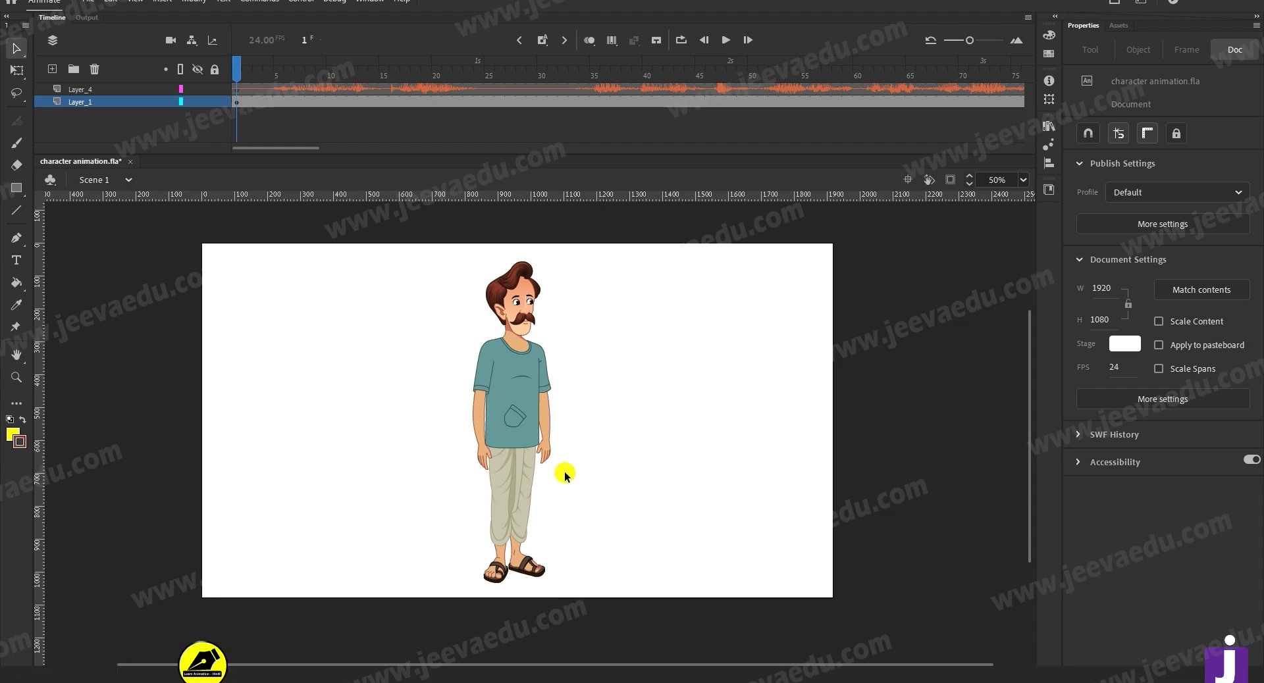
Examine the full character up close, from the hands and shirt to the face and moustache.
key("z")
left_click_drag(452, 424, 586, 473)
scroll(697, 514, "up", 3)
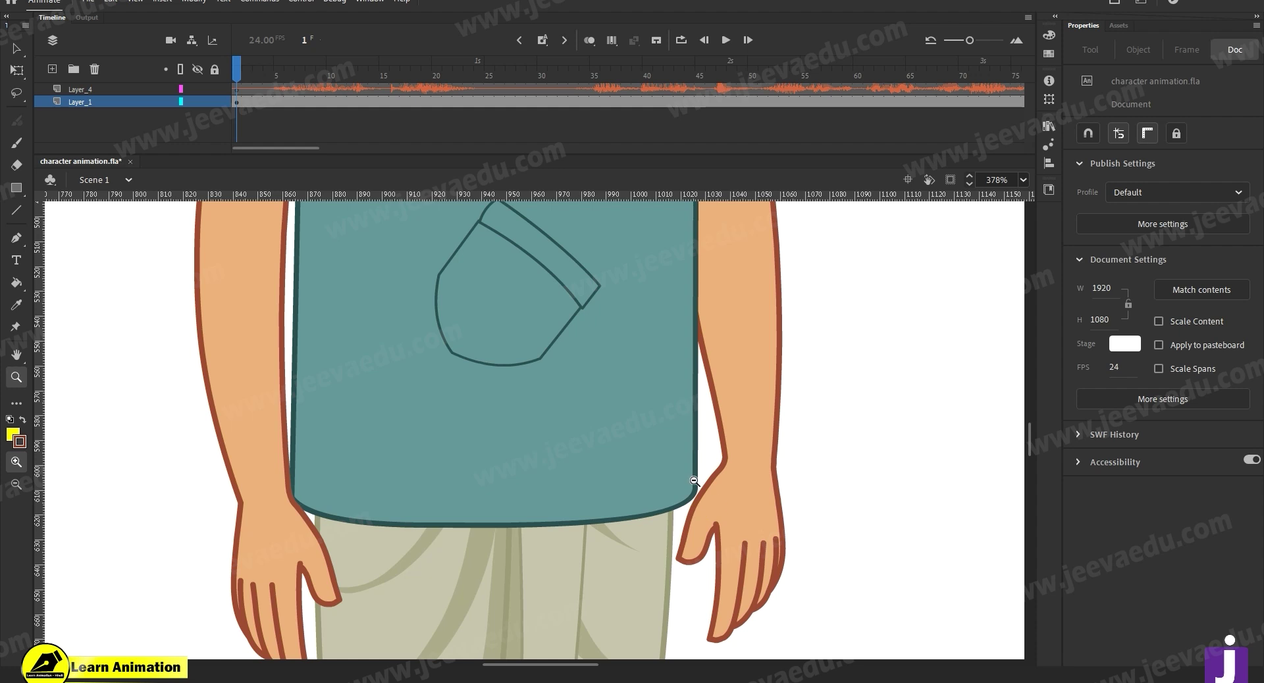
left_click(673, 441, "alt")
left_click(673, 442, "alt")
left_click_drag(560, 299, 635, 421)
left_click_drag(453, 239, 505, 277)
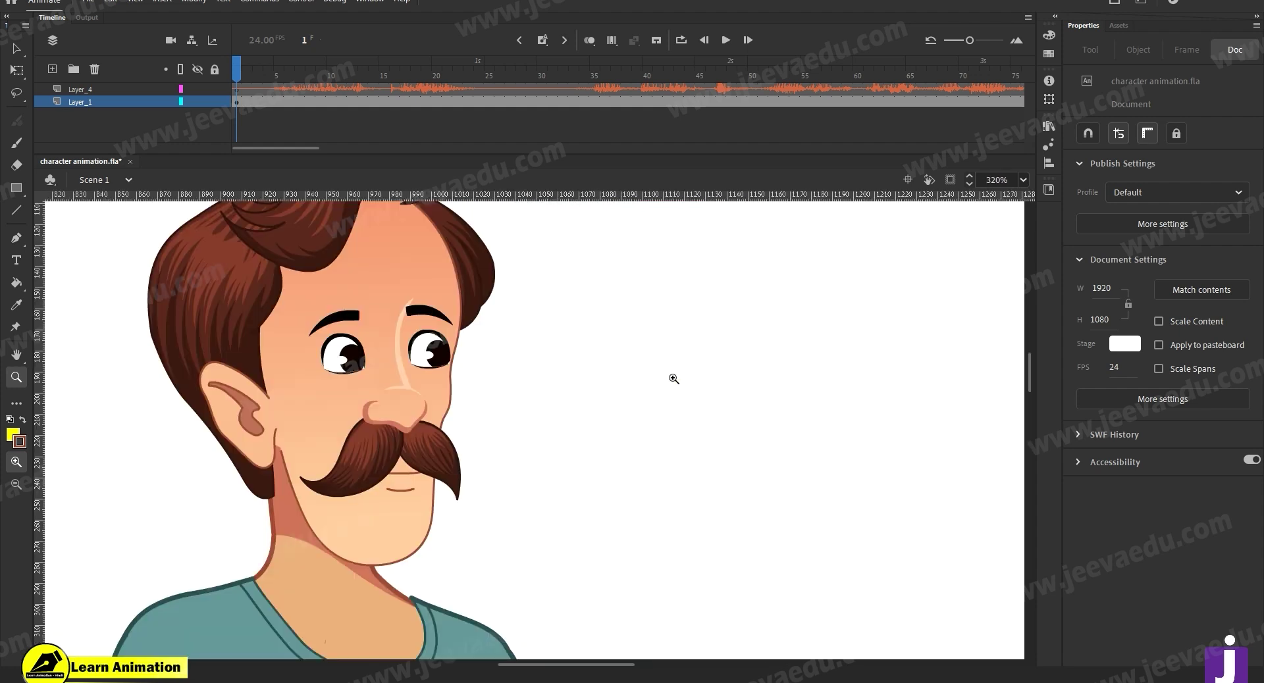
left_click(415, 479, "alt")
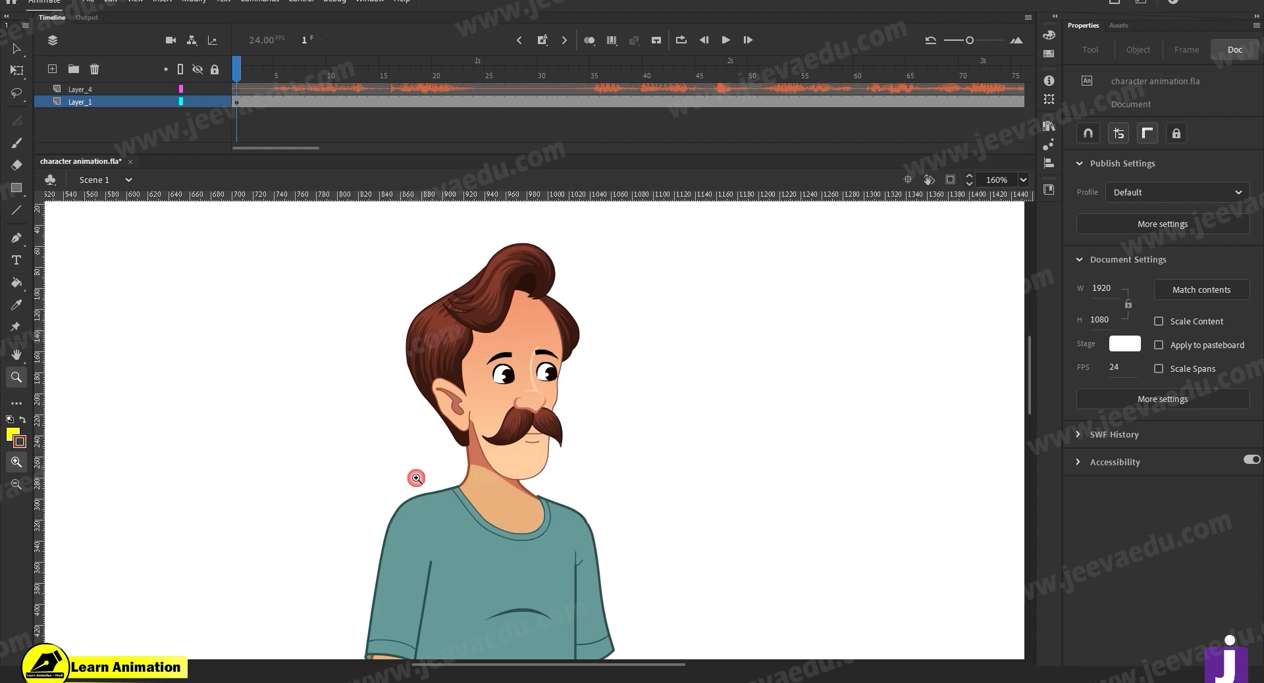
left_click(460, 480, "alt")
left_click_drag(517, 483, 493, 444)
left_click_drag(466, 282, 585, 403)
left_click(606, 499, "alt")
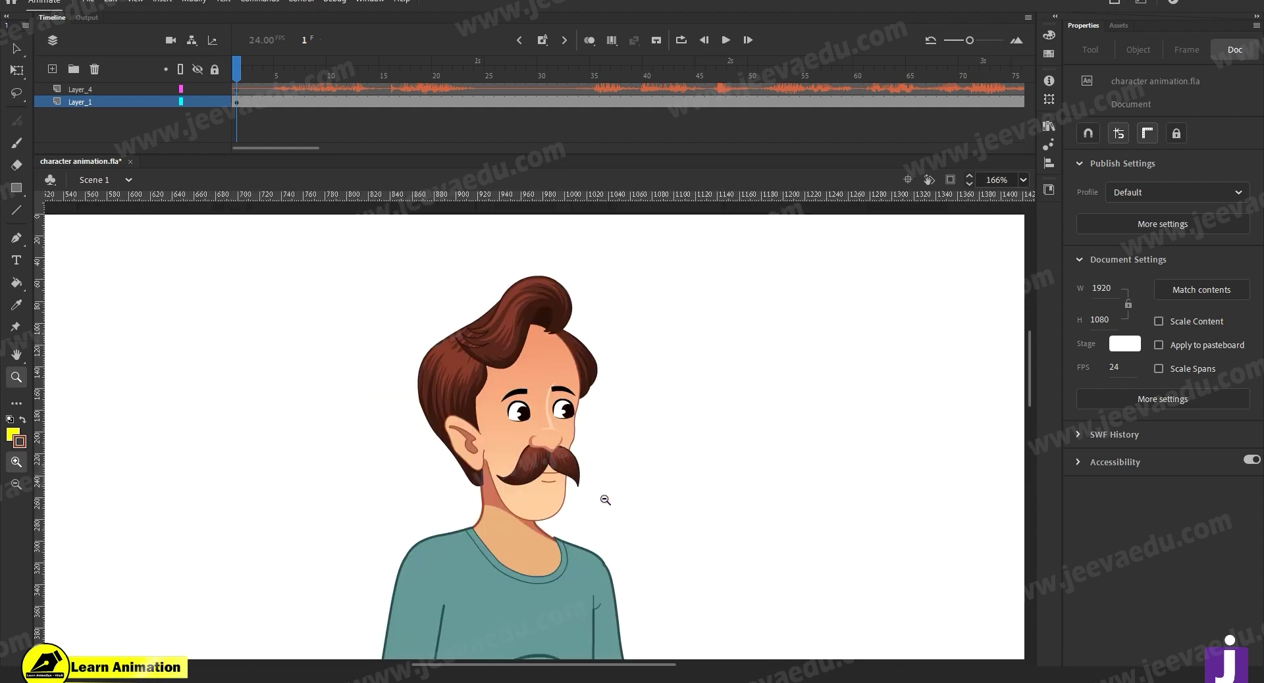
left_click(601, 504, "alt")
left_click(599, 505, "alt")
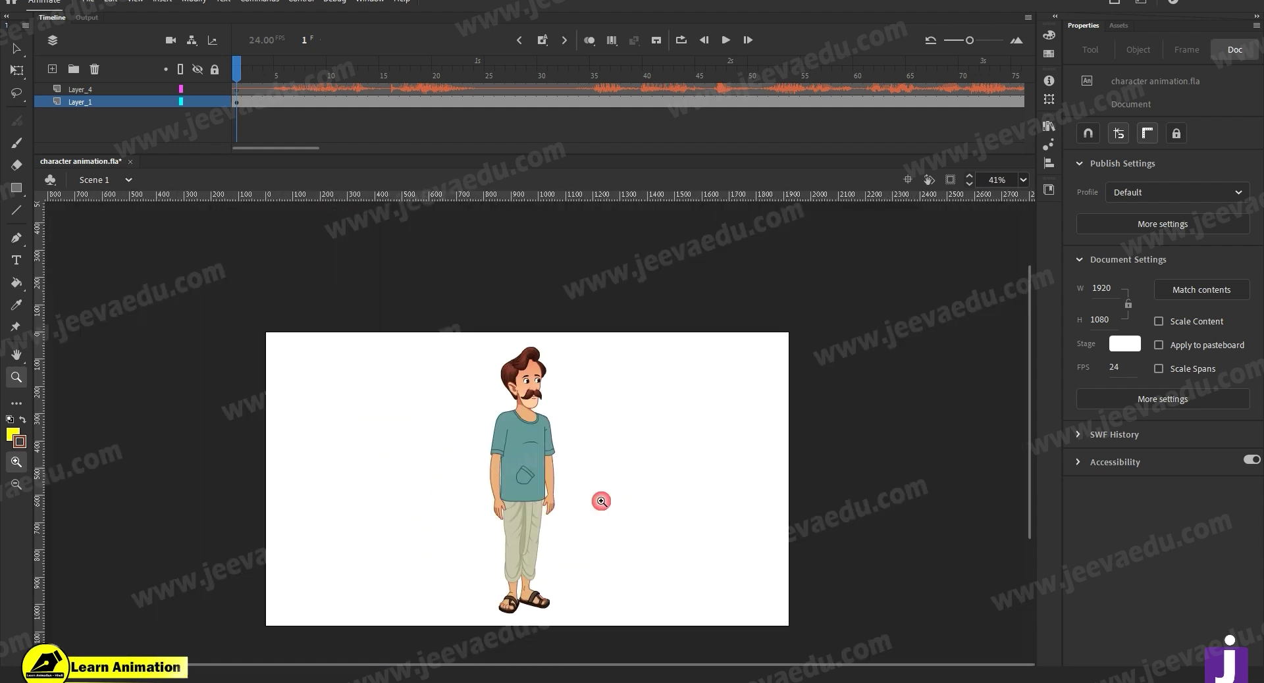
left_click(599, 442)
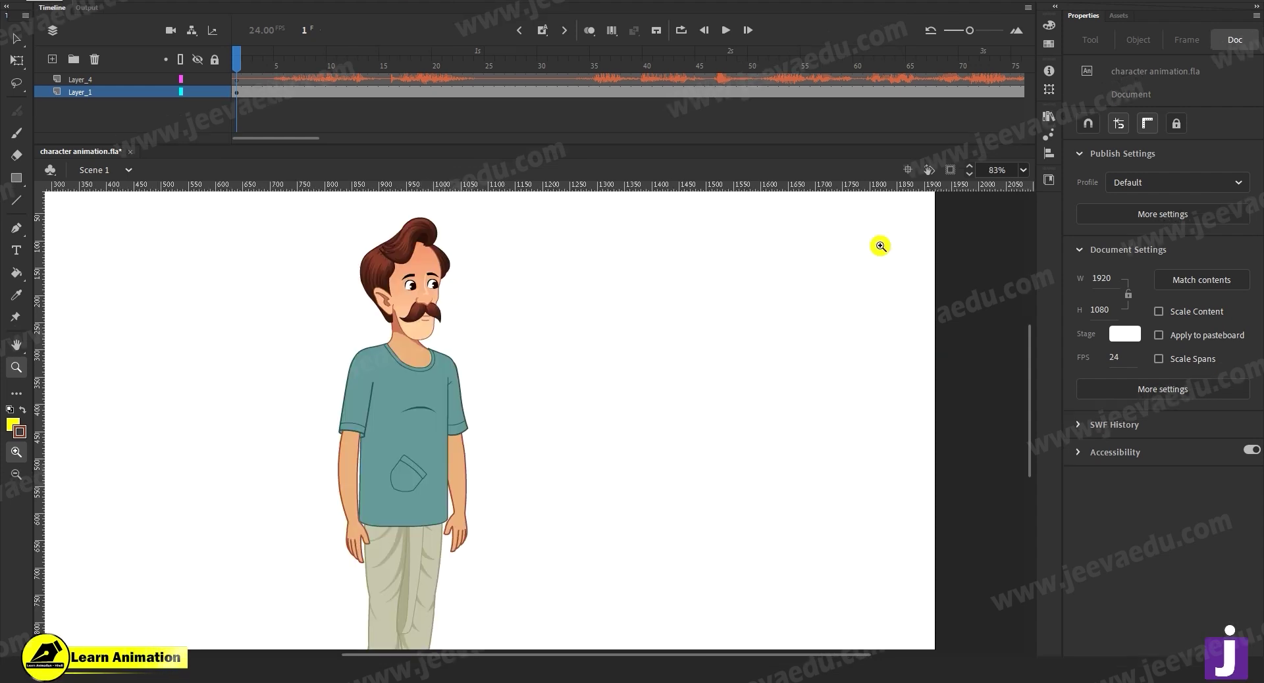
Set the stage magnification to 60% and centre the whole stage in view.
left_click(997, 171)
type("60")
key("Return")
left_click_drag(674, 474, 748, 425)
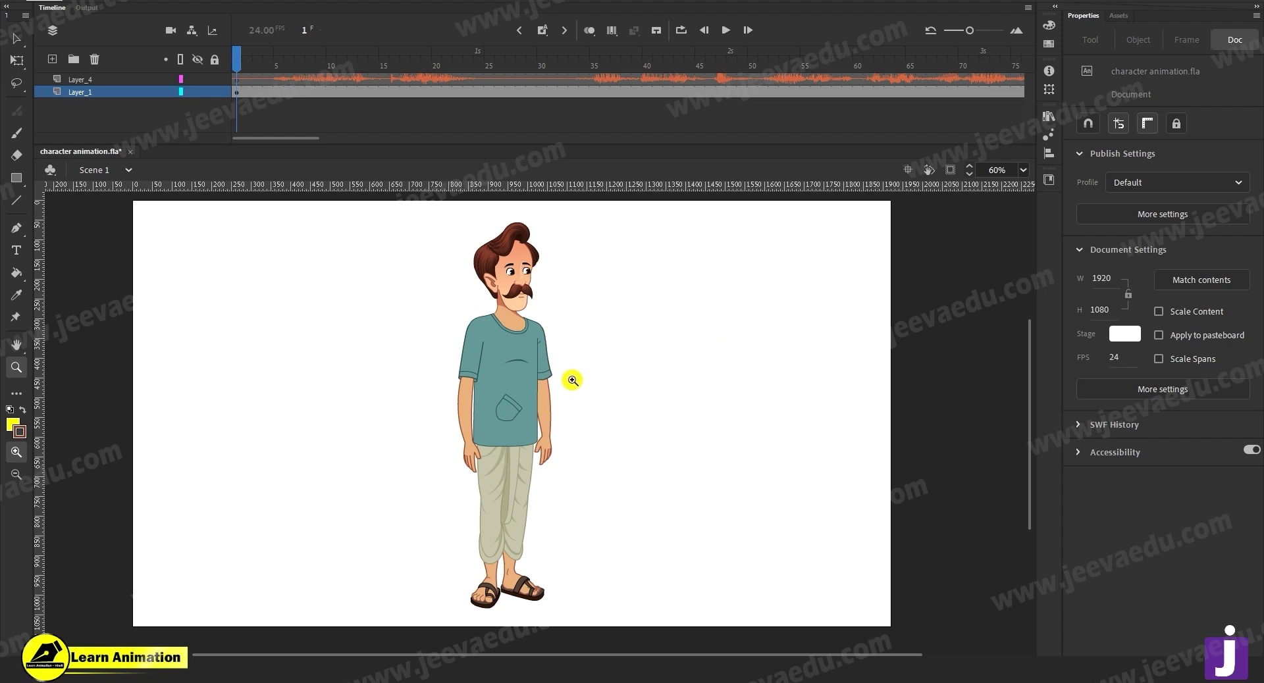
Check the character at frame 42 of the timeline and return the playhead to frame 1.
left_click(661, 90)
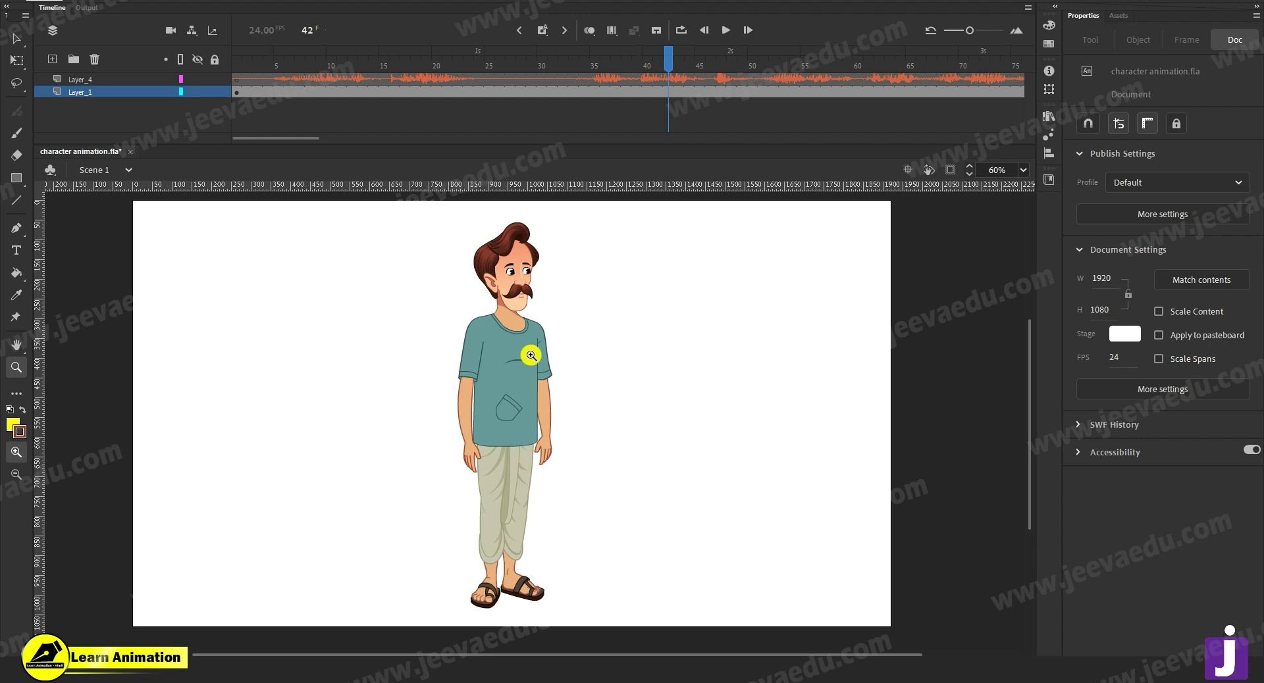
left_click_drag(622, 58, 468, 85)
left_click(235, 93)
left_click(370, 114)
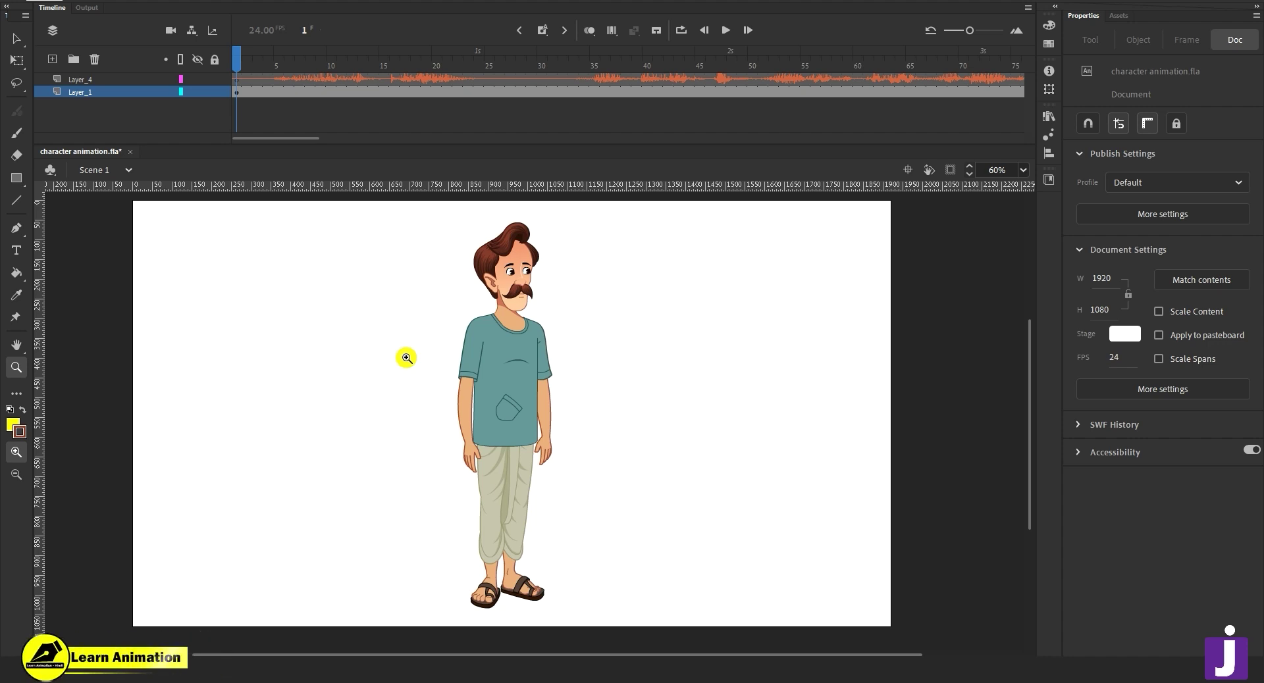
Open the character symbol (Symbol 4) for in-place editing and select all its body parts.
key("v")
left_click(503, 398)
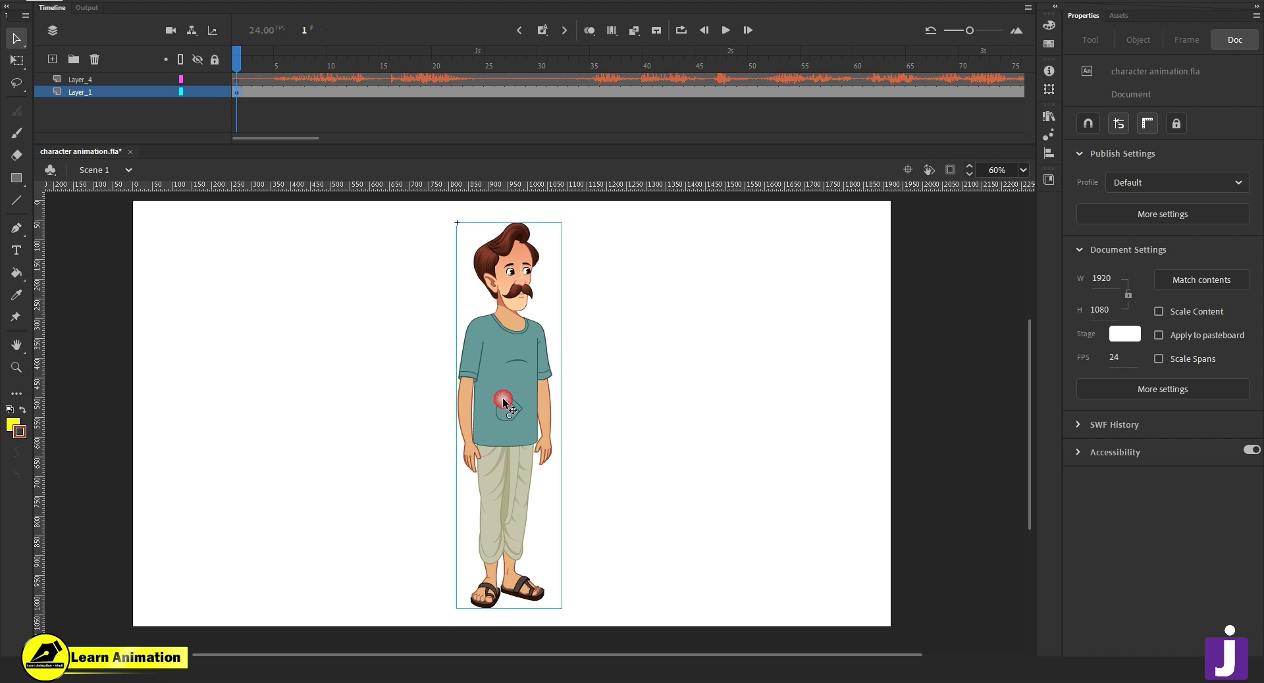
double_click(525, 381)
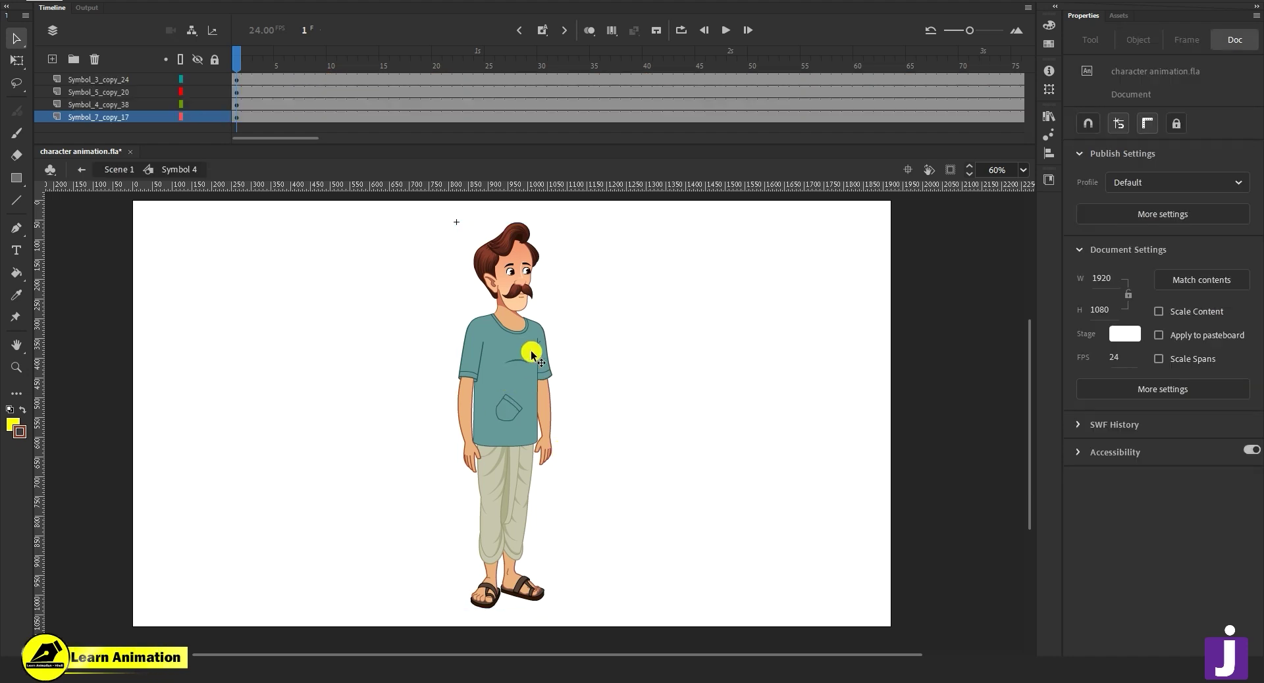
left_click_drag(606, 572, 621, 599)
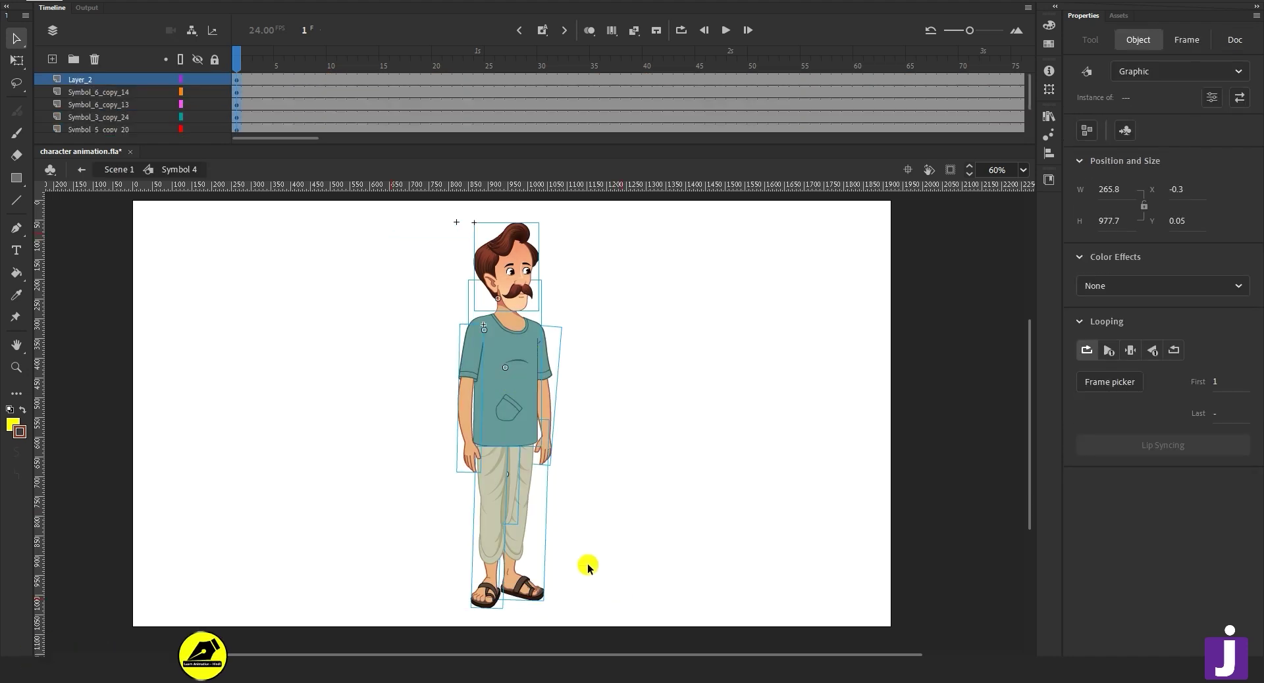
Open the arm symbol (Symbol 6 copy 14) in place to inspect its sleeve and forearm parts.
key("z")
left_click(527, 326)
left_click(525, 339)
left_click(539, 451, "alt")
left_click(539, 461, "alt")
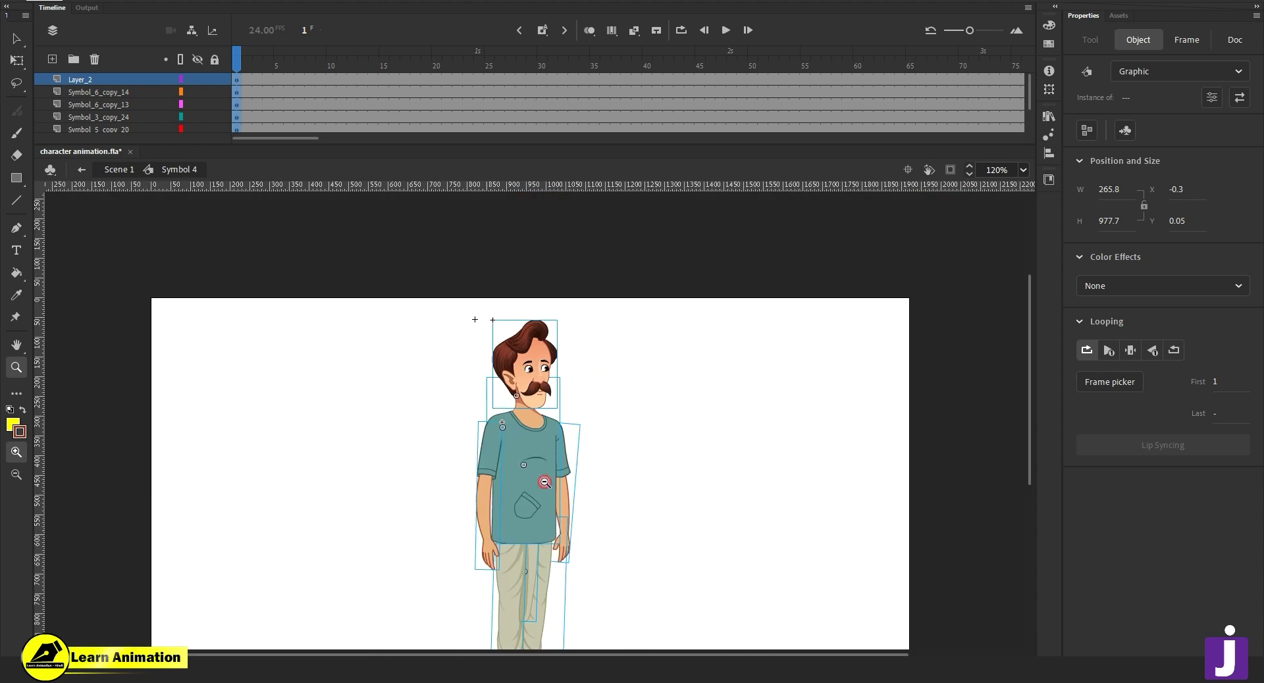
left_click(527, 465)
key("v")
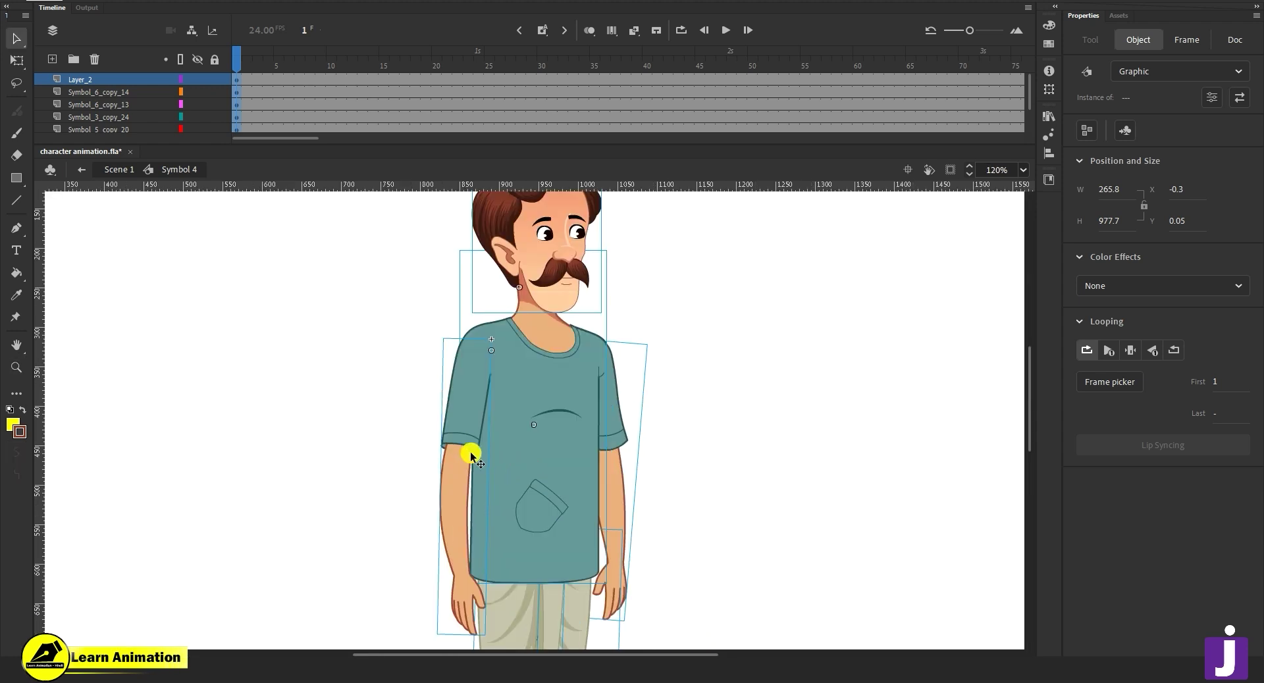
left_click(461, 520)
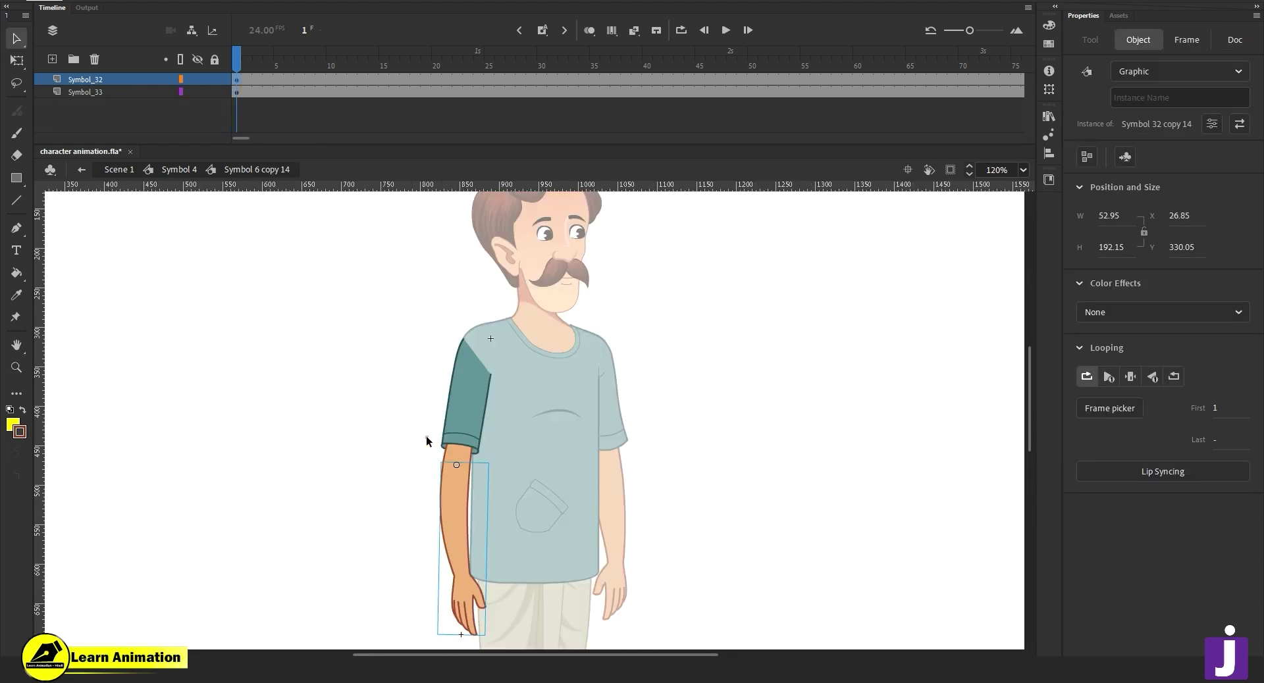
Leave the arm symbol and open the head symbol (Symbol 5) inside the character for in-place editing.
key("z")
left_click(522, 403, "alt")
left_click(561, 365)
left_click(561, 364)
key("v")
key("v")
left_click_drag(491, 476, 541, 378)
left_click(531, 395)
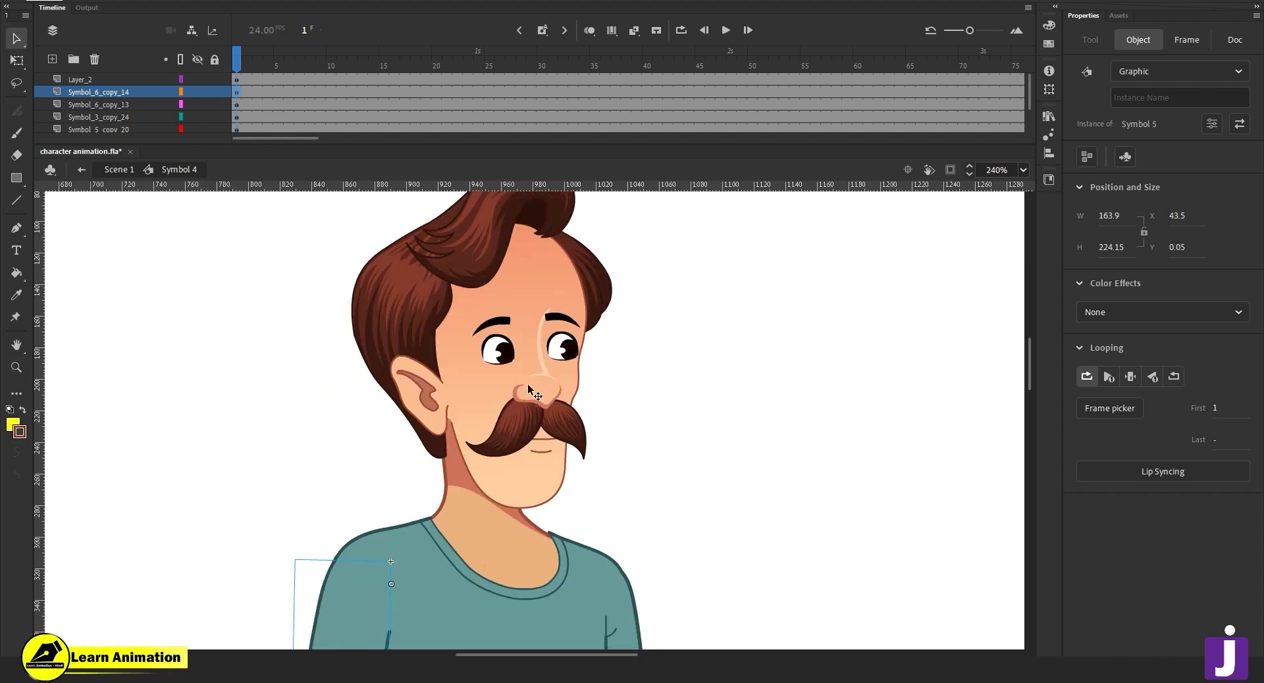
double_click(527, 385)
Inspect the separate parts of the head by selecting them all, and select only the mouth.
left_click_drag(691, 378, 692, 402)
left_click_drag(689, 267, 370, 502)
left_click(665, 461)
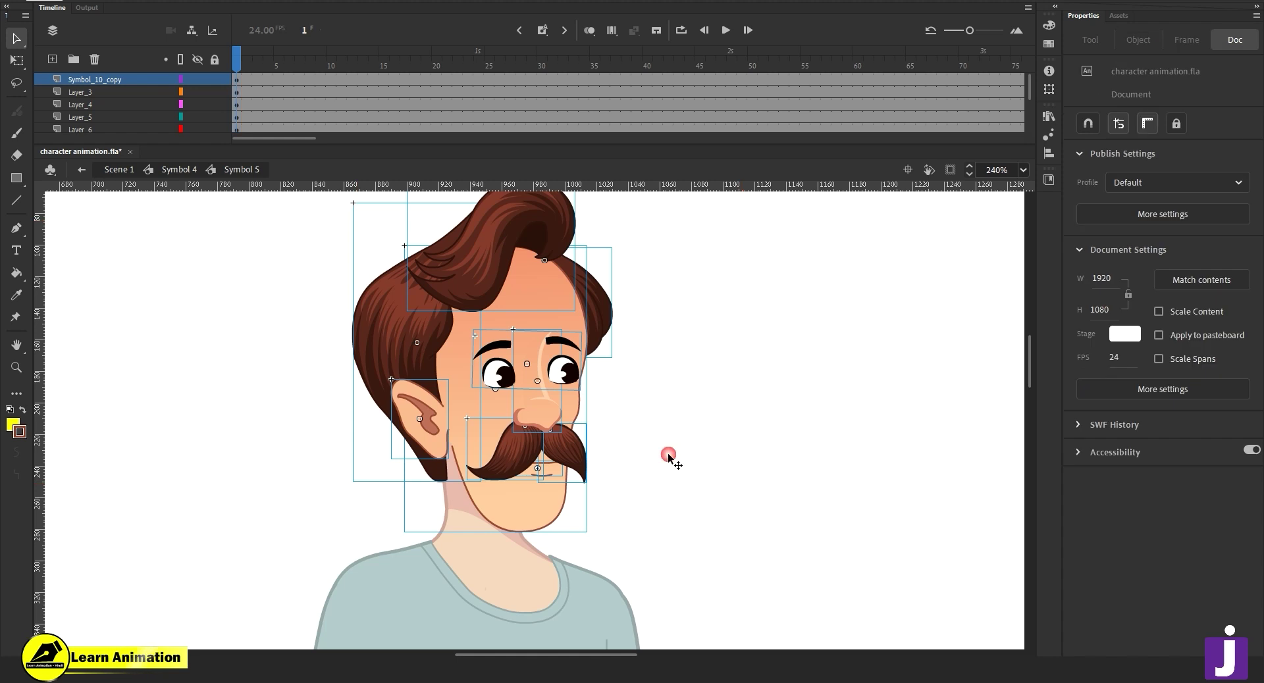
left_click_drag(254, 56, 211, 124)
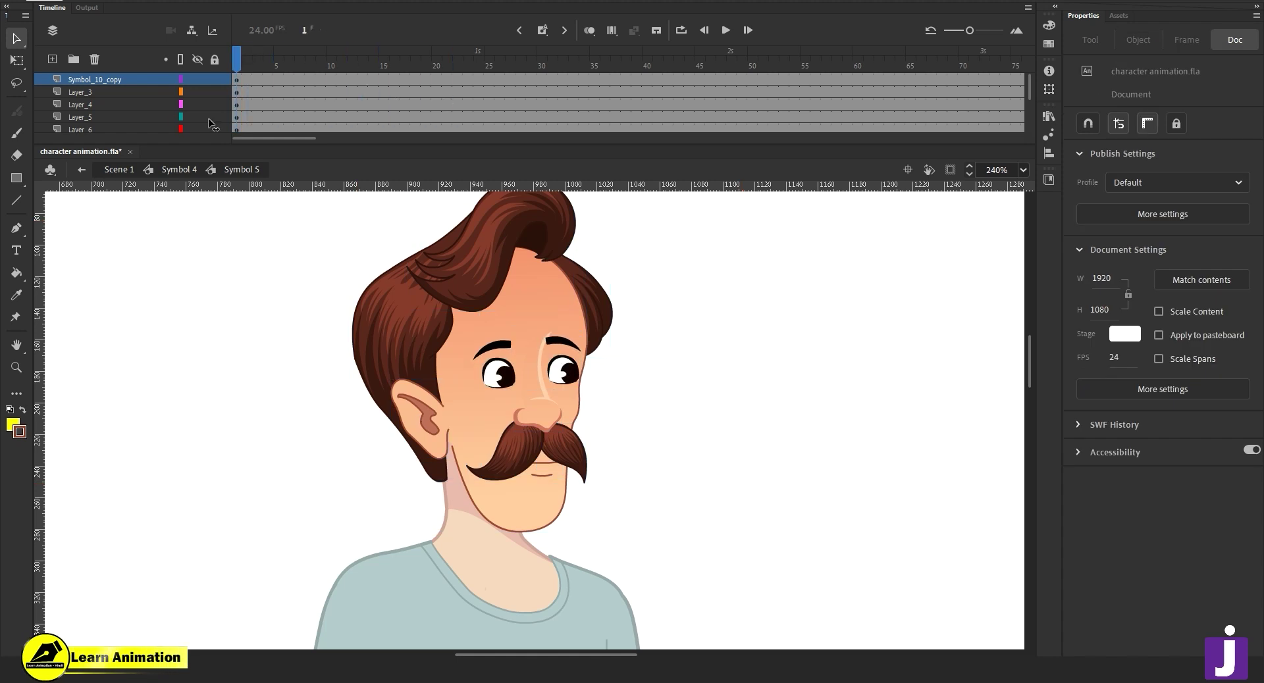
left_click(539, 466)
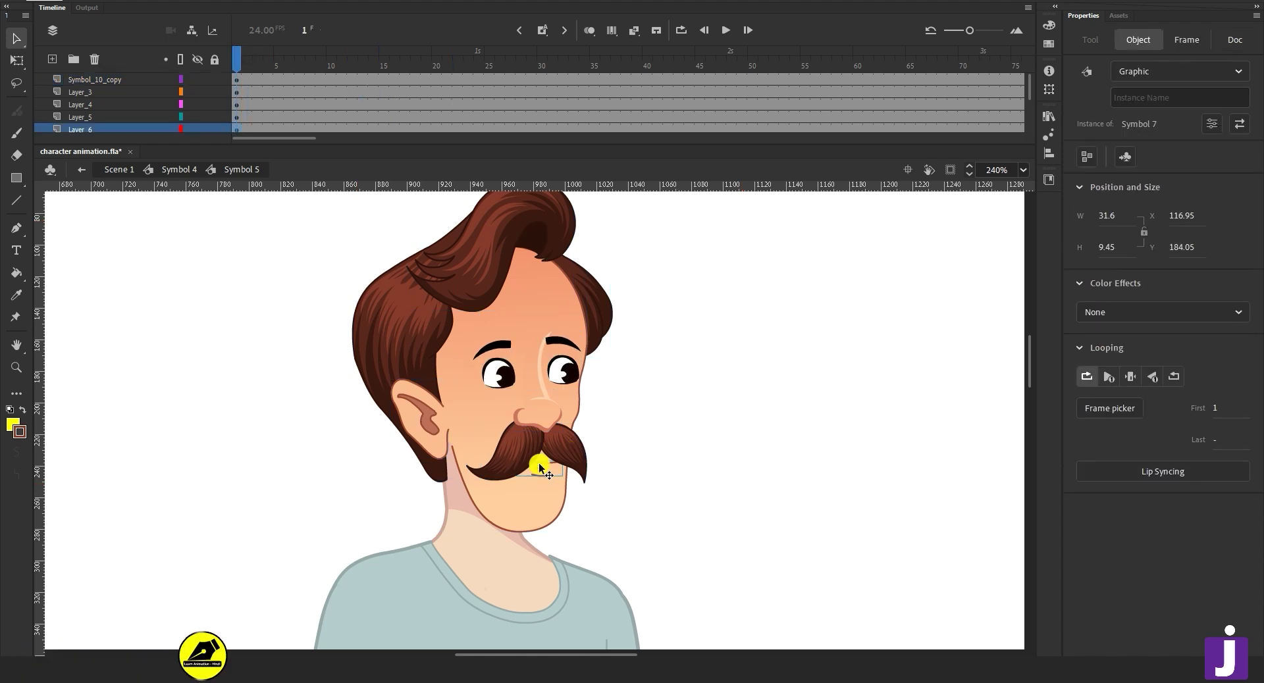
Return to Scene 1 and show the whole character at 60% magnification.
left_click(183, 173)
left_click(105, 169)
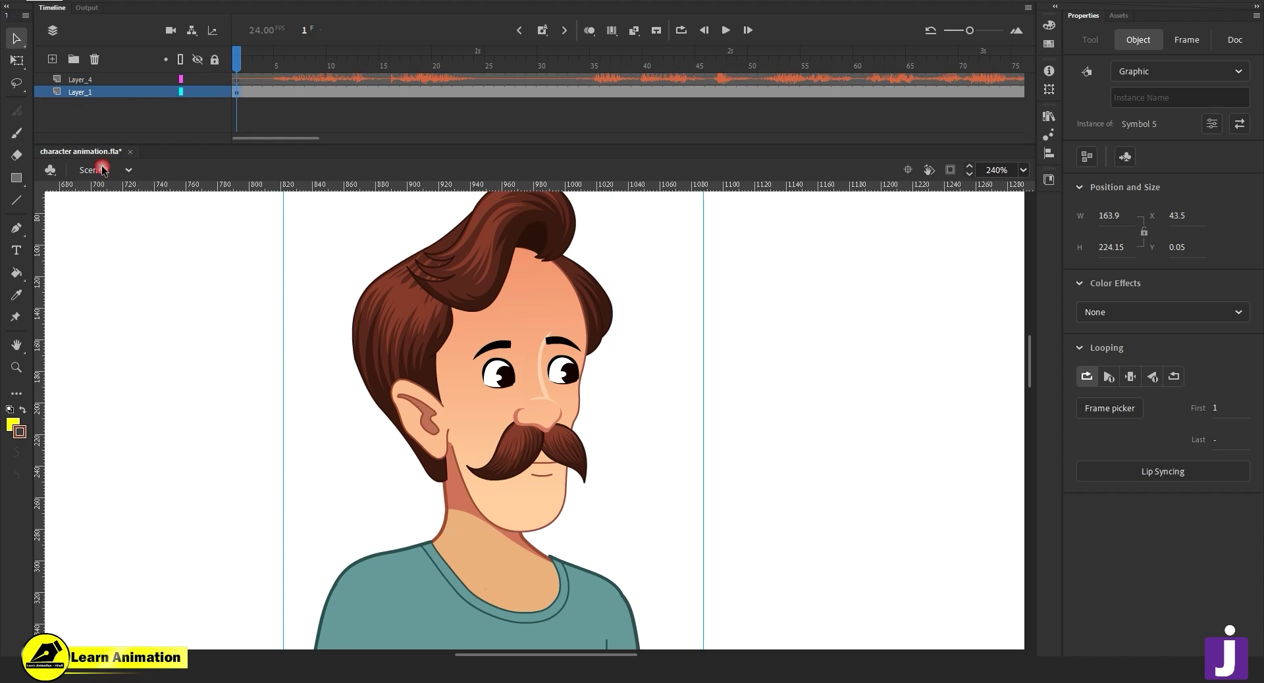
key("z")
left_click(461, 415, "alt")
left_click(465, 418, "alt")
left_click_drag(544, 468, 490, 381)
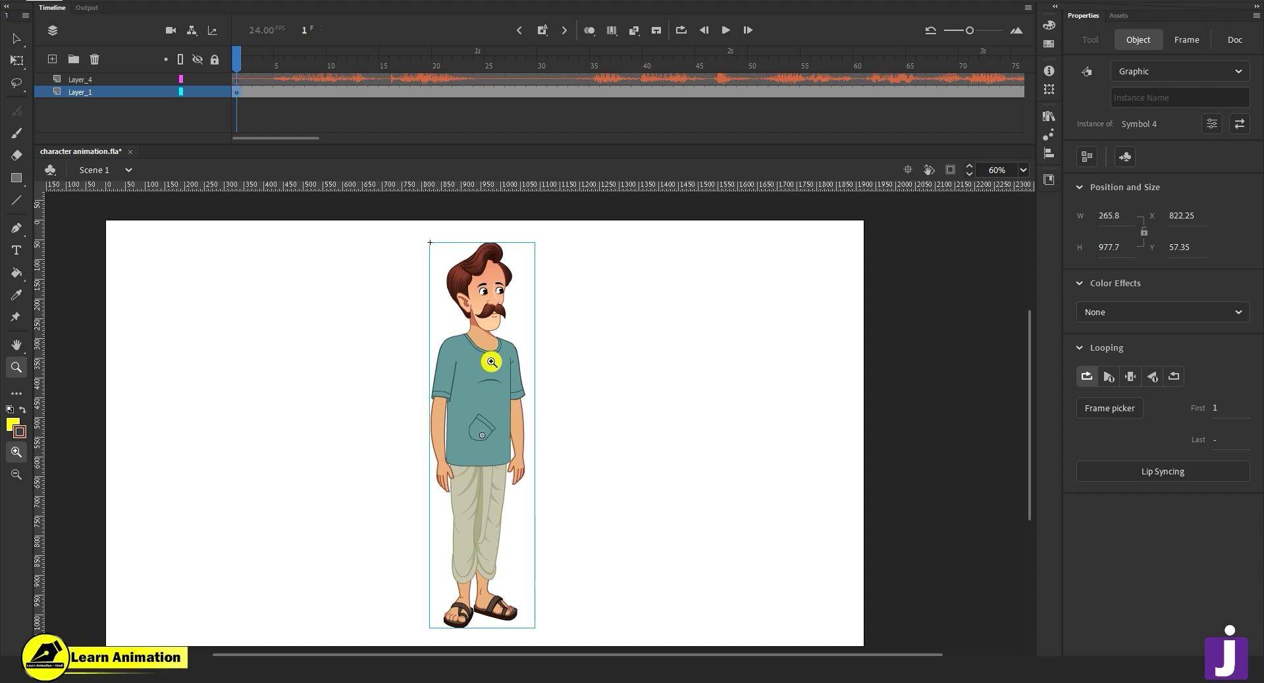
left_click_drag(544, 430, 548, 419)
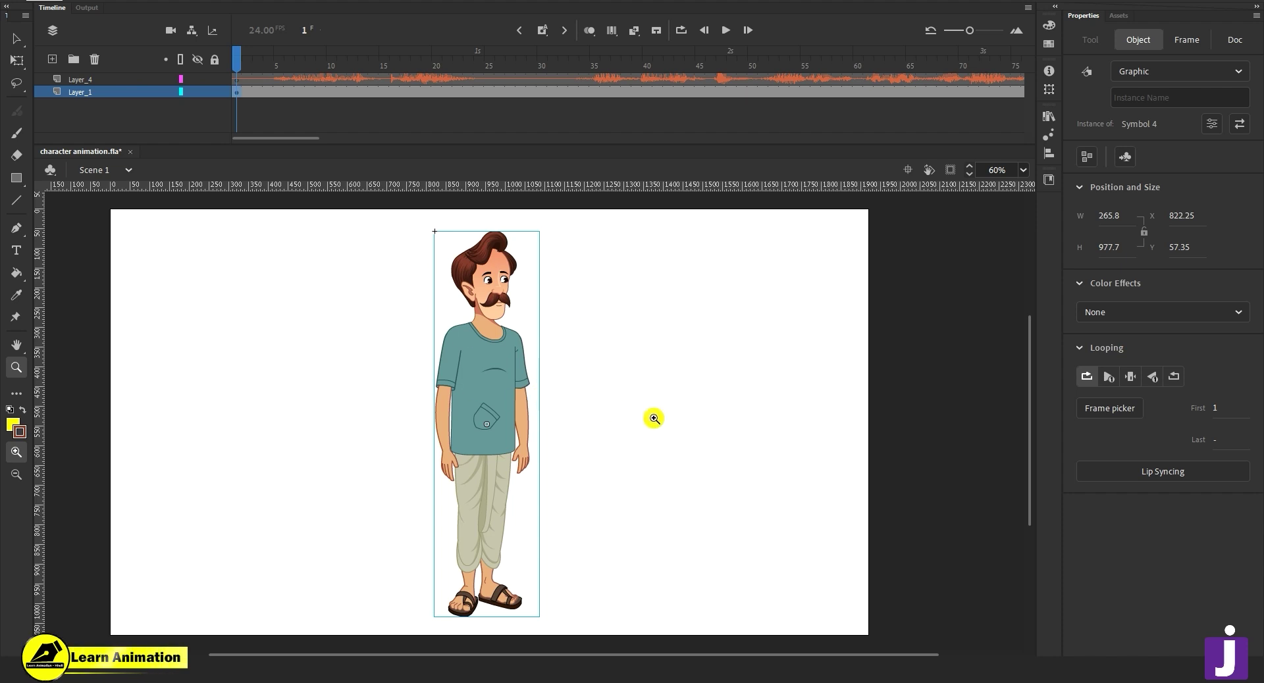
Inspect the audio waveform's start on Layer_4 by selecting frame 7 and frame 4.
left_click_drag(300, 138, 200, 147)
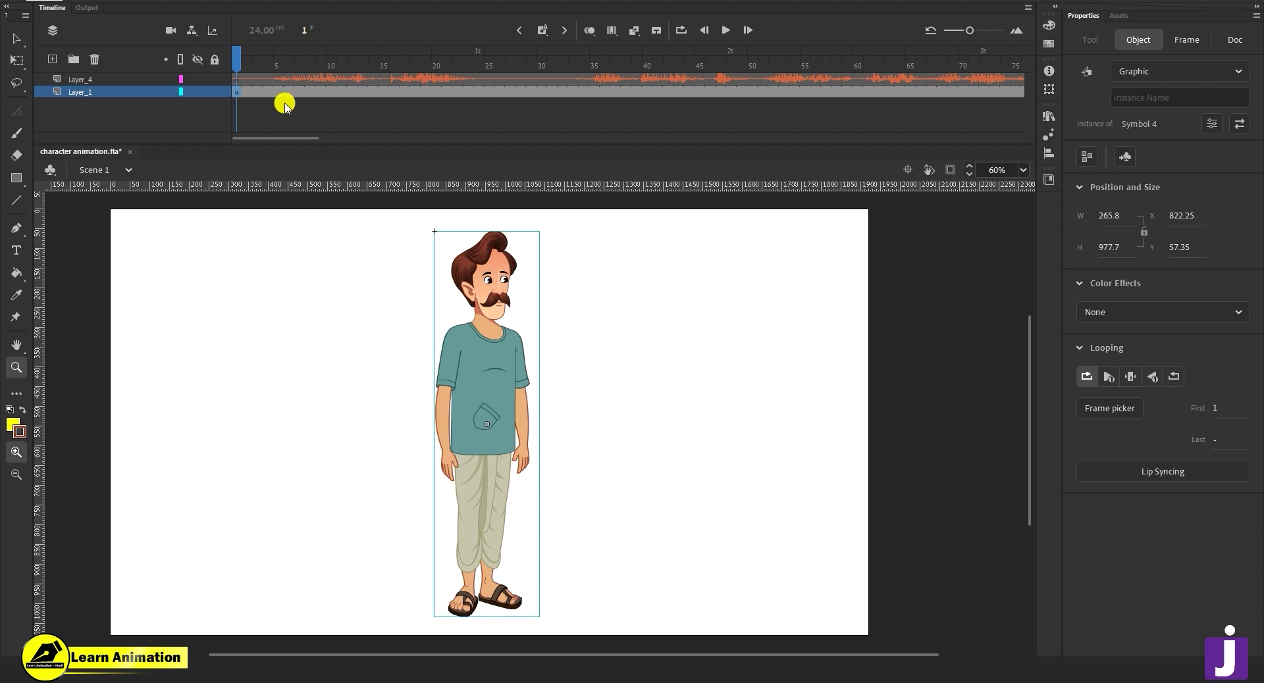
left_click(295, 78)
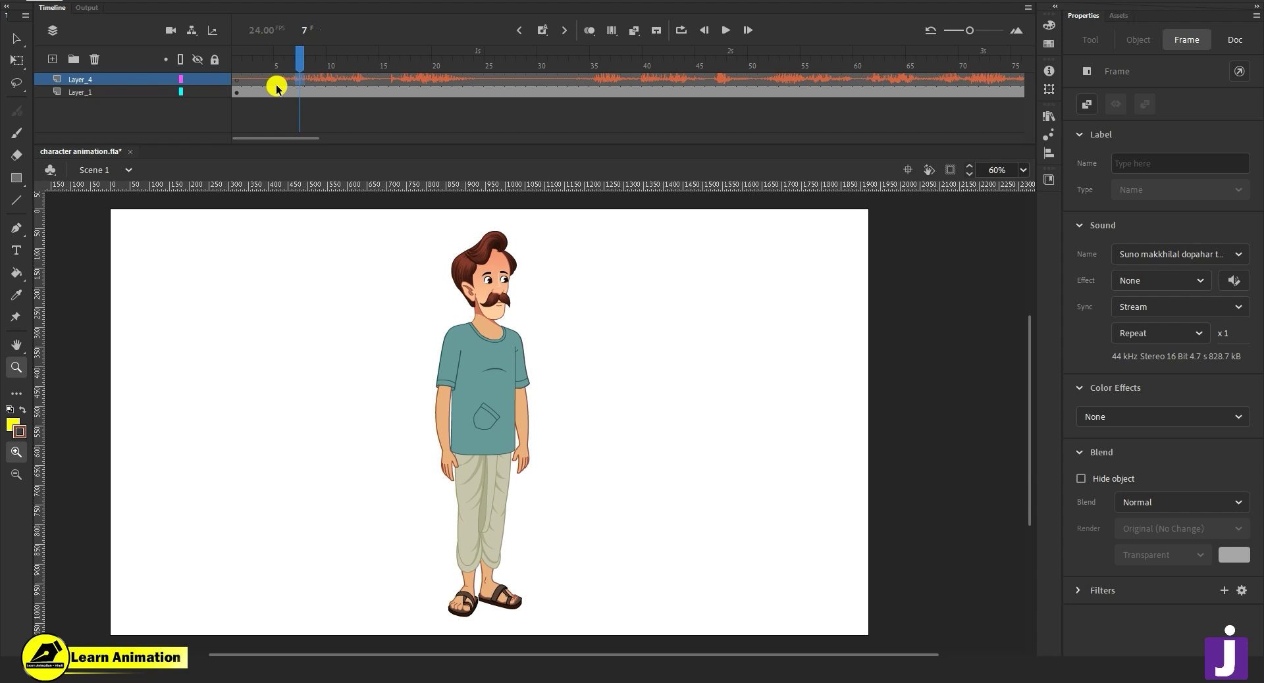
left_click(268, 78)
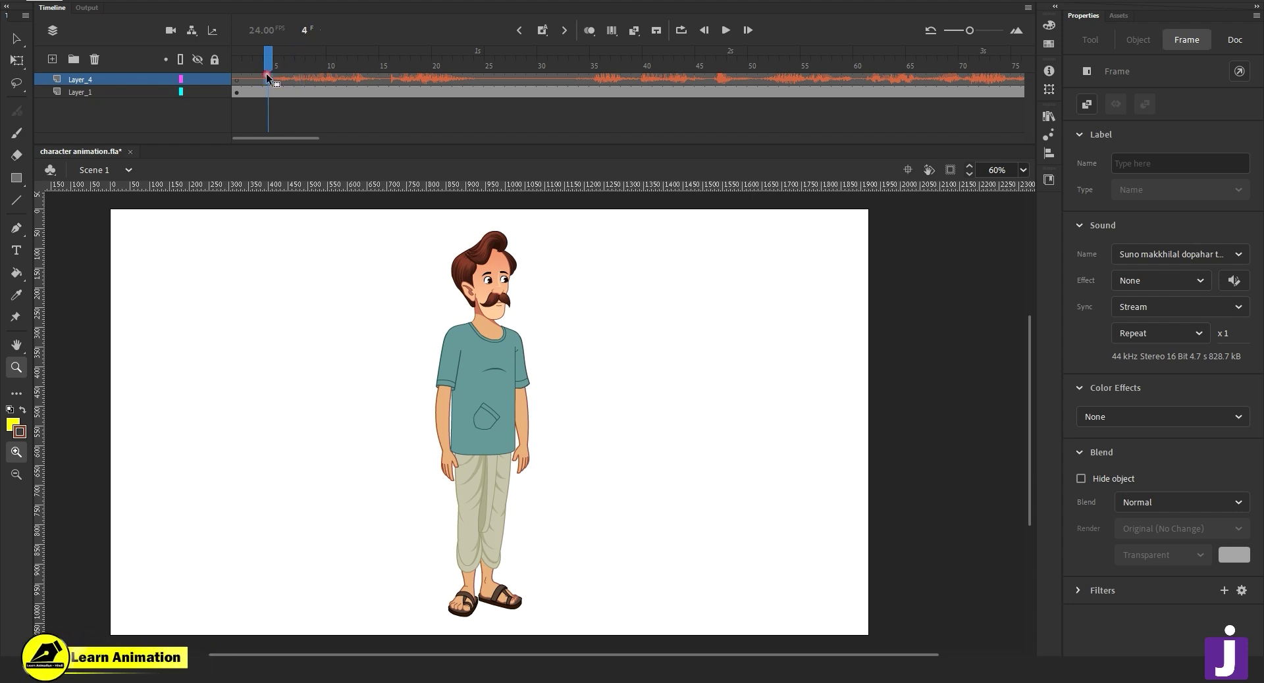
left_click(90, 0)
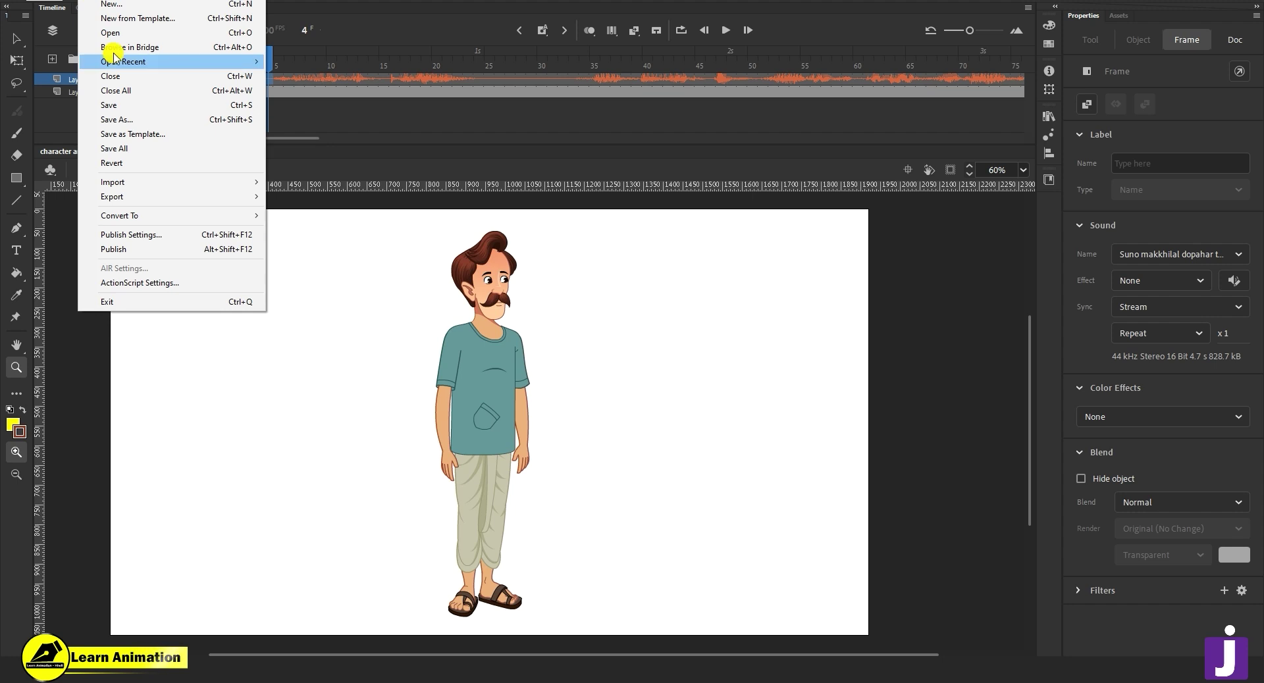
mouse_move(156, 189)
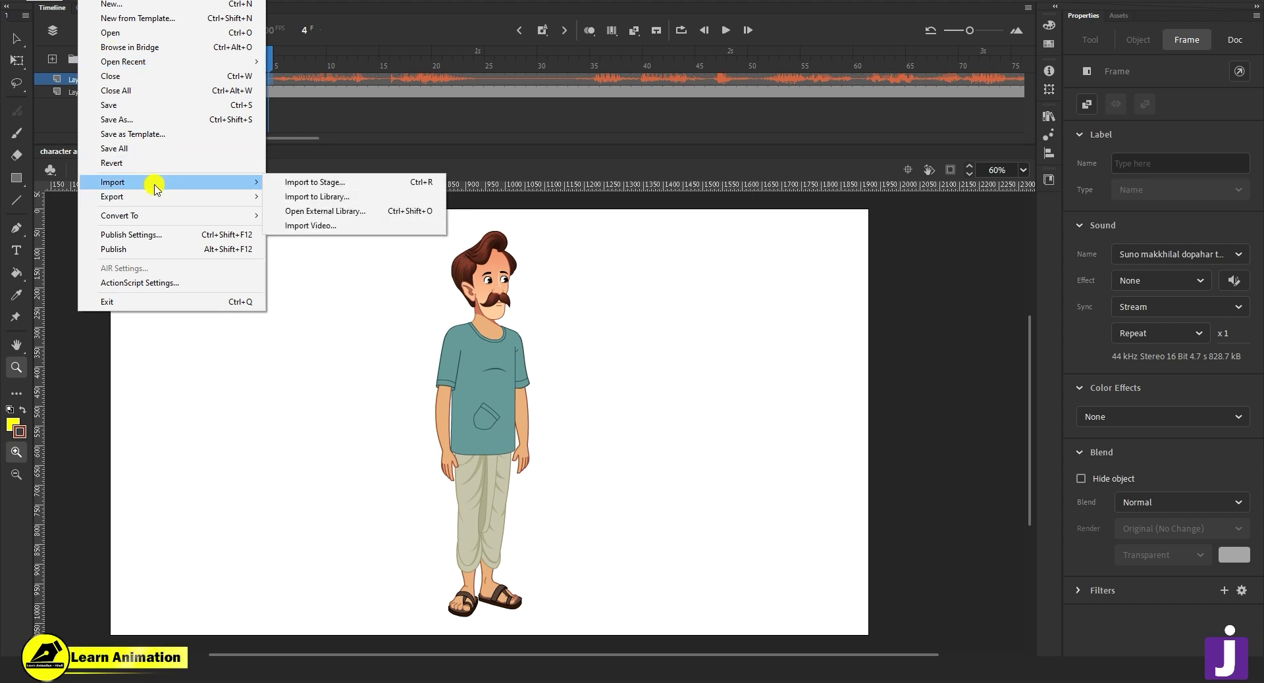
left_click(404, 200)
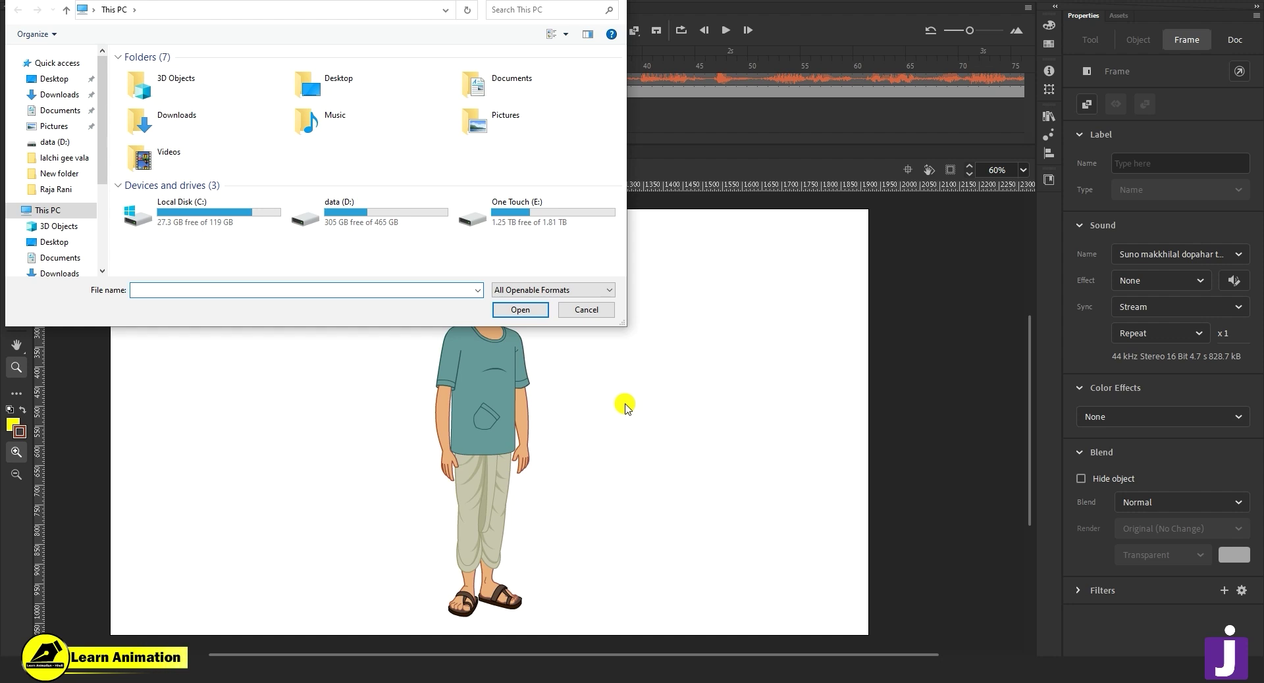
left_click(587, 310)
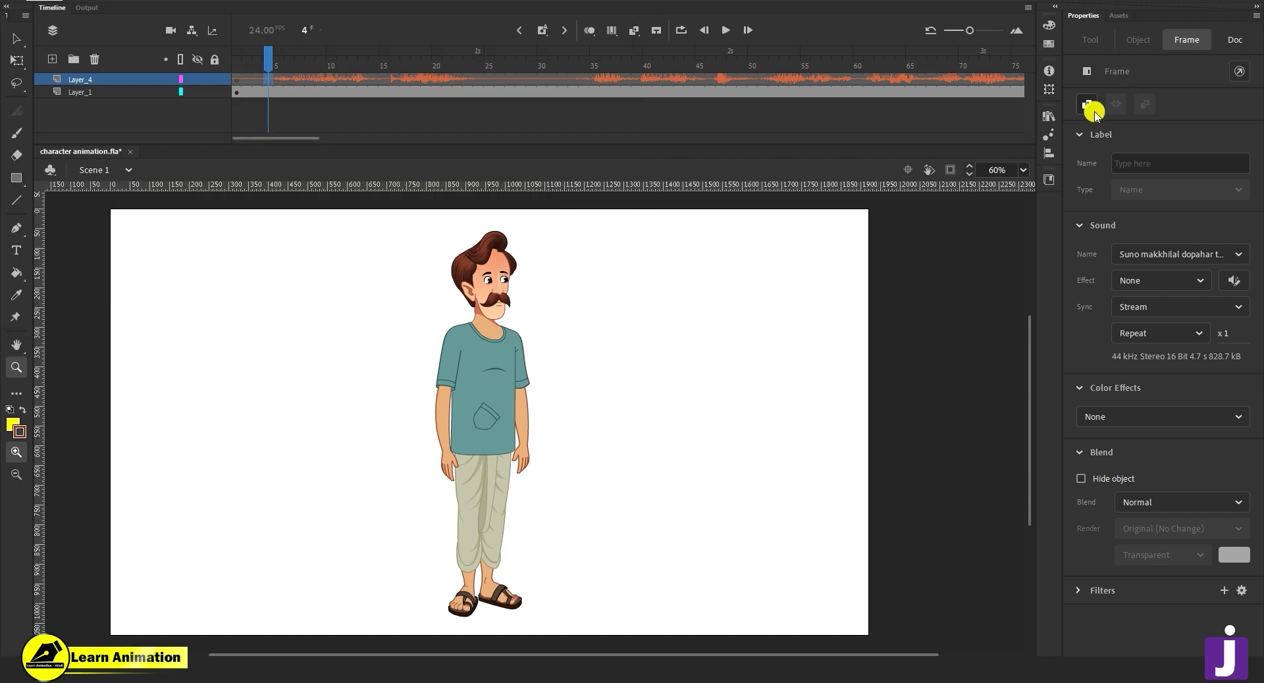
Preview the waveform of the "aur nahi toh kya" sound in the document's library.
left_click(1048, 116)
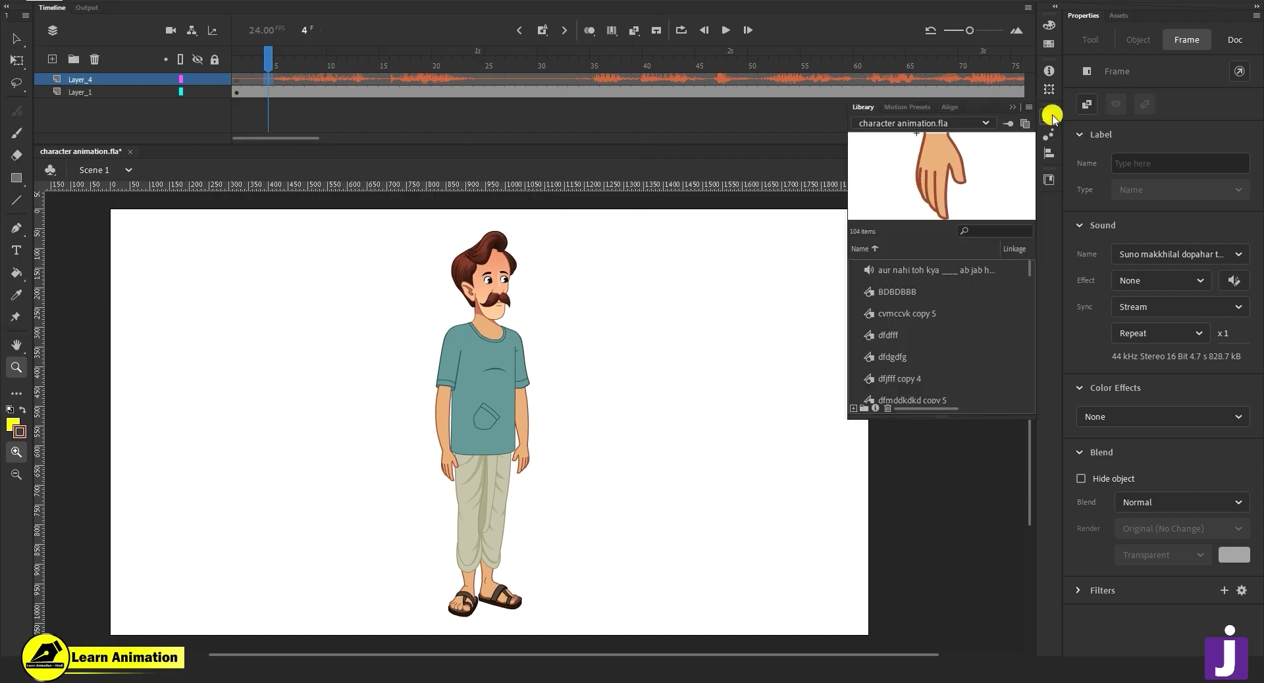
left_click(917, 271)
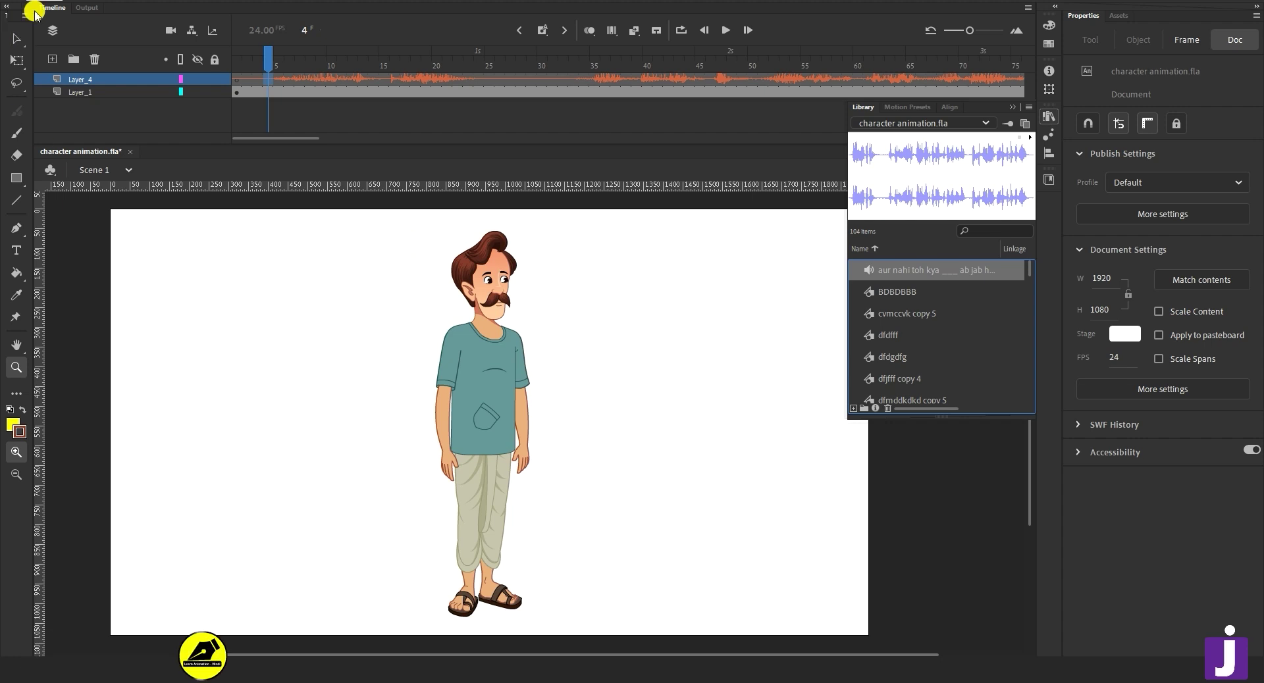
Add a new layer above the audio layer Layer_4 and delete it again.
left_click(17, 38)
left_click(237, 79)
left_click(52, 59)
left_click(203, 117)
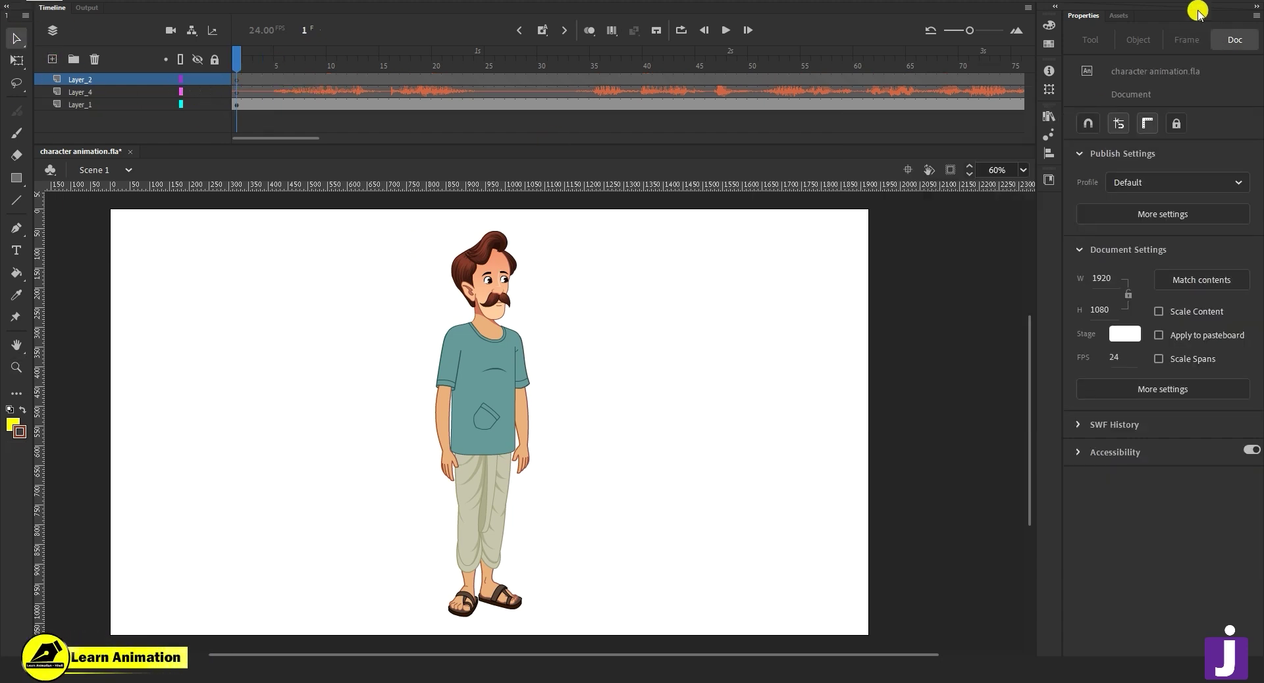
left_click(1177, 2)
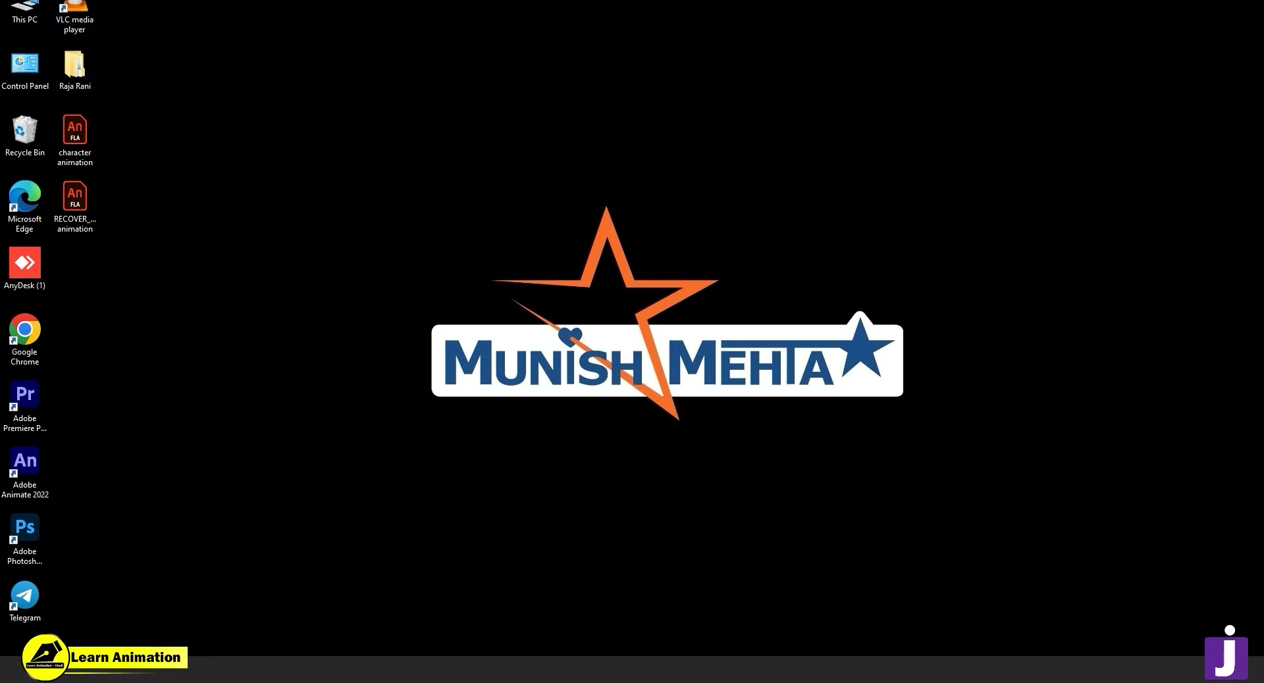
key("alt+Tab")
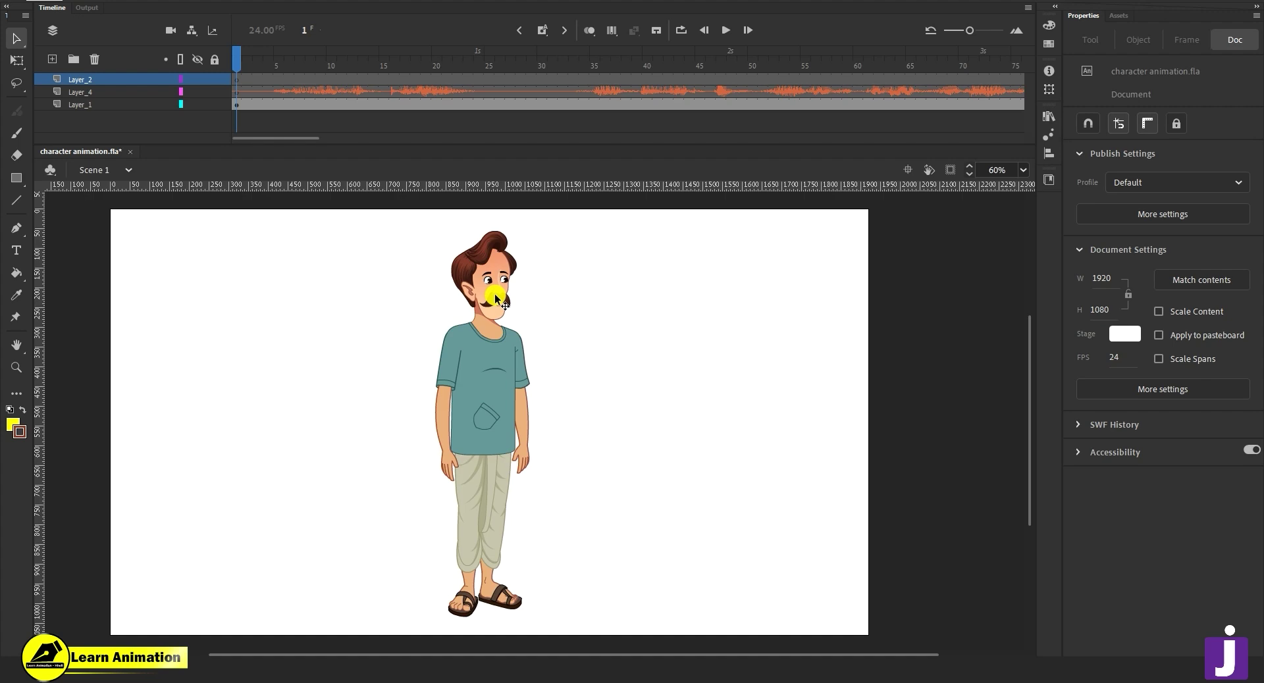
left_click(94, 59)
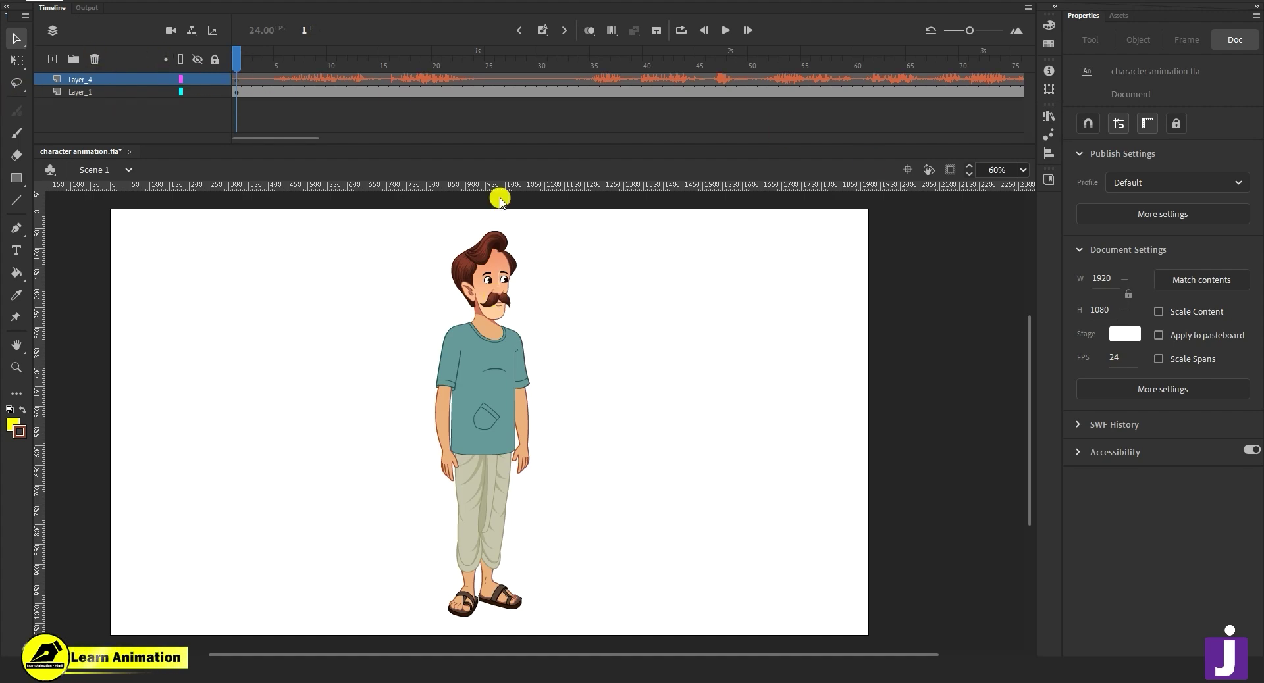
Play the timeline through to preview the voice audio, and return the playhead to frame 1.
left_click_drag(266, 138, 199, 126)
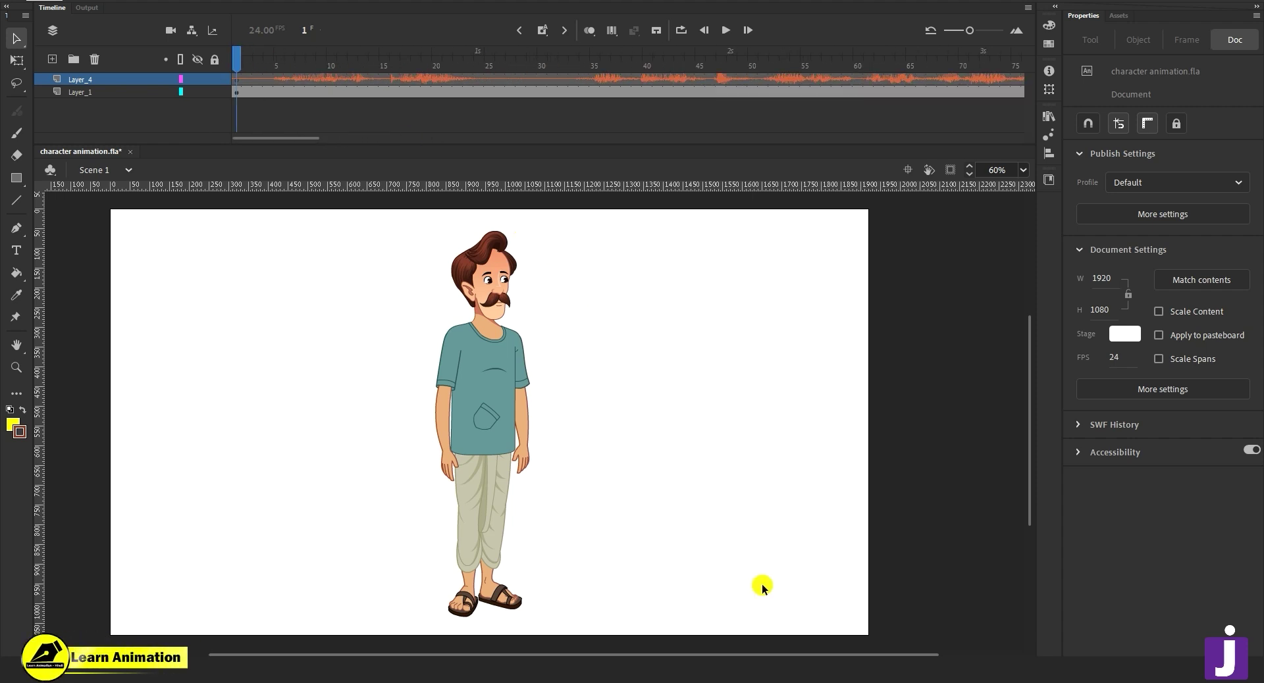
key("Return")
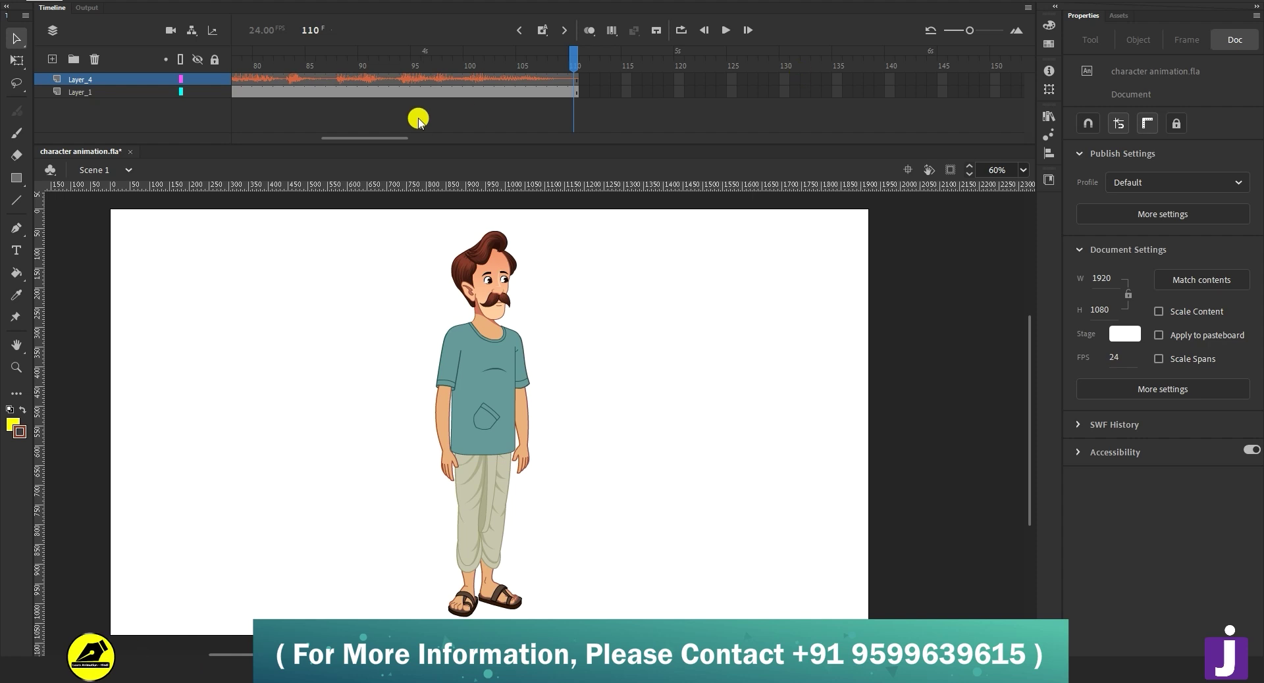
left_click_drag(398, 141, 175, 132)
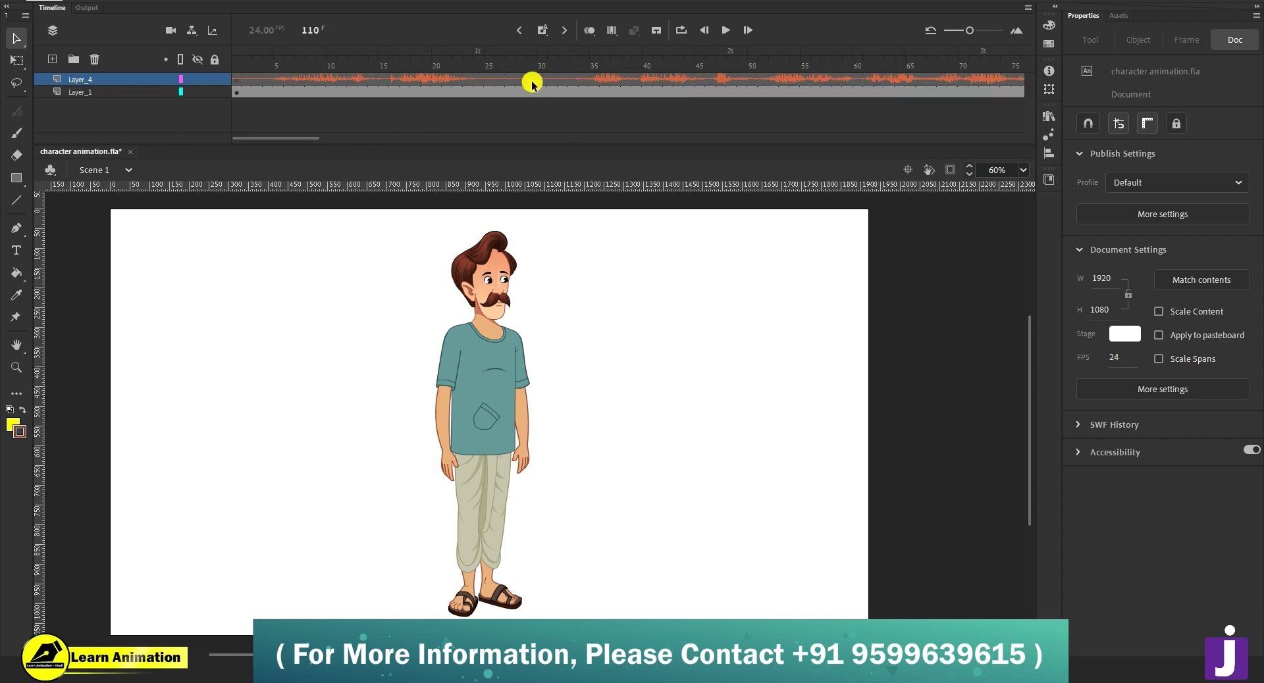
left_click(237, 66)
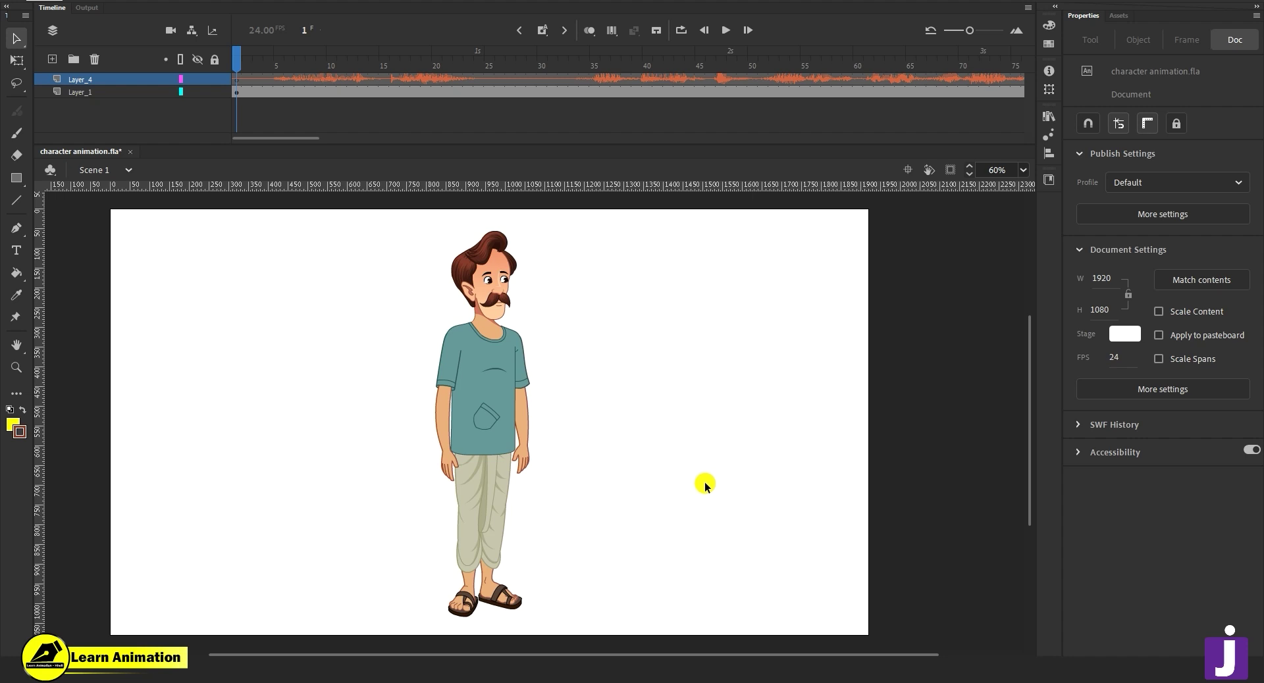
Examine the character's eyes, eyebrows and nose up close at 480% magnification.
left_click_drag(338, 215, 568, 504)
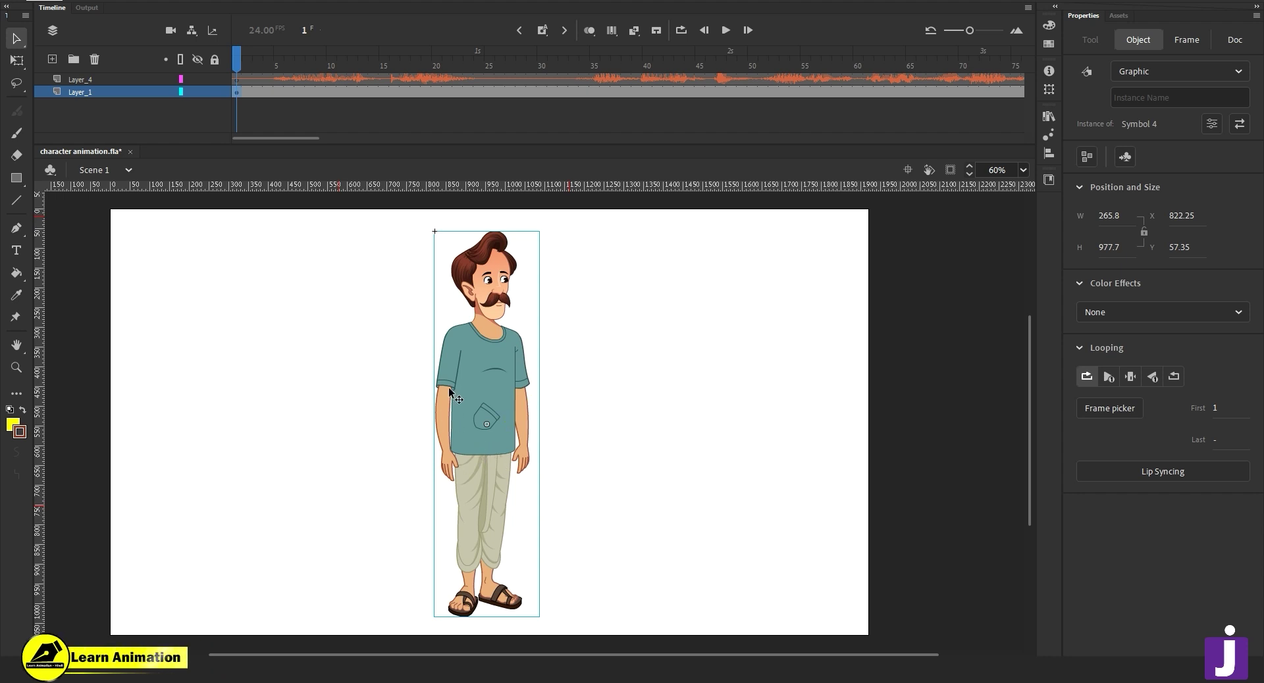
left_click(526, 395)
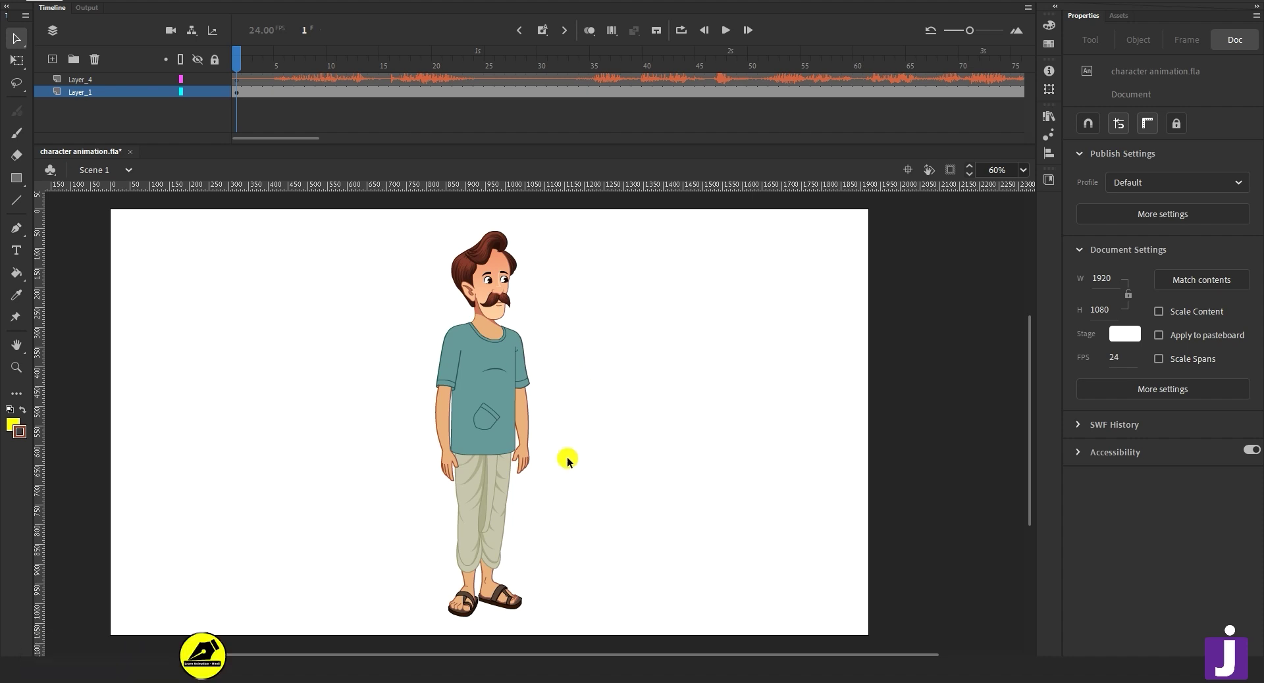
key("z")
left_click(502, 319)
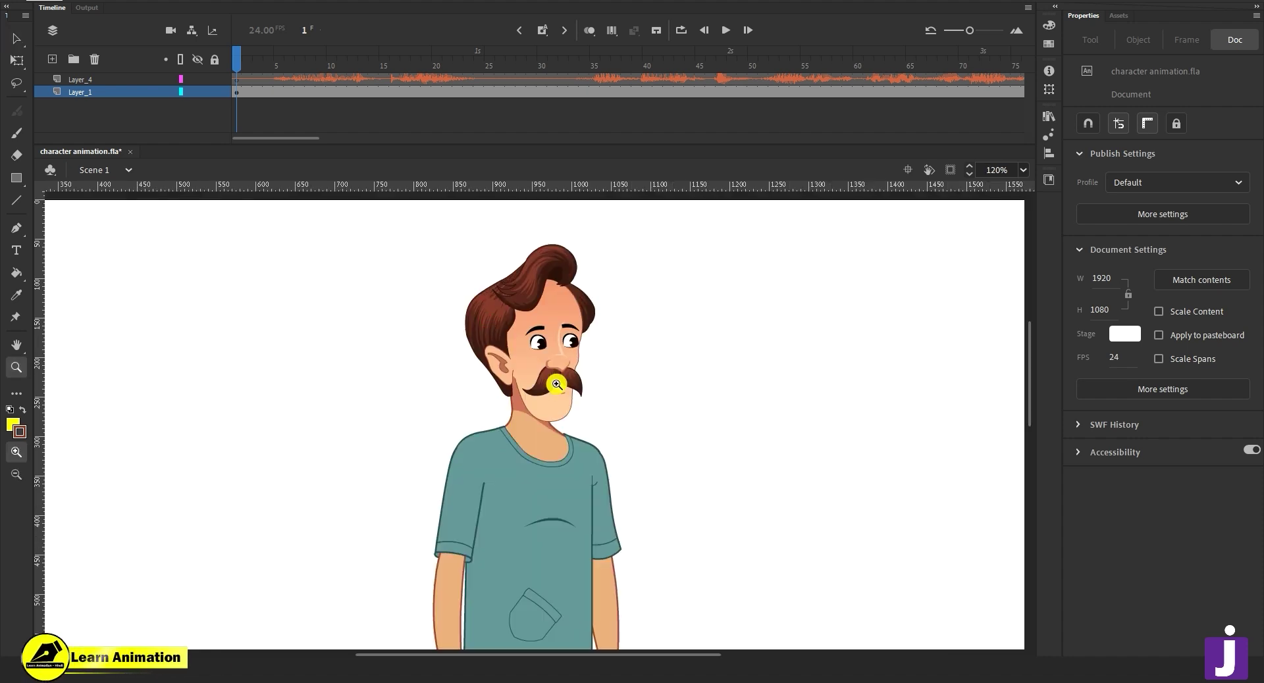
left_click(517, 367)
key("v")
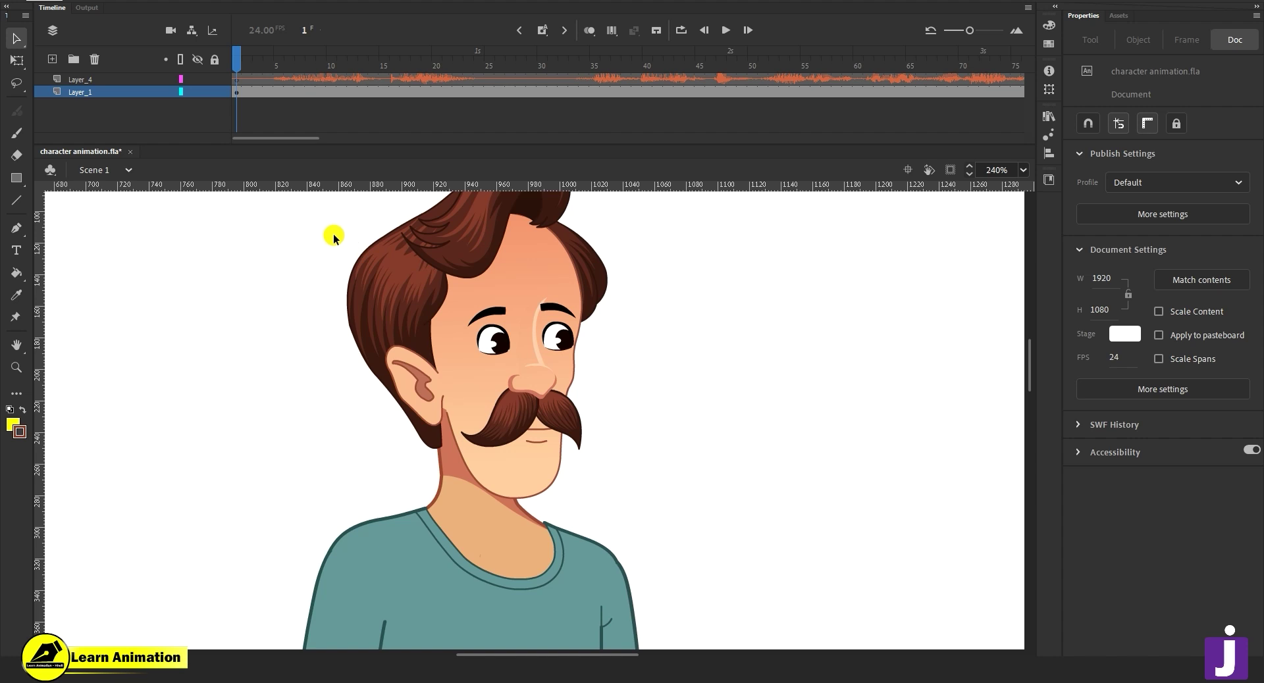
key("z")
left_click(521, 353)
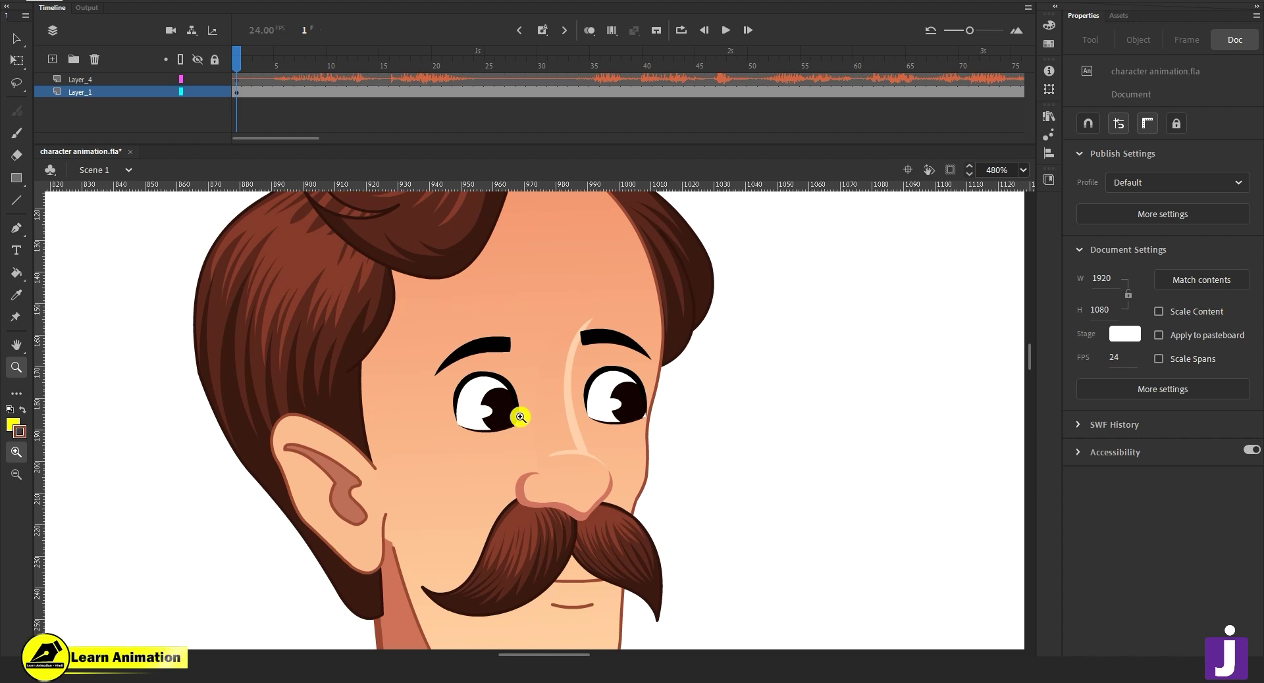
left_click(16, 38)
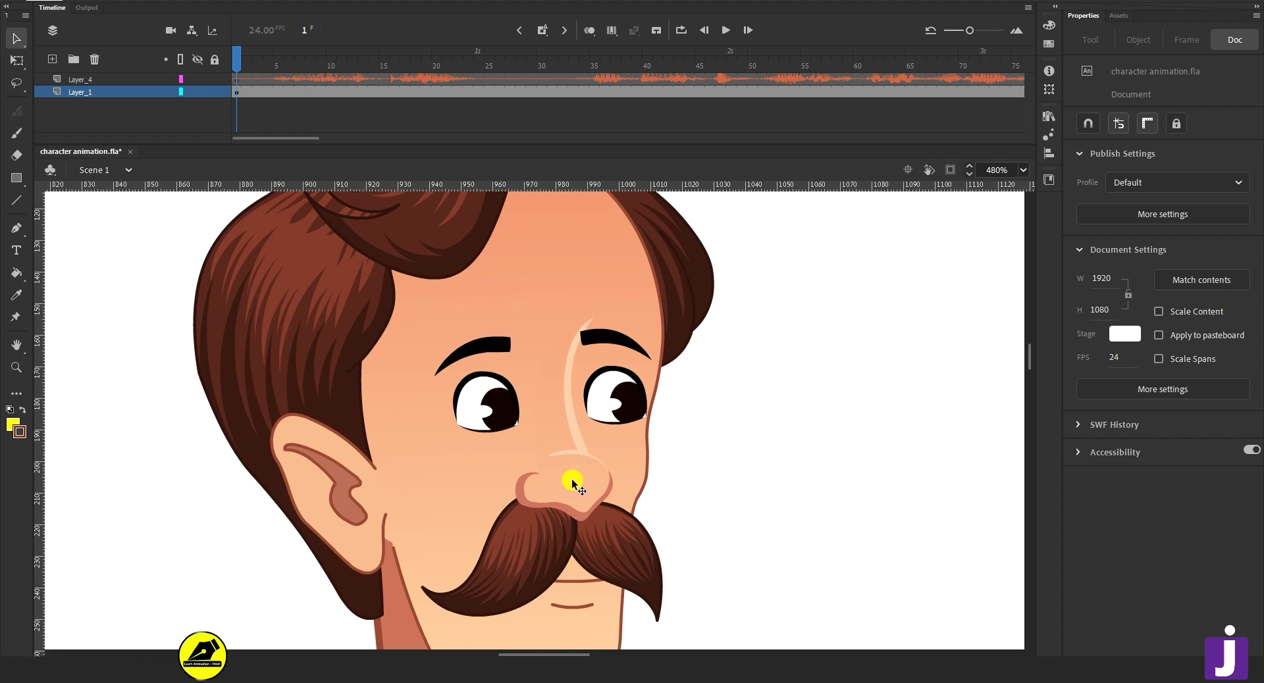
Open the head symbol Symbol 5 inside Symbol 4 for editing and select its nose layer, Layer_3.
left_click(554, 433, "alt")
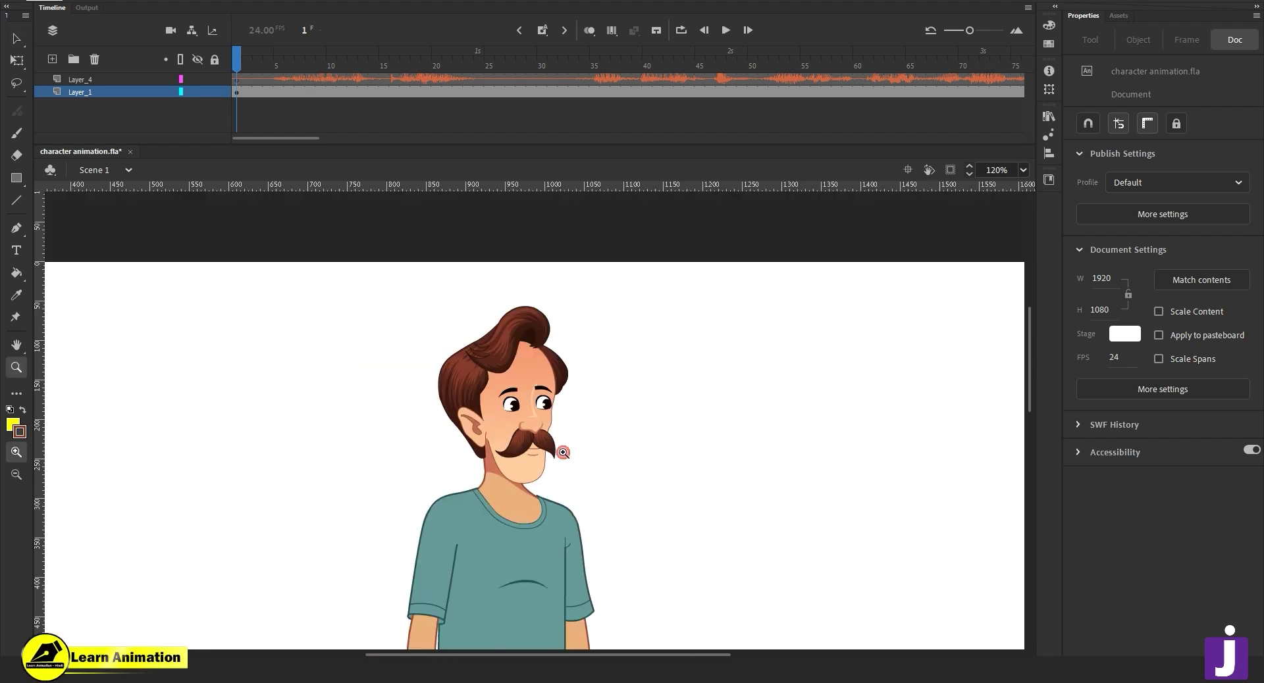
left_click(551, 465)
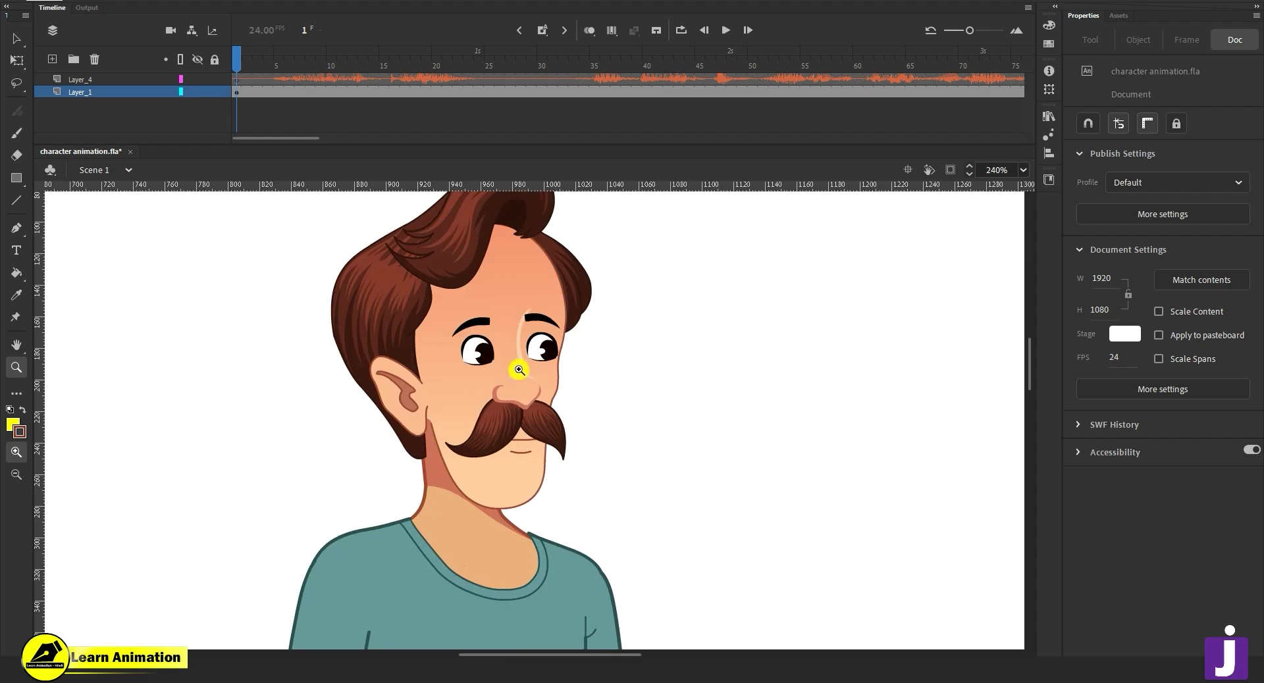
left_click(543, 444)
key("v")
double_click(540, 486)
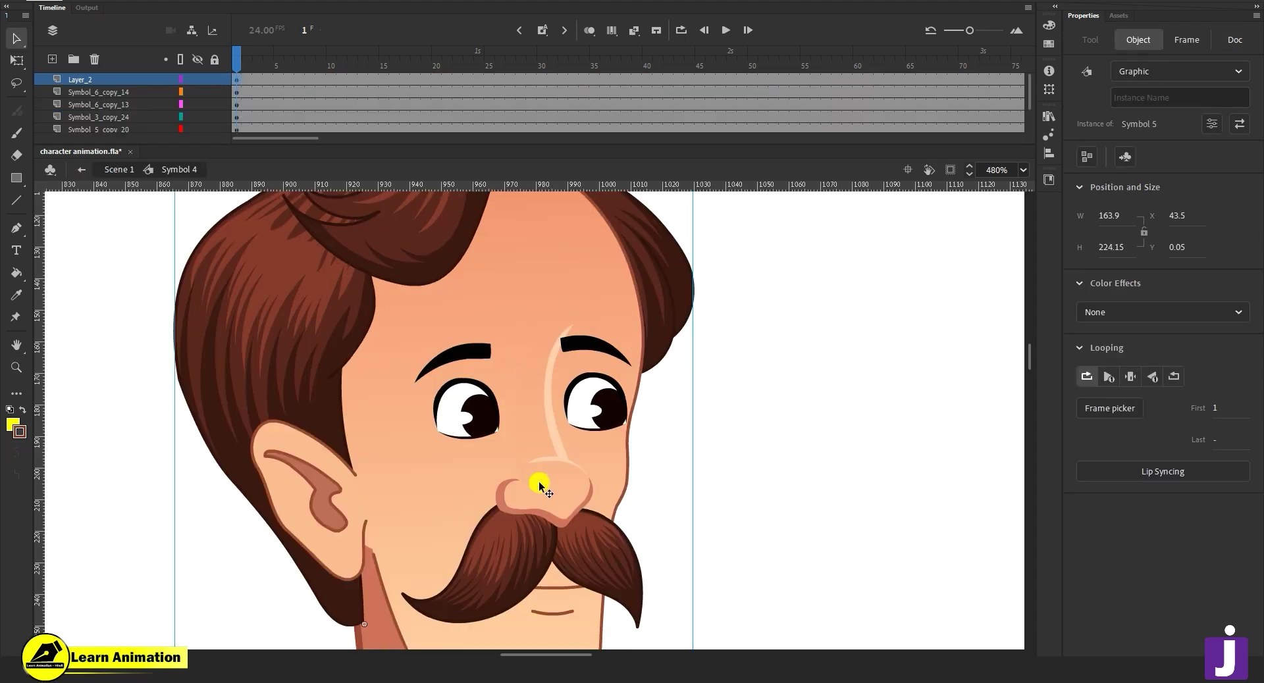
double_click(538, 481)
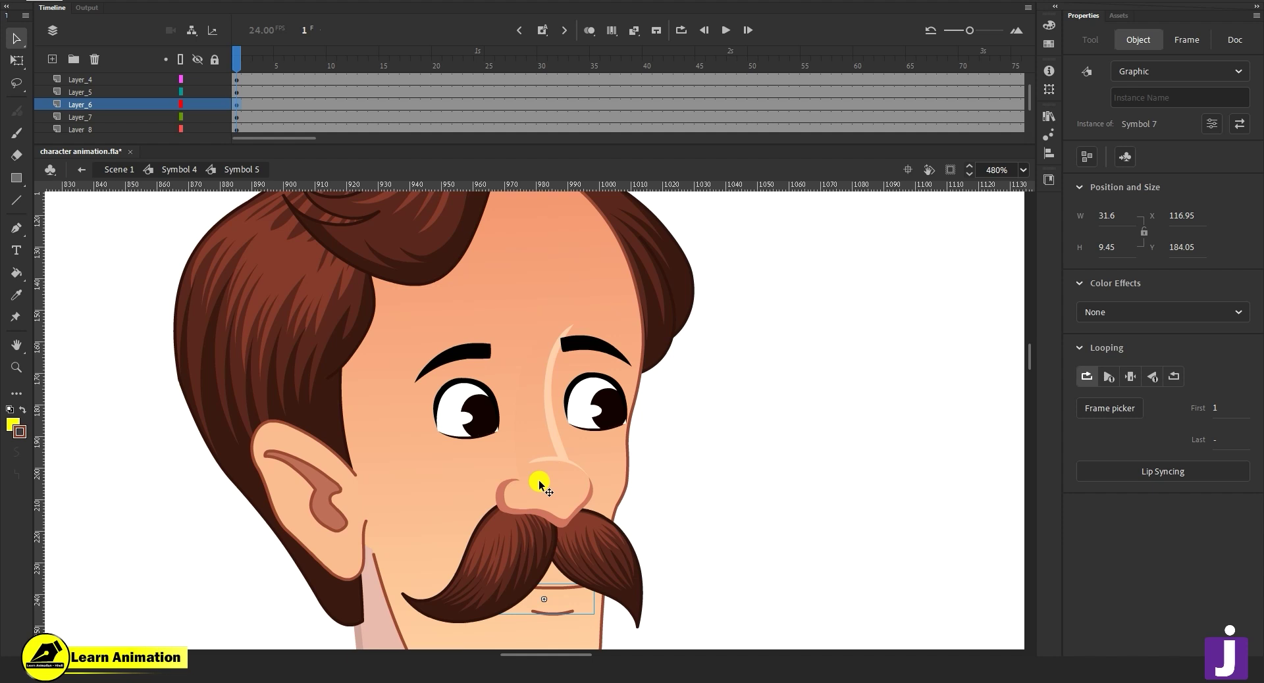
left_click(543, 473)
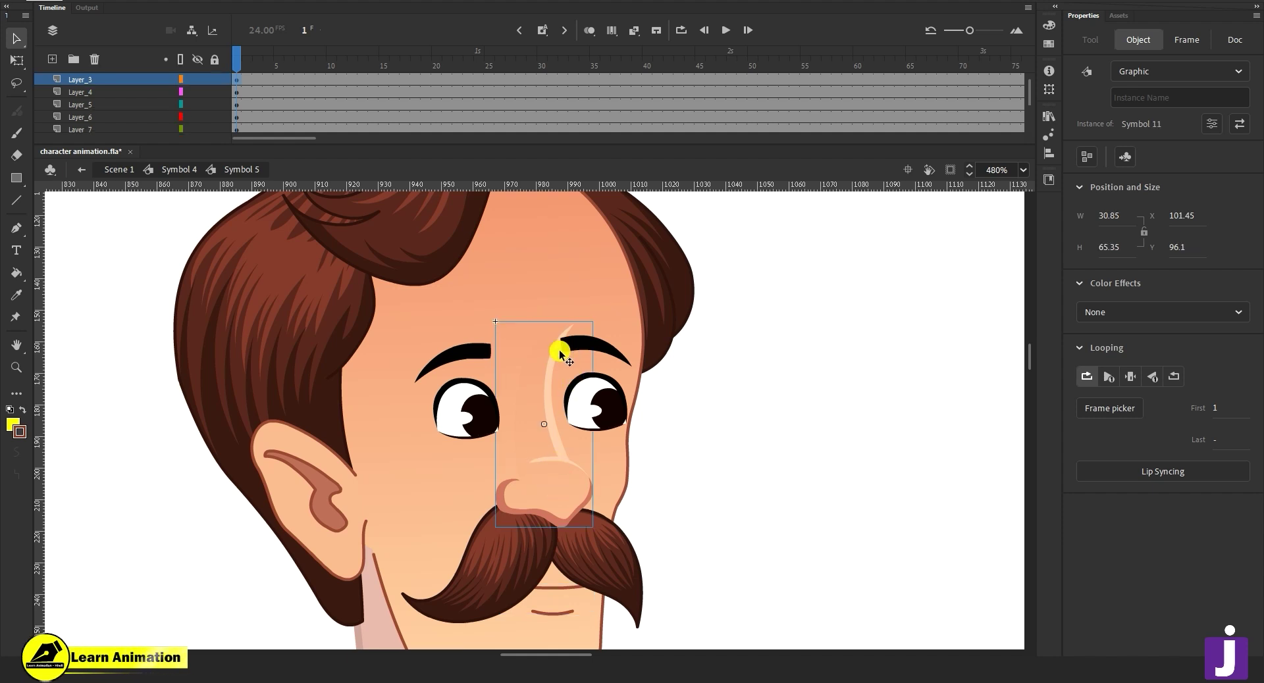
left_click(120, 79)
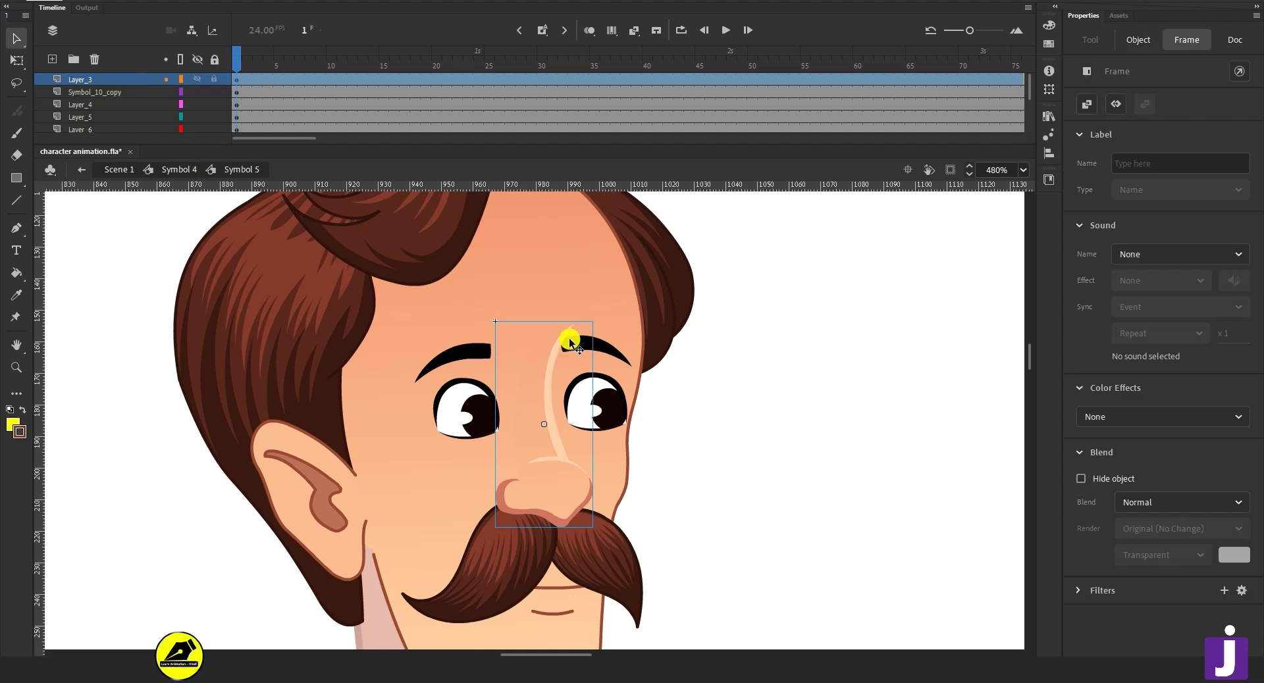
Open the eye-and-eyebrow symbol Symbol 10 copy for editing at 960% magnification and select the left eyebrow.
left_click(475, 357)
key("z")
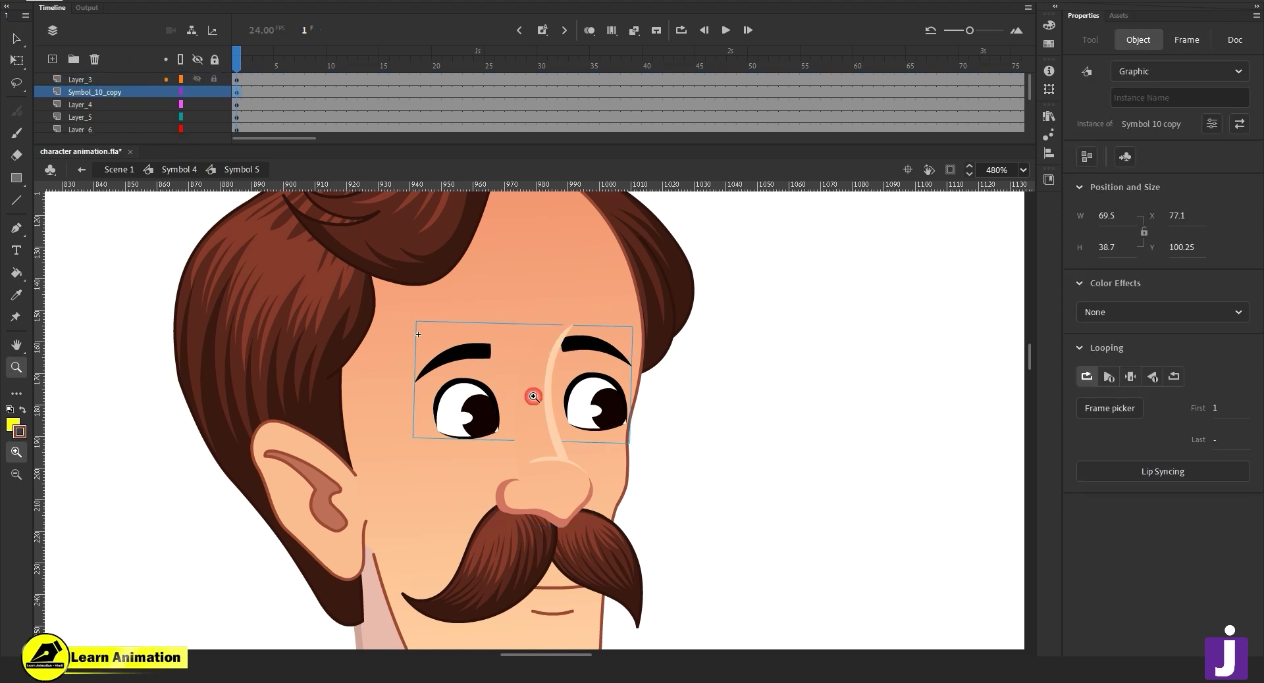
left_click(533, 396)
key("v")
double_click(457, 349)
left_click(436, 357)
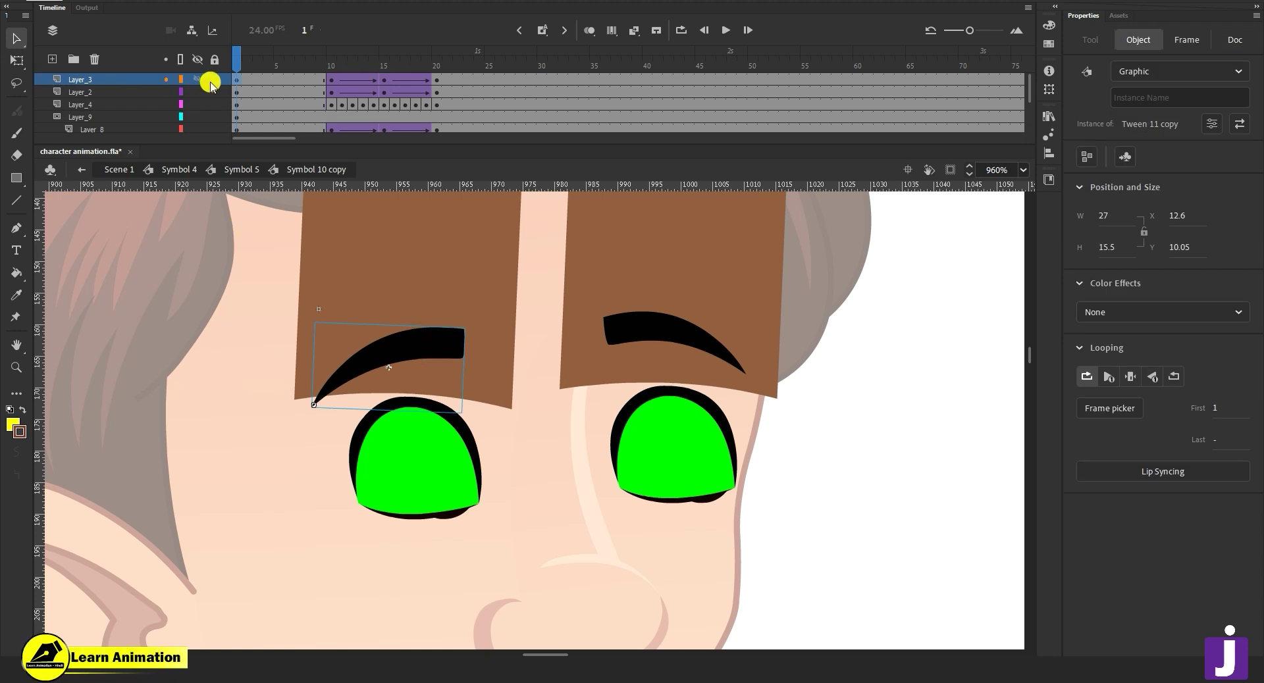
Lock all layers of Symbol 10 copy except the eyebrow layers Layer_3 and Layer_2.
left_click(215, 60)
left_click_drag(299, 65, 262, 151)
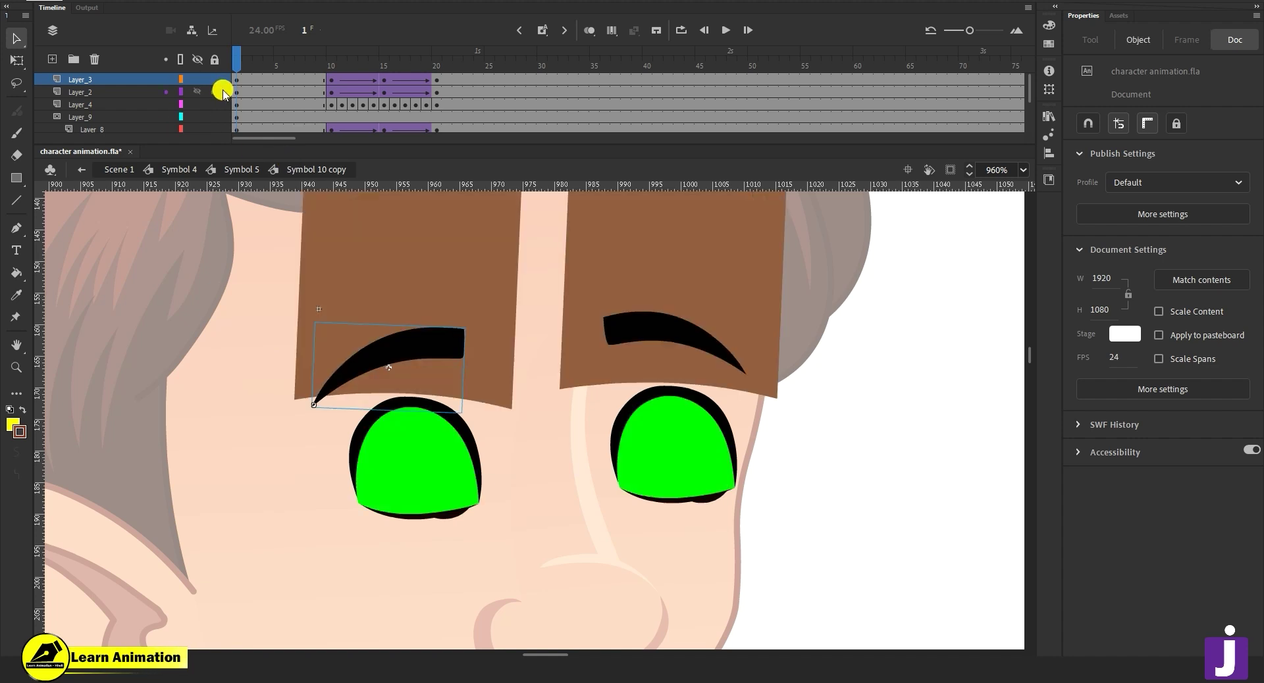
left_click(215, 80)
left_click(214, 80)
left_click(215, 91)
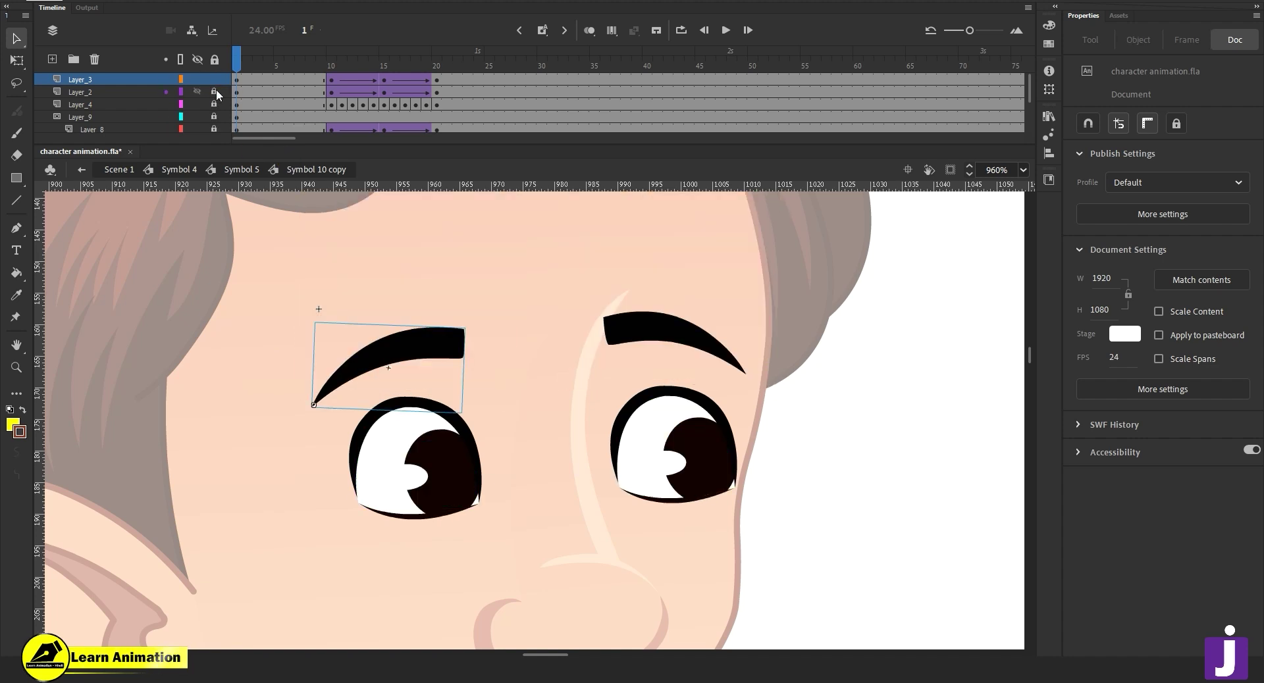
Convert the eyebrow shape inside Tween 11 copy into a graphic symbol and extend its frames along the timeline.
double_click(449, 346)
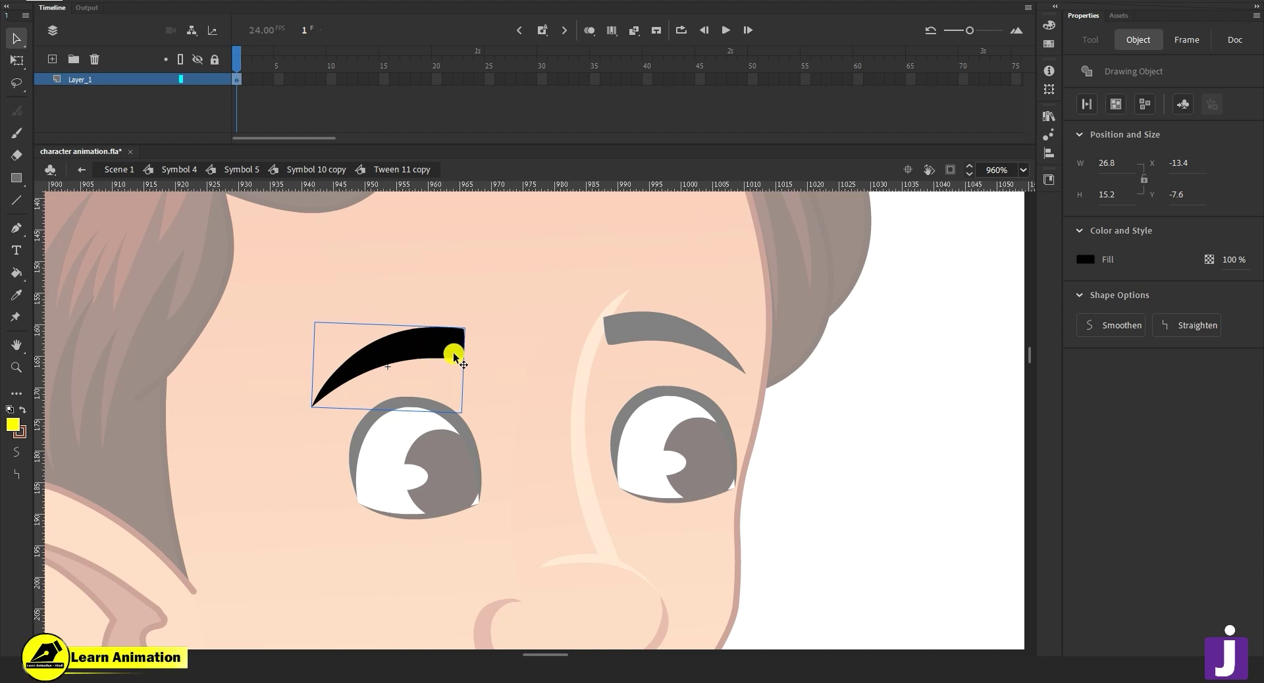
key("F8")
left_click(729, 101)
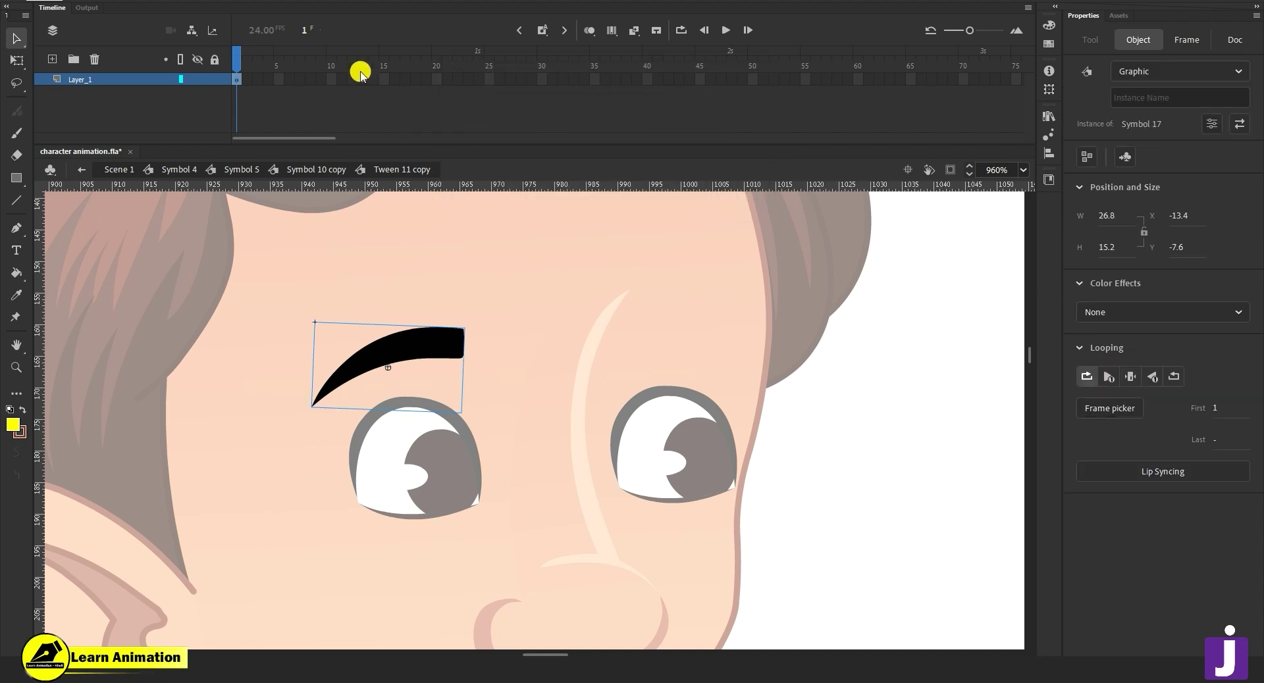
left_click_drag(360, 79, 751, 80)
key("F5")
left_click(176, 117)
Try moving the left eyebrow upward inside Tween 11 copy to test its link with the other eyebrow, undoing each move.
left_click(431, 341)
left_click_drag(426, 343, 423, 283)
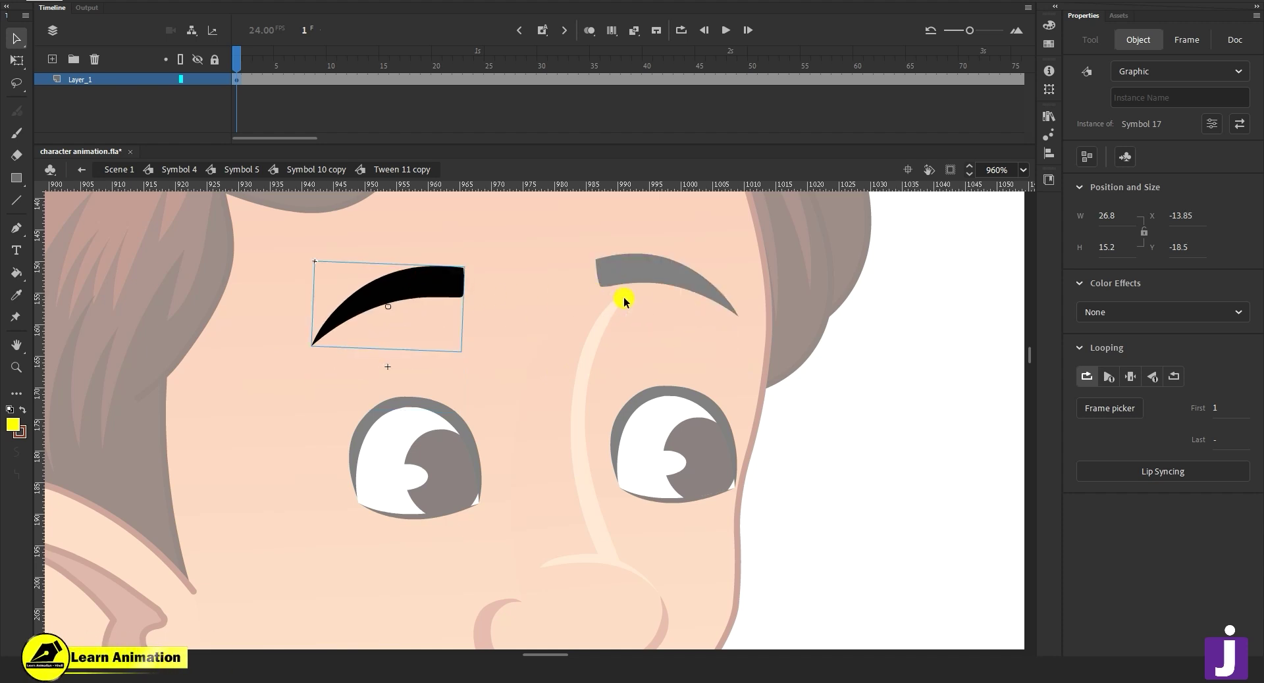
key("ctrl+z")
double_click(501, 295)
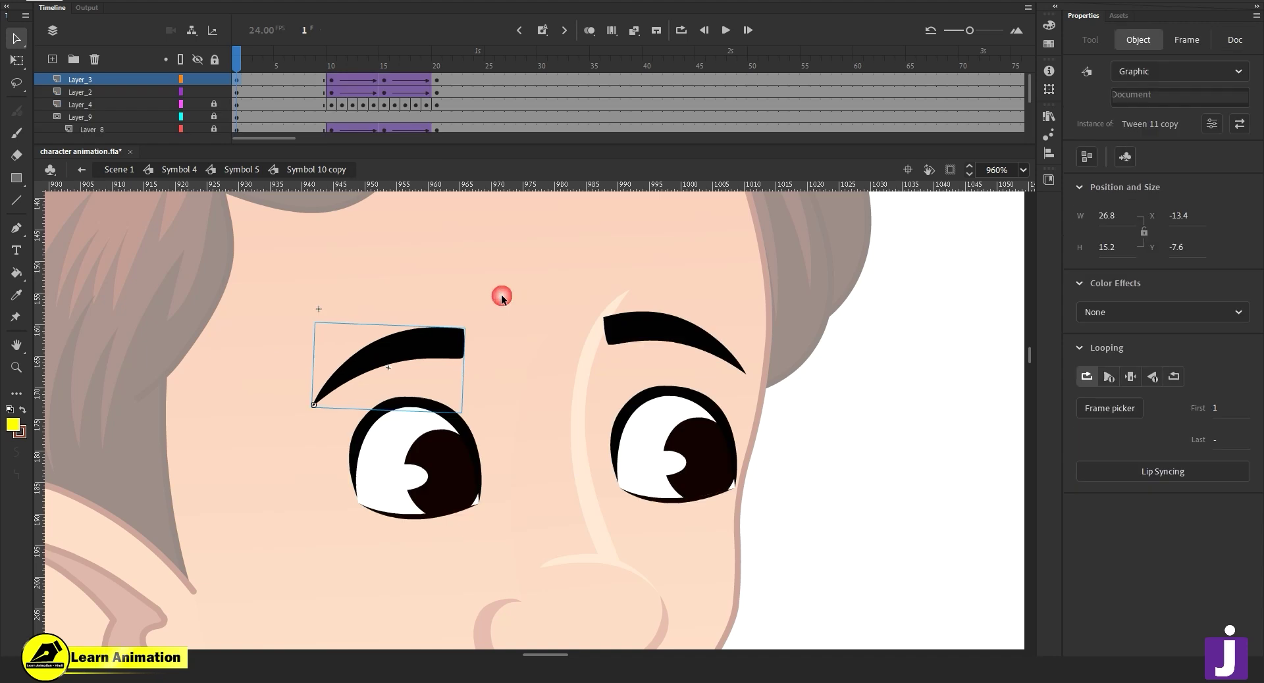
left_click_drag(314, 68, 107, 84)
left_click(416, 341)
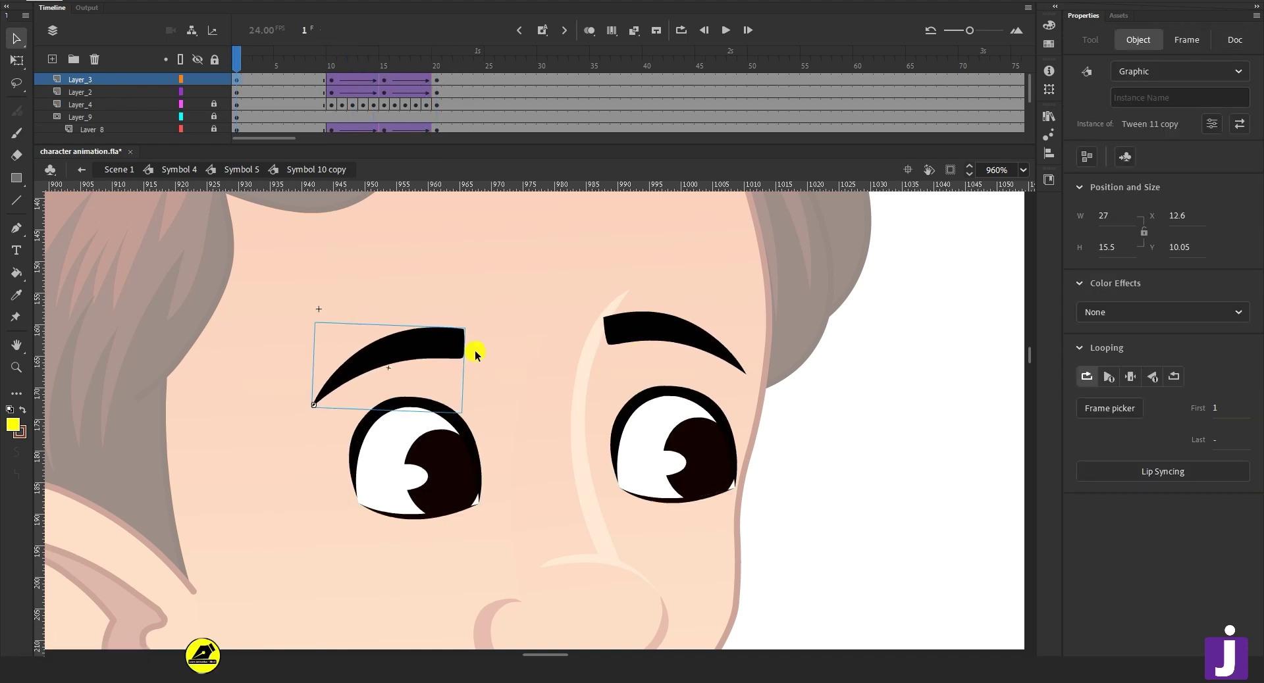
double_click(437, 351)
left_click_drag(450, 352, 436, 299)
key("ctrl+z")
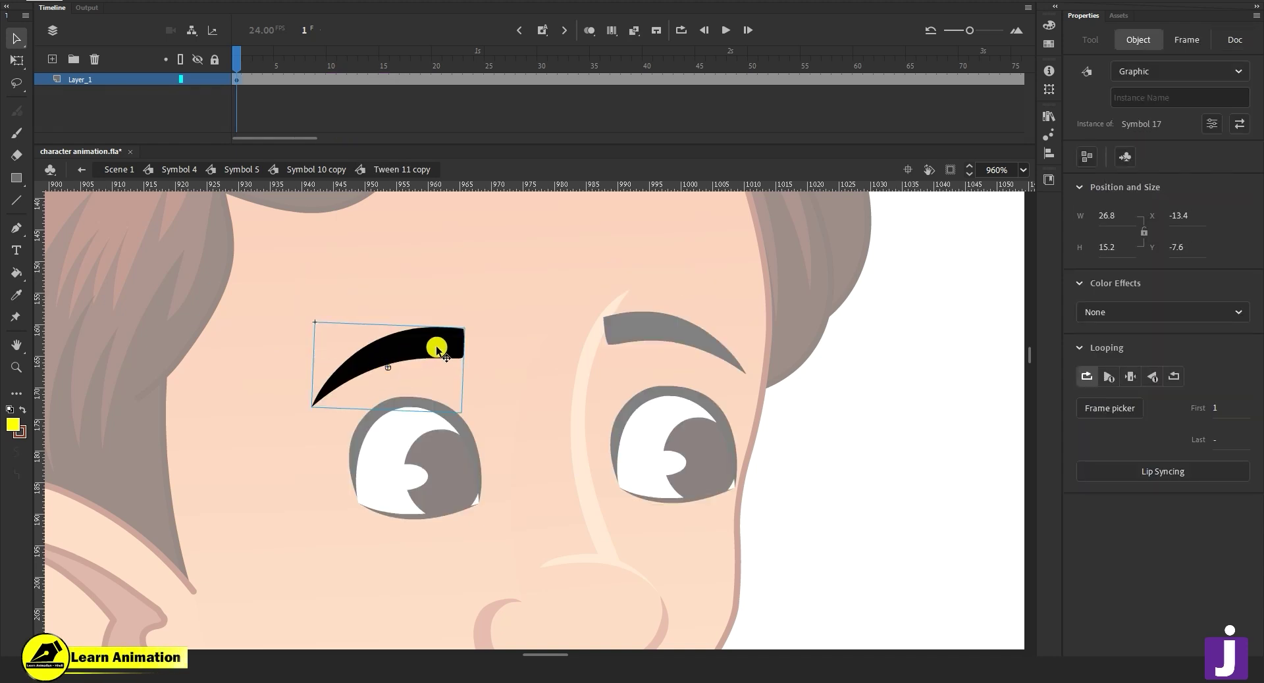
double_click(457, 294)
Clear the tween keyframes up to frame 20 on the eyebrow layers Layer_3 and Layer_2.
left_click_drag(334, 84, 436, 92)
right_click(401, 91)
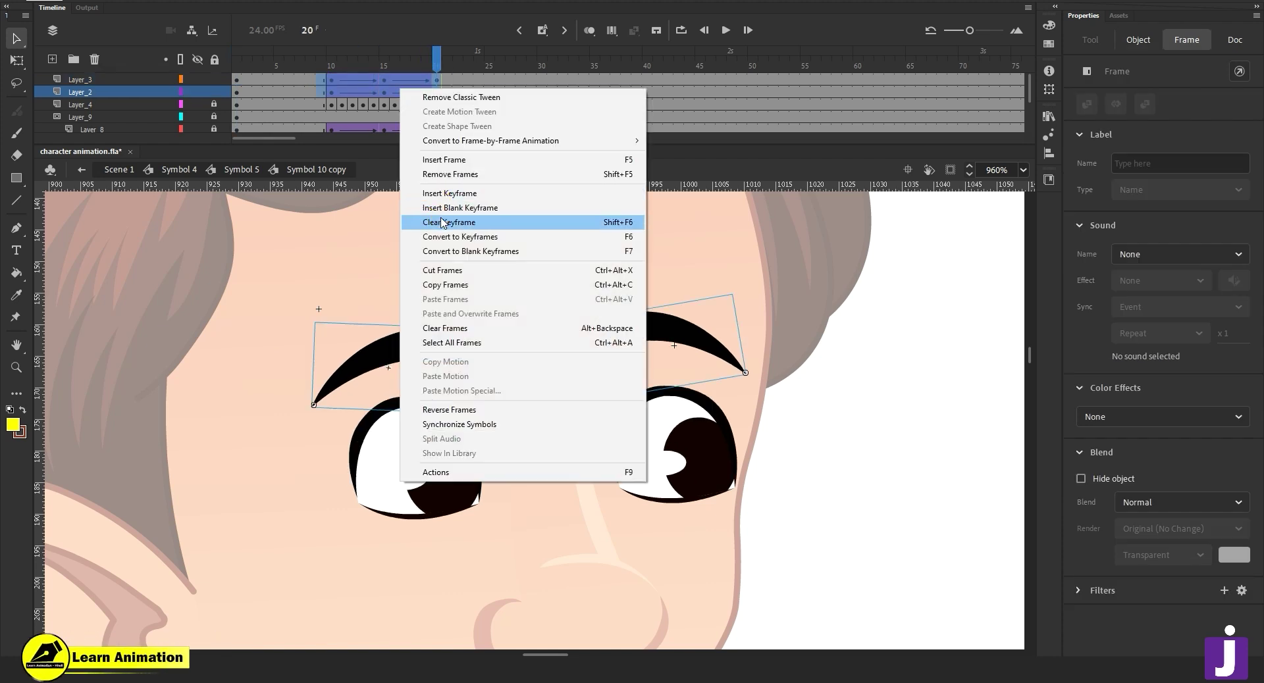
left_click(441, 218)
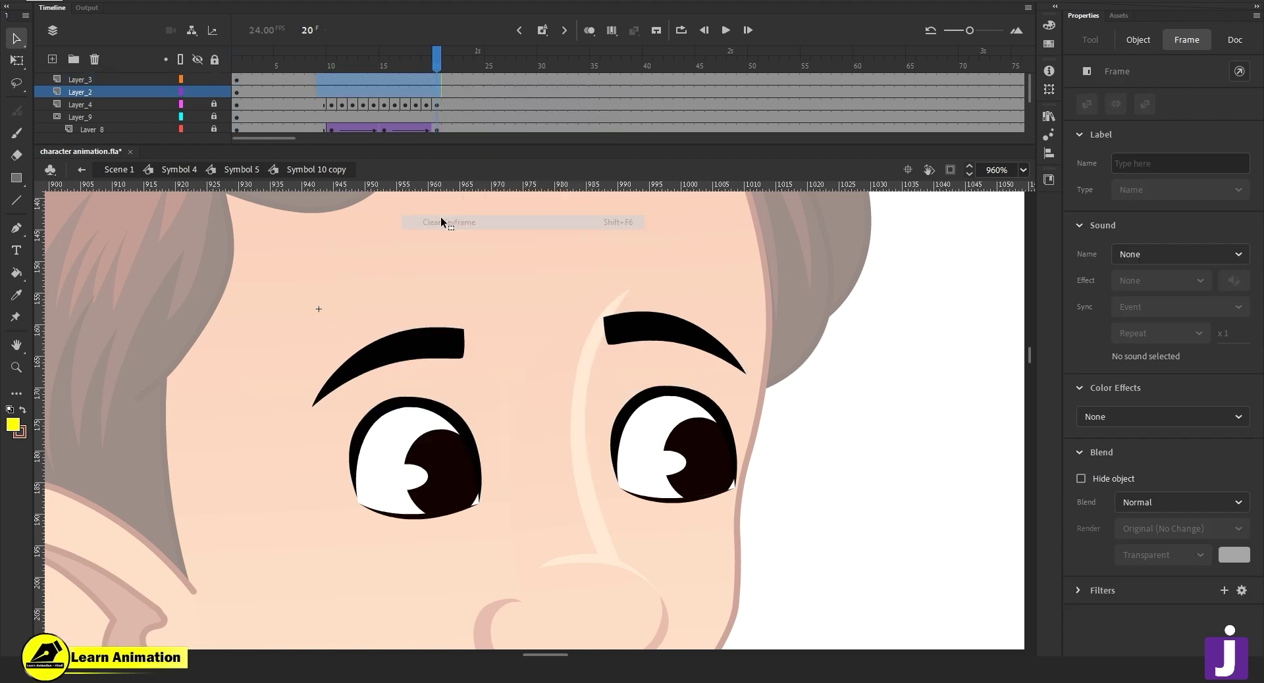
Break apart the left eyebrow on Layer_3 and convert it into its own graphic symbol.
left_click(419, 338)
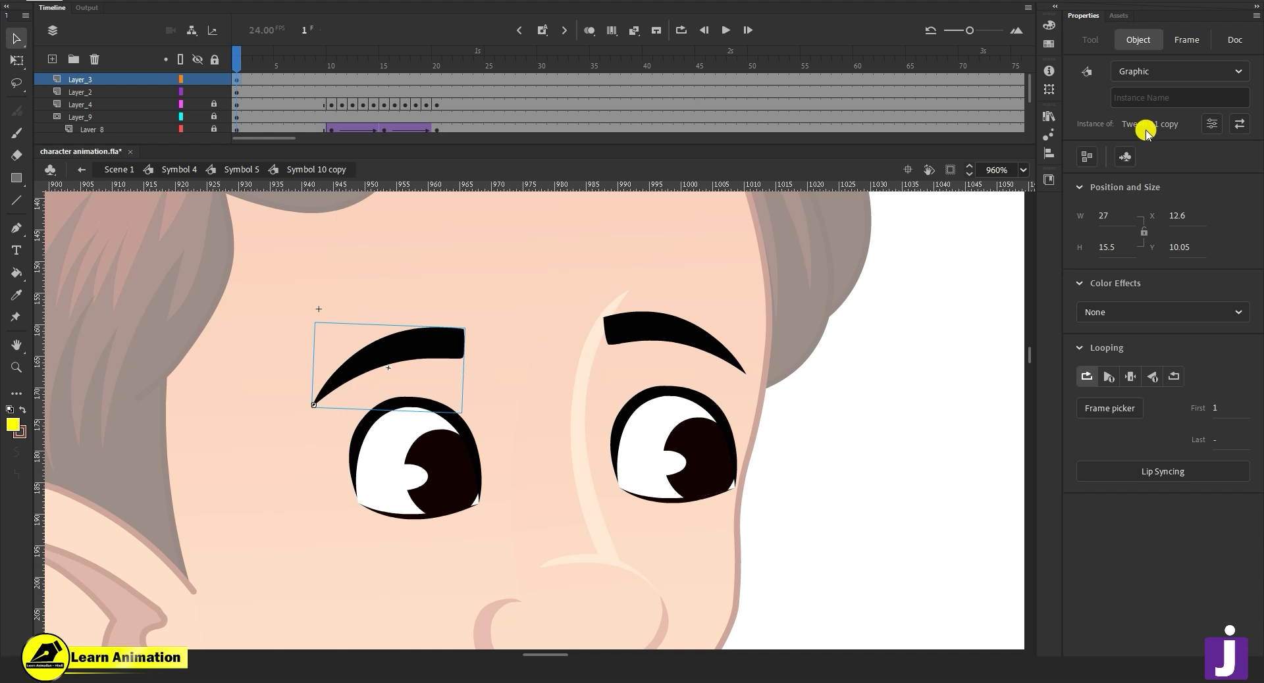
left_click(629, 339)
left_click(238, 188)
left_click(422, 369)
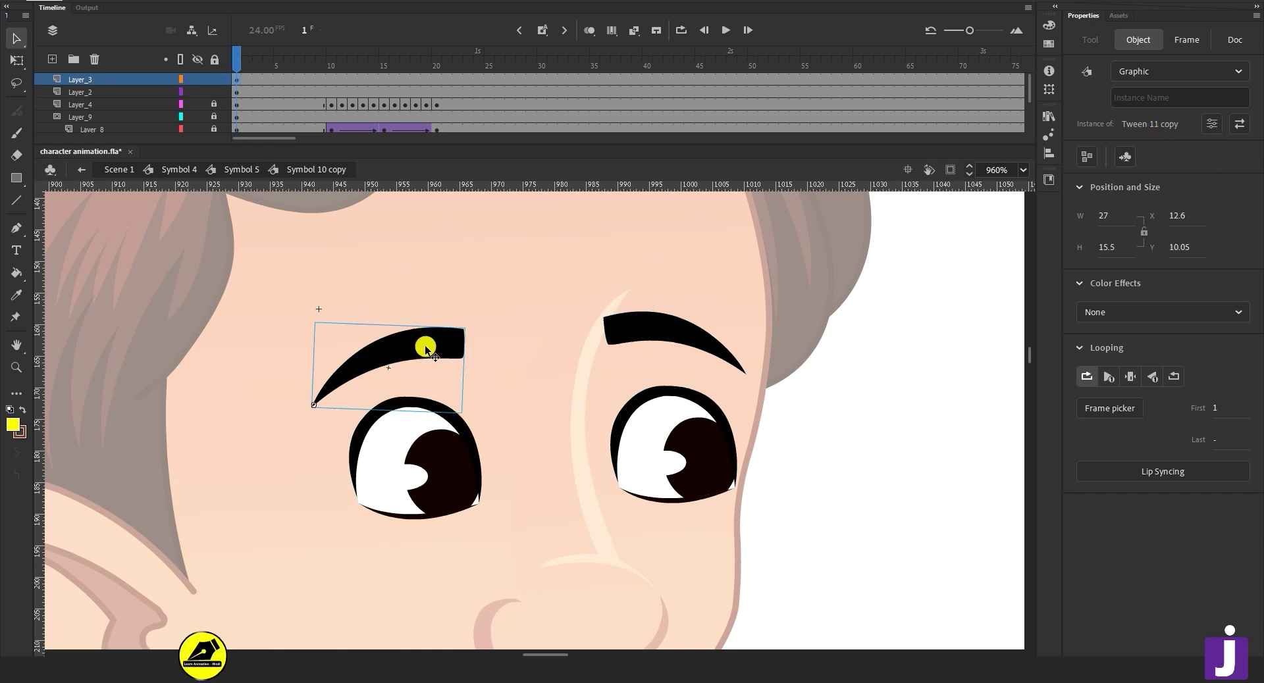
key("ctrl+b")
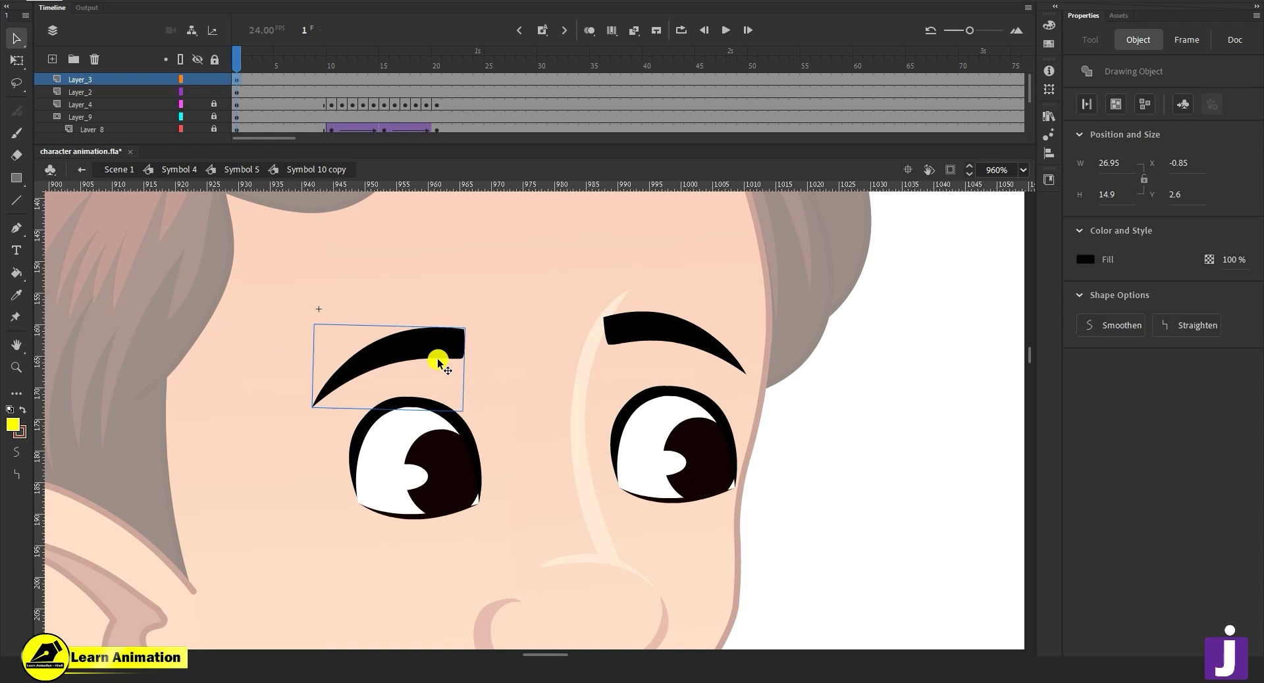
key("F8")
key("Return")
key("q")
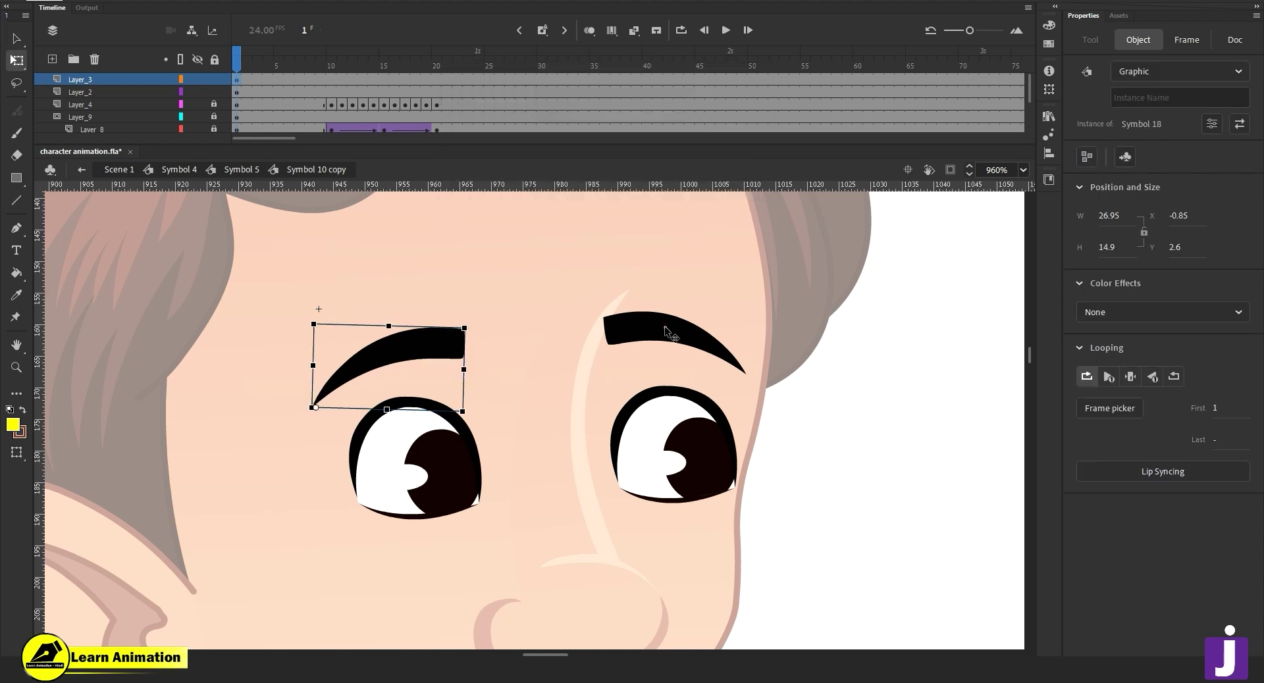
Break apart the right eyebrow on Layer_2 and convert it into a separate graphic symbol.
left_click(670, 333)
key("ctrl+b")
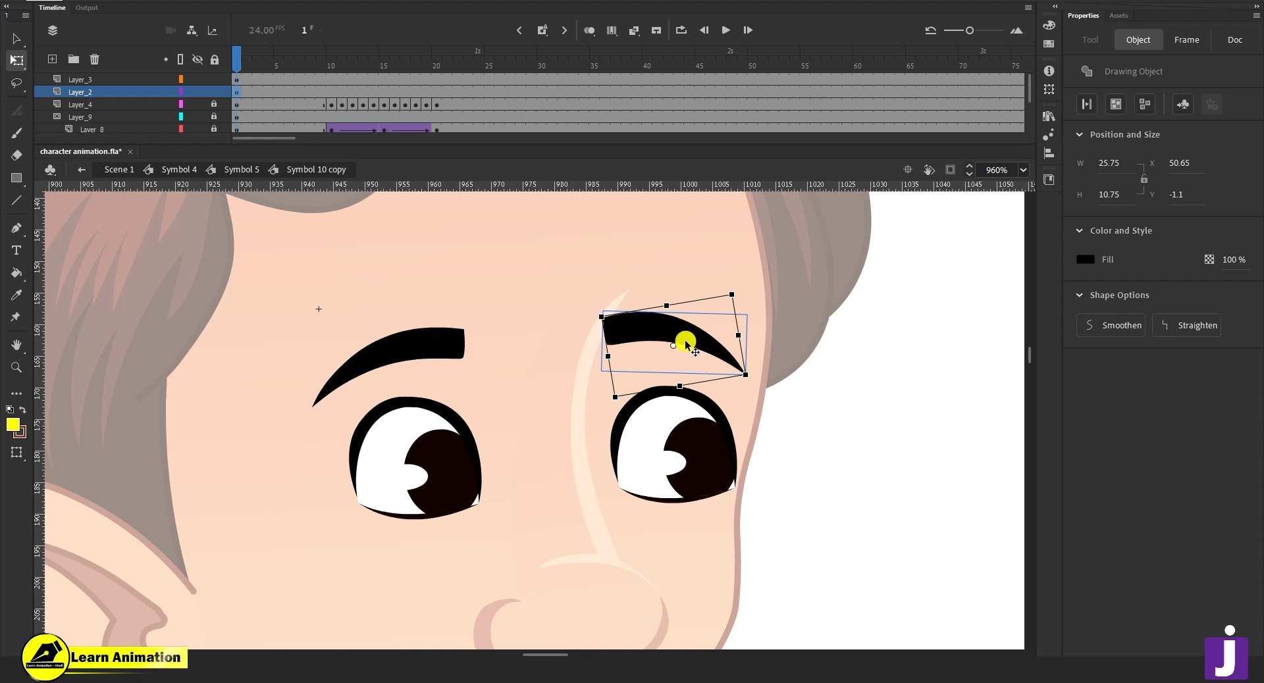
key("F8")
key("Return")
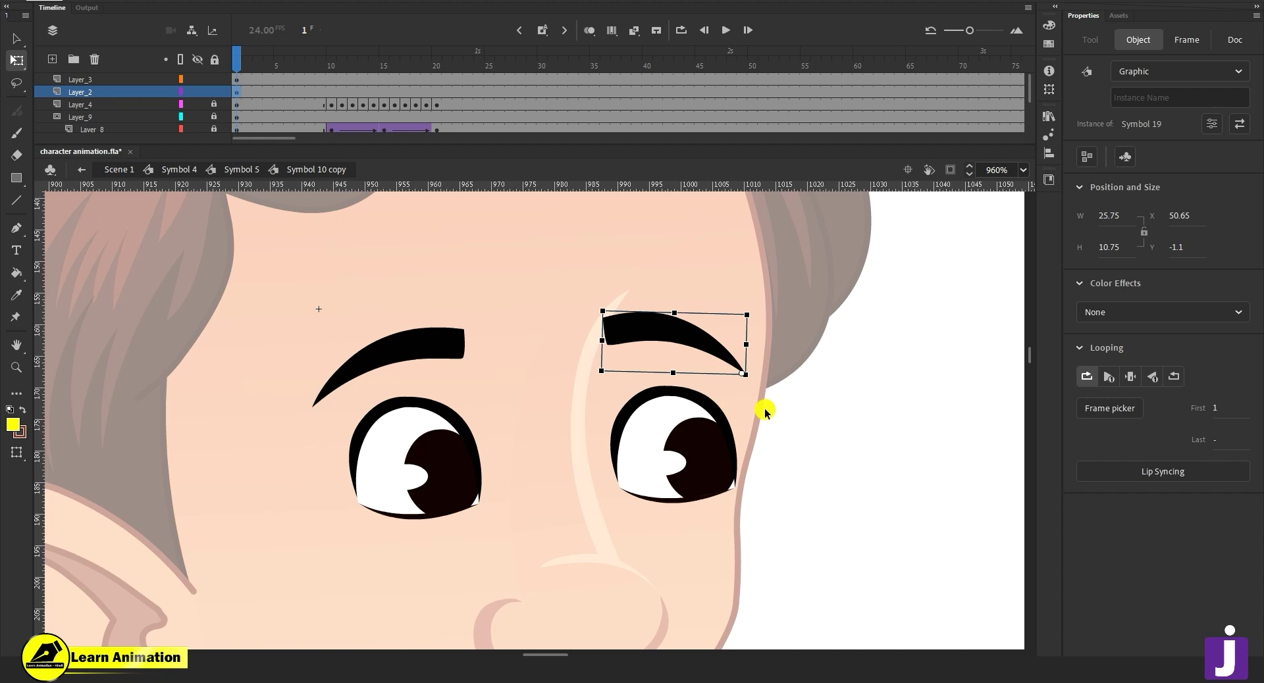
left_click(671, 290)
left_click(671, 341)
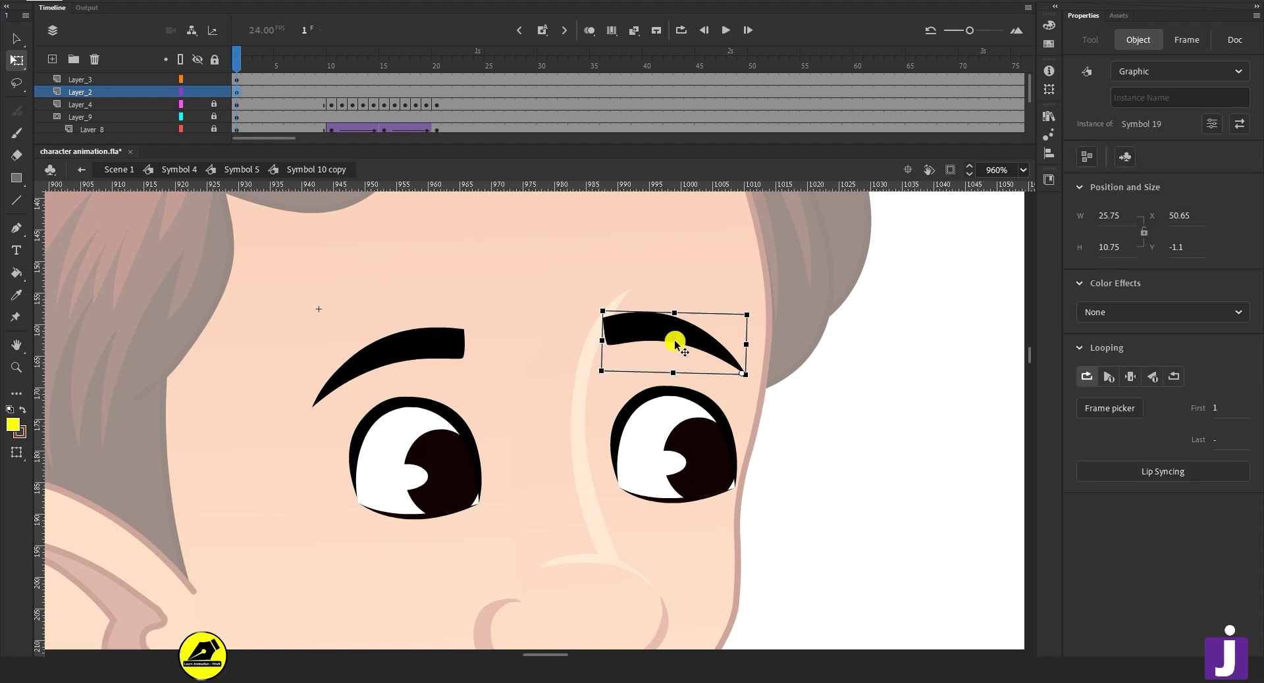
Select the left and right eyebrow symbols in turn to check that each is independent.
left_click(392, 359)
left_click(658, 334)
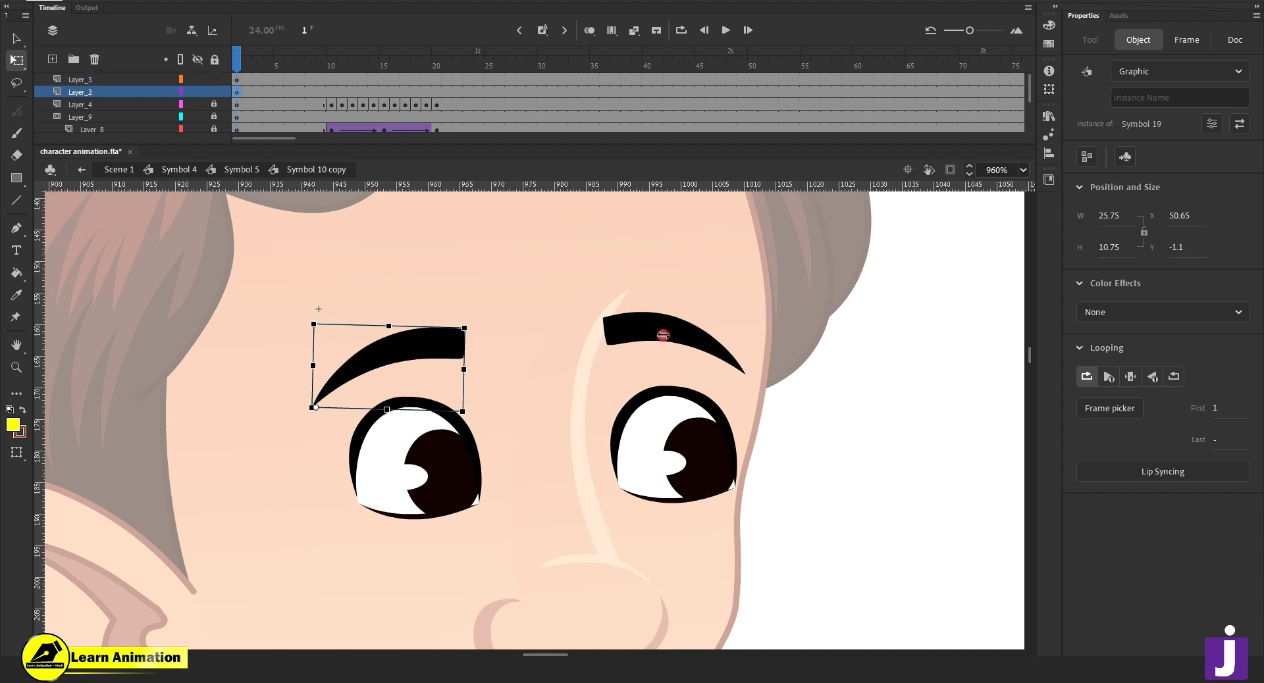
left_click(383, 376)
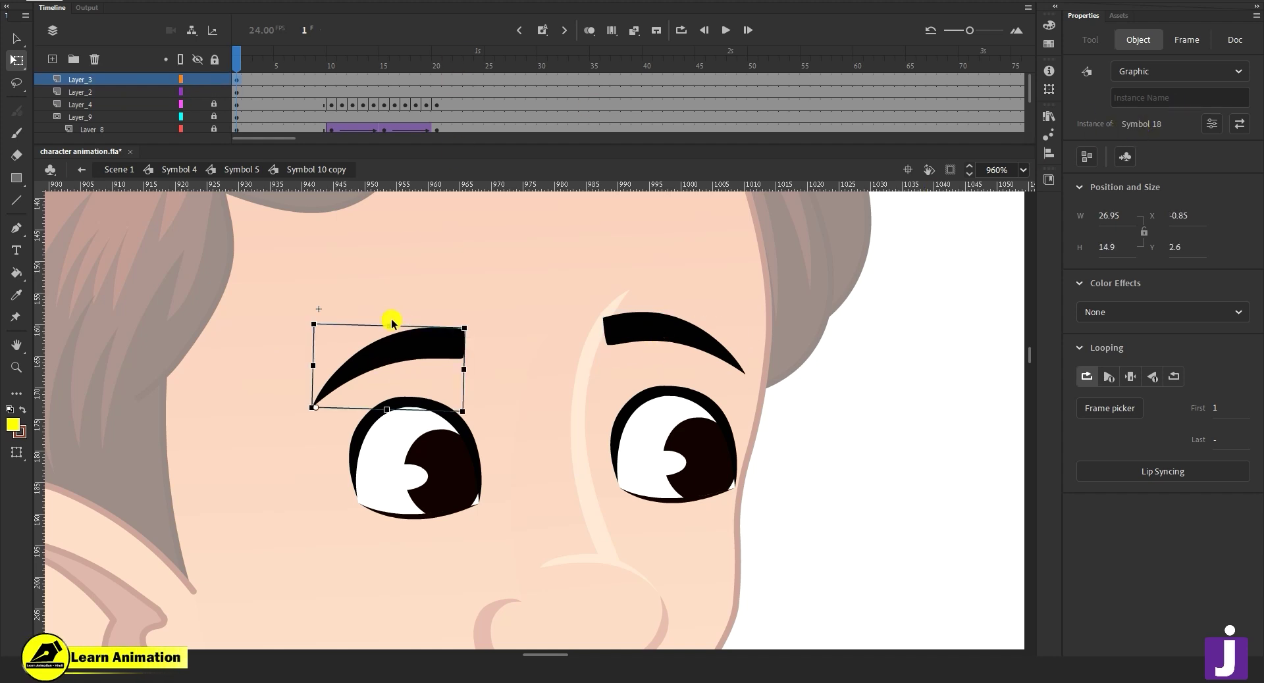
Inside the left eyebrow symbol, convert the eyebrow into a nested graphic symbol and set its looping to play a single frame.
double_click(422, 346)
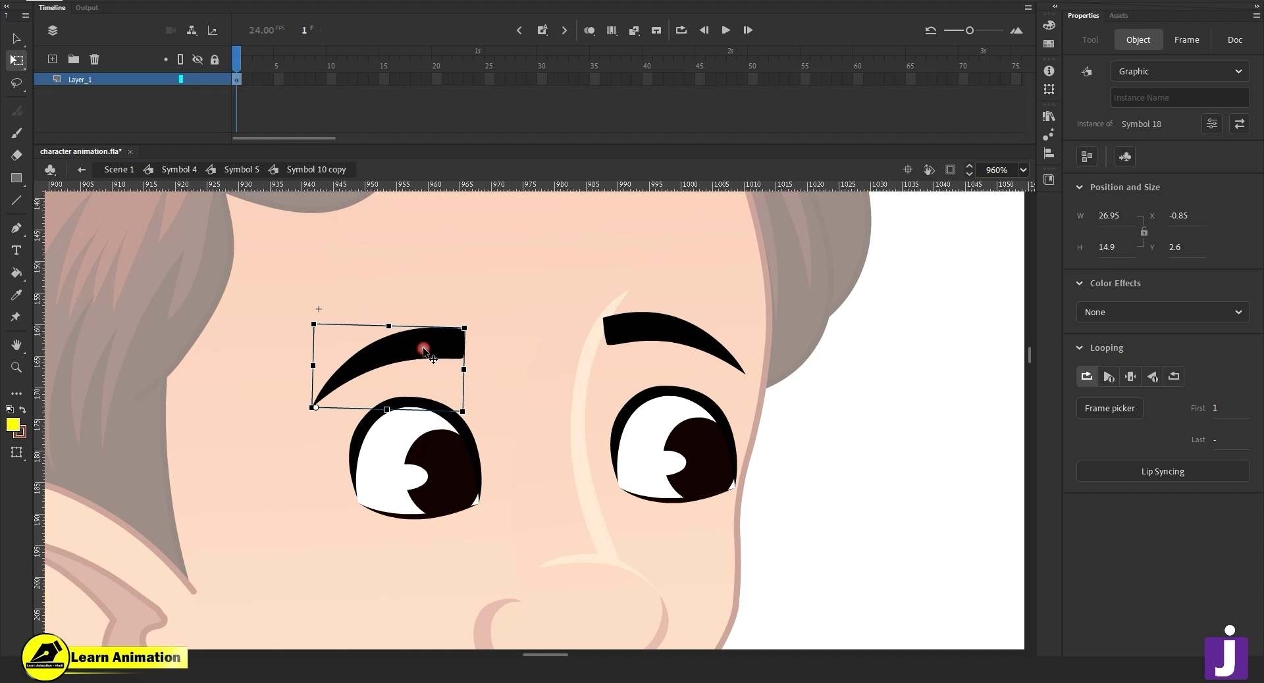
key("F8")
key("Return")
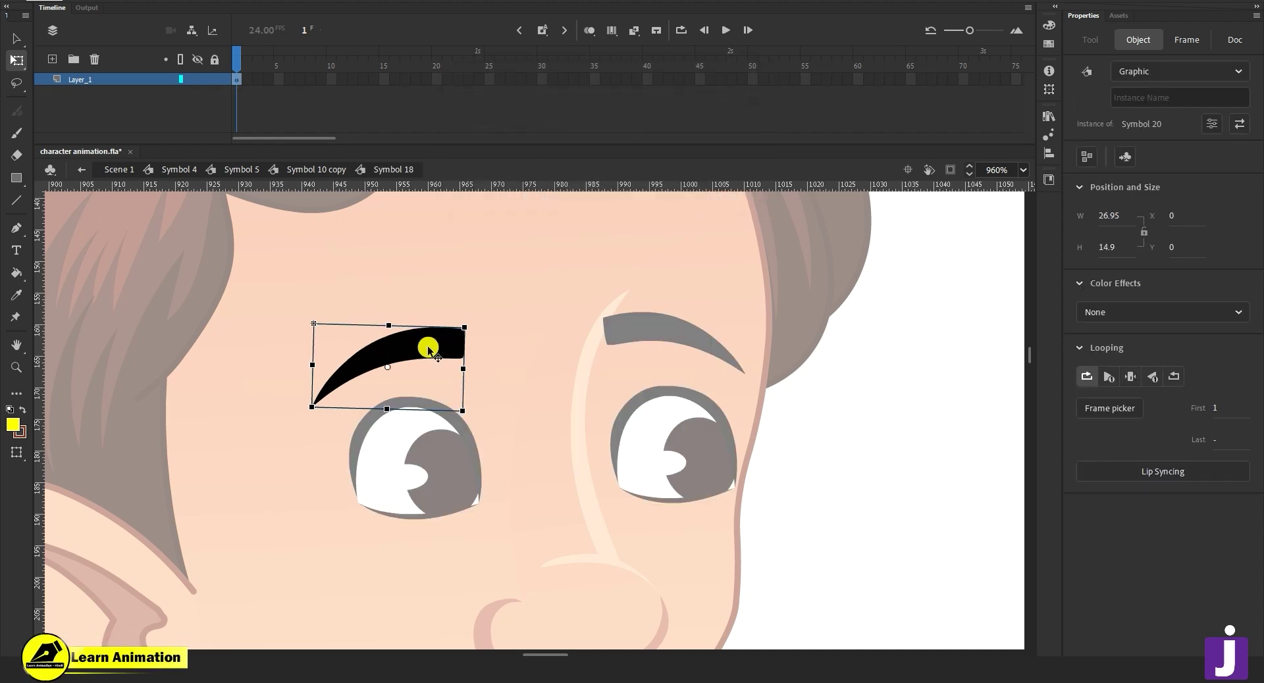
left_click(1130, 376)
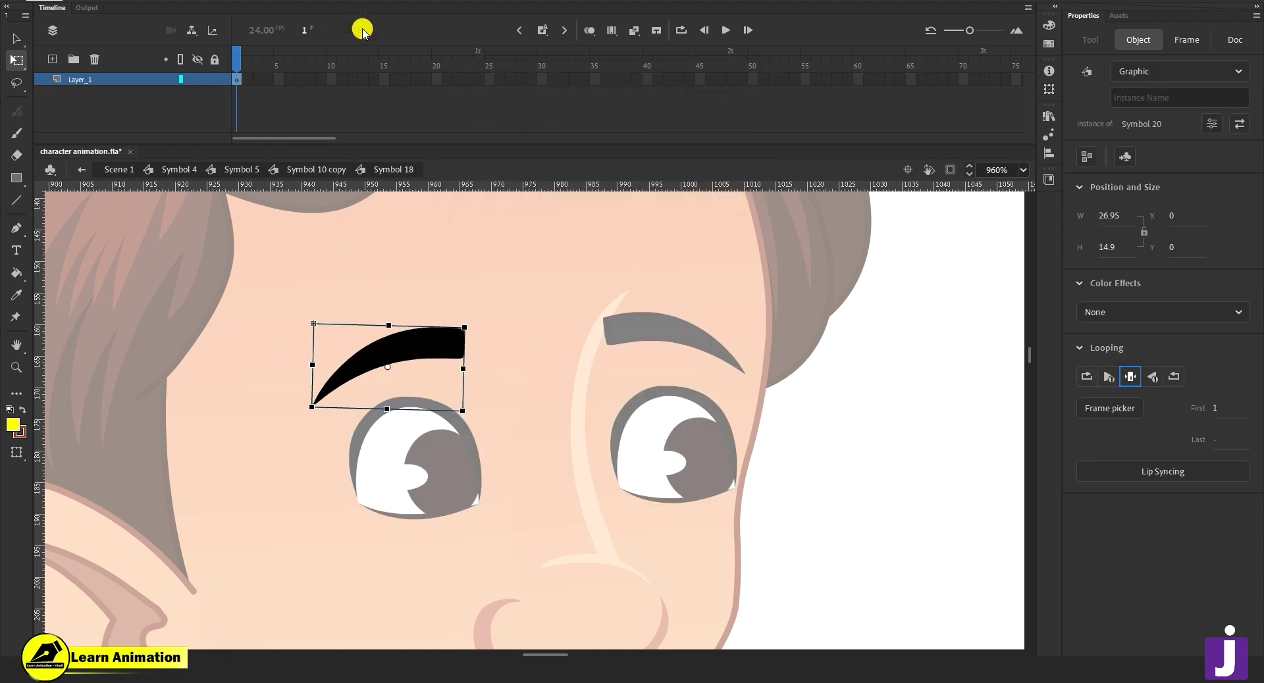
Extend the frames of Layer_1 inside the left eyebrow symbol beyond frame 75.
left_click_drag(360, 80, 147, 110)
key("F5")
key("F5")
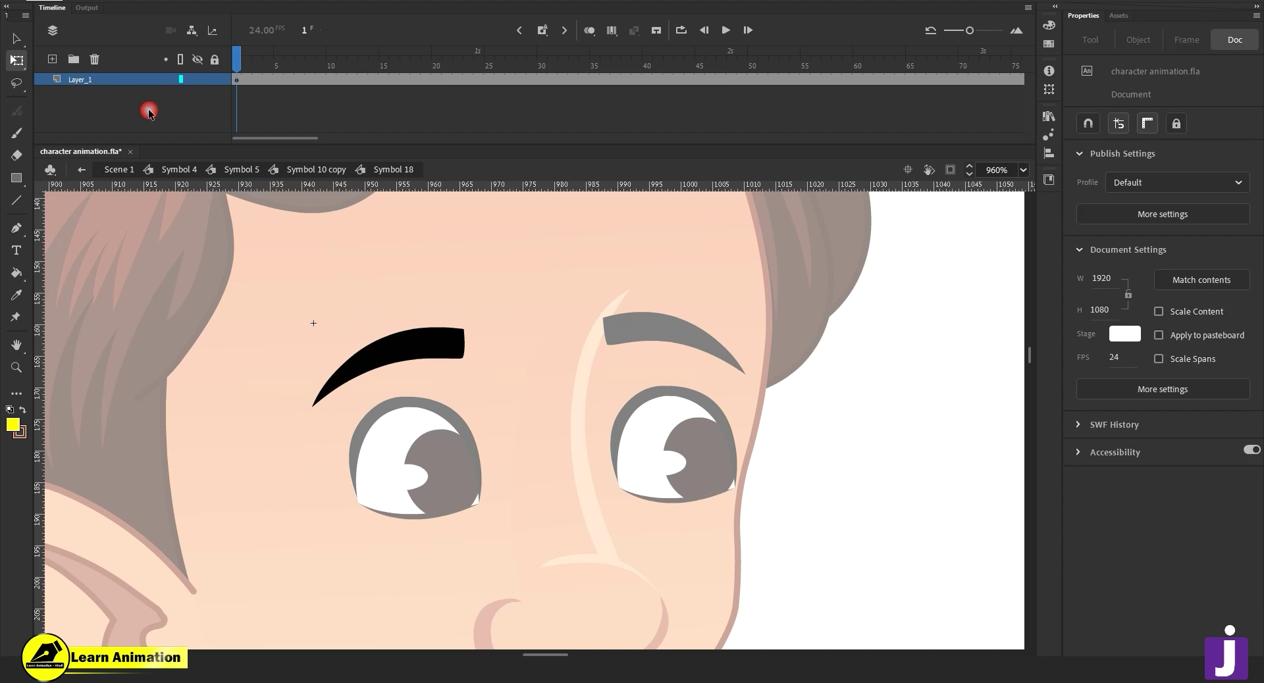
left_click(459, 343)
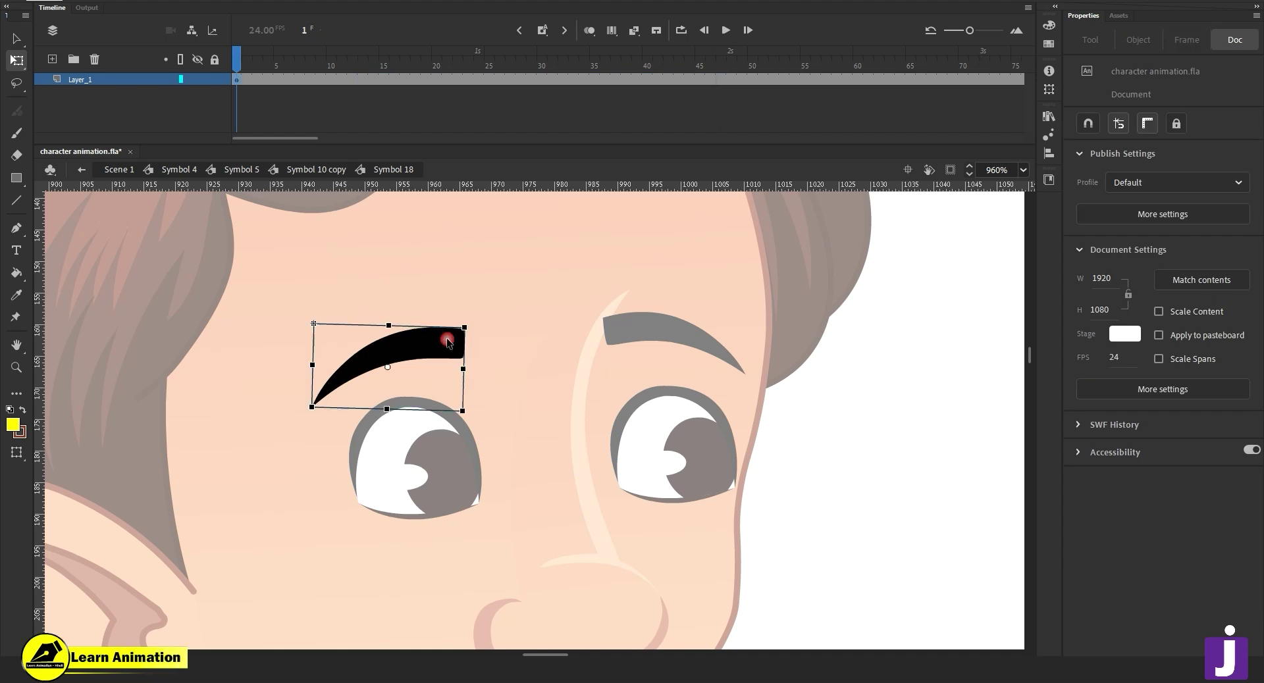
Inside the right eyebrow symbol, convert the eyebrow into a nested graphic symbol.
double_click(645, 328)
double_click(645, 328)
key("F8")
key("Return")
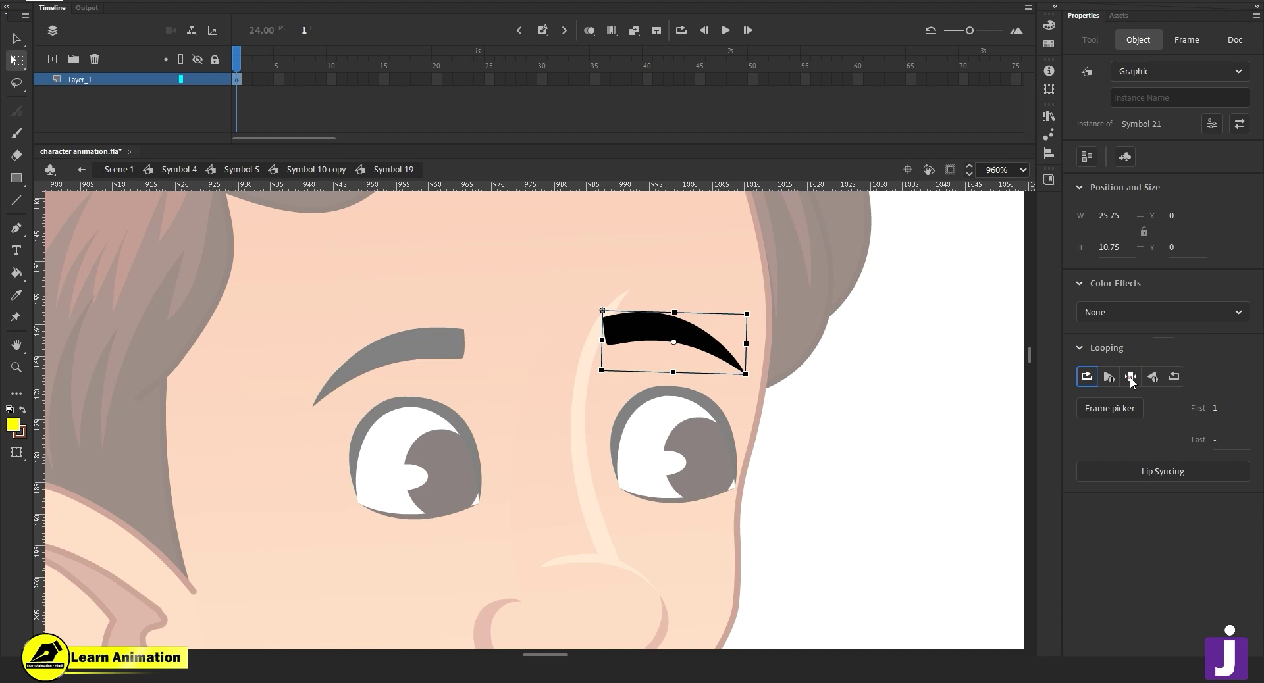
Extend the frames of Layer_1 inside the right eyebrow symbol and return to Symbol 10 copy.
left_click_drag(394, 79, 816, 79)
key("F5")
key("F5")
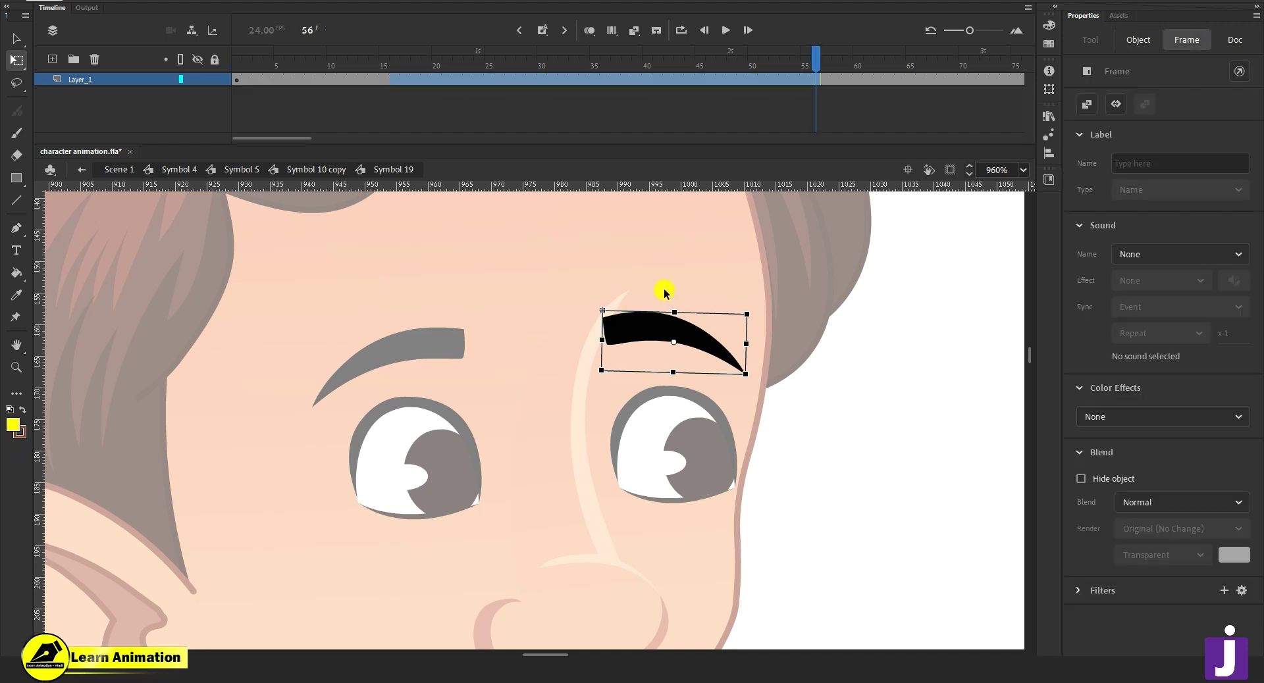
left_click(668, 255)
double_click(667, 259)
Insert keyframes at frames 10, 15 and 20 on the eyebrow layers Layer_3 and Layer_2.
left_click_drag(615, 50, 2, 150)
left_click(108, 140)
left_click_drag(332, 92, 439, 79)
key("F6")
key("F6")
key("F6")
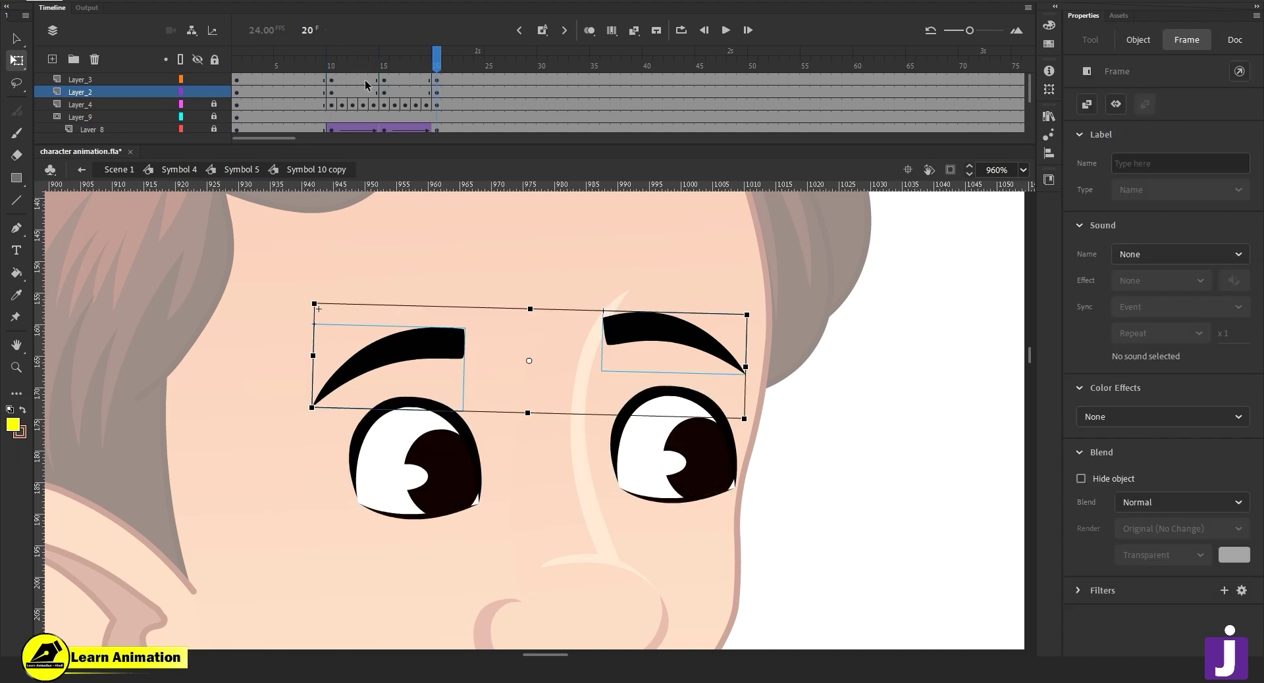
Create classic tweens between the keyframes at frames 10, 15 and 20 on both eyebrow layers.
left_click_drag(357, 79, 405, 91)
right_click(388, 88)
left_click(411, 97)
At frame 15, rotate the inner ends of both eyebrows downward, nudge both brows lower and scrub through the motion.
left_click(385, 63)
left_click(443, 334)
left_click_drag(471, 327, 468, 358)
left_click(609, 332)
left_click_drag(593, 383, 594, 395)
left_click(453, 360, "shift")
key("Down")
key("Down")
left_click_drag(398, 55, 157, 133)
Open the left eyebrow's nested symbol, Symbol 20, and insert a keyframe at frame 2.
key("v")
left_click(450, 261)
left_click(435, 342)
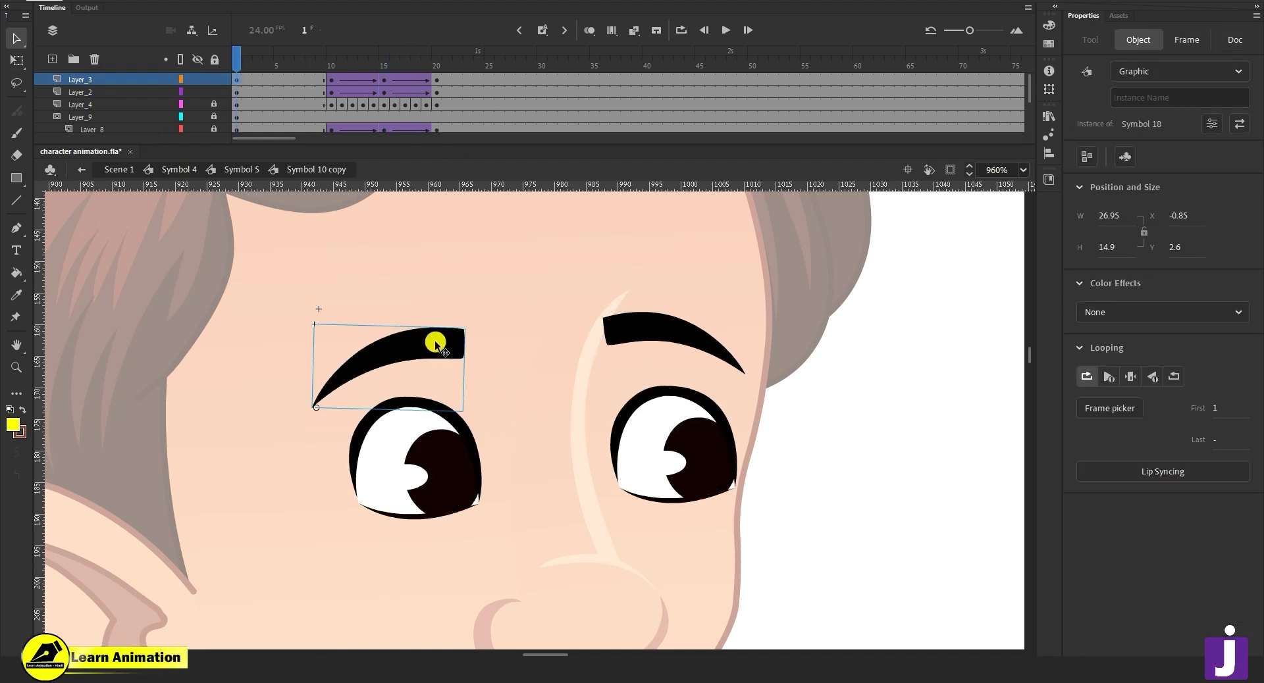
double_click(439, 349)
left_click(442, 342)
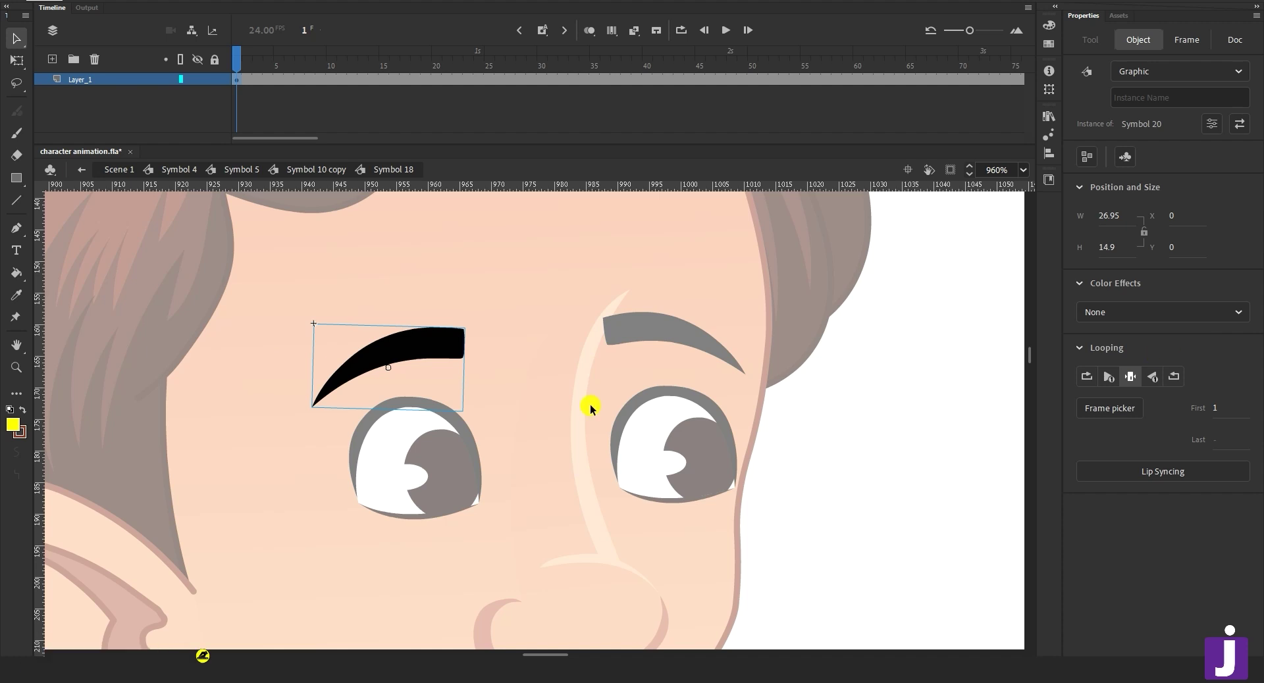
double_click(403, 355)
left_click(241, 79)
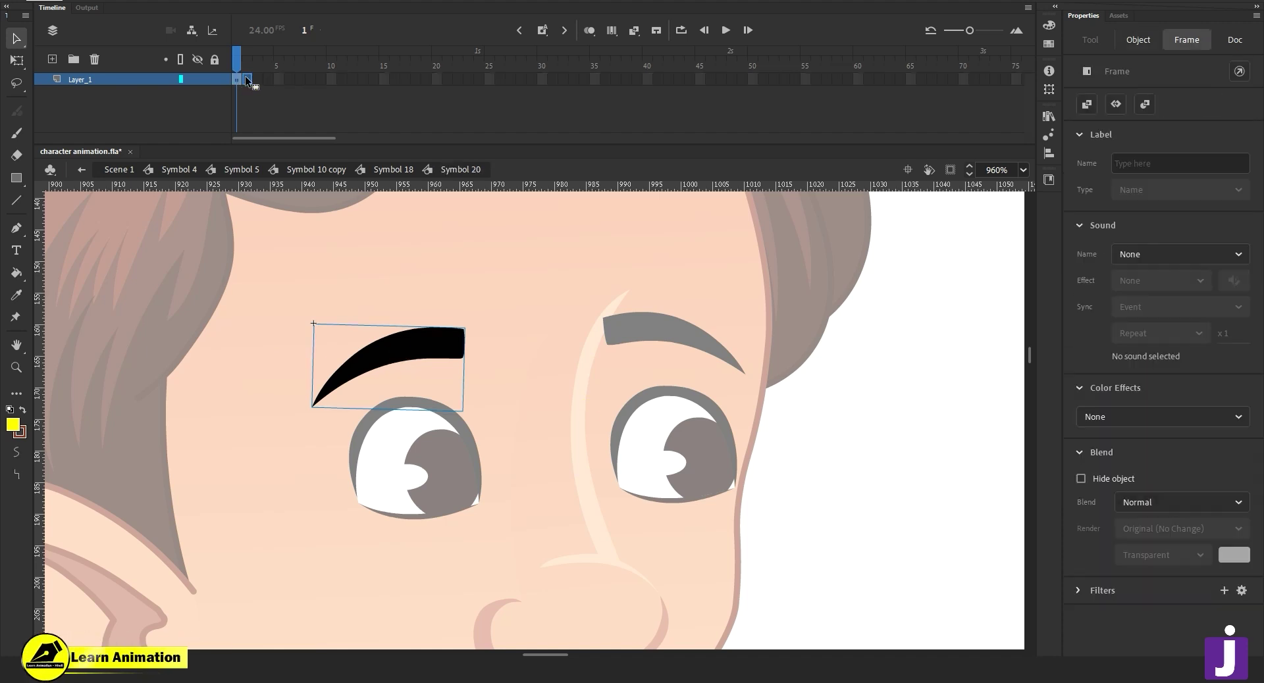
key("F6")
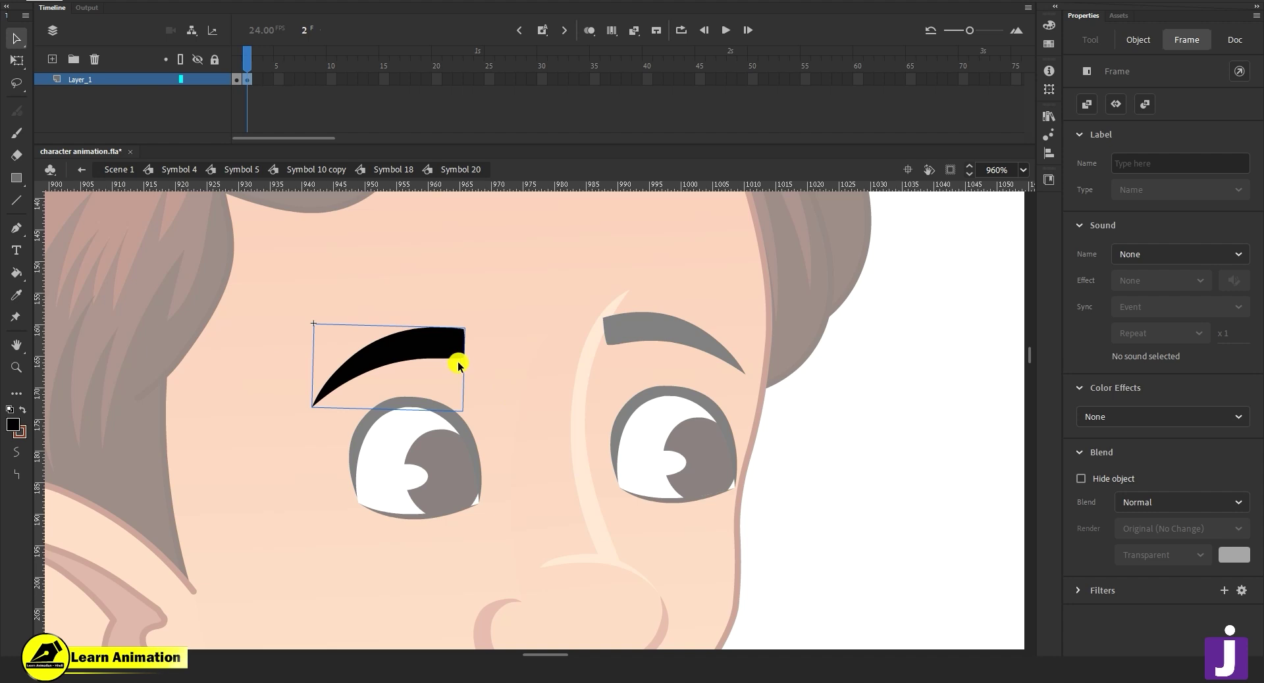
Break apart the left eyebrow at frame 2 of Symbol 20.
key("ctrl+b")
left_click(506, 340)
left_click_drag(546, 451, 536, 375)
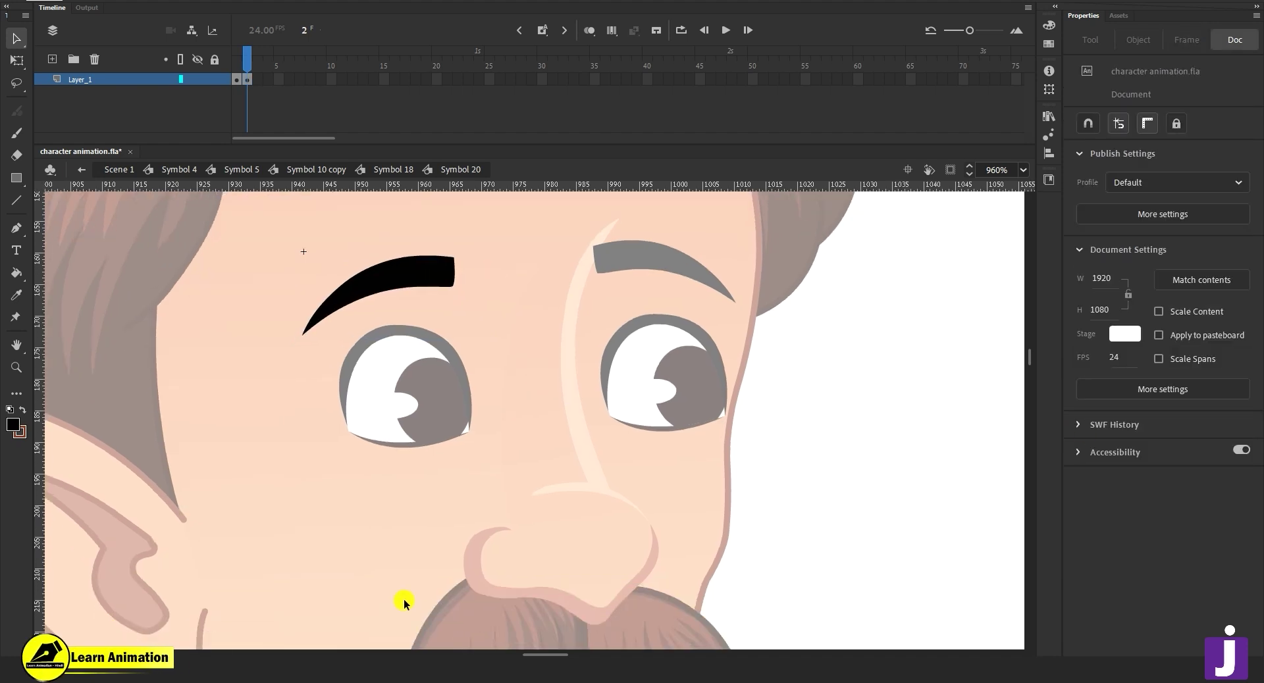
Draw a wavy eyebrow outline below the left eye with the Paint Brush.
key("y")
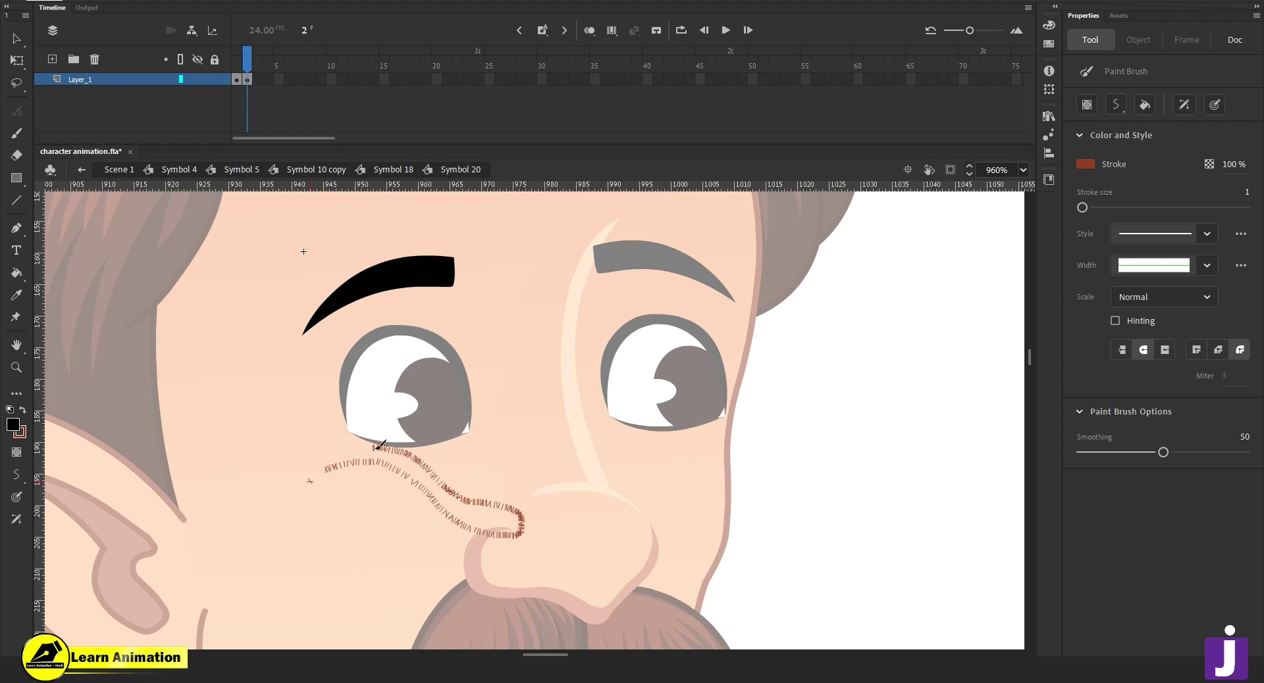
left_click_drag(341, 465, 311, 482)
key("v")
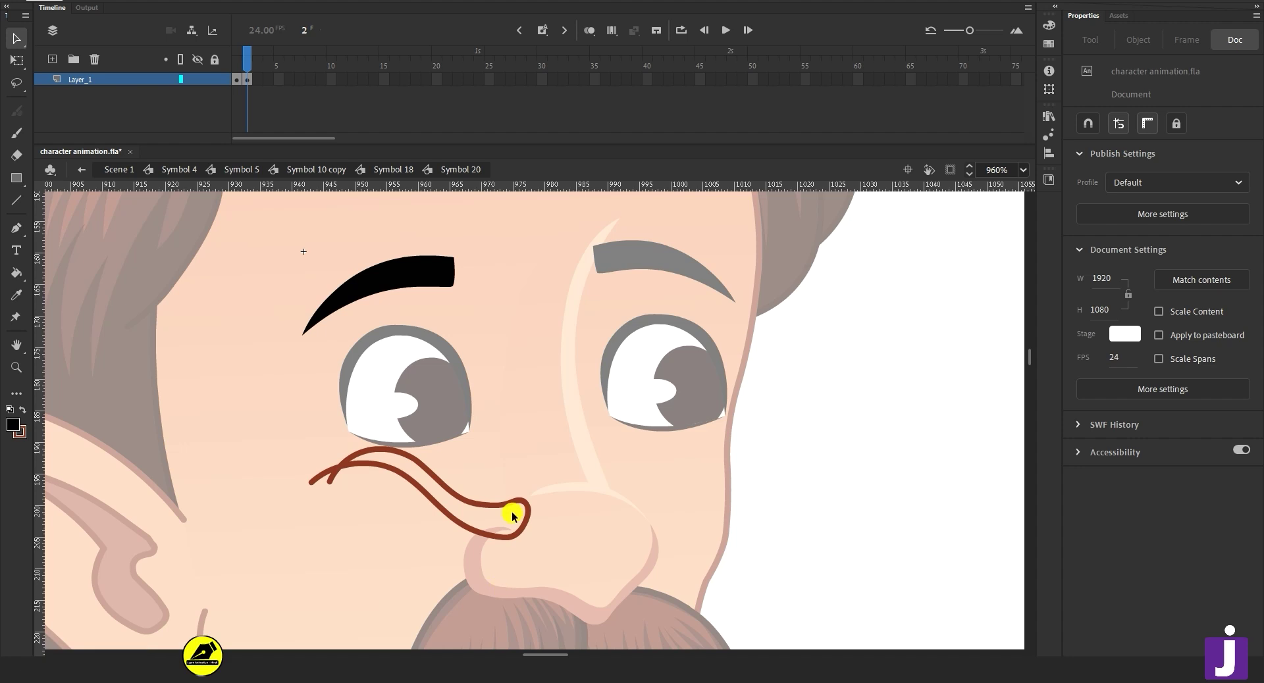
Fill the wavy eyebrow outline with black and delete its brown stroke.
key("b")
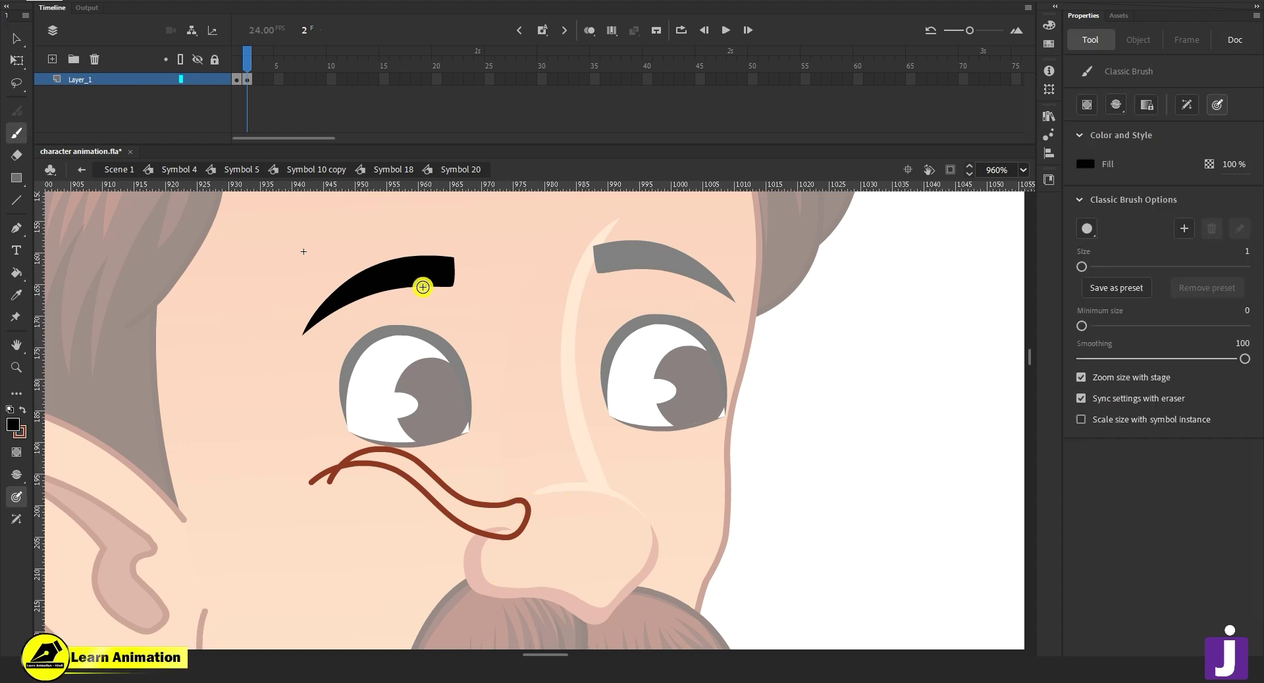
key("k")
left_click(499, 508)
key("v")
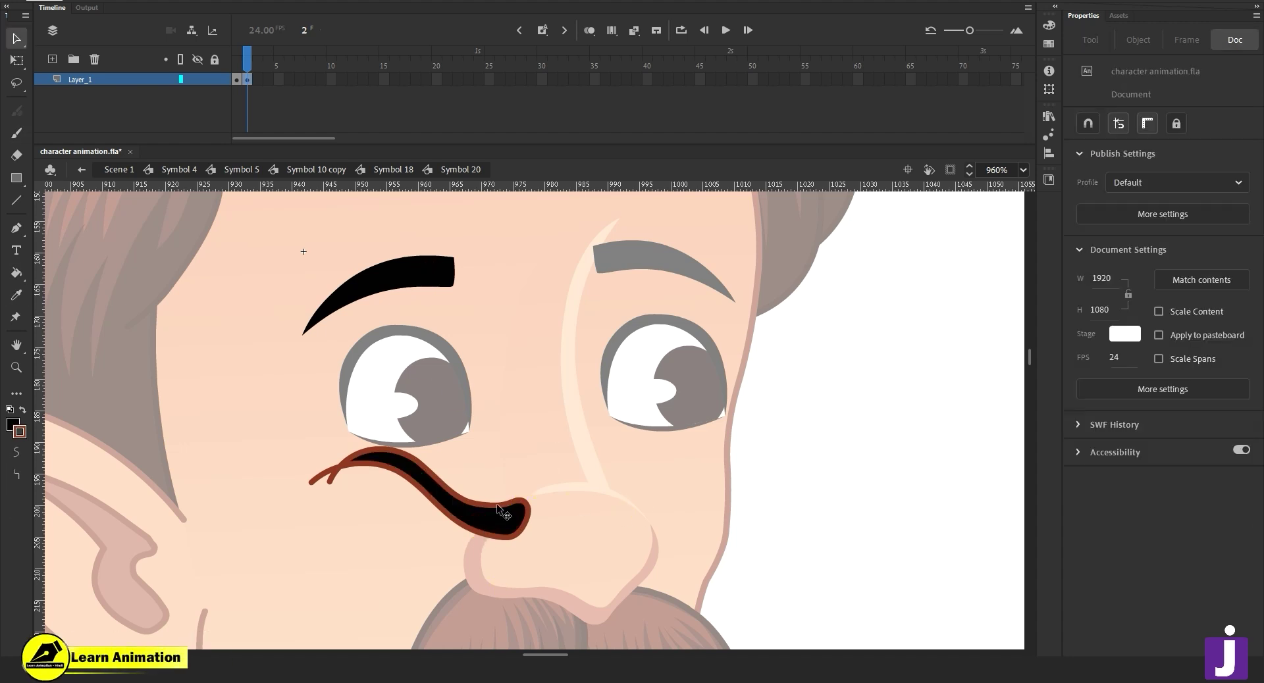
double_click(486, 530)
key("Delete")
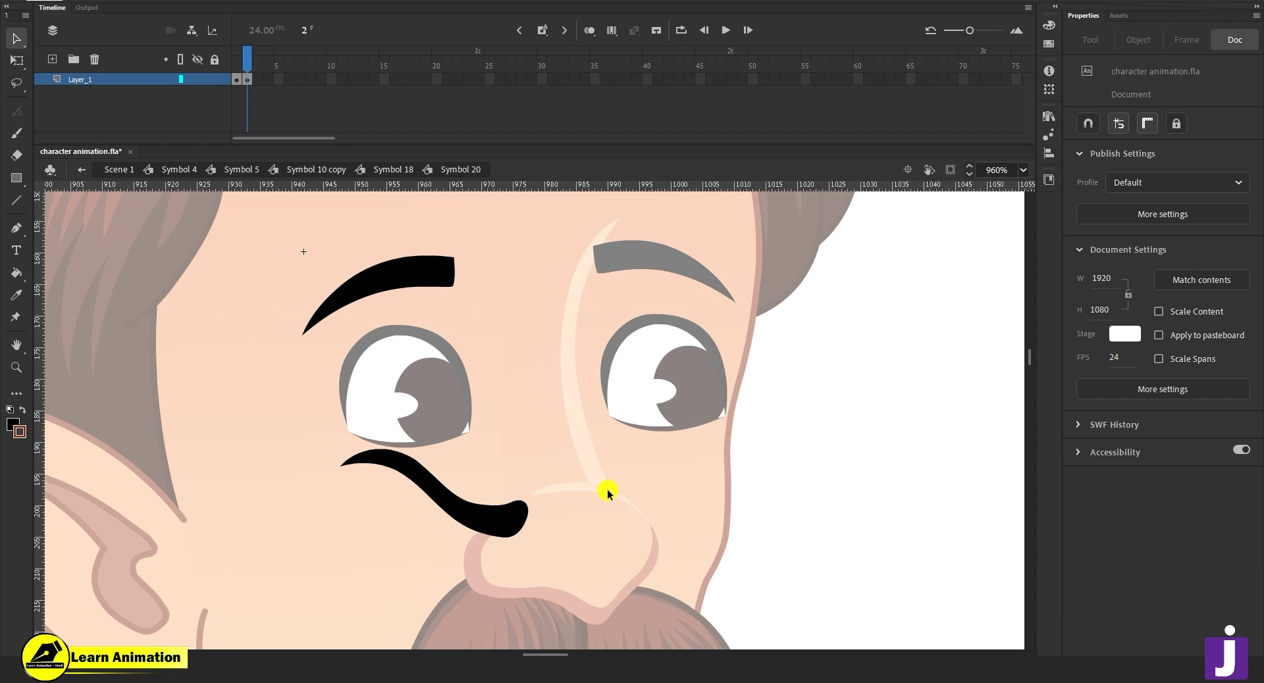
Draw a closed, pointed eyebrow outline between the eyes with straight lines and fill it with the sampled black.
key("n")
mouse_move(436, 364)
left_mouse_down()
mouse_move(649, 451)
mouse_move(665, 522)
mouse_move(665, 389)
left_mouse_up()
left_click_drag(652, 442, 405, 366)
key("i")
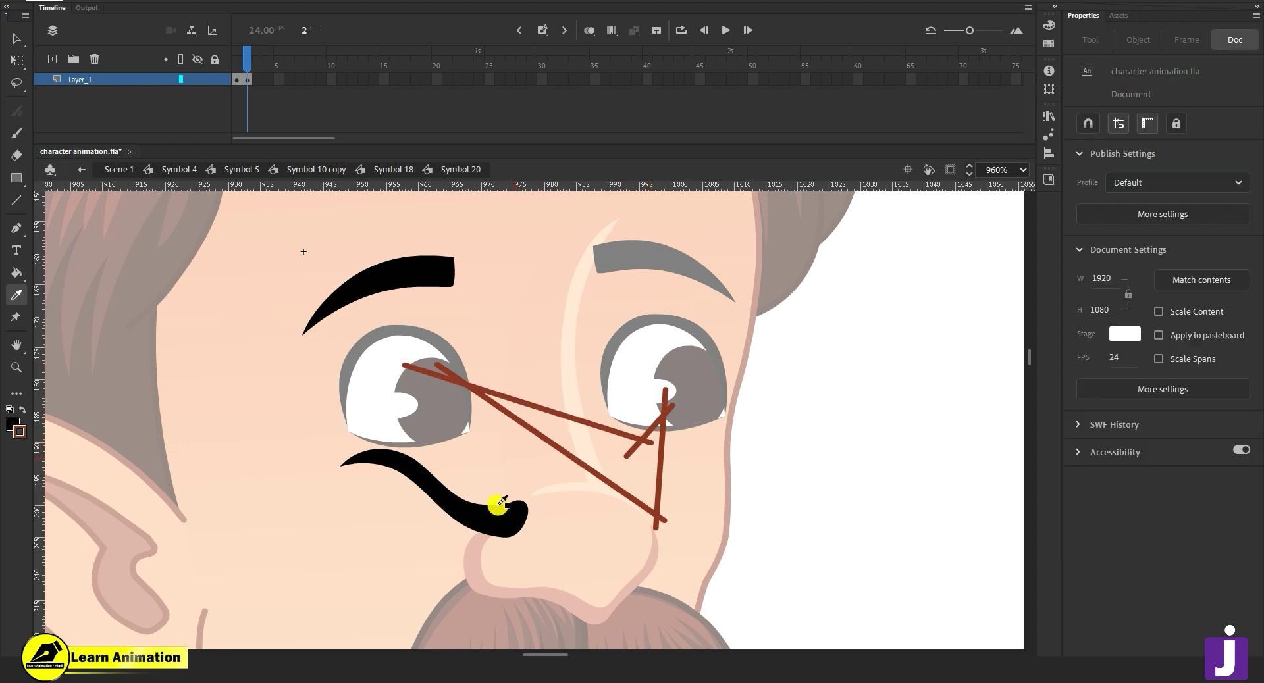
left_click(497, 505)
left_click(607, 447)
Delete the straight outline strokes around the pointed shape and remove the wavy black shape.
key("v")
left_click(612, 432)
double_click(612, 432)
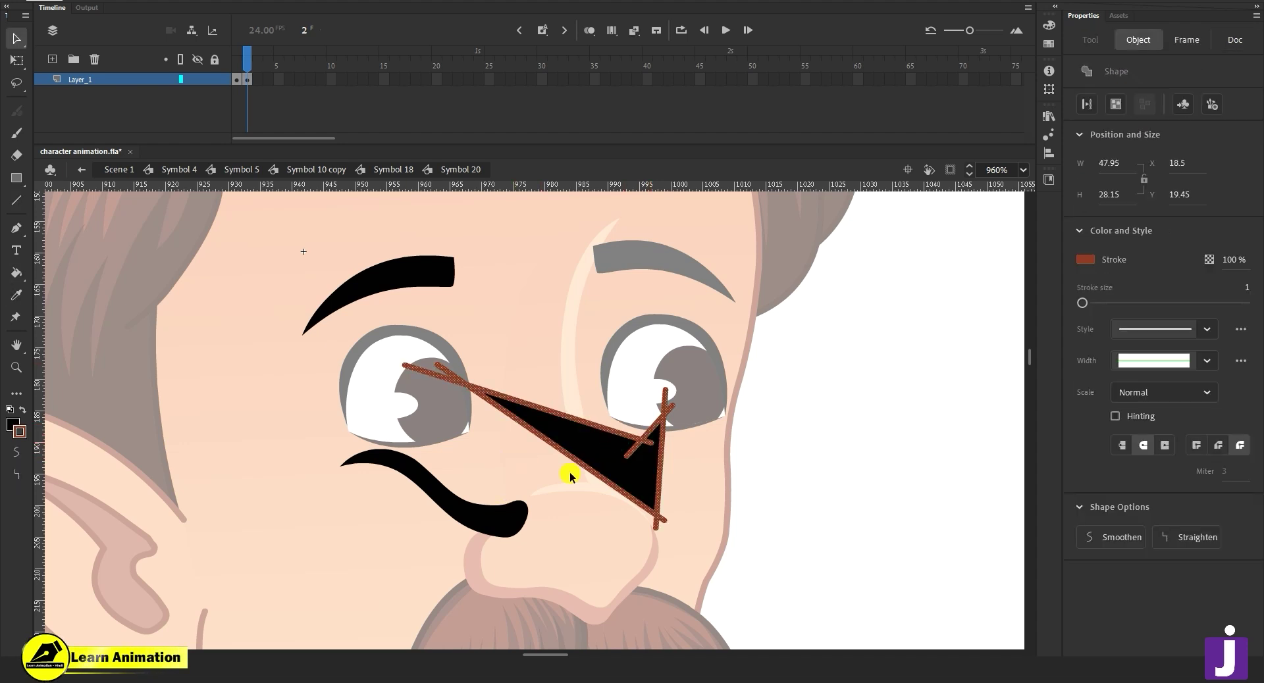
key("Delete")
left_click(477, 513)
key("Delete")
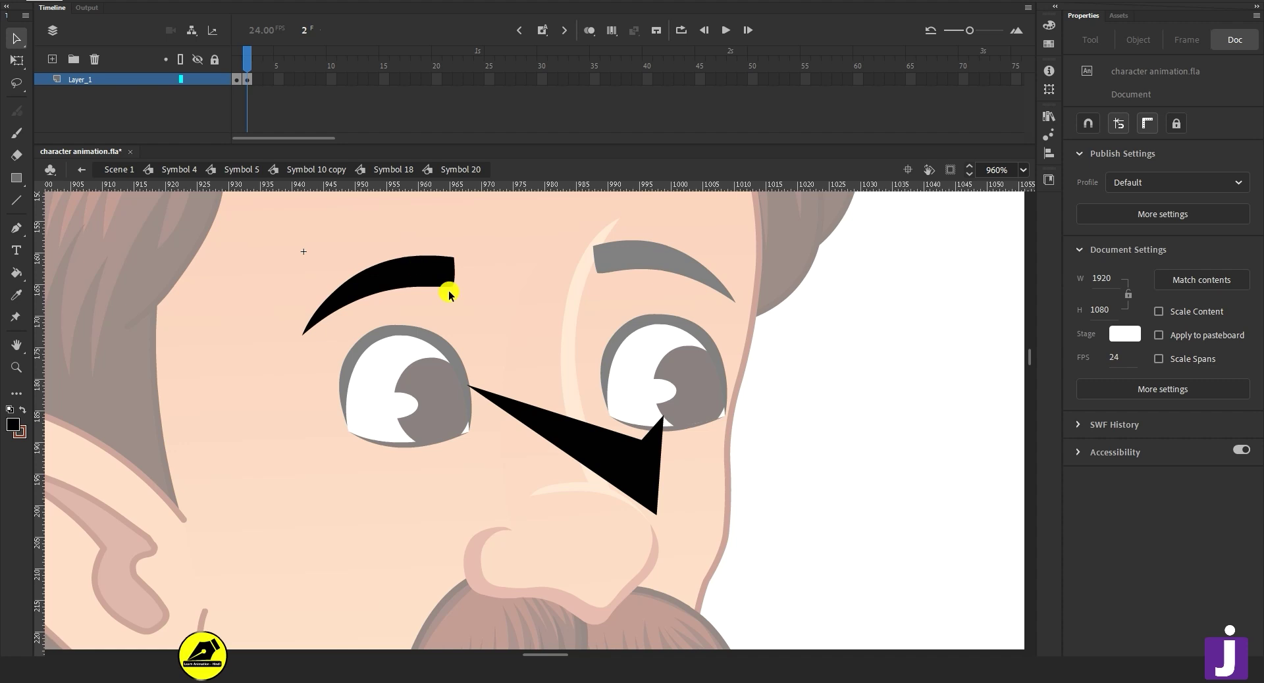
Pull the notch corner on the upper edge of the pointed black shape slightly downward.
left_click(584, 465)
left_click(606, 412)
left_click(644, 442)
left_click(638, 414)
left_click_drag(641, 439, 639, 457)
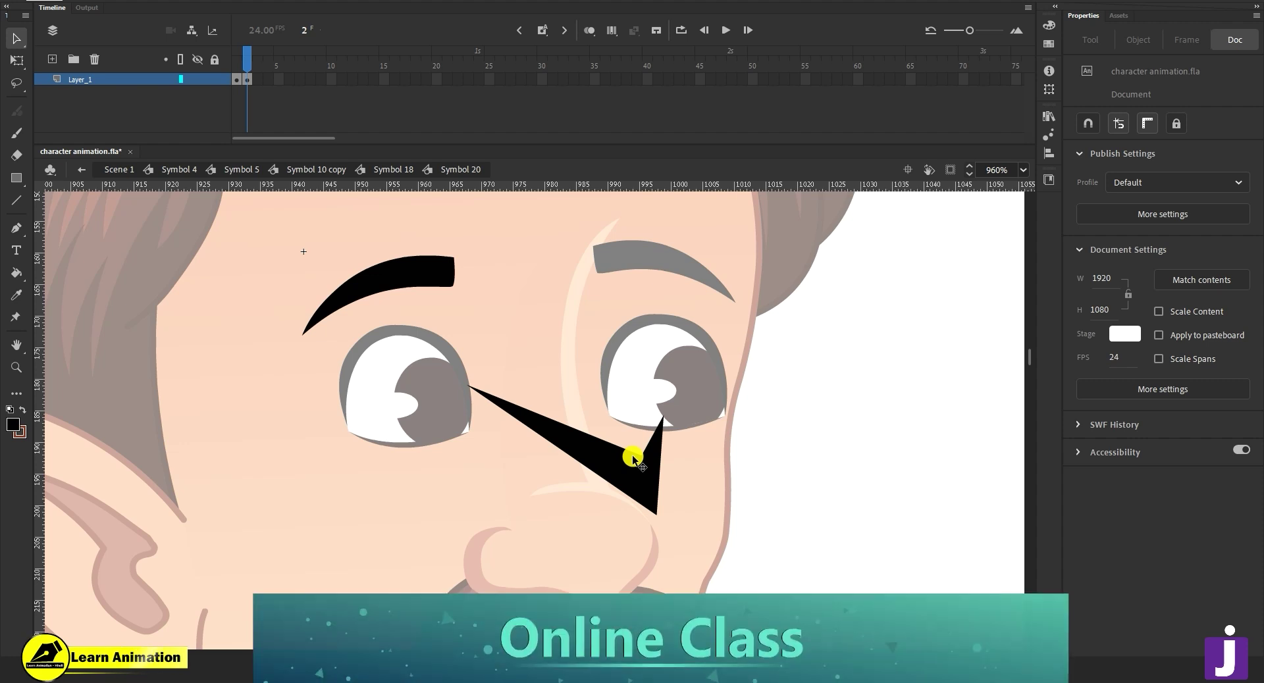
Group the pointed black shape and move it over the left eyebrow.
left_click(594, 445)
key("ctrl+g")
left_click_drag(609, 471, 480, 336)
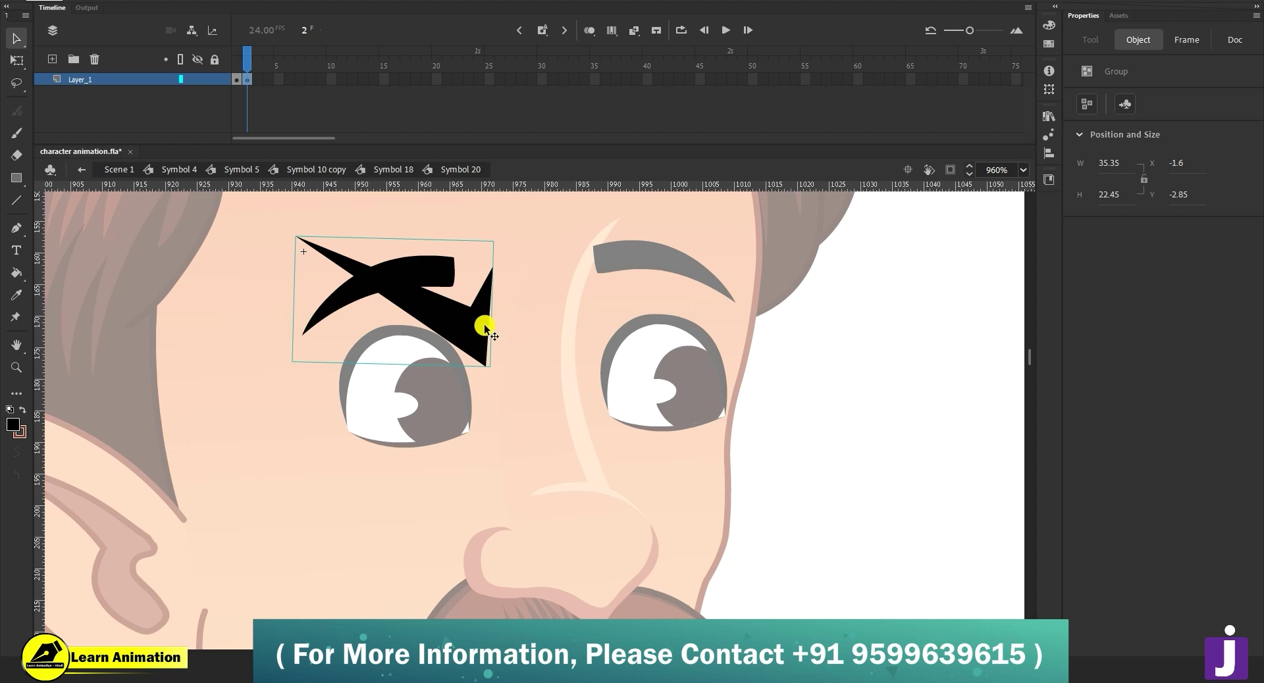
Rotate the group counterclockwise, scale it to about 36.9 wide by 14.5 high and reposition it over the left eyebrow.
key("ctrl+equal")
key("q")
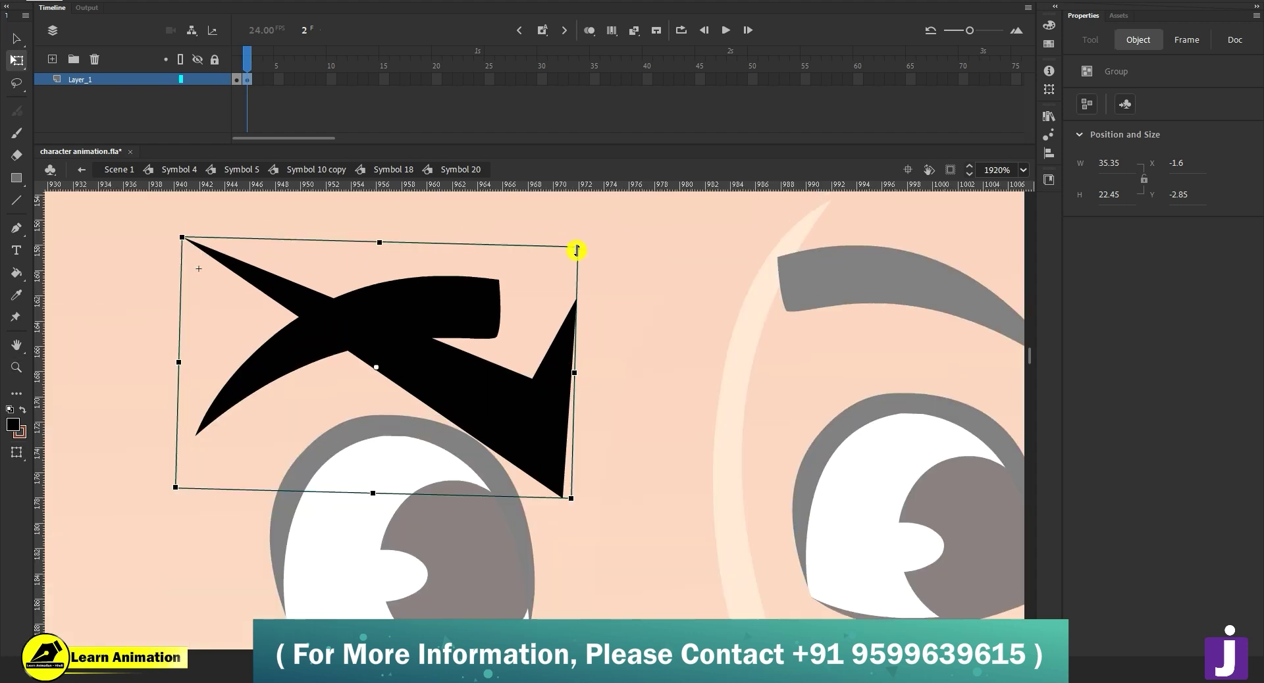
left_click_drag(577, 250, 467, 157)
key("z")
left_click(541, 342, "alt")
key("q")
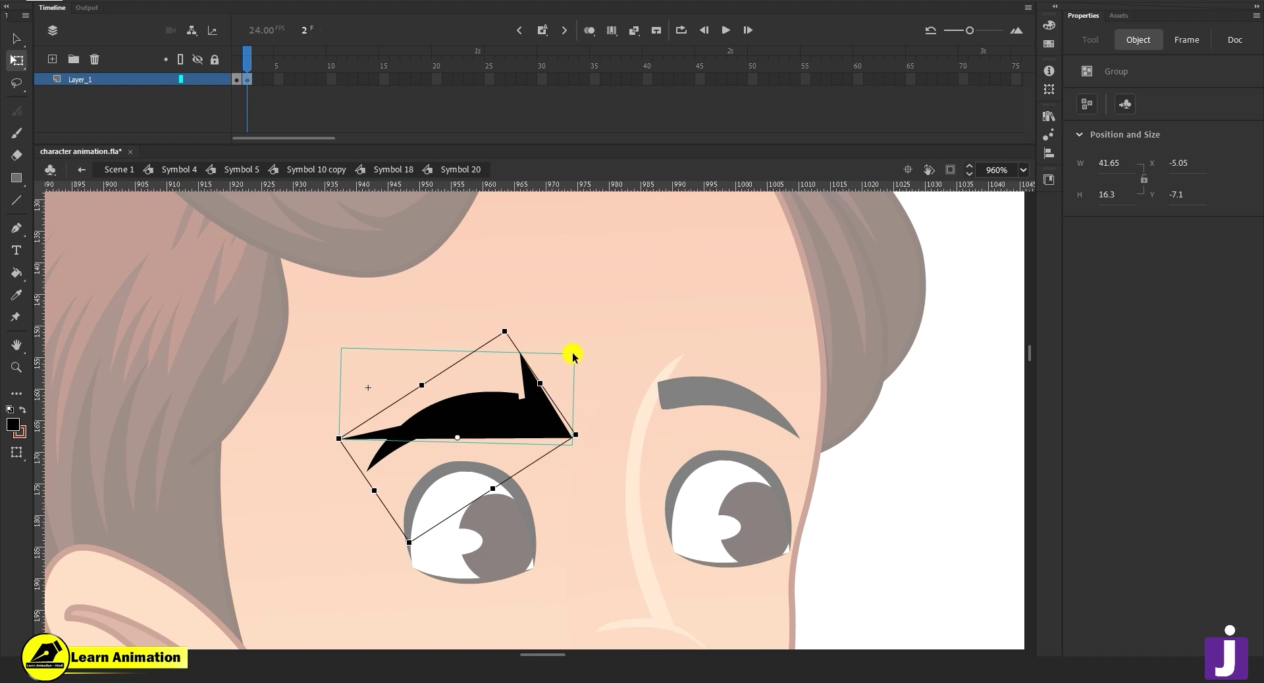
left_click_drag(505, 329, 501, 338)
left_click_drag(526, 413, 506, 403)
Open the group for editing and pull the shape's outer tip down toward the eyebrow's tail.
key("z")
left_click(505, 416)
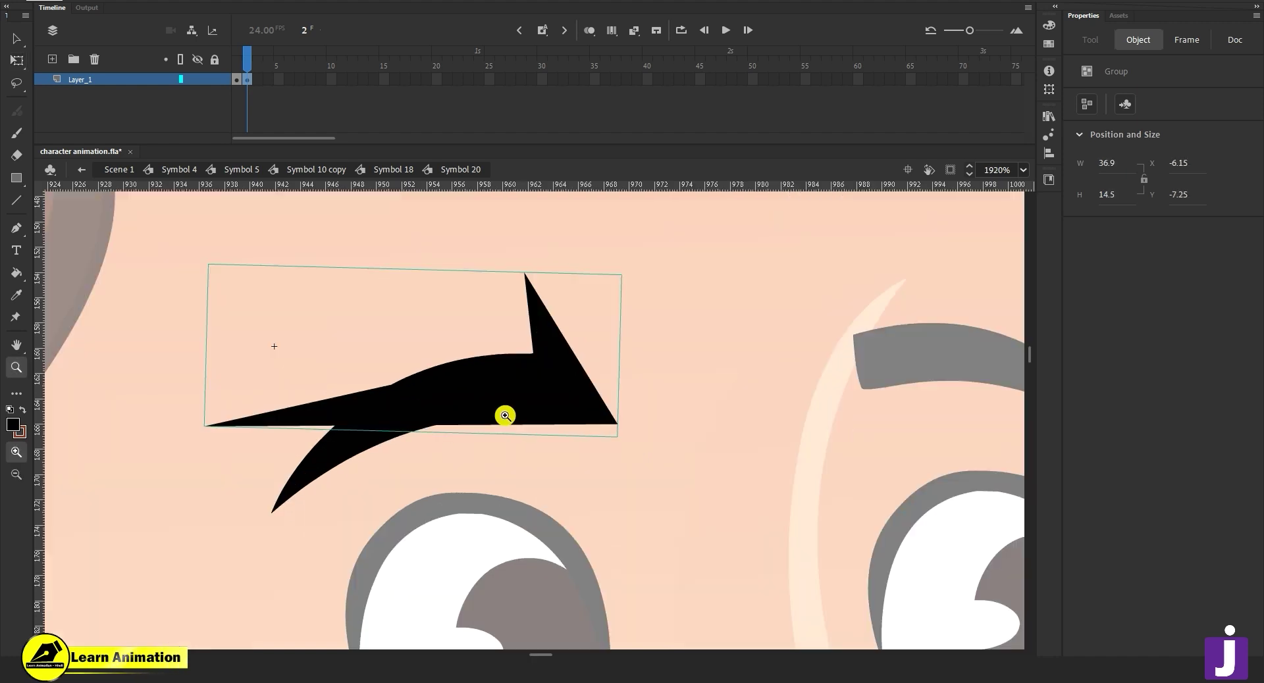
key("v")
double_click(508, 415)
left_click_drag(204, 426, 229, 481)
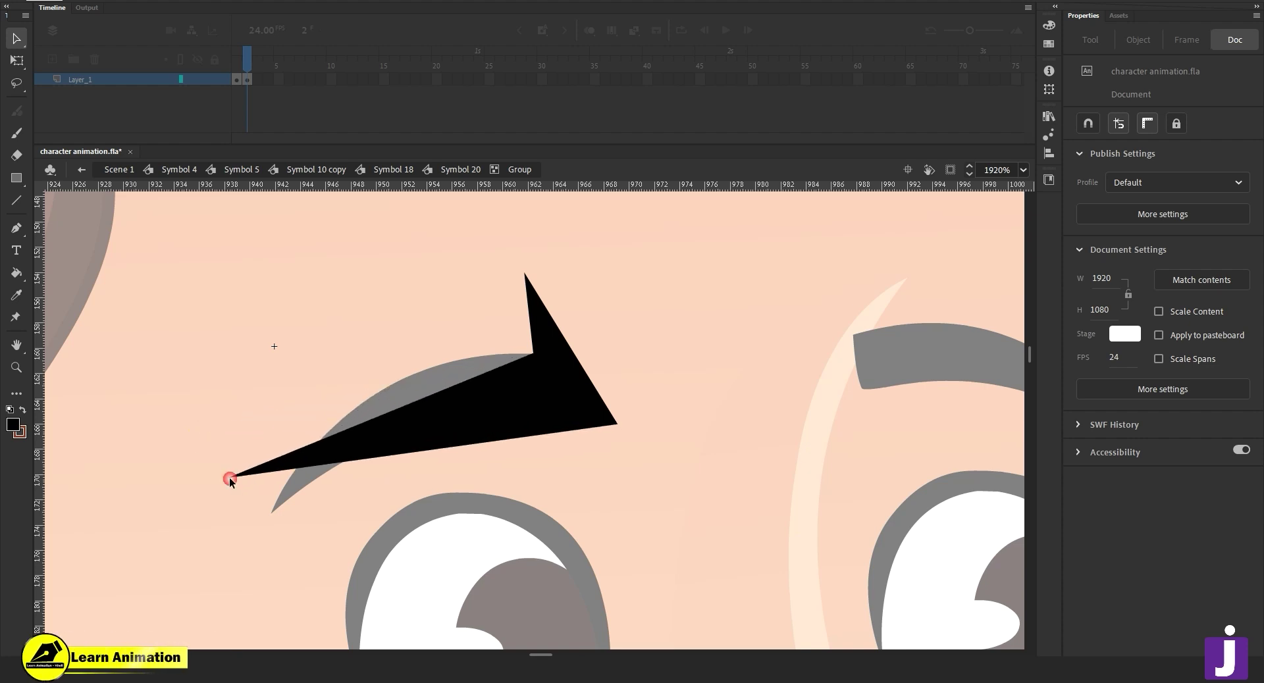
Rotate the pointed shape clockwise so it slopes down toward the nose.
scroll(546, 428, "down", 1, "ctrl")
left_click(543, 421)
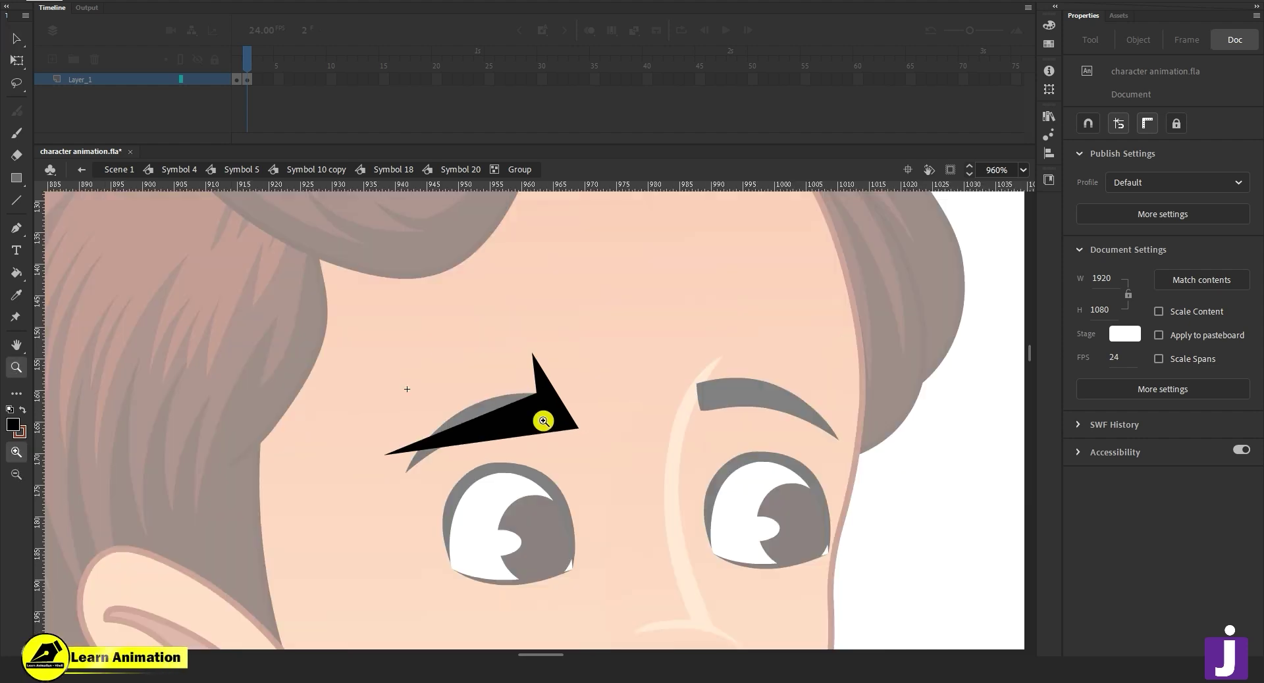
key("q")
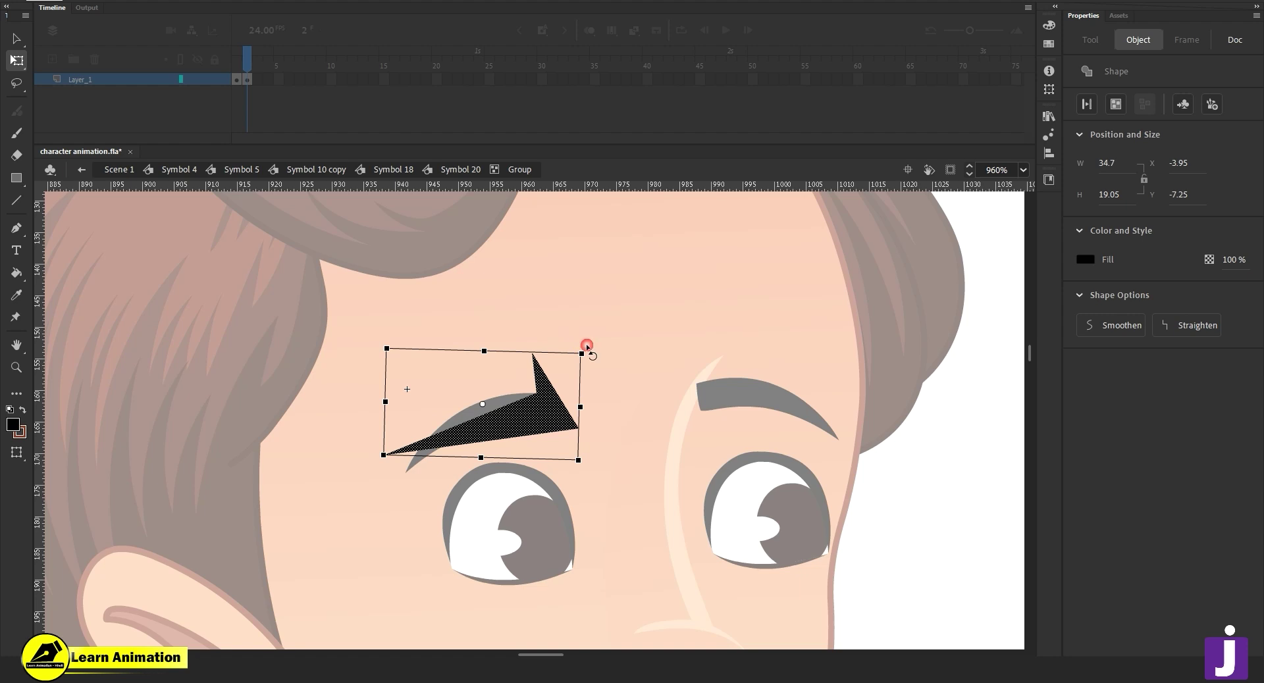
left_click_drag(592, 375, 547, 445)
left_click(609, 370)
Shift the shape's notch corner outward from the nose and pull its upper inner tip down and inward.
scroll(613, 530, "up", 1)
key("v")
left_click(540, 350)
left_click(545, 326)
left_click_drag(542, 350, 522, 350)
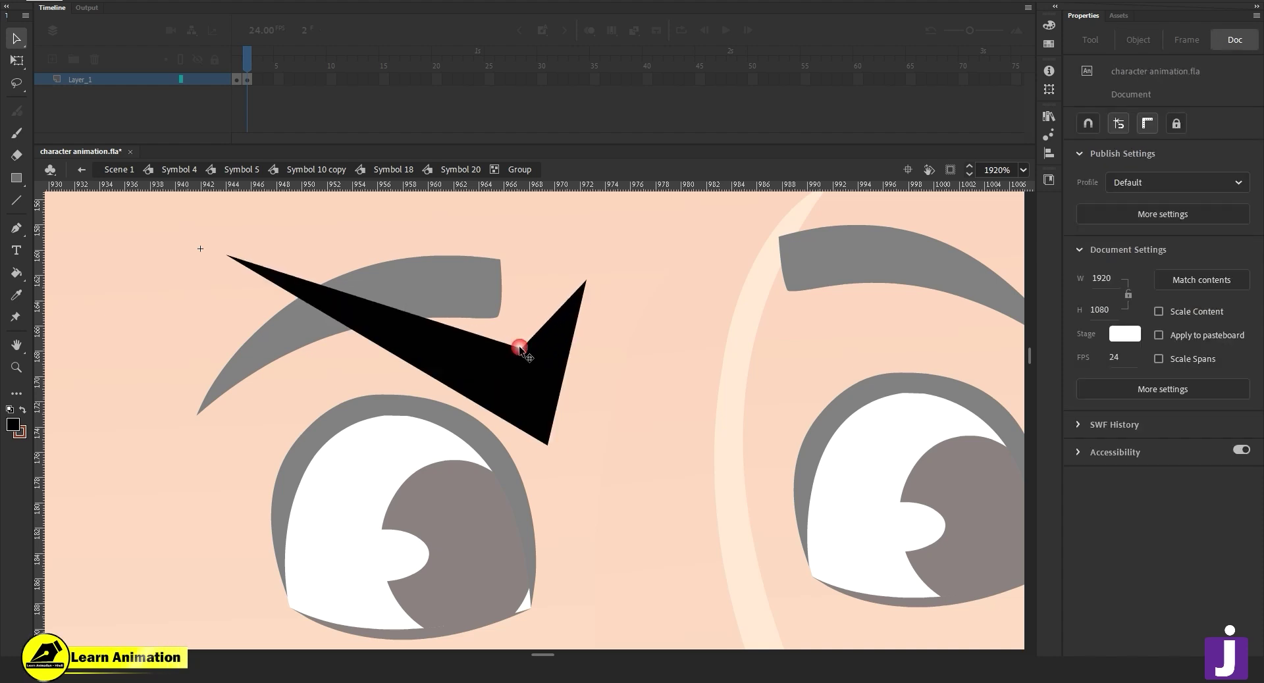
left_click_drag(588, 283, 570, 307)
Curve the shape's edge nearest the nose outward and bend its long upper edge slightly upward.
left_click_drag(562, 349, 575, 354)
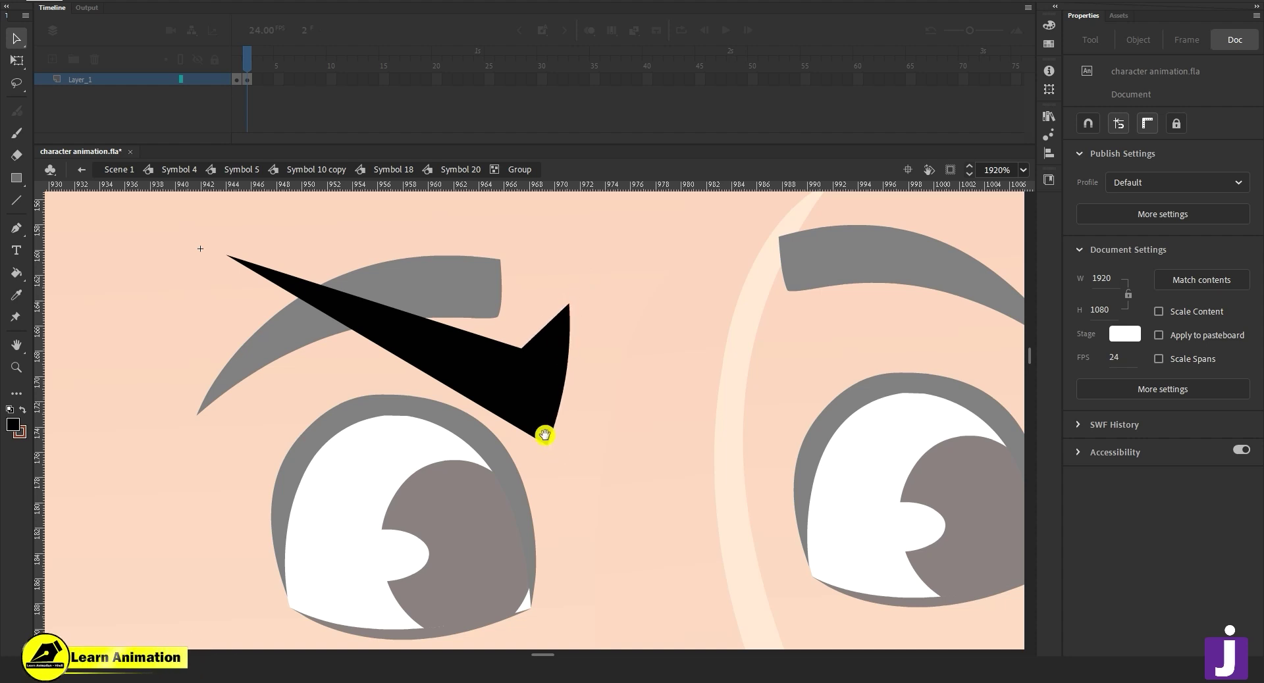
left_click(234, 270)
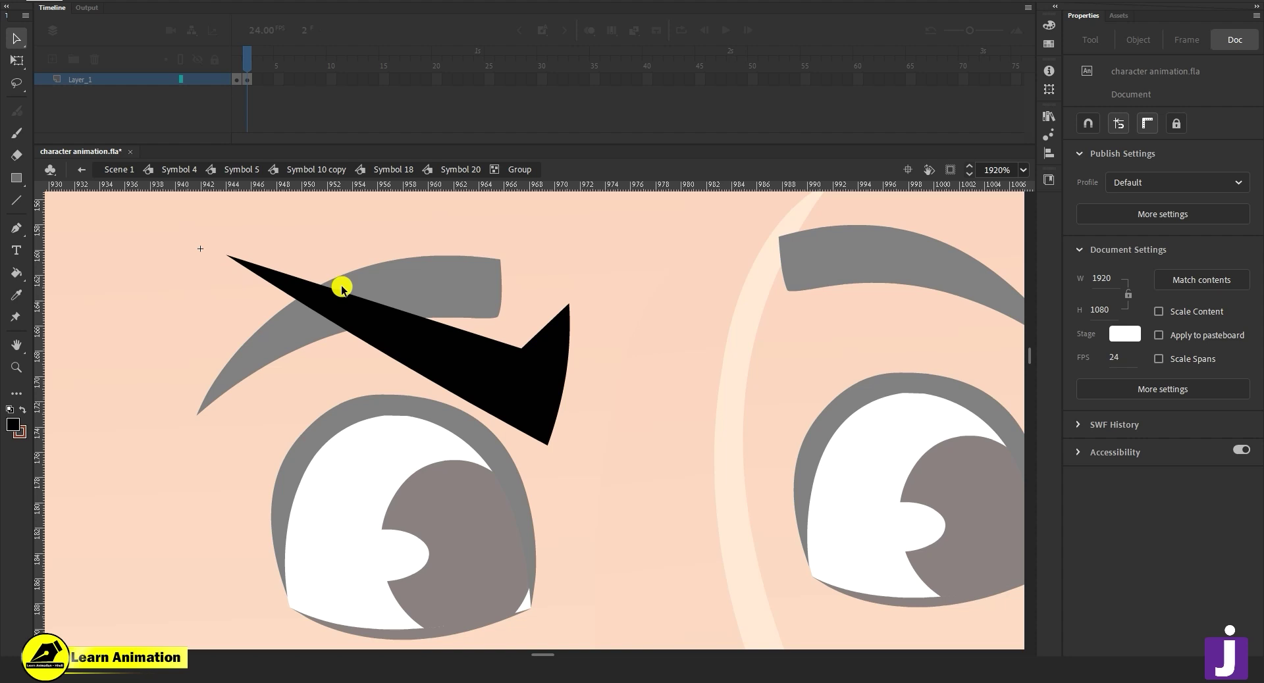
left_click_drag(341, 291, 344, 280)
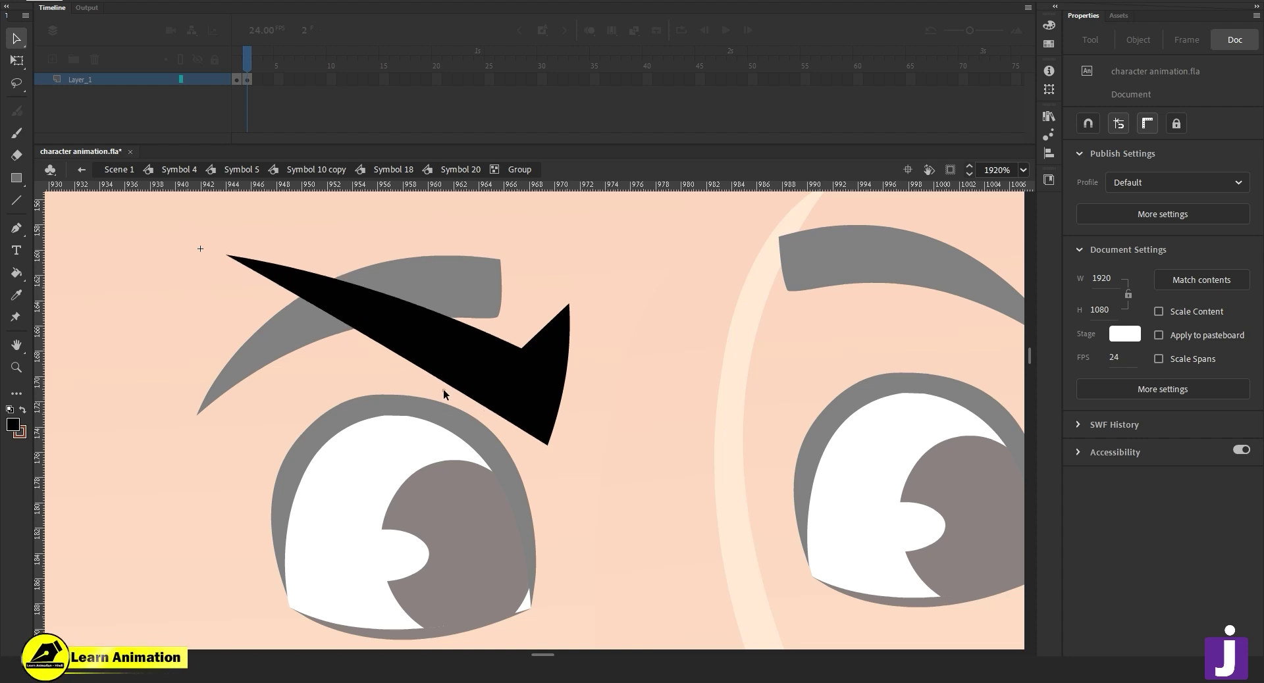
Straighten the pointed shape's long upper edge by pulling its middle slightly down.
key("z")
left_click(474, 414, "alt")
left_click(610, 427)
key("v")
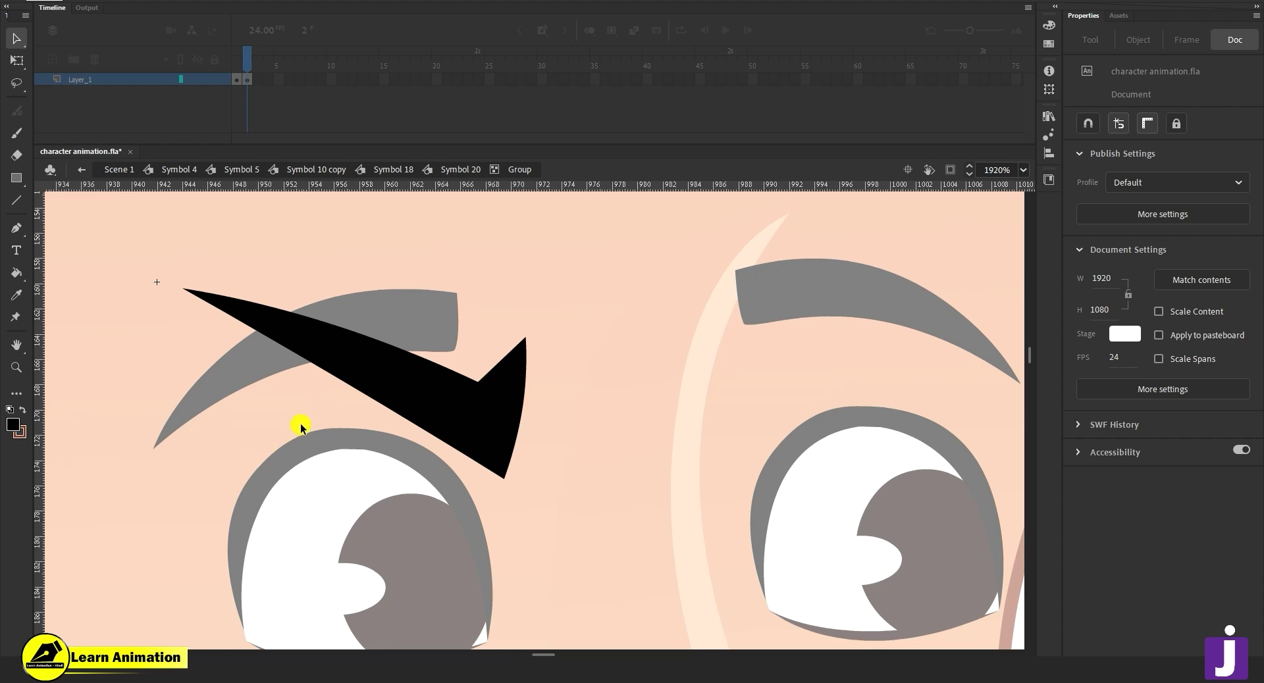
left_click_drag(369, 339, 373, 350)
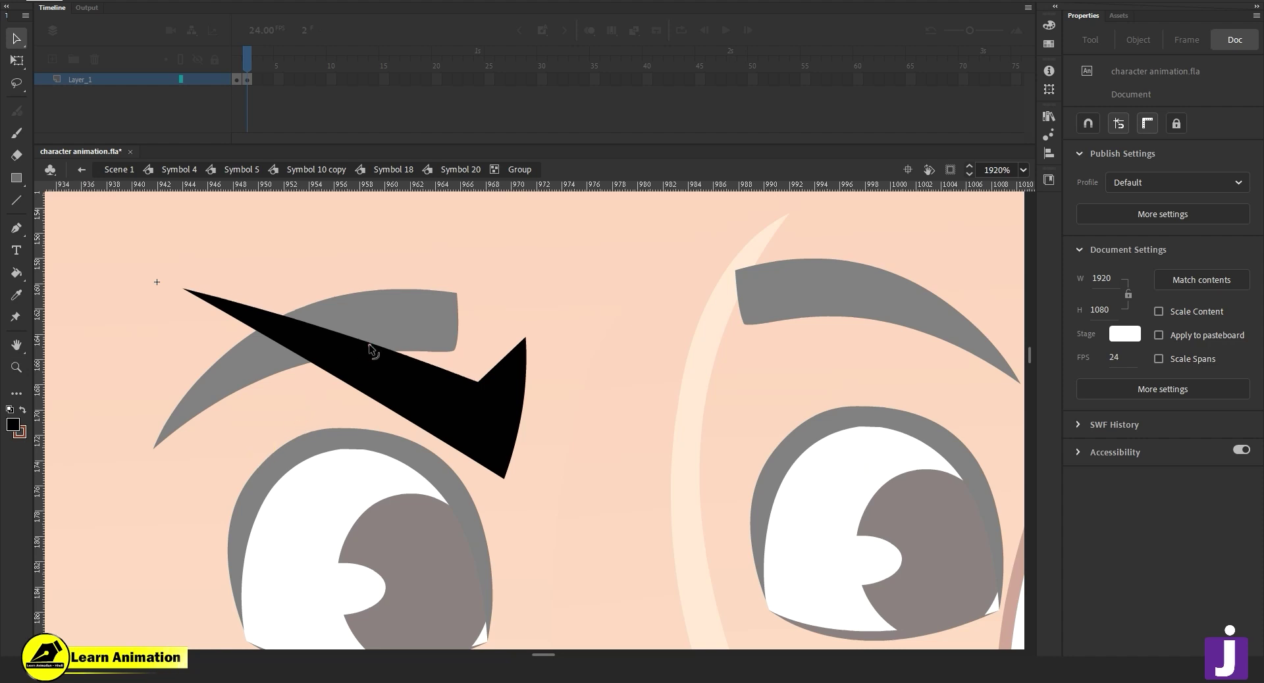
Pull the pointed shape's outer tip further away from the nose.
key("z")
left_click(381, 429, "alt")
left_click(523, 458, "alt")
left_click_drag(781, 480, 658, 493)
left_click(433, 393)
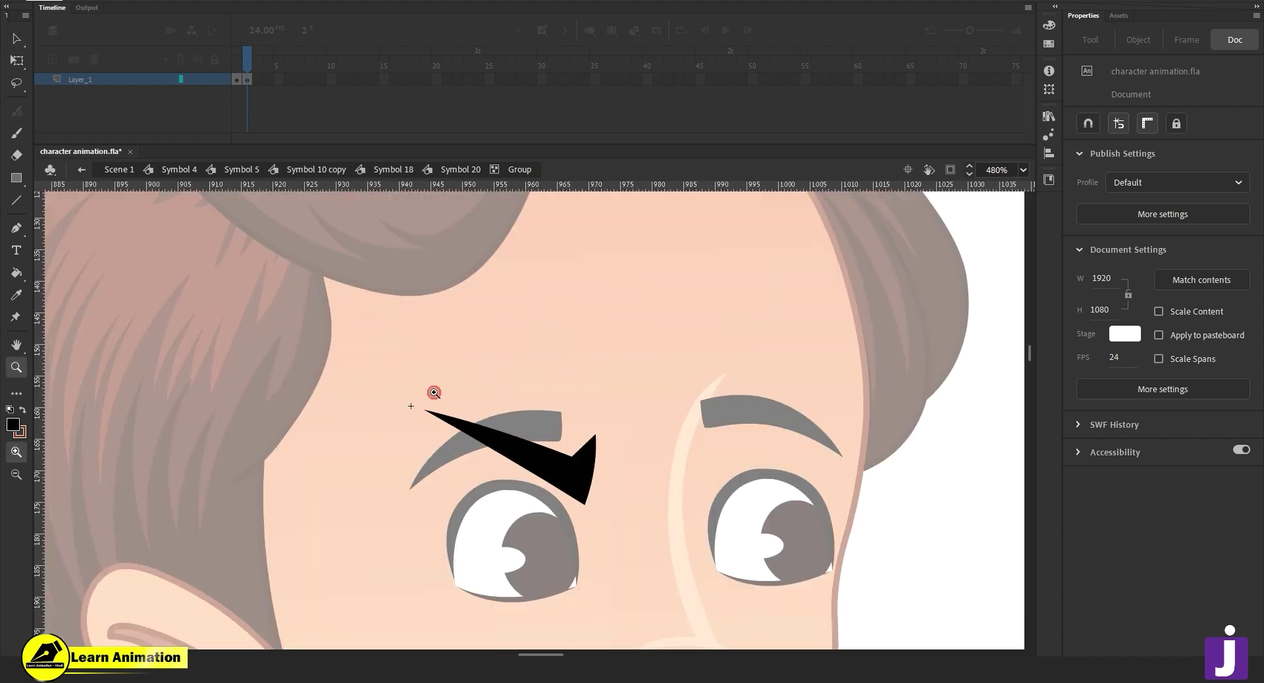
key("v")
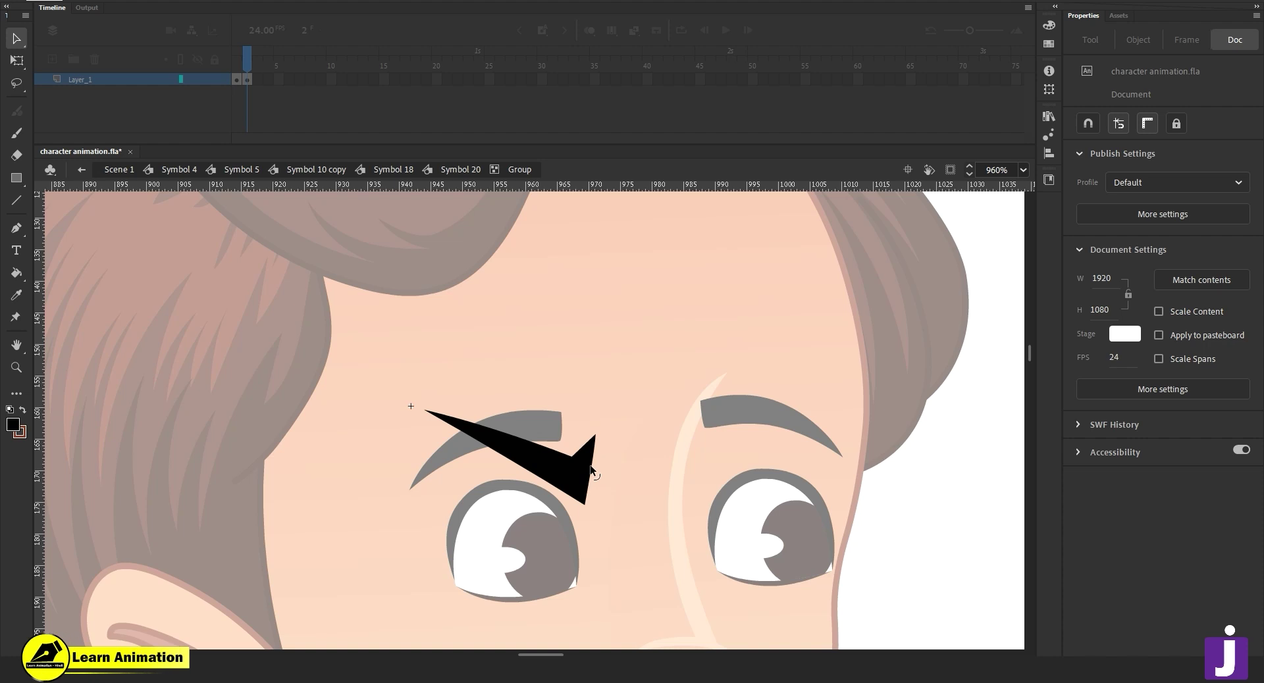
left_click_drag(427, 411, 404, 412)
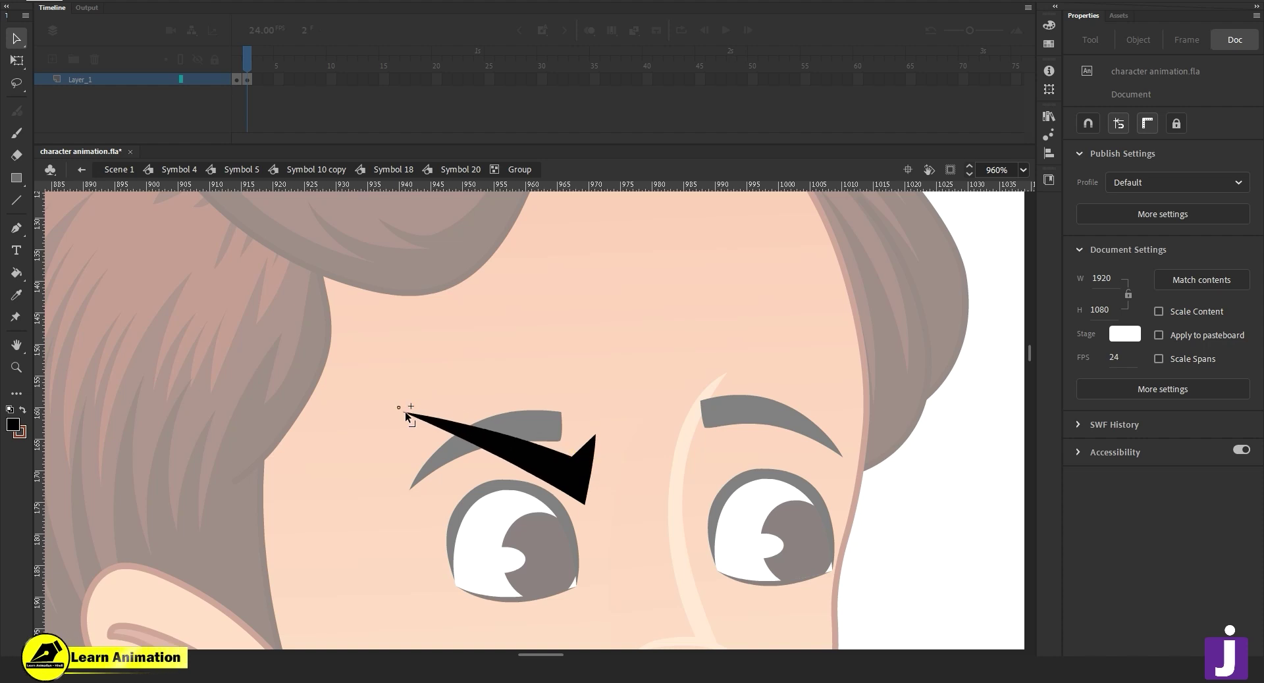
Fine-tune the shape's notch and lower inner corner, and pull its outer tip slightly inward and down.
key("z")
left_click(565, 486, "alt")
left_click_drag(563, 440, 535, 405)
left_click(530, 414, "alt")
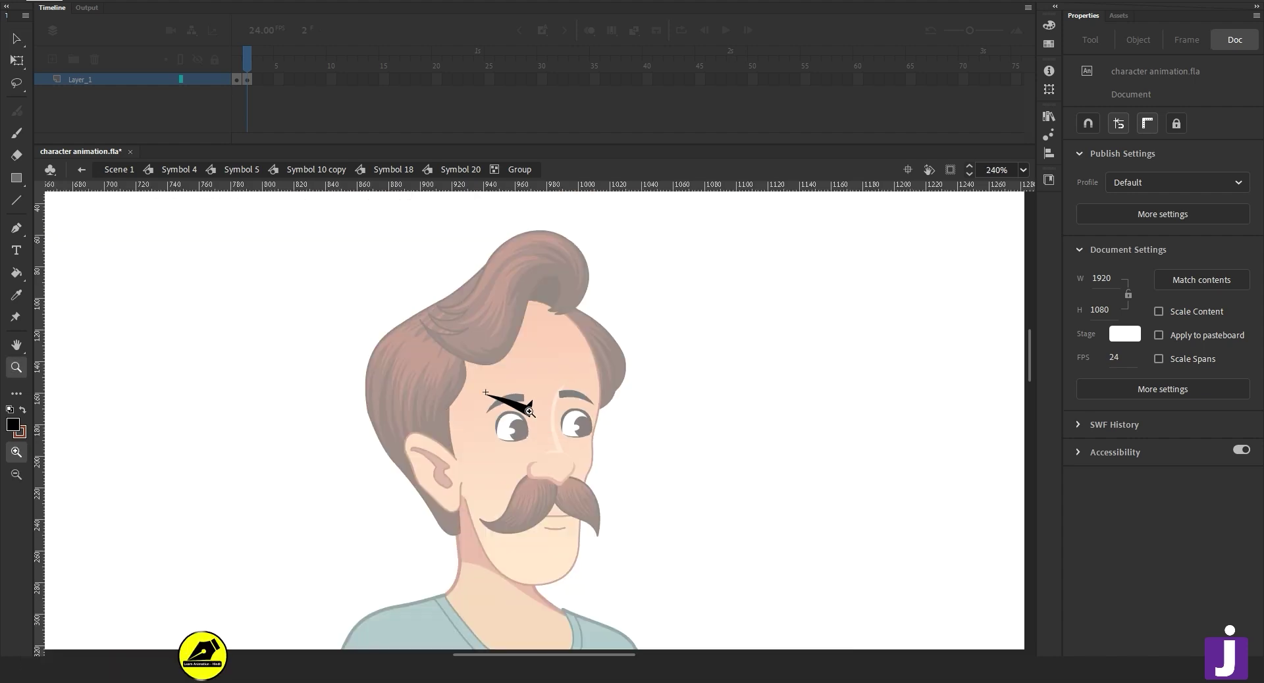
left_click(529, 414)
left_click(530, 413)
key("v")
left_click_drag(549, 423, 552, 423)
left_click(560, 471)
left_click_drag(561, 471, 562, 465)
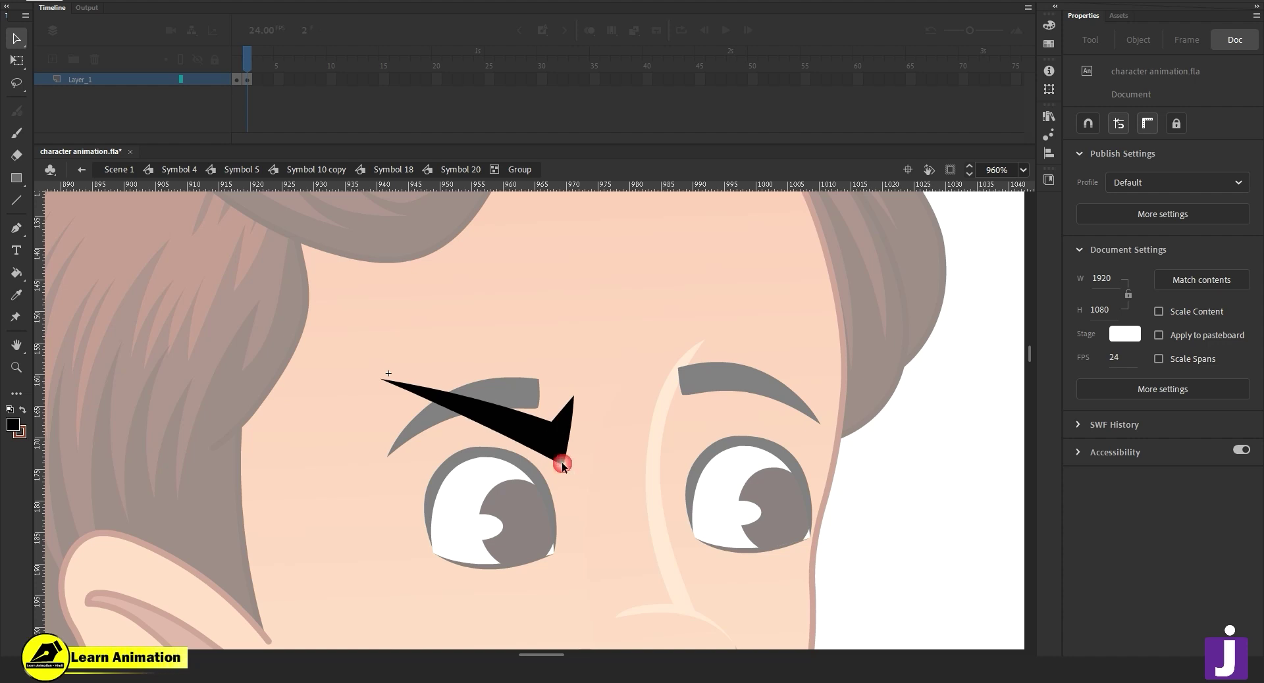
left_click_drag(382, 379, 403, 388)
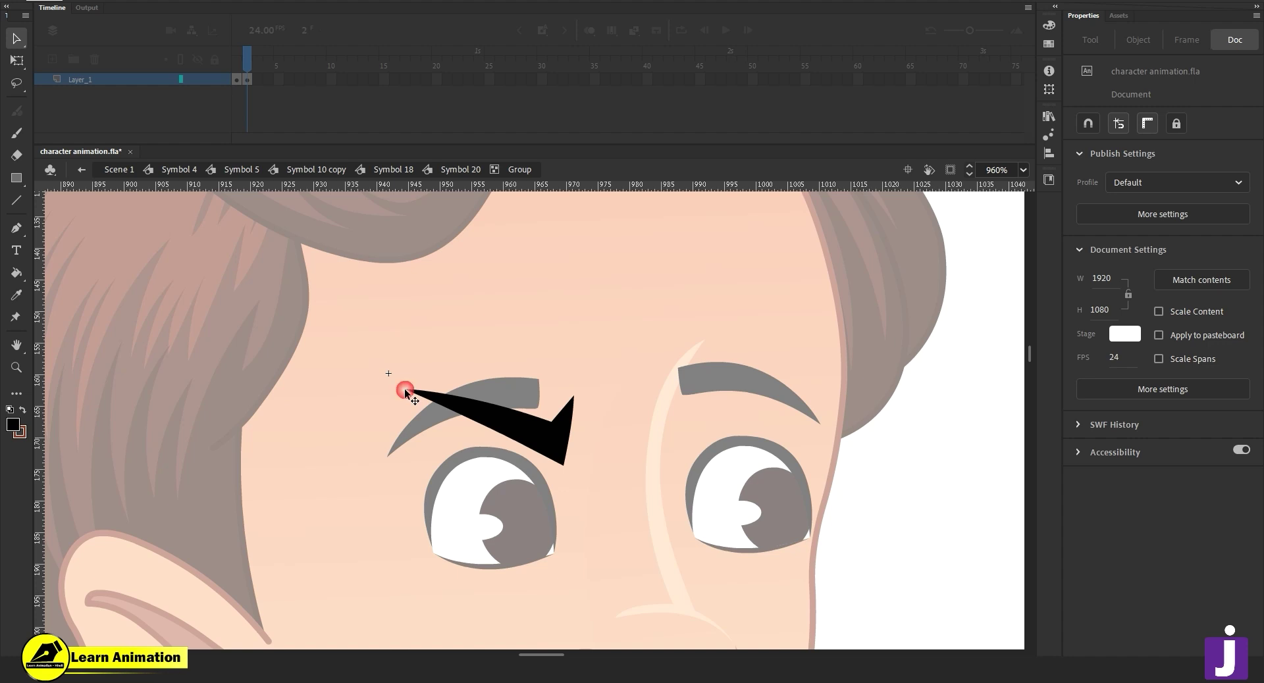
Rotate the pointed shape counterclockwise to follow the original eyebrow's slope and position it over that brow.
left_click(495, 426)
key("q")
left_click_drag(581, 395, 545, 345)
left_click_drag(523, 408, 509, 401)
left_click_drag(413, 508, 423, 510)
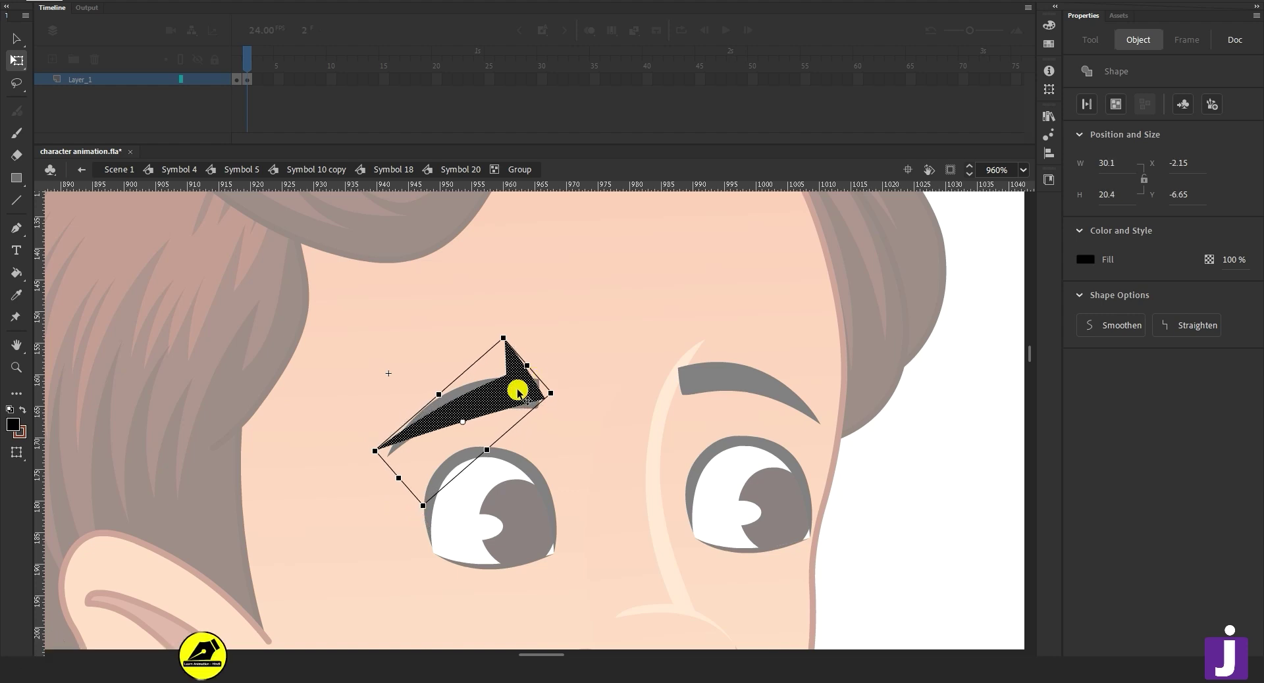
left_click_drag(518, 393, 521, 399)
left_click(600, 447)
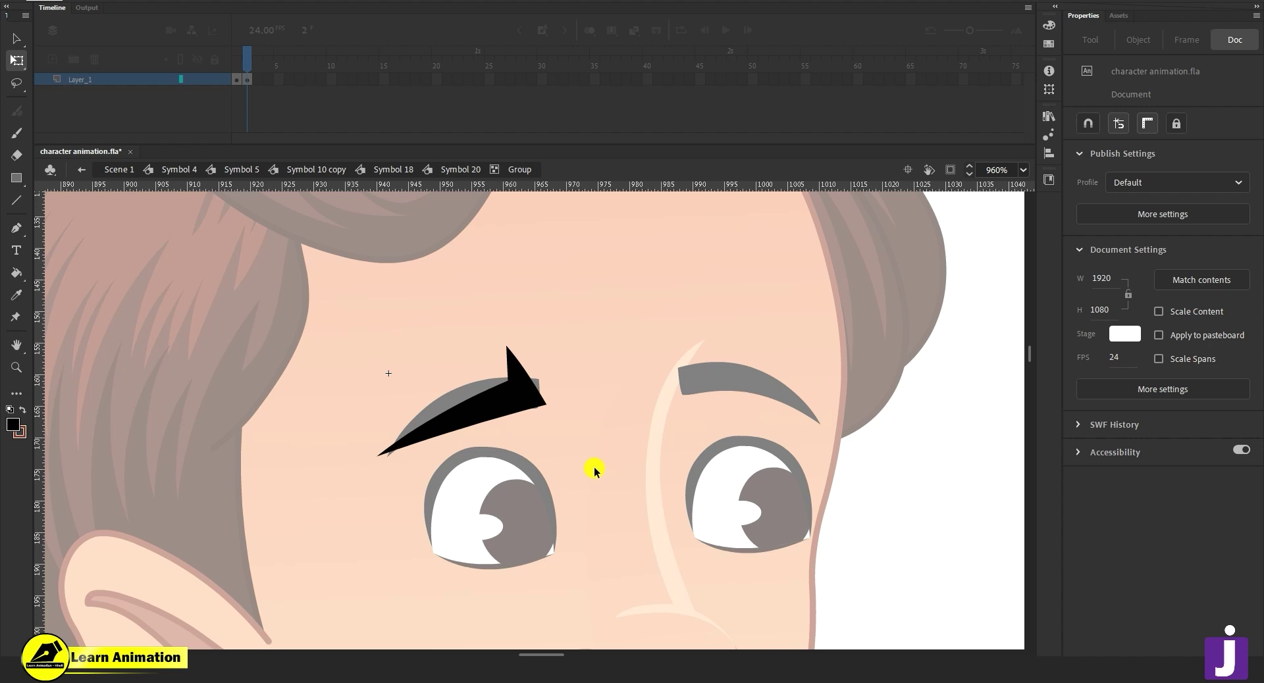
Leave the group, delete the original eyebrow behind the pointed shape, and compare the brows on frames 1 and 2.
left_click(465, 169)
left_click_drag(612, 312, 272, 532)
left_click(480, 416, "shift")
left_click(474, 416)
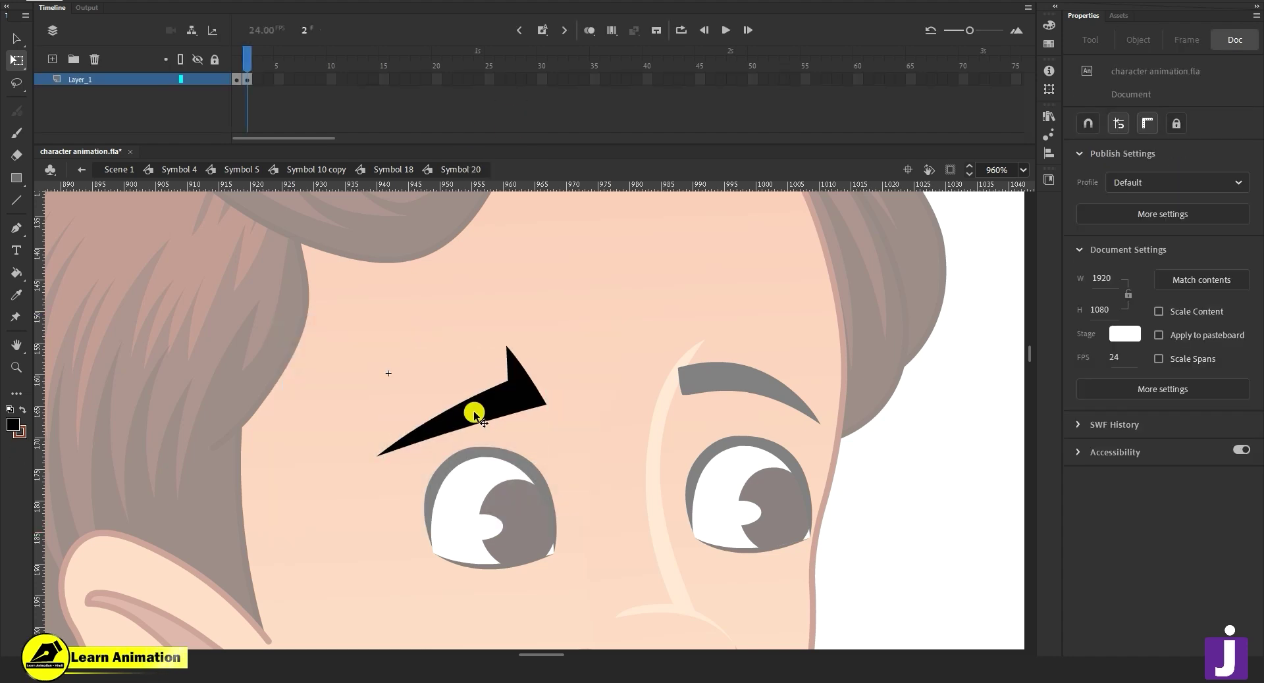
left_click(240, 66)
left_click(247, 66)
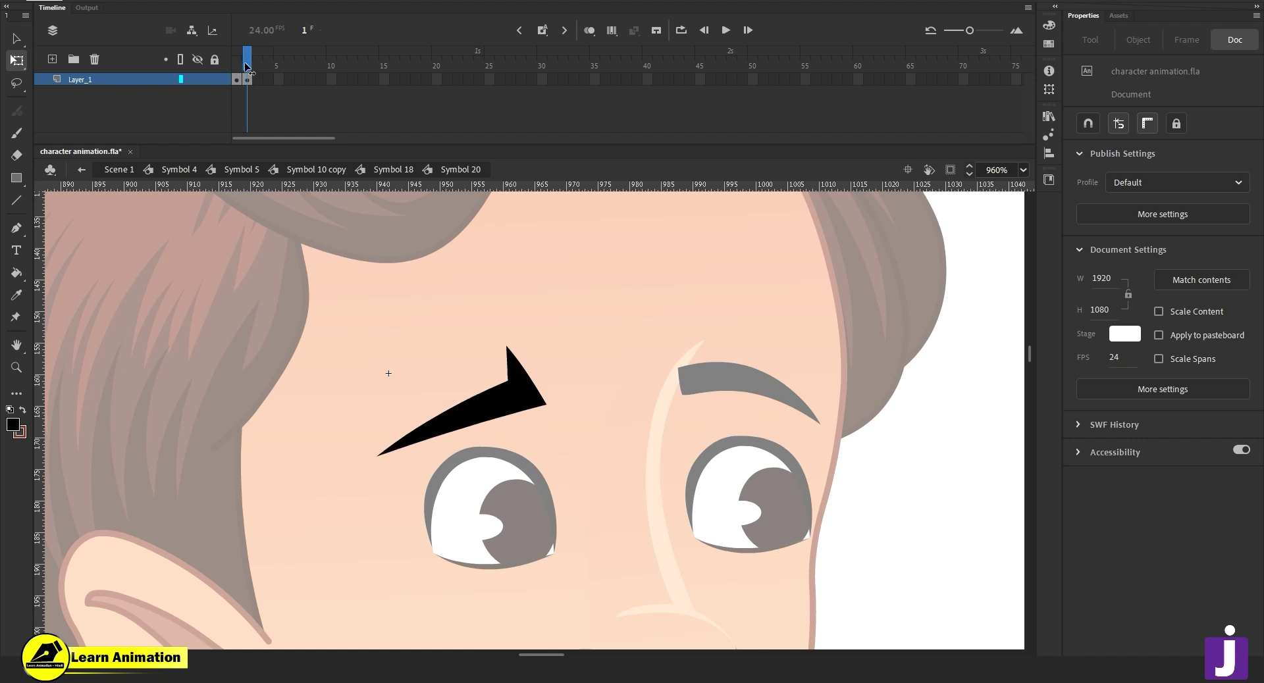
left_click(238, 65)
left_click(250, 66)
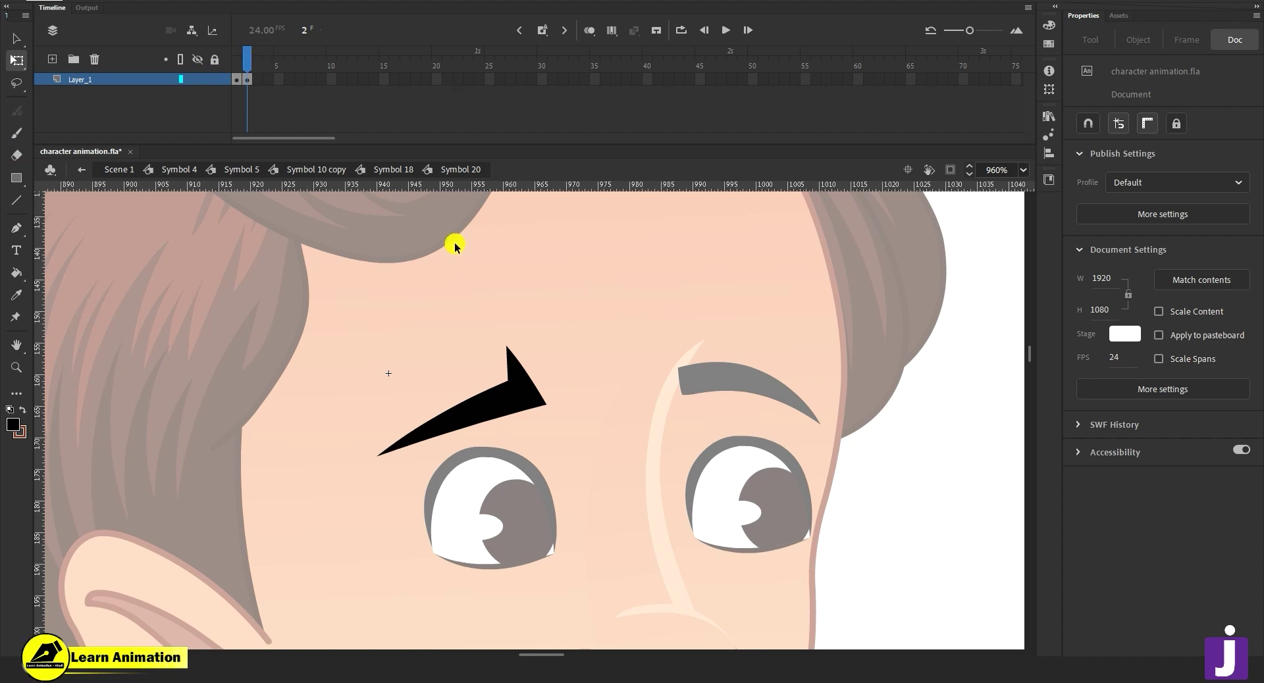
Go up to Symbol 18, reopen the nested Symbol 20, and copy the pointed brow group on frame 2.
left_click(383, 171)
left_click(515, 403)
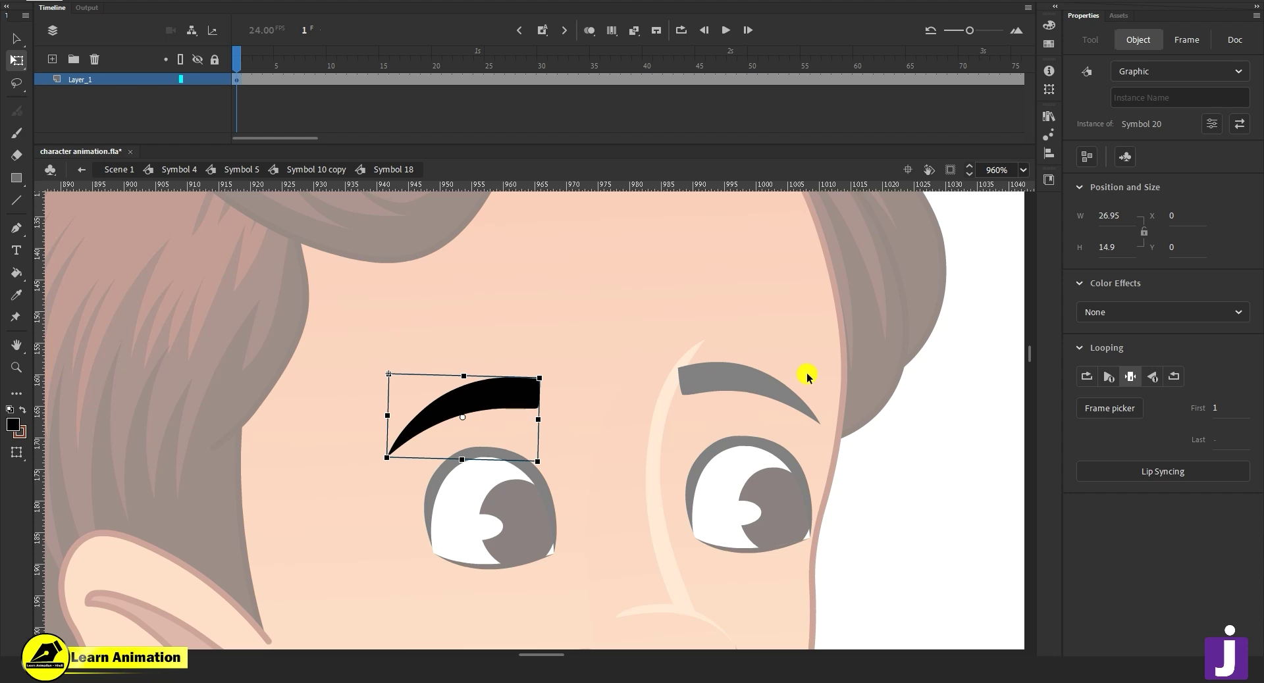
double_click(497, 404)
left_click(244, 59)
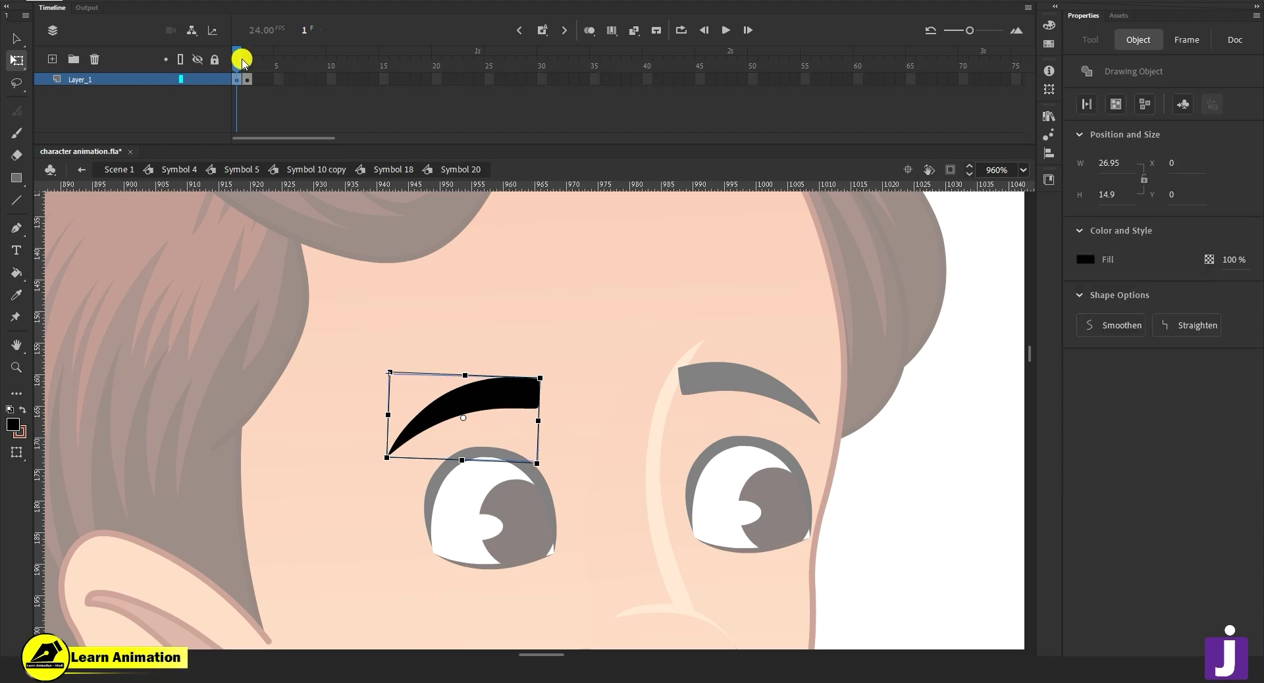
left_click(520, 408)
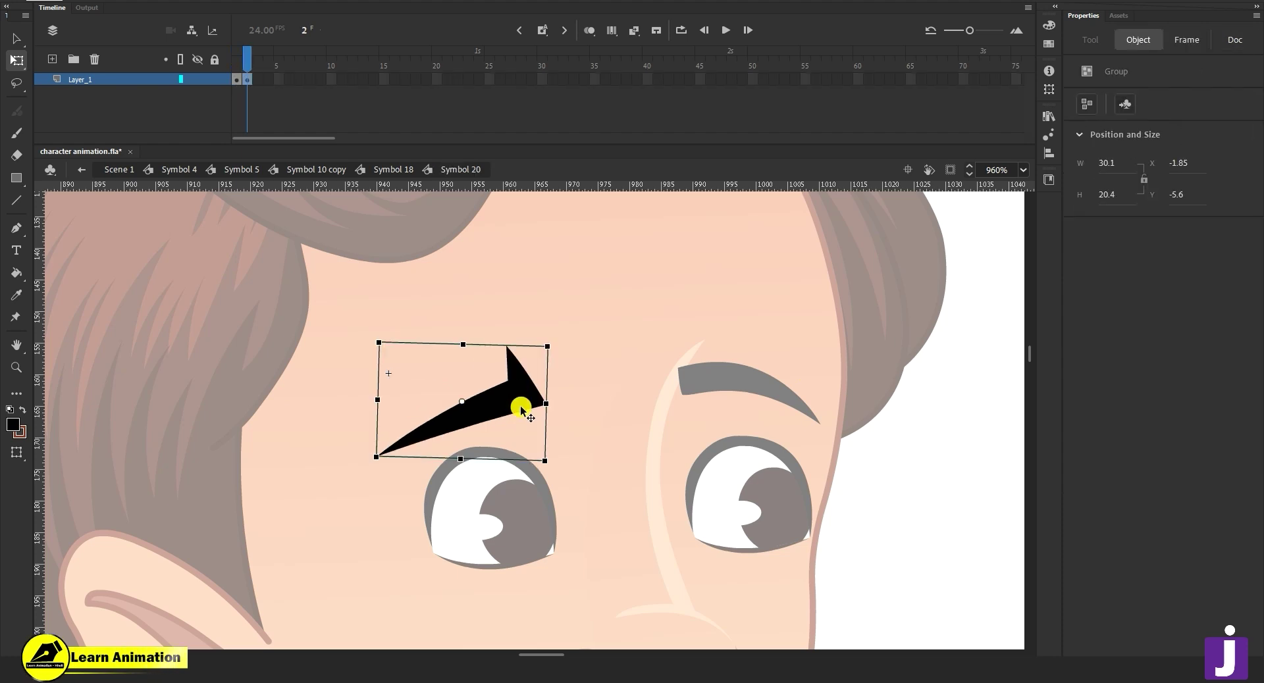
Return to Symbol 18 and check that the nested eyebrow instance uses single-frame looping.
double_click(399, 275)
left_click(497, 385)
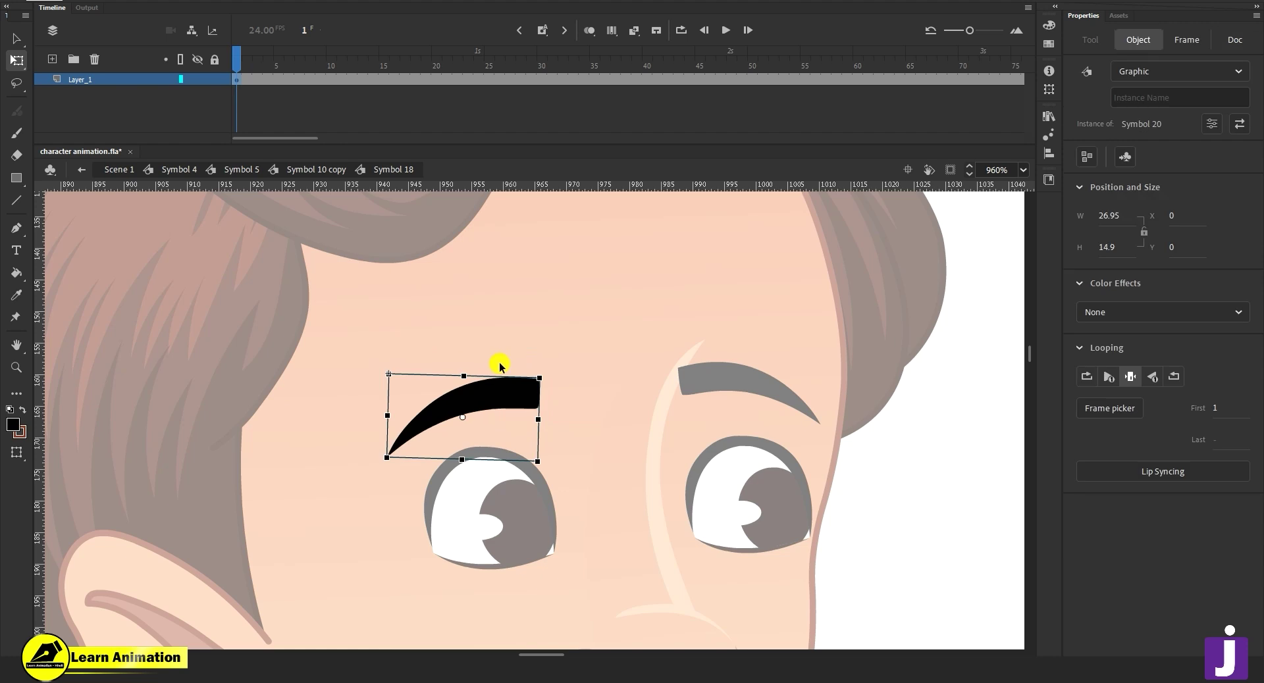
left_click(1130, 375)
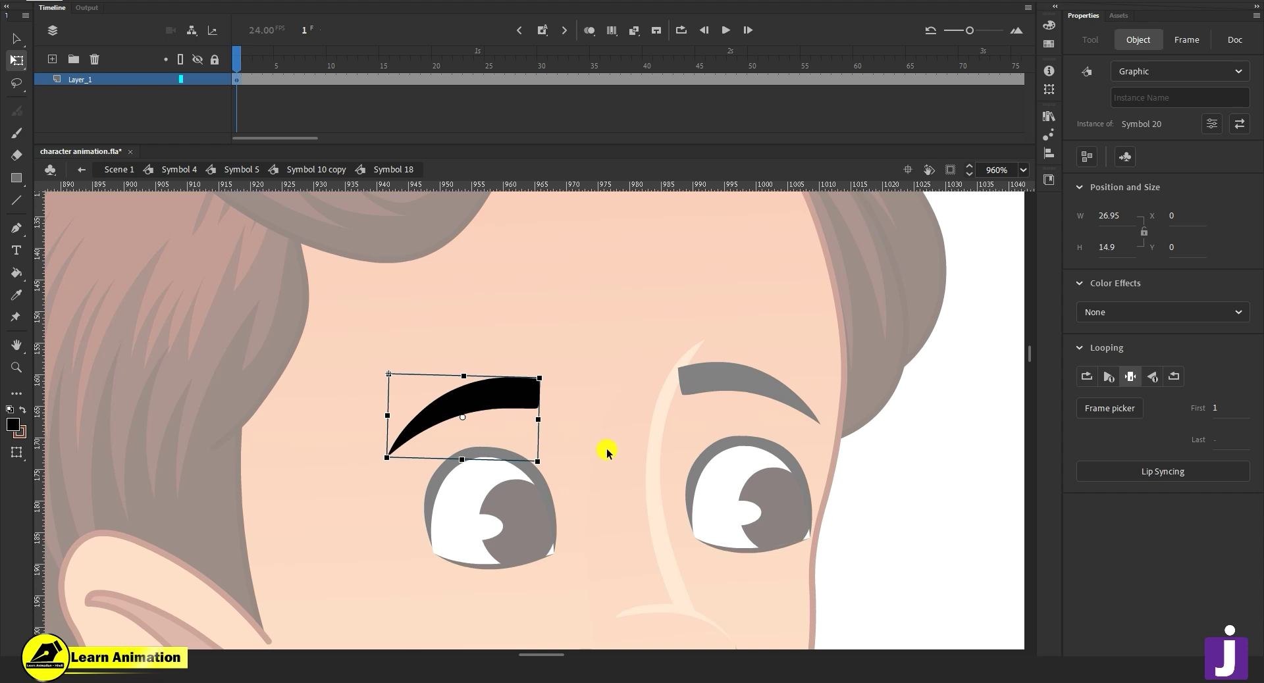
Open the other eyebrow's nested Symbol 21, add a keyframe at frame 2, and paste the pointed brow group there.
double_click(733, 385)
double_click(733, 385)
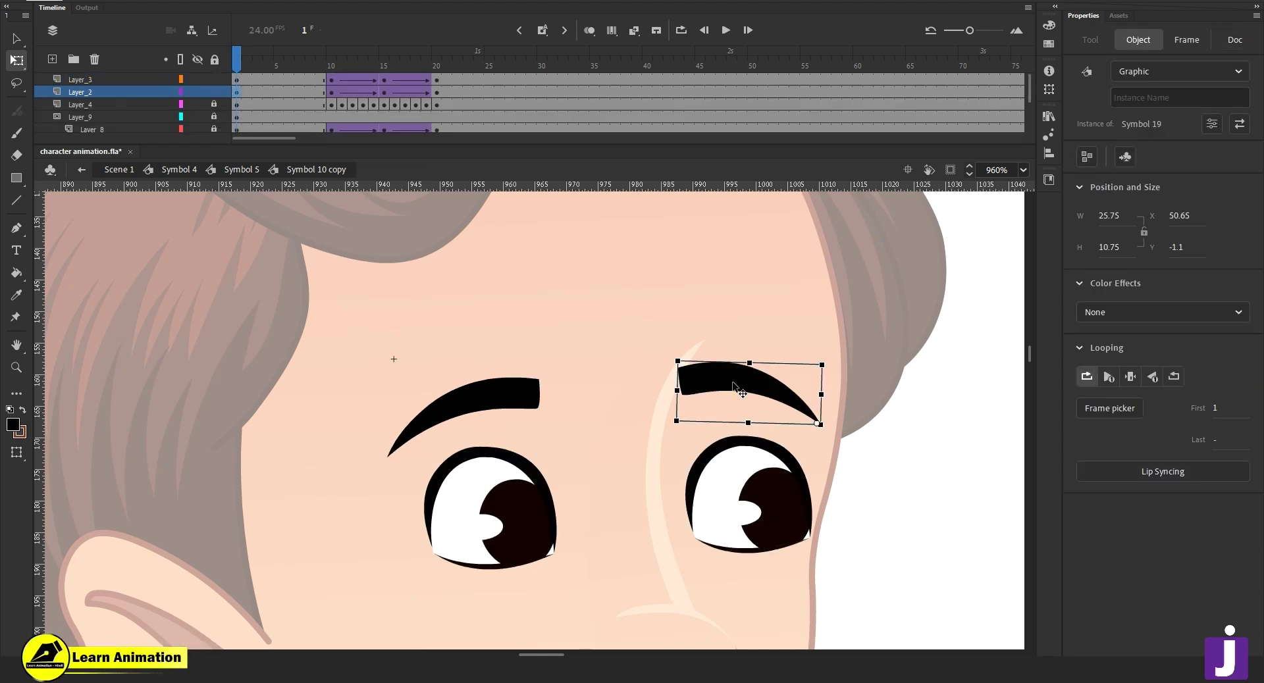
double_click(713, 379)
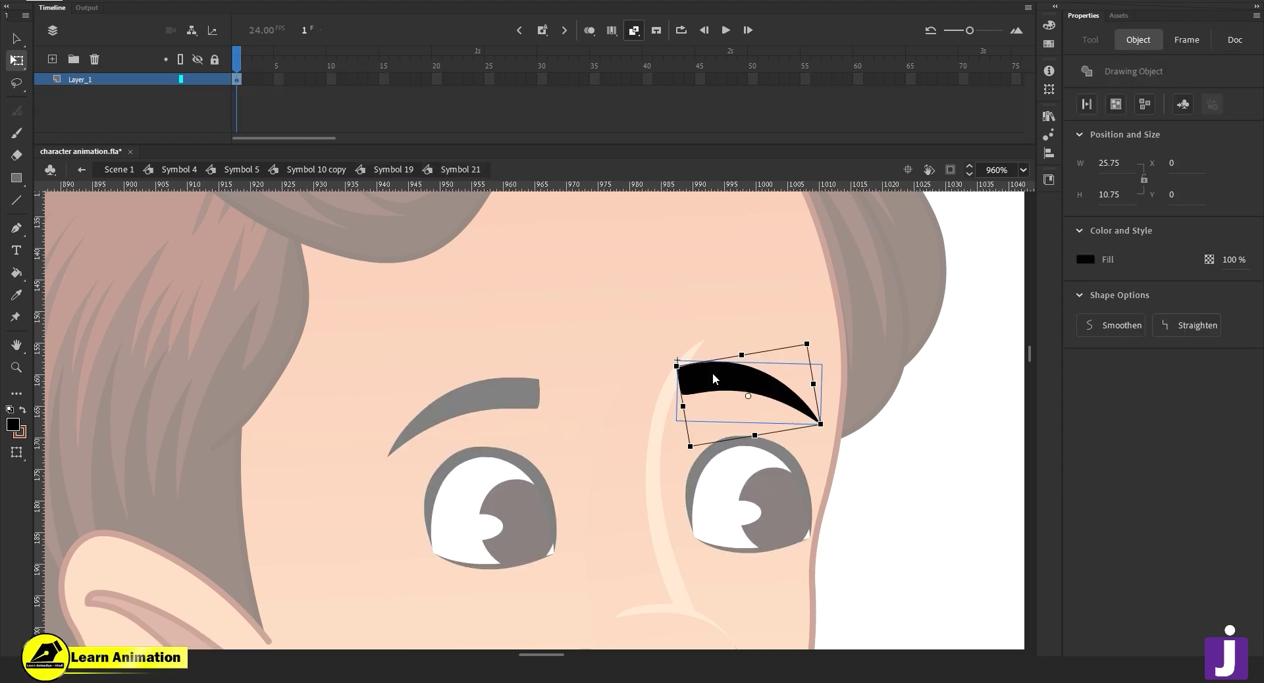
left_click(239, 79)
left_click(249, 79)
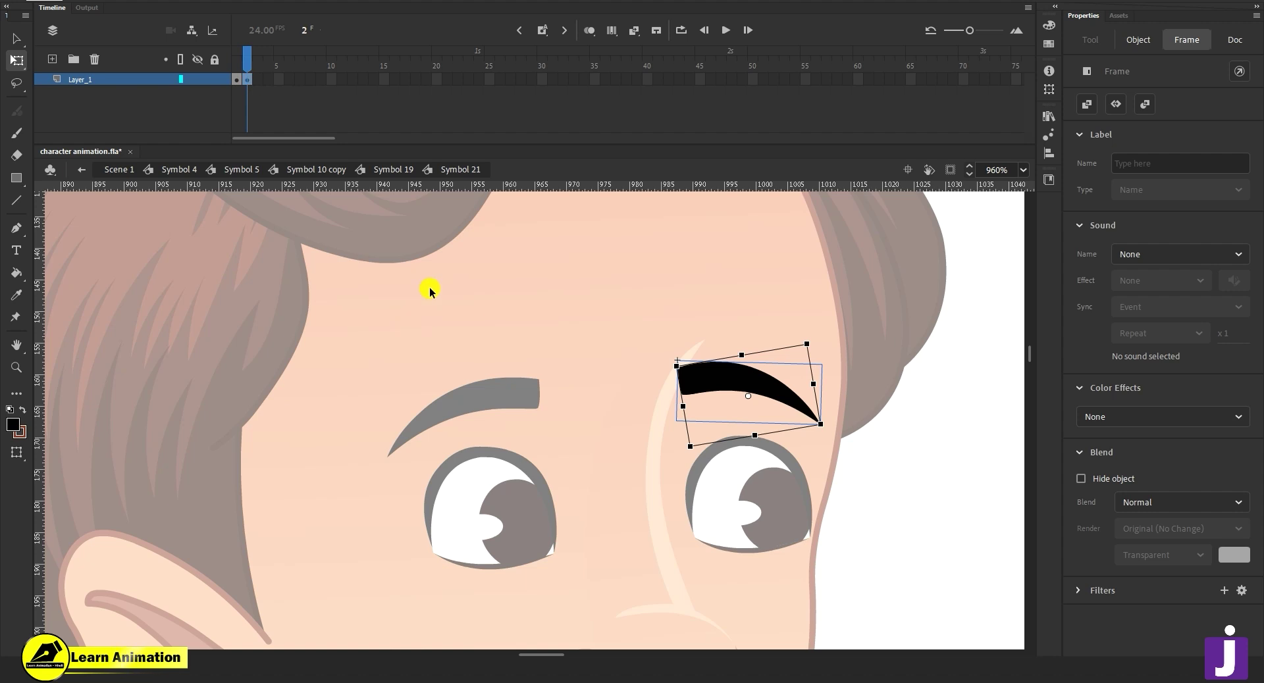
key("ctrl+v")
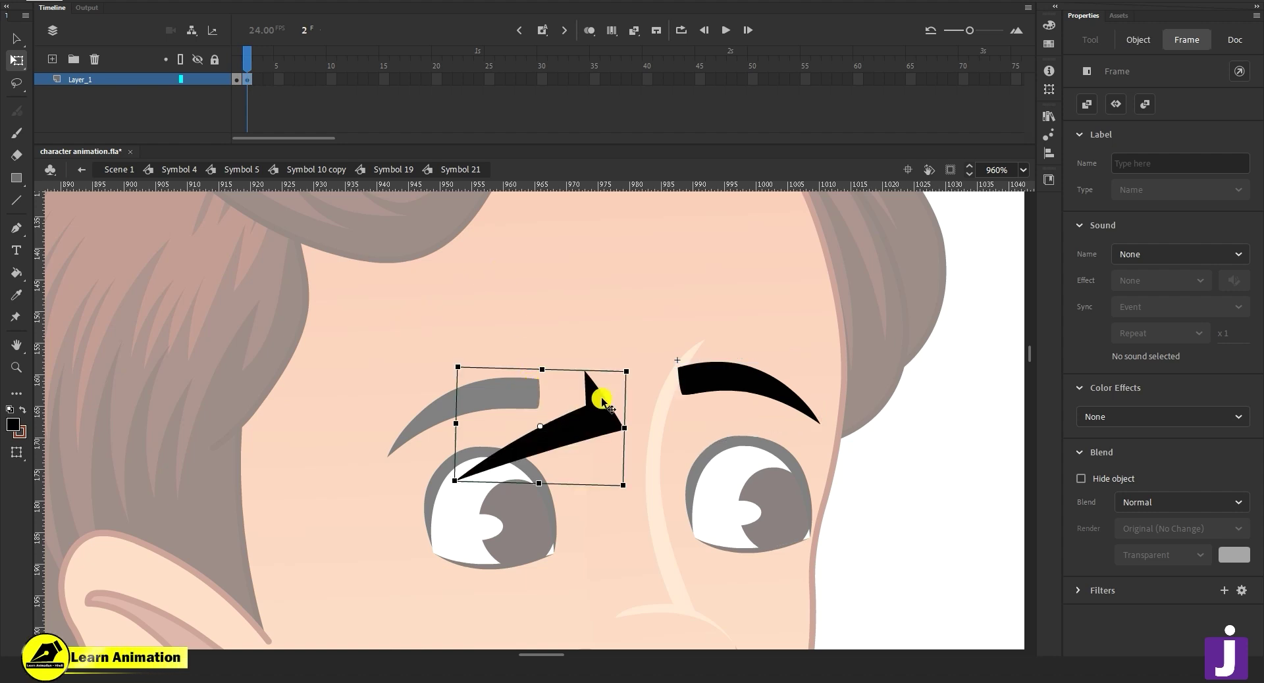
Flip the pasted brow group horizontally, then move and rotate it over the eyebrow so it slopes down toward the outer end.
left_click(196, 1)
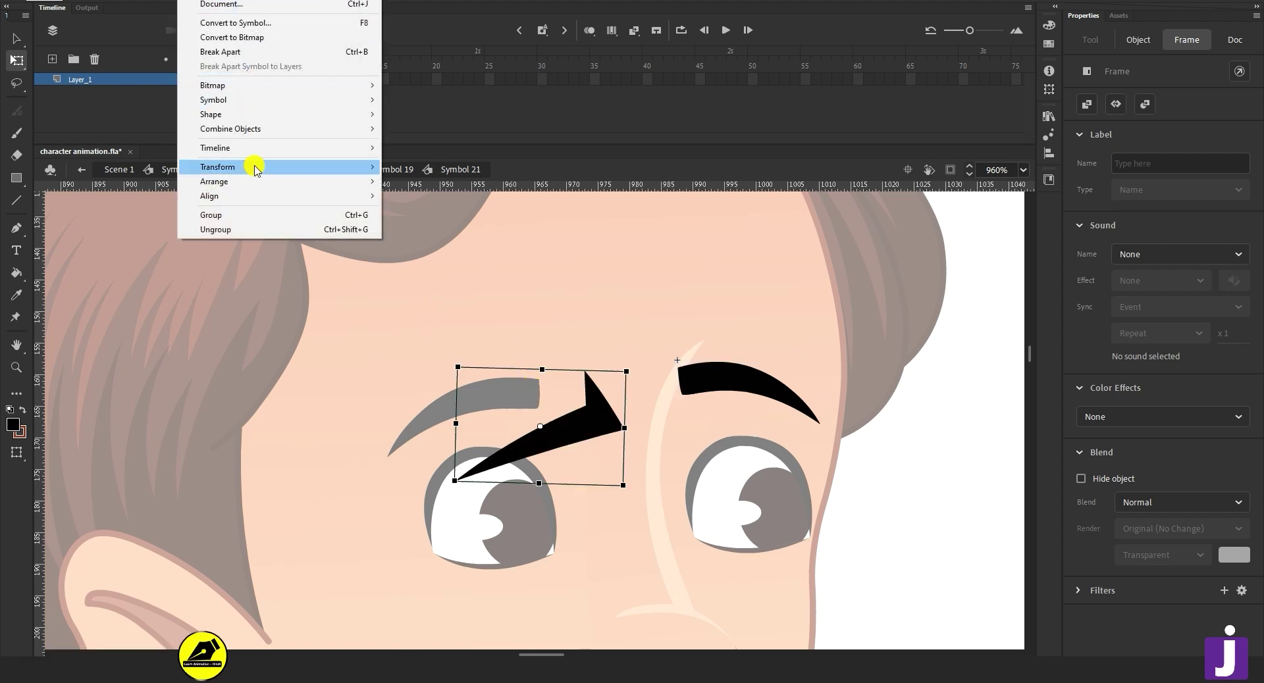
mouse_move(288, 164)
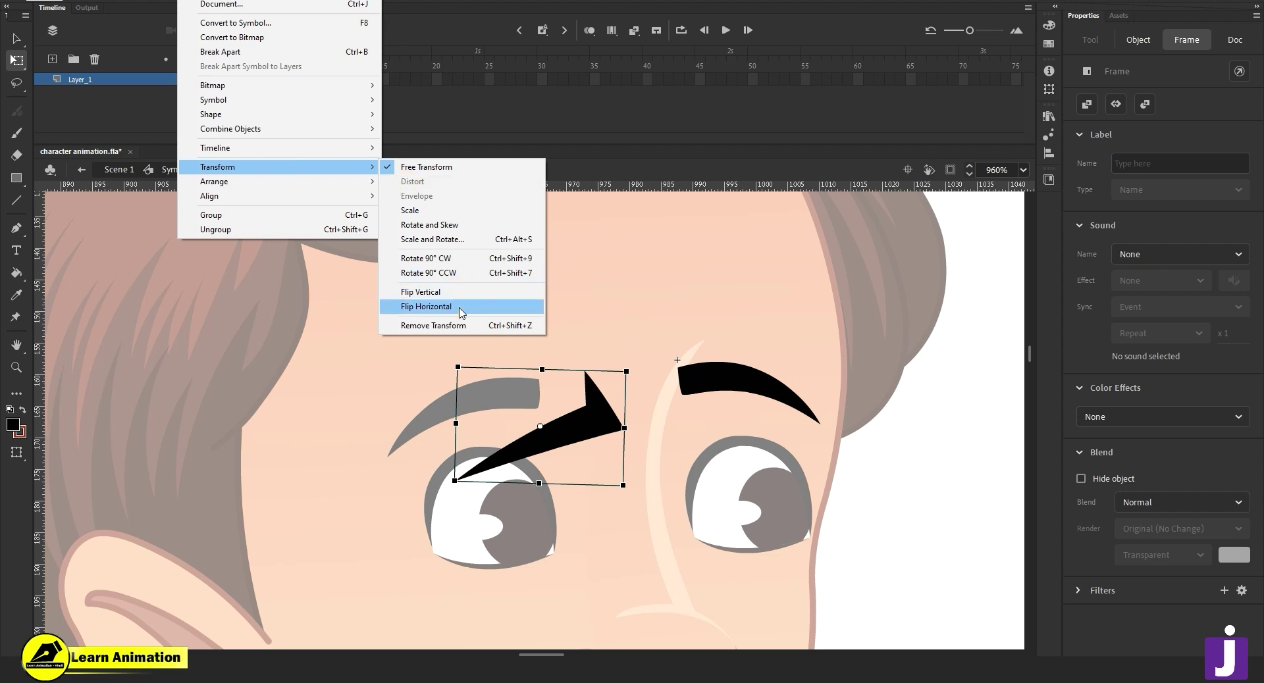
left_click(461, 313)
left_click_drag(638, 479, 825, 321)
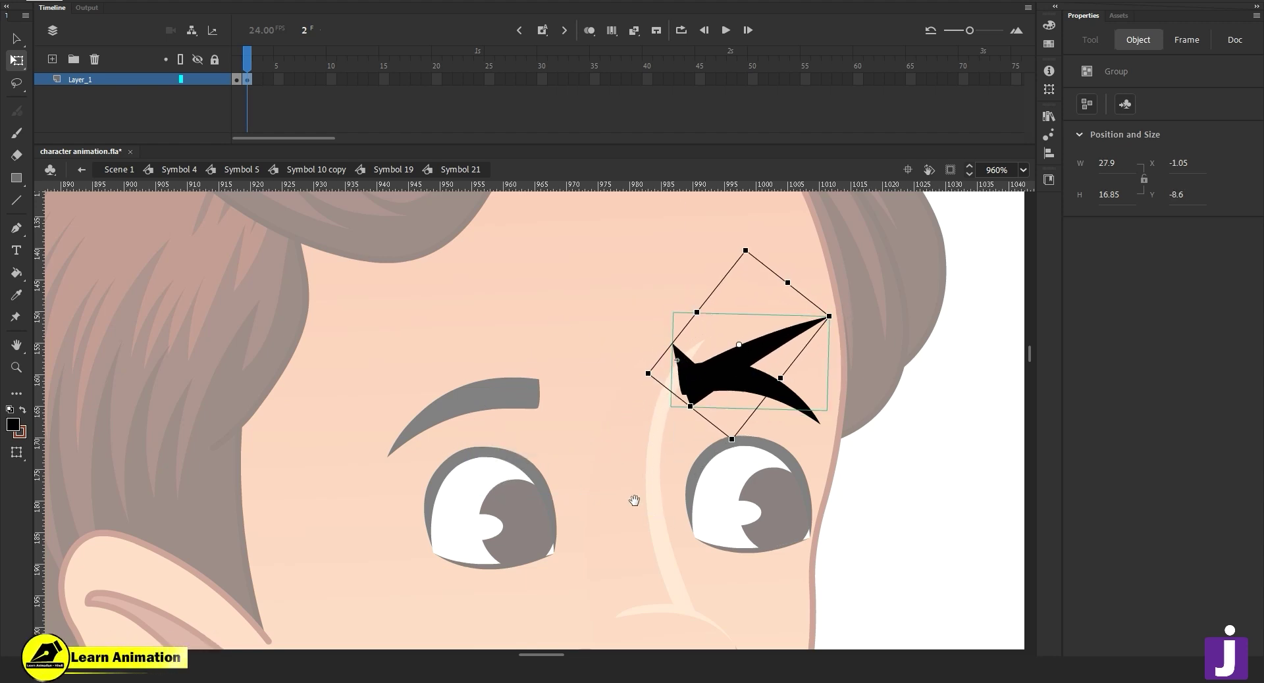
left_click_drag(648, 532, 612, 476)
scroll(611, 481, "up", 1)
left_click_drag(805, 287, 743, 379)
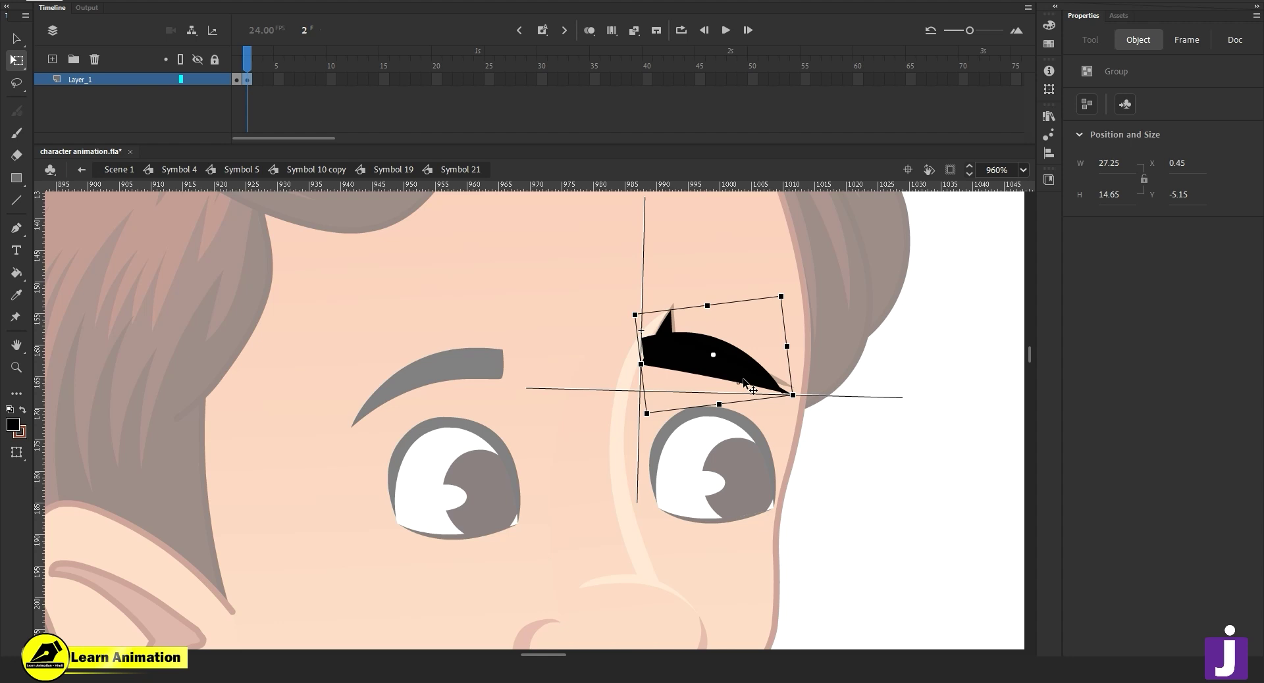
Delete the original curved eyebrow behind the flipped pointed shape on frame 2.
left_click_drag(564, 272, 883, 454)
double_click(742, 370)
left_click(735, 367)
key("Delete")
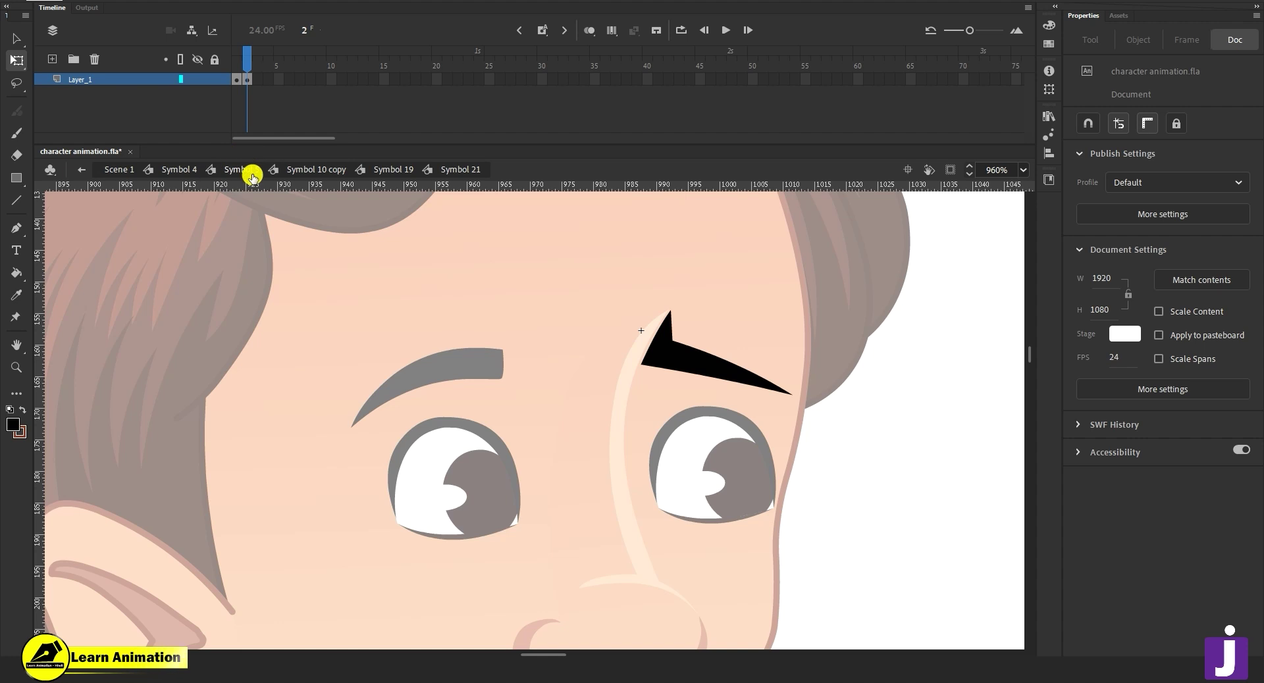
Return to Scene 1 and copy the audio layer, Layer_4.
left_click(238, 169)
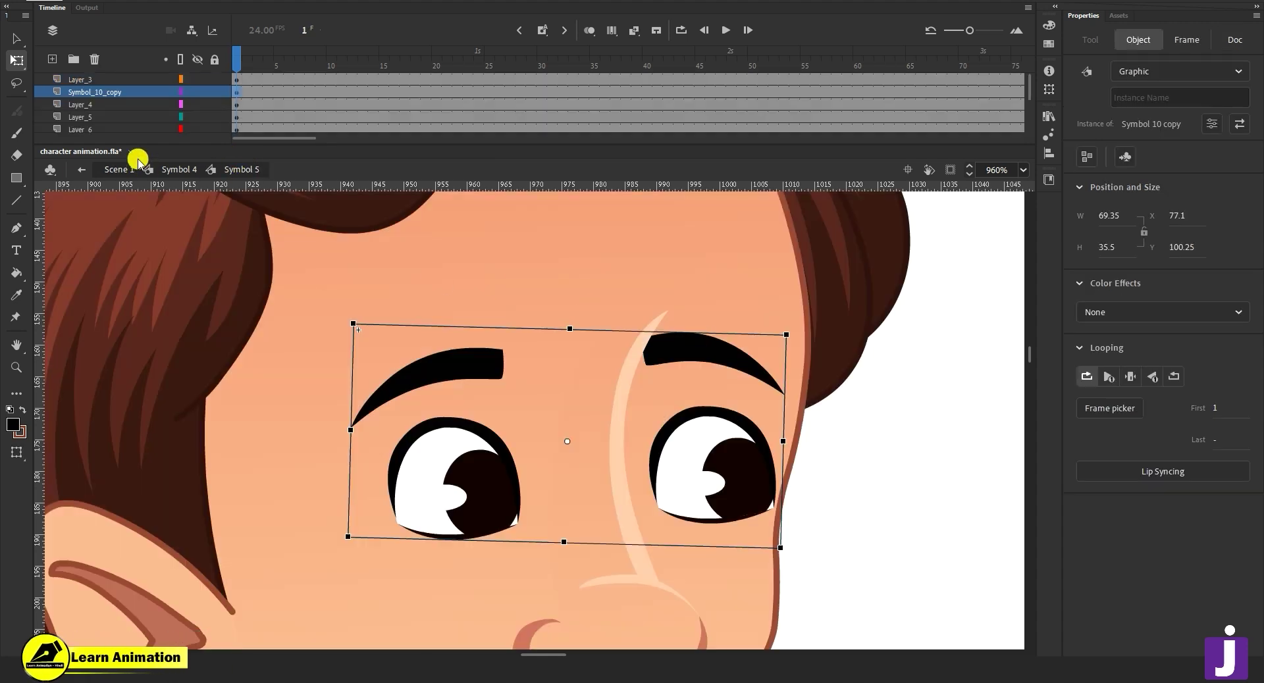
left_click(174, 169)
left_click(665, 503, "alt")
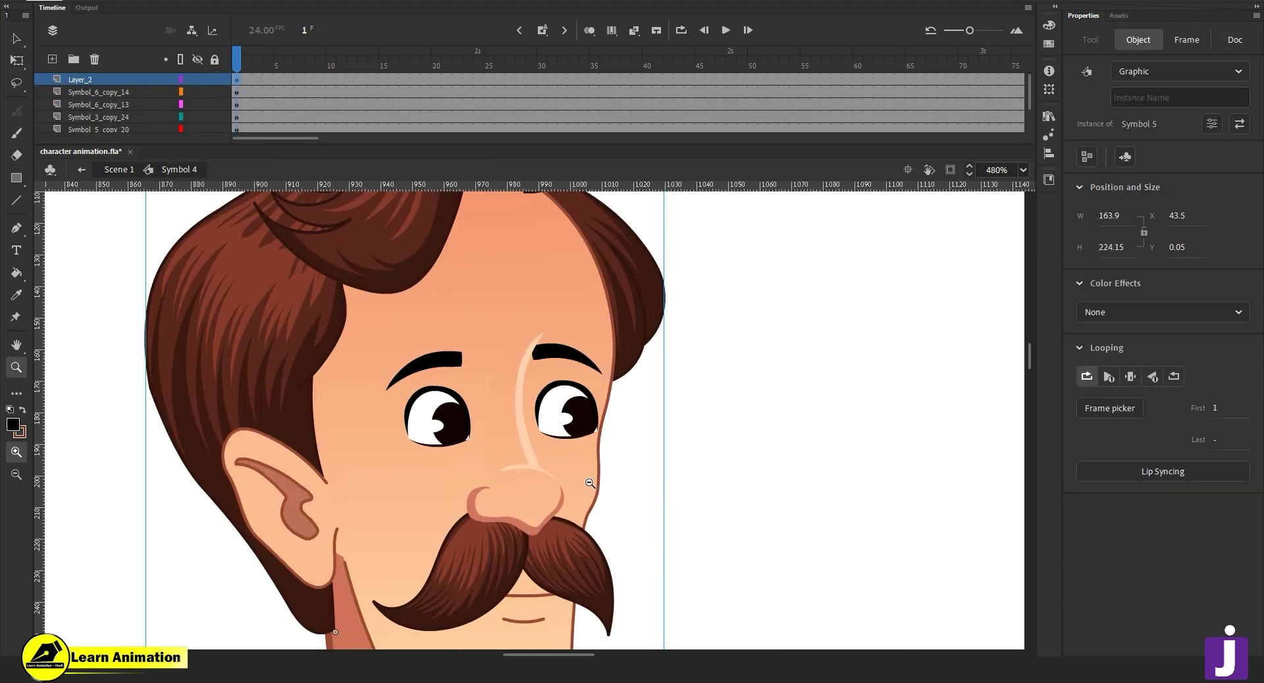
left_click(579, 494, "alt")
left_click(522, 437, "alt")
left_click(547, 471, "alt")
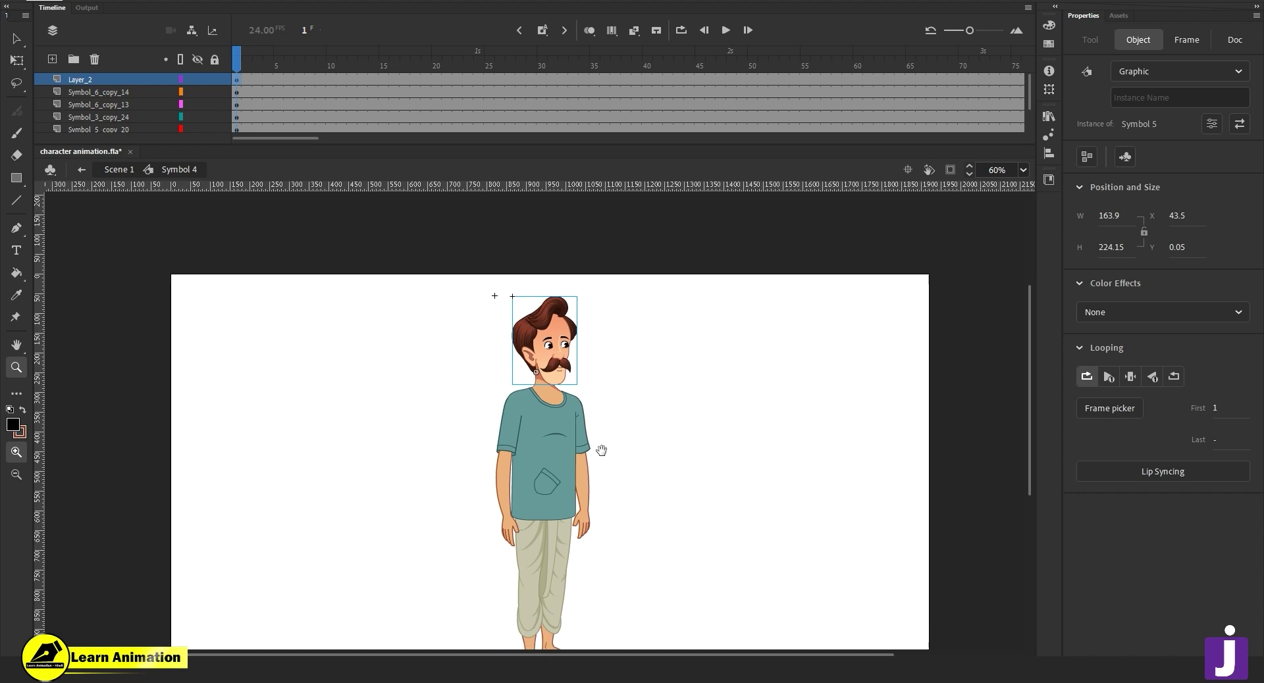
left_click(104, 171)
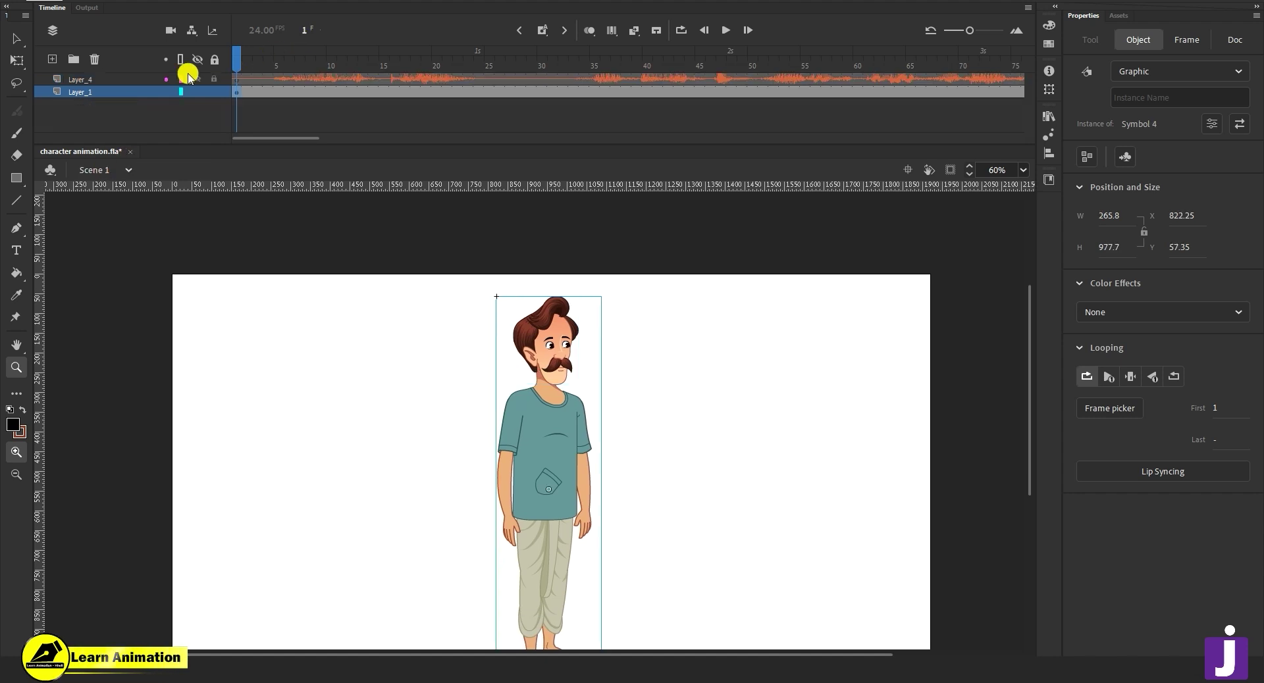
right_click(116, 77)
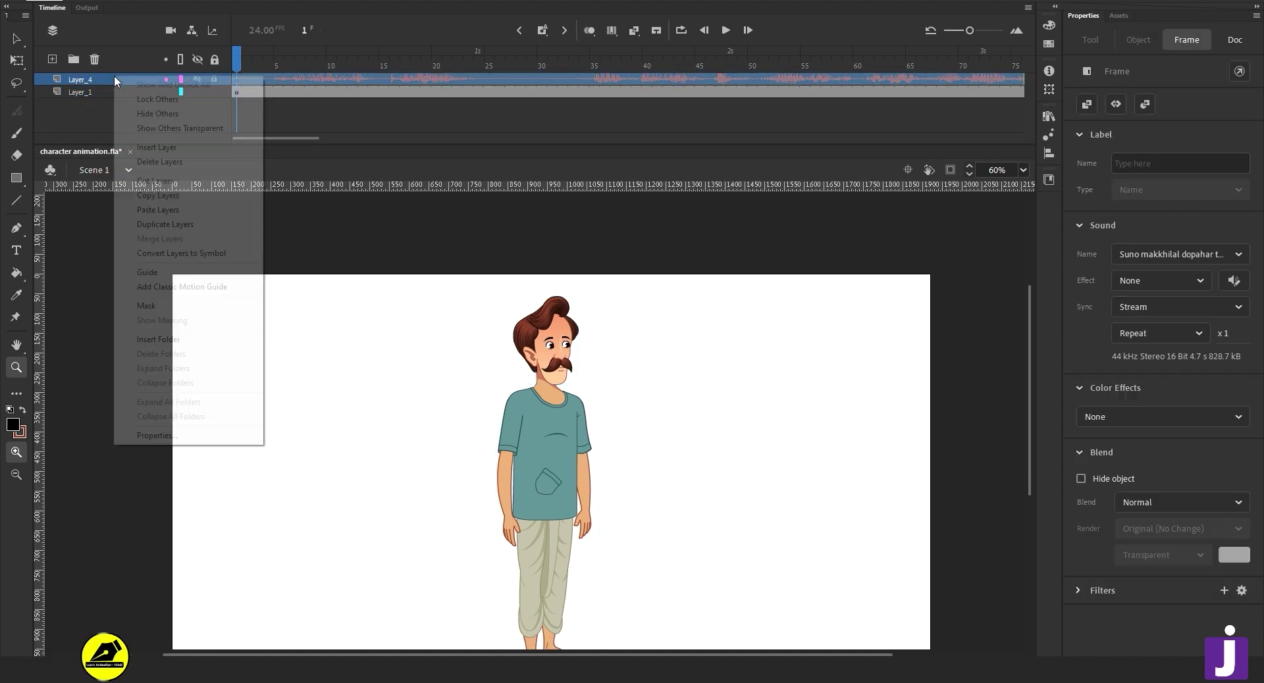
left_click(162, 195)
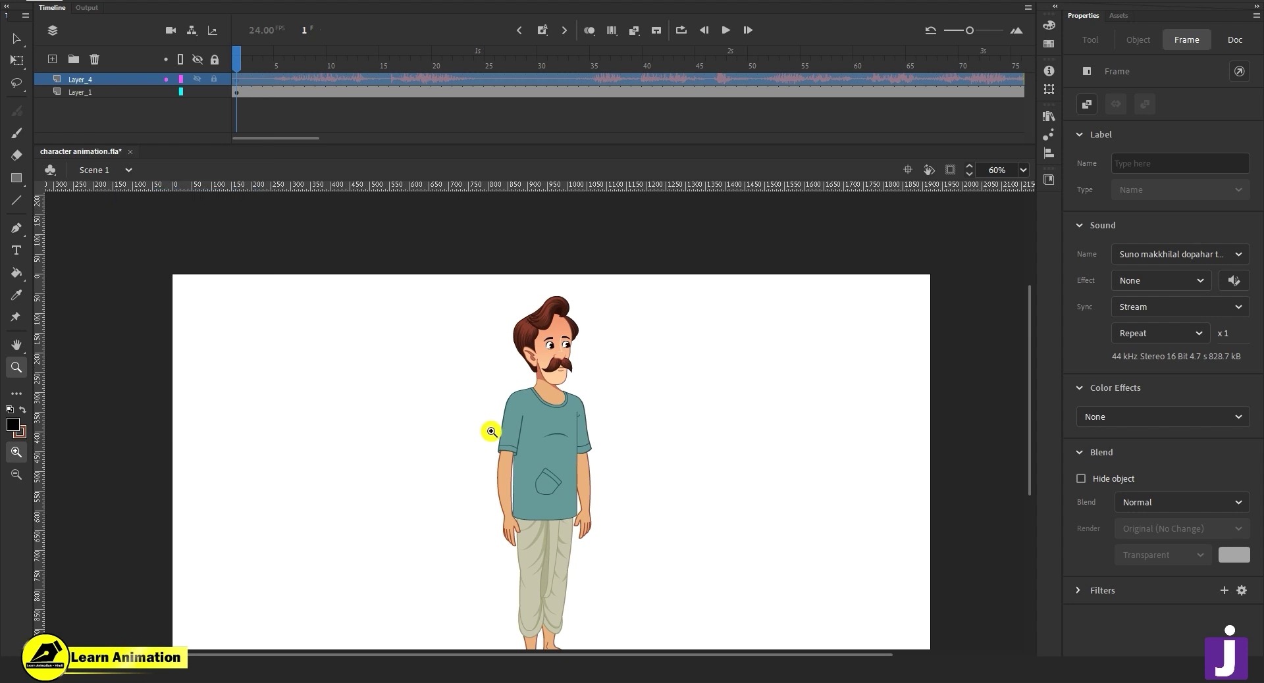
Open the character's nested mouth symbol, Symbol 7, inside Symbol 4 and Symbol 5.
left_click(575, 443)
left_click_drag(395, 309, 544, 456)
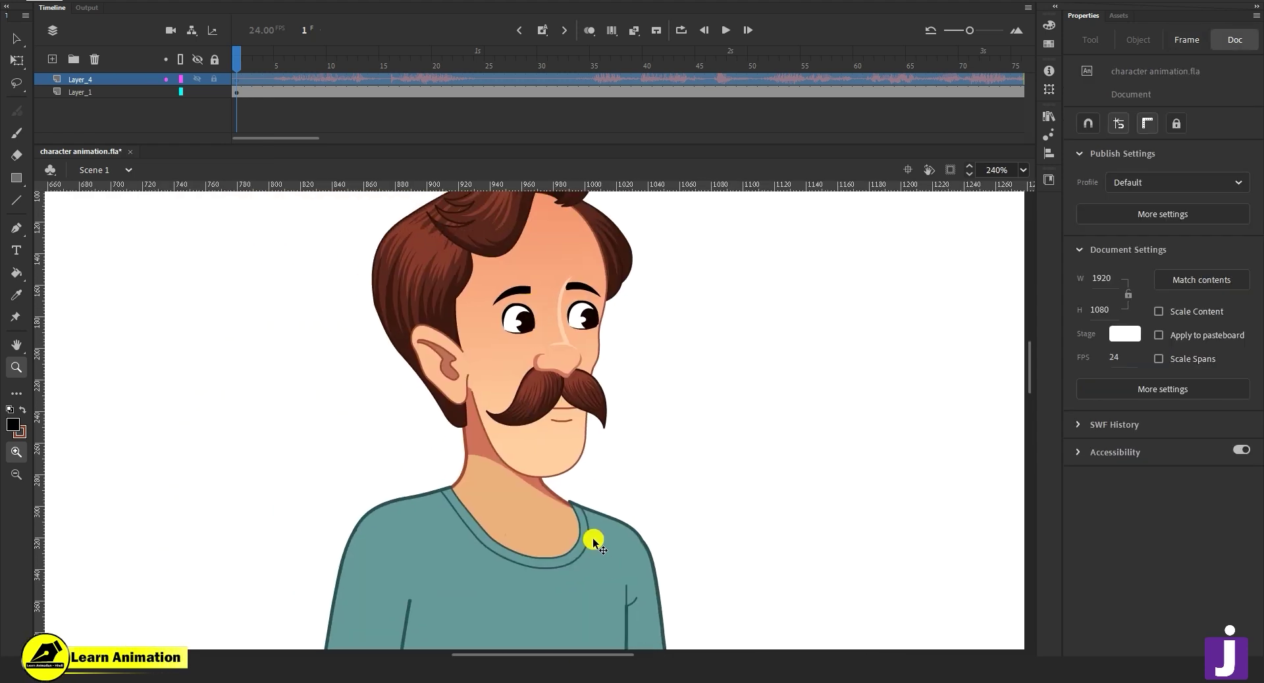
left_click(570, 425)
key("v")
left_click(567, 445)
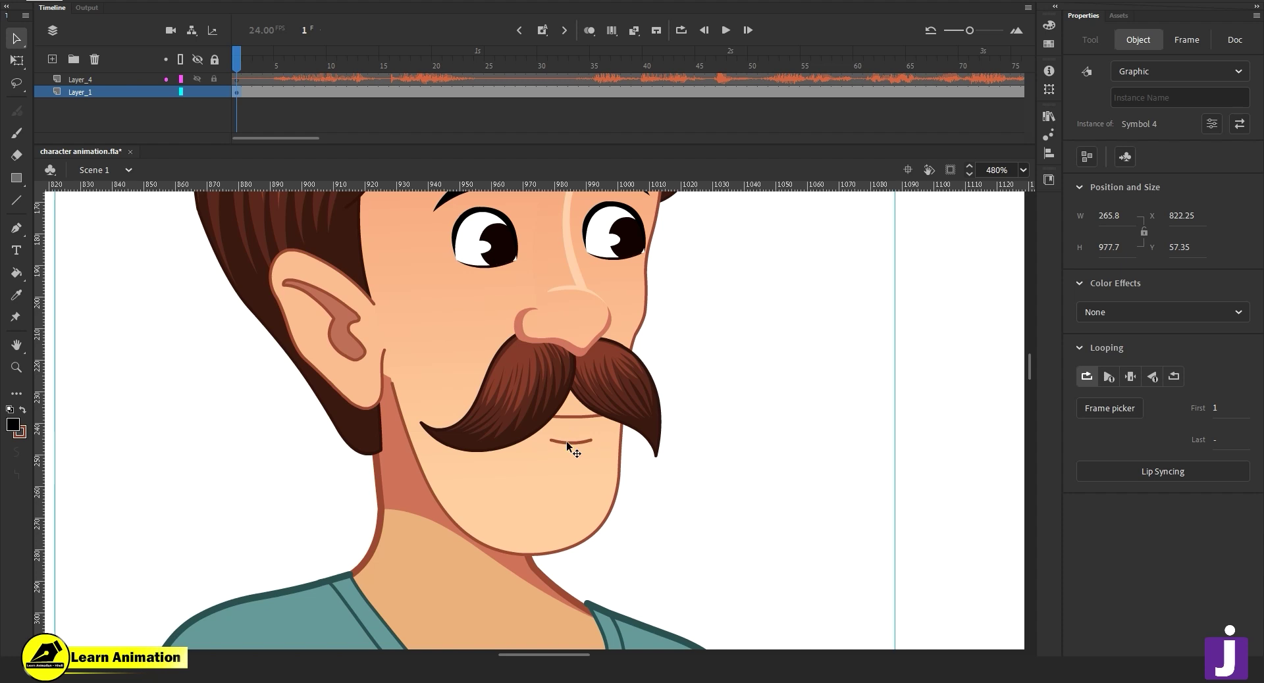
double_click(567, 444)
double_click(567, 444)
left_click(567, 444)
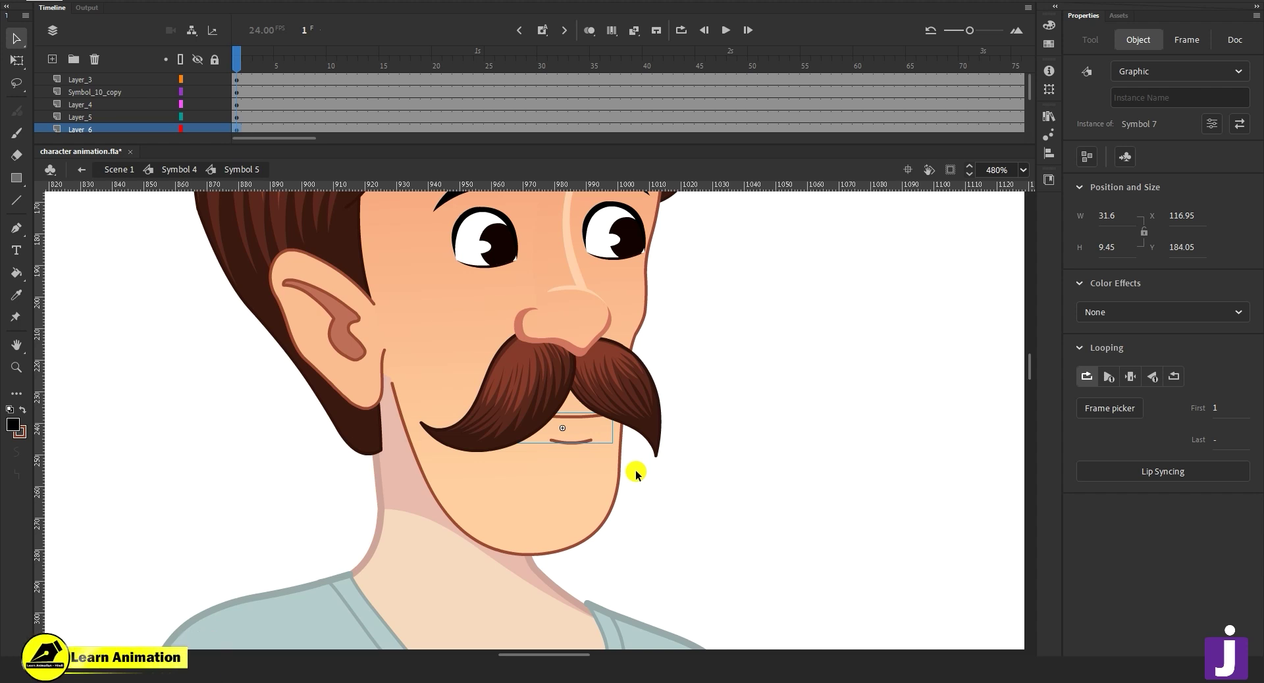
double_click(582, 420)
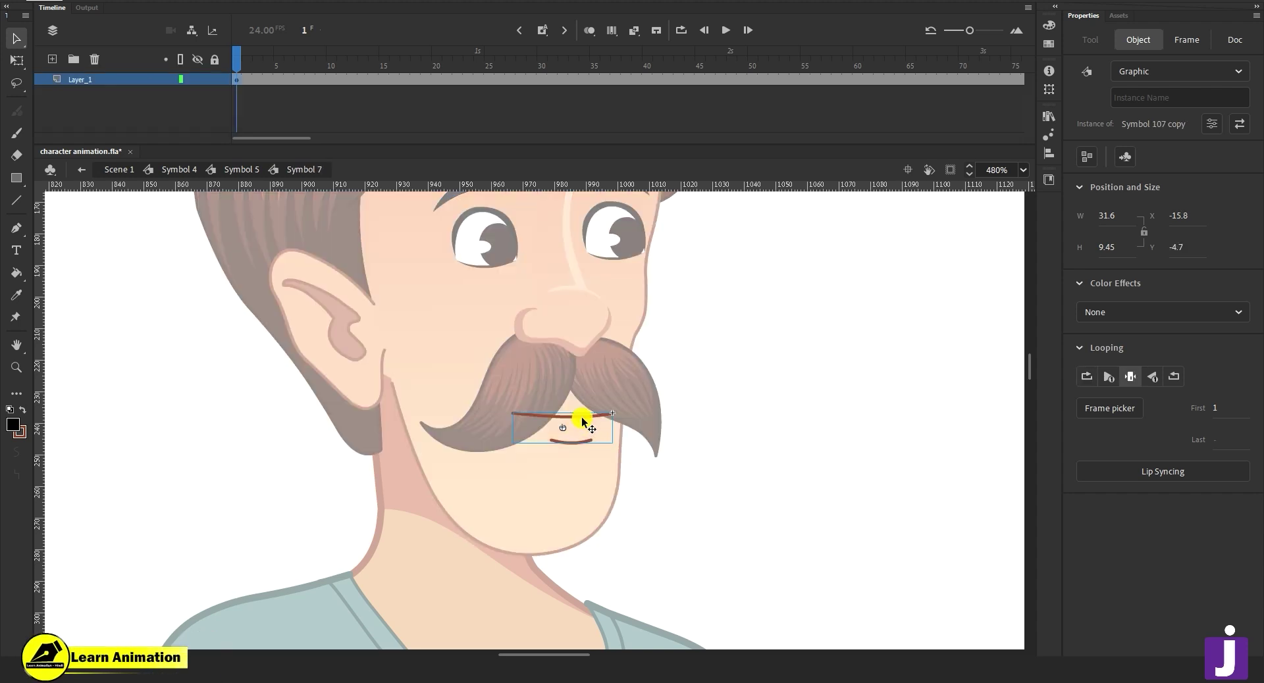
Inspect the mouth instance's looping settings at frame 5 and the contents of its nested symbol.
left_click(278, 64)
left_click(531, 404)
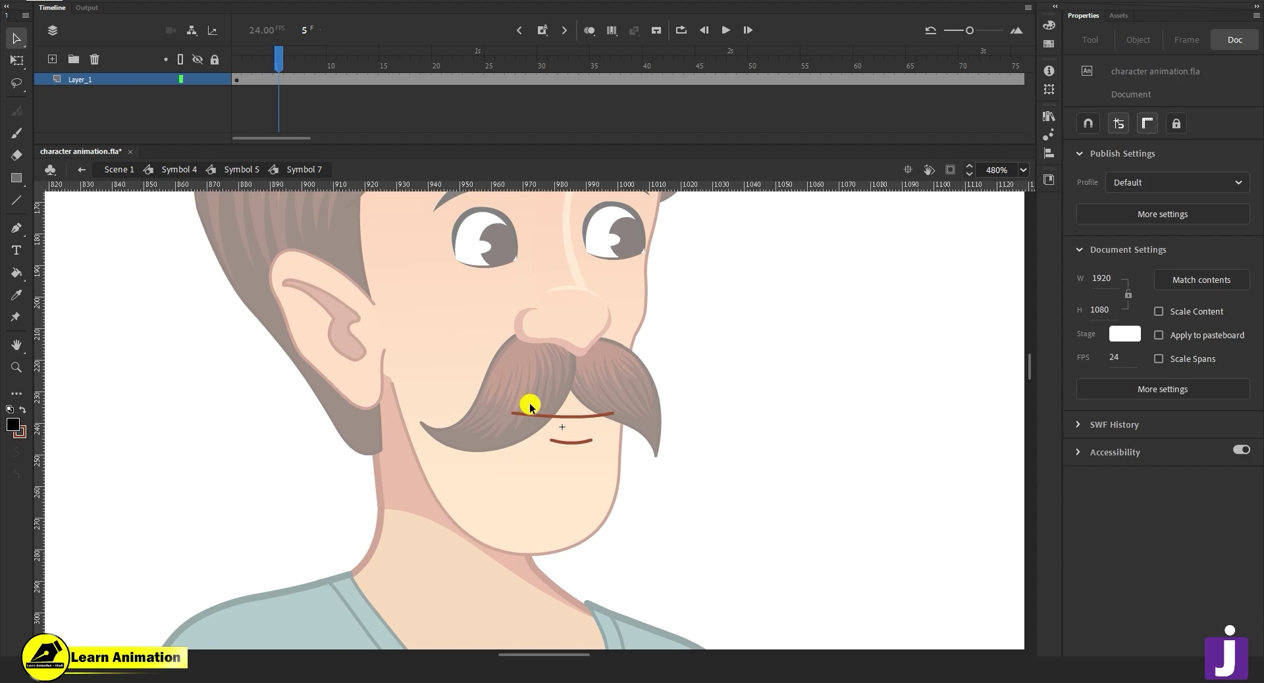
left_click(582, 432)
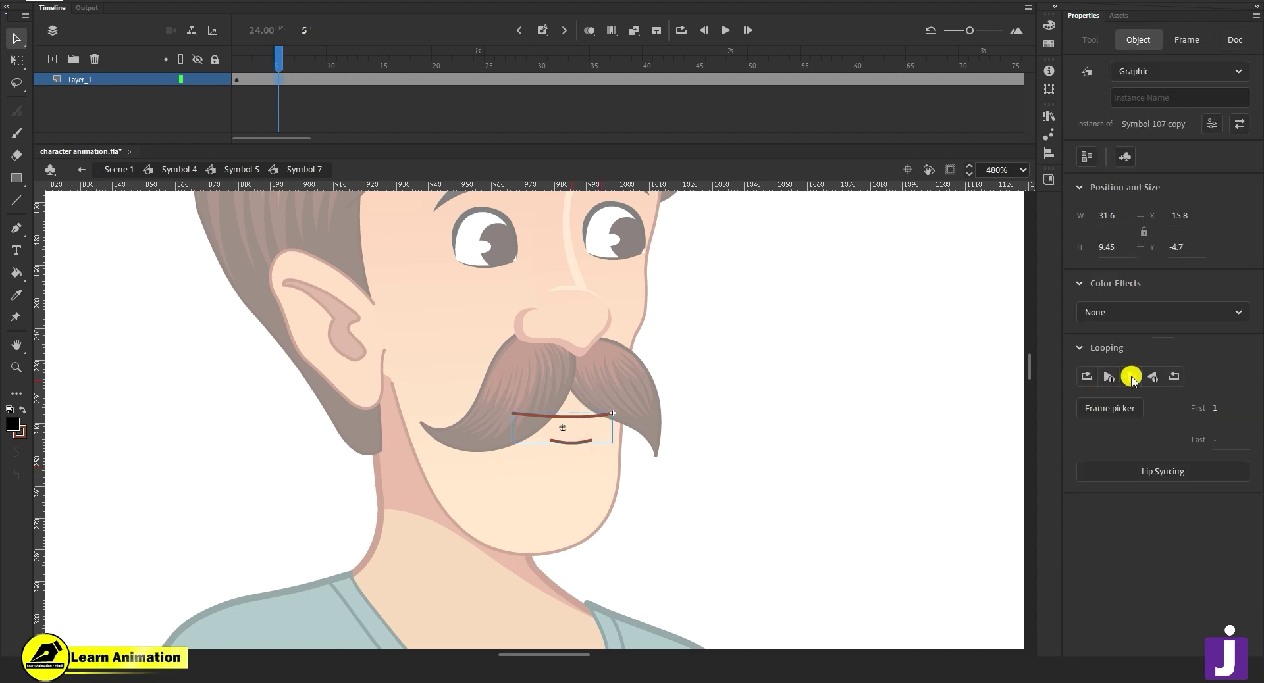
left_click(559, 421)
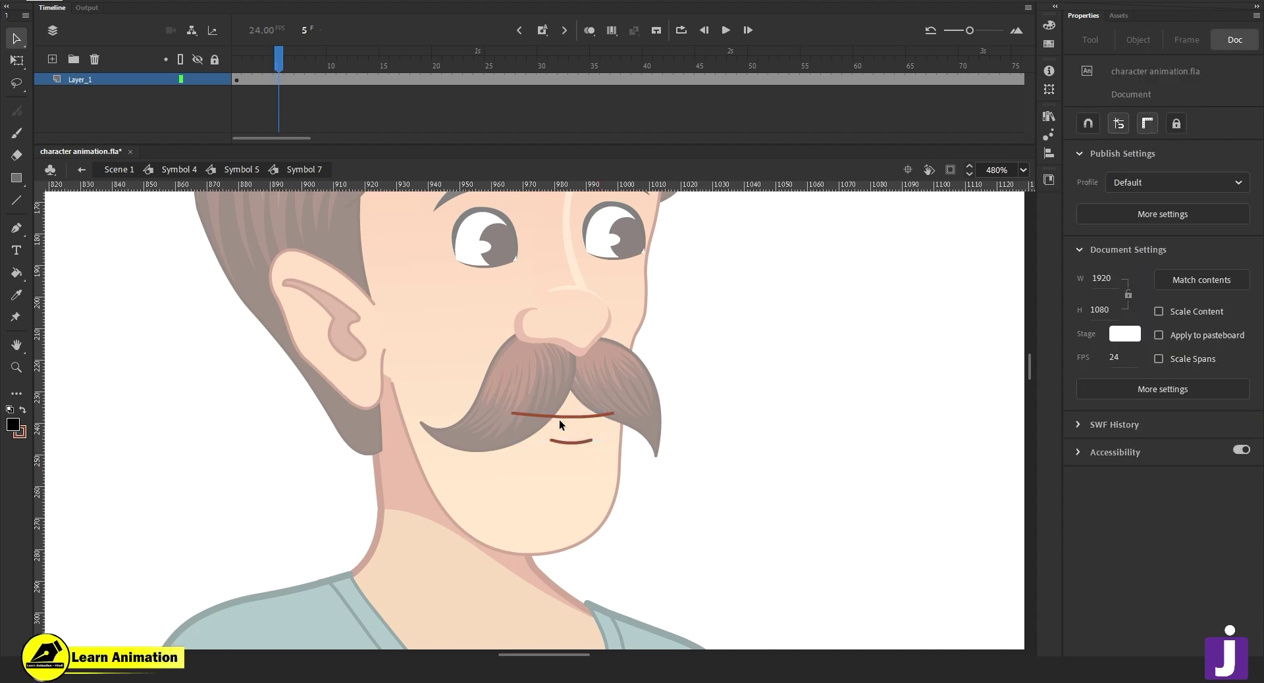
double_click(559, 416)
mouse_move(234, 52)
left_mouse_down()
mouse_move(393, 80)
mouse_move(211, 92)
left_mouse_up()
double_click(313, 350)
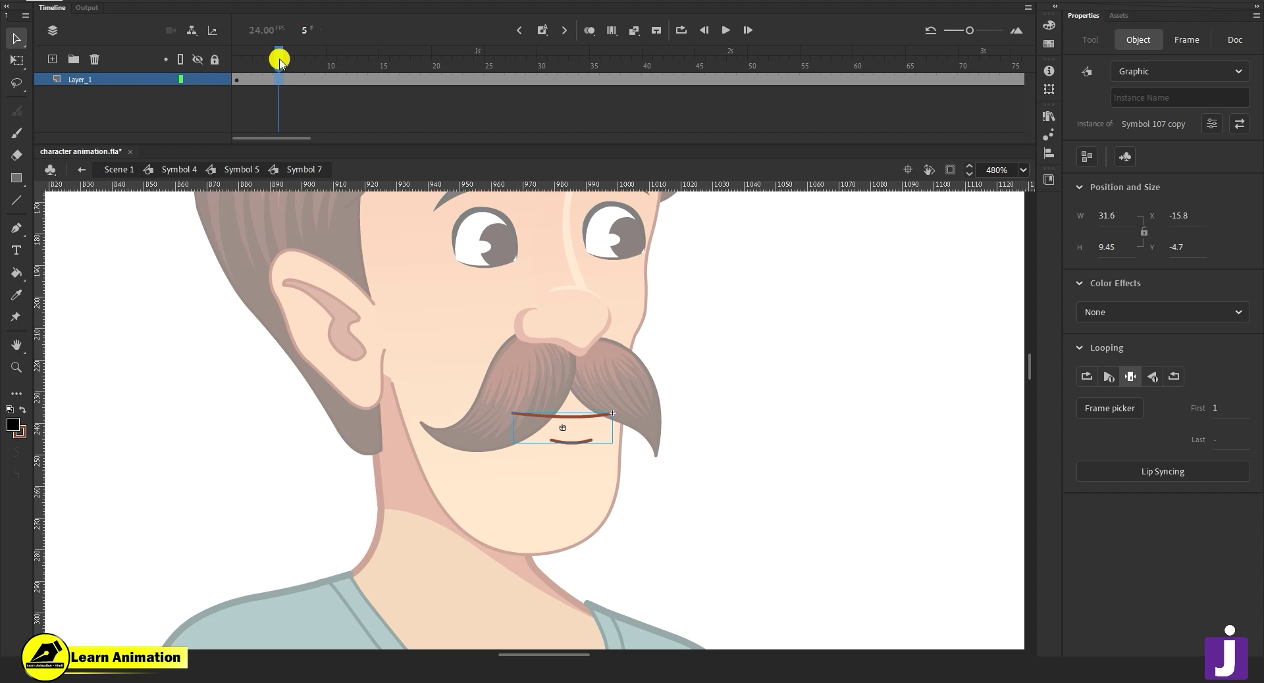
Paste the copied audio layer, Layer_4, above Layer_1 in Symbol 7, starting at frame 1.
left_click_drag(281, 62, 220, 70)
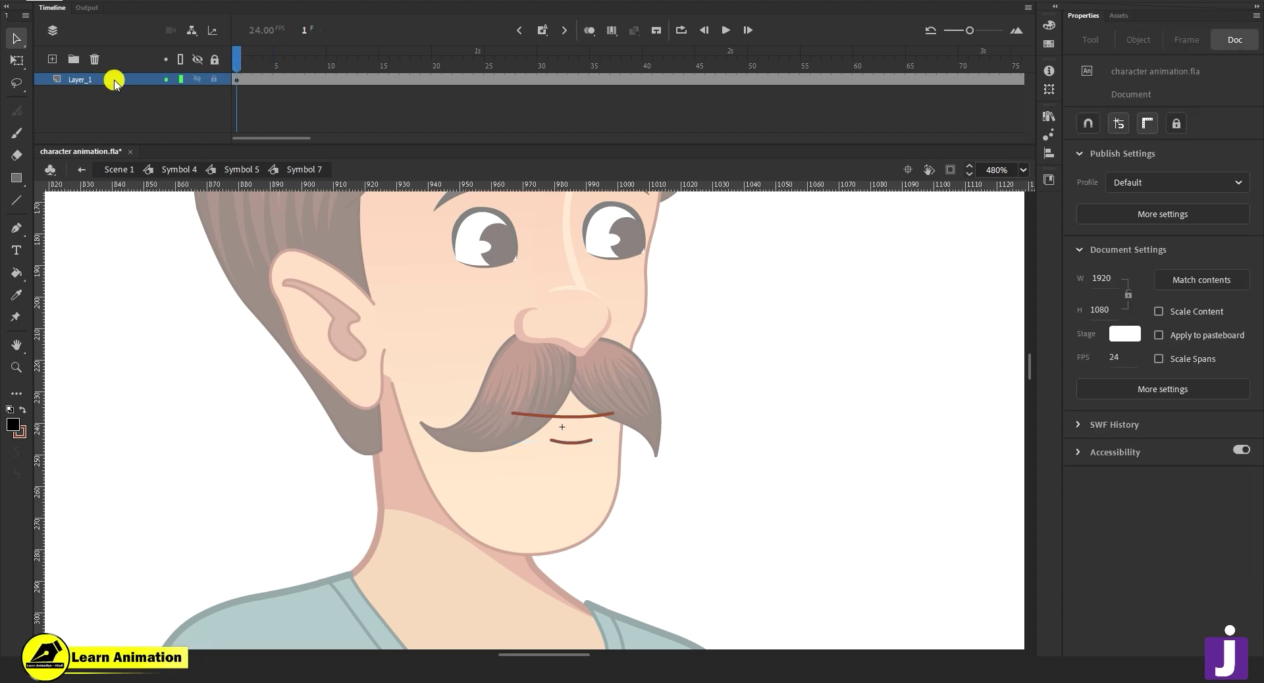
left_click(110, 81)
right_click(114, 81)
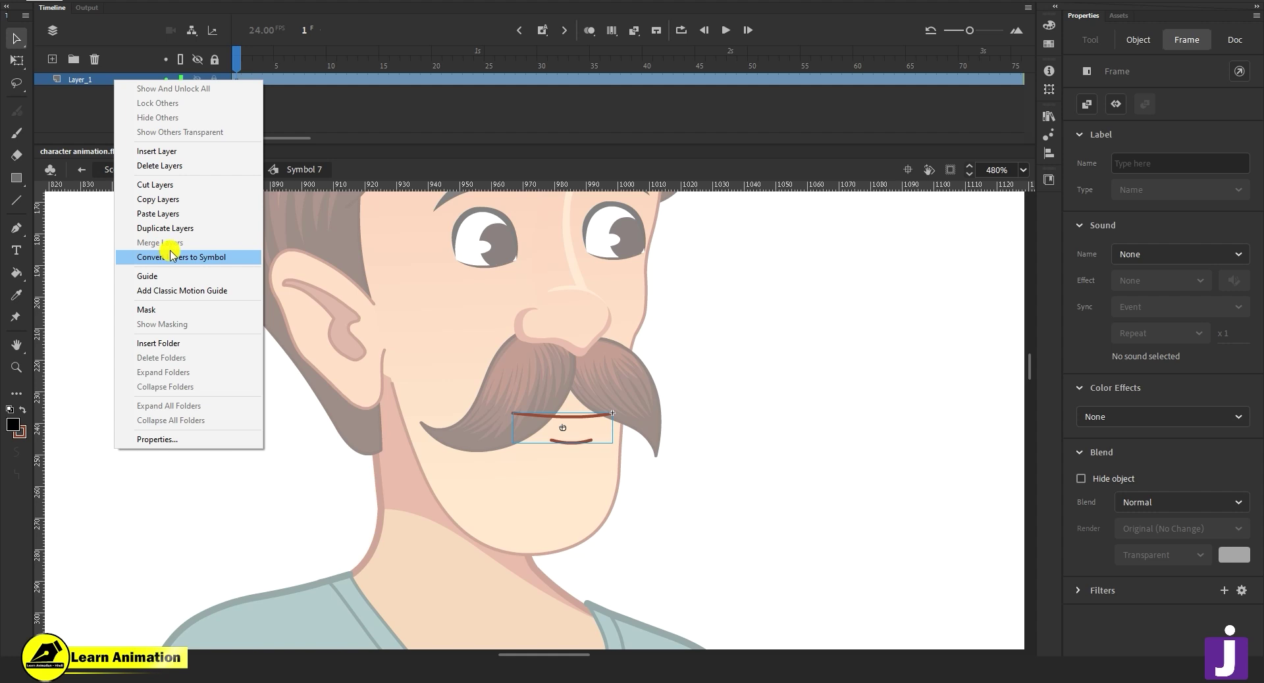
left_click(174, 215)
left_click_drag(271, 136, 203, 123)
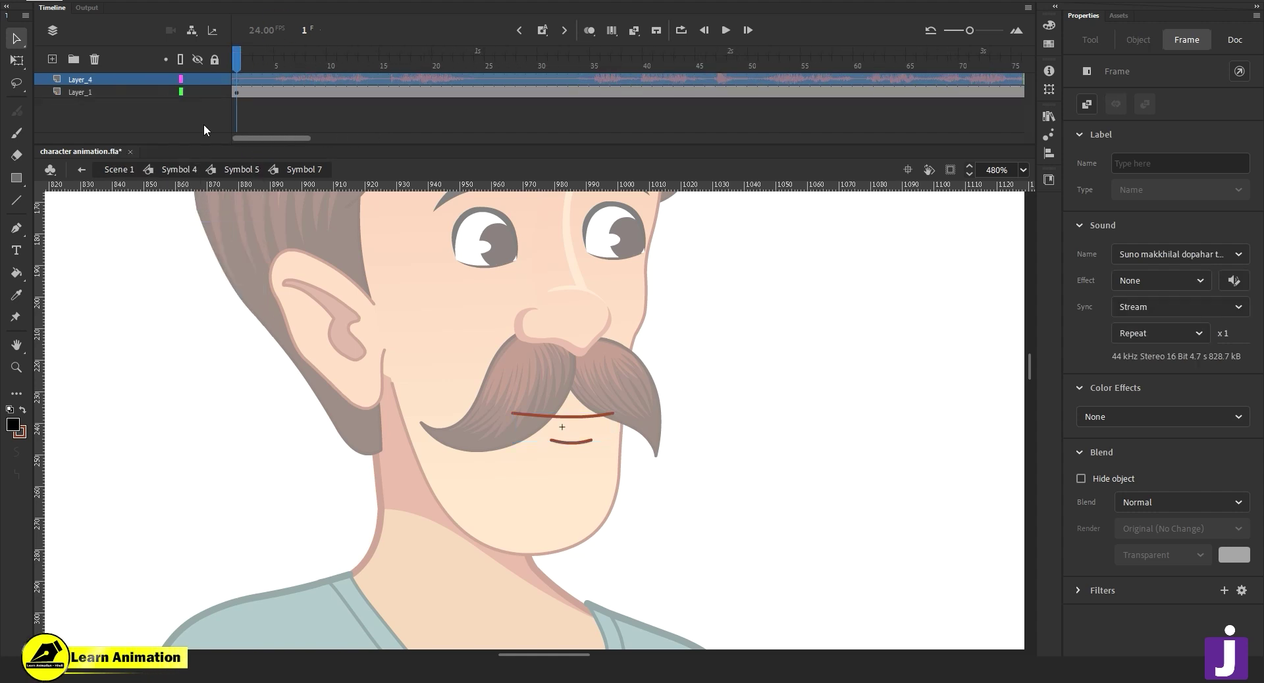
Play the audio to find where the speech starts and add a keyframe on Layer_1 at frame 5.
left_click(283, 105)
left_click(276, 92)
left_click(269, 68)
key("Return")
key("Return")
left_click(277, 93)
key("F6")
Select the mouth instance on frame 5, open the Frame Picker for it, and place it enlarged beside the face.
left_click(553, 414)
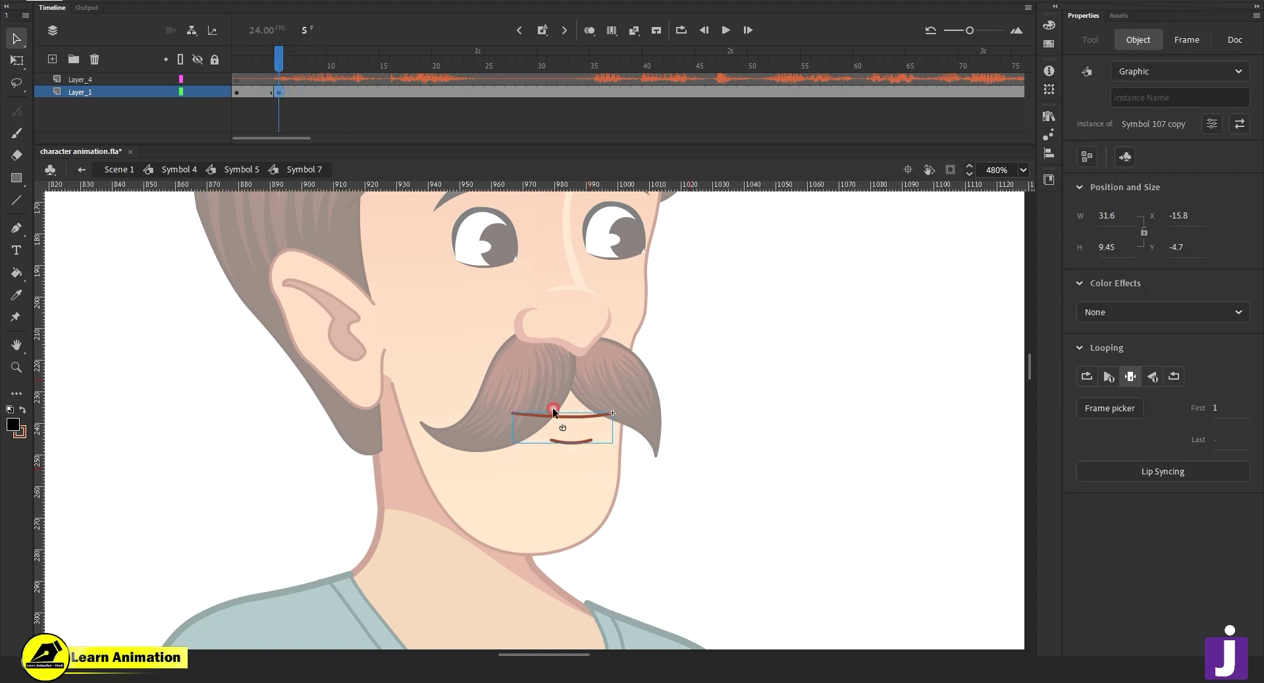
key("z")
left_click(553, 413)
key("v")
left_click(655, 361)
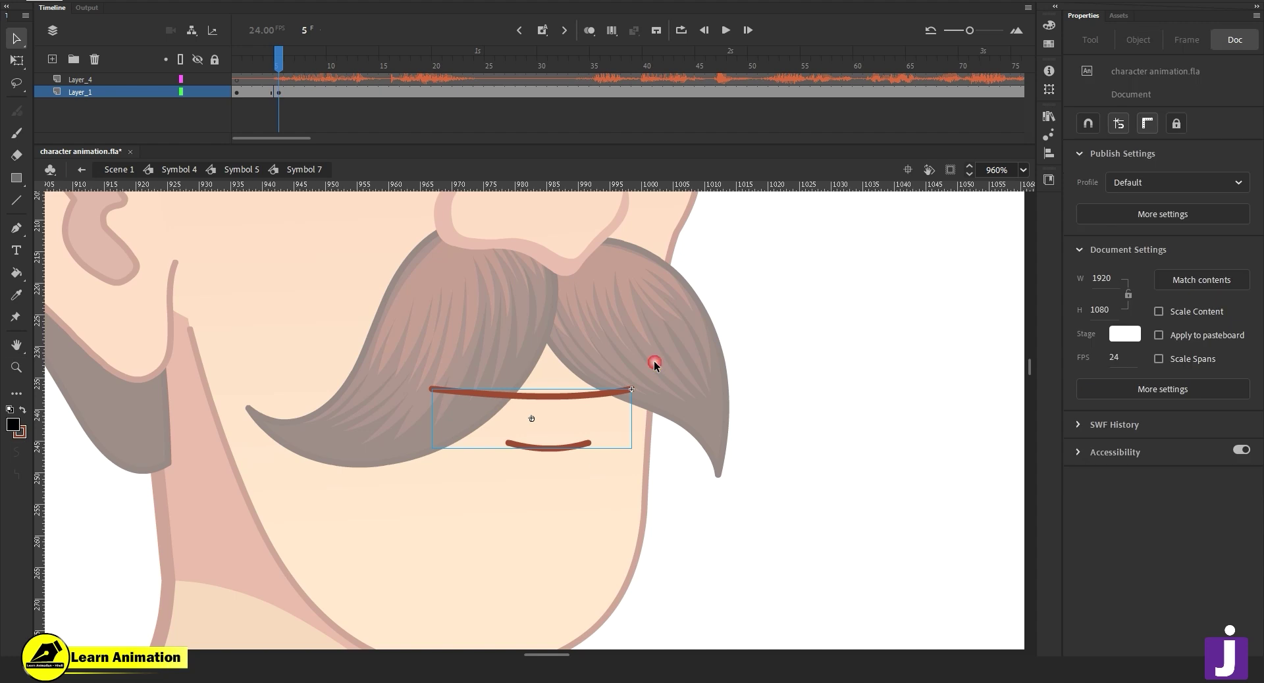
left_click(588, 446)
left_click(1110, 408)
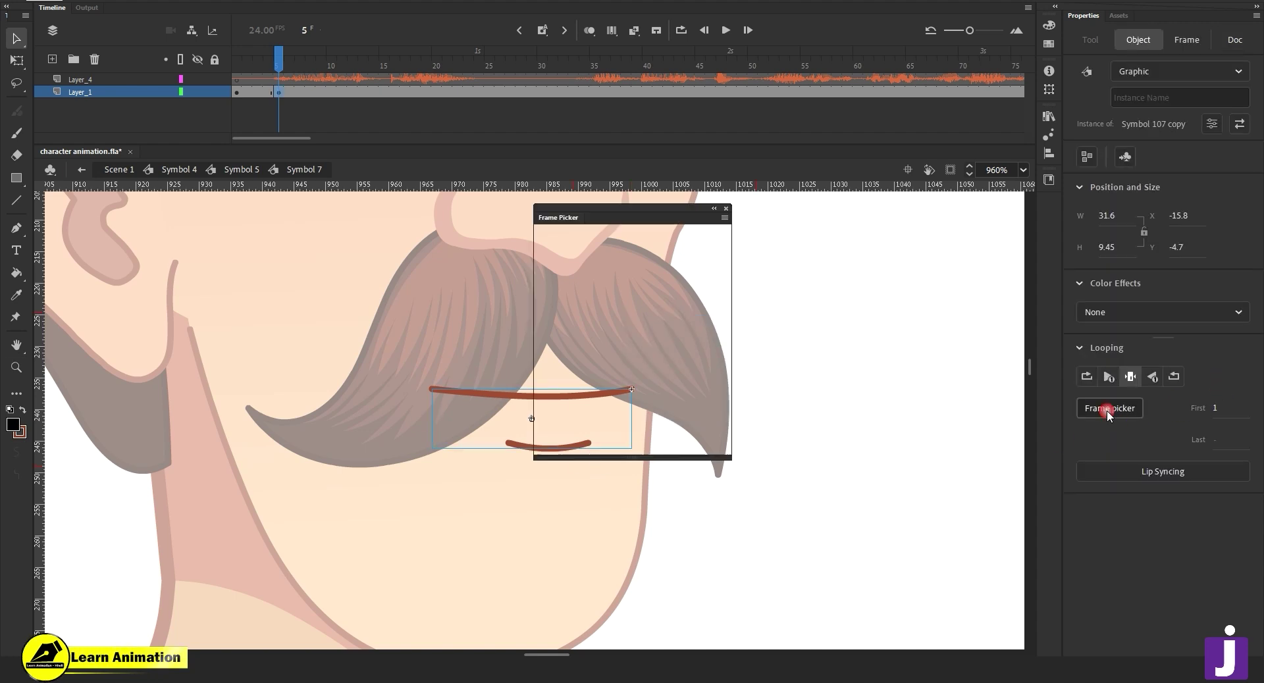
left_click_drag(655, 213, 907, 219)
left_click_drag(914, 464, 917, 607)
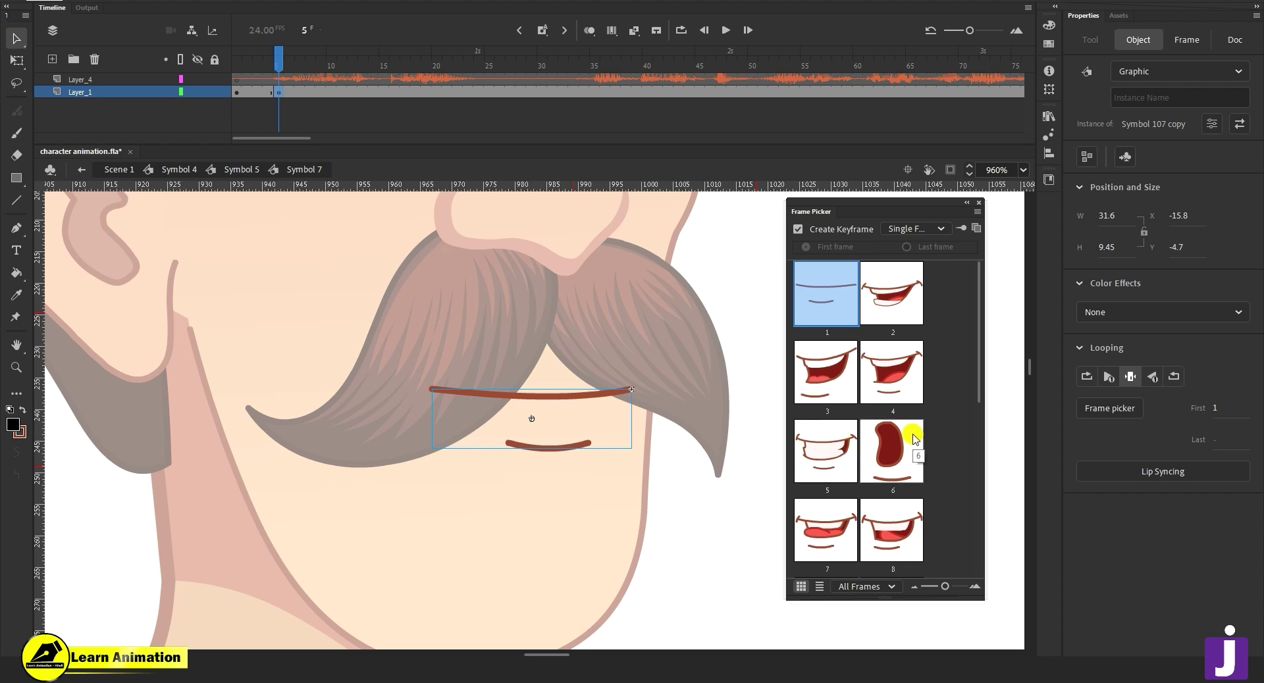
Assign the round open mouth, shape 9, at frame 5 and the closed mouth, shape 1, at frame 10.
scroll(882, 461, "down", 3)
left_click(821, 420)
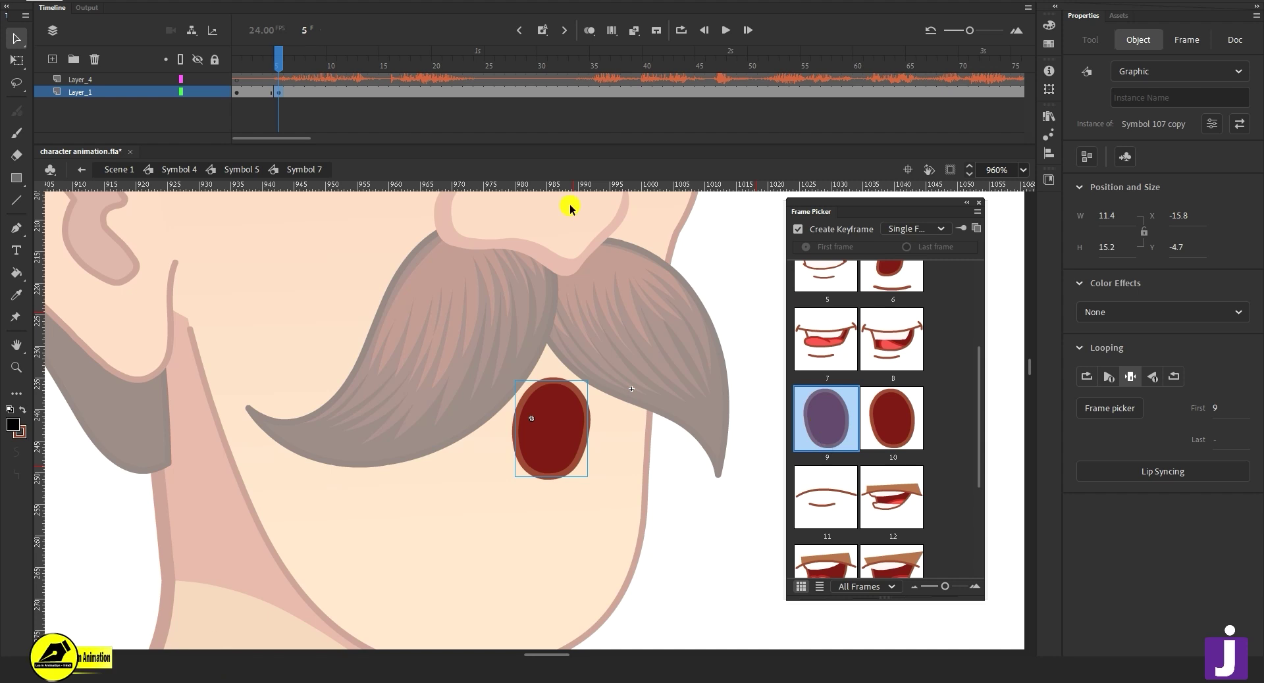
left_click(322, 90)
left_click(330, 91)
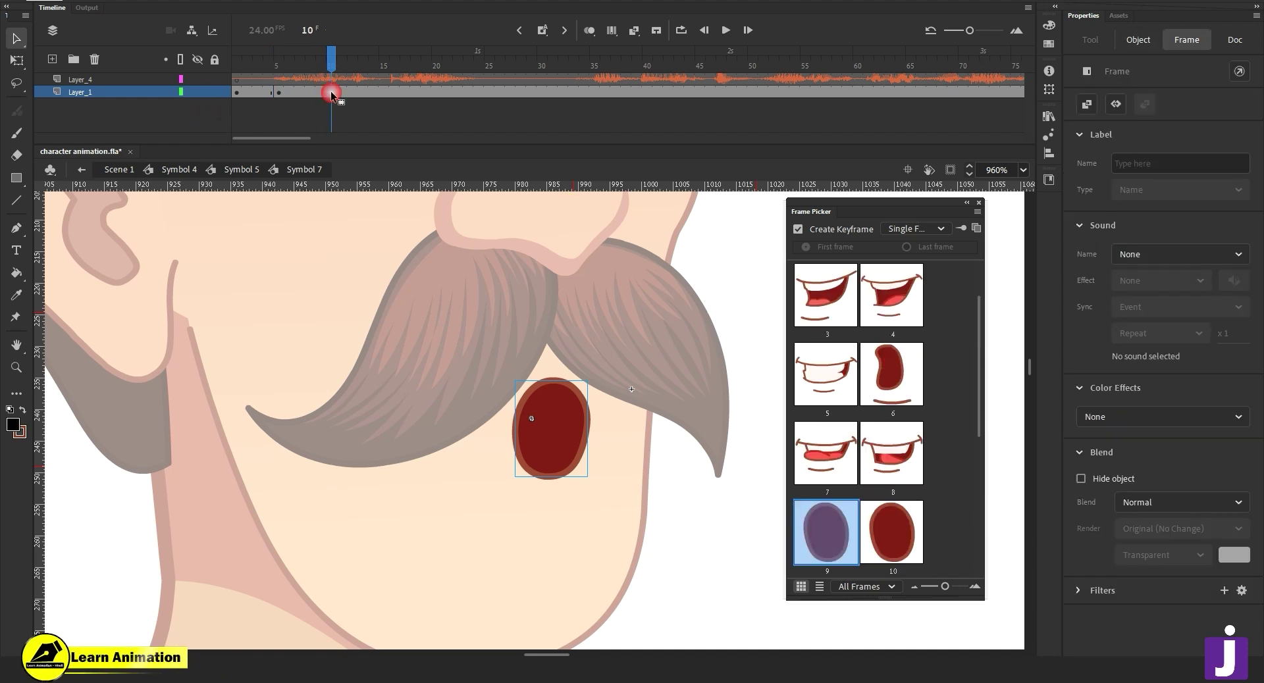
scroll(875, 408, "up", 2)
left_click(826, 287)
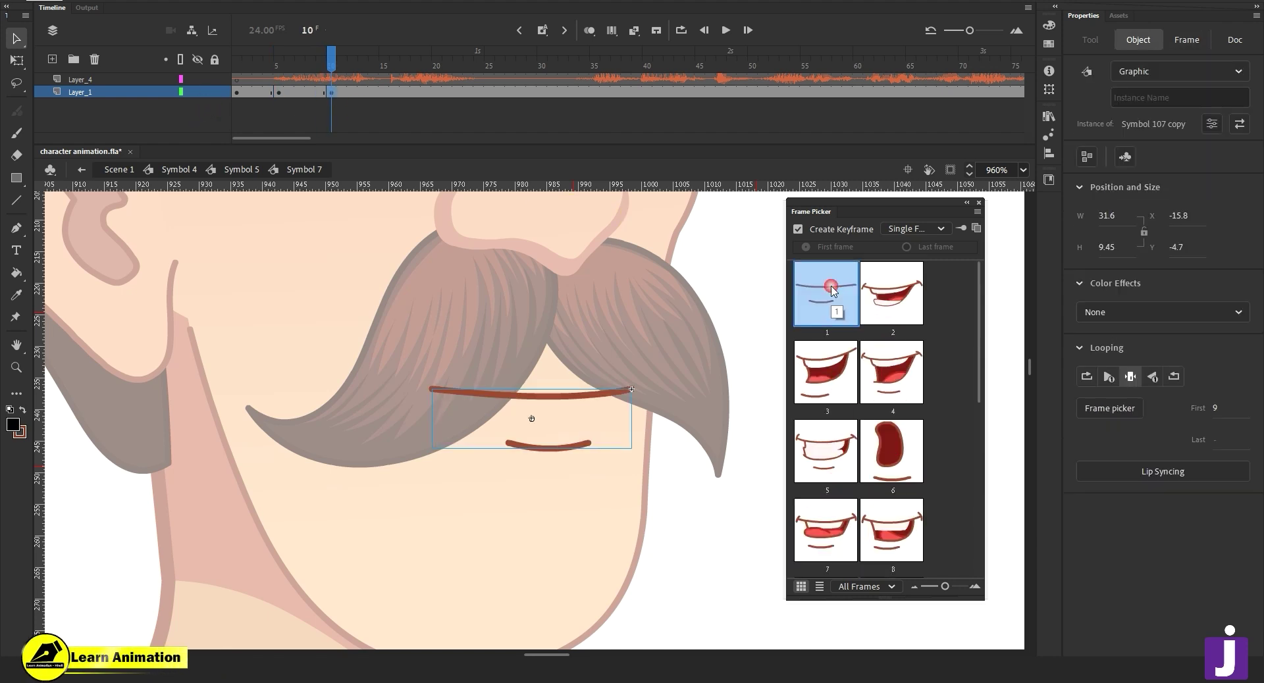
Assign the open mouth, shape 4, at frame 14 and the closed mouth, shape 1, at frame 17.
left_click(373, 91)
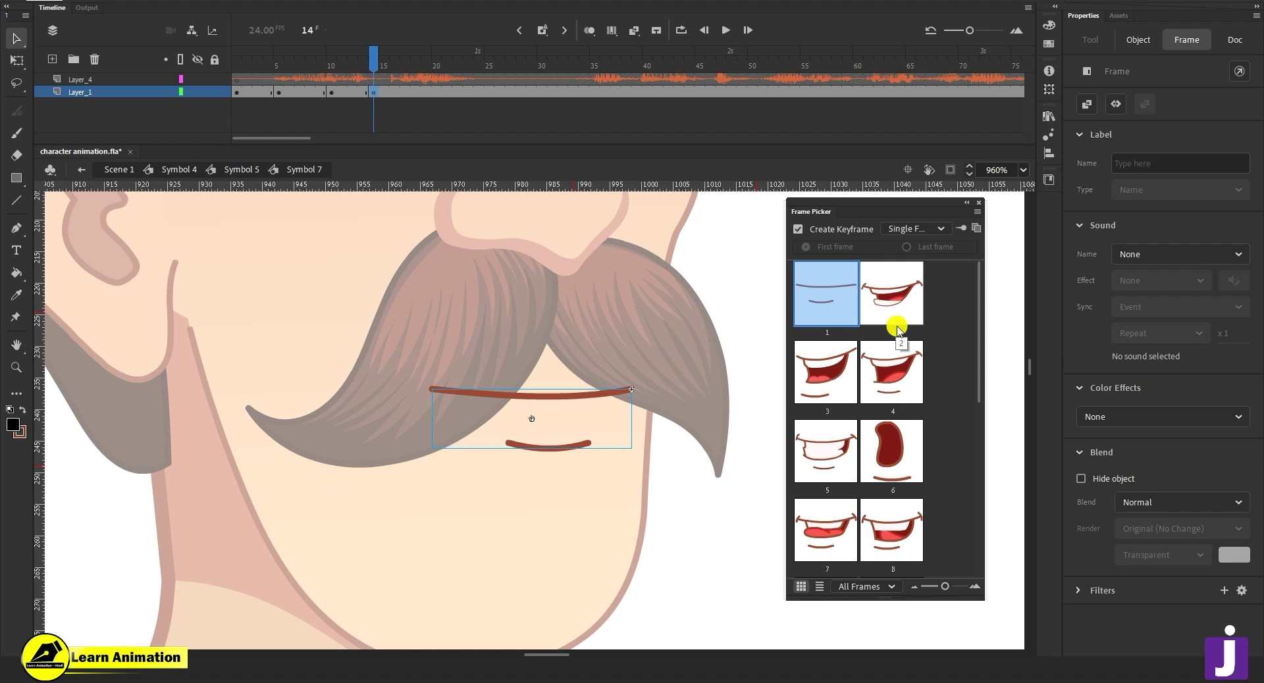
left_click(885, 371)
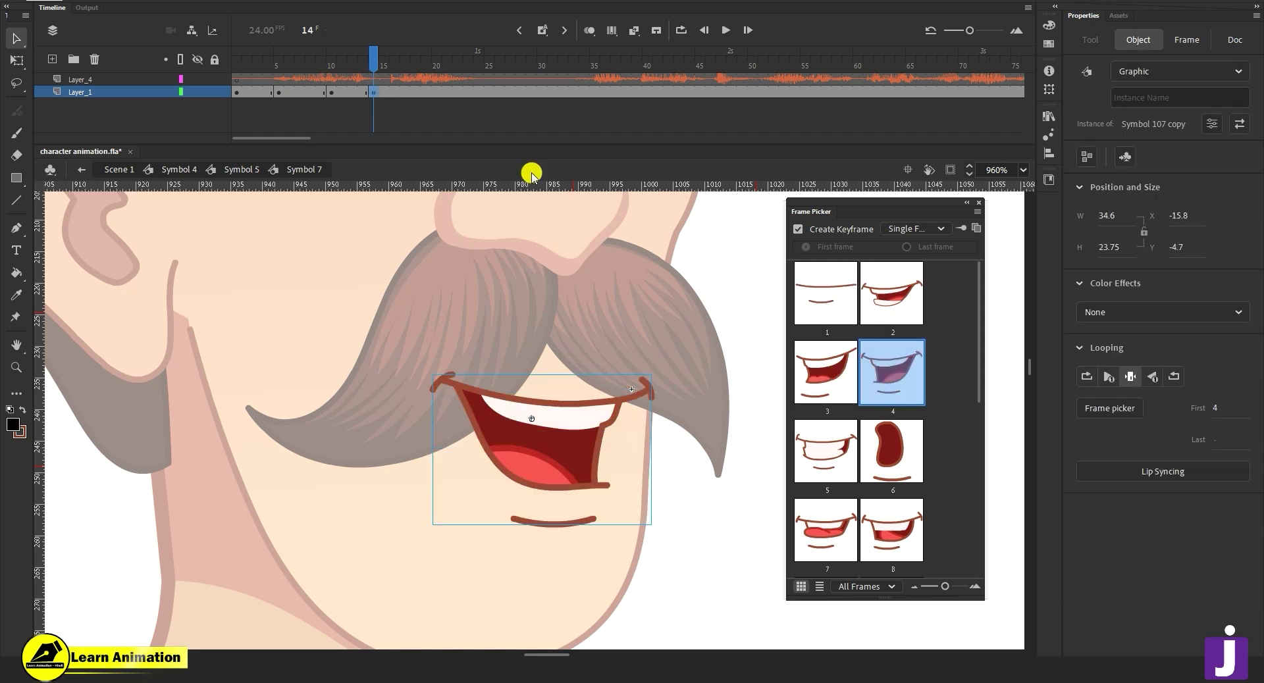
left_click(405, 92)
left_click(818, 301)
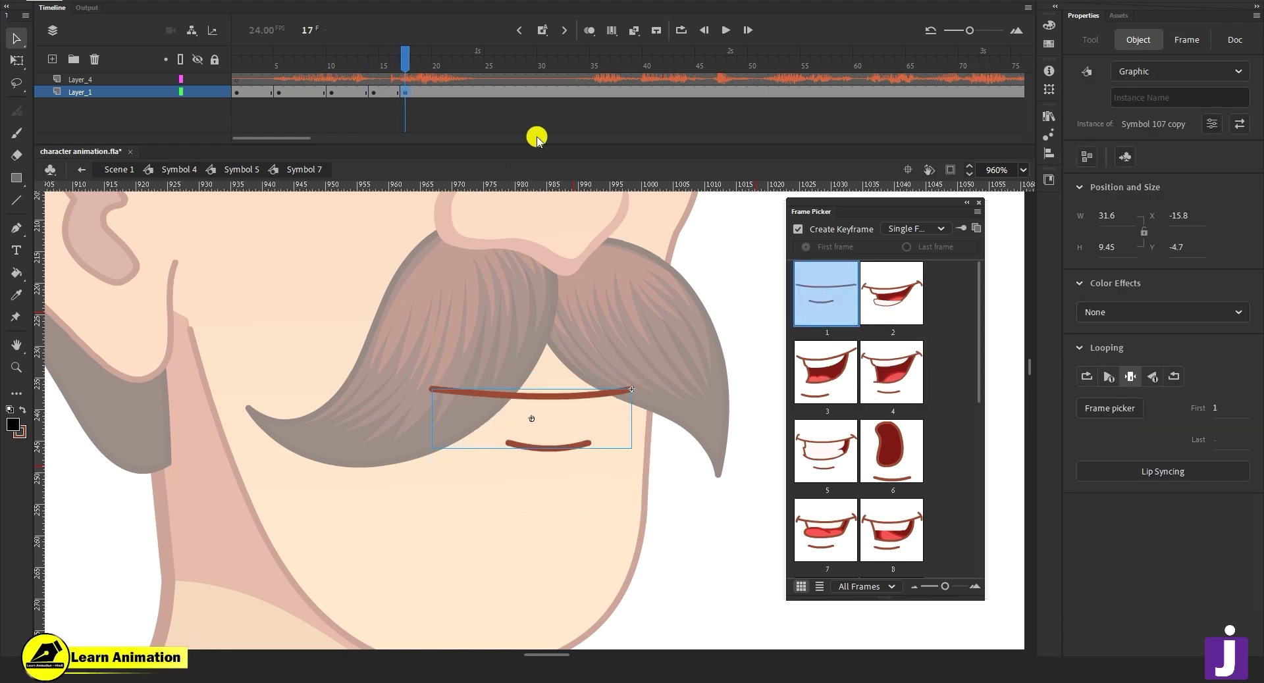
Assign the open mouth, shape 3, at frame 21 and the closed mouth, shape 1, at frame 23.
left_click(450, 92)
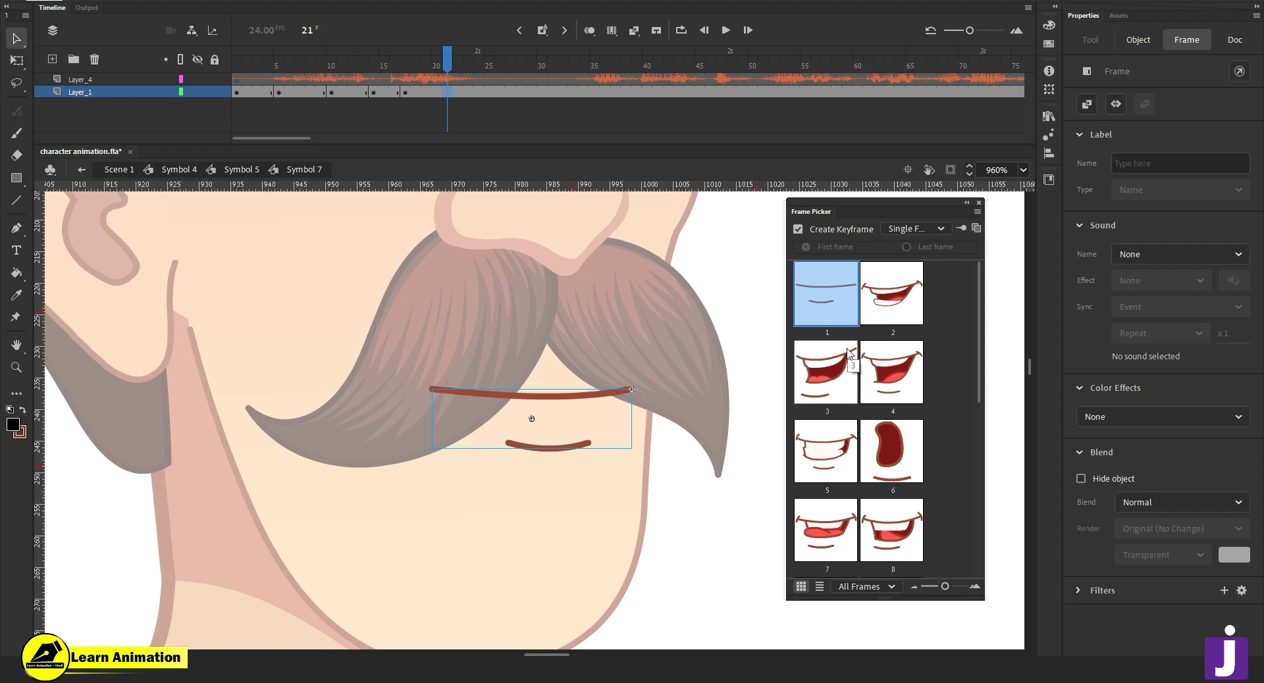
left_click(848, 353)
left_click(471, 92)
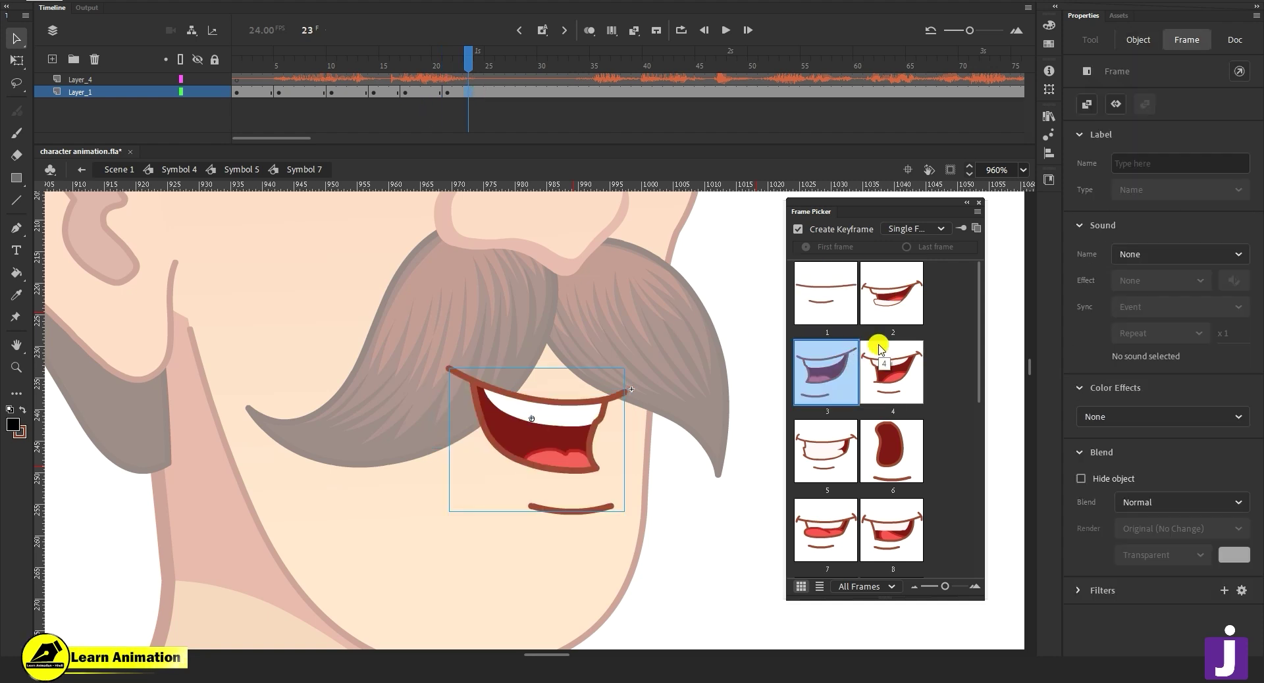
left_click(838, 286)
Play the lip sync from frame 1, and add a keyframe at frame 34 with the round open mouth, shape 9.
left_click(237, 94)
left_click(236, 93)
key("Return")
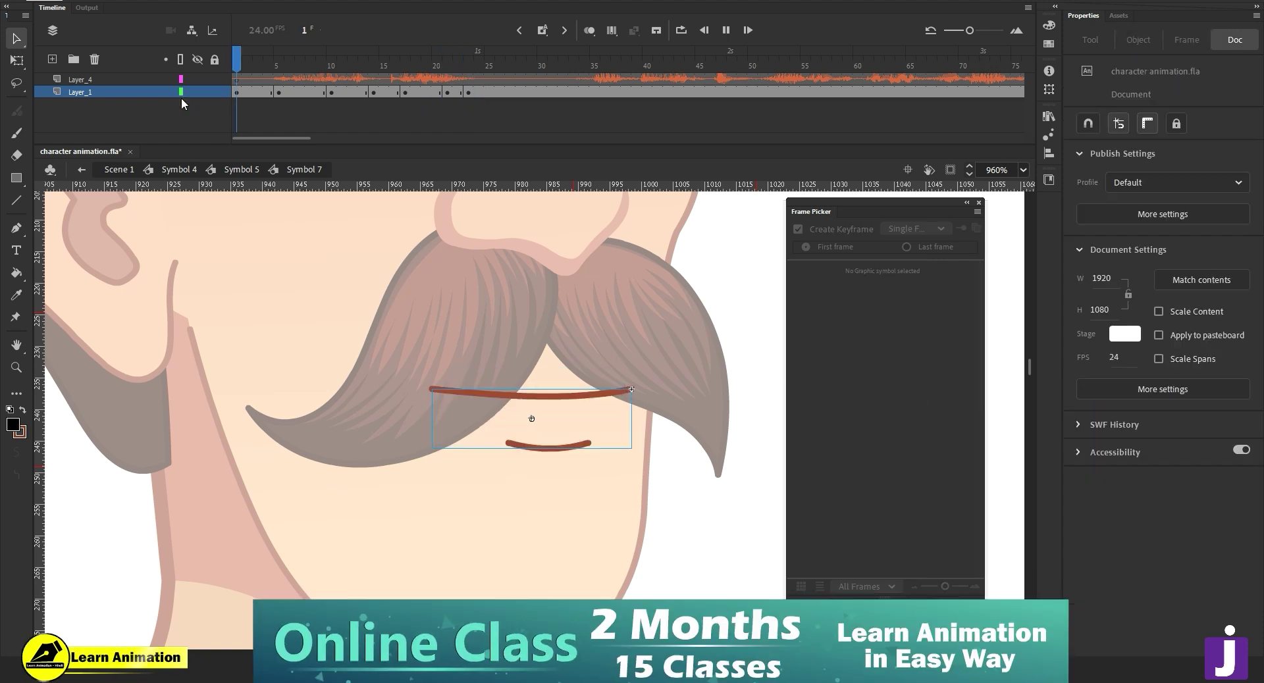
key("Return")
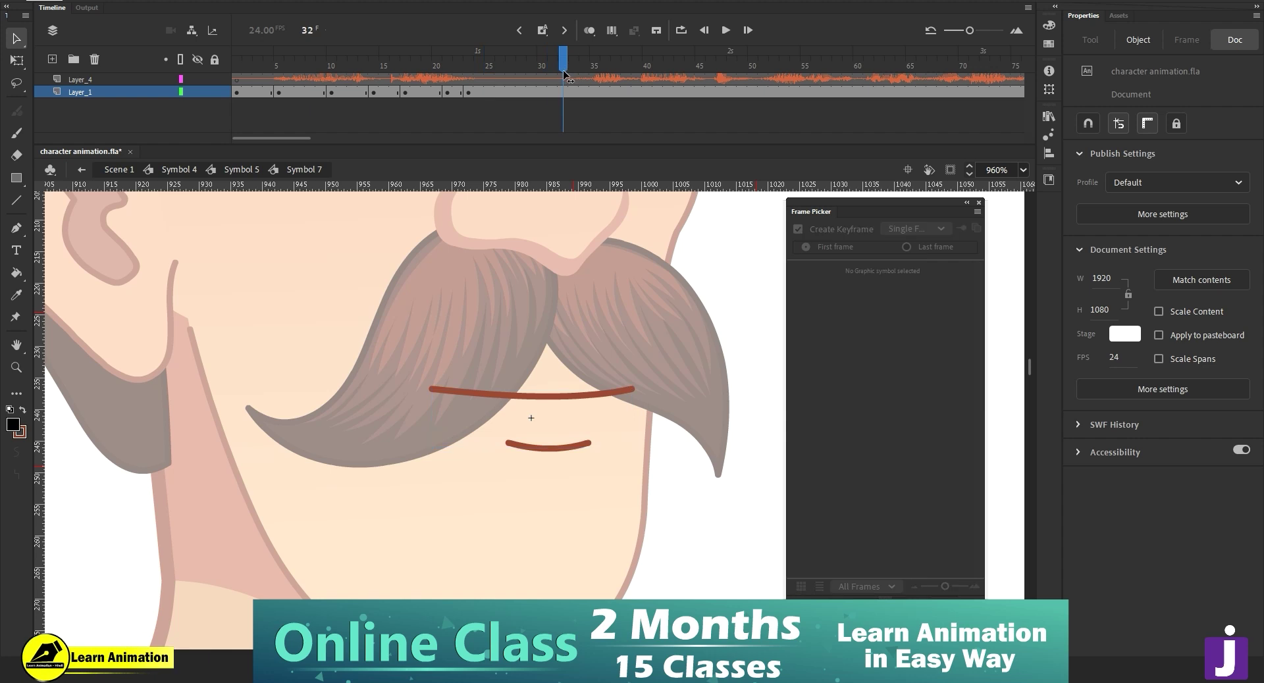
left_click(589, 92)
key("F6")
scroll(873, 428, "down", 3)
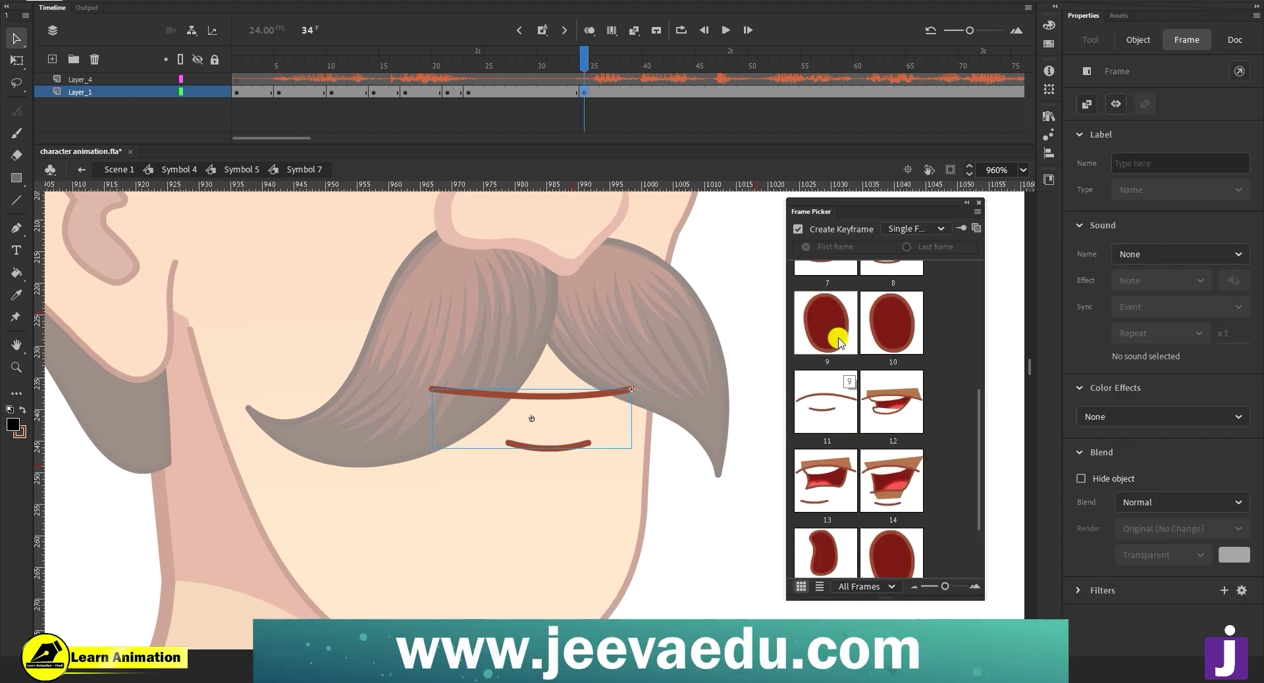
left_click(840, 340)
scroll(657, 330, "up", 3)
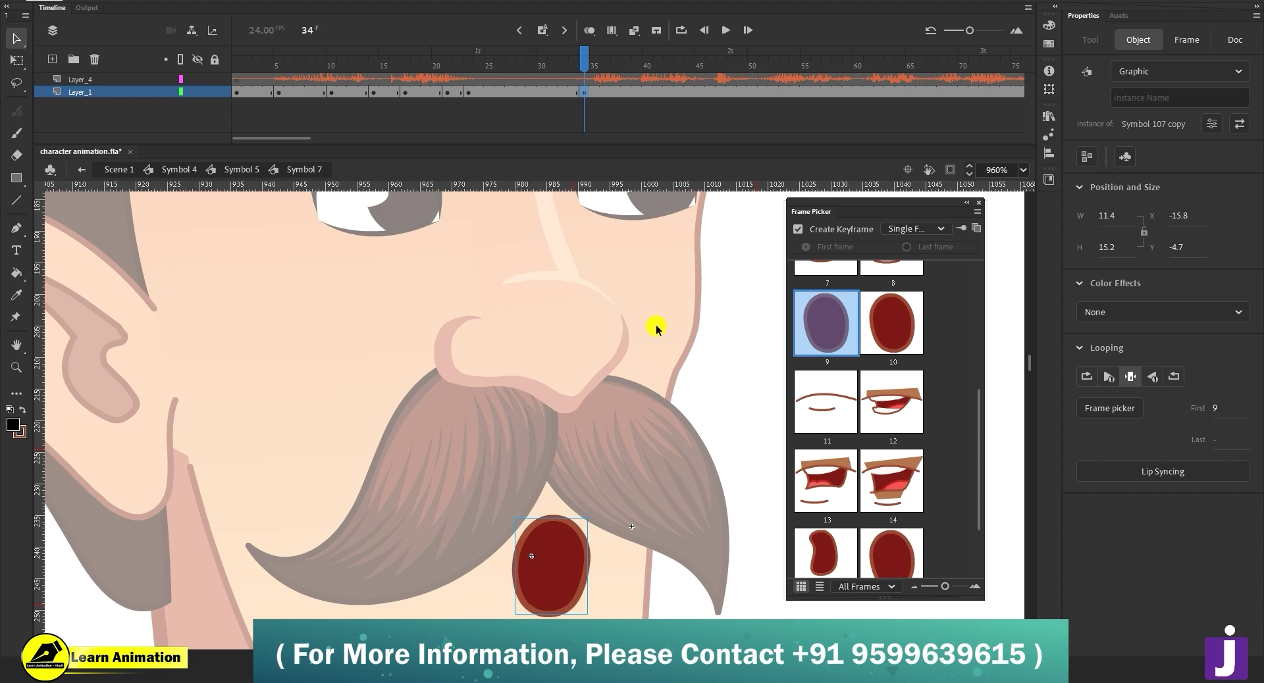
scroll(656, 330, "down", 3)
Scrub through the audio, assigning the closed mouth, shape 1, at frame 38 and the open mouth, shape 3, at frame 43.
left_click_drag(584, 63, 626, 83)
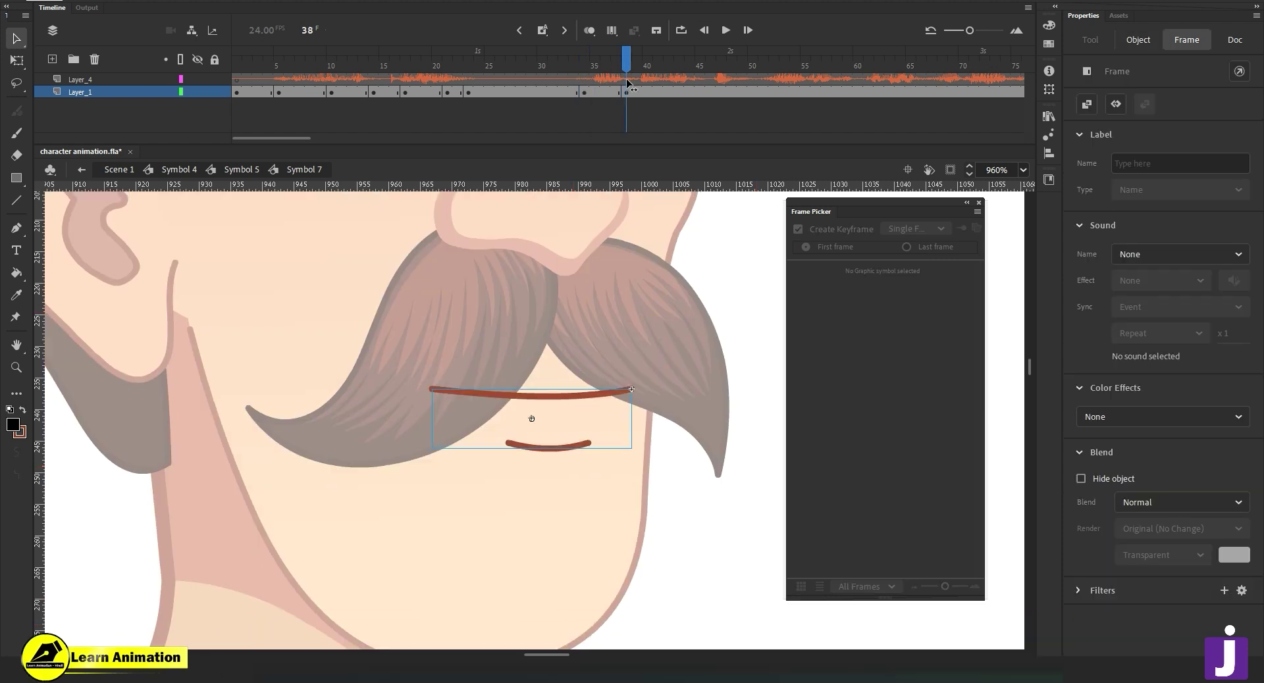
left_click(626, 82)
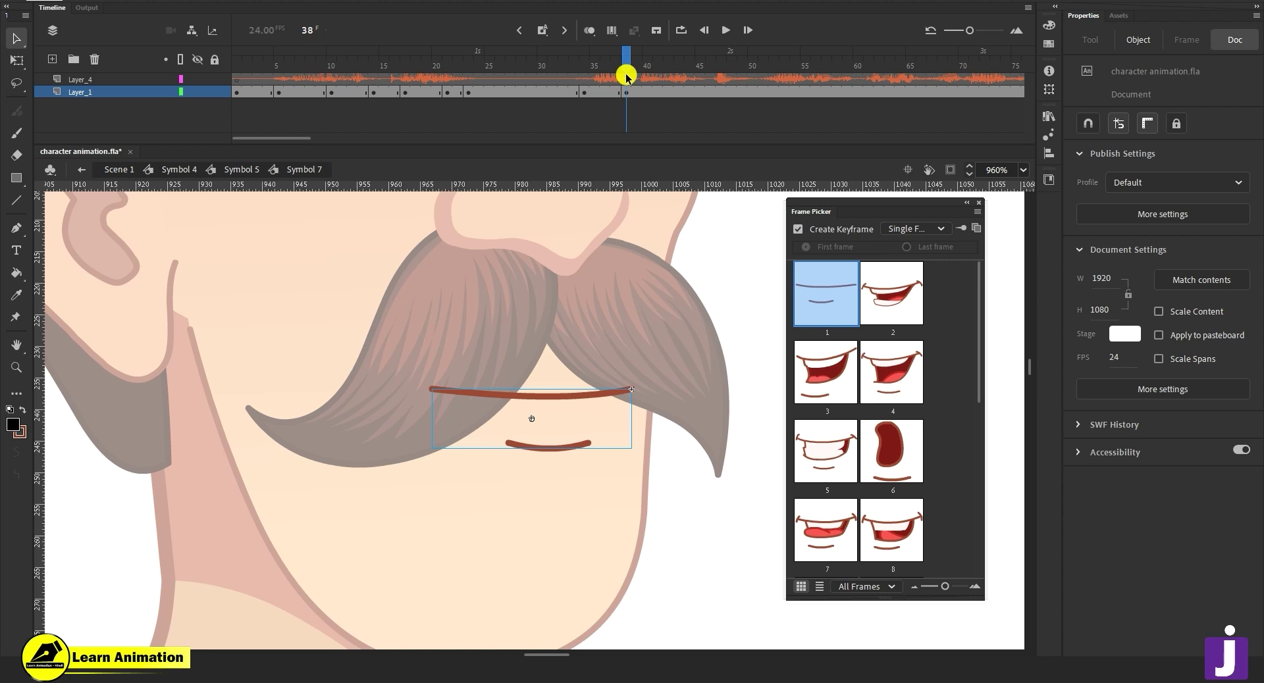
left_click_drag(609, 63, 511, 123)
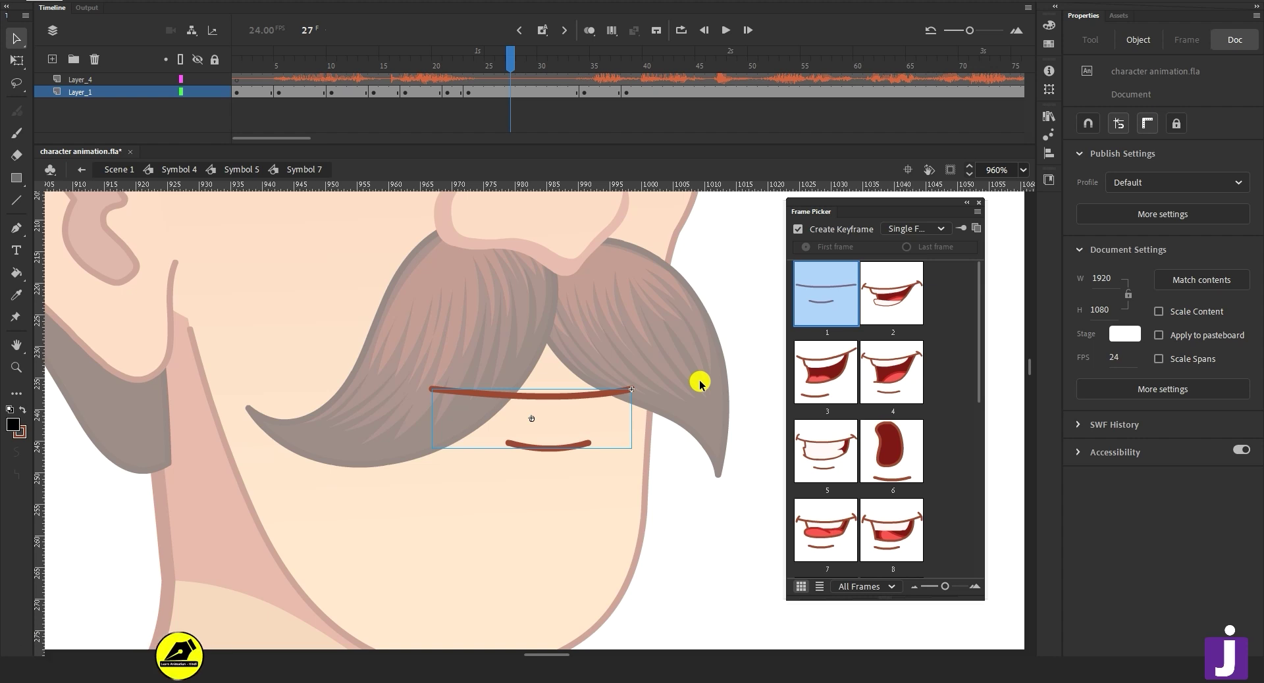
left_click_drag(546, 54, 644, 107)
left_click(665, 90)
left_click(677, 90)
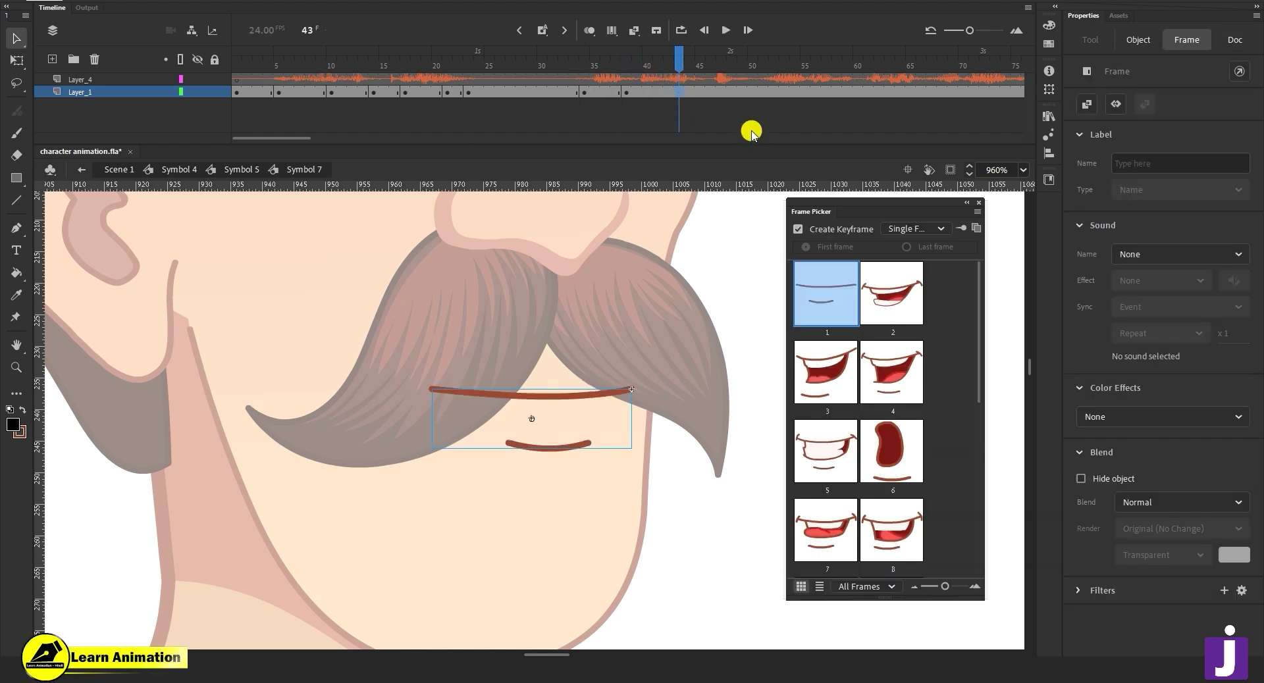
left_click(835, 377)
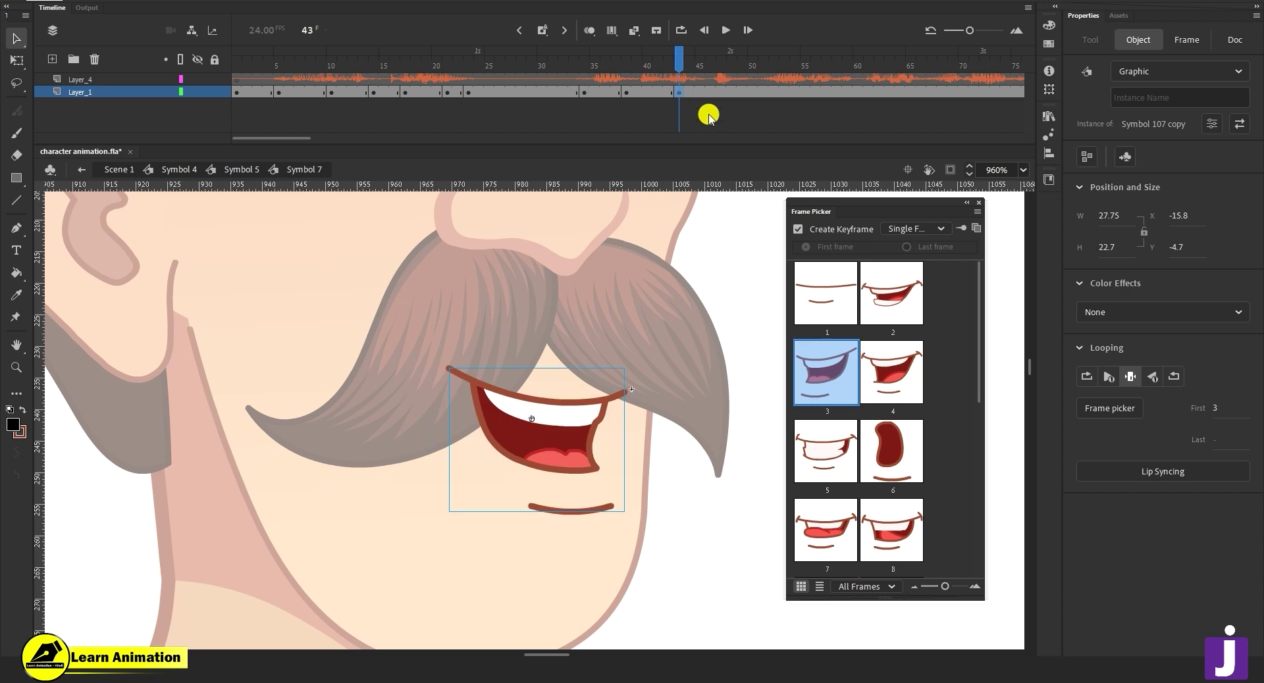
Assign the closed mouth, shape 1, at frame 48 and the toothy open mouth, shape 5, at frame 53.
left_click(731, 91)
left_click(836, 310)
left_click(779, 93)
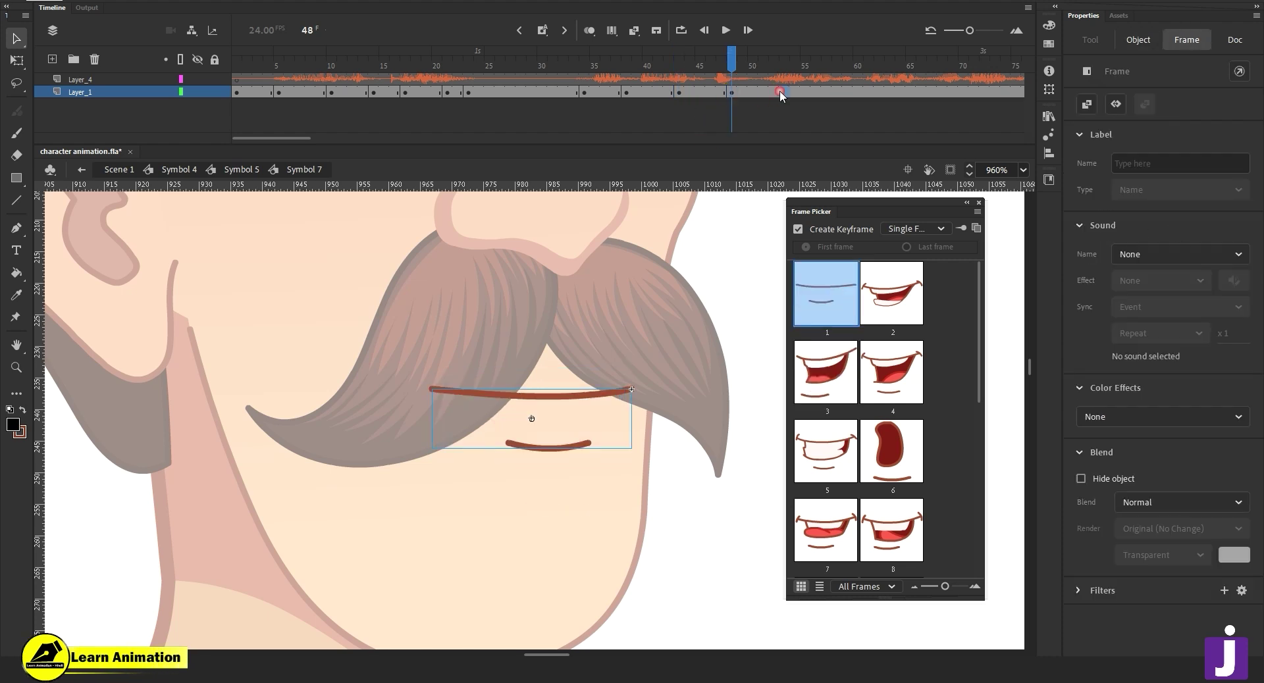
left_click(828, 461)
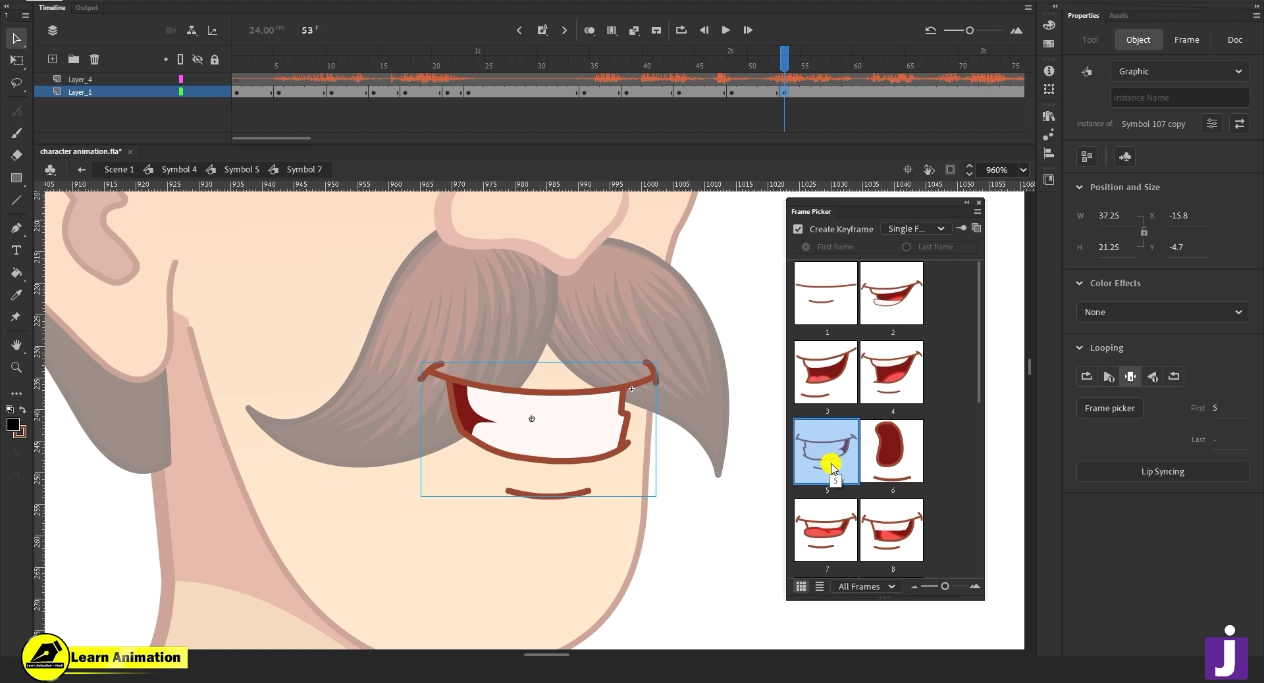
Assign the open mouth, shape 4, at frame 57 and the closed mouth, shape 1, at frame 62.
left_click(824, 92)
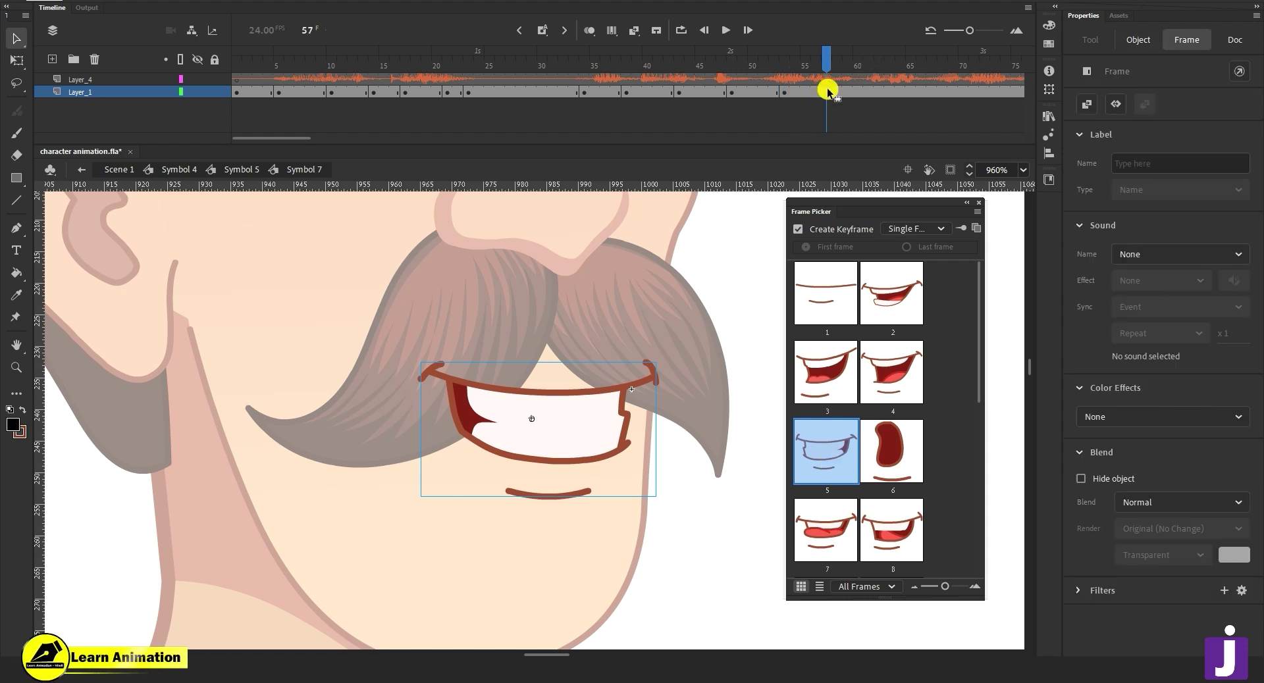
left_click(894, 375)
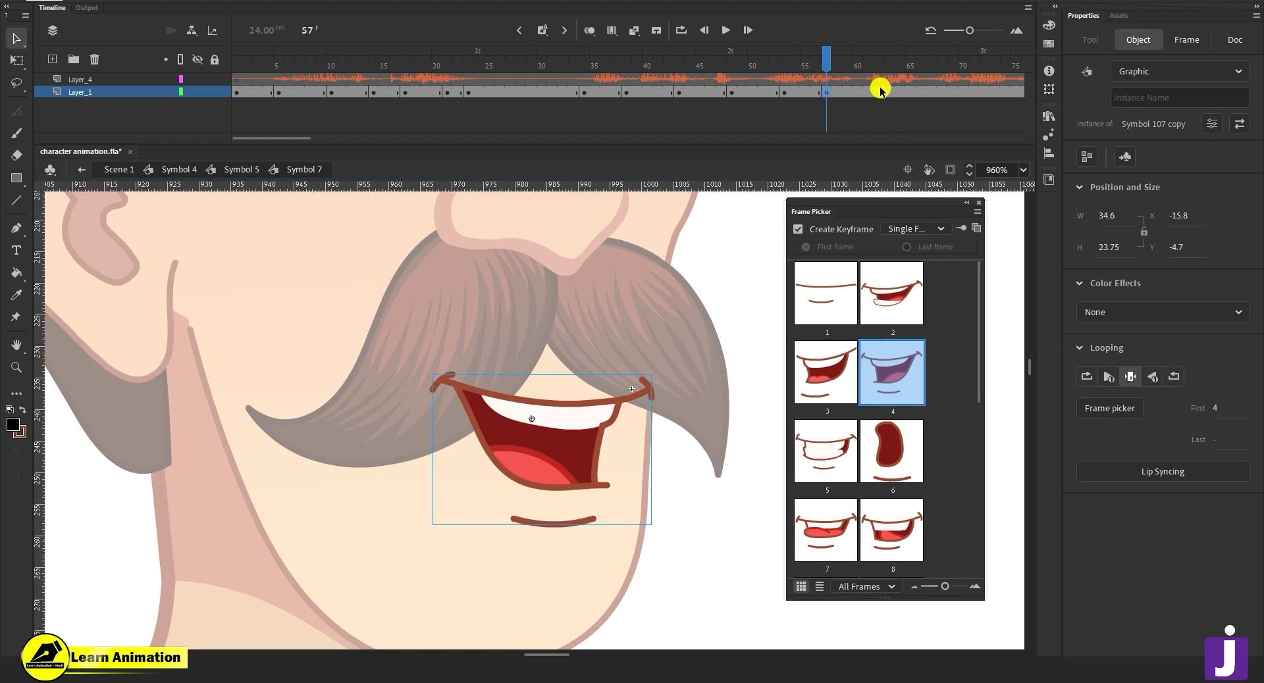
left_click(880, 88)
left_click(820, 284)
Scrub and play the following audio, and assign the open mouth, shape 2, at frame 68.
left_click_drag(906, 70, 1020, 69)
left_click(376, 92)
left_click(453, 88)
left_click_drag(342, 71, 301, 72)
key("Return")
left_click(468, 92)
left_click(832, 300)
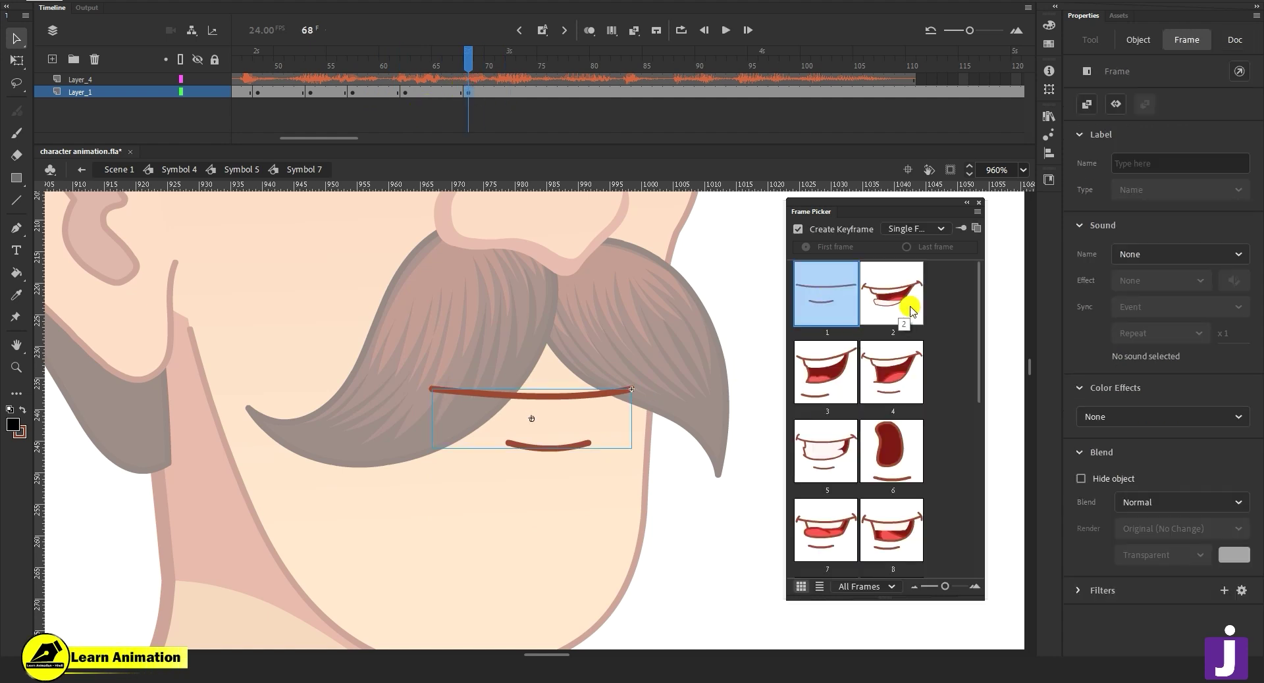
left_click(892, 298)
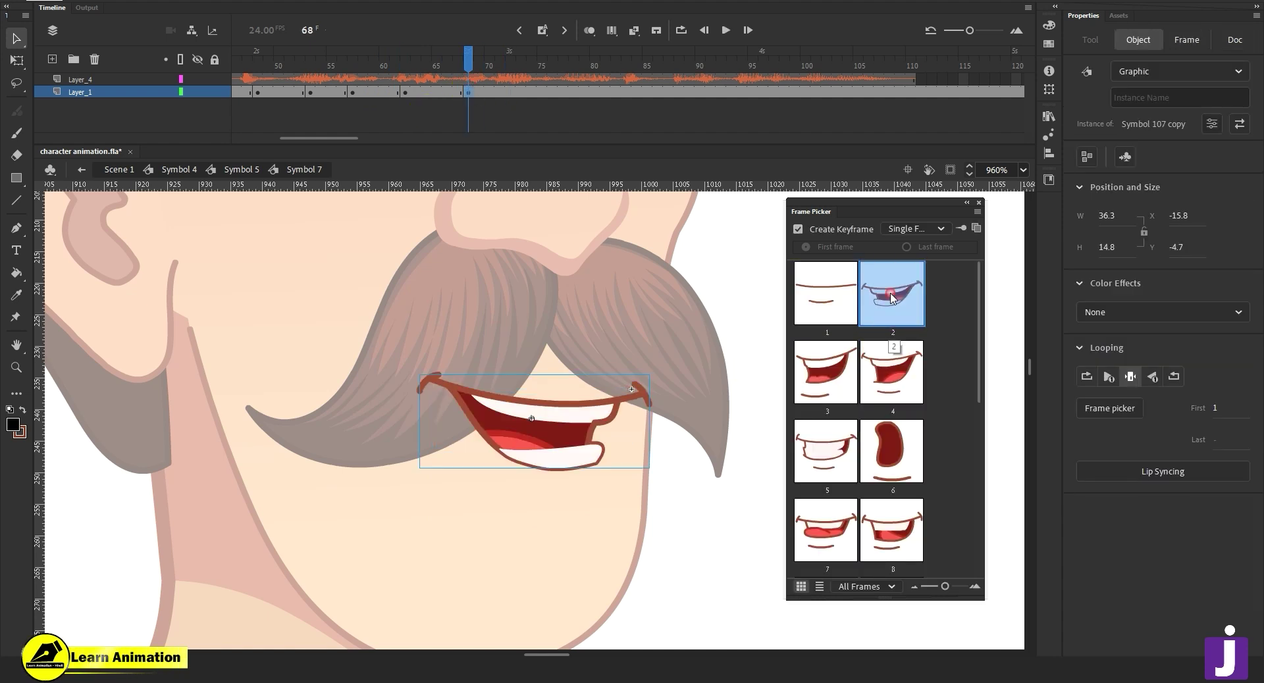
Assign the closed mouth, shape 1, at frame 73 and the open mouth, shape 4, at frame 77.
left_click(521, 92)
left_click(826, 293)
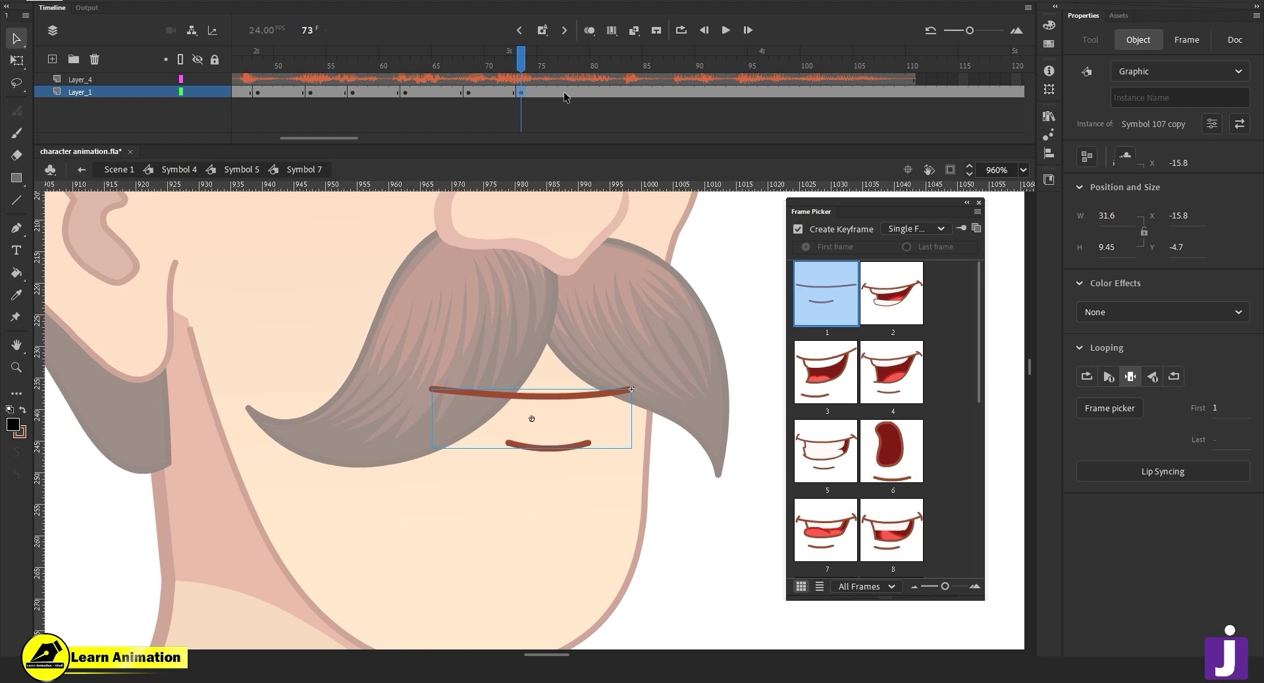
left_click(564, 93)
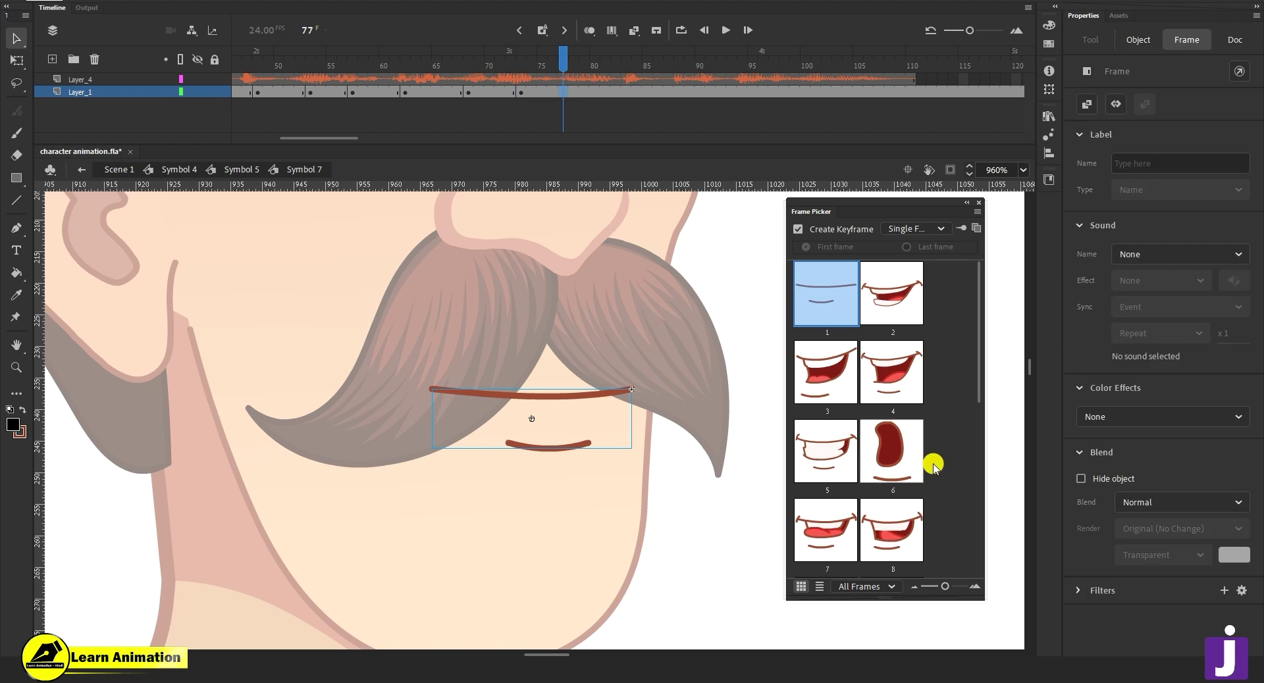
left_click(892, 394)
Assign the closed mouth, shape 1, at frame 82 and the open mouth, shape 8, at frame 86.
left_click(615, 93)
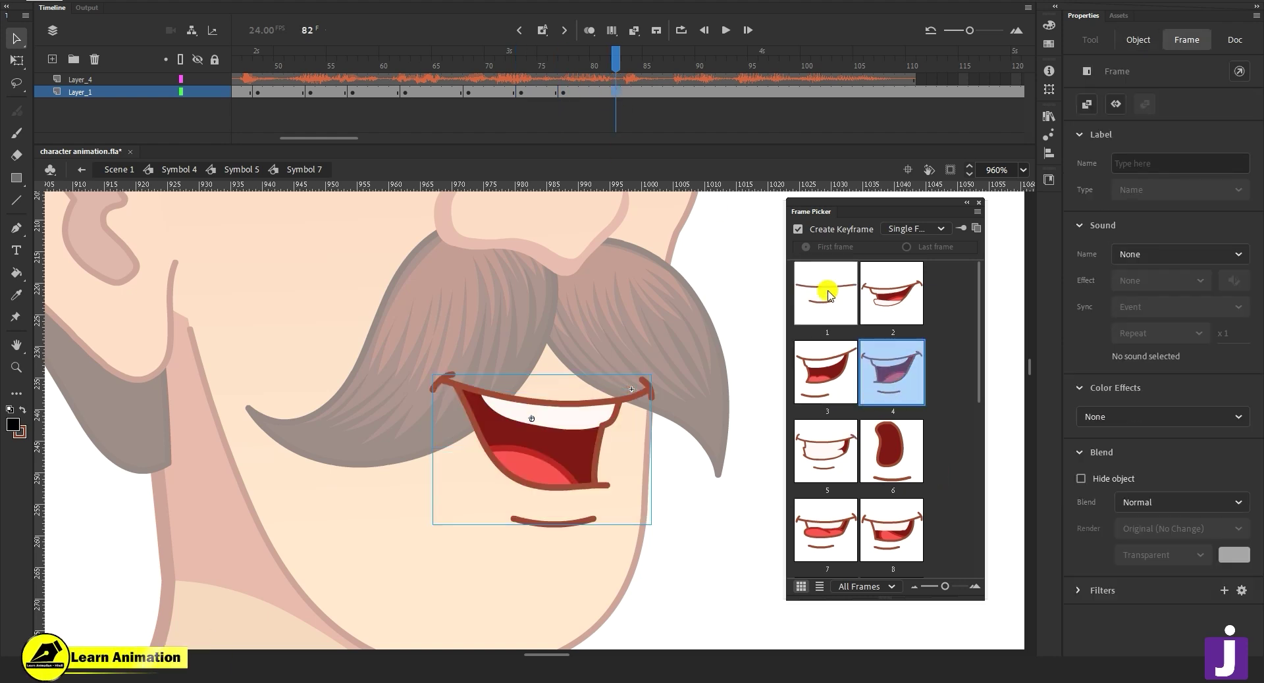
left_click(828, 294)
left_click(657, 92)
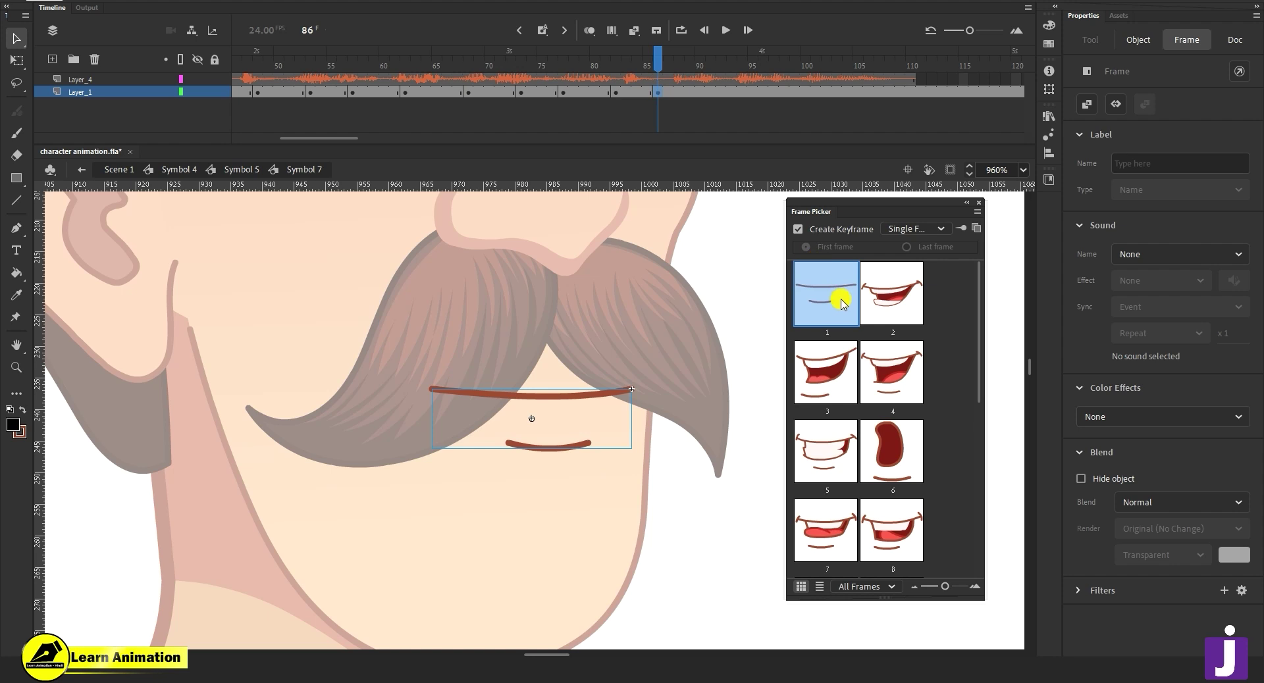
left_click(888, 534)
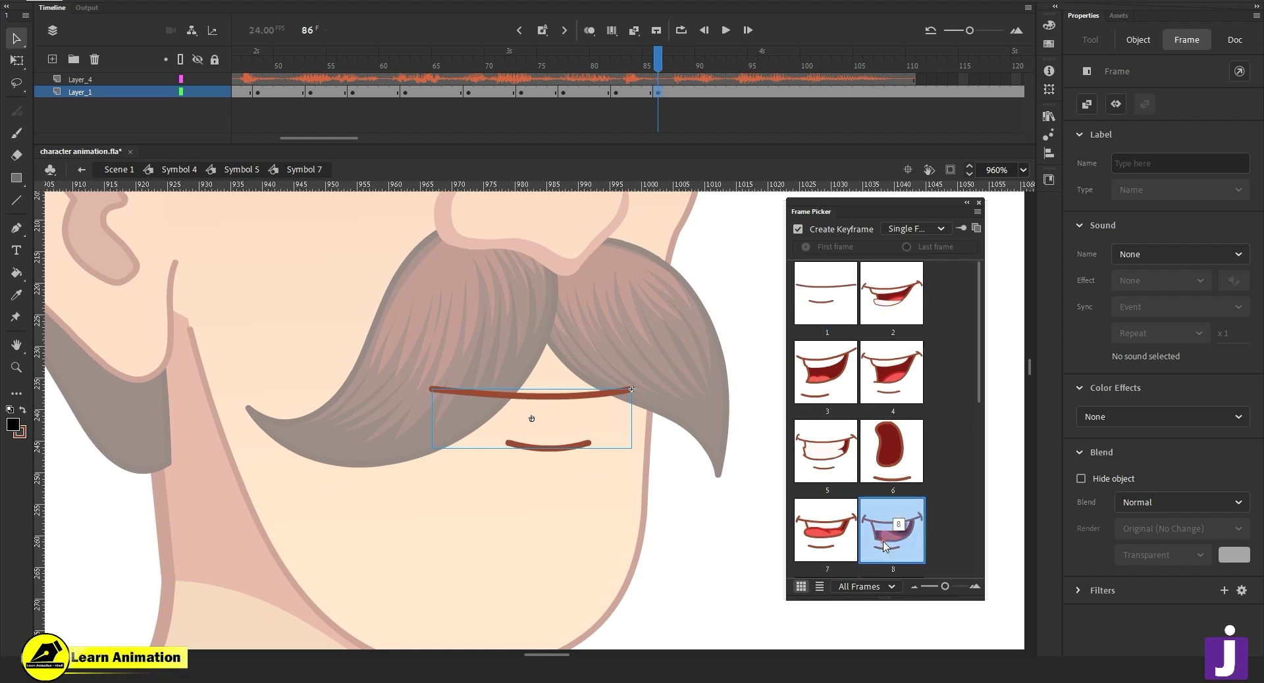
Assign the closed mouth, shape 1, at frame 90 and the open mouth, shape 3, at frame 94.
left_click(698, 90)
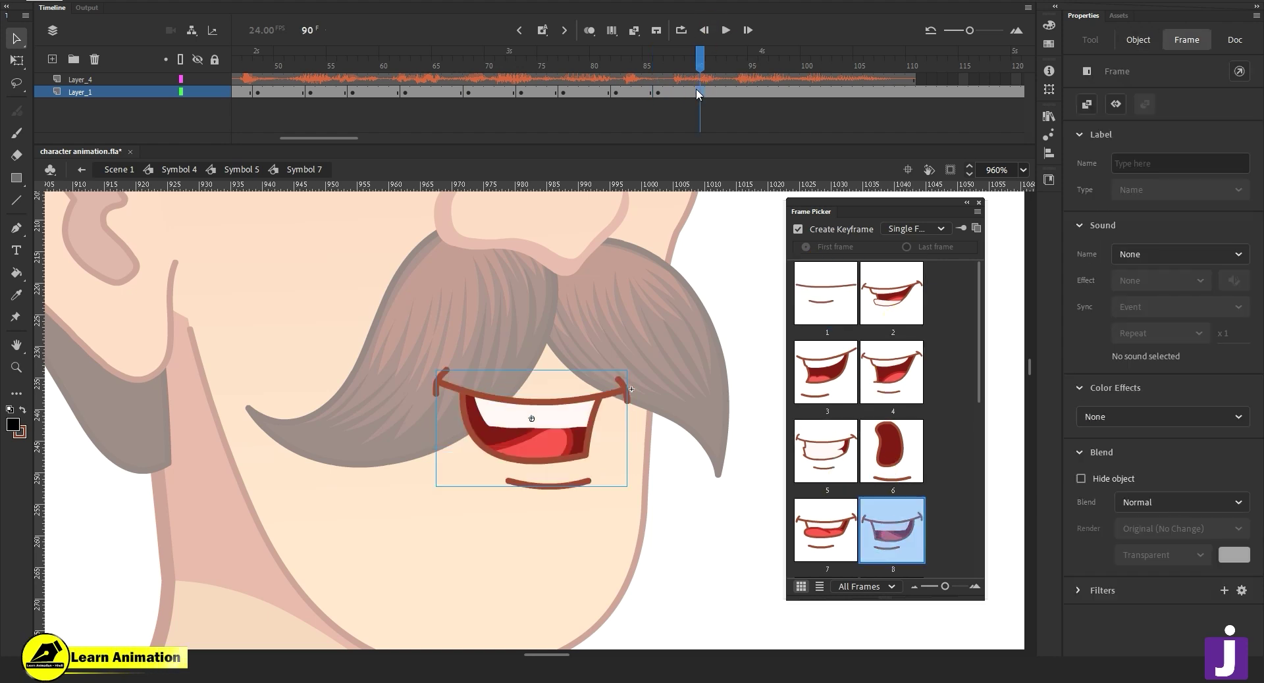
left_click(827, 293)
left_click(747, 80)
left_click(743, 92)
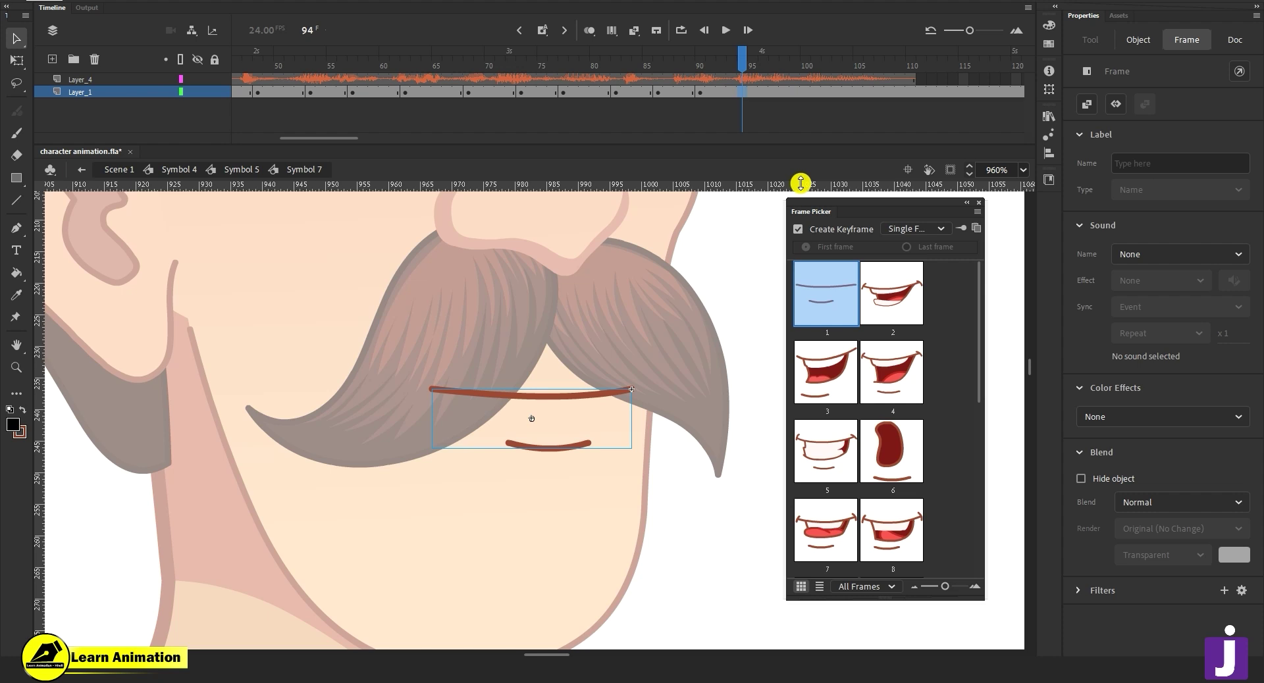
left_click(891, 372)
left_click(823, 369)
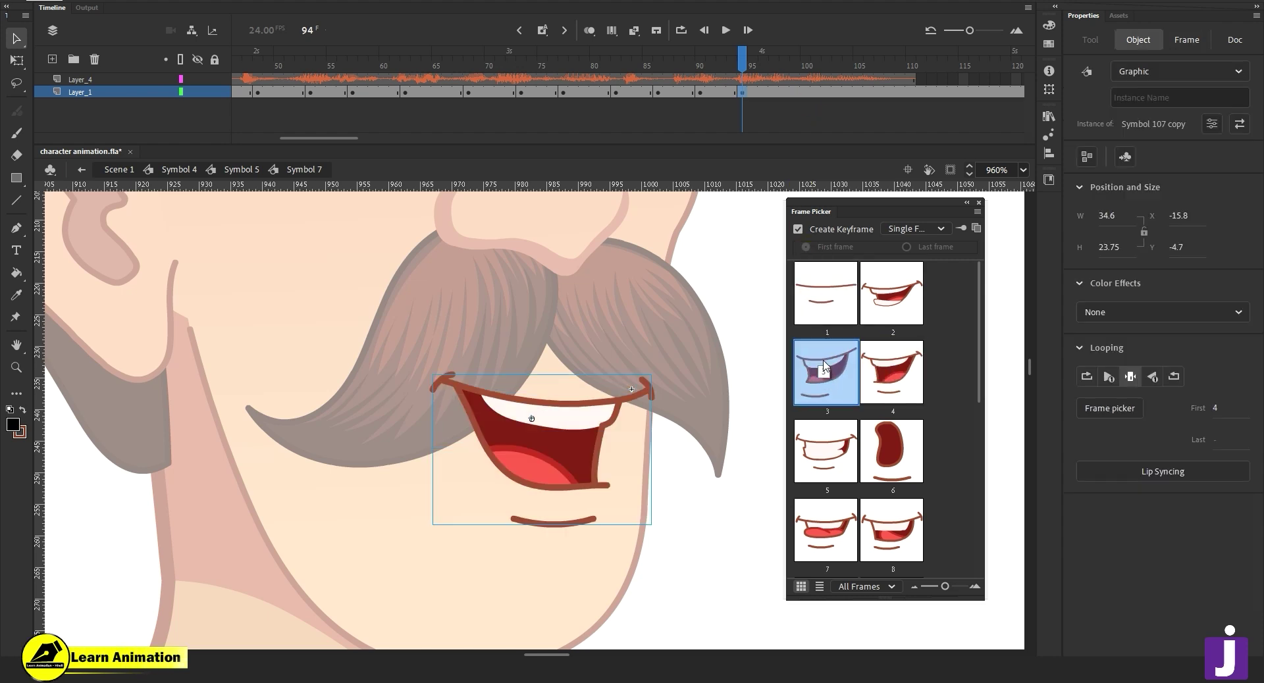
Assign the closed mouth, shape 1, at frame 98 and the open mouth, shape 2, at frame 102.
left_click(782, 92)
left_click(825, 293)
left_click(816, 93)
left_click(831, 93)
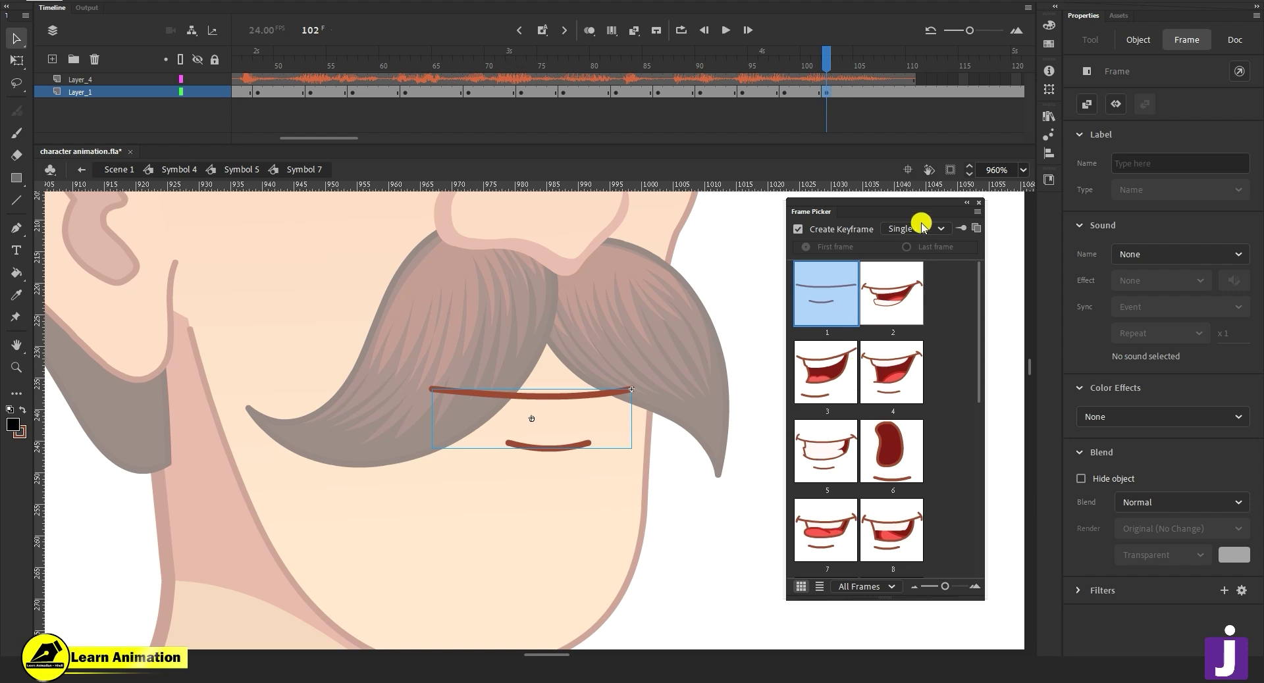
left_click(897, 299)
Assign the closed mouth, shape 1, at frame 105, and extend the hold of the open mouth before it by one frame.
left_click(858, 93)
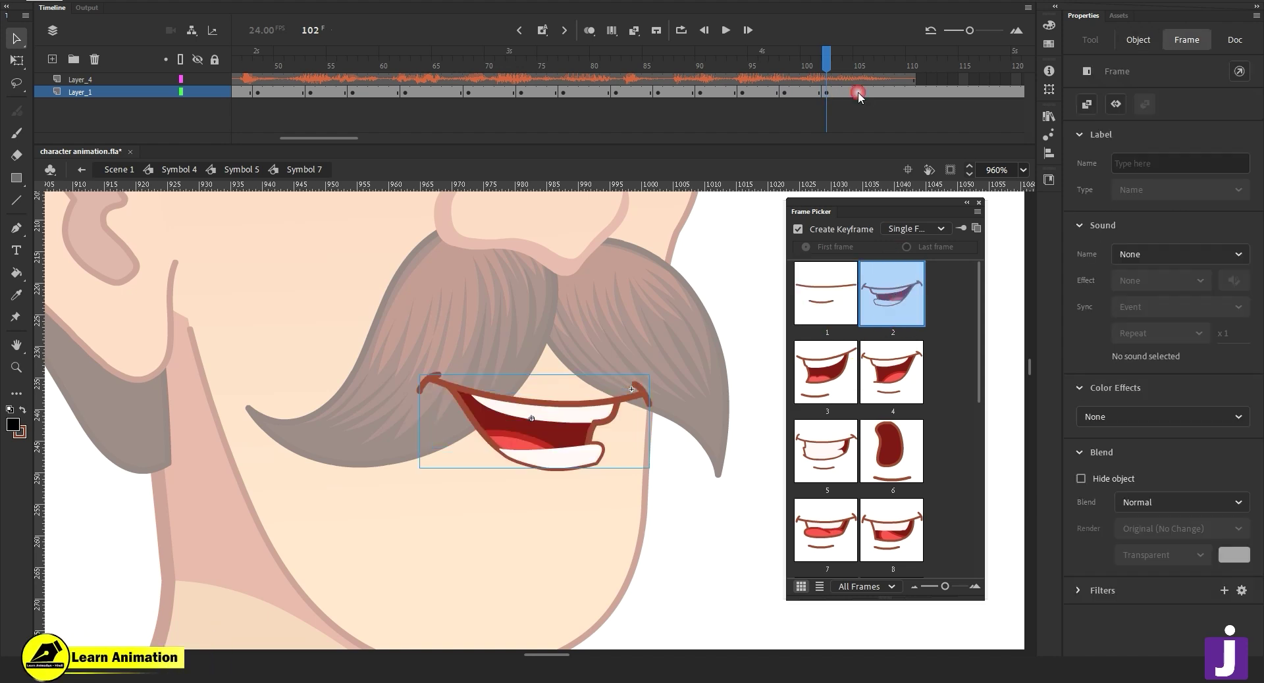
left_click(833, 292)
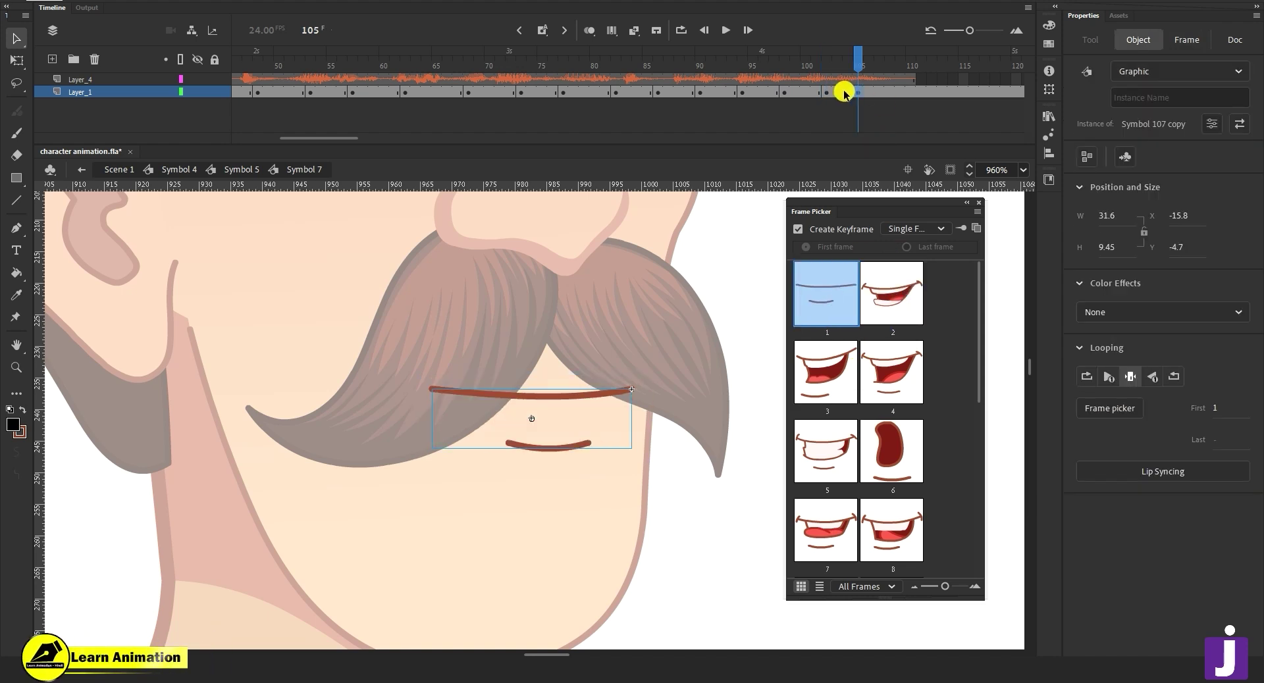
left_click(847, 92)
Deselect the mouth and play the lip sync from frame 1 to review the mouth shapes against the audio.
left_click_drag(858, 70, 3, 98)
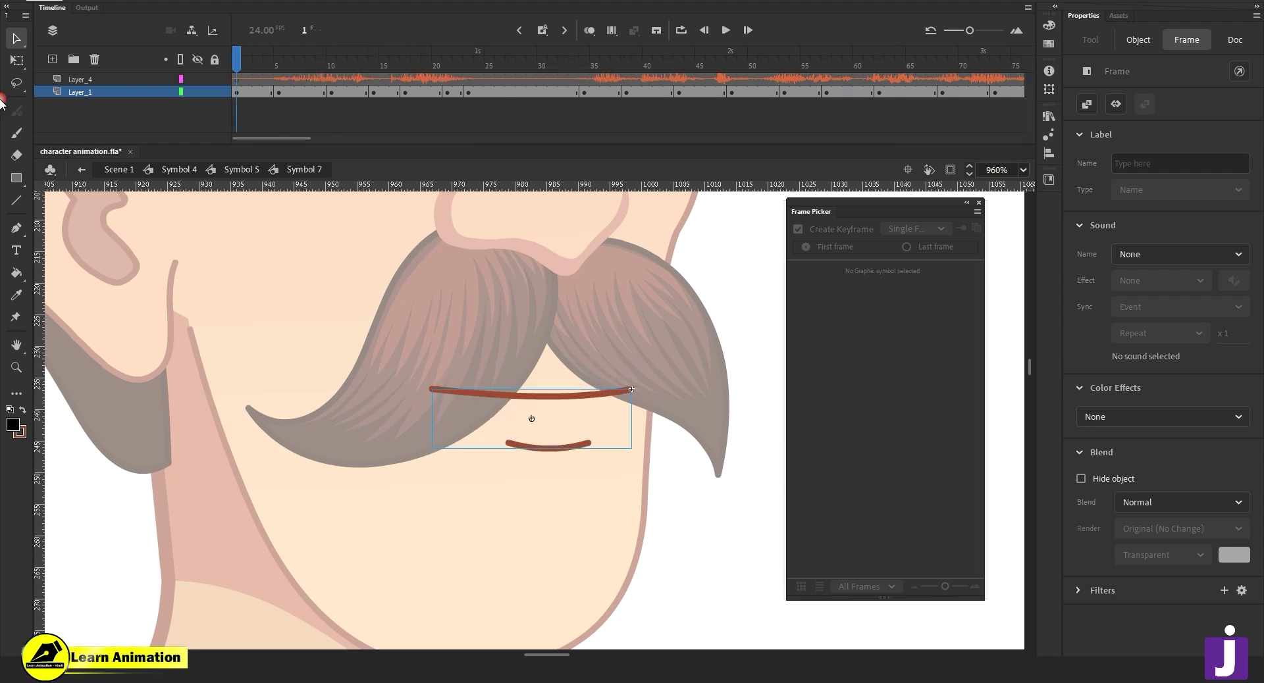
key("Escape")
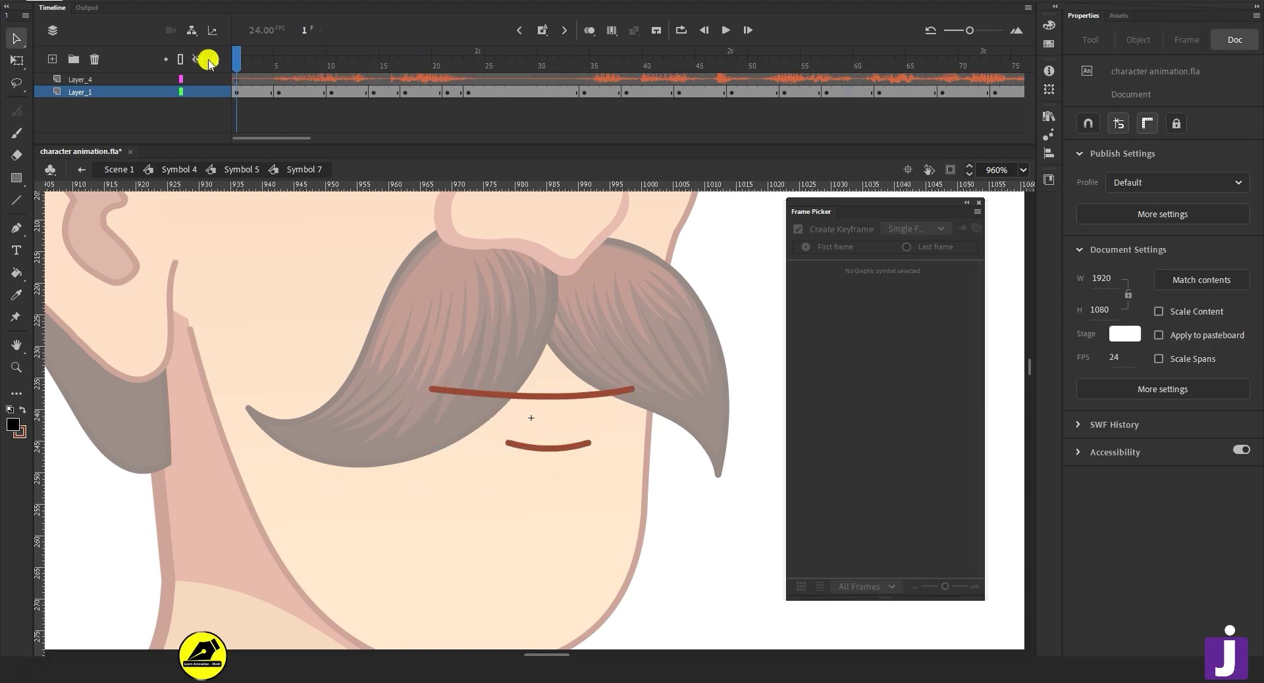
key("Return")
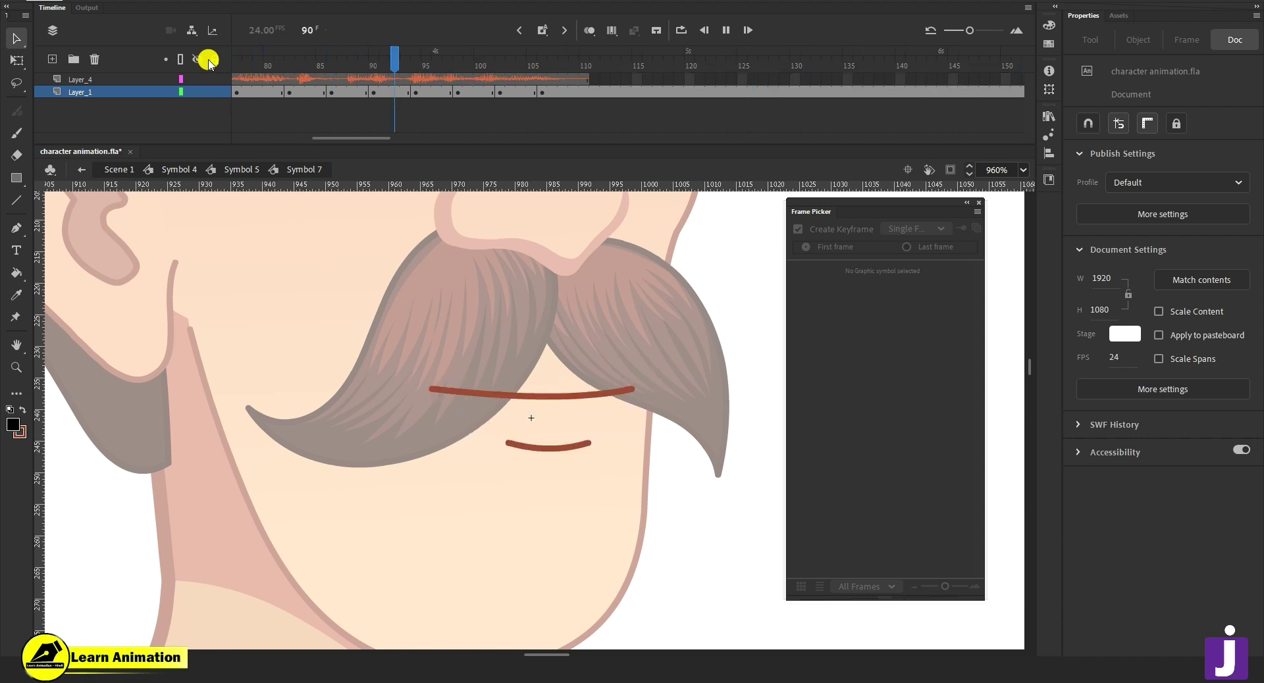
key("Return")
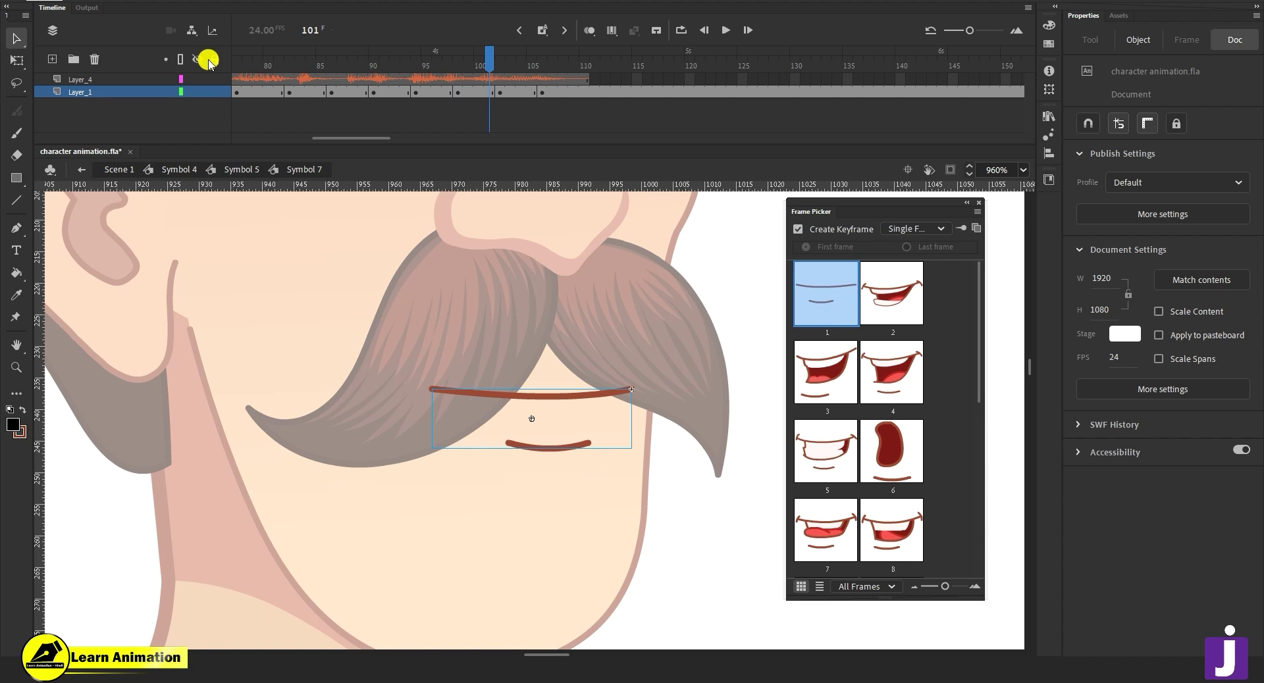
Replace the mouth at the frame 86 keyframe with the round open mouth, shape 16.
mouse_move(427, 66)
left_mouse_down()
mouse_move(236, 66)
mouse_move(433, 79)
mouse_move(304, 84)
mouse_move(454, 81)
mouse_move(404, 82)
mouse_move(437, 92)
left_mouse_up()
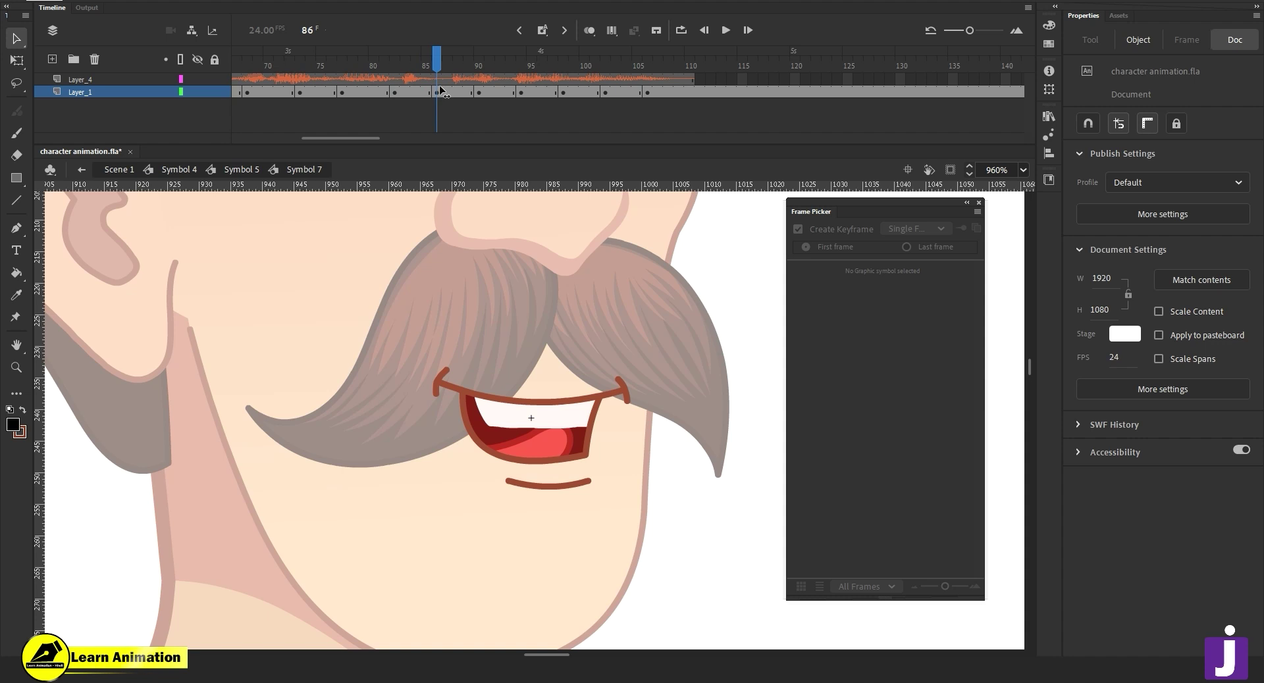
left_click(438, 95)
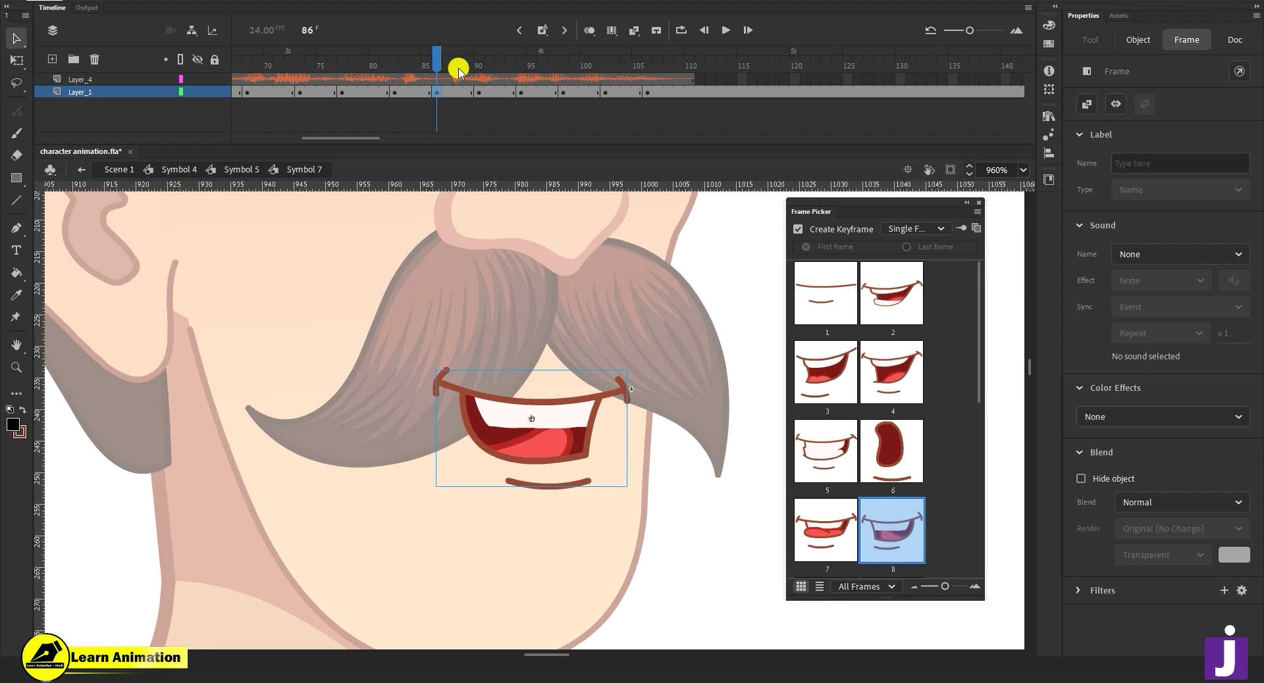
mouse_move(443, 81)
left_mouse_down()
mouse_move(423, 82)
mouse_move(474, 84)
mouse_move(447, 89)
left_mouse_up()
left_click(436, 93)
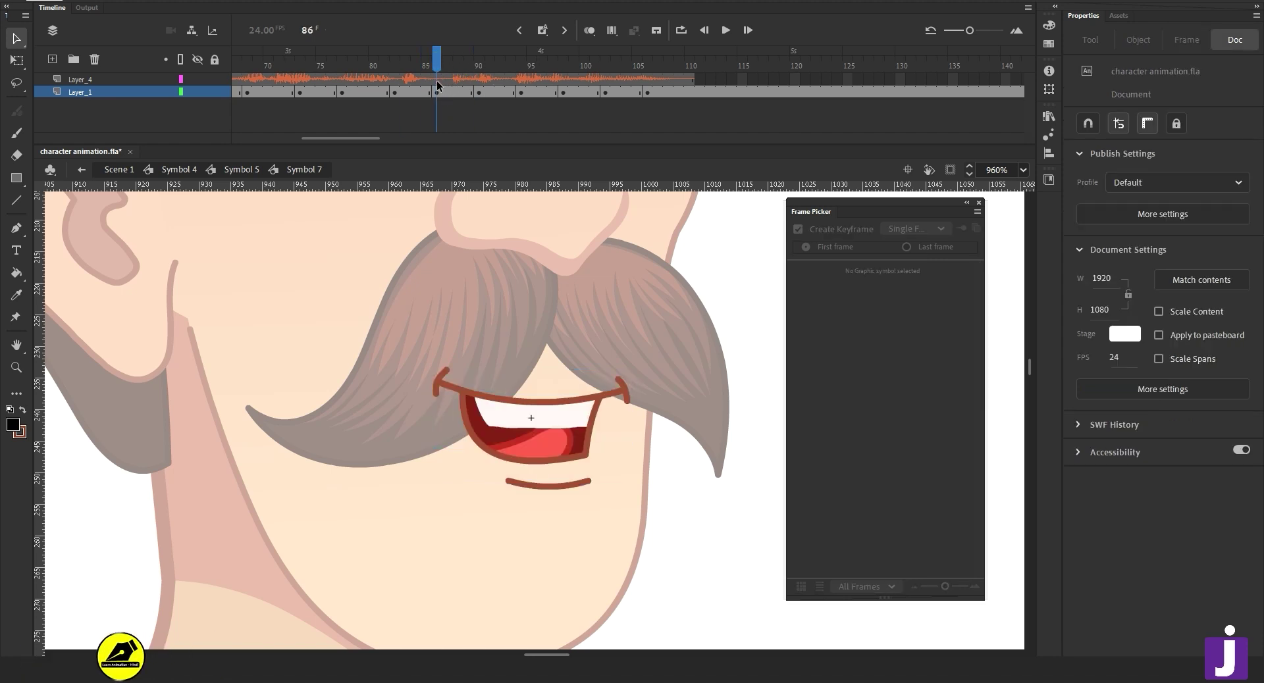
left_click(522, 417)
scroll(897, 468, "down", 5)
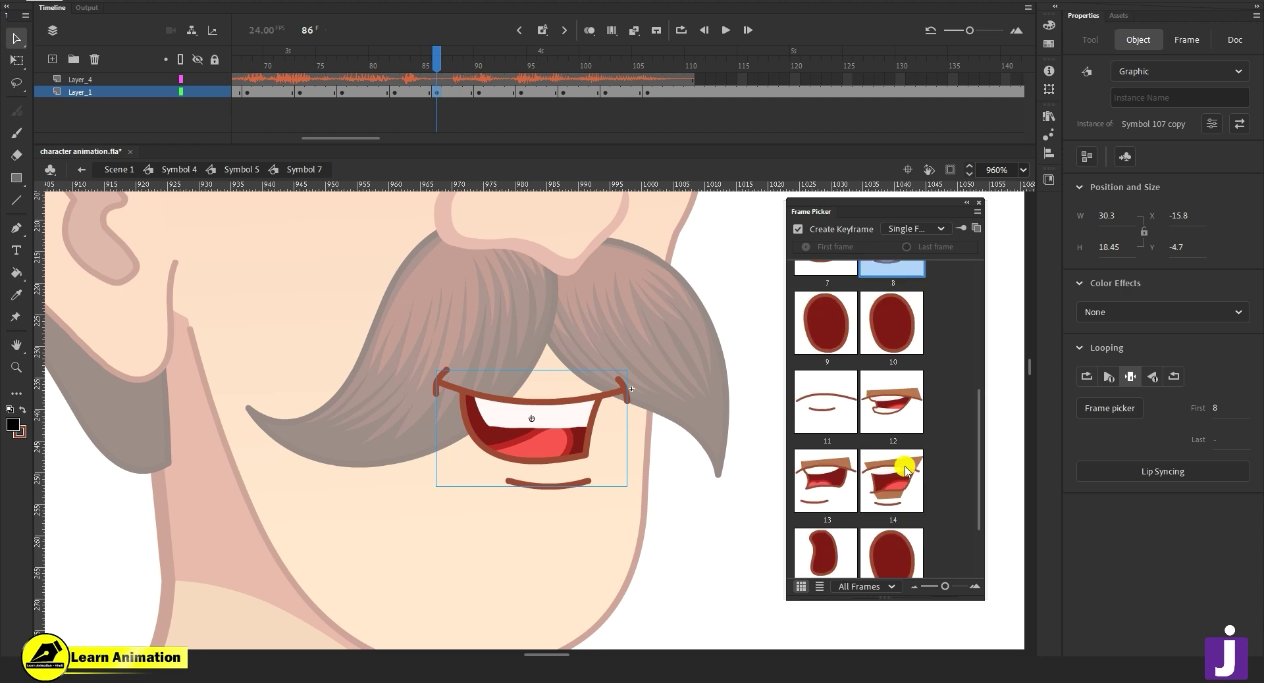
left_click(884, 465)
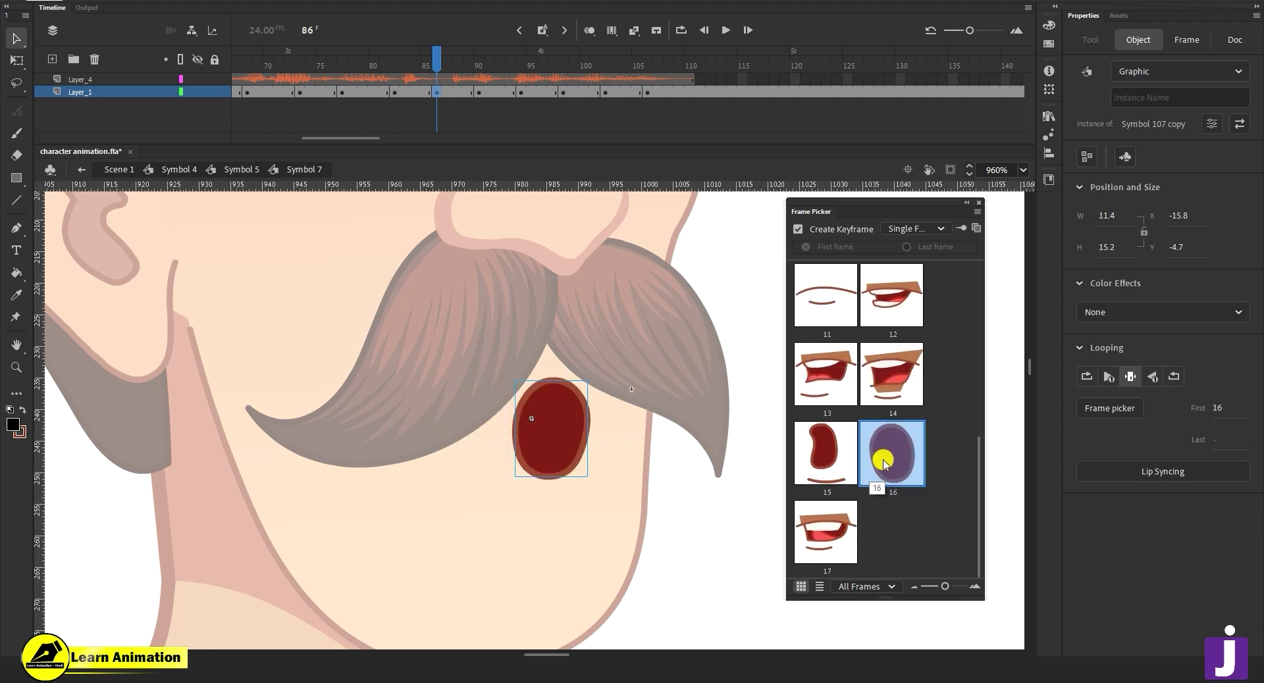
Insert one frame at frame 88 to lengthen the round mouth's hold, and review the mouth shapes that follow.
left_click_drag(428, 64, 458, 66)
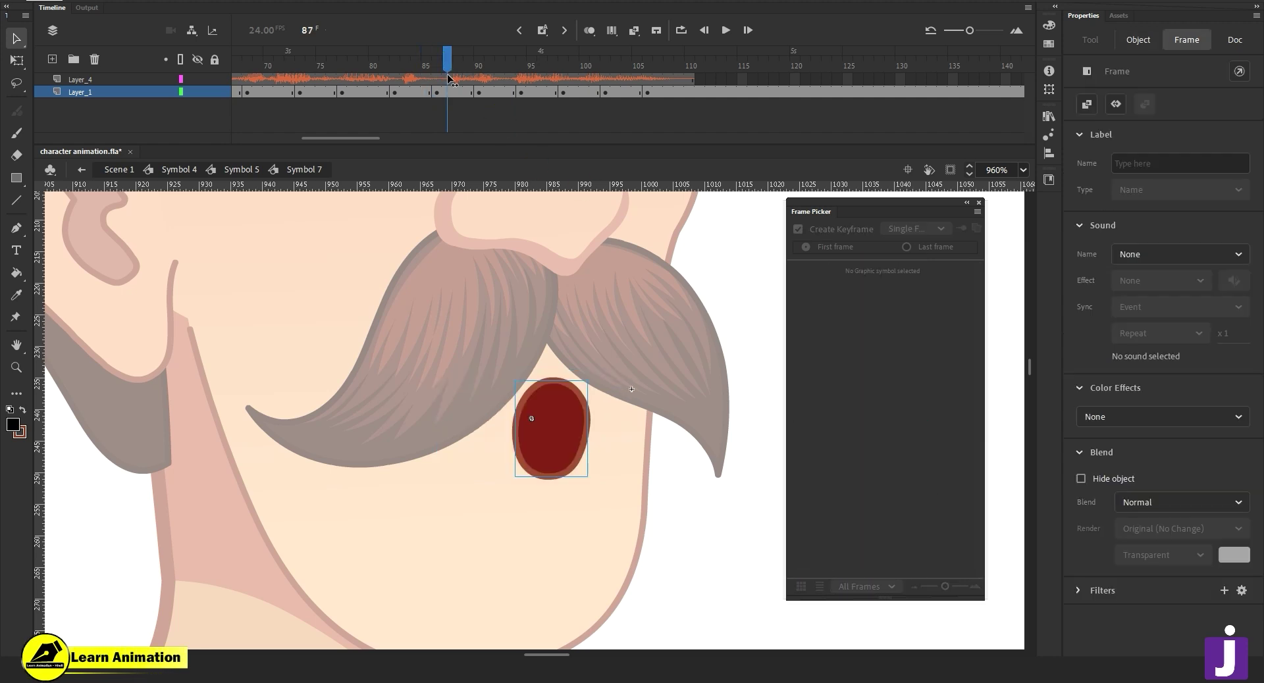
left_click(454, 92)
key("F5")
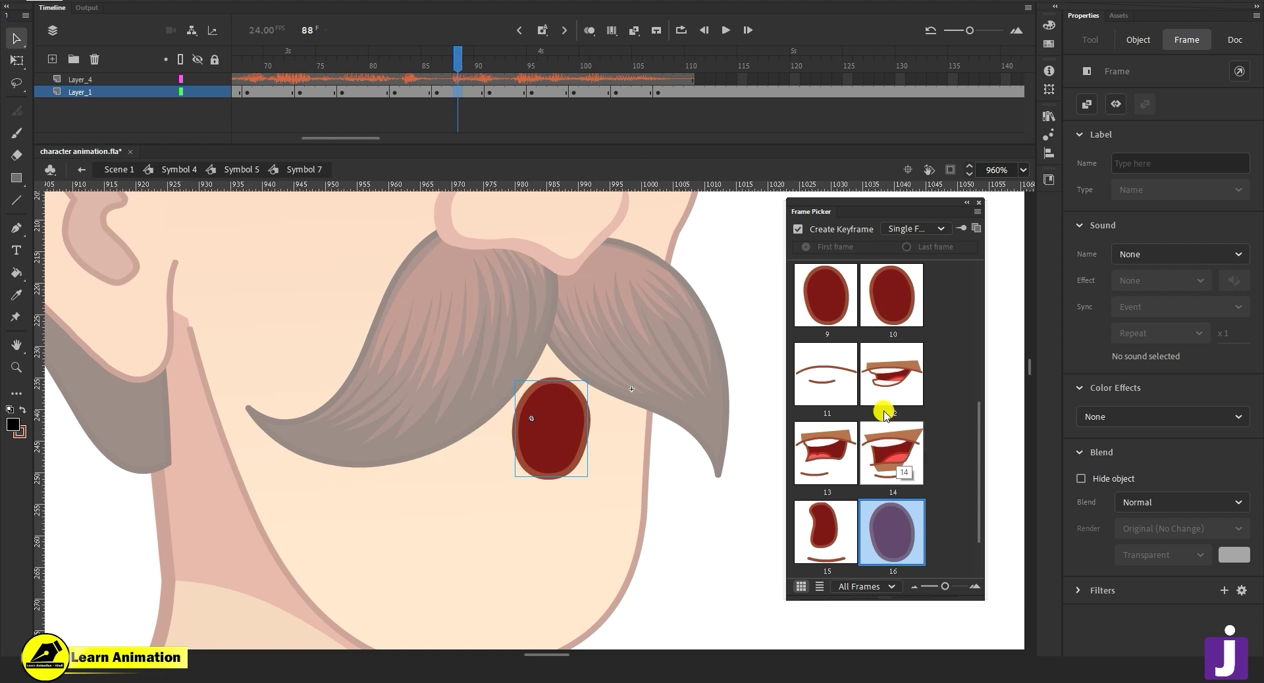
scroll(883, 415, "up", 5)
left_click(502, 30)
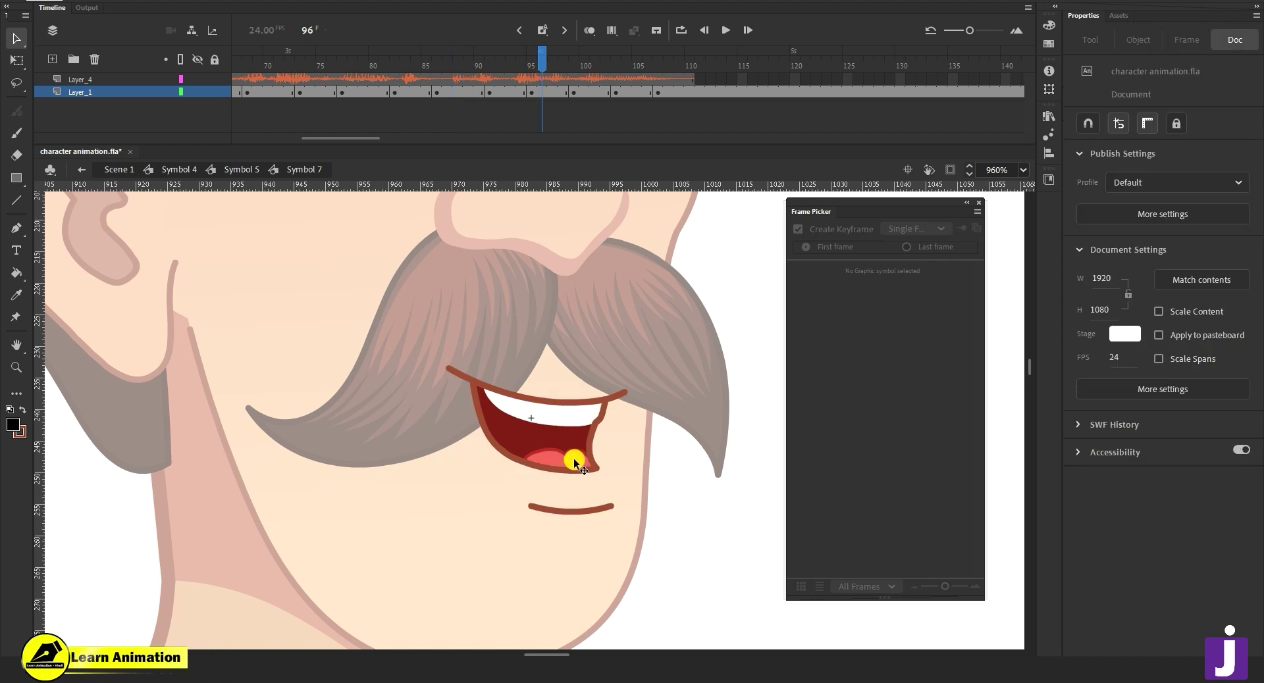
left_click_drag(514, 64, 470, 99)
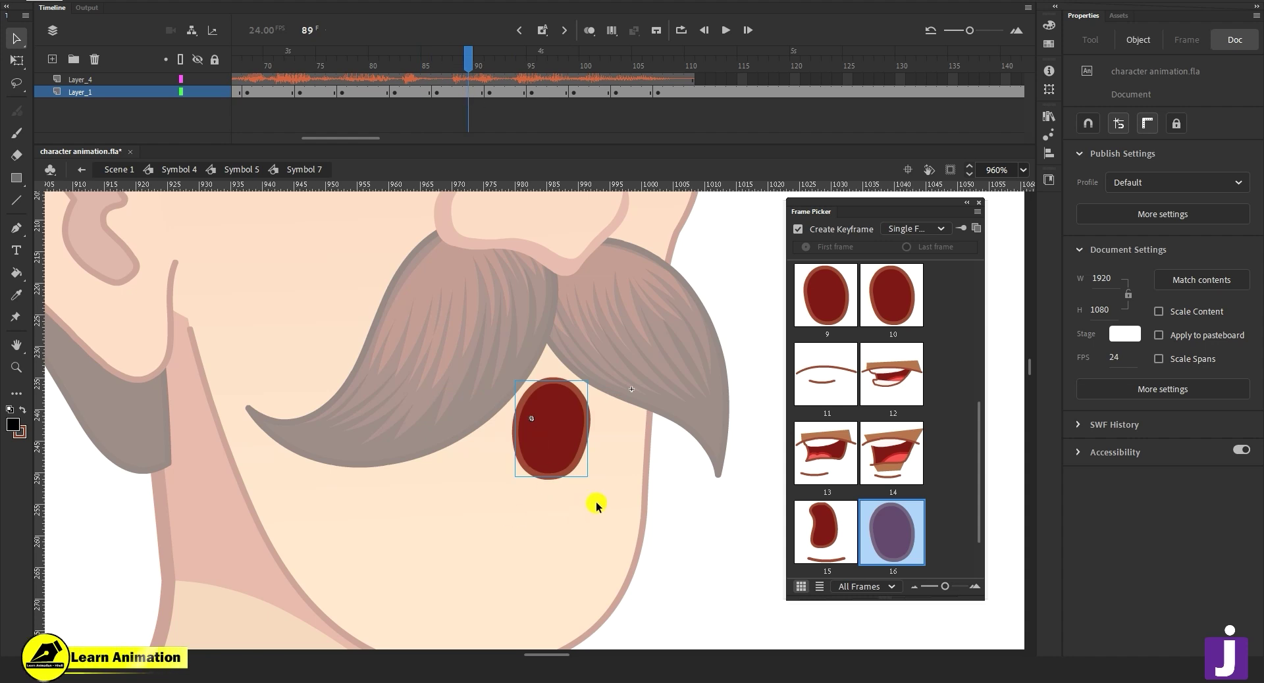
Close the Frame Picker and check the end of the lip sync up to frame 110 of the audio layer.
left_click(980, 203)
left_click_drag(466, 79, 1046, 127)
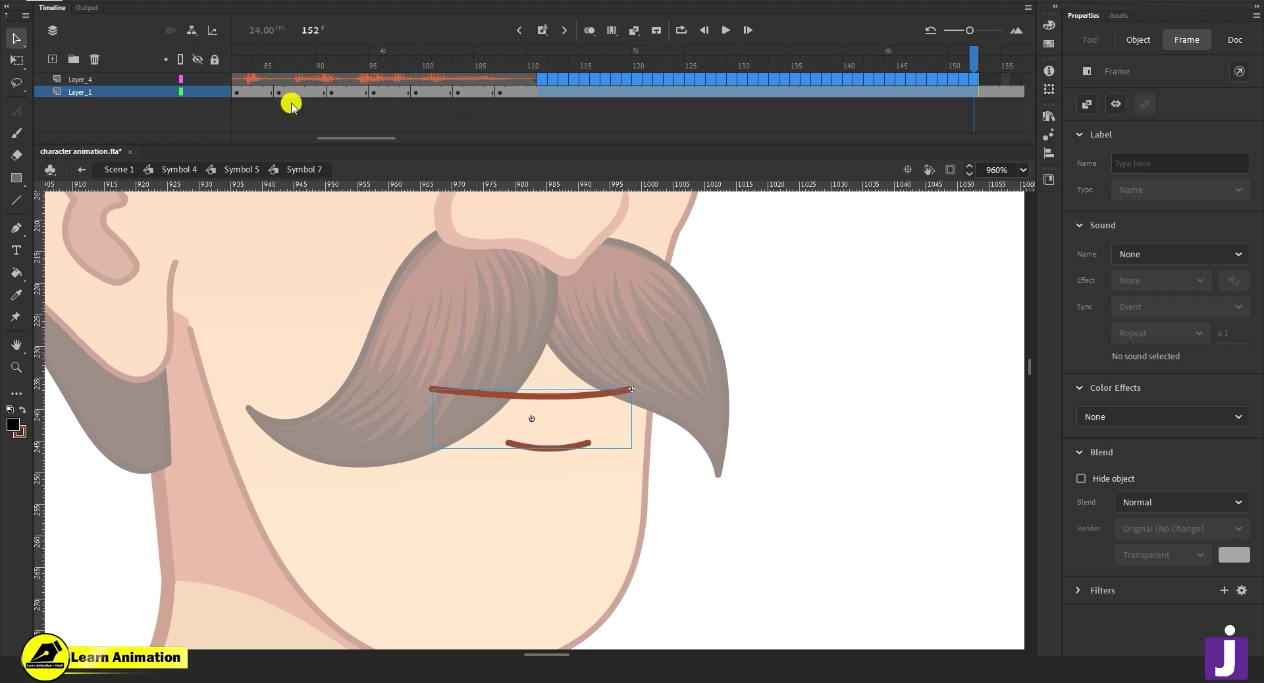
left_click(429, 104)
left_click(468, 75)
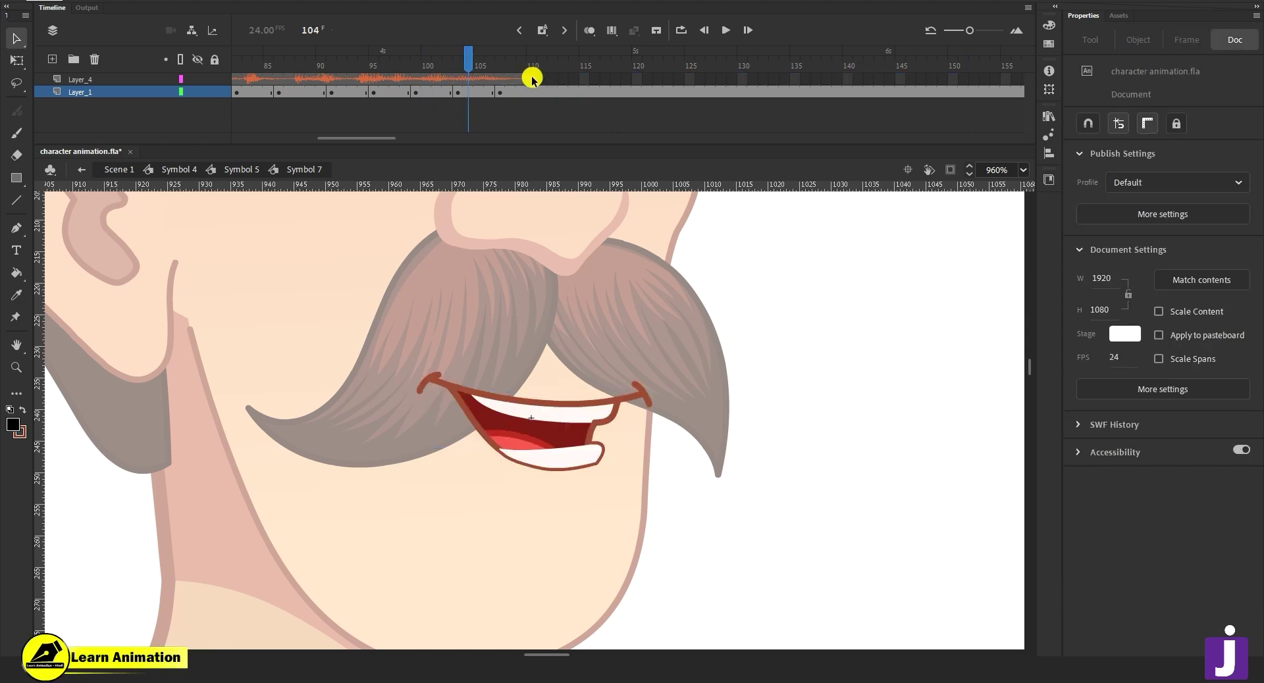
left_click(533, 79)
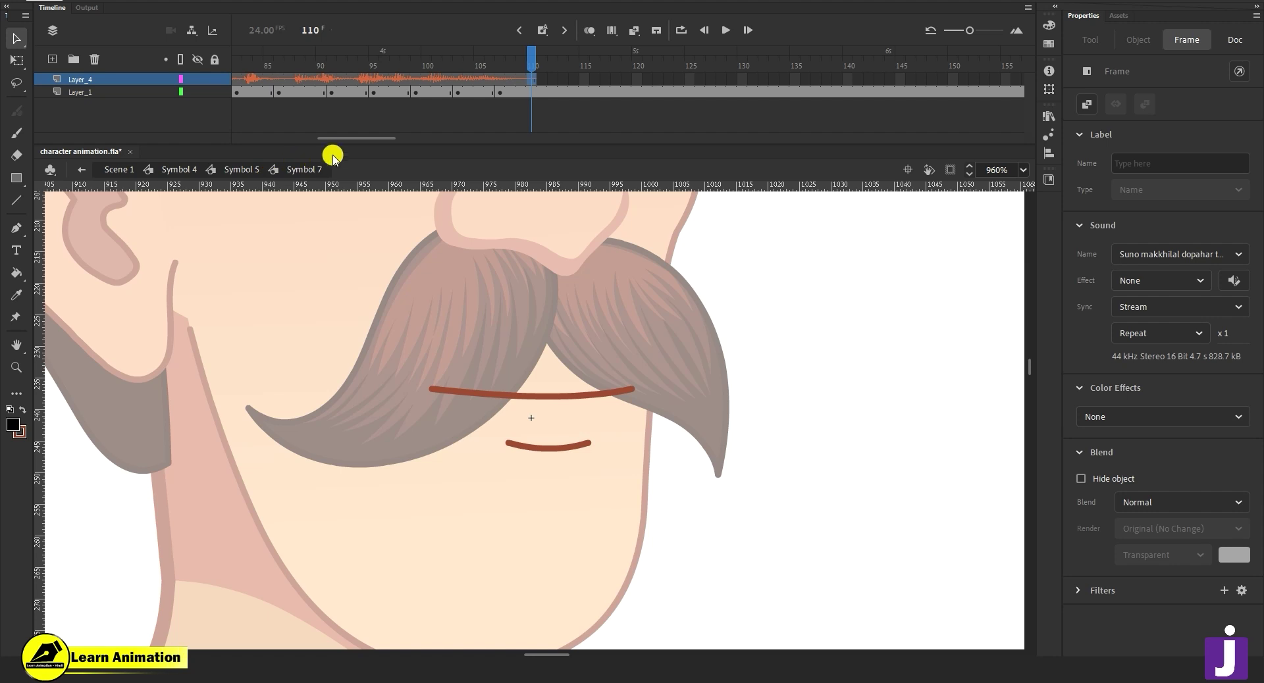
Go back to frame 6 of the lip sync and leave the mouth symbol for its parent, Symbol 5.
left_click_drag(349, 139, 85, 143)
left_click(289, 64)
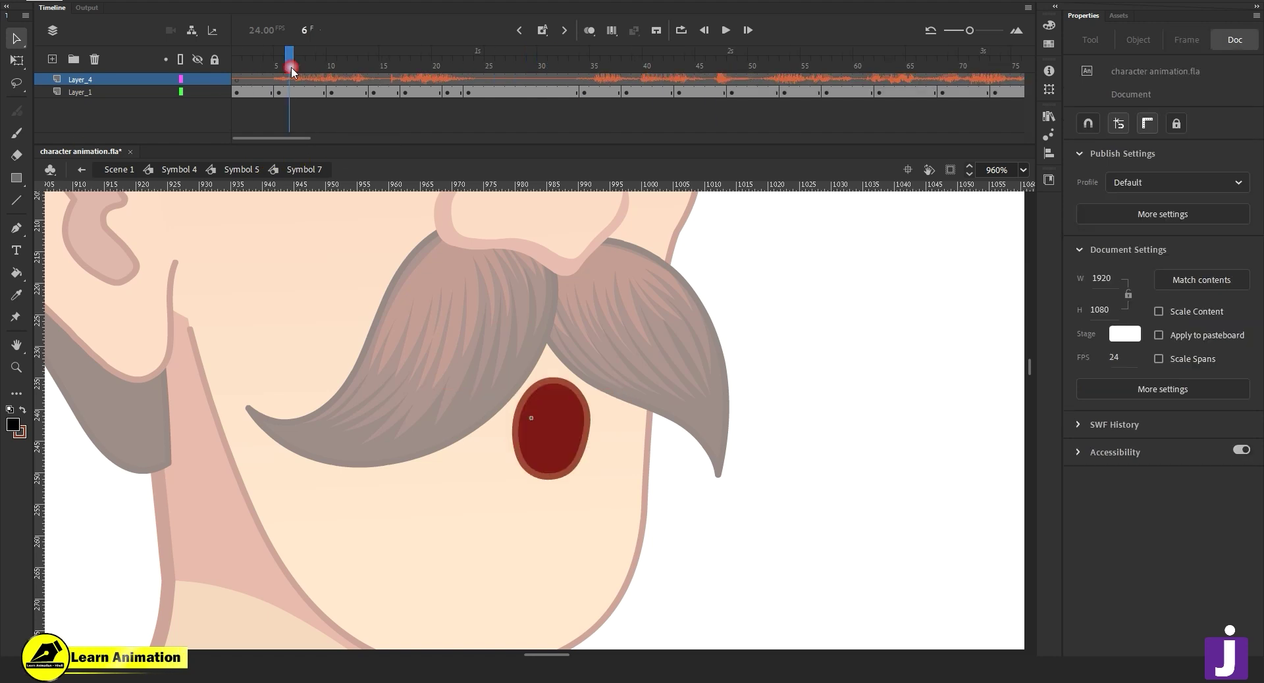
double_click(133, 92)
left_click(244, 172)
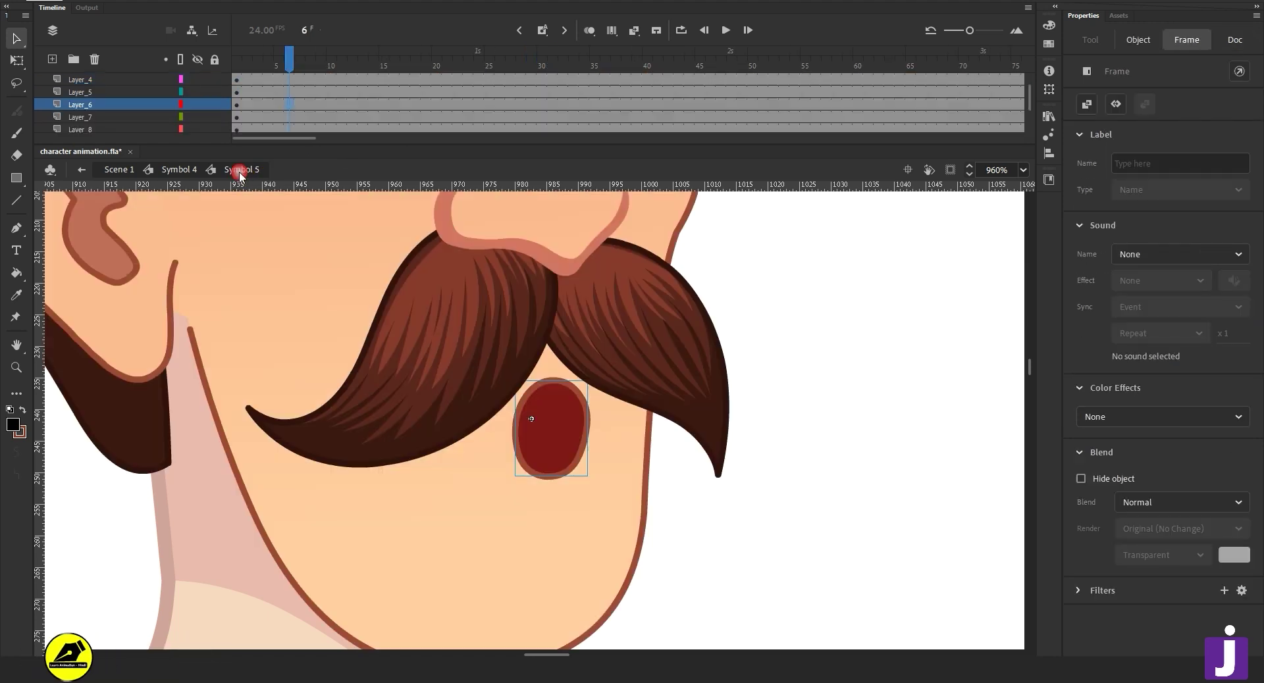
Go up from Symbol 5 to Symbol 4, bring the full character into view and clear the head selection.
left_click(173, 170)
key("z")
left_click(530, 489, "alt")
left_click(527, 486, "alt")
left_click(527, 485, "alt")
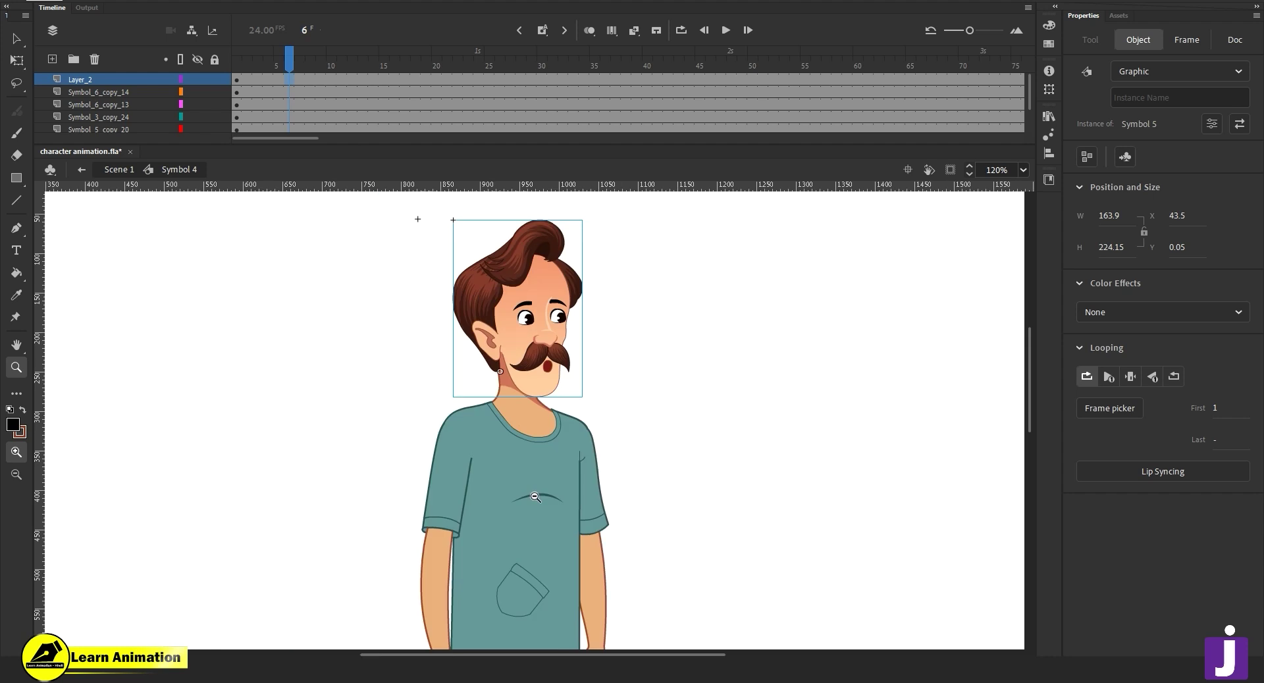
left_click(533, 495, "alt")
left_click_drag(532, 366, 533, 304)
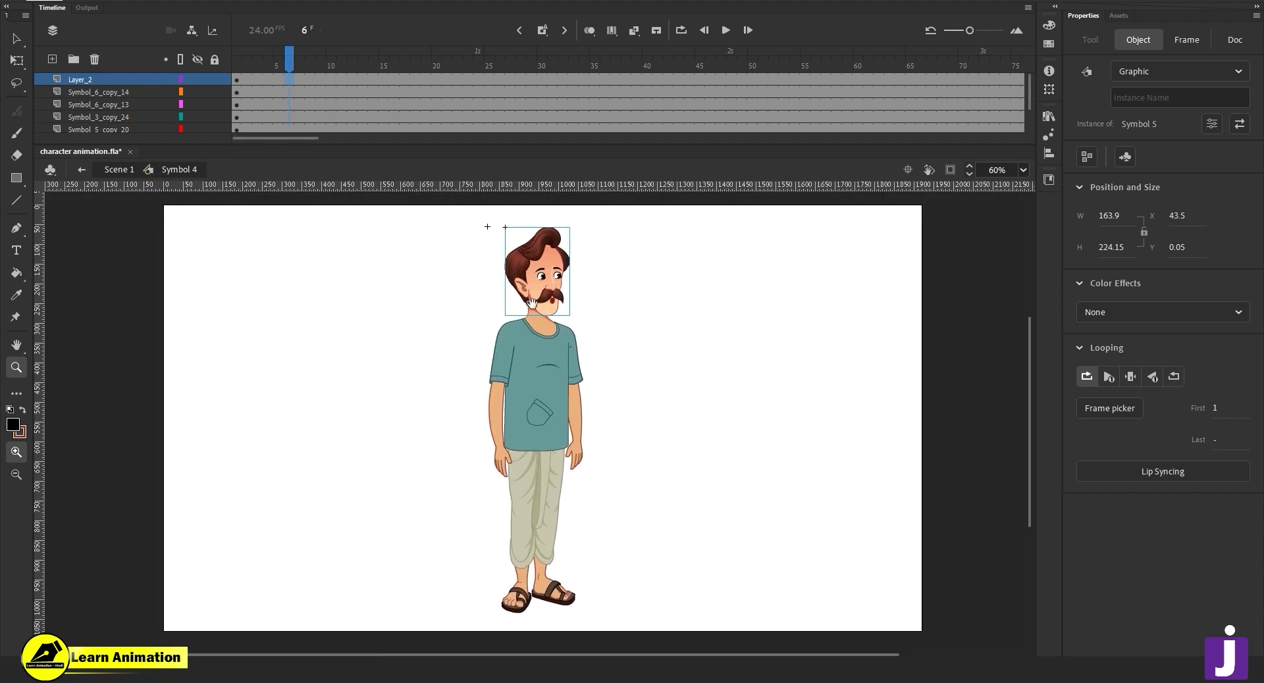
key("v")
left_click(472, 319)
Paste the copied audio layer above Layer_2 in Symbol 4.
key("z")
left_click(547, 309)
left_click(547, 336)
left_click_drag(540, 393, 560, 356)
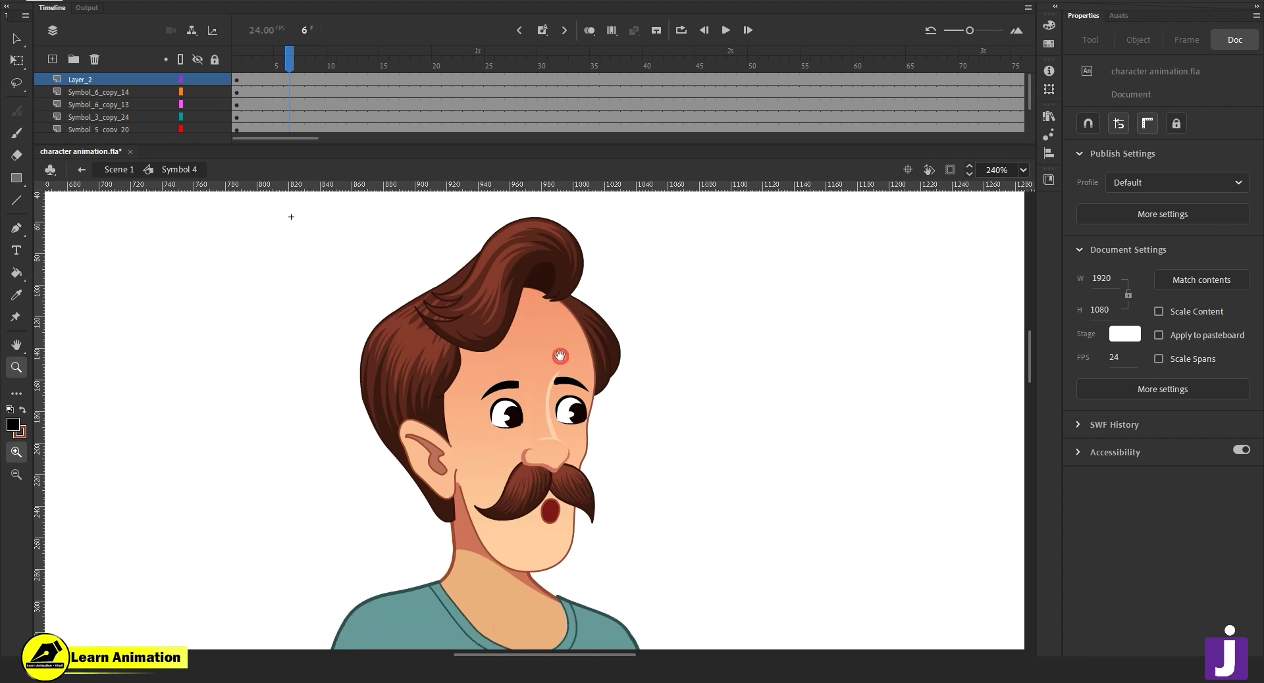
left_click(268, 64)
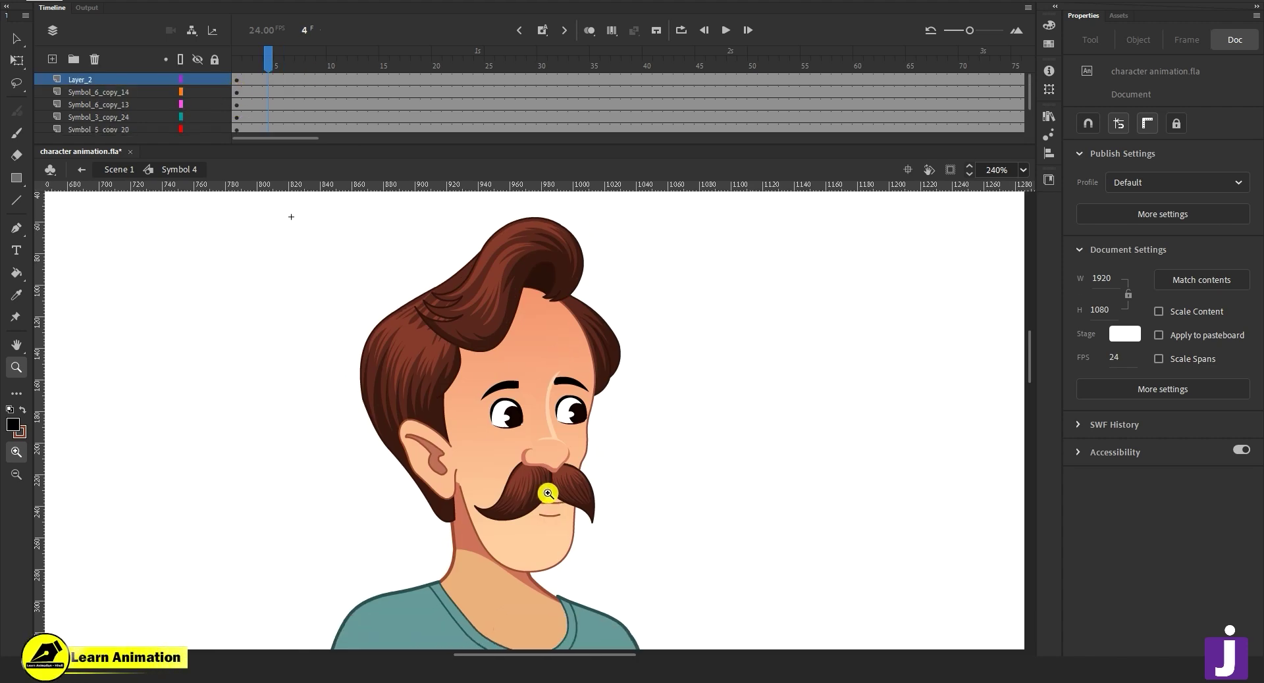
right_click(117, 79)
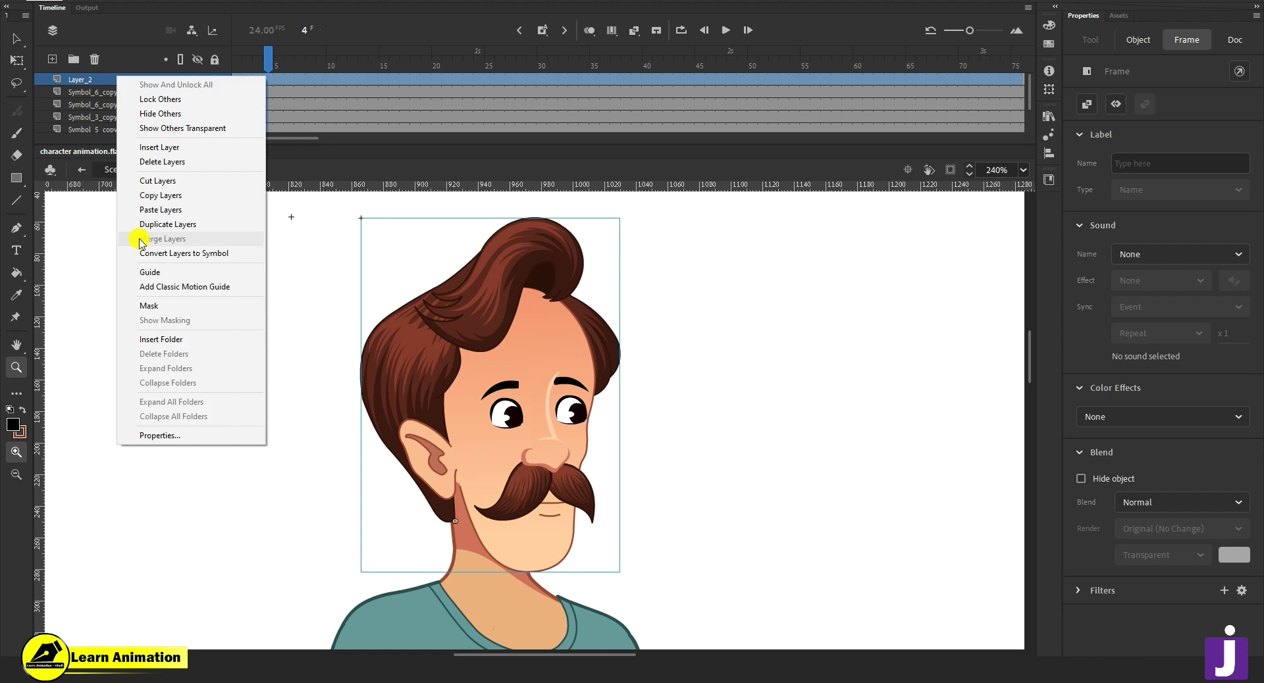
left_click(165, 209)
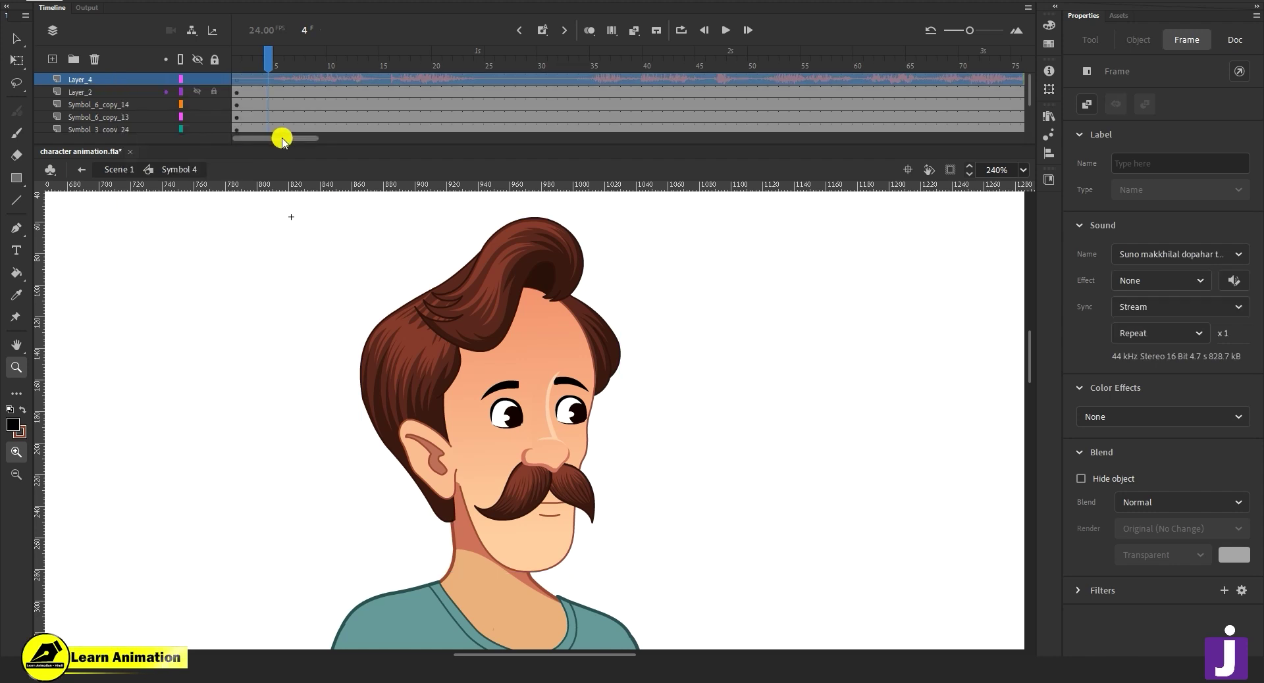
Remove the surplus frames after frame 110 on all character layers so their length matches the audio.
left_click_drag(282, 140, 392, 142)
left_click_drag(384, 79, 441, 212)
scroll(400, 85, "up", 1)
right_click(400, 84)
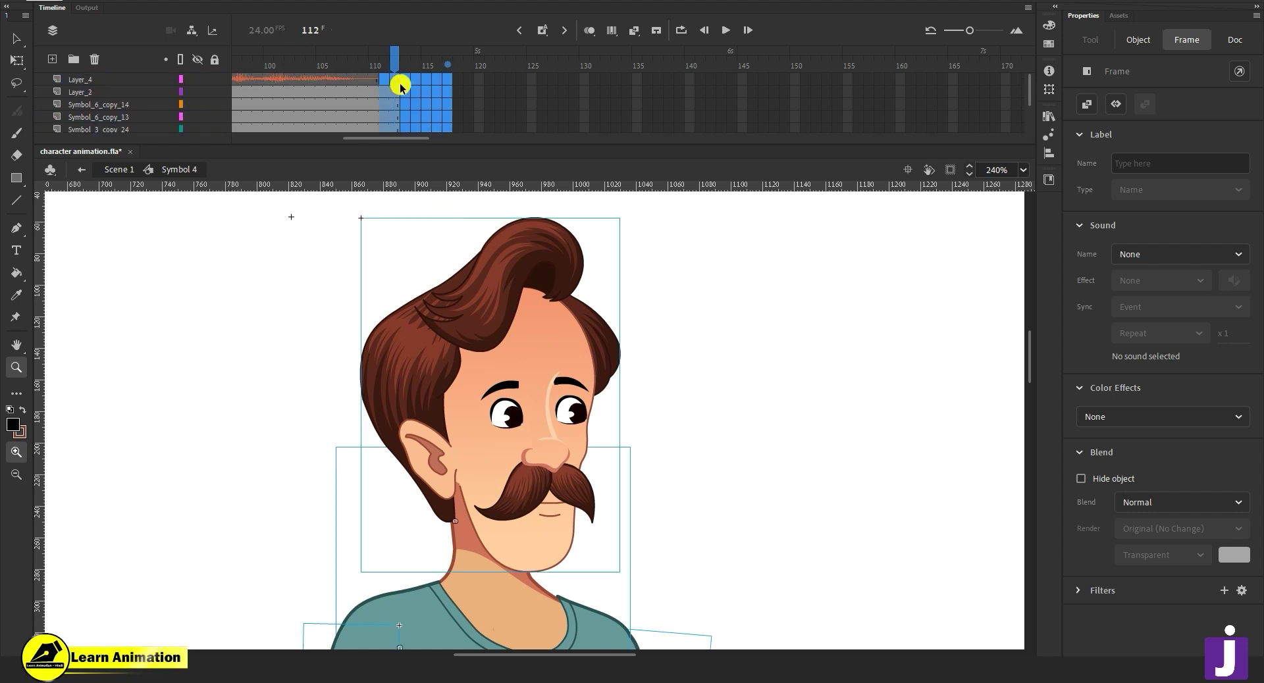
left_click(376, 60)
Play the lip sync with the audio from frame 1 to the end, and return to frame 1.
left_click_drag(417, 138, 181, 169)
left_click_drag(269, 62, 180, 117)
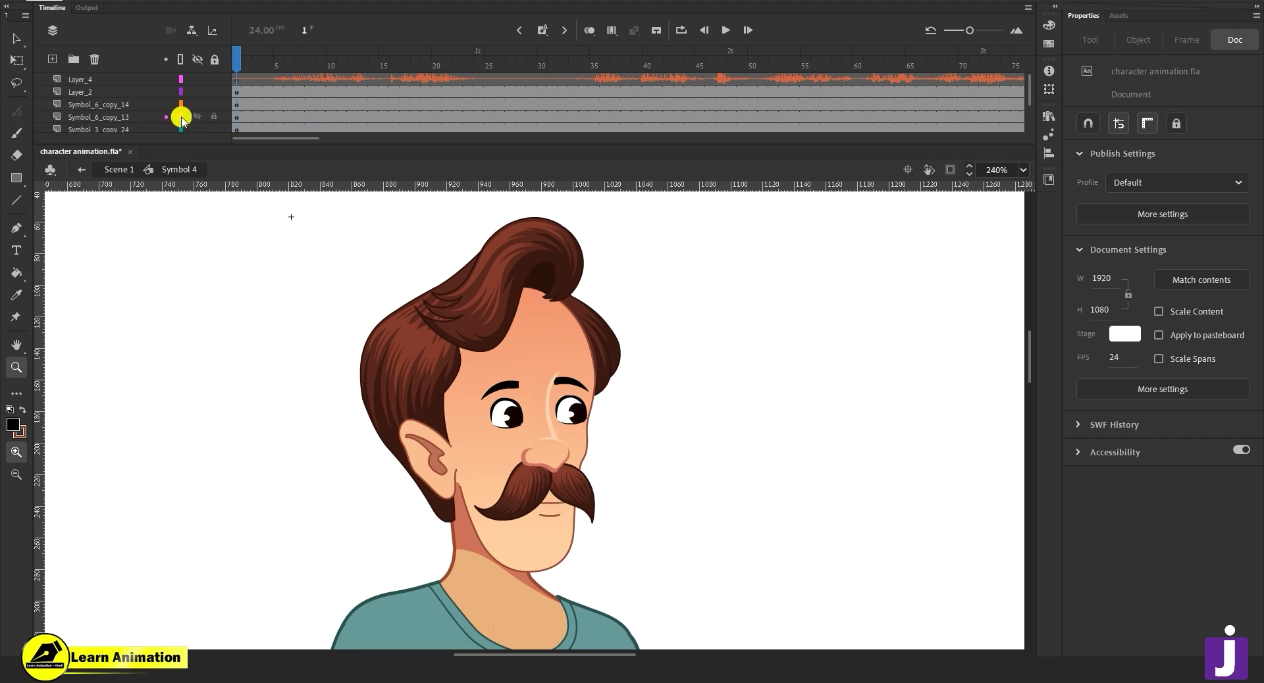
key("Return")
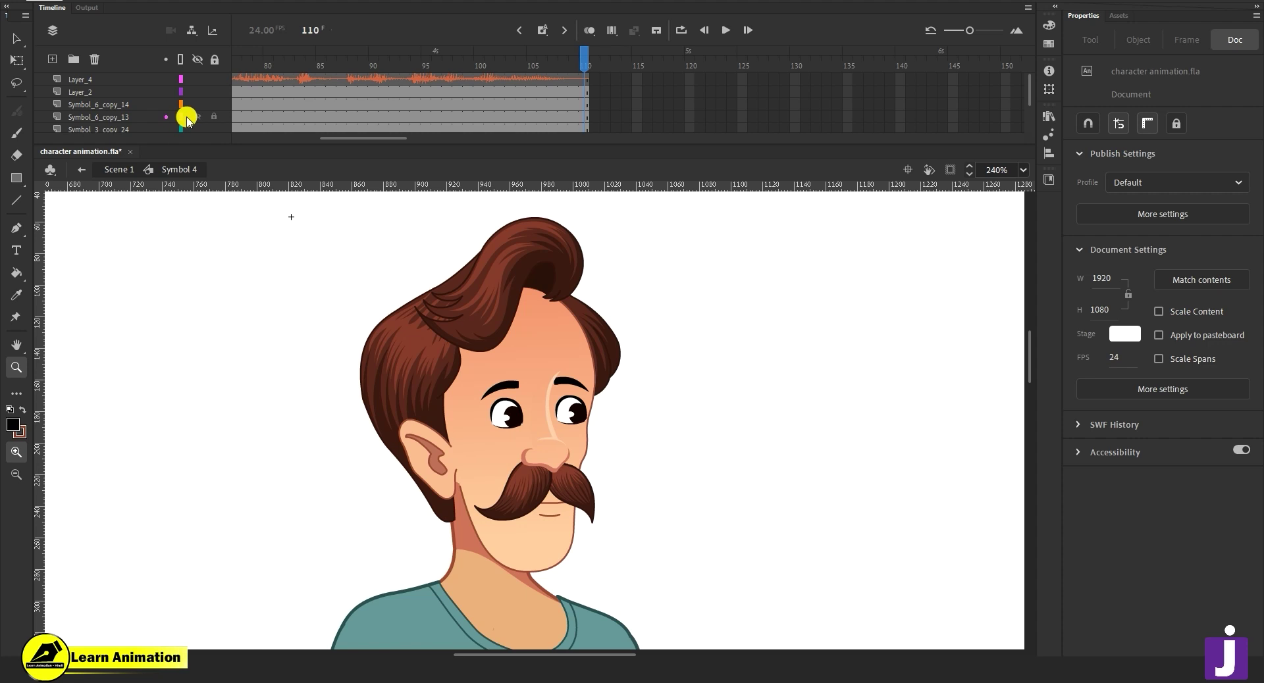
left_click_drag(378, 138, 203, 141)
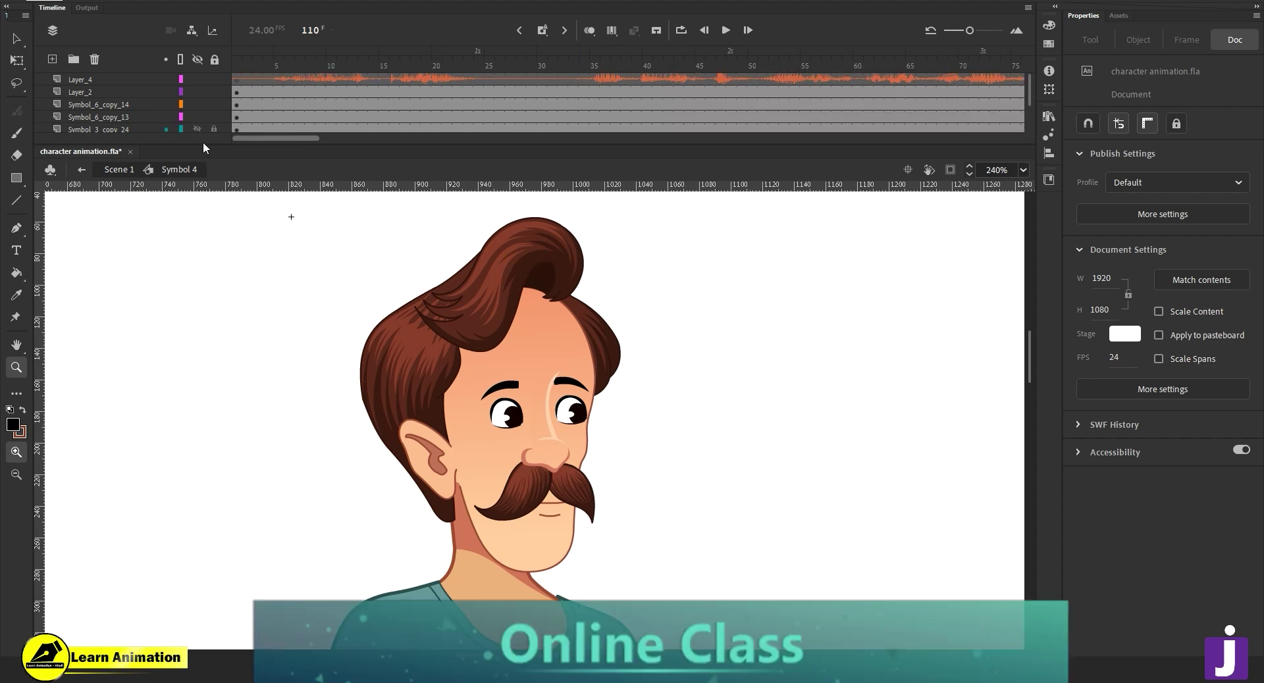
left_click(236, 80)
Try rotating the far arm on layer Symbol_7_copy_17 outward around its shoulder pivot at frame 1, and undo the rotation.
left_click(567, 454, "alt")
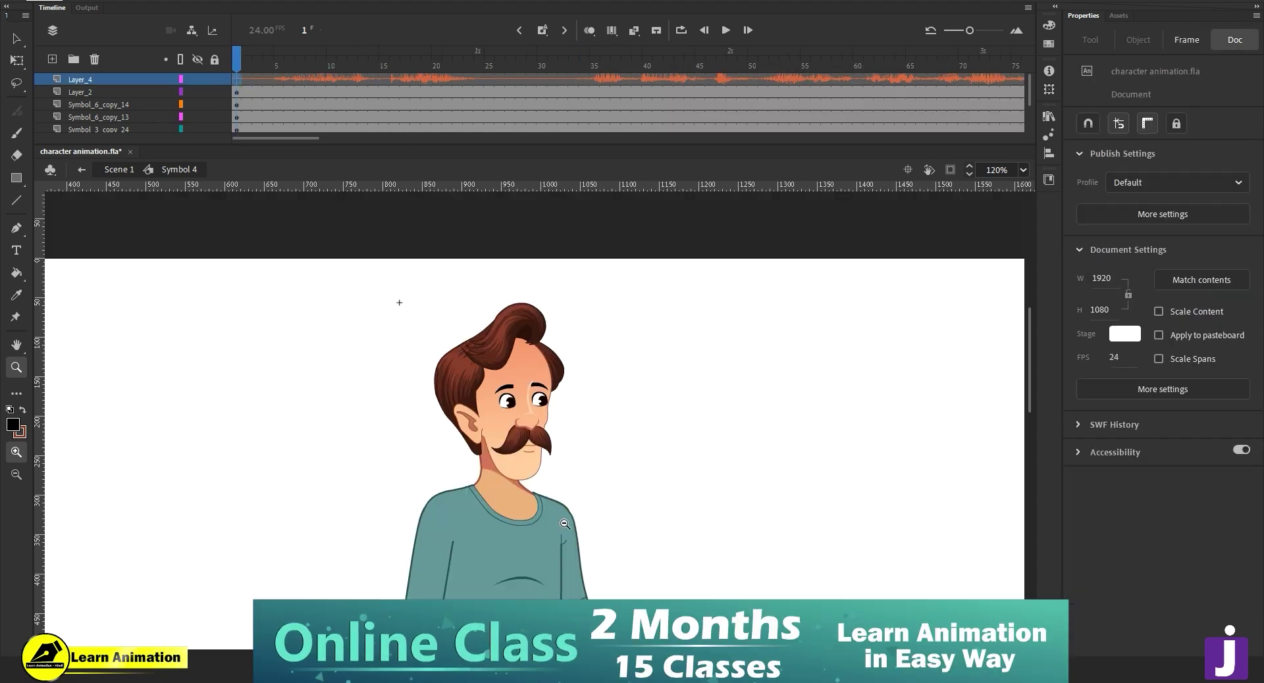
left_click(561, 518, "alt")
left_click_drag(548, 495, 574, 412)
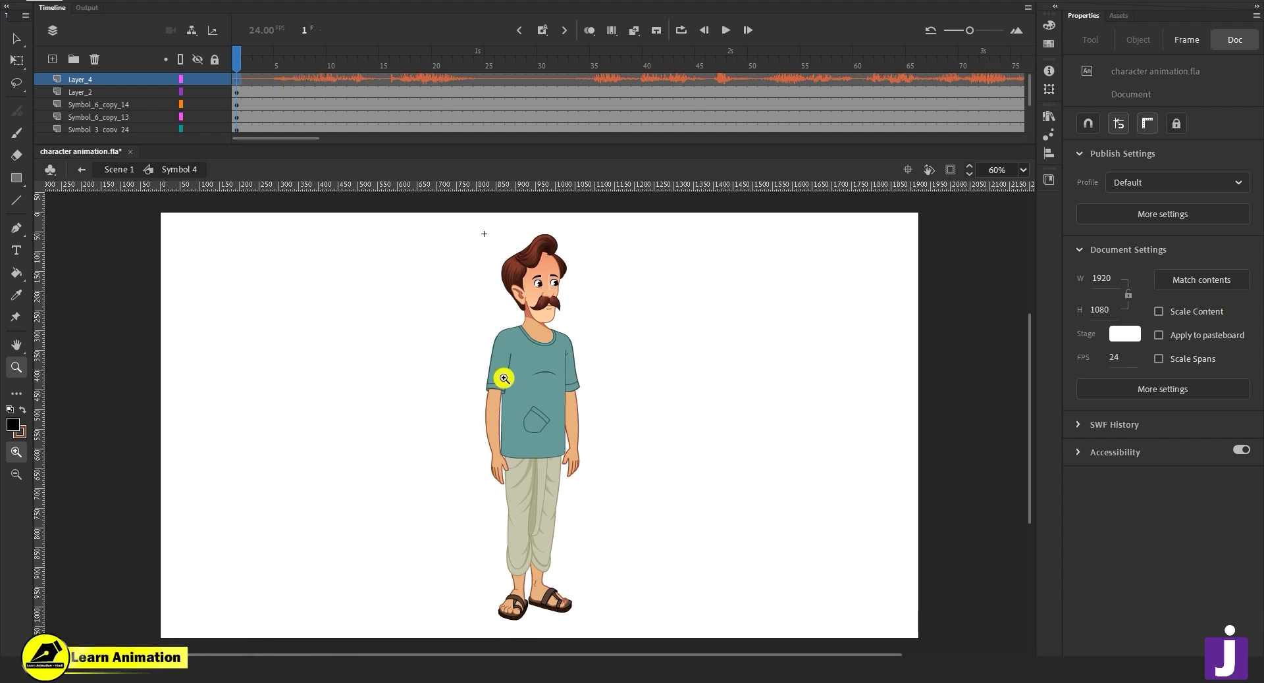
left_click(507, 407)
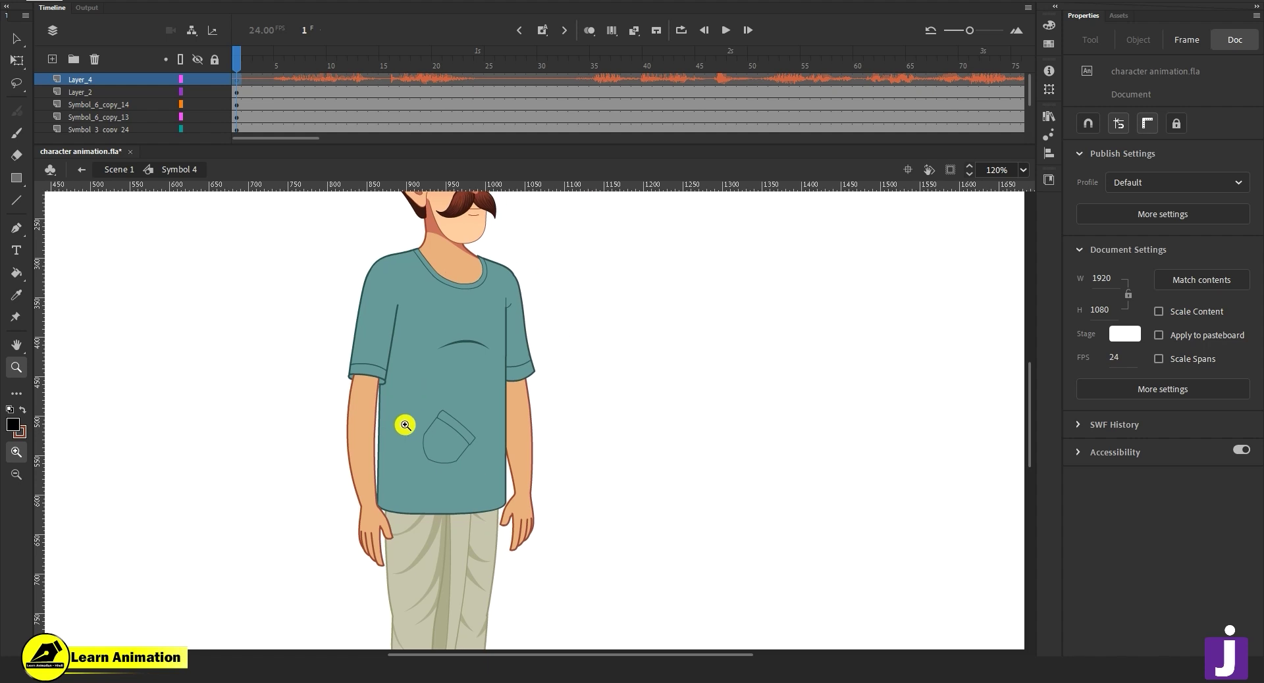
key("v")
left_click(366, 381)
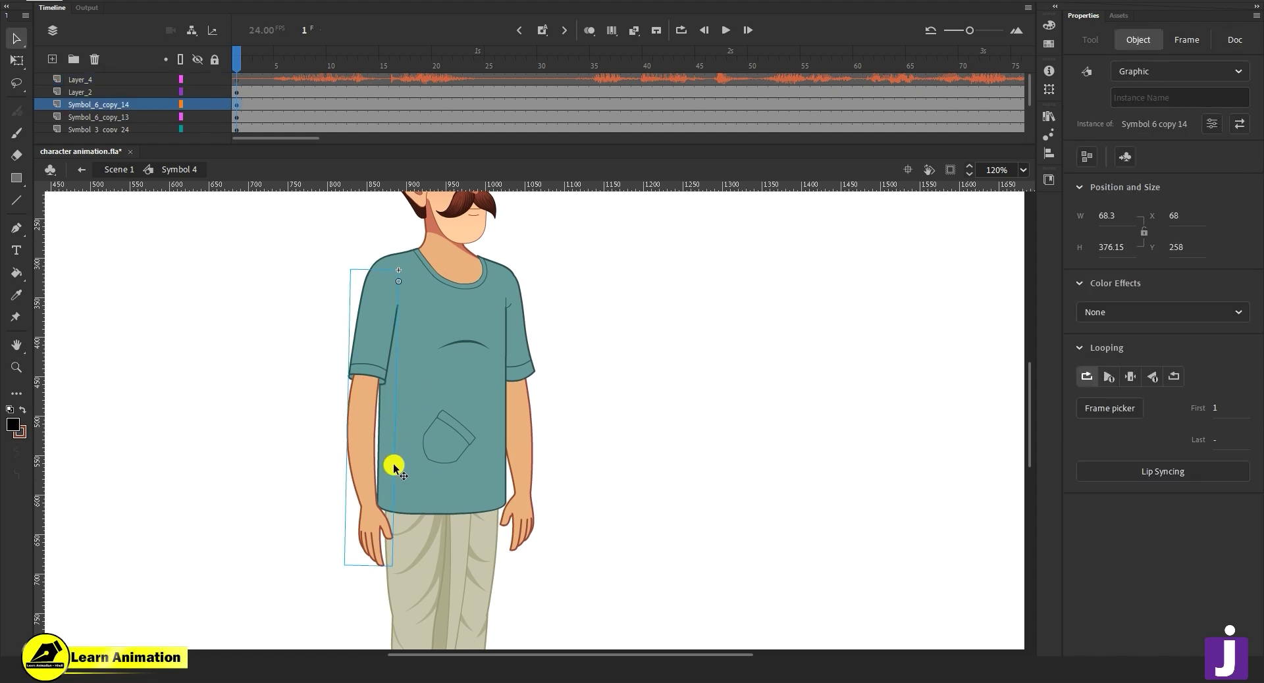
left_click(527, 426)
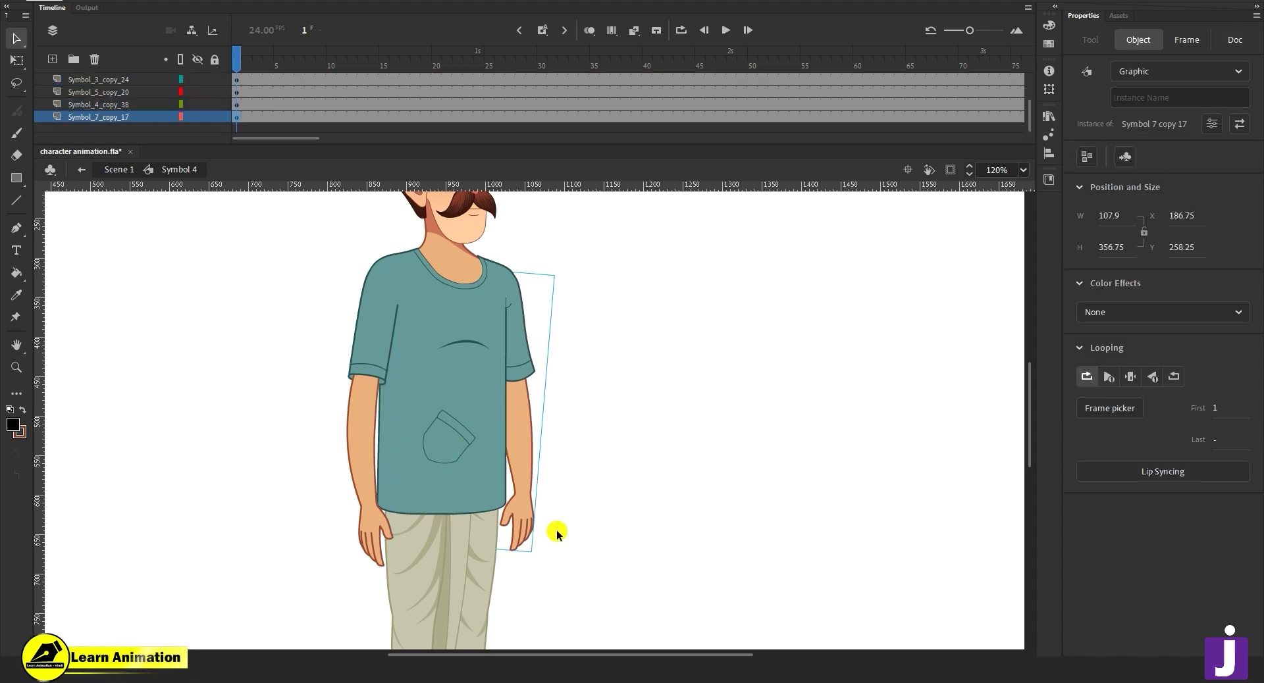
key("q")
left_click_drag(543, 551, 612, 524)
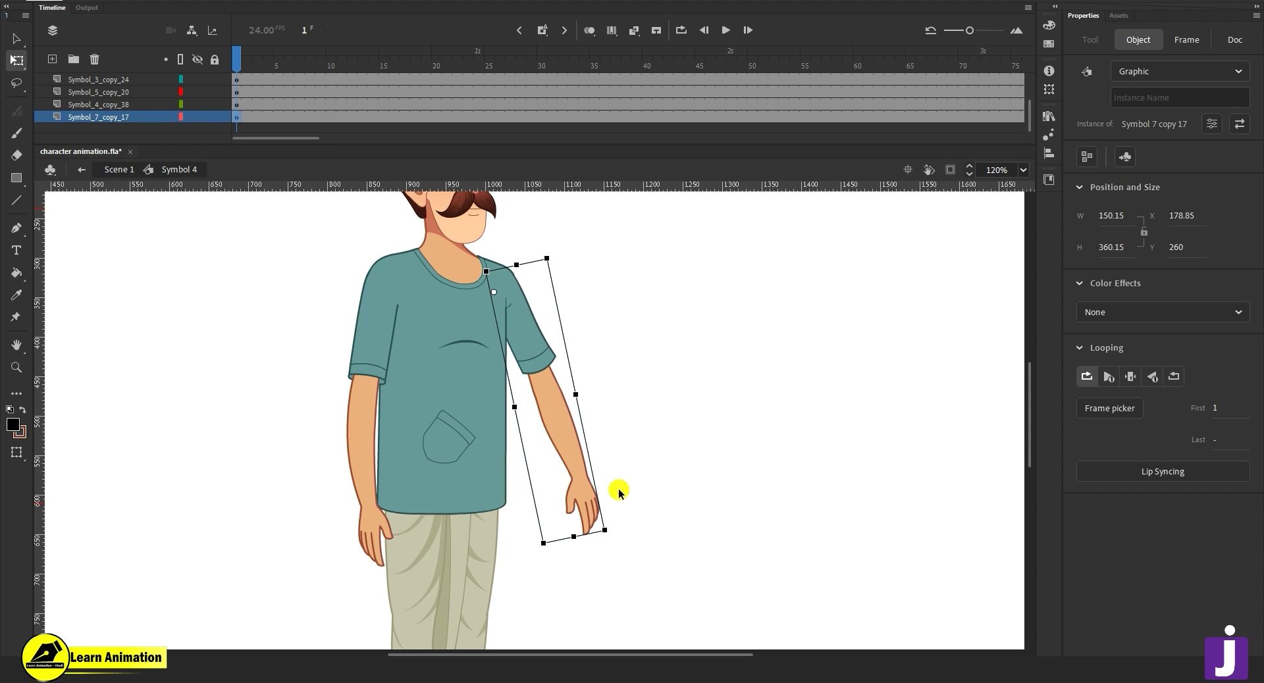
key("ctrl+z")
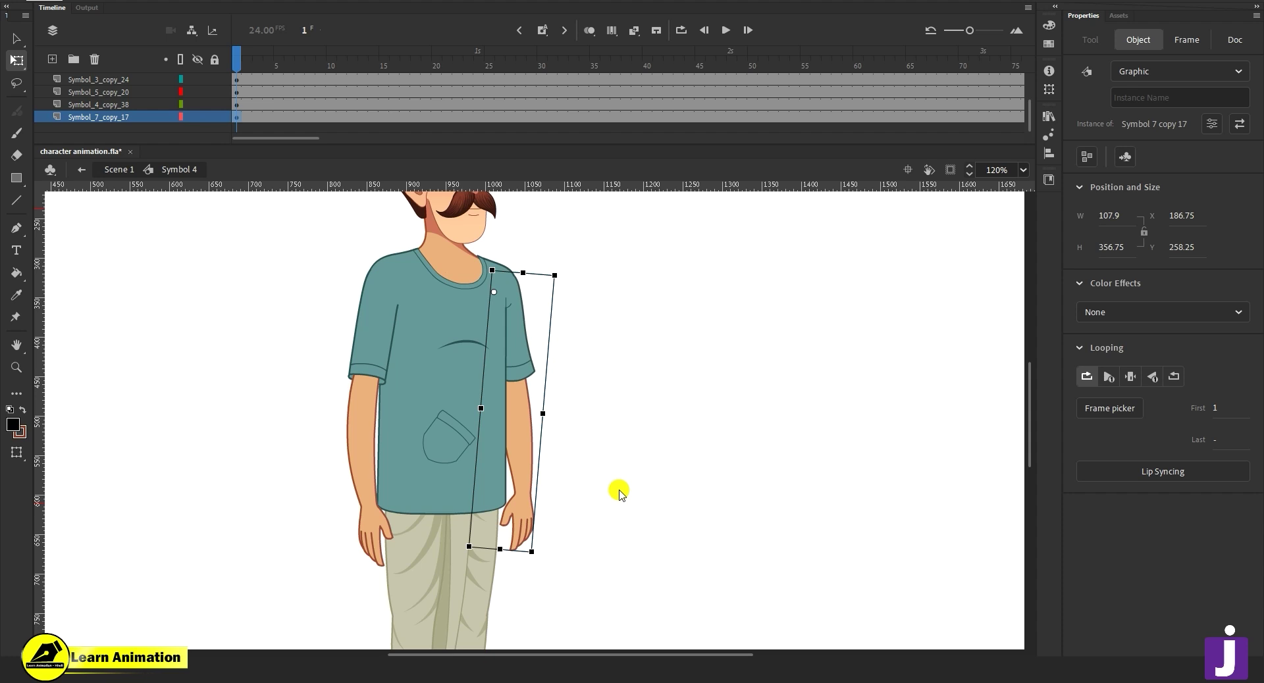
scroll(643, 536, "up", 2)
scroll(644, 535, "left", 1)
key("z")
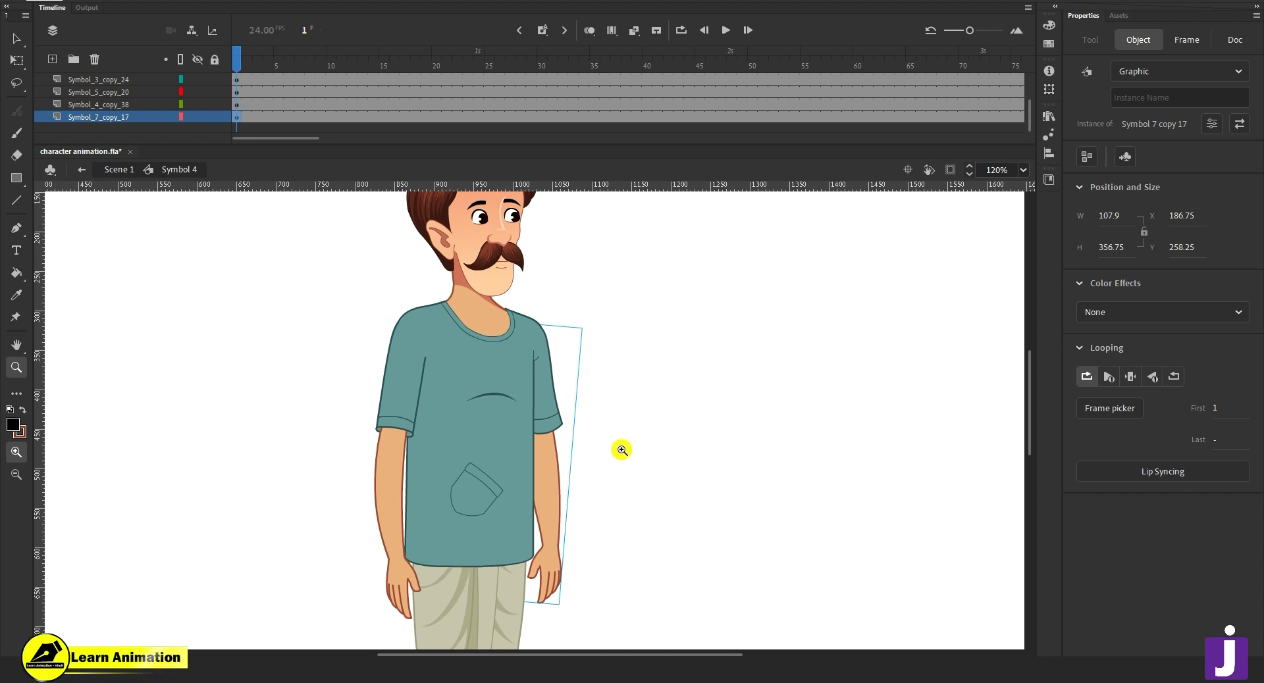
left_click(575, 456, "alt")
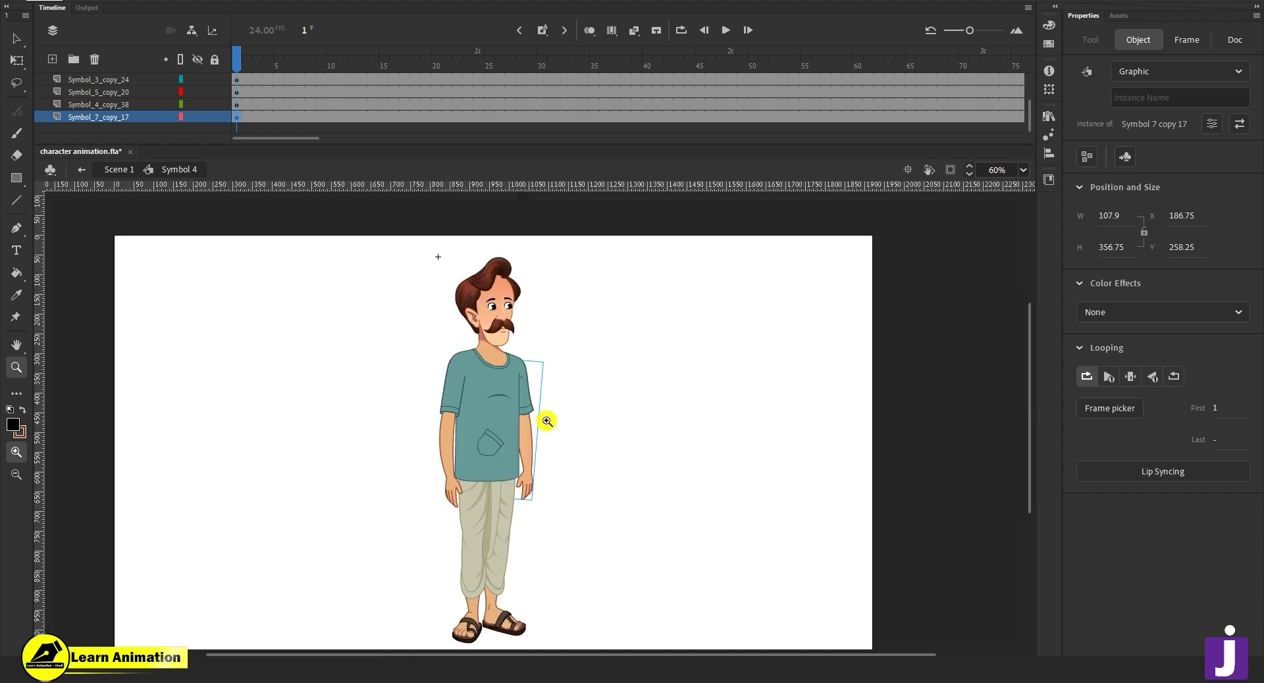
left_click(523, 394)
mouse_move(544, 472)
left_mouse_down()
mouse_move(548, 454)
mouse_move(534, 503)
mouse_move(491, 495)
mouse_move(488, 449)
mouse_move(522, 420)
mouse_move(546, 470)
mouse_move(544, 459)
left_mouse_up()
left_click(530, 485, "alt")
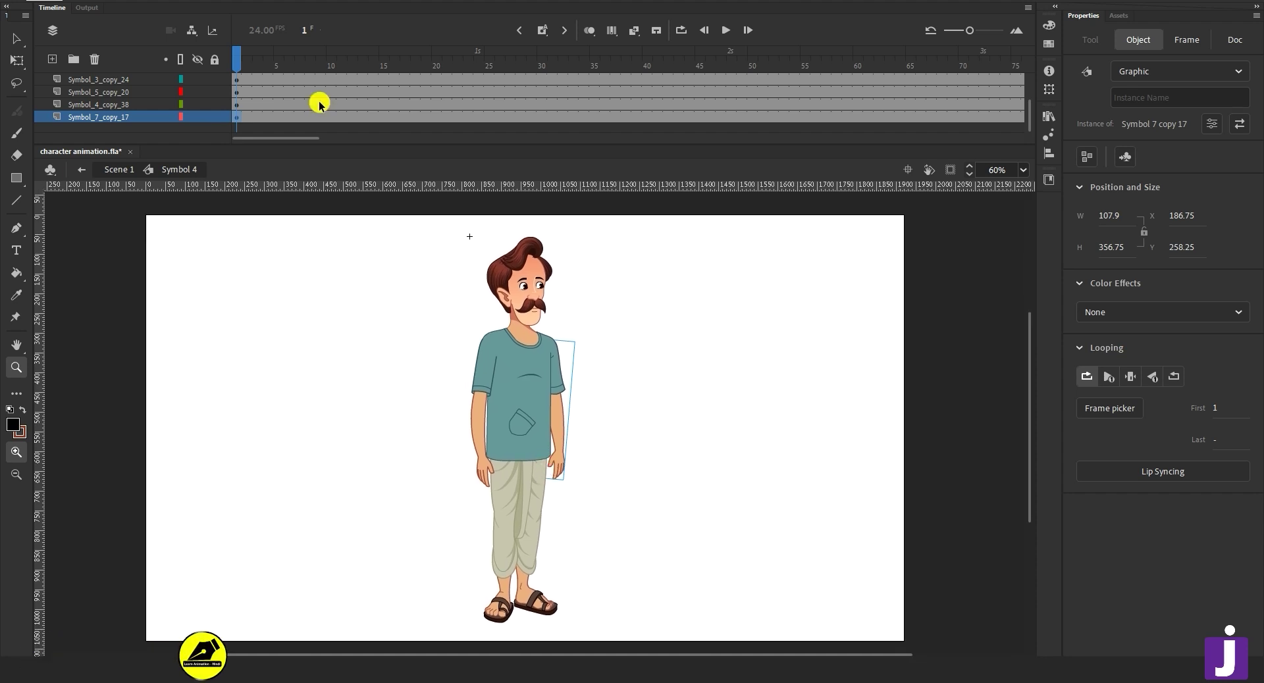
Play the start of the audio and insert keyframes at frame 5 on all character layers below the audio layer.
scroll(319, 102, "up", 2)
key("Return")
key("Return")
left_click_drag(276, 82, 280, 160)
scroll(299, 90, "up", 3)
key("F6")
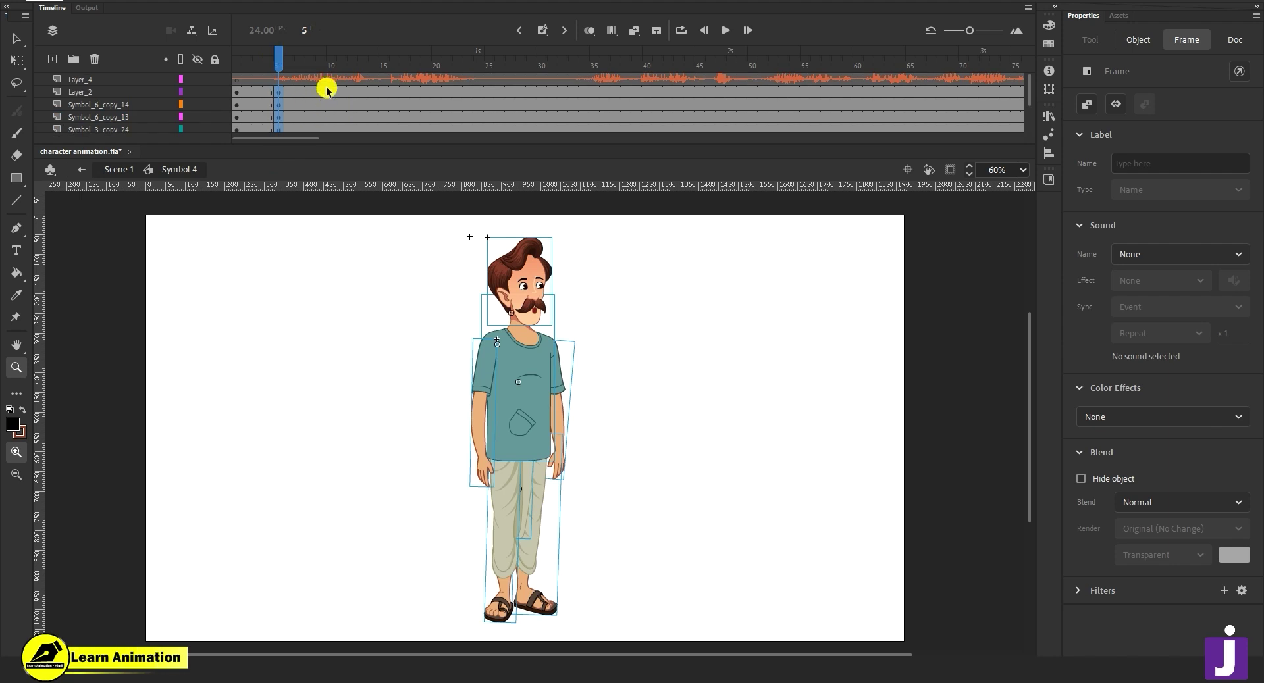
Insert keyframes at frame 9 on all character layers, widen the timeline frames slightly and check the frame 5 and 9 poses.
left_click_drag(319, 92, 321, 144)
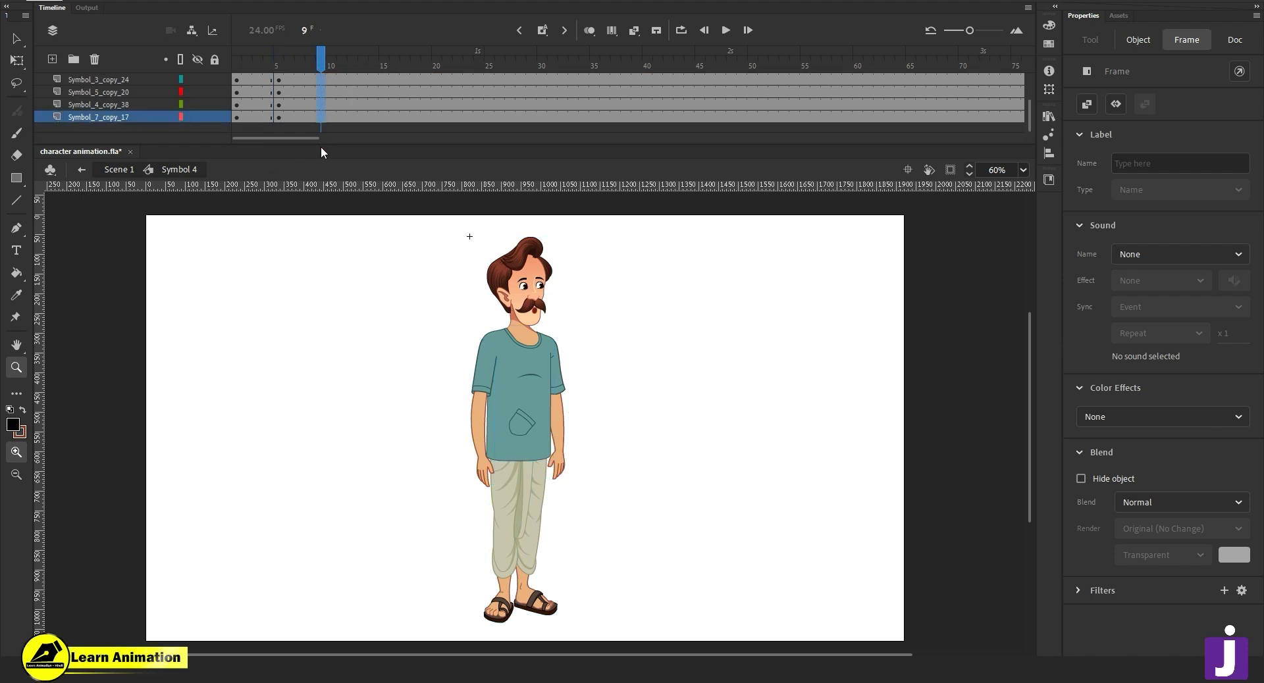
key("F6")
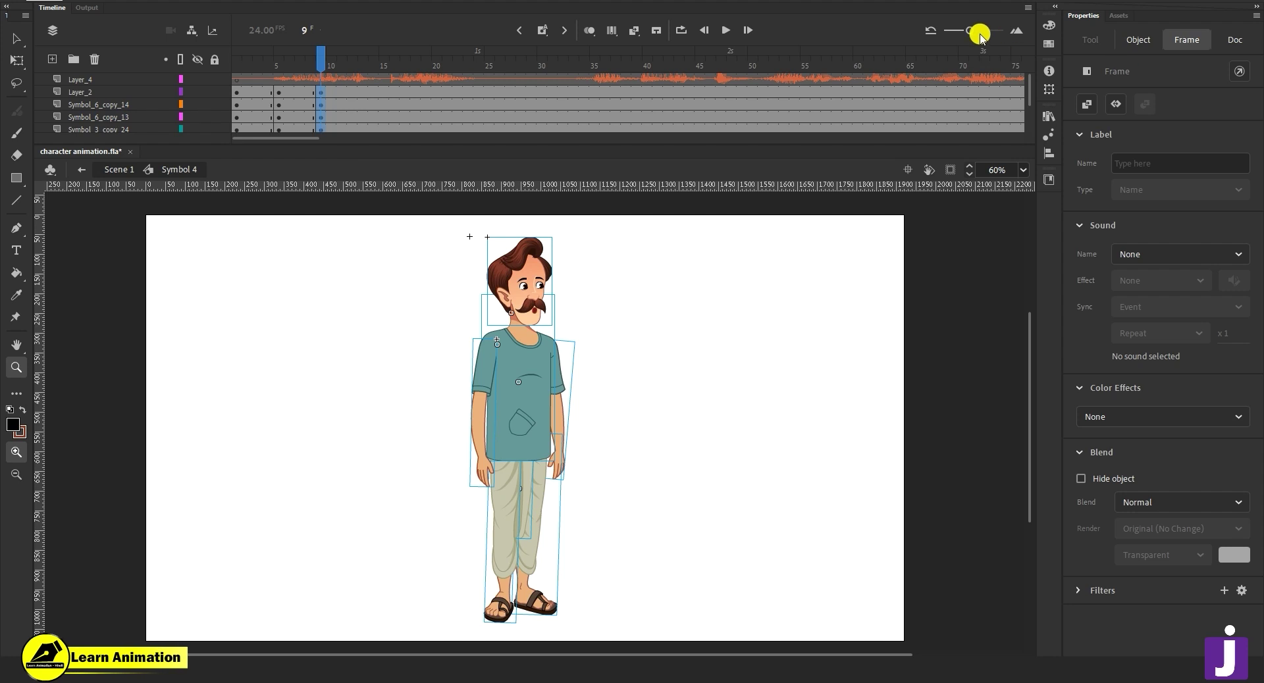
left_click_drag(973, 29, 976, 29)
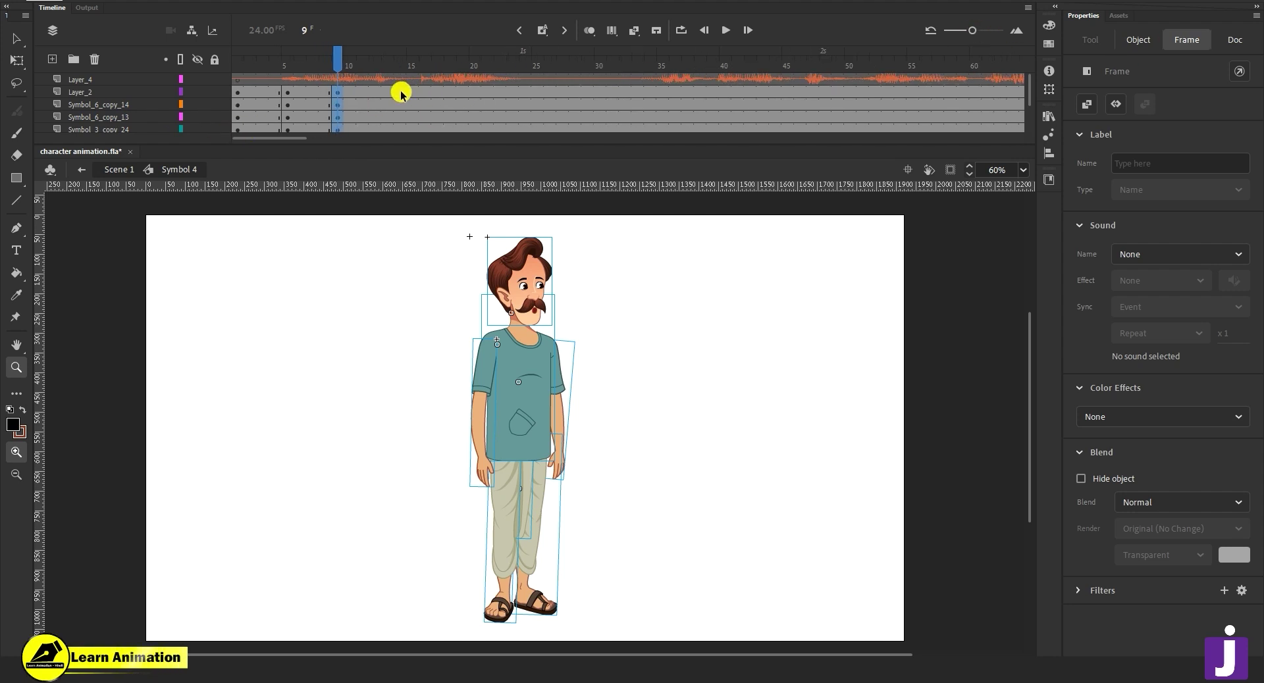
left_click(285, 93)
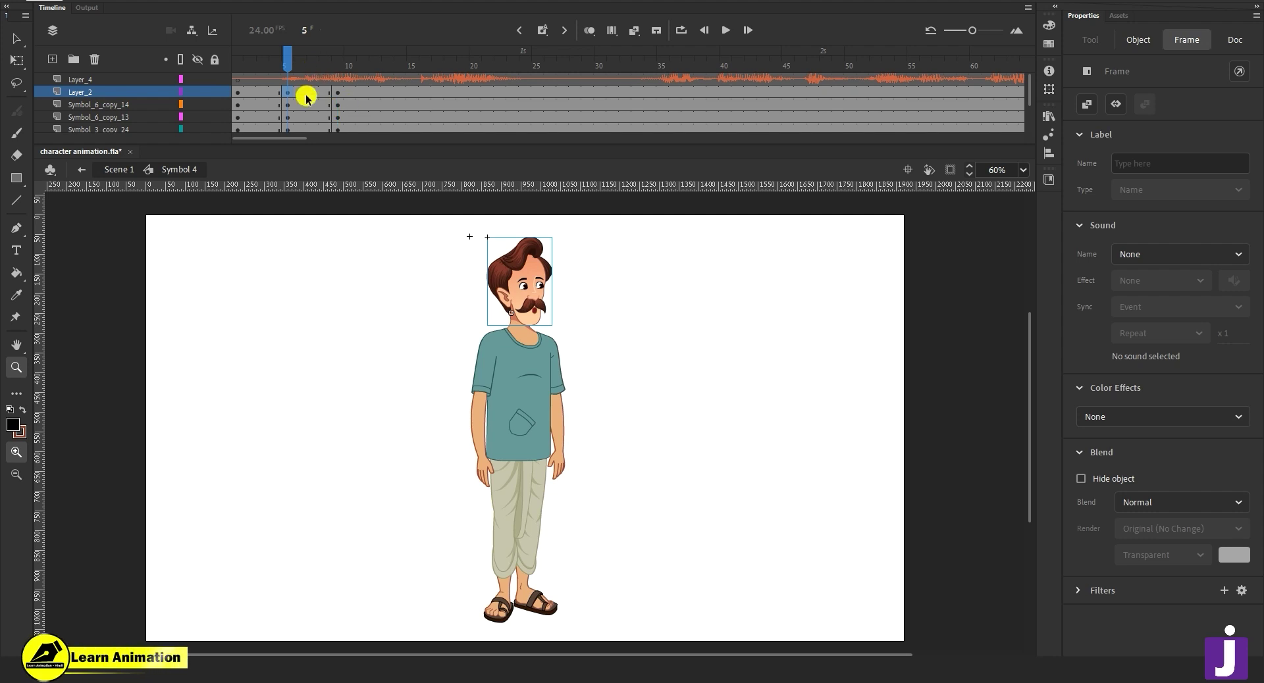
left_click_drag(291, 93, 338, 96)
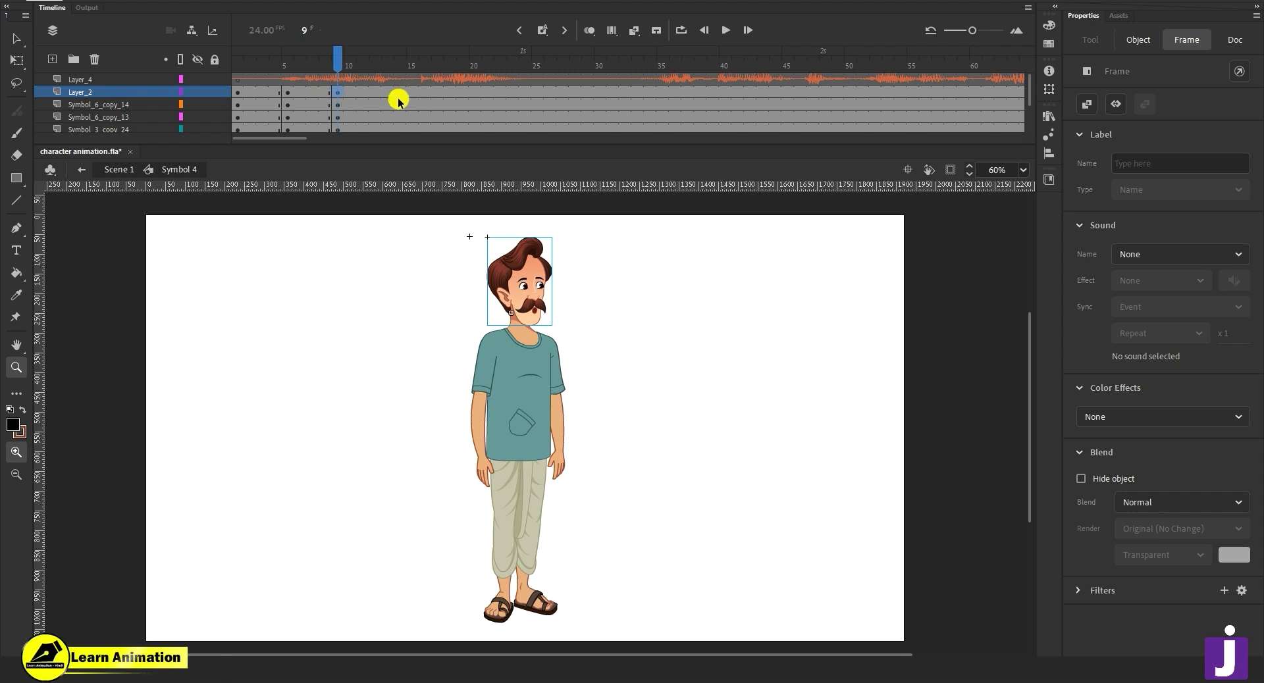
Insert keyframes at frames 16 and 22 on all character layers below the audio layer.
left_click(434, 90)
left_click_drag(424, 90, 425, 144)
key("F6")
left_click(500, 91)
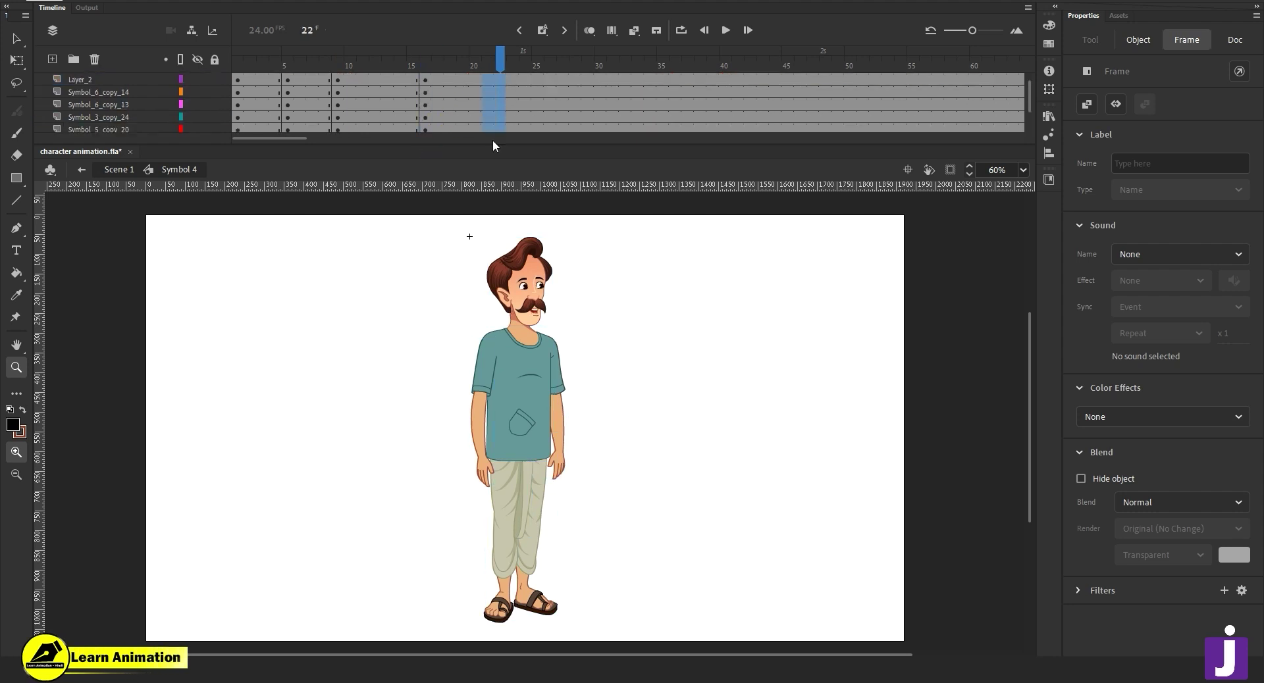
scroll(492, 140, "down", 2)
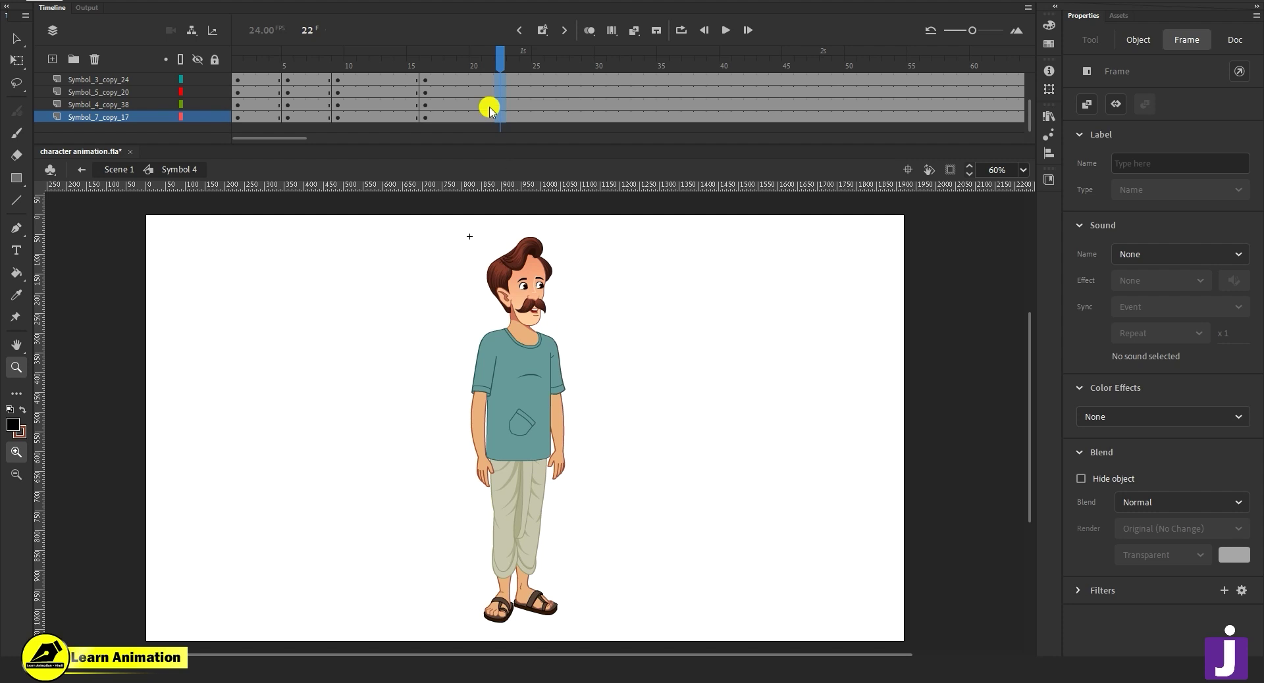
scroll(488, 104, "up", 2)
mouse_move(498, 82)
left_mouse_down()
mouse_move(397, 83)
mouse_move(476, 88)
left_mouse_up()
Play the opening section with the audio to check the timing of the new keyframes.
left_click_drag(412, 58, 299, 83)
key("Return")
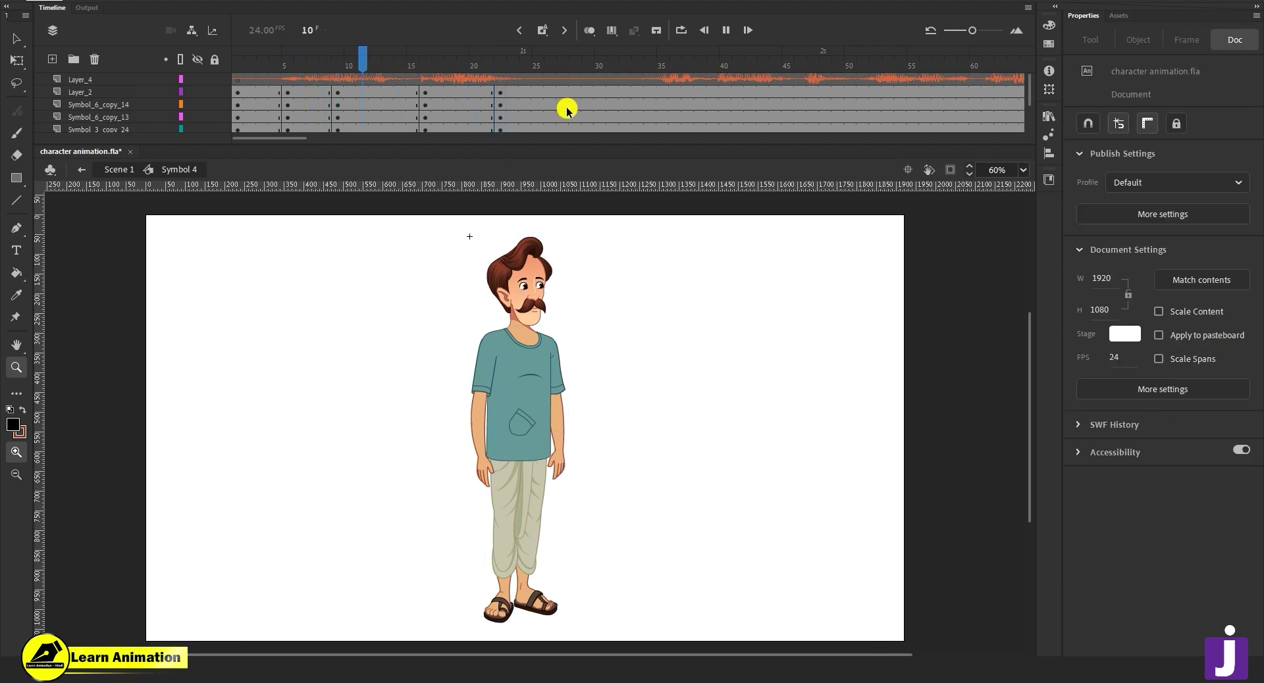
key("Return")
left_click_drag(552, 66, 462, 63)
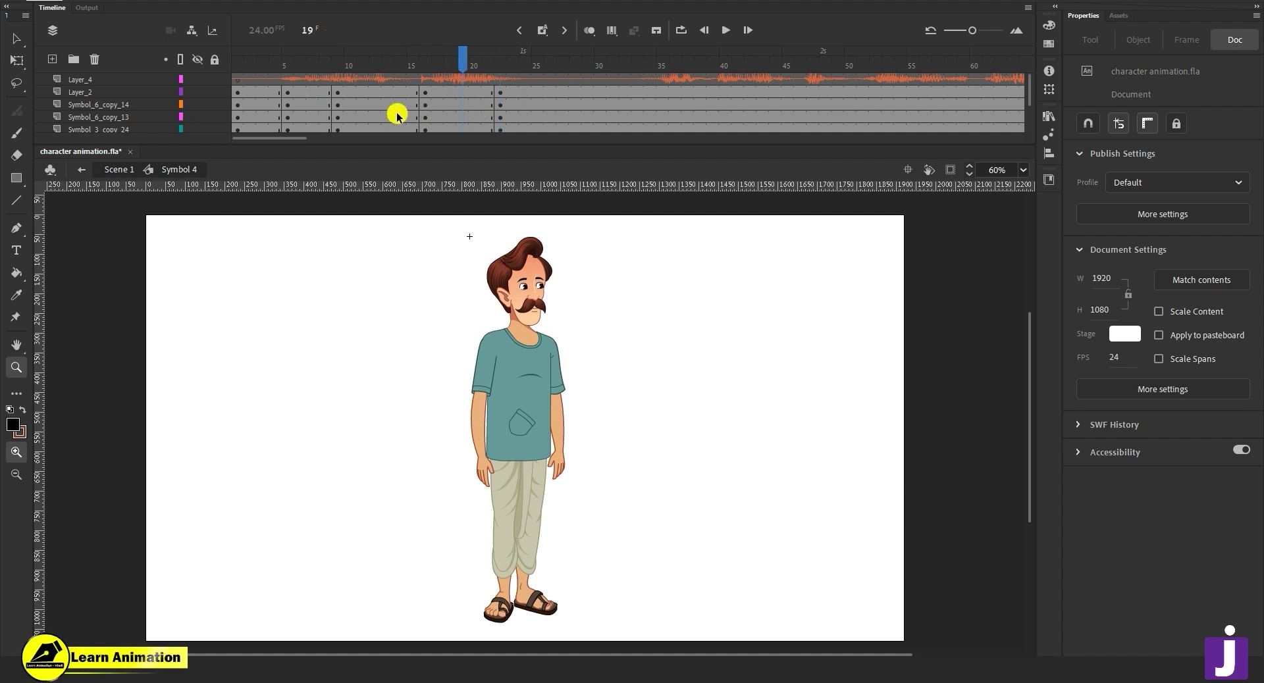
Create classic tweens on all character layers between the keyframes at frames 5, 9, 16 and 22.
left_click_drag(310, 99, 455, 166)
right_click(432, 113)
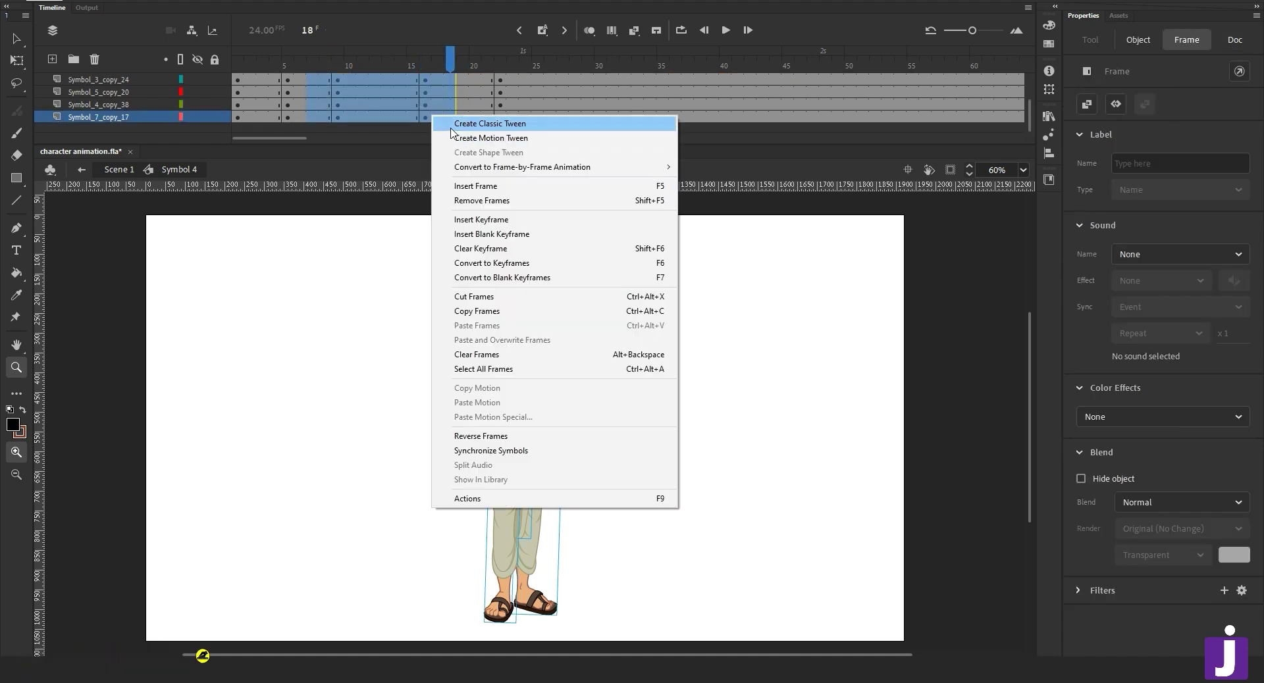
left_click(455, 124)
left_click(437, 66)
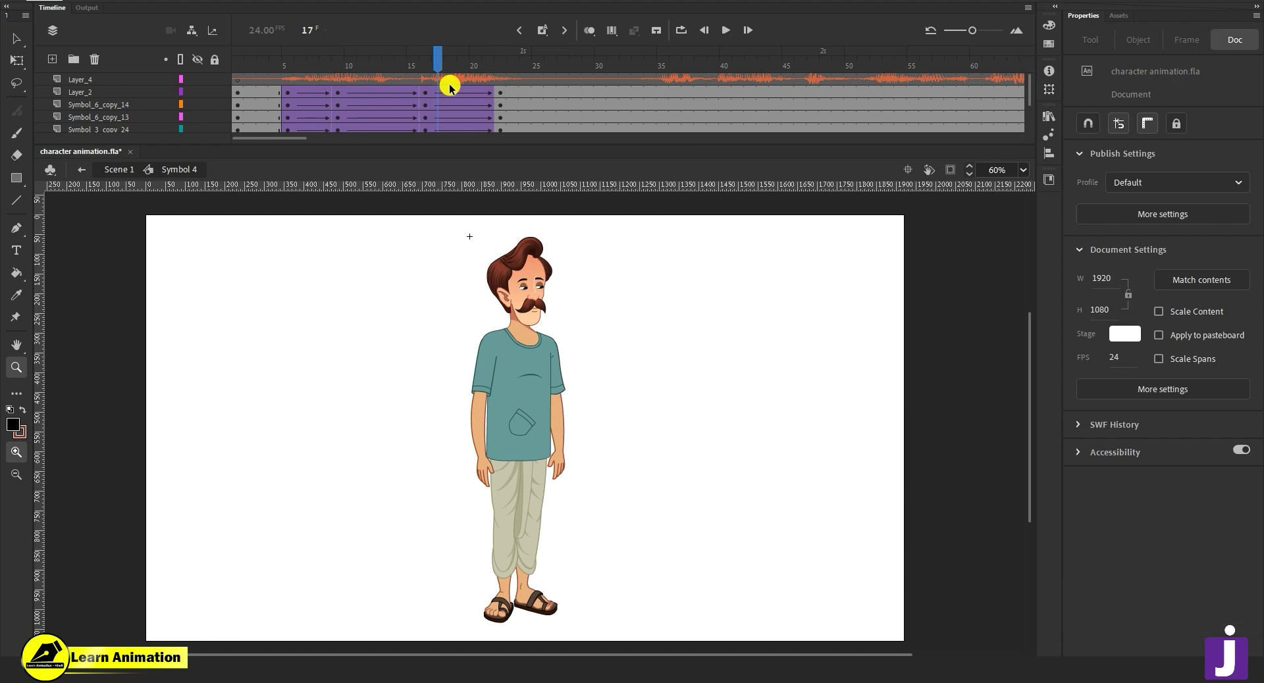
Select the classic tweens between frames 16 and 22 on the character layers and set their ease to 100.
left_click_drag(452, 93, 476, 115)
scroll(494, 79, "up", 3)
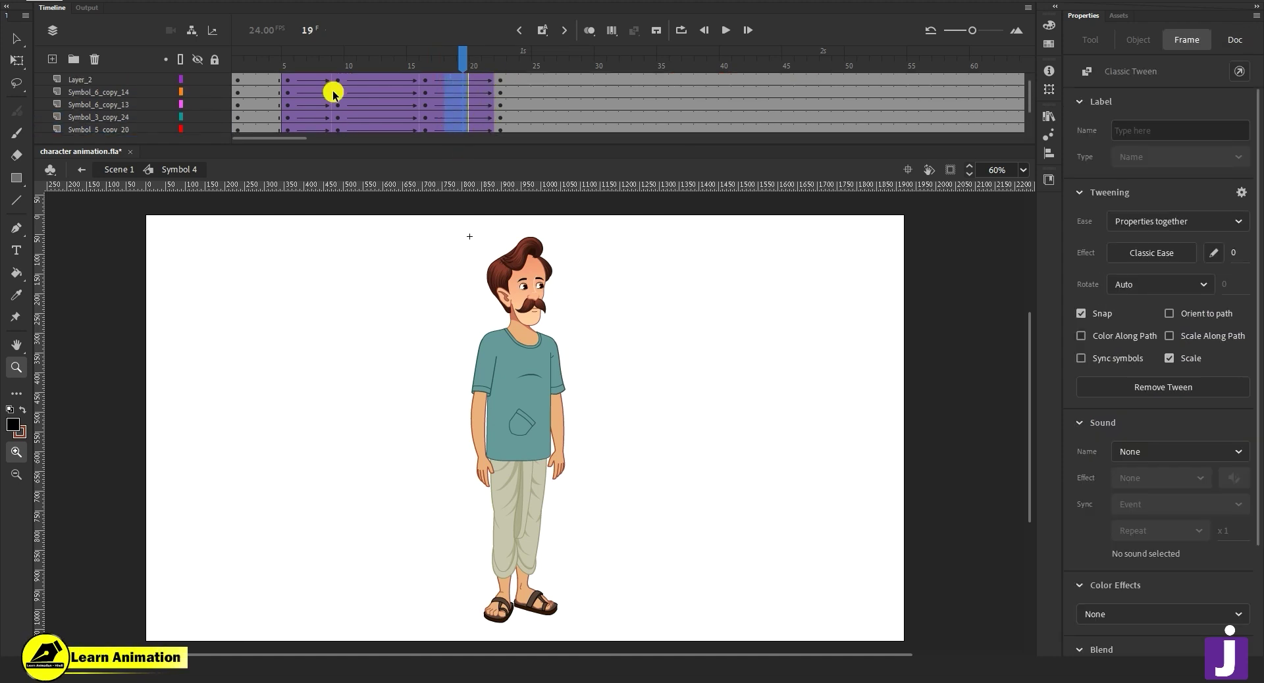
scroll(460, 105, "up", 1)
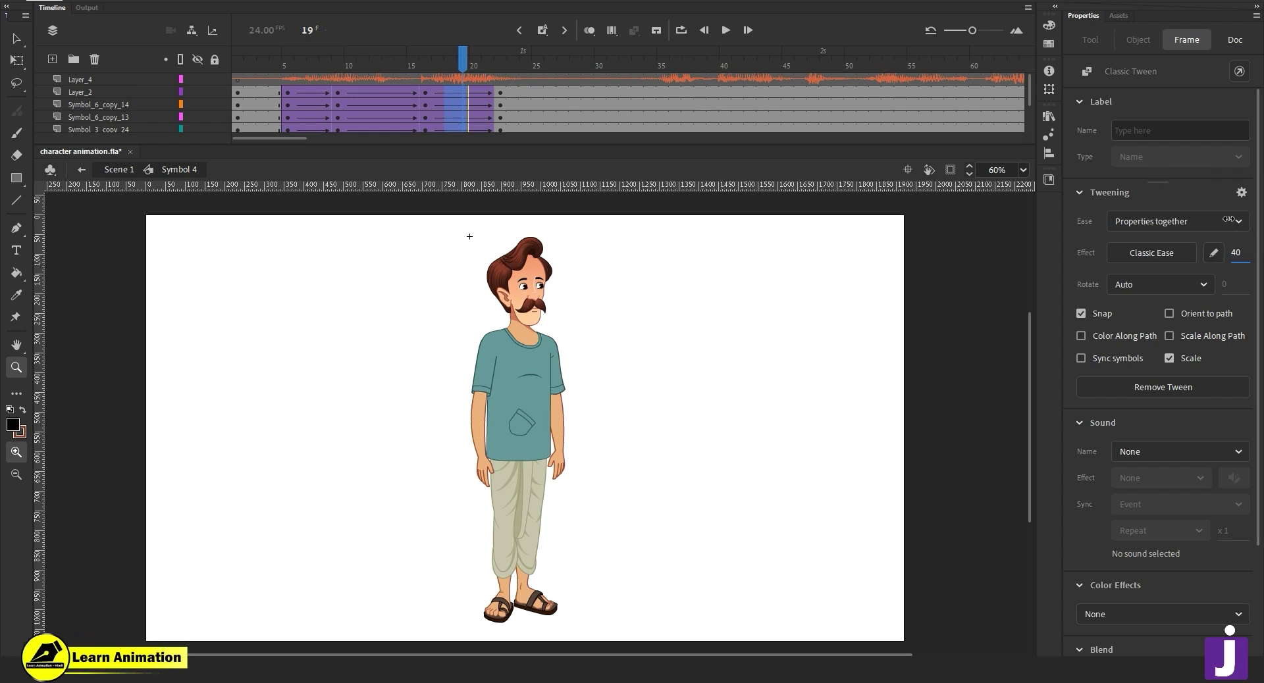
left_click(1234, 253)
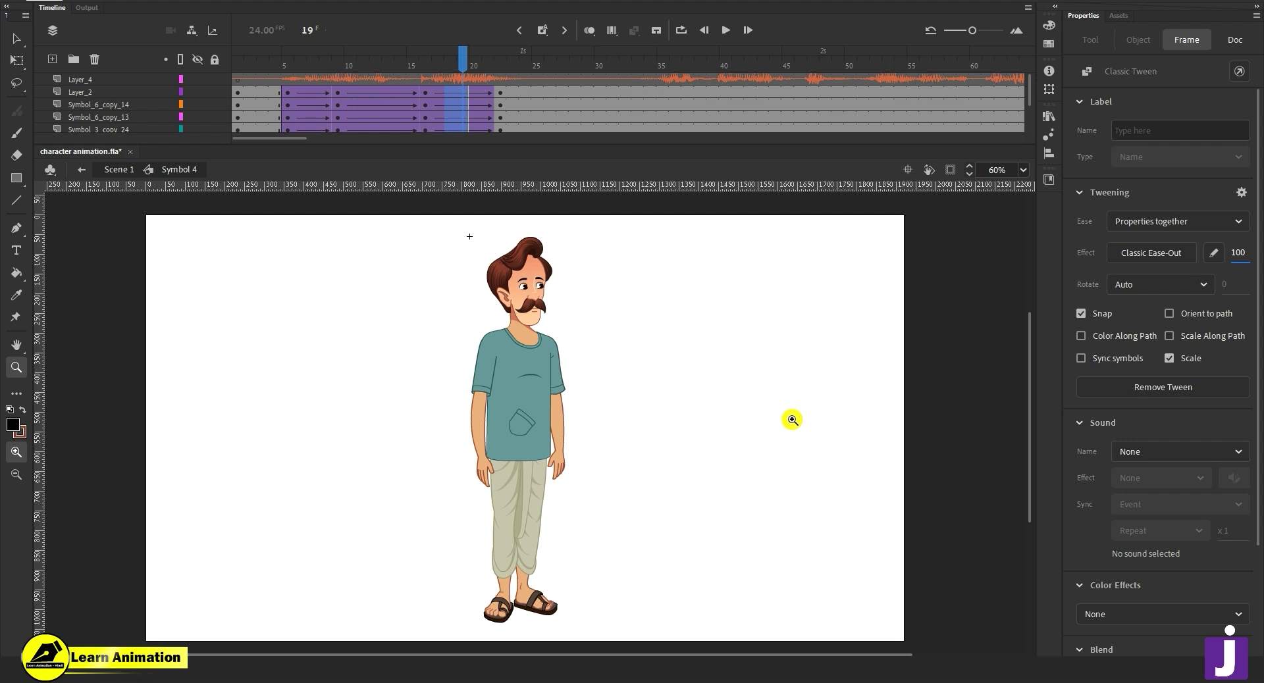
Select the classic tweens between frames 9 and 16 on all character layers and set their ease to -100.
left_click_drag(376, 94, 381, 161)
left_click(1232, 256)
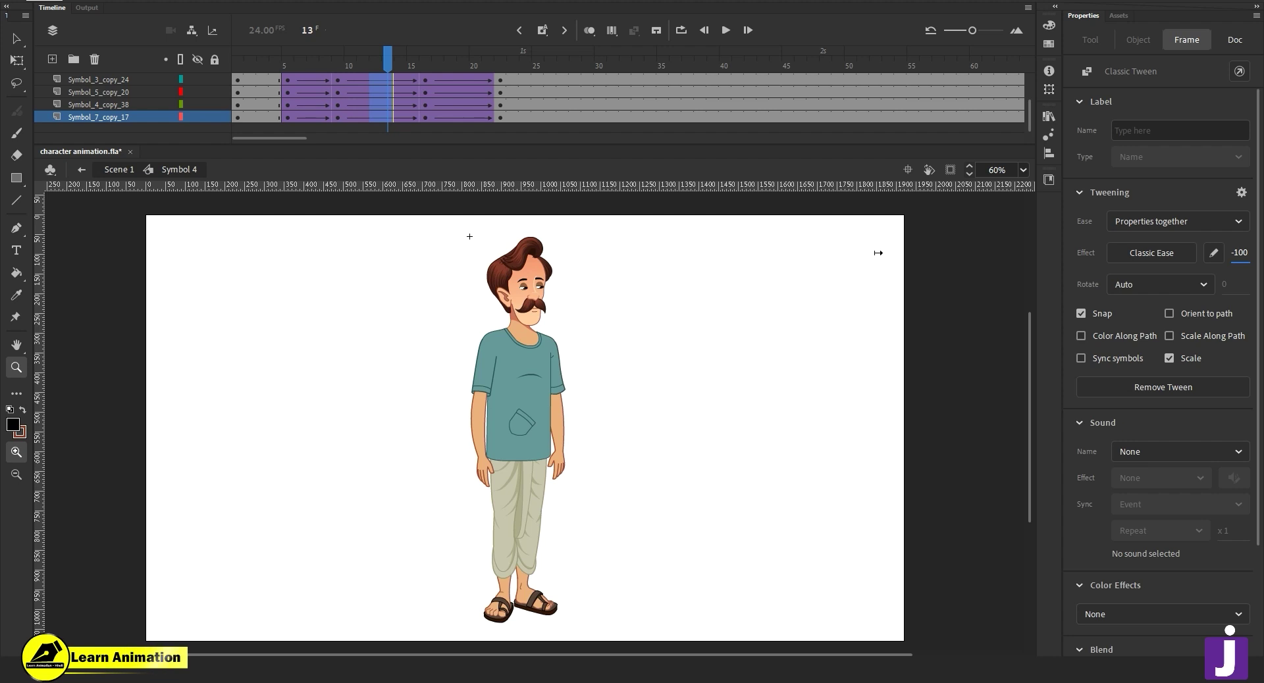
left_click_drag(870, 253, 870, 256)
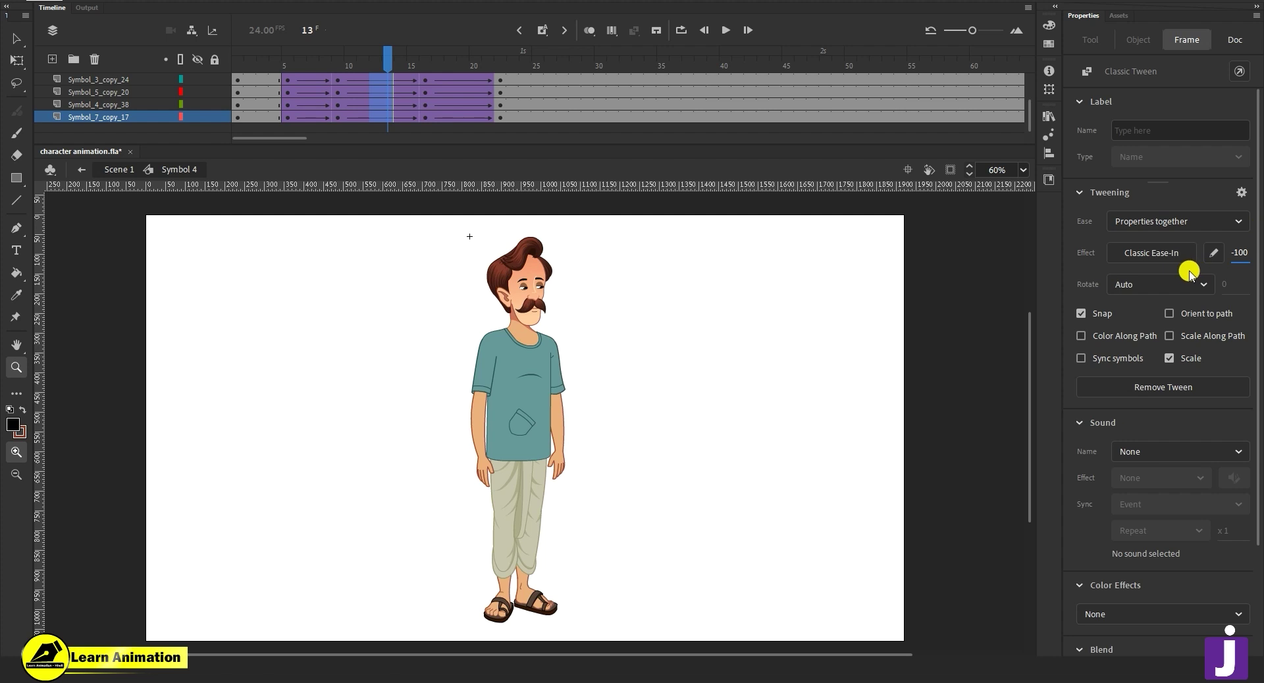
scroll(474, 86, "up", 3)
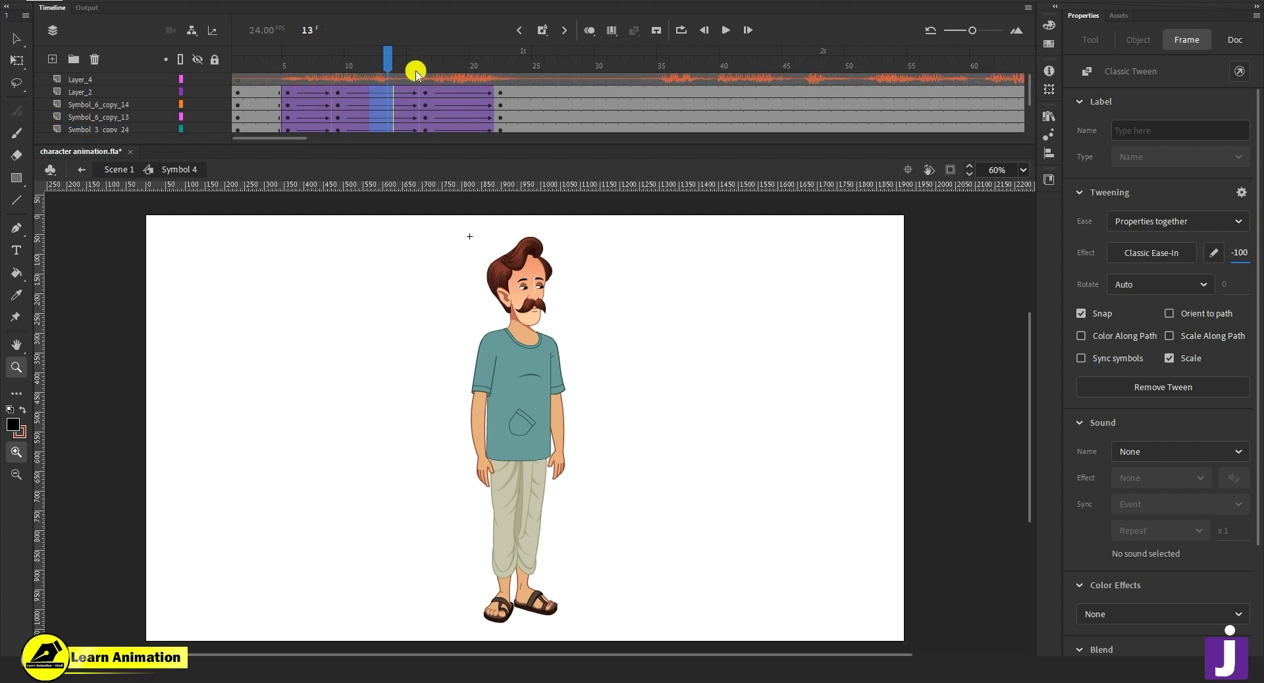
At frame 9, stretch the whole character slightly upward to a height of about 991, keeping the feet in place.
left_click(499, 95)
left_click_drag(448, 104, 331, 89)
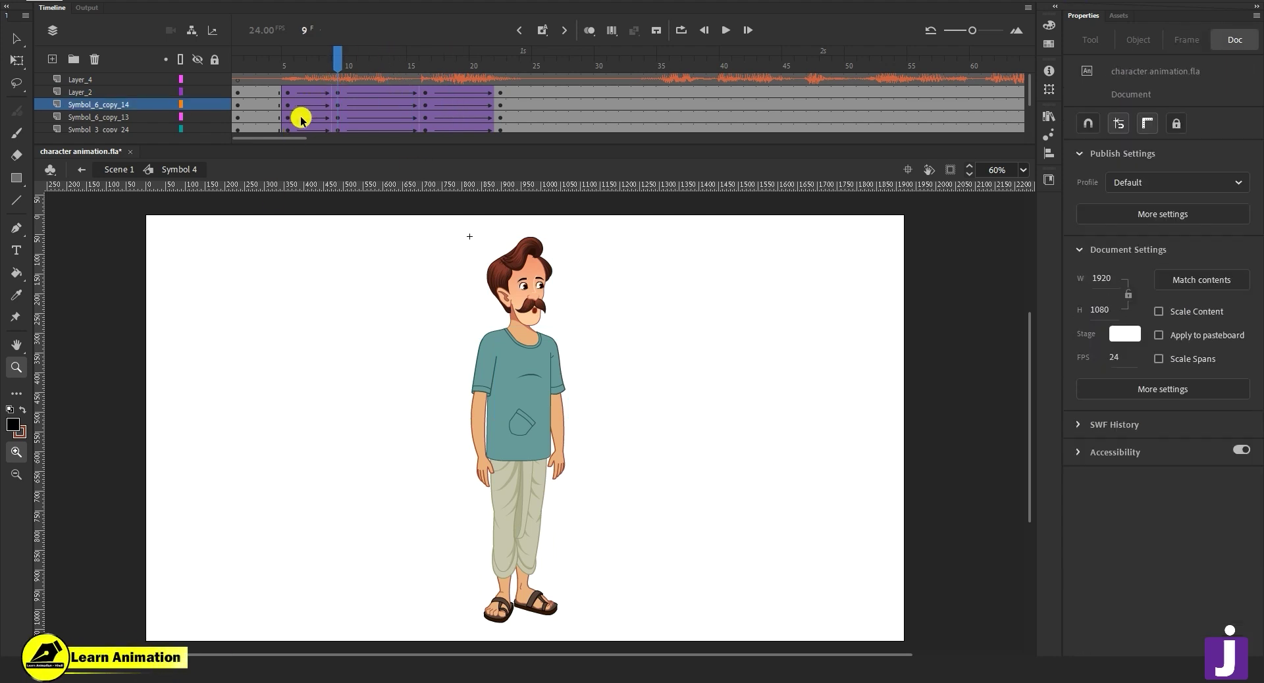
key("v")
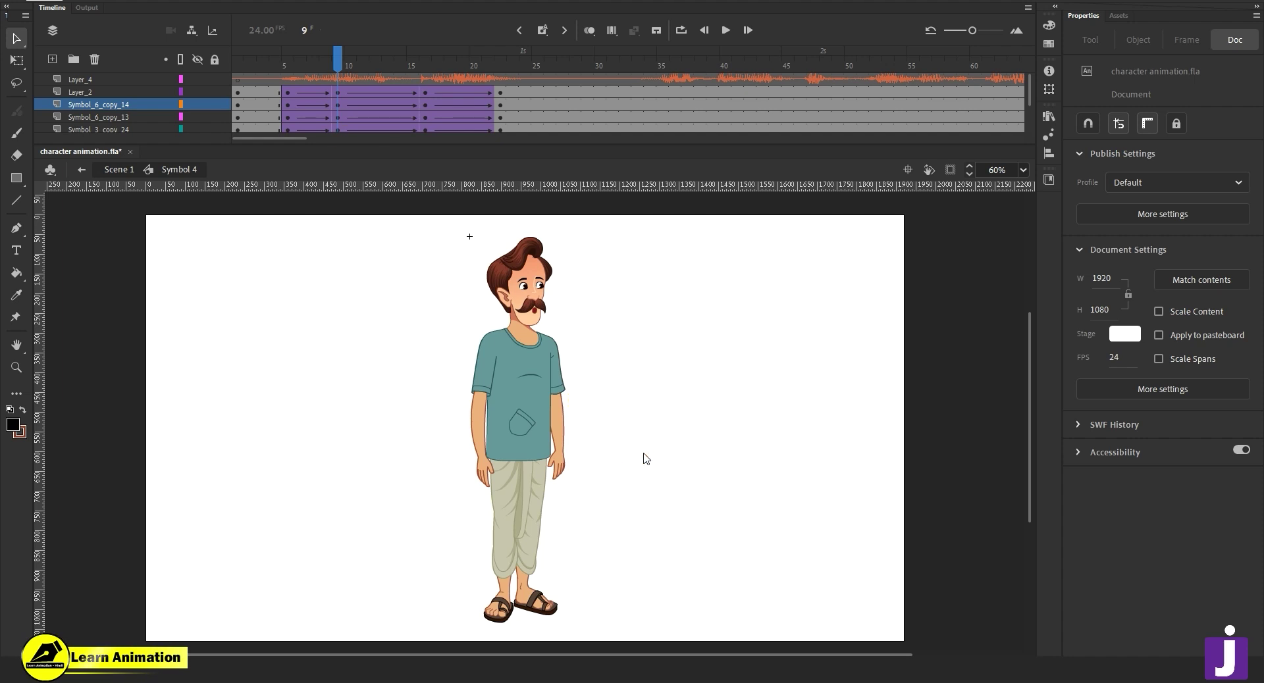
left_click_drag(428, 235, 601, 512)
key("q")
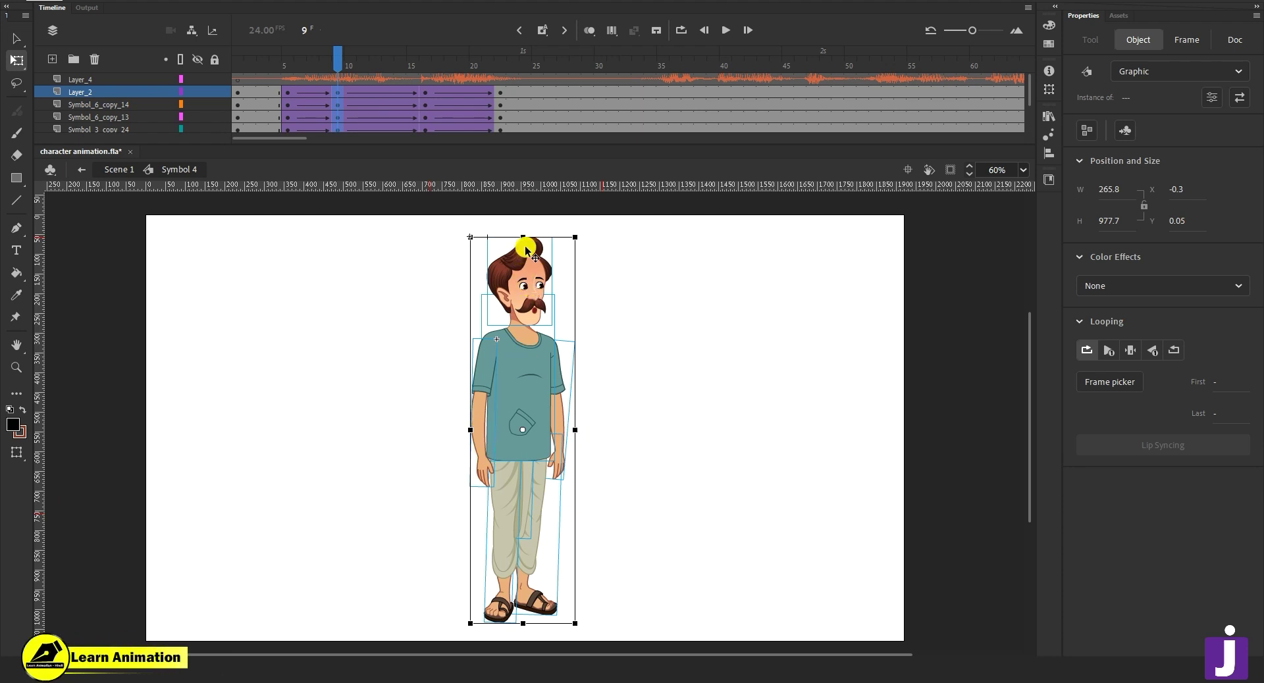
left_click_drag(526, 241, 526, 235)
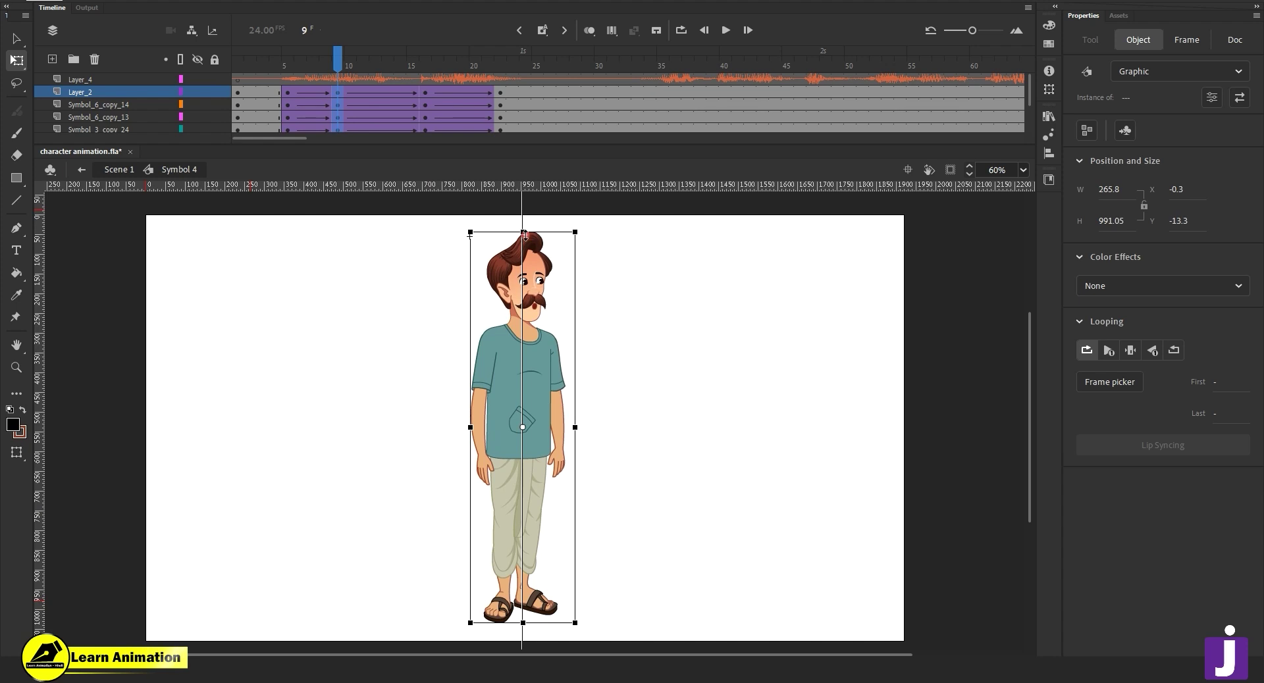
mouse_move(331, 51)
left_mouse_down()
mouse_move(298, 54)
mouse_move(337, 55)
left_mouse_up()
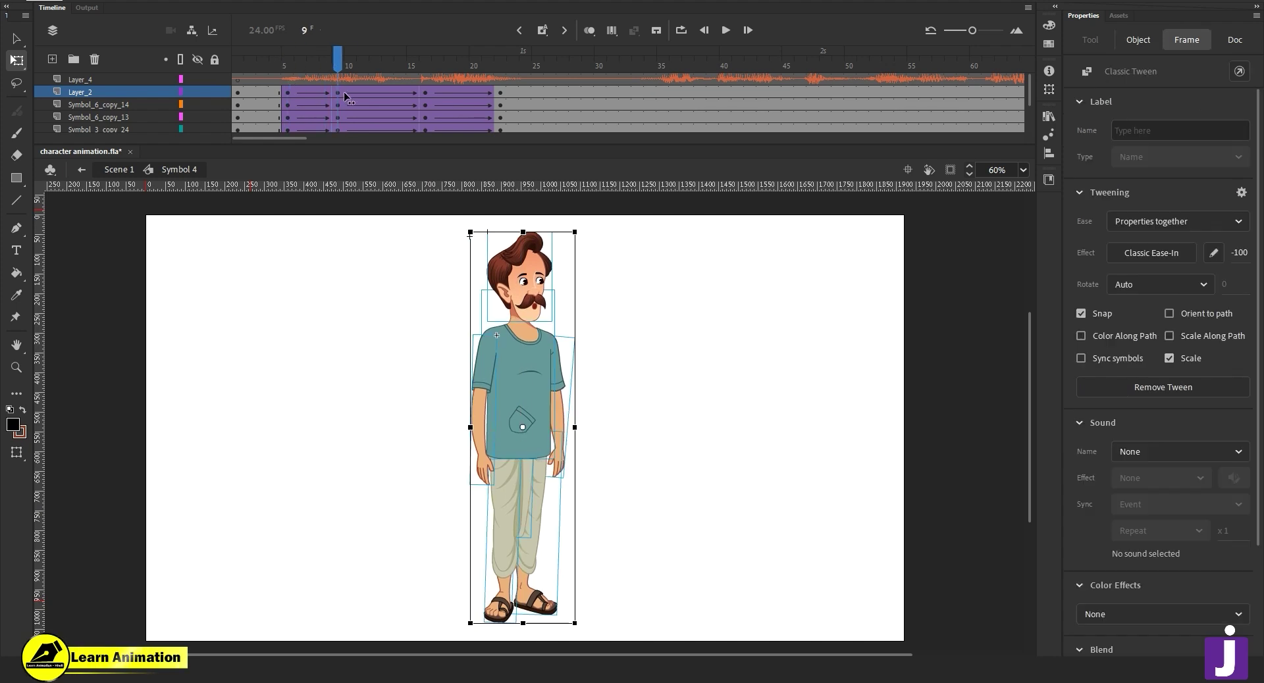
left_click(410, 417)
key("v")
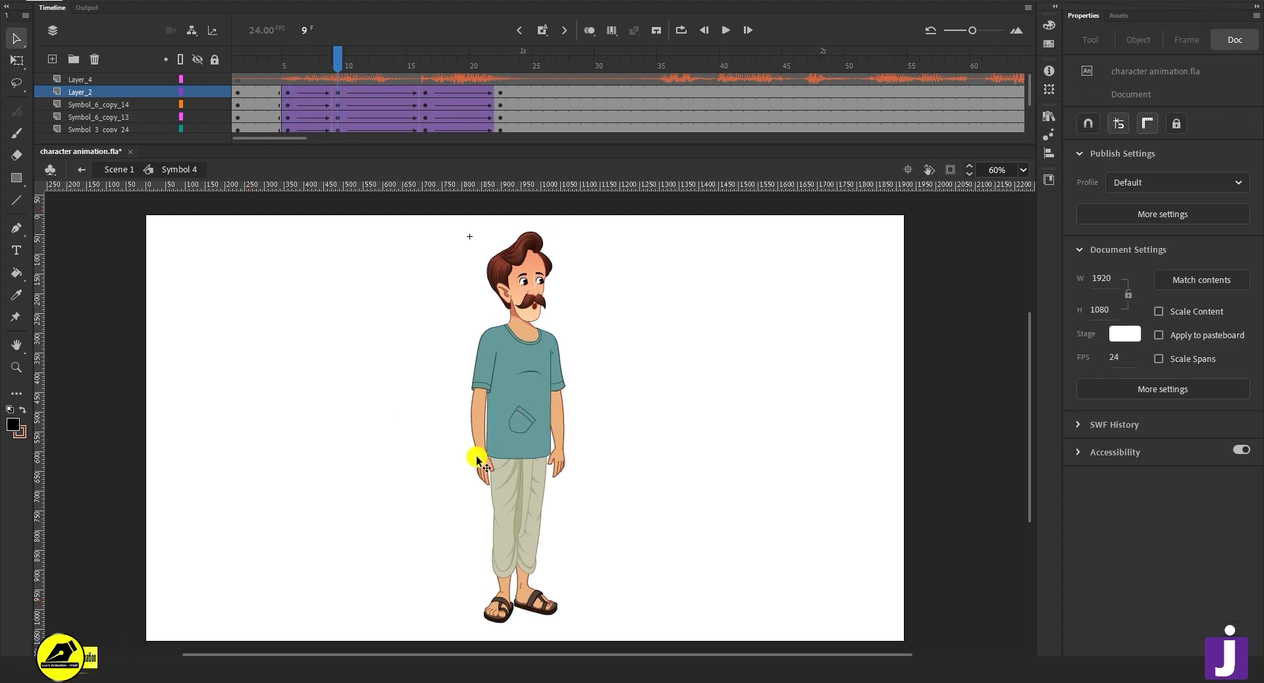
At frame 9, rotate both arms slightly outward, away from the body.
left_click(474, 488)
key("q")
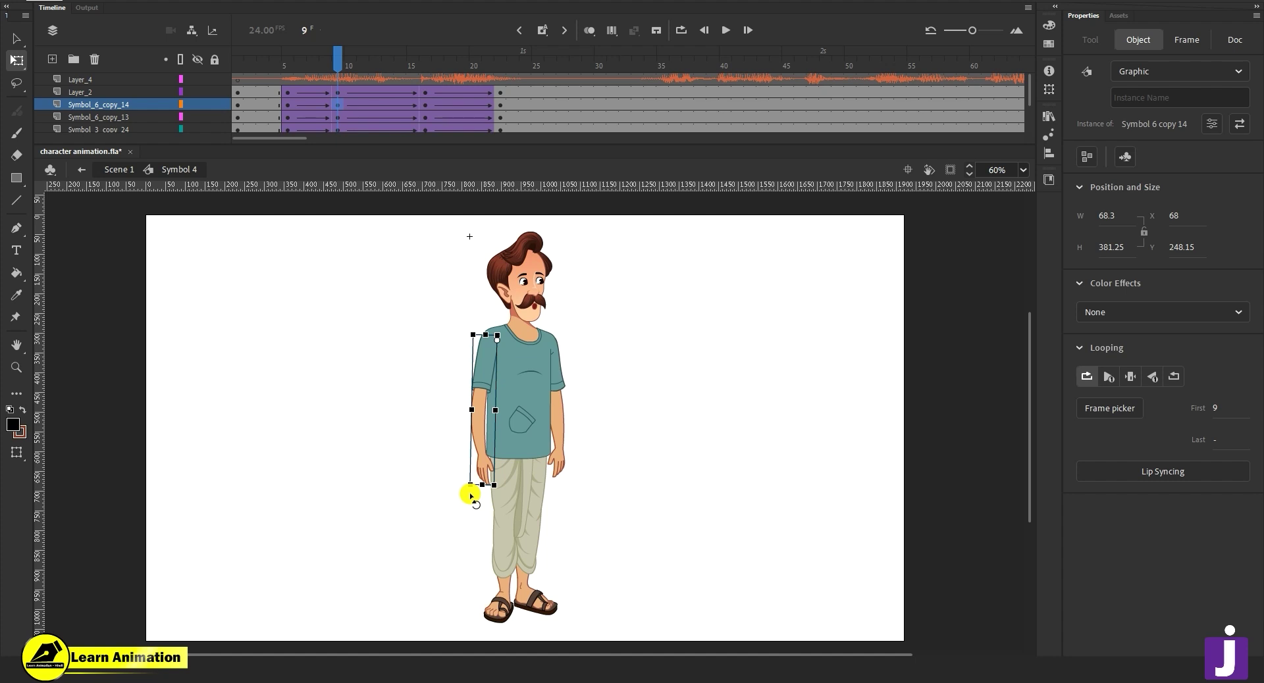
left_click_drag(471, 495, 465, 493)
left_click(557, 466)
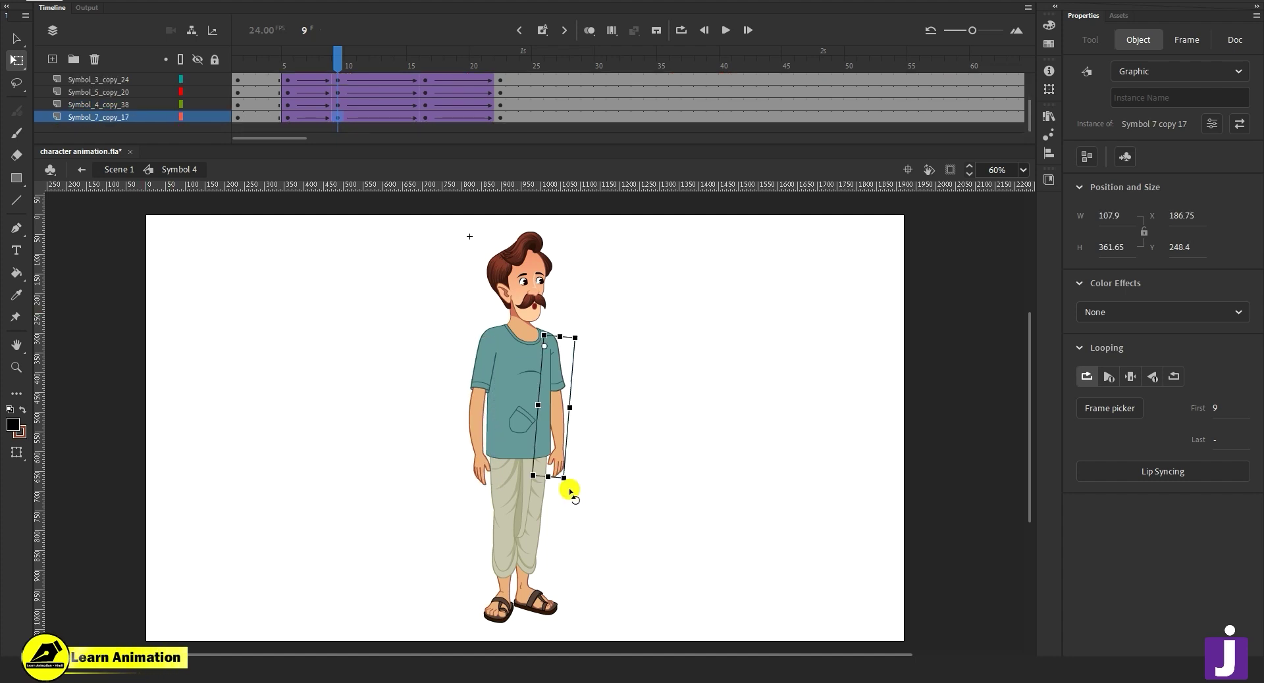
left_click_drag(570, 483, 577, 487)
Tilt the head slightly backward at frame 9 and scrub the neighbouring frames to check the movement.
left_click(543, 245)
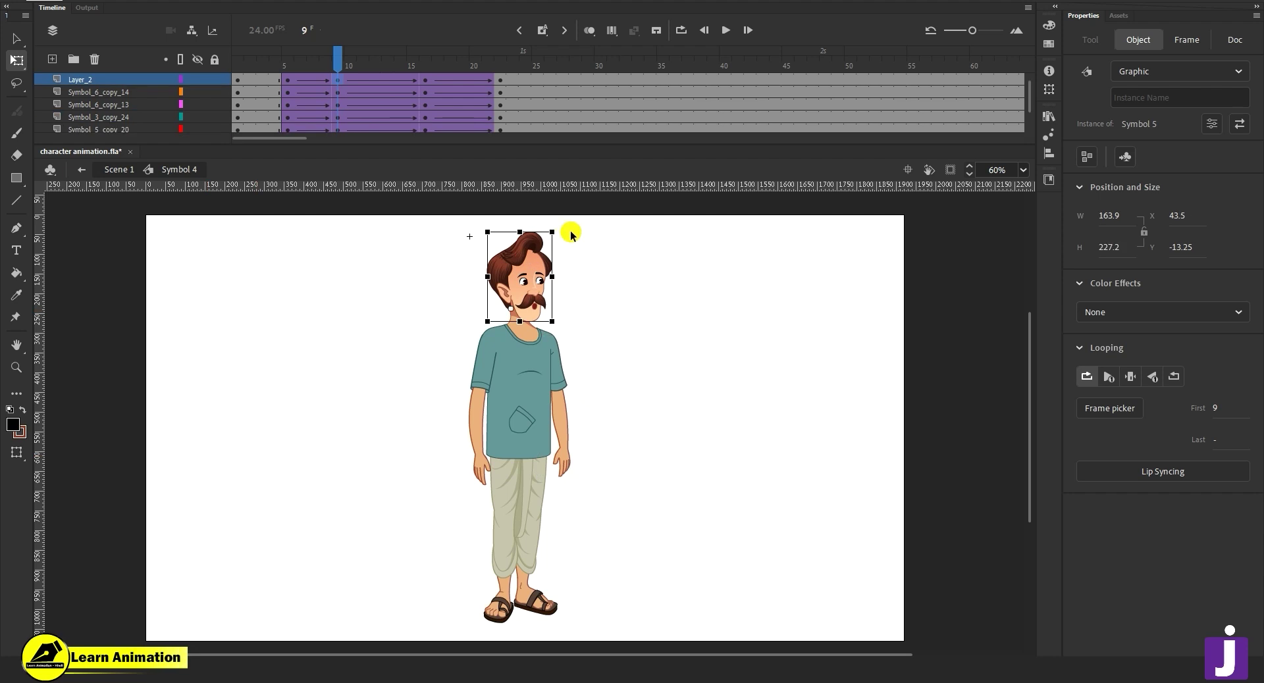
left_click_drag(565, 238, 567, 230)
left_click(322, 78)
left_click_drag(317, 67, 343, 75)
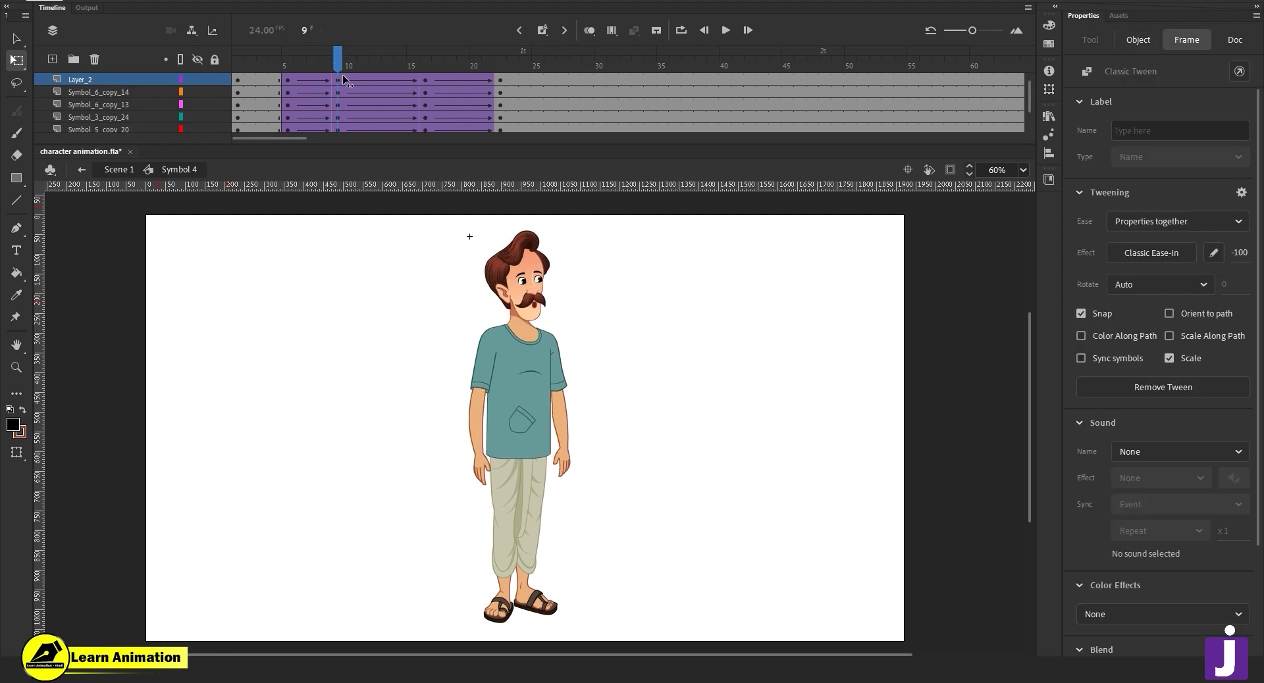
left_click(343, 79)
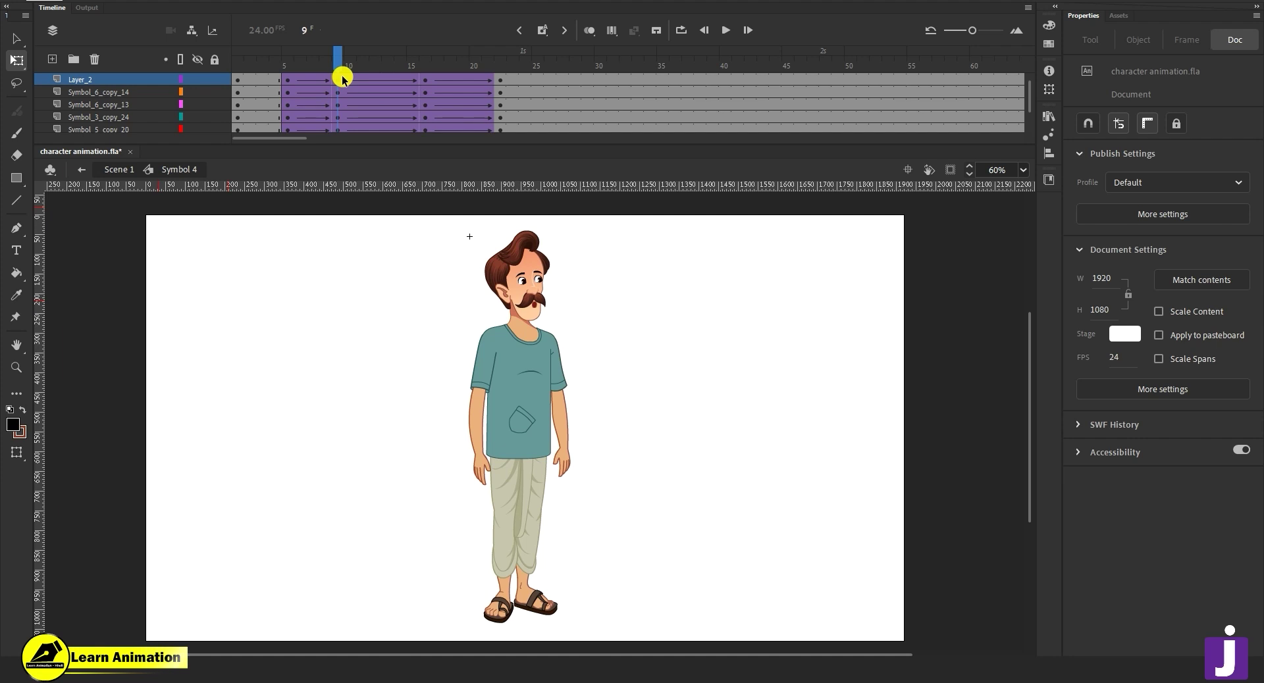
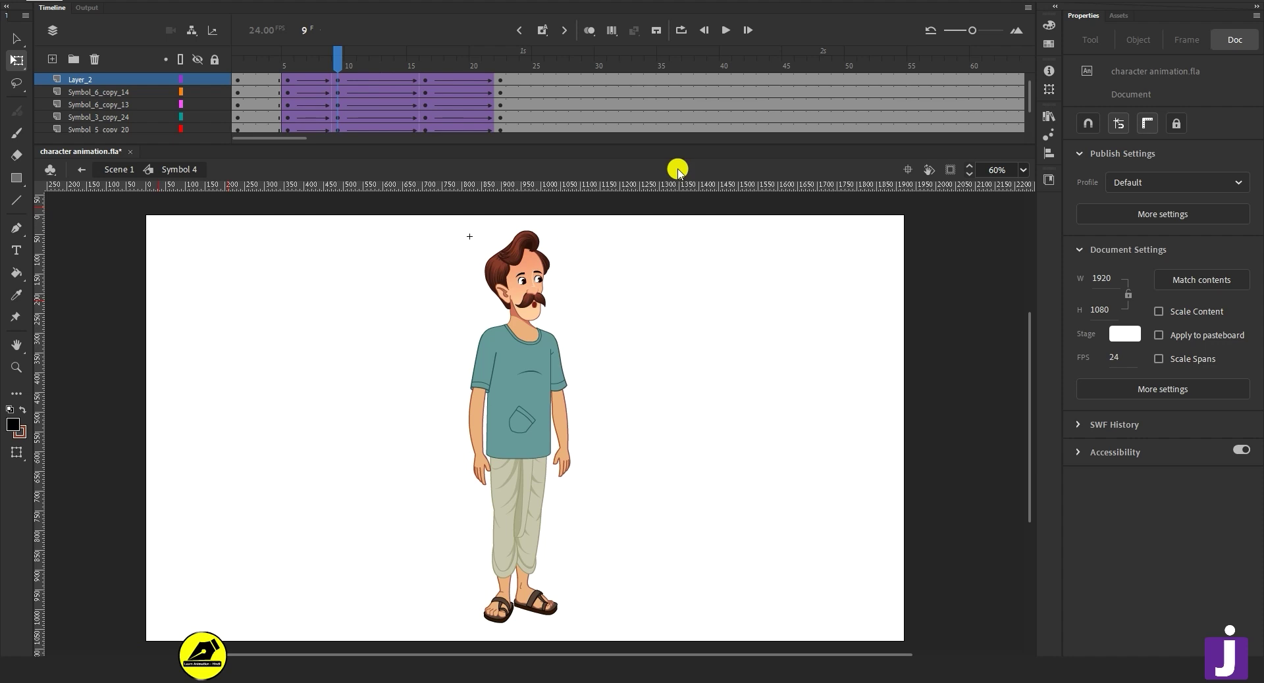
At frame 16, squash the whole character slightly downward with the feet in place and fine-tune the amount.
left_click_drag(332, 58, 421, 113)
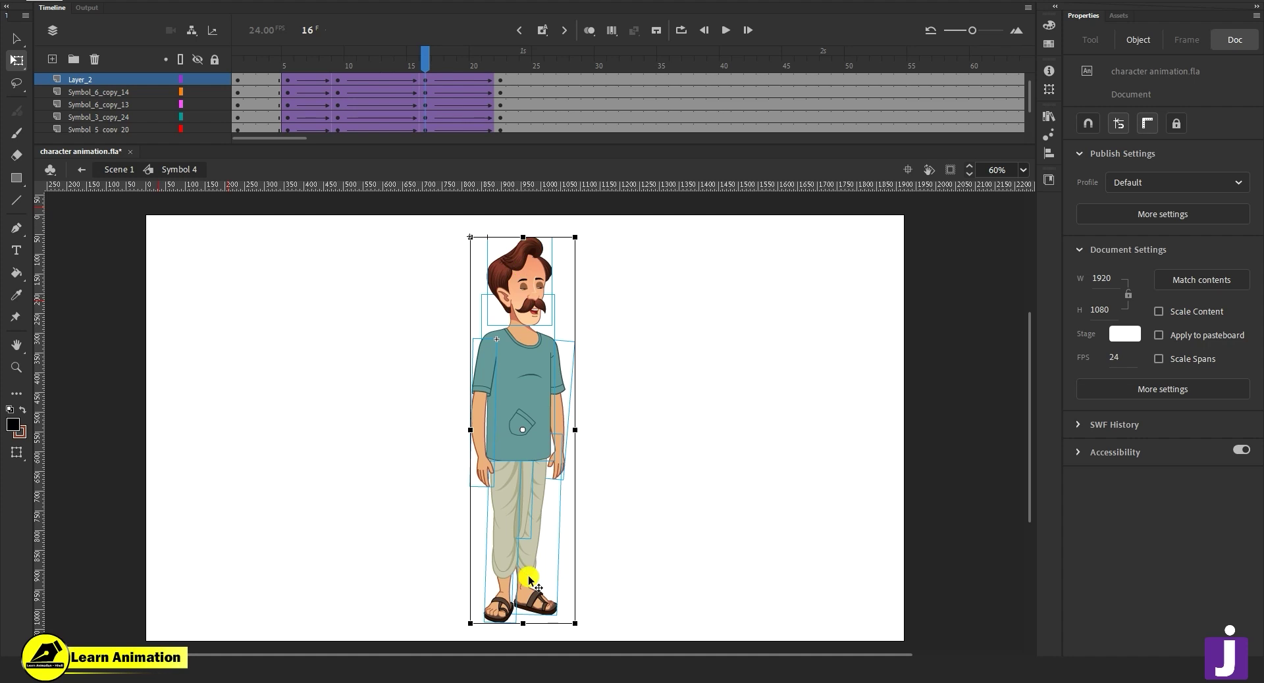
left_click_drag(500, 336, 622, 636)
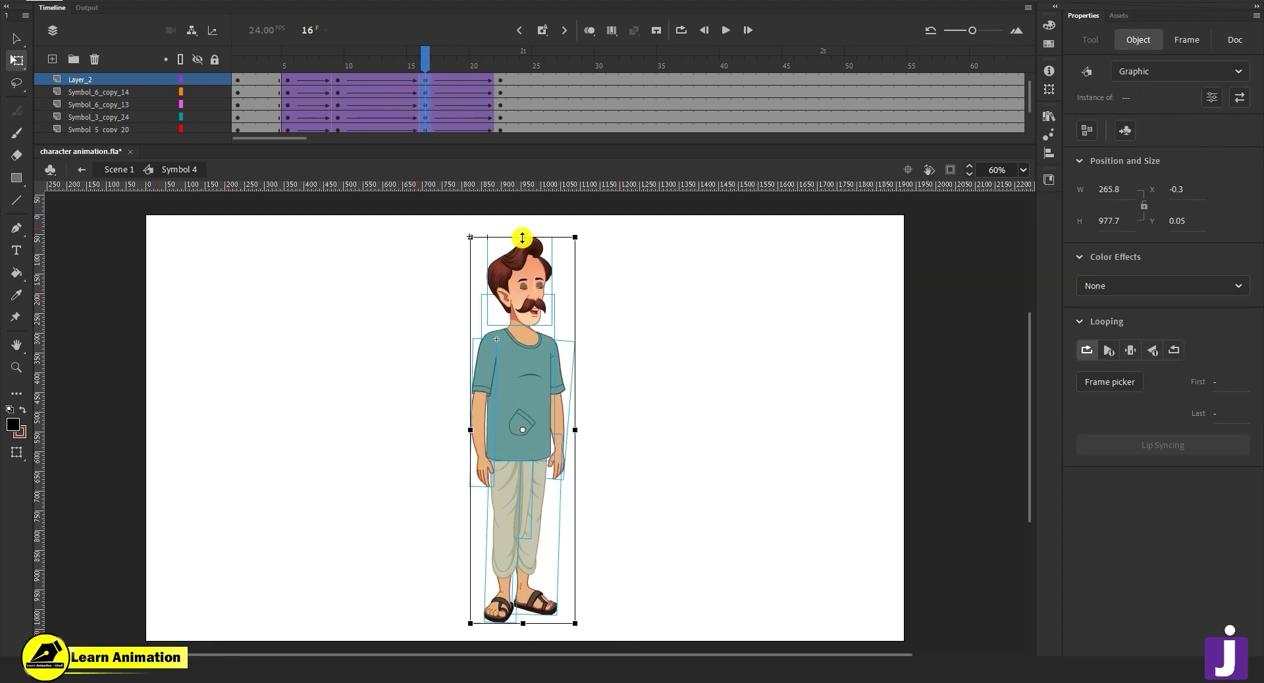
left_click_drag(522, 238, 523, 245)
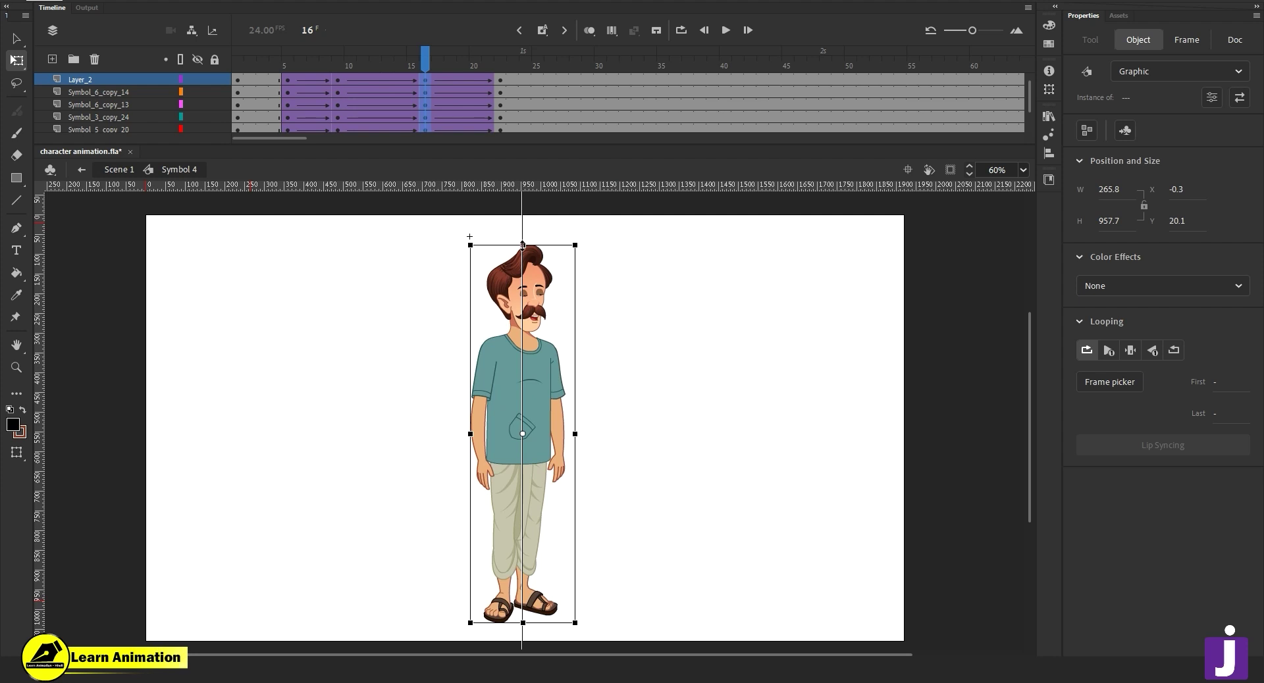
left_click_drag(411, 74, 425, 119)
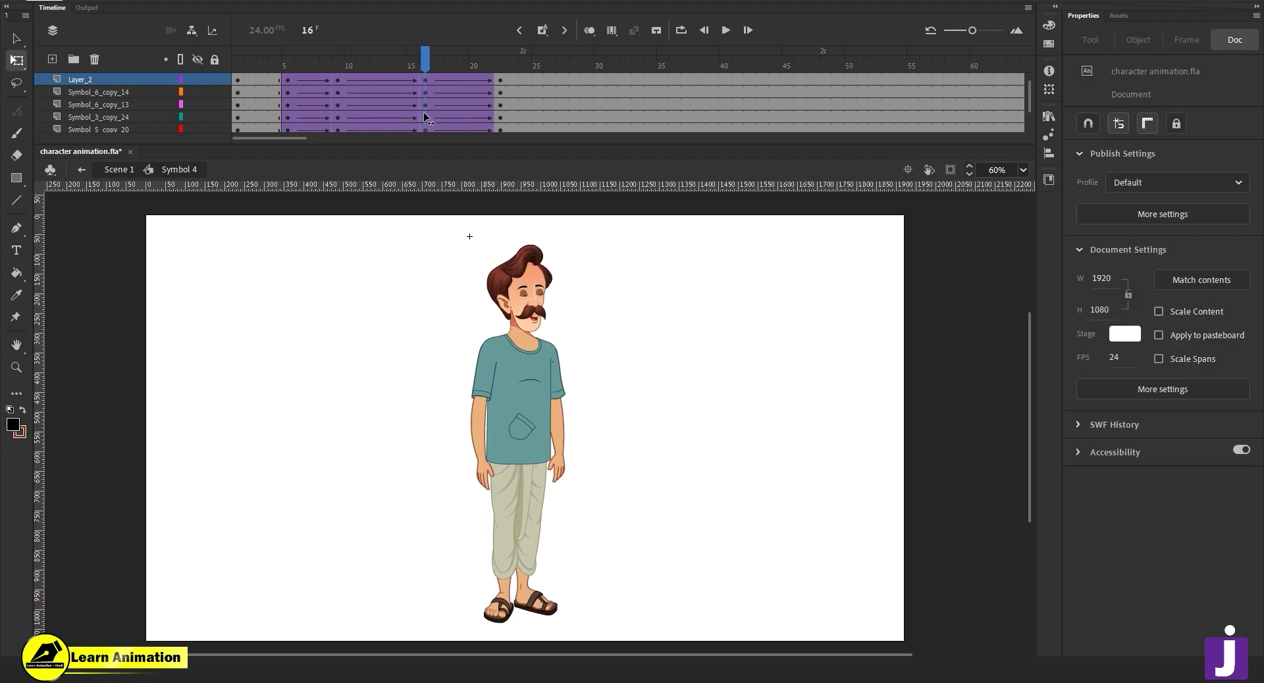
left_click(530, 293)
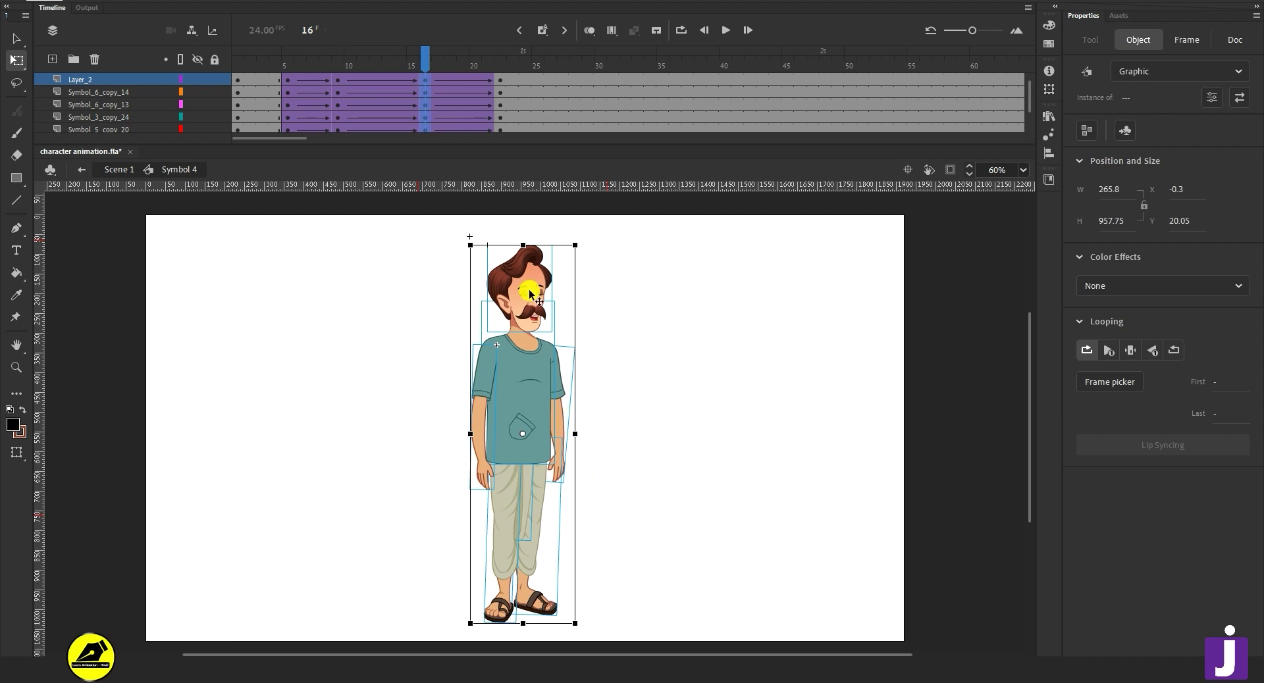
left_click_drag(522, 247, 522, 240)
left_click(365, 297)
left_click_drag(393, 67, 431, 111)
left_click(424, 92)
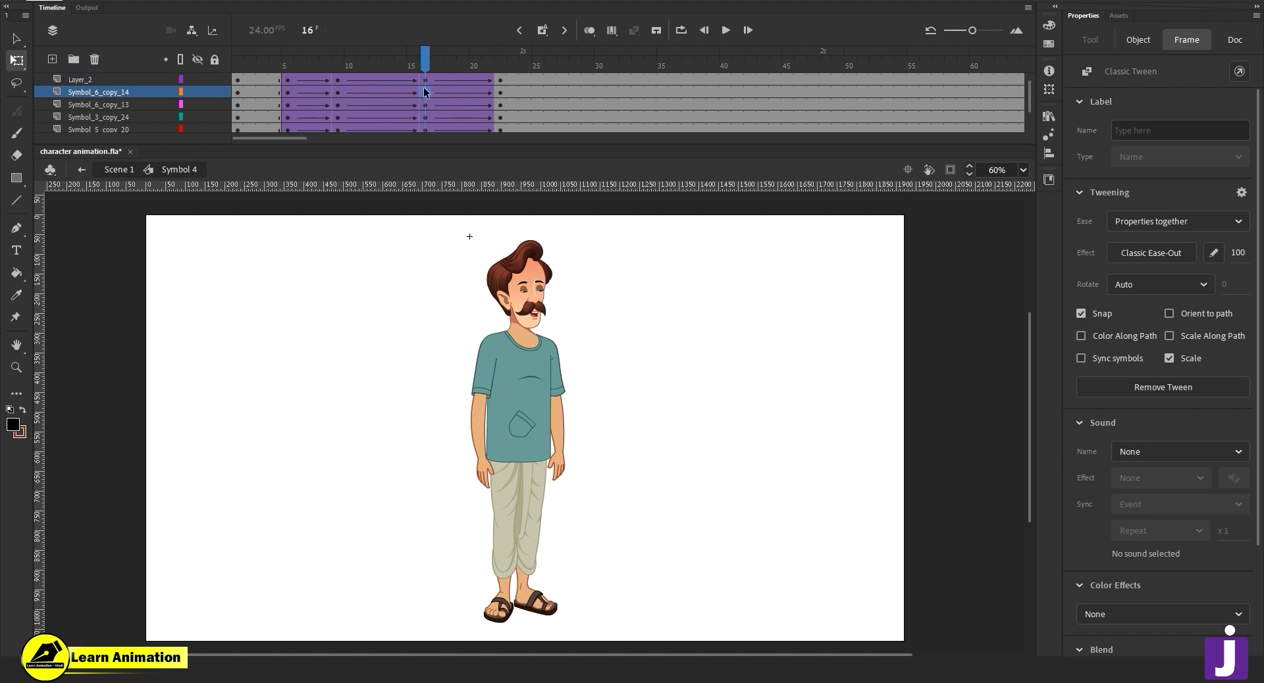
At frame 16, tilt the head slightly forward and rotate both arms inward, toward the body.
left_click(522, 251)
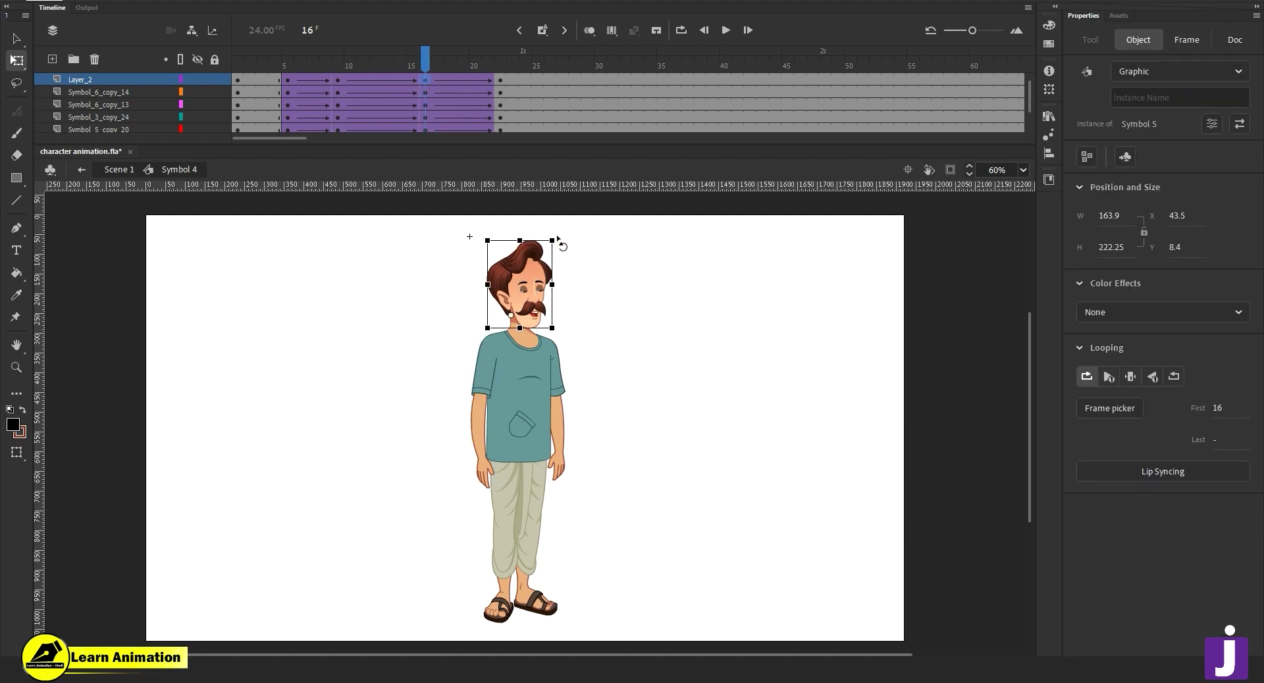
left_click_drag(565, 243, 569, 250)
left_click(486, 472)
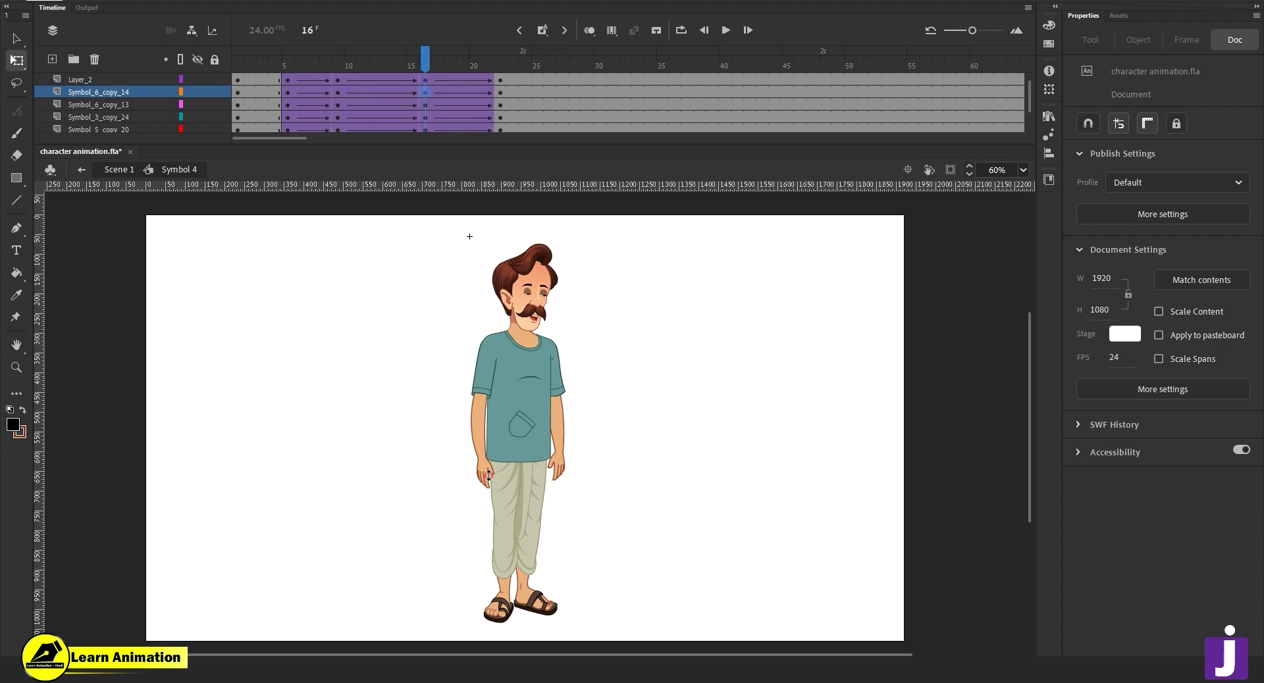
left_click(558, 469)
left_click_drag(570, 487, 566, 490)
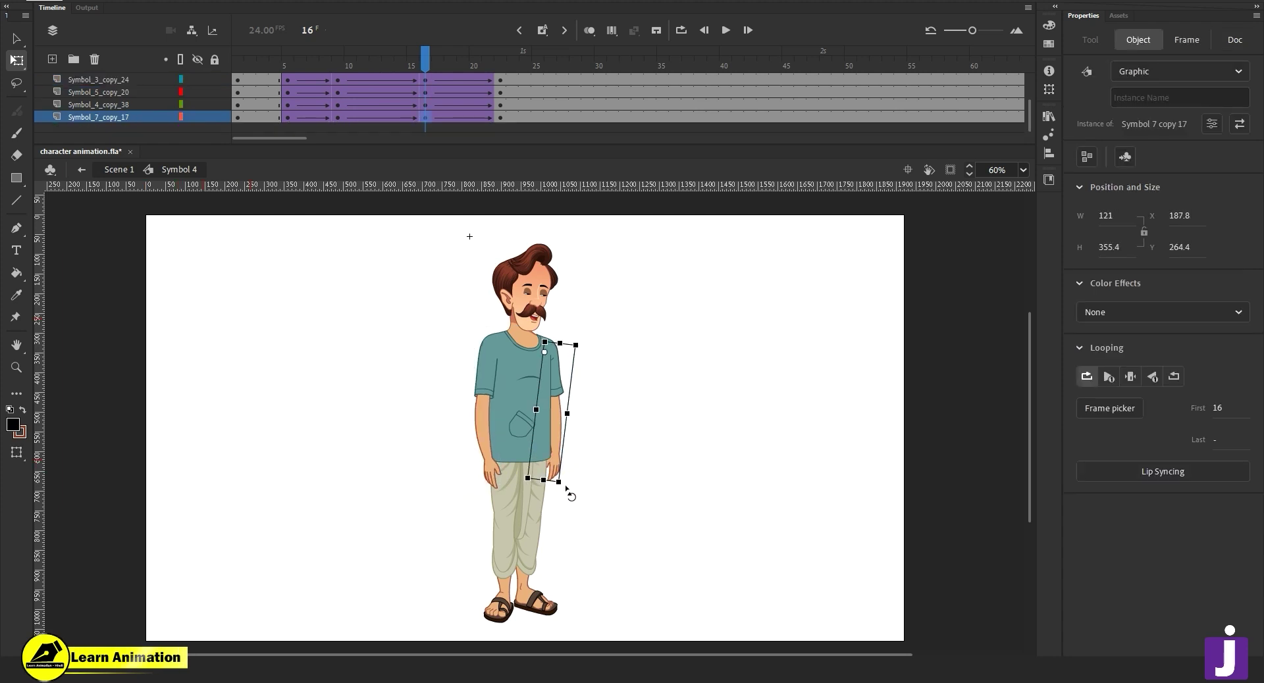
At frame 22, select the upper body, move its transformation point to the waist and rotate it slightly backward.
scroll(393, 97, "up", 1)
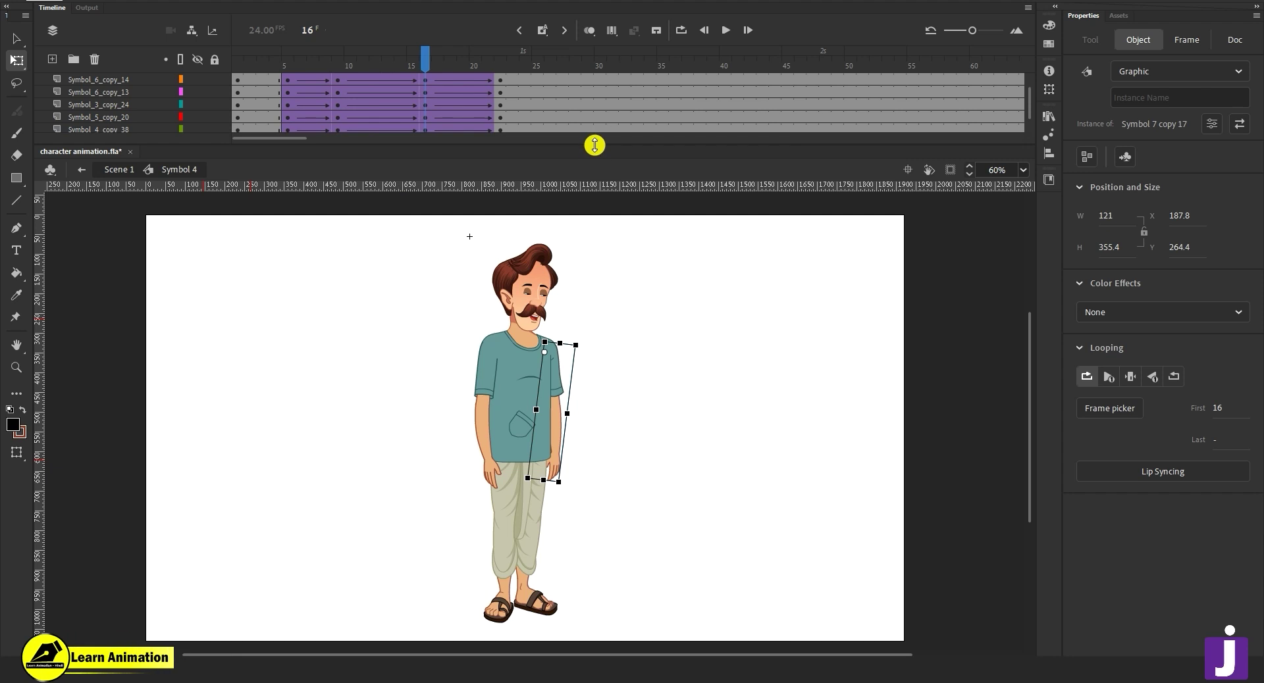
left_click_drag(594, 144, 592, 160)
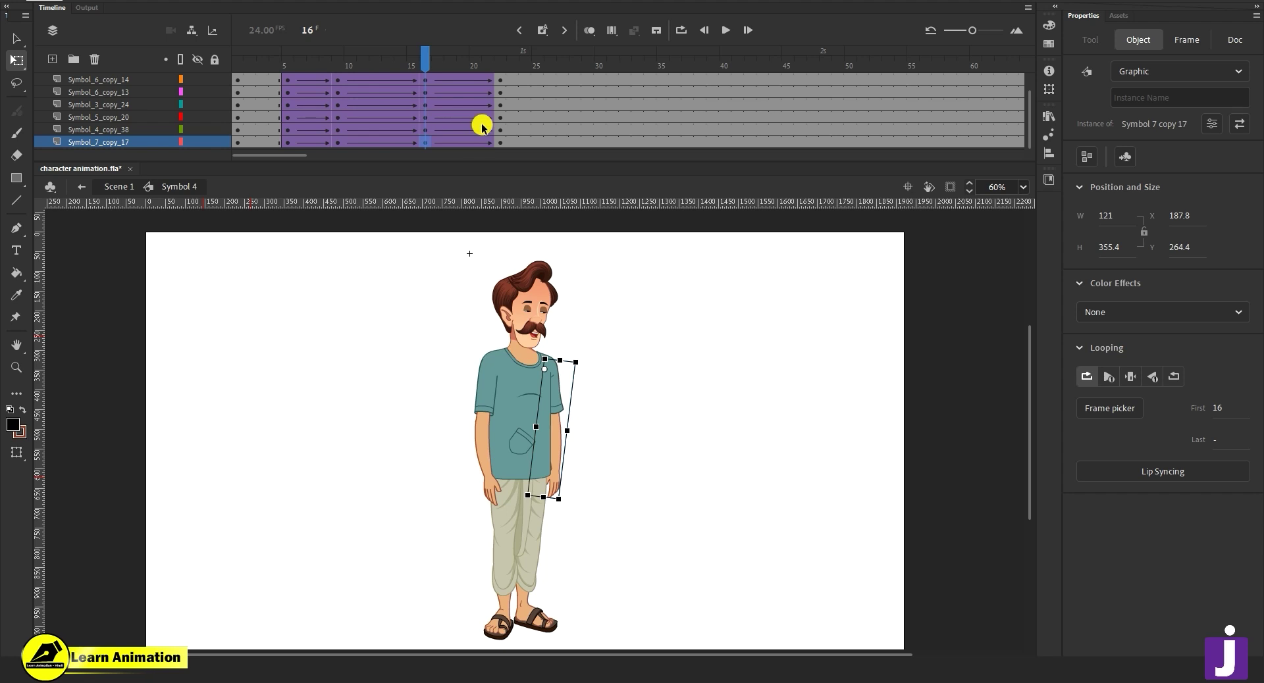
scroll(480, 115, "up", 2)
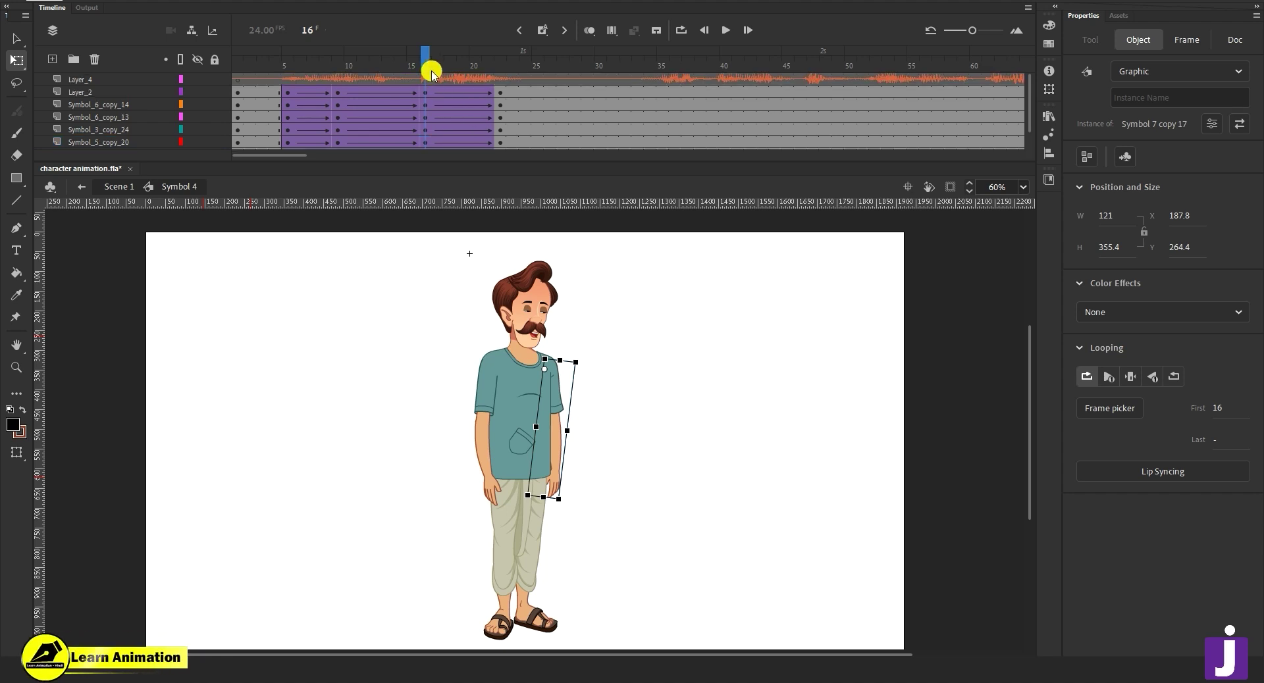
left_click_drag(428, 70, 495, 133)
left_click(497, 130)
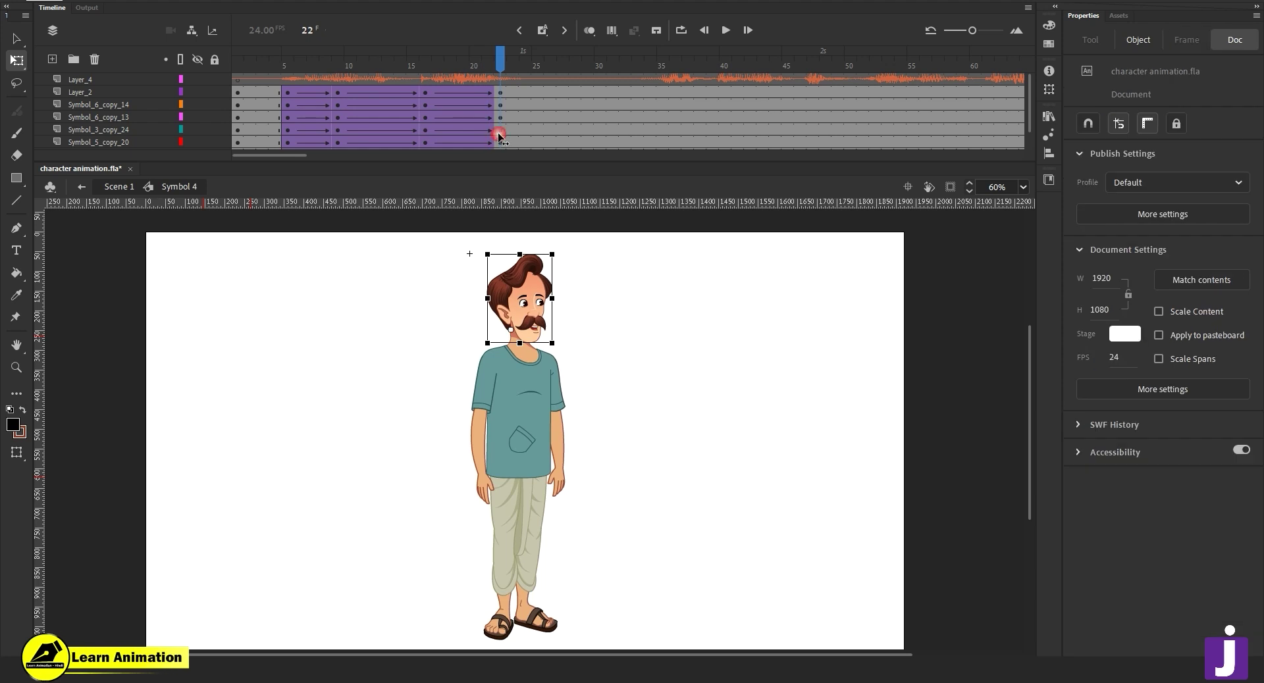
left_click_drag(424, 266, 402, 404)
key("ctrl+z")
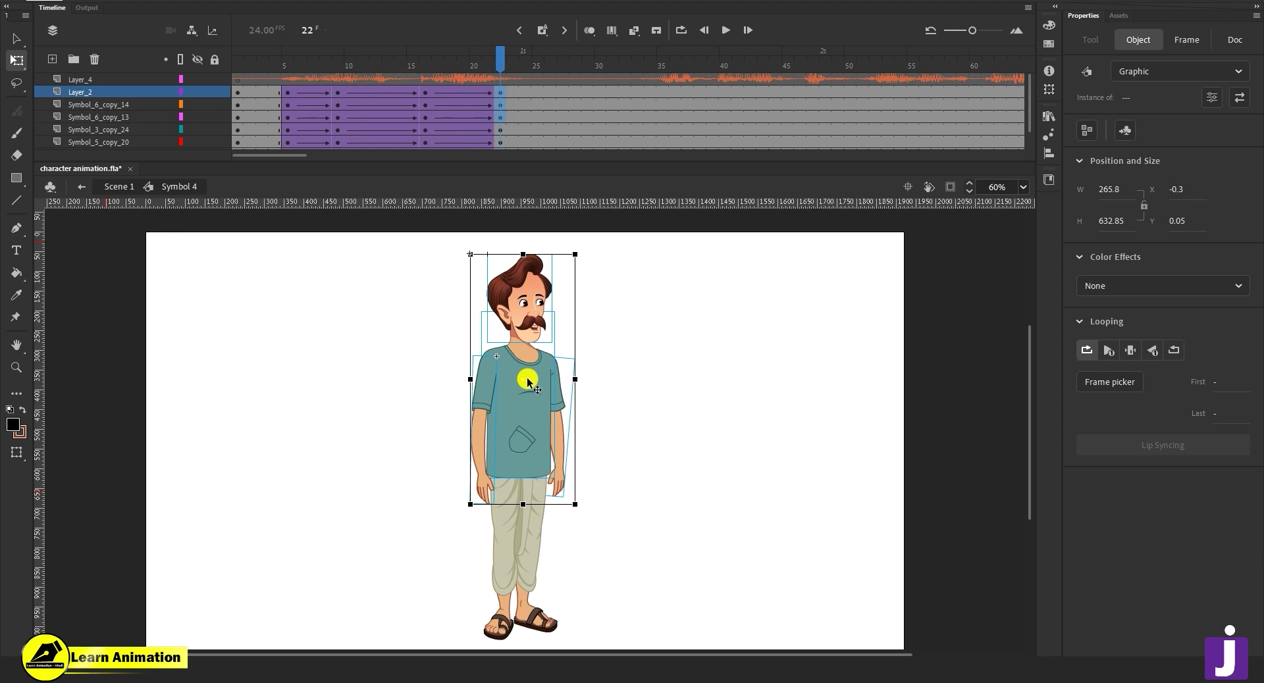
mouse_move(535, 448)
left_mouse_down()
mouse_move(530, 474)
mouse_move(524, 463)
left_mouse_up()
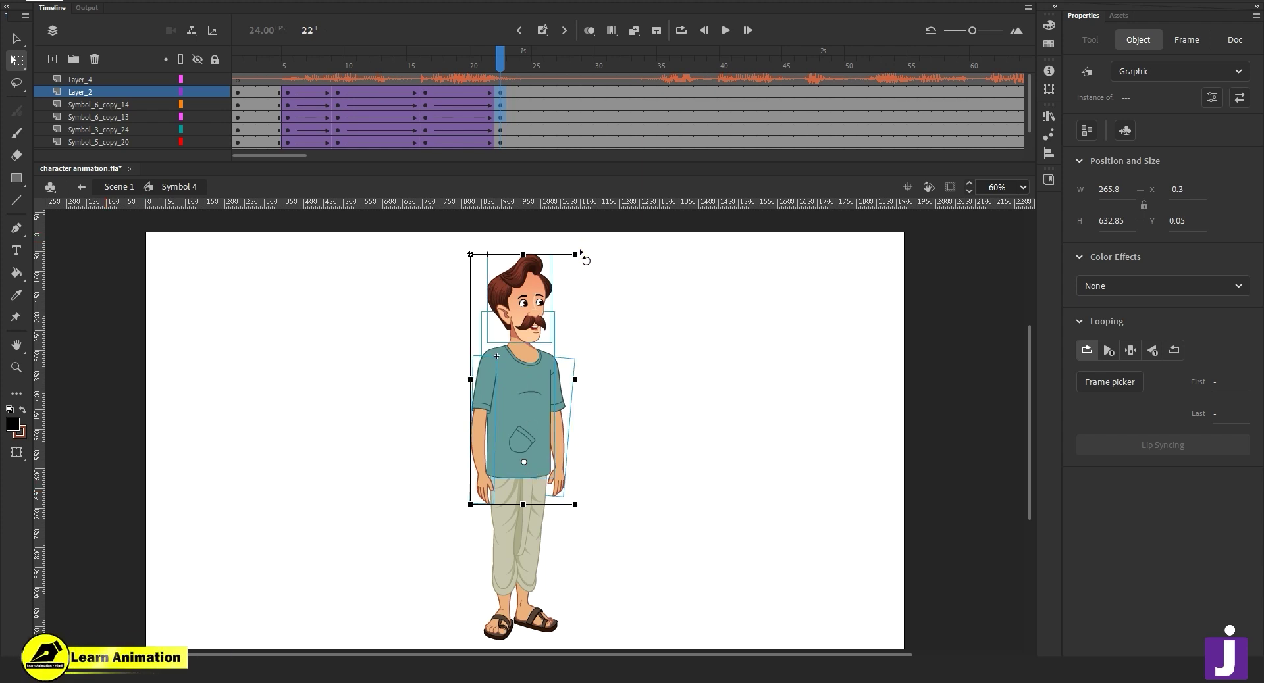
mouse_move(580, 253)
left_mouse_down()
mouse_move(598, 267)
mouse_move(566, 252)
left_mouse_up()
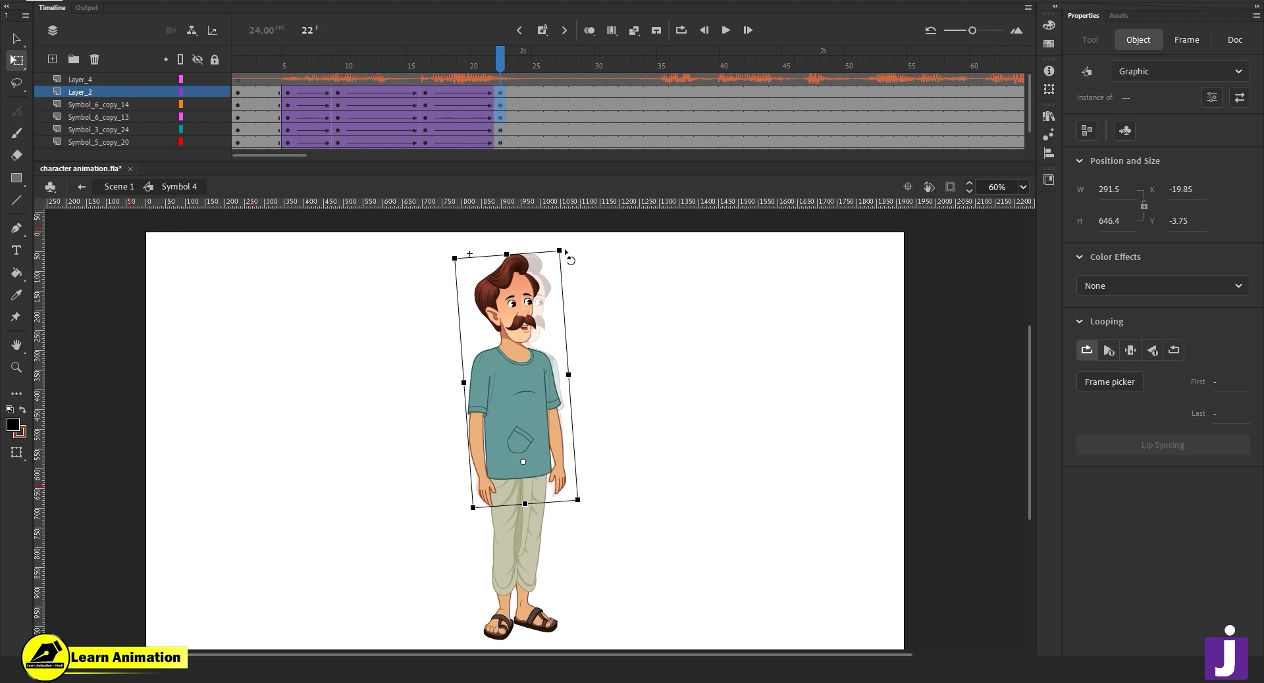
left_click_drag(566, 251, 576, 254)
left_click(621, 290)
At frame 16, select the upper body, move its transformation point to the waist and rotate it slightly.
left_click_drag(504, 83, 316, 97)
left_click_drag(403, 88, 423, 111)
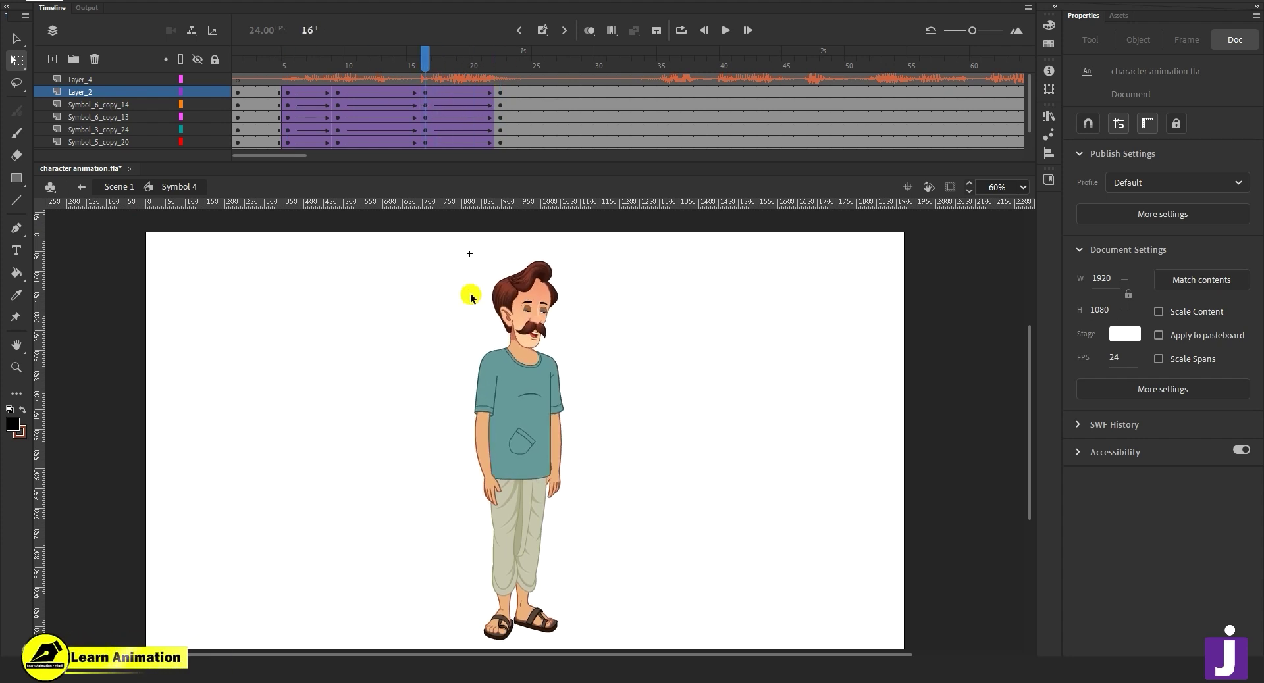
left_click_drag(441, 251, 579, 416)
left_click_drag(525, 380, 525, 469)
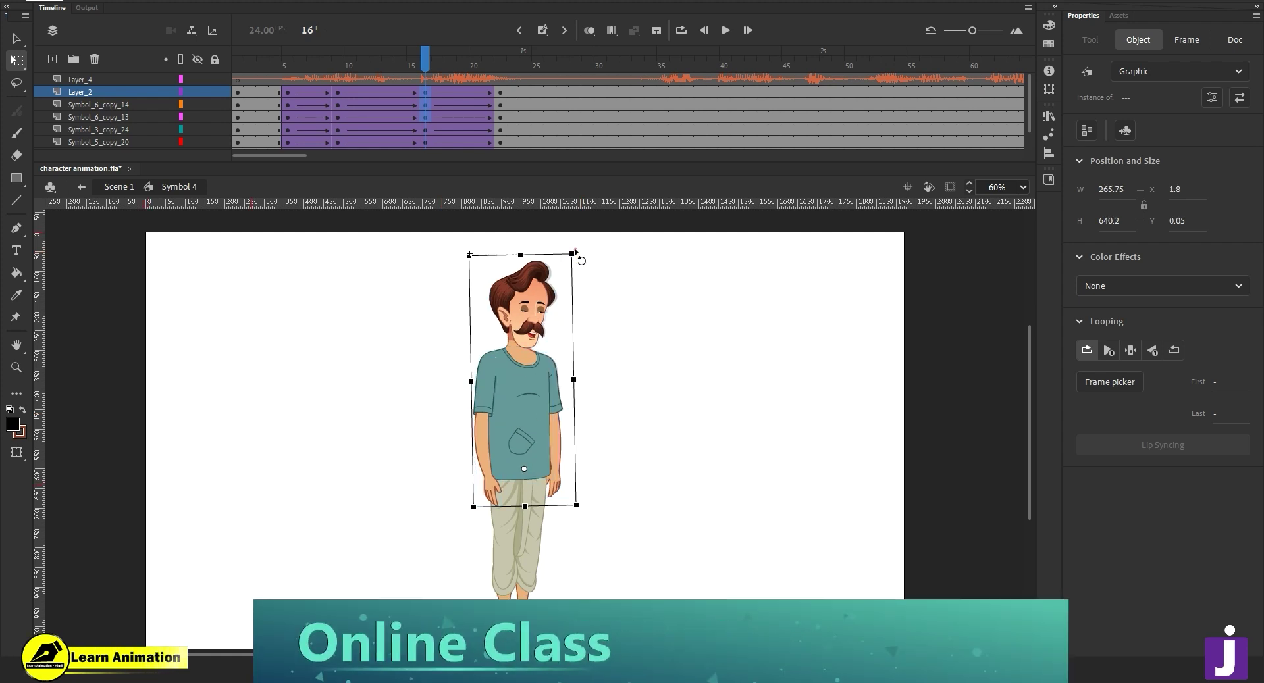
Scrub the timeline from frame 5 to frame 22 to check the flow between the edited poses.
left_click(268, 99)
left_click(286, 92)
left_click(405, 110)
left_click_drag(405, 112, 500, 113)
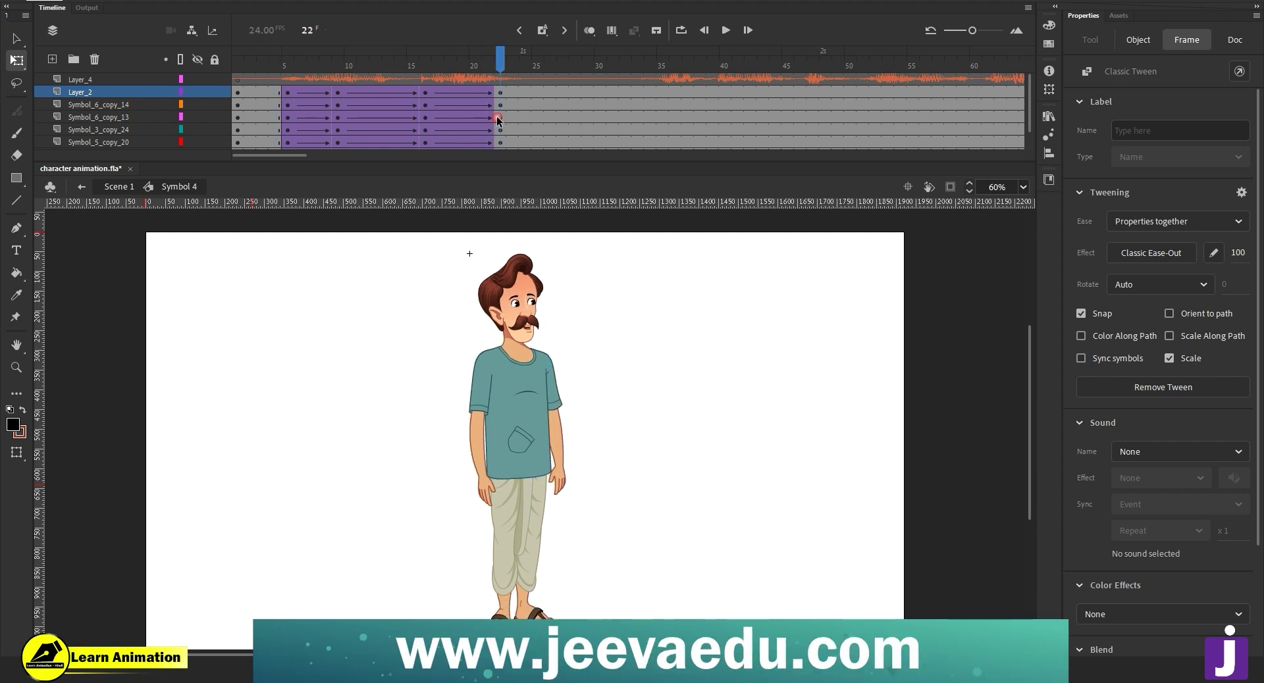
left_click(770, 337)
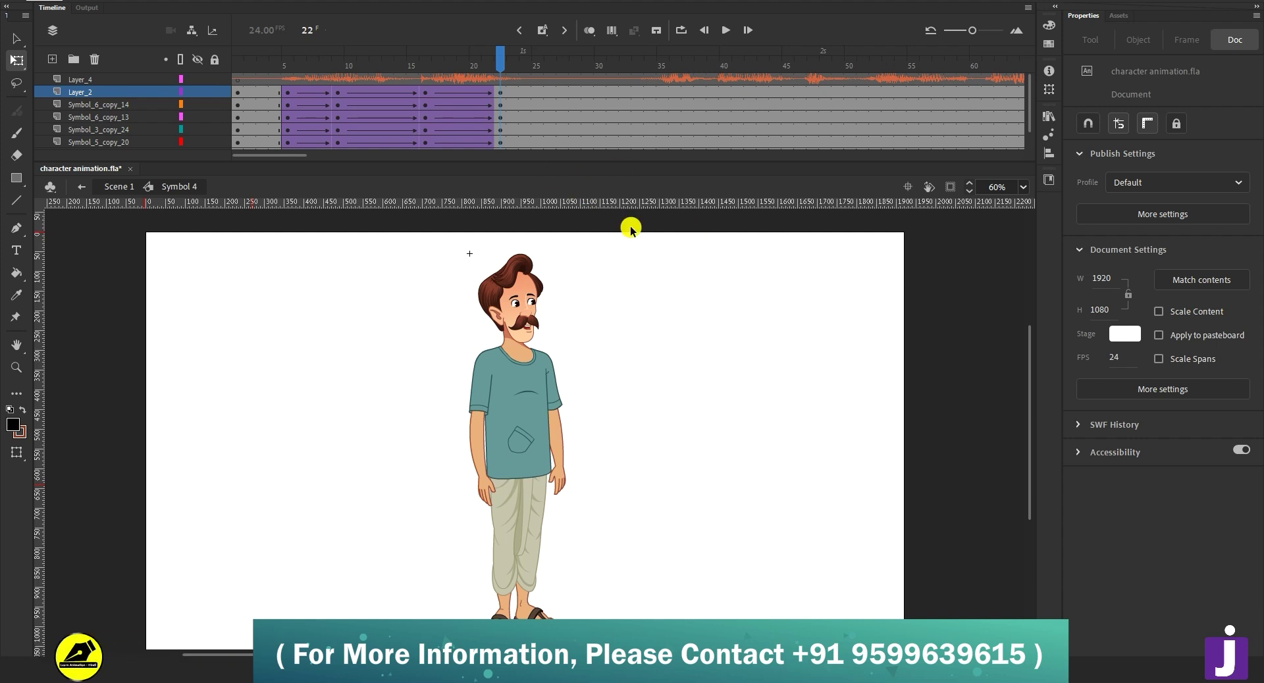
At frame 22, select the head on its own and rotate it slightly backward.
left_click_drag(465, 69, 480, 140)
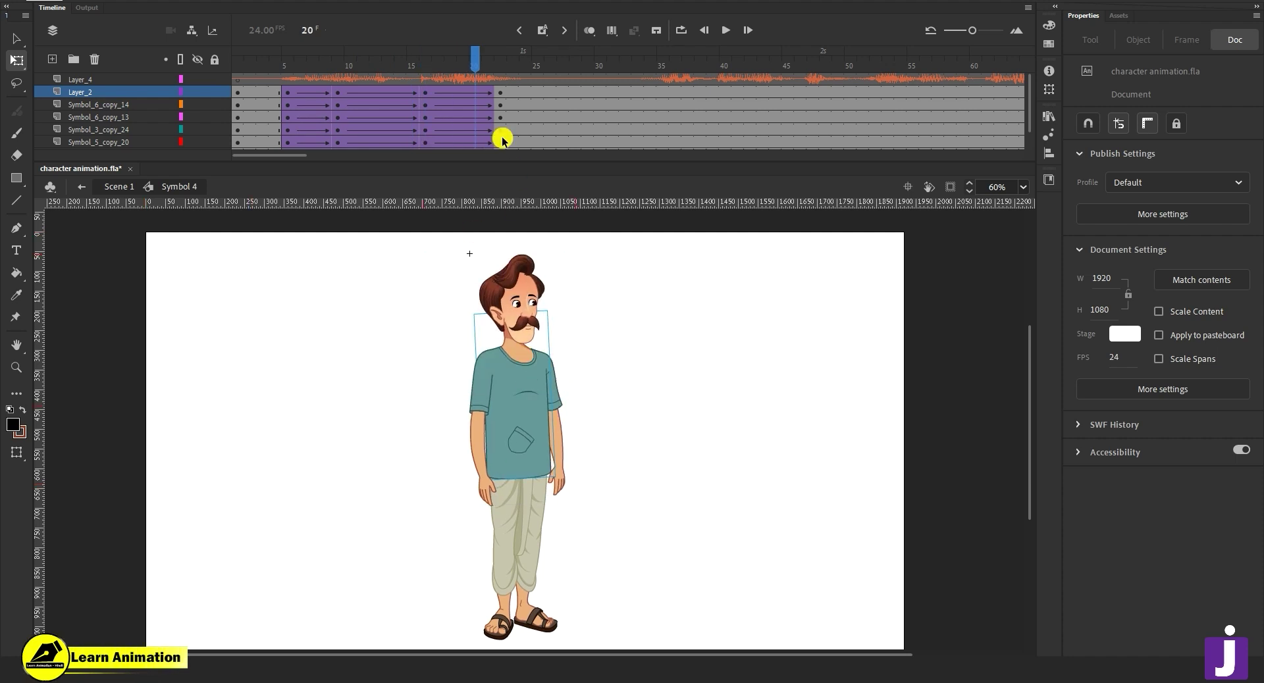
left_click(492, 70)
left_click(500, 70)
left_click_drag(445, 244, 572, 395)
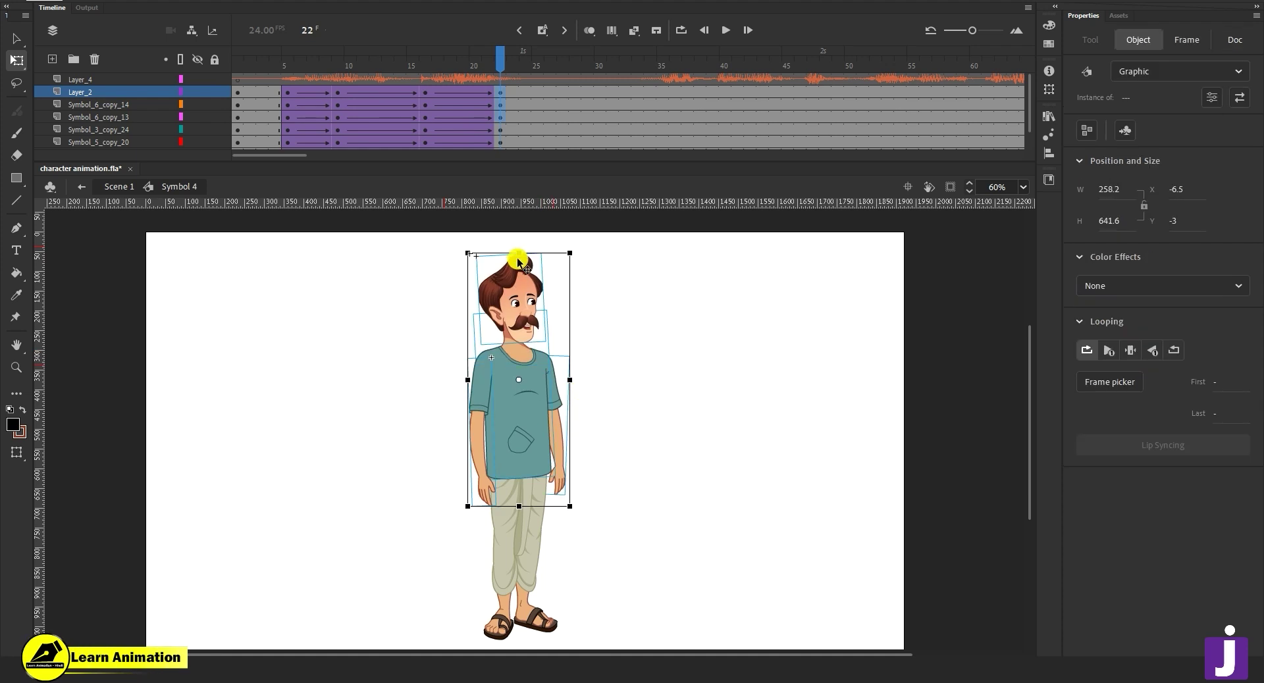
left_click_drag(501, 59, 495, 147)
key("v")
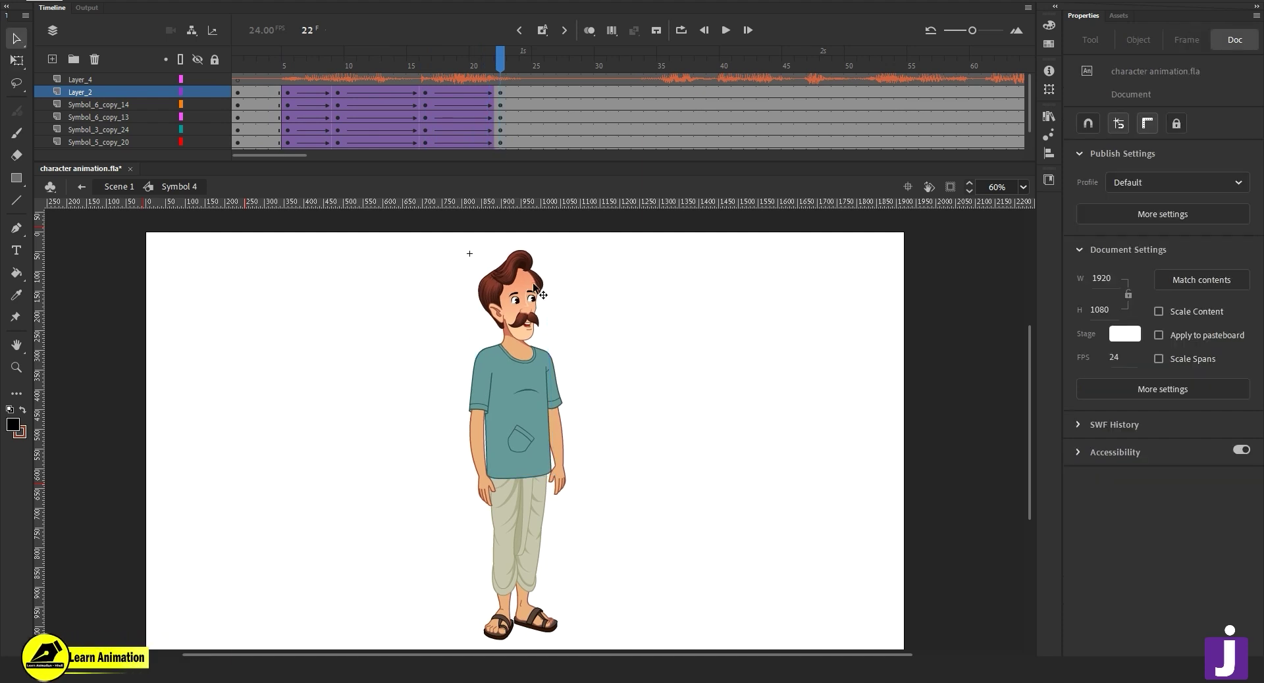
left_click(527, 279)
key("q")
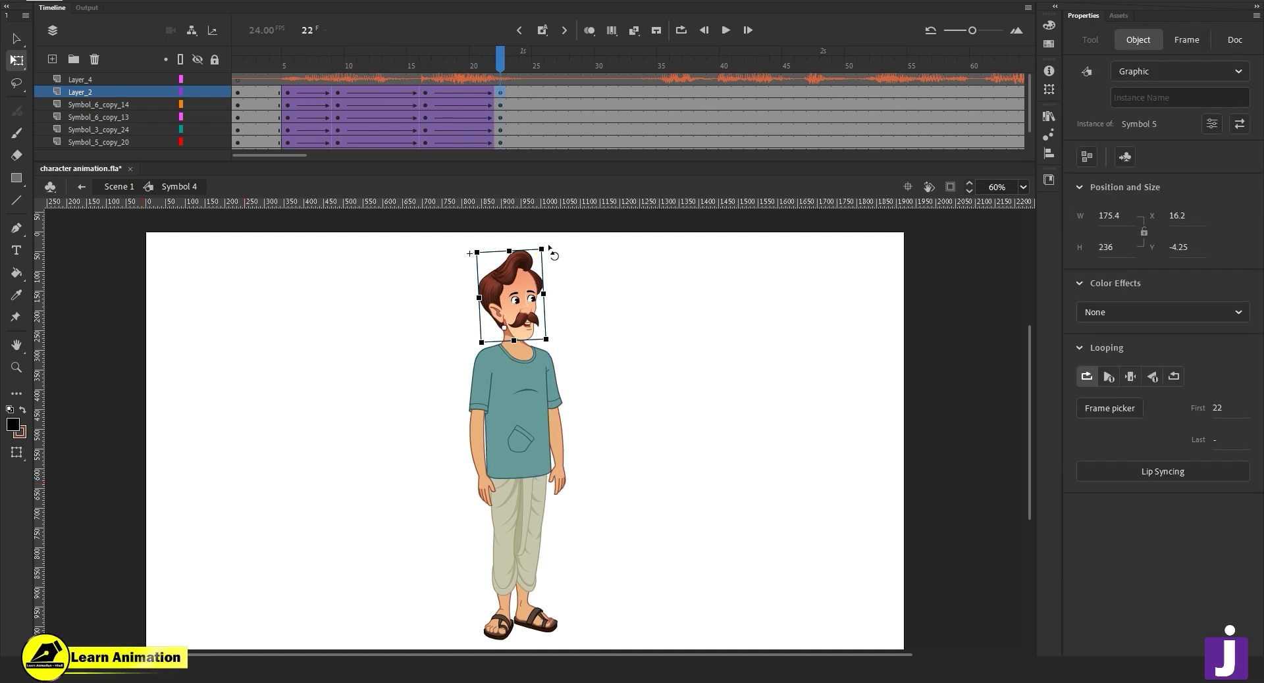
left_click_drag(548, 242, 547, 240)
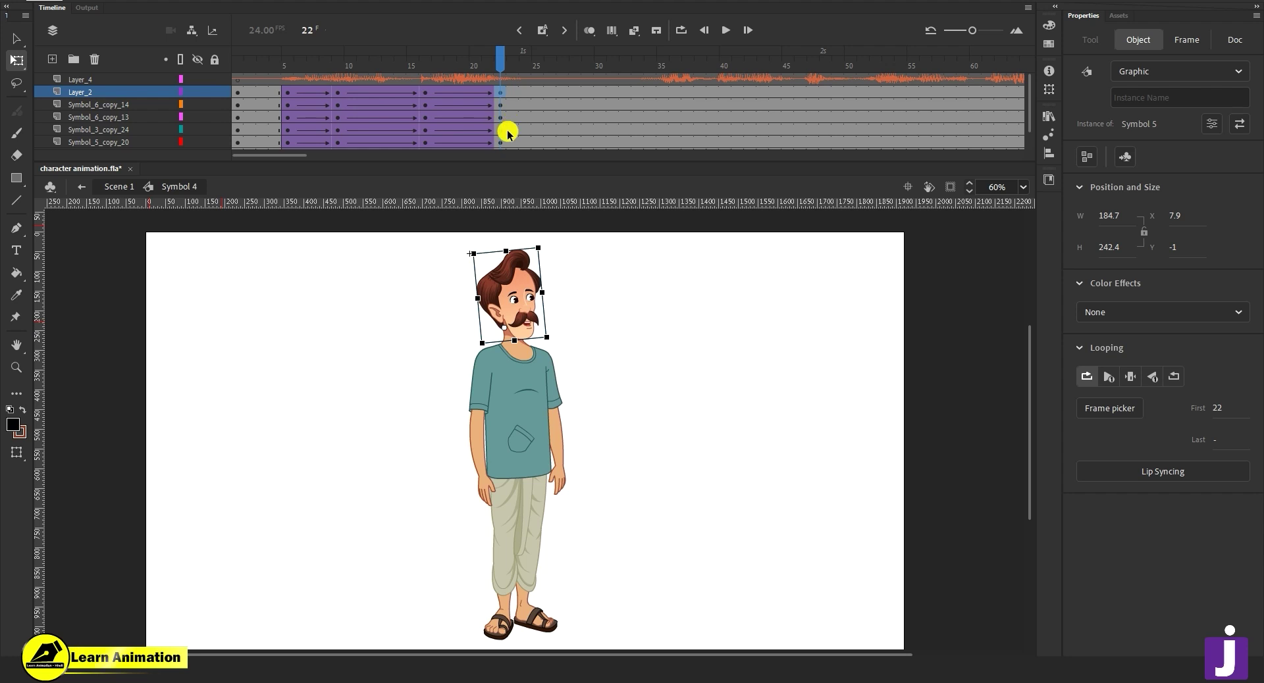
At frame 22, rotate the near arm (Symbol 6 copy 14) up and forward across the torso.
left_click(483, 468)
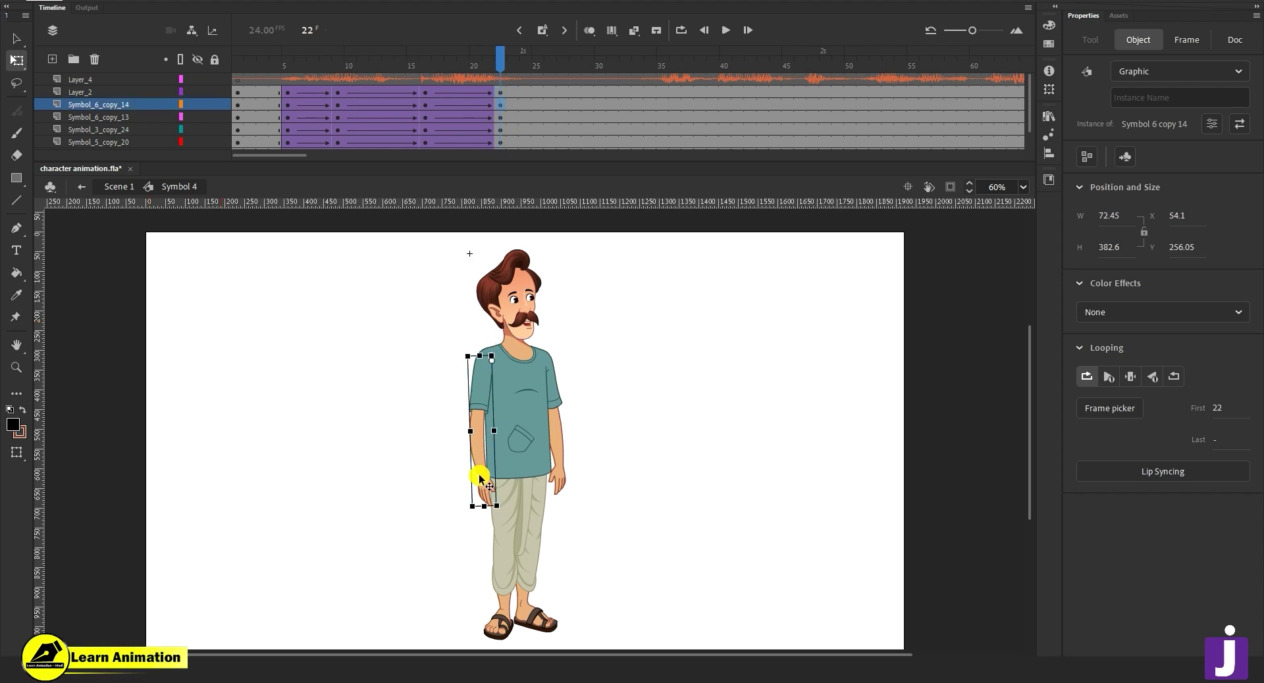
left_click(425, 90)
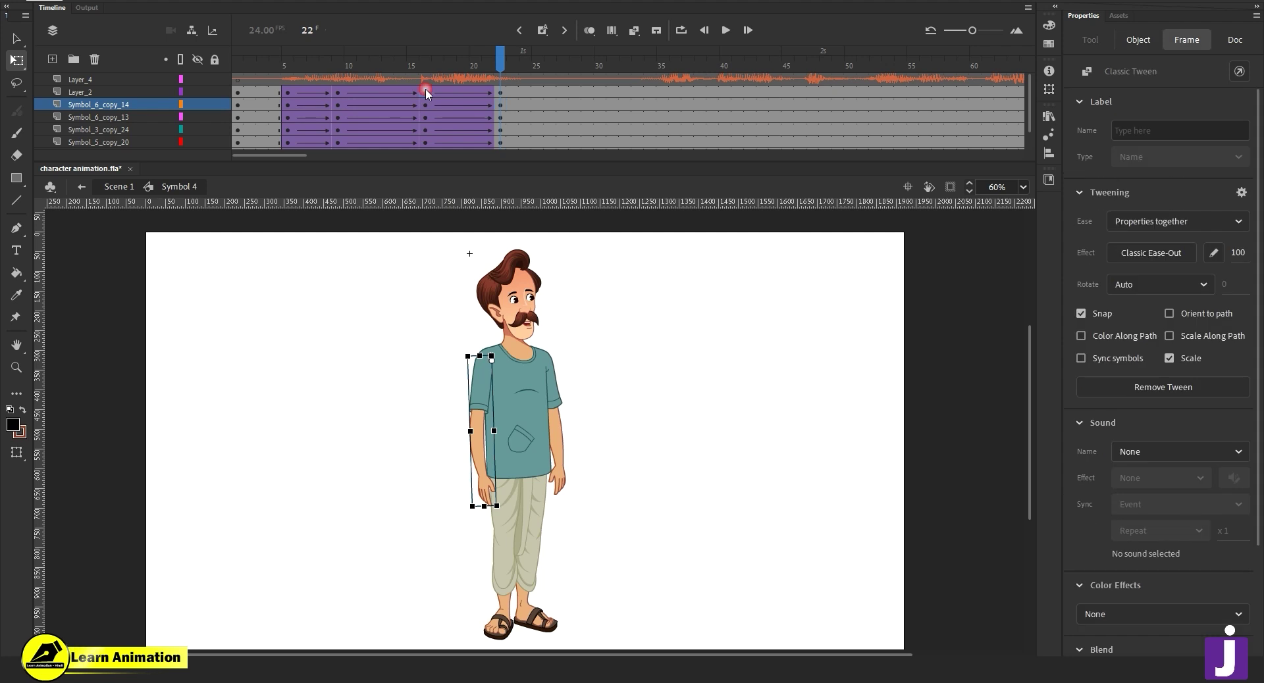
left_click(499, 92)
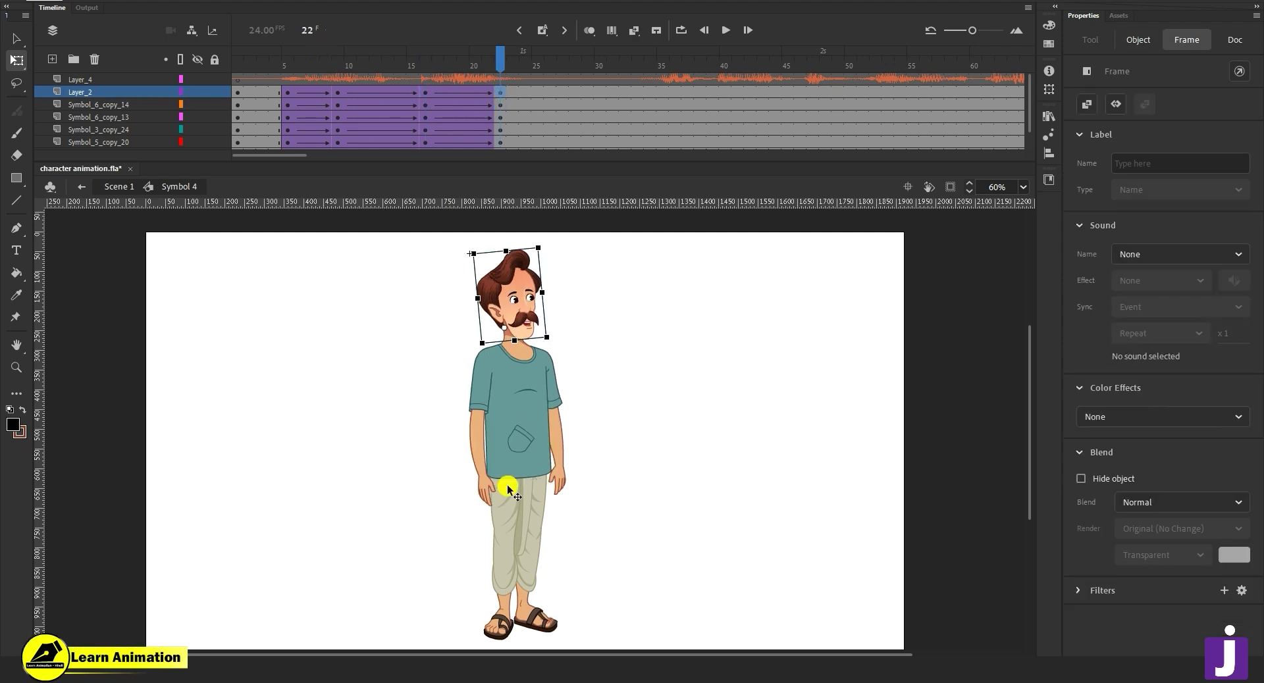
left_click(487, 492)
left_click_drag(501, 513, 602, 433)
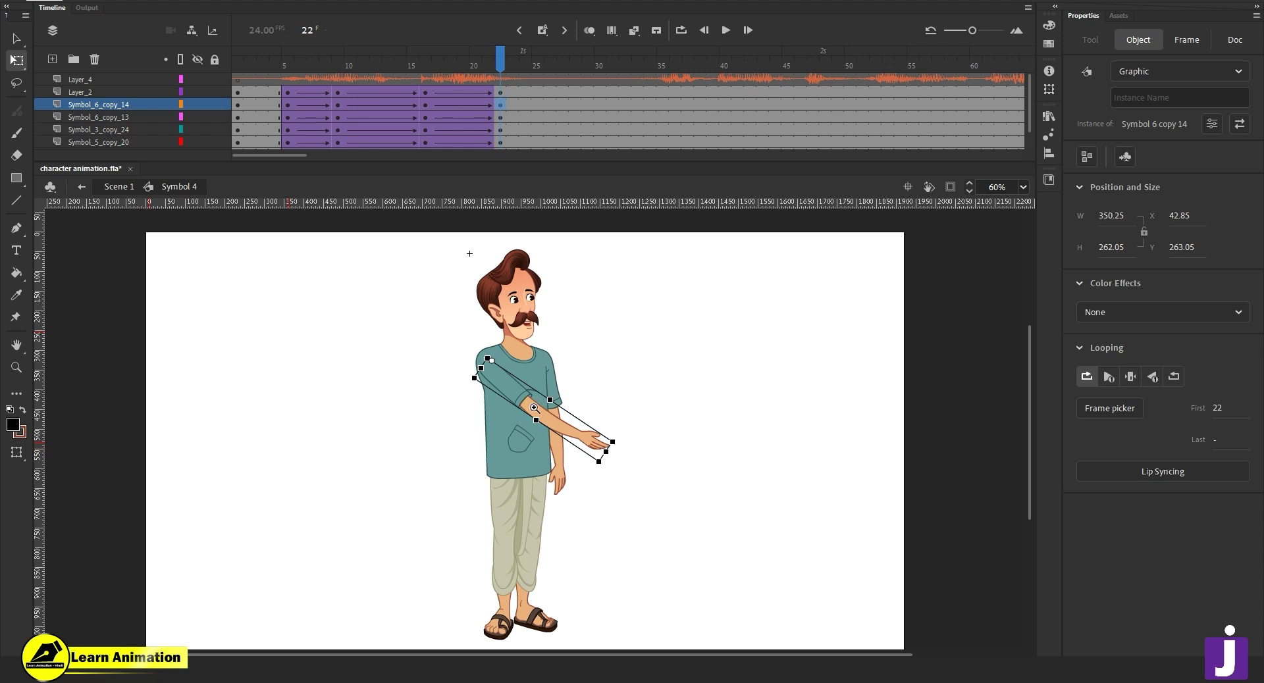
Nudge the raised arm up and left to X 36.45, Y 259.05 so the sleeve lines up with the shoulder.
key("z")
left_click(527, 405)
left_click(486, 398)
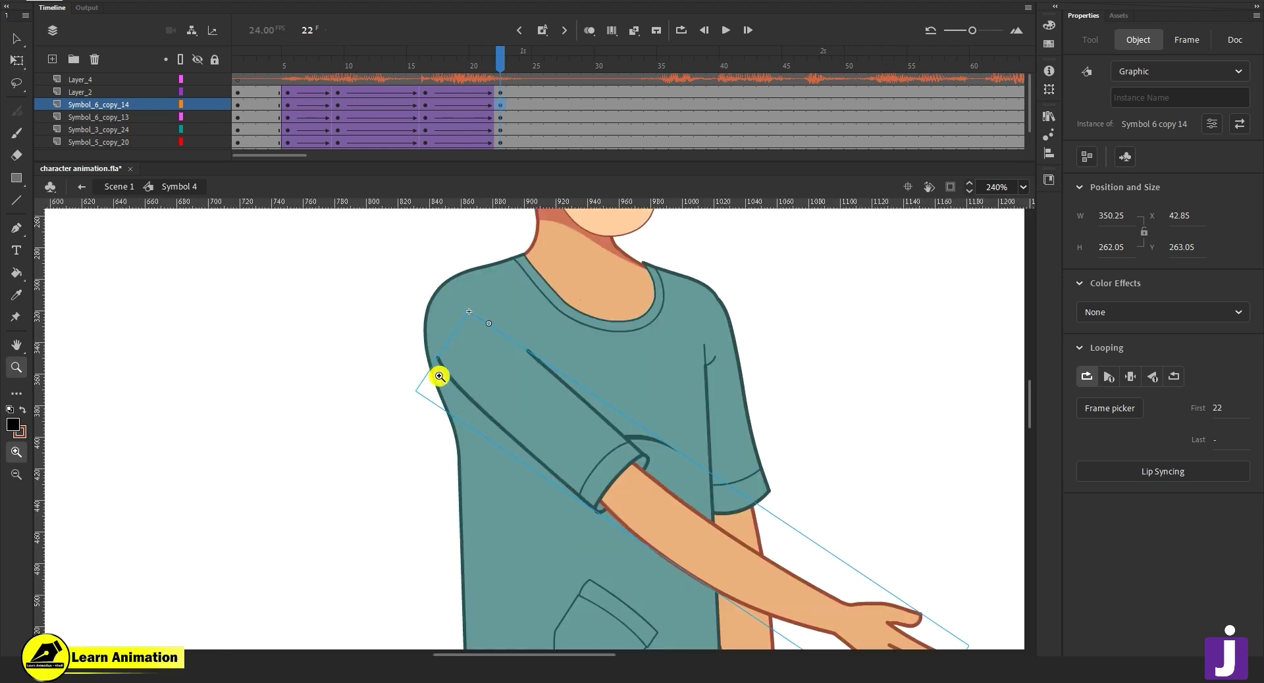
key("Up")
key("Left")
key("Up")
key("Left")
key("Up")
key("Left")
key("Up")
key("Left")
key("Left")
key("Left")
key("Left")
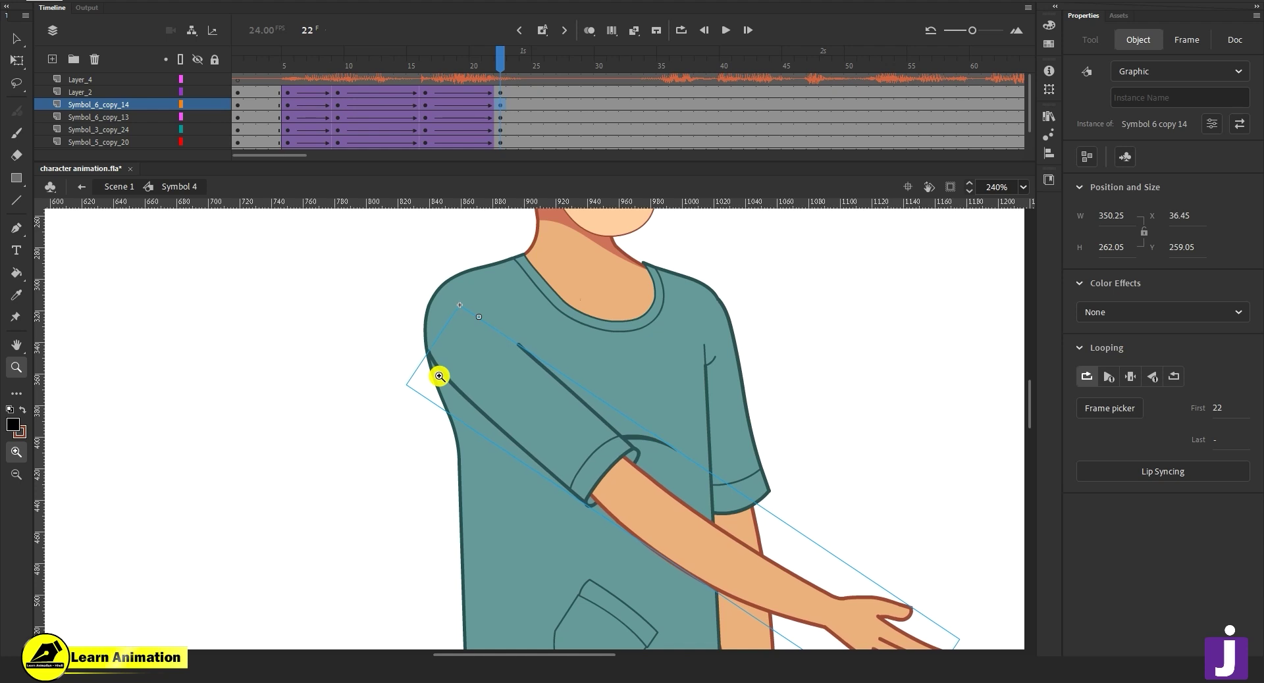
Scrub the timeline and compare frames 16 and 22 to check the raised arm's motion.
left_click(488, 379, "alt")
left_click(485, 379, "alt")
left_click_drag(582, 472, 586, 506)
left_click(669, 522)
left_click_drag(473, 59, 495, 84)
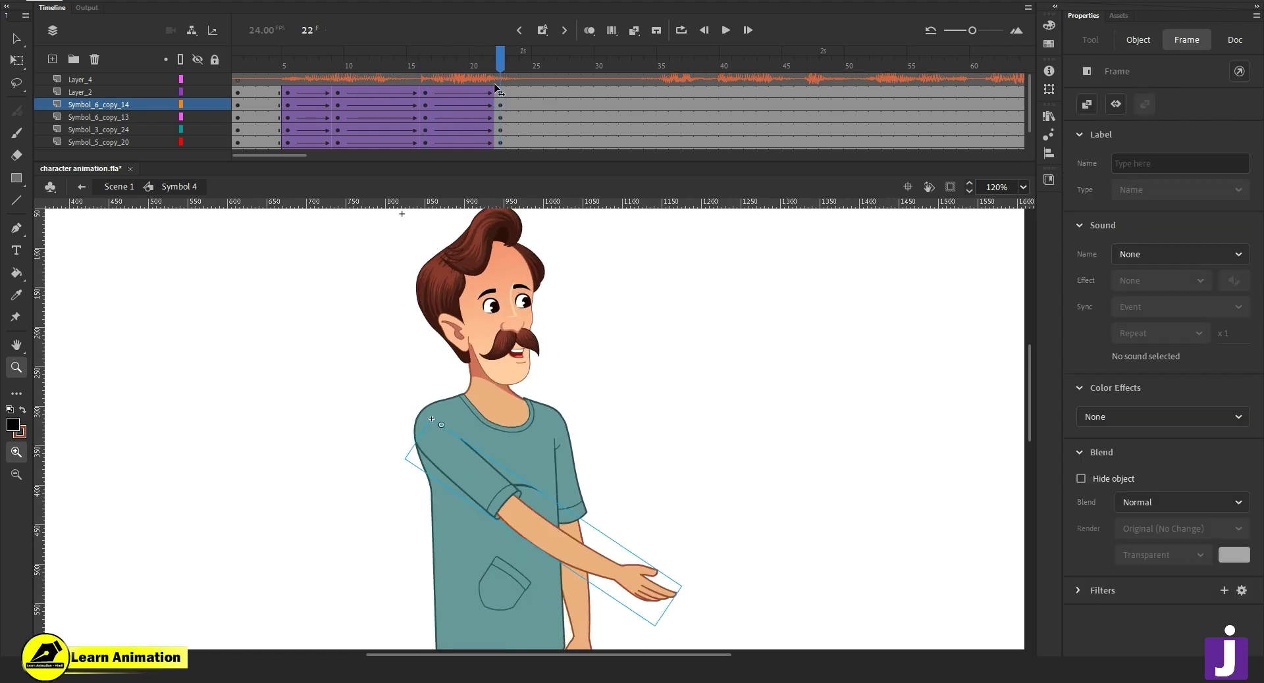
key("v")
left_click(564, 532)
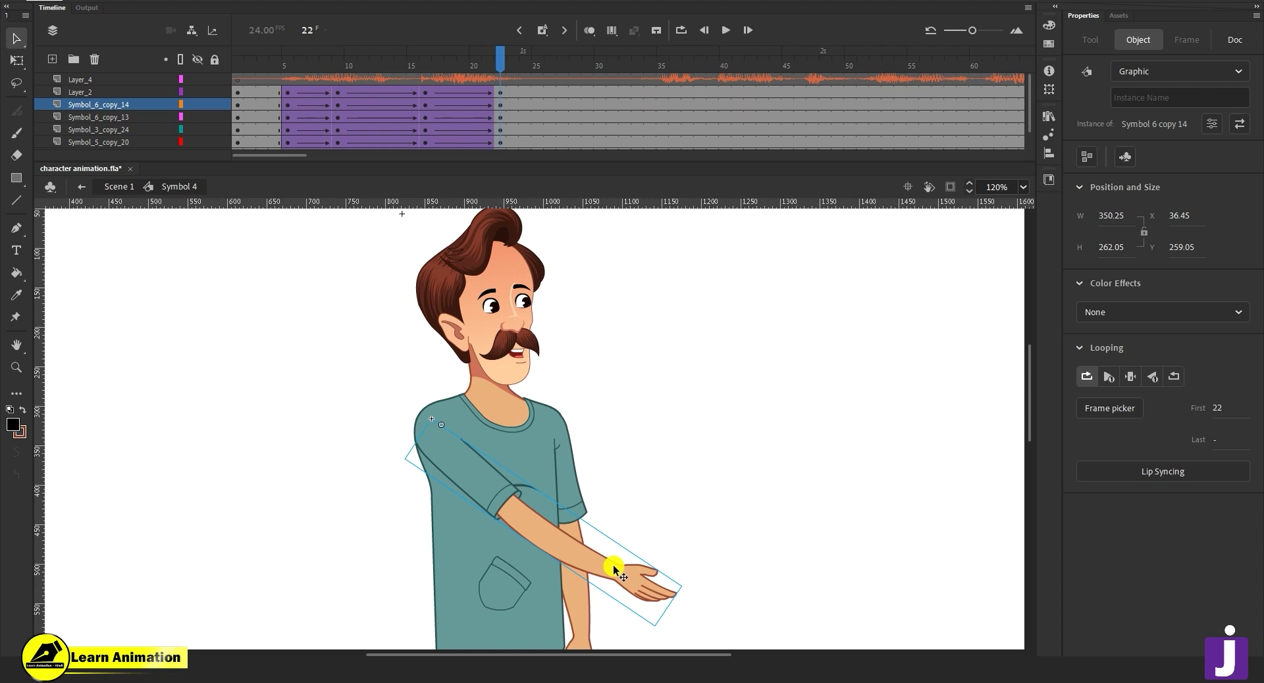
left_click(425, 91)
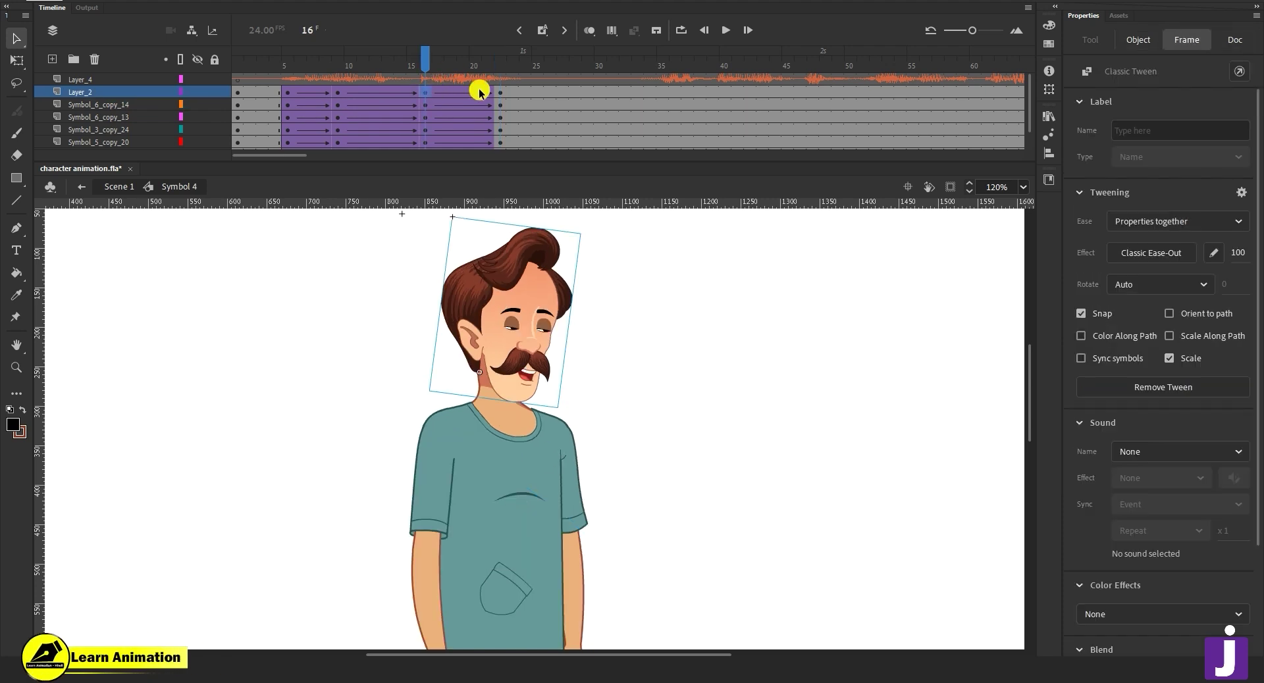
left_click(499, 92)
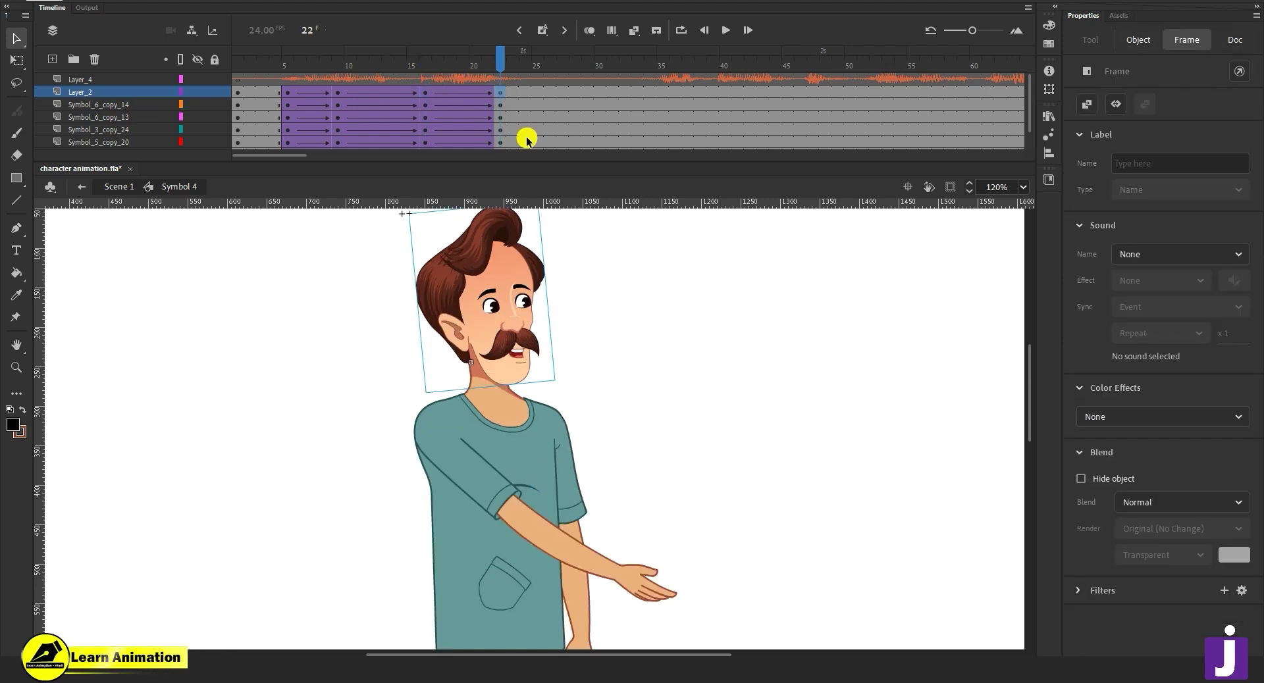
Inside the raised arm's symbol, add forearm keyframes at frames 16 and 22 on Symbol_32 and create a classic tween between them.
double_click(649, 598)
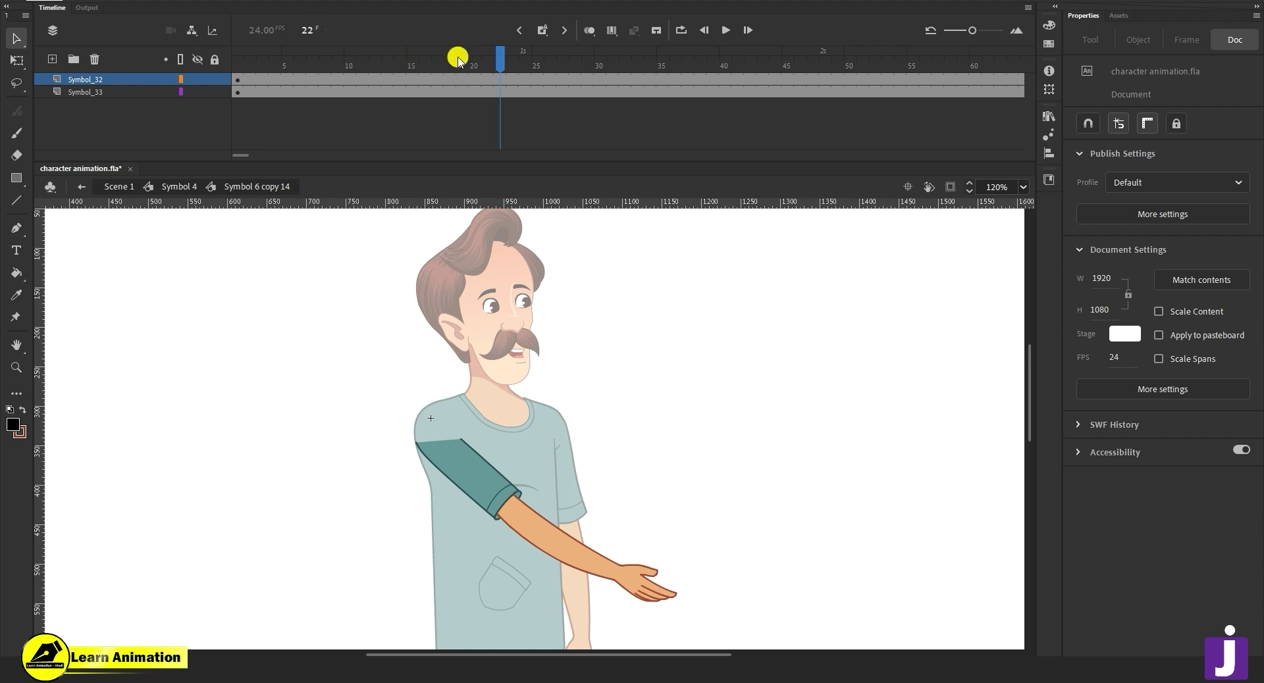
left_click(500, 80)
left_click(425, 78)
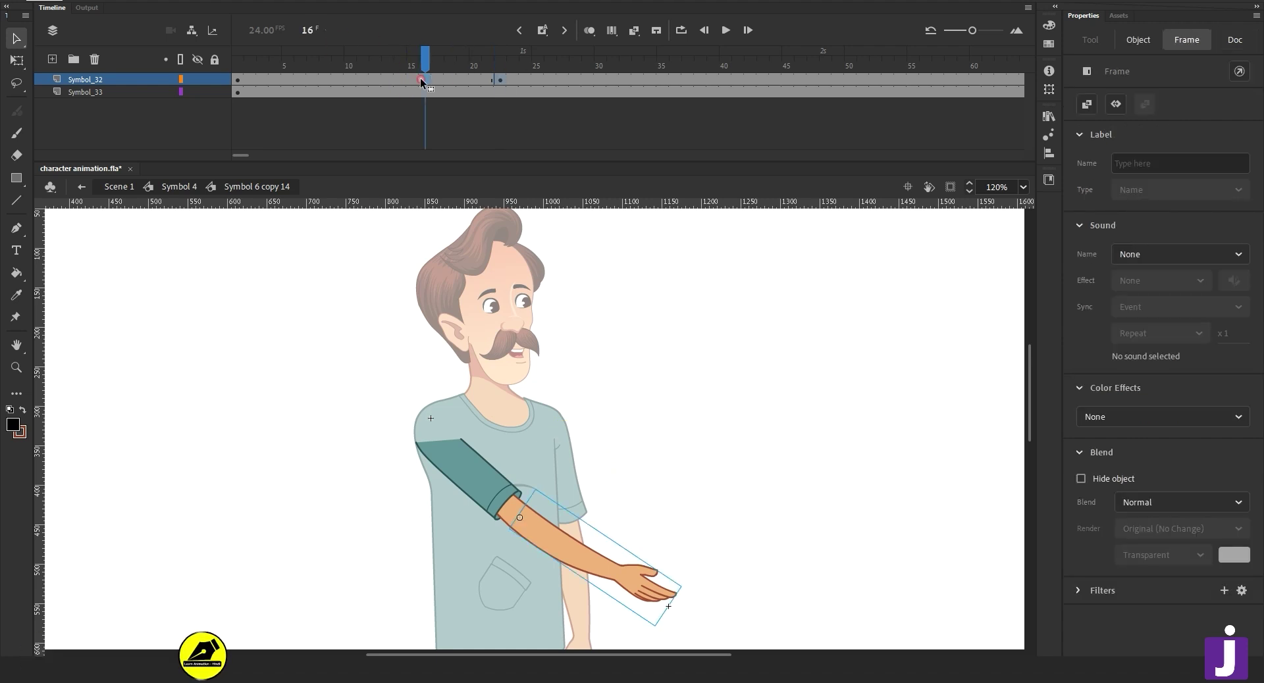
right_click(458, 80)
left_click(514, 87)
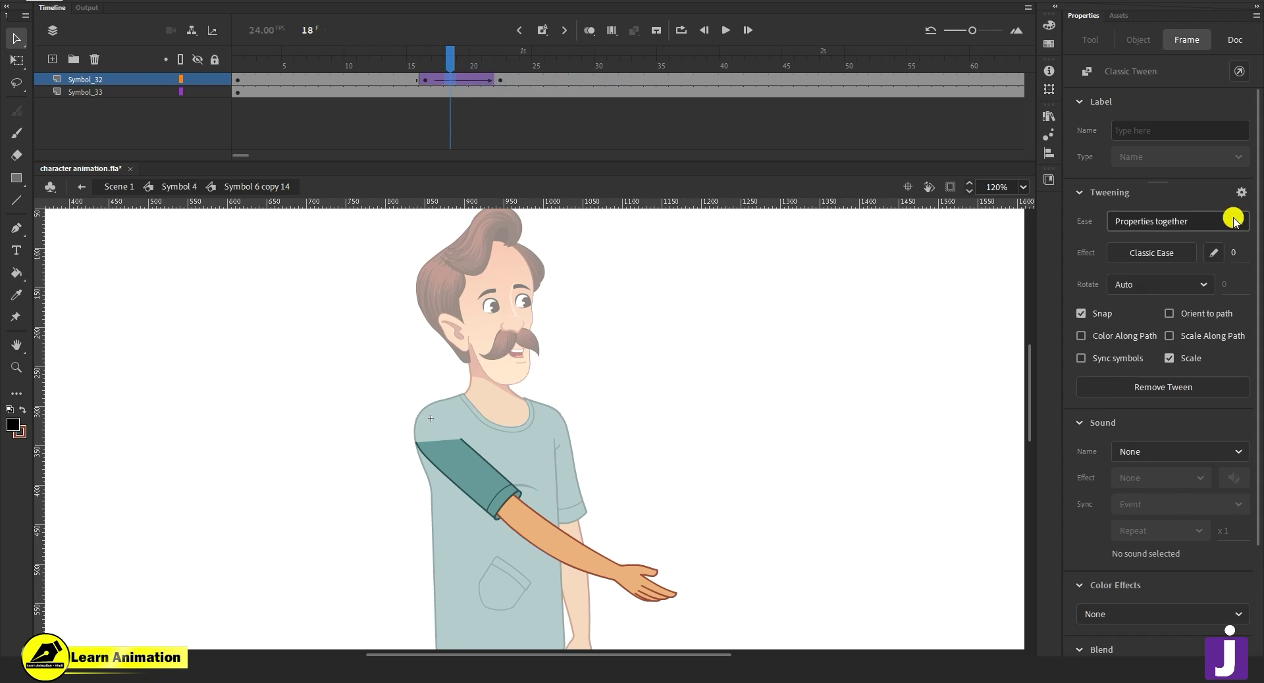
At frame 22 of the arm symbol, rotate the forearm upward around the elbow.
left_click(501, 80)
left_click(689, 593)
key("q")
left_click_drag(688, 593, 670, 452)
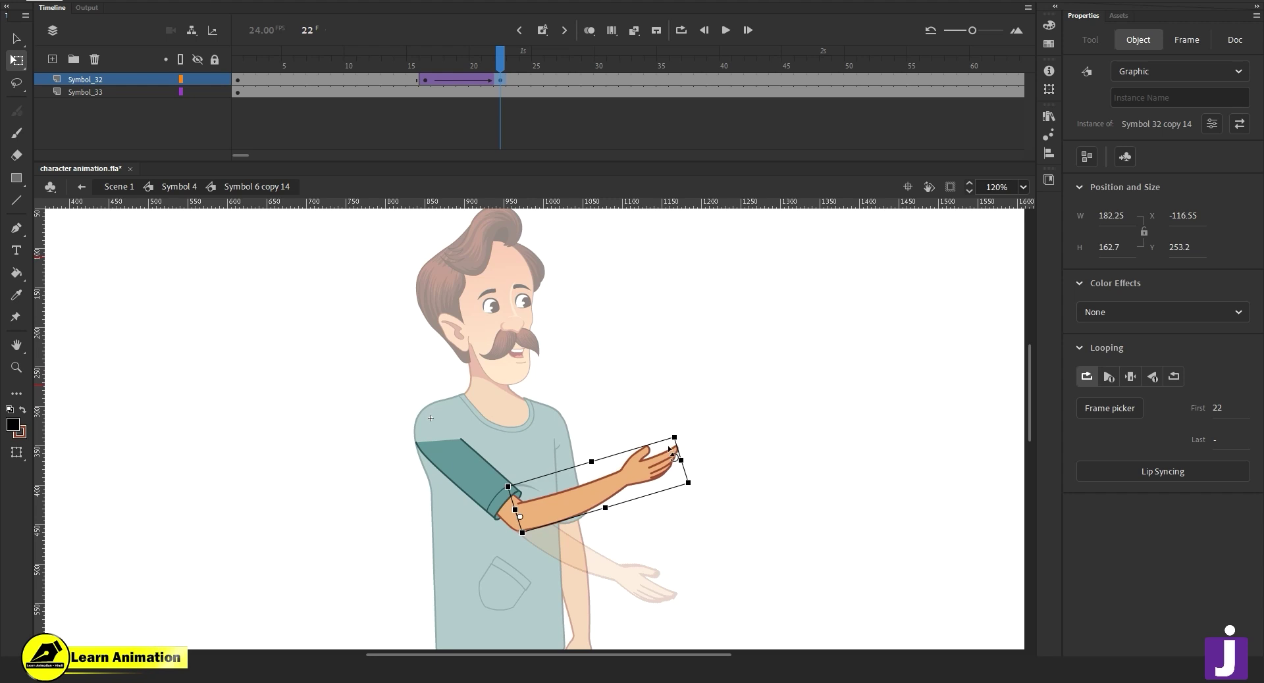
left_click(674, 556)
Open the forearm symbol (Symbol 32 copy 14) for editing and select frame 22 on the hand layer, Symbol_35.
key("z")
left_click(632, 493)
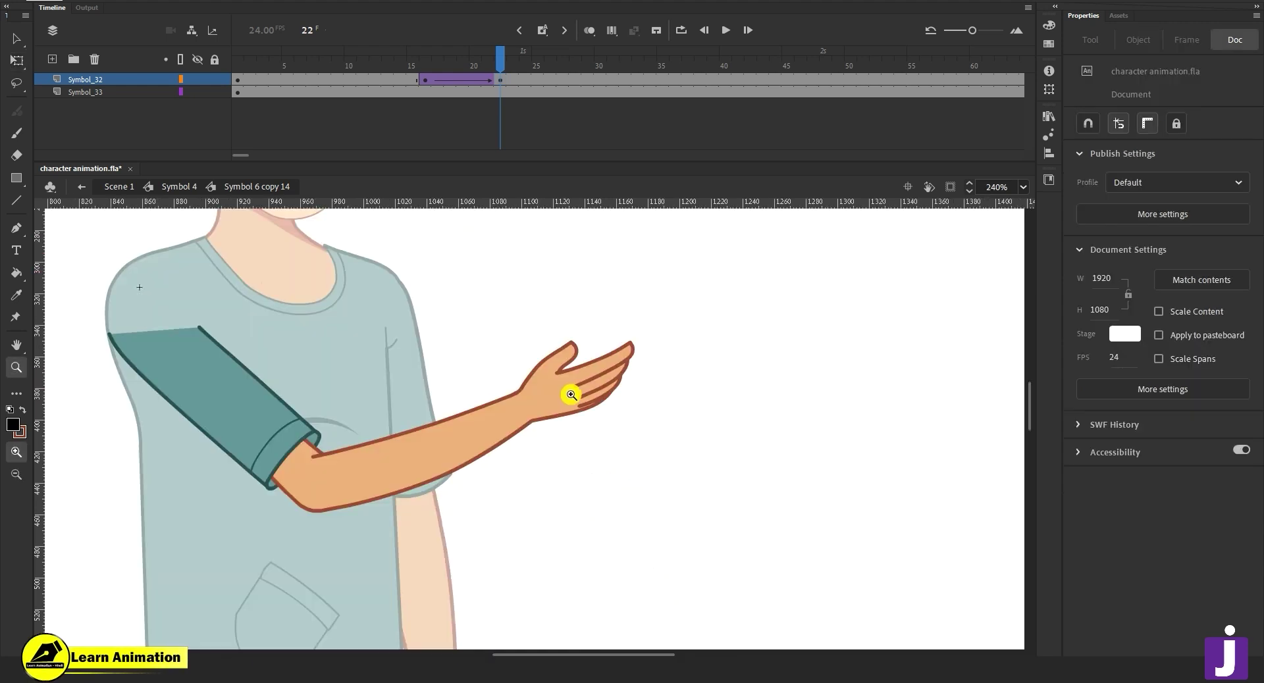
key("v")
left_click(570, 392)
double_click(571, 389)
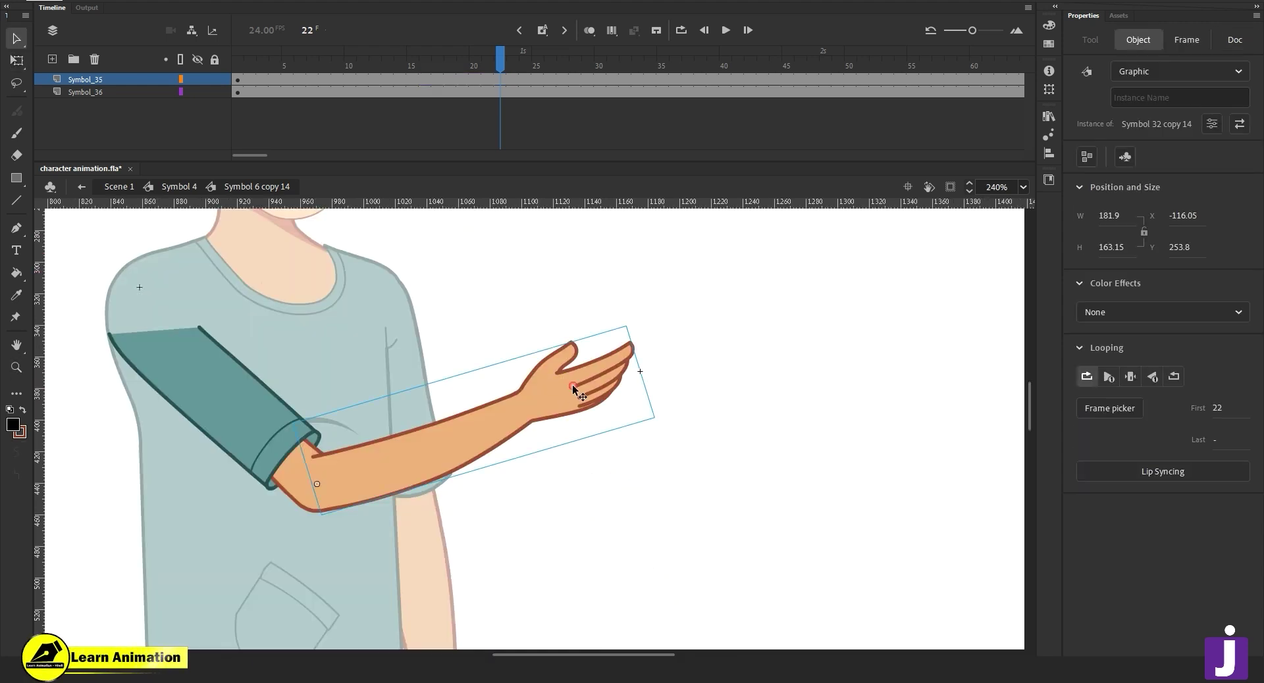
left_click(501, 93)
left_click(498, 79)
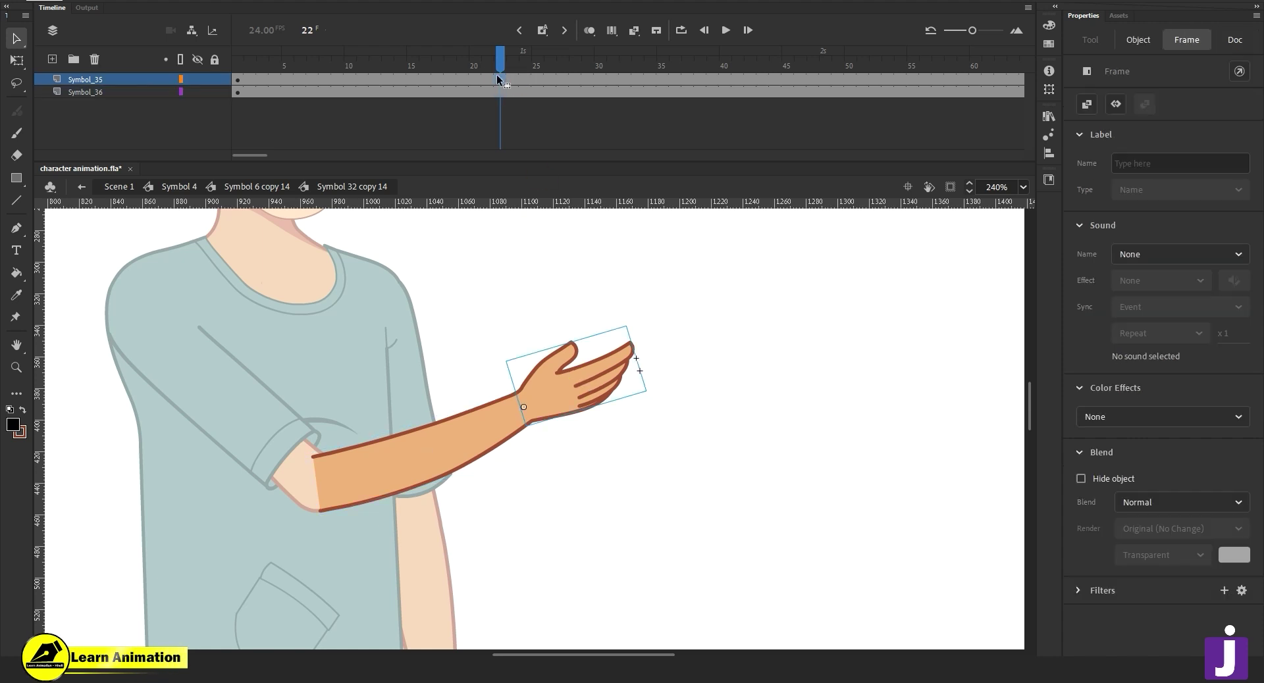
Add keyframes at frames 16 and 22 on the Symbol_35 hand layer and join them with a classic tween.
left_click(426, 78)
right_click(451, 79)
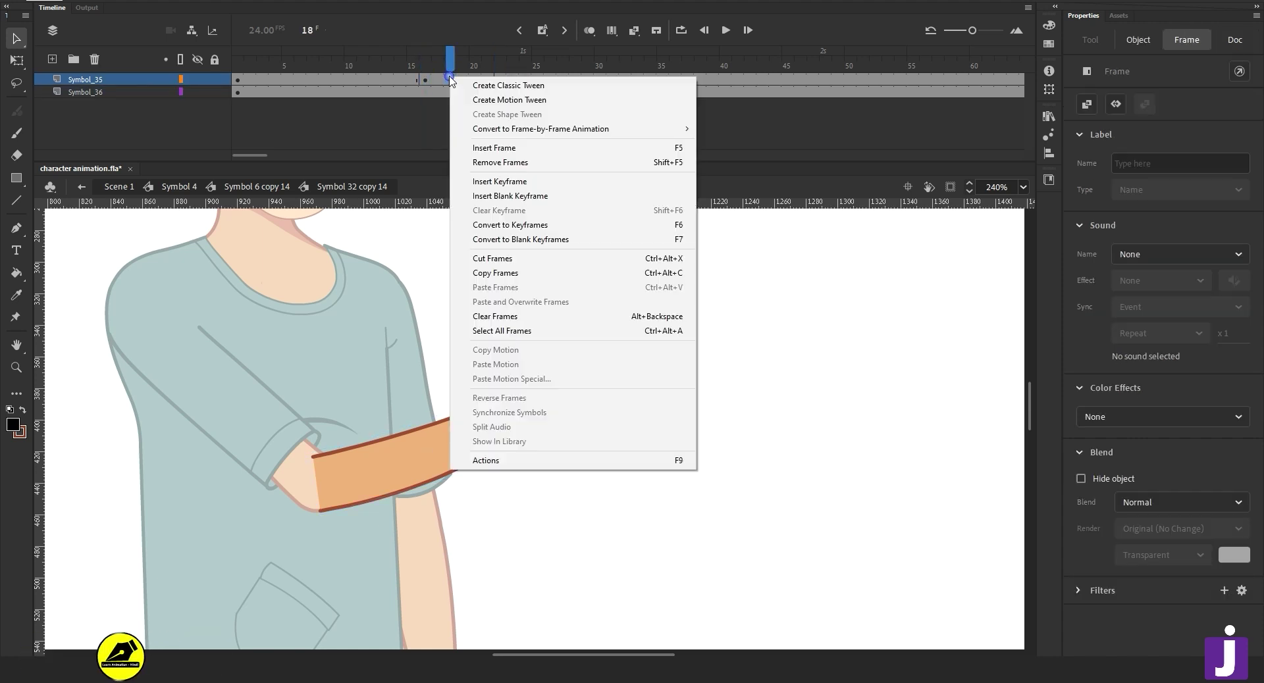
left_click(490, 82)
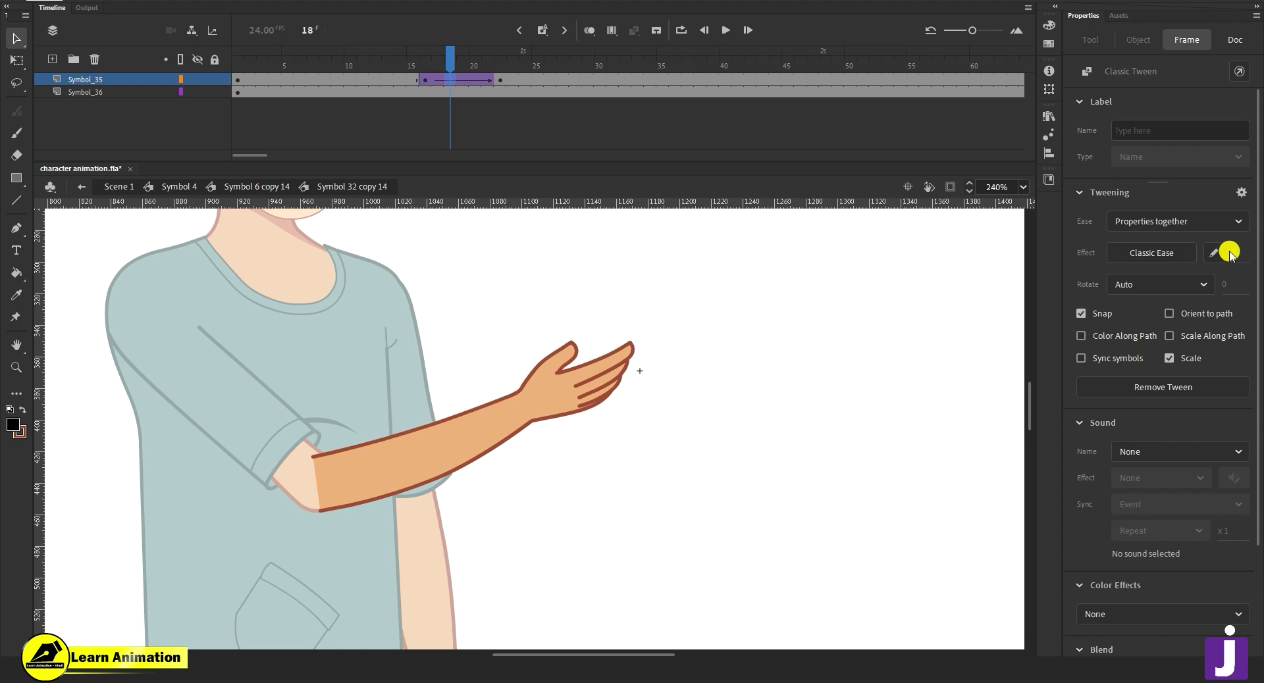
Rotate the raised arm's hand slightly clockwise around the wrist at frame 22 and return to Symbol 4.
left_click(497, 79)
key("q")
left_click_drag(633, 320, 642, 349)
left_click(657, 437)
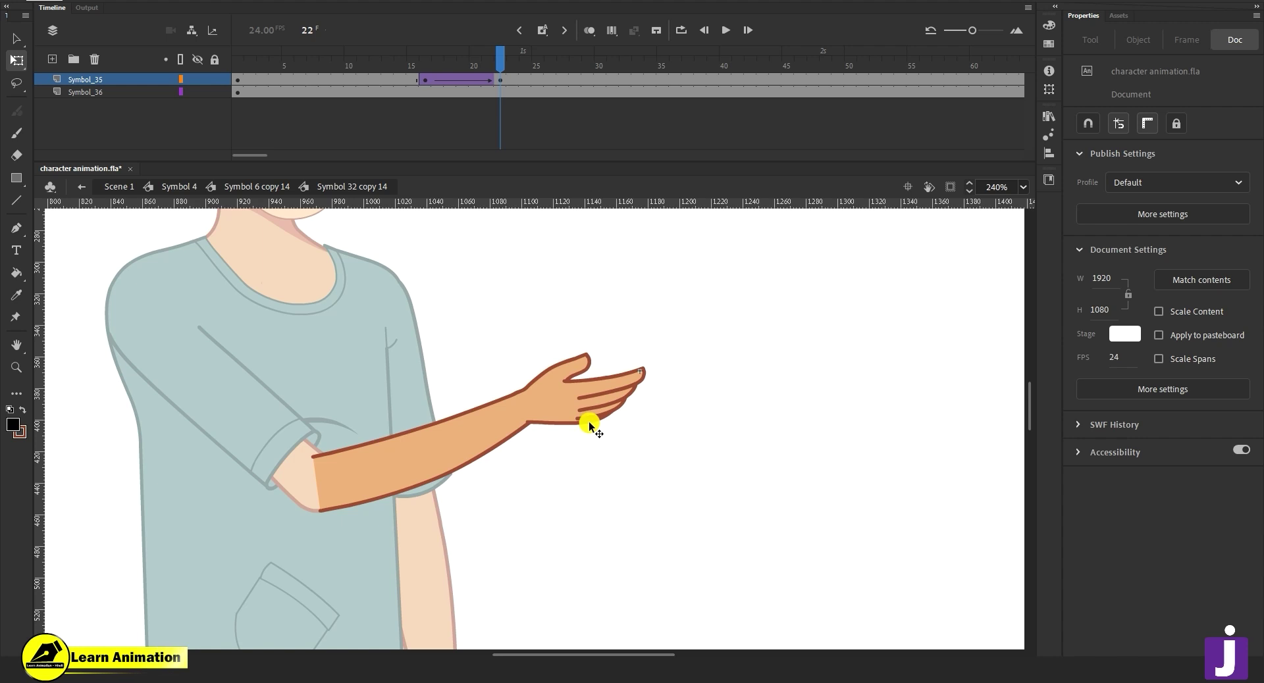
left_click(179, 187)
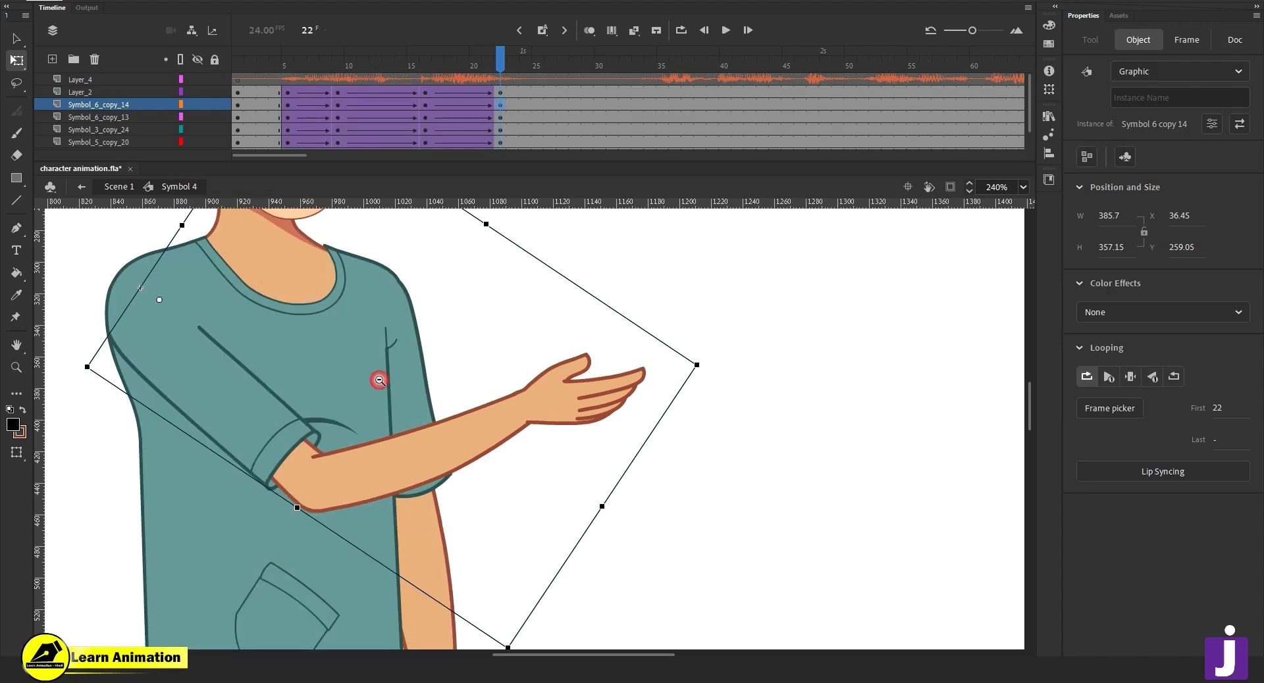
Play the character animation from about frame 9 to check the raised arm's movement.
key("z")
left_click(381, 380, "alt")
left_click(388, 381, "alt")
left_click_drag(643, 497, 609, 493)
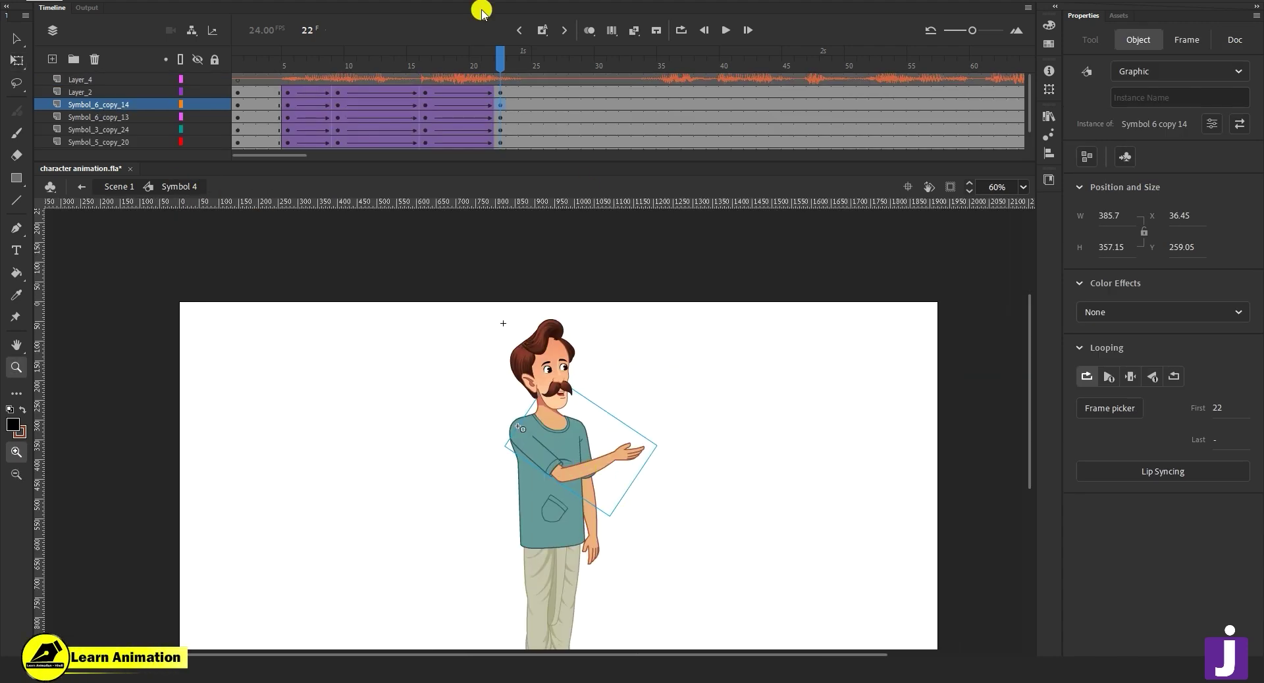
left_click_drag(469, 72, 338, 67)
left_click_drag(574, 450, 556, 400)
left_click_drag(338, 55, 372, 158)
key("Return")
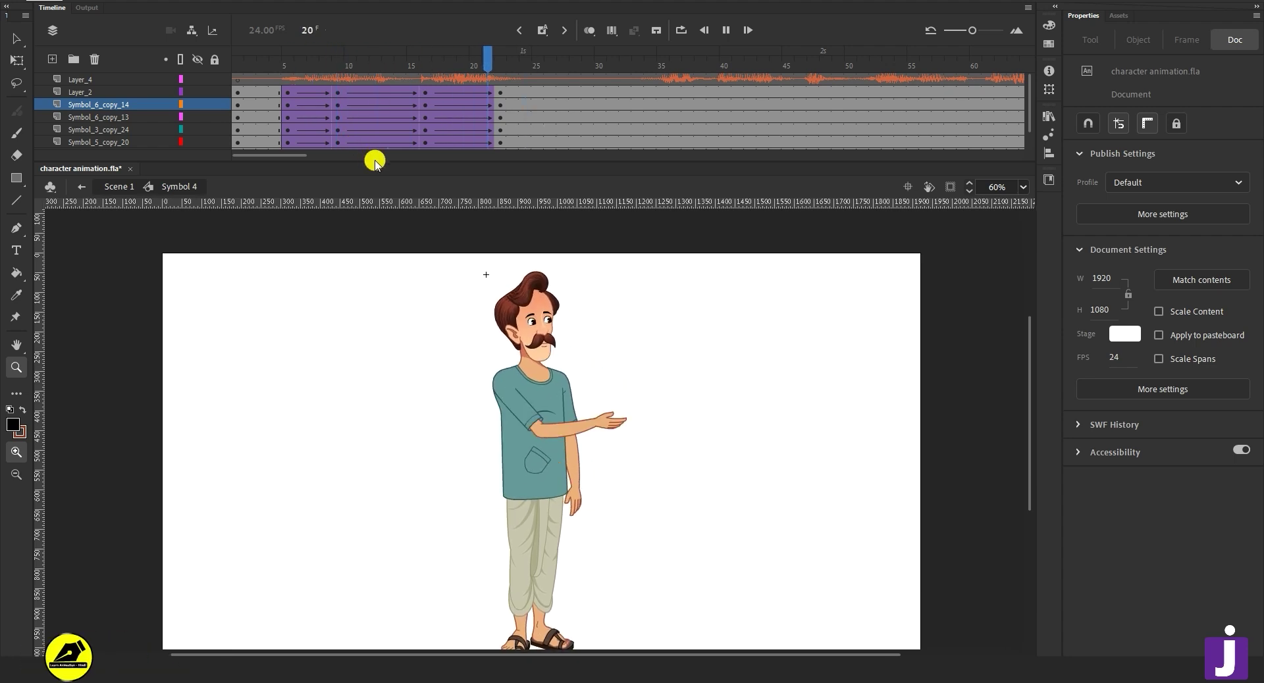
key("Return")
At frame 22, rotate the hanging arm clockwise around the shoulder so that it tucks behind the body.
left_click_drag(480, 69, 500, 85)
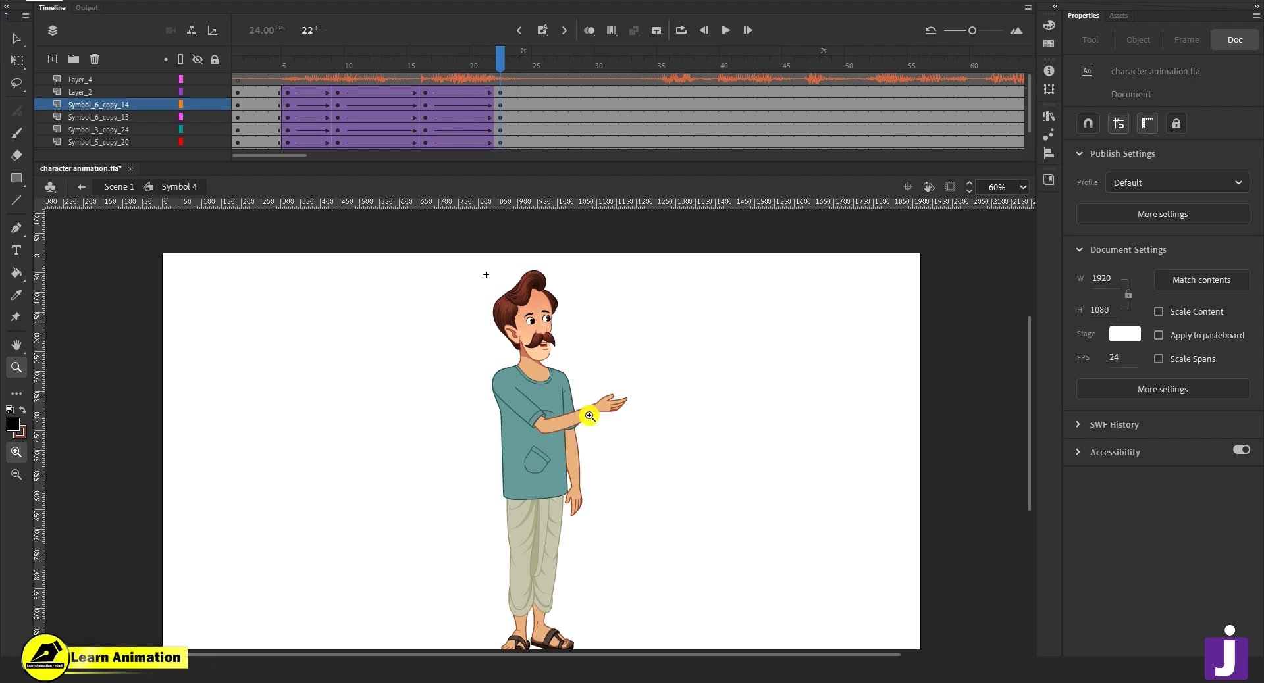
key("v")
left_click(581, 507)
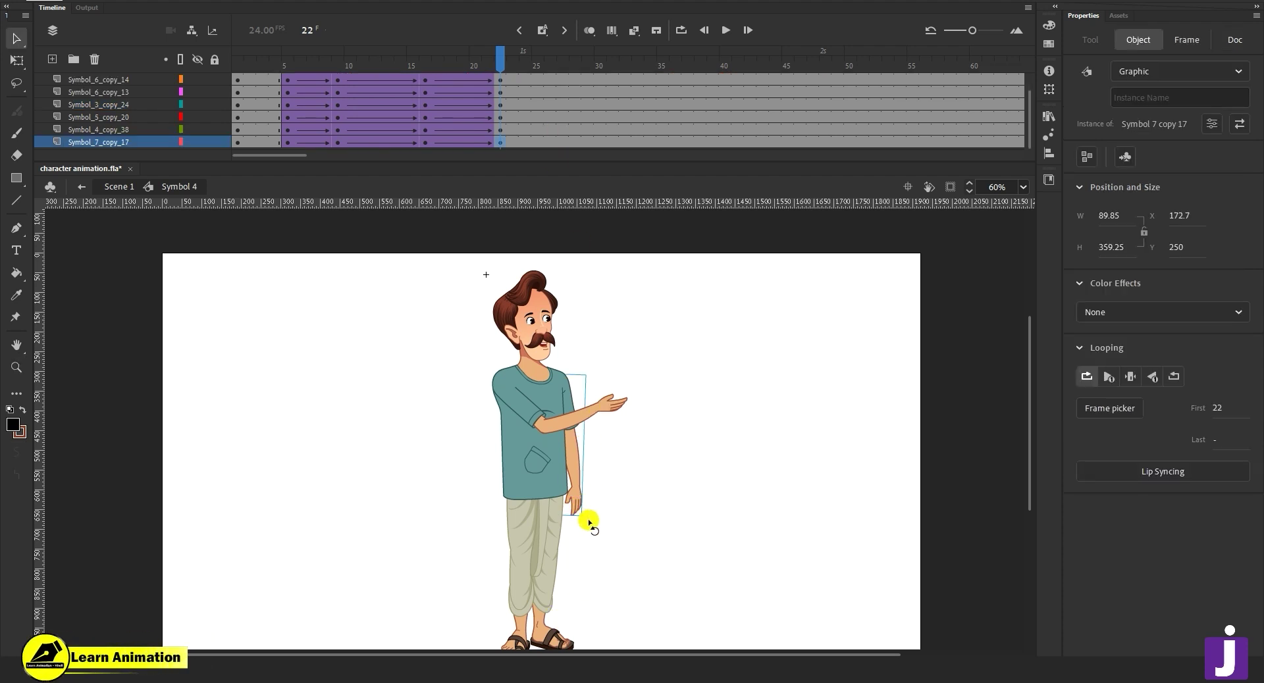
key("q")
left_click_drag(588, 524, 584, 522)
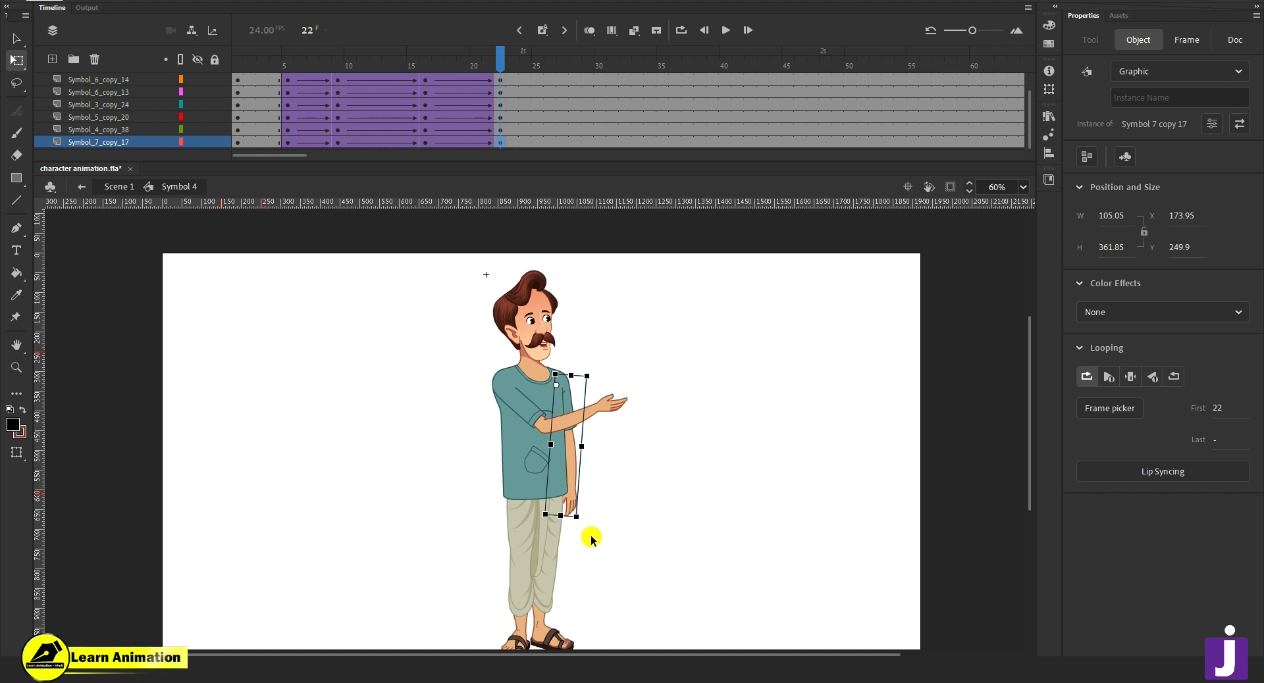
left_click_drag(588, 521, 576, 522)
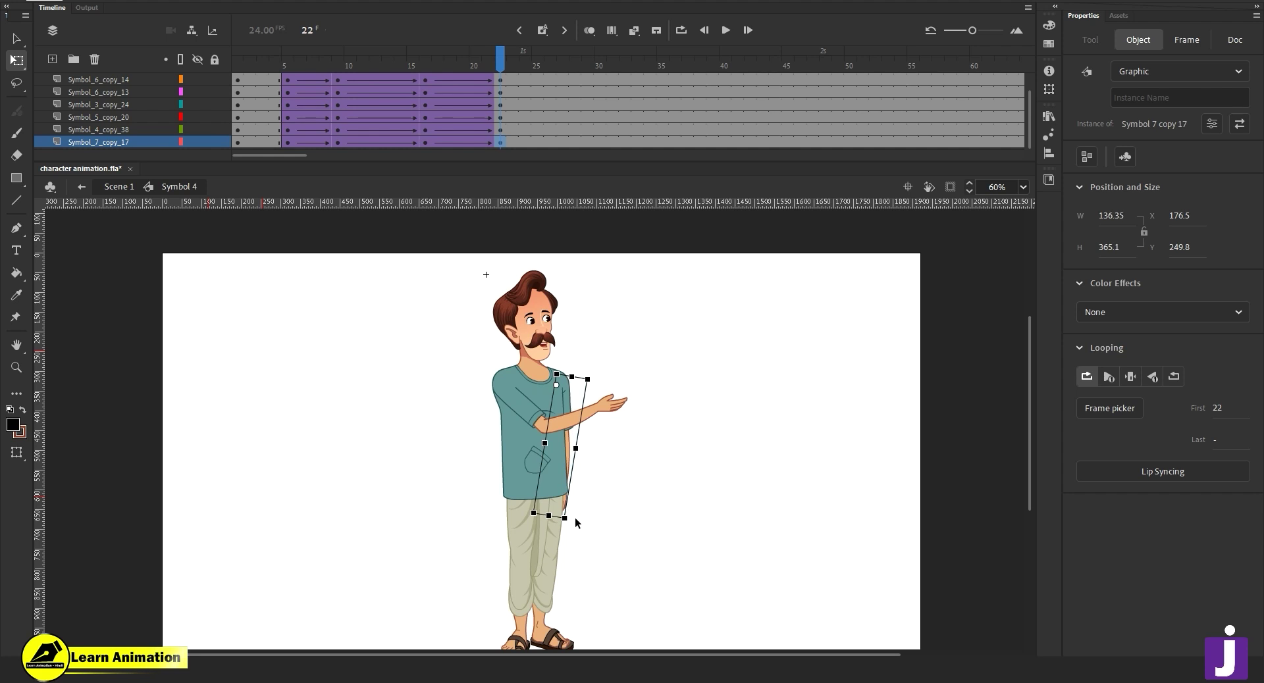
left_click_drag(495, 62, 501, 133)
left_click(644, 497)
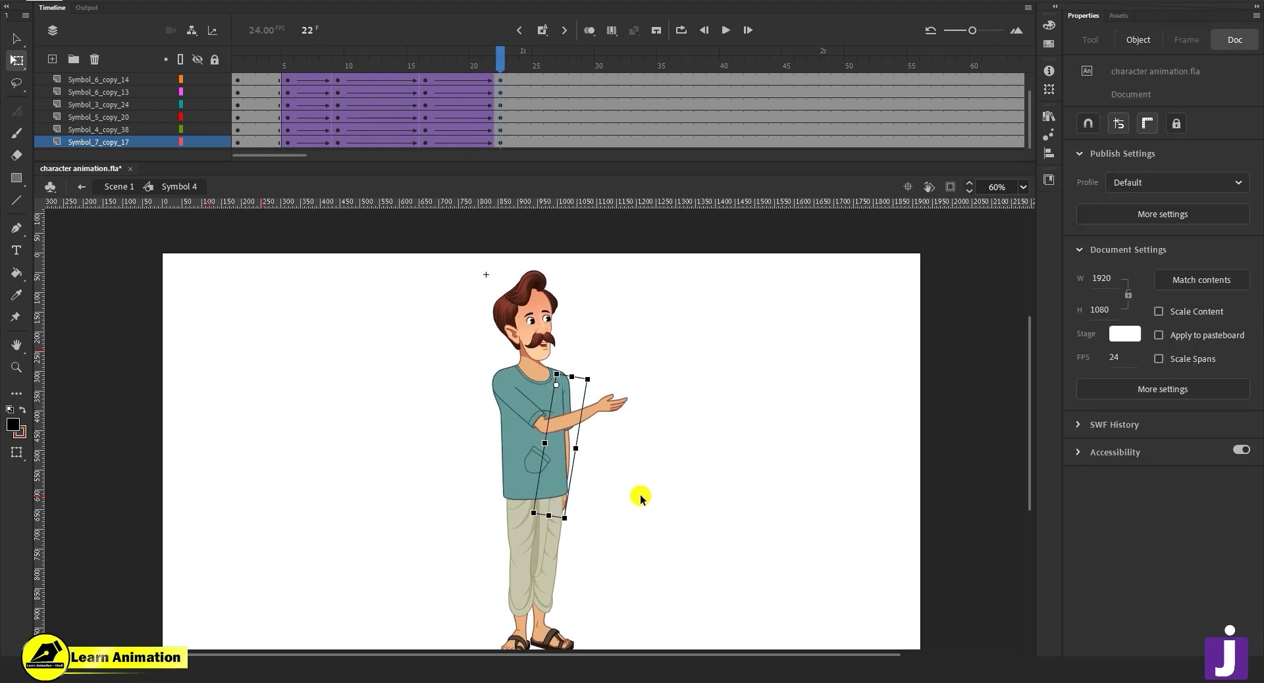
Examine the head up close and compare its poses at frames 22, 16 and 9.
key("z")
left_click(570, 375)
left_click_drag(552, 490, 586, 521)
key("v")
left_click(524, 370)
key("z")
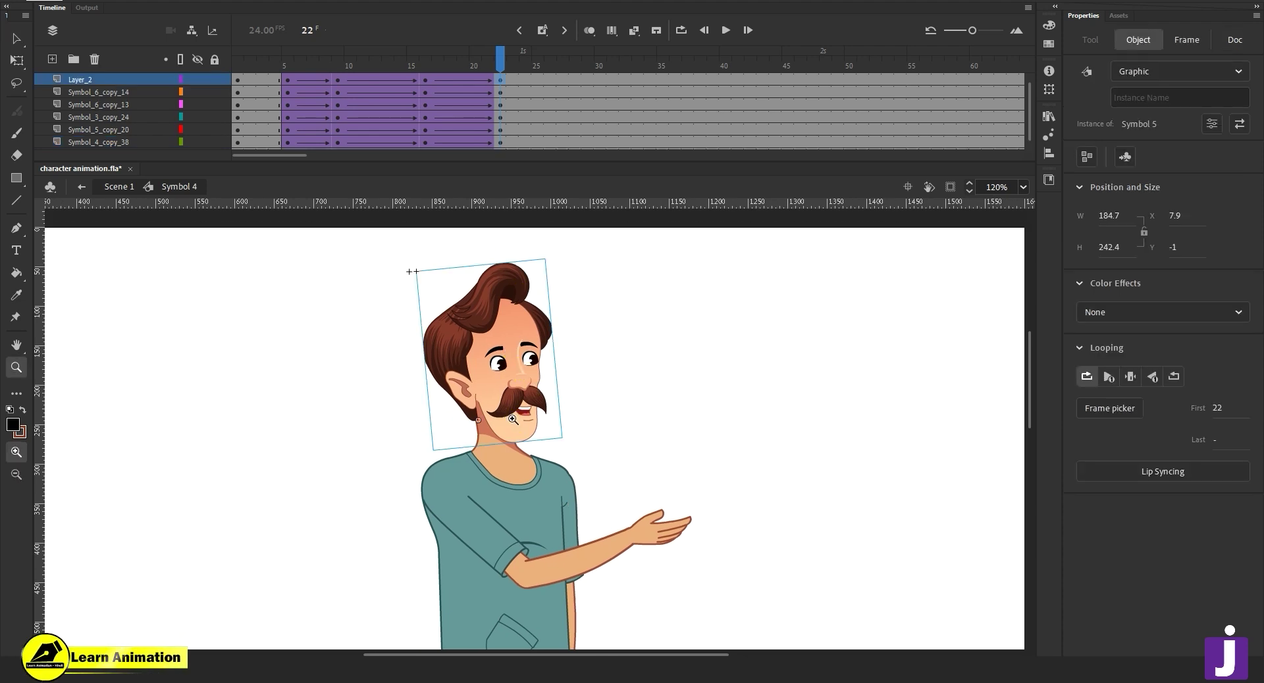
left_click(511, 405)
left_click_drag(519, 429, 536, 475)
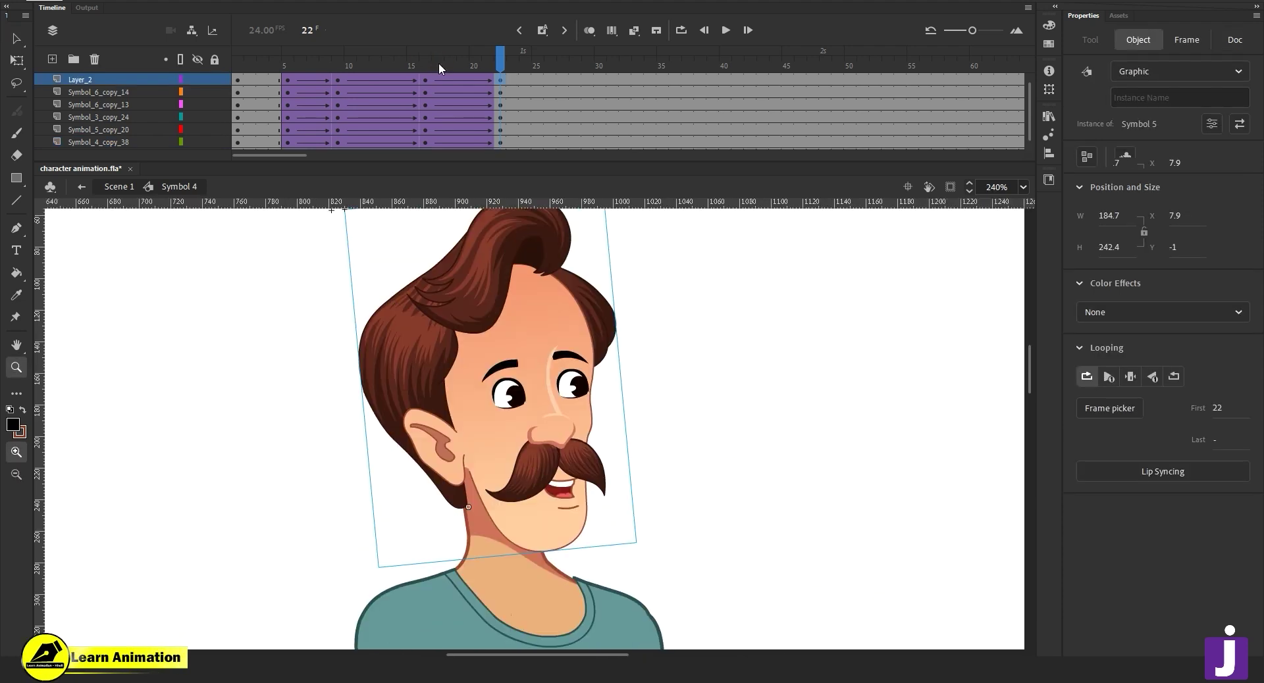
left_click(423, 64)
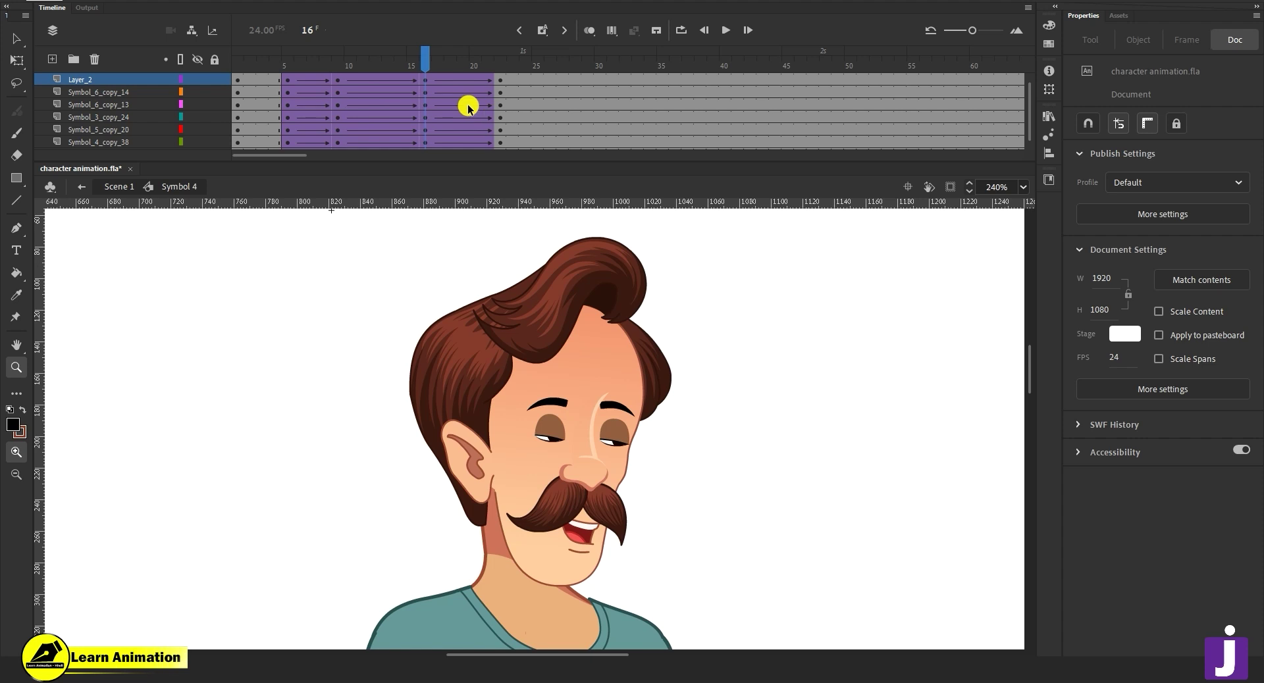
left_click(336, 80)
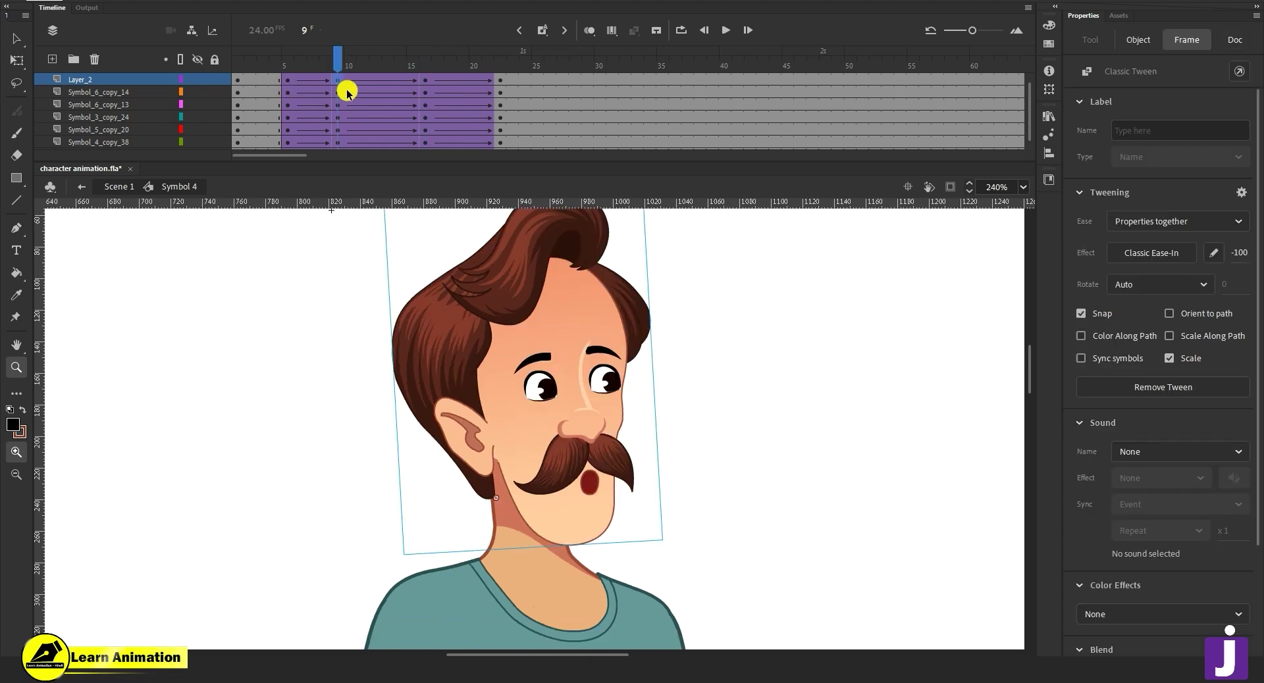
left_click(497, 81)
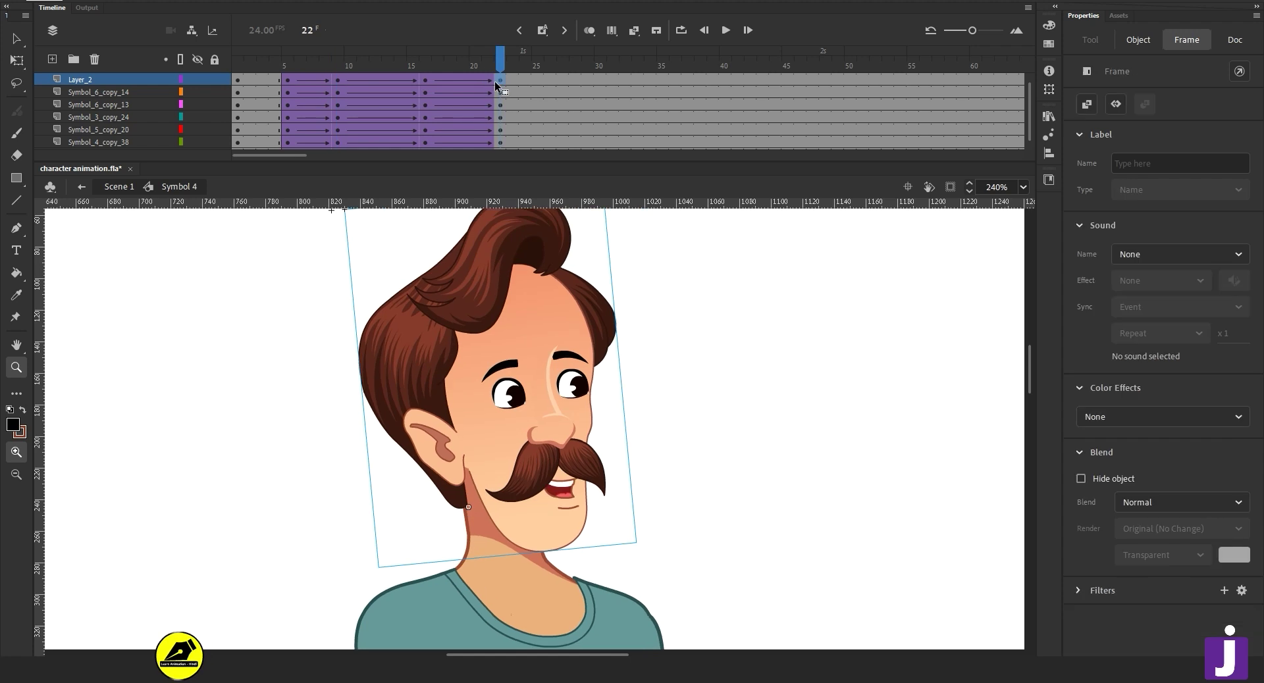
Enter the head symbol at frame 16 and add keyframes there on all of its layers.
left_click(426, 79)
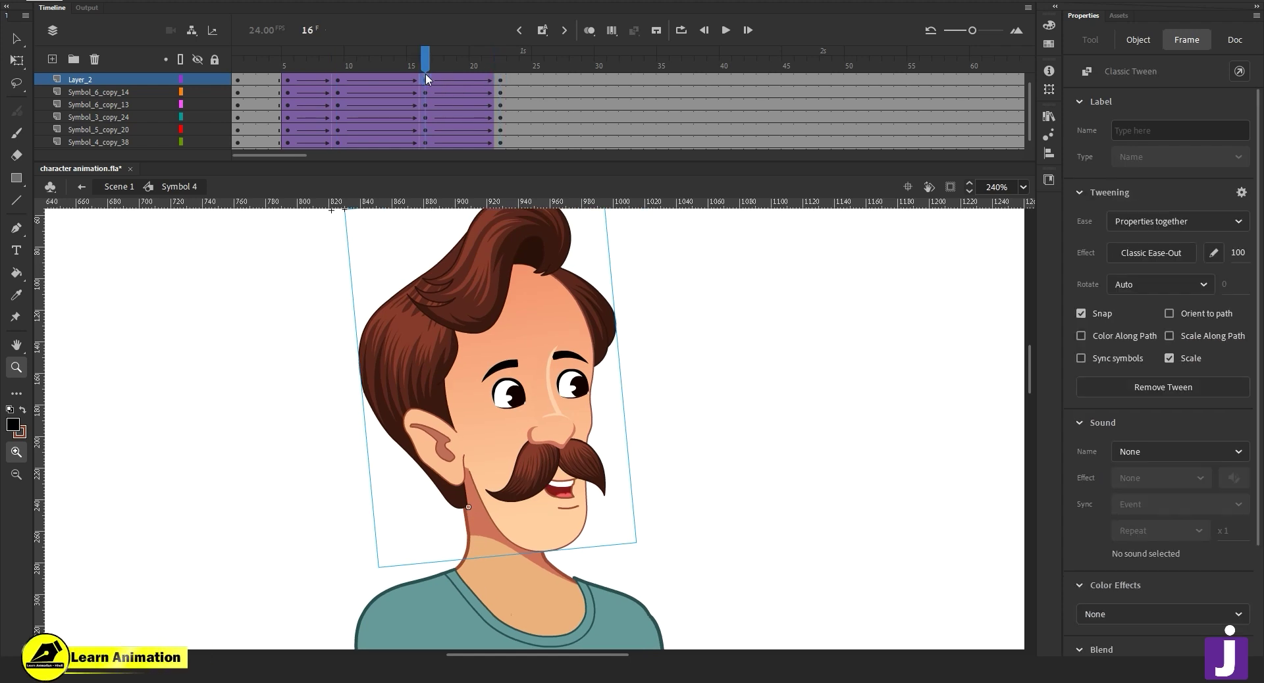
key("v")
left_click(578, 404)
double_click(585, 491)
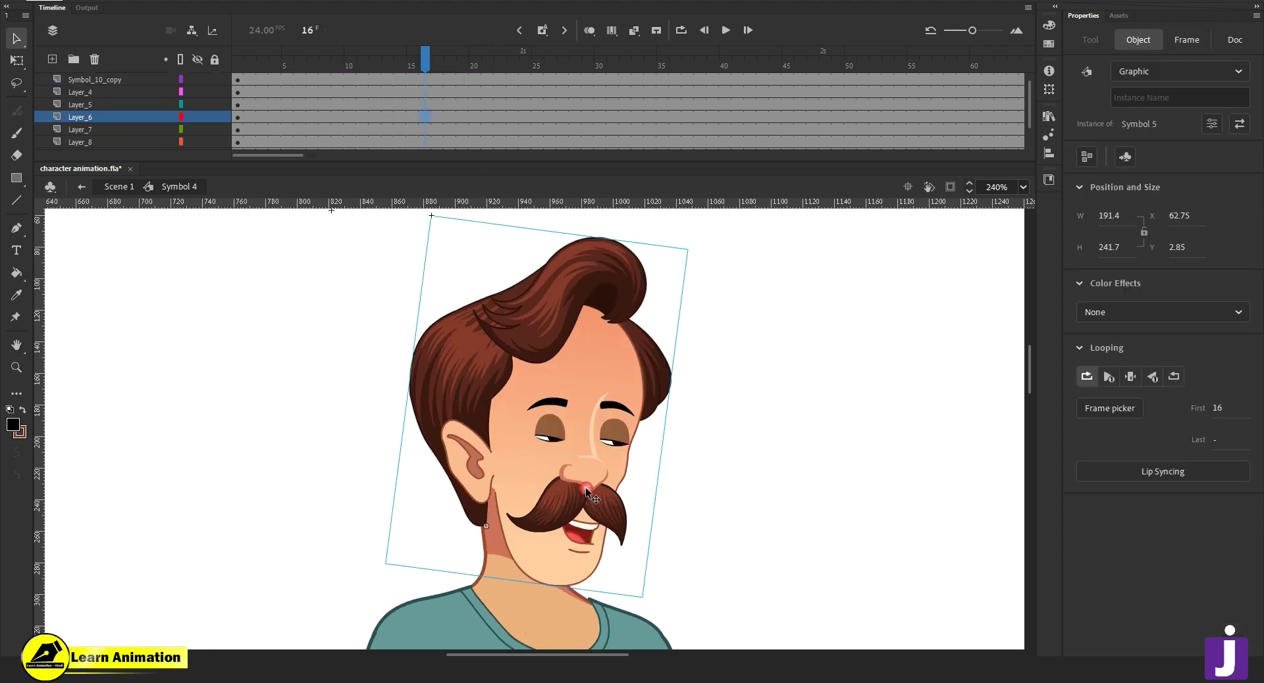
scroll(436, 112, "up", 1)
left_click_drag(427, 80, 426, 149)
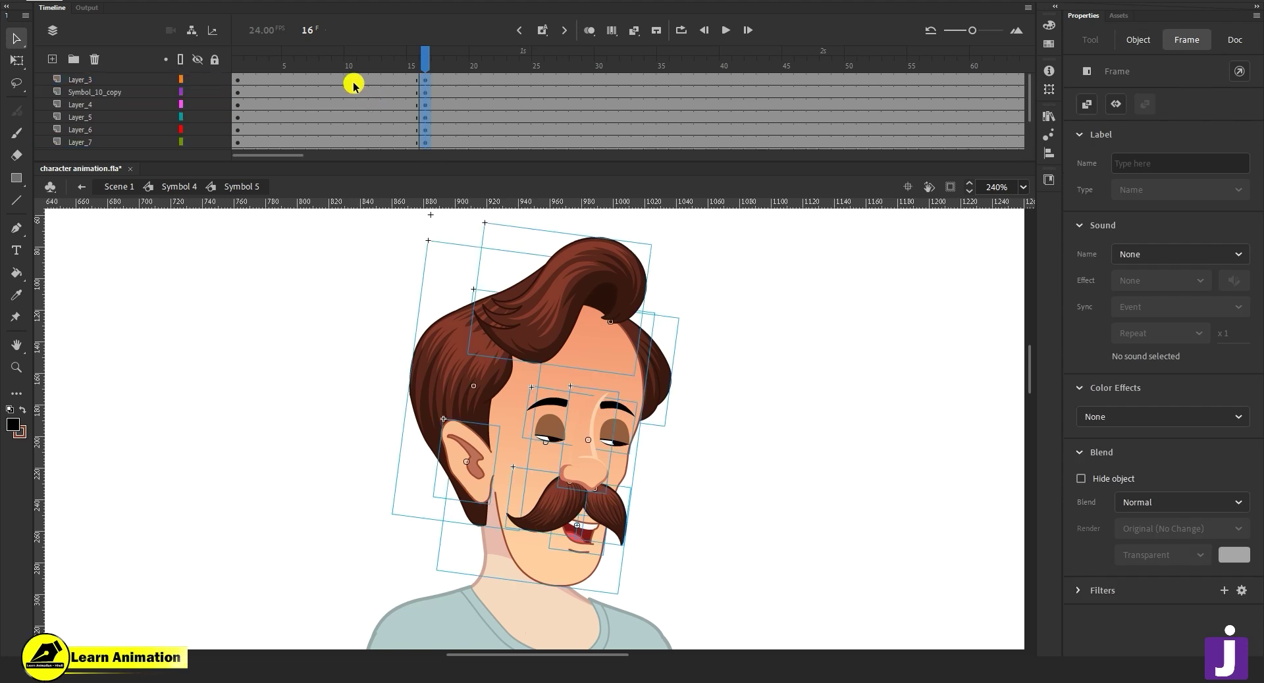
Add keyframes on all head layers at frames 9 and 22.
left_click_drag(339, 79, 338, 164)
key("F6")
scroll(395, 93, "up", 1)
left_click(491, 80)
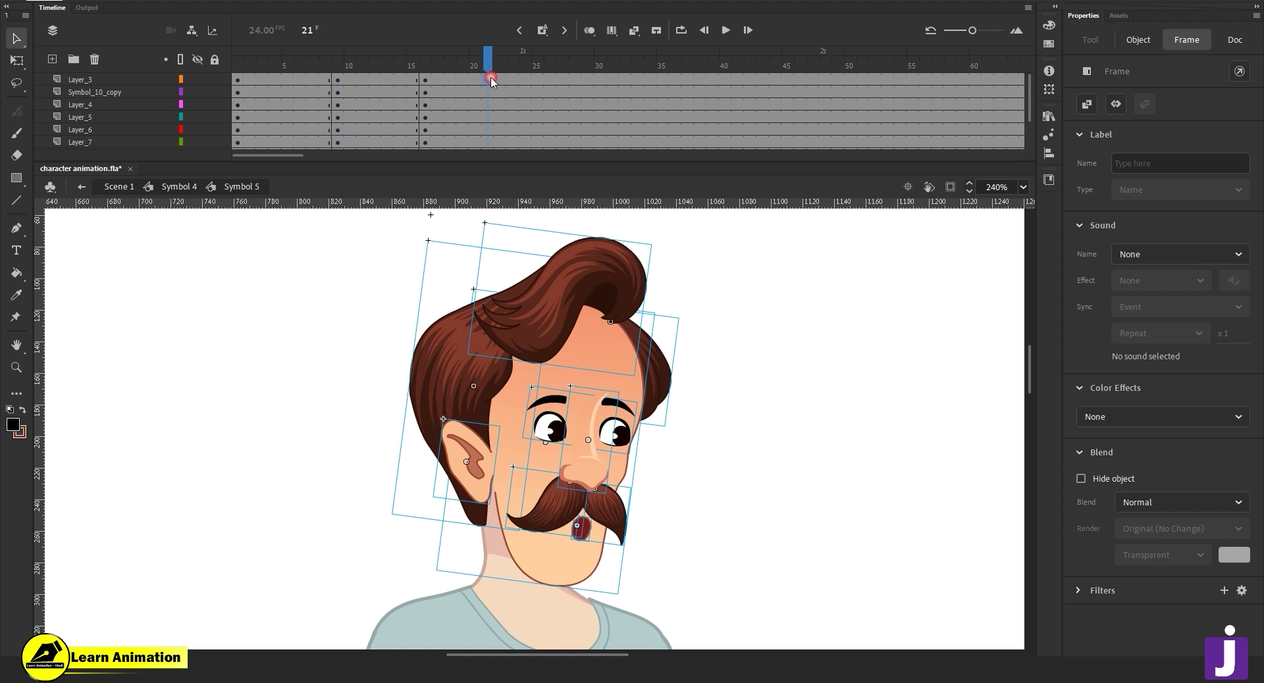
left_click_drag(499, 79, 494, 129)
key("F6")
Create classic tweens on all head layers between frames 9, 16 and 22, with an ease of 100.
scroll(478, 95, "up", 2)
left_click_drag(413, 82, 450, 185)
scroll(447, 112, "up", 2)
right_click(445, 83)
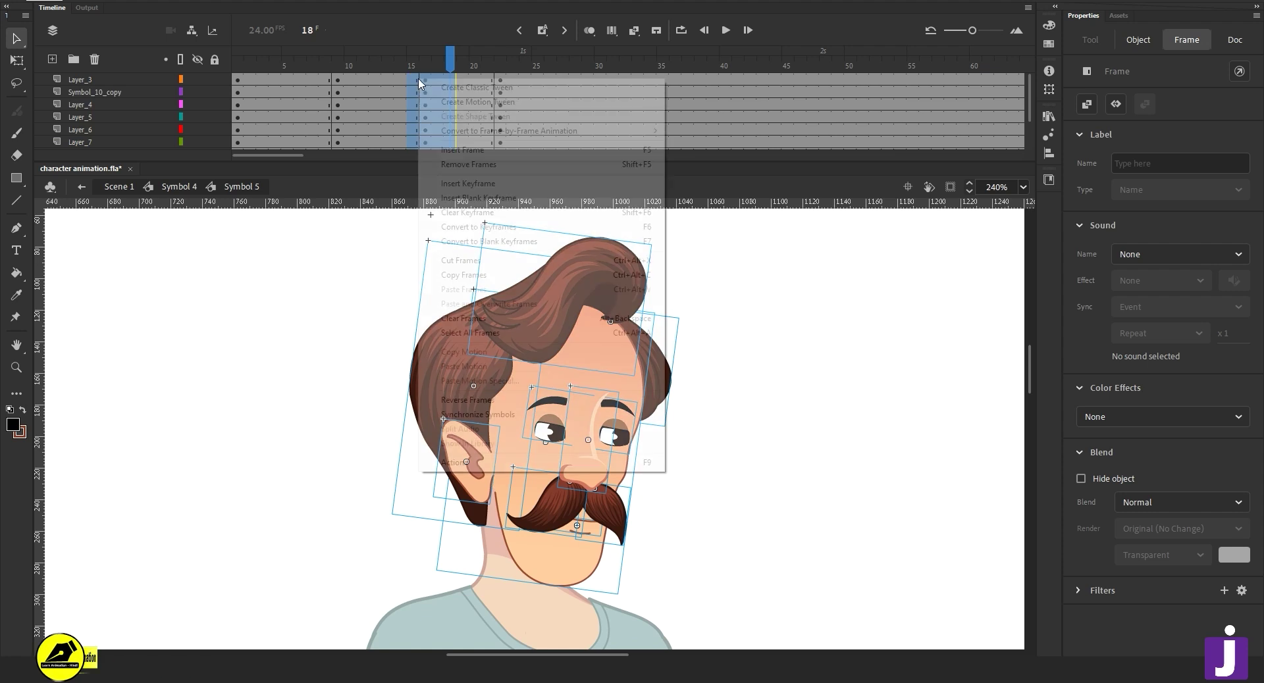
left_click(474, 87)
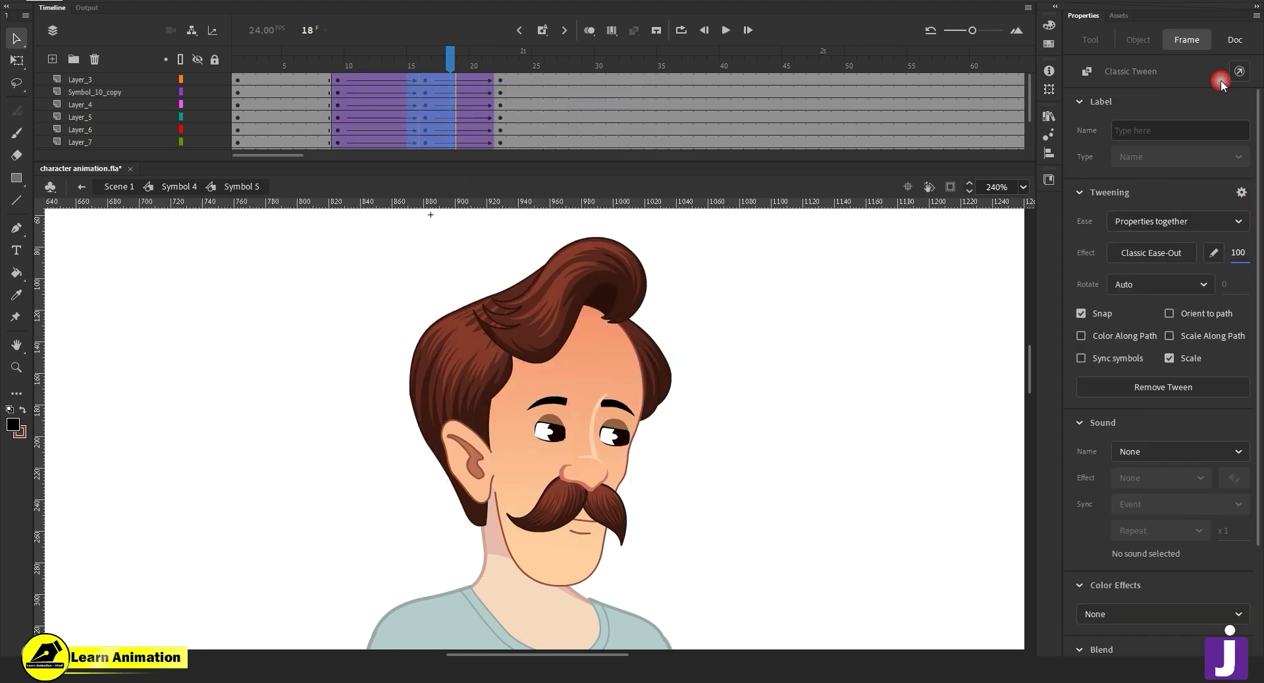
left_click_drag(375, 80, 393, 211)
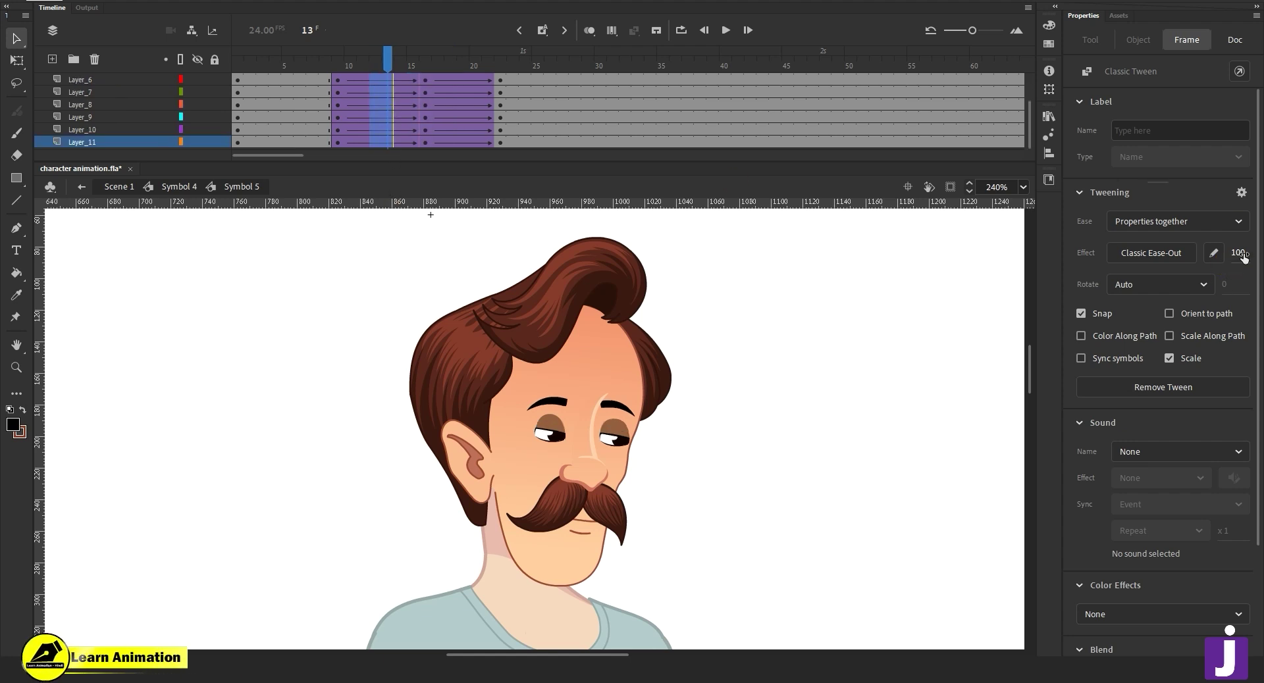
At frame 16, select the nose, eyes, moustache and mouth and shift them down together to Y 105.7.
left_click(424, 62)
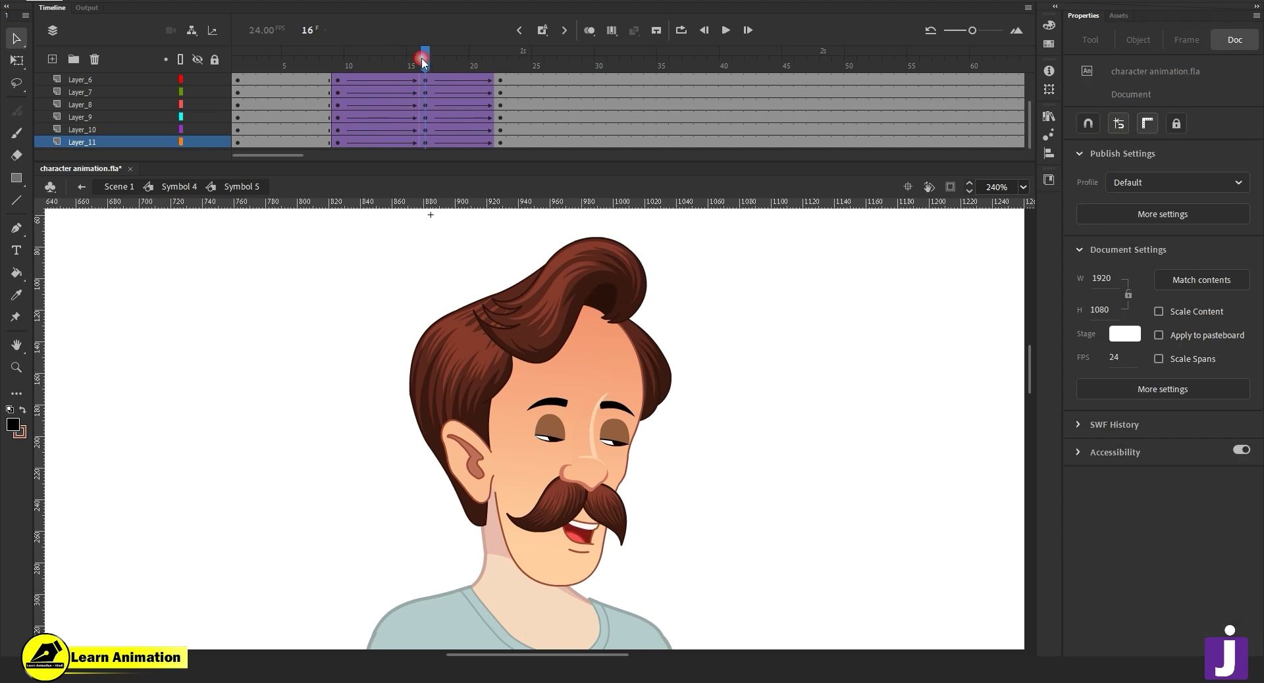
key("z")
left_click(586, 440)
key("v")
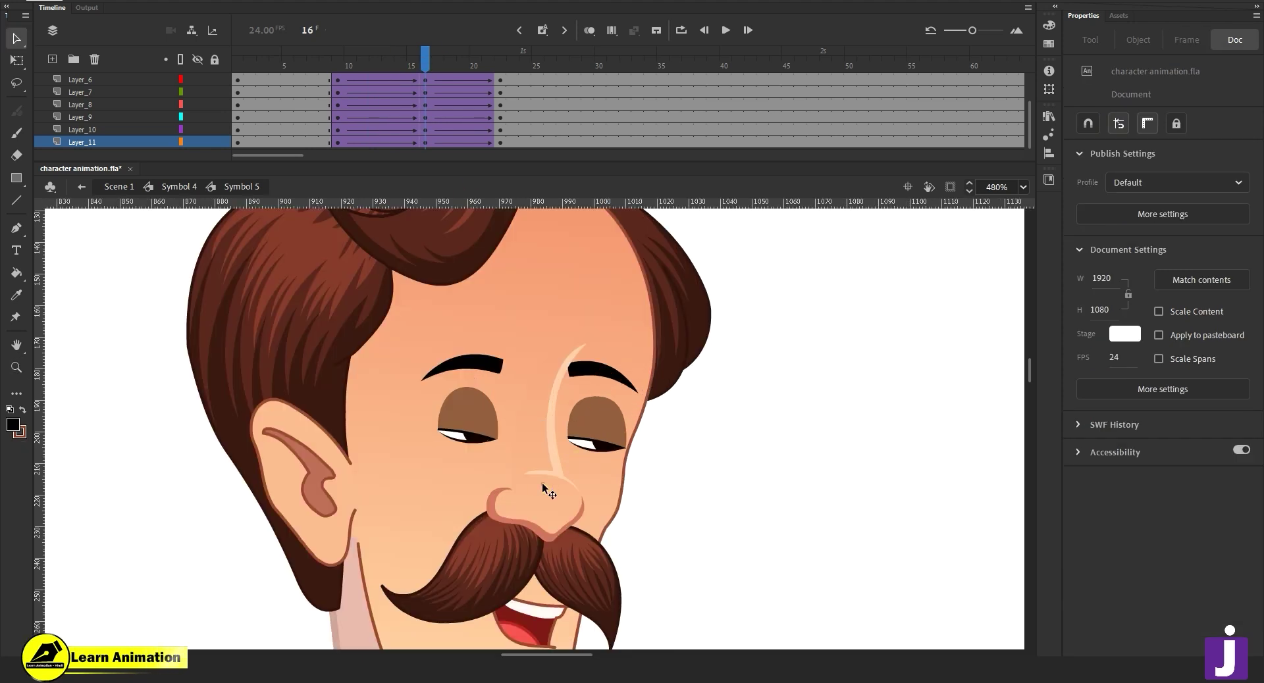
left_click(533, 503)
left_click(537, 504, "alt")
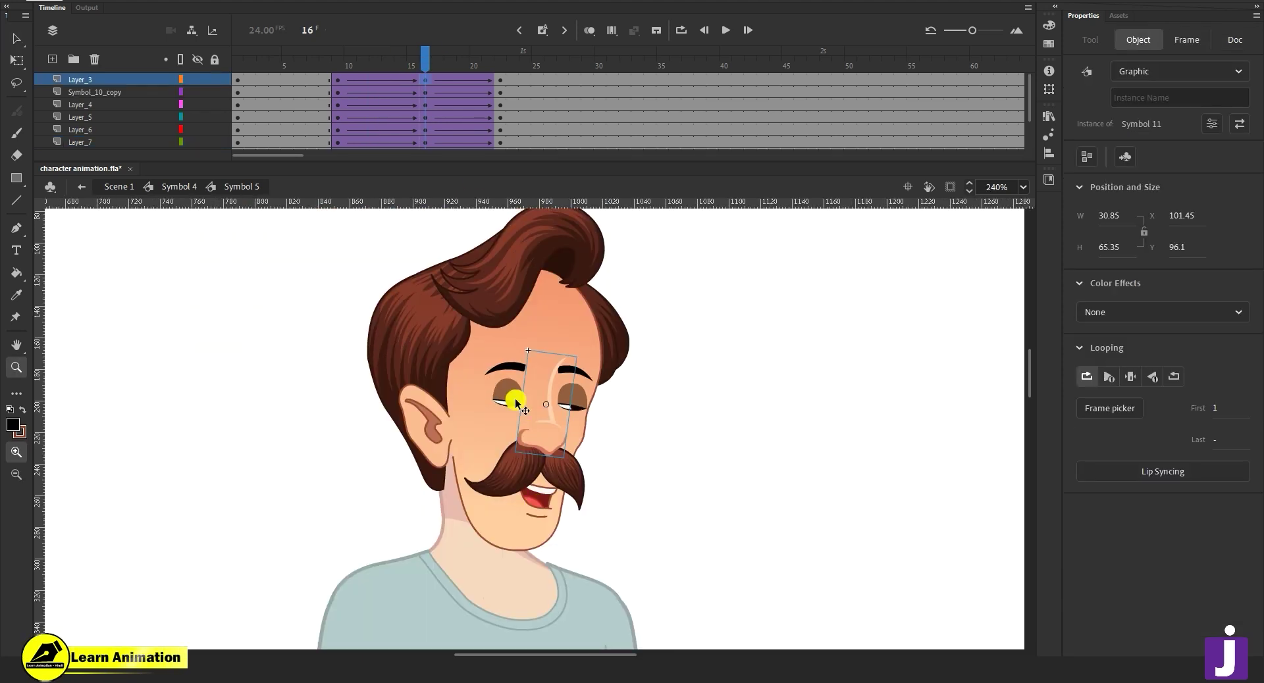
key("v")
left_click(533, 412)
left_click(538, 441, "shift")
left_click(520, 462, "shift")
left_click(536, 500, "shift")
left_click(538, 500, "shift")
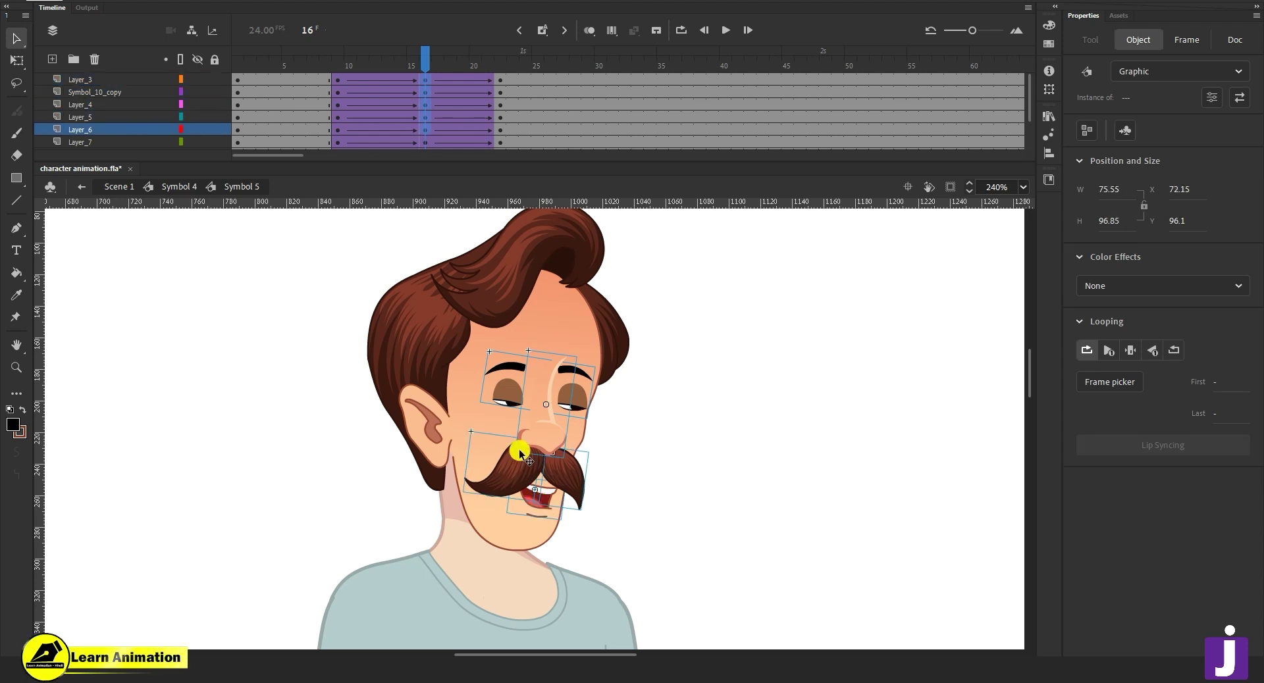
key("shift+Down")
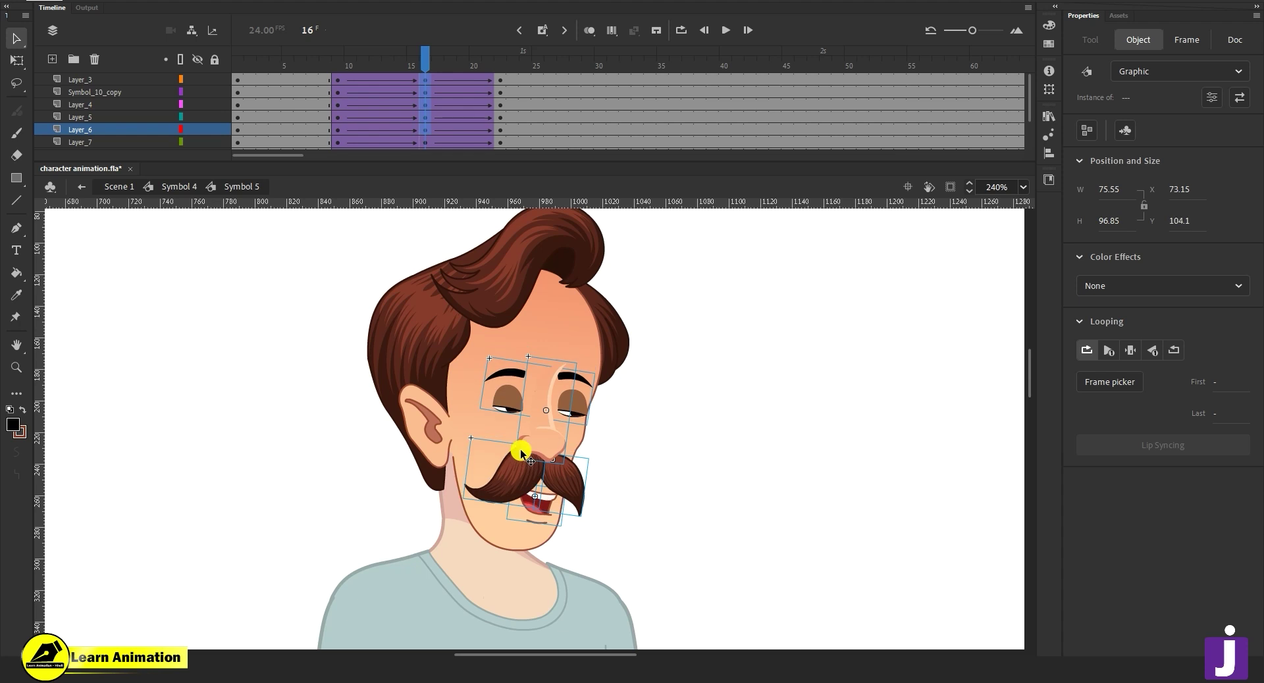
key("Down")
key("Down")
key("Down")
key("Down")
key("Down")
key("Down")
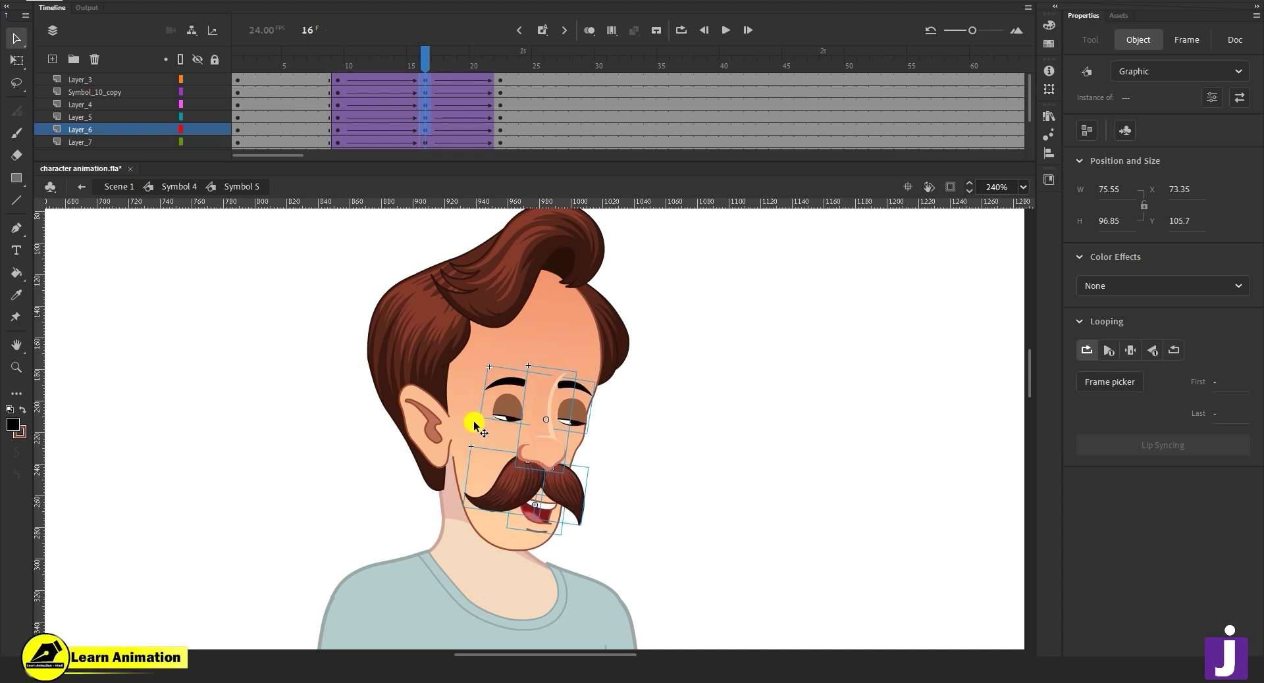
Move the ear up at frame 16 to about Y 120.1.
left_click(439, 429)
key("Up")
key("Up")
key("Up")
key("Up")
key("Up")
key("Up")
key("Up")
key("Up")
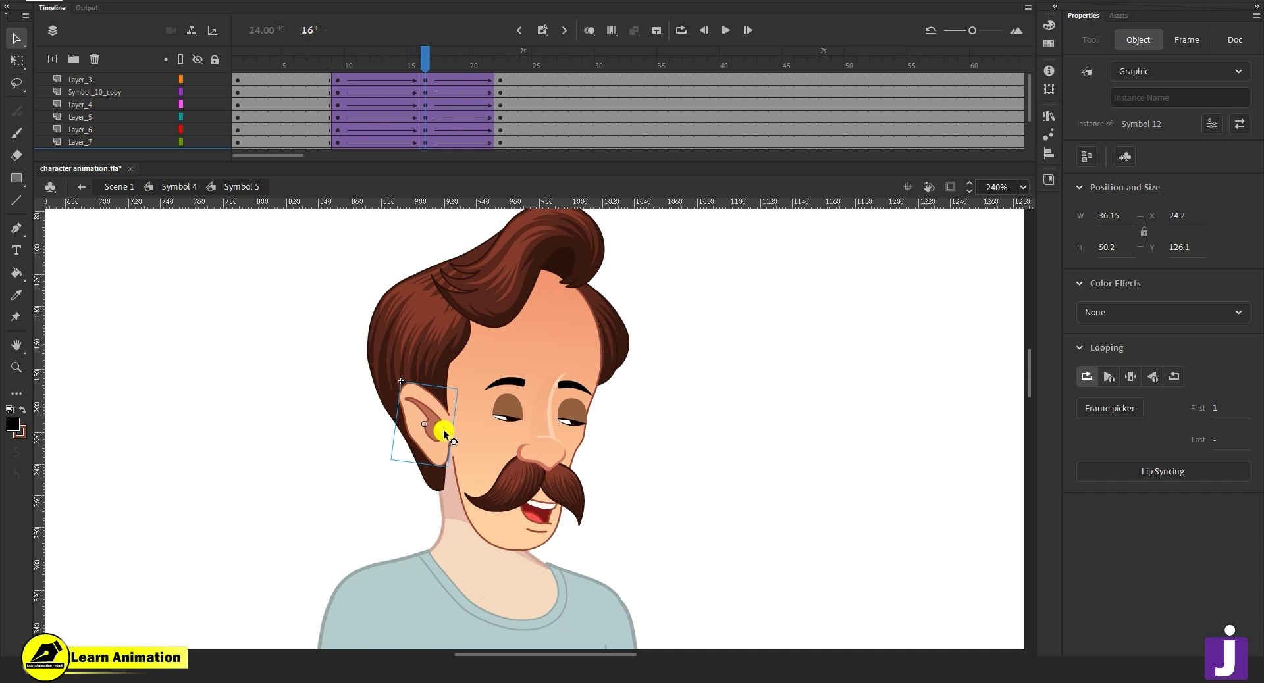
key("Up")
key("Up")
key("Down")
Open the front hair's shape group inside Symbol 6 for editing.
left_click(566, 360)
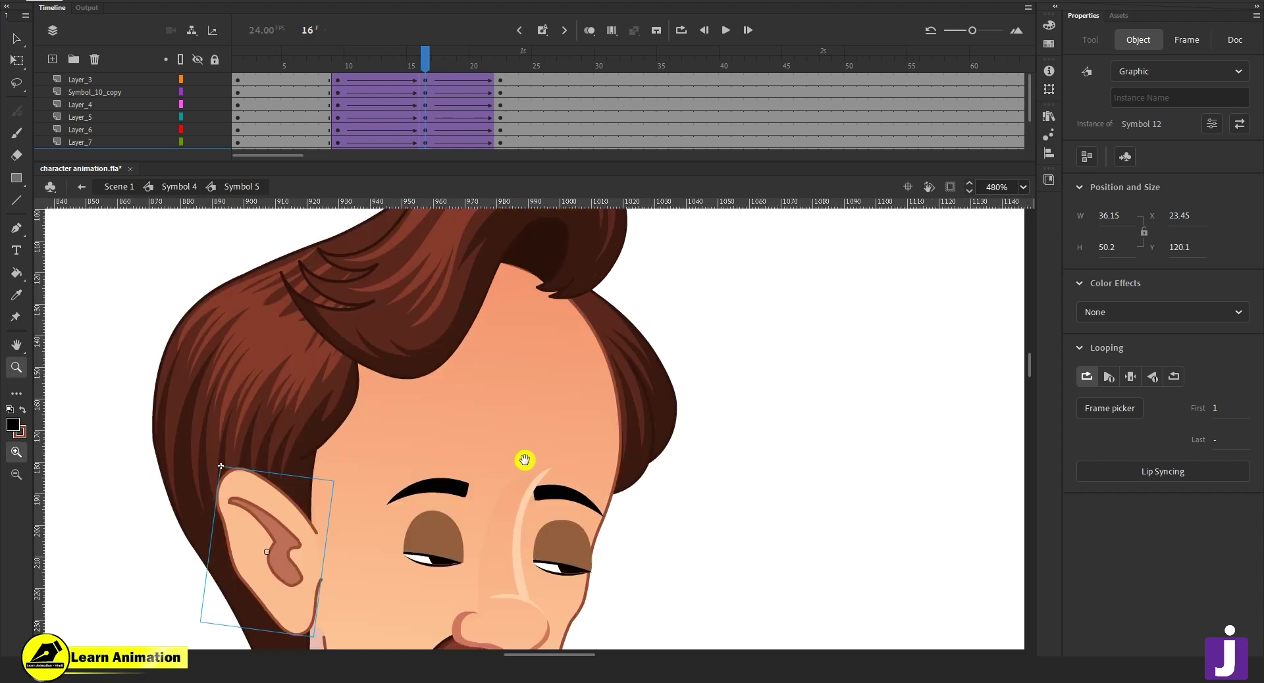
left_click(505, 480, "alt")
left_click_drag(526, 464, 558, 412)
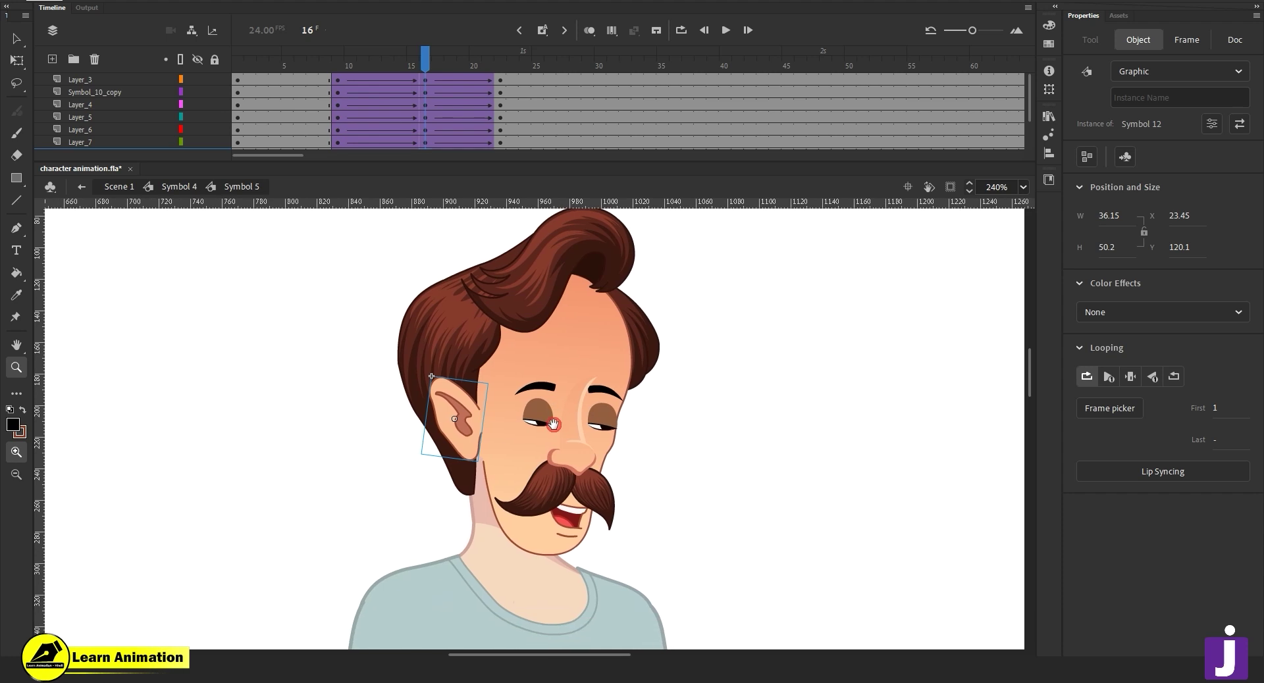
key("v")
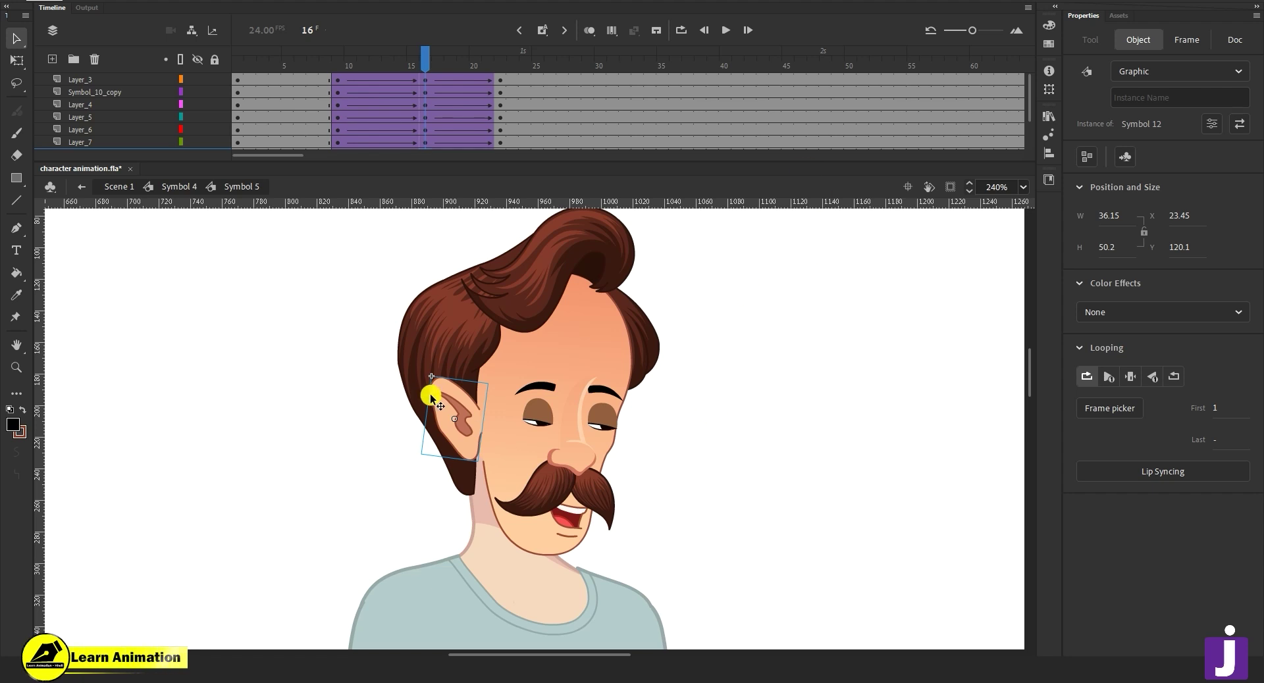
double_click(509, 314)
key("z")
left_click(543, 297)
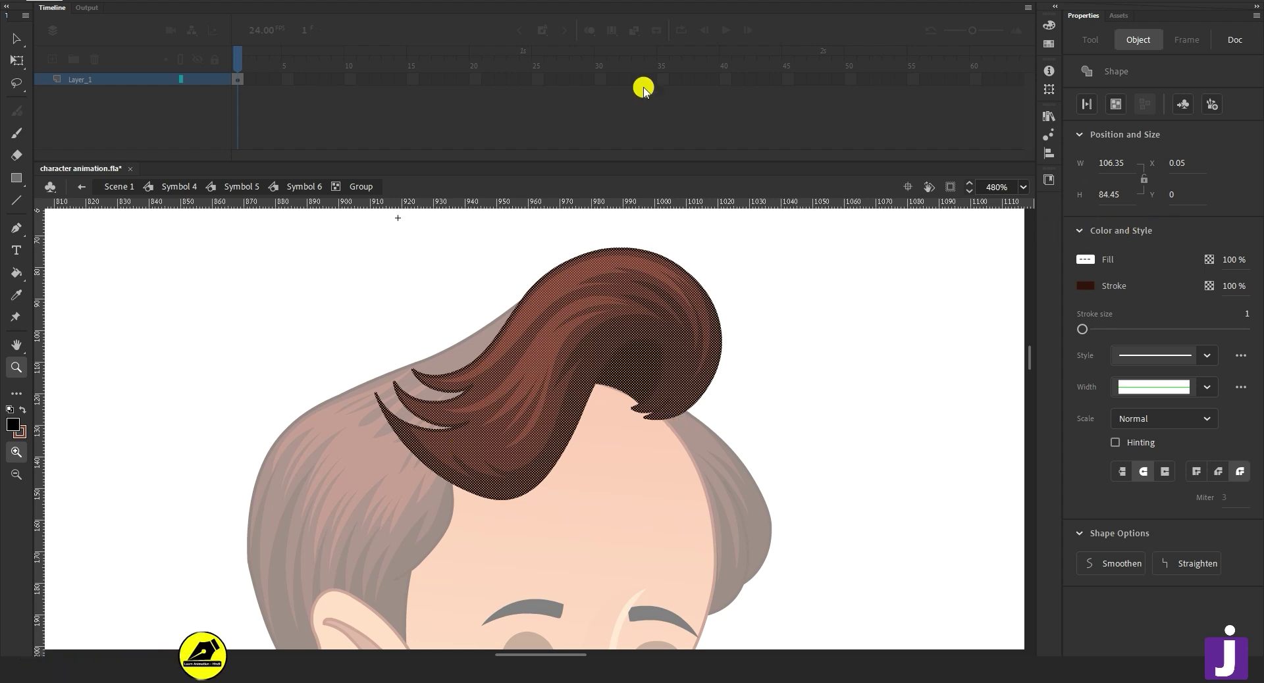
key("v")
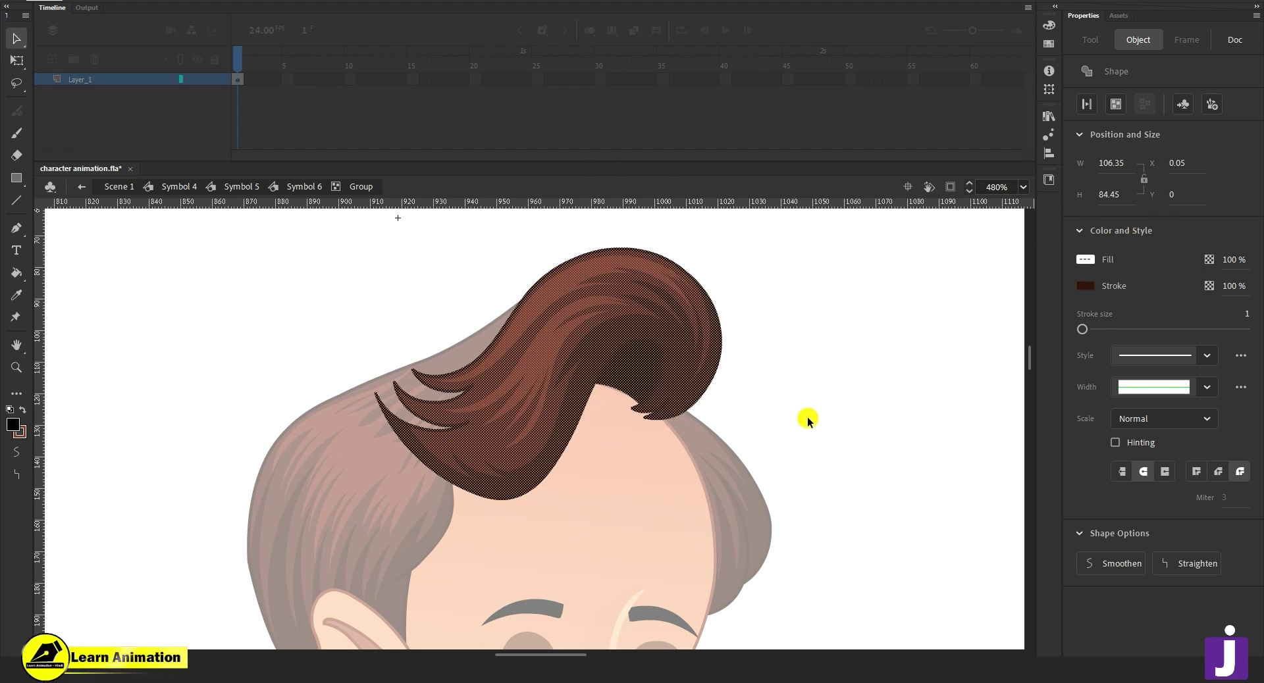
Leave the front hair's shape group and Symbol 6, returning to the head layers in Symbol 5.
left_click(741, 431)
left_click(700, 365)
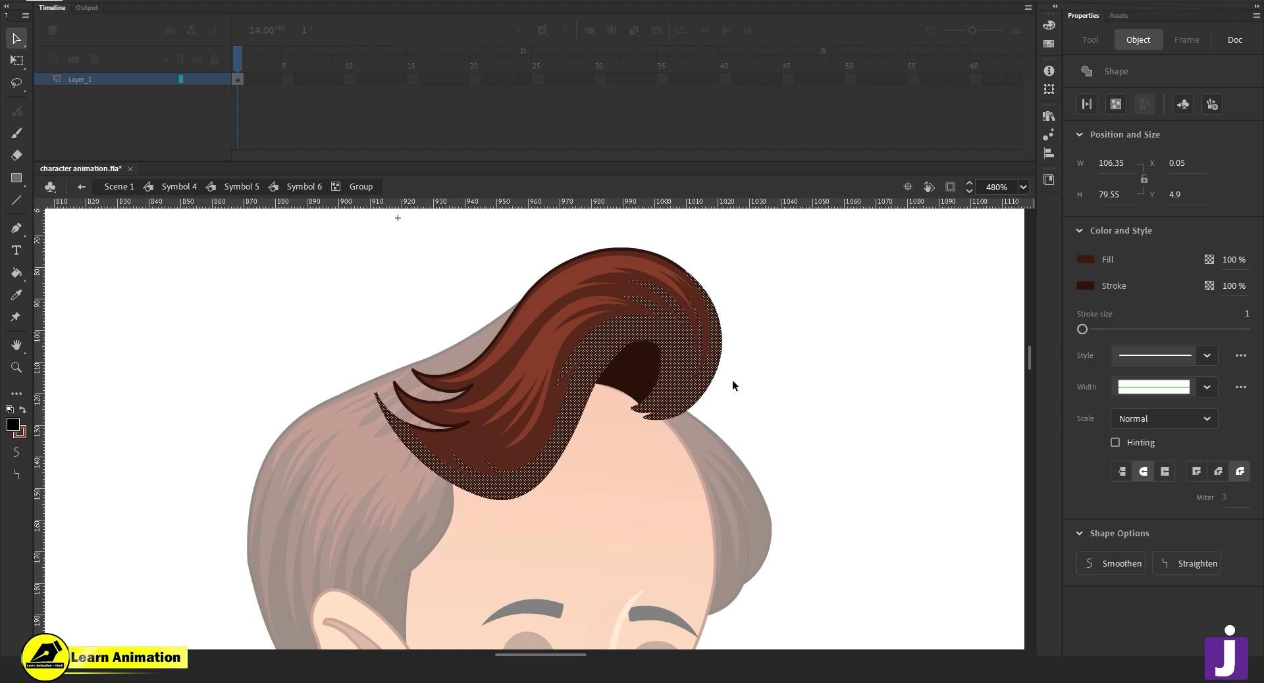
double_click(733, 378)
key("z")
left_click(652, 457, "alt")
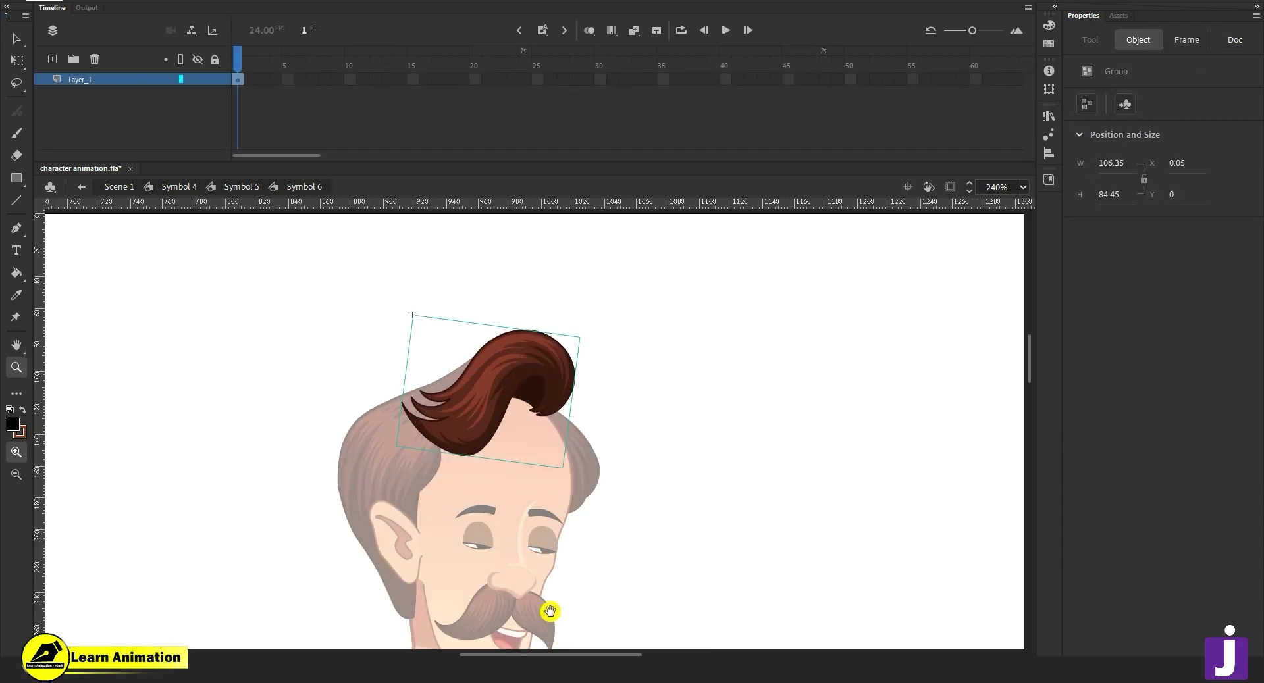
left_click_drag(550, 612, 613, 524)
key("v")
double_click(642, 522)
Examine the ear and face placement at frame 16 and scrub the head animation between frames 9 and 16.
key("z")
left_click(507, 480)
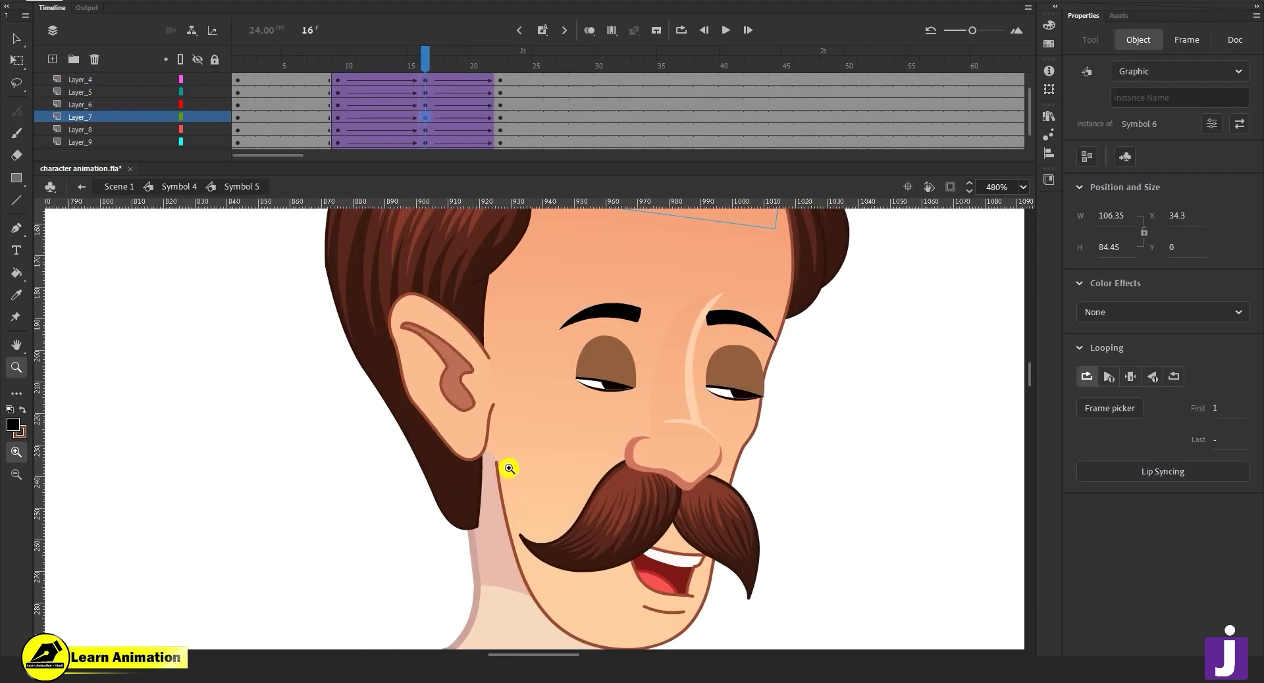
key("v")
left_click(457, 365)
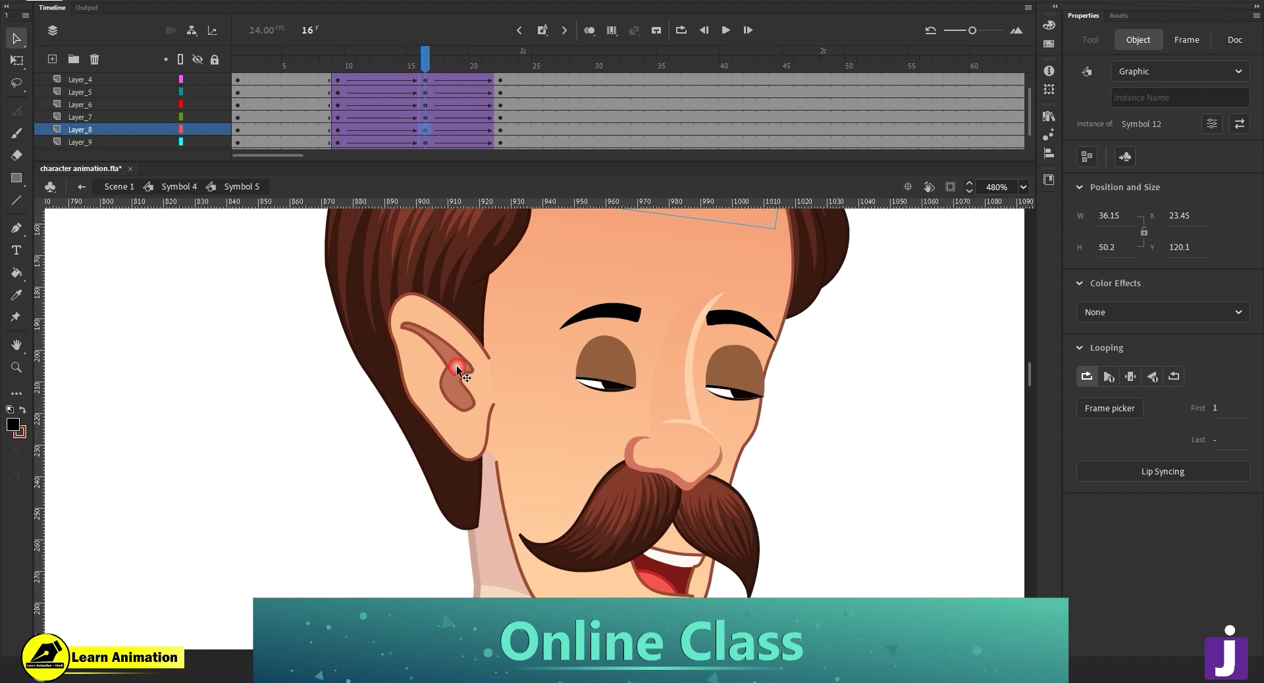
left_click(529, 400)
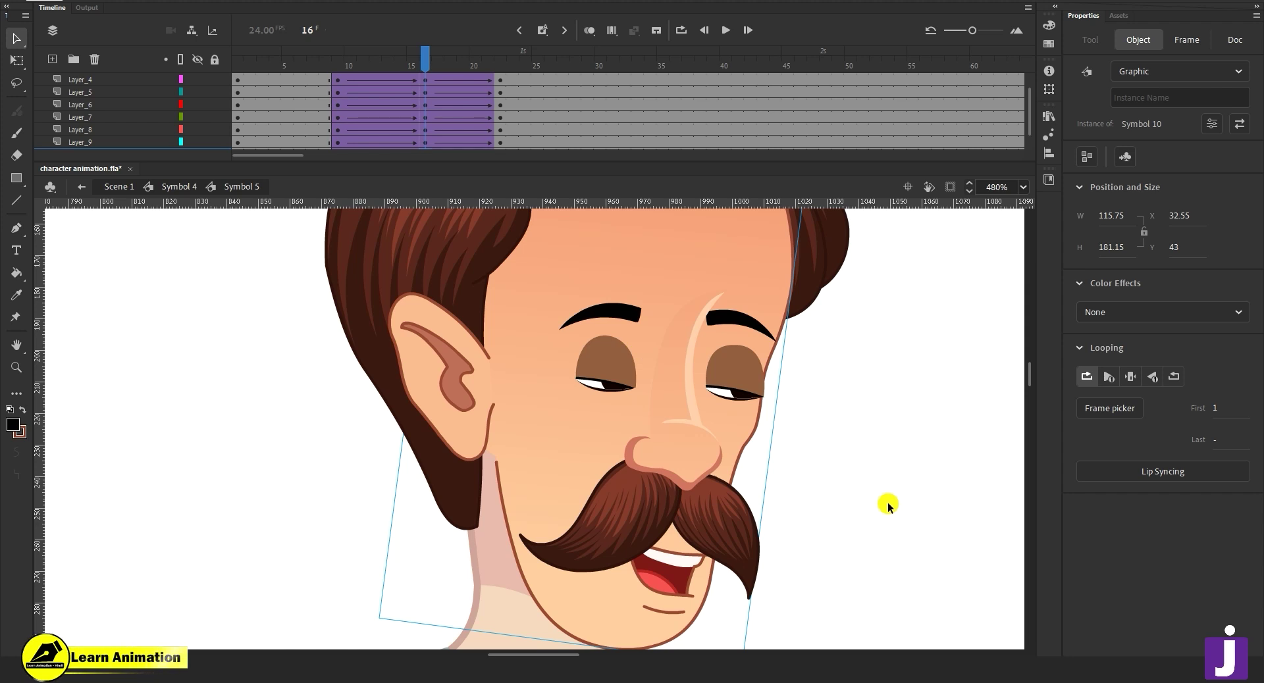
left_click(322, 497)
key("z")
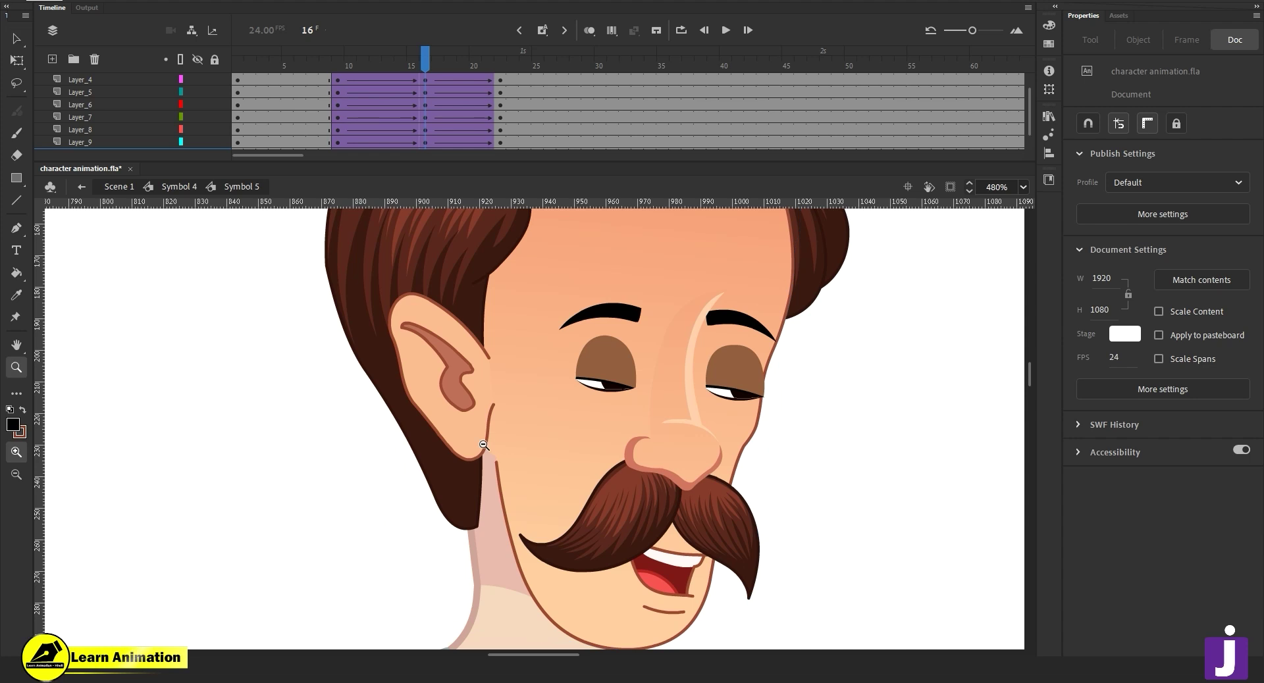
left_click(485, 446, "alt")
key("v")
left_click(520, 416)
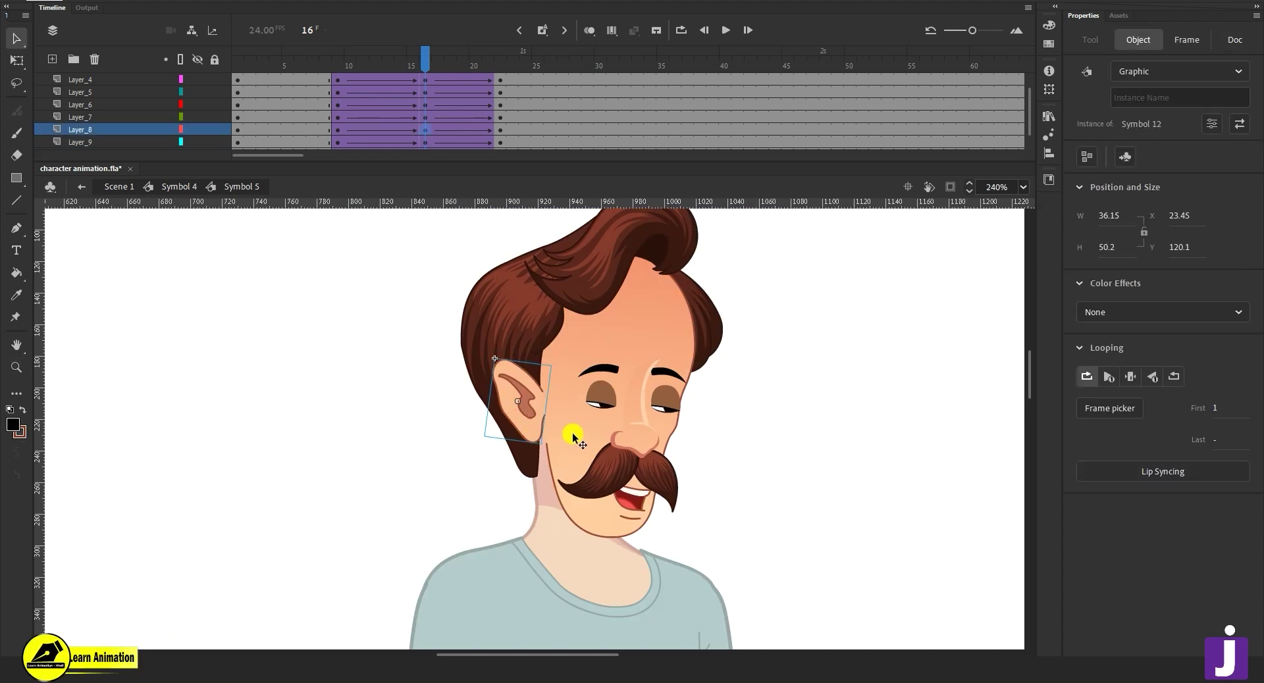
left_click(576, 442)
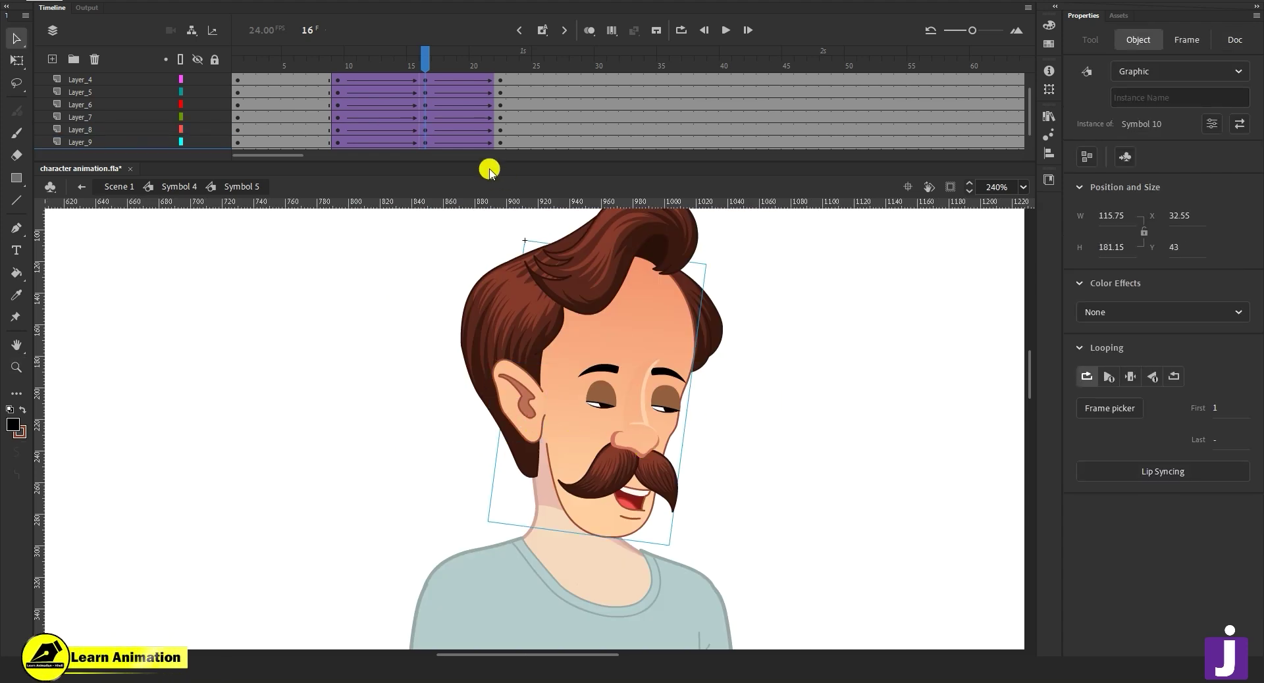
left_click(340, 90)
left_click_drag(341, 90, 426, 116)
Open the eyes symbol, Symbol 10 copy, and insert a keyframe at frame 16 on the Symbol_12 layer.
left_click(610, 361)
key("z")
left_click(610, 391)
key("v")
left_click(570, 454)
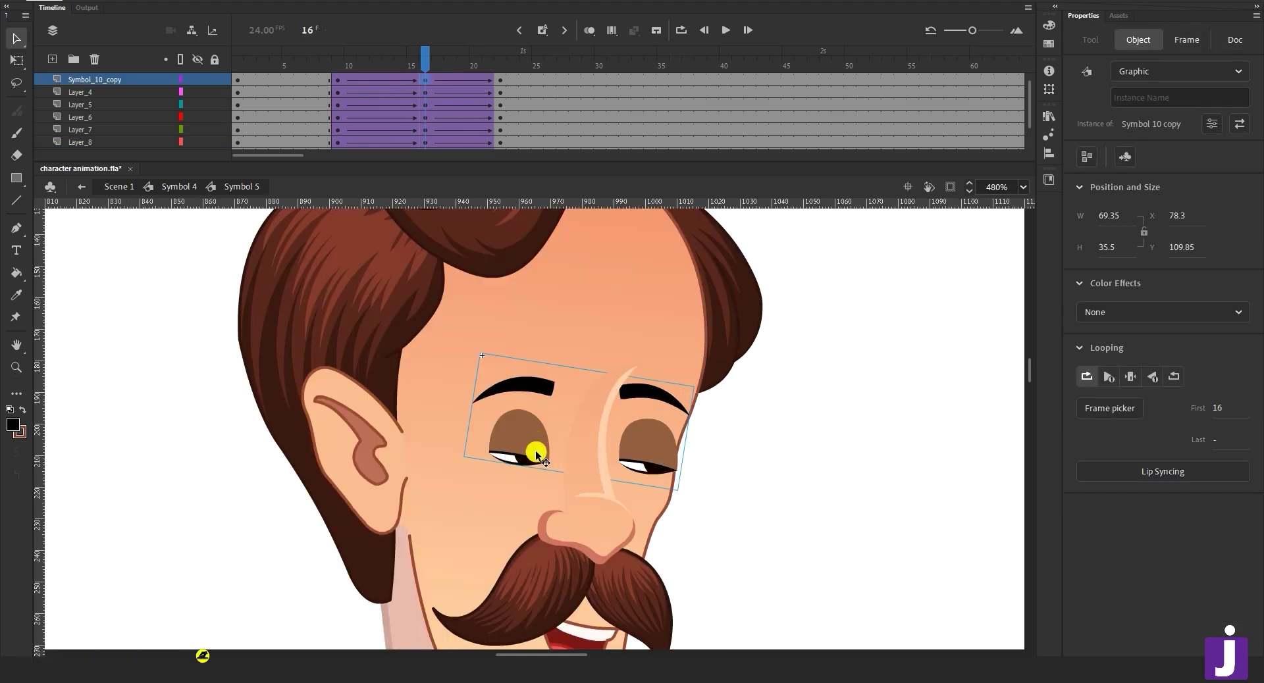
double_click(542, 454)
scroll(454, 108, "down", 3)
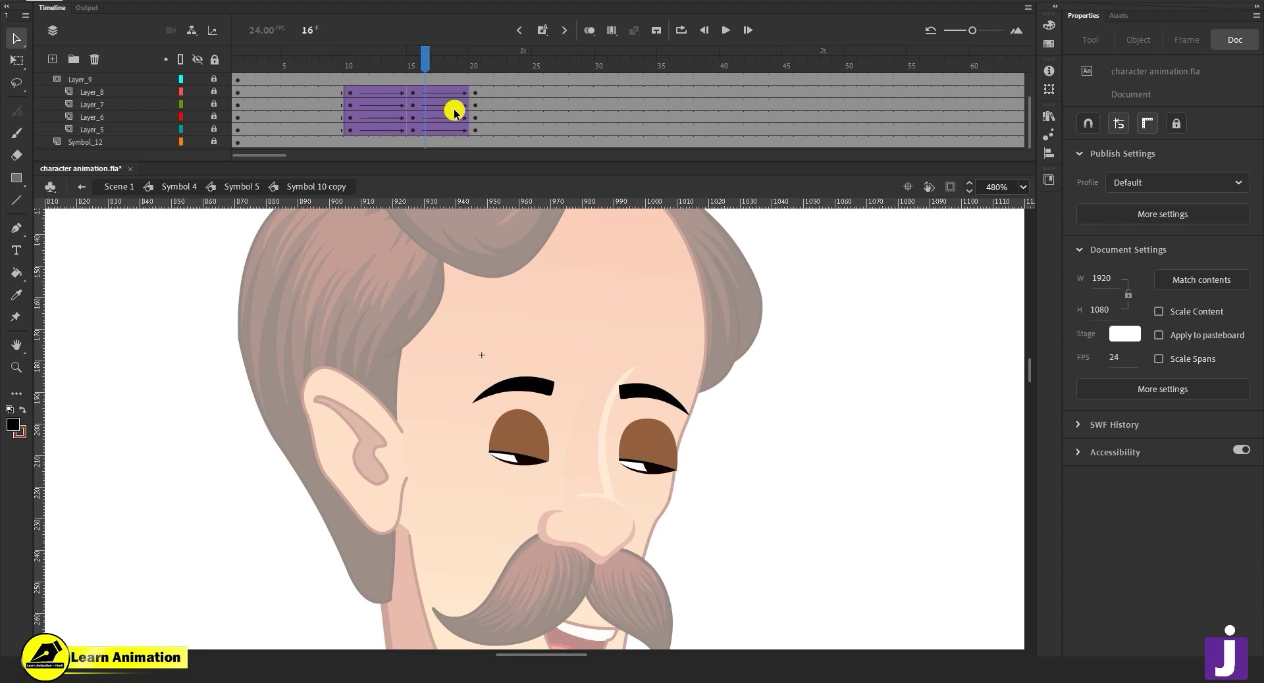
scroll(426, 121, "up", 3)
scroll(422, 105, "down", 3)
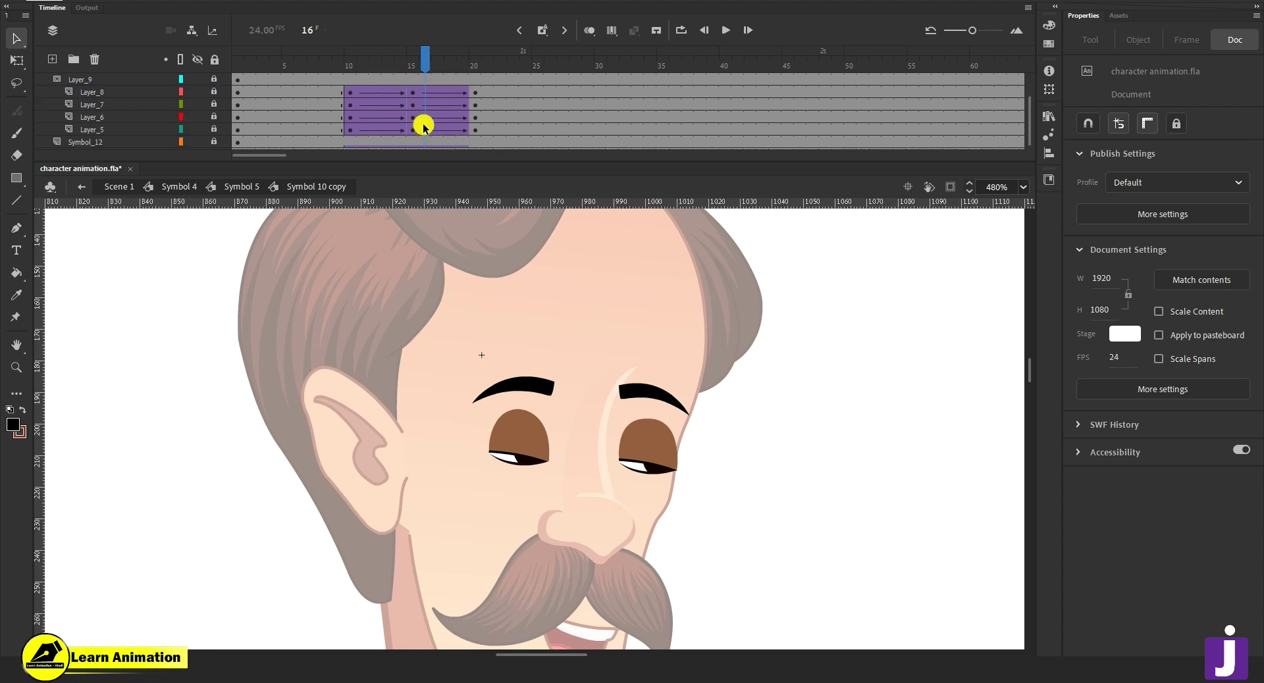
left_click(424, 141)
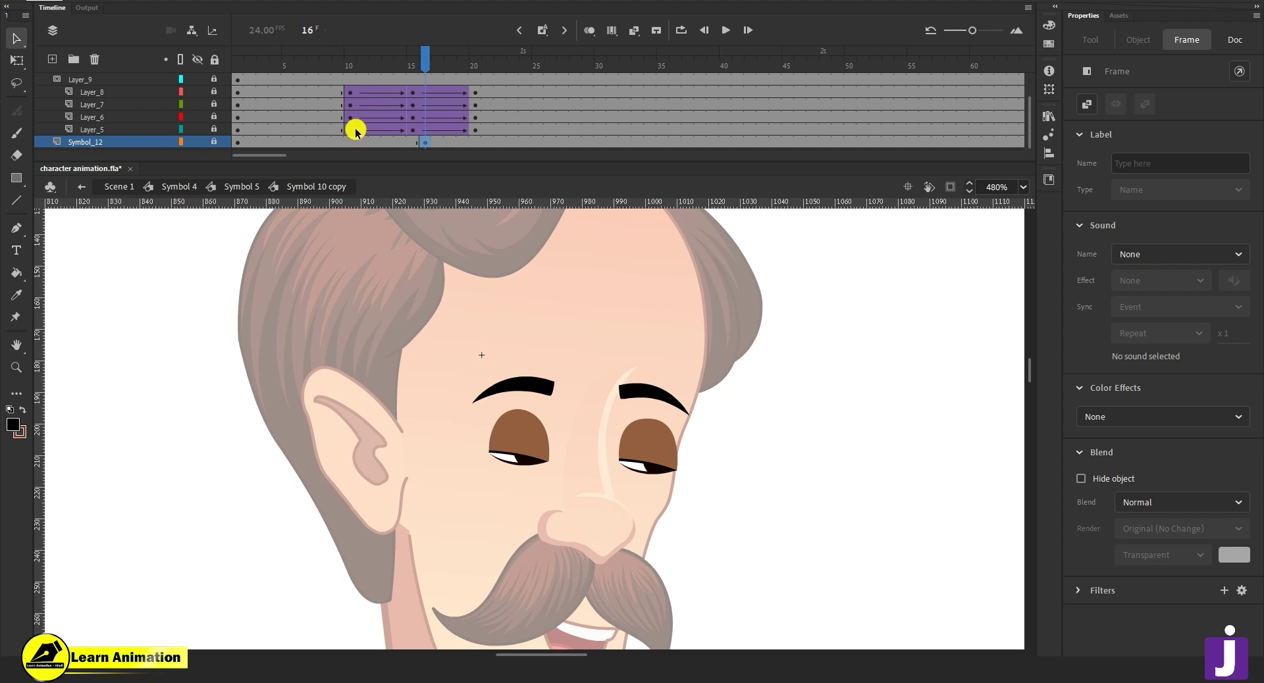
Move the blink keyframes on the eye and eyebrow layers one frame forward, so they sit at frames 11, 16 and 21.
left_click_drag(349, 132, 474, 80)
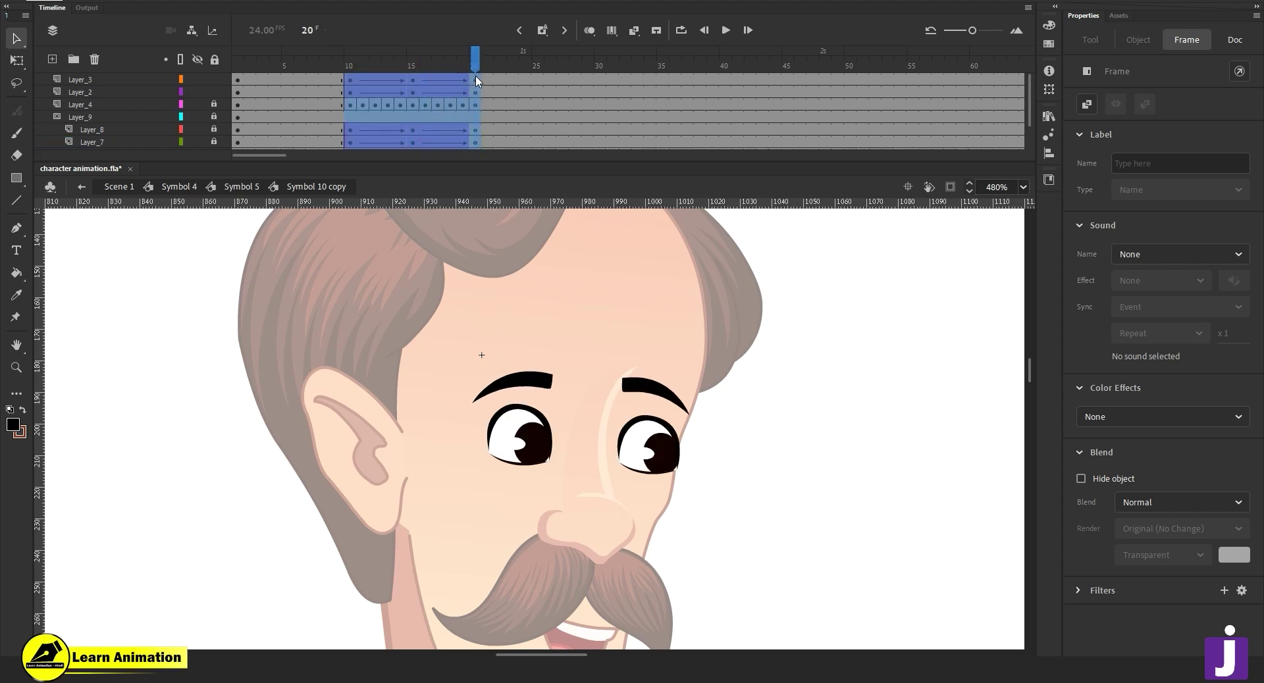
scroll(421, 112, "down", 3)
left_click(416, 124)
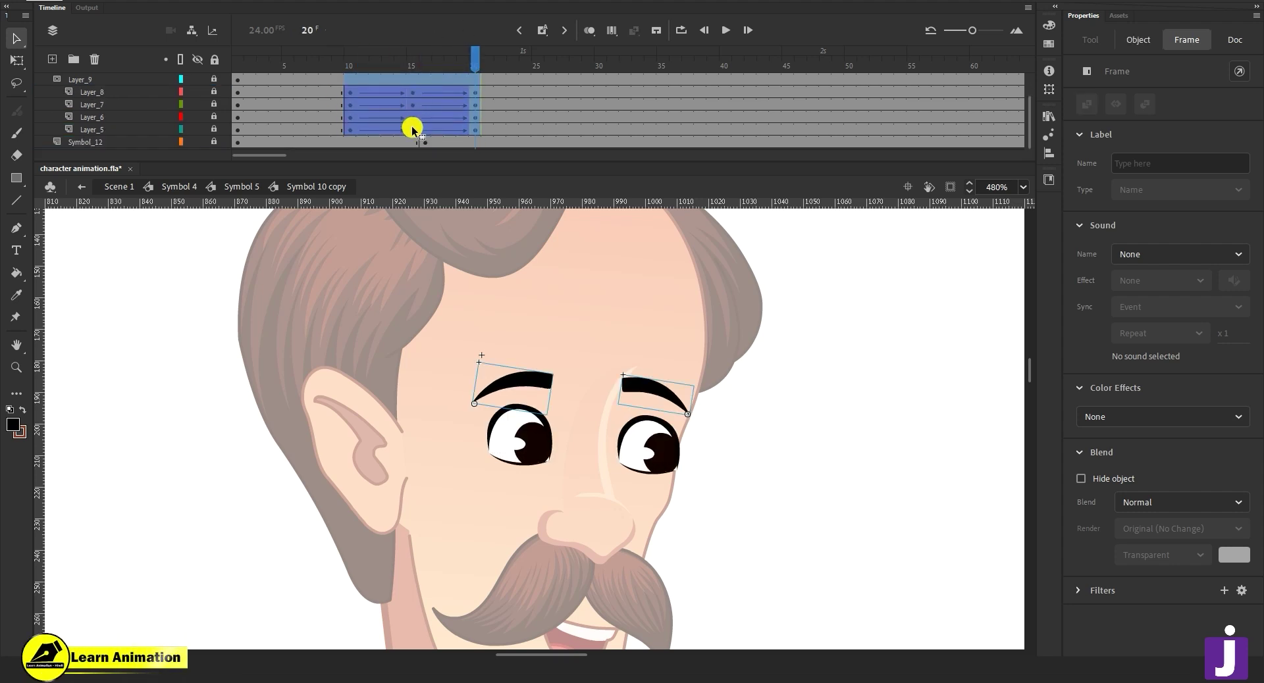
left_click_drag(426, 125, 438, 125)
left_click(428, 67)
left_click(439, 241)
scroll(428, 128, "up", 3)
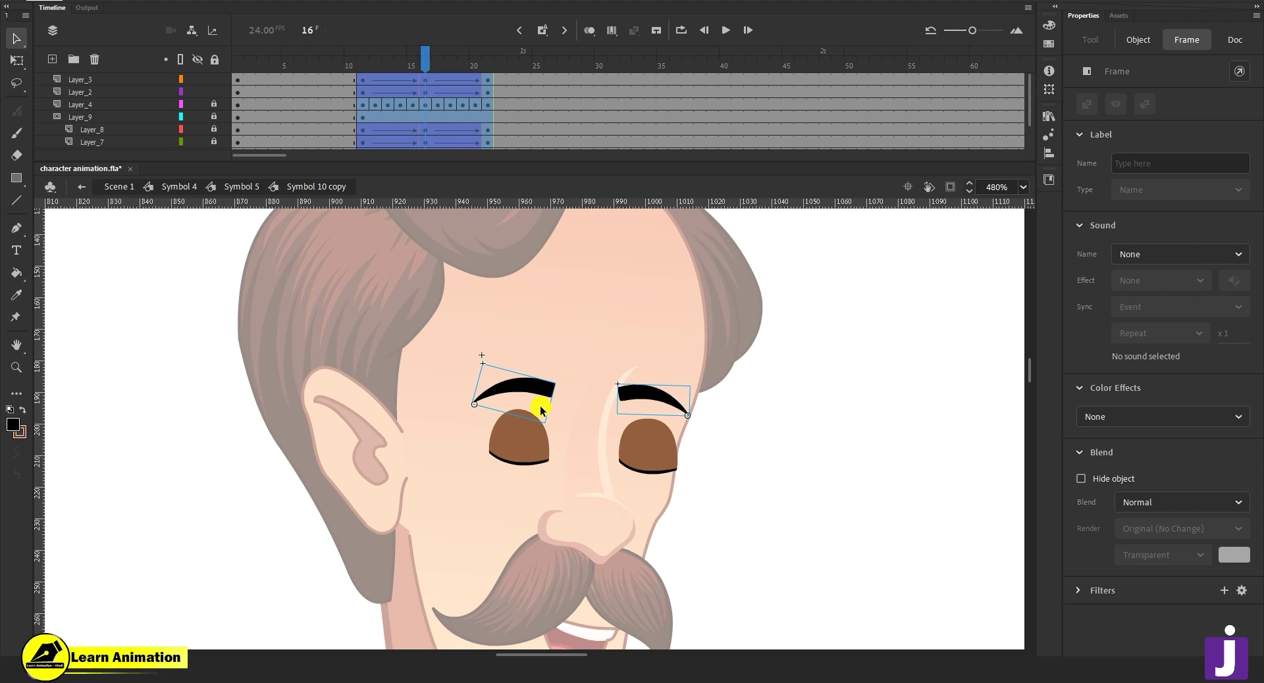
mouse_move(424, 62)
left_mouse_down()
mouse_move(361, 62)
mouse_move(436, 88)
mouse_move(424, 82)
left_mouse_up()
left_click(423, 78)
left_click(496, 329)
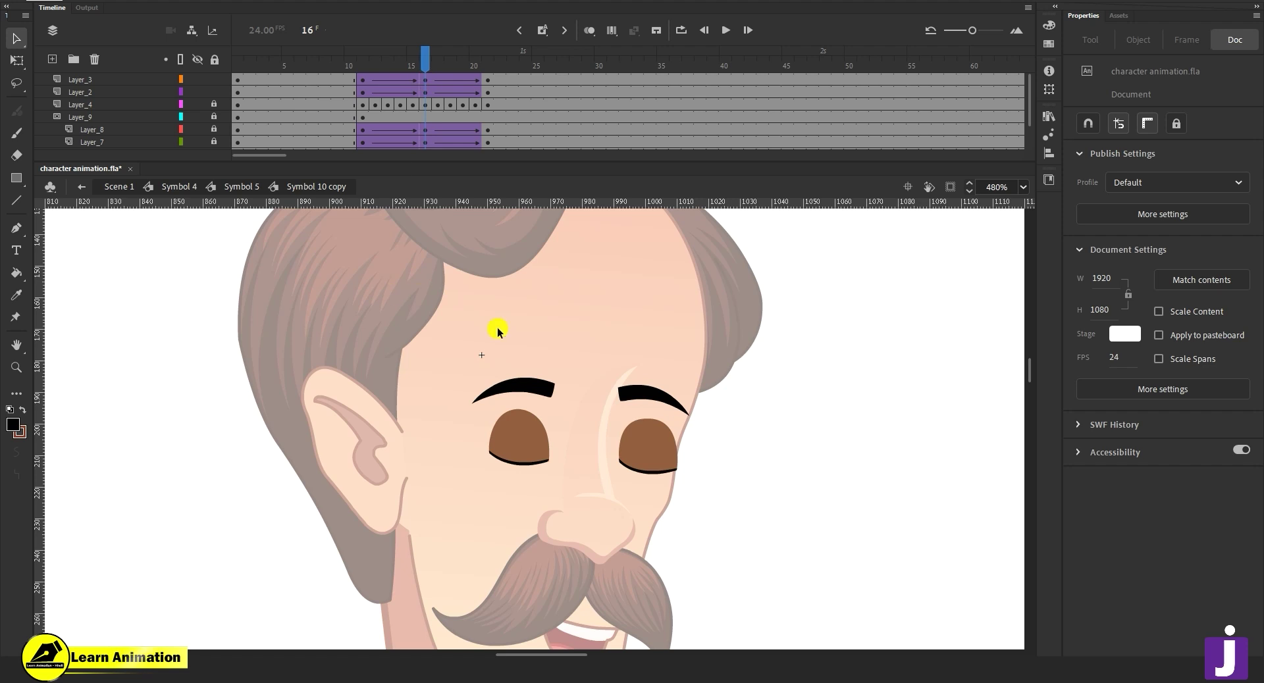
Return to Symbol 5 and scrub up to frame 16 to check the blink against the whole head.
left_click(239, 188)
left_click_drag(408, 66, 421, 108)
left_click(623, 488)
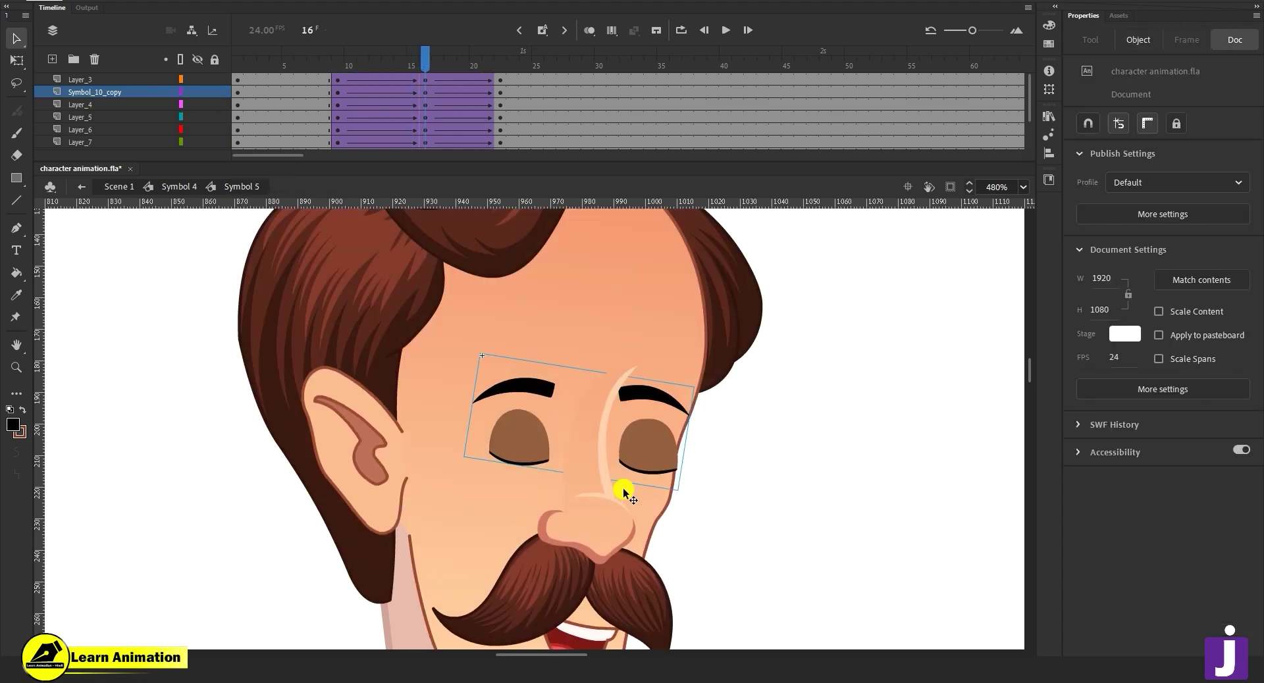
left_click(570, 417)
key("z")
left_click(550, 446, "alt")
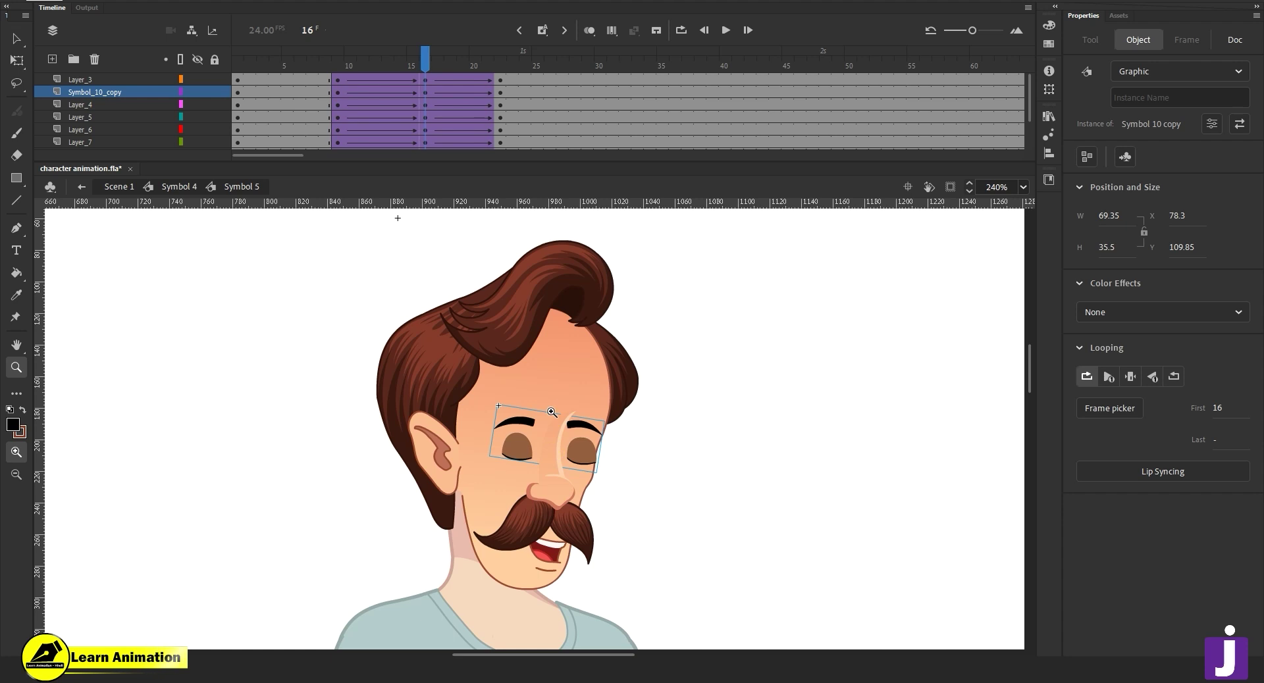
left_click(553, 413)
left_click(530, 428, "alt")
key("v")
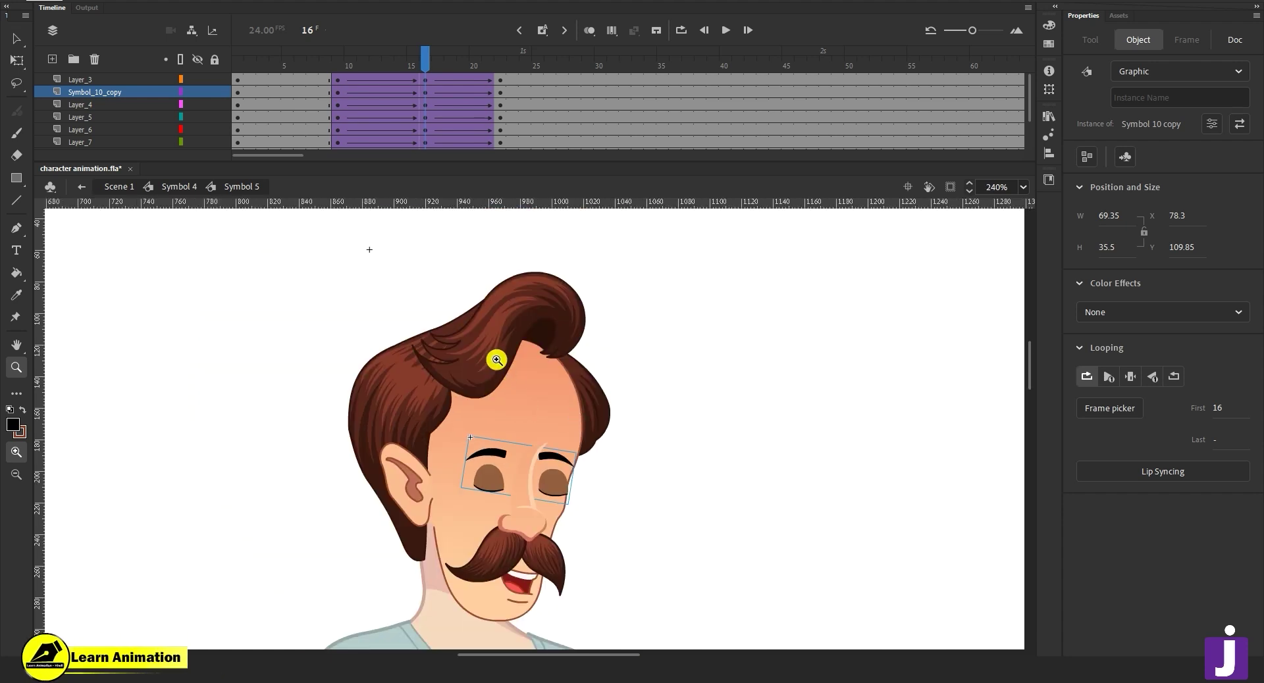
At frame 16, rotate the front hair slightly with Free Transform and shift the hair behind the forehead to about X 107.8, Y 44.2.
left_click(488, 355)
key("q")
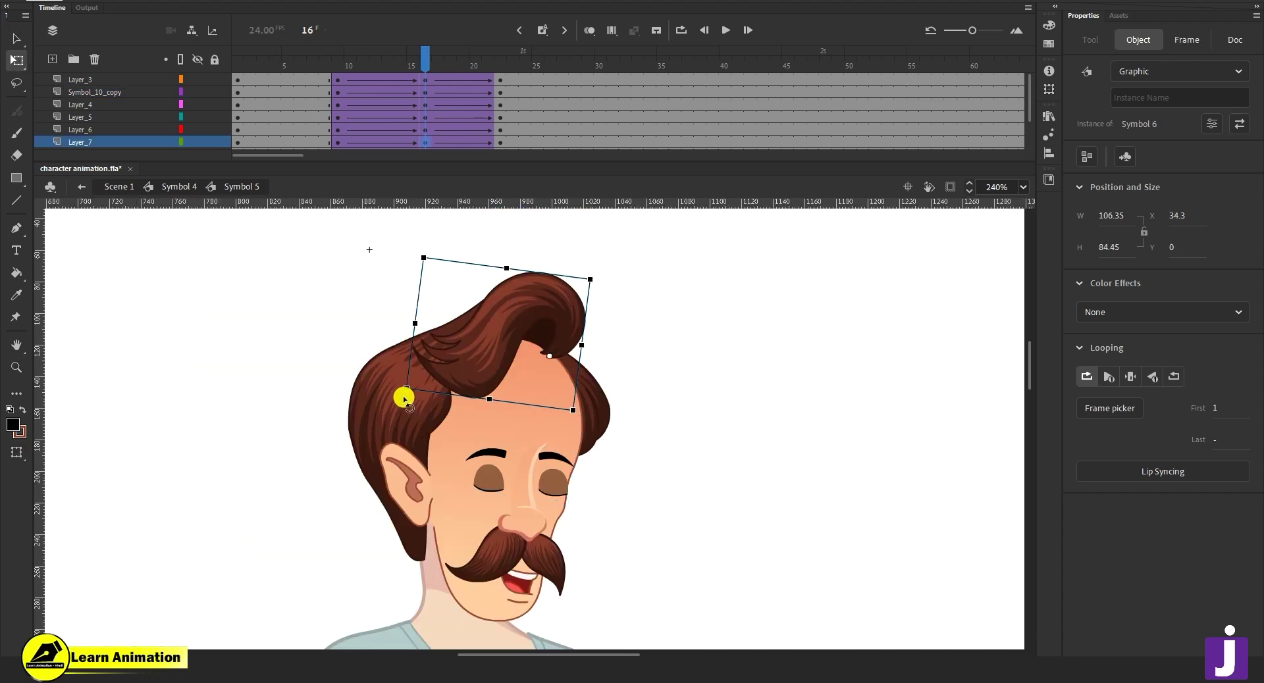
left_click_drag(404, 398, 416, 412)
left_click(606, 401)
left_click(609, 404)
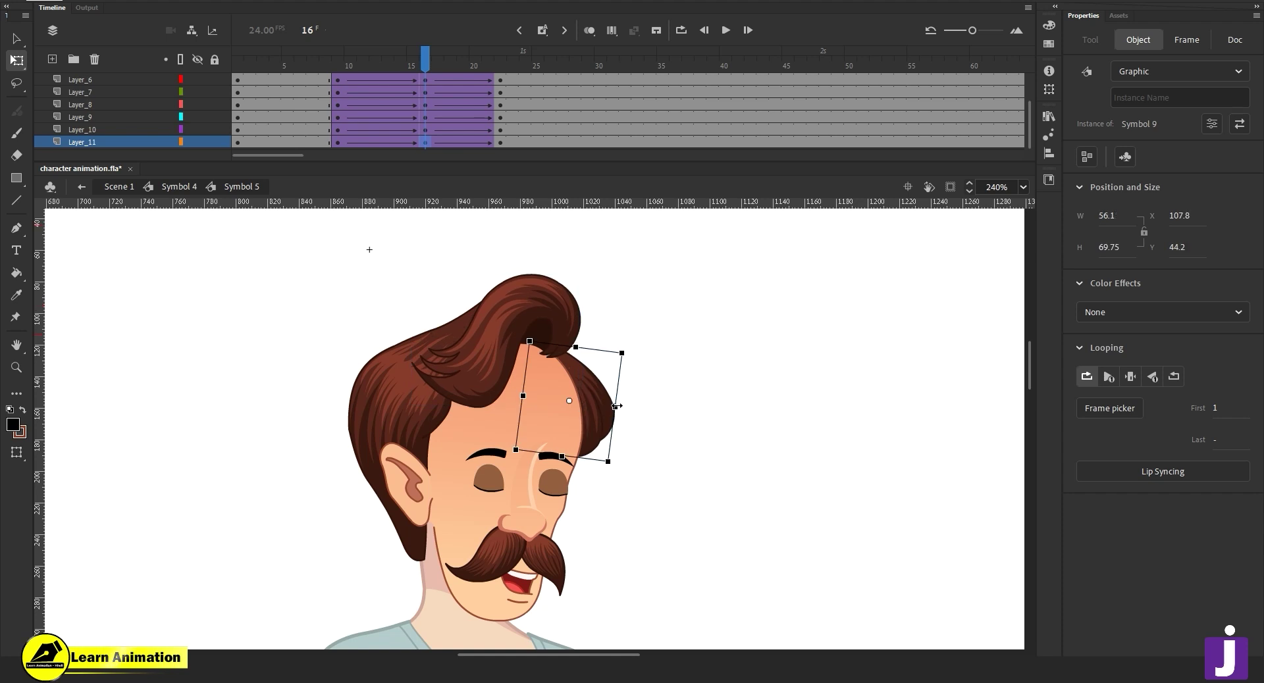
Scrub the adjusted hair up to frame 16, return to Symbol 4 and scrub on to frame 22 to examine the head's motion.
left_click(349, 78)
left_click_drag(349, 78, 428, 93)
left_click(174, 189)
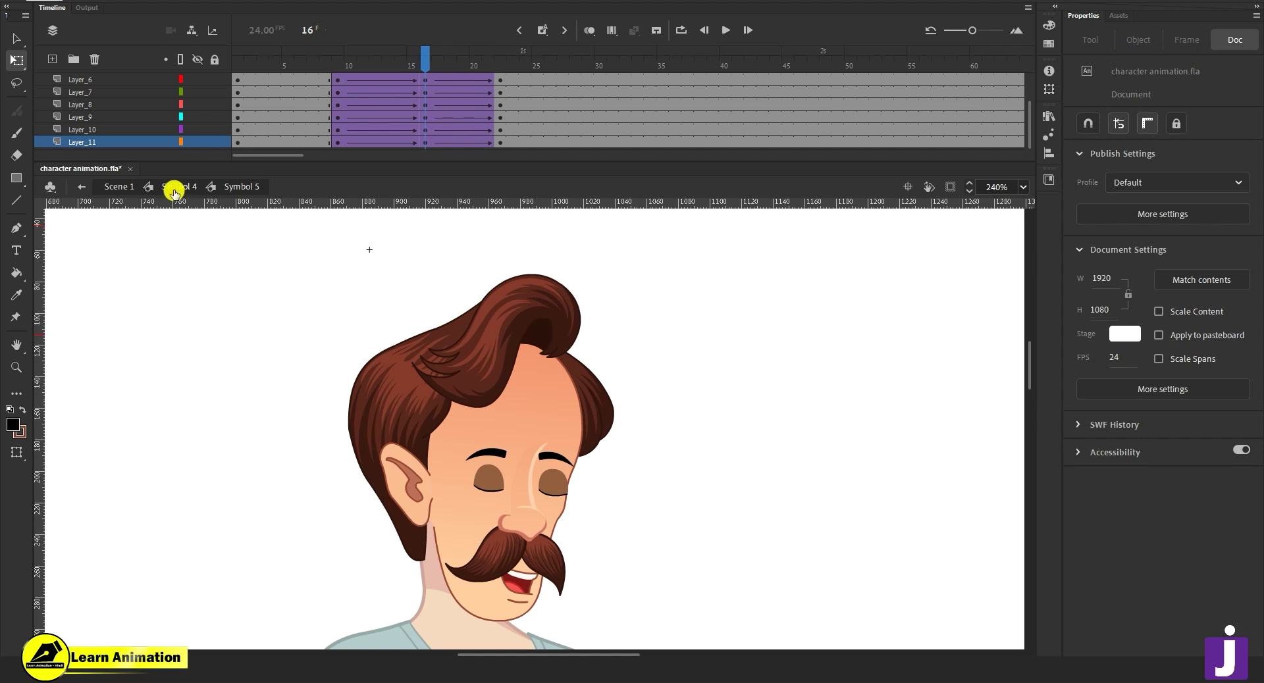
left_click(483, 512, "ctrl+shift")
left_click_drag(507, 473, 477, 441)
left_click_drag(408, 61, 429, 131)
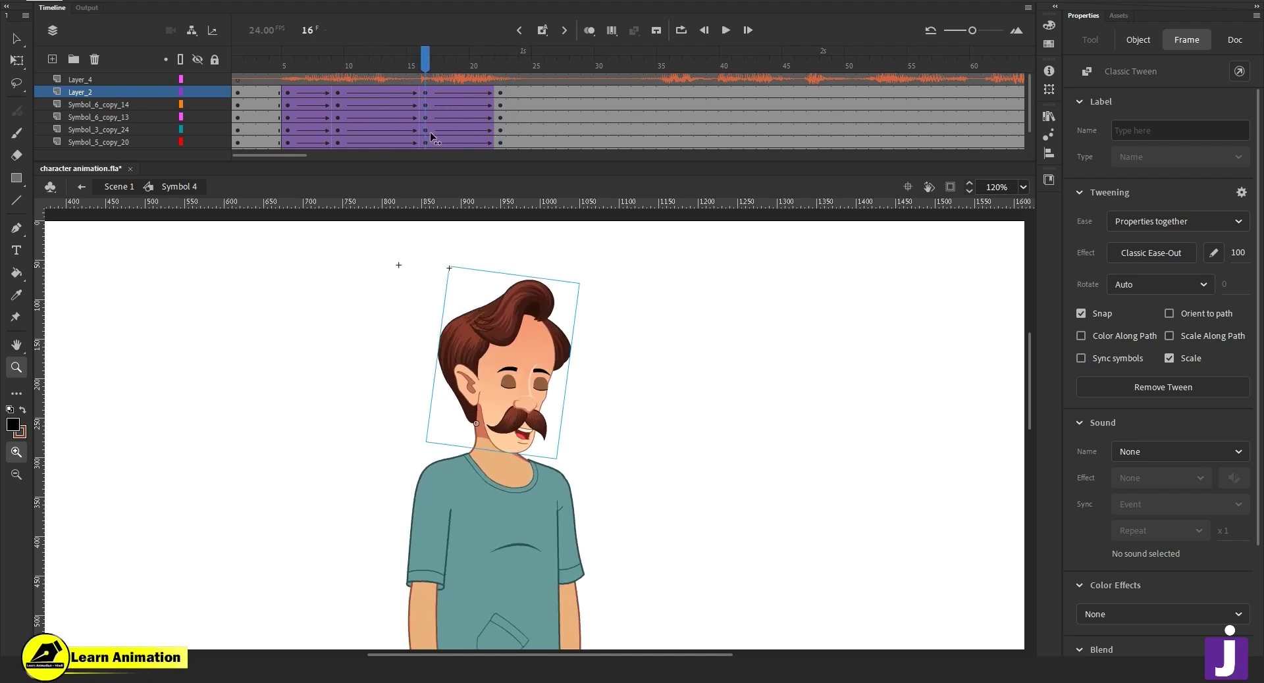
left_click_drag(437, 58, 497, 116)
Try rotating the front hair slightly at frame 22 inside the head symbol.
key("v")
double_click(469, 313)
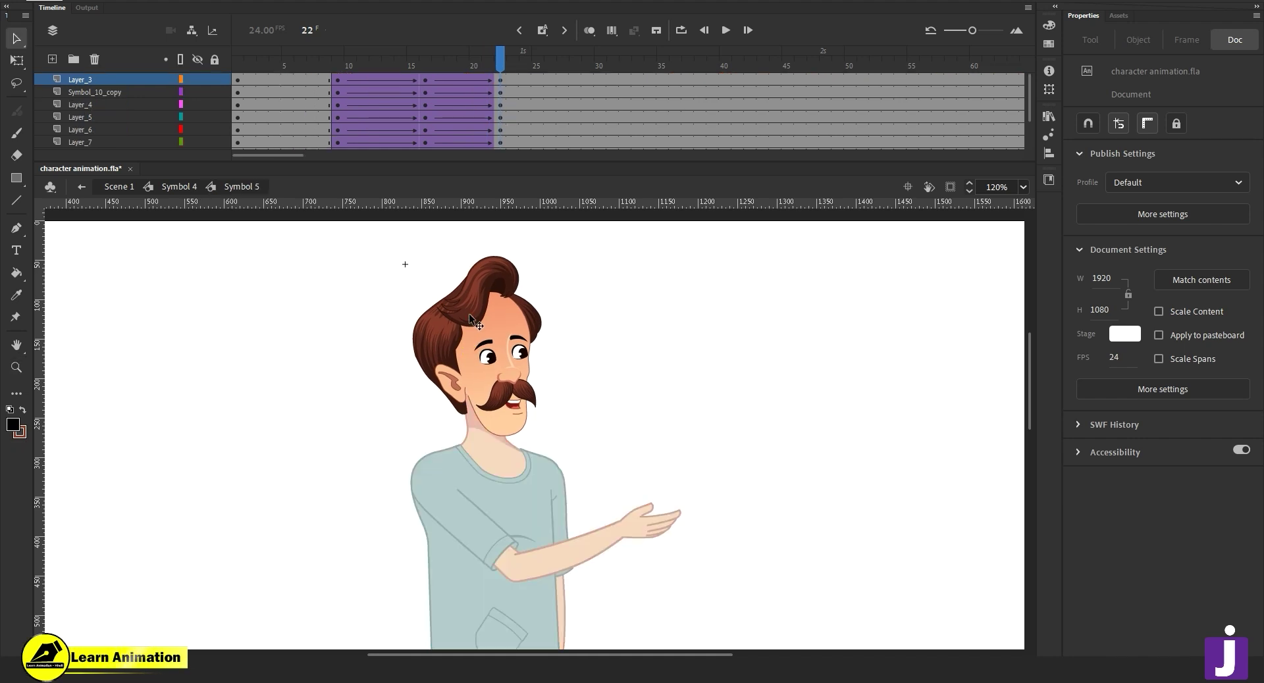
left_click(469, 313)
key("q")
left_click_drag(432, 331, 433, 337)
key("ctrl+z")
Inspect the front hair at frame 16 and return to Symbol 4 to examine the head at frame 22.
left_click(426, 84)
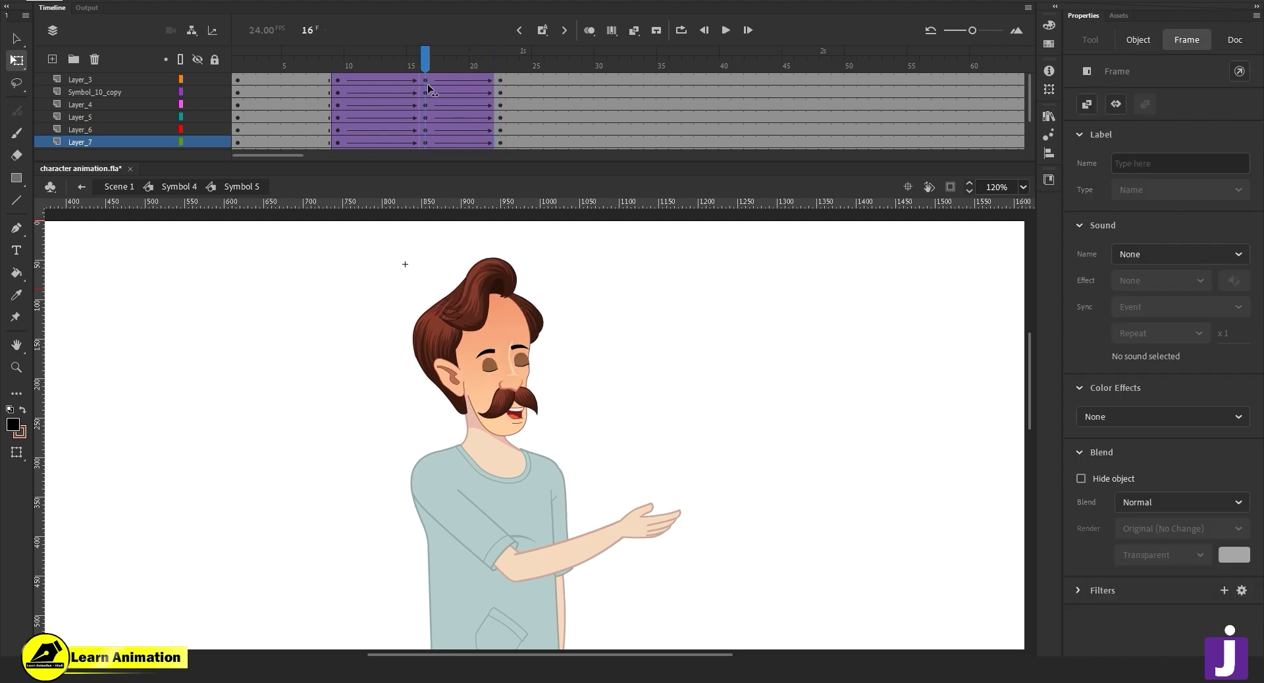
left_click(479, 290)
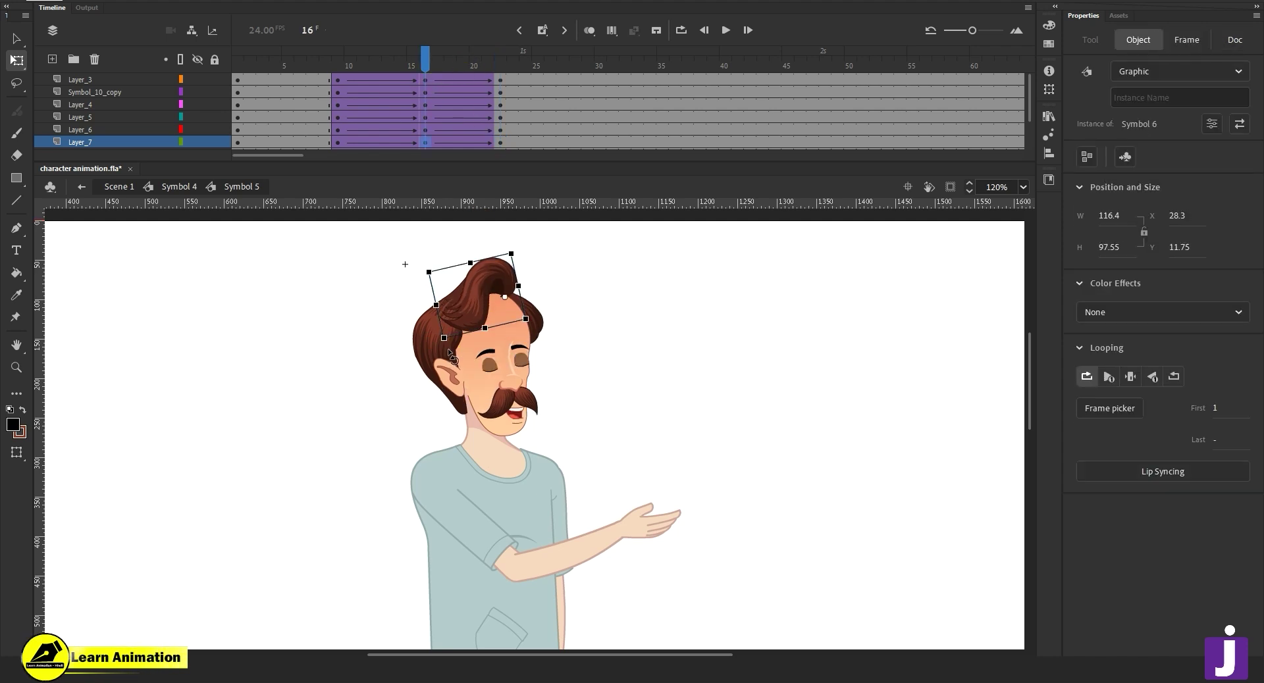
left_click(366, 330)
double_click(481, 447)
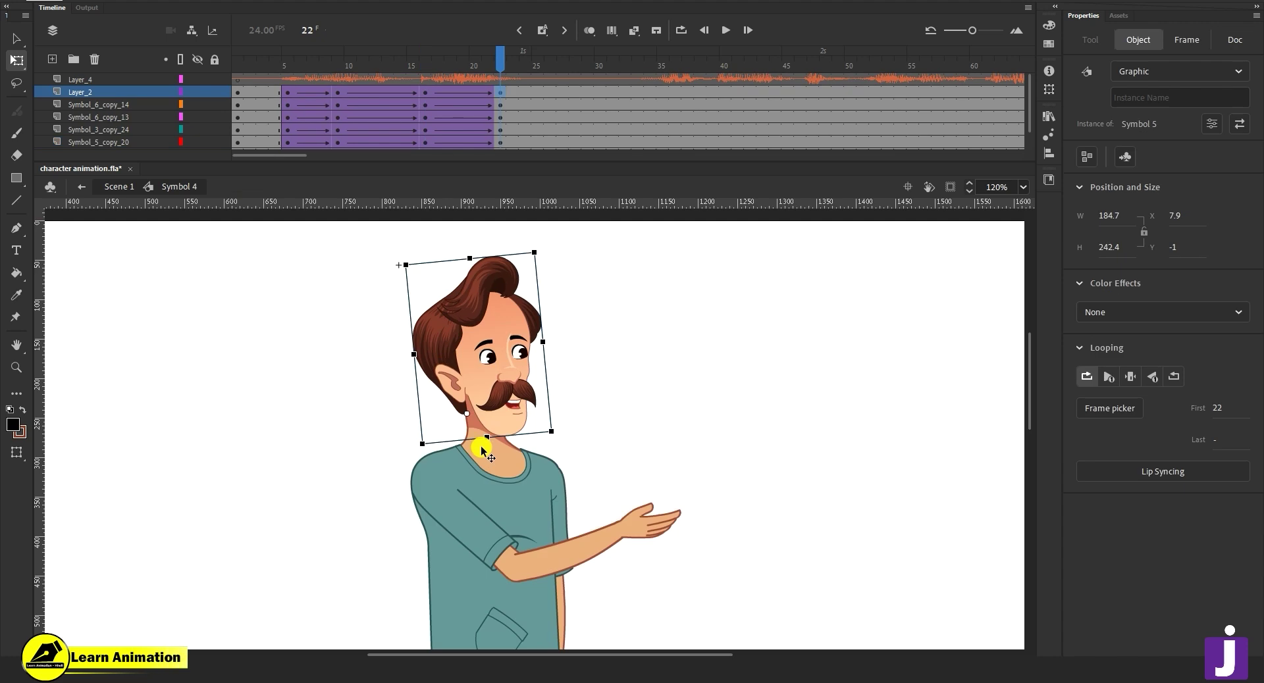
key("z")
left_click(493, 413)
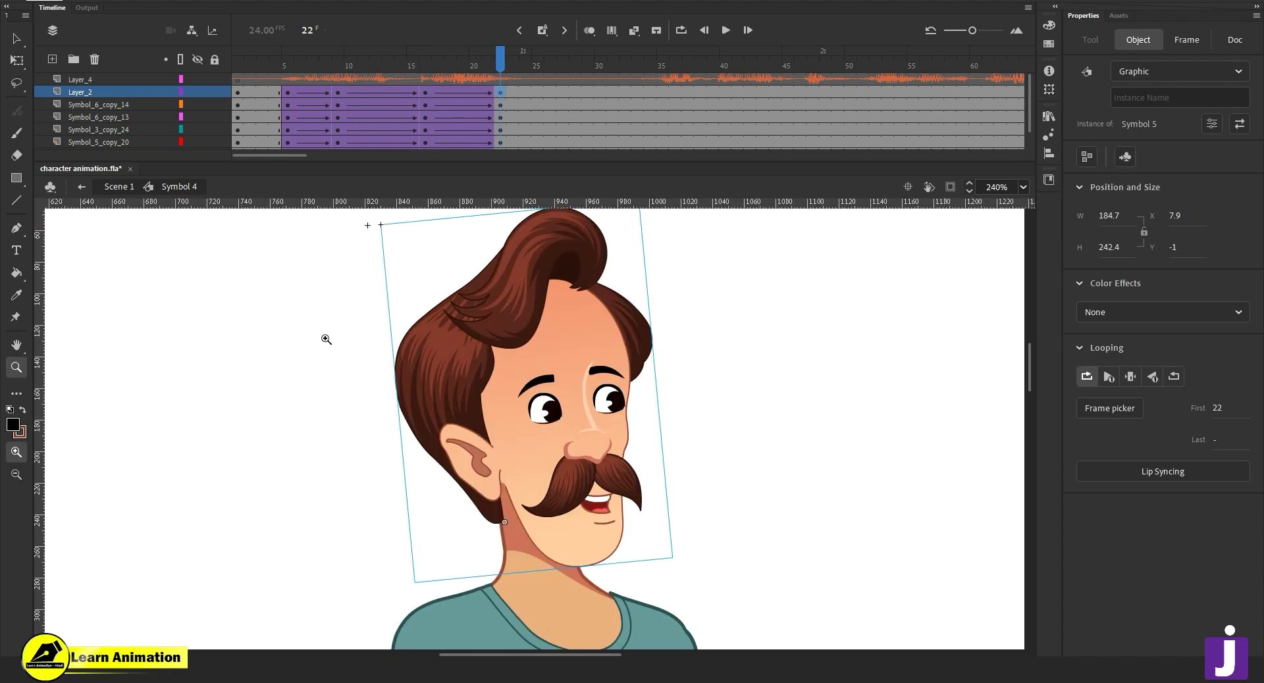
Return to Scene 1 and scrub back to frame 12 to review the character's head movement.
left_click(118, 187)
left_click_drag(565, 452, 545, 397)
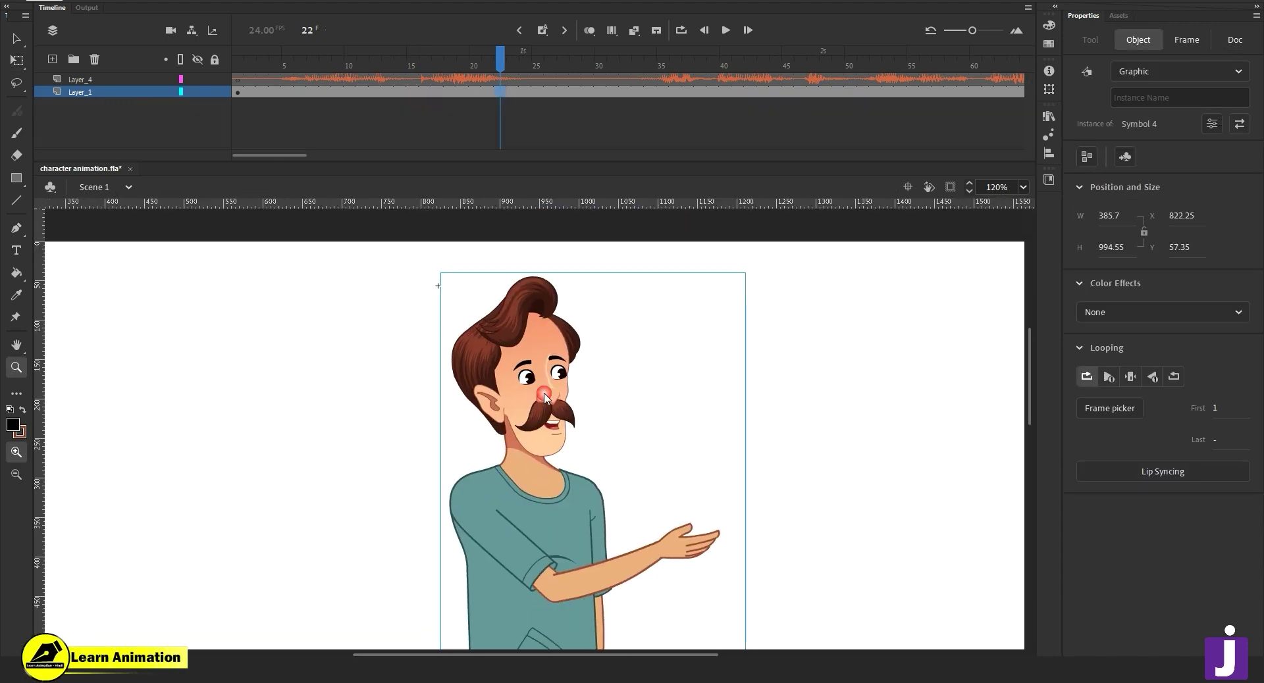
left_click_drag(457, 65, 375, 119)
left_click(553, 392)
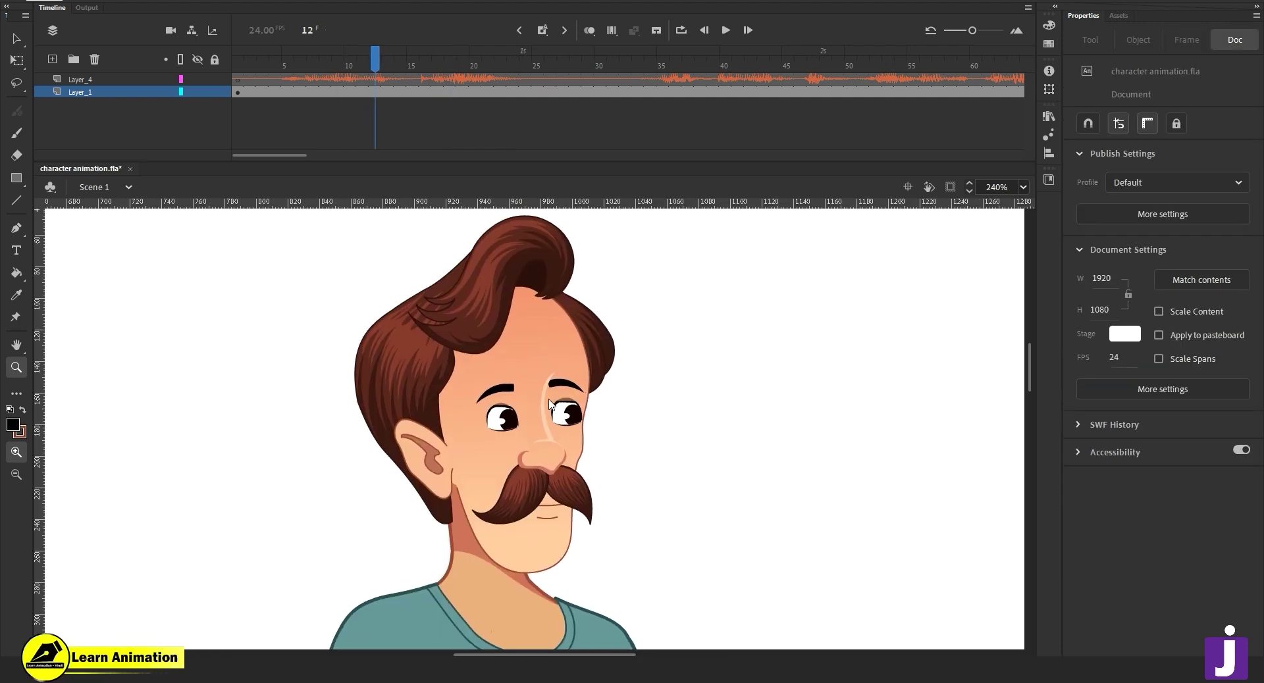
left_click_drag(371, 67, 375, 120)
left_click(551, 478, "alt")
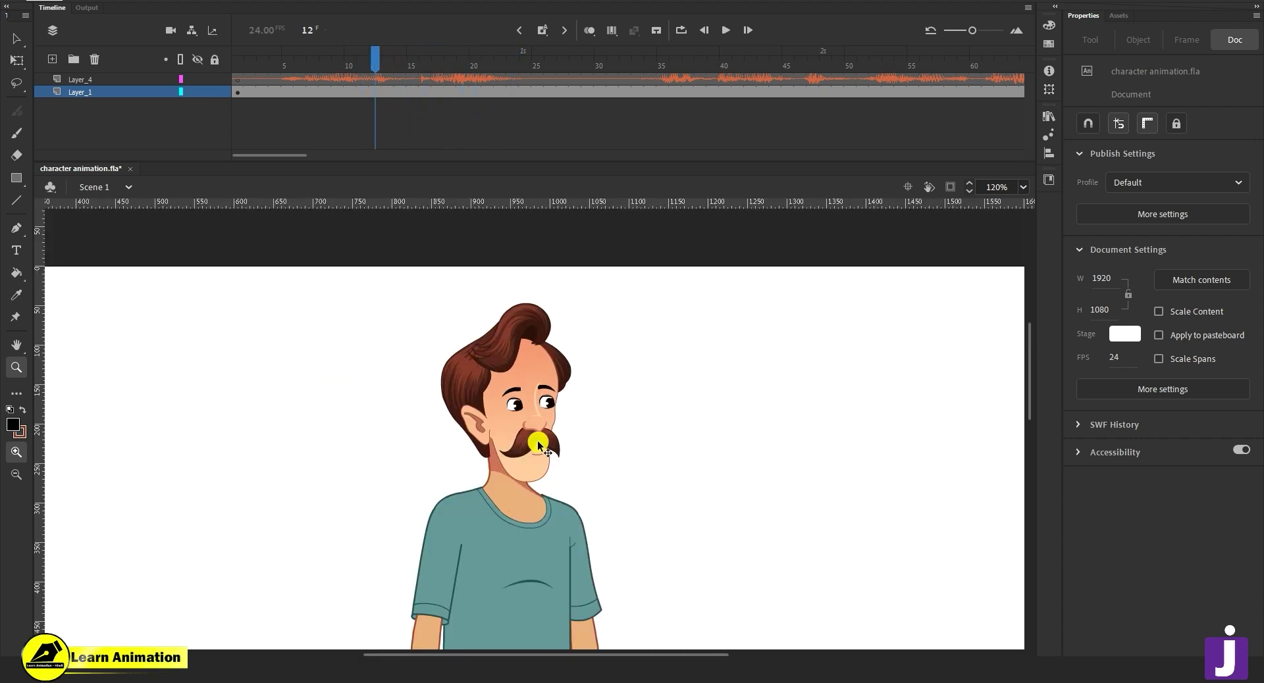
Open Symbol 4 and compare the head's poses at frames 16 and 22.
key("v")
double_click(537, 440)
left_click(528, 479)
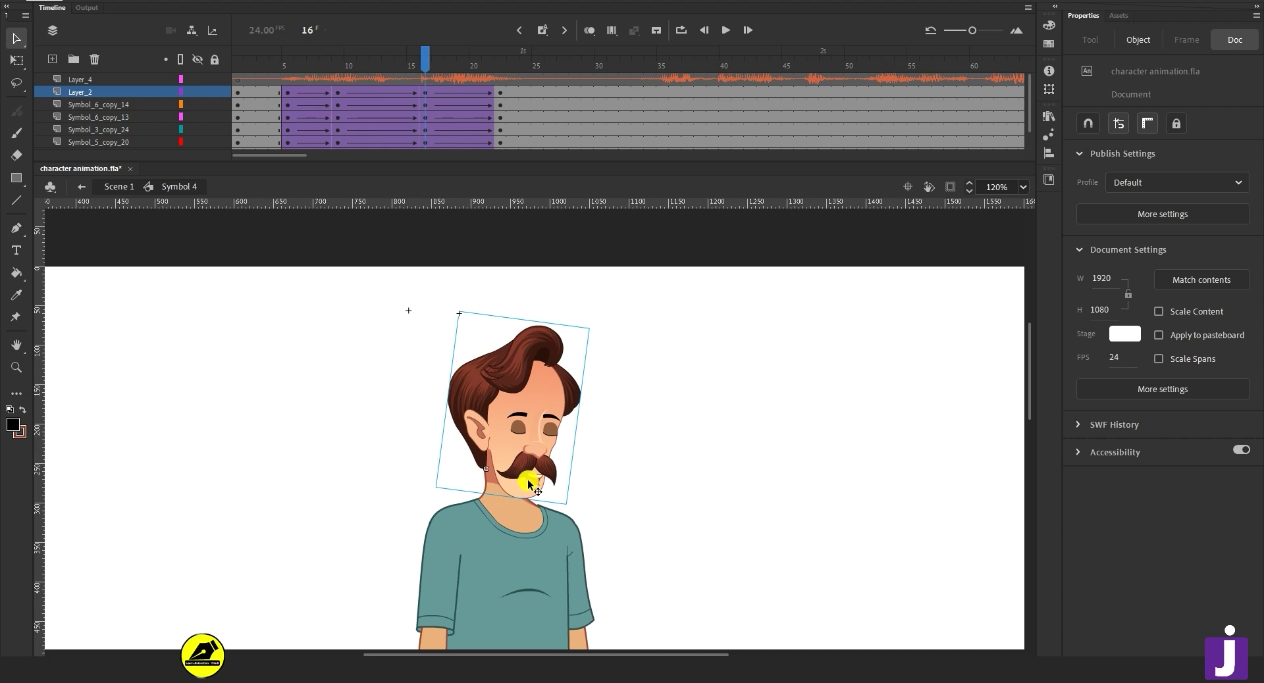
key("z")
left_click(526, 477)
left_click_drag(434, 78, 502, 102)
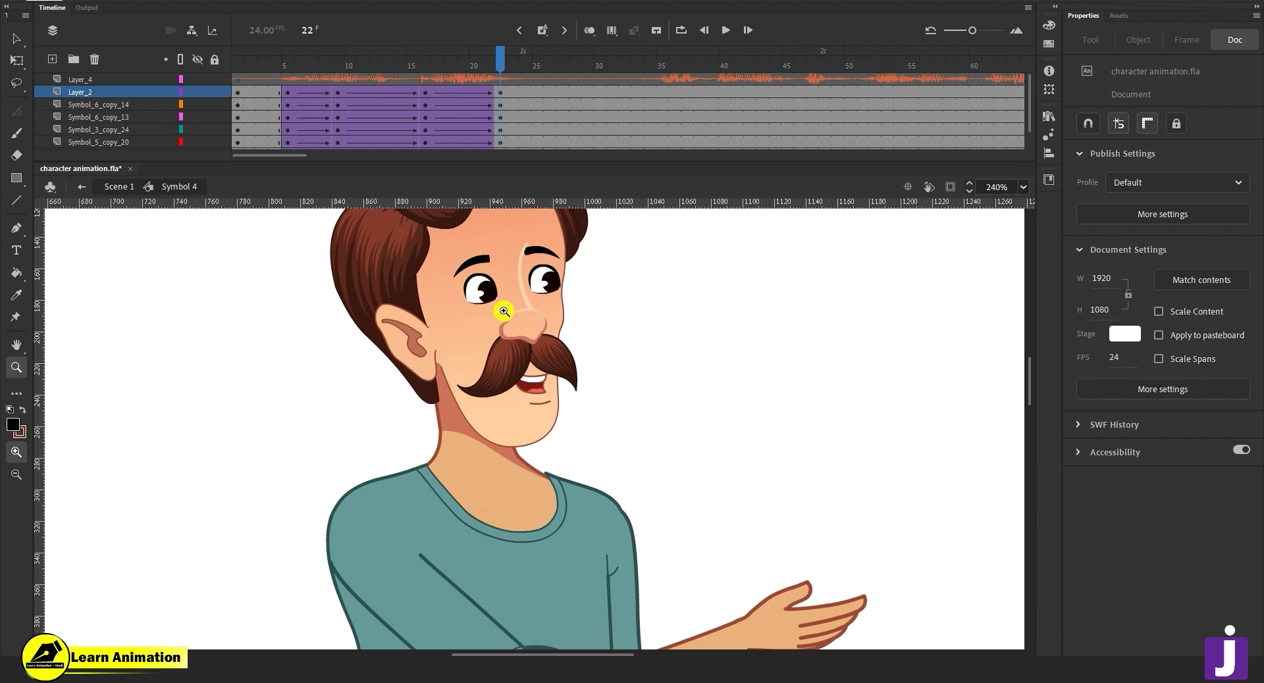
Open the head symbol, Symbol 5, for editing at frame 16.
left_click(423, 83)
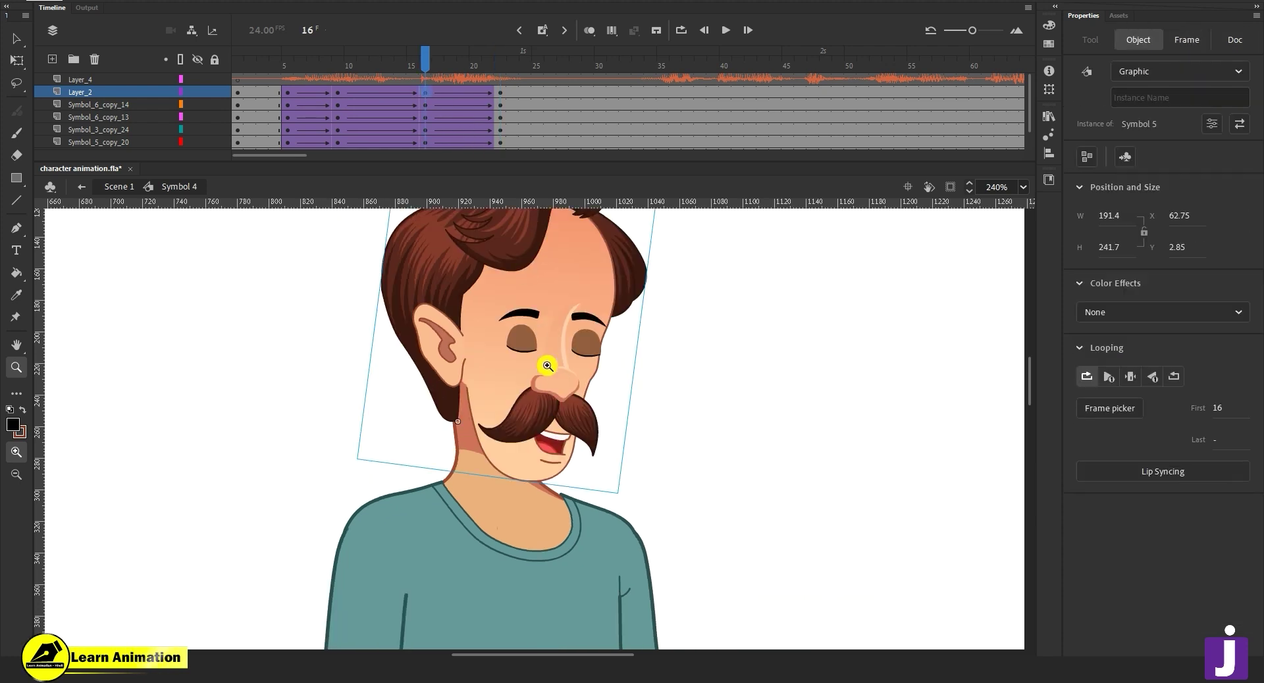
left_click(540, 334)
key("v")
double_click(527, 396)
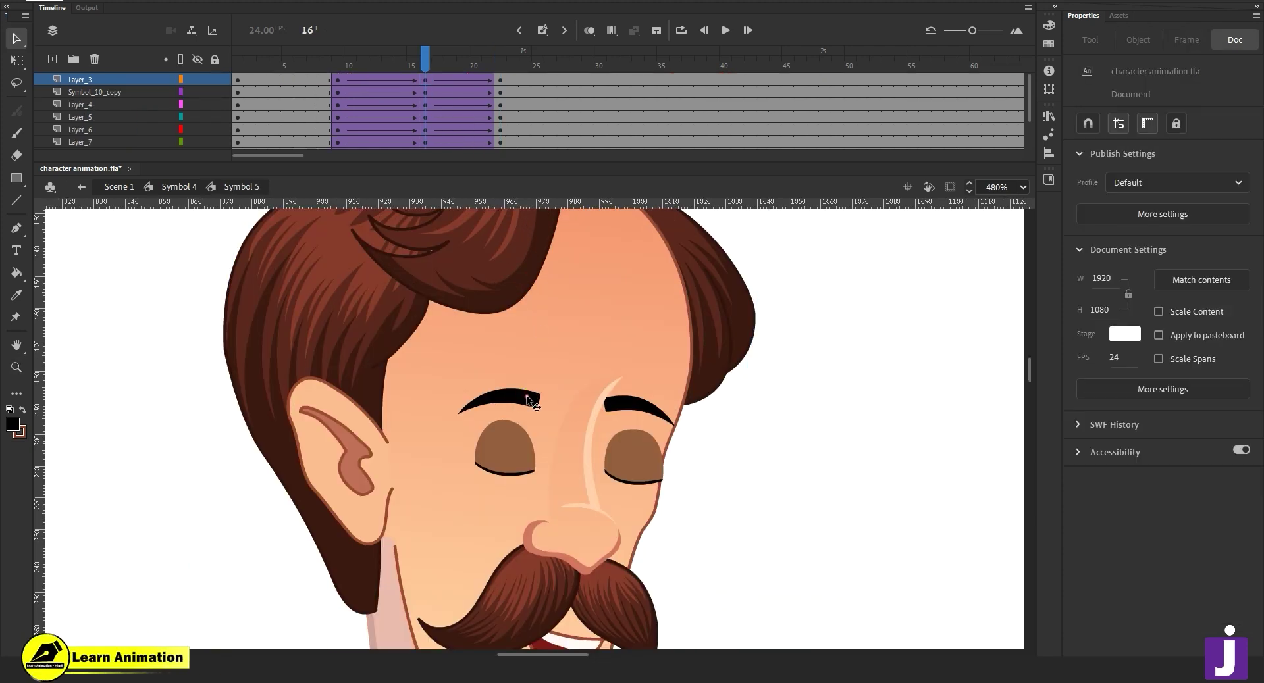
Open the left eyebrow symbol, Symbol 18, inside Symbol 10 copy for editing.
double_click(527, 396)
key("z")
left_click(549, 394)
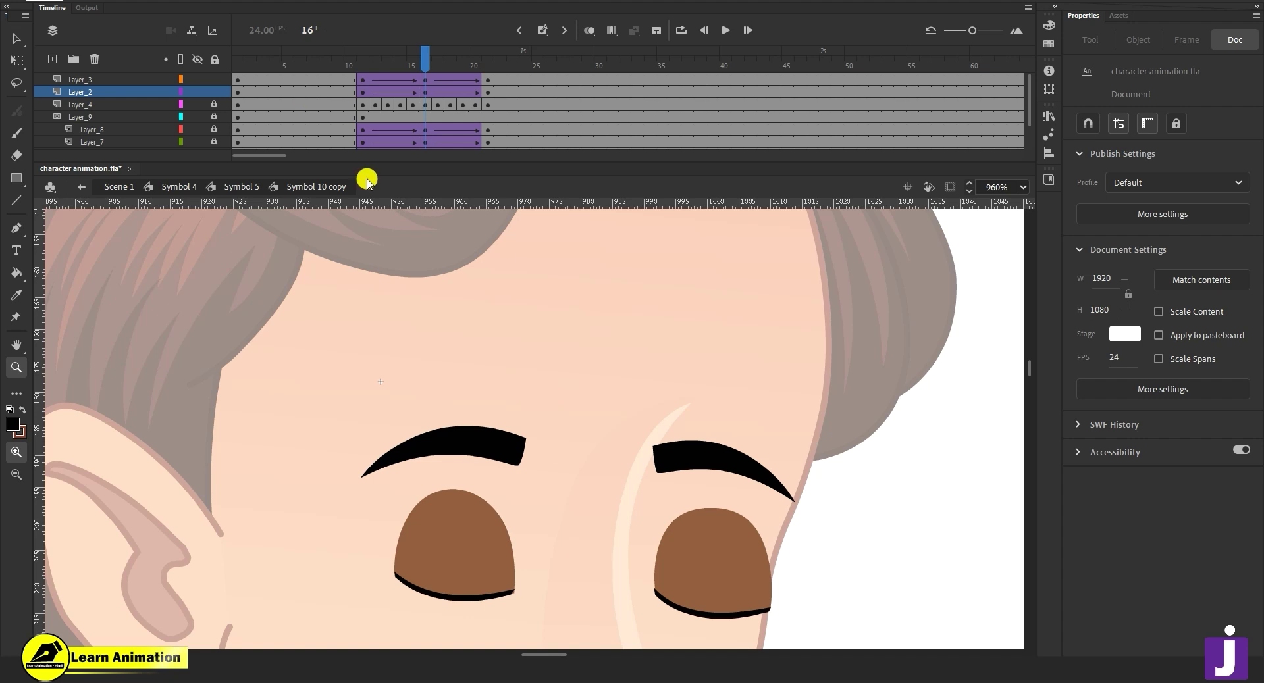
key("v")
left_click(487, 441)
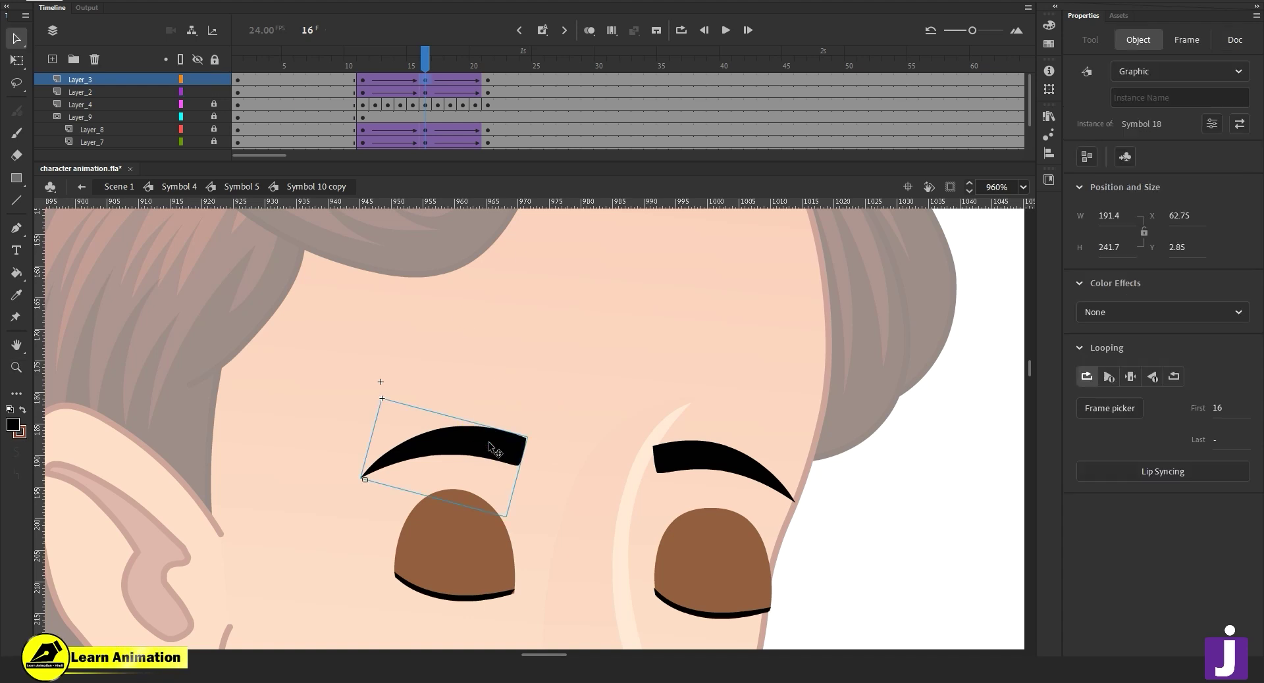
double_click(507, 457)
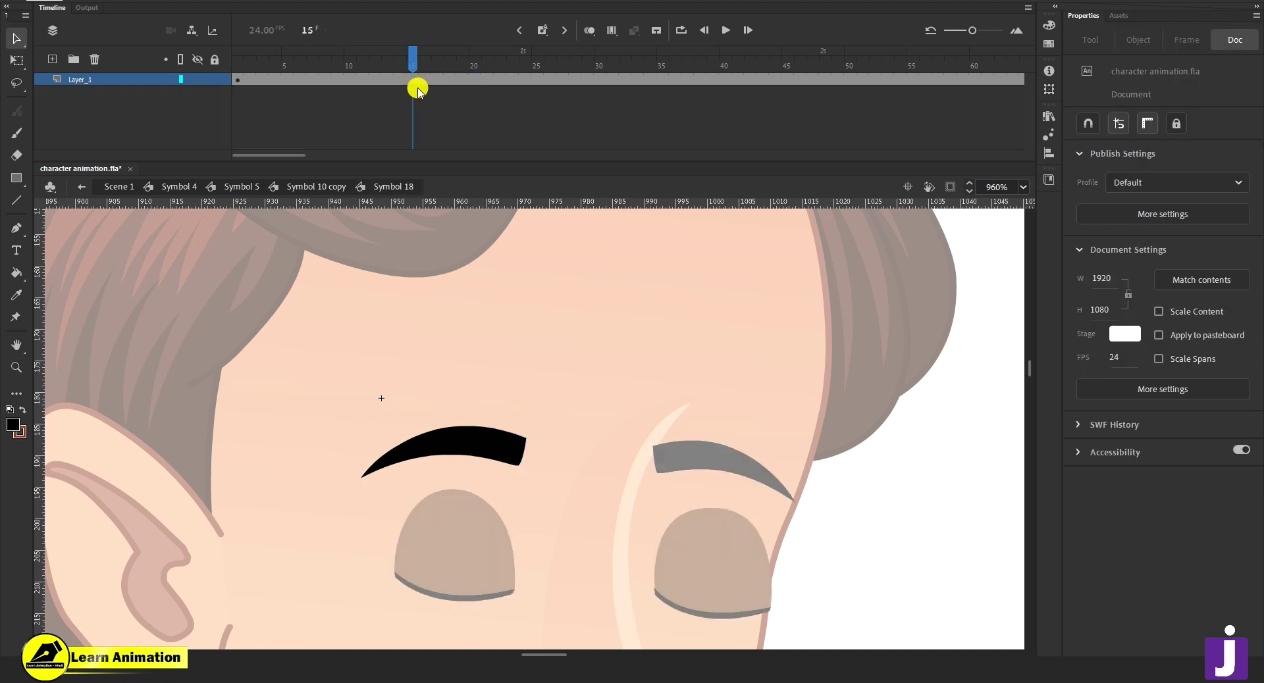
Insert a keyframe at frame 15 in Symbol 18 and switch the eyebrow graphic to its angled shape in frame 2.
left_click(414, 80)
left_click(489, 454)
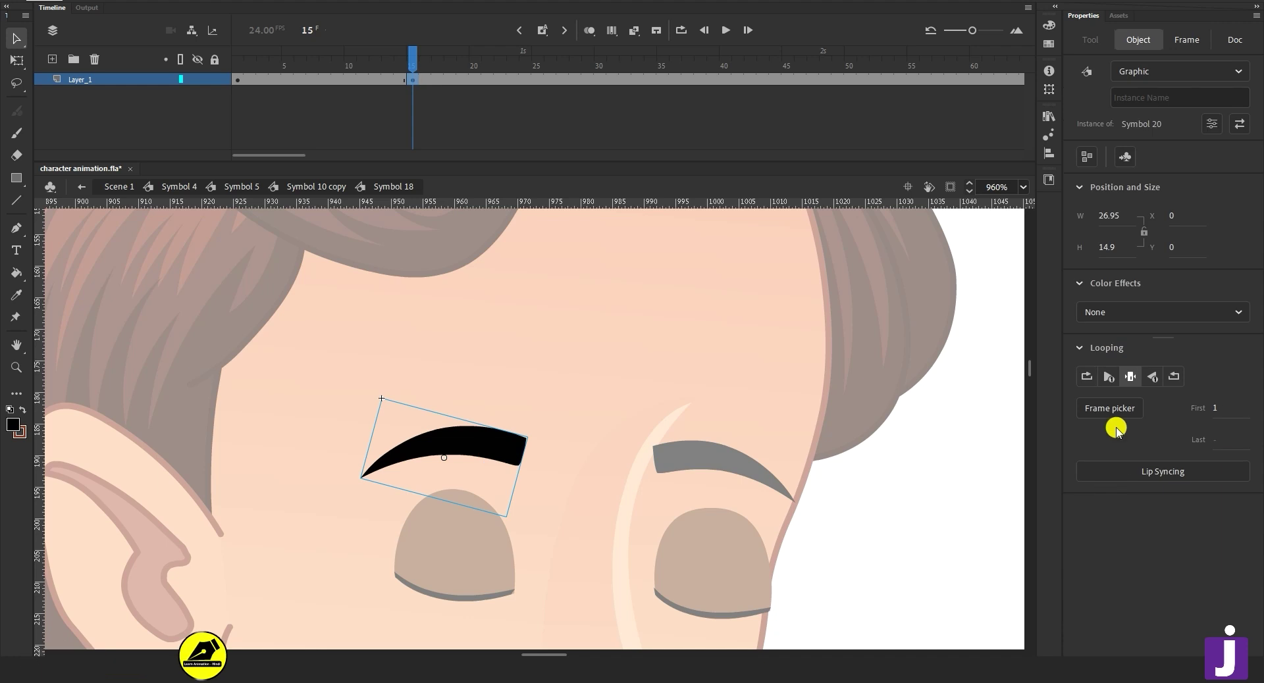
left_click(1110, 408)
left_click(909, 293)
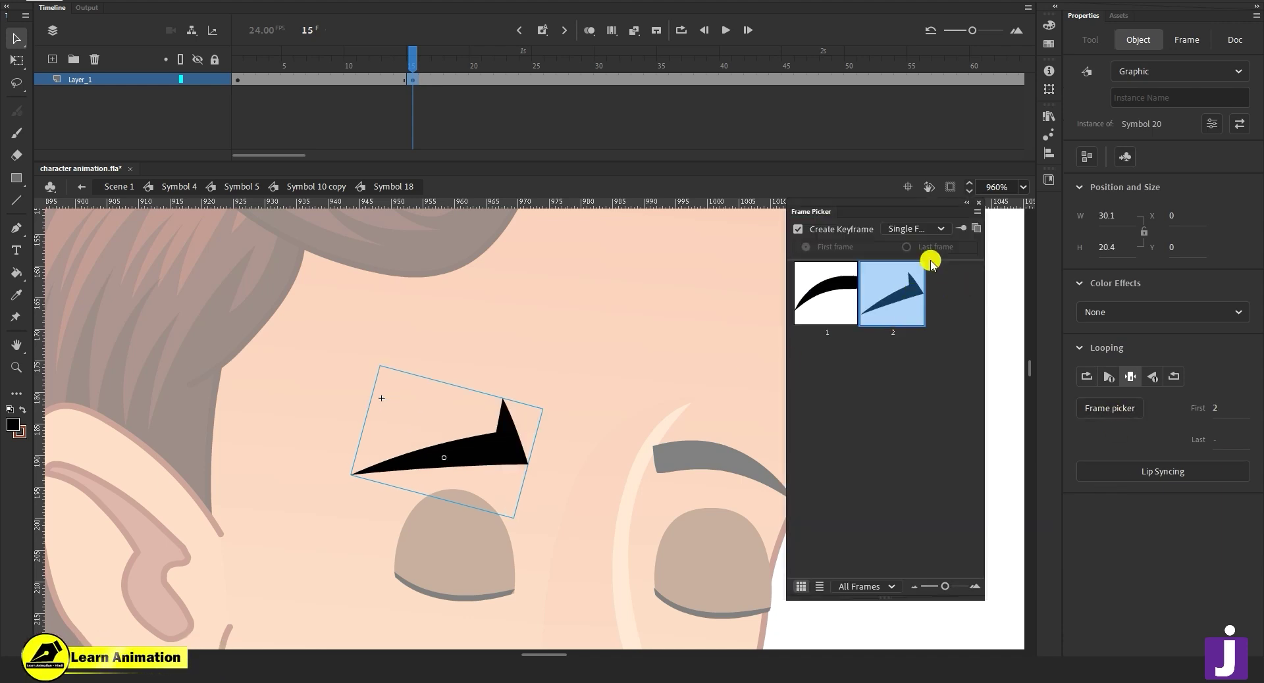
left_click(981, 206)
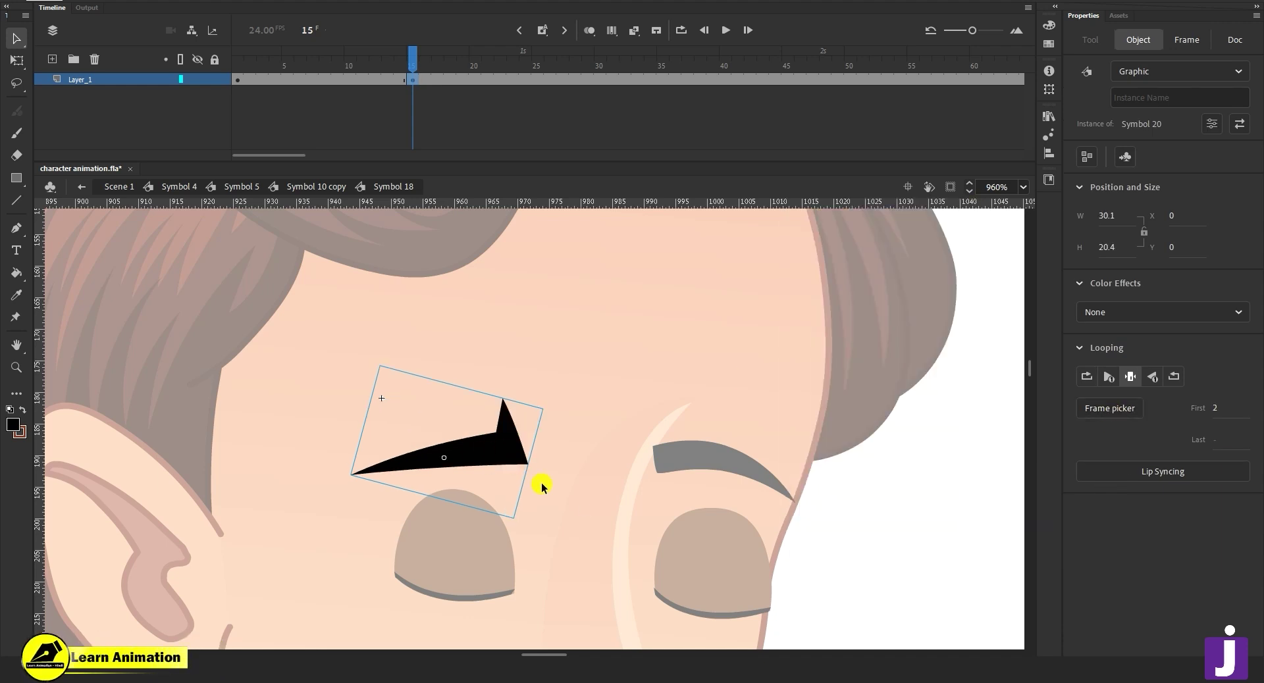
At frame 16 of Symbol 10 copy, tilt the left eyebrow down toward the nose and move it to about X 10.75, Y -1.55.
scroll(541, 487, "down", 3)
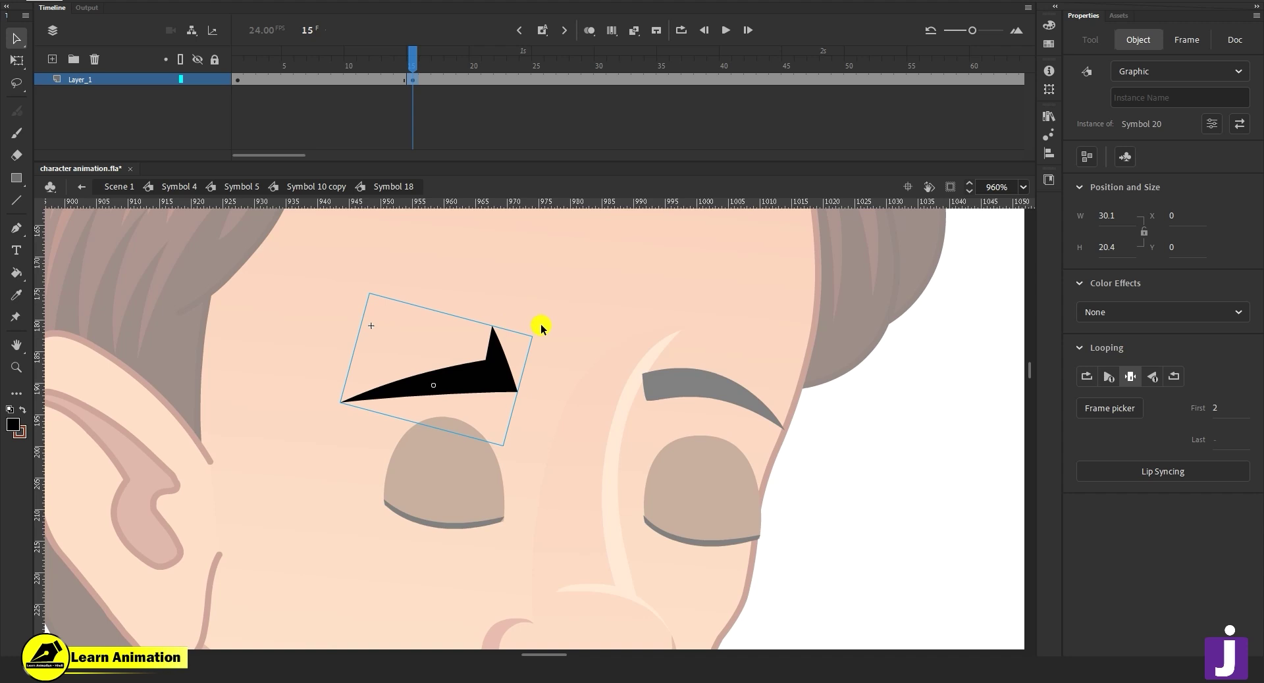
key("q")
left_click(325, 184)
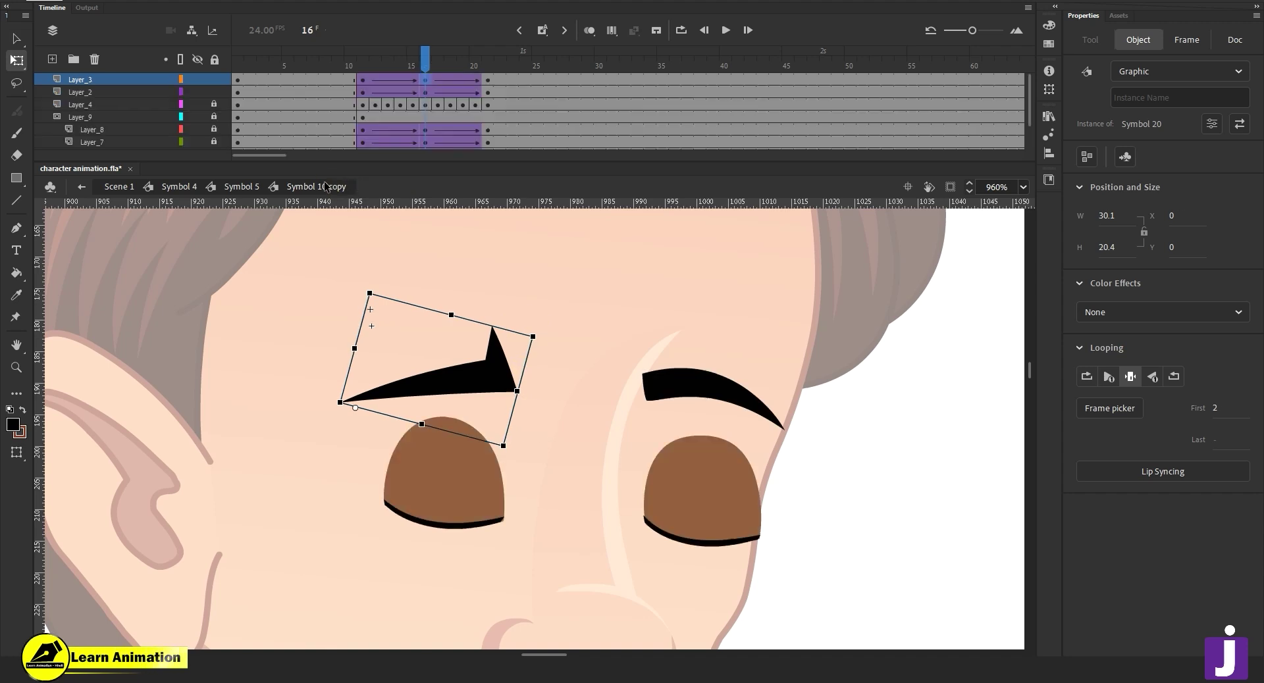
left_click_drag(538, 334, 551, 399)
left_click_drag(412, 403, 421, 382)
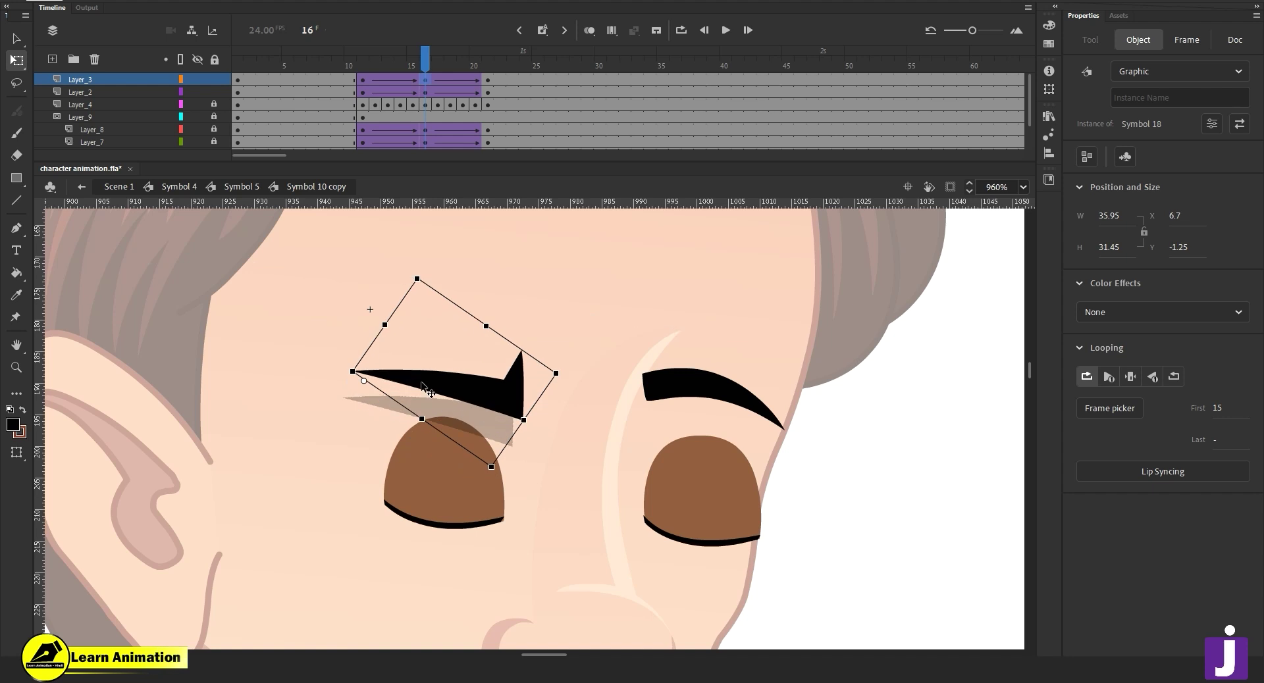
left_click_drag(559, 369, 557, 397)
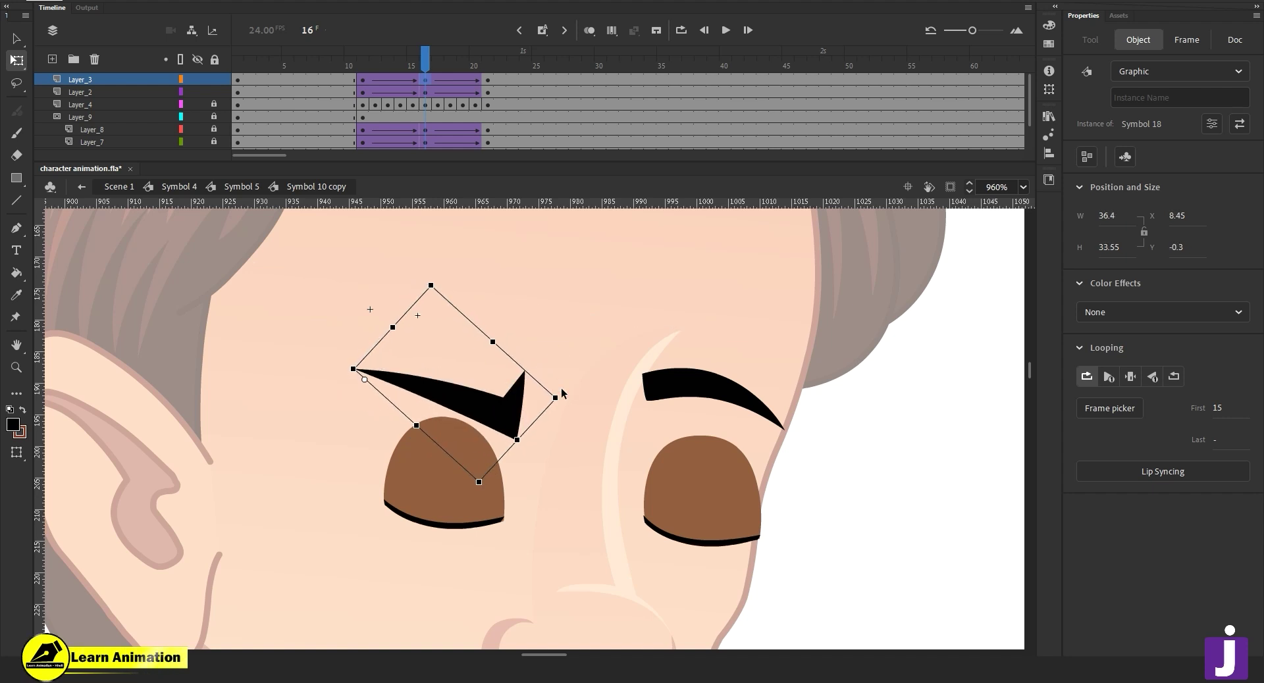
left_click_drag(472, 408, 474, 403)
left_click_drag(564, 394, 505, 418)
key("z")
left_click(547, 419, "alt")
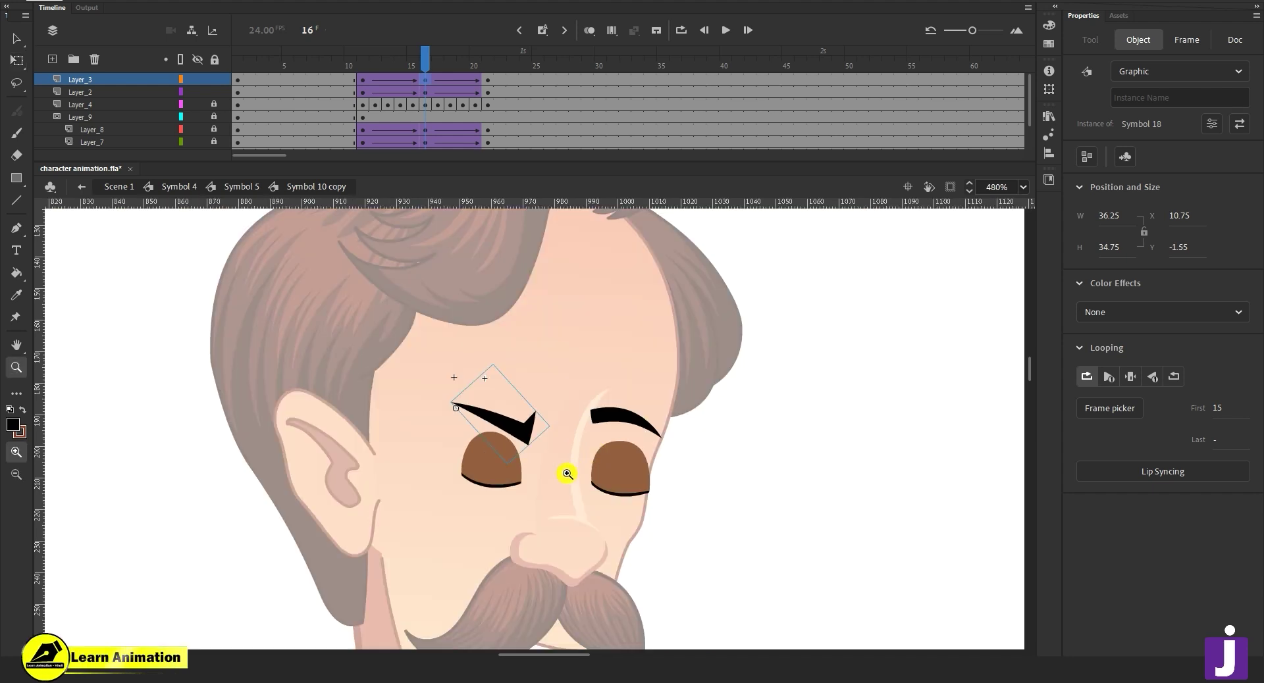
Undo the left eyebrow's tilt, shape change and keyframe, and return to Scene 1.
left_click_drag(426, 61, 425, 88)
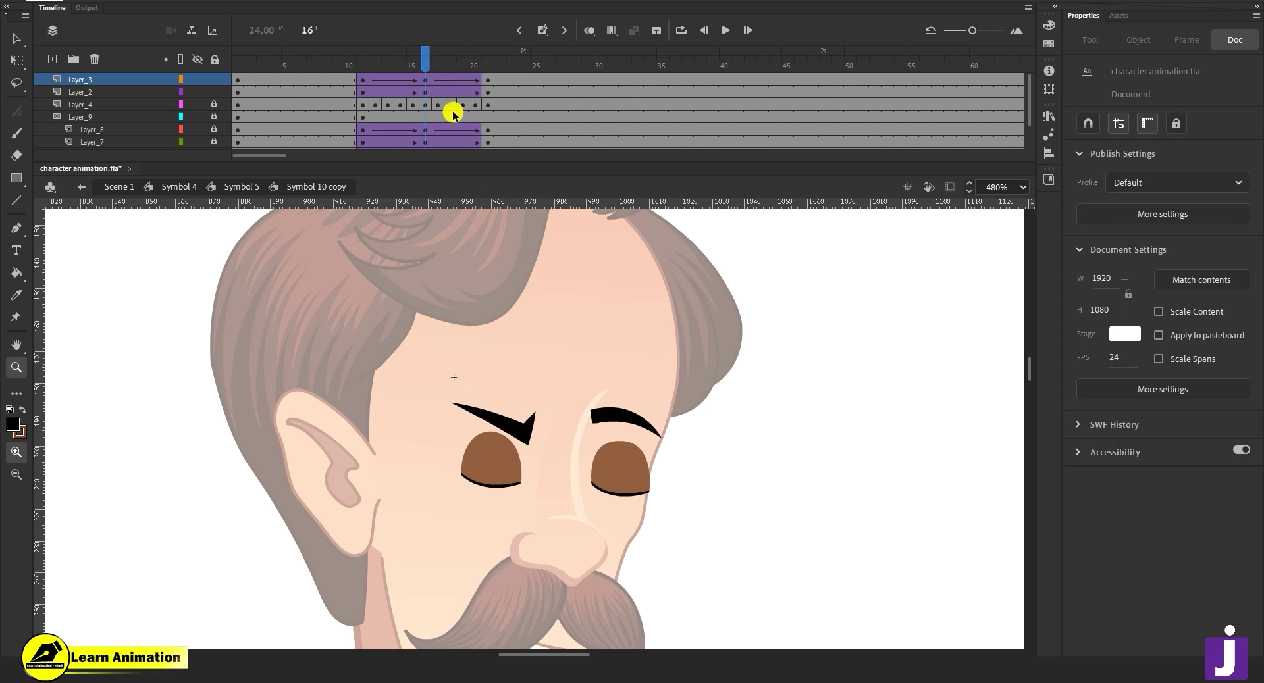
left_click(426, 78)
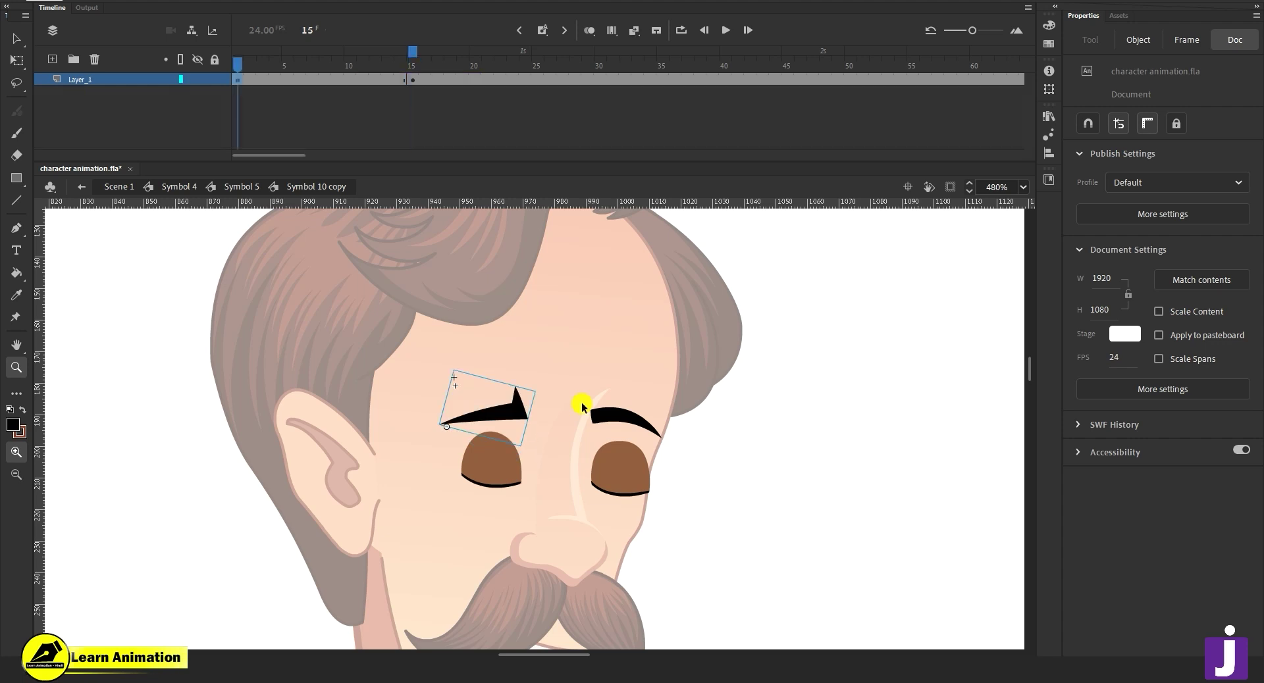
key("ctrl+e")
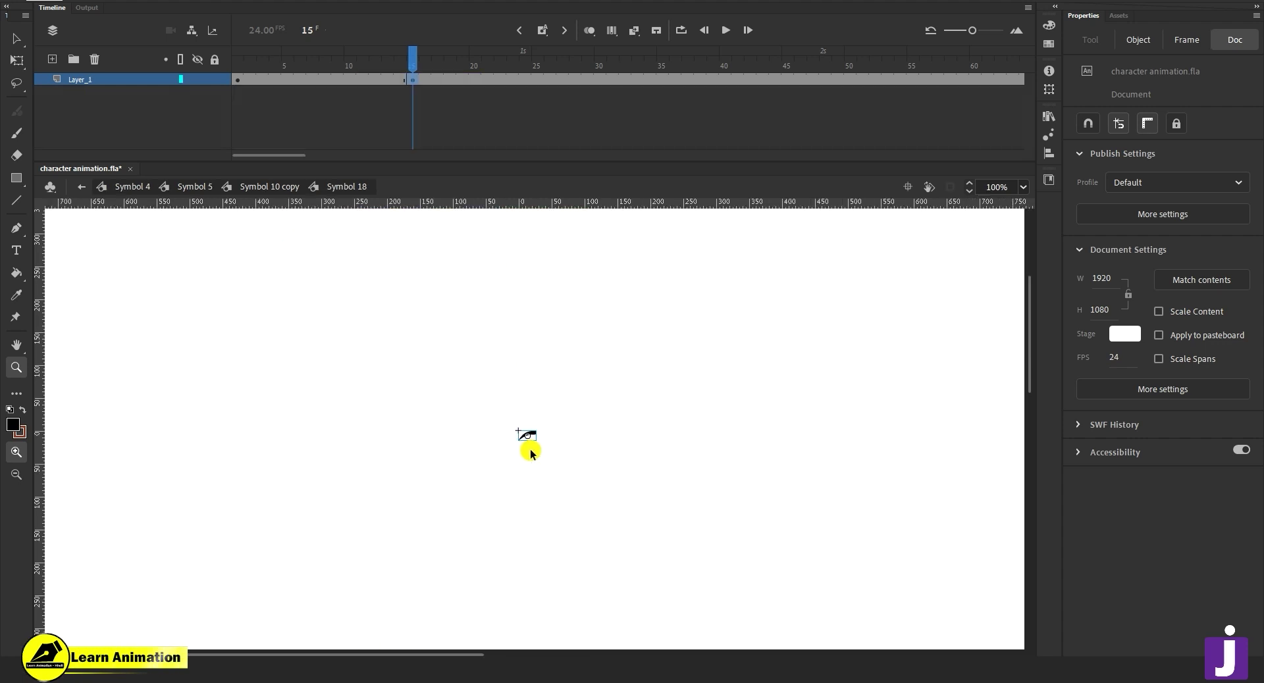
left_click(164, 188)
left_click(134, 187)
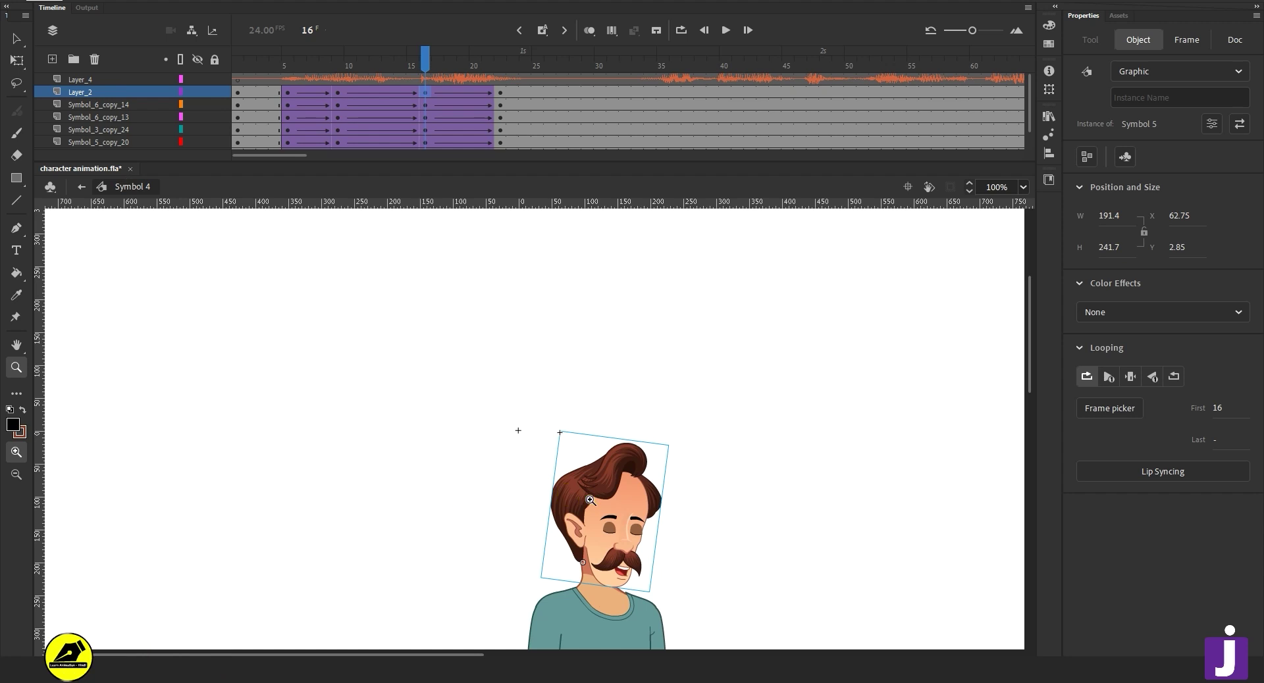
key("ctrl+equal")
key("ctrl+minus")
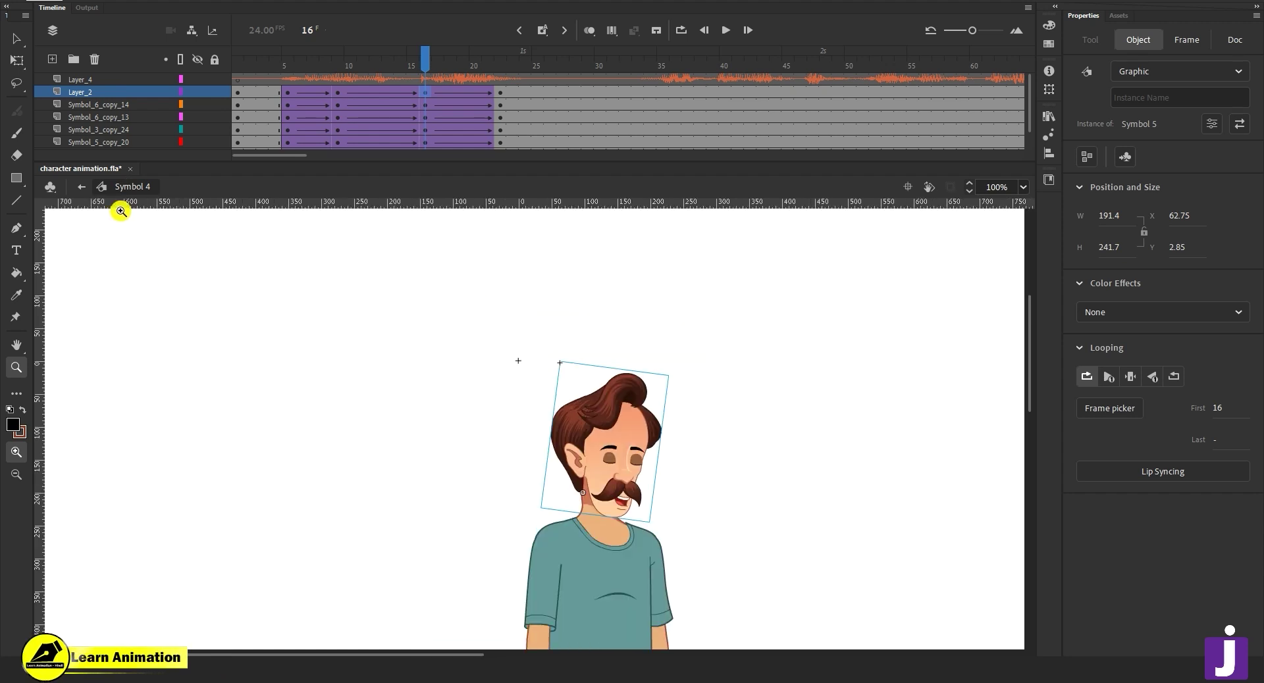
left_click(82, 188)
left_click(553, 452)
left_click(598, 408)
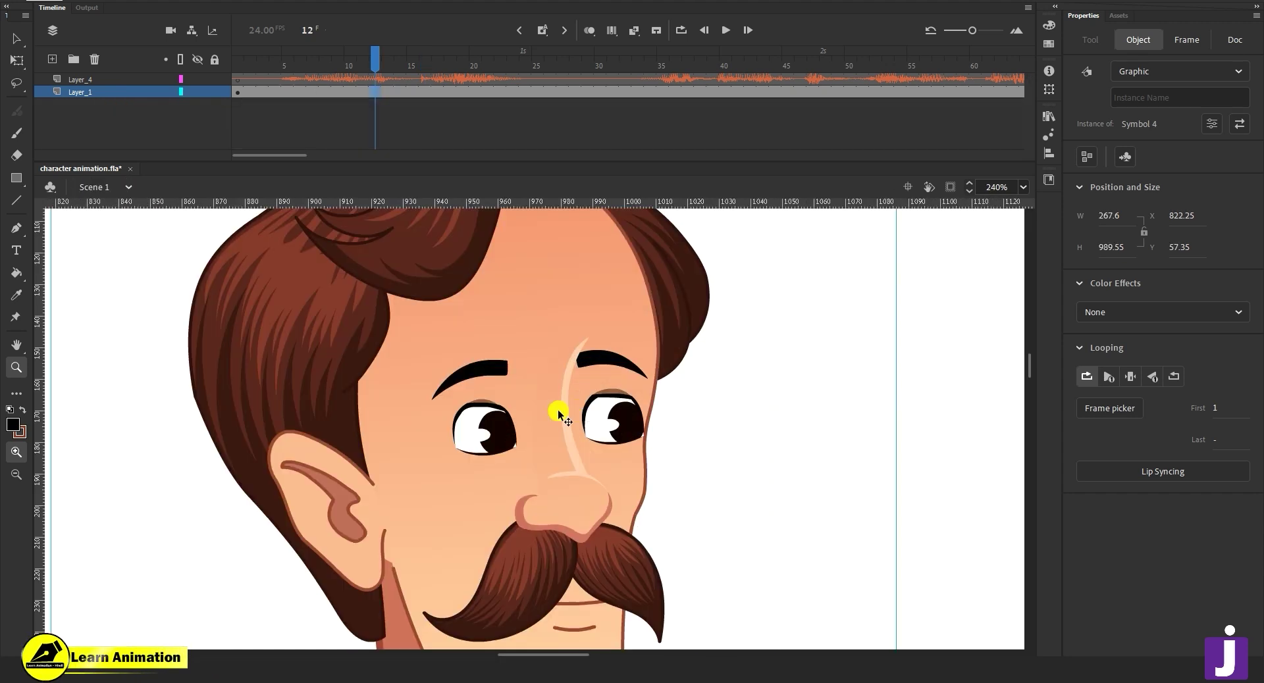
Enter Symbol 4 at frame 16 and open the nested left eyebrow symbol, Symbol 18, through Symbol 5 and Symbol 10 copy.
key("v")
double_click(511, 417)
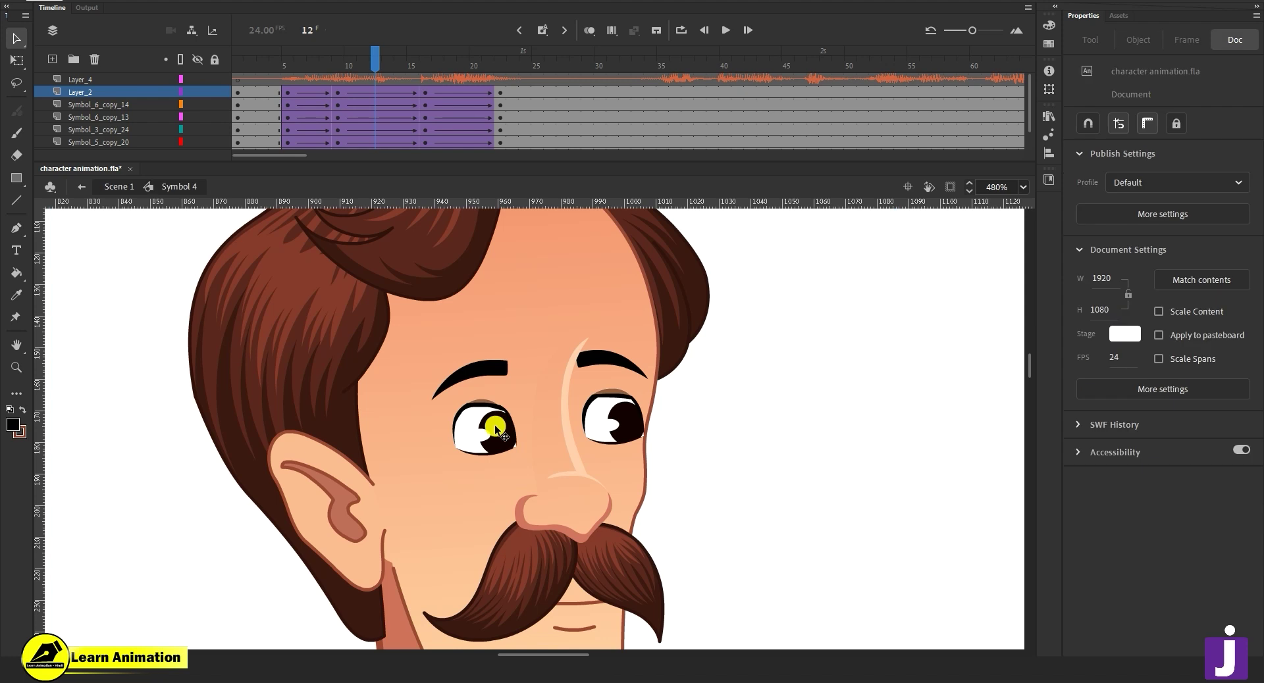
left_click(427, 92)
left_click(527, 482)
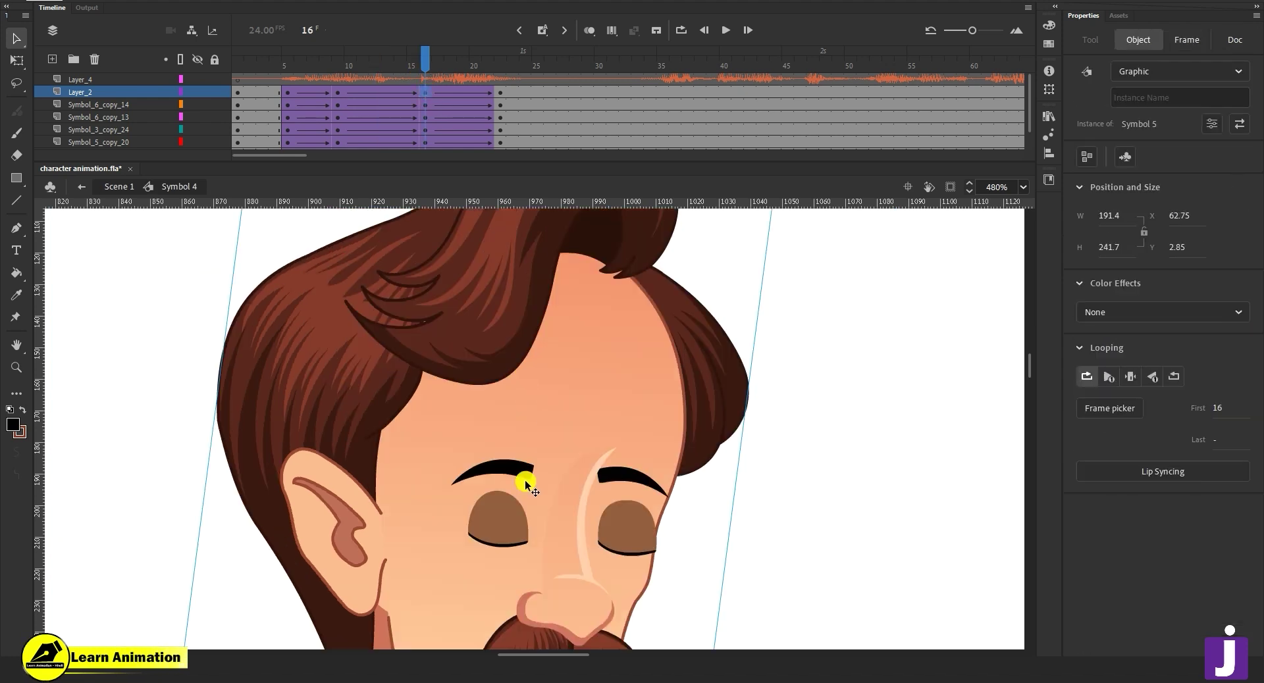
scroll(543, 449, "down", 2)
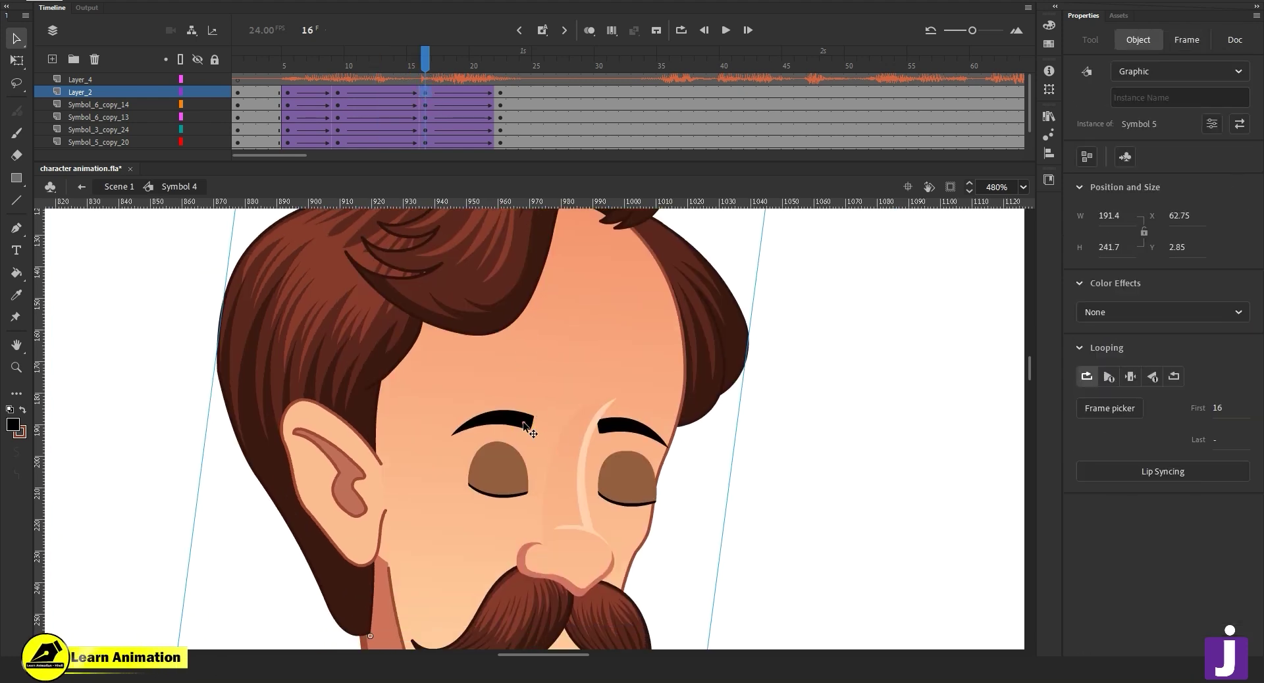
double_click(524, 425)
double_click(523, 422)
double_click(523, 421)
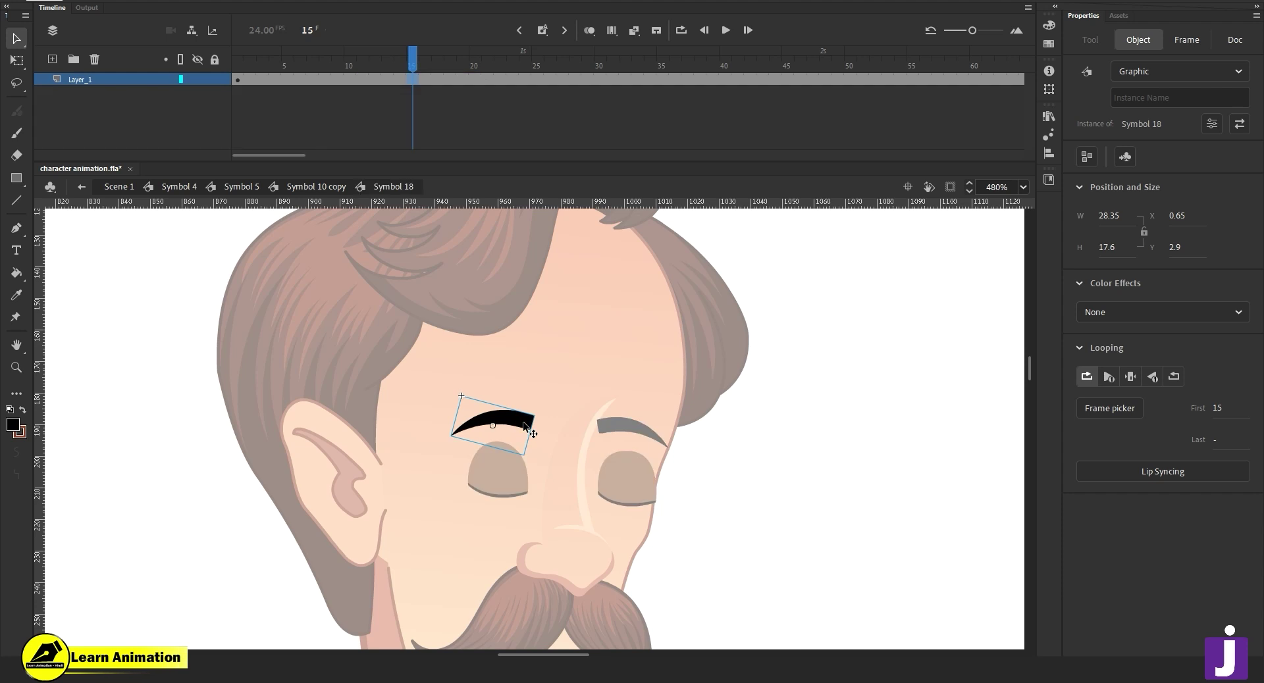
Add a keyframe at frame 15 of Symbol 18 and set its eyebrow graphic to the angled shape in frame 2.
left_click(436, 77)
left_click(516, 452)
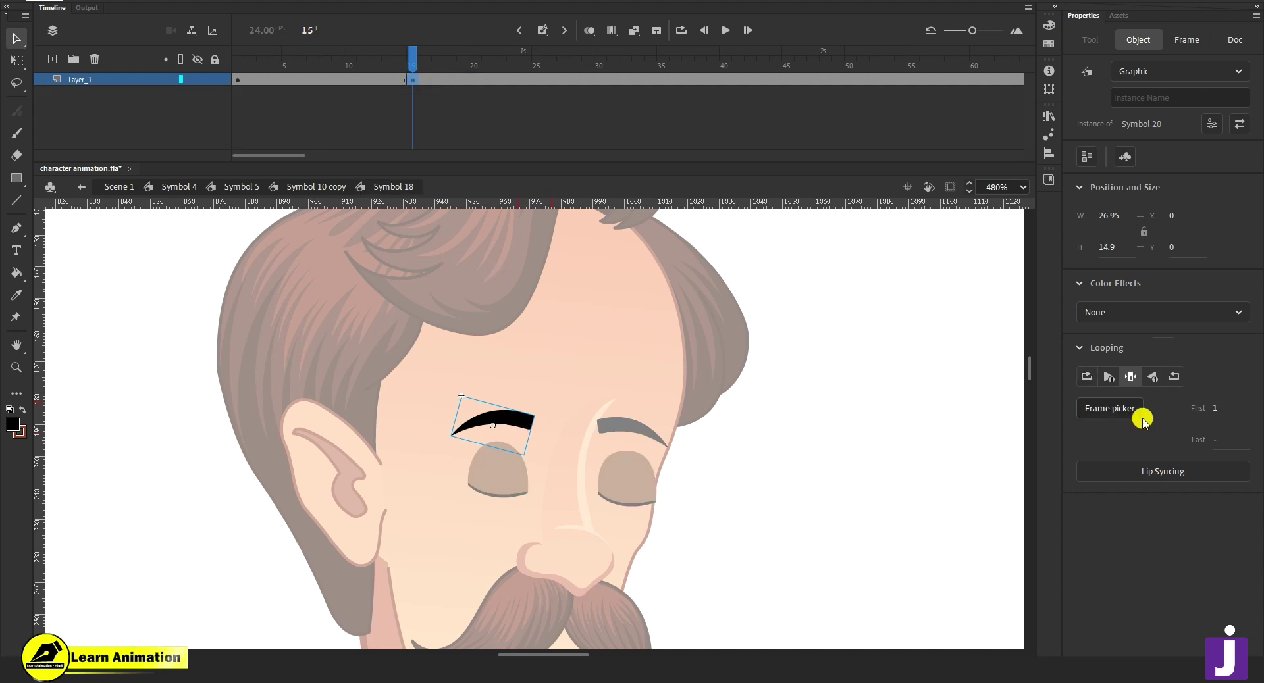
left_click(1095, 409)
left_click(894, 295)
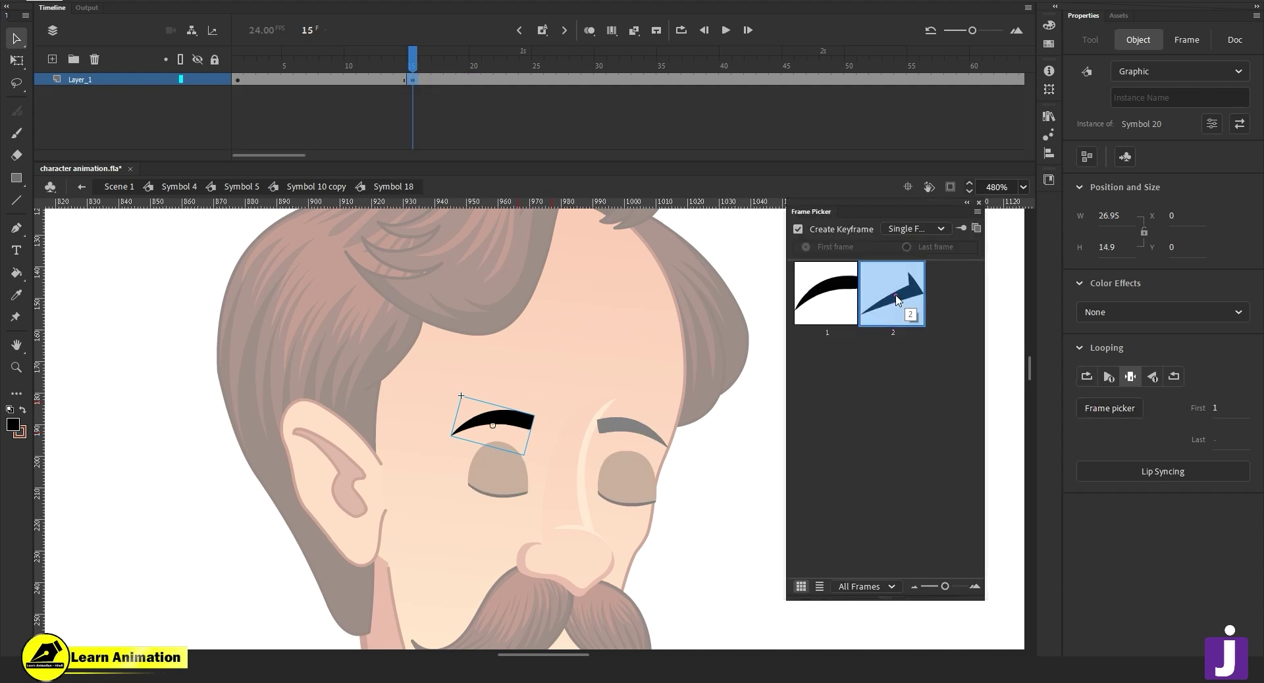
left_click(979, 202)
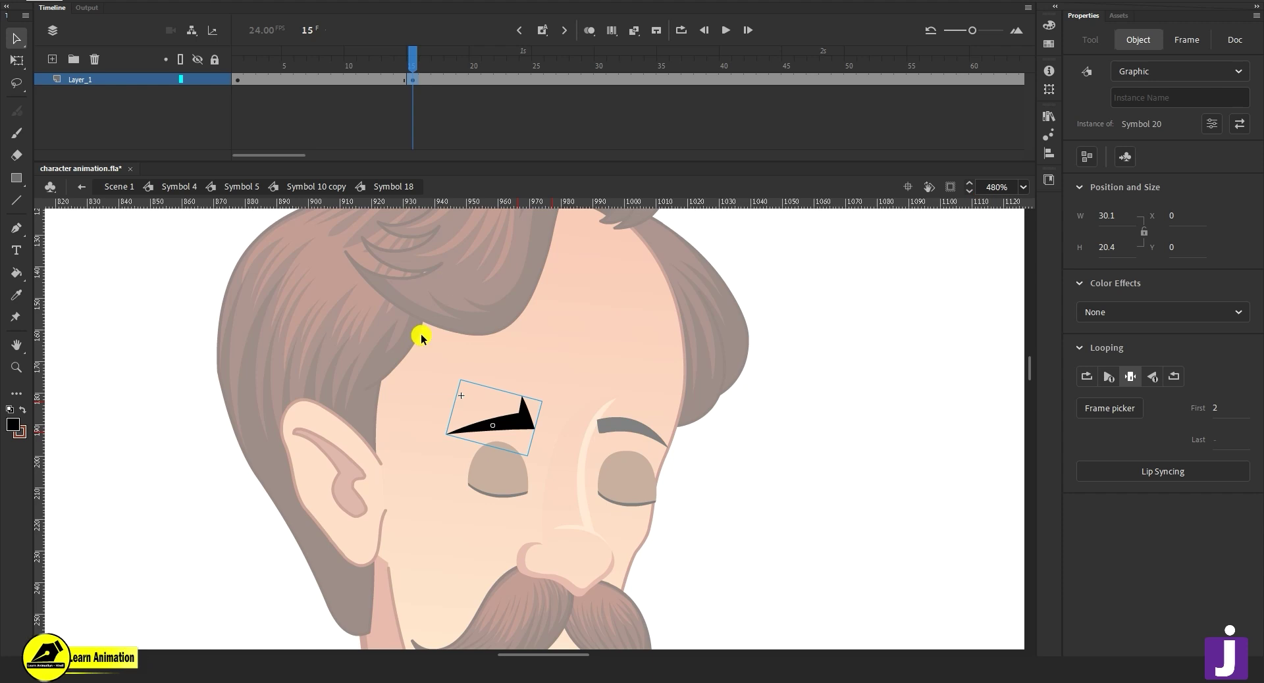
Tilt the left eyebrow down toward the nose at frame 21 of Symbol 10 copy and play back the motion.
double_click(386, 333)
left_click(467, 81)
left_click(486, 88)
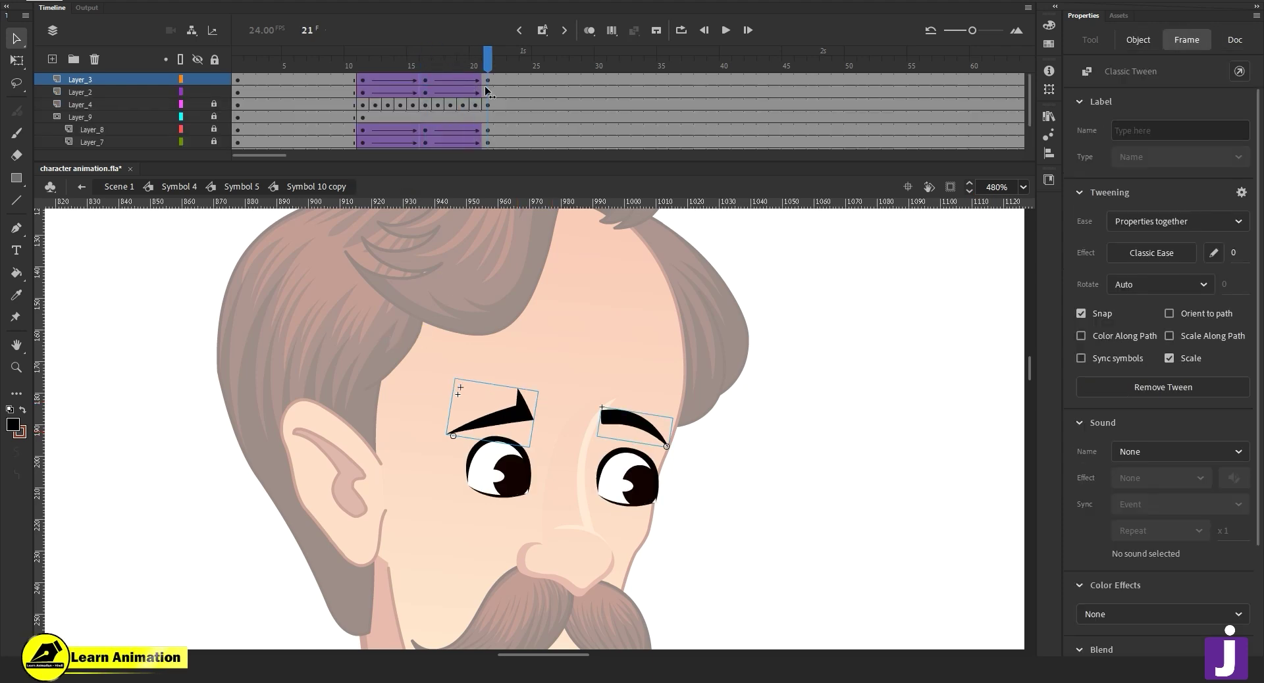
left_click(512, 407)
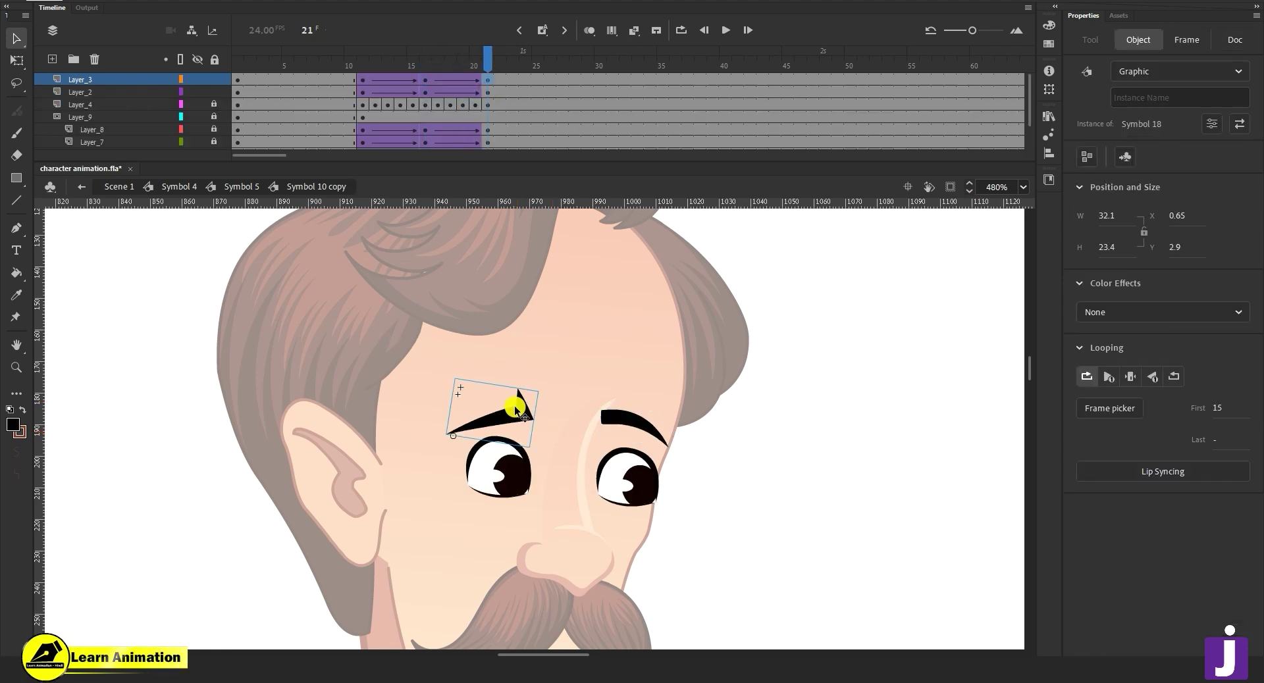
key("q")
left_click_drag(552, 408, 526, 439)
left_click_drag(477, 70, 325, 81)
key("Return")
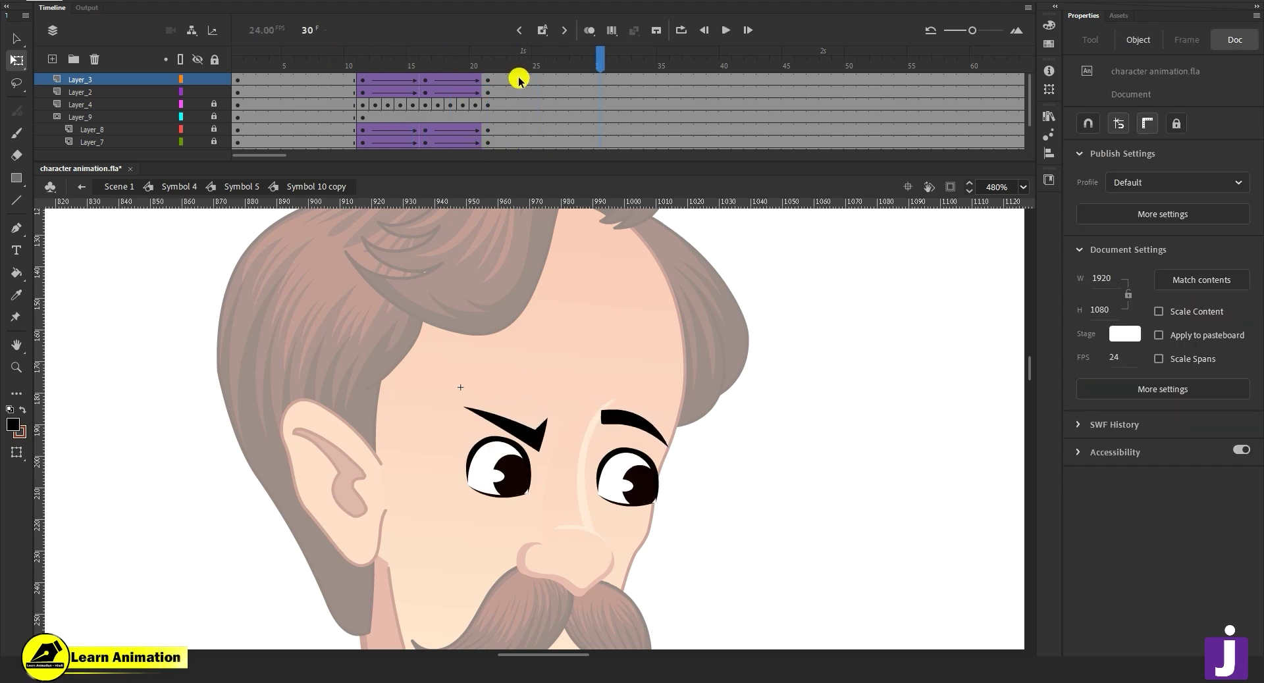
key("Return")
Tilt the left eyebrow down toward the nose at frame 16 and raise it slightly above the closed eye.
left_click(424, 99)
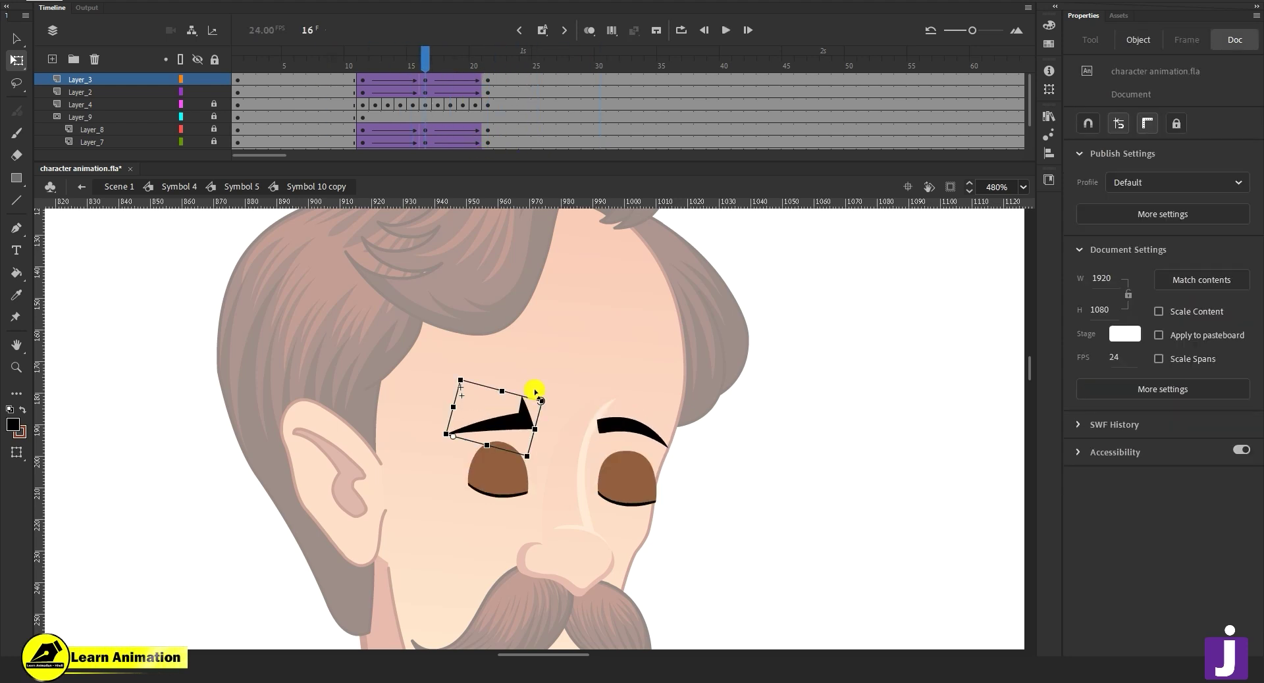
left_click_drag(549, 406, 551, 421)
left_click_drag(480, 439, 480, 431)
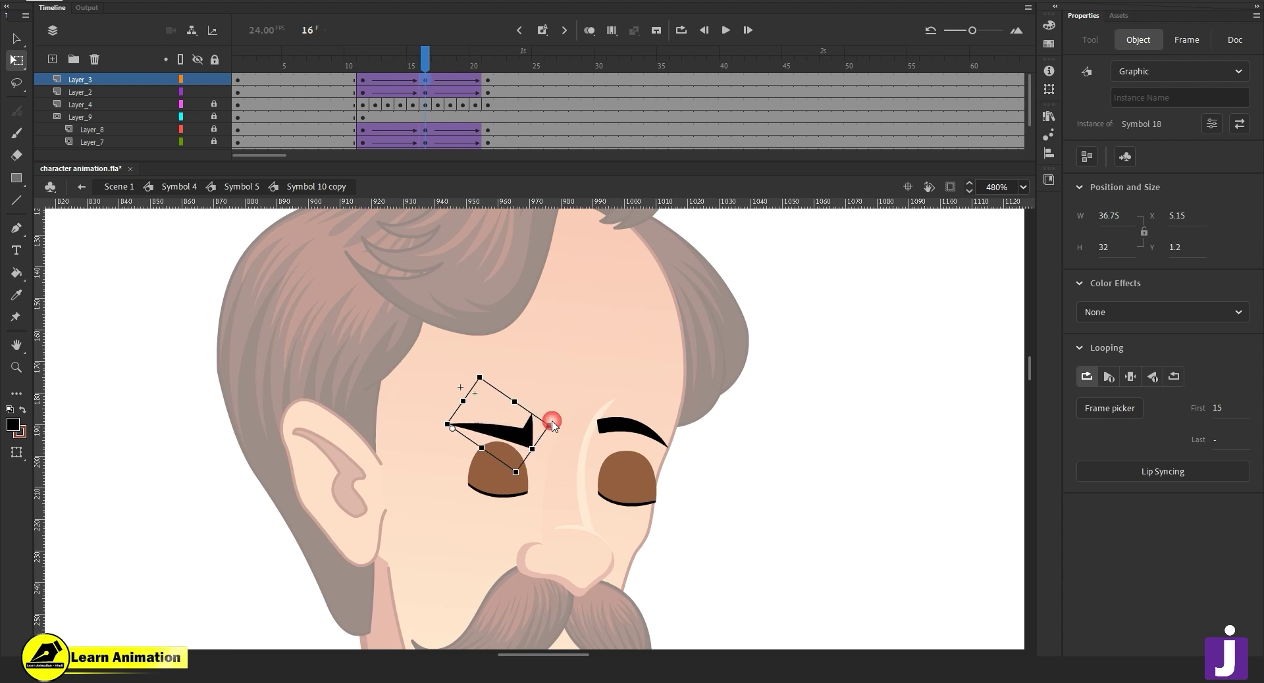
left_click(371, 79)
left_click_drag(365, 70, 427, 102)
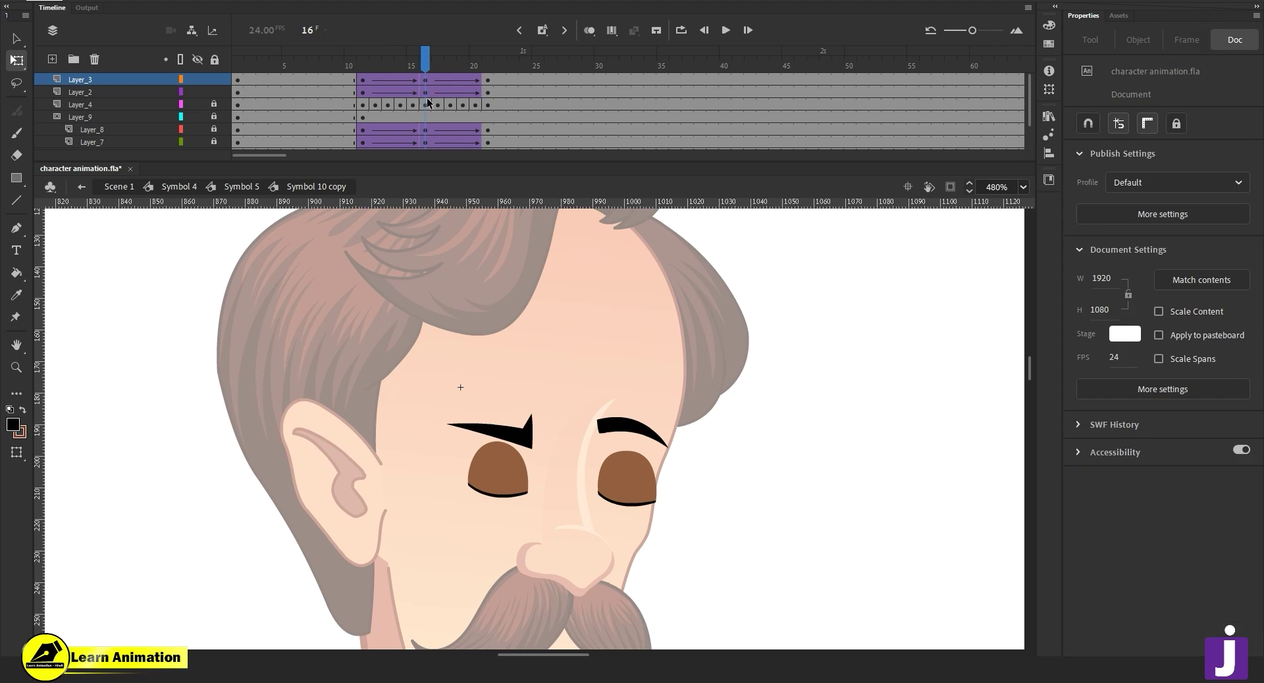
left_click(520, 441)
left_click_drag(551, 422, 549, 428)
Inspect the right eyebrow symbol, Symbol 19, from frame 21 and return to Symbol 10 copy at frame 16.
left_click_drag(428, 60, 500, 109)
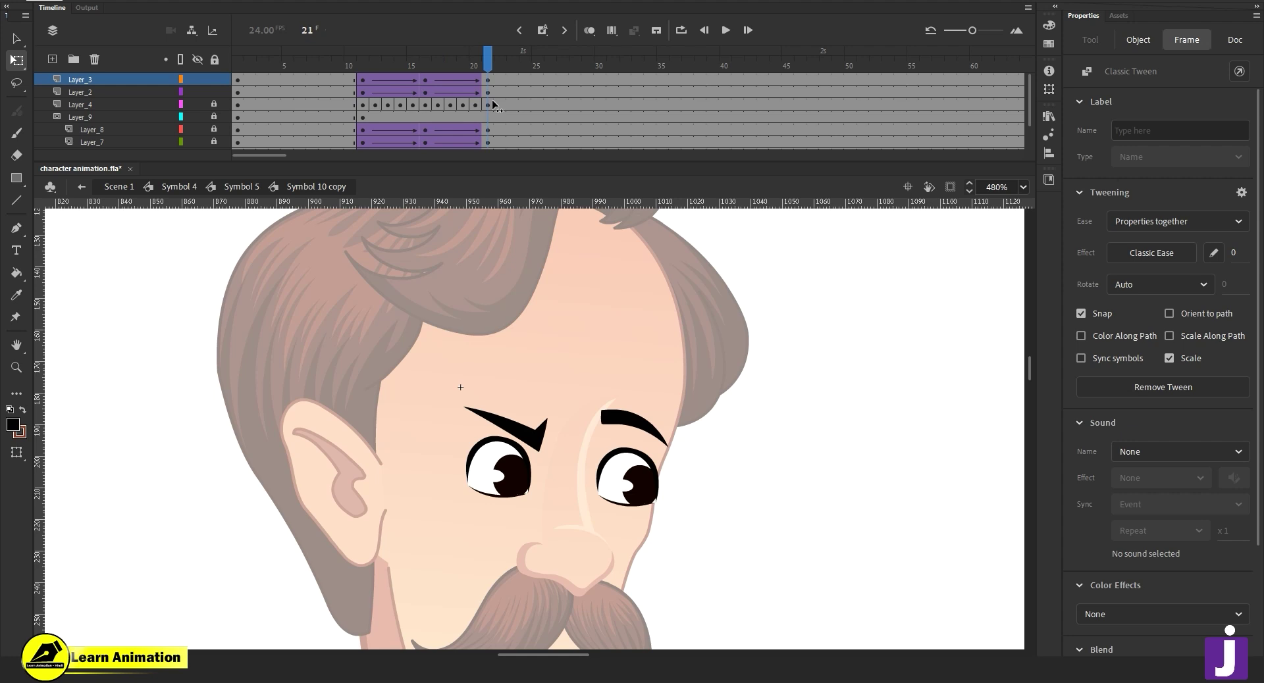
left_click(572, 468)
key("z")
left_click(570, 467, "alt")
left_click(545, 421)
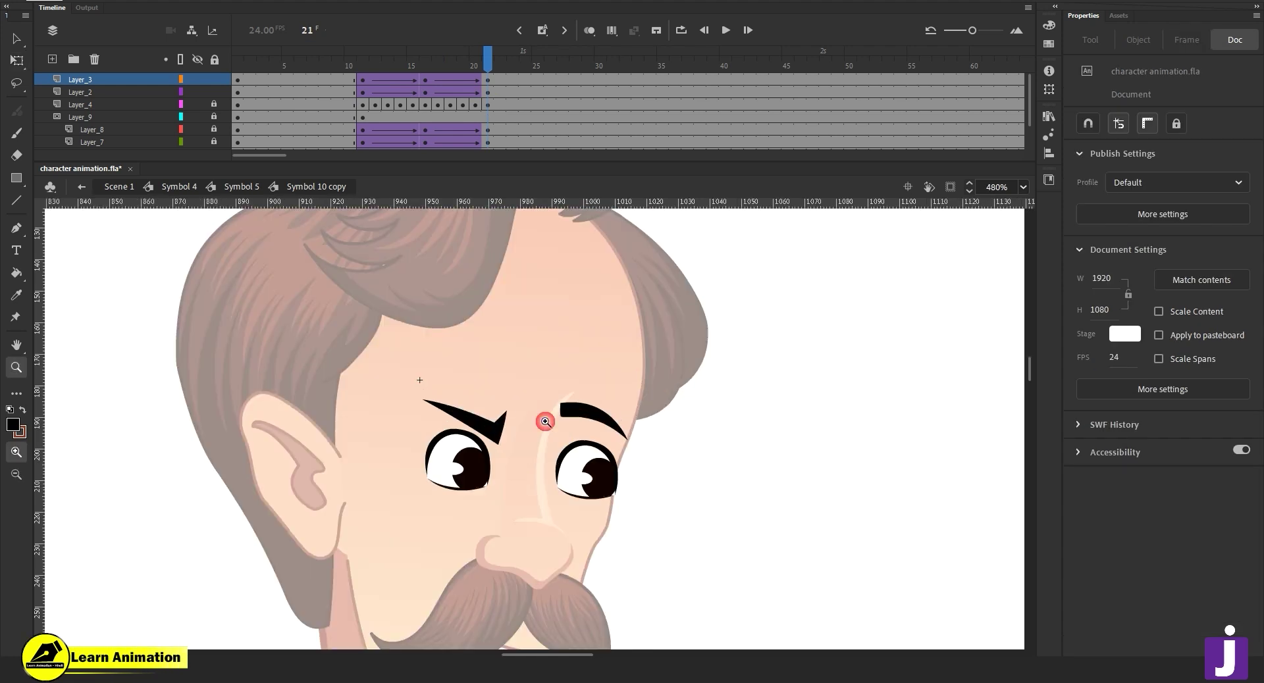
key("v")
double_click(574, 409)
left_click(574, 409)
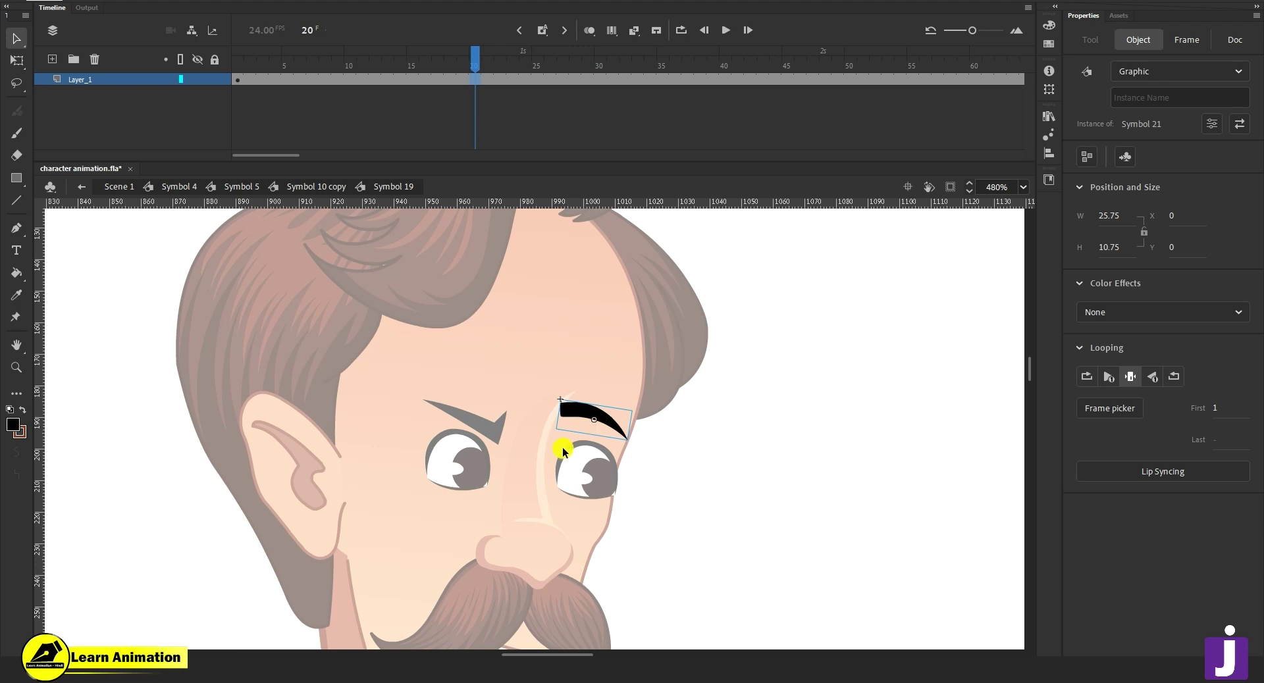
double_click(638, 534)
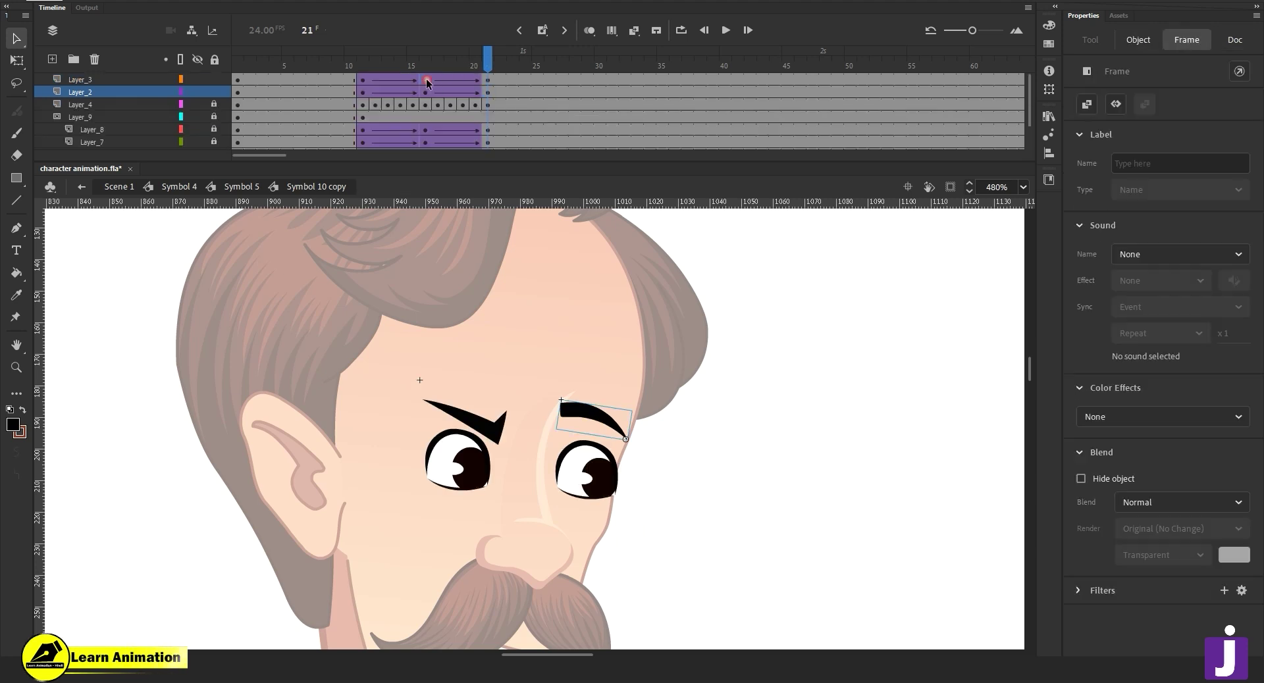
left_click(427, 82)
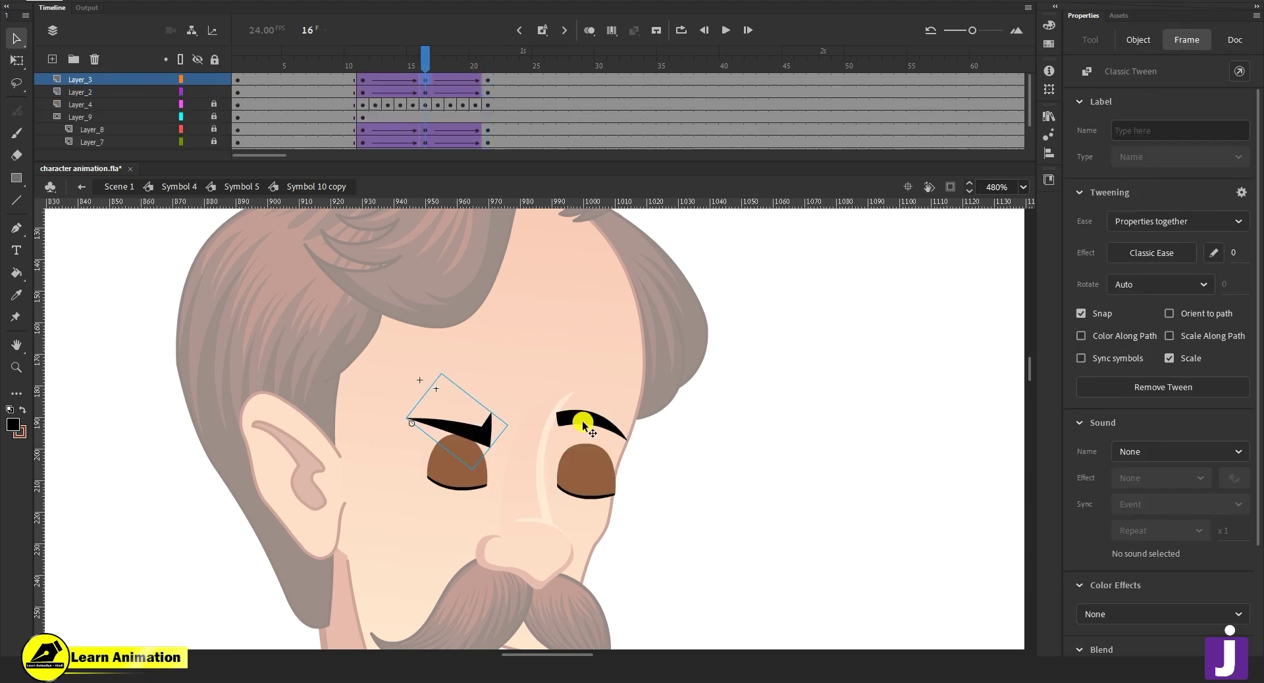
Add a keyframe at frame 15 of Symbol 19, set its eyebrow graphic to the angled shape in frame 2, and return to Symbol 10 copy.
left_click(582, 421)
double_click(581, 419)
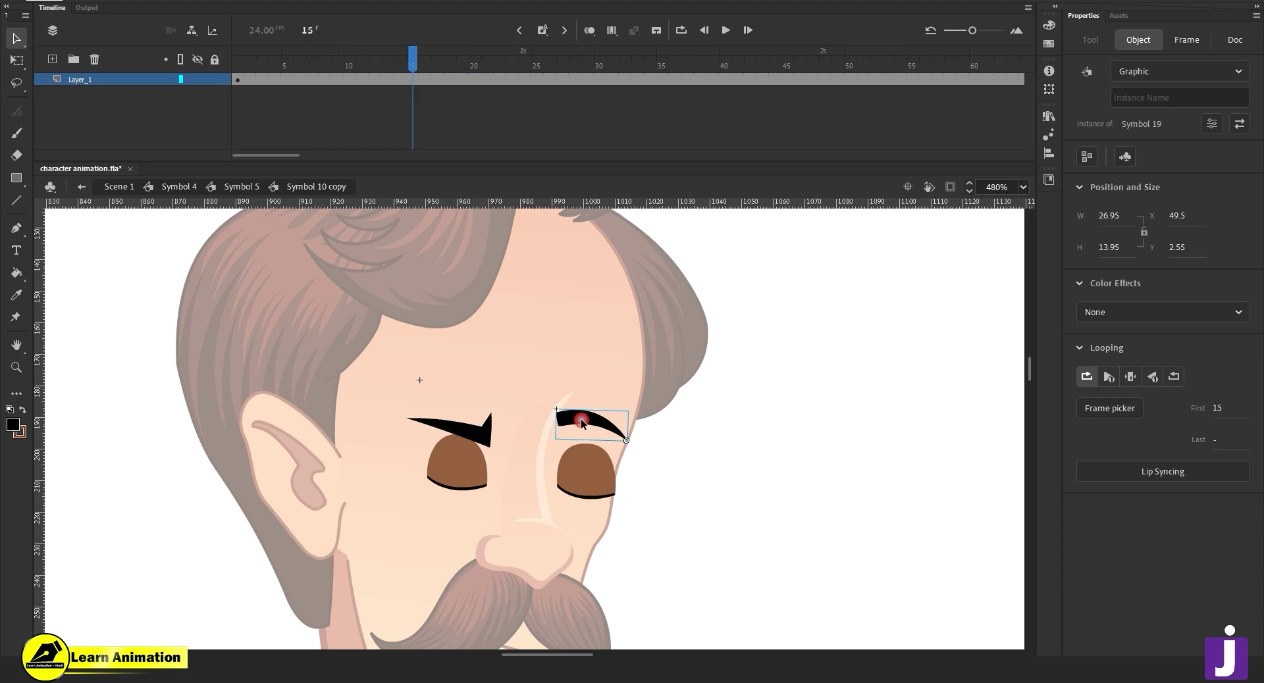
left_click(413, 79)
left_click_drag(744, 401, 546, 502)
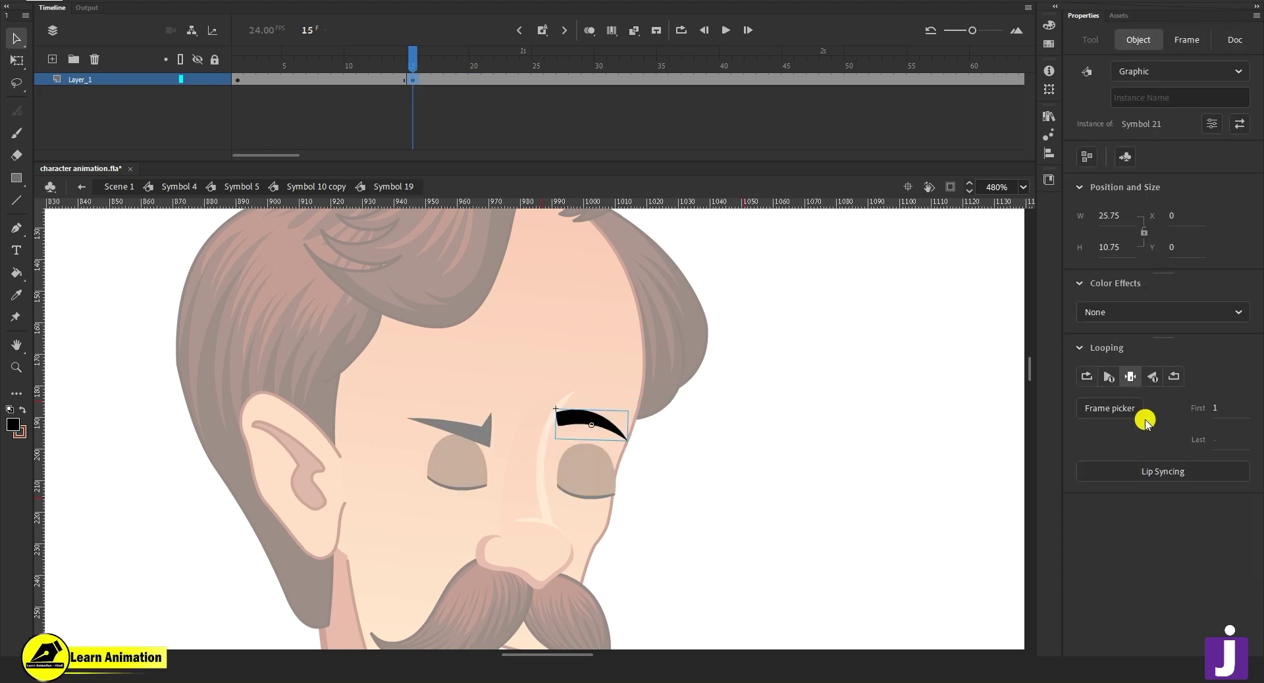
left_click(1110, 409)
left_click(892, 293)
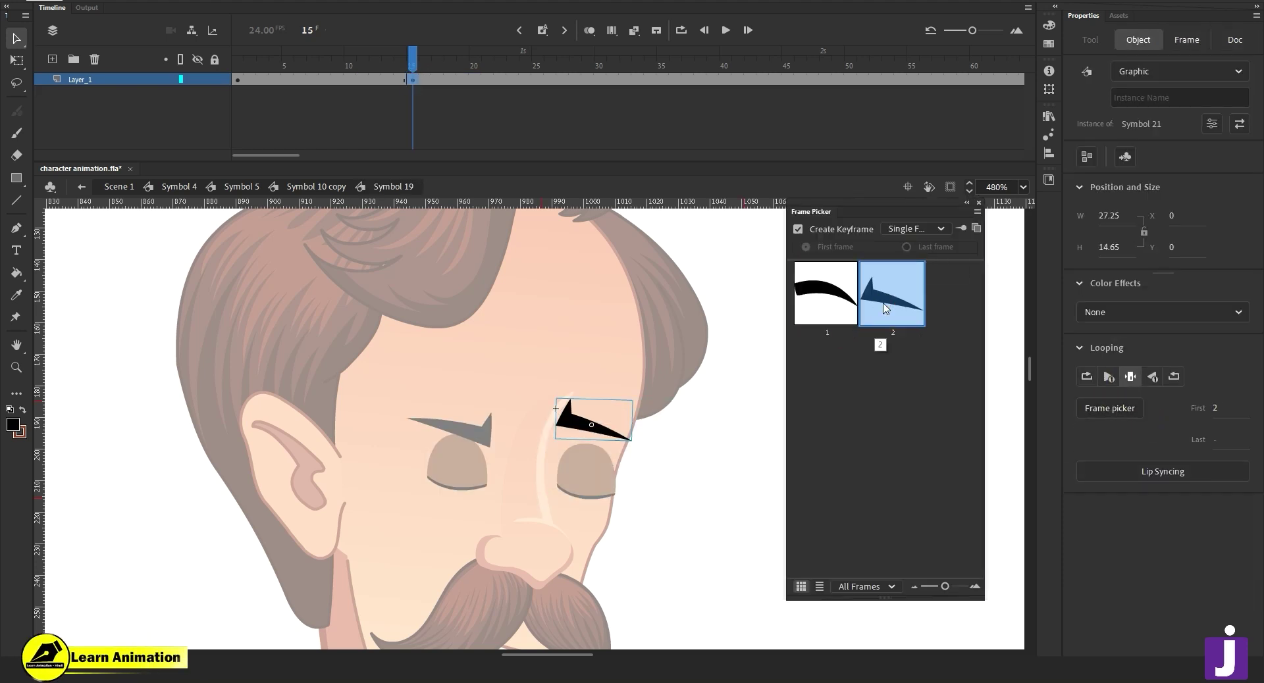
left_click(978, 207)
left_click(319, 186)
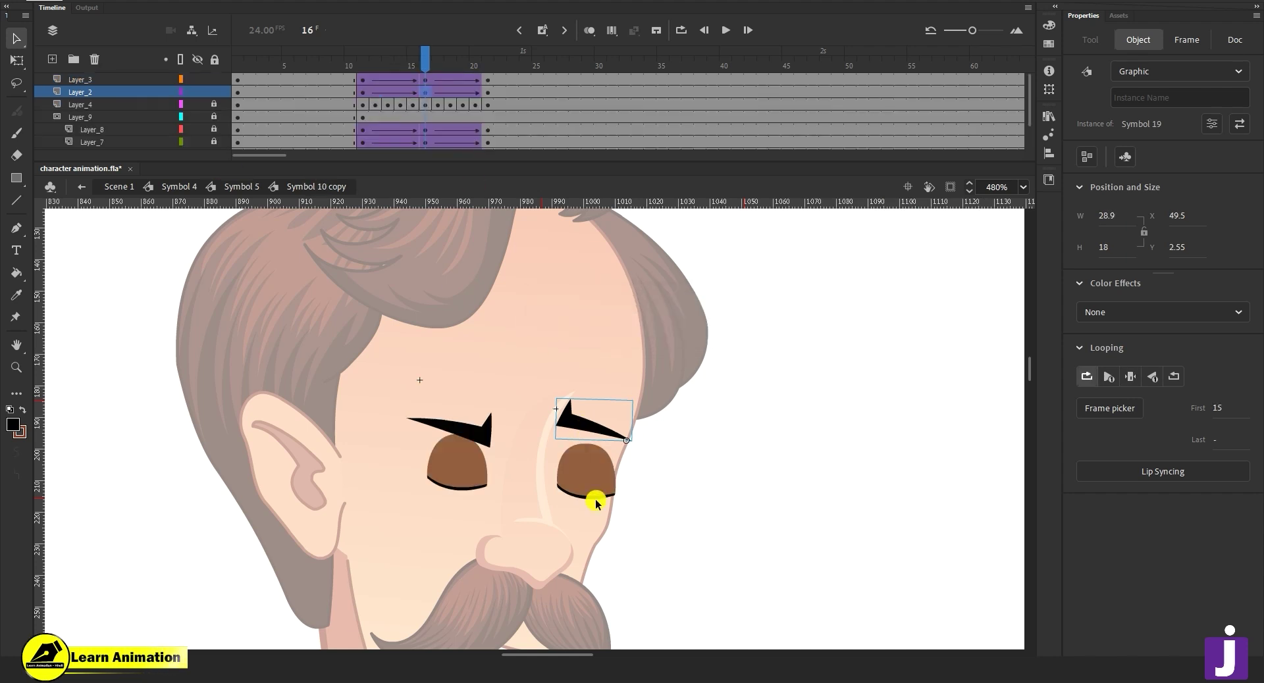
Tilt the right eyebrow's inner end down toward the nose at frames 16 and 21 of Symbol 10 copy.
key("q")
mouse_move(551, 441)
left_mouse_down()
mouse_move(570, 483)
mouse_move(570, 437)
mouse_move(563, 473)
left_mouse_up()
left_click(508, 102)
left_click(486, 93)
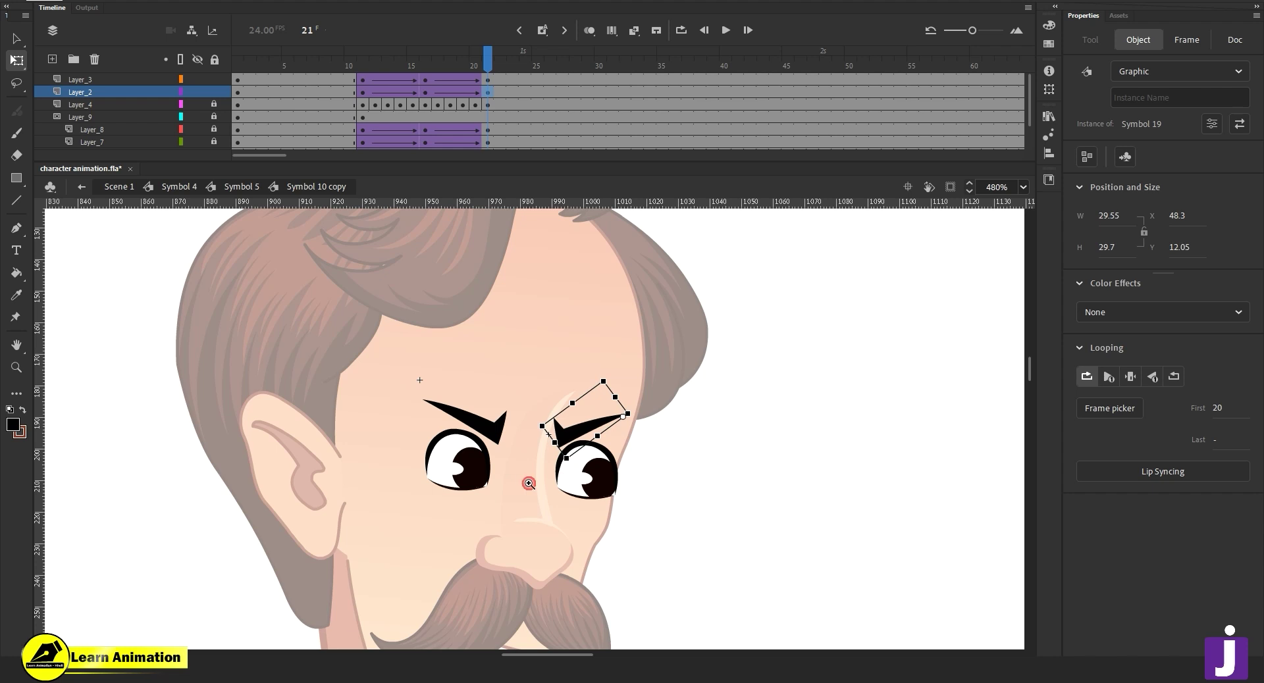
Examine both eyebrows up to frame 21 of Symbol 10 copy and play back the animation in Symbol 4.
left_click(529, 484, "alt")
key("v")
left_click(661, 487)
key("z")
left_click(599, 431)
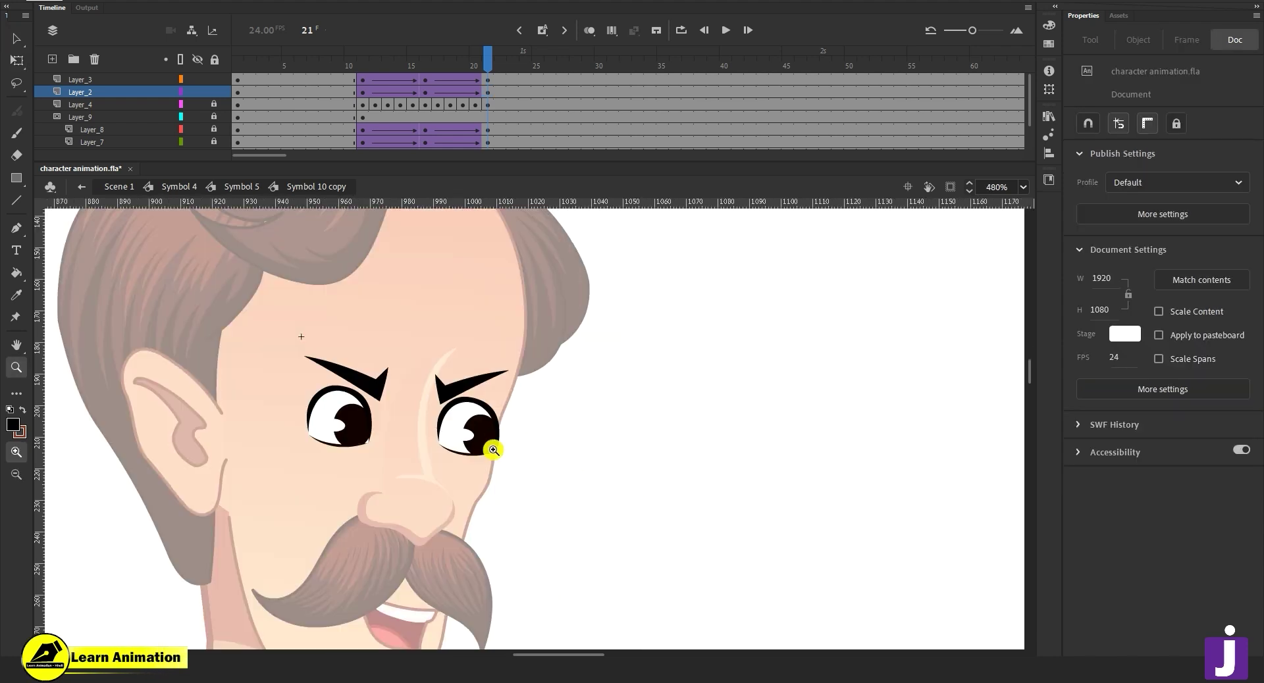
left_click_drag(484, 63, 492, 105)
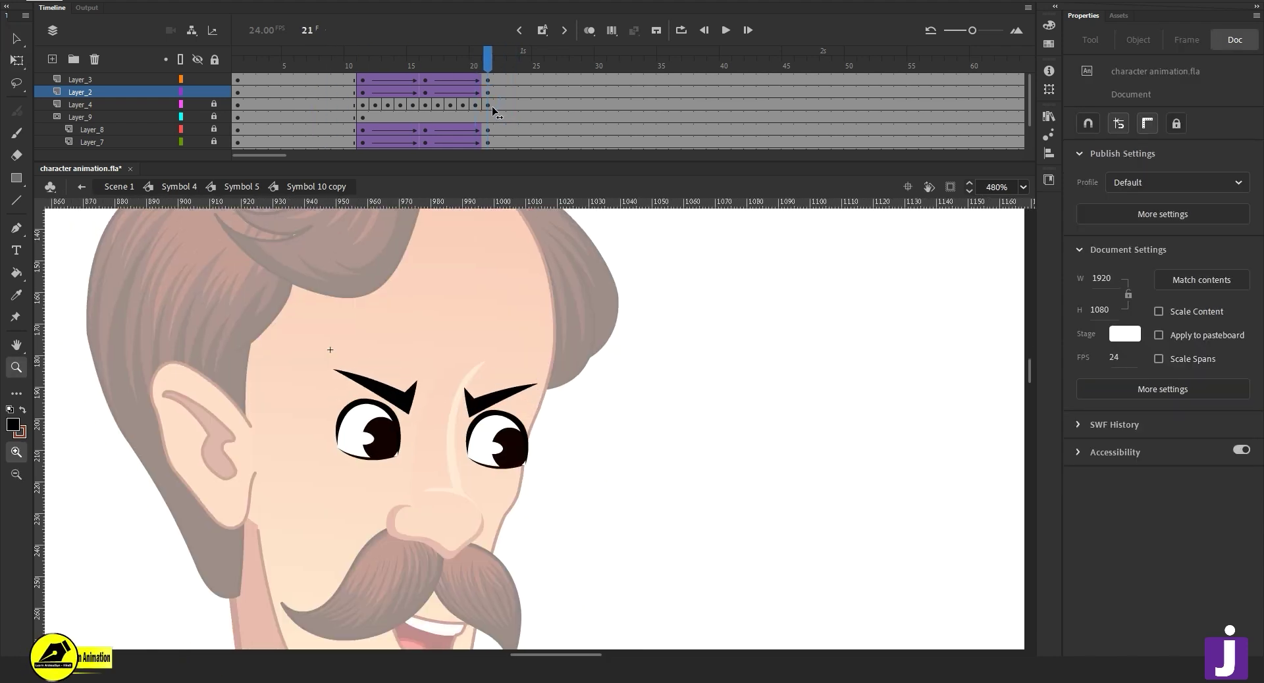
left_click(212, 187)
left_click(186, 187)
left_click(372, 447, "alt")
left_click(425, 464, "alt")
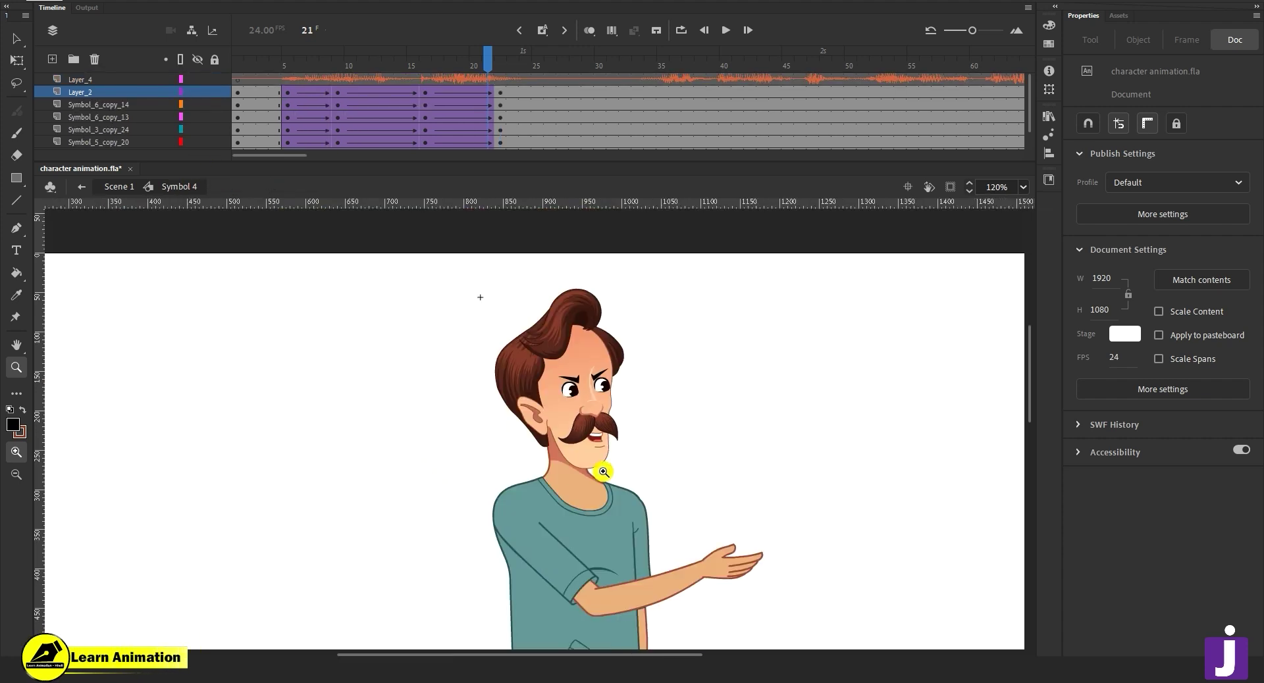
left_click(582, 423)
left_click_drag(491, 66, 270, 105)
key("Return")
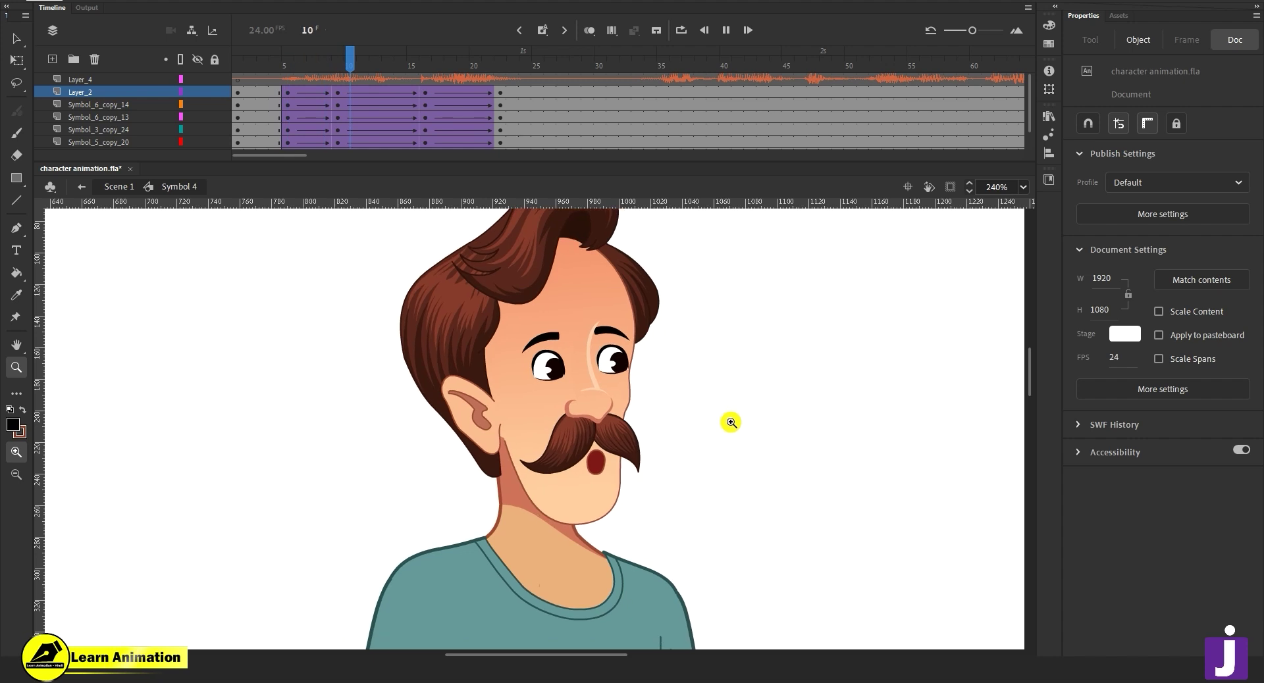
From frame 22 of Symbol 4, open the angled left eyebrow group in frame 2 of Symbol 20 for editing.
left_click_drag(578, 66, 500, 93)
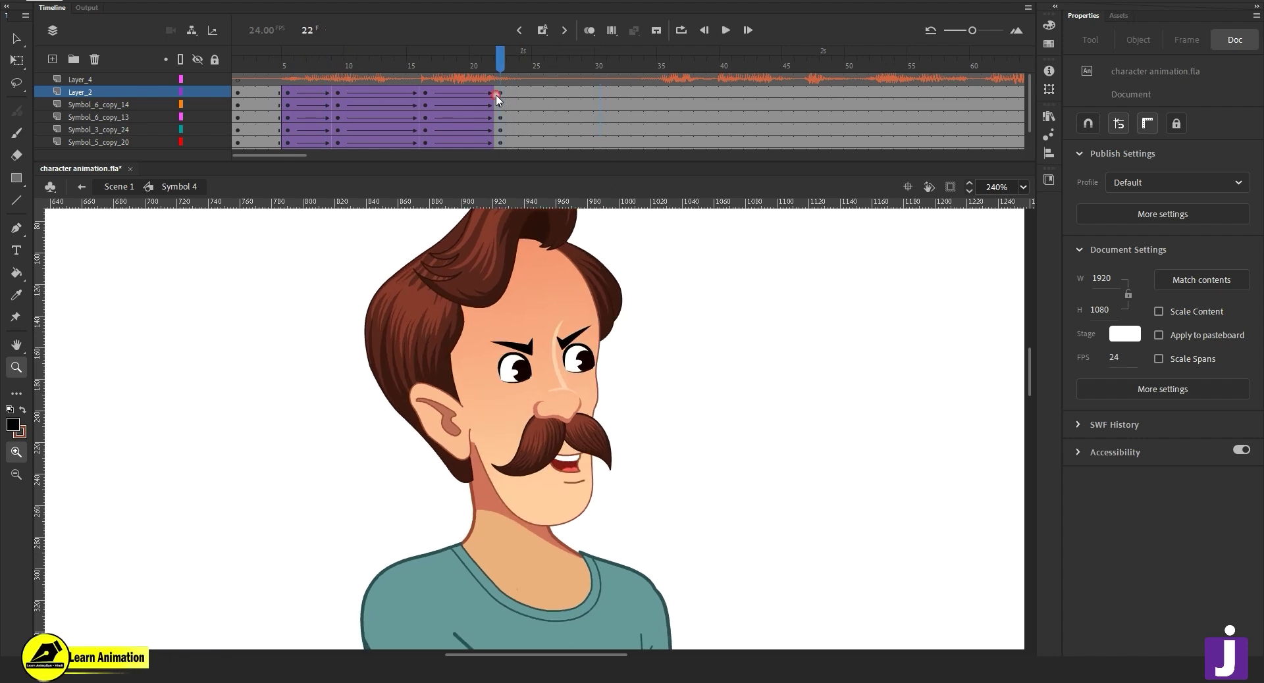
left_click(546, 378)
key("space")
left_click_drag(554, 429, 559, 454)
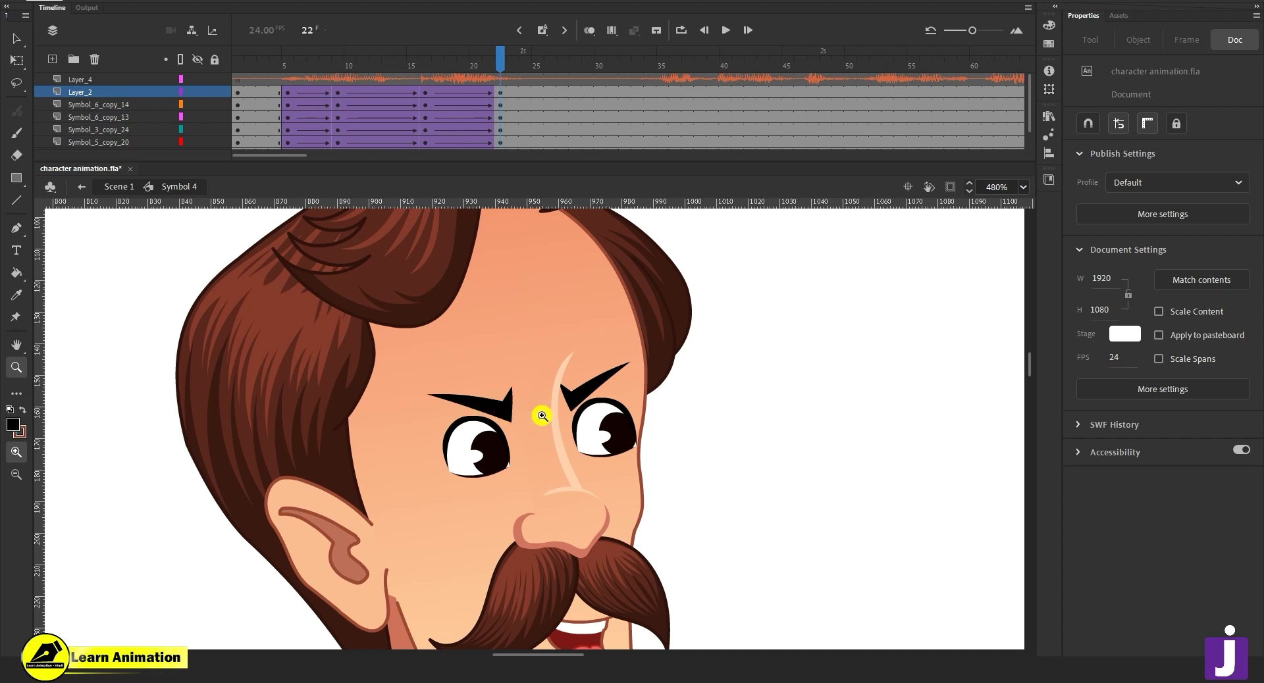
key("v")
double_click(508, 413)
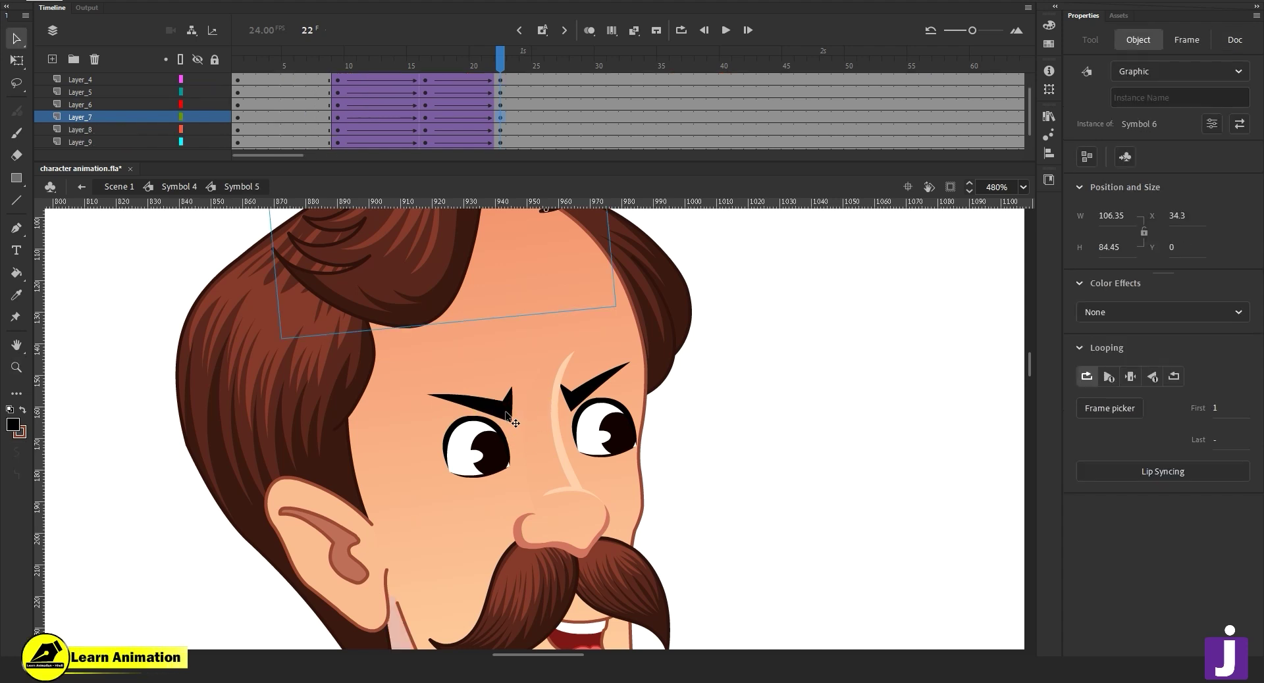
double_click(507, 412)
left_click(507, 411)
double_click(507, 412)
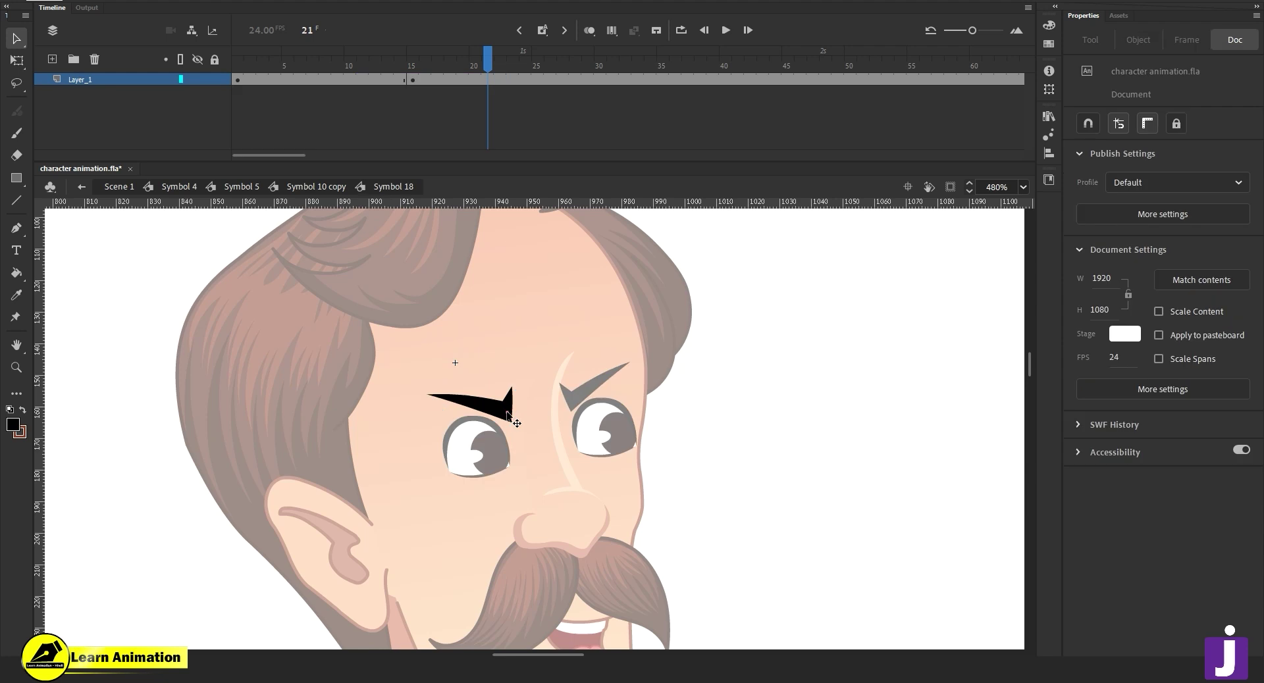
double_click(507, 410)
left_click(506, 410)
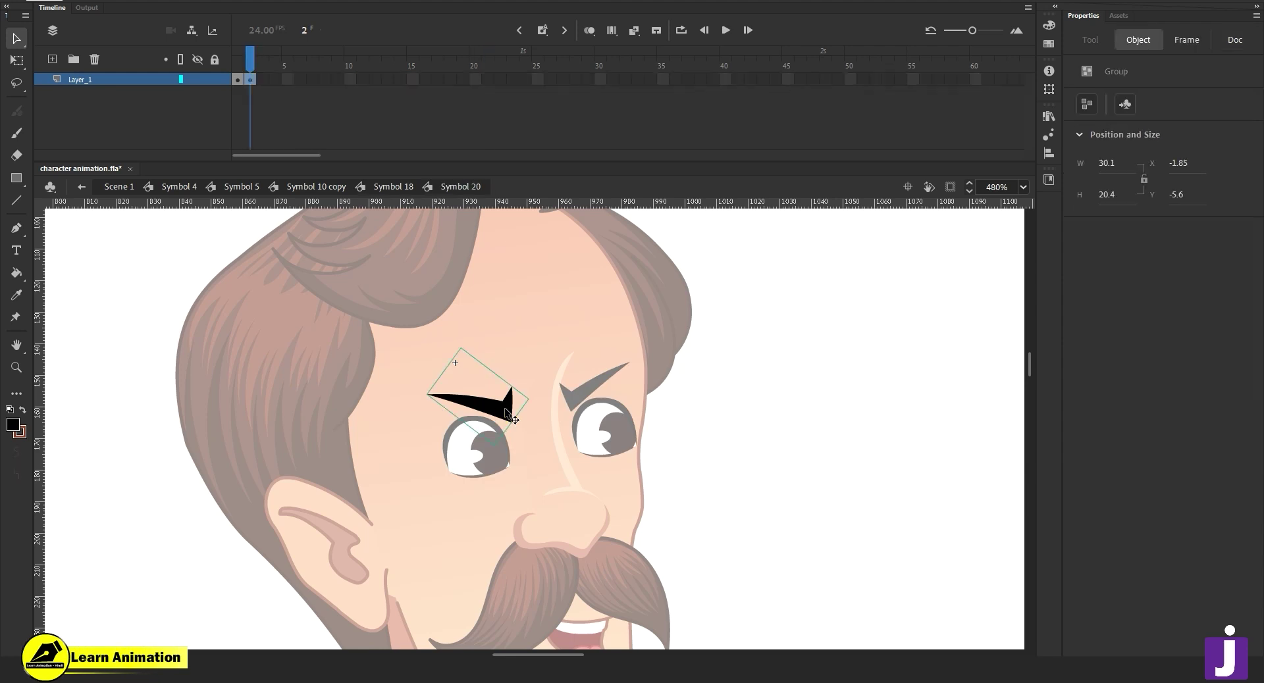
double_click(505, 410)
Reshape the angled left eyebrow by stretching its outer tip outward and pulling its lower inner corner slightly down, and exit the group.
key("z")
left_click(498, 411)
key("v")
left_click(486, 403)
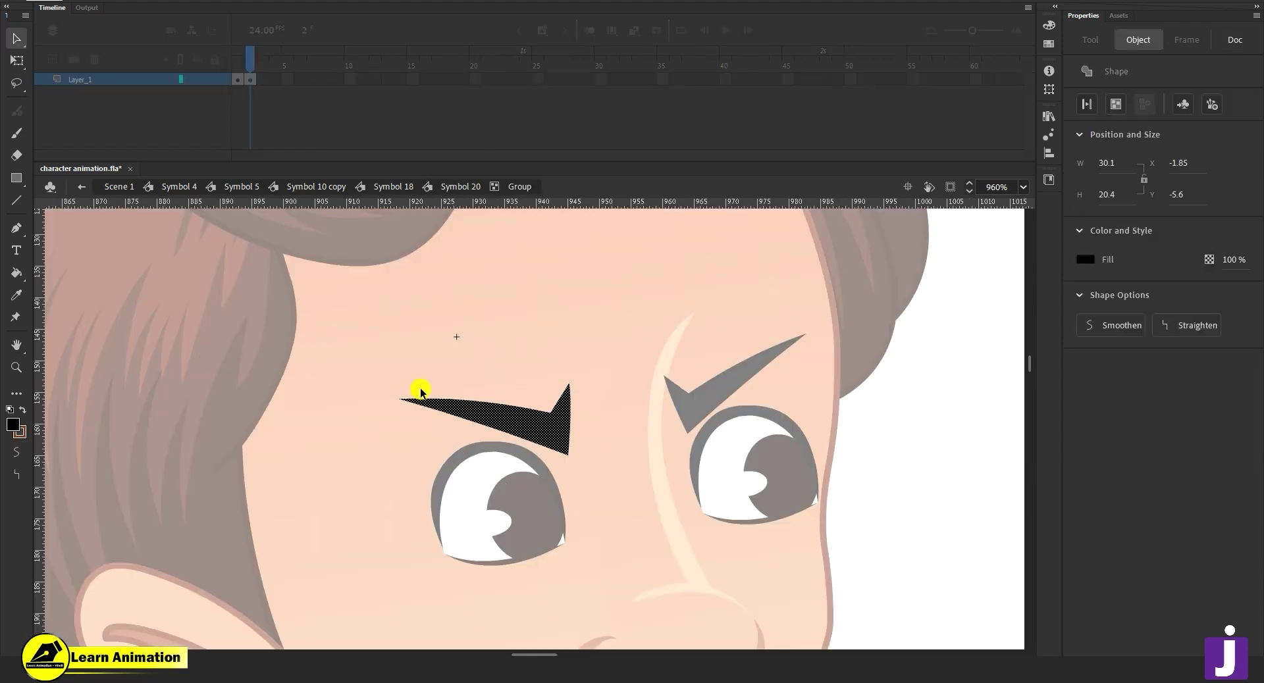
left_click(402, 397)
left_click_drag(401, 397, 381, 398)
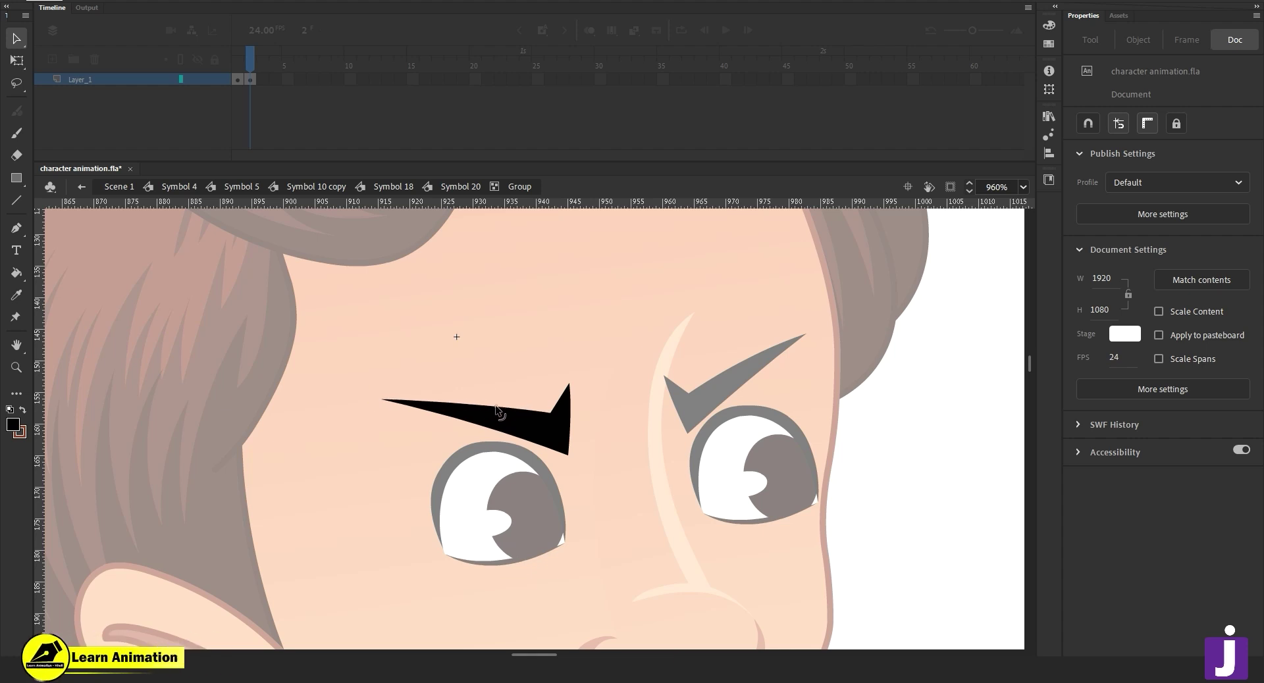
left_click_drag(567, 453, 570, 459)
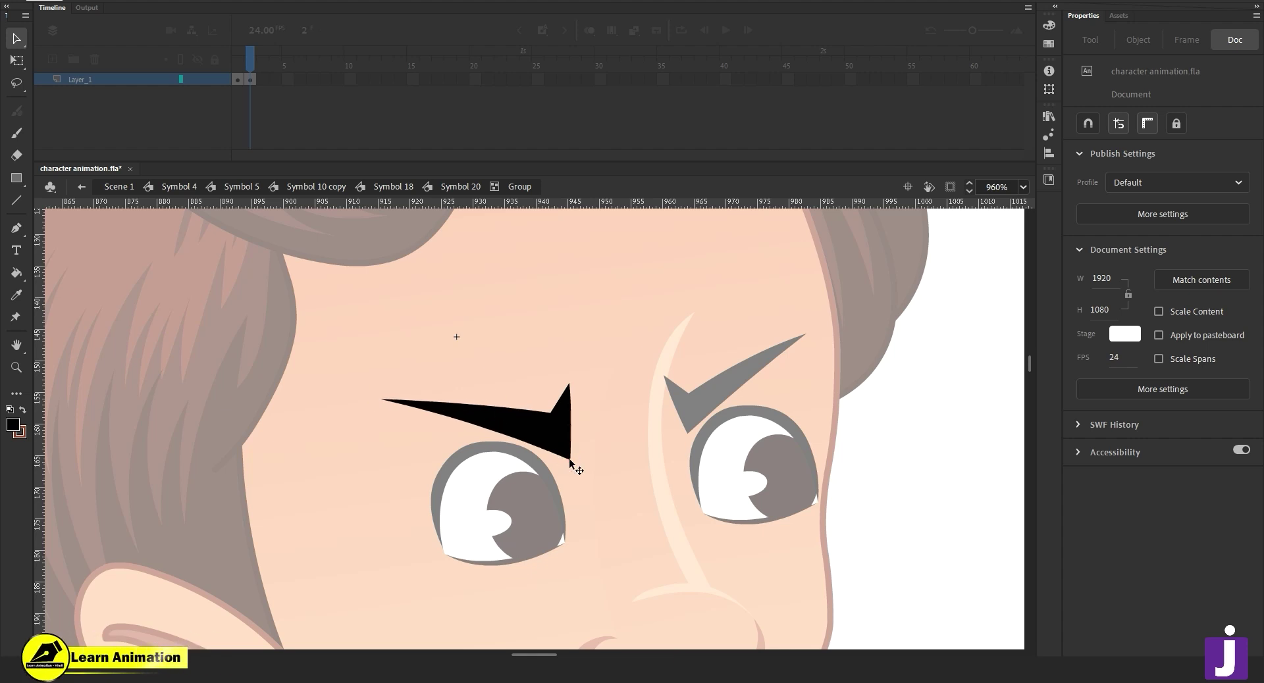
left_click(551, 412)
left_click(552, 380)
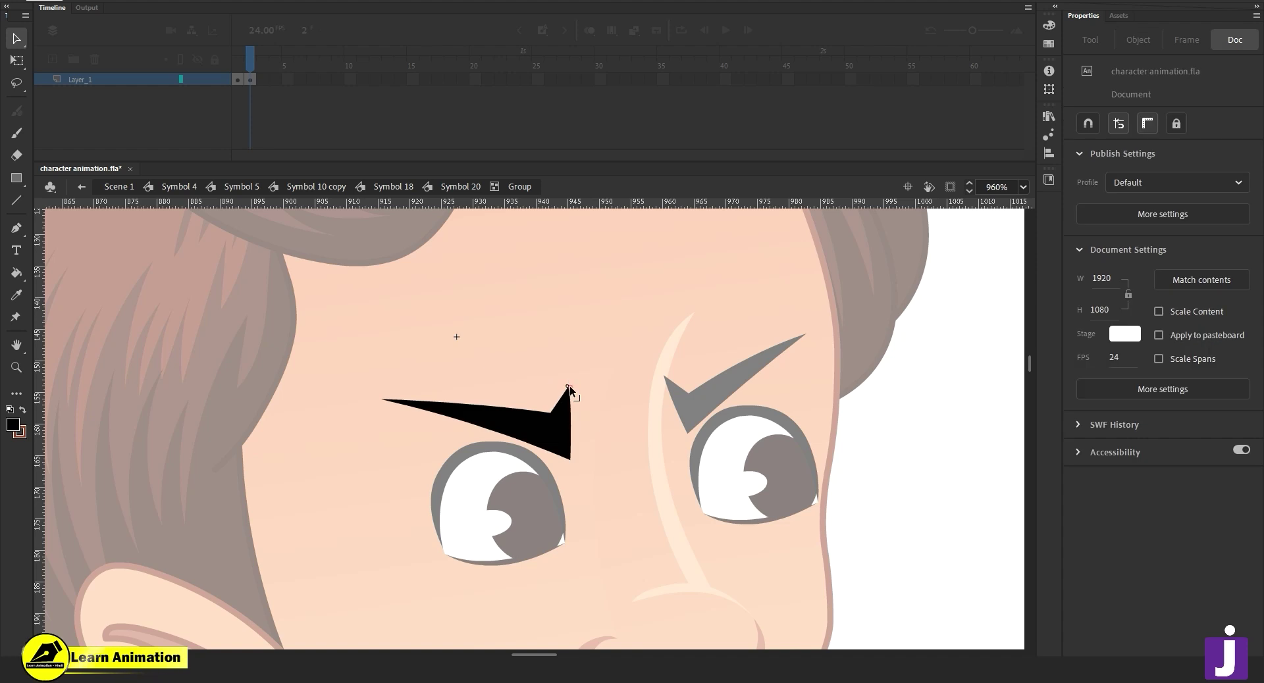
key("z")
left_click(583, 460, "alt")
key("alt+v")
double_click(579, 462)
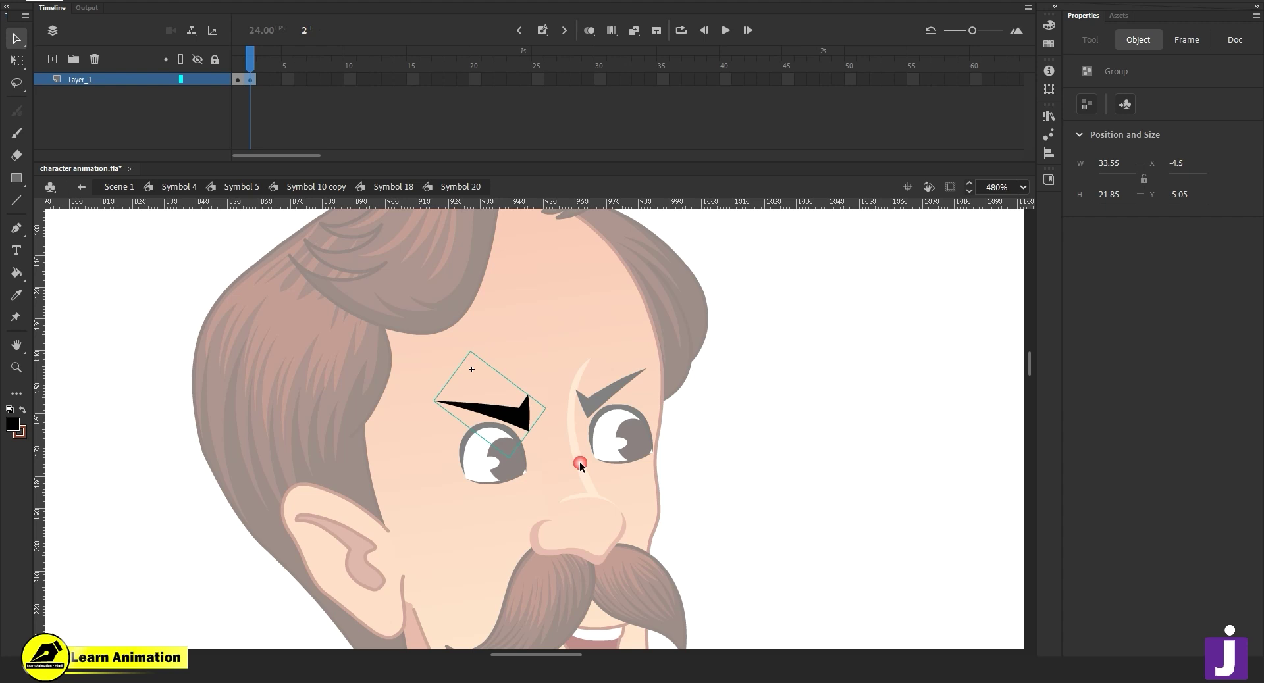
Open the angled right eyebrow group in Symbol 21, extend its outer tip outward, and refine its two inner corners.
double_click(607, 389)
double_click(607, 390)
double_click(607, 390)
double_click(607, 390)
double_click(607, 390)
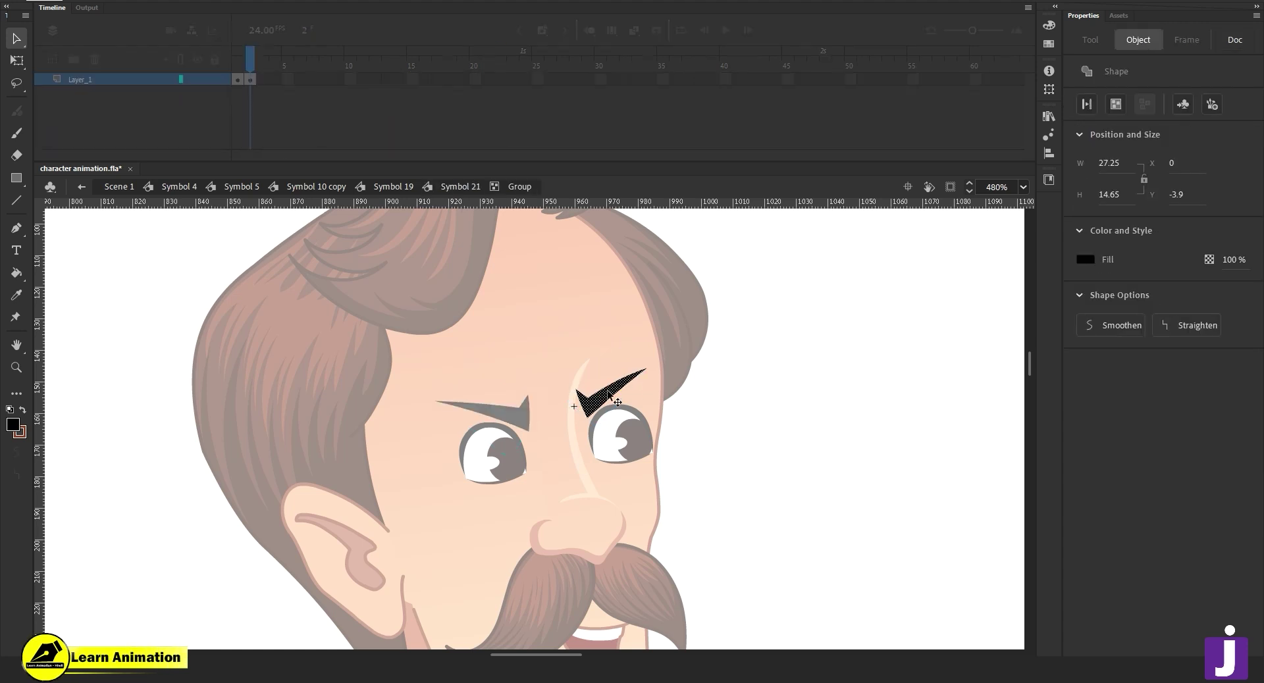
left_click(638, 398)
left_click(649, 368)
left_click(656, 389)
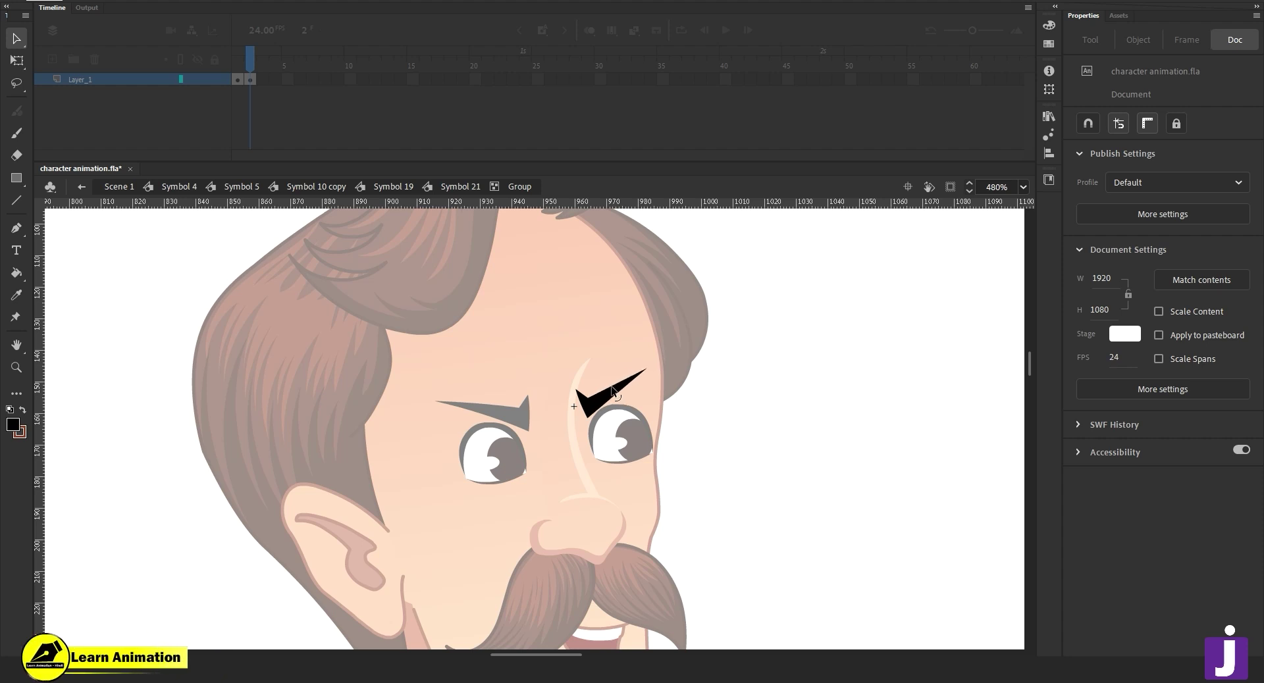
left_click_drag(647, 368, 654, 370)
left_click_drag(574, 391, 574, 392)
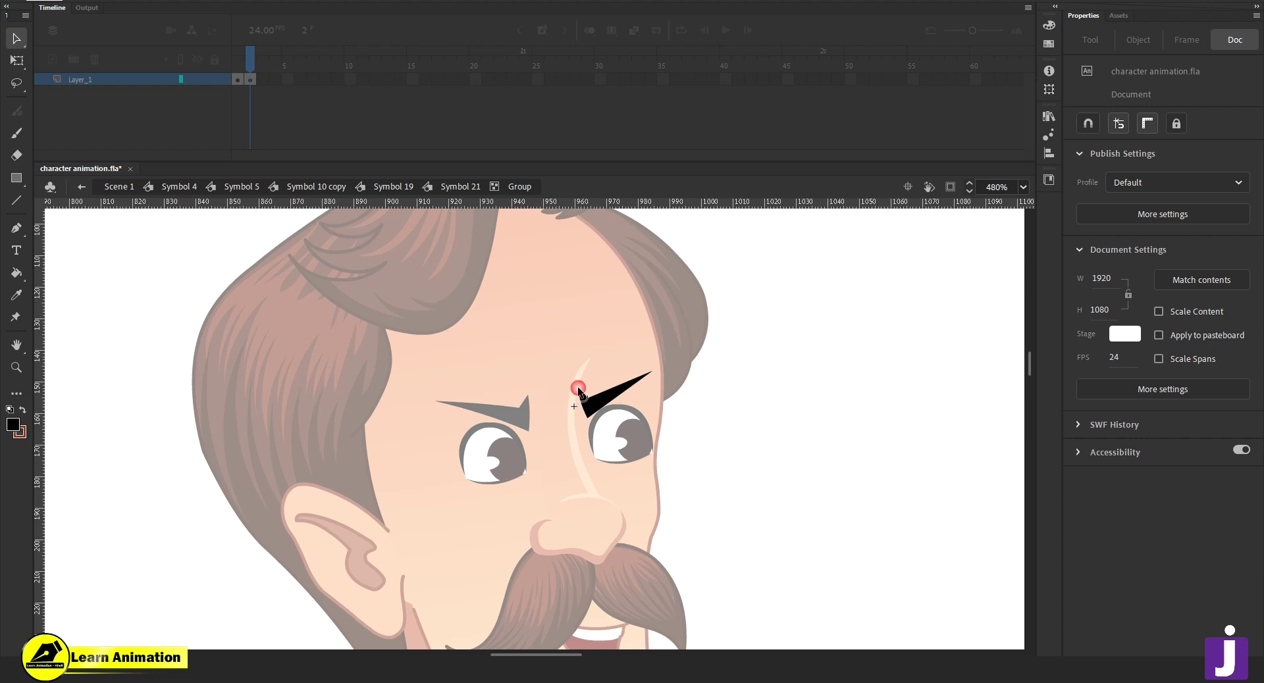
key("z")
left_click(584, 407)
key("v")
left_click_drag(547, 458, 539, 456)
left_click(522, 403)
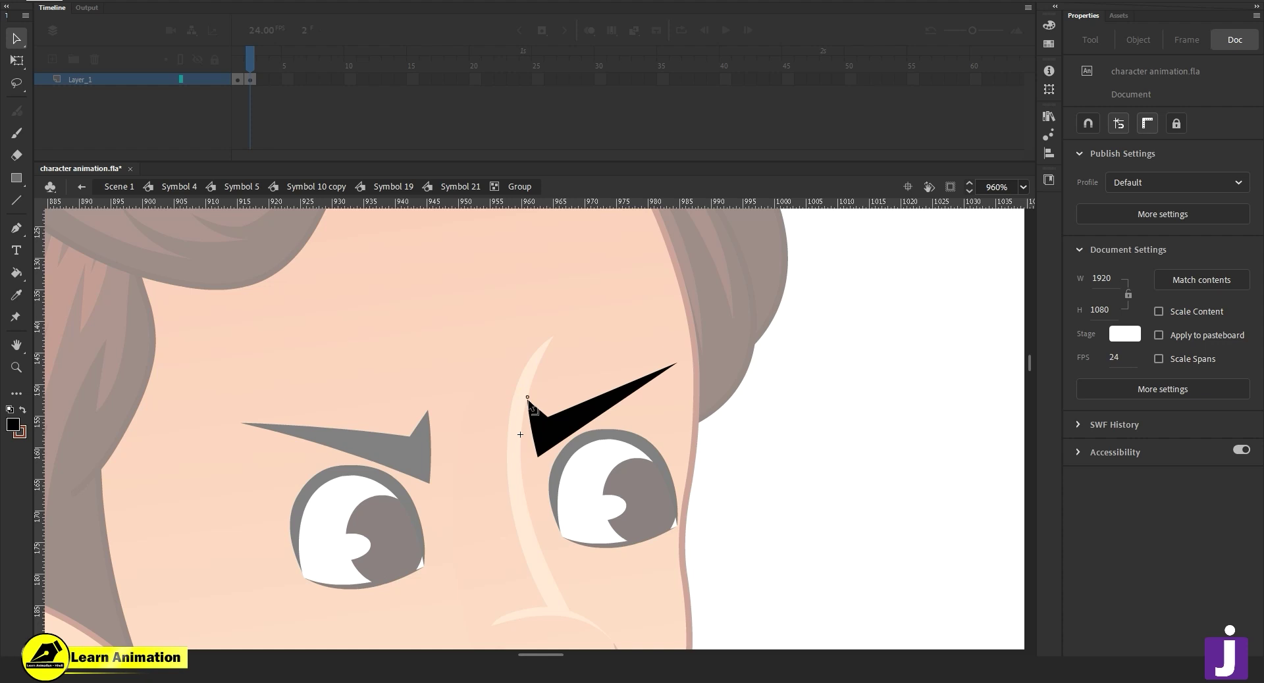
Reopen the angled left eyebrow group in Symbol 20, extend its outer tip further, bend its lower edge, and raise its upper inner corner.
double_click(274, 428)
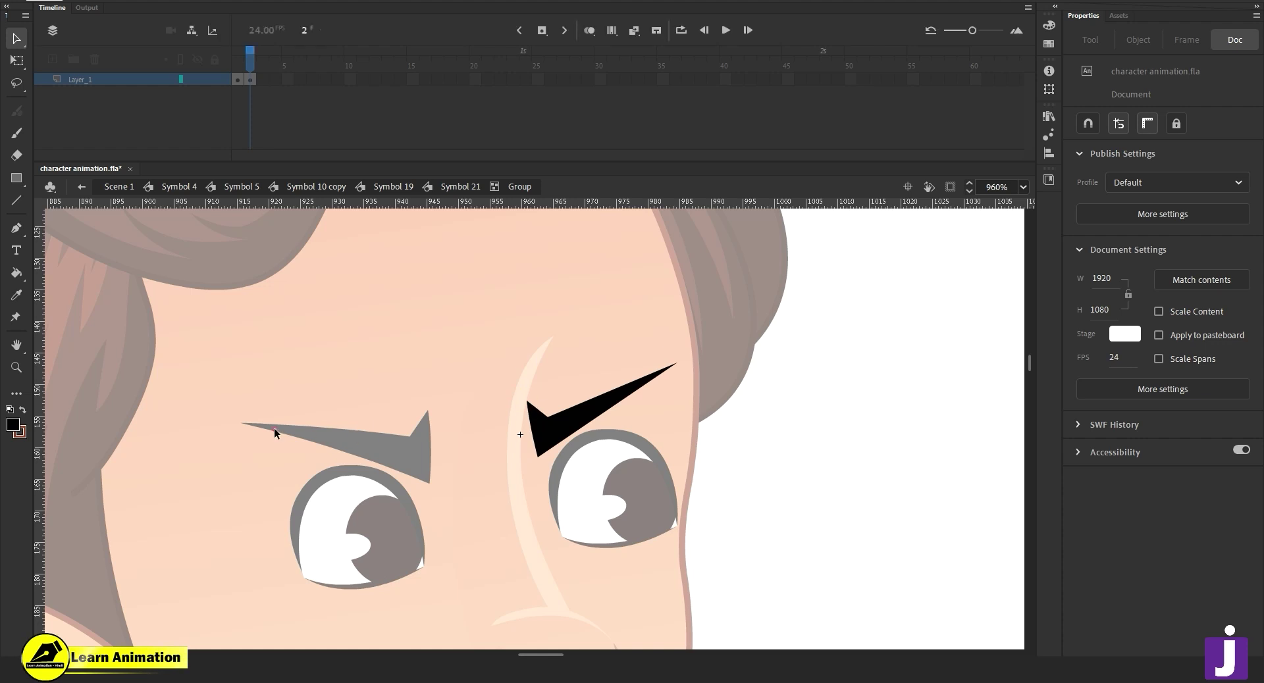
double_click(273, 428)
double_click(274, 428)
double_click(274, 428)
double_click(274, 428)
double_click(274, 428)
left_click(247, 431)
left_click_drag(243, 424, 230, 422)
left_click_drag(300, 443, 356, 434)
left_click_drag(429, 415, 436, 405)
key("z")
left_click(437, 451, "alt")
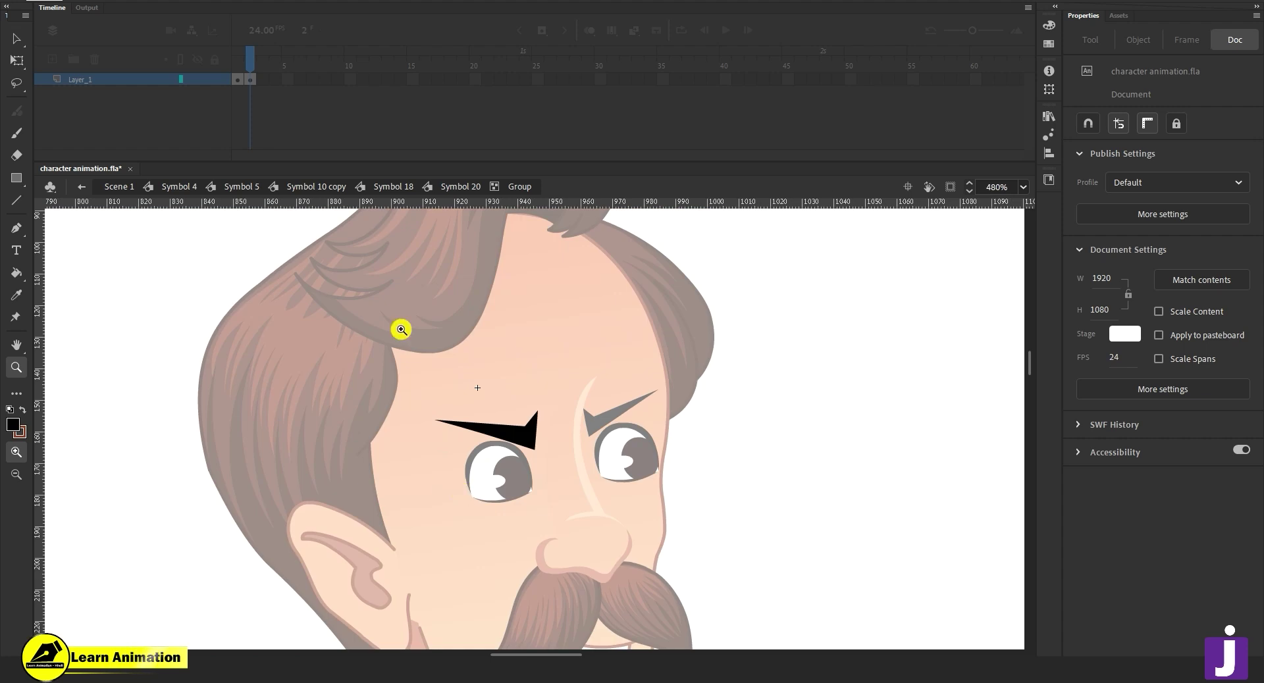
Return to Symbol 4 and play back the animation from the first frames to review the reshaped eyebrows.
left_click(191, 187)
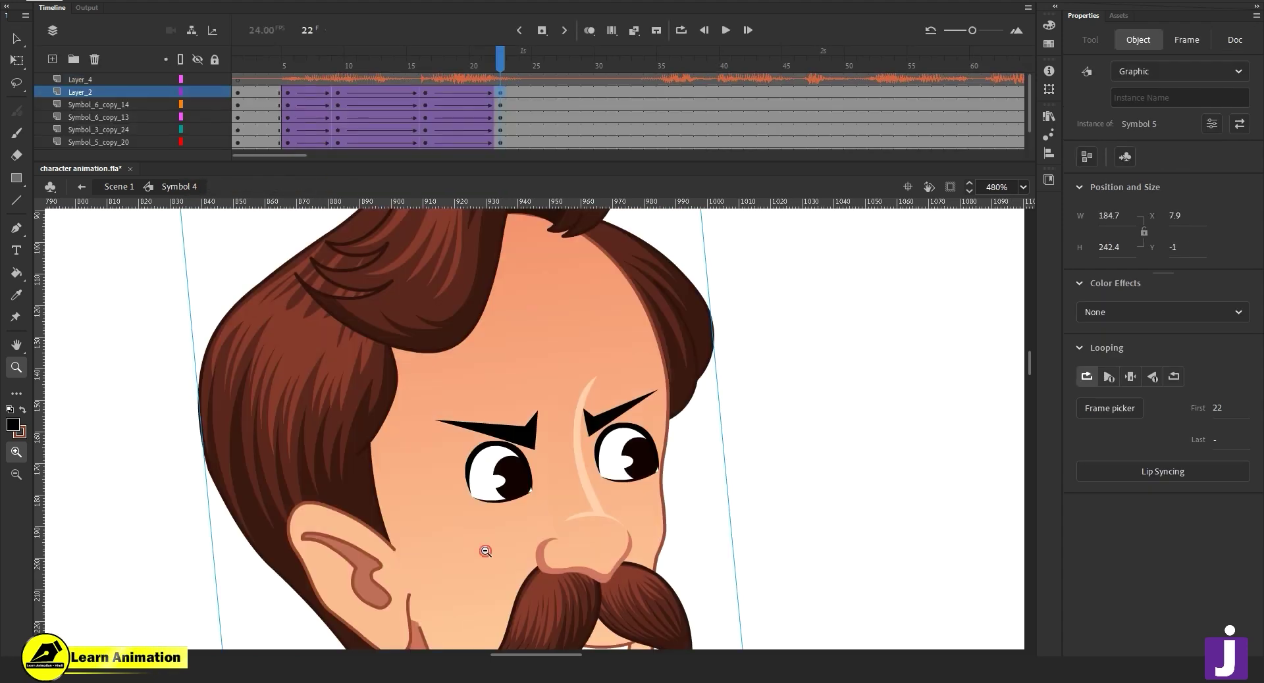
left_click(480, 547, "alt")
left_click(507, 455, "alt")
left_click_drag(473, 74, 260, 73)
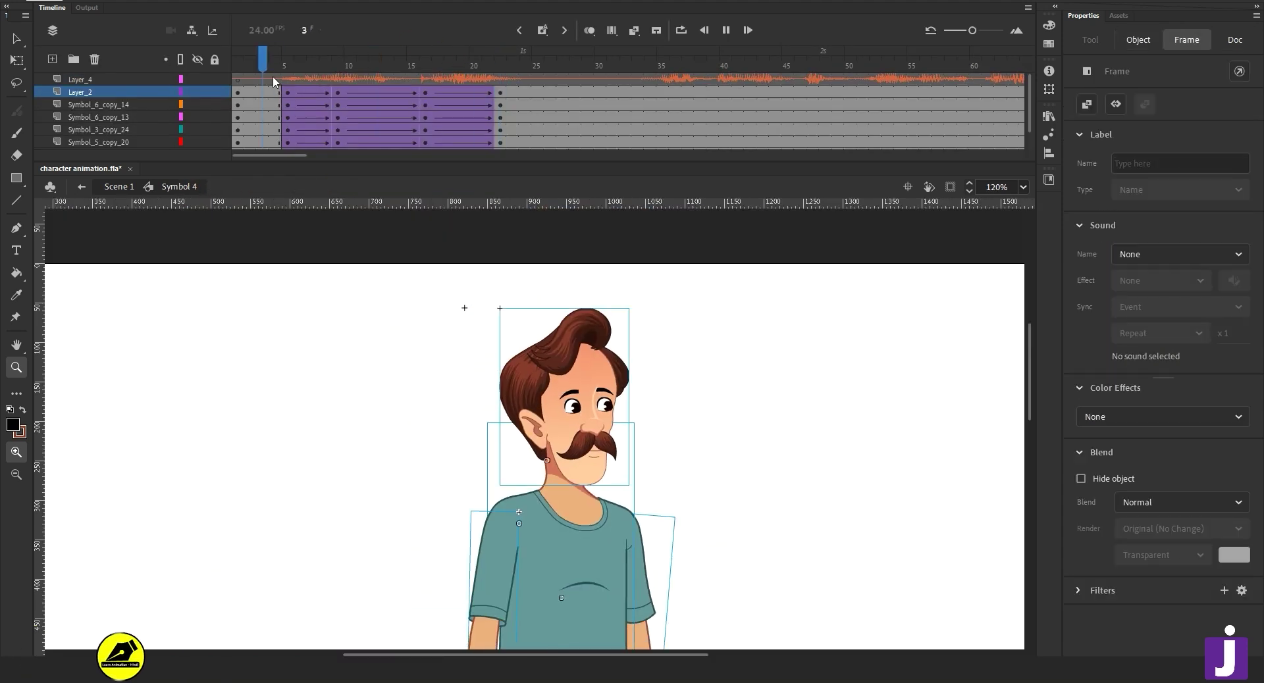
key("Return")
key("Return")
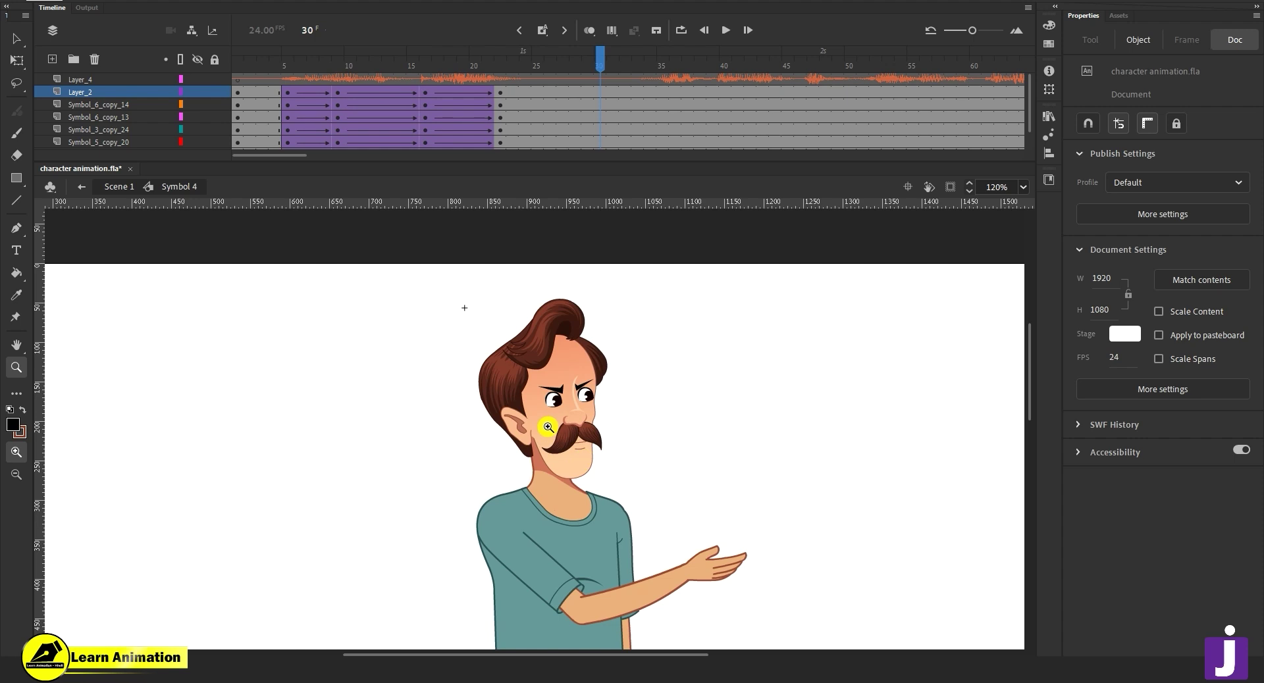
At frame 21 of Symbol 10 copy, tilt the left eyebrow further down toward the nose and nudge it into place above the eye.
left_click(553, 429)
left_click(553, 412)
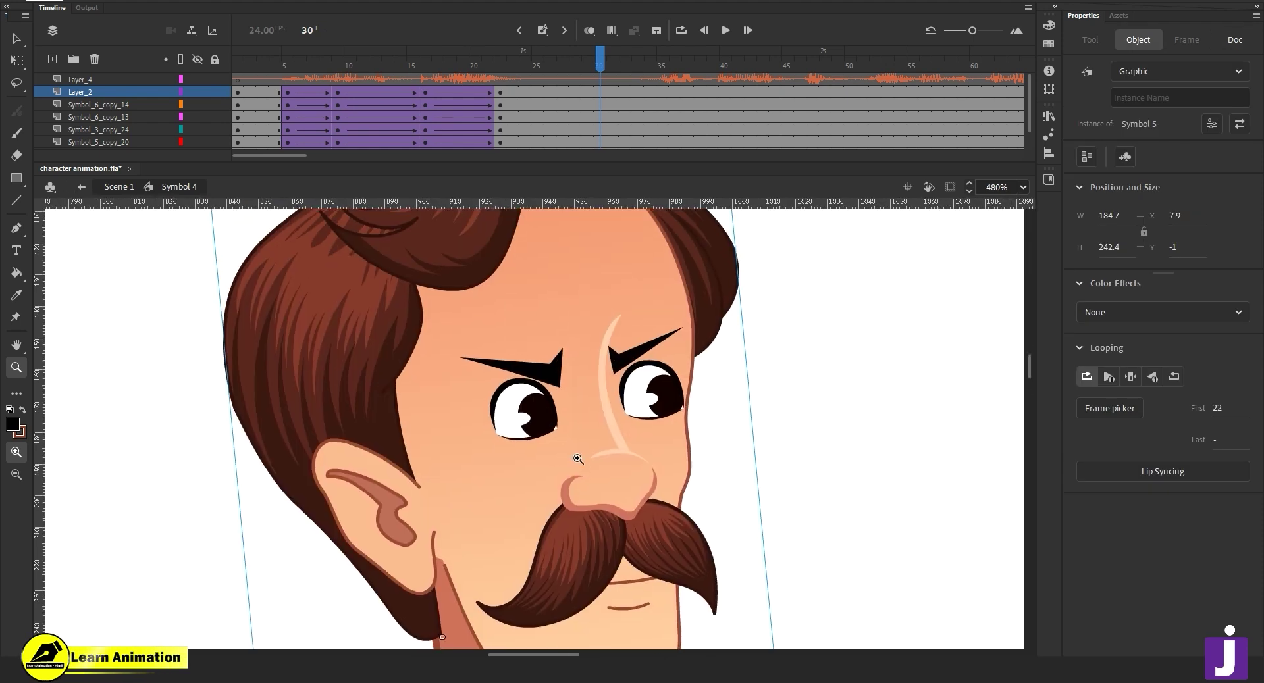
key("v")
double_click(550, 368)
double_click(551, 369)
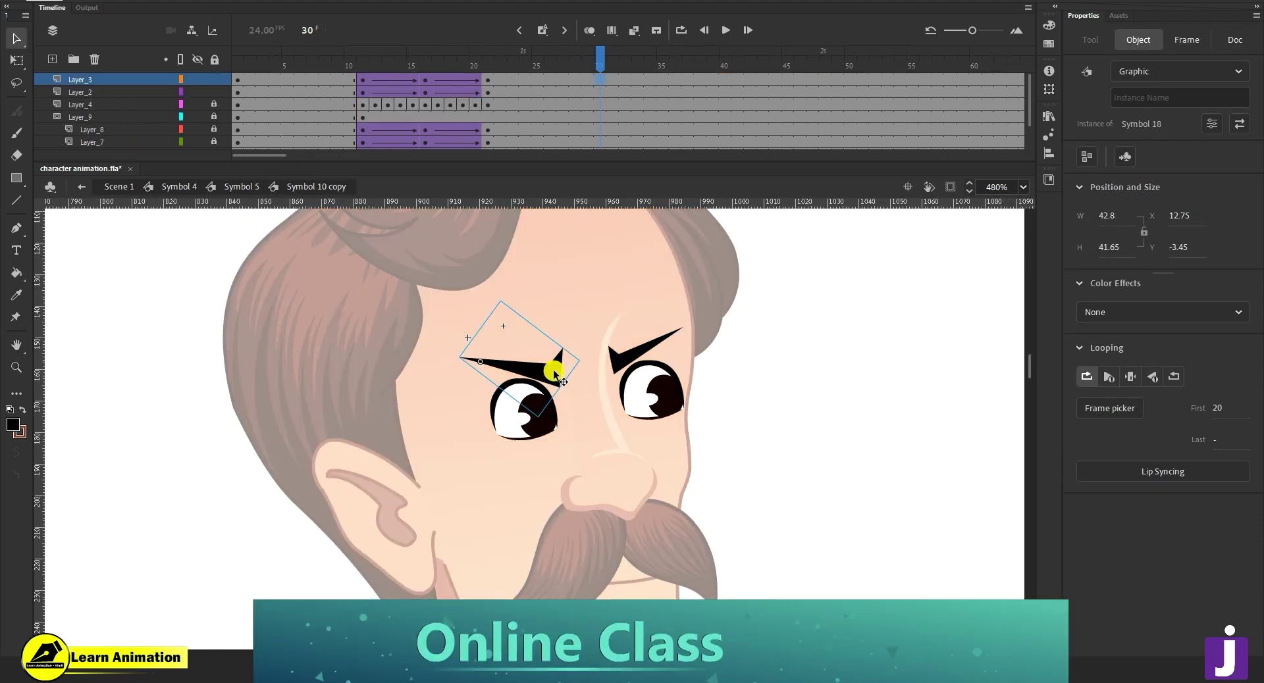
left_click_drag(590, 61, 486, 99)
left_click(553, 362)
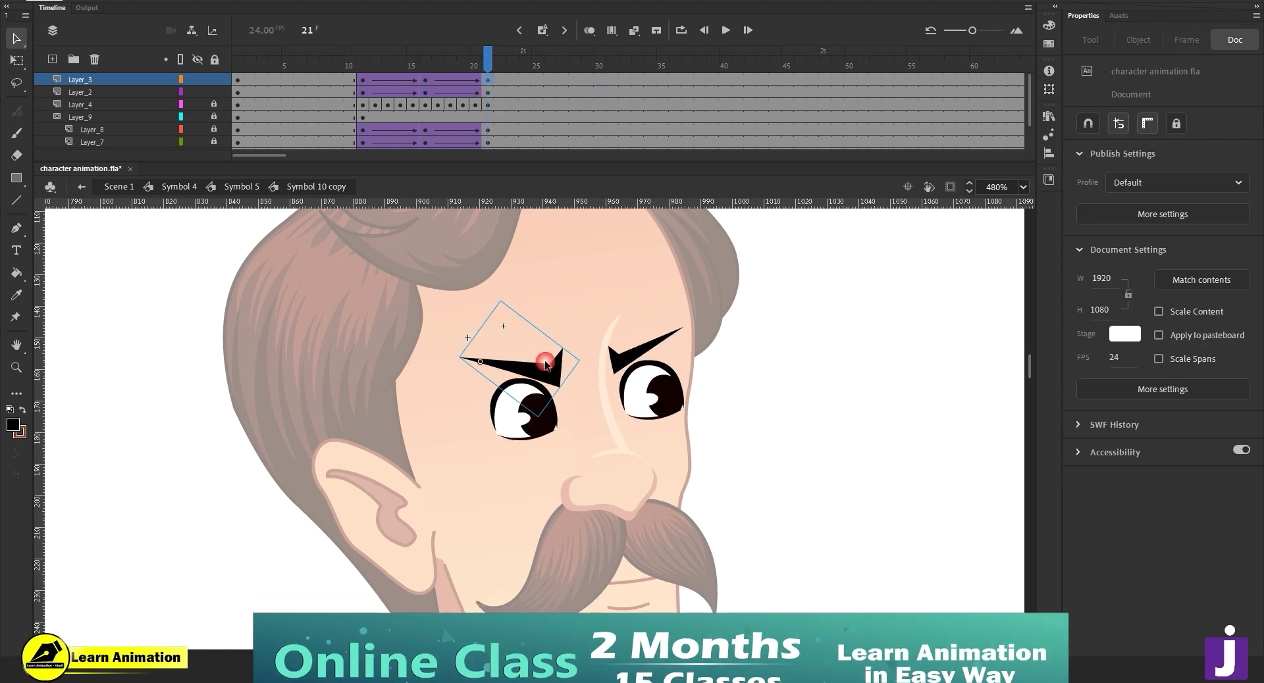
key("z")
left_click(546, 369)
key("v")
left_click_drag(536, 404, 557, 401)
key("q")
left_click_drag(612, 362, 546, 392)
left_click_drag(616, 374, 613, 380)
left_click_drag(541, 399, 539, 397)
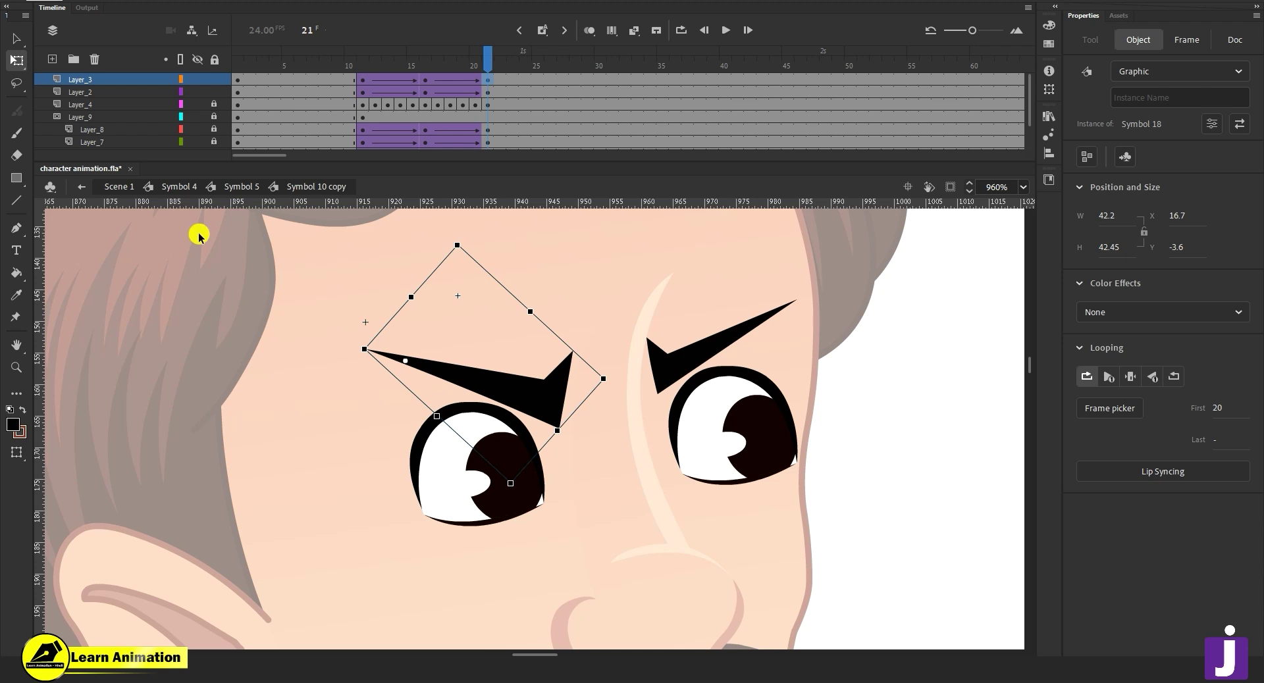
Open the angled right eyebrow group in Symbol 21 and pull its lower inner corner slightly downward.
double_click(662, 369)
double_click(662, 369)
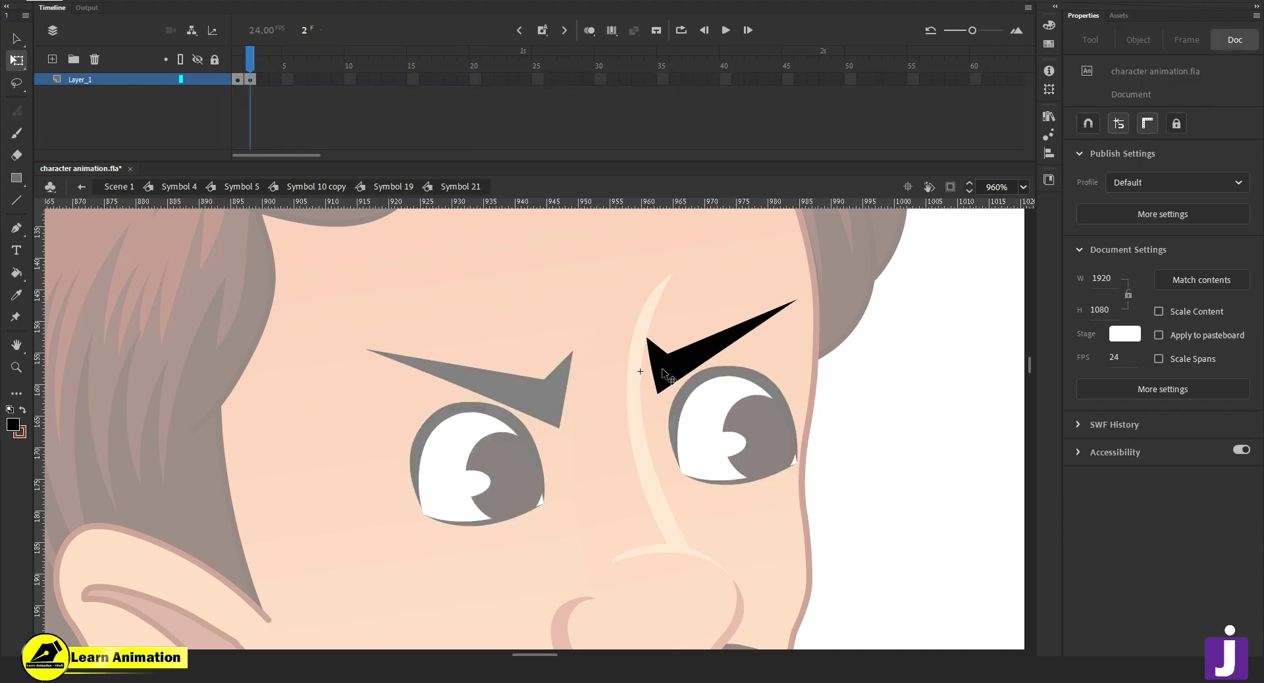
double_click(662, 368)
left_click(657, 398)
left_click_drag(659, 401, 660, 402)
Return to Symbol 4 and examine the adjusted eyebrows on the whole character and close up on the face at frame 30.
left_click(160, 187)
key("z")
left_click(507, 457, "alt")
left_click(507, 457, "alt")
left_click(507, 458, "alt")
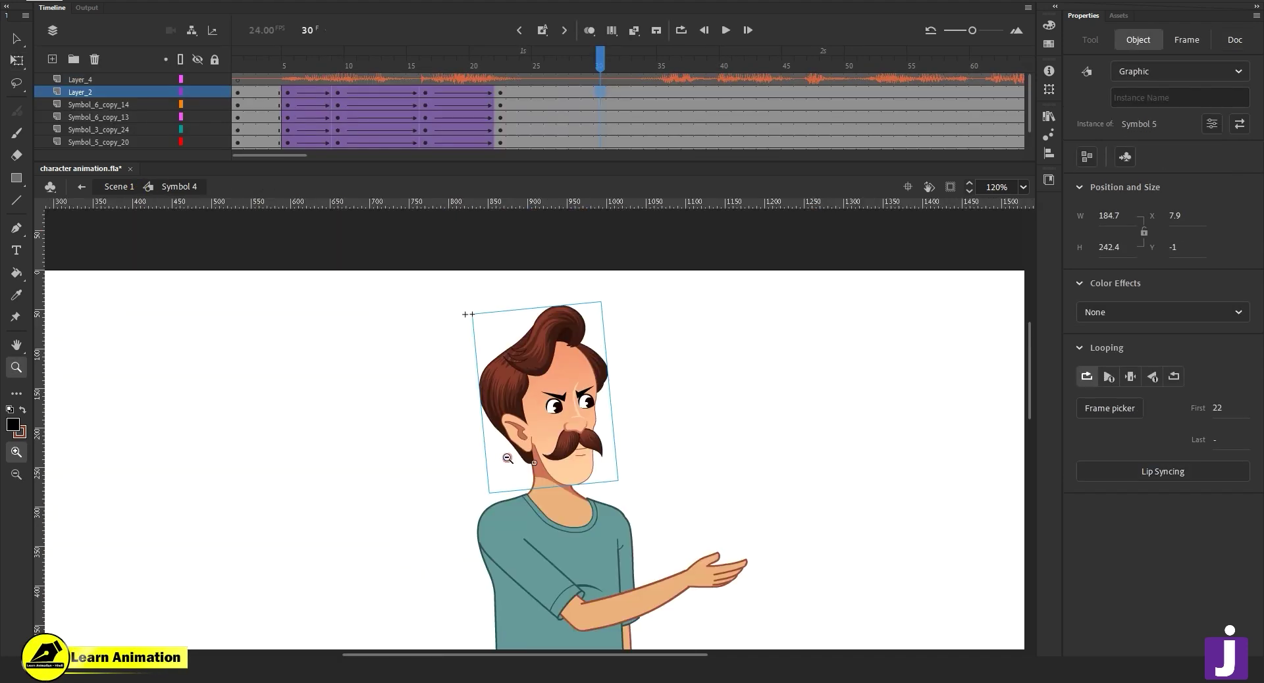
left_click(507, 458, "alt")
left_click(544, 397)
left_click(562, 417)
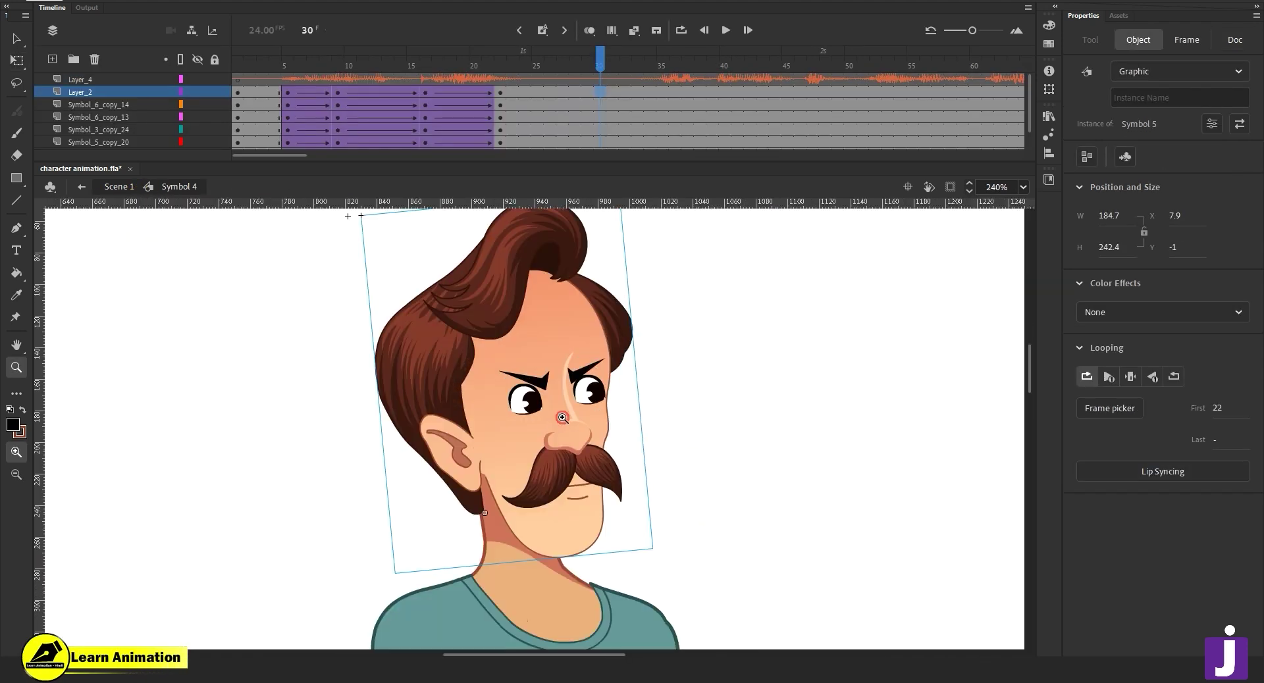
Open the nose shape group in Symbol 11 within Symbol 5 and delete the upper part of the nose bridge between the eyebrows.
left_click(562, 417)
key("v")
double_click(557, 337)
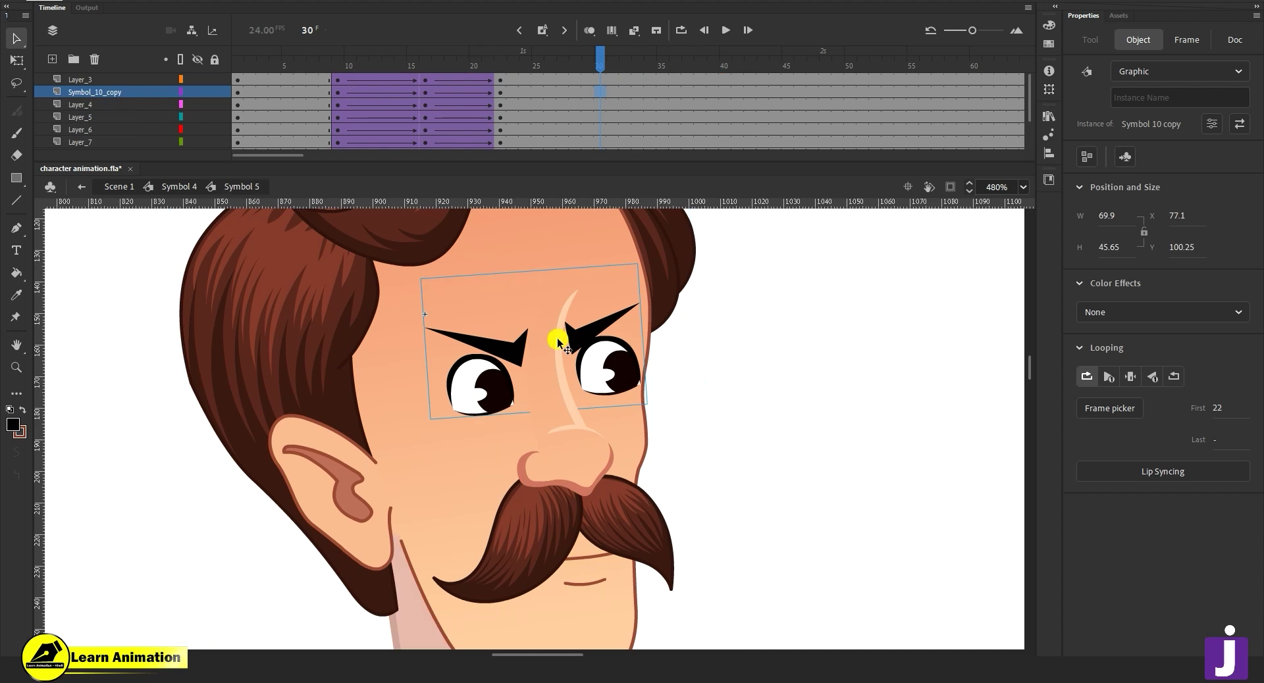
double_click(557, 340)
double_click(557, 347)
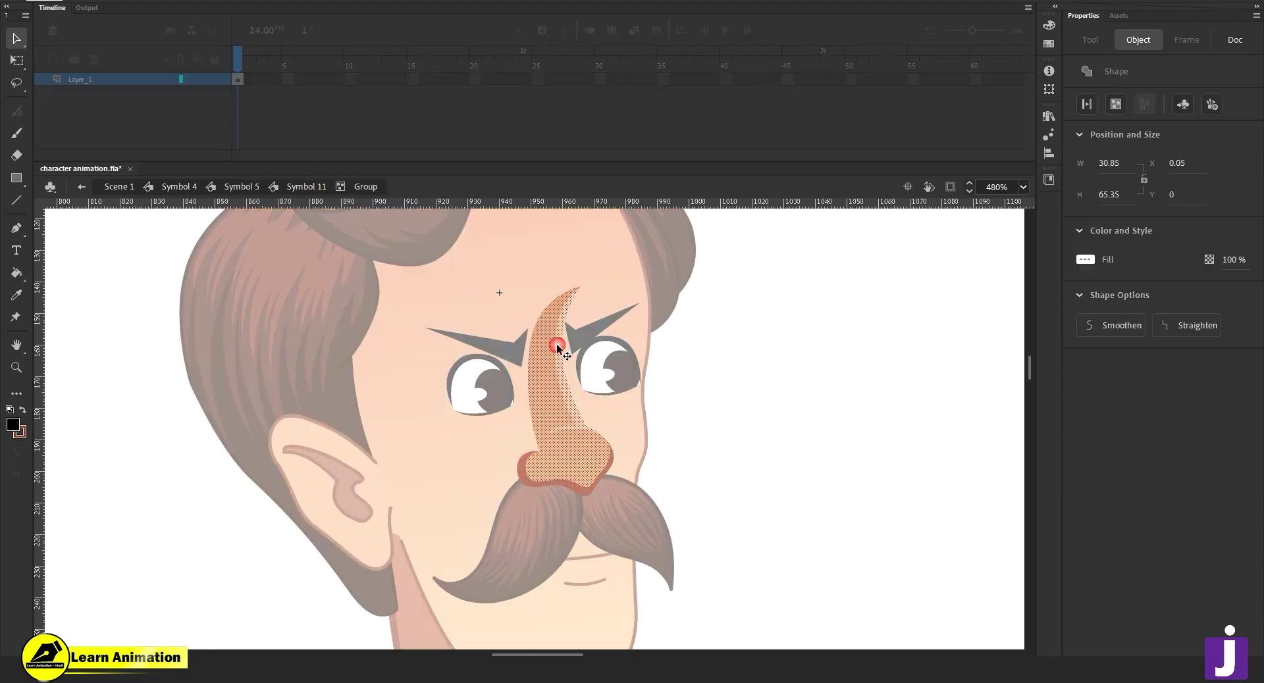
left_click(602, 269)
left_click_drag(616, 263, 517, 344)
key("Delete")
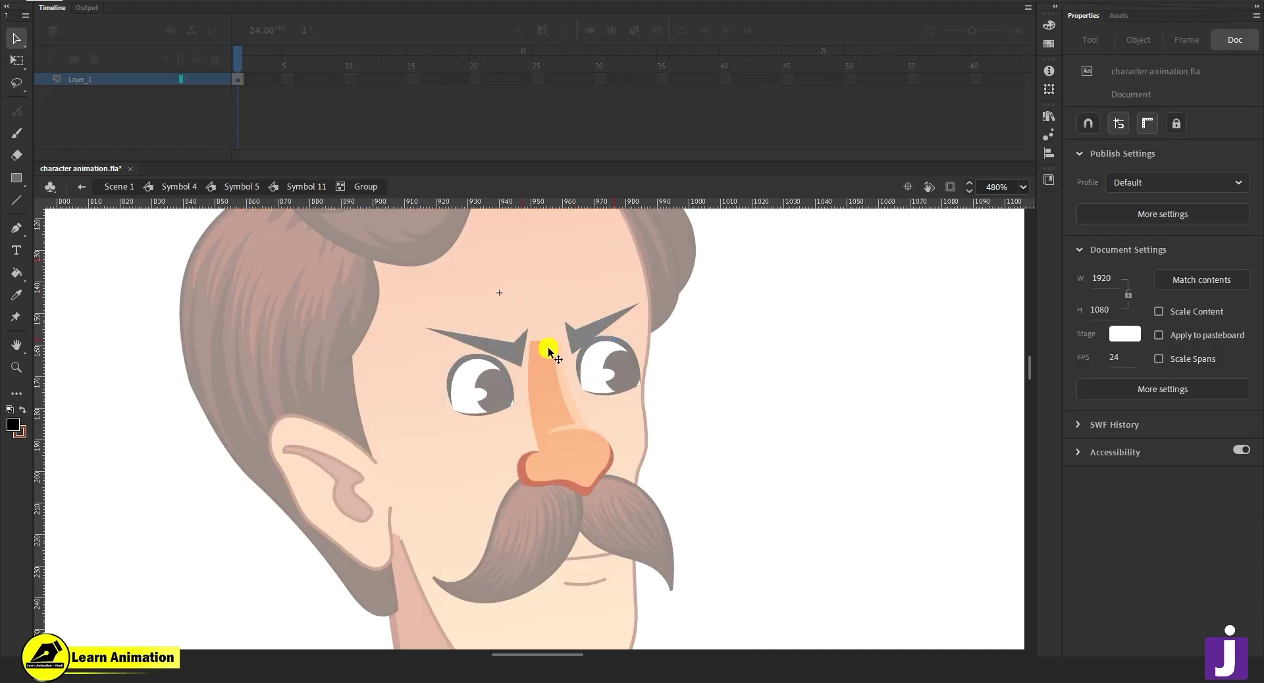
Reshape the cut top edge of the nose bridge into a slanted edge rising toward the highlight, and return to Symbol 4.
key("z")
left_click(554, 342)
key("v")
left_click_drag(533, 429, 548, 385)
double_click(567, 337)
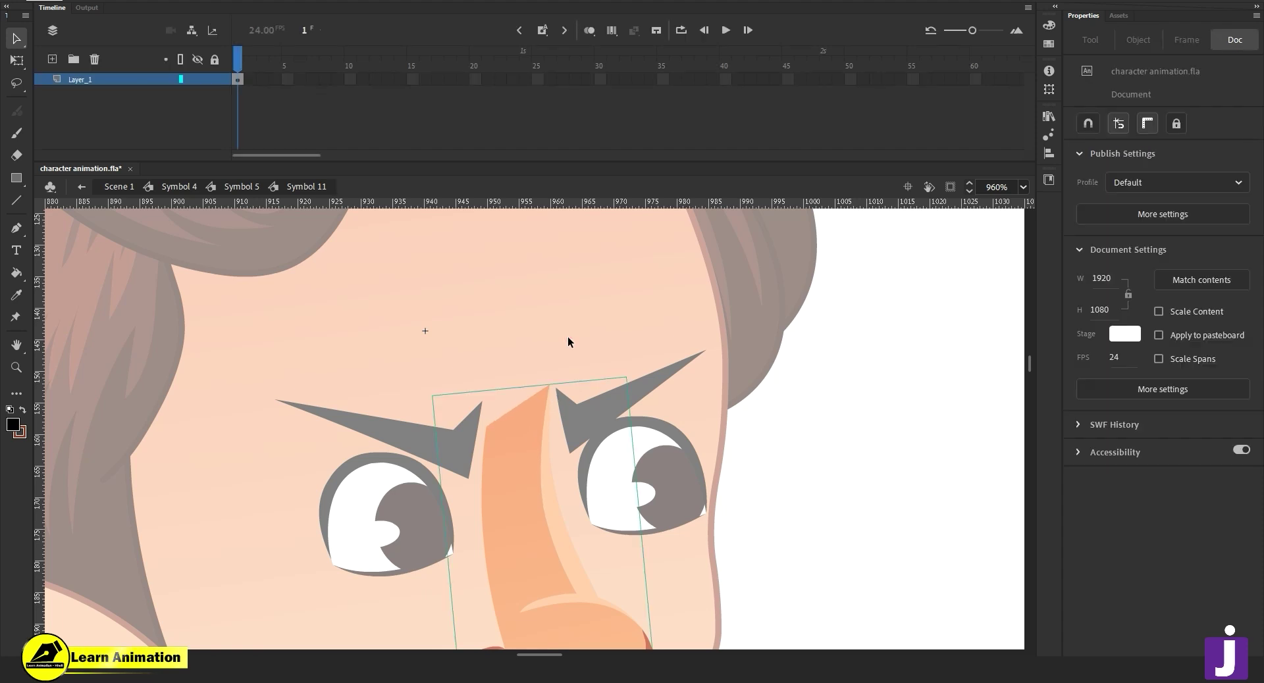
double_click(568, 337)
left_click(164, 186)
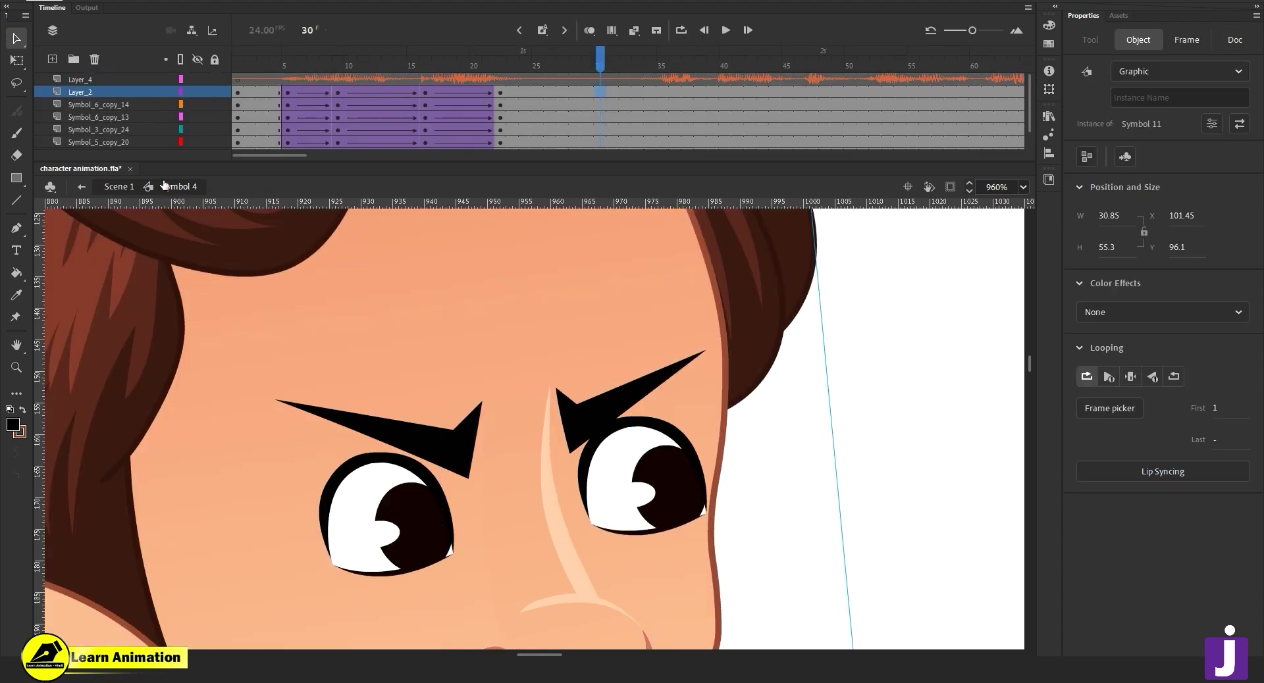
Examine the whole character at frame 30 and play the animation from frame 1 to review the trimmed nose bridge.
key("z")
left_click(468, 423, "alt")
left_click(477, 428, "alt")
left_click(486, 434, "alt")
left_click(581, 459)
left_click_drag(589, 455, 569, 423)
left_click(553, 465, "alt")
left_click_drag(563, 478, 550, 451)
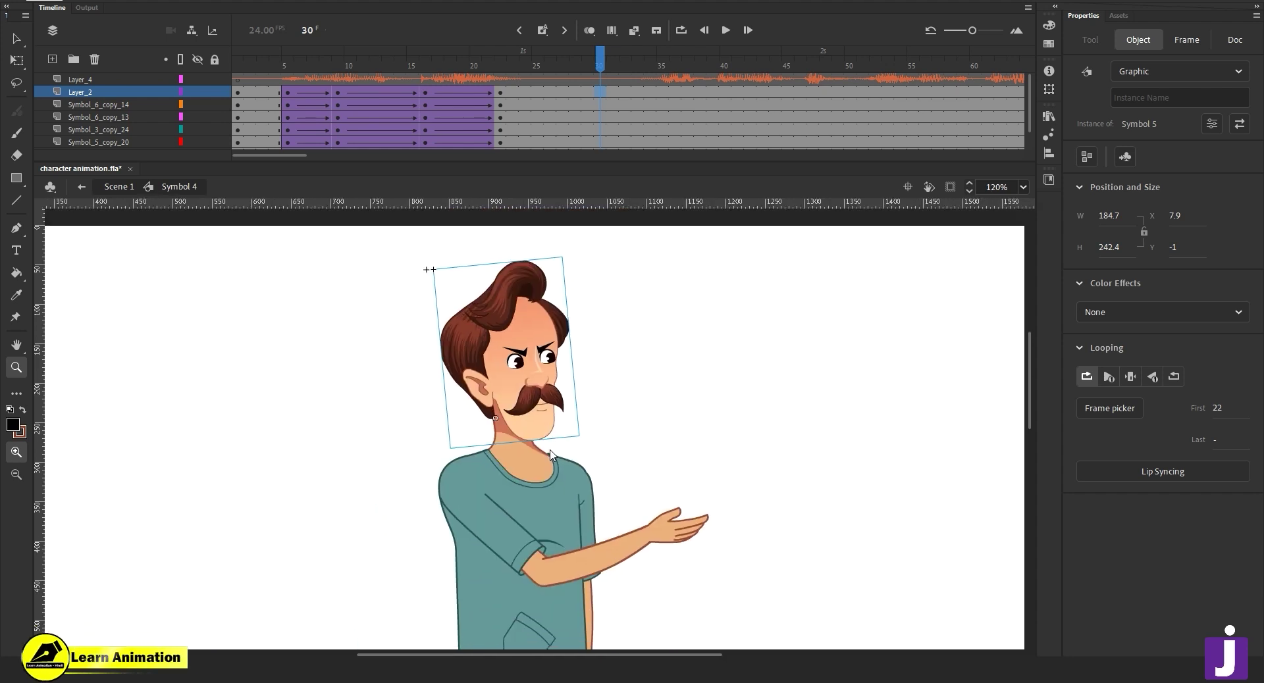
left_click_drag(582, 60, 72, 152)
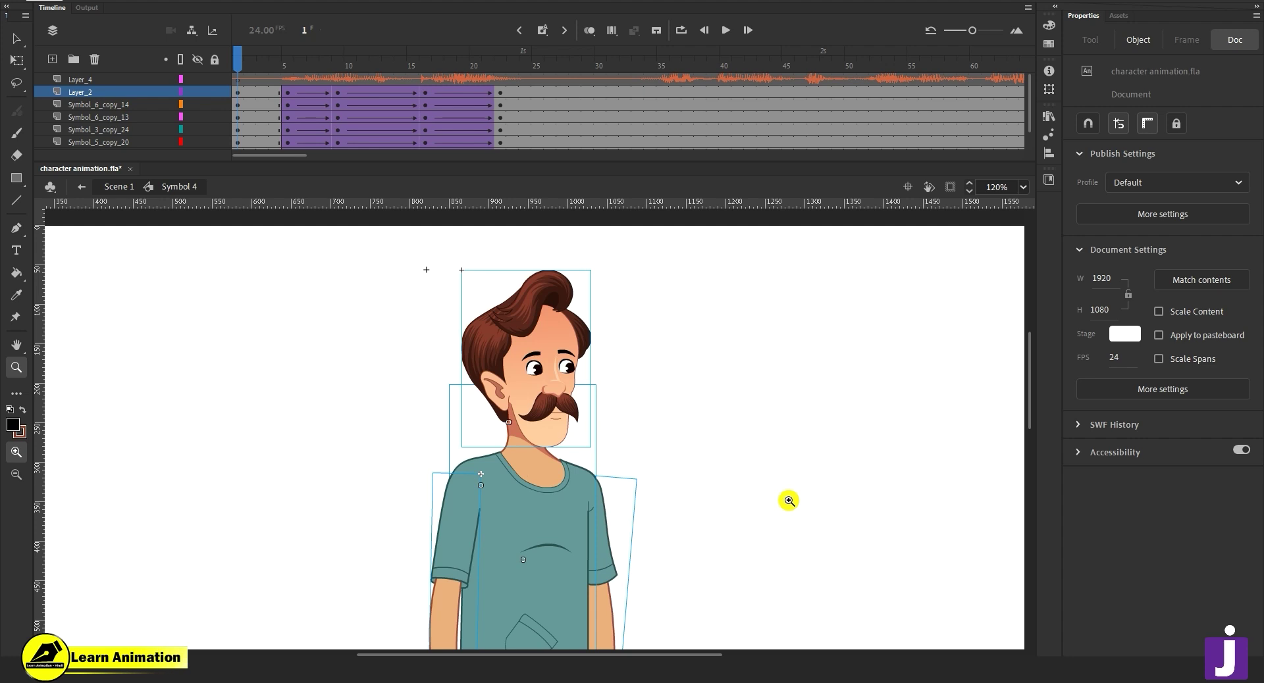
key("Return")
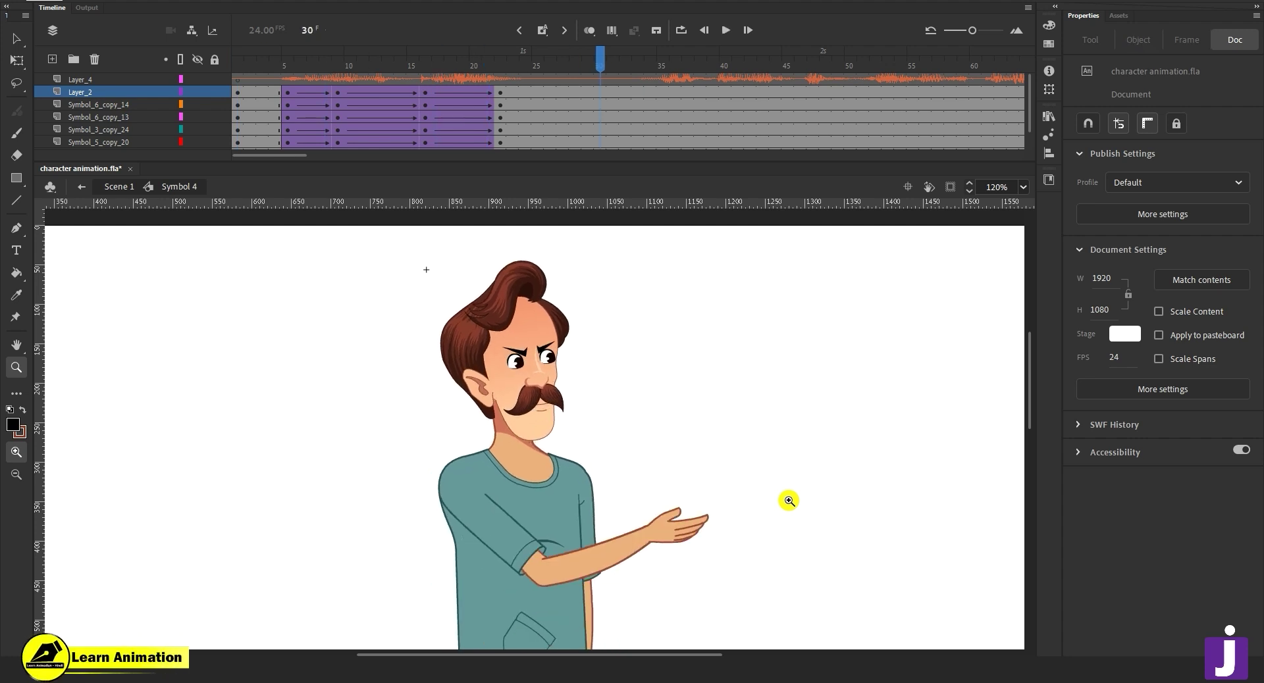
Examine the angry face up close around frames 25 to 30 and play the gesture from frame 17 on the full figure.
left_click(512, 388)
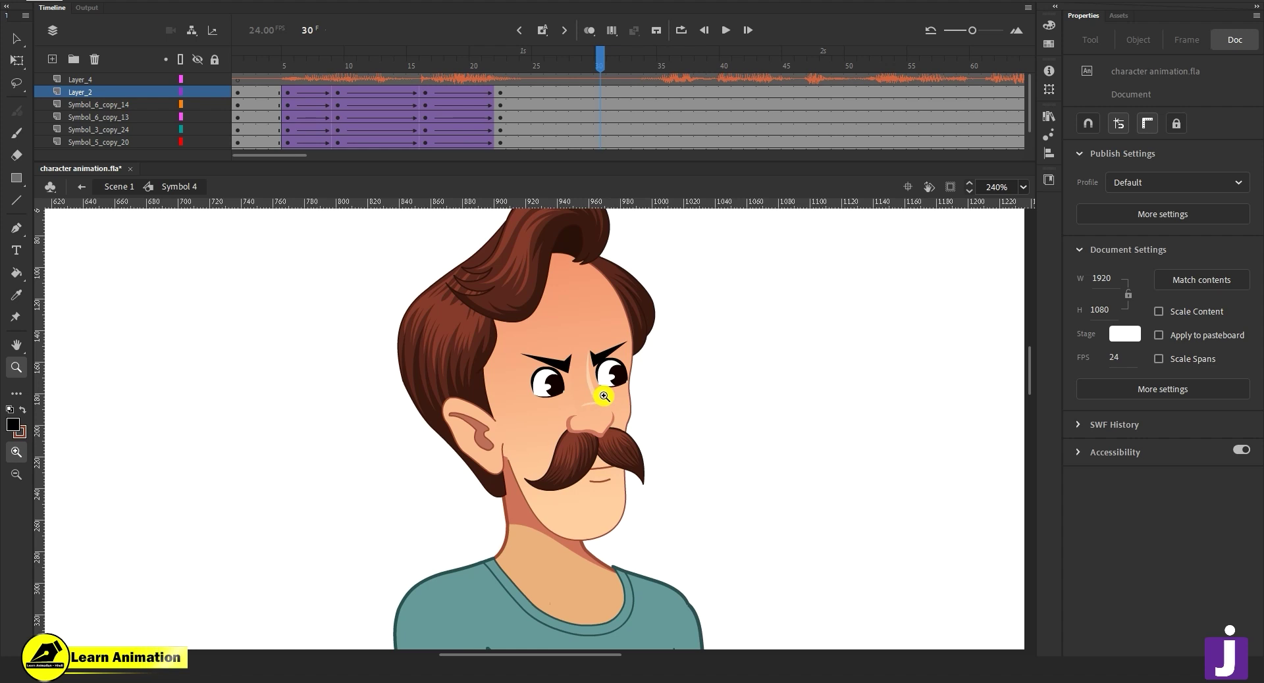
left_click_drag(590, 69, 544, 107)
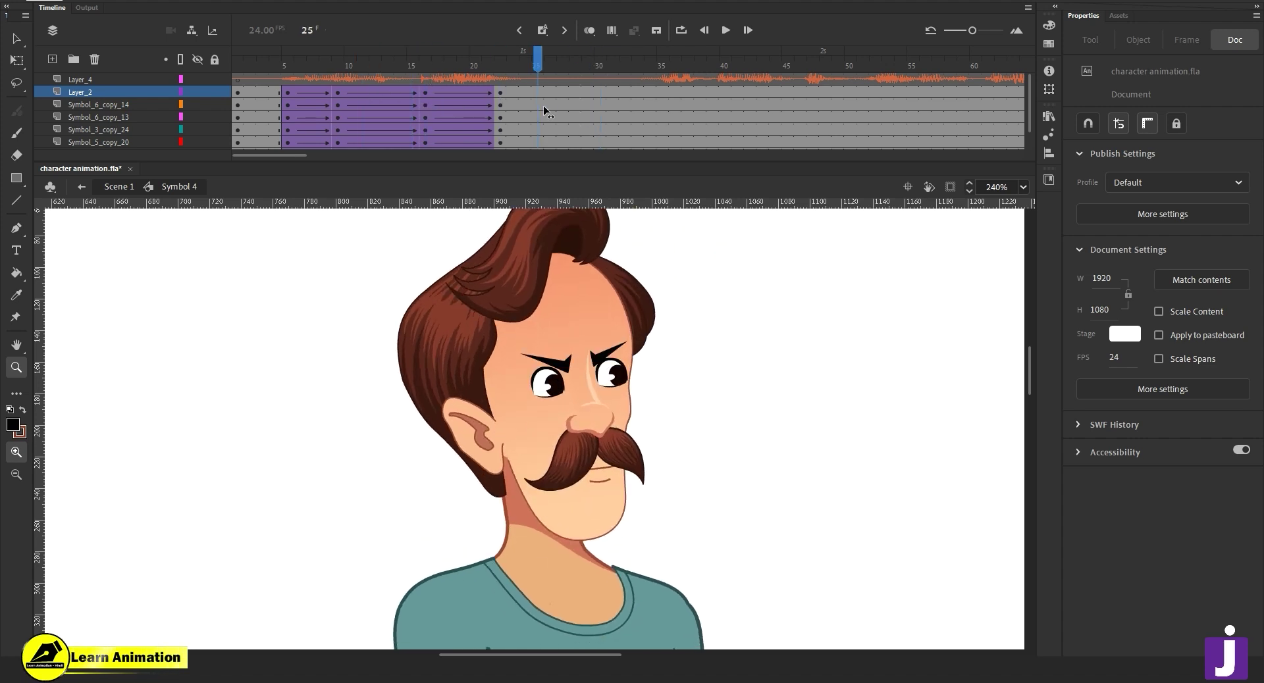
left_click(548, 448, "alt")
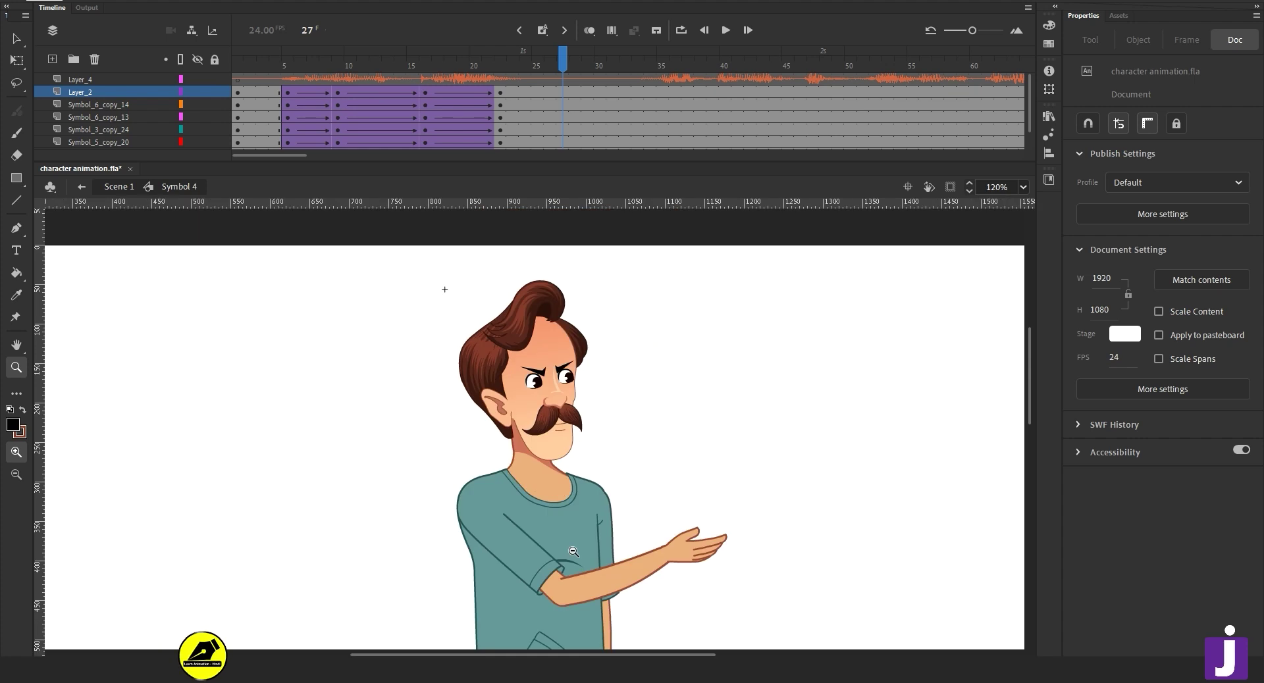
left_click(566, 552, "alt")
left_click_drag(591, 515, 610, 494)
left_click_drag(556, 88, 442, 73)
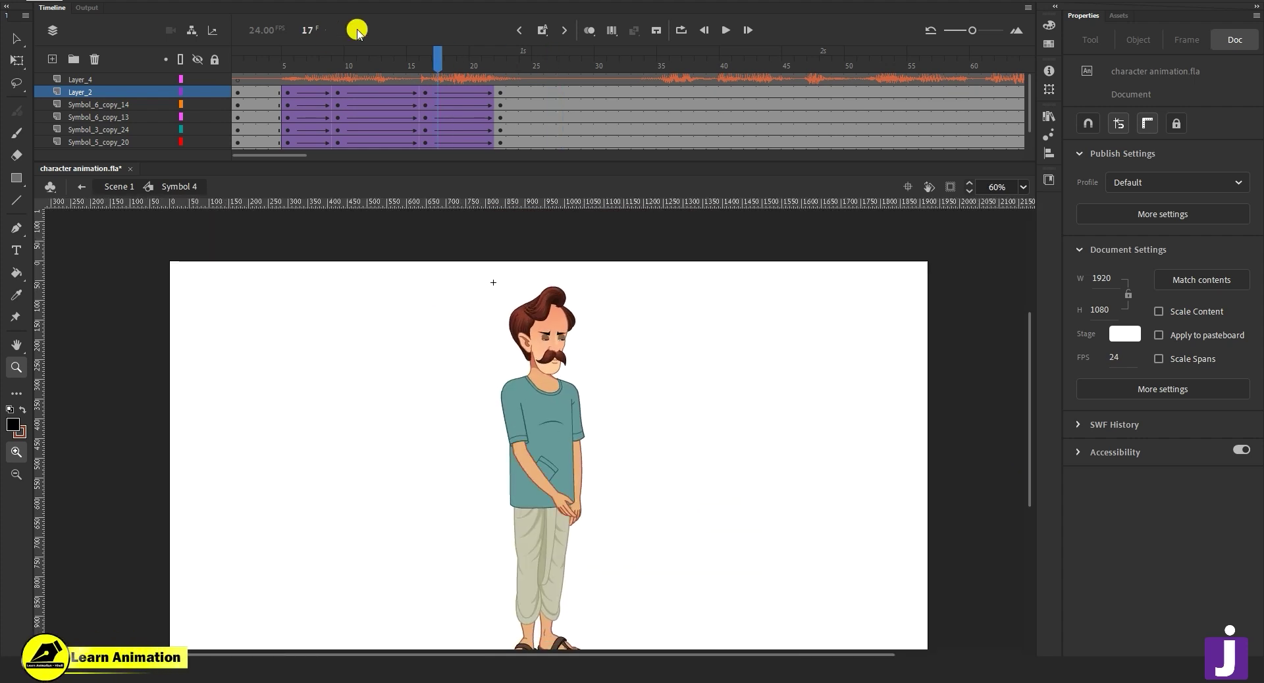
key("Return")
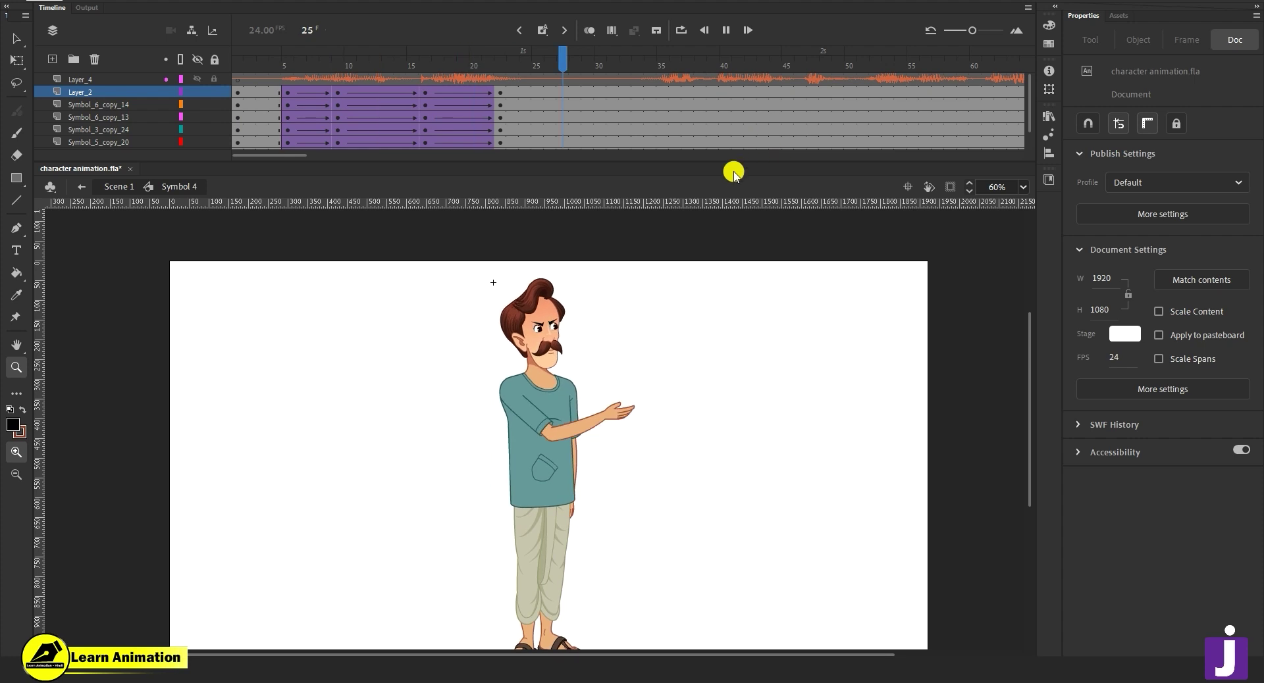
Scrub between frames 25 and 34 and replay the gesture from frame 17, stopping at frame 41.
left_click_drag(600, 67, 517, 88)
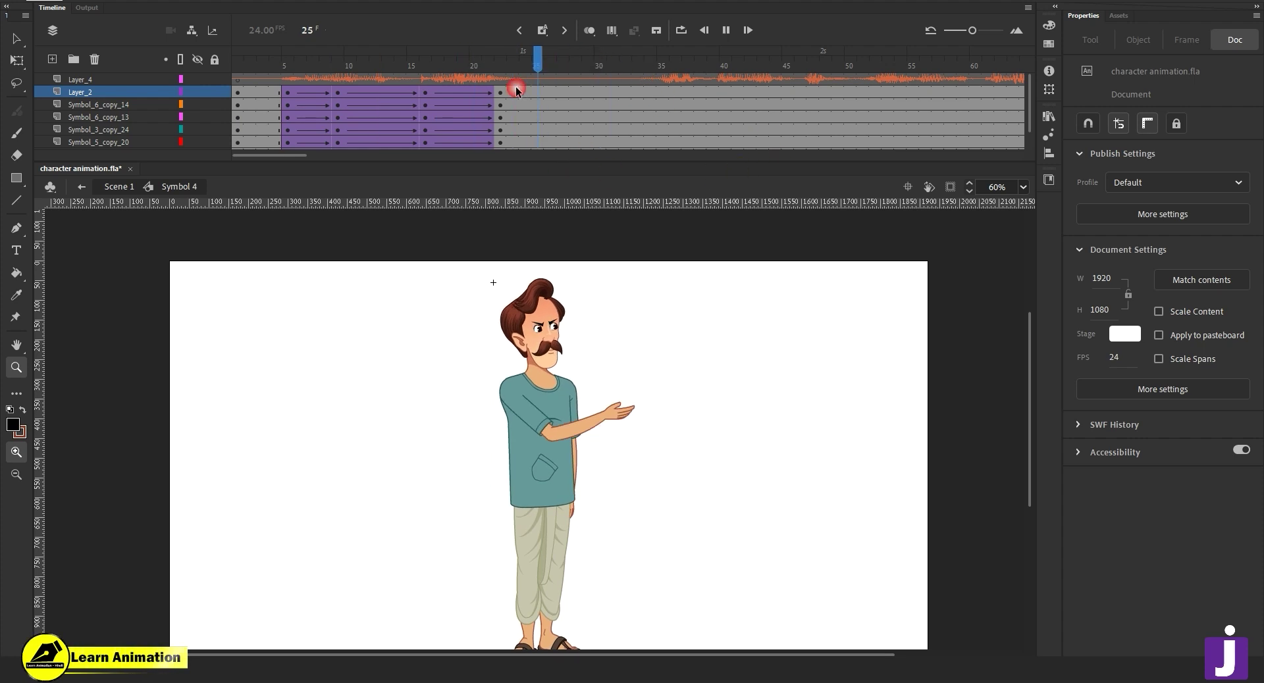
left_click(655, 84)
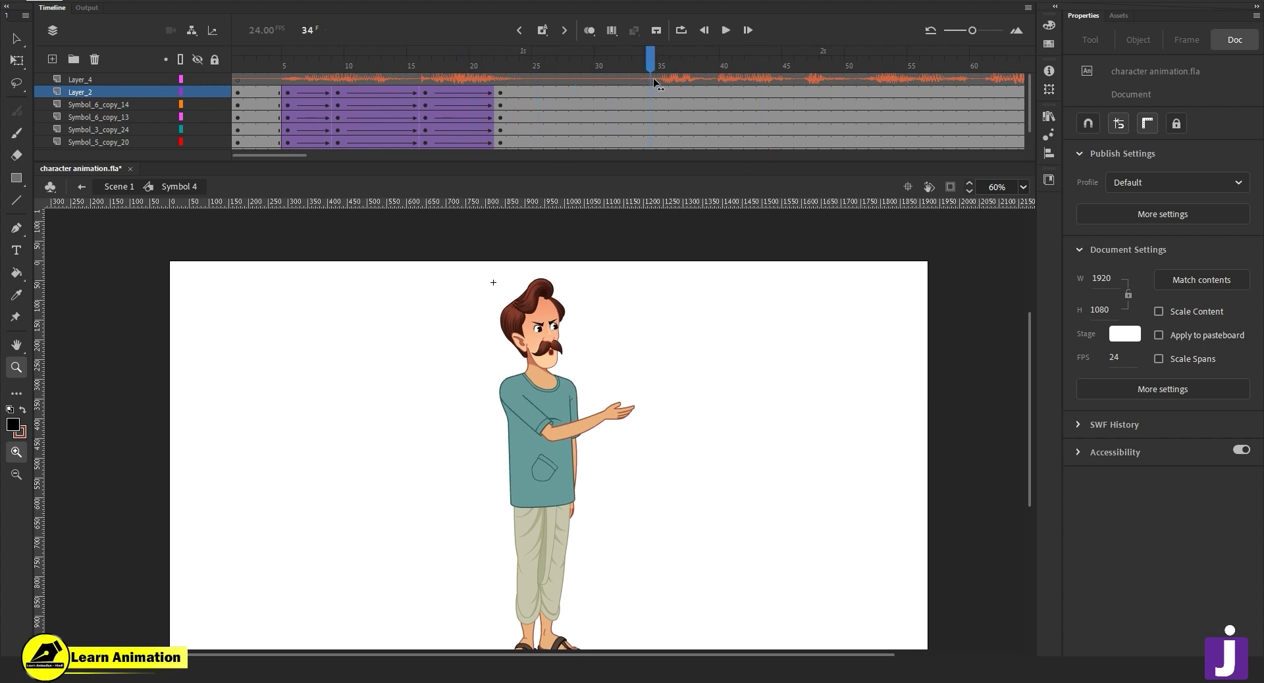
left_click_drag(651, 54, 438, 104)
key("Return")
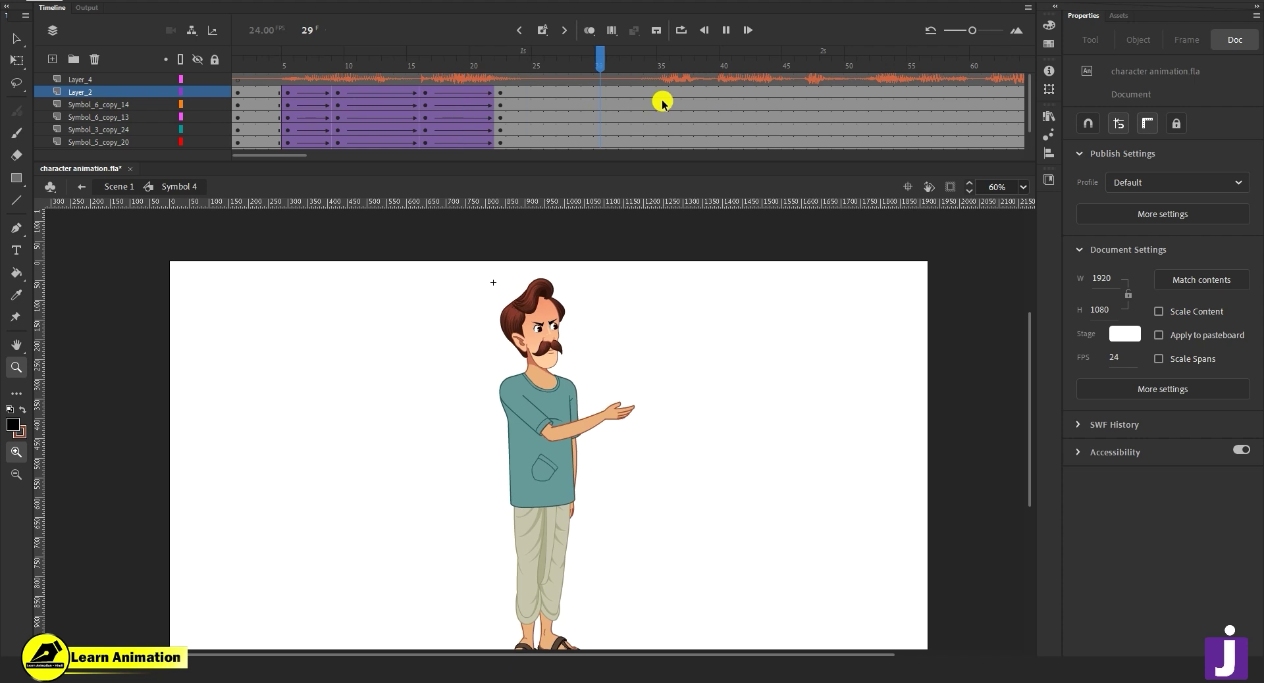
key("Return")
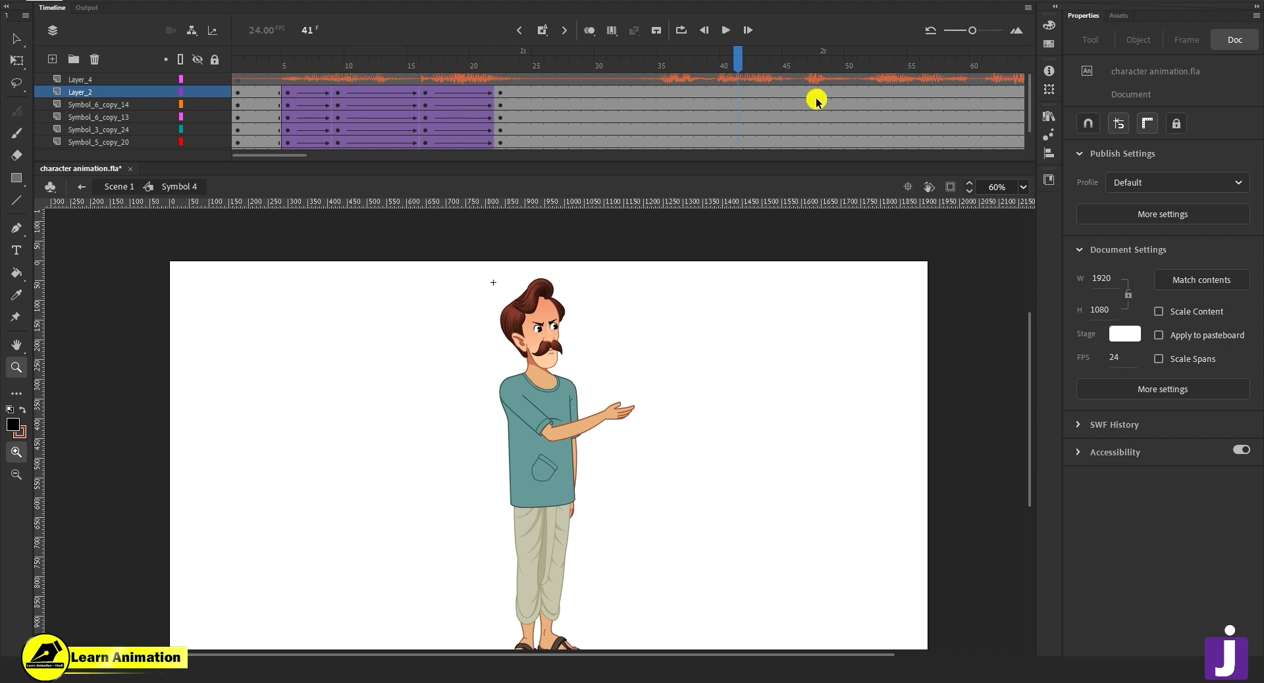
Insert keyframes at frame 34 on the character's body layers from Layer_2 down.
left_click_drag(286, 156, 287, 155)
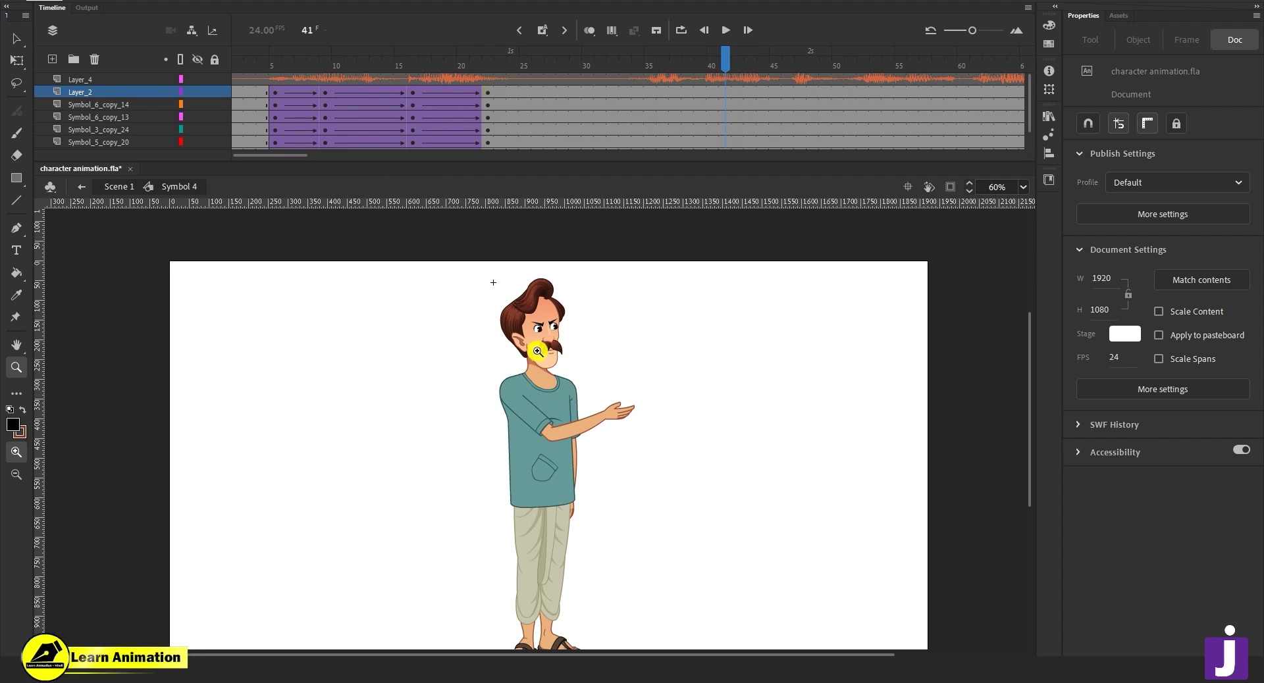
left_click_drag(645, 137, 638, 163)
scroll(621, 88, "up", 2)
key("F6")
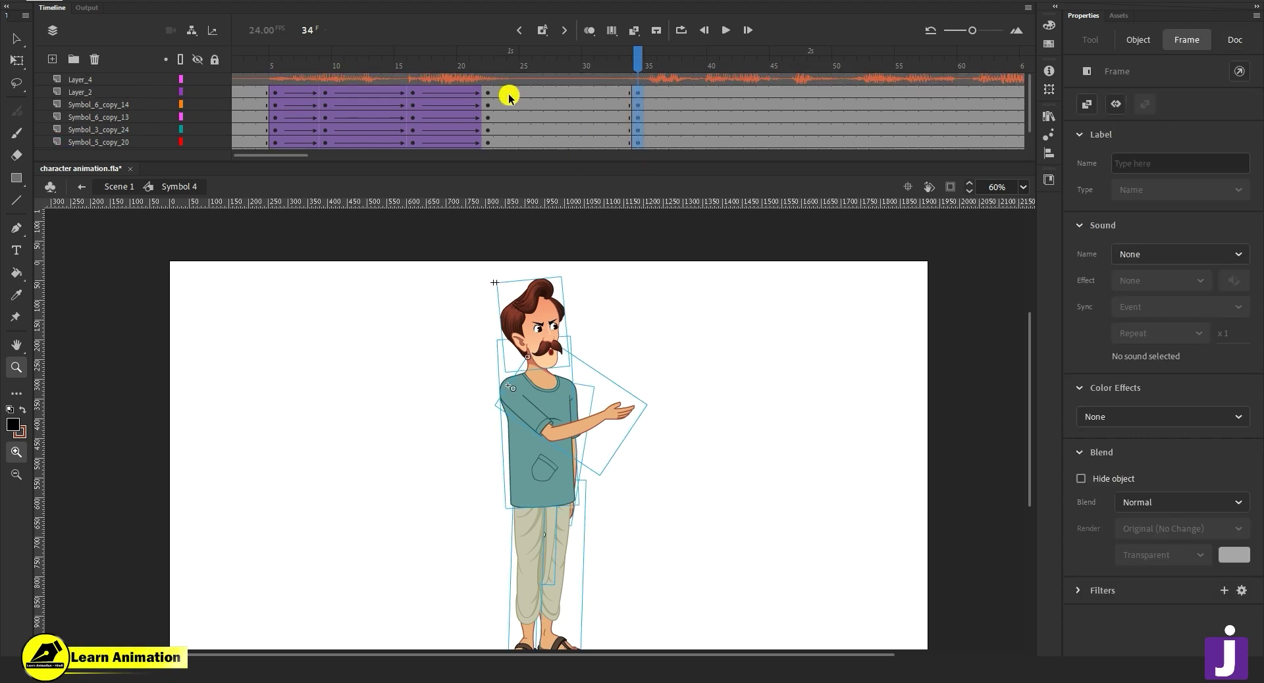
Keyframe the layers Layer_2 through Symbol_5_copy_20 at frame 23 and apply classic tweens up to frame 34 with ease-out 100.
left_click_drag(497, 90, 499, 143)
key("F6")
right_click(503, 97)
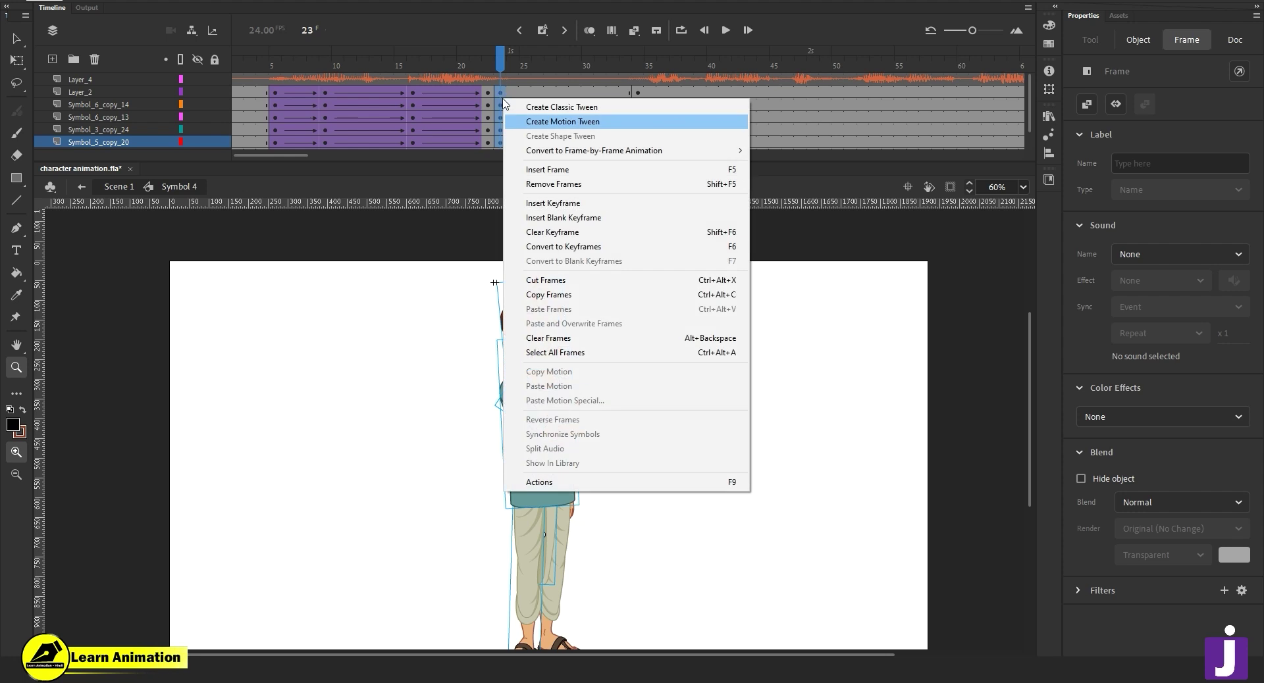
left_click(533, 105)
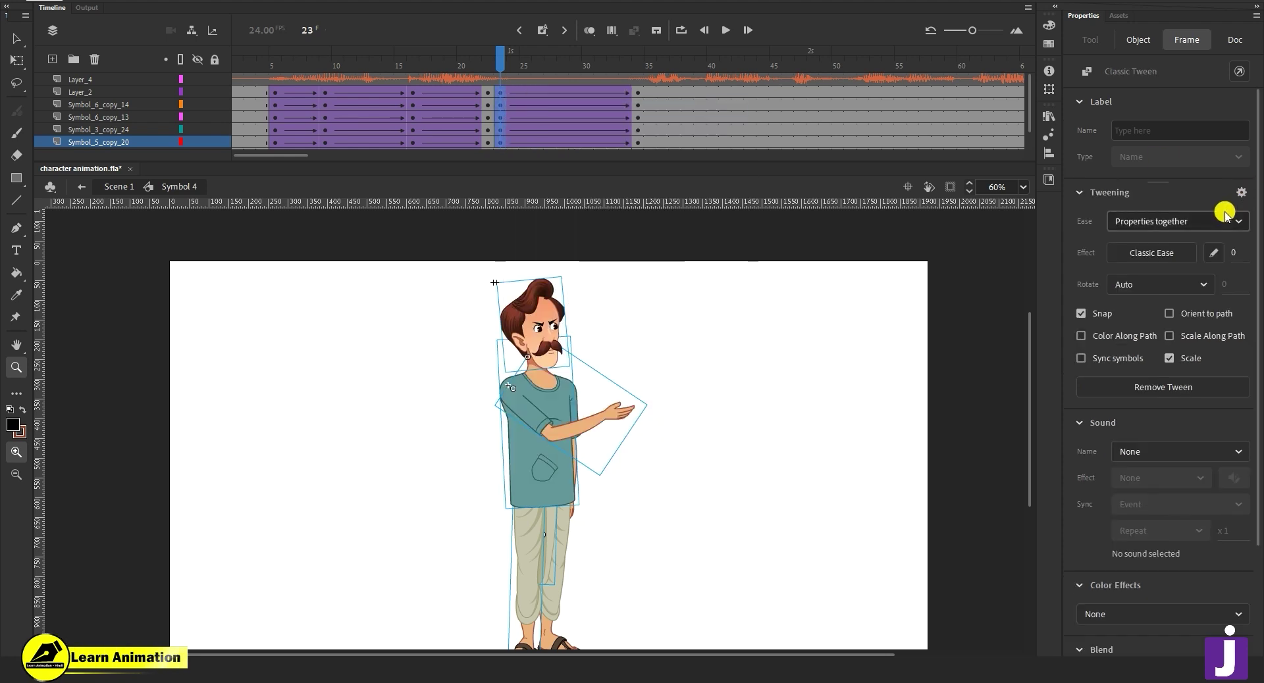
left_click(1213, 253)
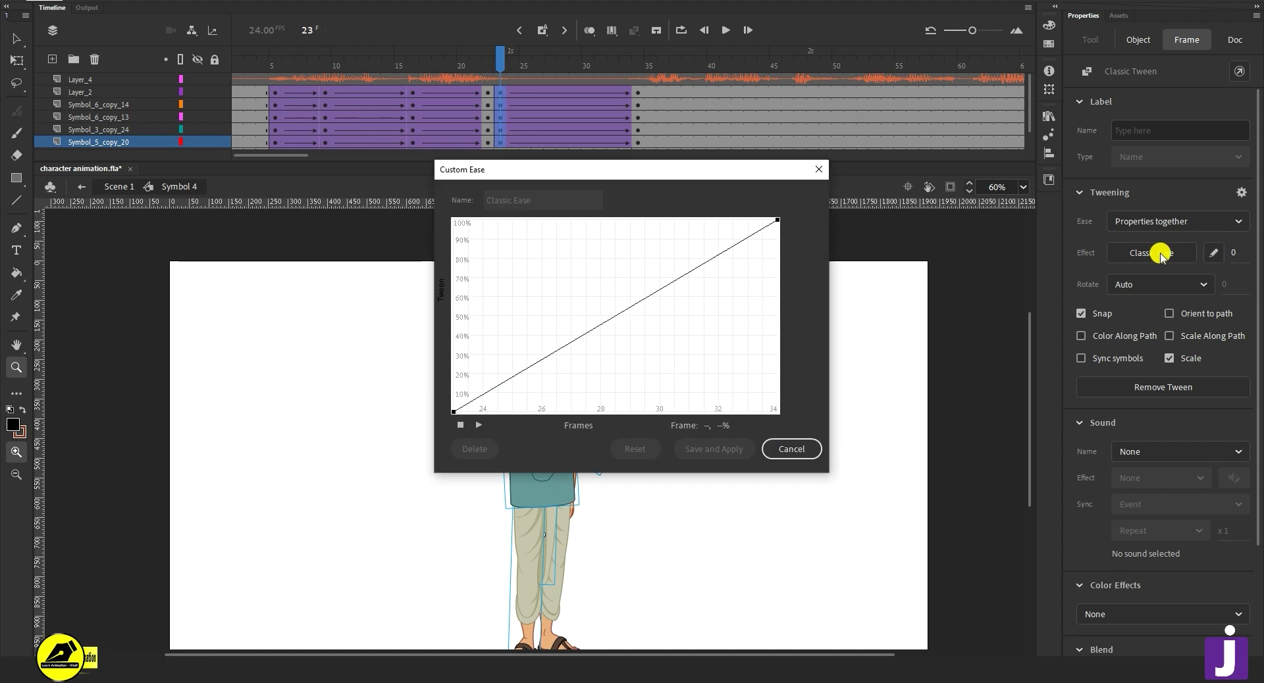
left_click(818, 172)
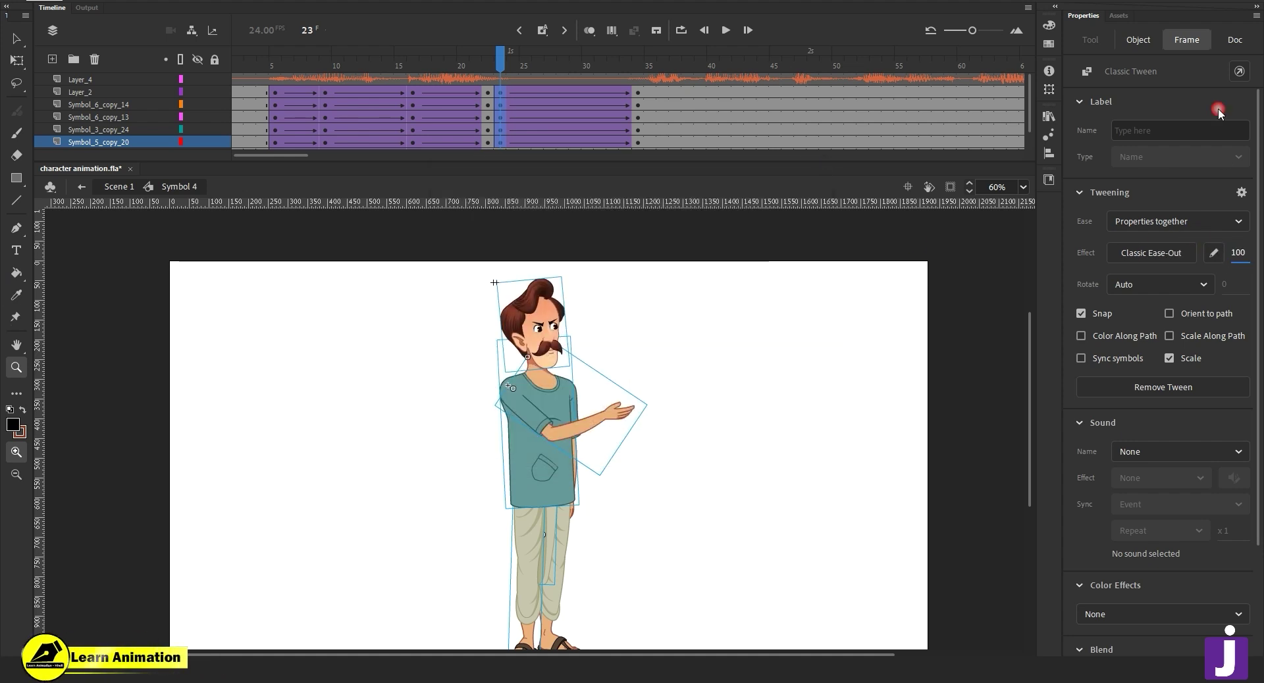
At frame 34, select the head, torso and arms together and rotate them very slightly about a pivot at the waist.
left_click(638, 93)
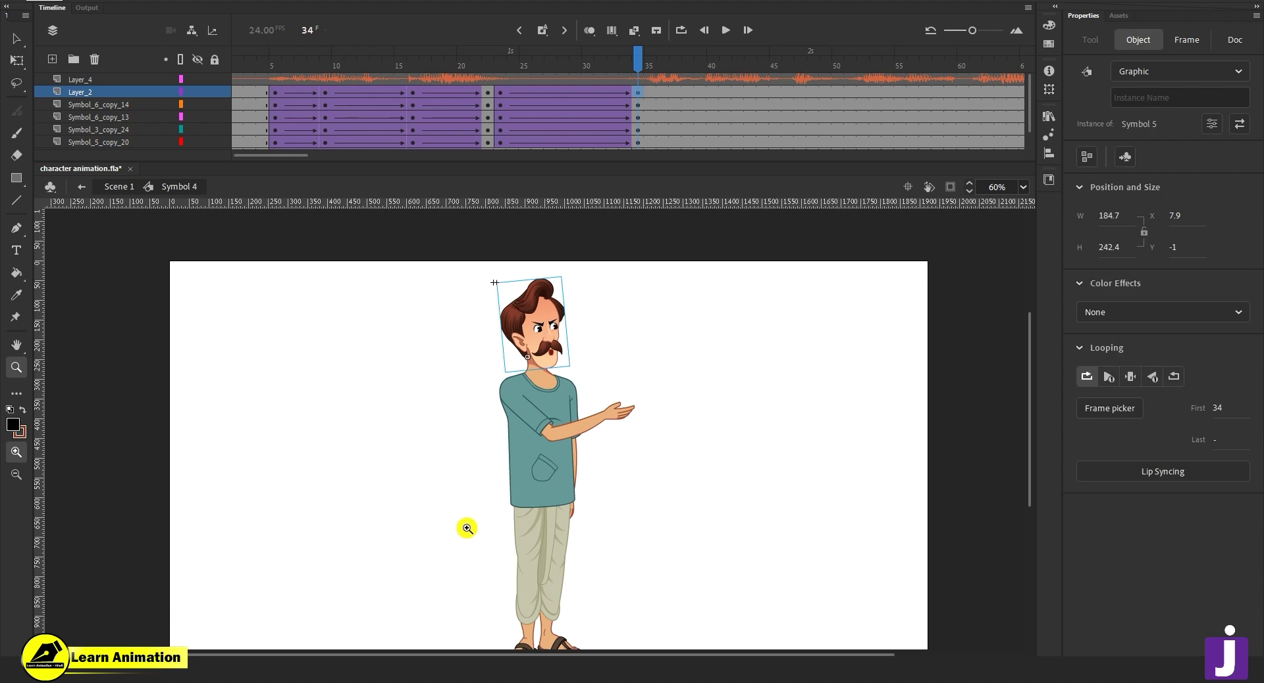
left_click(527, 406)
left_click(518, 453, "alt")
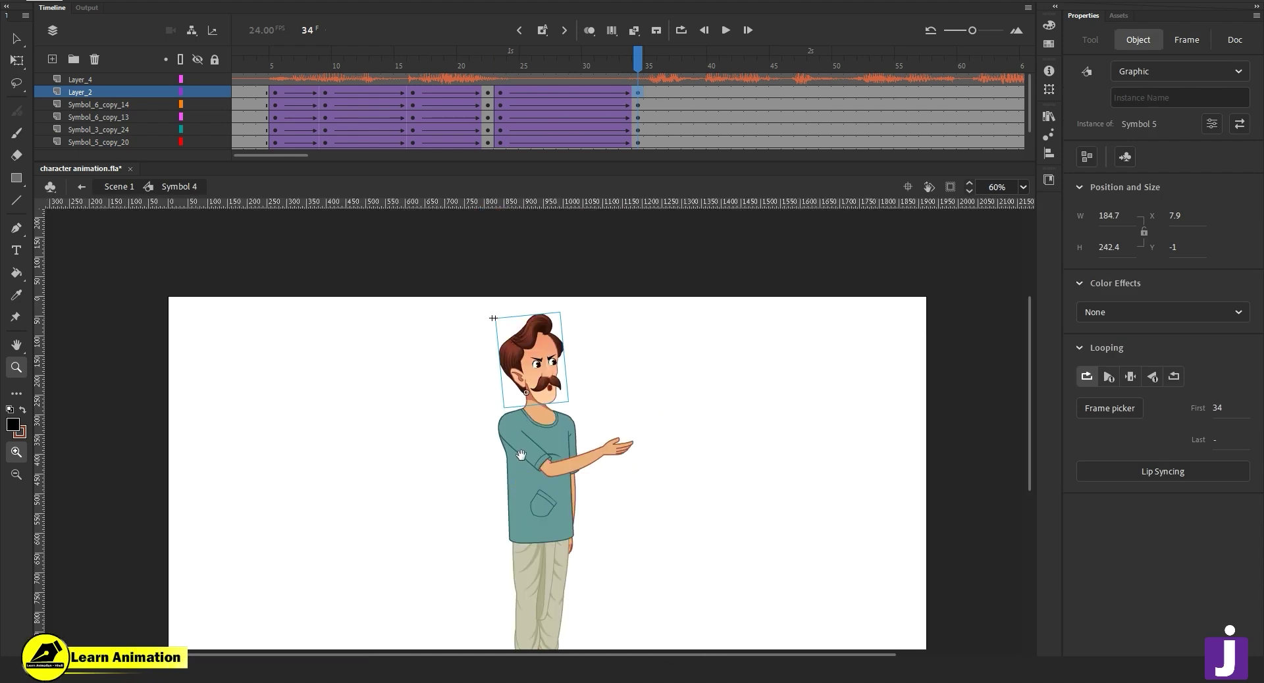
key("v")
left_click(457, 304)
left_click_drag(606, 471, 594, 410)
left_click_drag(428, 242, 593, 387)
key("q")
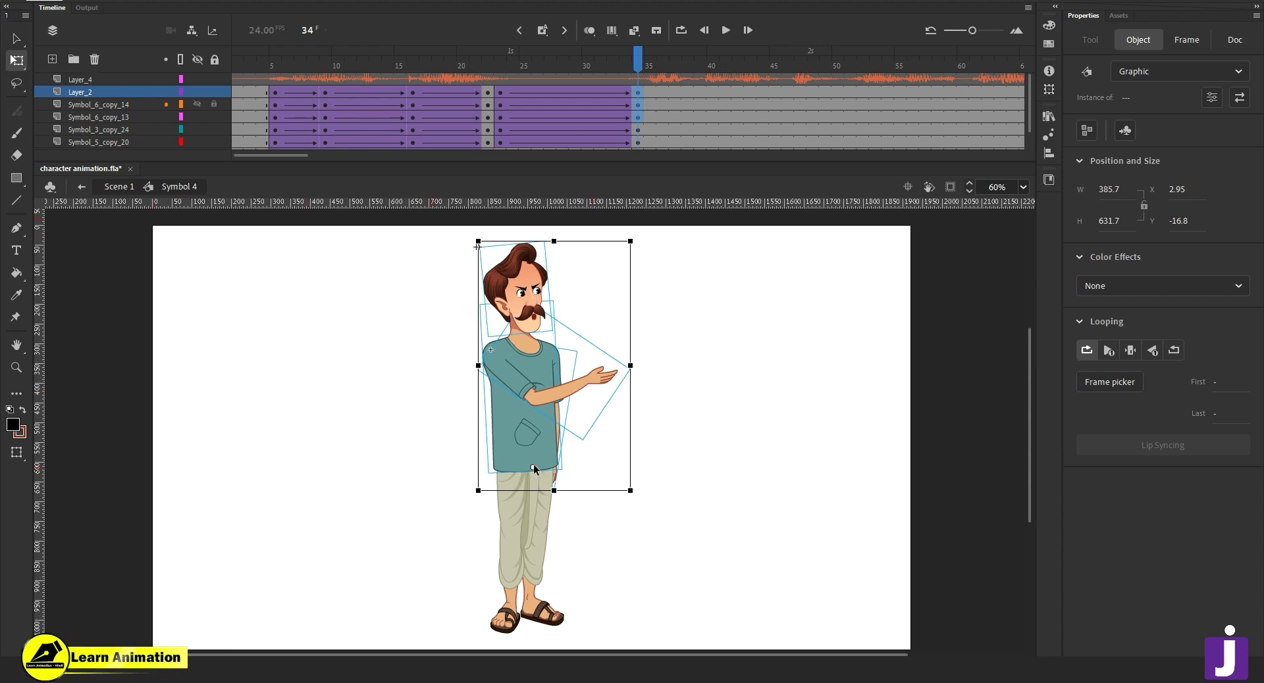
left_click_drag(638, 237, 639, 237)
left_click(532, 366)
left_click_drag(558, 378, 570, 410)
left_click_drag(619, 59, 639, 137)
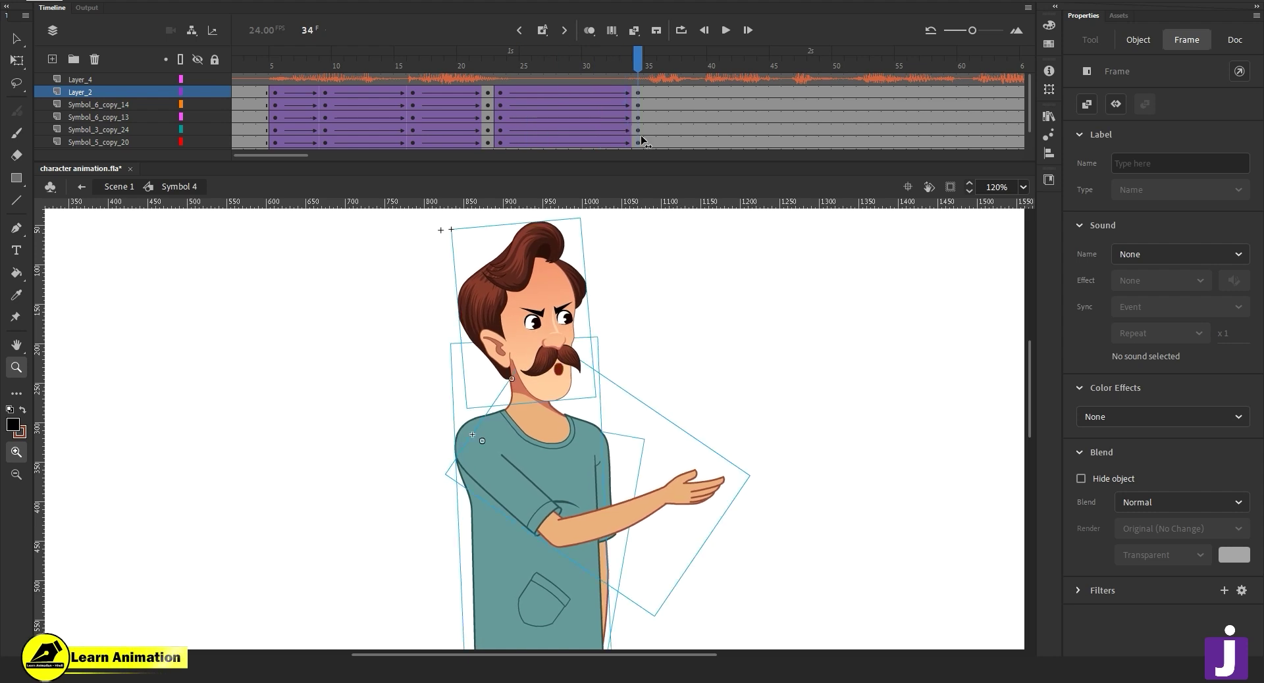
At frame 34, rotate the outstretched front arm slightly upward about its shoulder.
key("v")
left_click(731, 423)
left_click(701, 493)
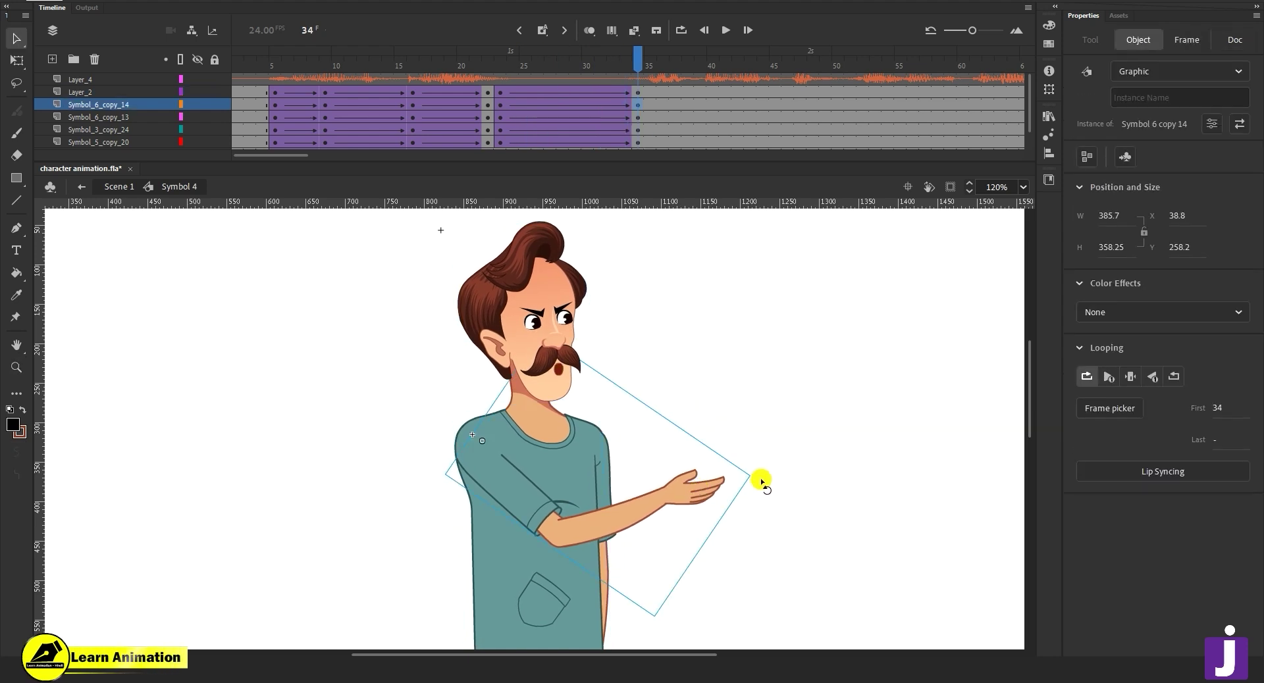
key("q")
left_click_drag(755, 469, 757, 461)
key("space")
left_click_drag(724, 603, 734, 432)
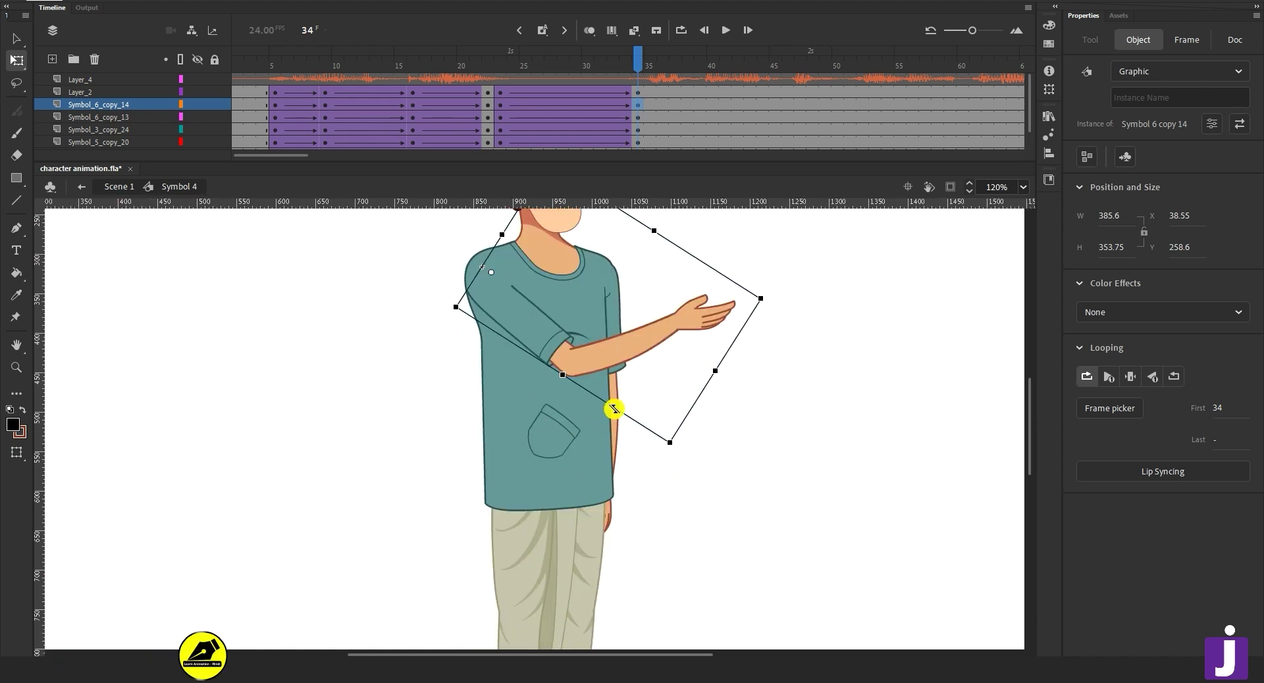
Rotate the back arm behind the torso slightly at frame 34 and view the whole figure.
left_click(617, 397)
left_click_drag(617, 550, 609, 546)
left_click(621, 407)
key("z")
left_click(620, 407, "alt")
key("space")
left_click_drag(619, 416, 659, 460)
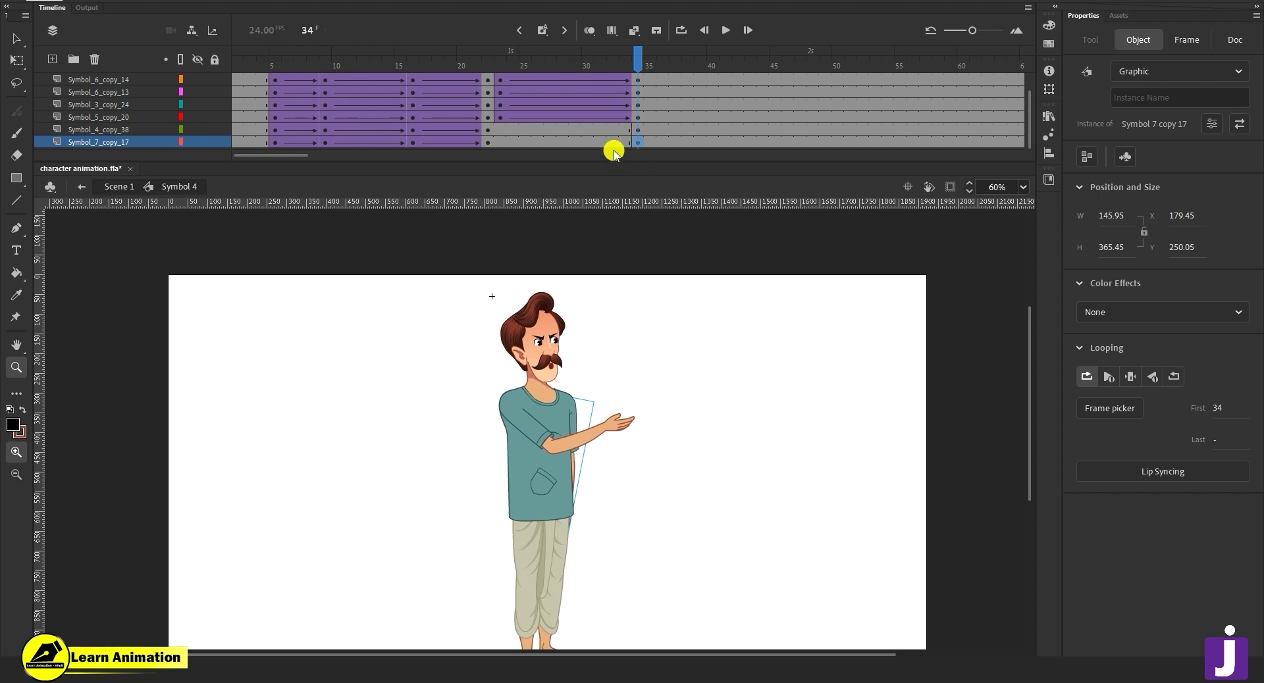
Clear the frame 34 keyframe on the back arm's layer, Symbol_7_copy_17.
left_click(642, 139)
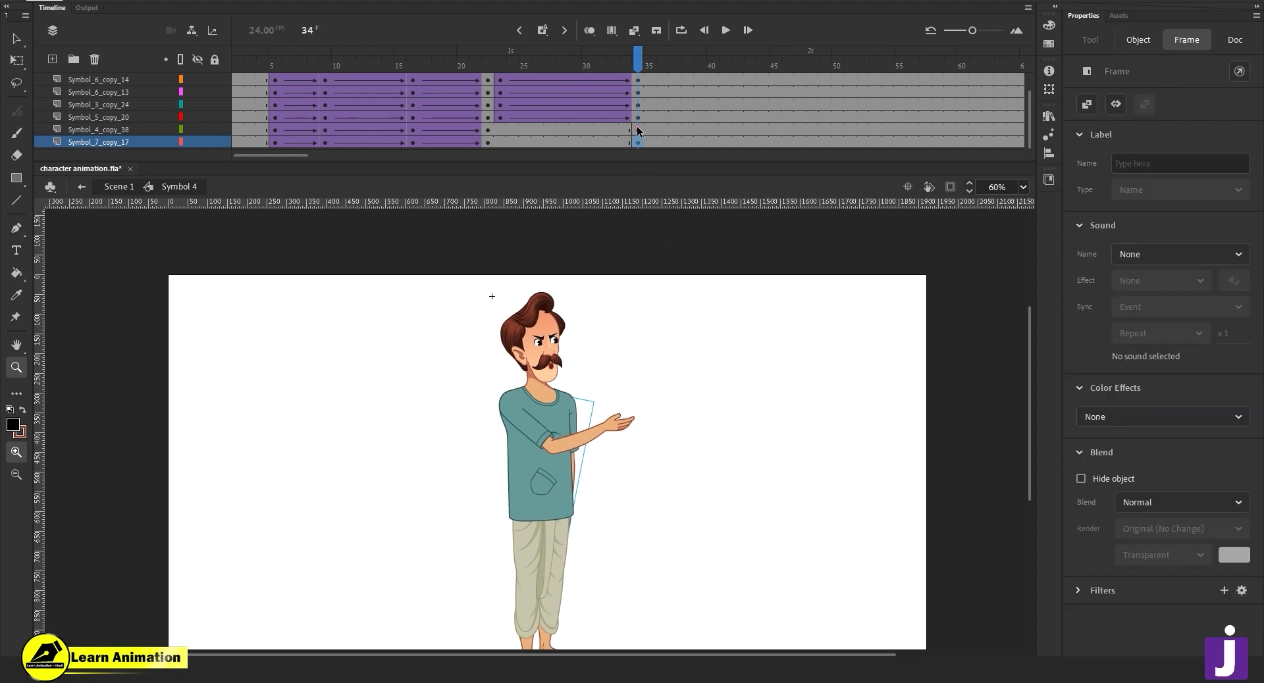
left_click(638, 129)
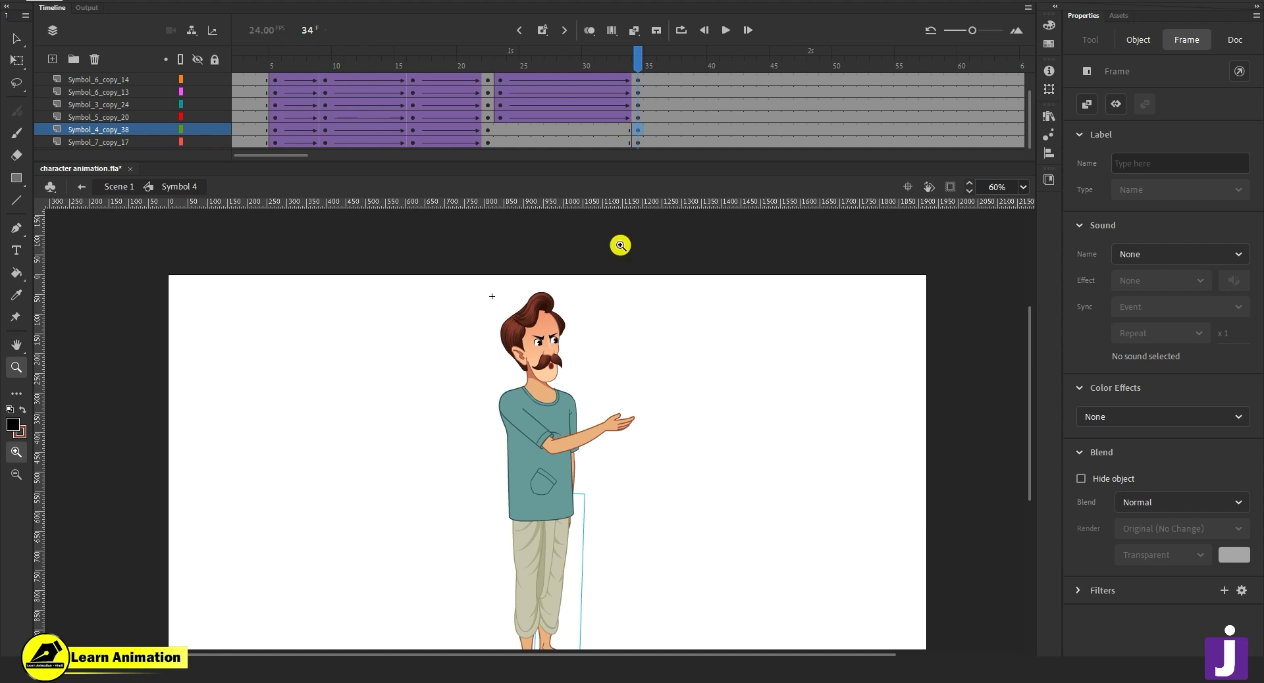
left_click(601, 438, "ctrl")
key("v")
left_click(585, 424)
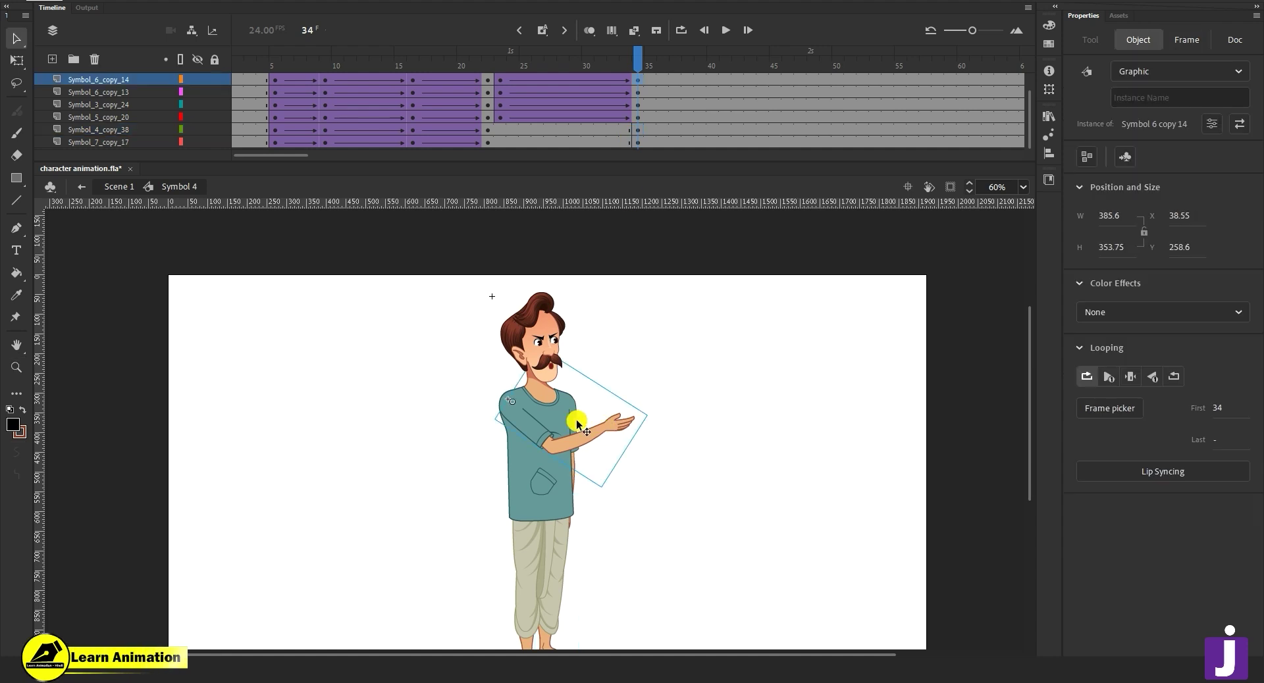
left_click(575, 423)
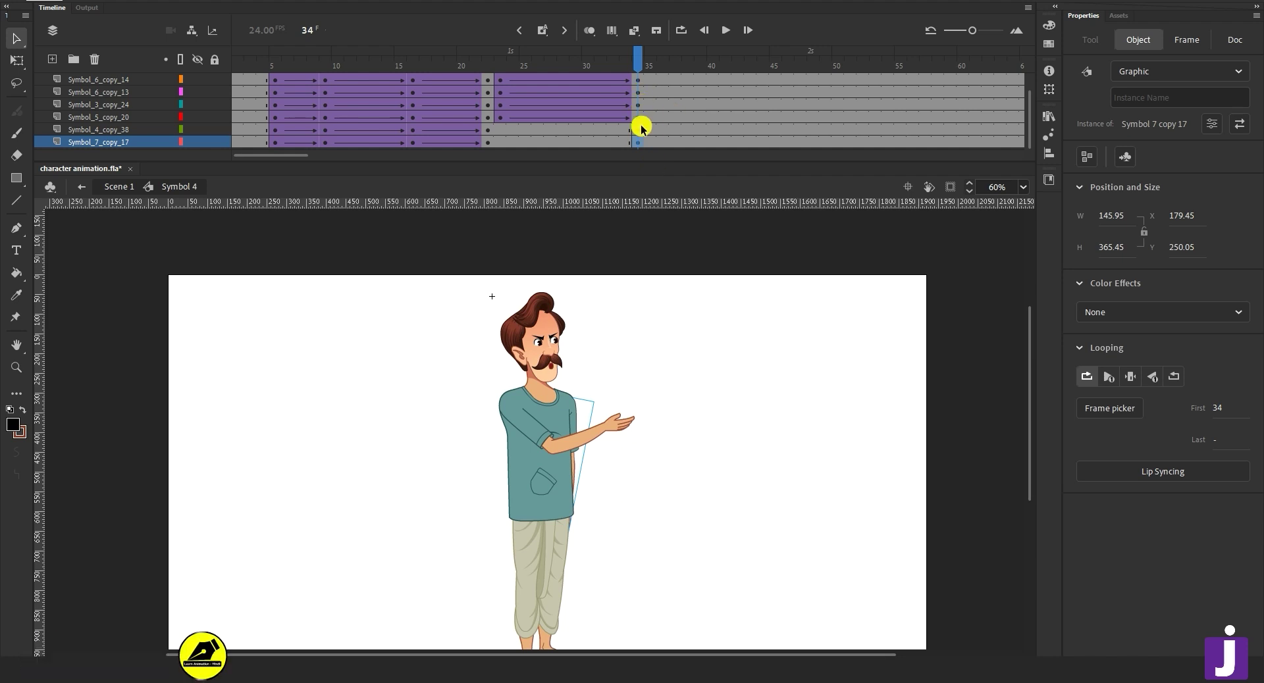
right_click(641, 145)
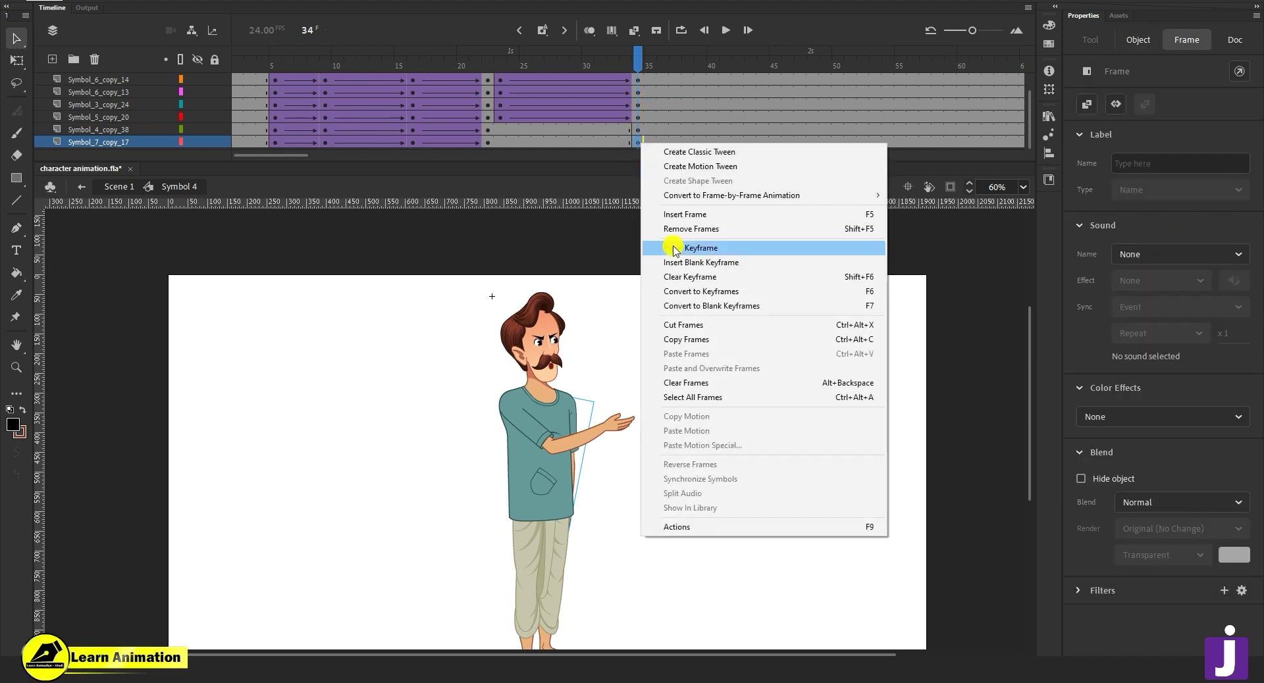
left_click(668, 275)
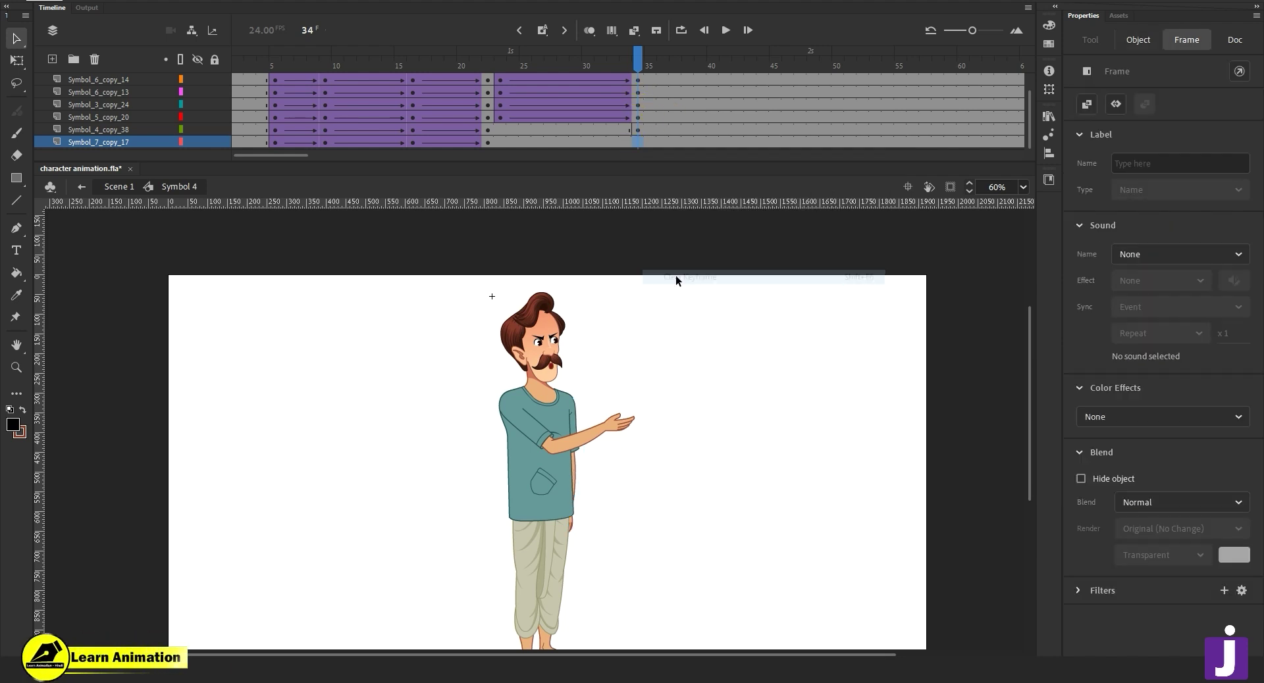
Keyframe Symbol_4_copy_38 and Symbol_7_copy_17 at frames 23 and 34, and apply classic tweens between them with ease-out 100.
left_click(500, 143)
left_click(638, 140)
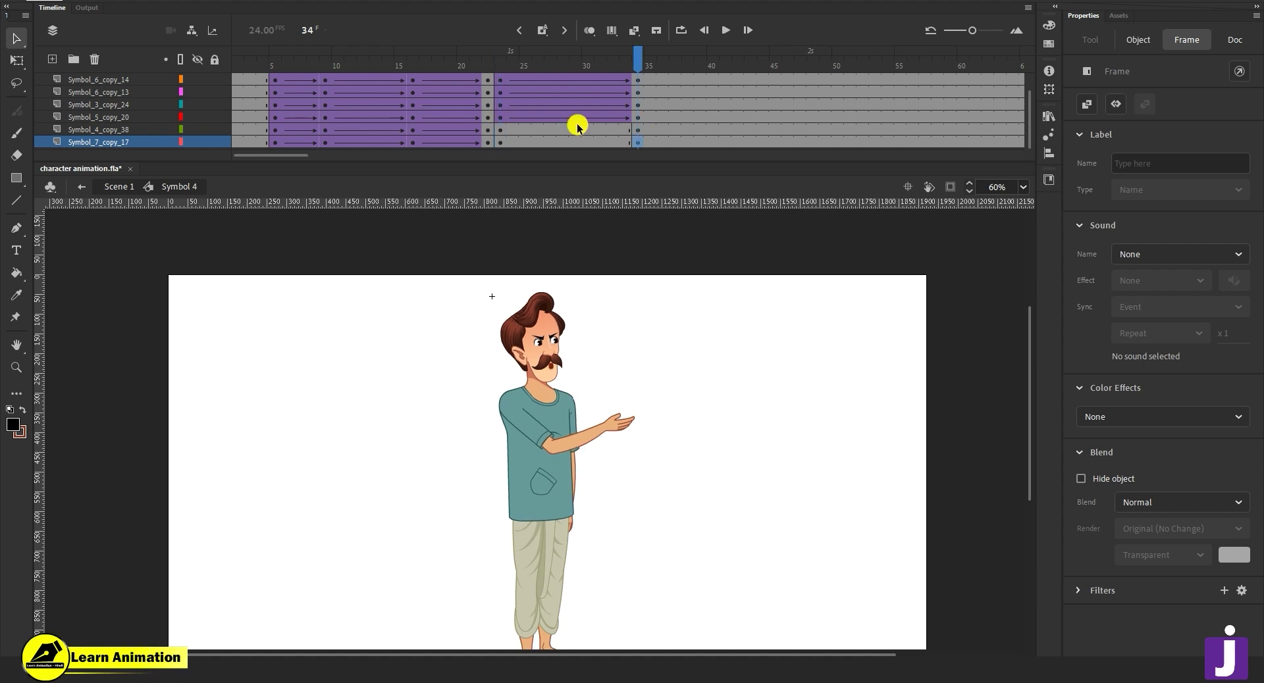
right_click(562, 131)
left_click(609, 152)
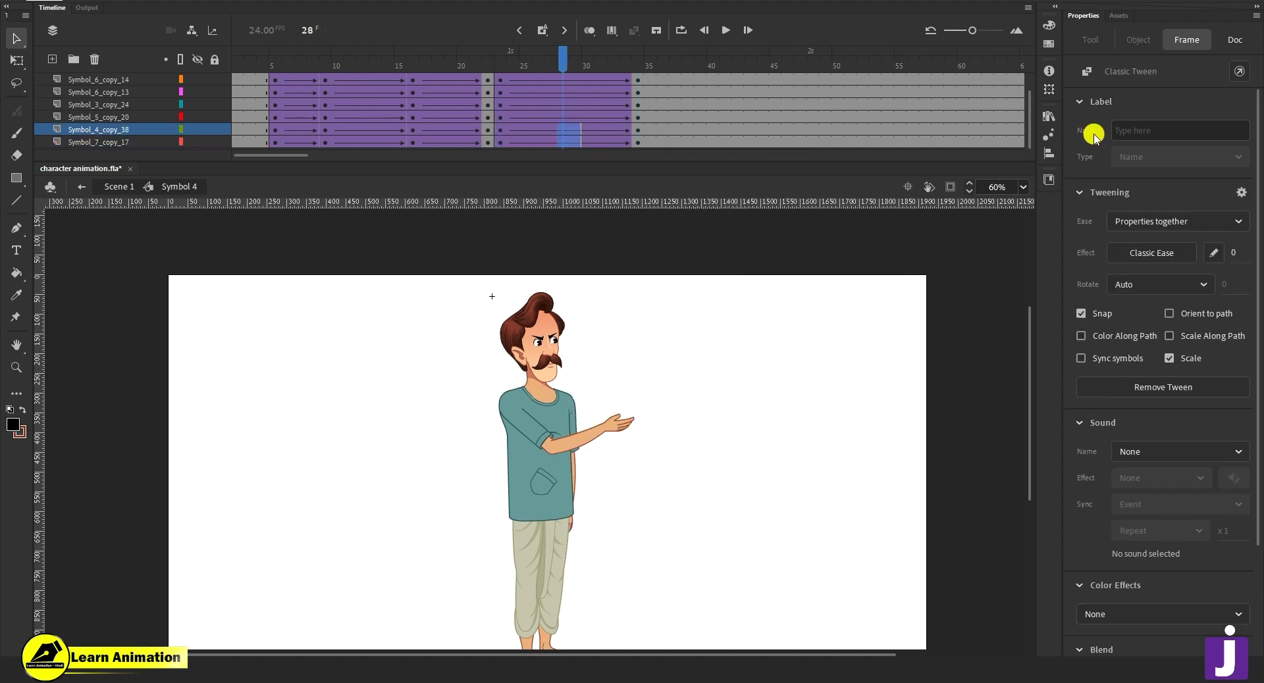
left_click_drag(1233, 254, 1210, 120)
left_click(558, 100)
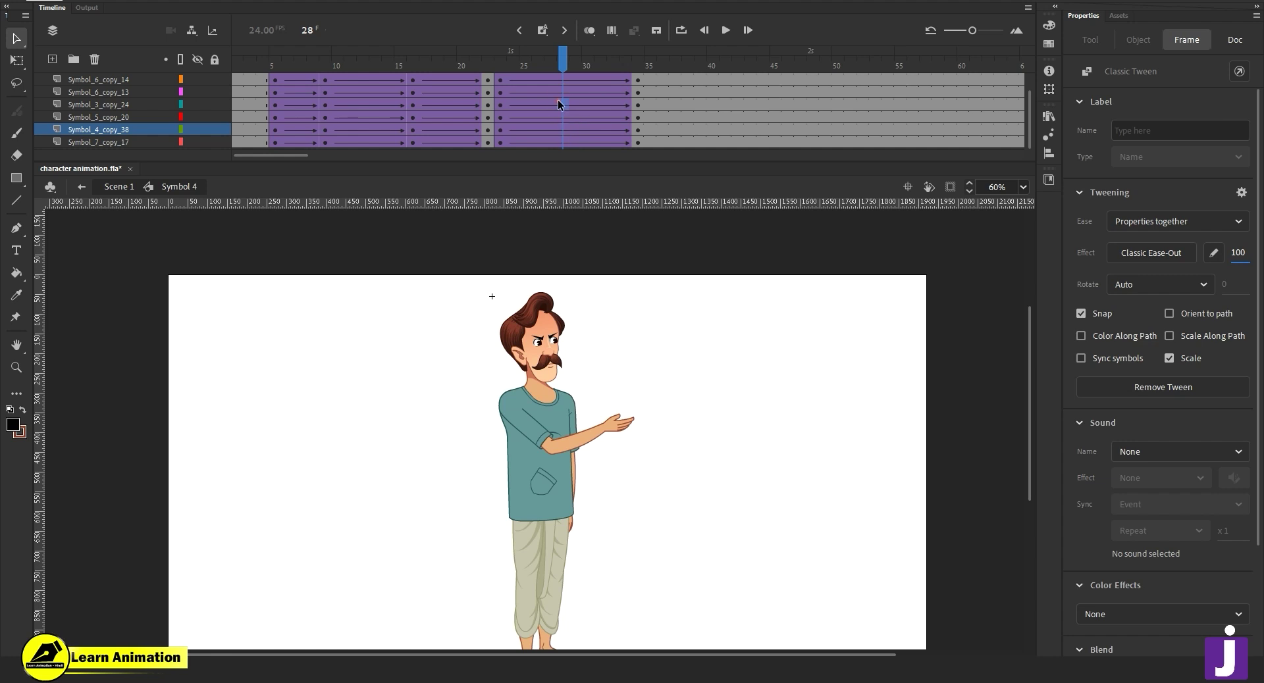
left_click(558, 104)
At frame 34, nudge the back arm up to Y 247.8 and rotate it slightly about its shoulder.
left_click(638, 142)
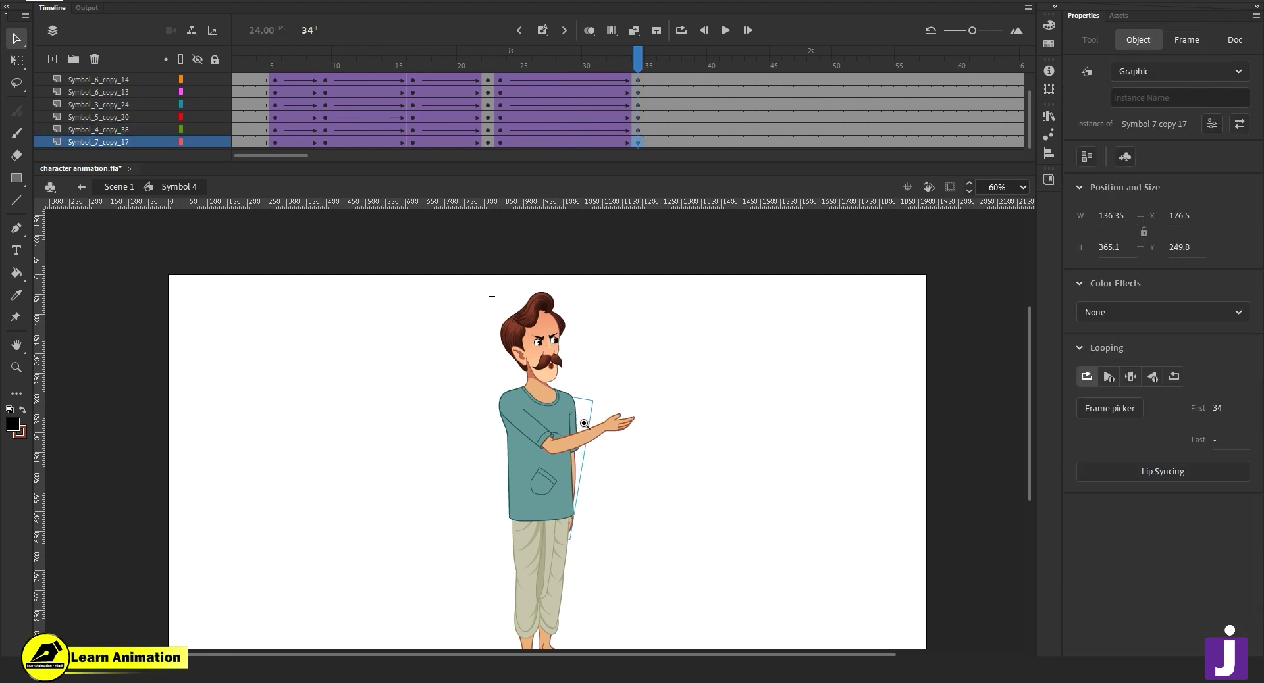
key("z")
left_click(584, 424)
left_click(502, 442)
key("Up")
key("Up")
key("Up")
key("Up")
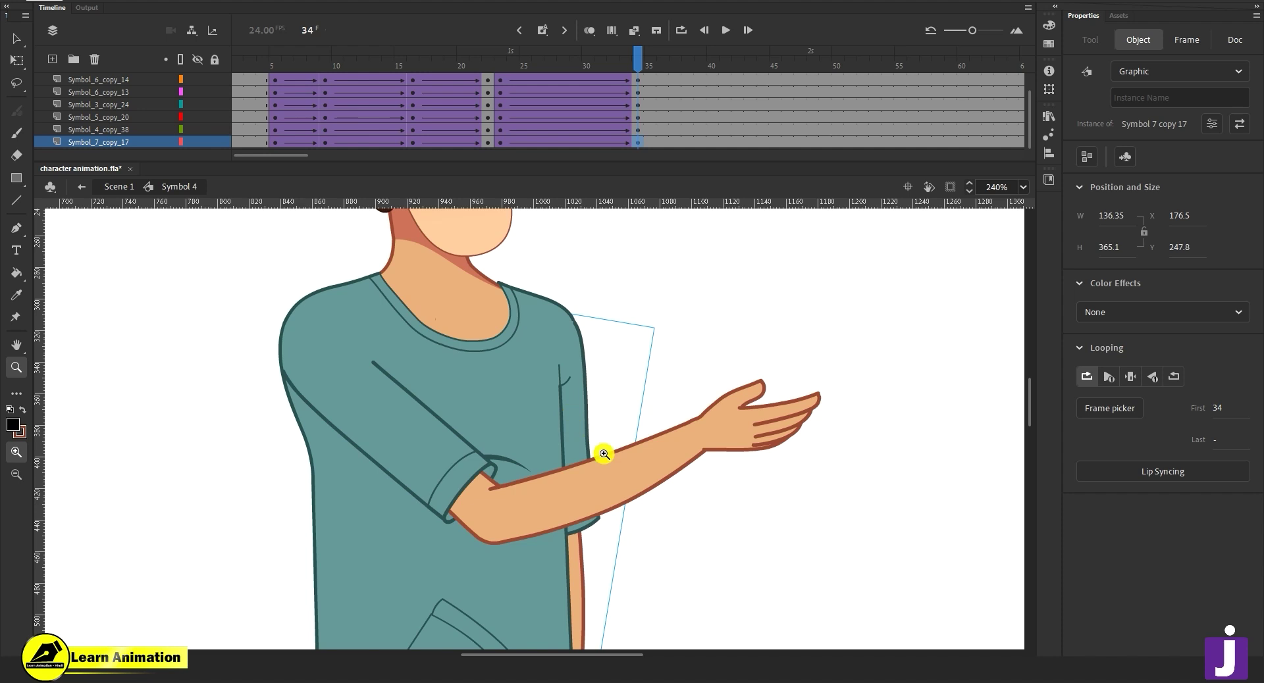
left_click(579, 495, "alt")
key("q")
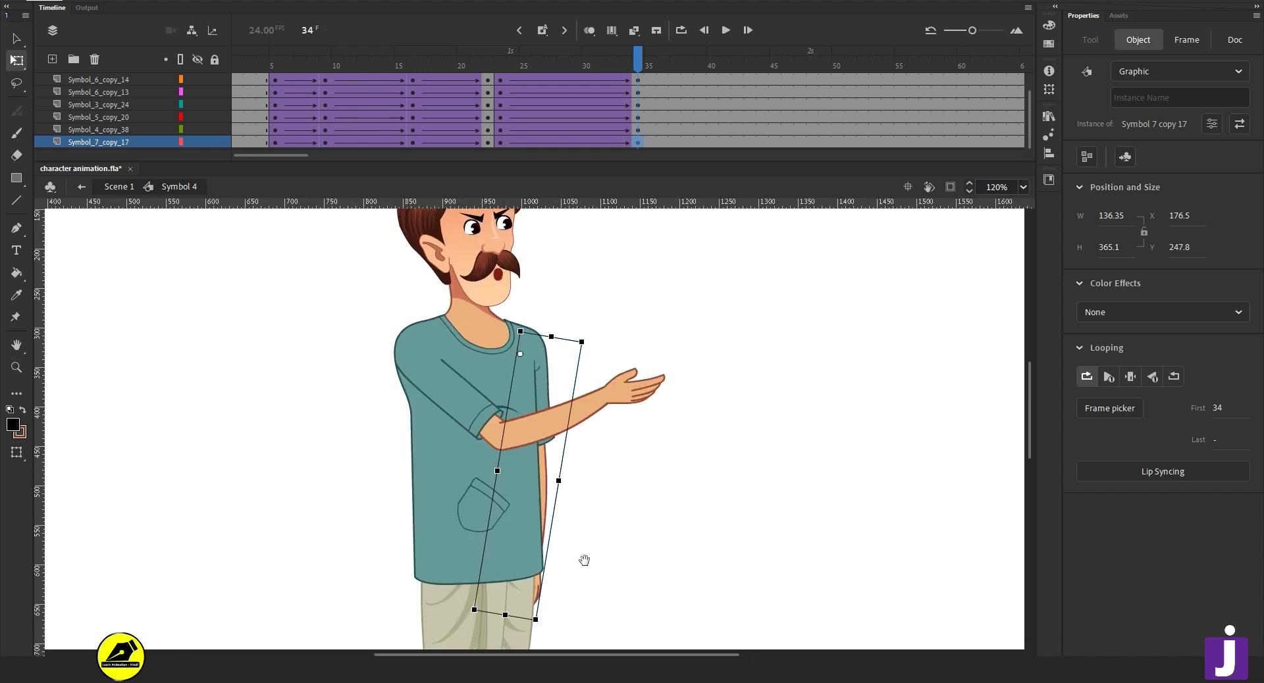
scroll(555, 595, "down", 1)
left_click_drag(554, 597, 549, 600)
key("z")
left_click(590, 445, "alt")
left_click_drag(649, 424, 676, 426)
left_click(633, 28)
left_click_drag(1030, 141, 1031, 103)
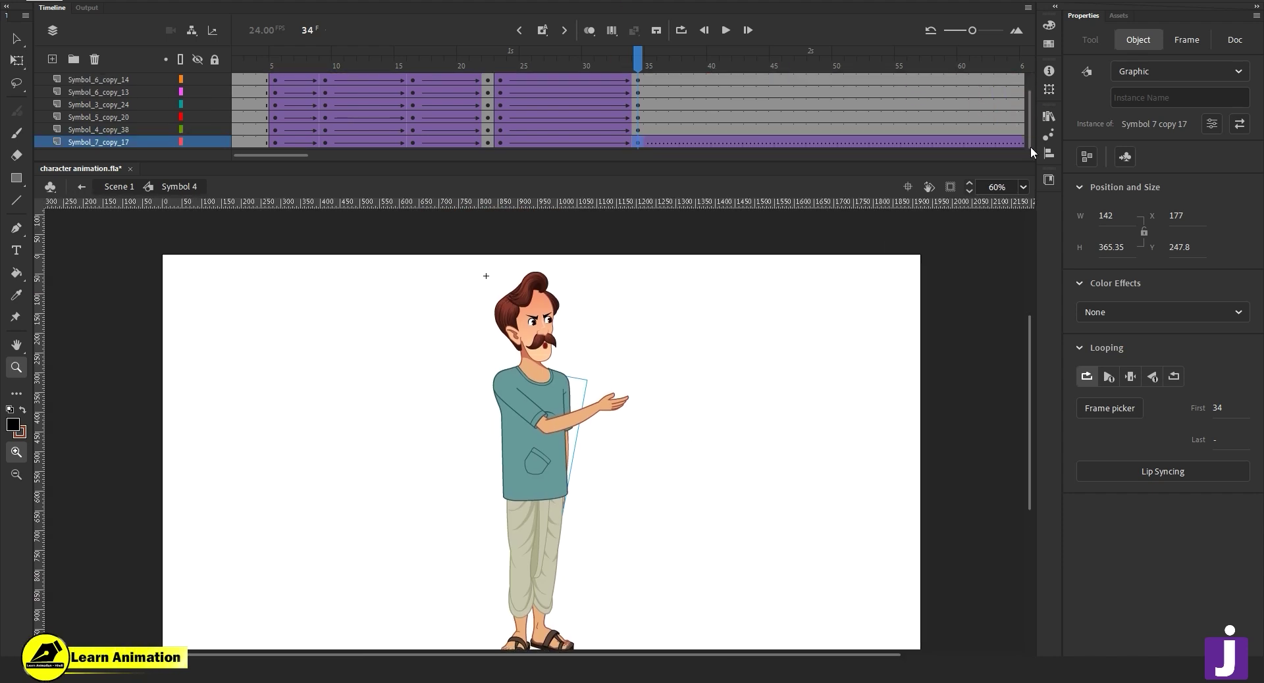
right_click(684, 143)
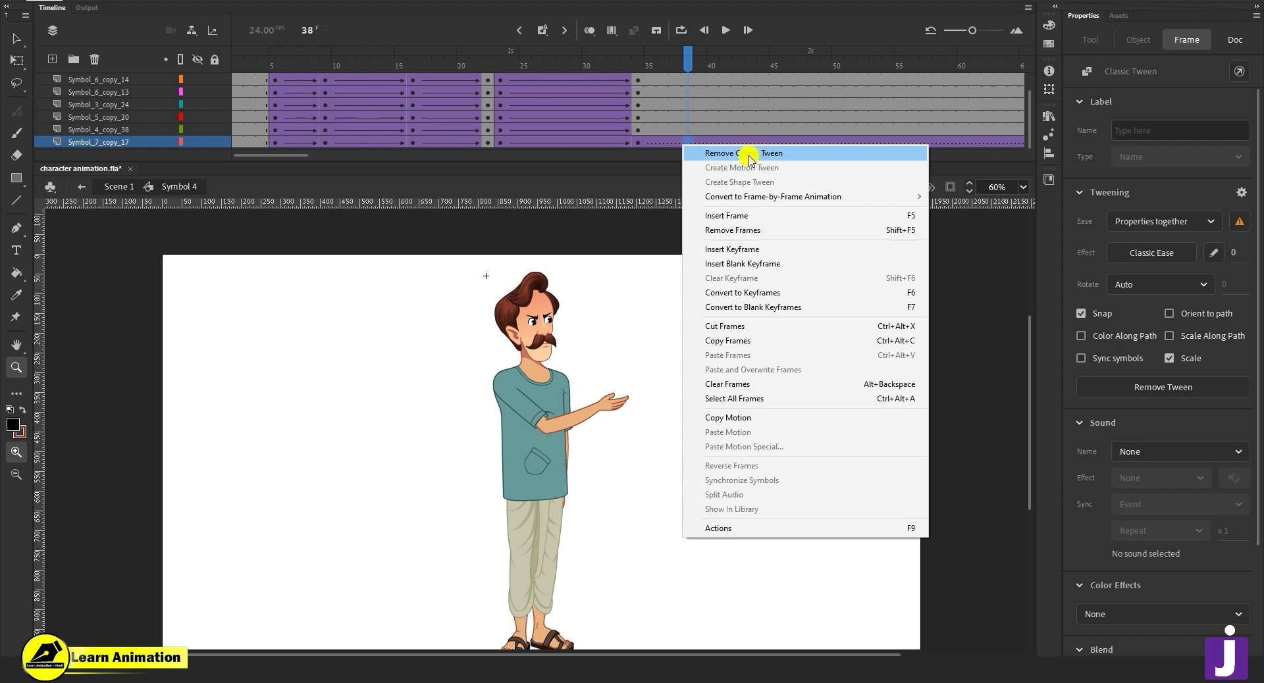
left_click(748, 153)
Play the animation with its audio from frames 32 and 25 to examine the timing after the frame 34 pose.
scroll(689, 62, "up", 1)
left_click_drag(664, 64, 638, 137)
left_click(613, 142)
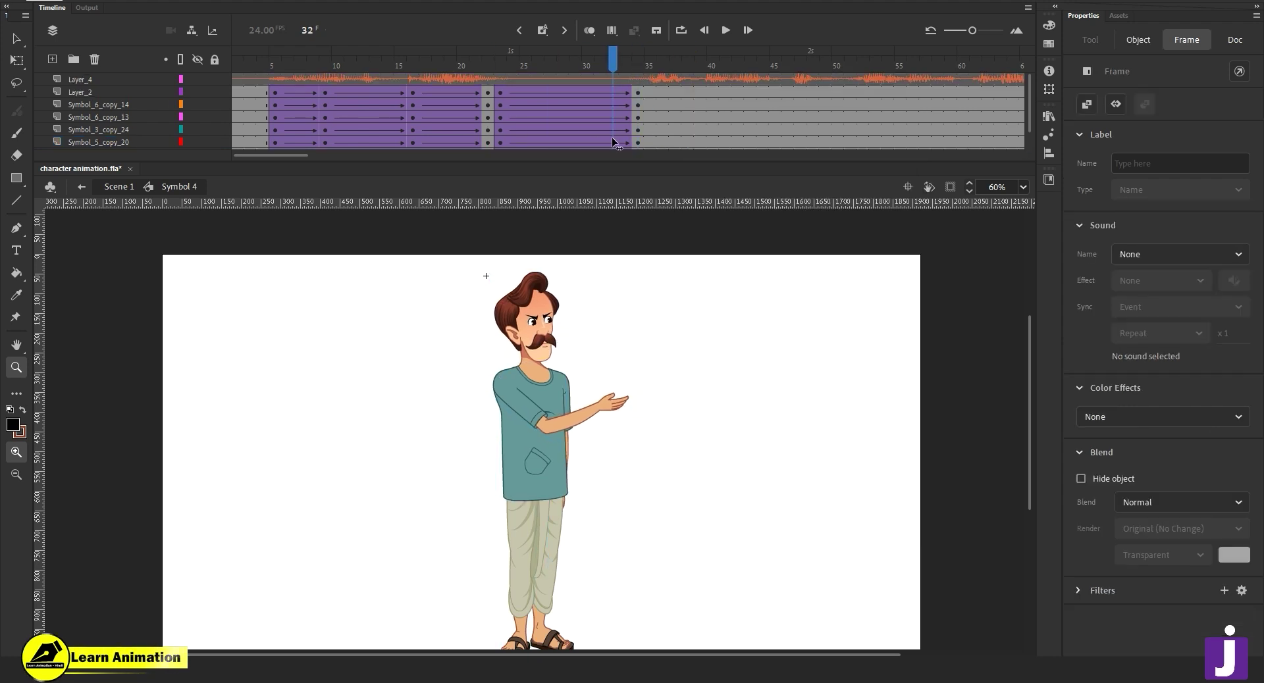
key("Return")
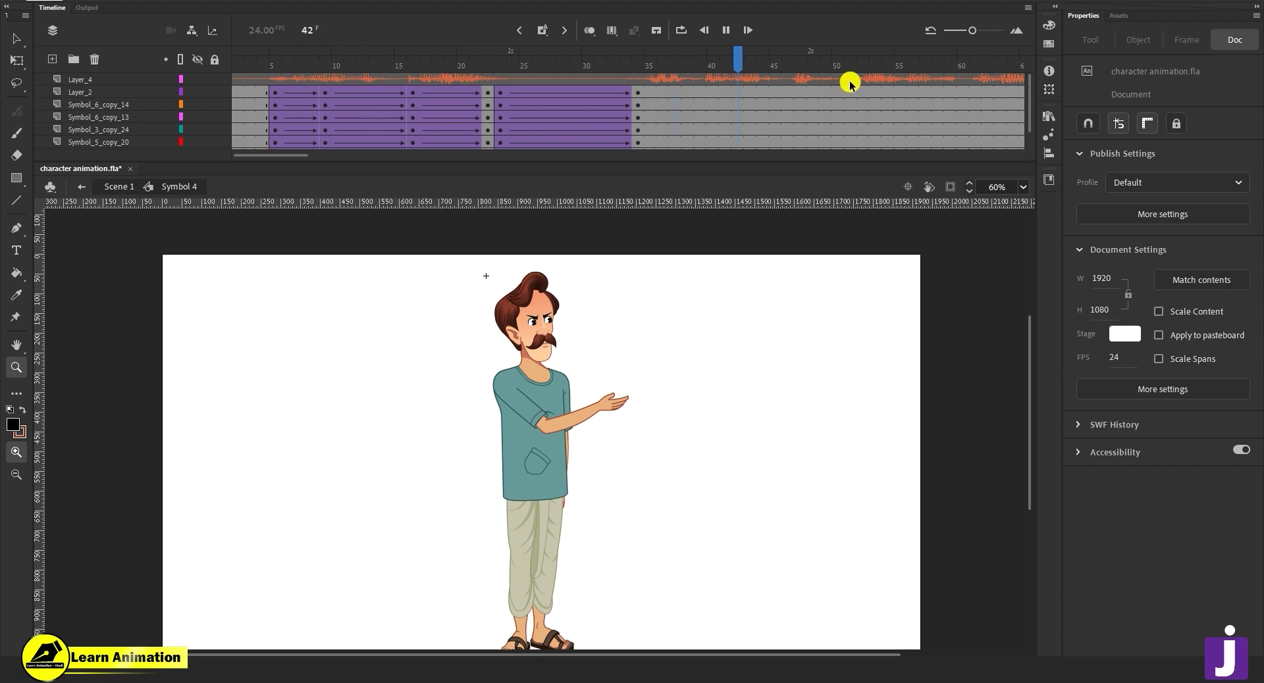
left_click_drag(297, 157, 325, 157)
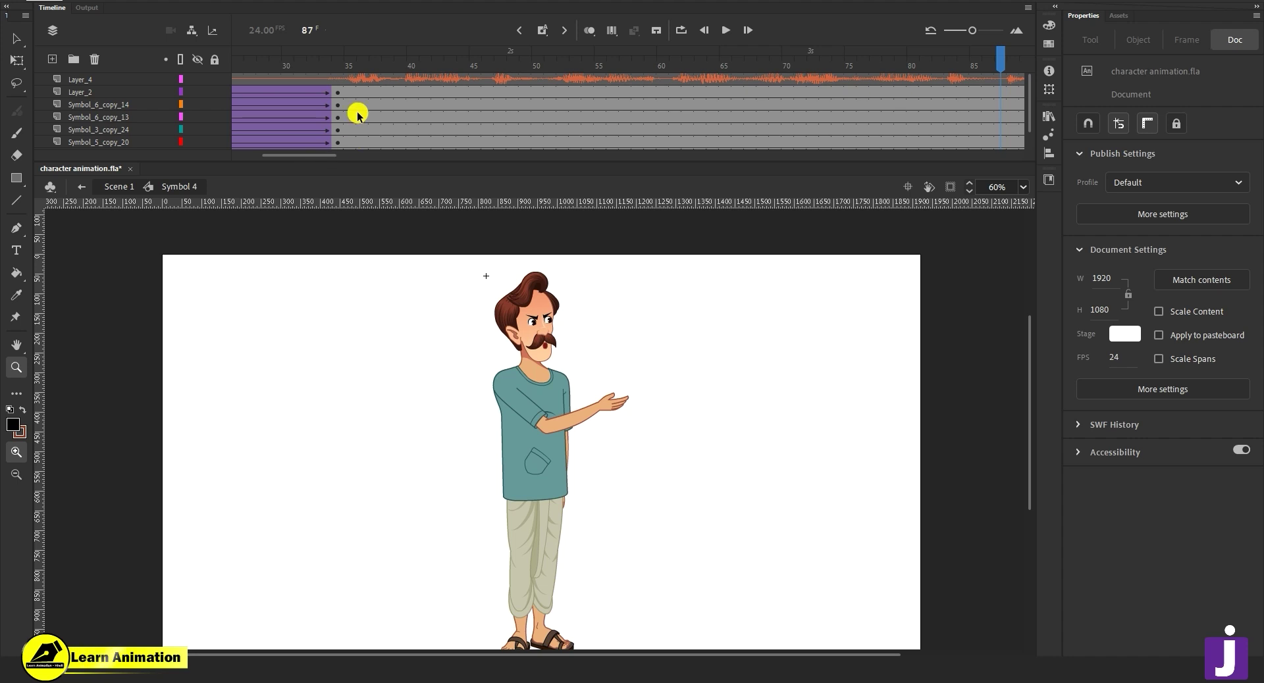
left_click(370, 62)
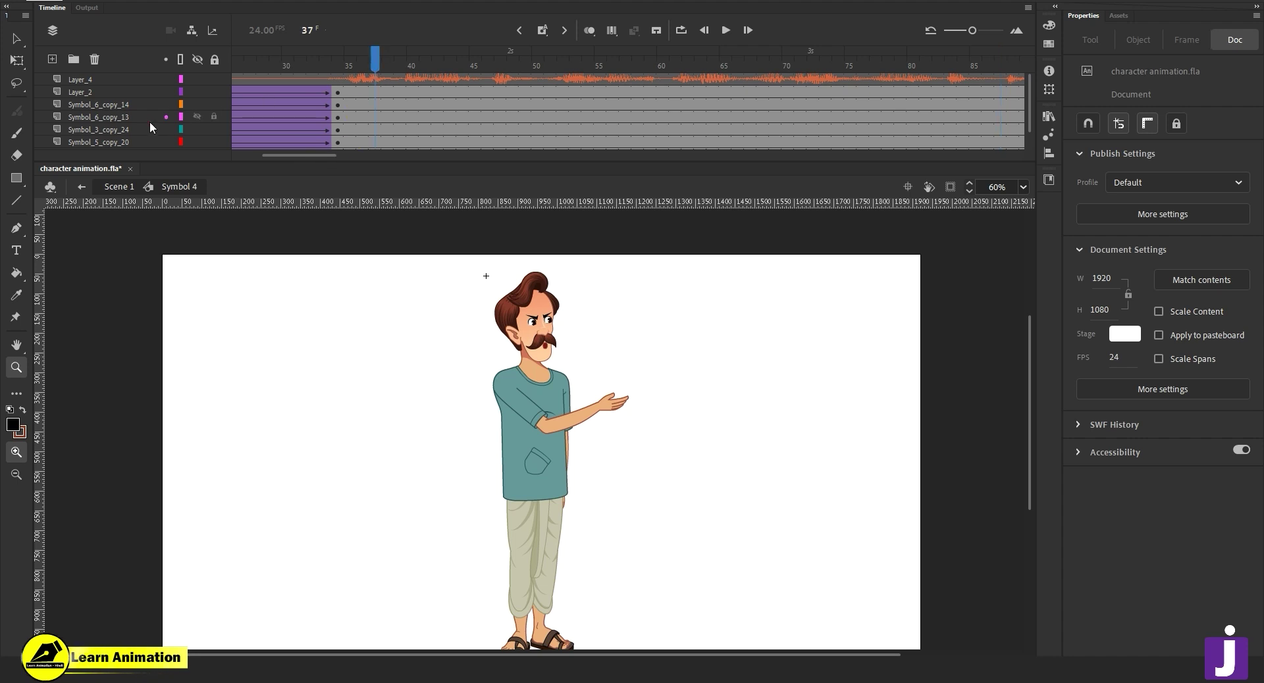
left_click(325, 75)
left_click_drag(326, 69, 408, 89)
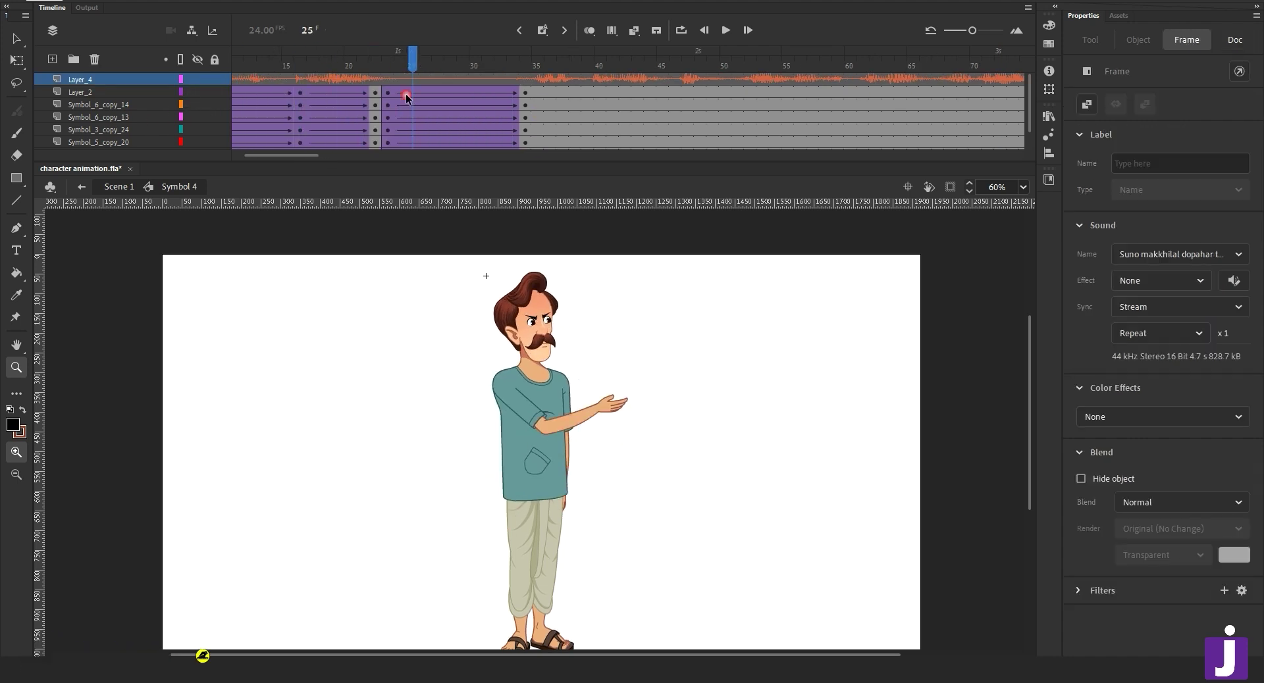
key("Return")
key("Return")
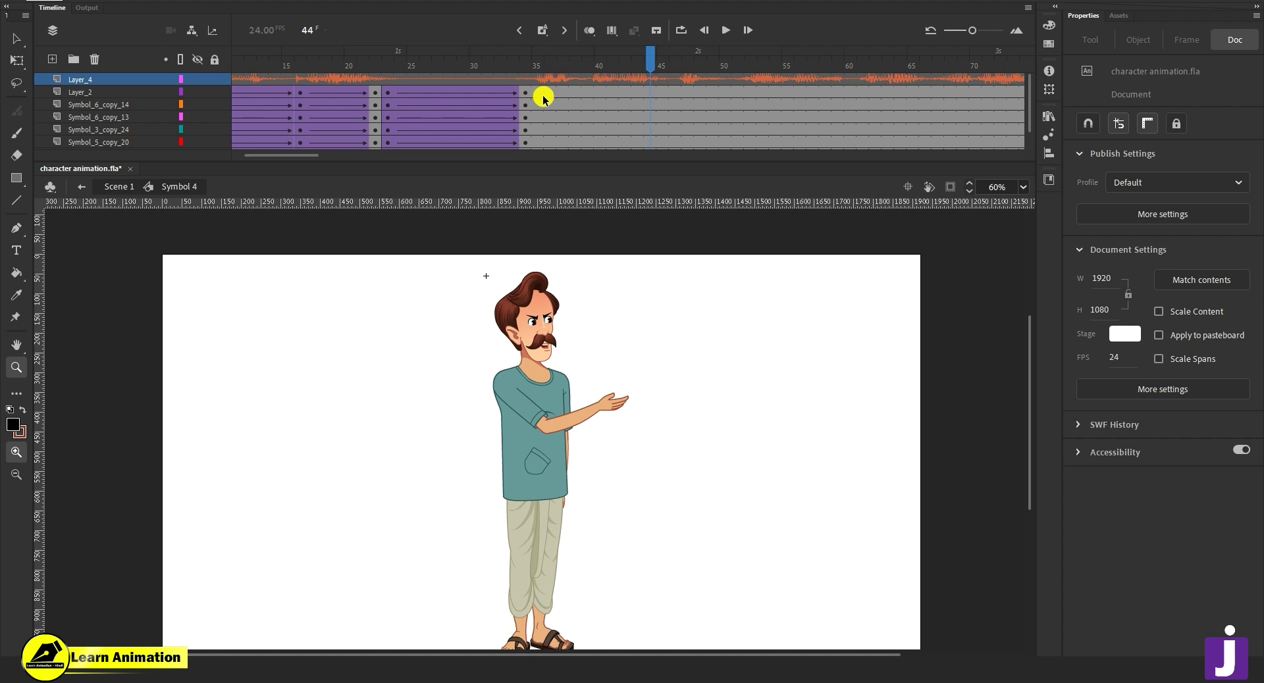
Insert keyframes on the layers Layer_2 through Symbol_7_copy_17 at frames 35, 38 and 44.
left_click_drag(538, 93, 536, 155)
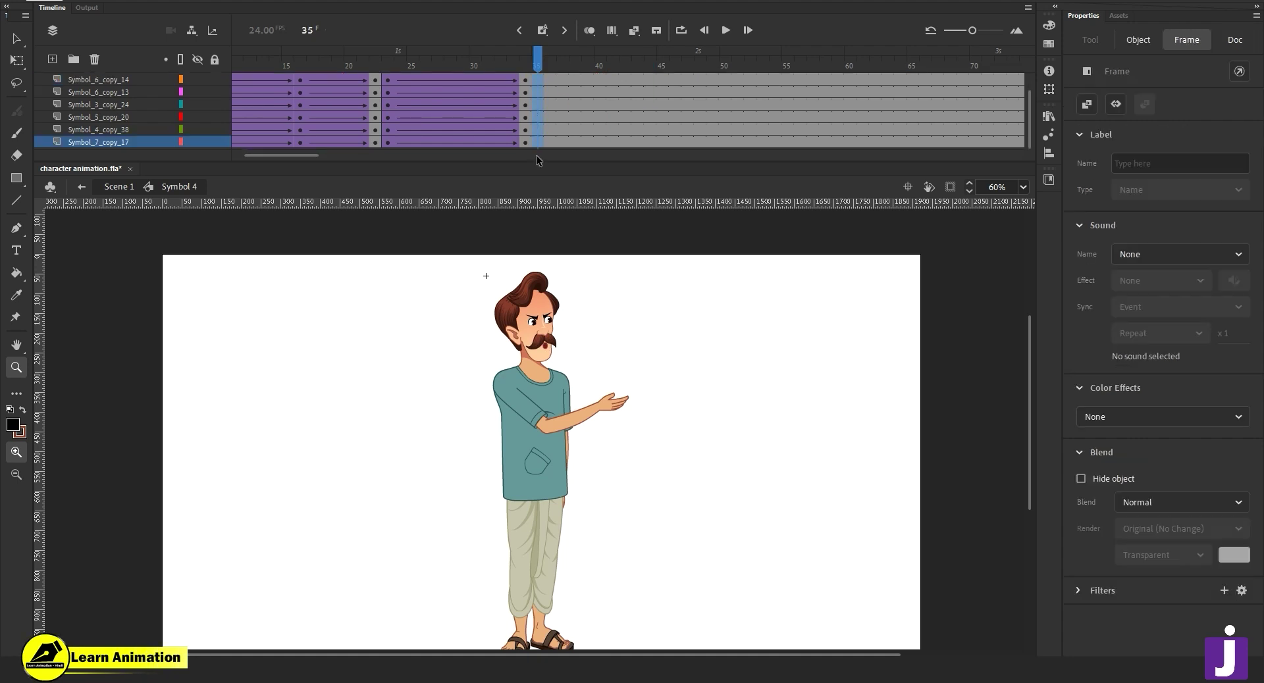
scroll(593, 118, "up", 1)
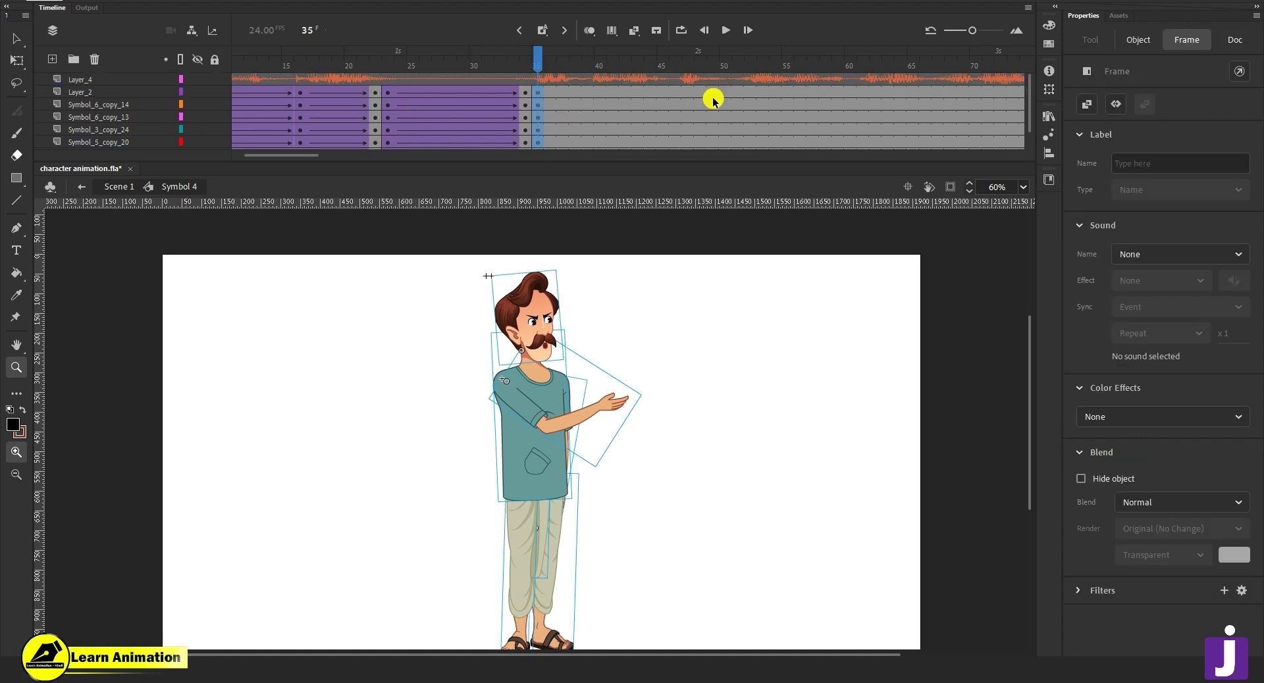
left_click(586, 105)
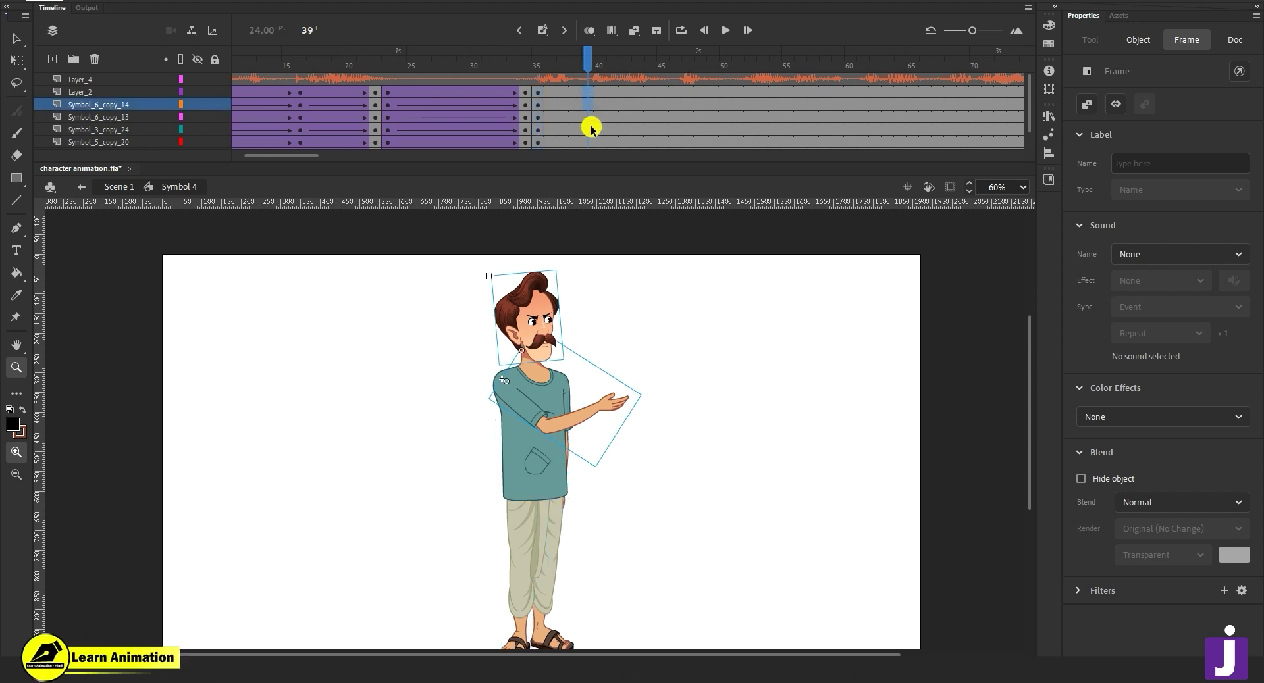
left_click(580, 123)
left_click(581, 127)
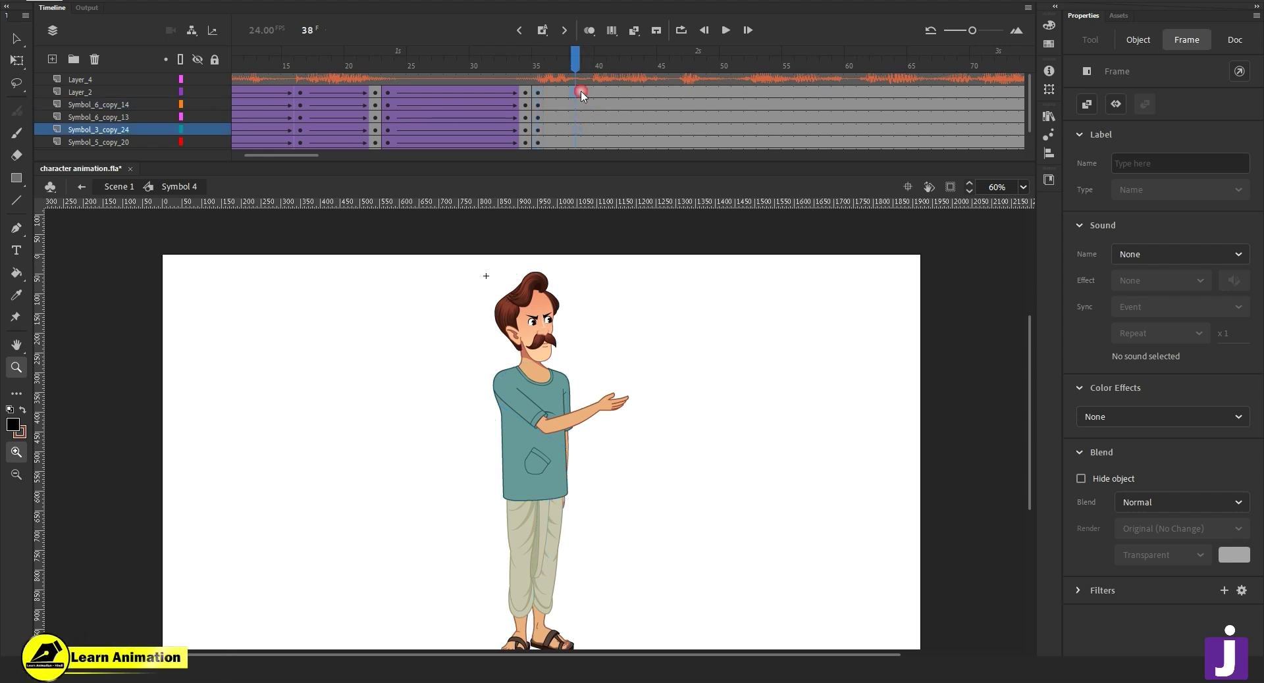
left_click(580, 90)
left_click(585, 116)
left_click_drag(576, 90, 576, 169)
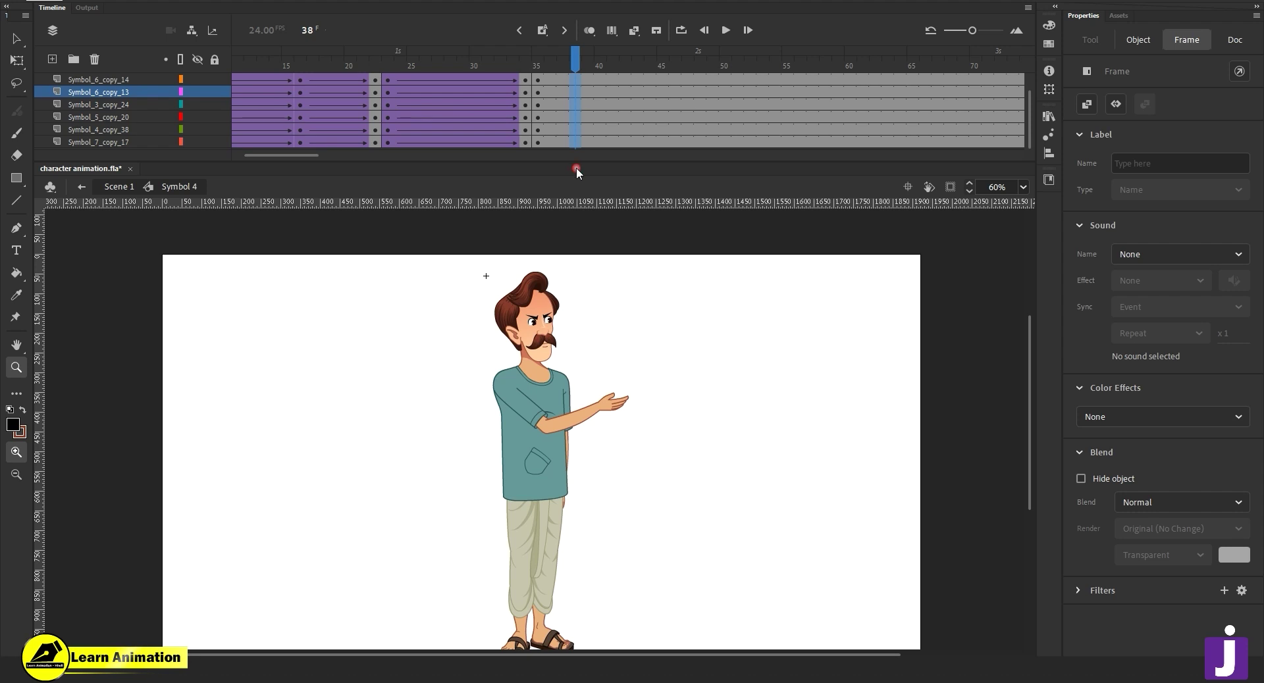
key("F6")
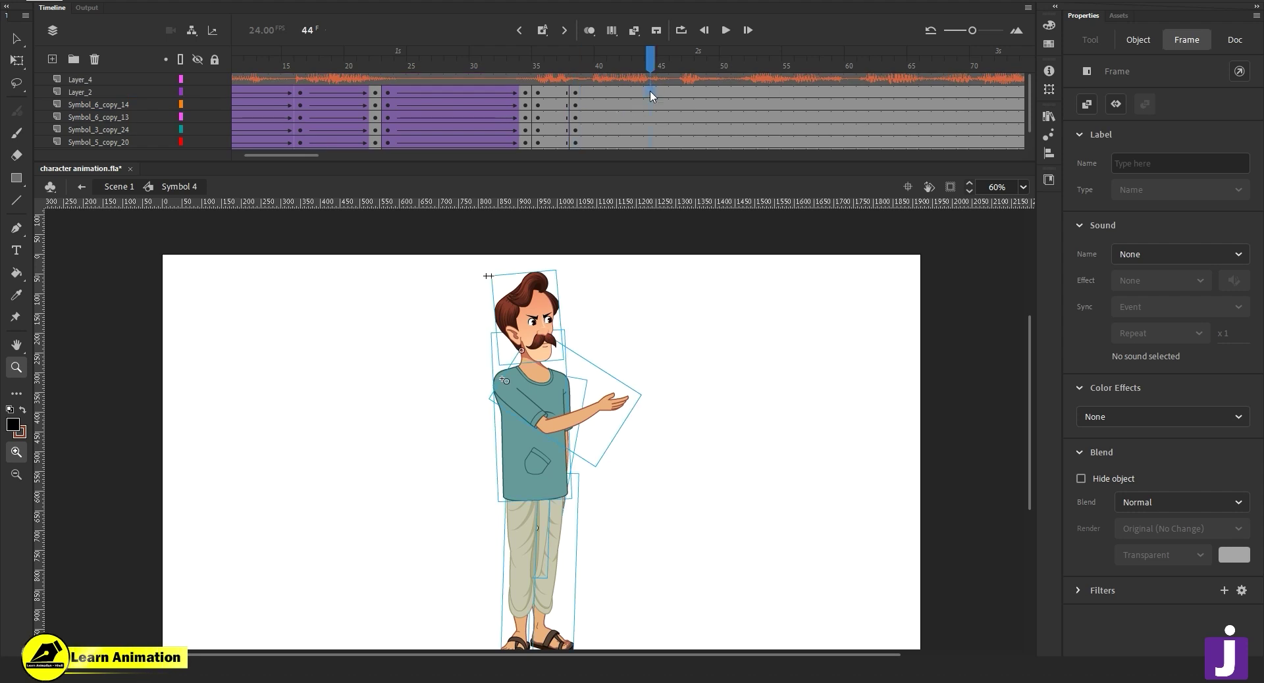
left_click_drag(650, 96, 650, 172)
key("F6")
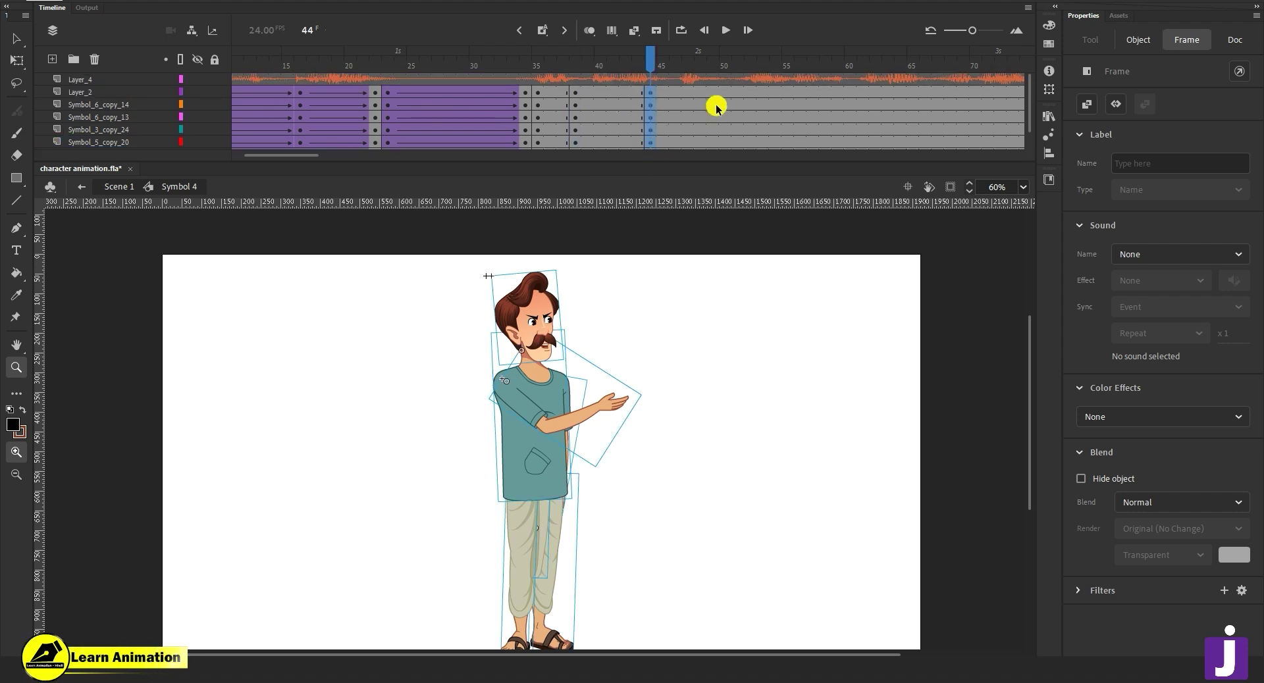
Apply classic tweens to all body layers from frame 35 to 44, with ease-out 100 on the span from 38 to 44.
left_click_drag(553, 94, 598, 178)
right_click(573, 112)
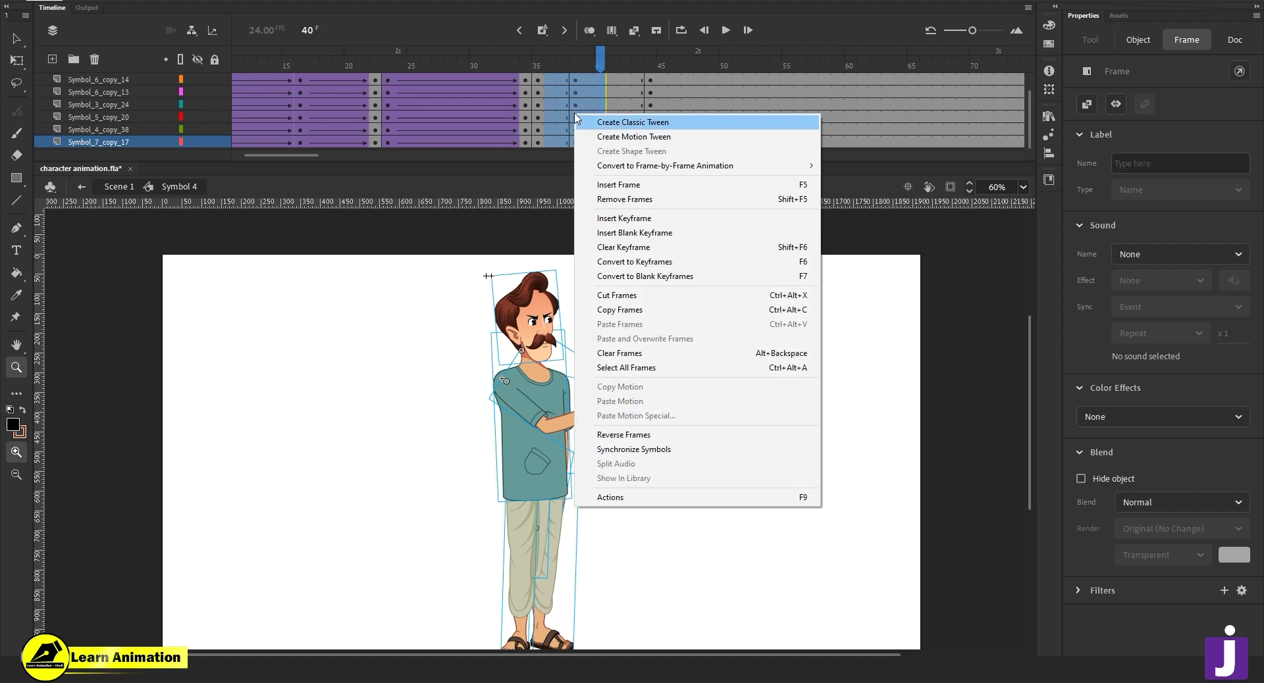
left_click(608, 118)
left_click_drag(622, 132, 618, 196)
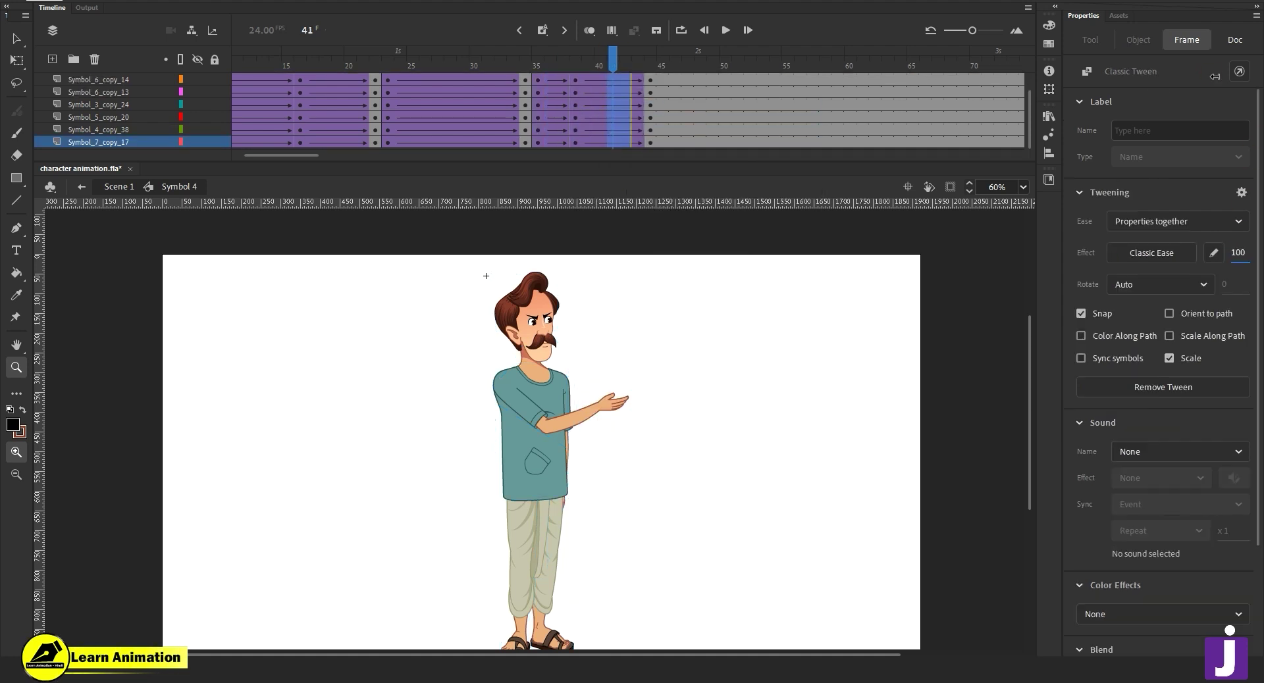
At frame 38, select the head, torso and arms together and rotate them slightly backward about the waist.
left_click(575, 64)
key("v")
left_click(644, 379)
left_click_drag(462, 274, 546, 489)
key("q")
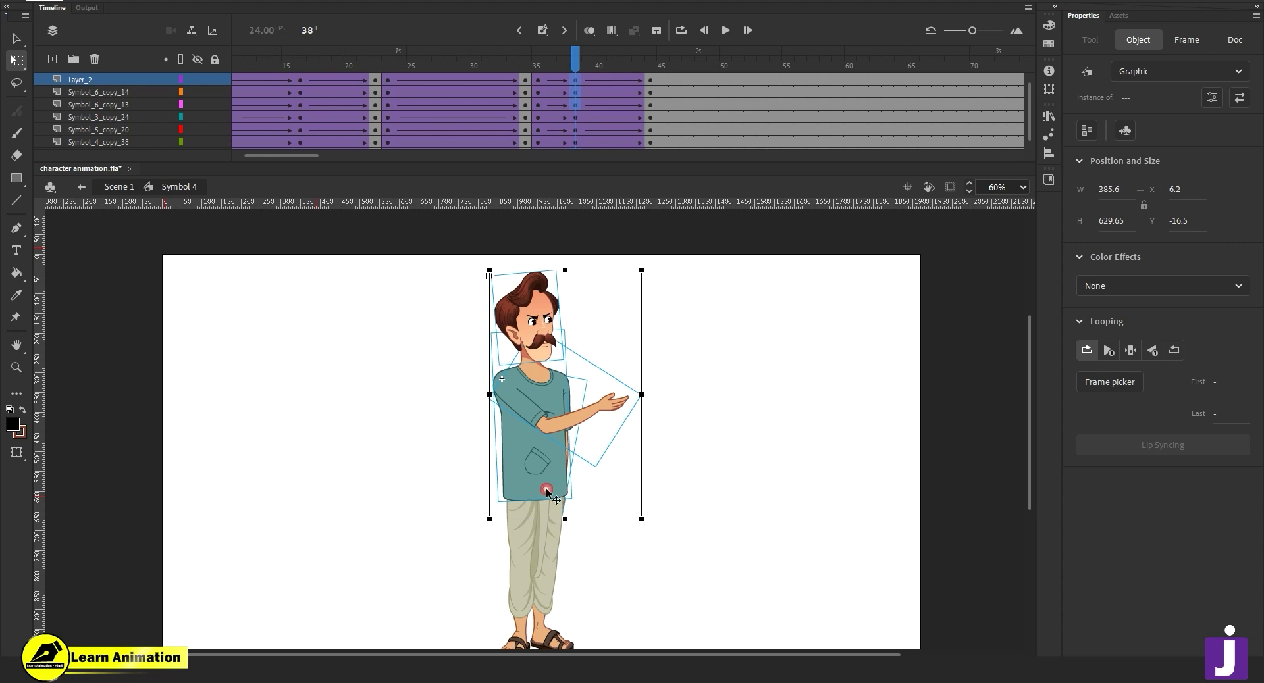
left_click_drag(650, 271, 648, 265)
left_click(688, 368)
At frame 38, rotate the outstretched front arm slightly upward about its shoulder.
left_click(616, 404)
left_click_drag(644, 398, 647, 389)
left_click(597, 499)
At frame 38, rotate the back arm behind the torso slightly about its shoulder.
key("z")
left_click(530, 474)
key("v")
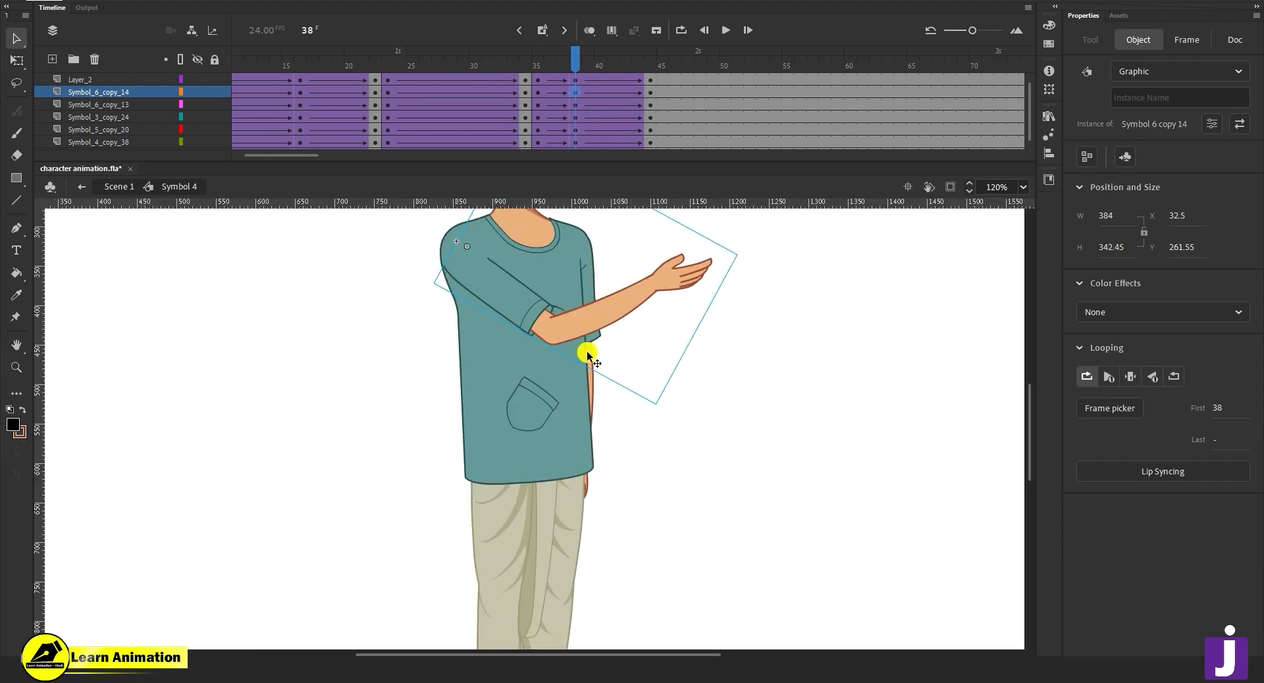
left_click(590, 338)
key("q")
left_click_drag(582, 521, 584, 524)
Tilt the head slightly backward at frame 38 and scrub from frame 35 to 44 to review the motion.
scroll(652, 497, "up", 6)
left_click(558, 324)
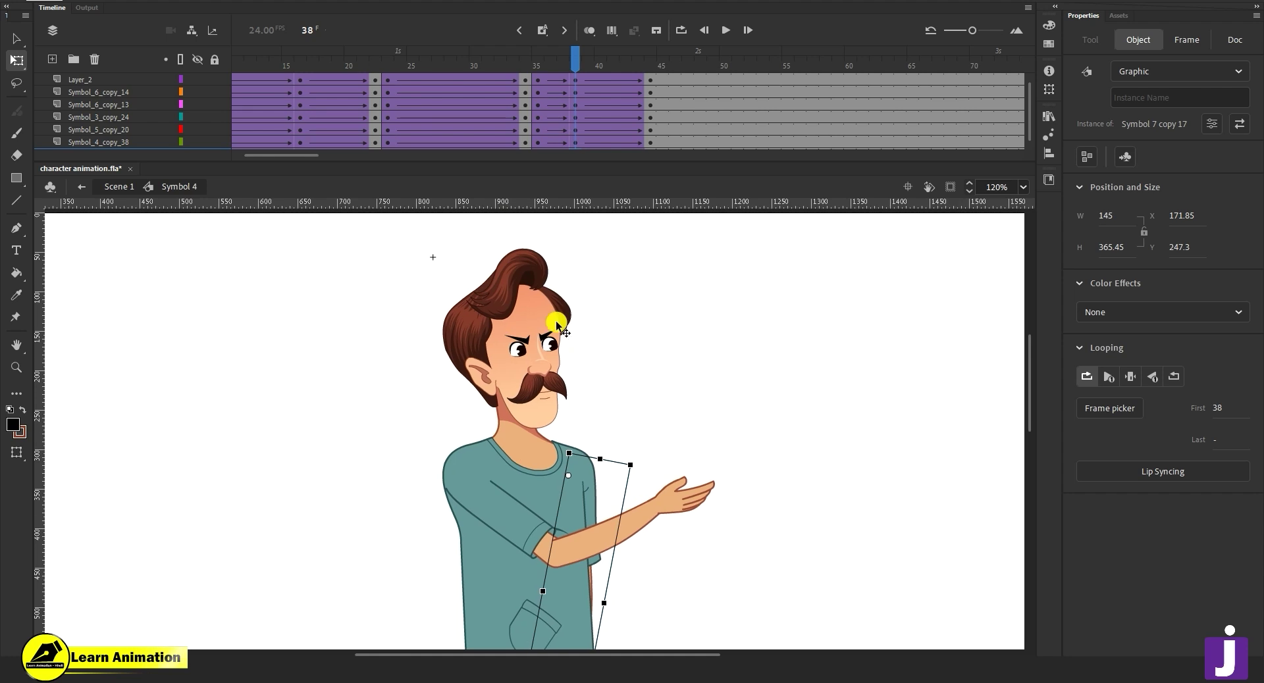
left_click_drag(570, 245, 569, 237)
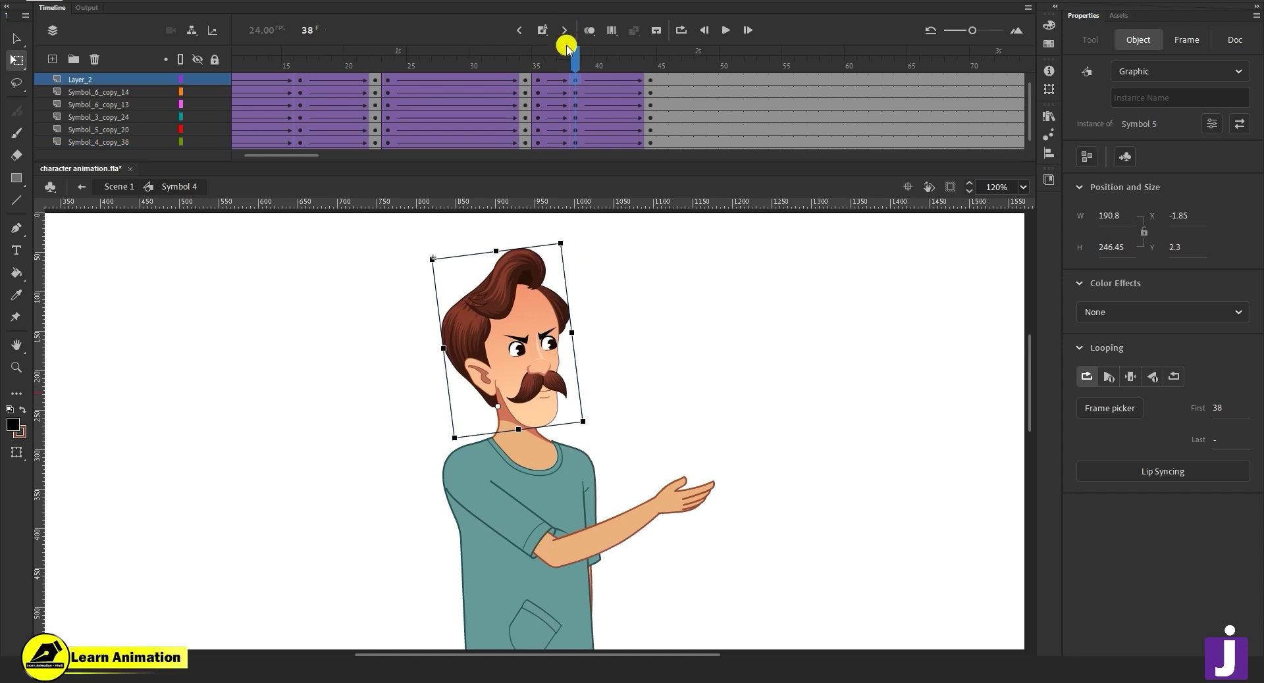
left_click(537, 70)
left_click_drag(538, 74, 649, 74)
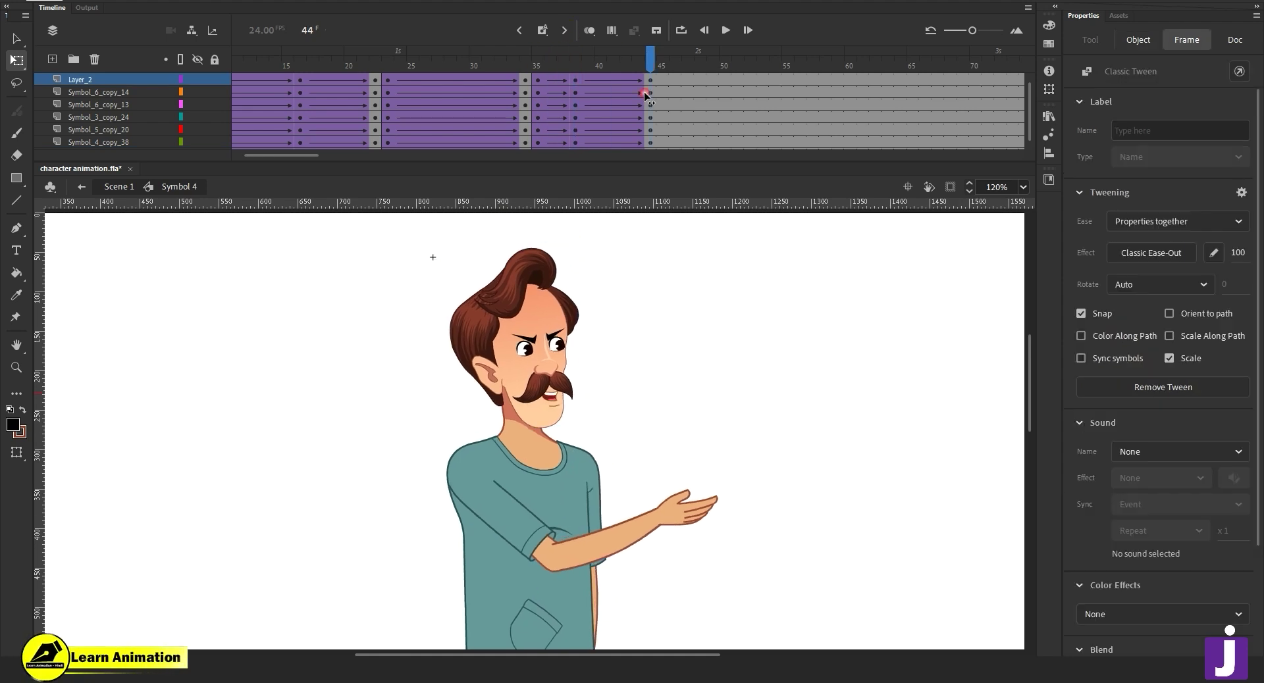
At frame 44, select the head, torso and arms together and rotate them slightly forward about the waist.
key("z")
left_click(557, 523, "alt")
key("v")
left_click_drag(461, 267, 597, 449)
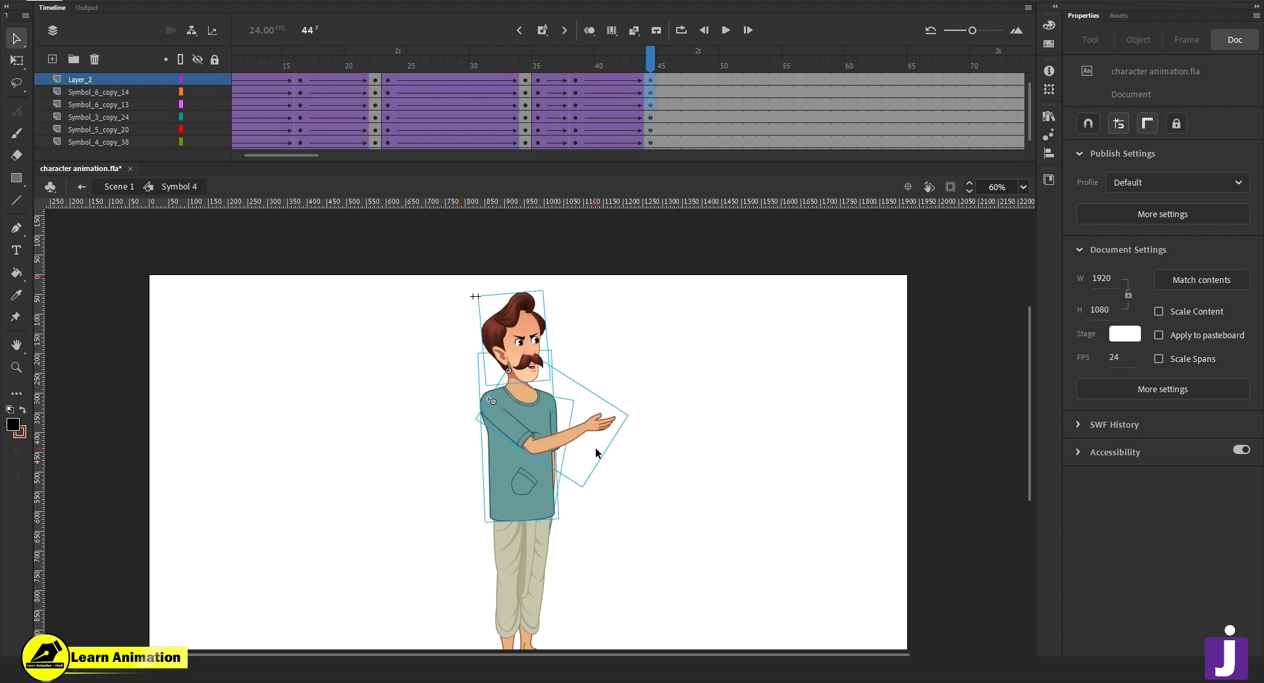
key("q")
left_click_drag(554, 414, 527, 509)
mouse_move(634, 285)
left_mouse_down()
mouse_move(654, 297)
mouse_move(645, 282)
left_mouse_up()
Play the animation and scrub between frames 38 and 44 to check the body's forward tilt.
key("z")
left_click(589, 481, "alt")
left_click(542, 460)
left_click_drag(637, 61, 496, 84)
key("Return")
left_click_drag(561, 106, 513, 92)
left_click_drag(612, 102, 658, 107)
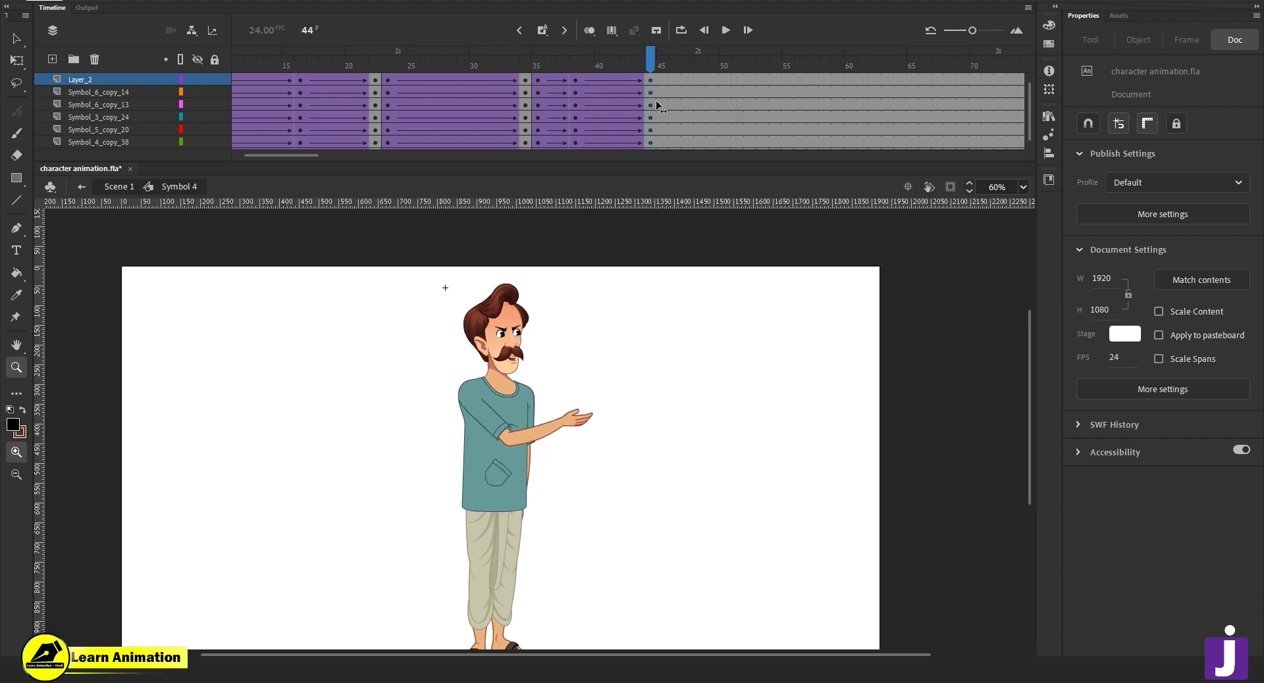
left_click(577, 80)
left_click_drag(575, 56, 650, 56)
At frame 44, rotate the outstretched front arm upward about its shoulder and compare it with frame 38.
left_click(541, 333)
key("v")
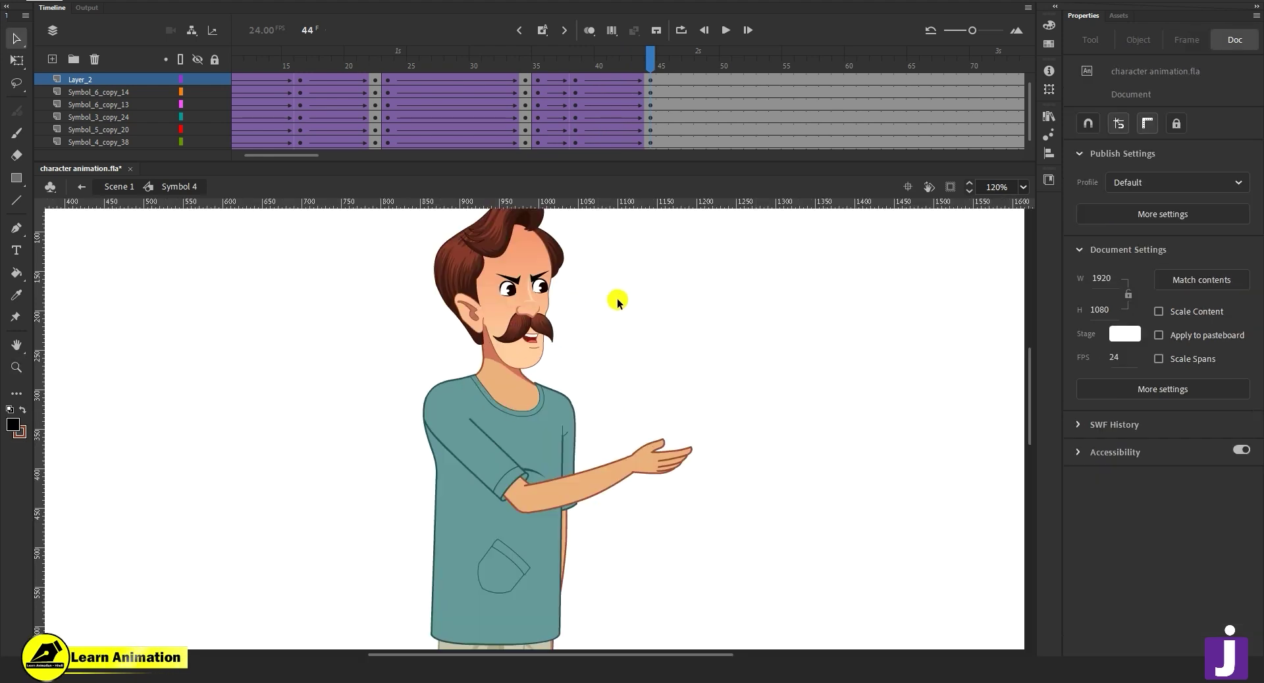
left_click(654, 467)
key("q")
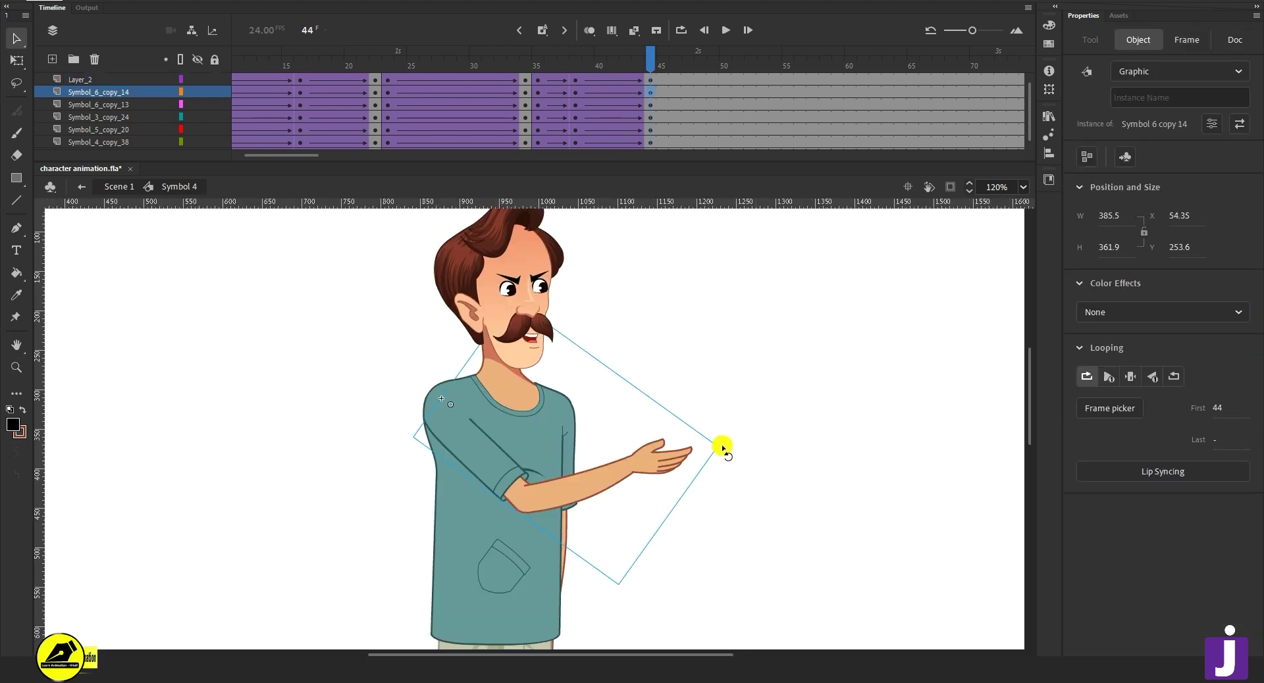
left_click_drag(725, 446, 722, 388)
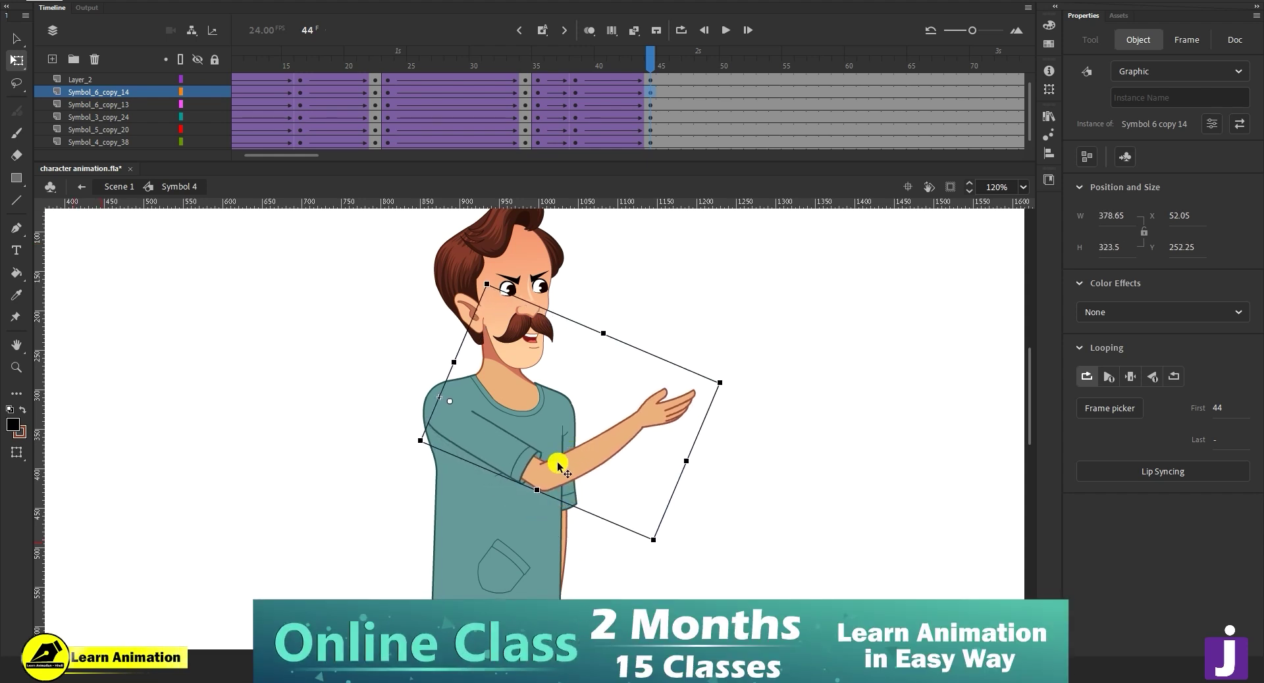
left_click(678, 344)
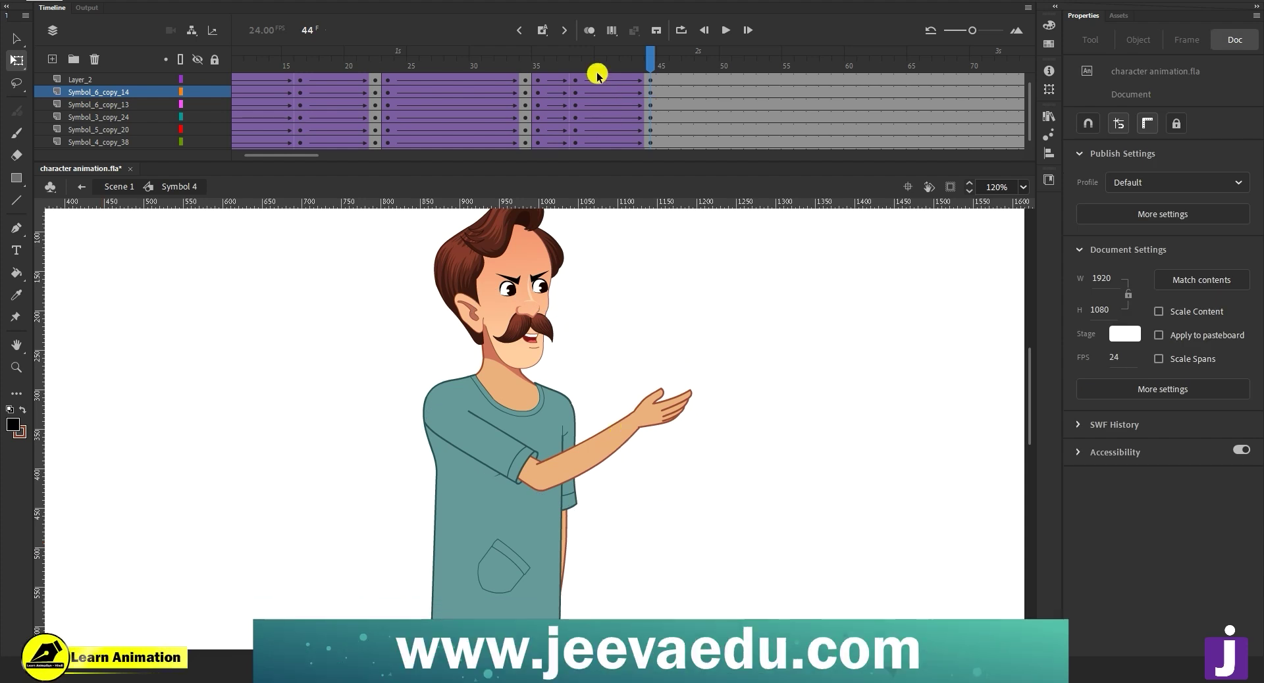
left_click(576, 80)
left_click(650, 79)
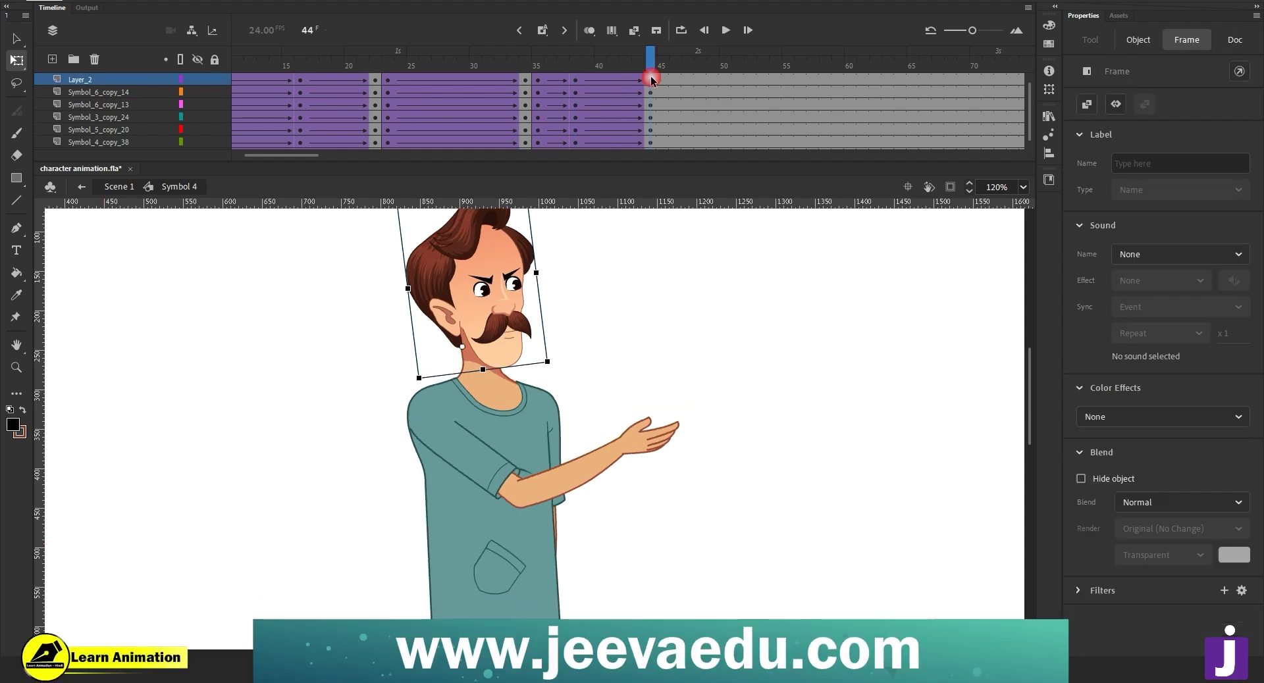
Inside the front arm symbol, keyframe the forearm at frames 38 and 44 and add a classic tween with ease 100.
double_click(660, 421)
left_click(627, 80)
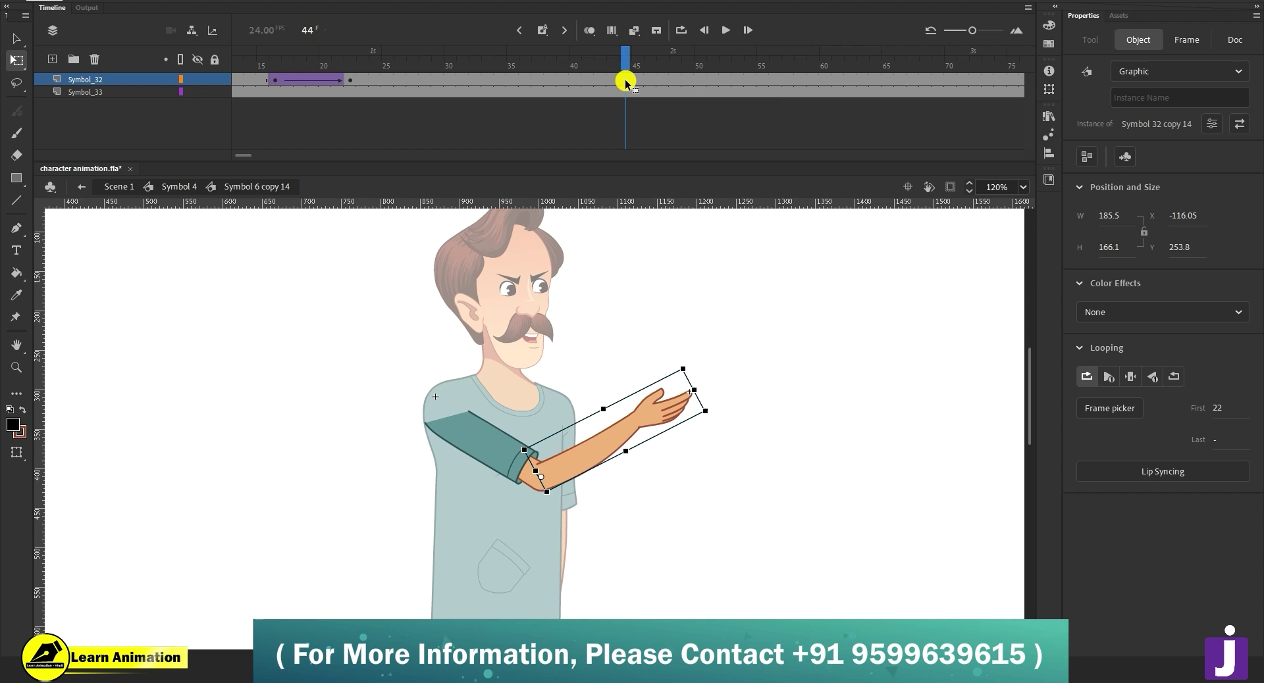
left_click(555, 81)
right_click(576, 82)
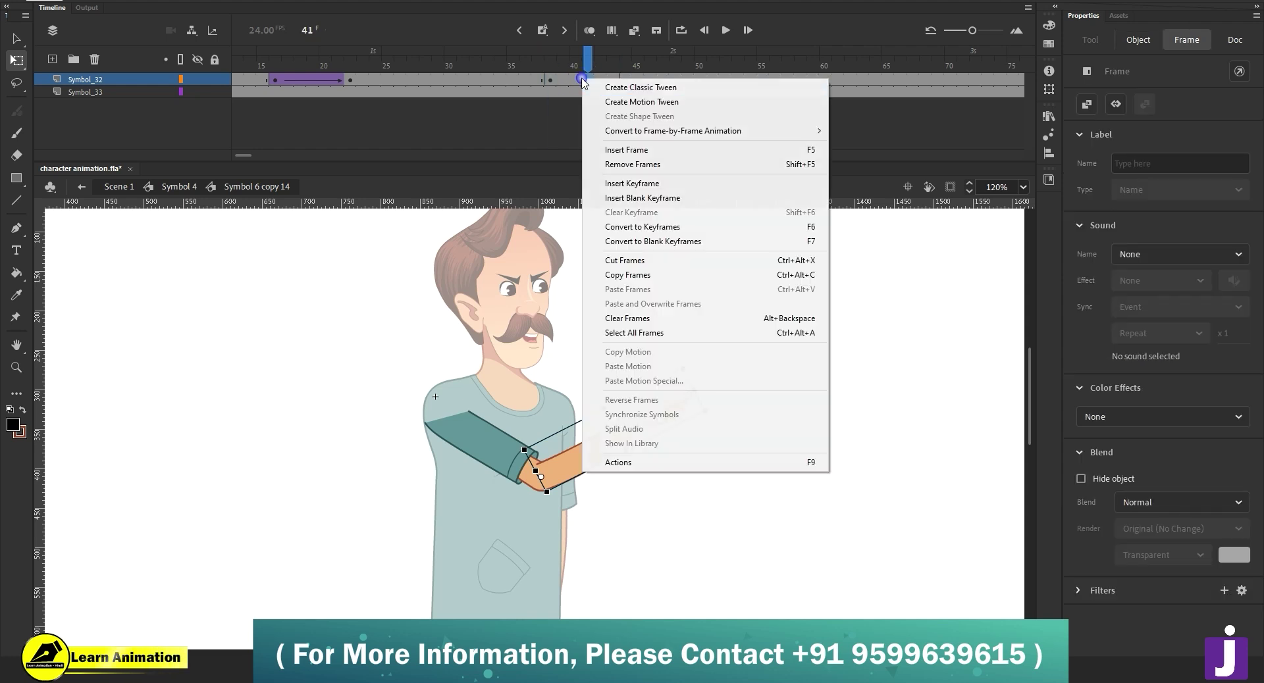
left_click(618, 89)
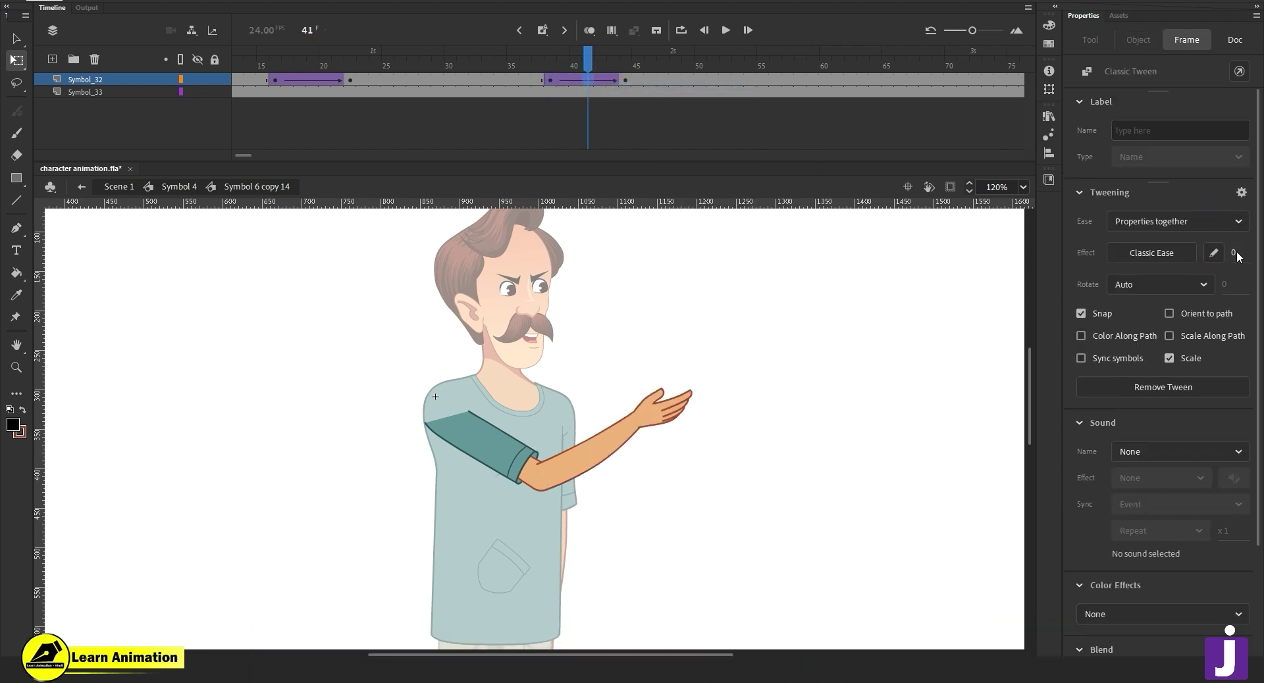
left_click_drag(1231, 62, 1231, 62)
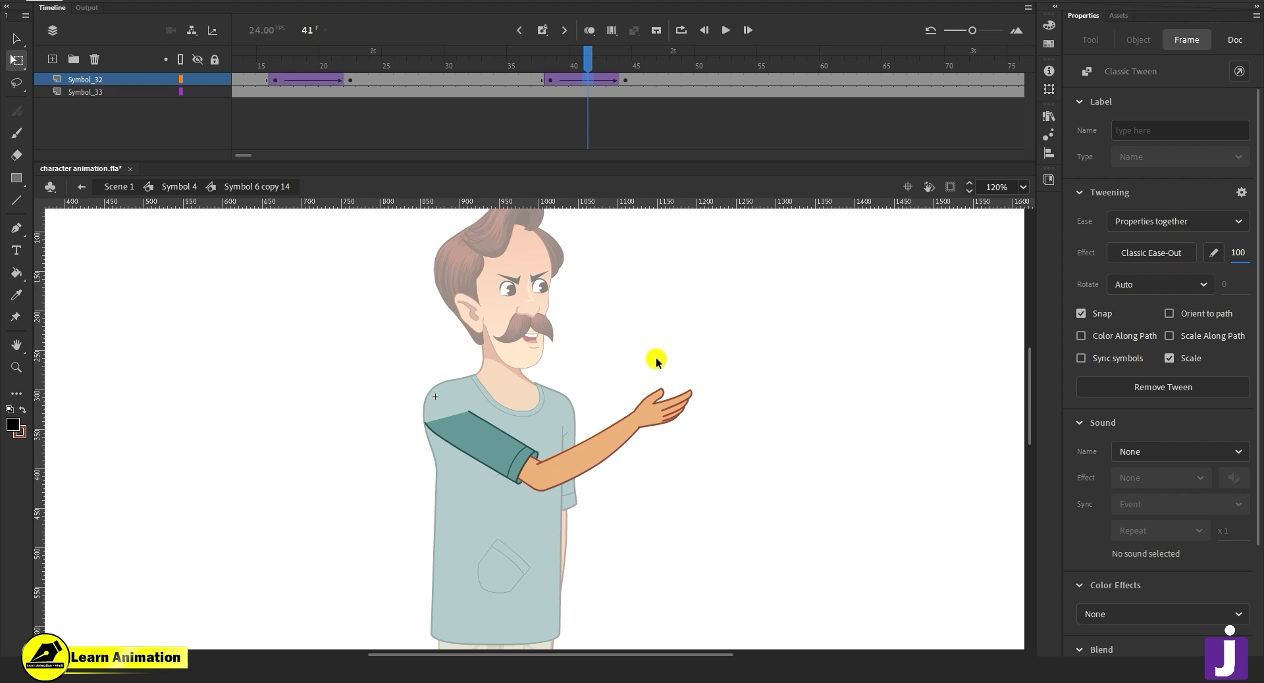
At frame 44, rotate the forearm downward about the elbow, return to the whole body and scrub the motion.
left_click(625, 80)
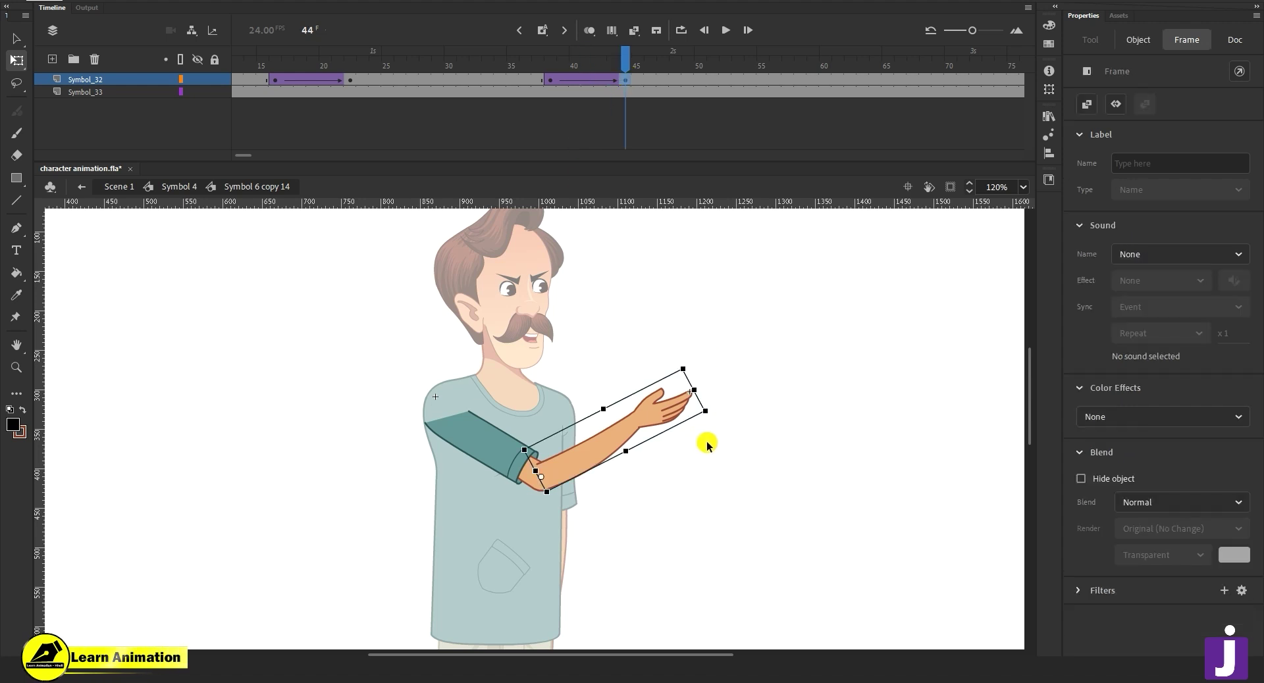
left_click_drag(717, 416, 733, 515)
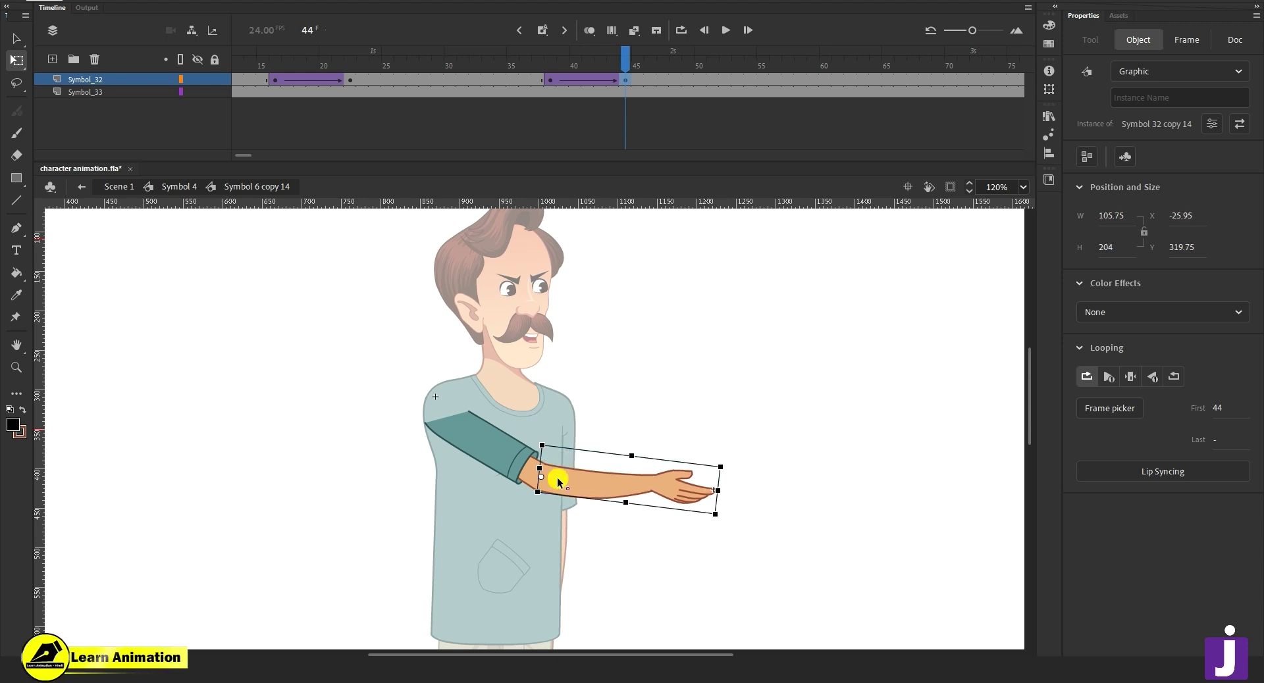
double_click(632, 405)
left_click(528, 85)
left_click_drag(528, 84, 641, 129)
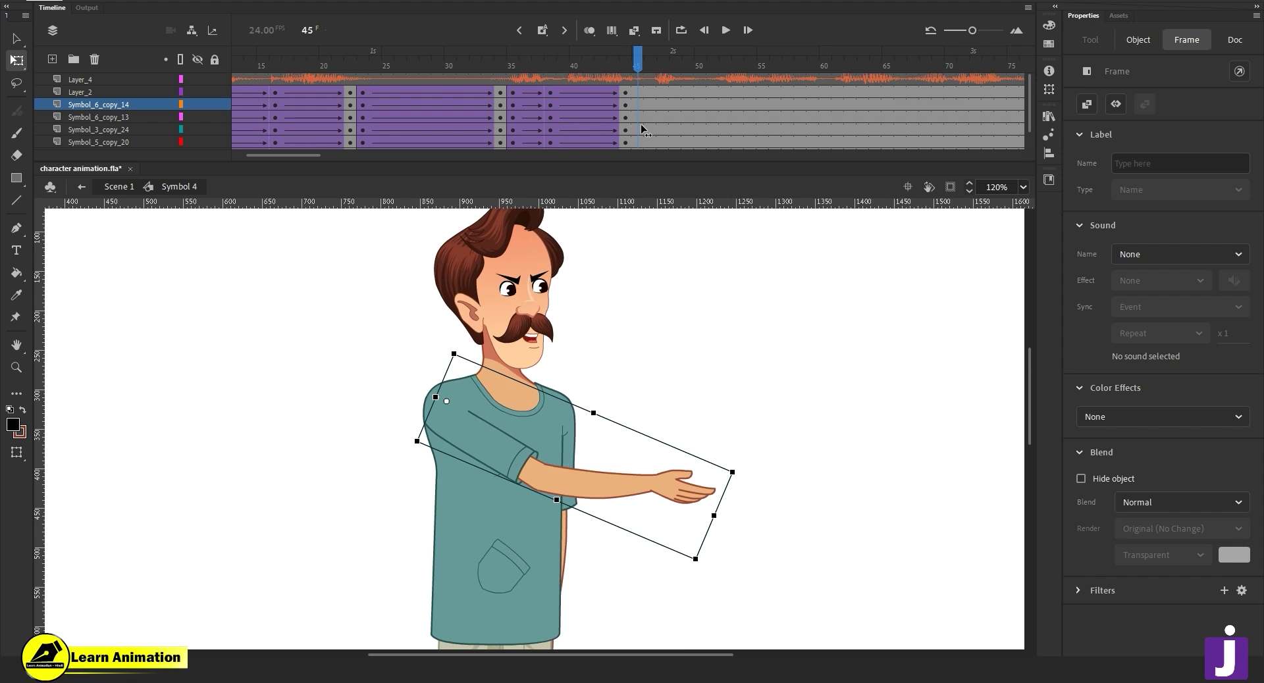
Fine-tune the front arm at frame 44 by rotating the whole arm slightly upward and its forearm slightly downward.
left_click(733, 478)
left_click(677, 485)
double_click(678, 487)
left_click(678, 487)
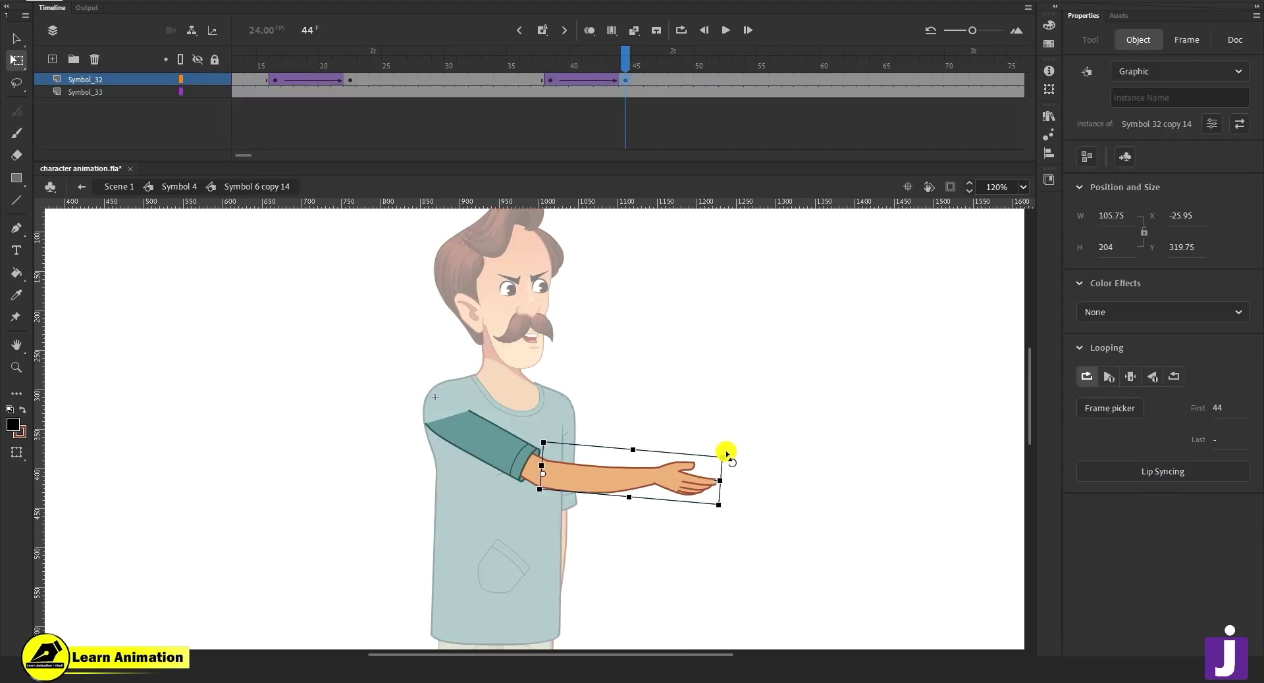
left_click_drag(728, 452, 733, 463)
left_click(621, 93)
double_click(657, 256)
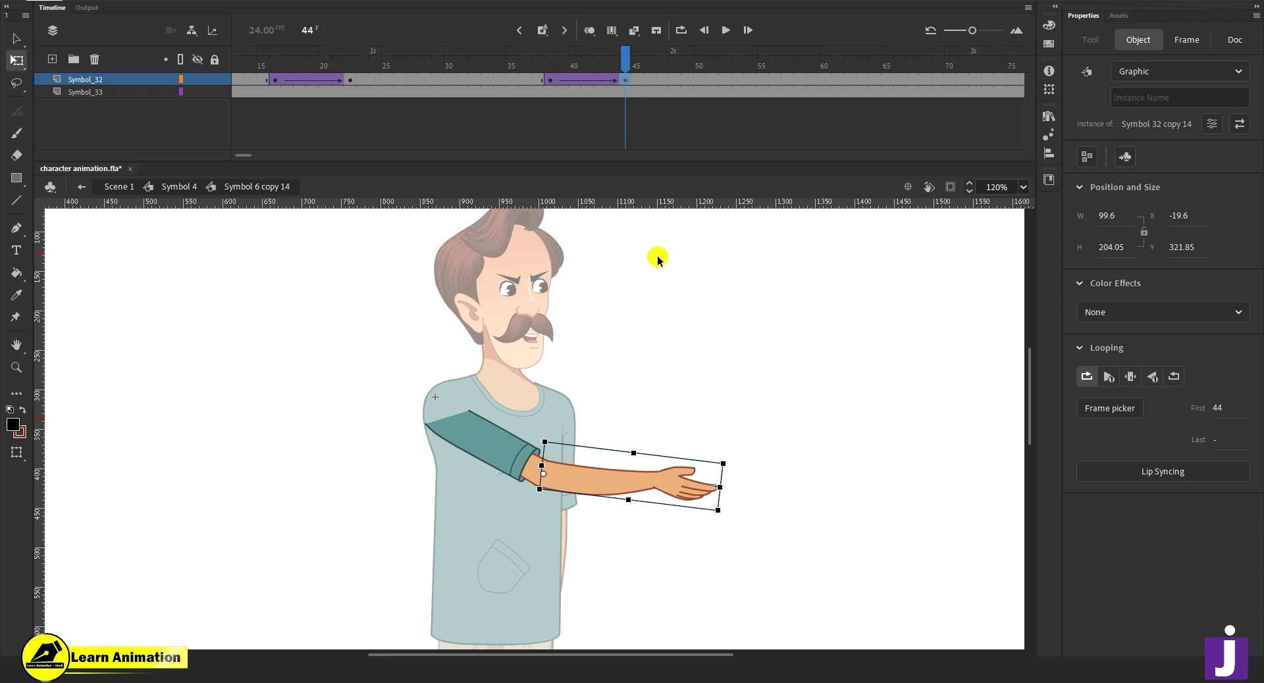
left_click(511, 439)
left_click_drag(512, 489, 511, 489)
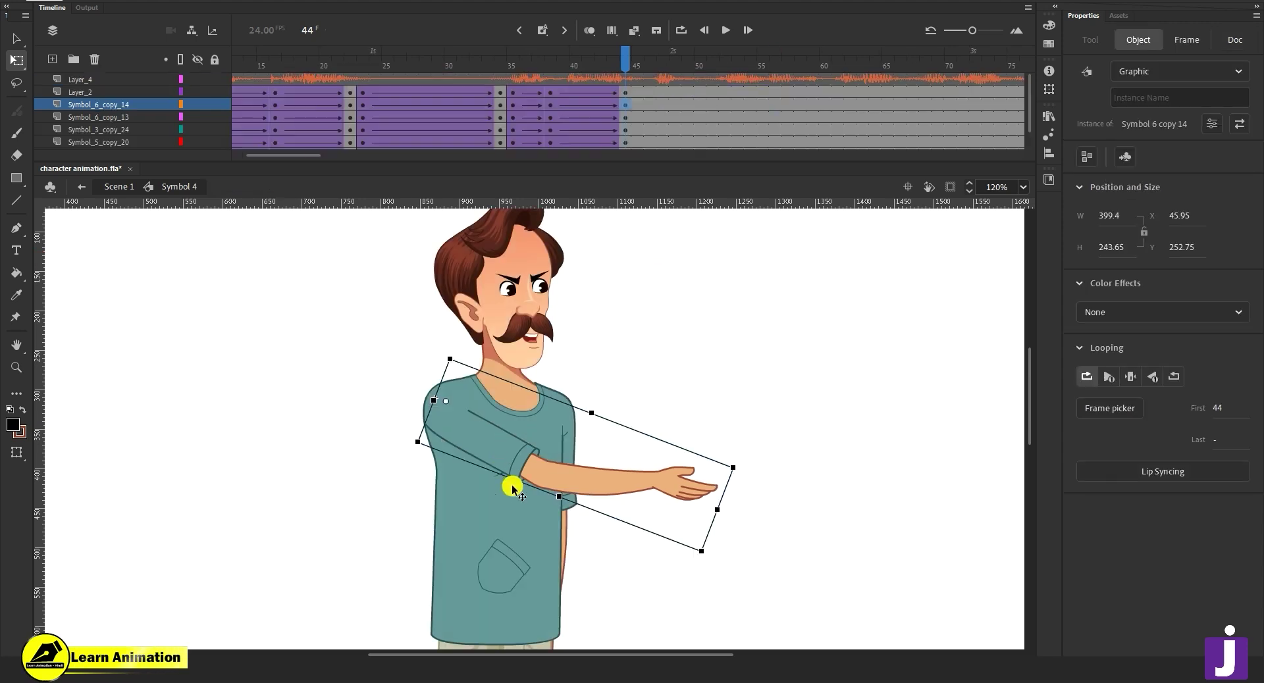
left_click(409, 453)
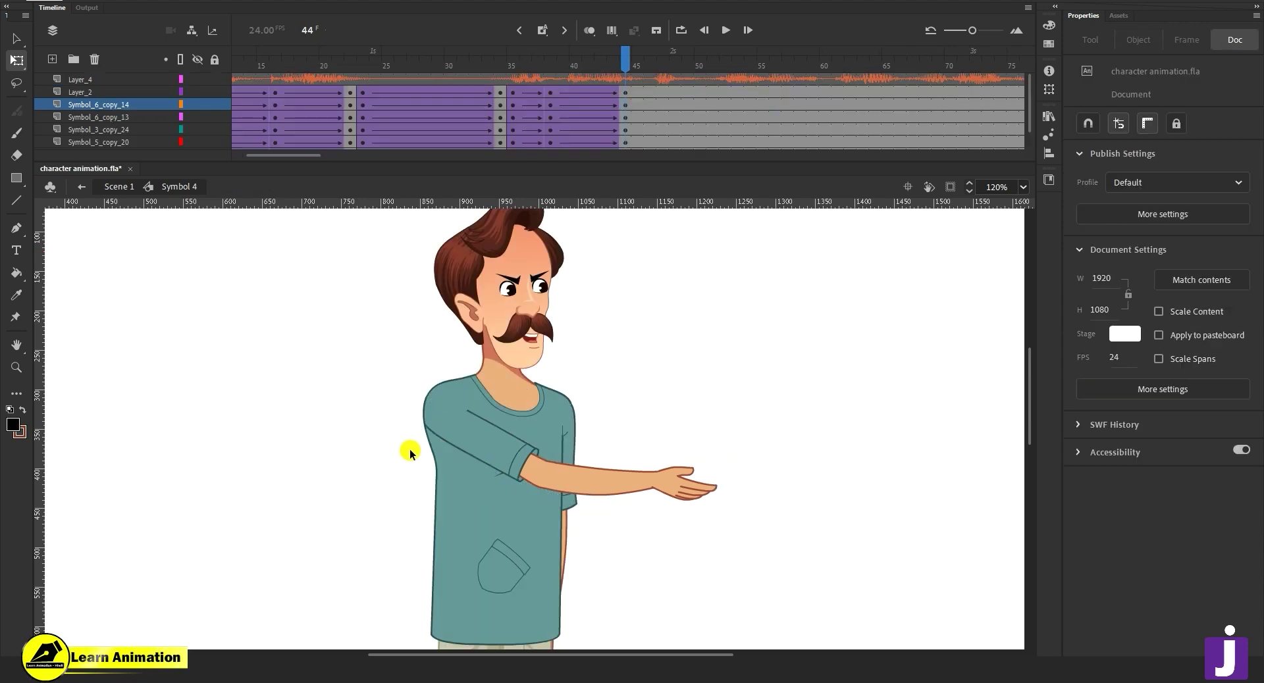
left_click_drag(612, 56, 629, 110)
At frame 44, rotate the back arm behind the torso slightly about its shoulder and scrub the motion.
key("z")
left_click(579, 470, "alt")
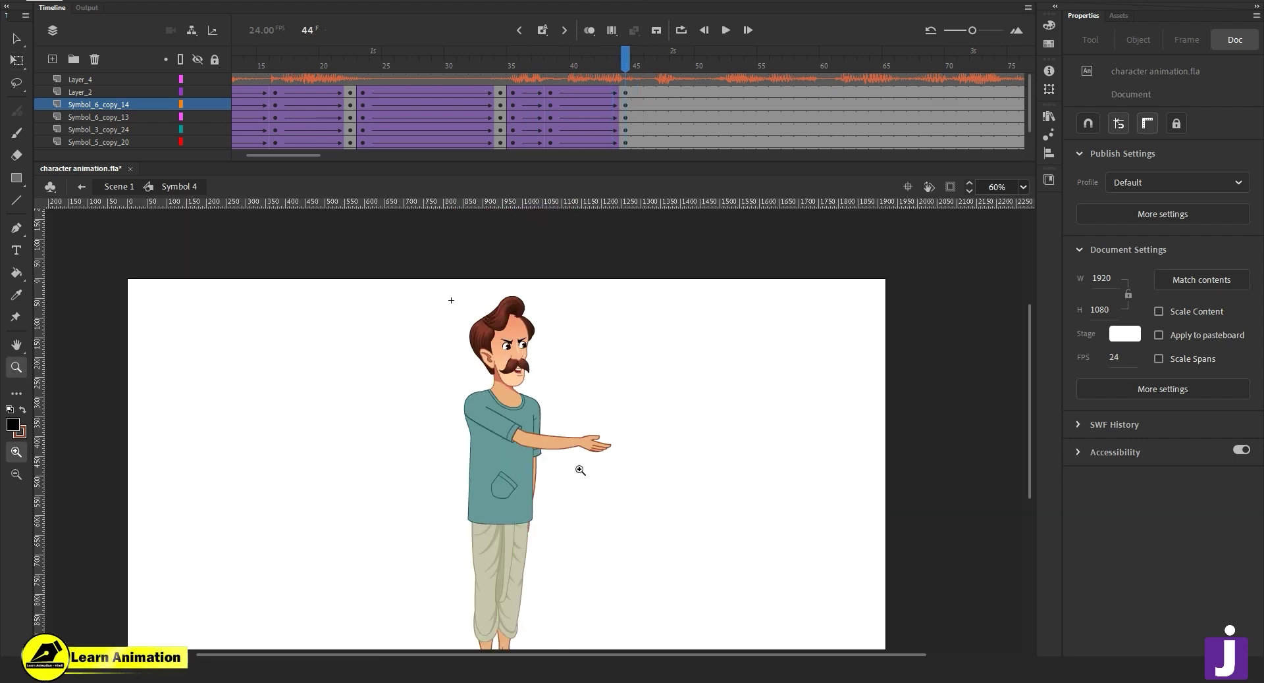
key("v")
left_click(536, 459)
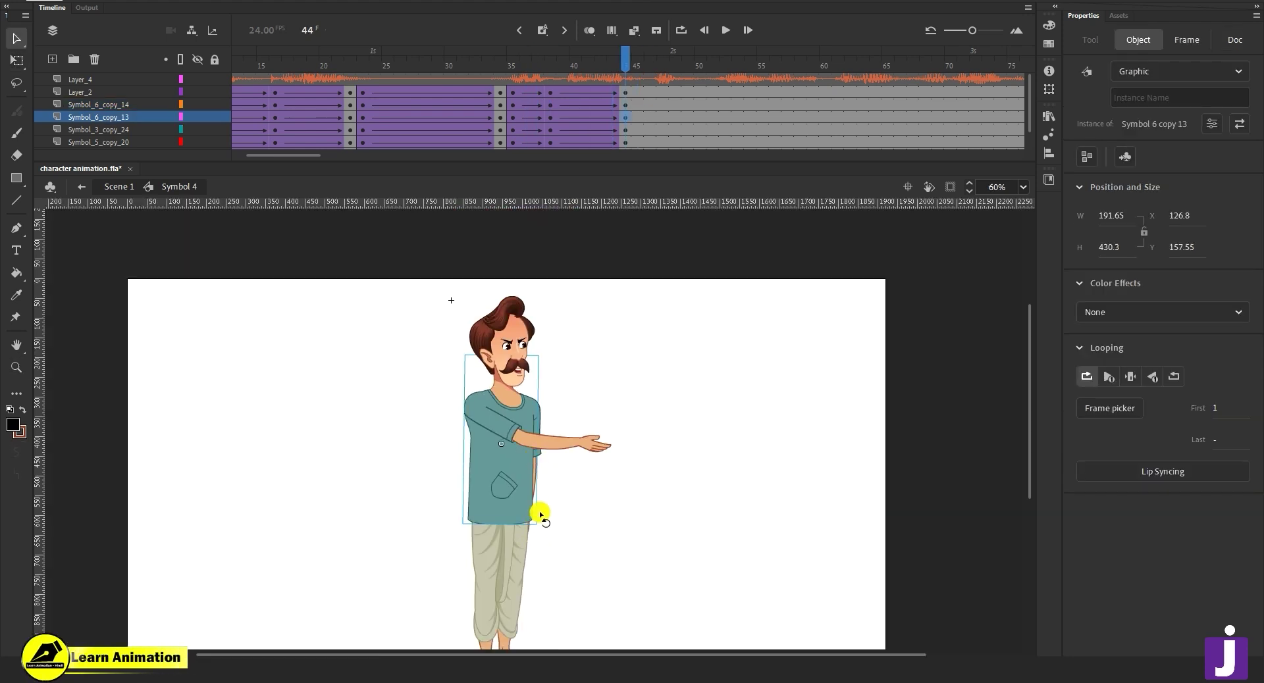
key("q")
left_click(541, 514)
left_click(543, 499)
left_click_drag(535, 548, 528, 549)
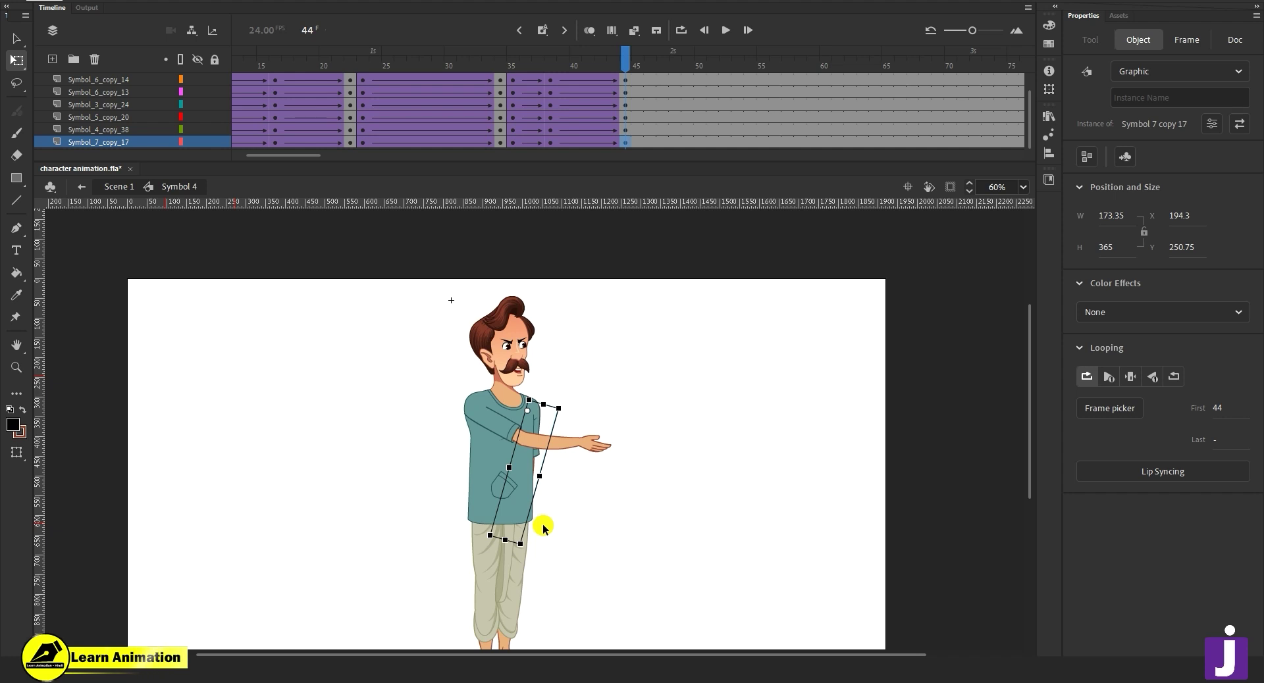
left_click(626, 66)
key("z")
key("v")
scroll(603, 60, "up", 2)
left_click_drag(622, 69, 631, 112)
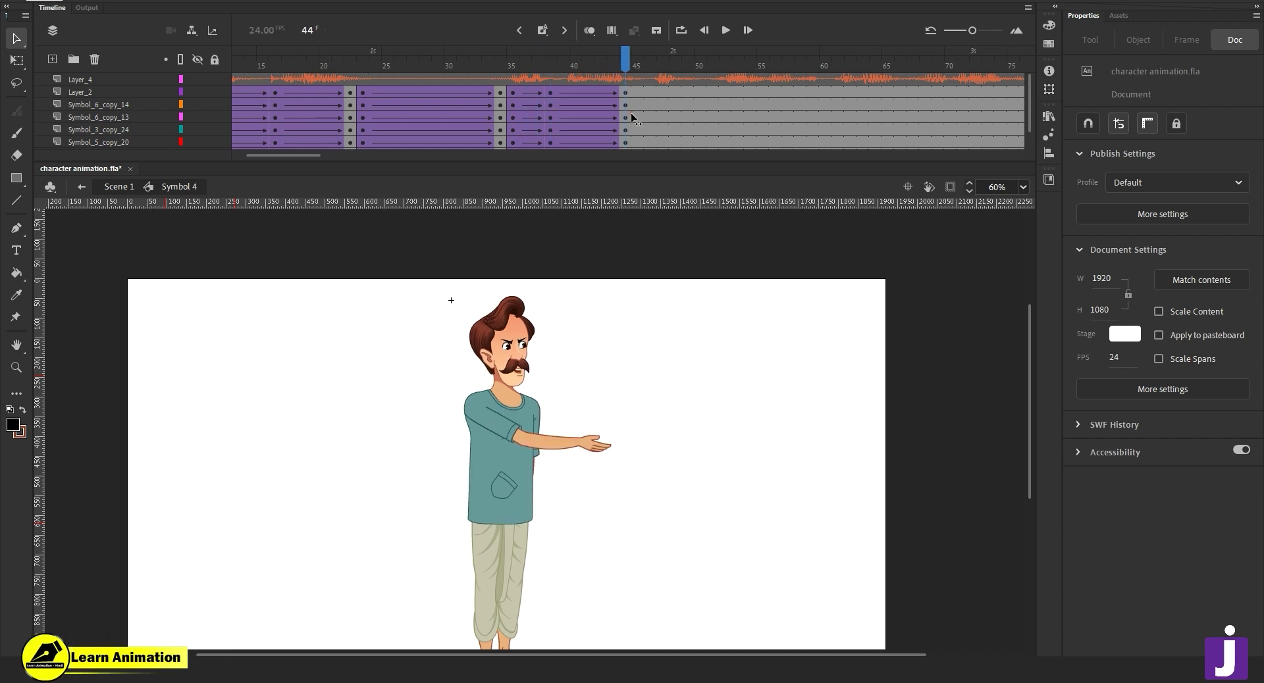
At frame 44, swing the front arm down beside the torso and shift it to line up with the shoulder.
left_click(560, 446)
key("q")
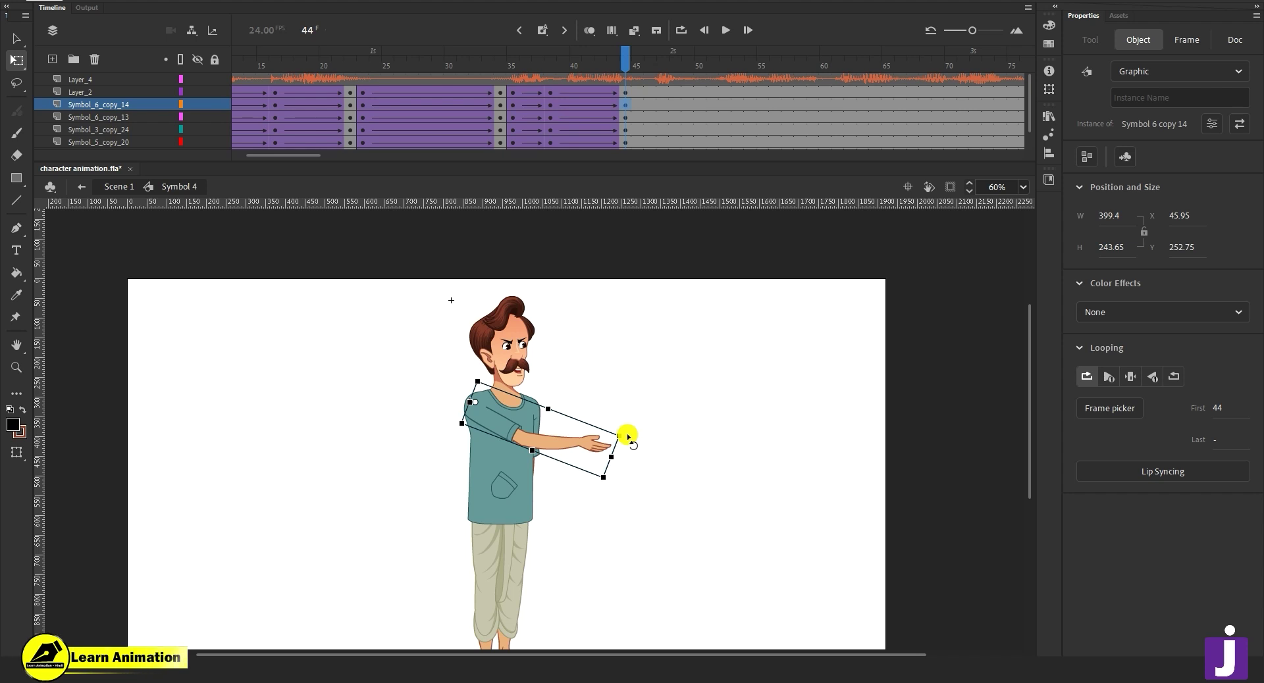
mouse_move(606, 64)
left_mouse_down()
mouse_move(587, 65)
mouse_move(625, 64)
left_mouse_up()
left_click(585, 454)
key("ctrl+space")
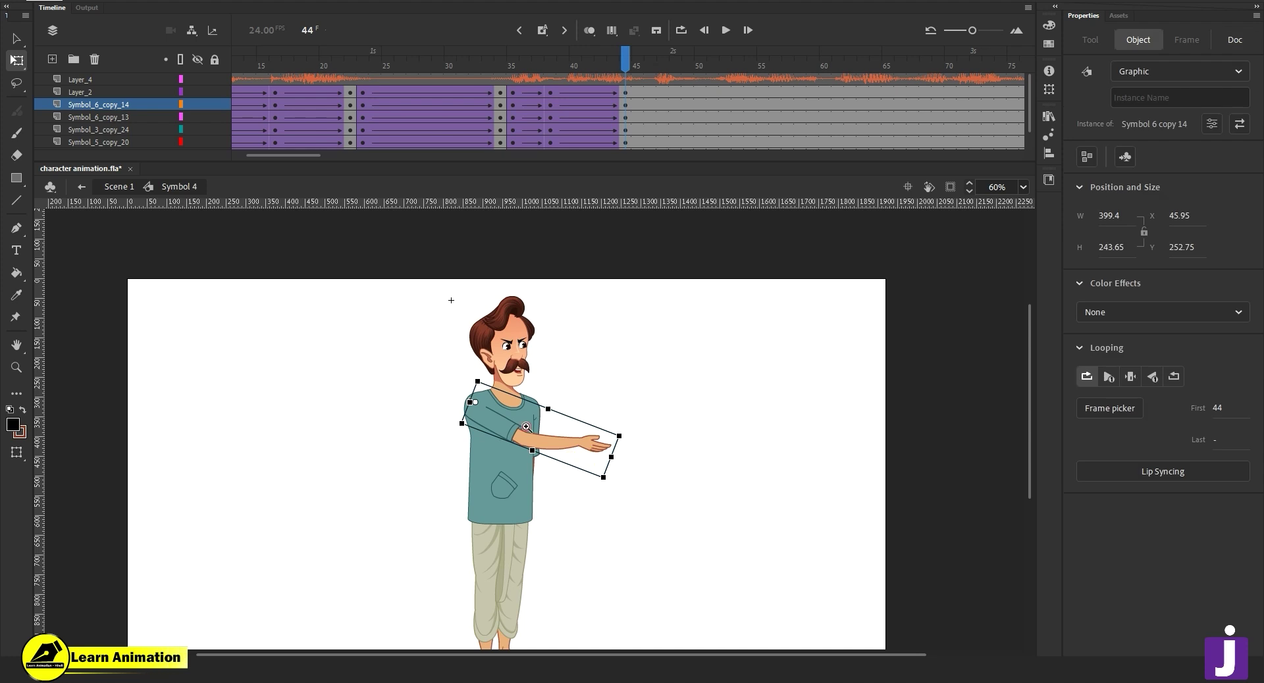
key("z")
left_click(526, 426)
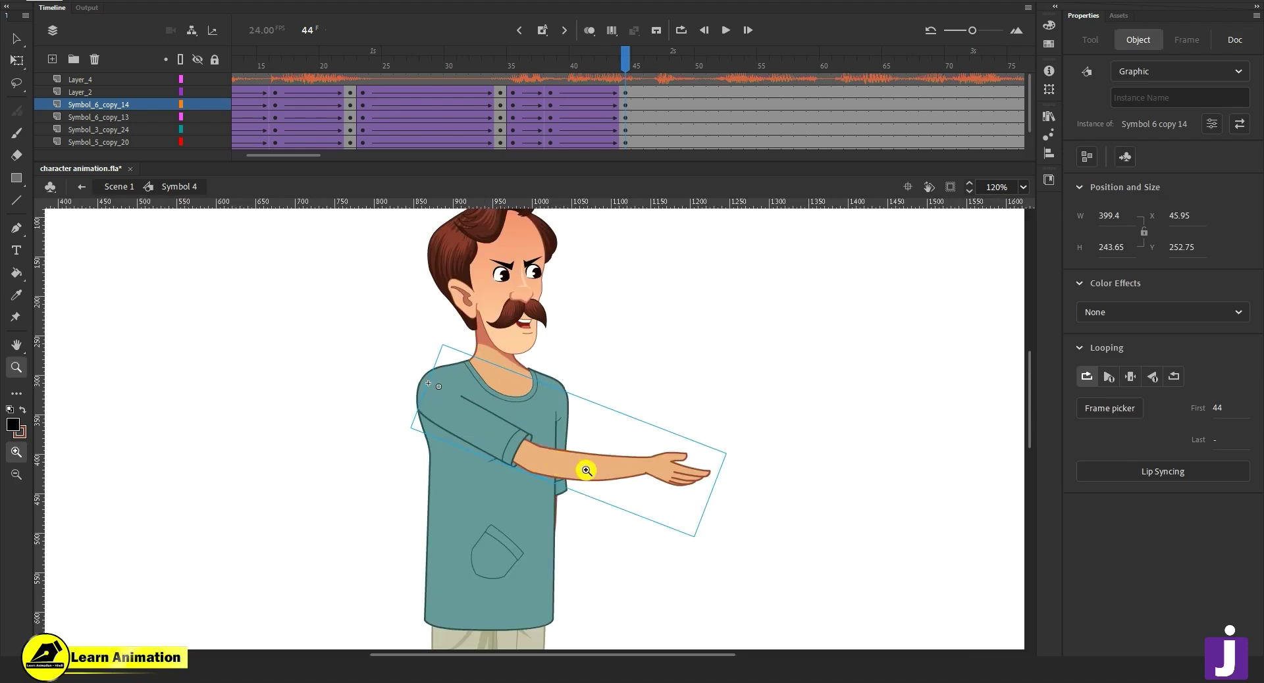
key("v")
key("q")
left_click_drag(728, 450, 523, 579)
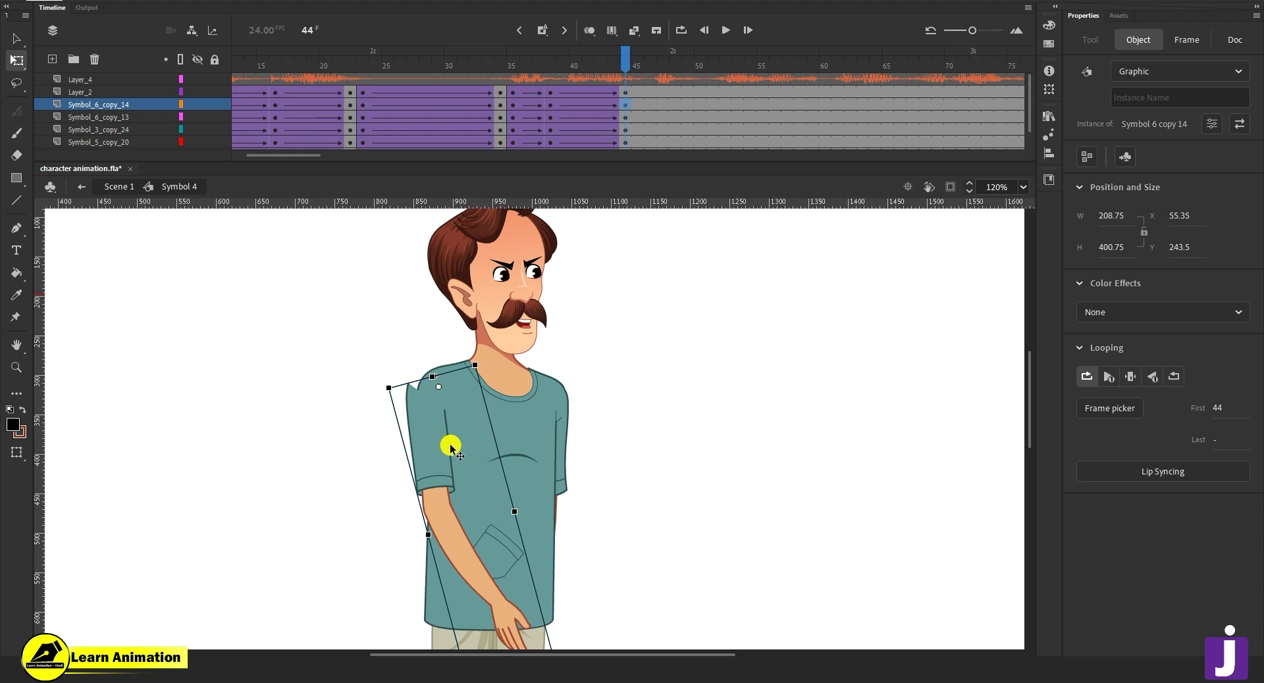
left_click_drag(455, 445, 478, 444)
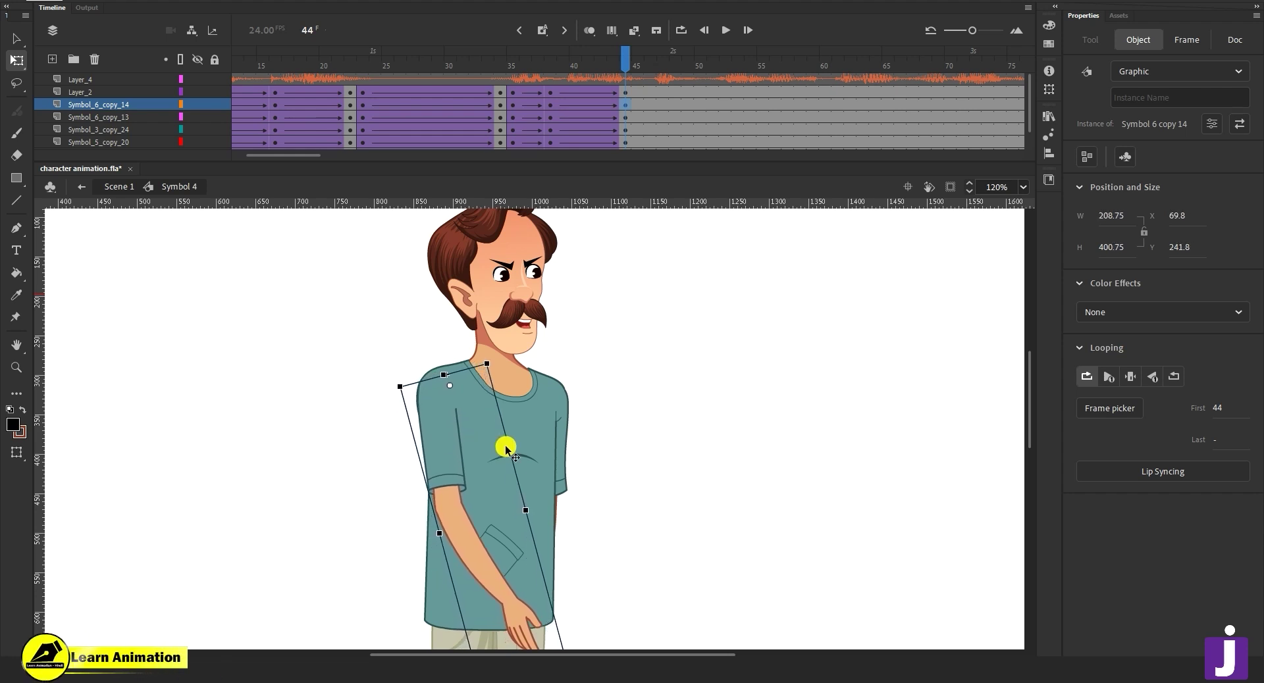
left_click_drag(559, 85, 625, 112)
Inside the front arm symbol at frame 44, rotate the forearm up so the hand reaches the chest, then scrub the motion.
key("space")
left_click_drag(549, 544, 560, 491)
double_click(525, 580)
left_click(560, 583)
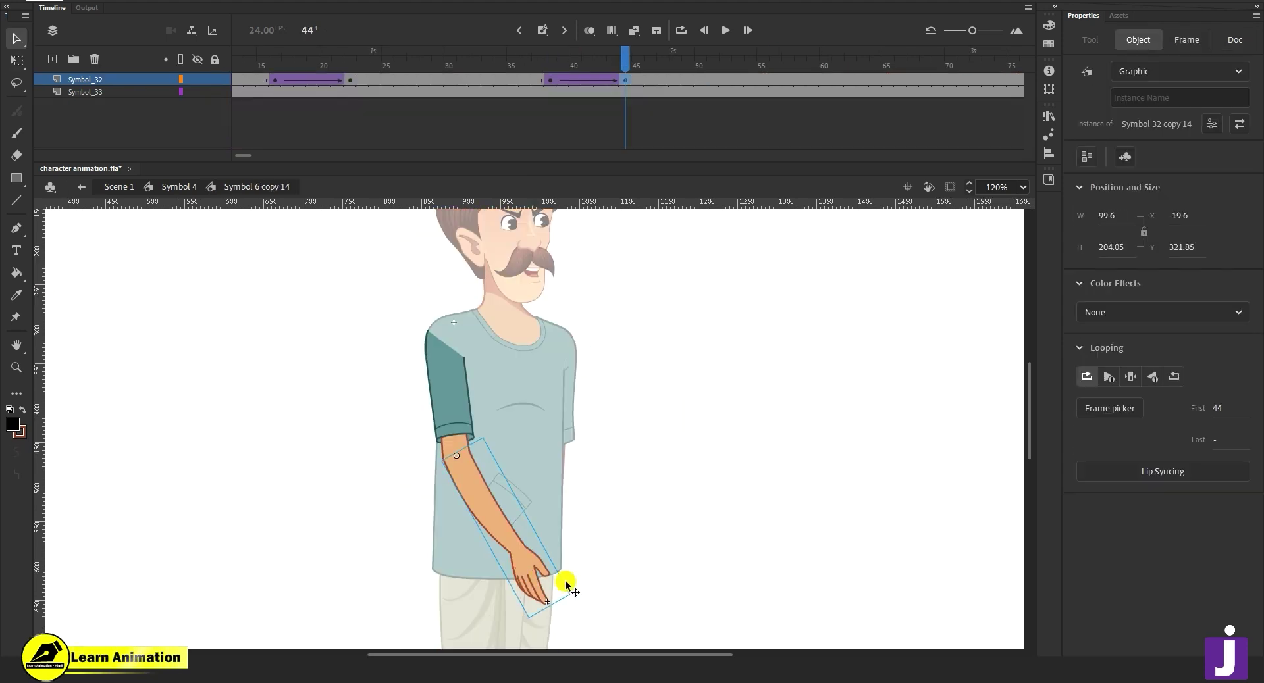
left_click_drag(579, 599, 544, 304)
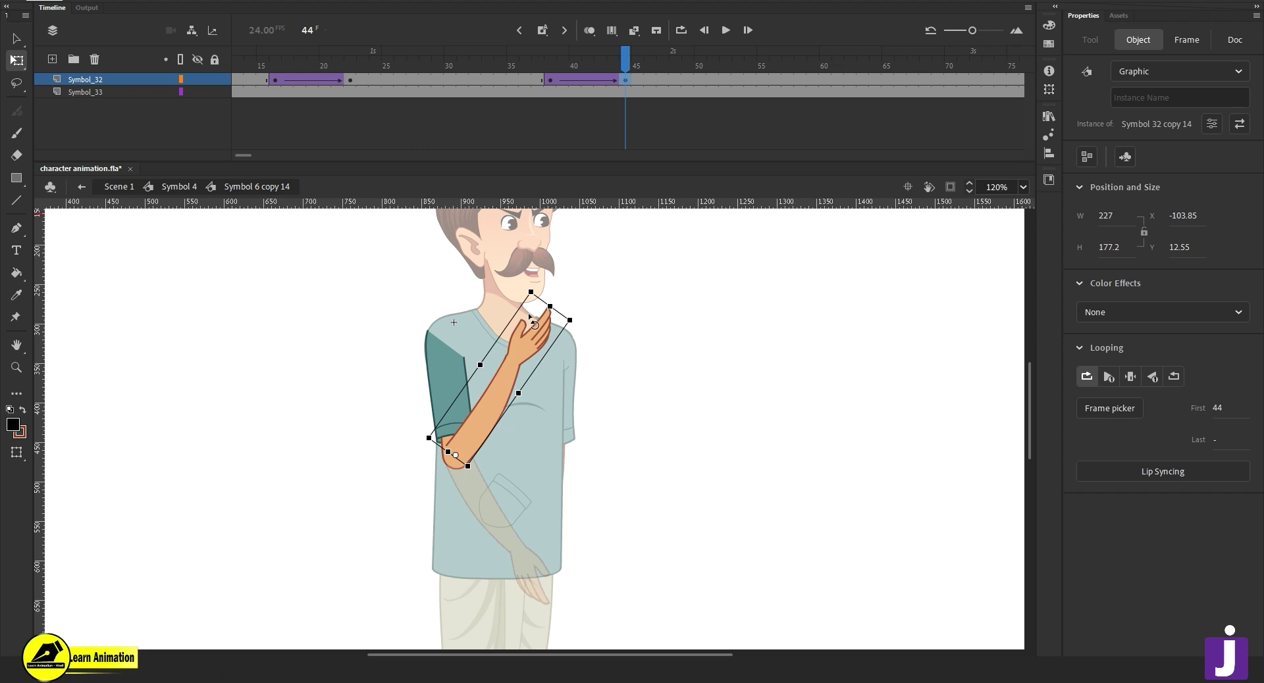
double_click(649, 389)
mouse_move(588, 64)
left_mouse_down()
mouse_move(527, 89)
mouse_move(666, 105)
left_mouse_up()
left_click(627, 99)
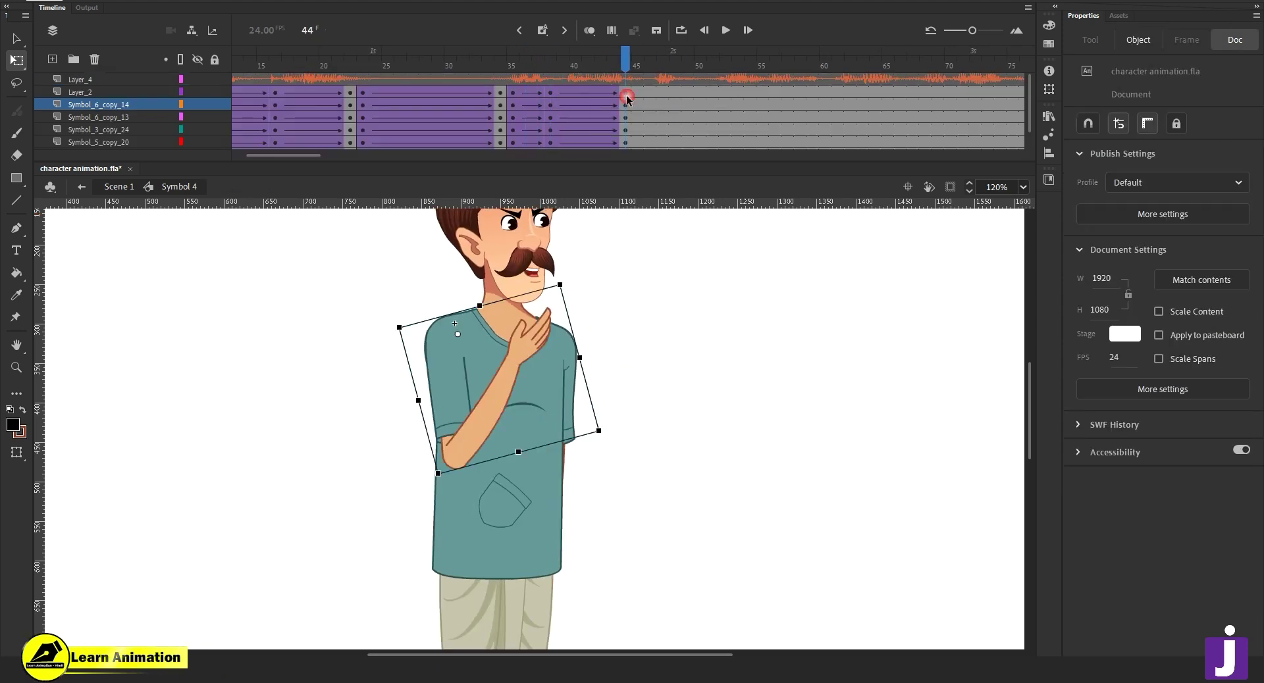
Rotate the raised forearm slightly away from the chin at frame 44 and scrub from frame 38 to review it.
double_click(547, 328)
left_click(559, 304)
left_click_drag(569, 308, 589, 327)
double_click(630, 353)
key("z")
left_click(568, 426, "alt")
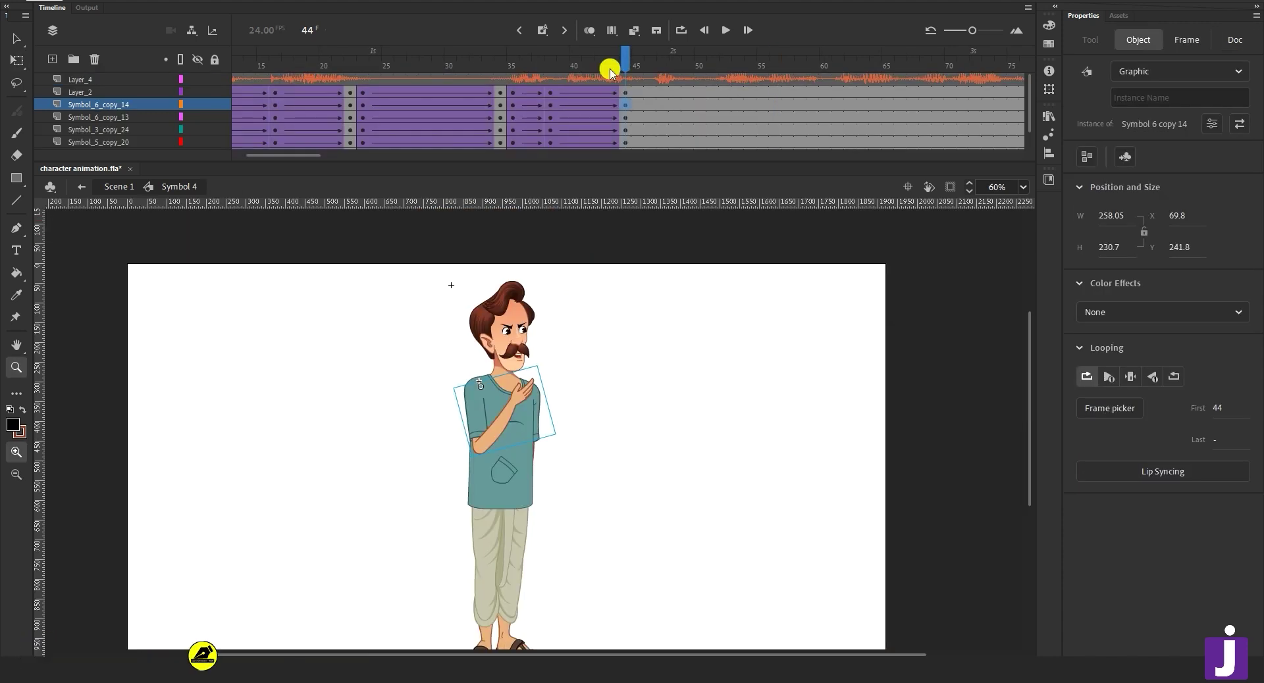
left_click_drag(622, 57, 639, 126)
left_click_drag(552, 132, 625, 132)
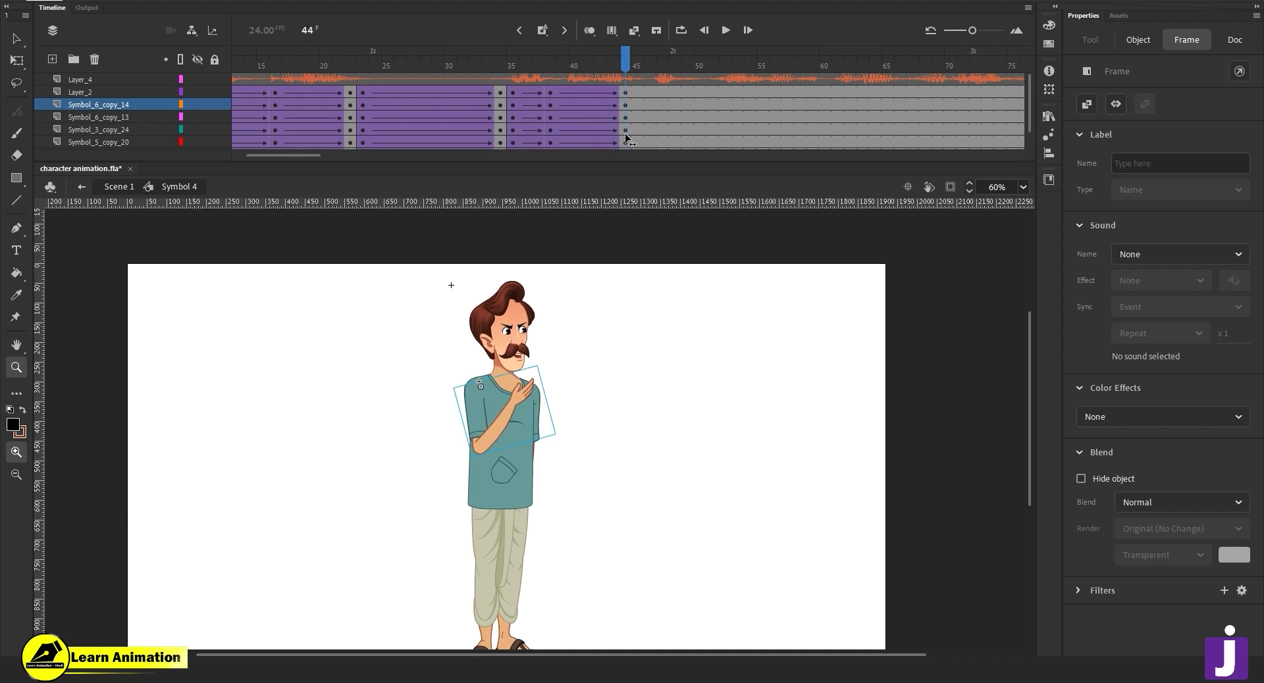
Inside the forearm symbol, create a classic tween on the hand layer between frames 38 and 44 with ease 100.
left_click(519, 426)
left_click(516, 374)
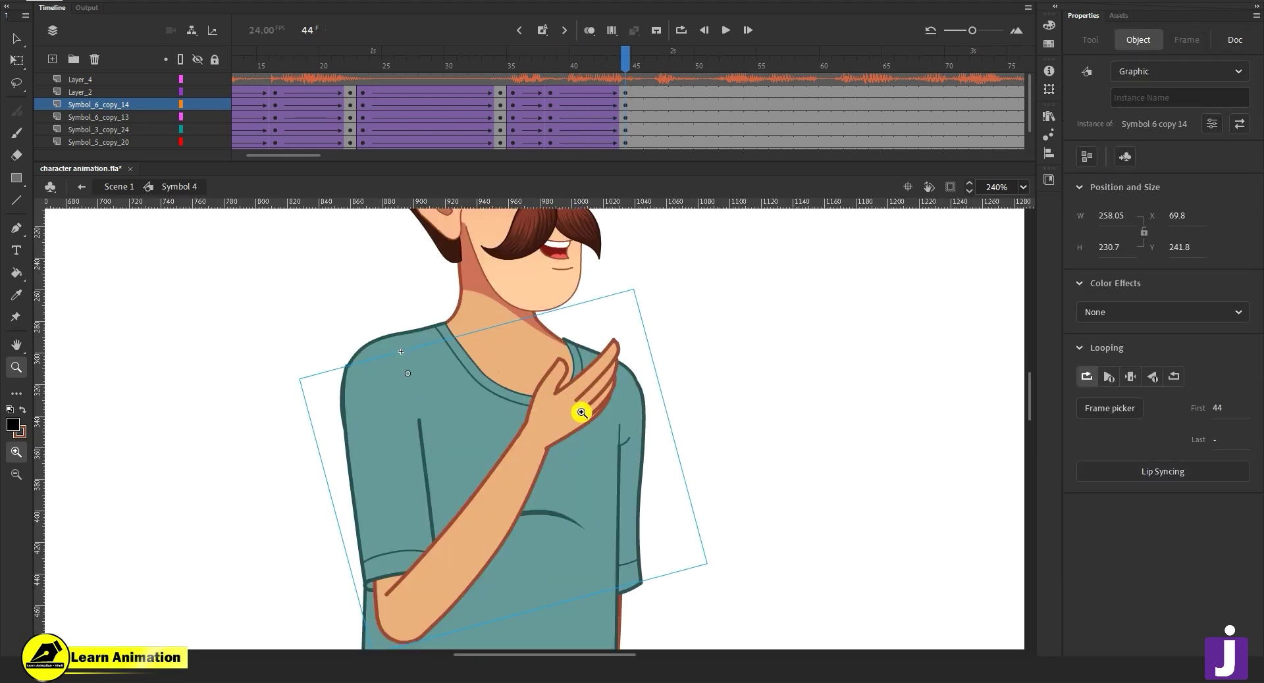
key("v")
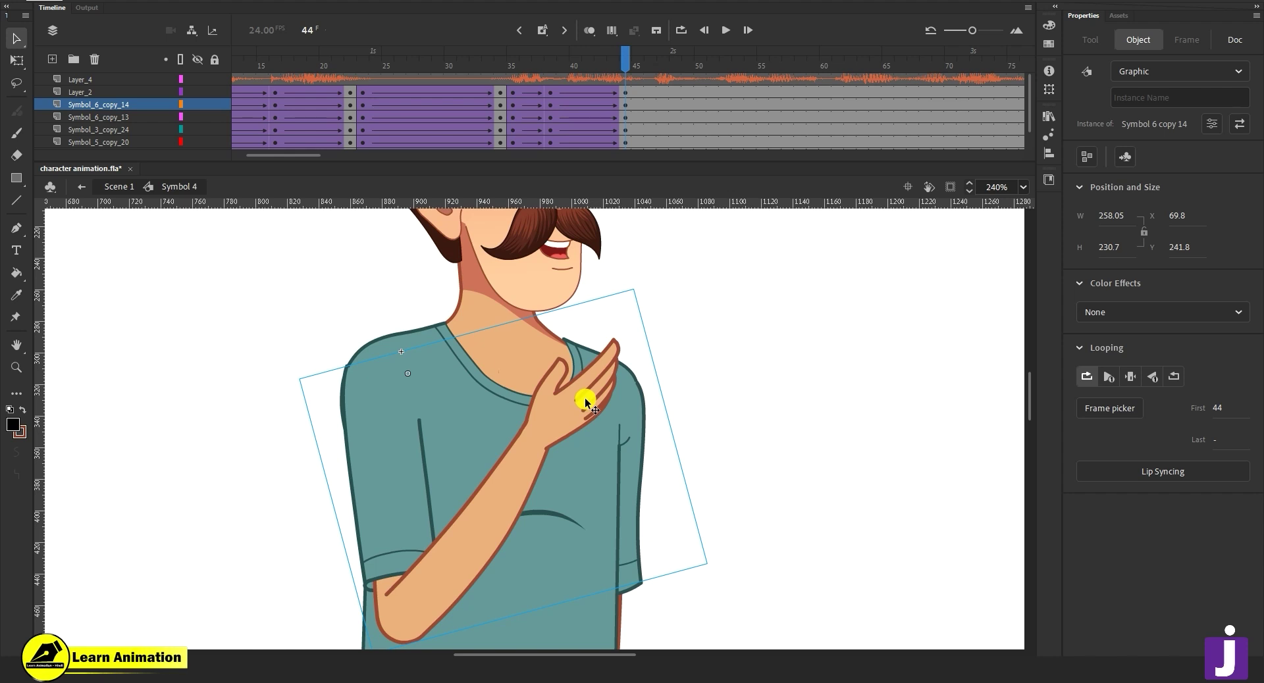
double_click(585, 399)
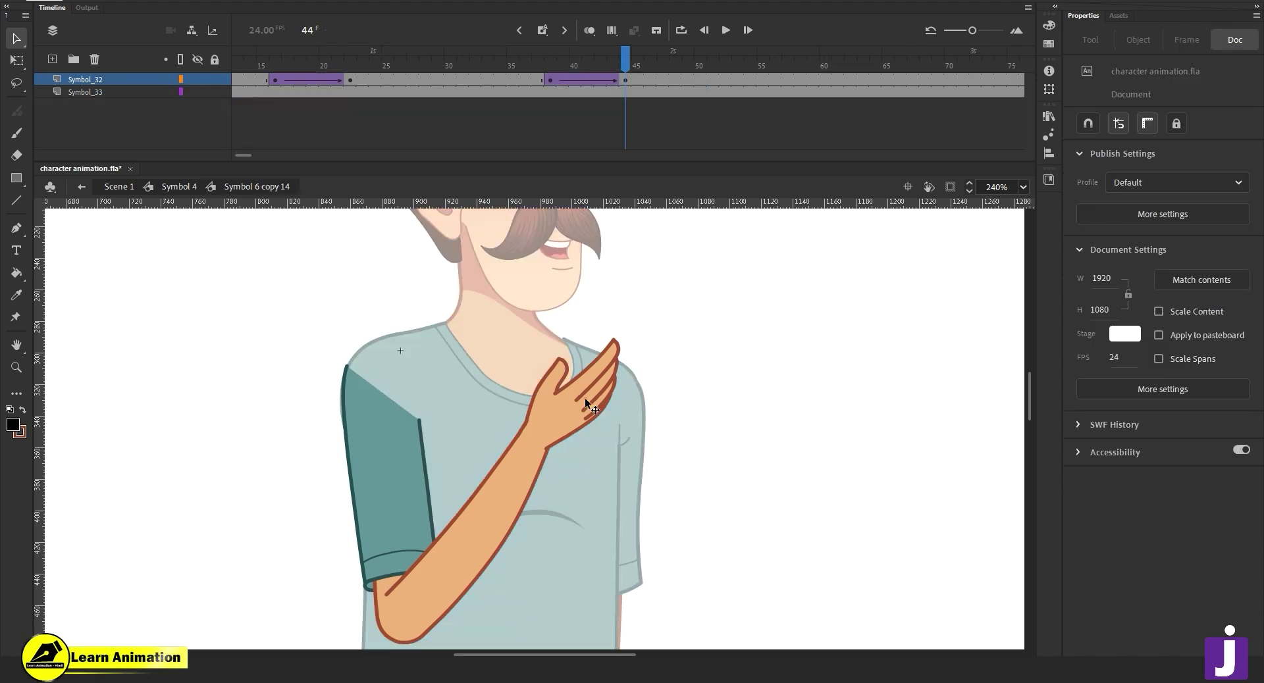
left_click(583, 403)
double_click(584, 403)
left_click(591, 370)
left_click(558, 80)
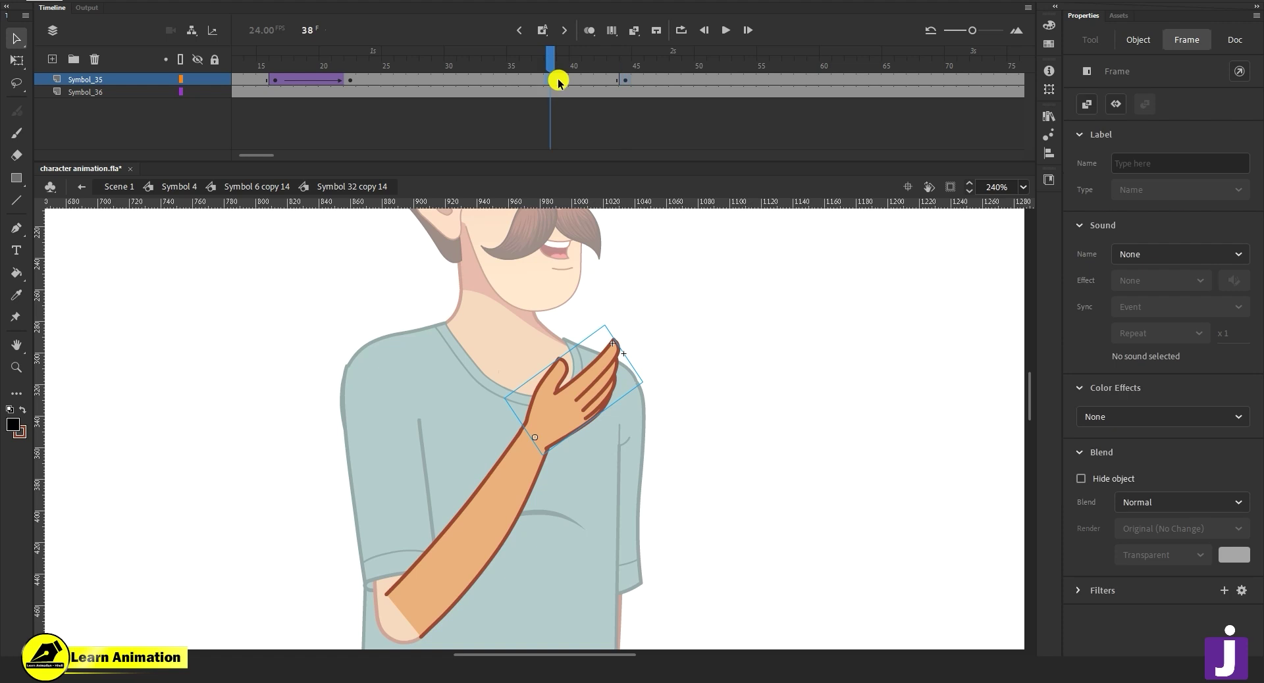
right_click(583, 81)
left_click(626, 88)
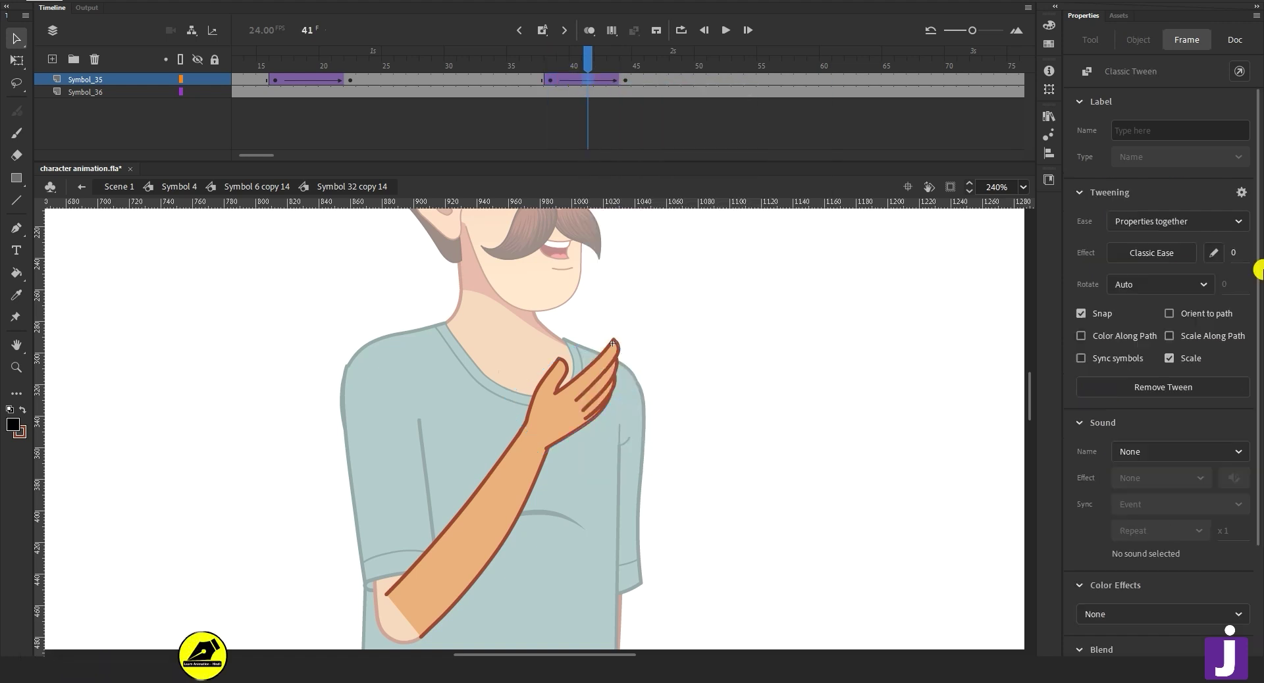
left_click(1231, 255)
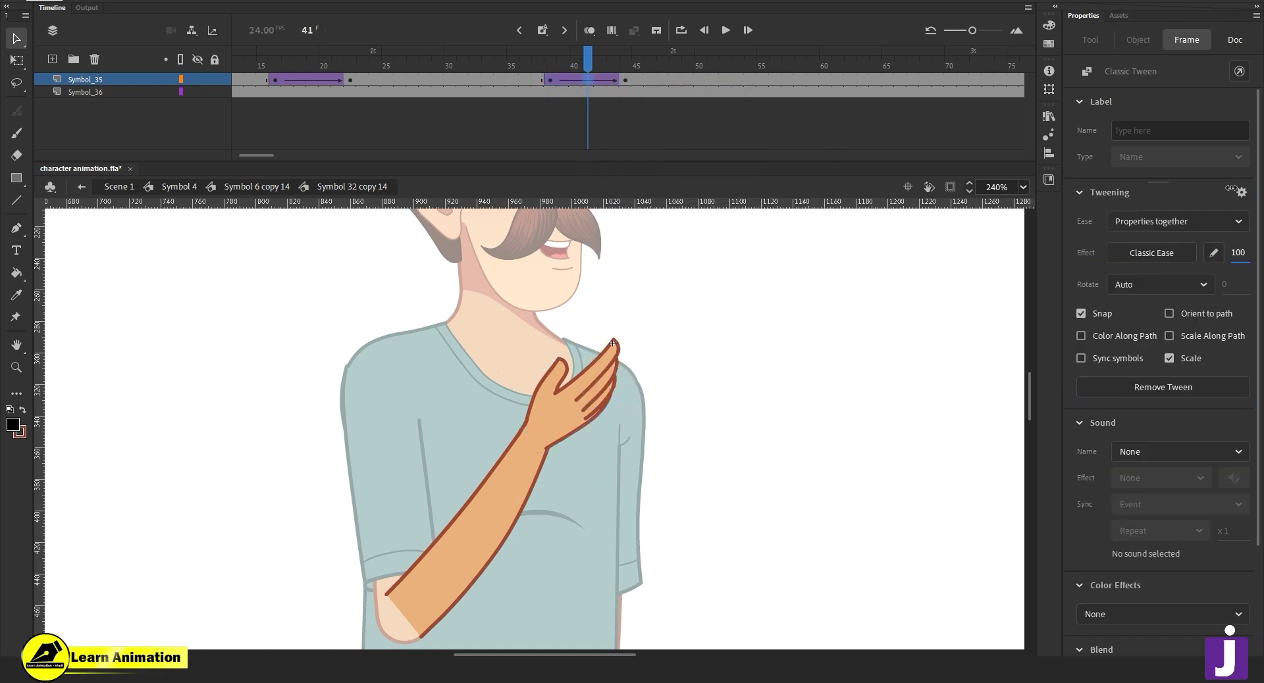
Check the hand at frame 44 and review its tween between frames 38 and 44.
left_click(625, 80)
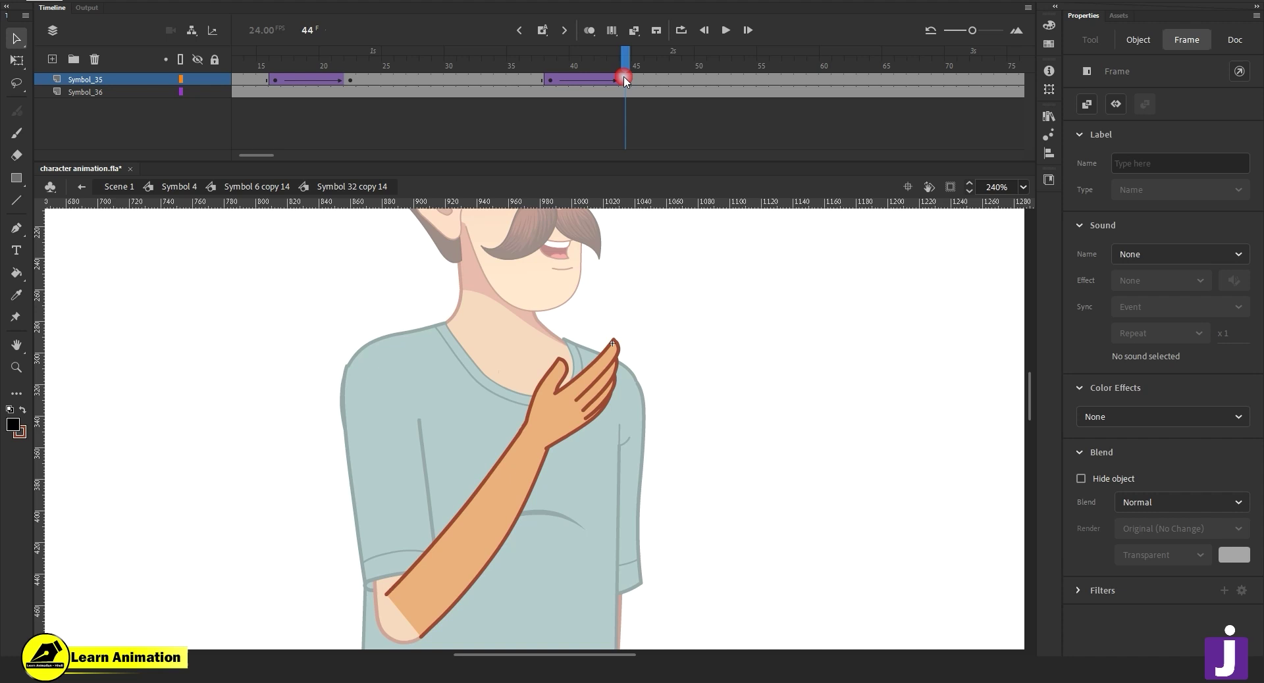
left_click(599, 395)
key("q")
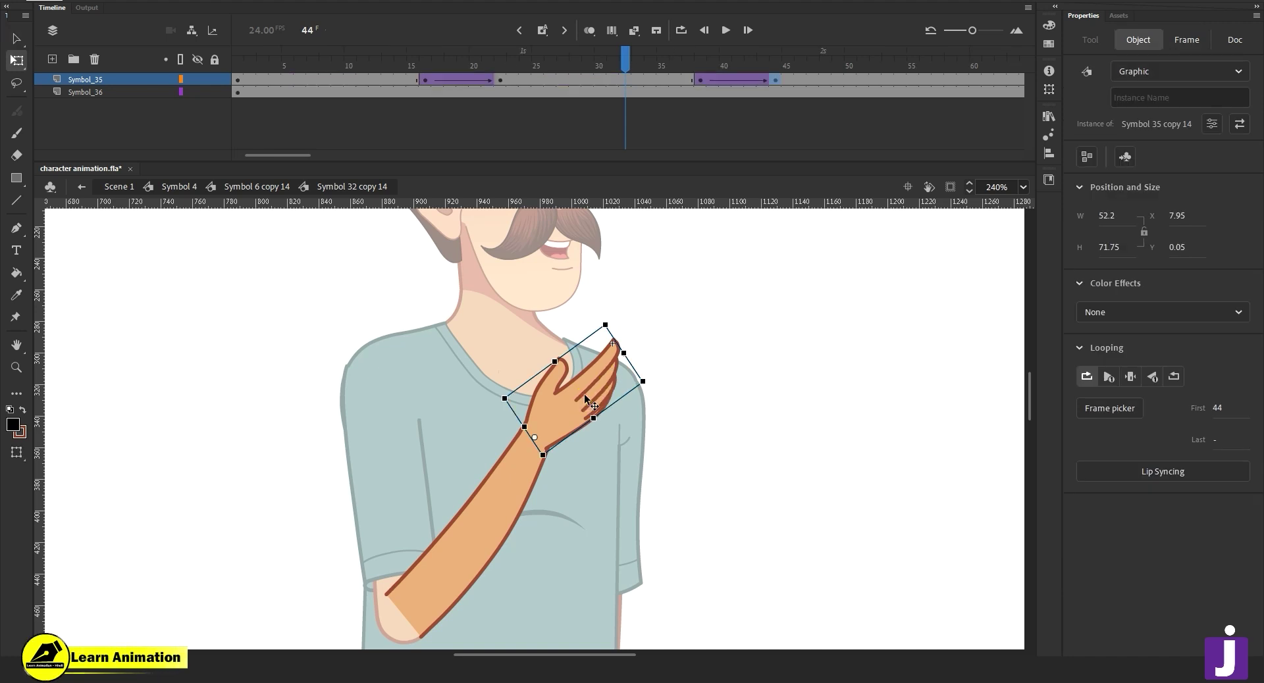
double_click(592, 388)
double_click(707, 382)
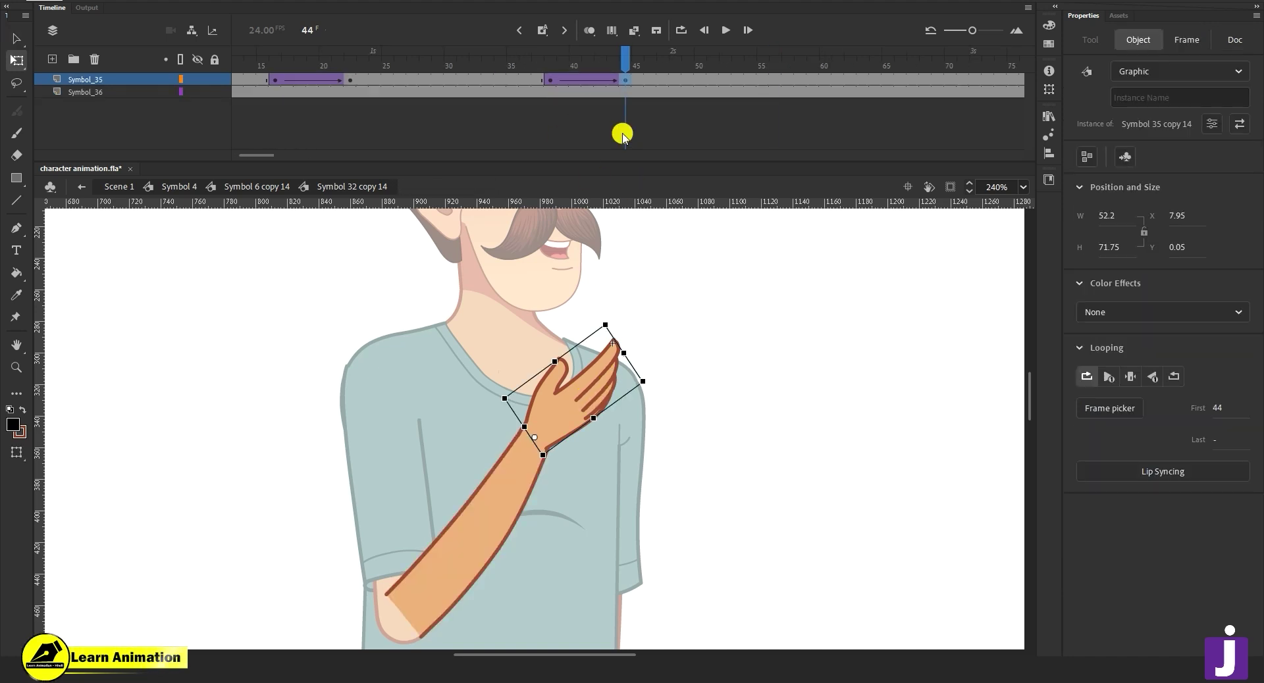
left_click(556, 79)
left_click(550, 66)
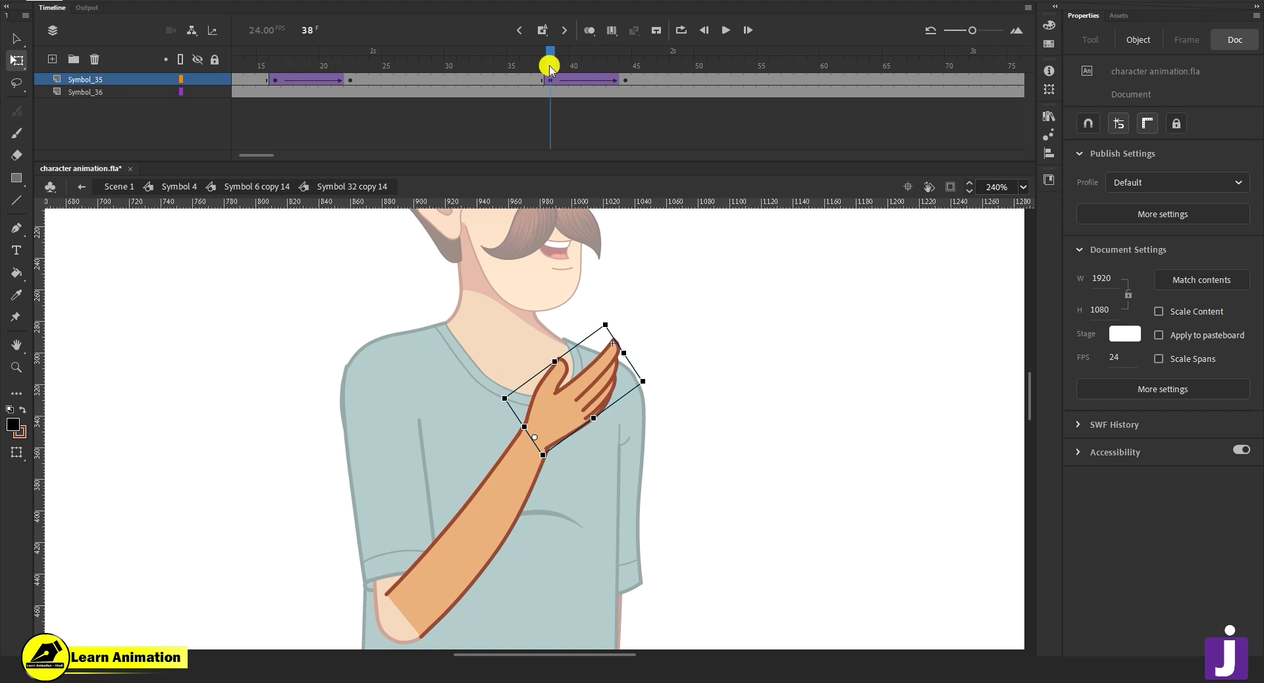
left_click(551, 80)
left_click(561, 80)
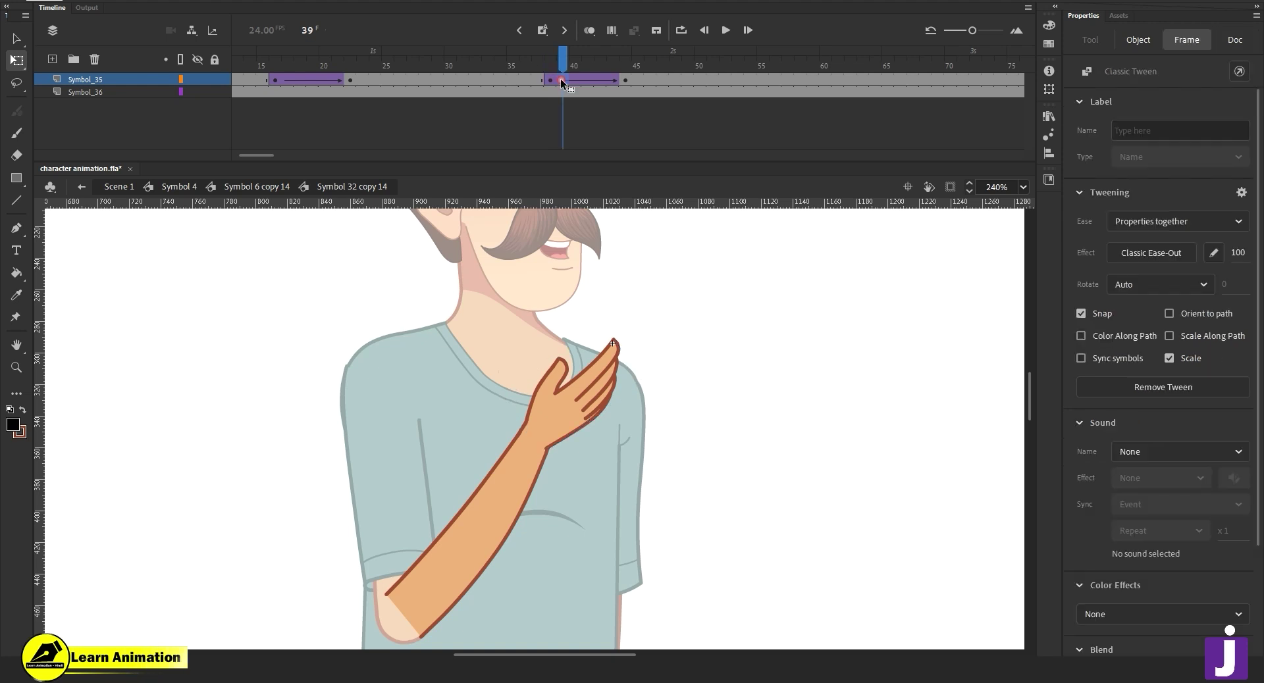
left_click_drag(576, 58, 624, 63)
left_click(594, 388)
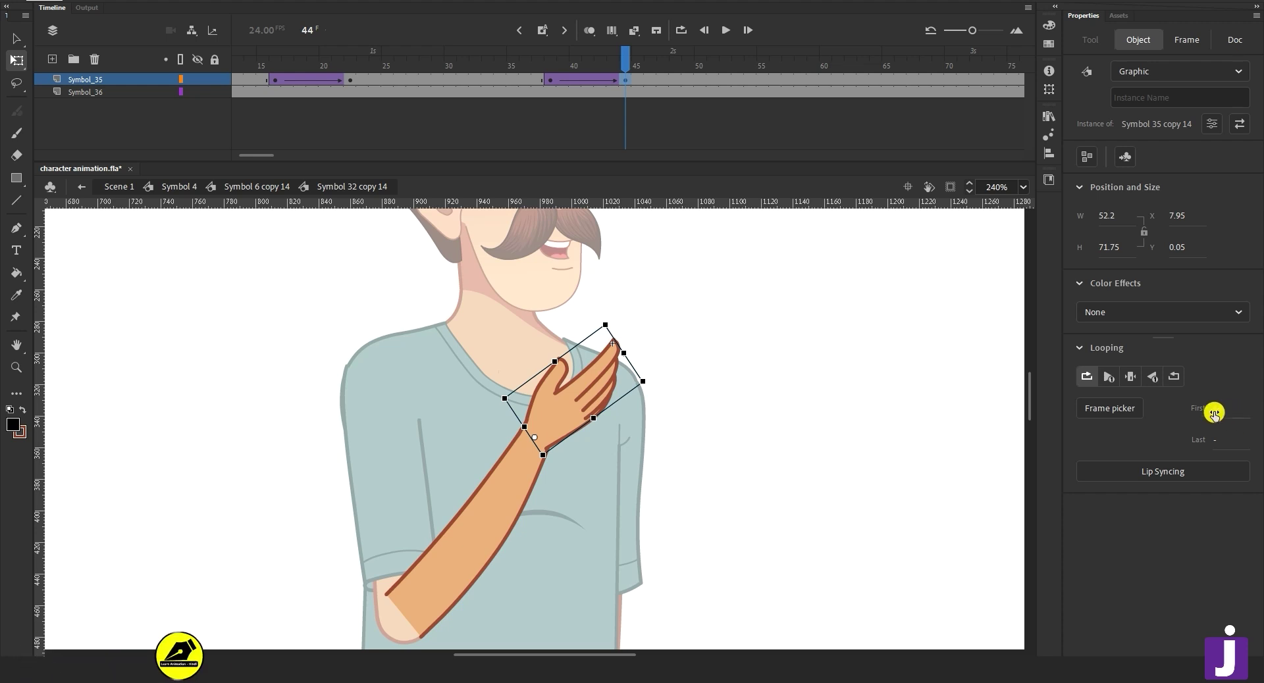
Inside the hand symbol, clear the keyframe at frame 39 and place a keyframe at frame 40.
double_click(574, 394)
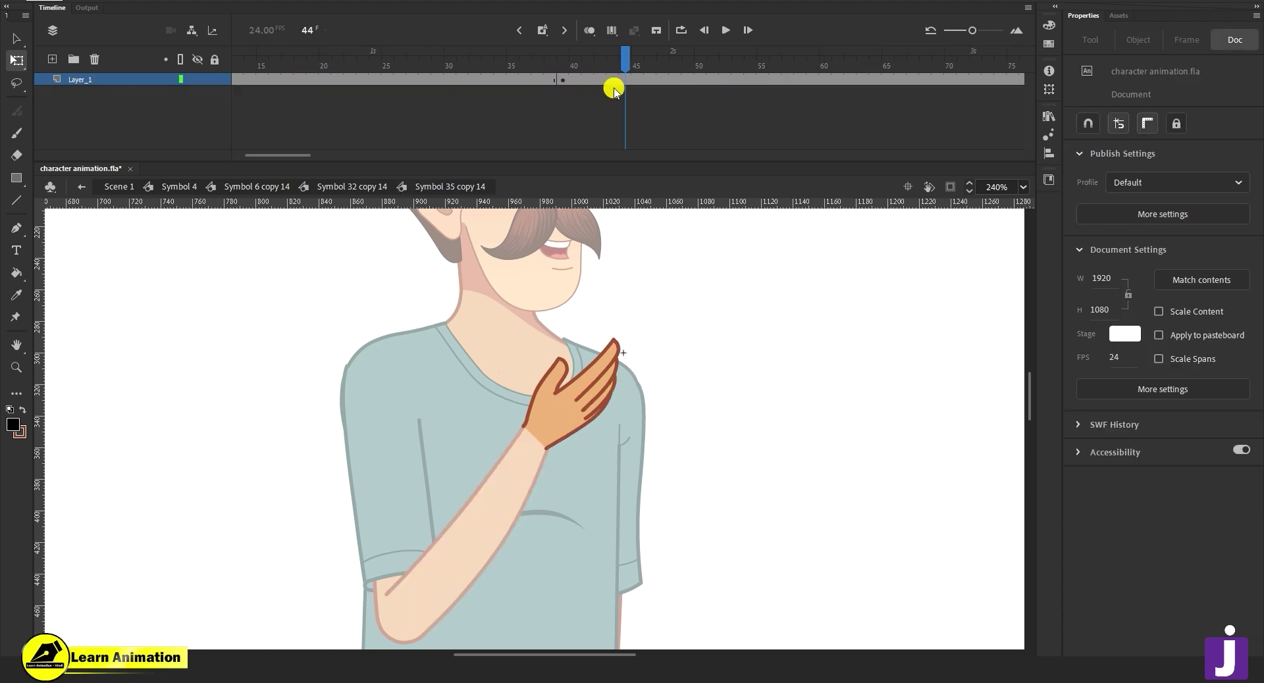
left_click(567, 79)
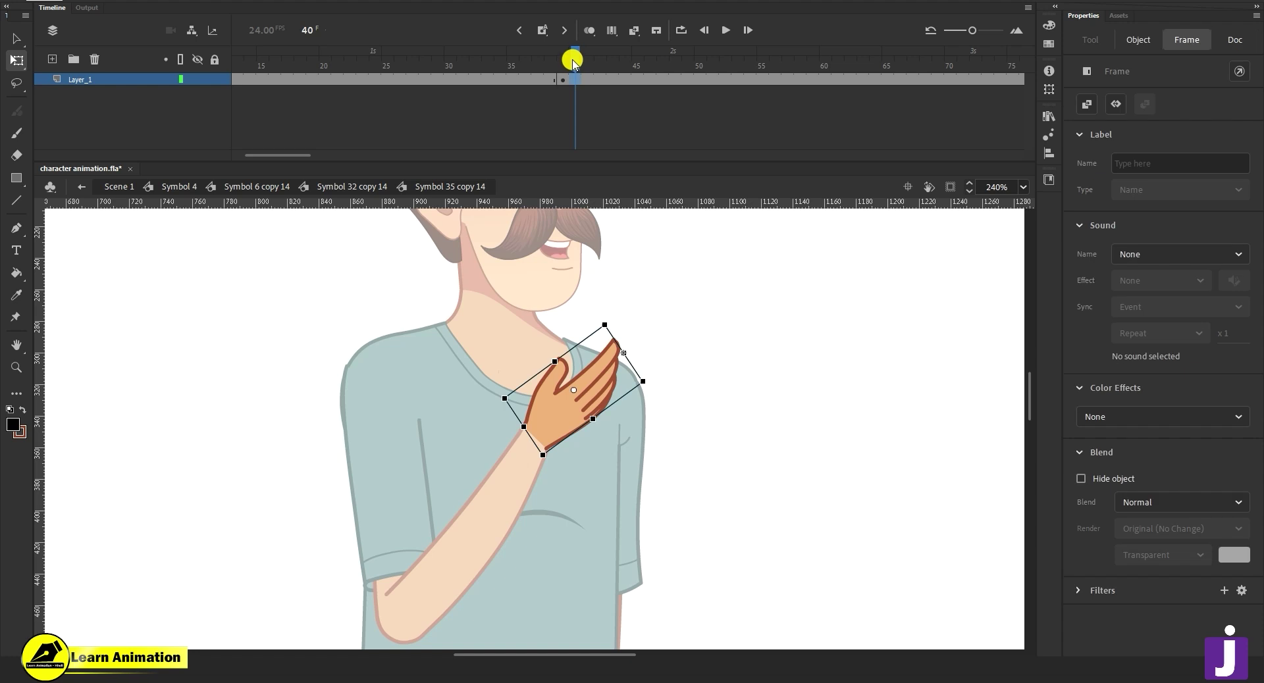
left_click(570, 78)
right_click(570, 77)
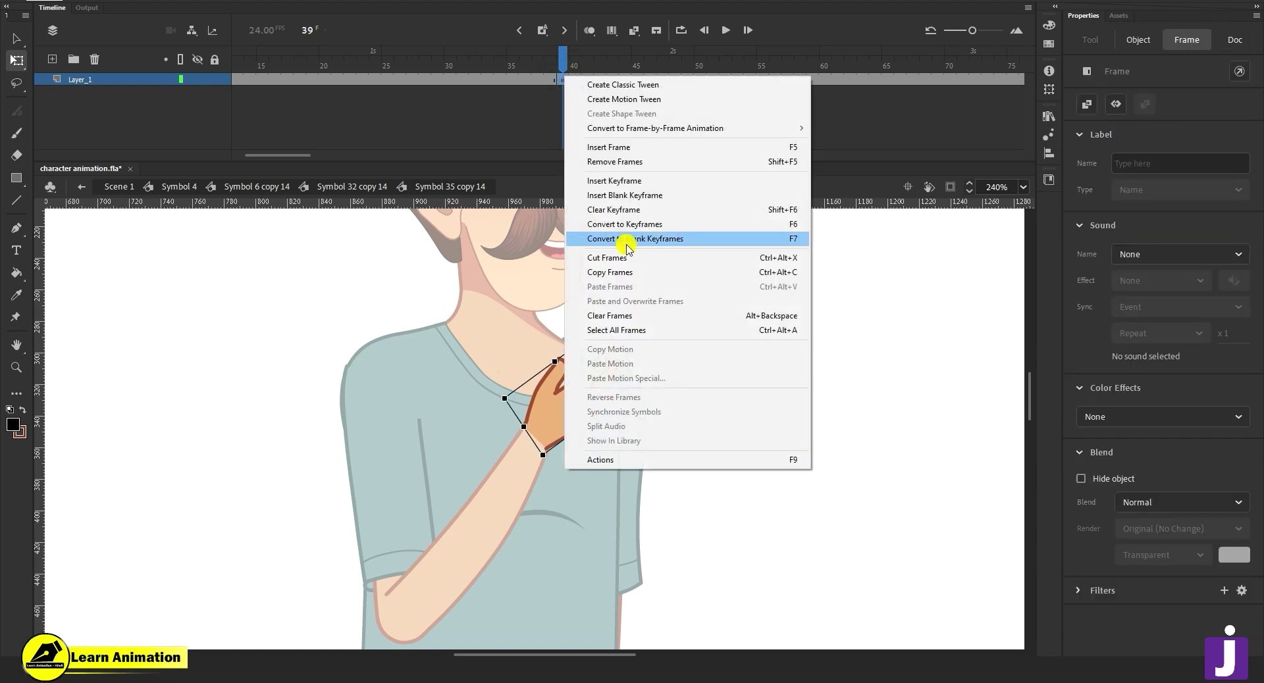
left_click(607, 209)
left_click(574, 79)
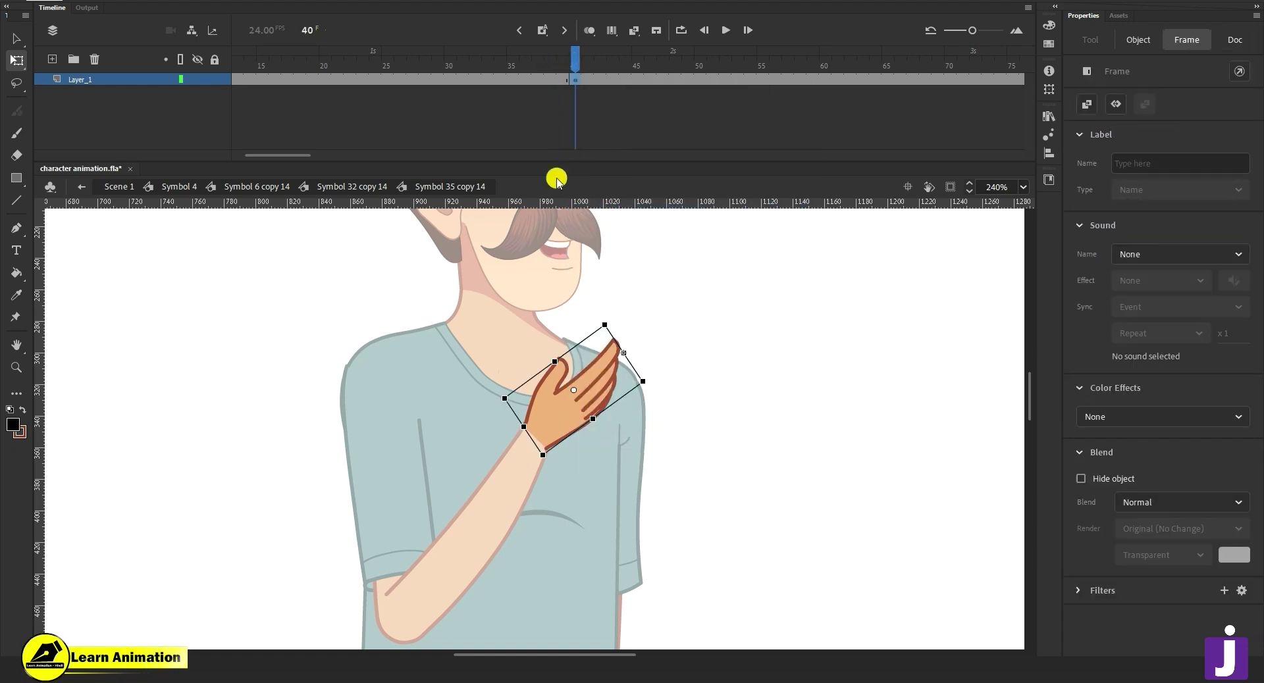
Inside the hand drawing's symbol, try sketching a new hand pose in outline beside the torso, and delete the sketch.
double_click(583, 403)
left_click(250, 80)
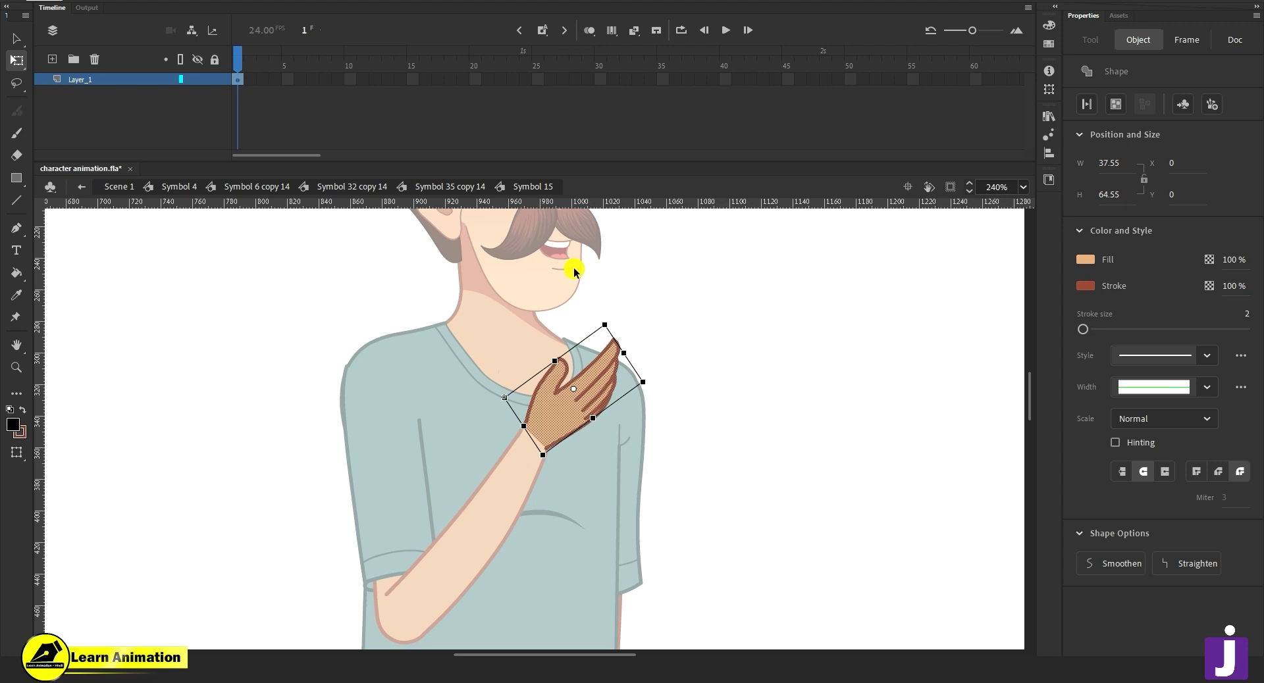
left_click(835, 503)
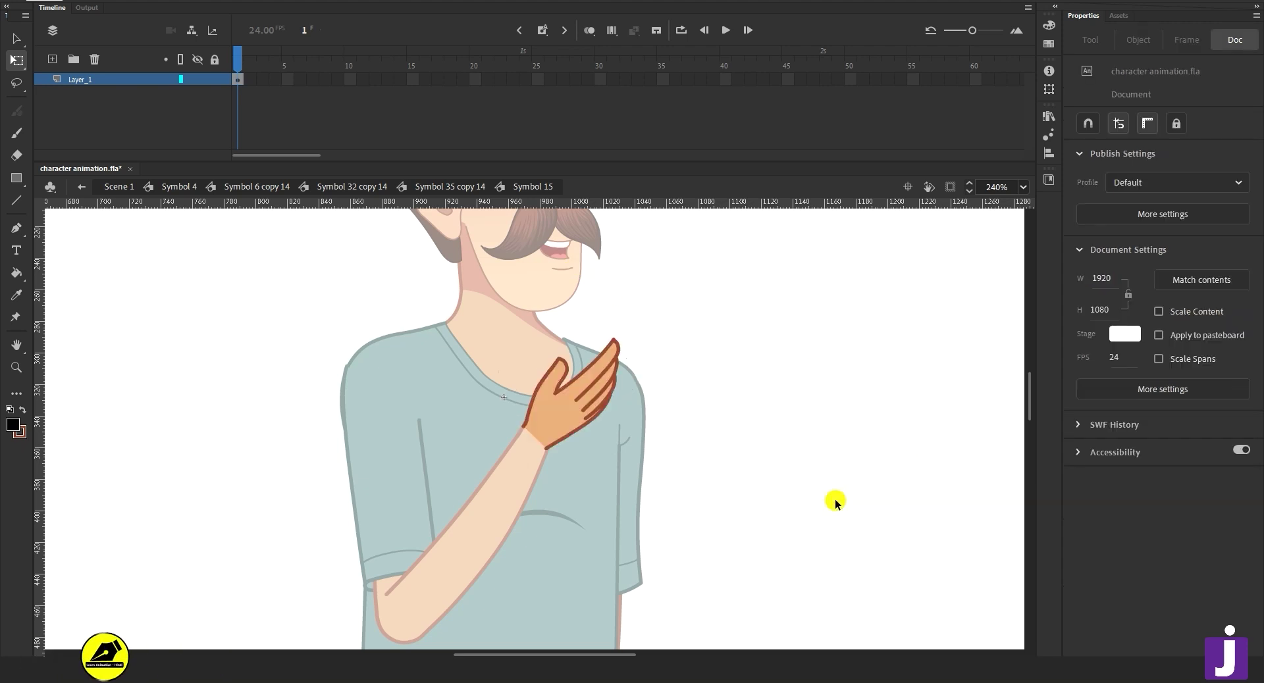
key("y")
mouse_move(668, 480)
left_mouse_down()
mouse_move(754, 340)
mouse_move(768, 340)
mouse_move(749, 394)
mouse_move(790, 358)
left_mouse_up()
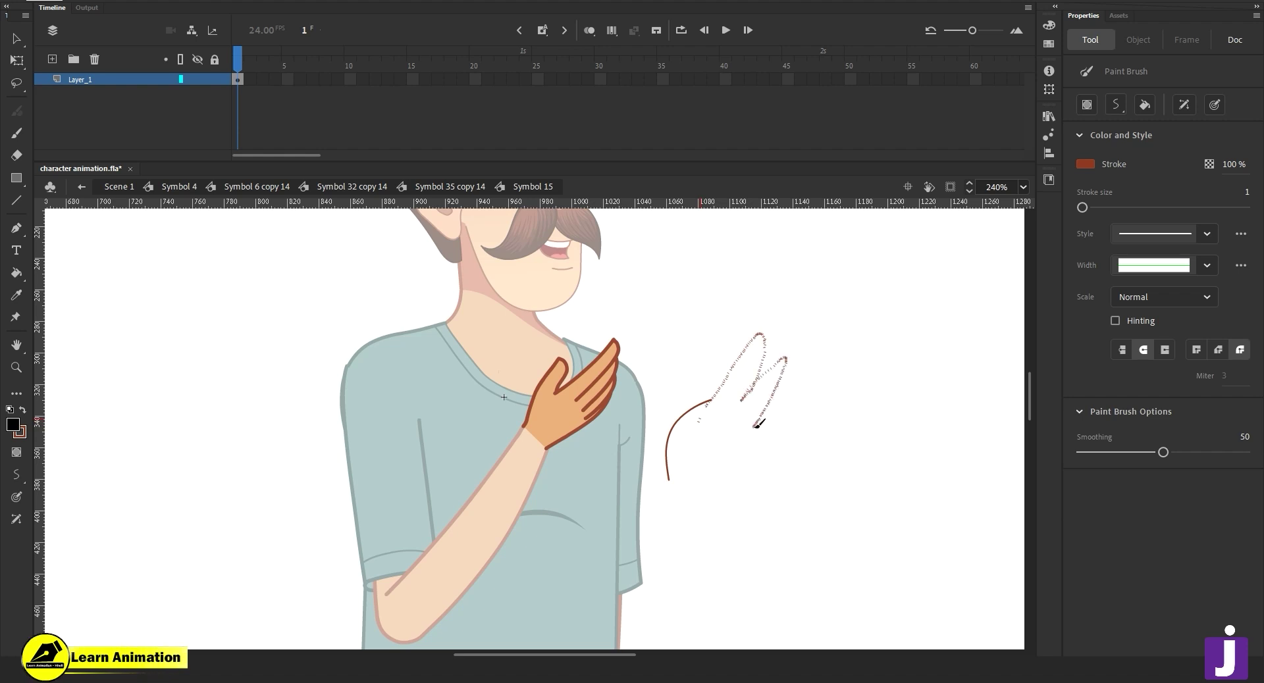
mouse_move(754, 428)
left_mouse_down()
mouse_move(771, 396)
mouse_move(784, 439)
mouse_move(772, 465)
left_mouse_up()
key("v")
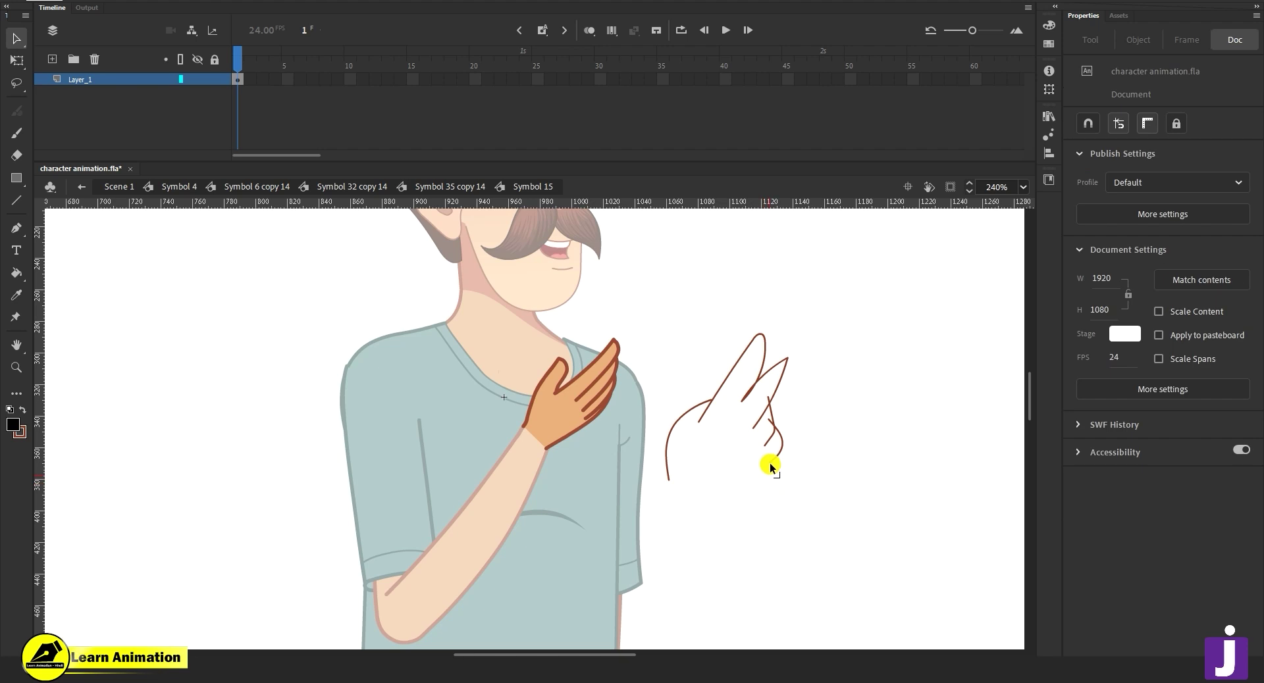
left_click_drag(728, 508, 727, 510)
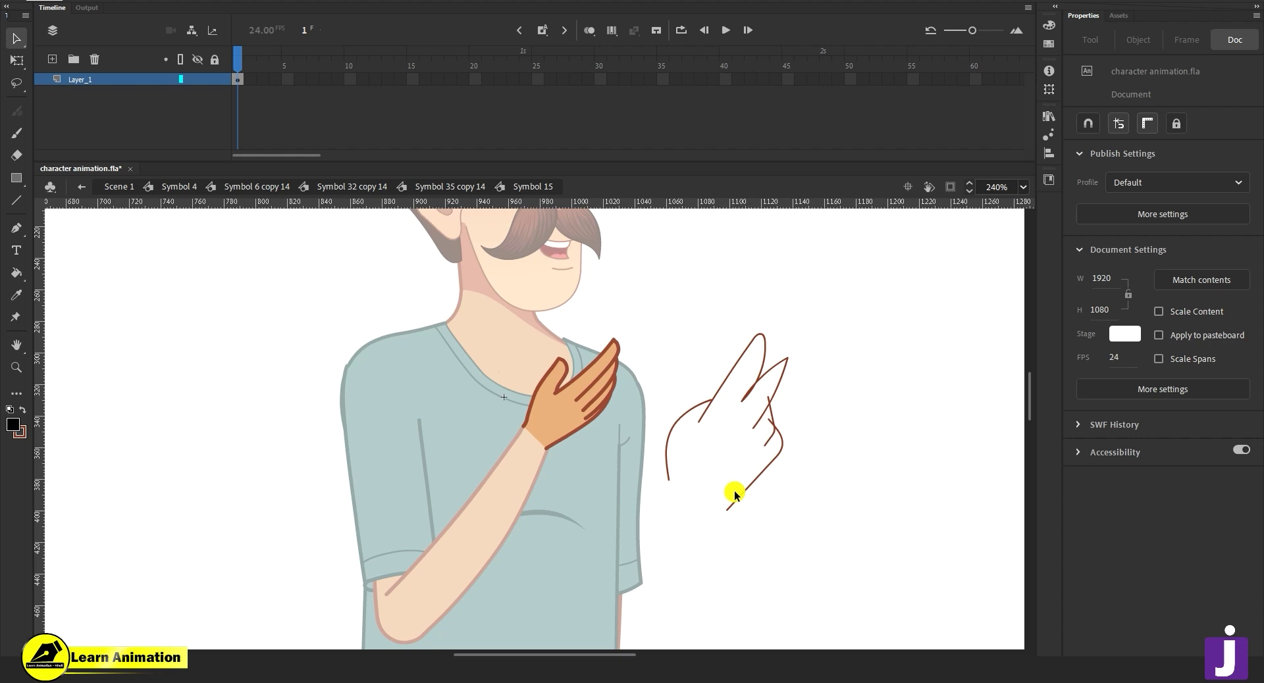
left_click_drag(851, 281, 643, 596)
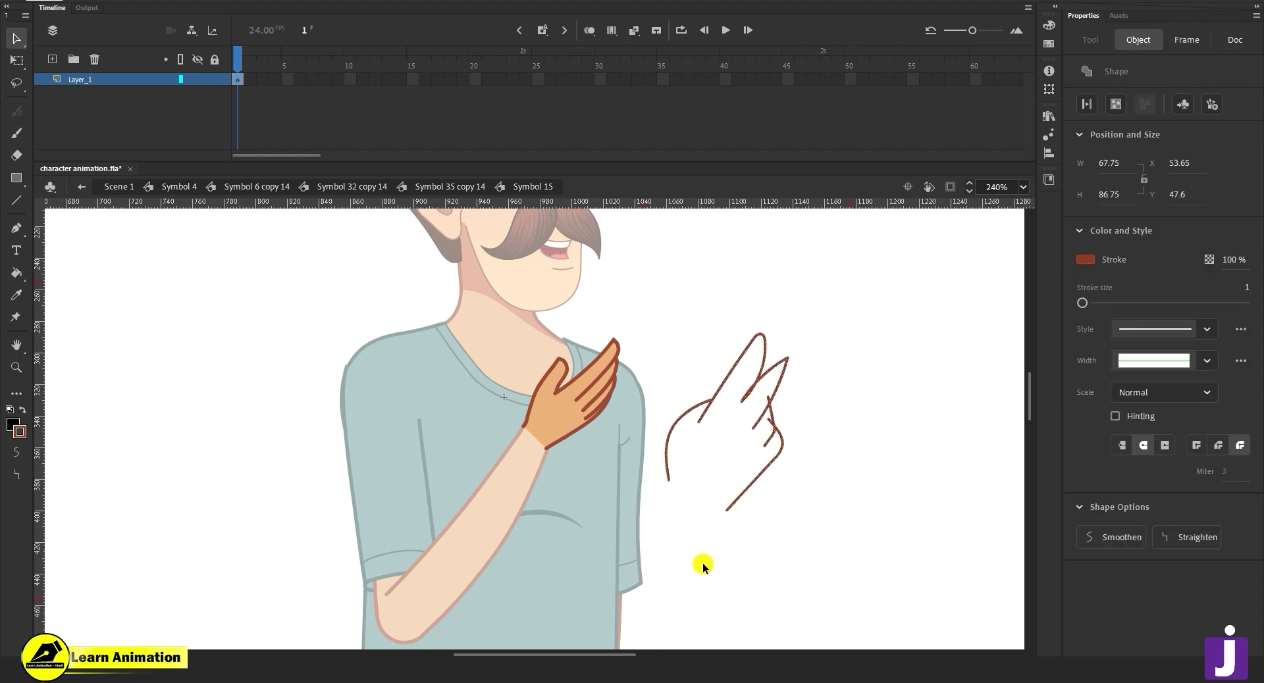
key("Delete")
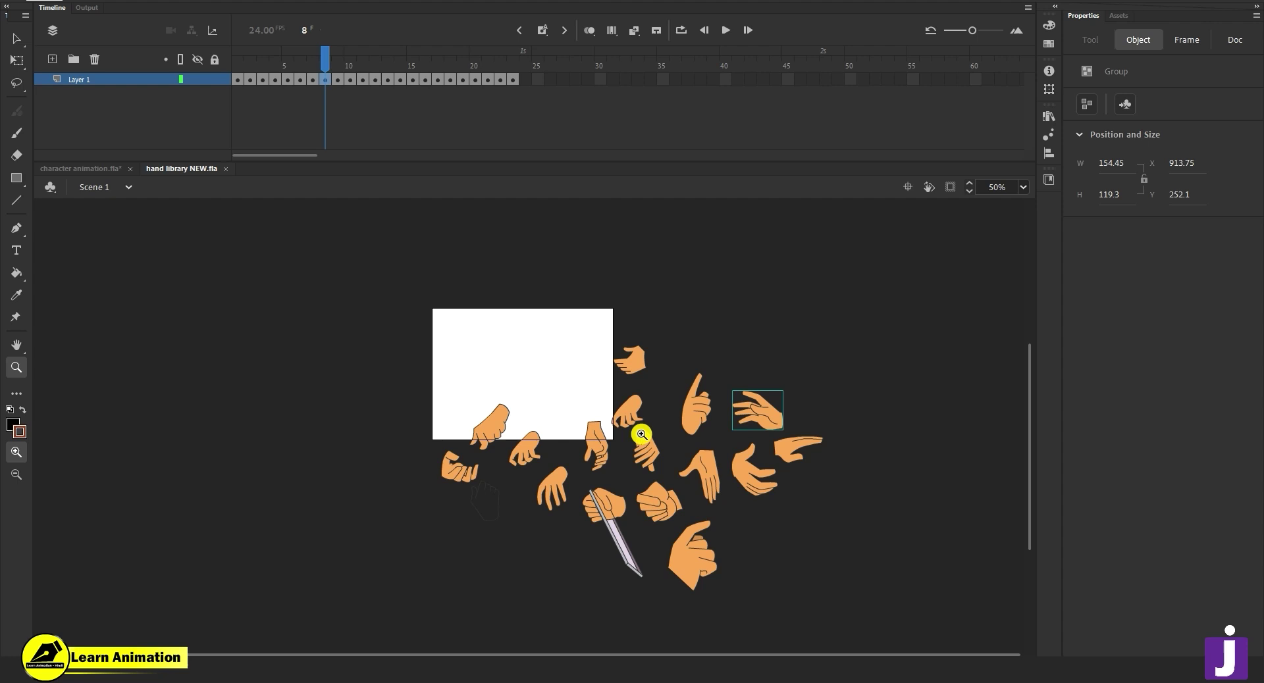
Examine the hand poses stored in hand library NEW.fla across frames 1 to 23 for a replacement hand.
left_click(642, 434)
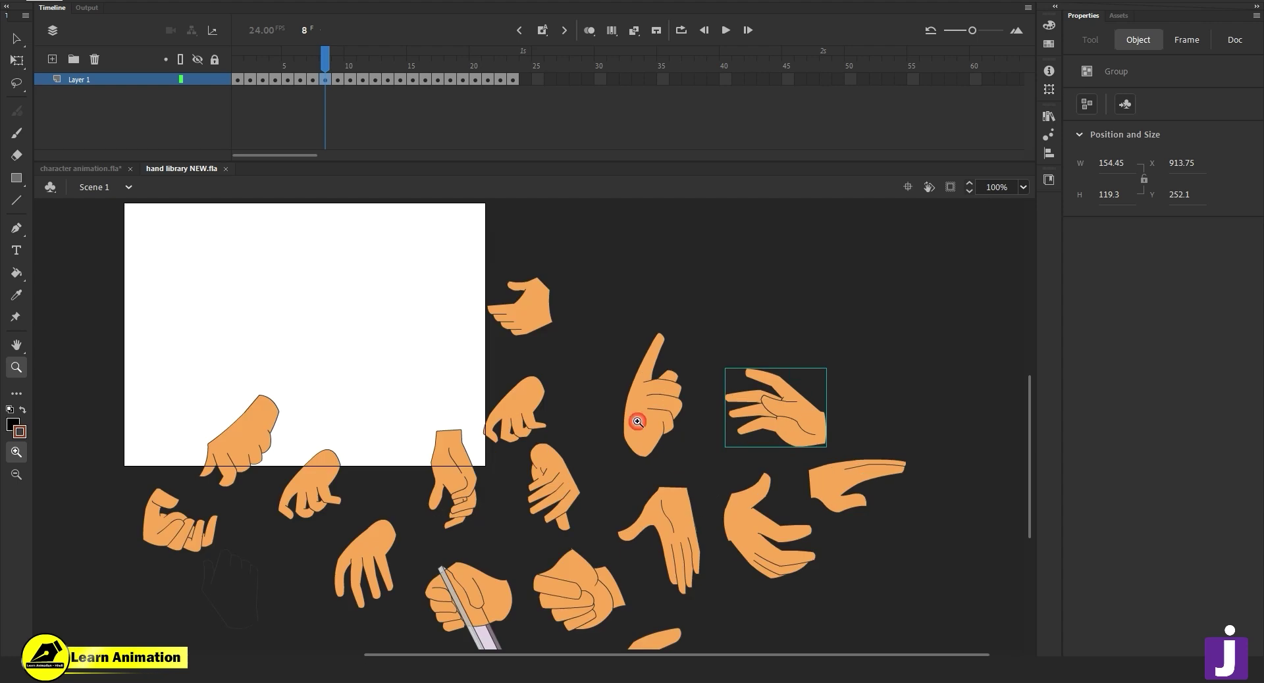
left_click_drag(328, 61, 238, 91)
left_click(237, 86)
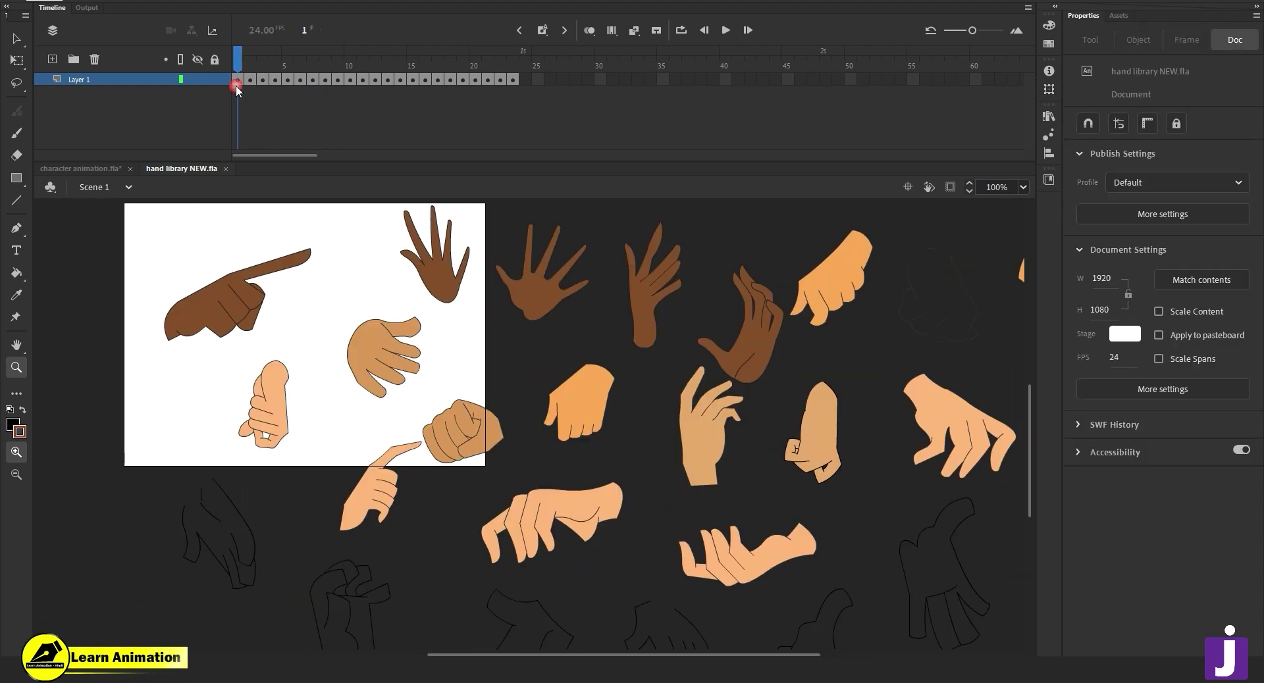
left_click(544, 511, "alt")
left_click_drag(543, 462, 479, 460)
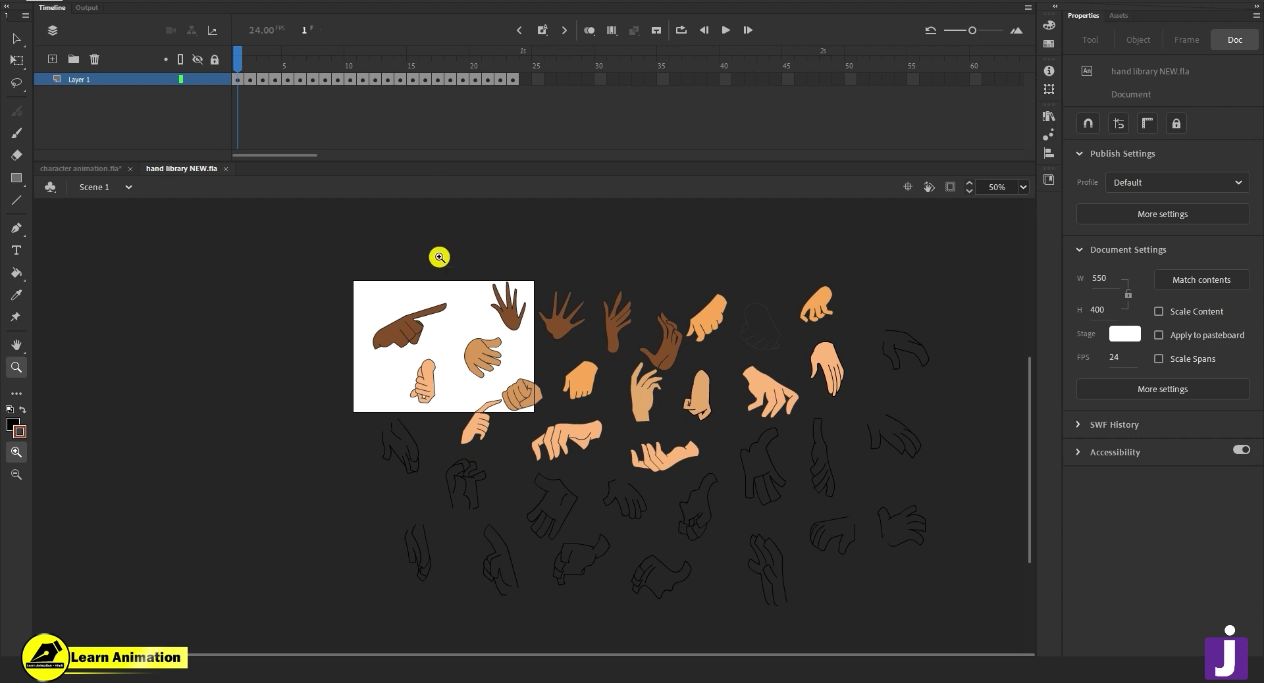
left_click(252, 69)
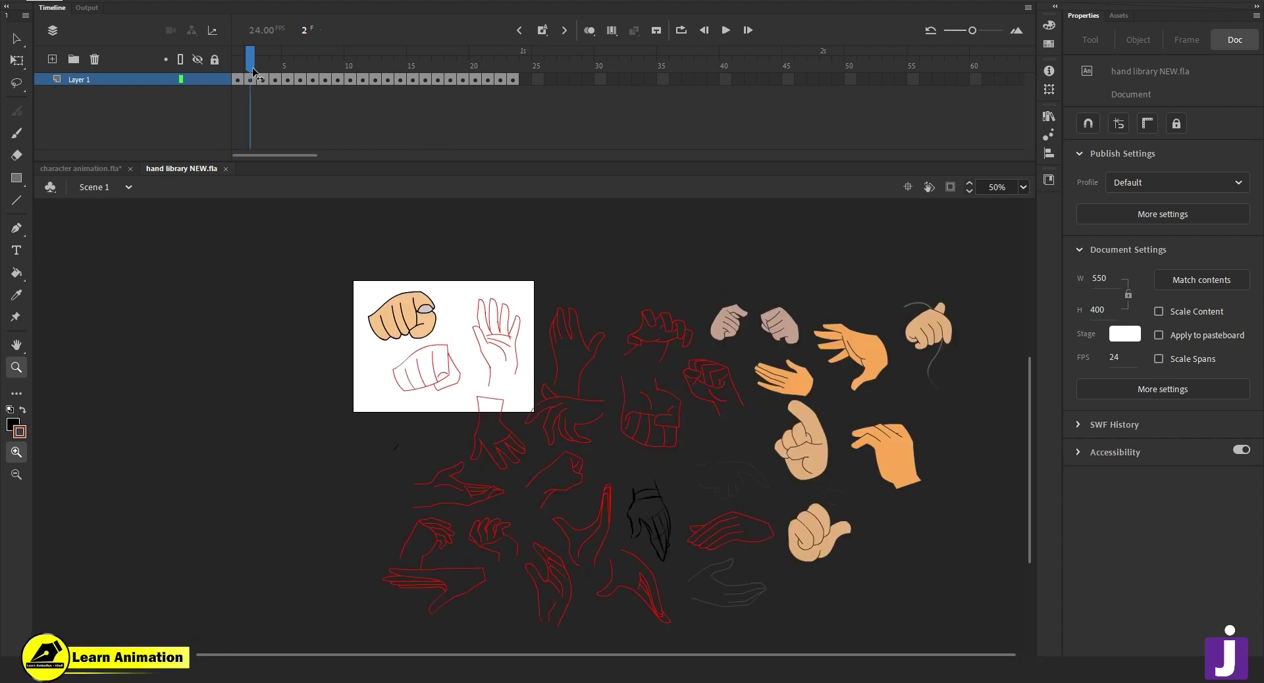
left_click_drag(254, 71, 325, 89)
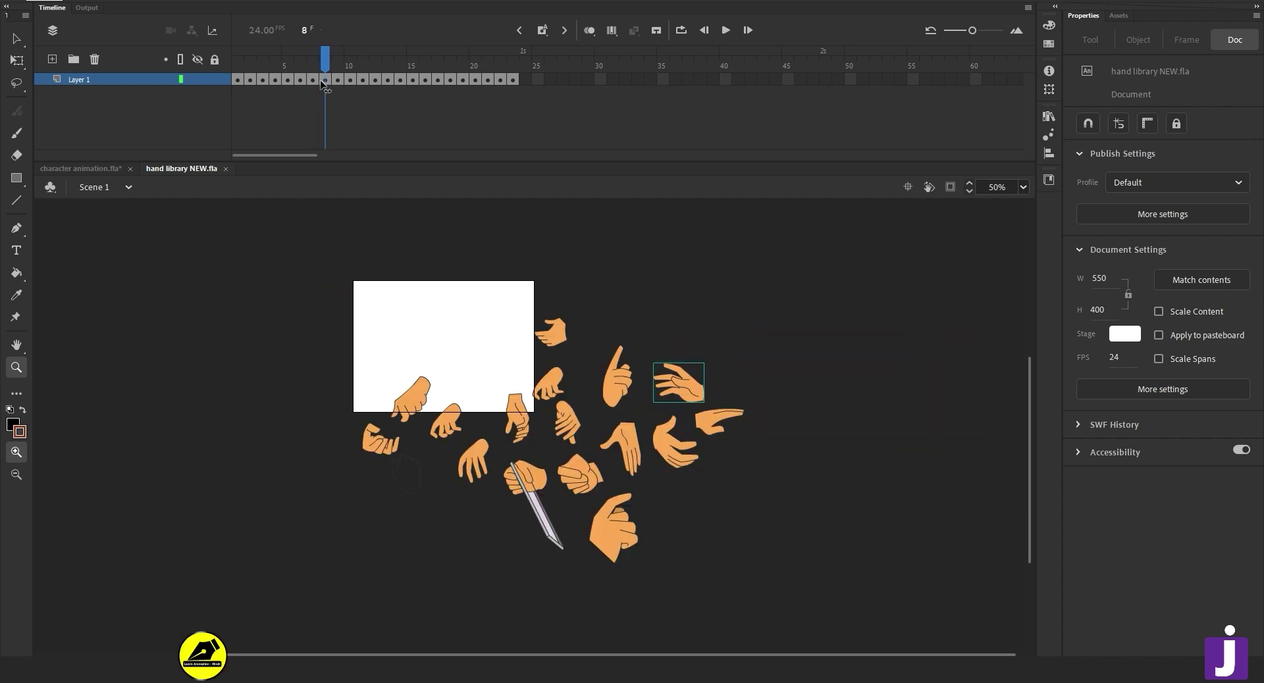
left_click_drag(325, 85, 330, 88)
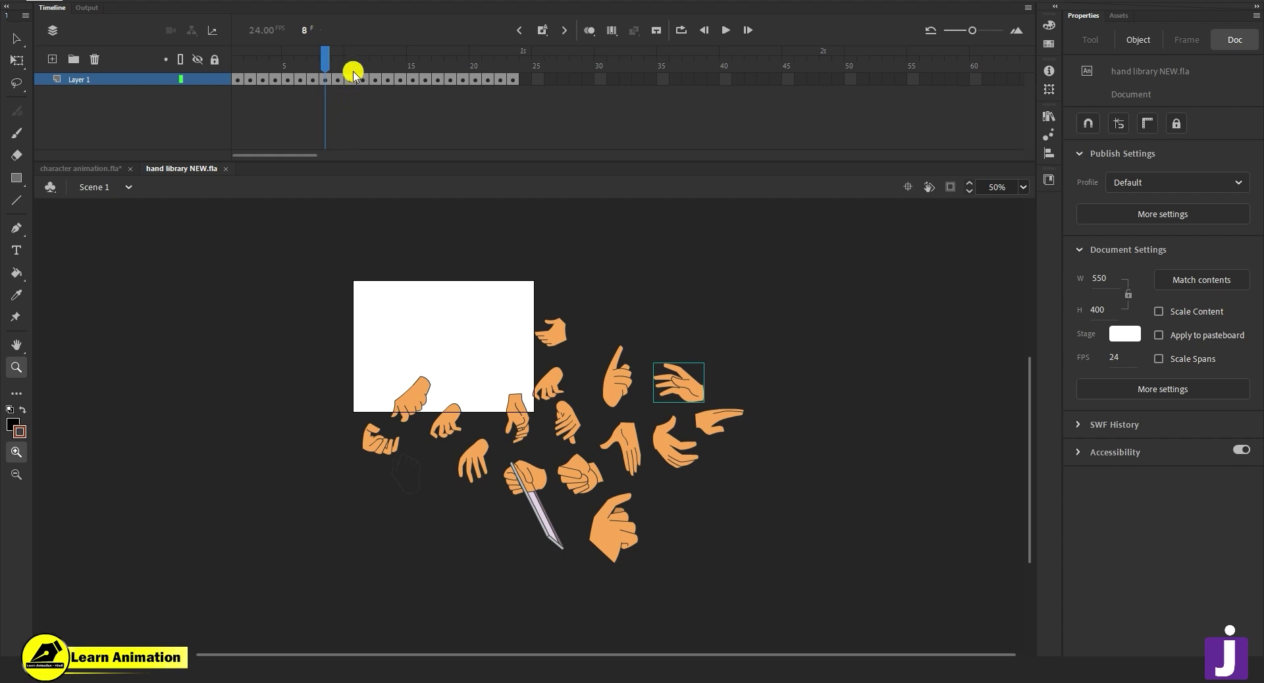
left_click_drag(345, 64, 349, 63)
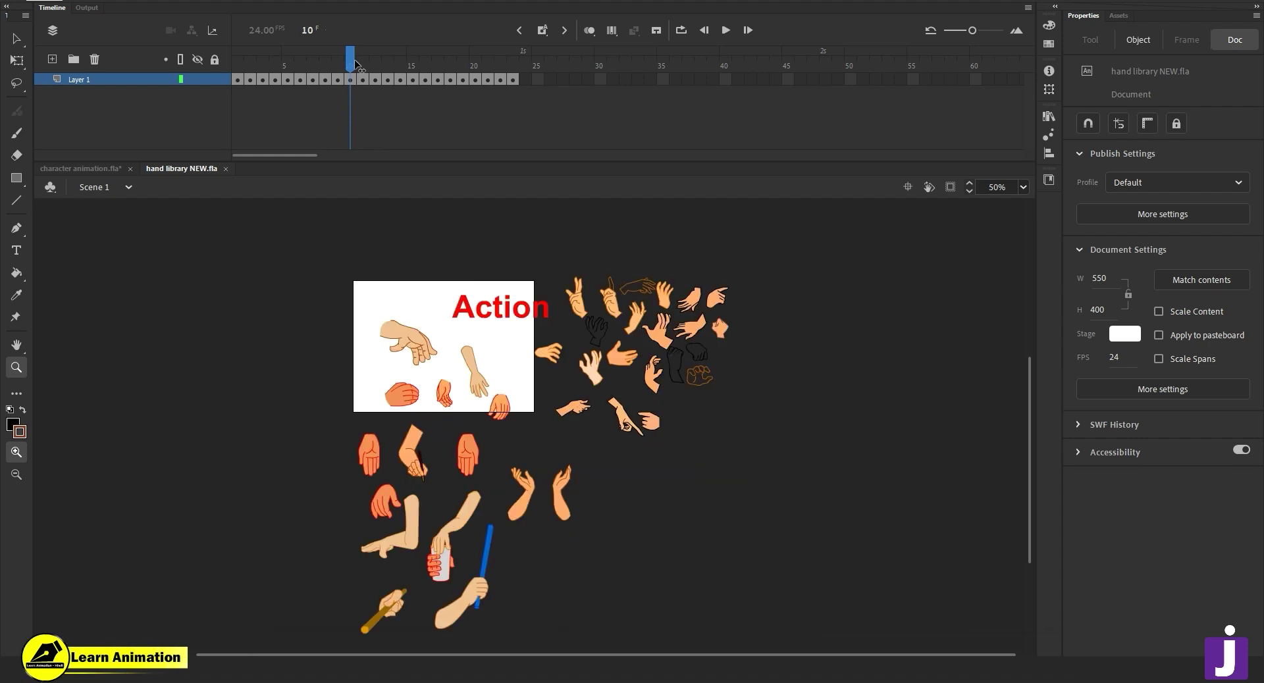
left_click_drag(355, 63, 426, 81)
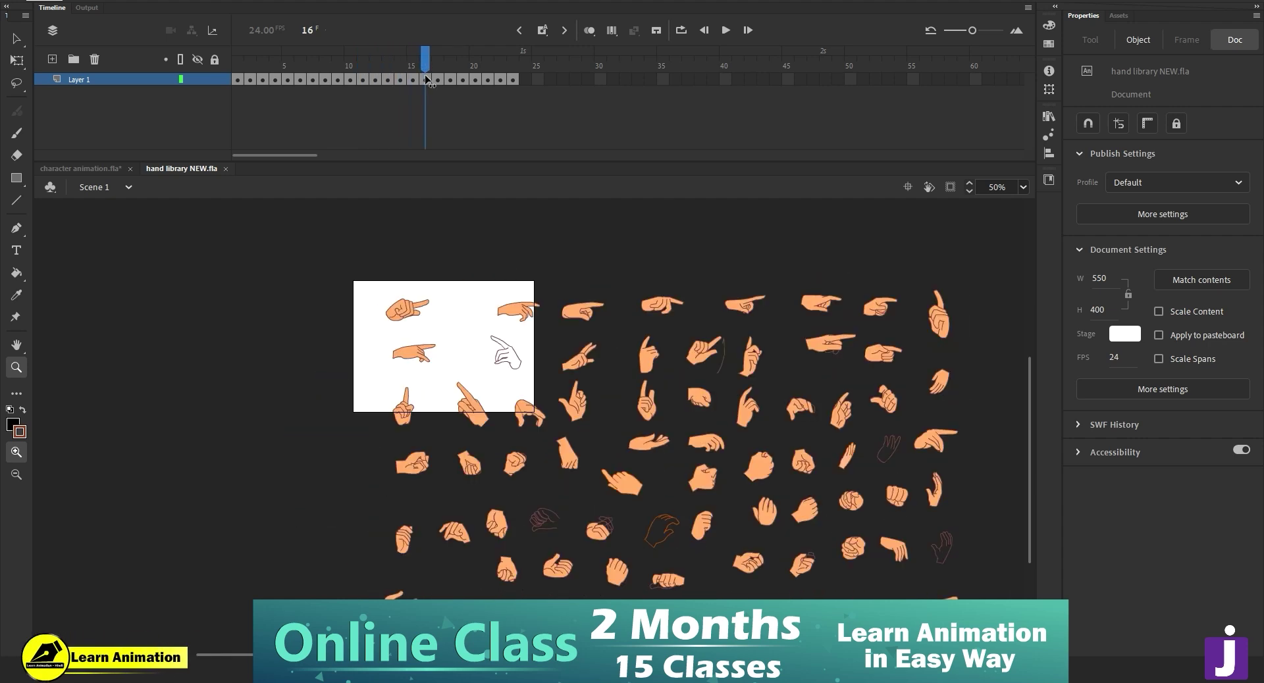
left_click(427, 78)
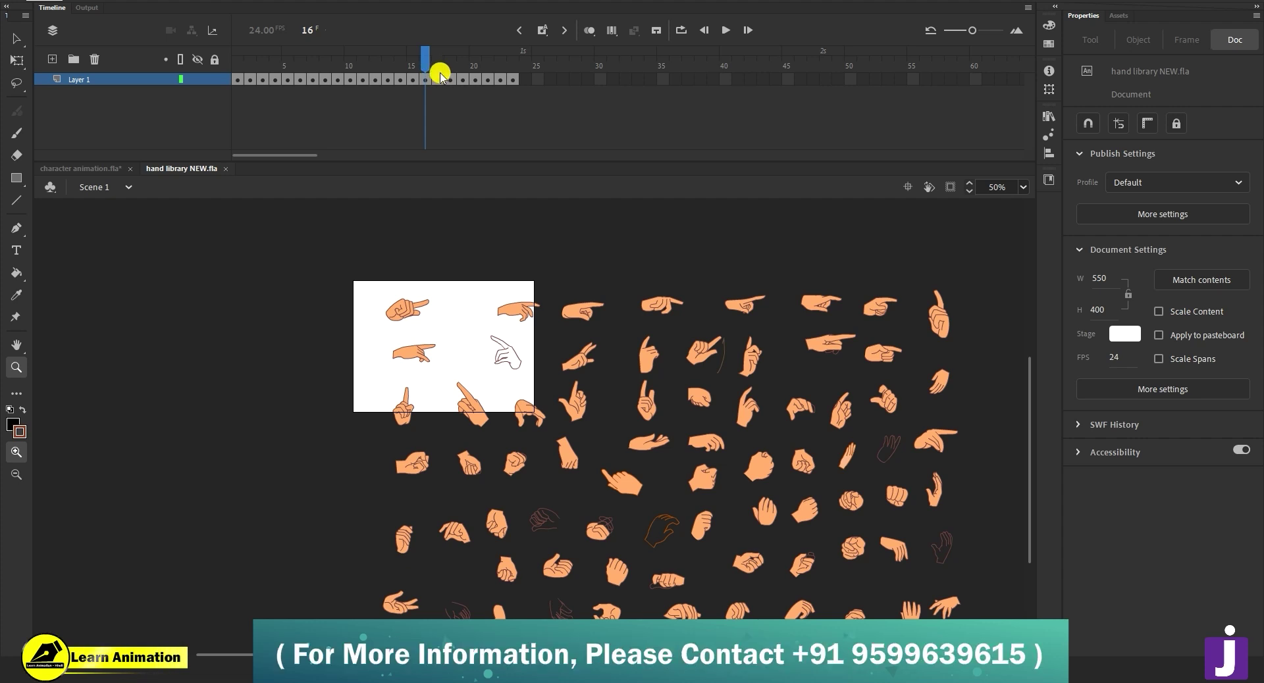
left_click(439, 64)
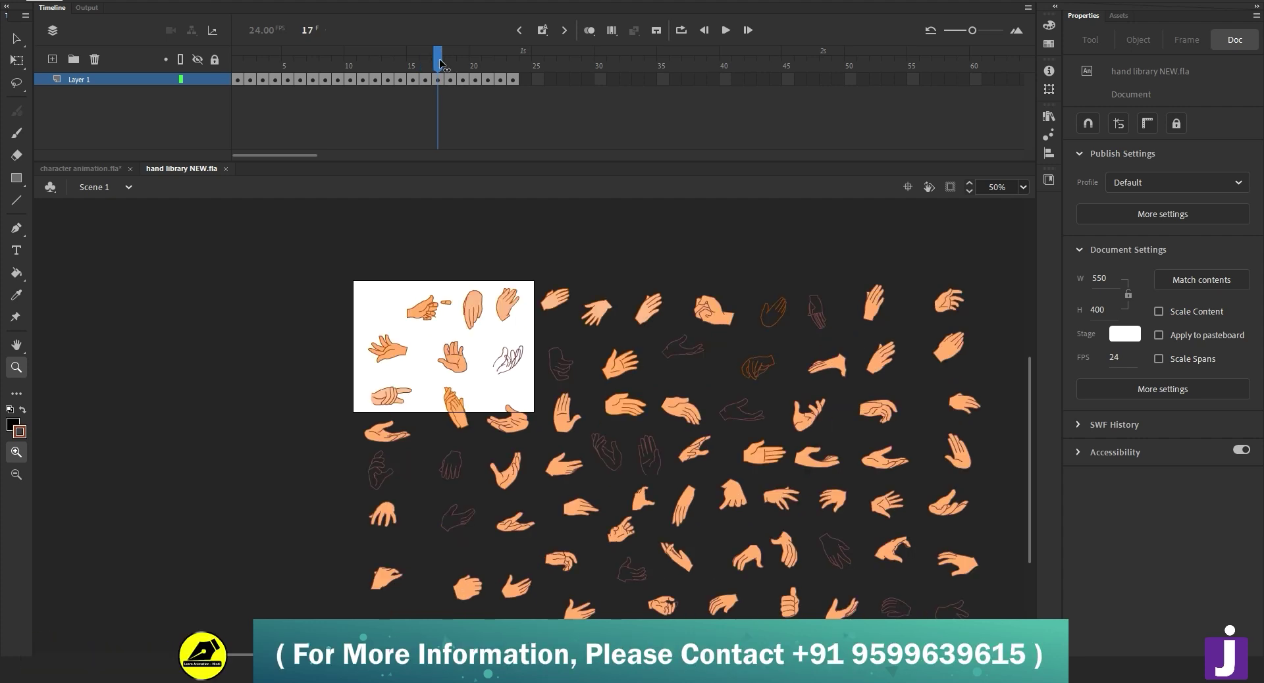
left_click(451, 66)
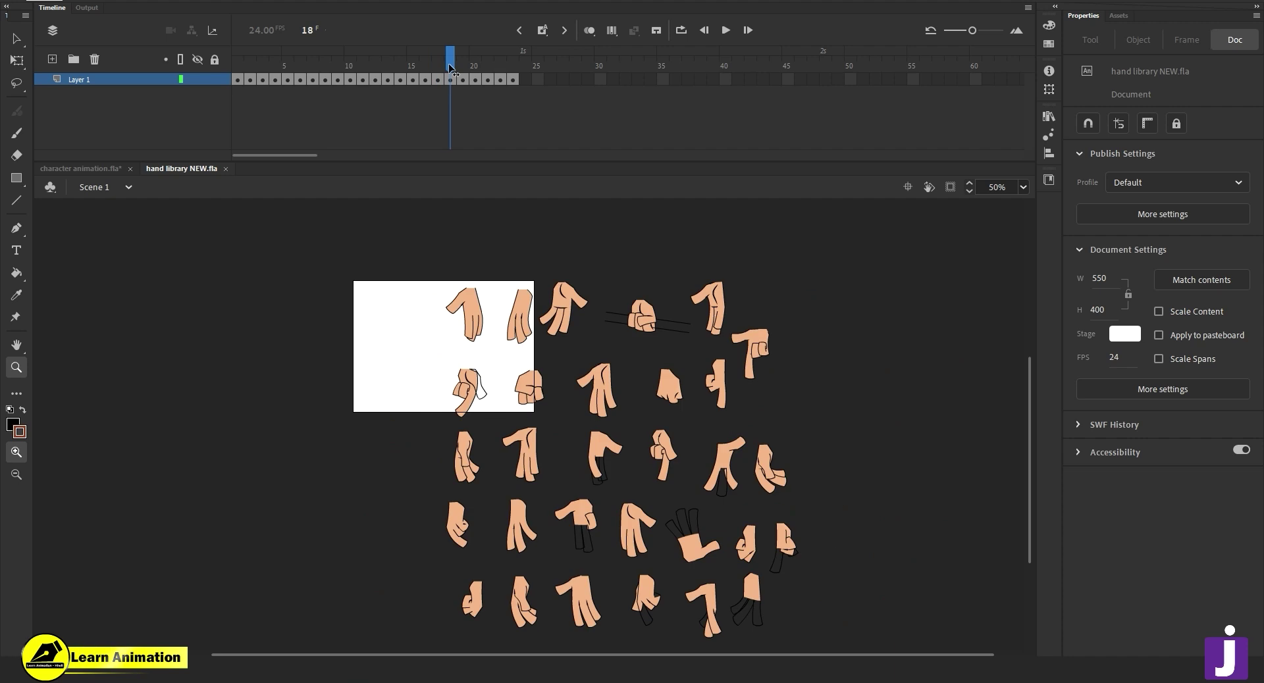
left_click_drag(451, 68, 524, 86)
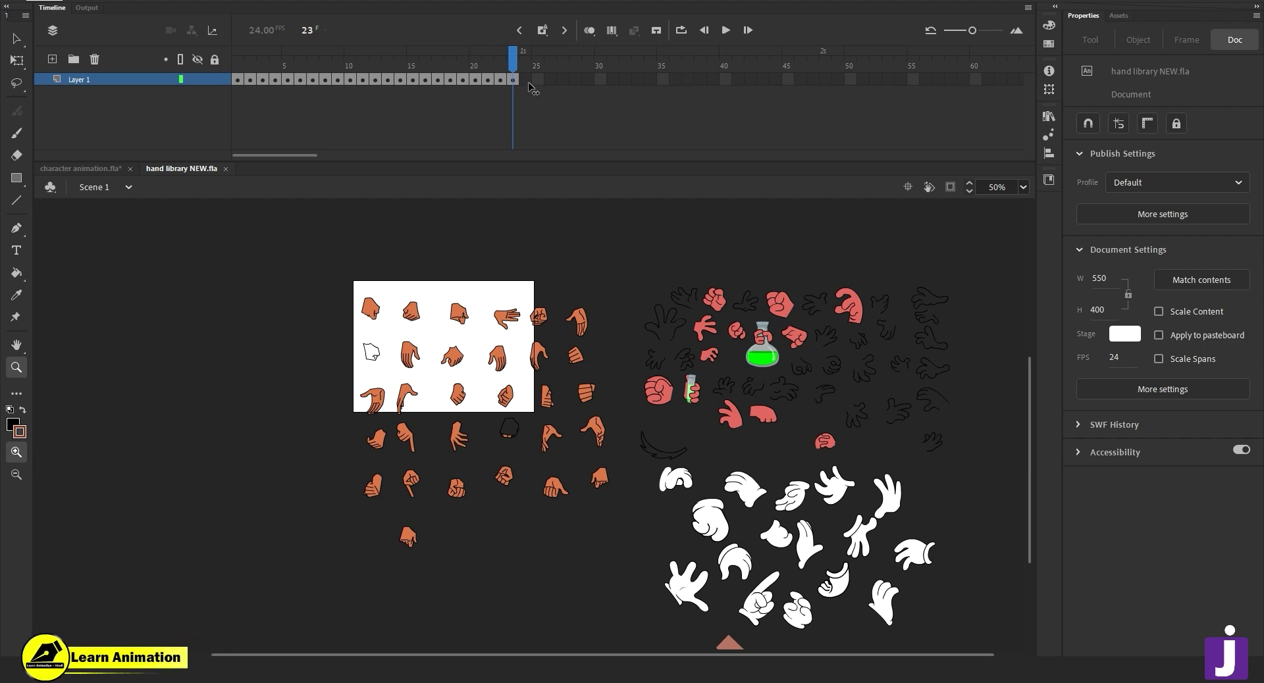
In hand library NEW.fla, rotate the pointing hand at frame 23 so its index finger points up.
left_click(520, 413)
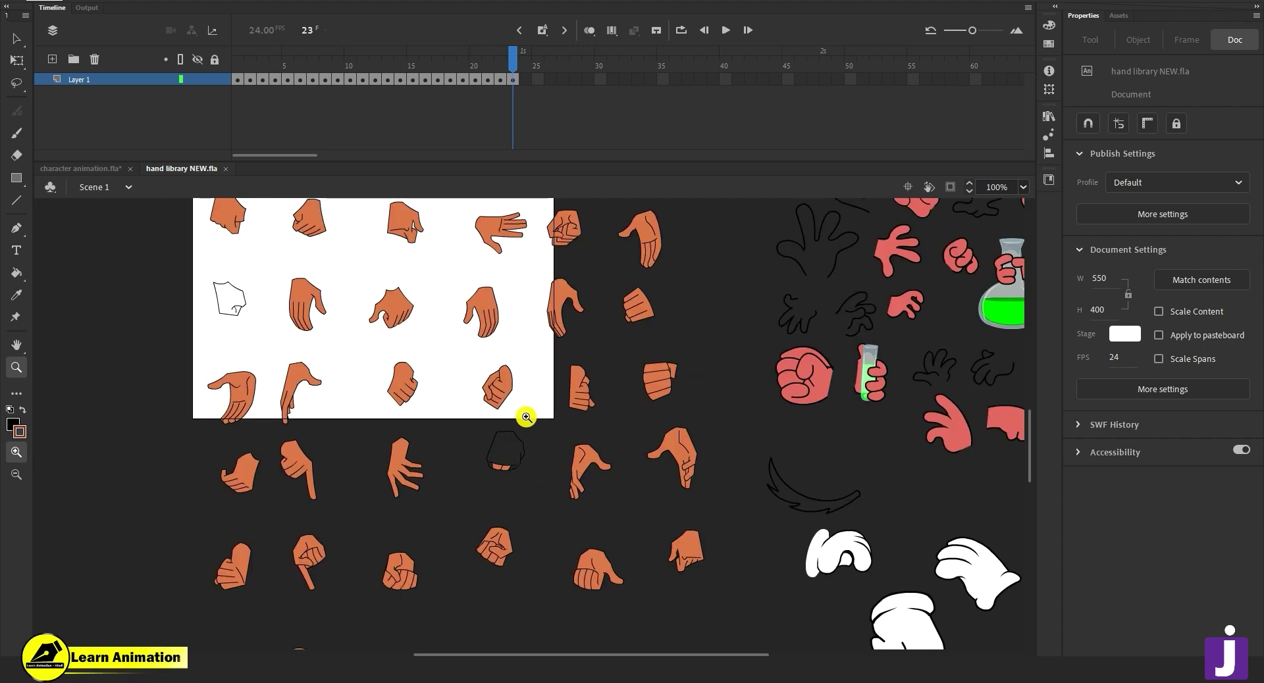
key("q")
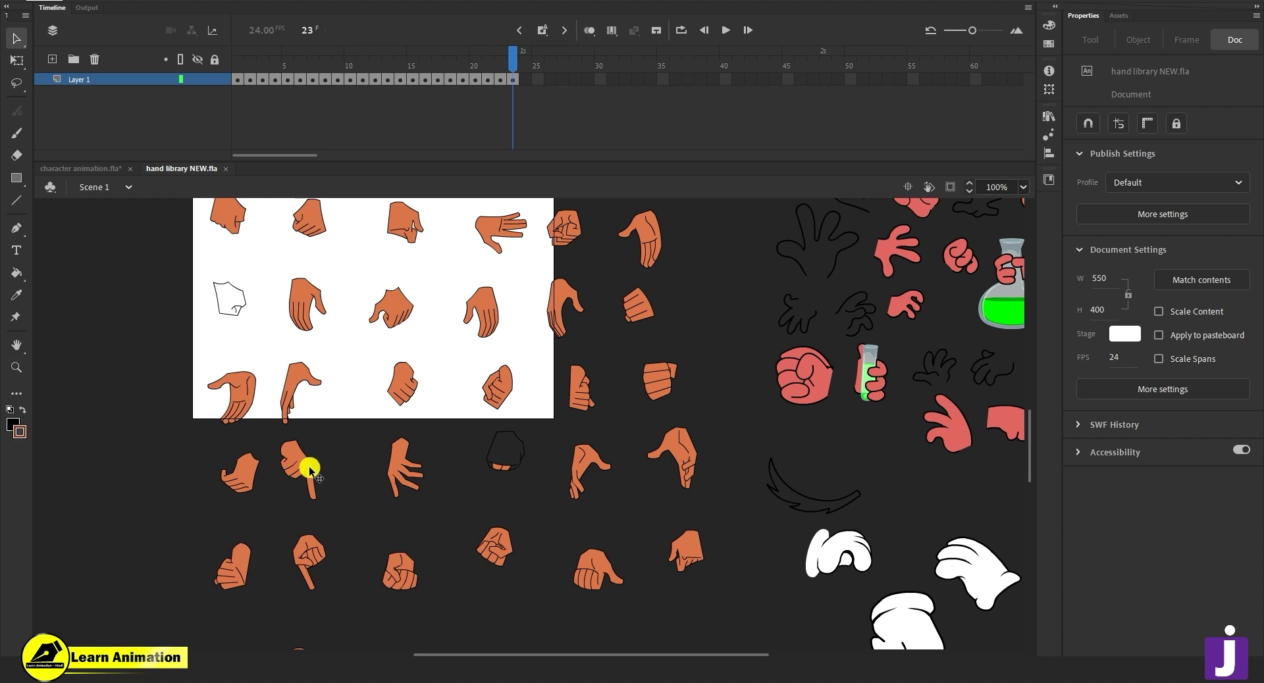
left_click(312, 470)
left_click_drag(329, 504, 338, 388)
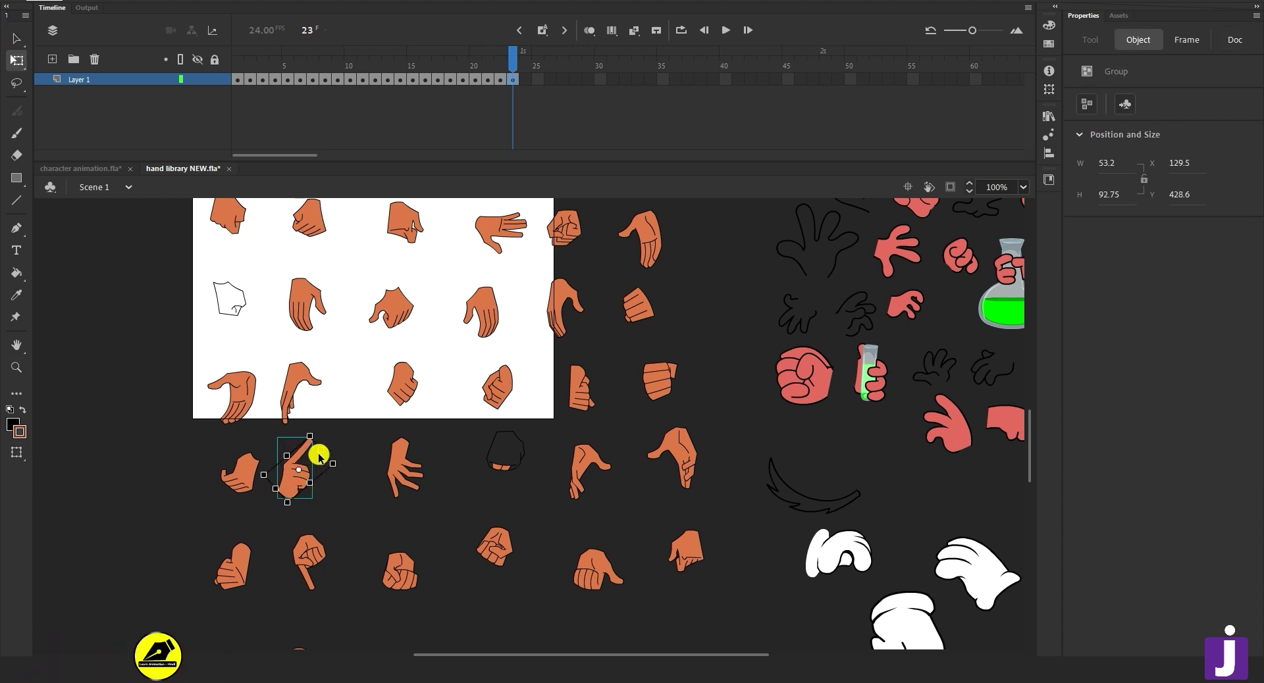
Compare the hand poses stored across frames 20 to 23 of the hand library.
key("z")
left_click(521, 453, "alt")
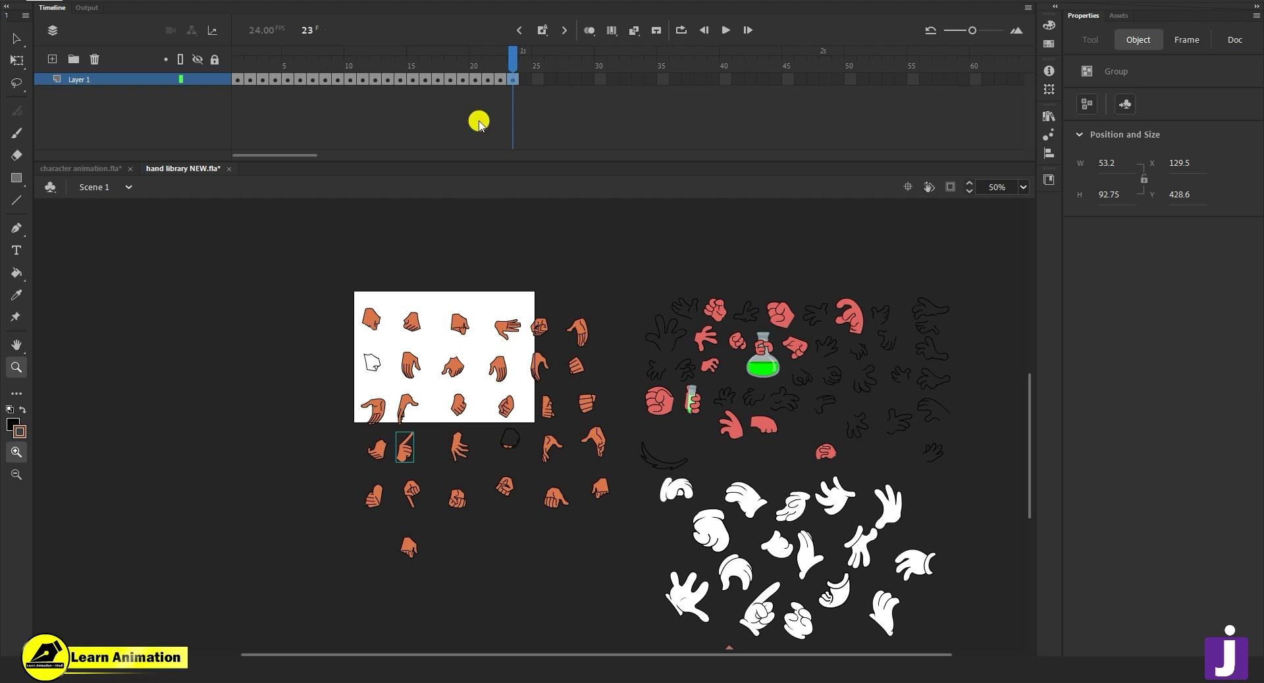
left_click(503, 65)
left_click(491, 67)
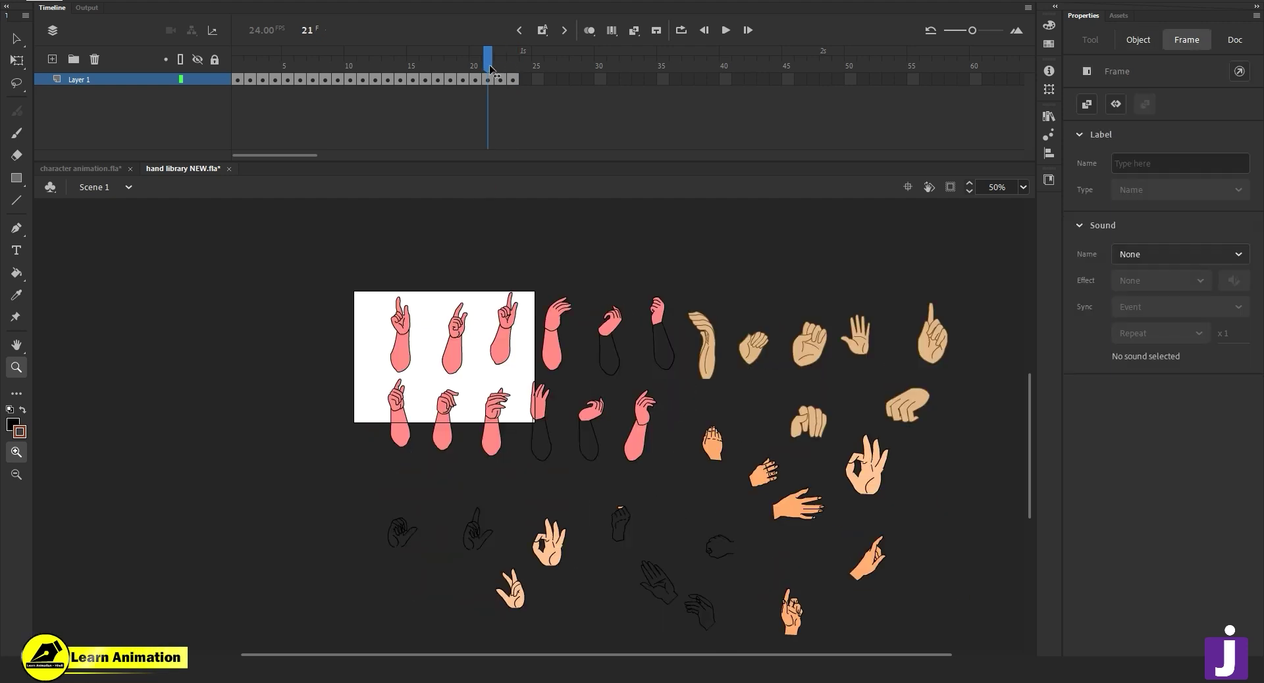
left_click(477, 72)
left_click_drag(479, 72, 513, 73)
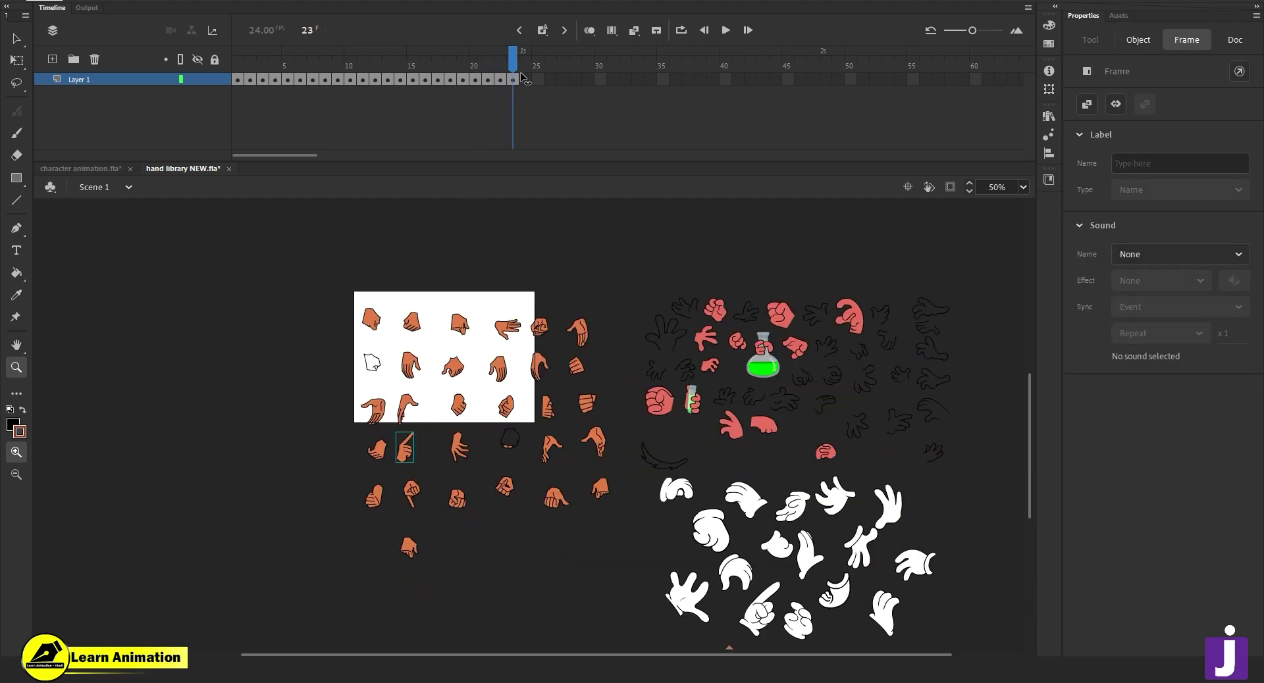
Copy the rotated pointing hand from frame 23 and switch to character animation.fla.
left_click(498, 465)
key("v")
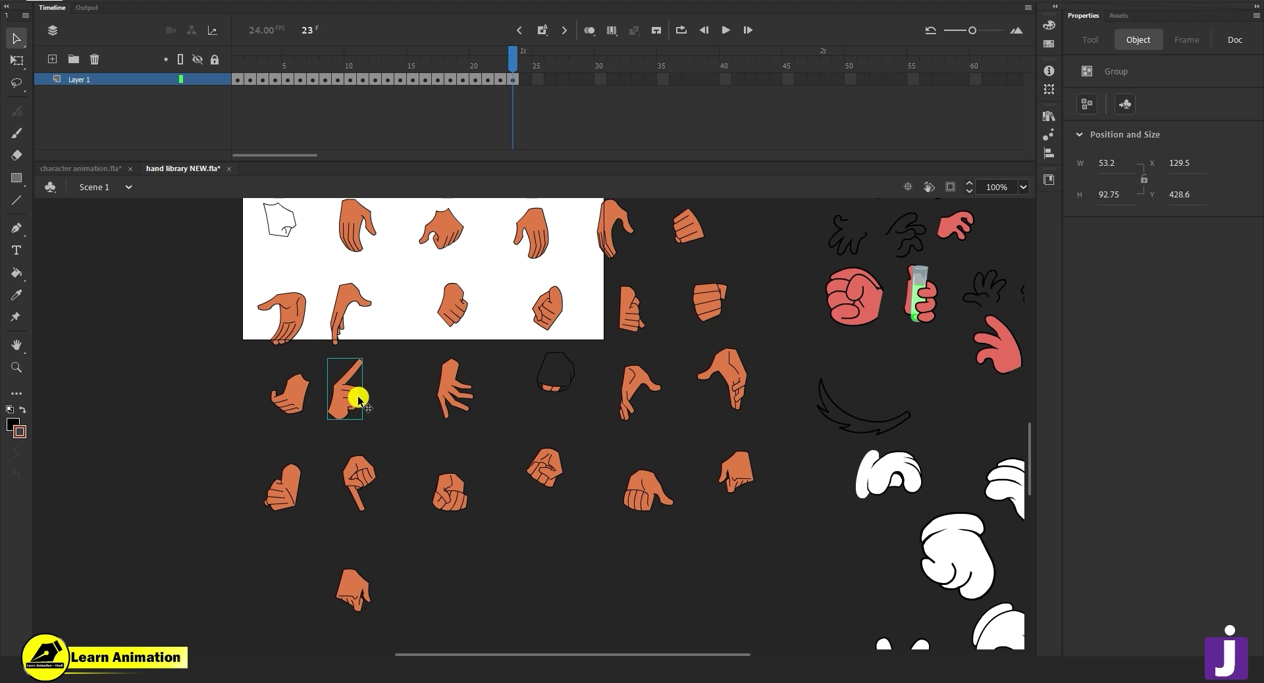
left_click(60, 175)
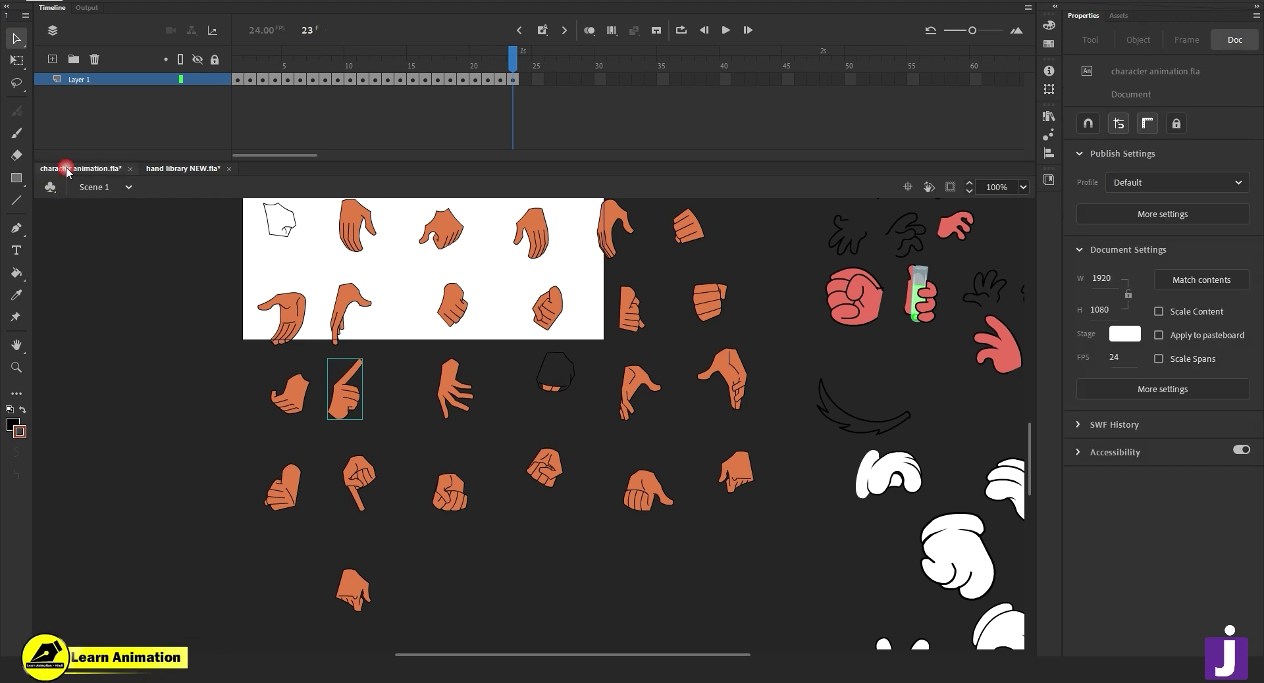
Insert a keyframe at frame 2 of the hand symbol, paste the pointing hand and move it beside the torso.
key("z")
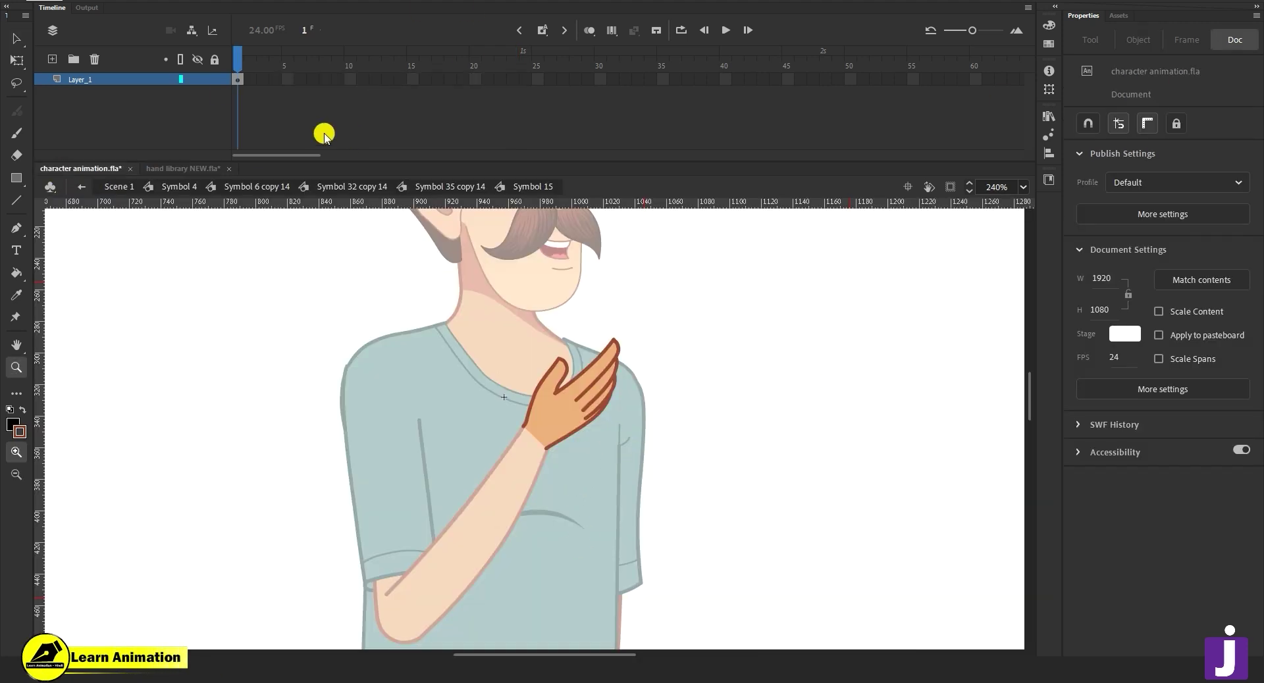
left_click(248, 79)
key("F6")
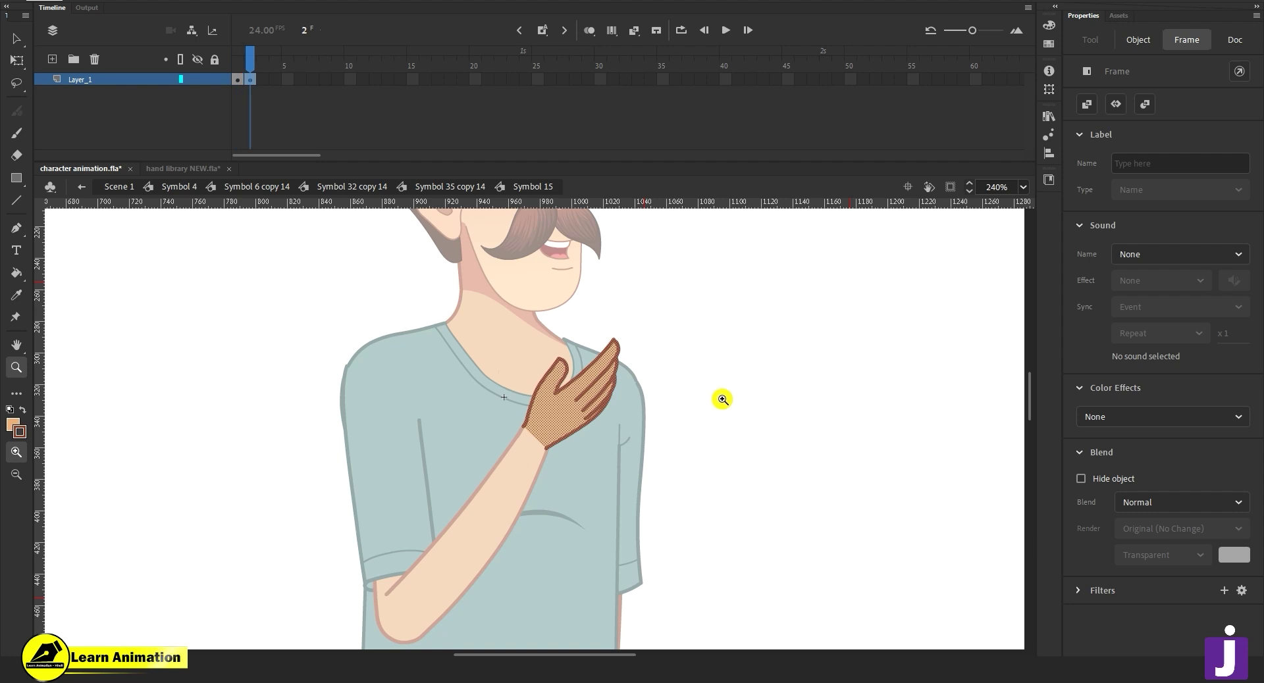
key("ctrl+v")
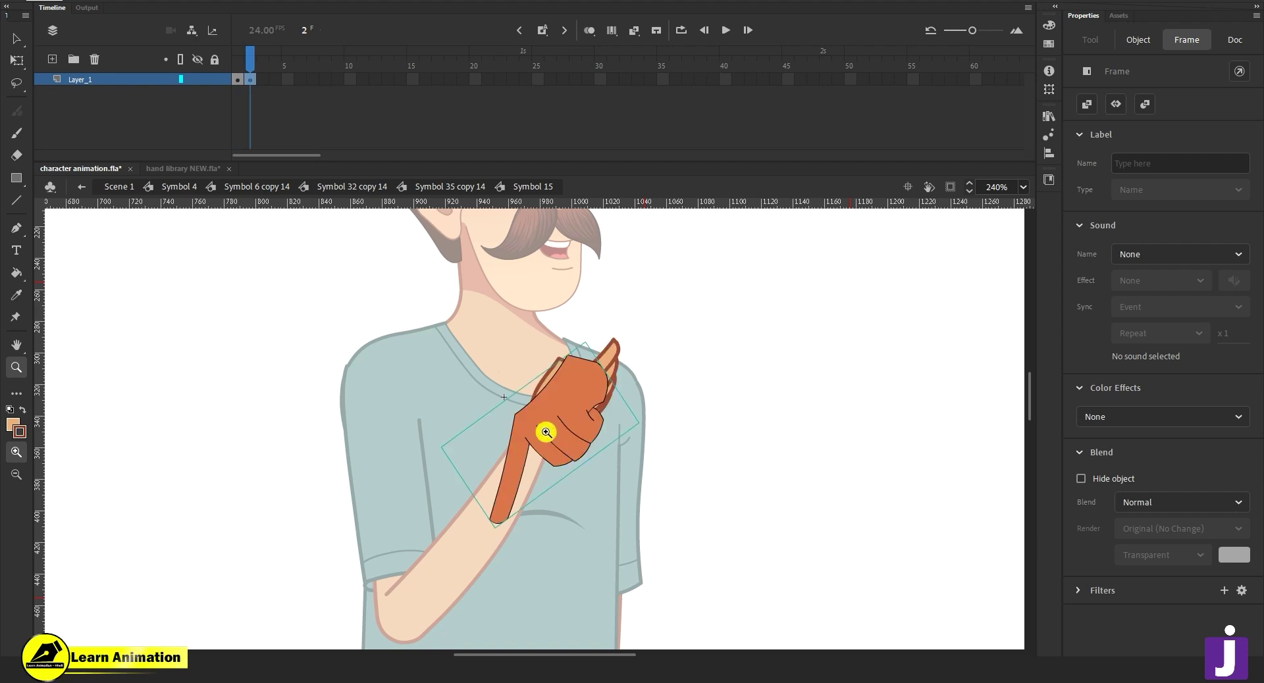
key("v")
left_click_drag(564, 446, 718, 476)
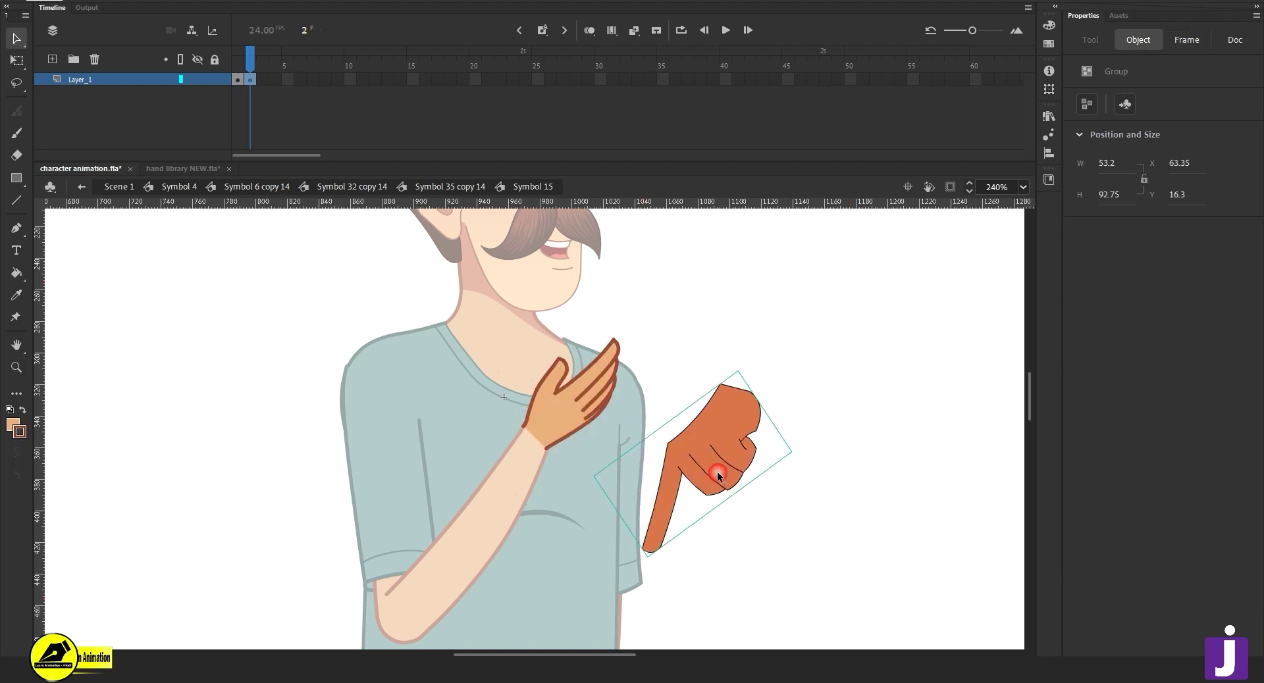
Flip the pasted hand horizontally and rotate it so the index finger points up and away from the body.
key("alt+t")
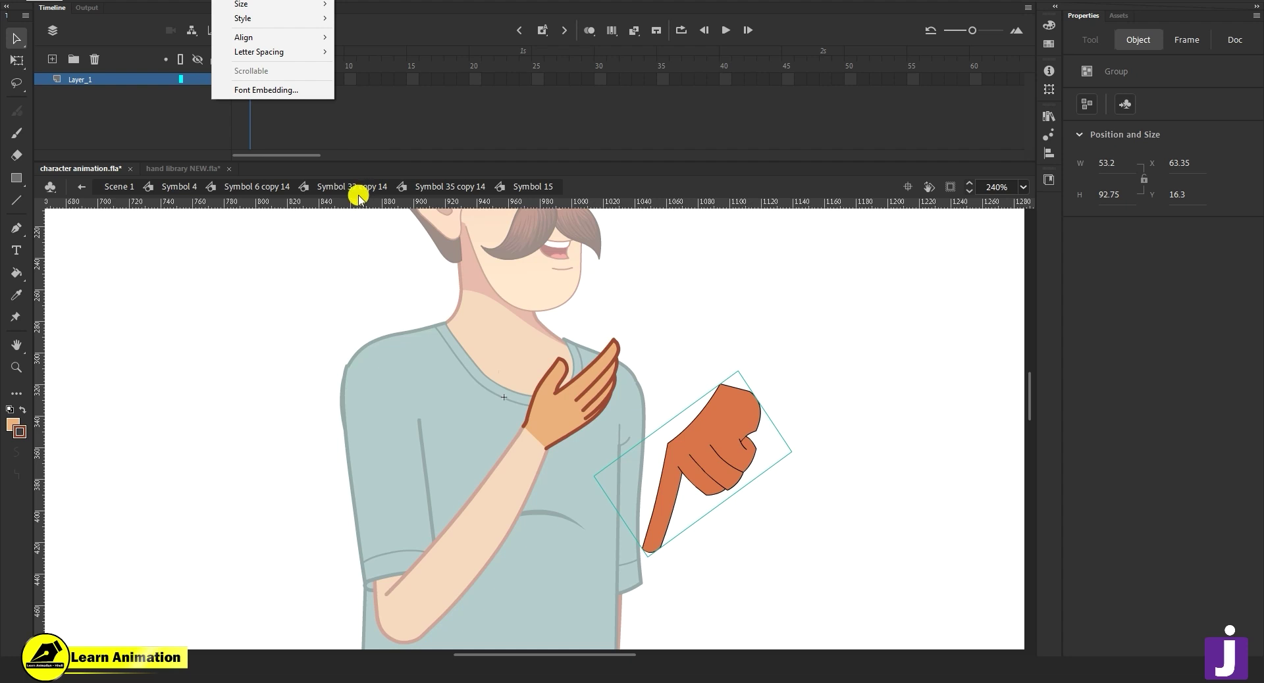
key("Escape")
key("alt+m")
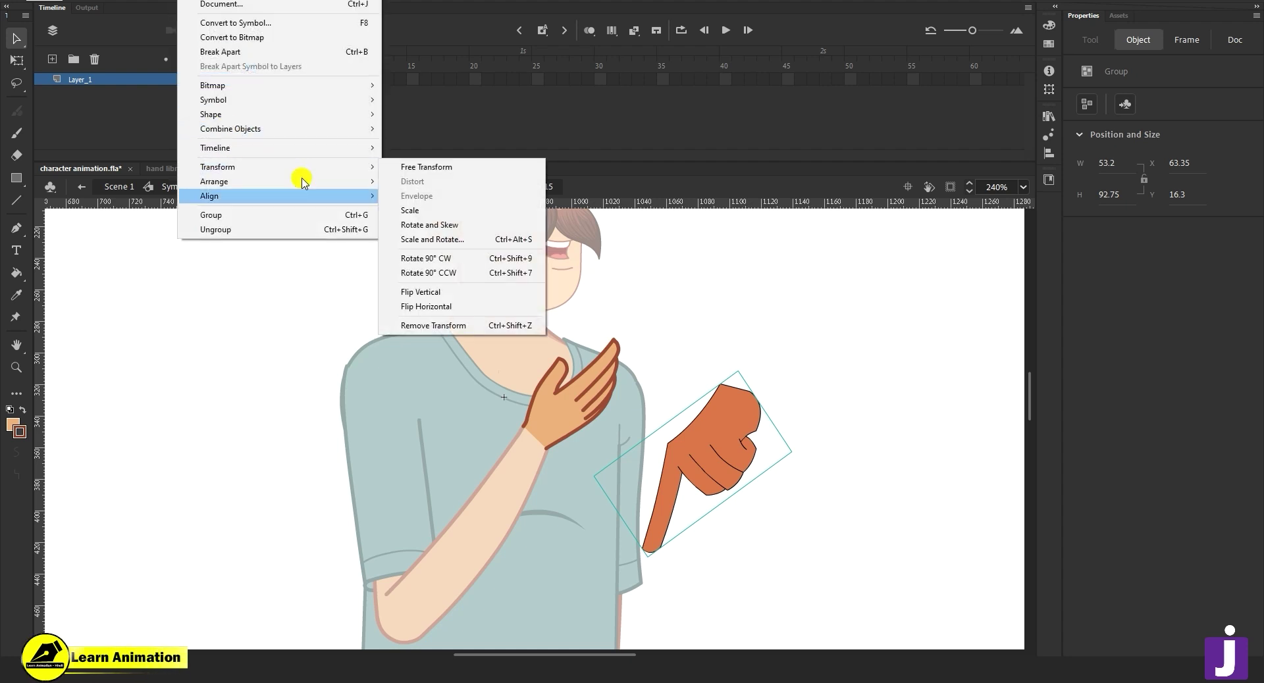
left_click(505, 307)
key("q")
left_click_drag(813, 424, 626, 548)
Break the pasted pointing hand group apart into an editable shape.
key("z")
left_click(678, 442)
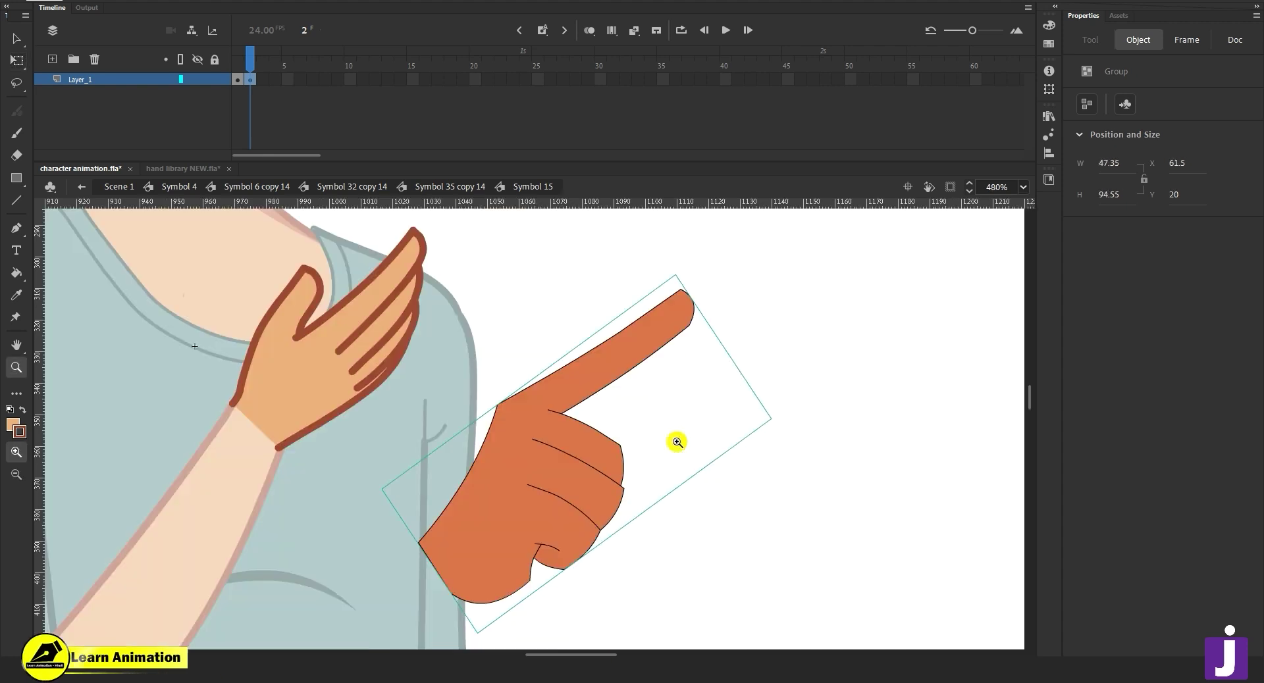
left_click_drag(618, 465, 637, 479)
key("v")
left_click(570, 456)
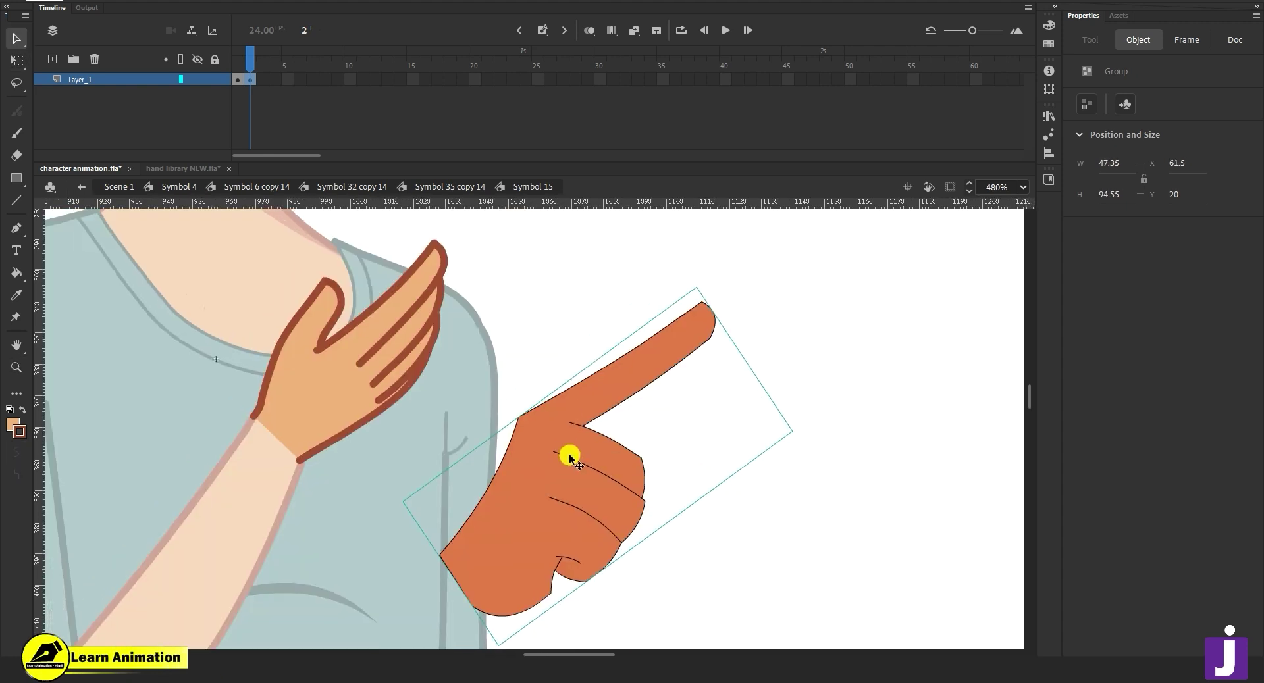
key("ctrl+b")
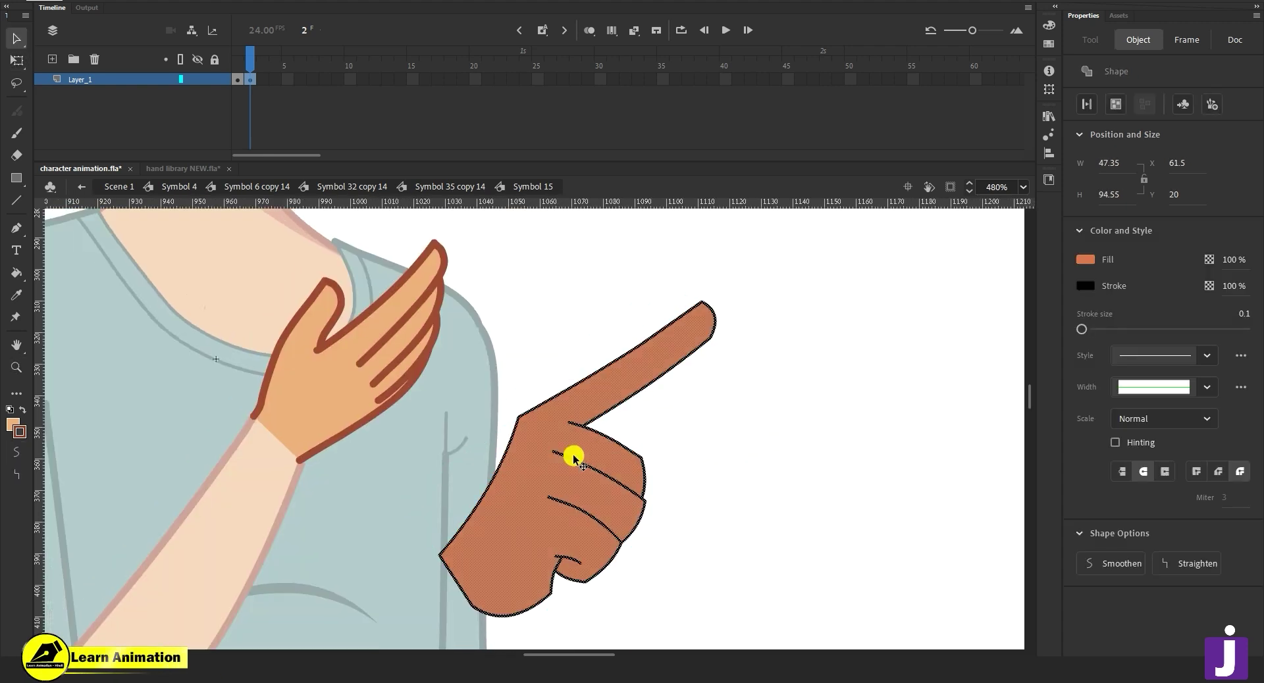
Recolour the pointing hand with the fill and stroke colours sampled from the character's open hand.
left_click(388, 372)
double_click(586, 480)
left_click(375, 420)
key("i")
left_click(367, 412)
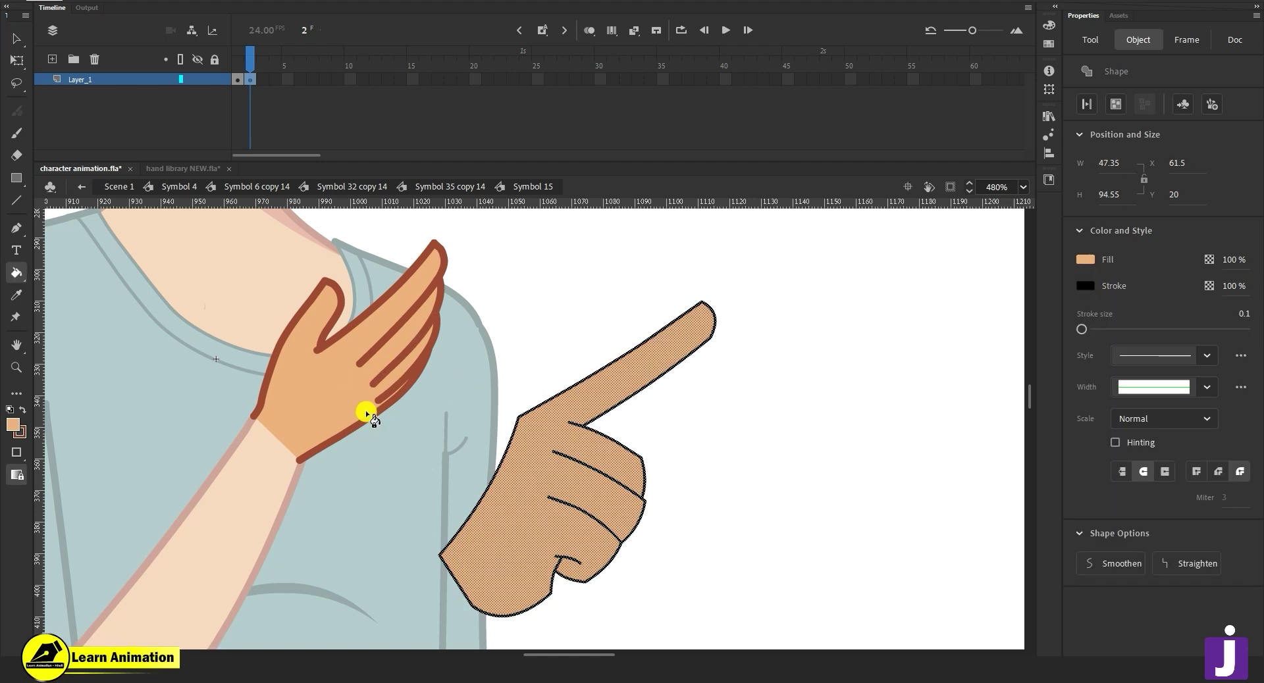
key("i")
left_click(386, 405)
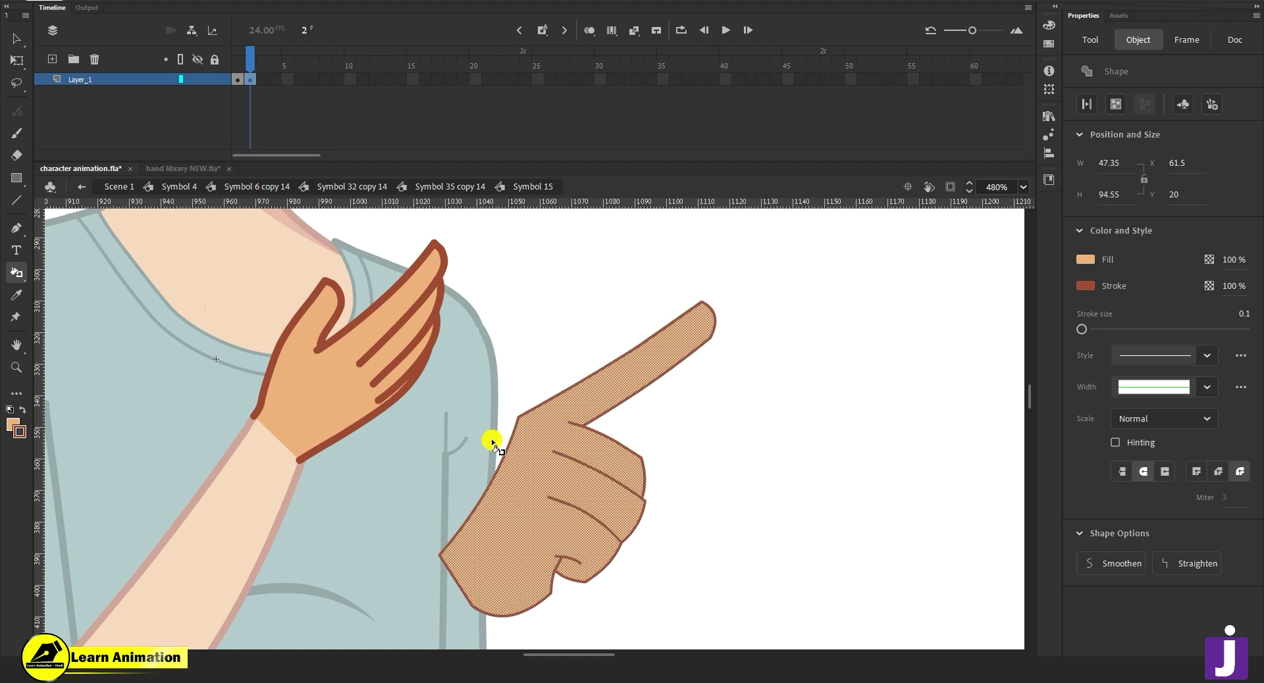
Thicken the pointing hand's outline to match the stroke of the open hand.
key("v")
double_click(426, 359)
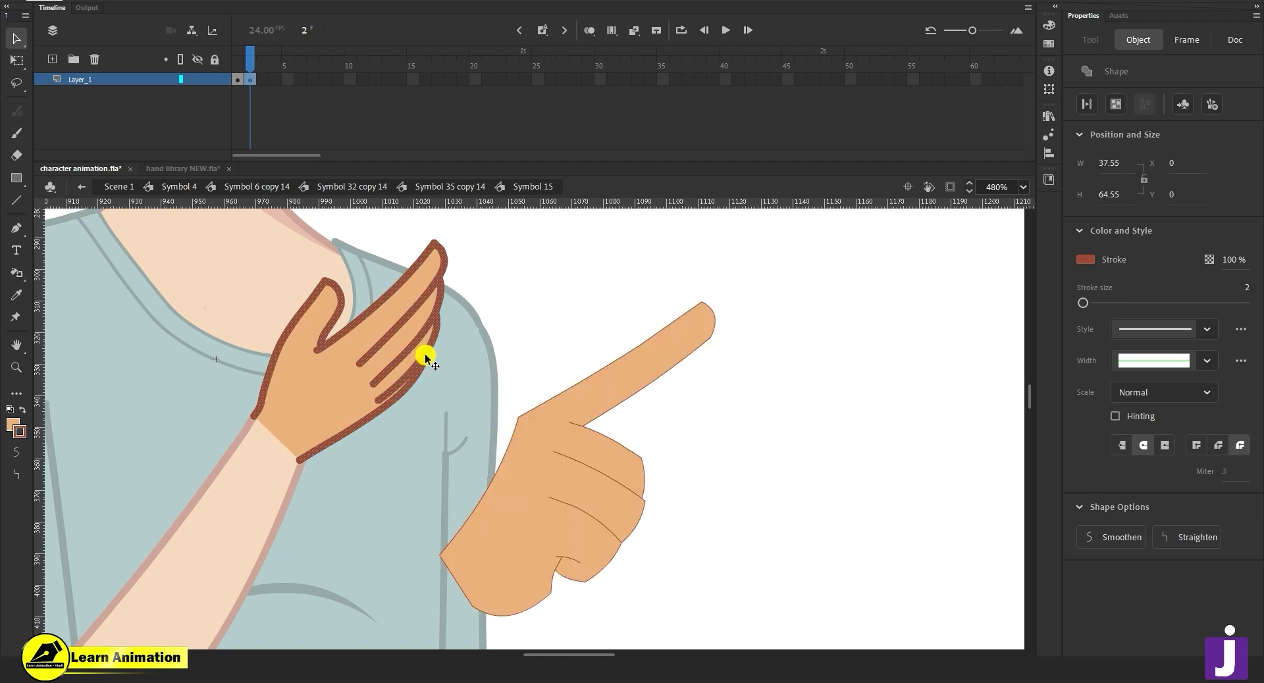
left_click(523, 353)
double_click(585, 395)
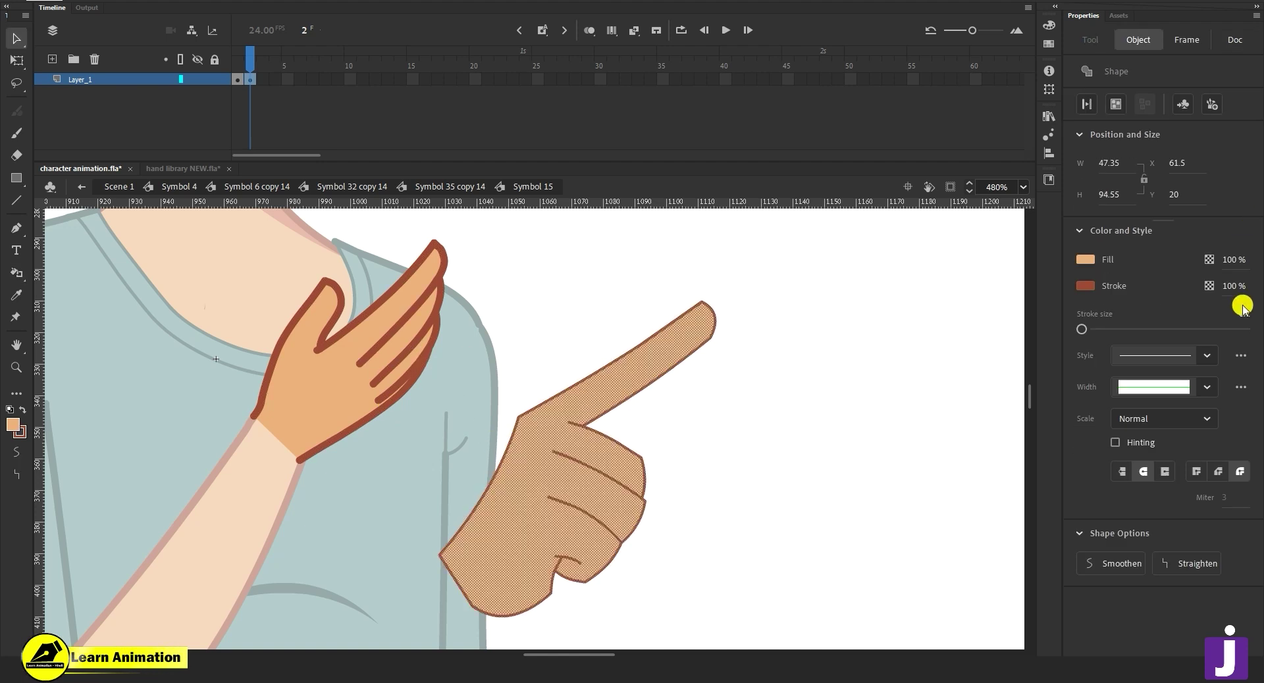
left_click_drag(1082, 329, 1162, 331)
left_click(714, 443)
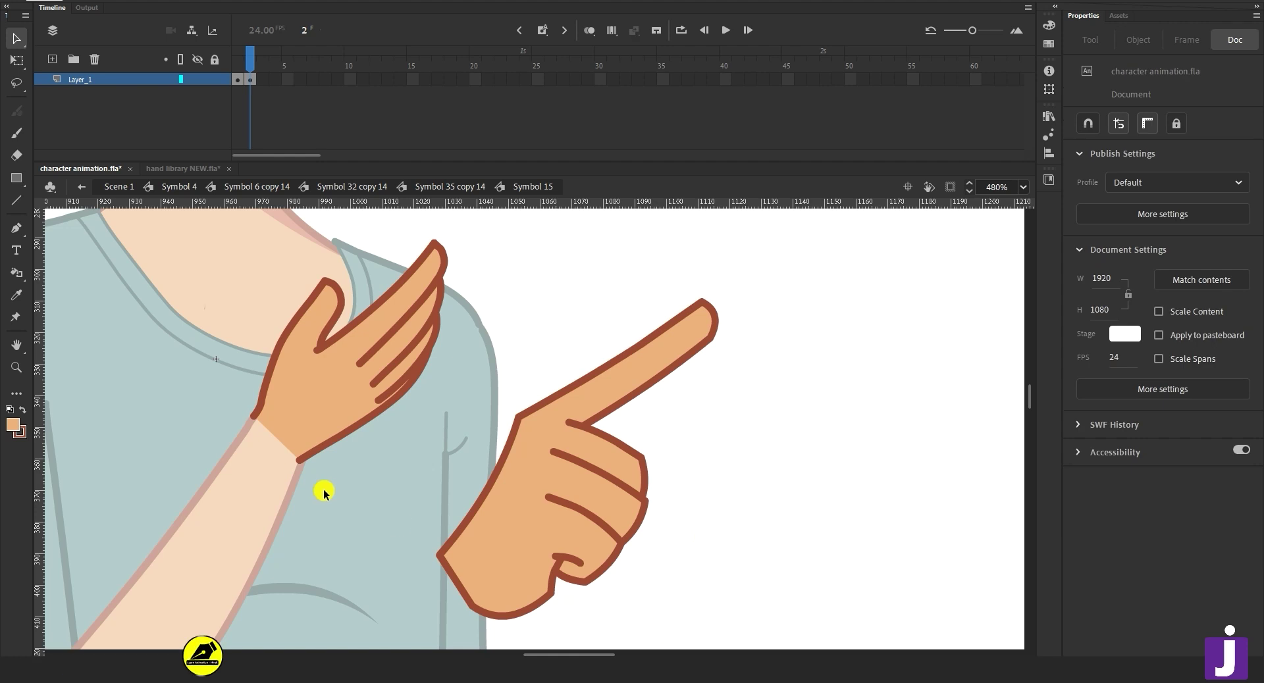
Delete the outline across the pointing hand's wrist and adjust the lower wrist corner.
left_click(458, 585)
key("Delete")
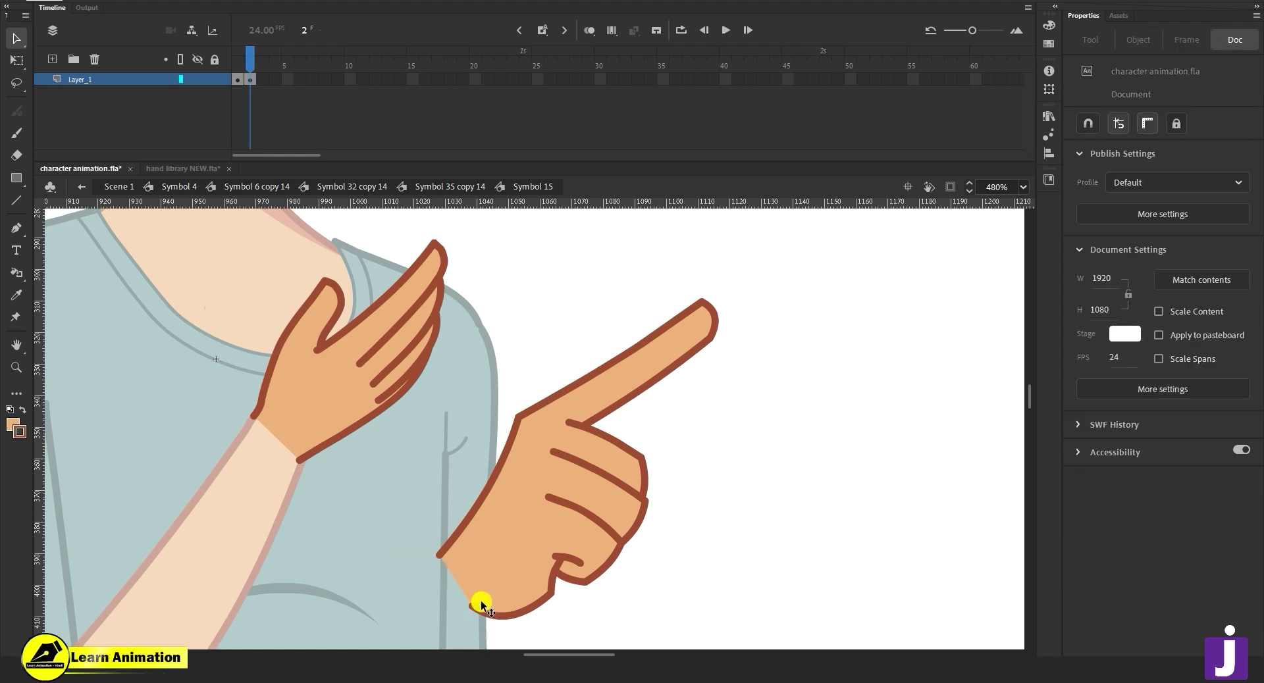
left_click_drag(471, 609, 477, 618)
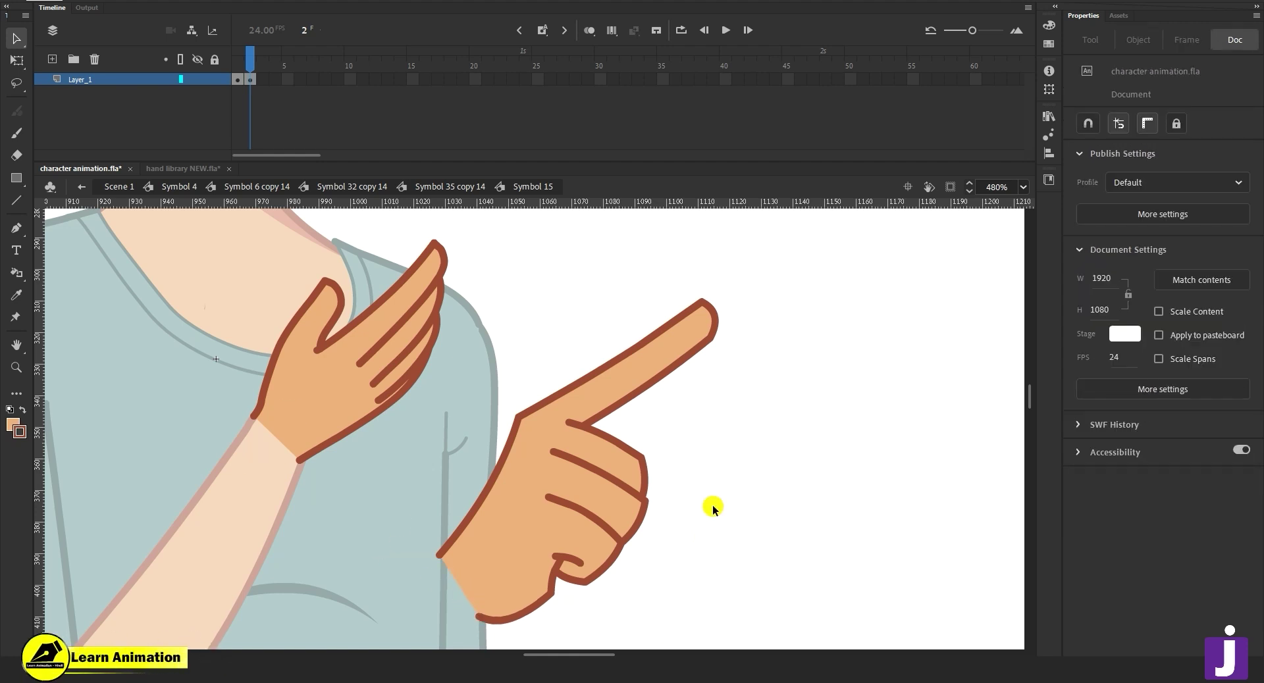
Pull the top knuckle of the pointing hand outward into an extended second finger and curve its upper edge.
left_click_drag(641, 456, 756, 389)
left_click_drag(618, 441, 763, 354)
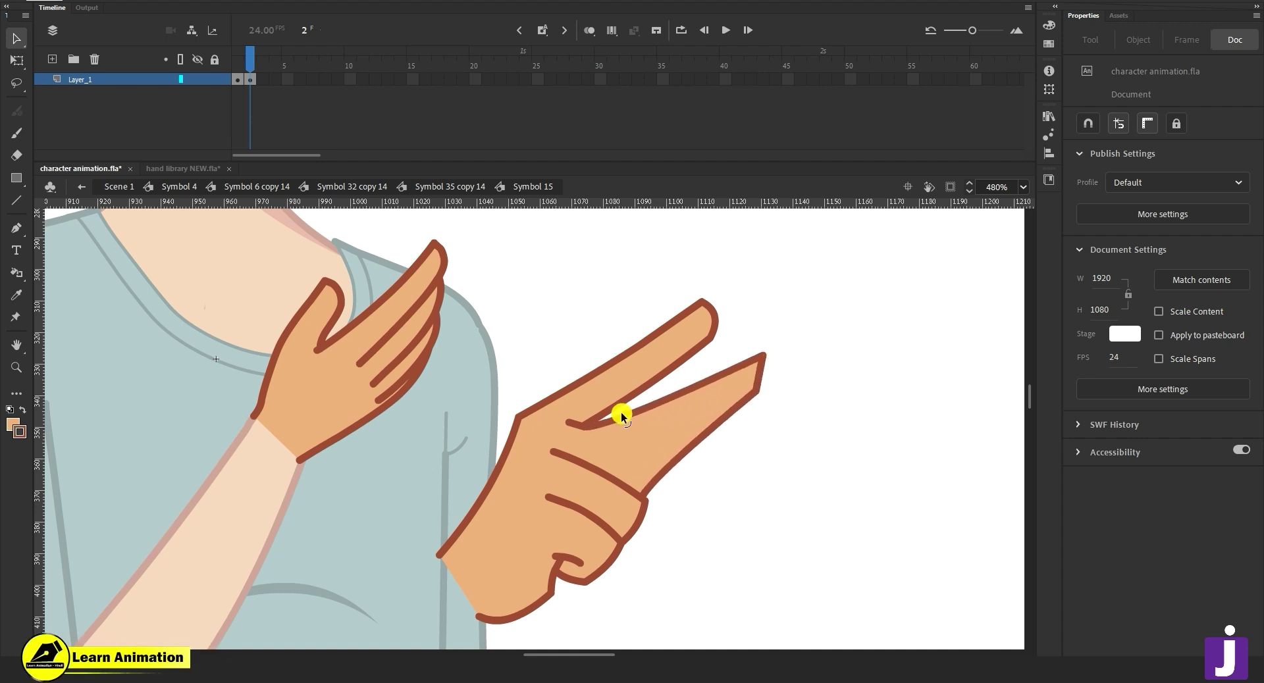
left_click_drag(613, 420, 634, 408)
left_click_drag(740, 408, 740, 408)
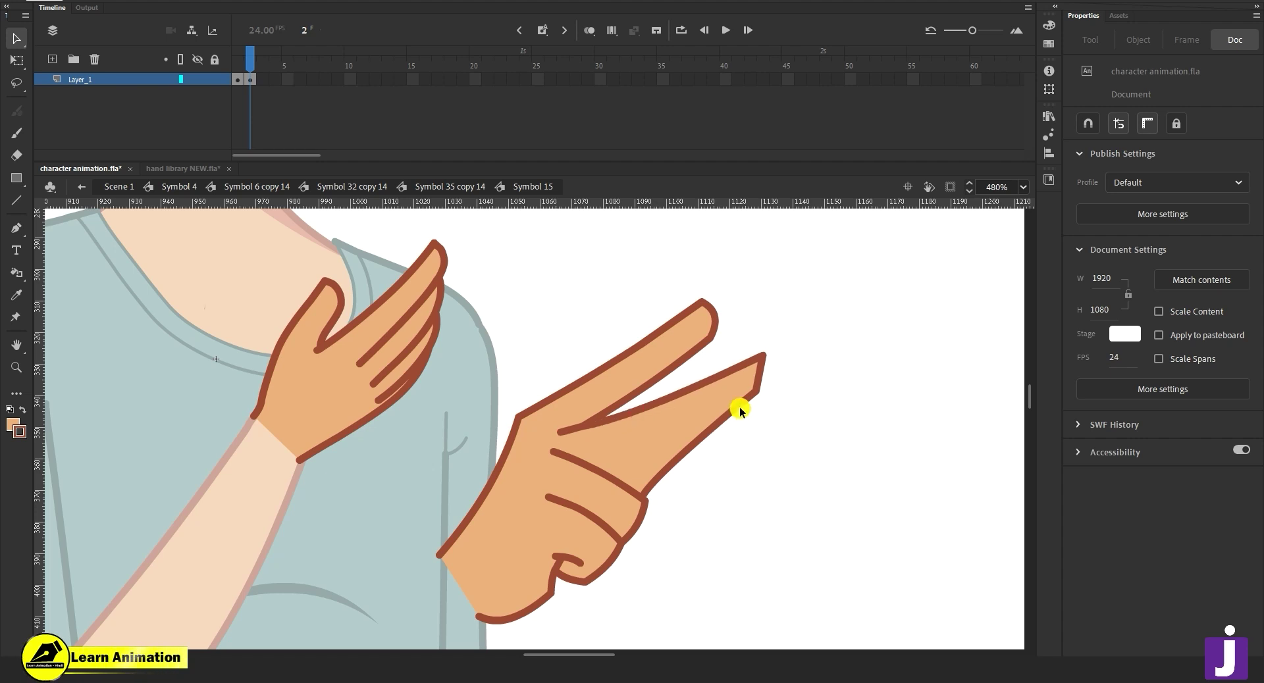
Reshape the second finger's lower edge to meet the knuckle line and delete the leftover line segments there.
left_click_drag(658, 475, 590, 473)
left_click(587, 476)
key("Delete")
left_click(594, 480)
key("Delete")
left_click_drag(614, 469, 614, 470)
left_click(740, 403)
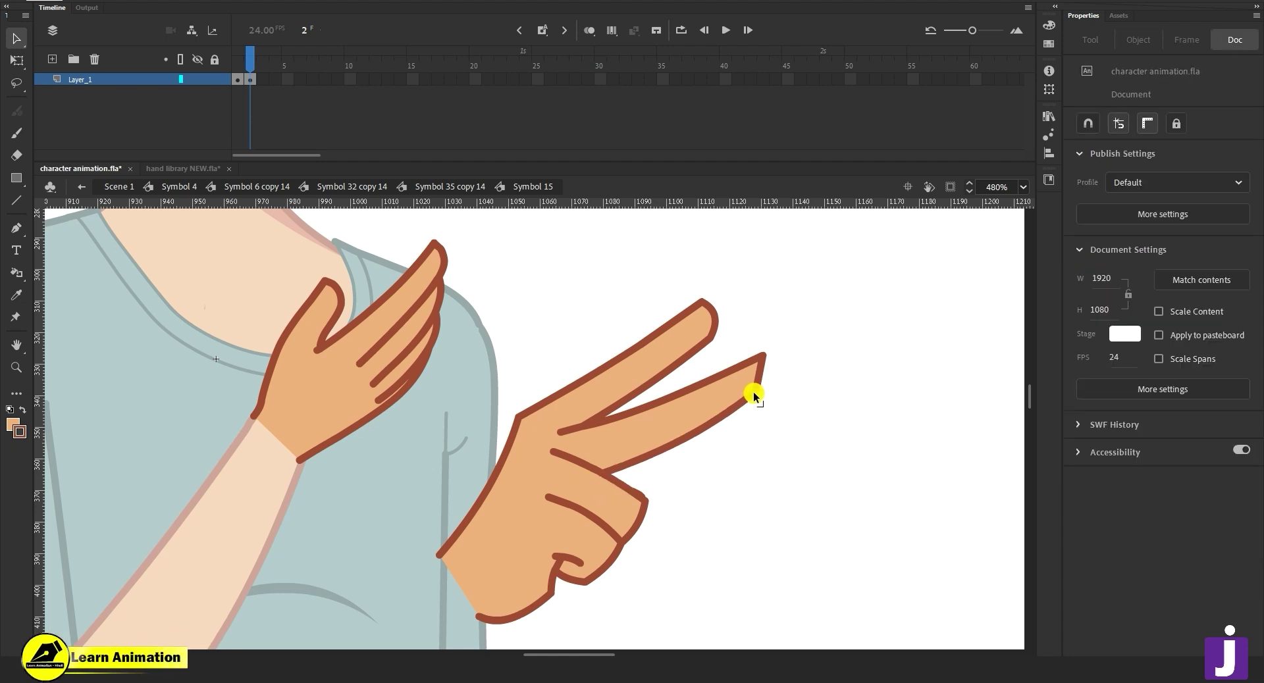
Straighten the lower edge of the new hand's lower extended finger and delete the line segments overshooting its base.
left_click_drag(611, 468, 573, 473)
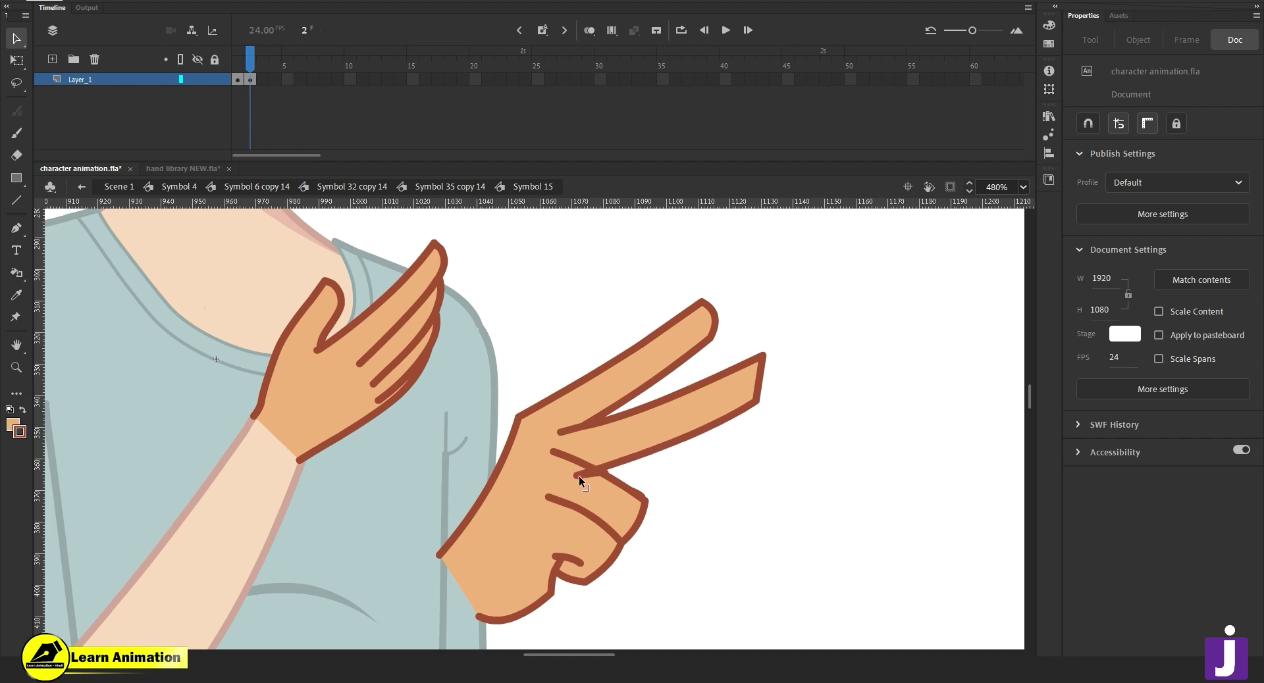
left_click(578, 476)
key("Delete")
left_click(603, 472)
left_click(603, 472)
key("Delete")
Round the lower finger's squared tip and slightly shorten both extended fingers of the new hand.
left_click(759, 403)
left_click_drag(759, 403, 779, 373)
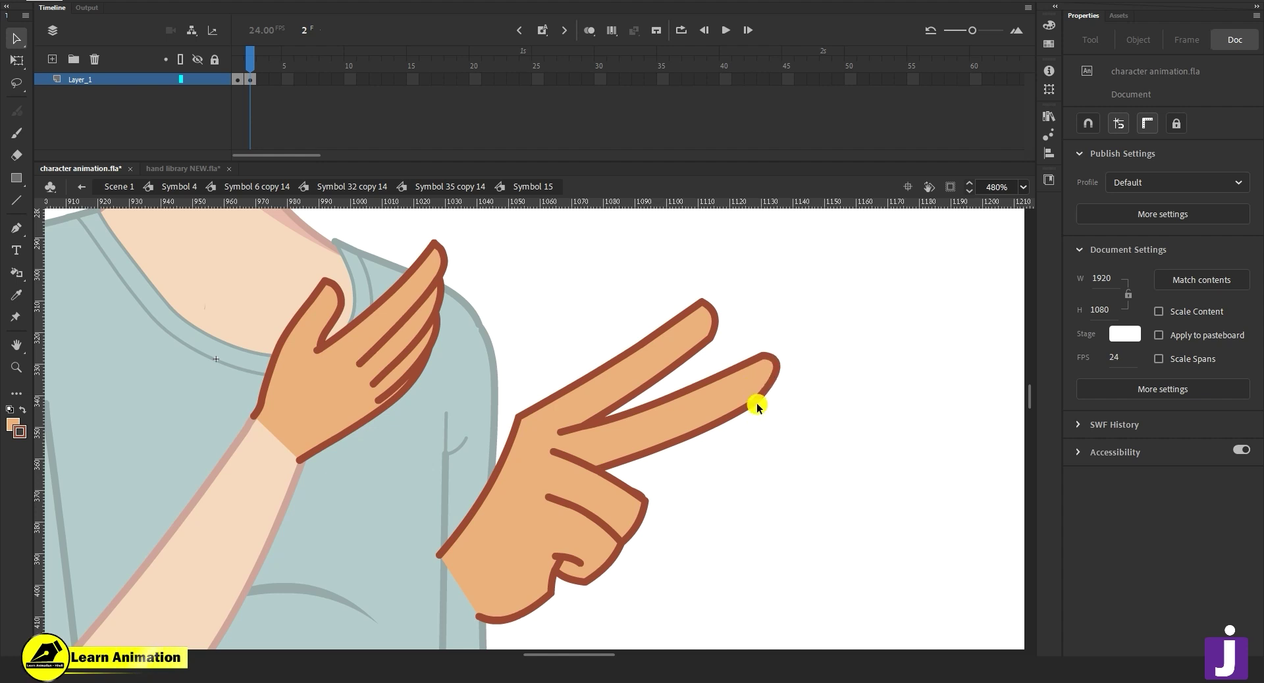
mouse_move(768, 355)
left_mouse_down()
mouse_move(750, 361)
mouse_move(763, 374)
left_mouse_up()
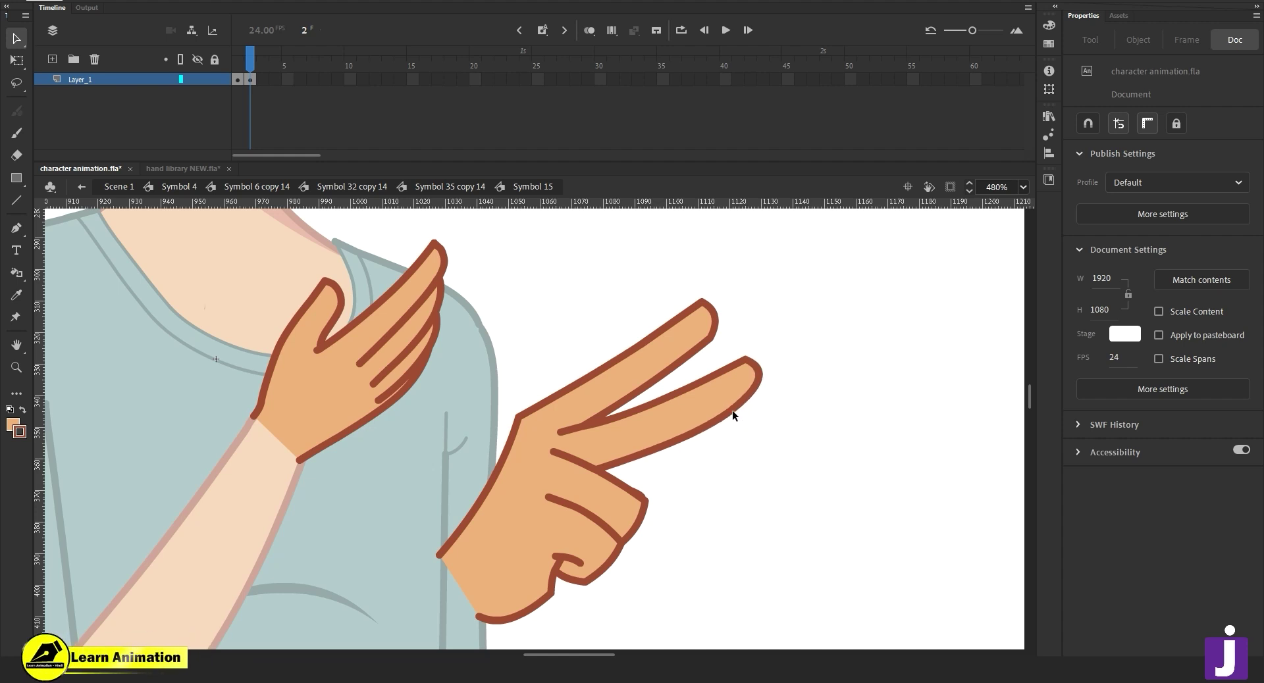
mouse_move(677, 441)
left_mouse_down()
mouse_move(721, 411)
mouse_move(690, 433)
left_mouse_up()
left_click_drag(709, 378, 707, 374)
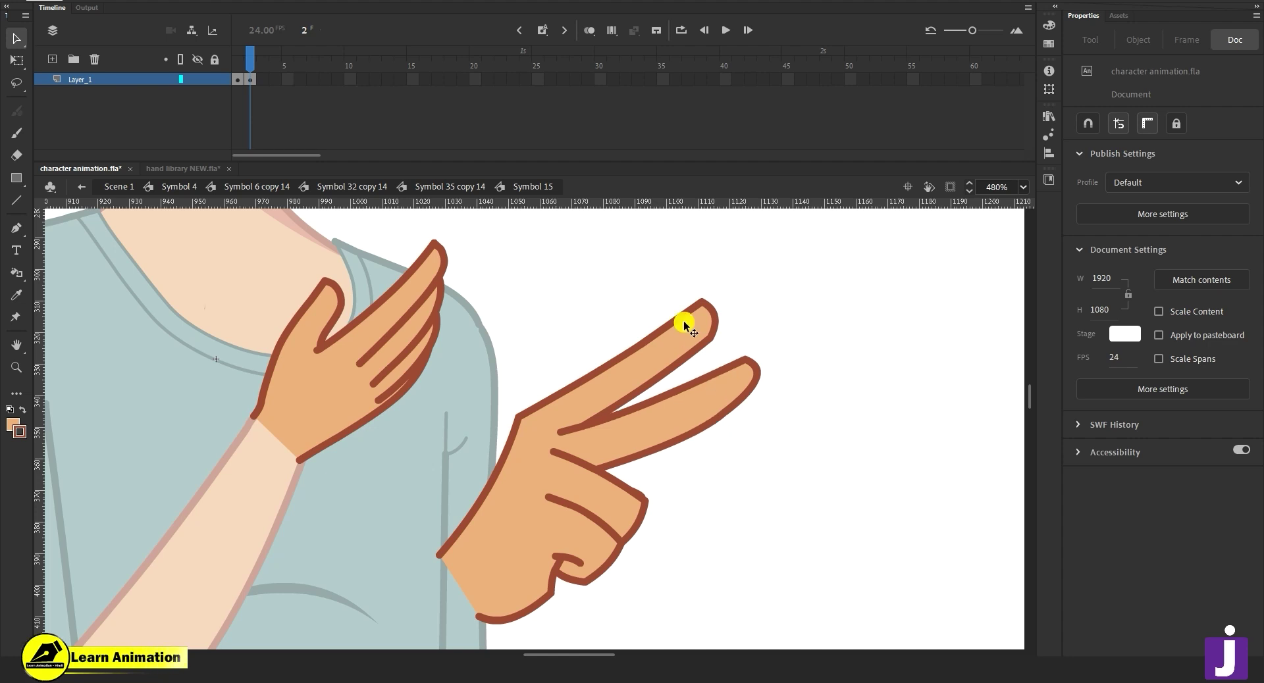
left_click_drag(697, 304, 697, 349)
left_click_drag(740, 361, 740, 355)
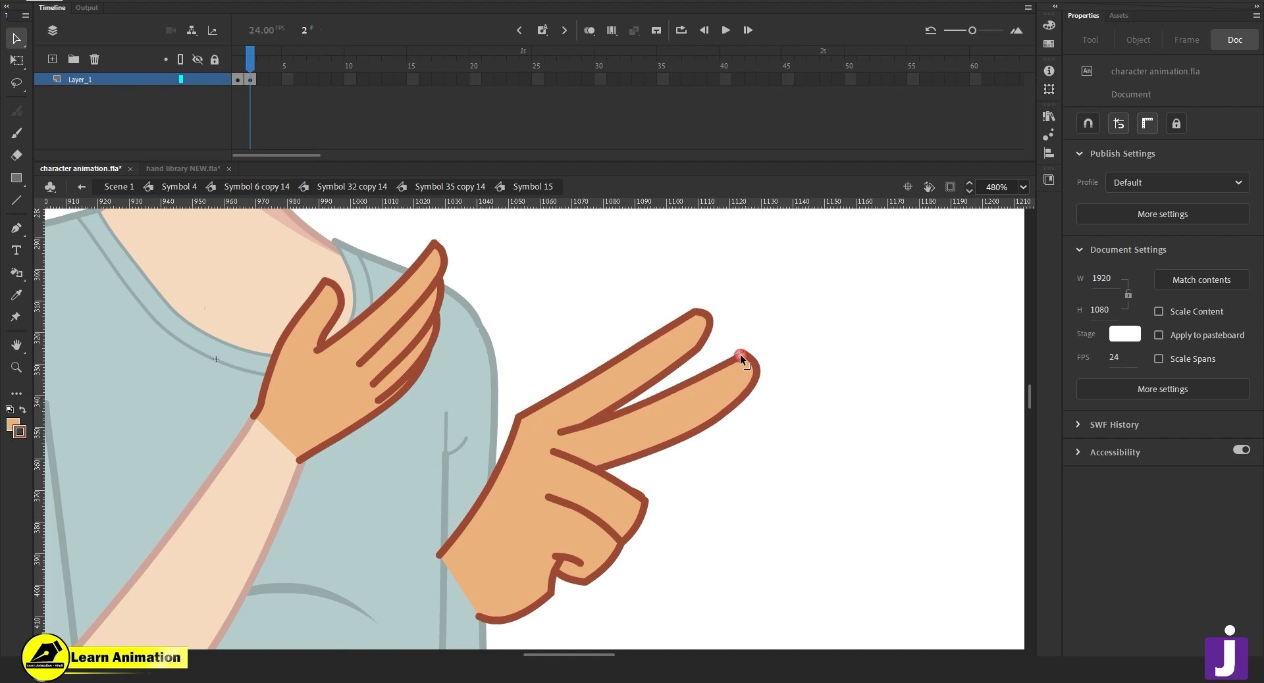
Cut the lower extended finger shorter across its tip and delete the trimmed-off outline pieces.
key("z")
left_click(663, 455, "alt")
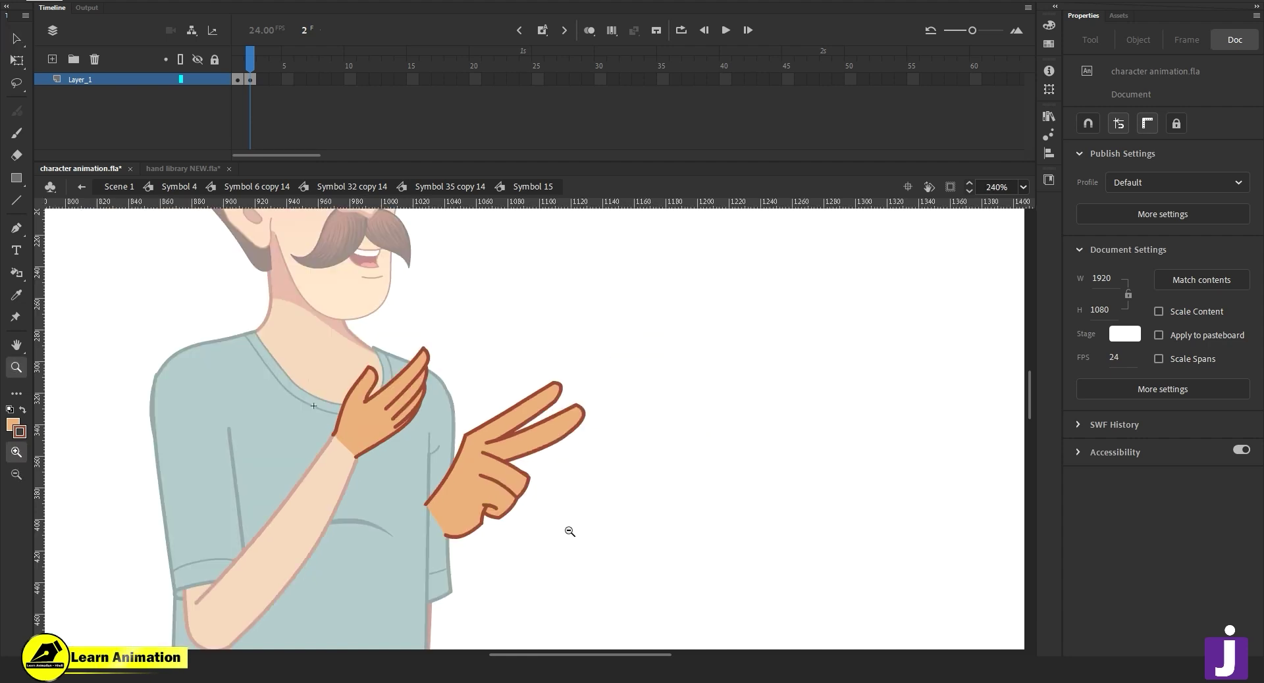
left_click(560, 499, "alt")
left_click(480, 442)
key("v")
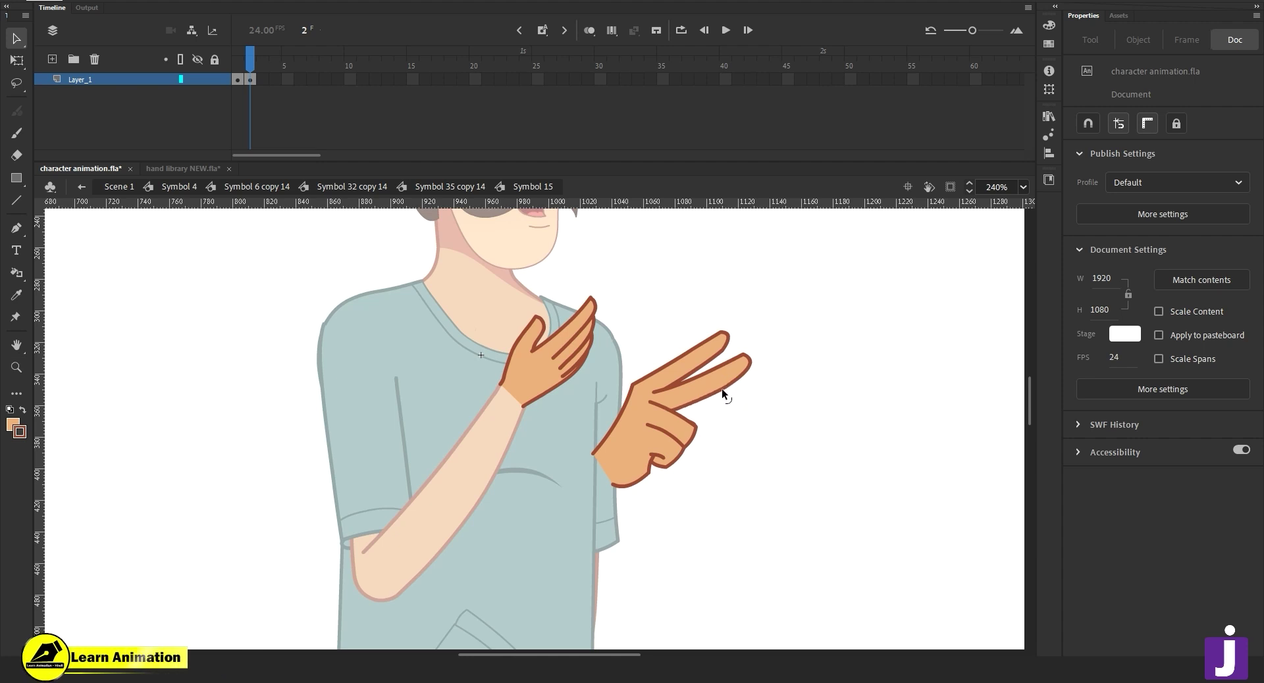
left_click_drag(733, 362, 724, 404)
left_click(723, 400)
key("Delete")
left_click(730, 386)
key("Delete")
Adjust the tip corners and curves of both extended fingers so the fingers are slightly shorter.
mouse_move(730, 372)
left_mouse_down()
mouse_move(736, 361)
mouse_move(734, 380)
left_mouse_up()
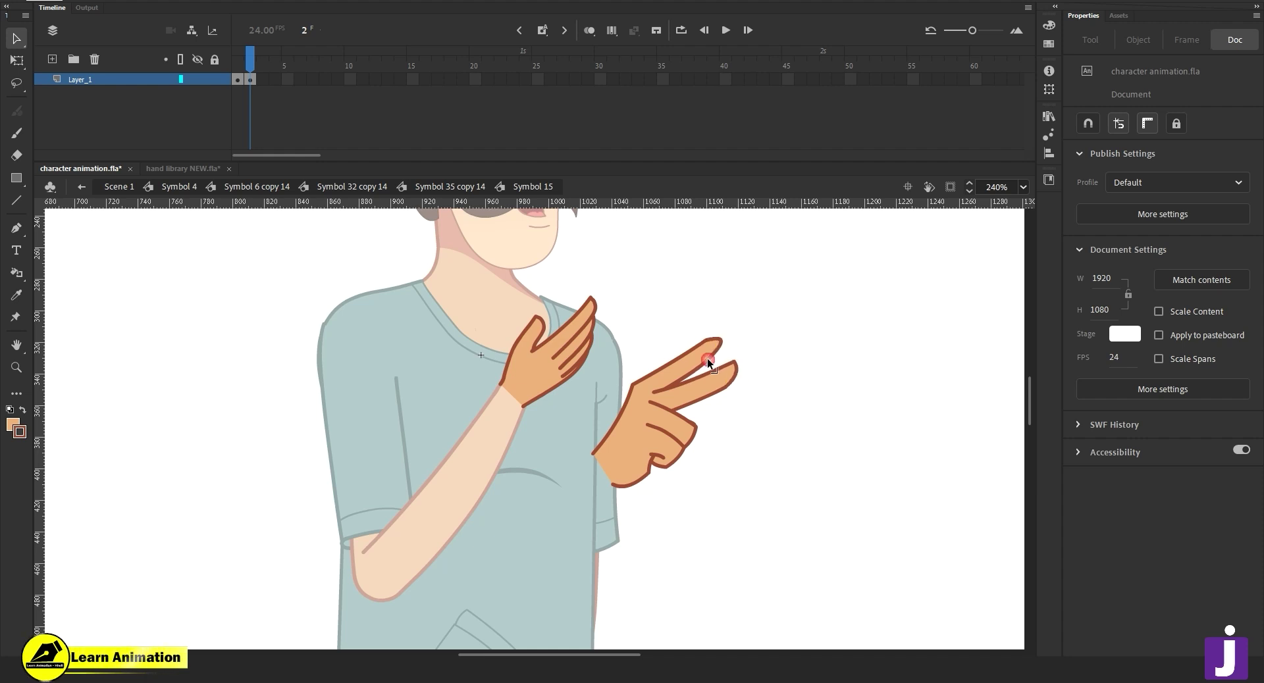
left_click_drag(715, 339, 710, 346)
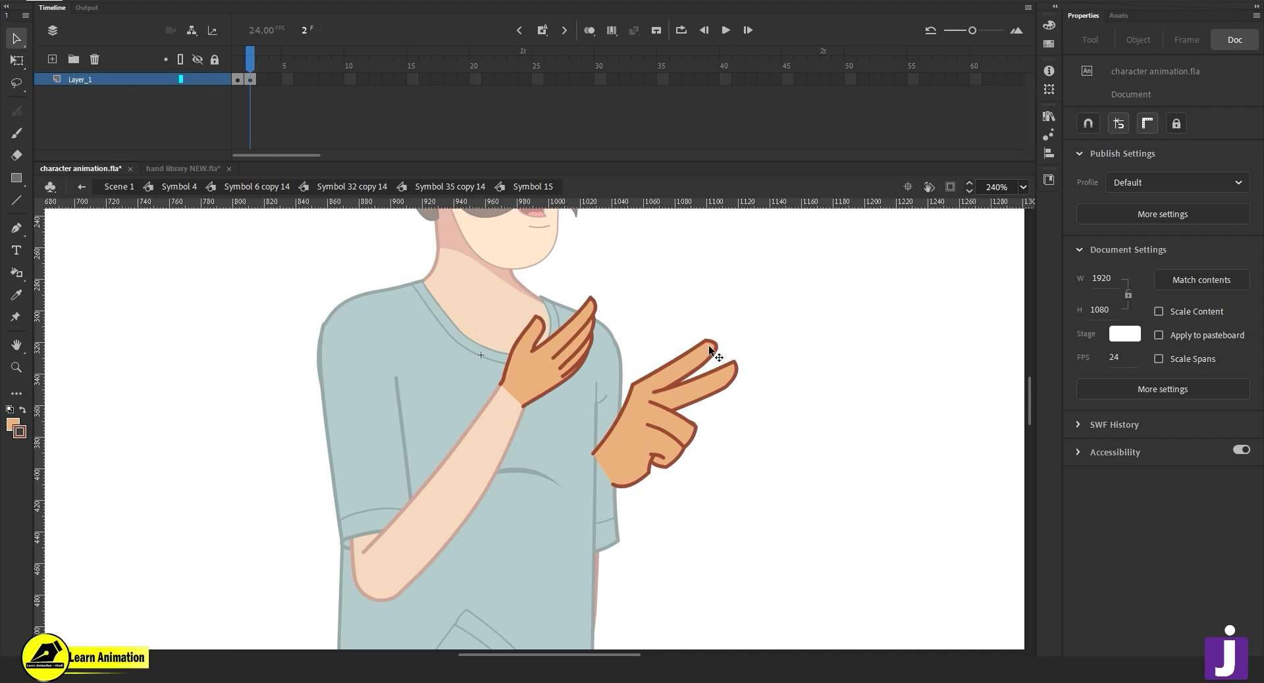
left_click(725, 362)
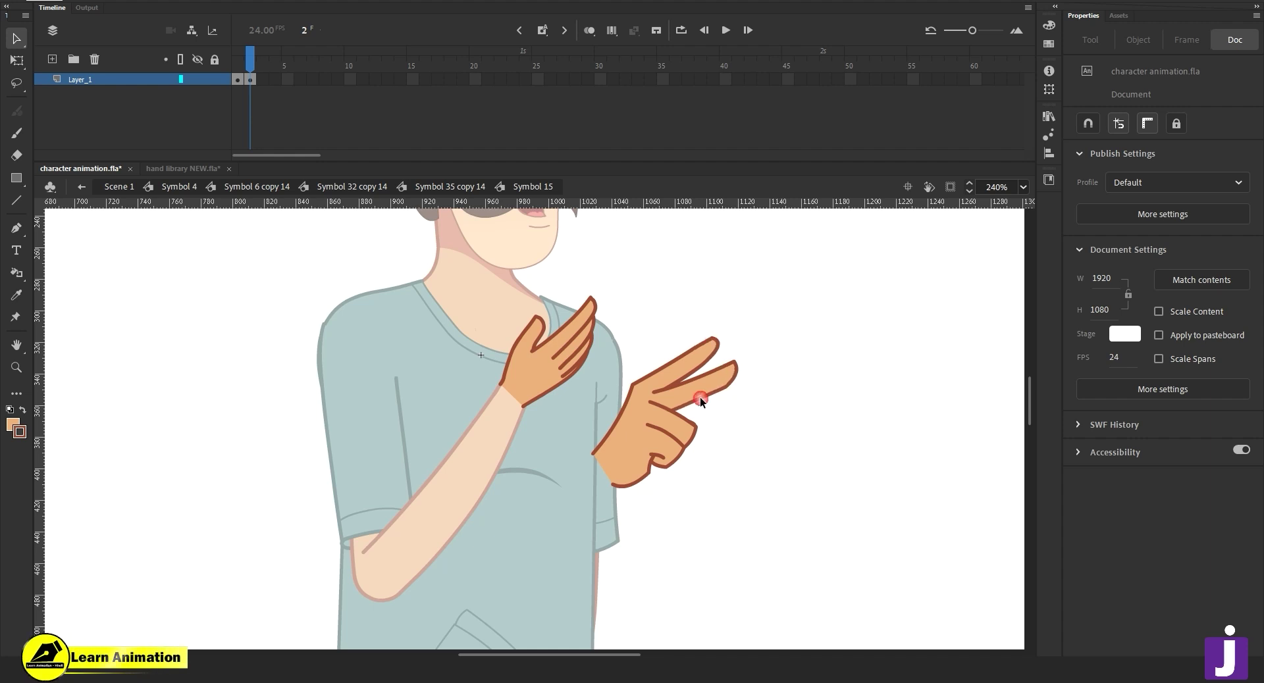
left_click(733, 373)
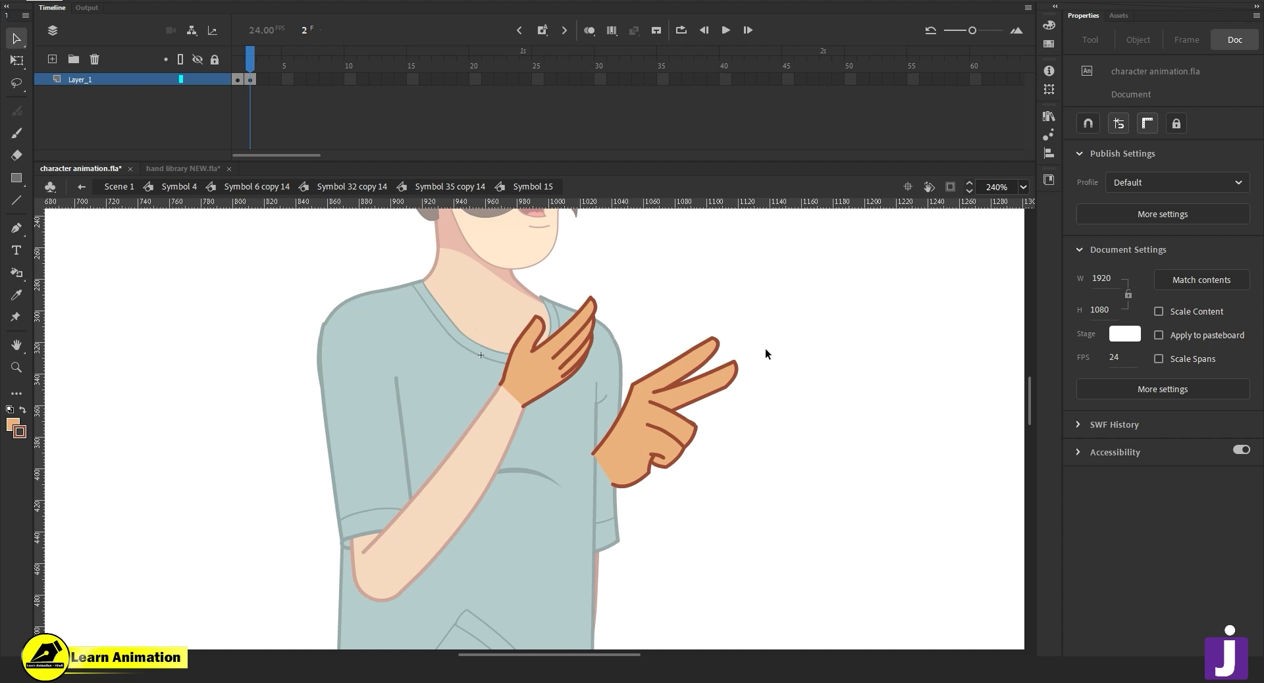
Group the new two-finger hand, moving it clear of the body, and delete the stray line beside its wrist.
left_click(672, 429)
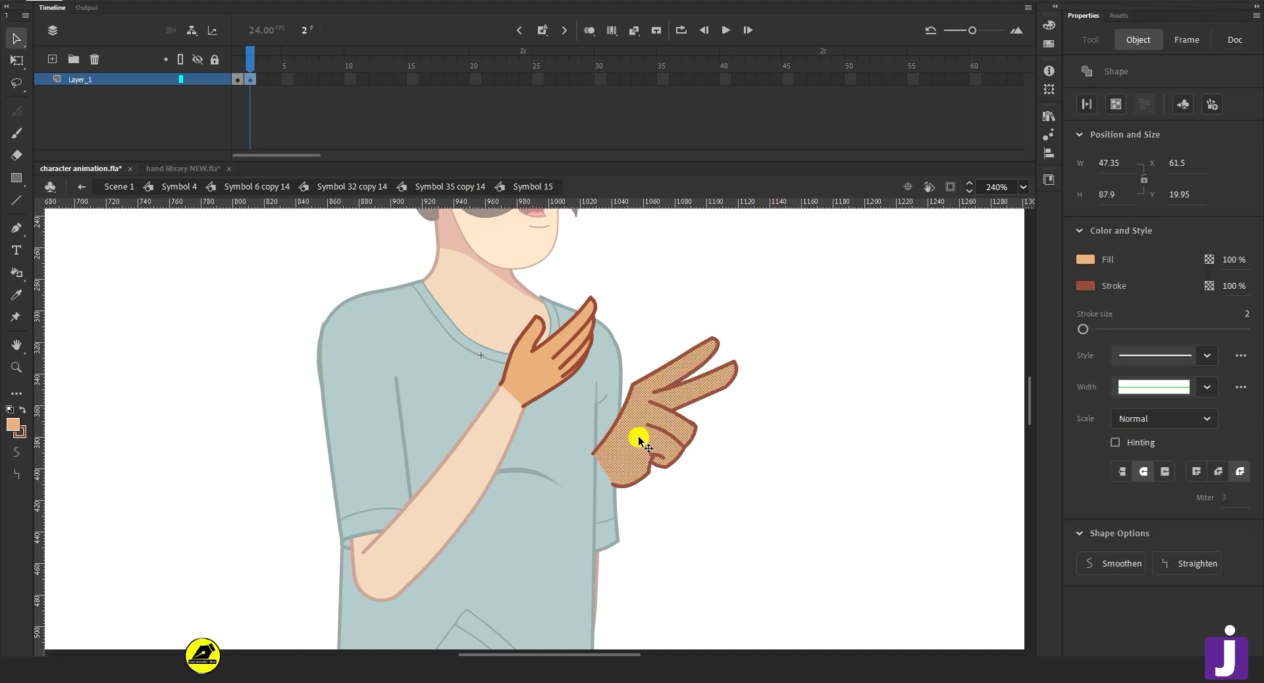
key("ctrl+g")
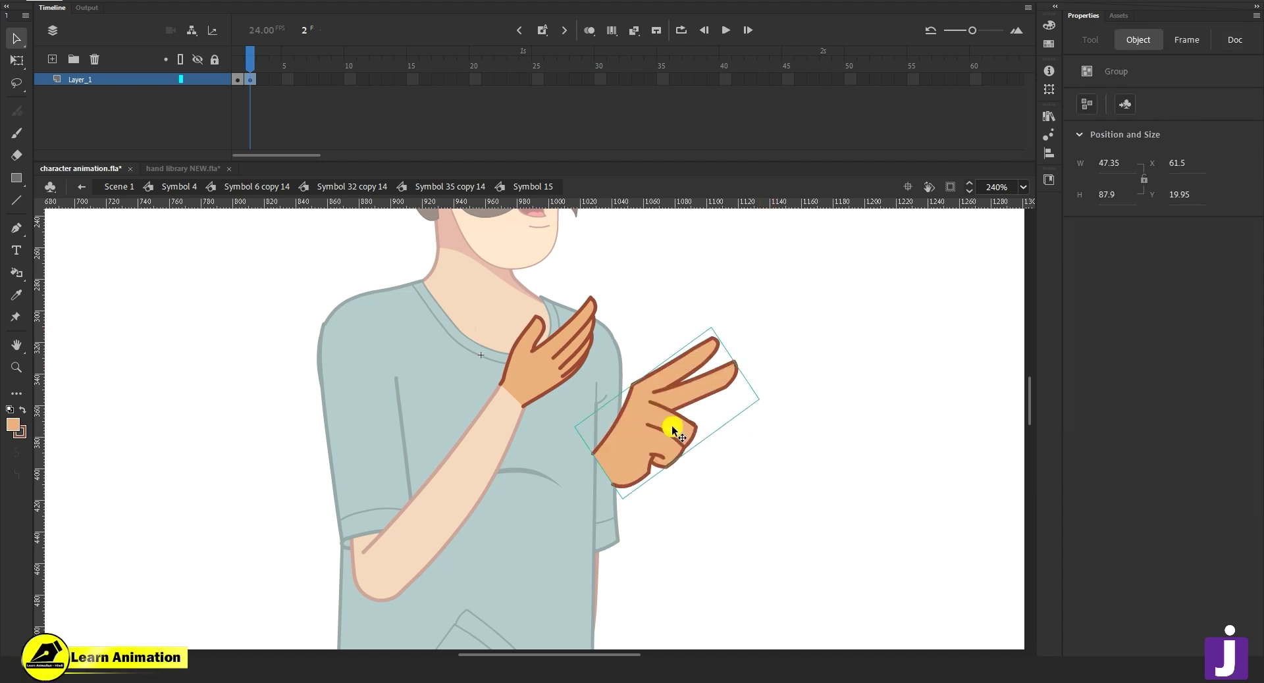
left_click_drag(662, 434, 659, 401)
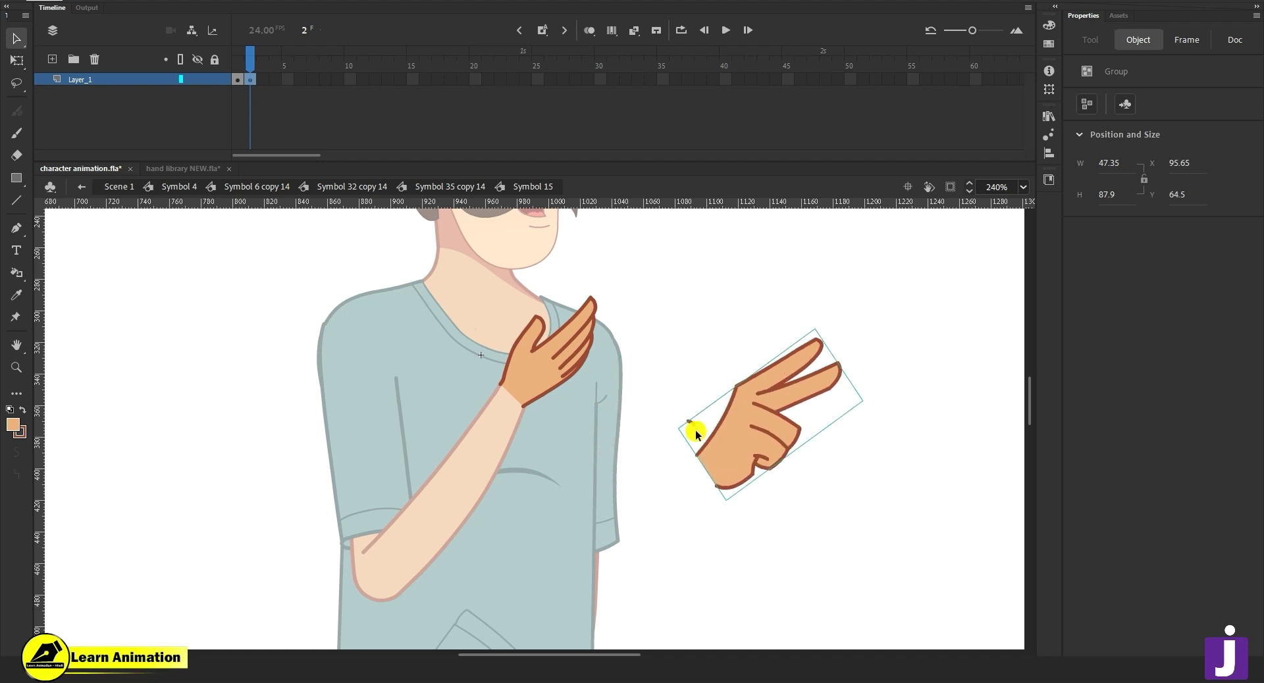
left_click(691, 422)
key("Delete")
Place the grouped hand over the old open hand at the wrist and scale it to about 39 × 72.
left_click(748, 445)
left_click_drag(749, 450, 552, 368)
key("q")
left_click_drag(618, 245, 603, 254)
key("z")
left_click(574, 345)
key("v")
left_click_drag(497, 479, 473, 515)
key("q")
left_click_drag(585, 288, 587, 284)
Delete the old open hand lying underneath, keeping the new grouped two-finger hand.
left_click_drag(681, 268, 358, 584)
left_click(445, 482, "shift")
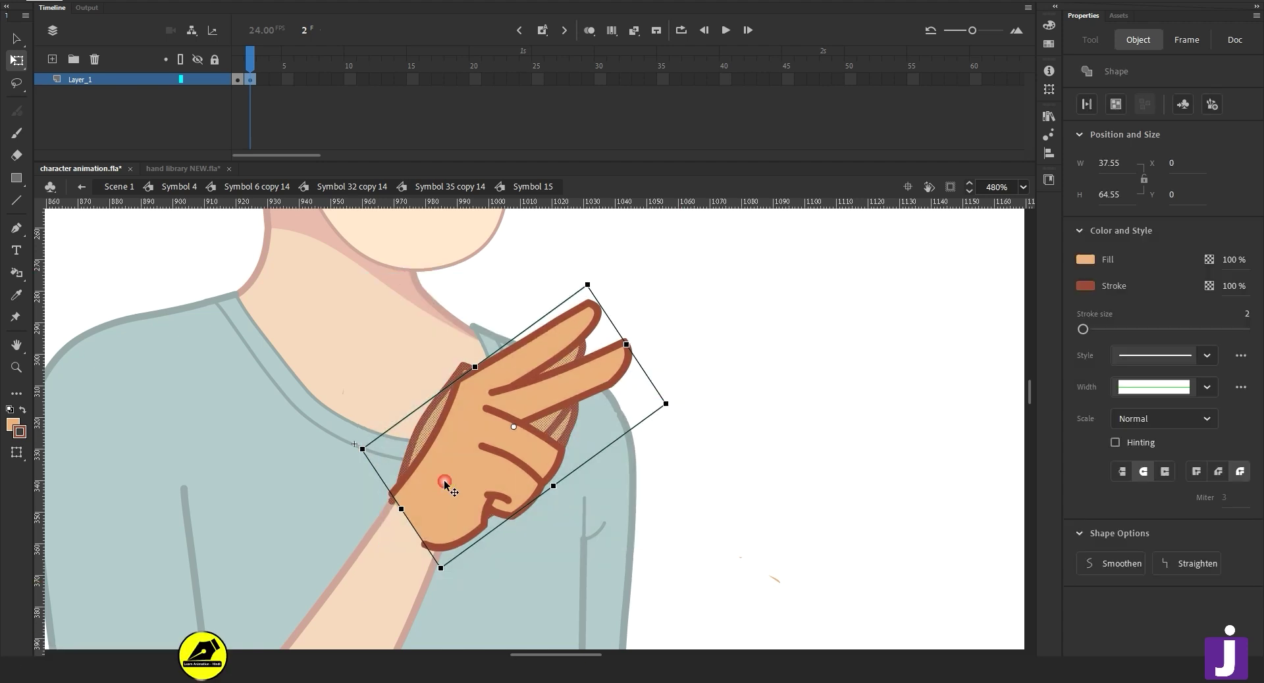
key("Delete")
Break the new hand group apart and fit its wrist edge to the forearm outline.
key("z")
left_click(420, 506)
key("v")
double_click(511, 423)
left_click(459, 437)
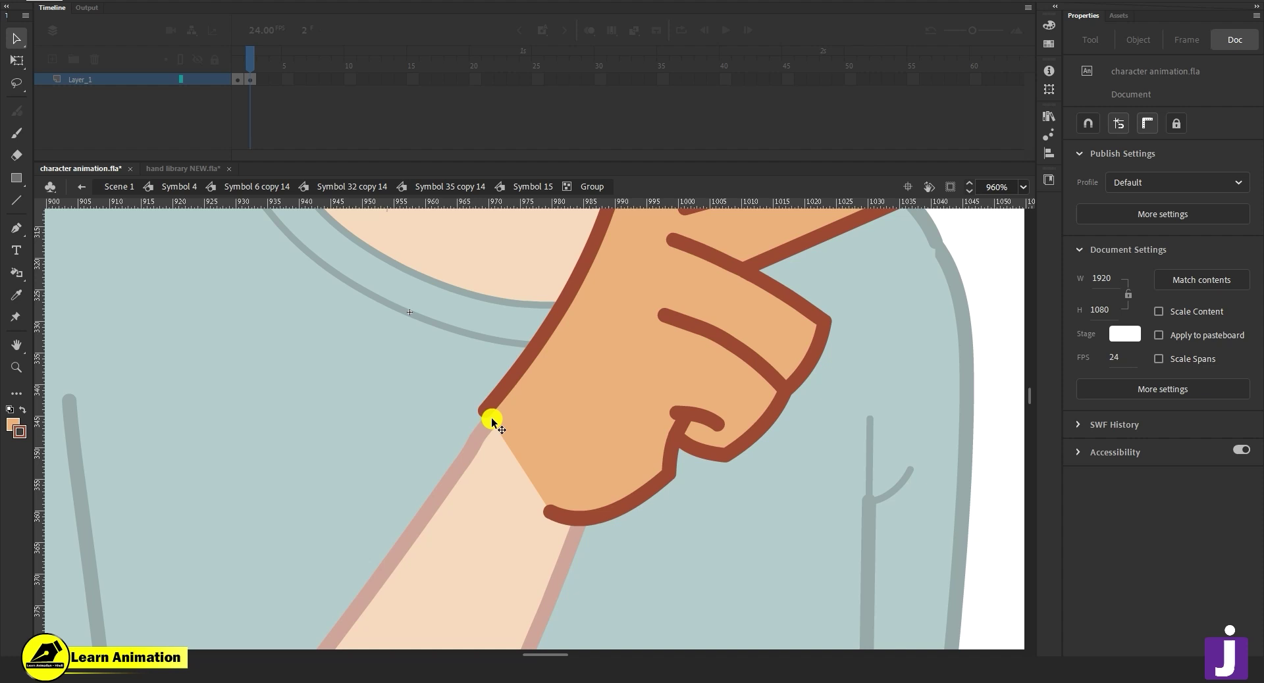
key("z")
left_click(480, 452, "alt")
left_click_drag(669, 457, 528, 491)
key("v")
double_click(606, 473)
left_click(532, 392)
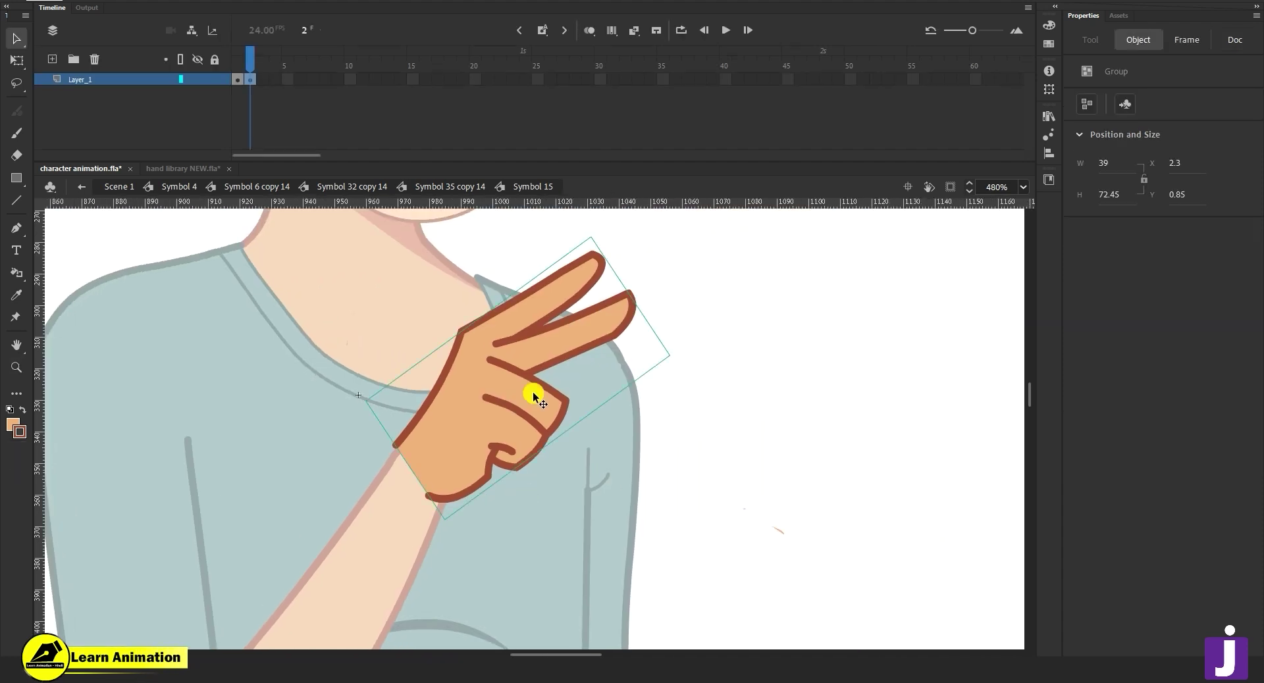
key("ctrl+b")
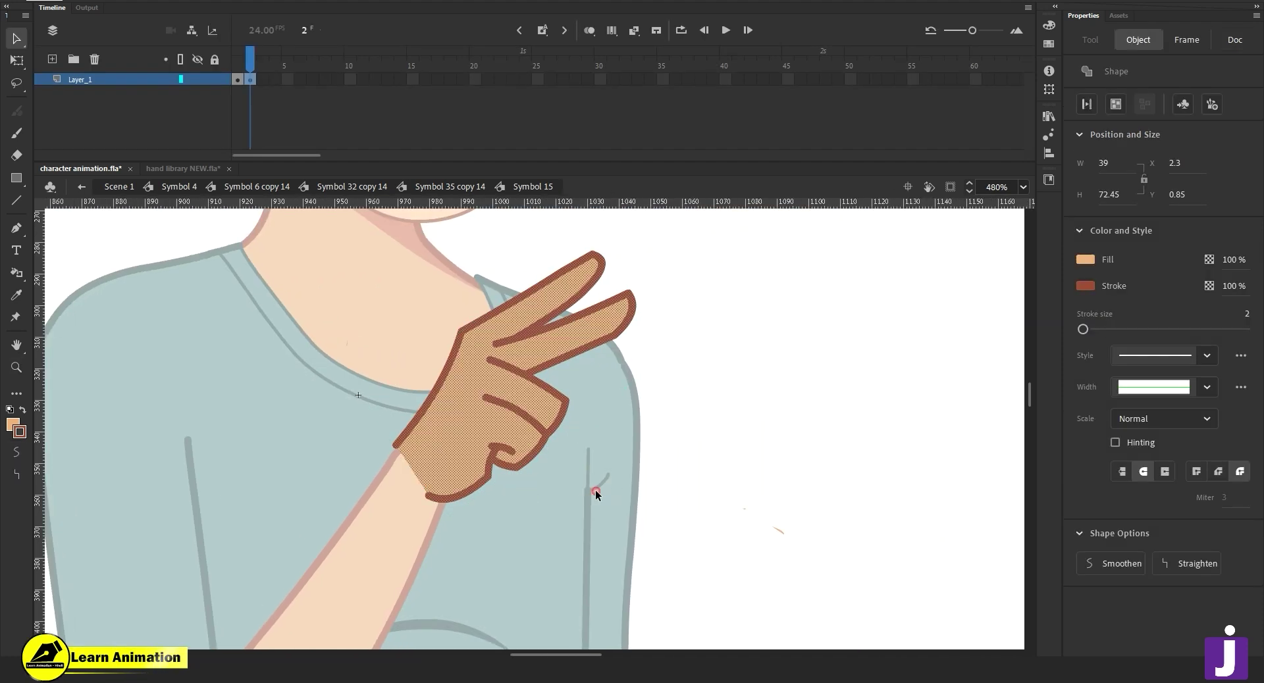
left_click(595, 493)
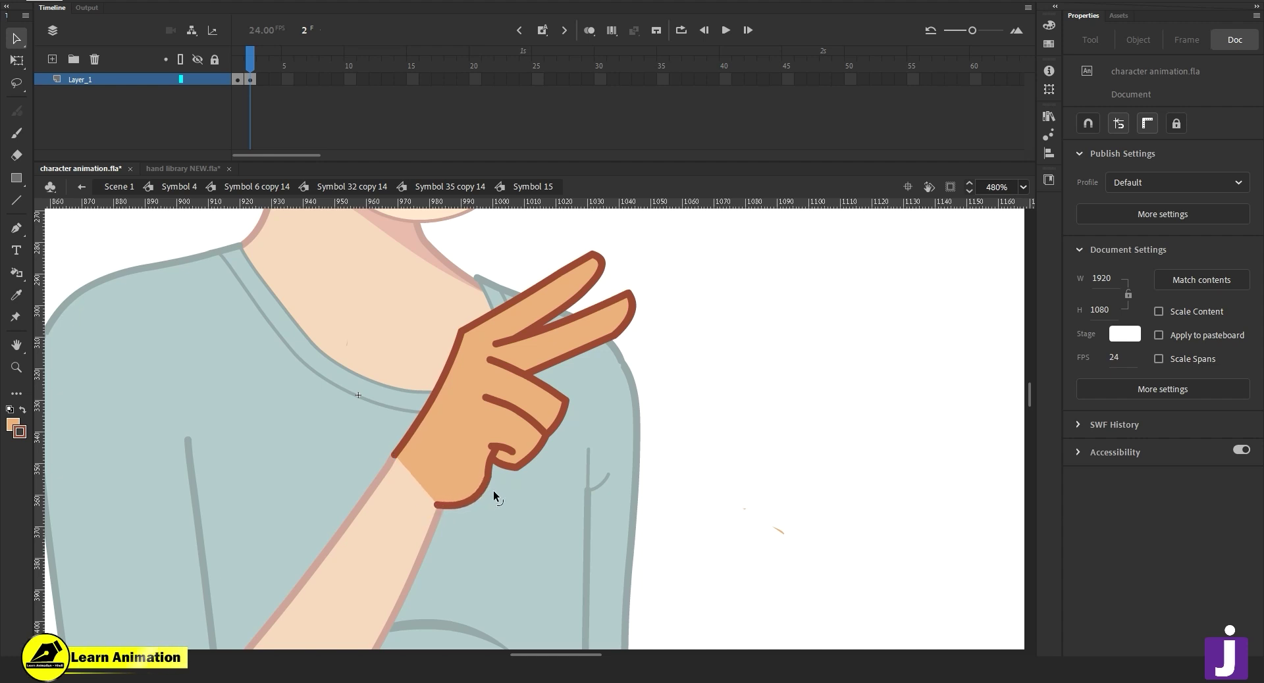
Round off the sharp knuckle corner where the upper finger meets the back of the hand.
key("z")
left_click(476, 404)
key("v")
left_click_drag(508, 335, 497, 345)
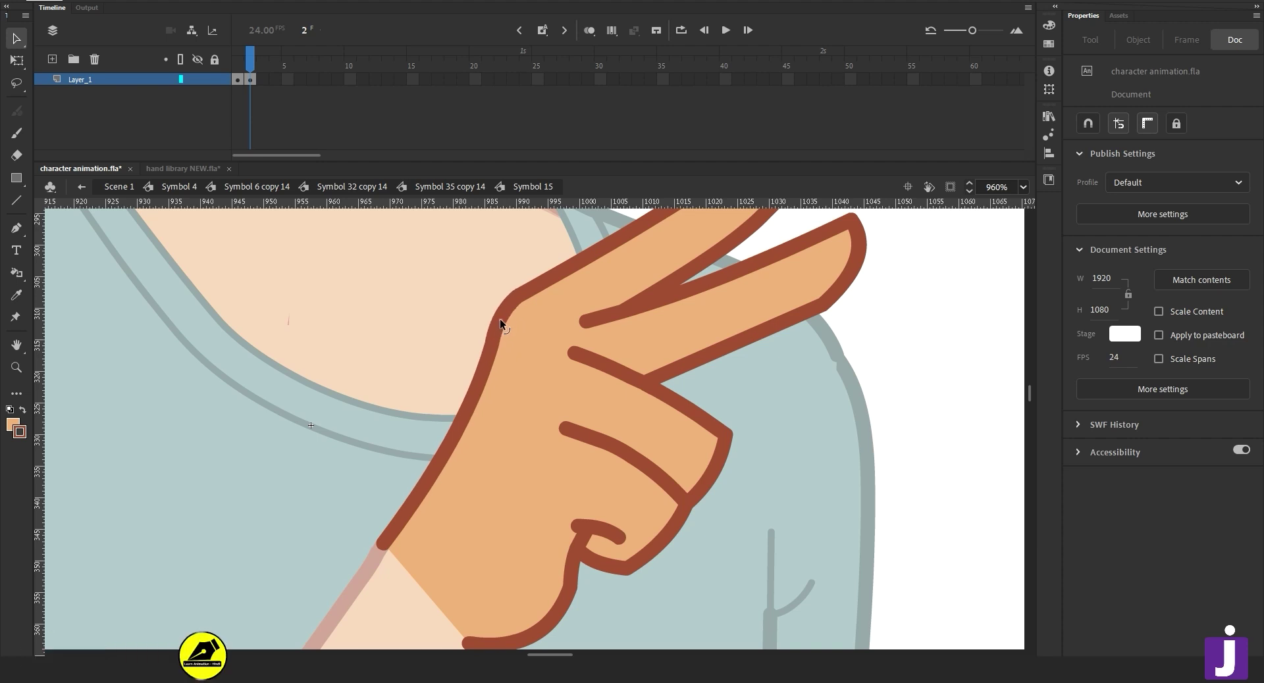
Reshape the lower extended finger's tip into a rounder curve.
key("z")
left_click(522, 388, "alt")
left_click(504, 372, "alt")
left_click(605, 464)
key("v")
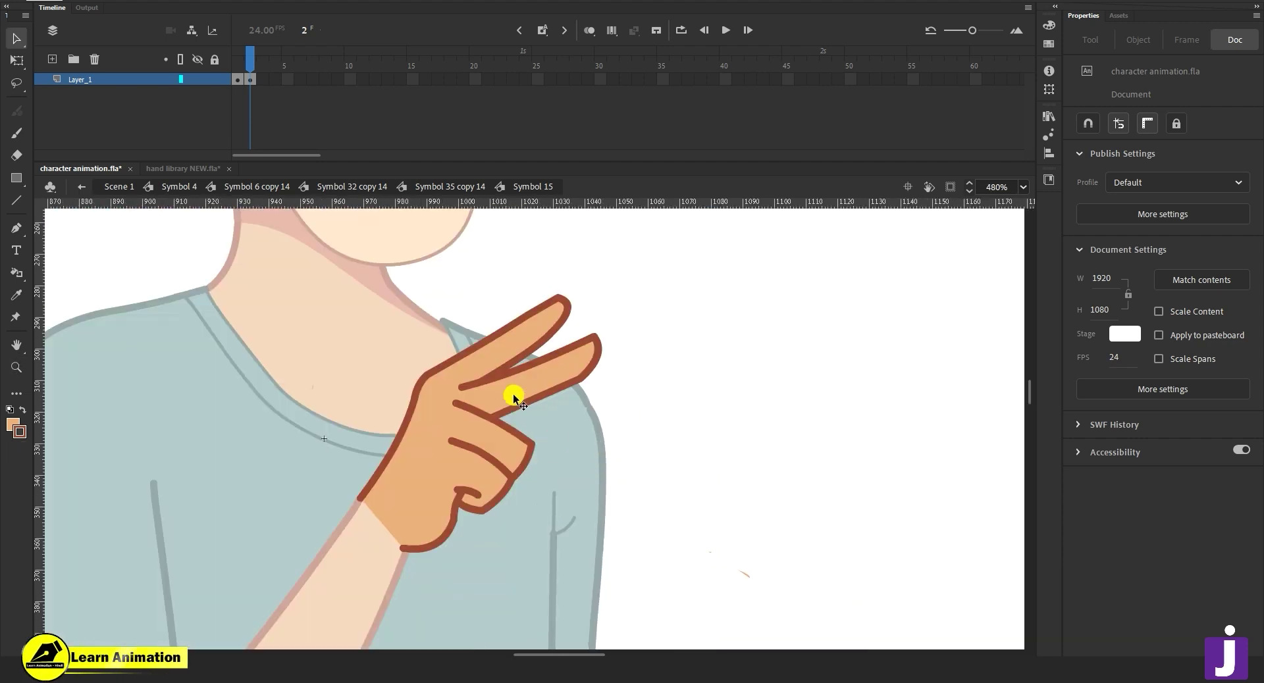
key("ctrl+=")
left_click_drag(670, 401, 667, 393)
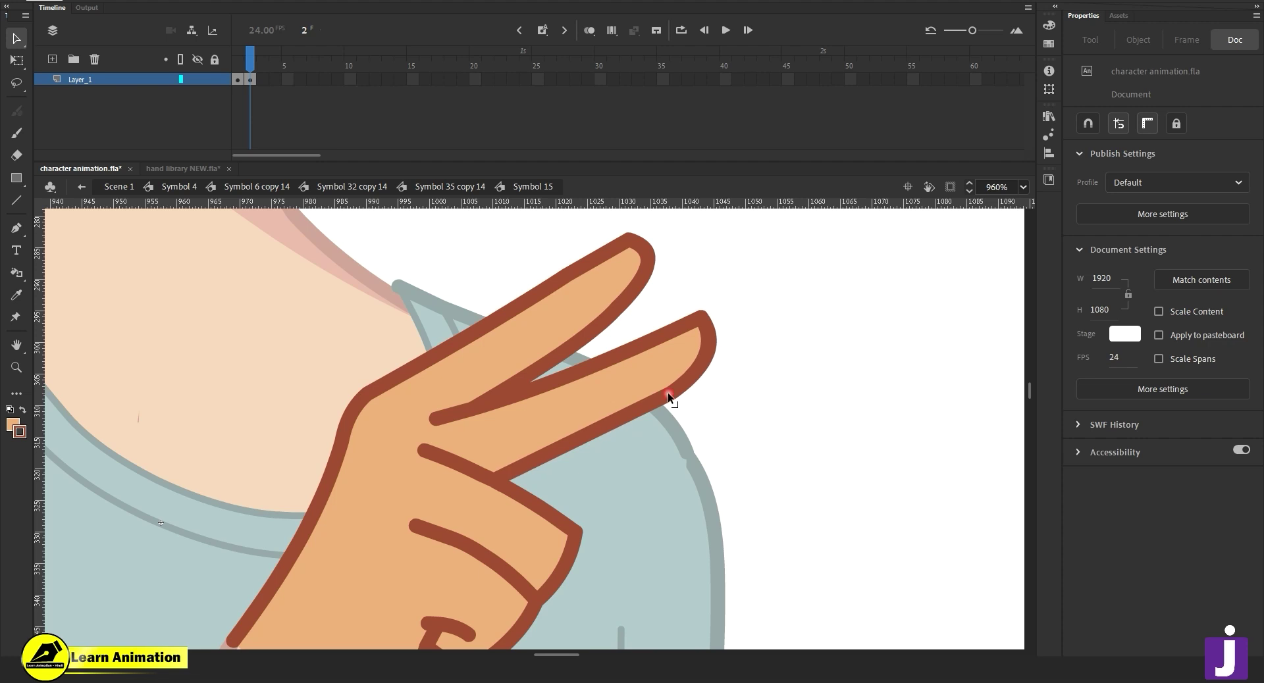
left_click_drag(704, 314, 728, 342)
Redirect the upper extended finger more steeply upward by pulling its edges toward a new tip beside the chin.
key("z")
left_click(487, 421, "alt")
left_click(503, 528, "alt")
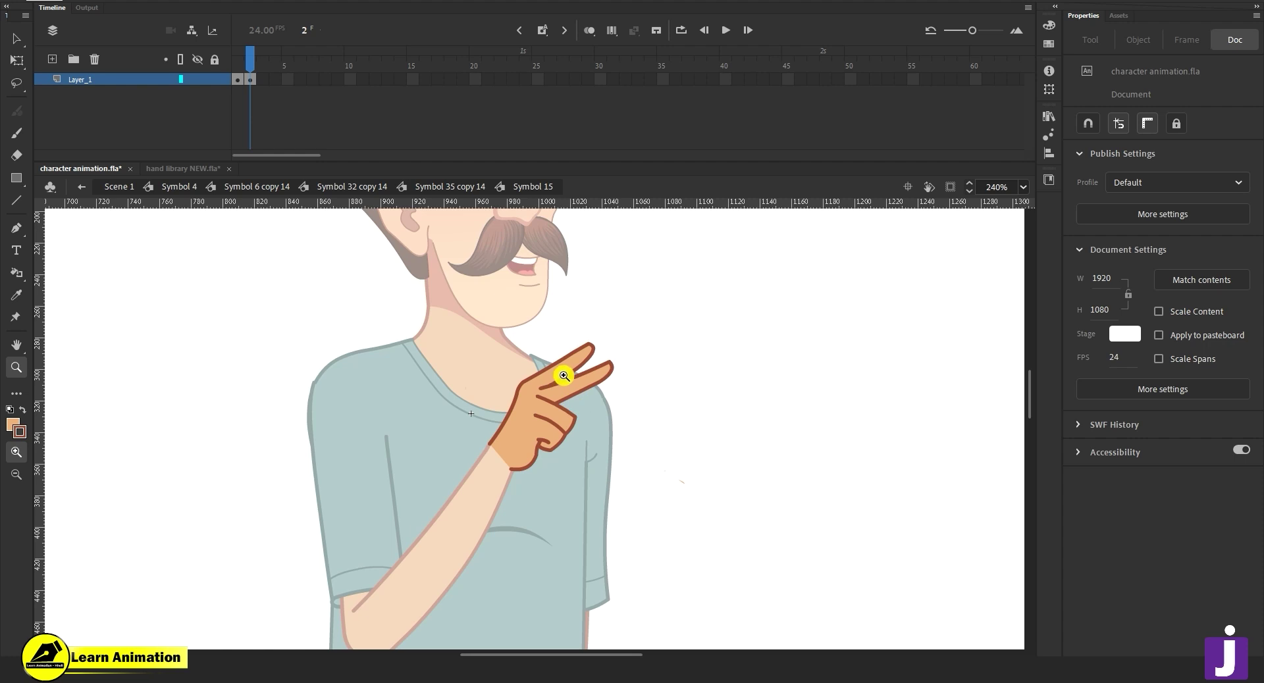
key("v")
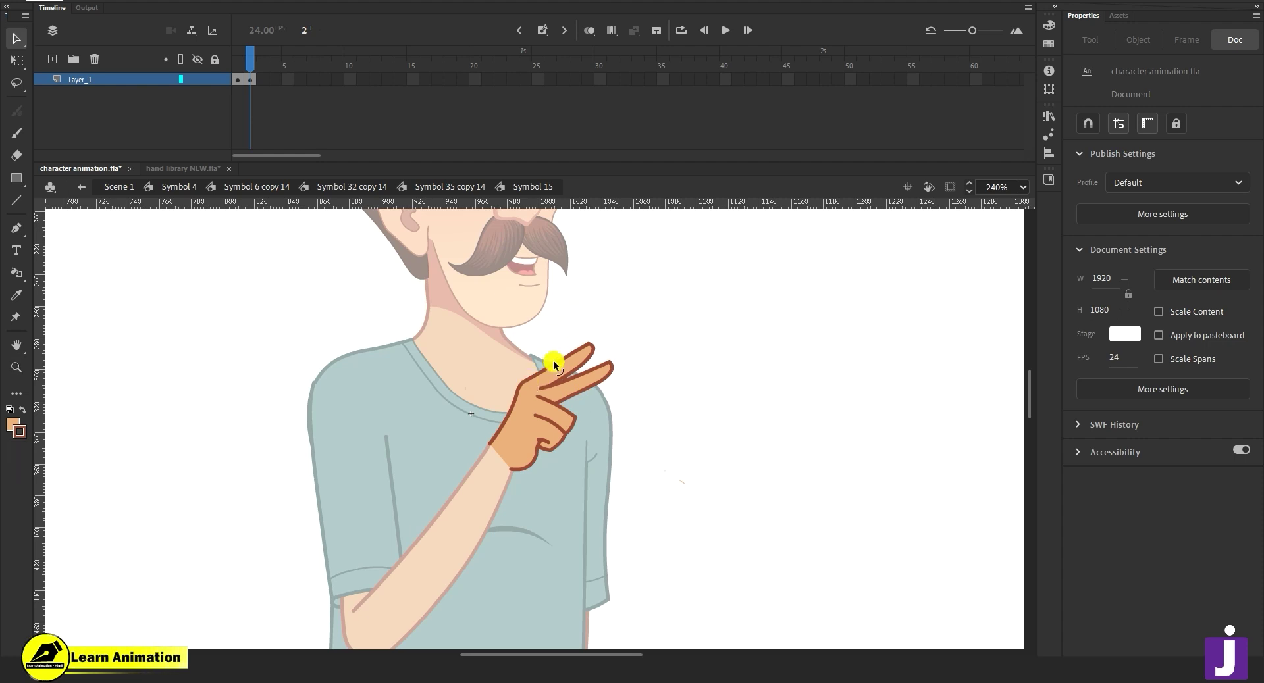
left_click_drag(564, 341, 571, 313)
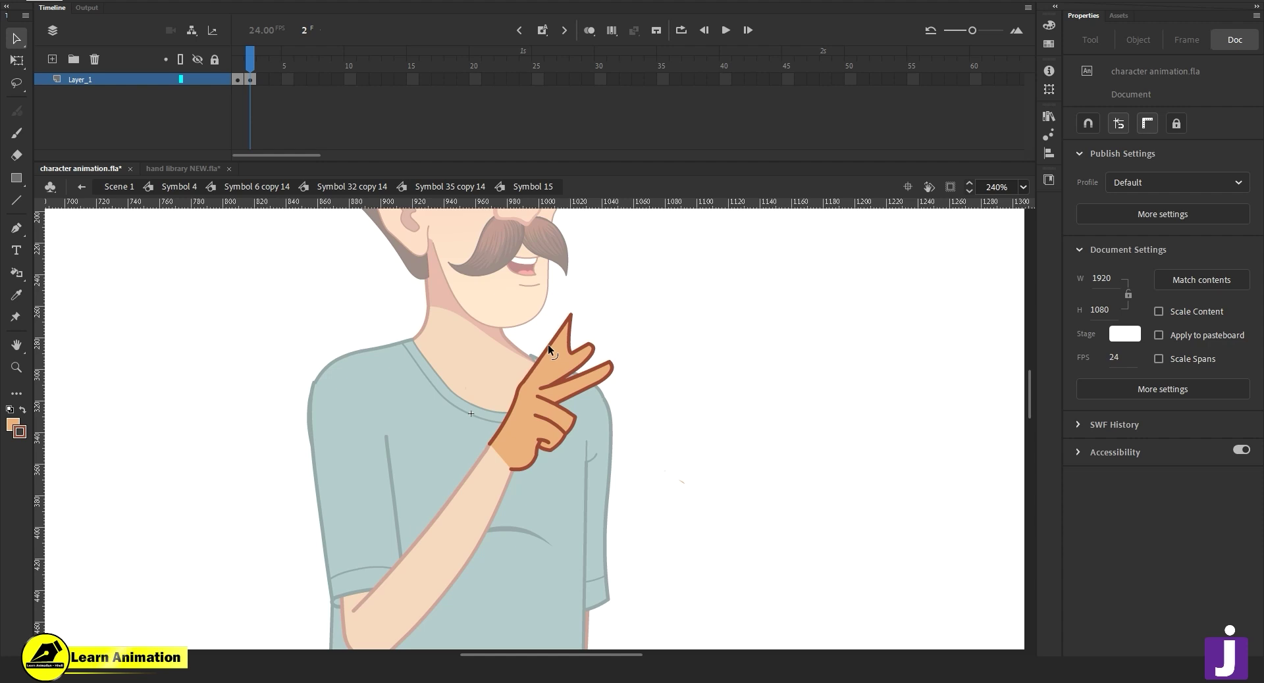
left_click_drag(571, 314, 564, 335)
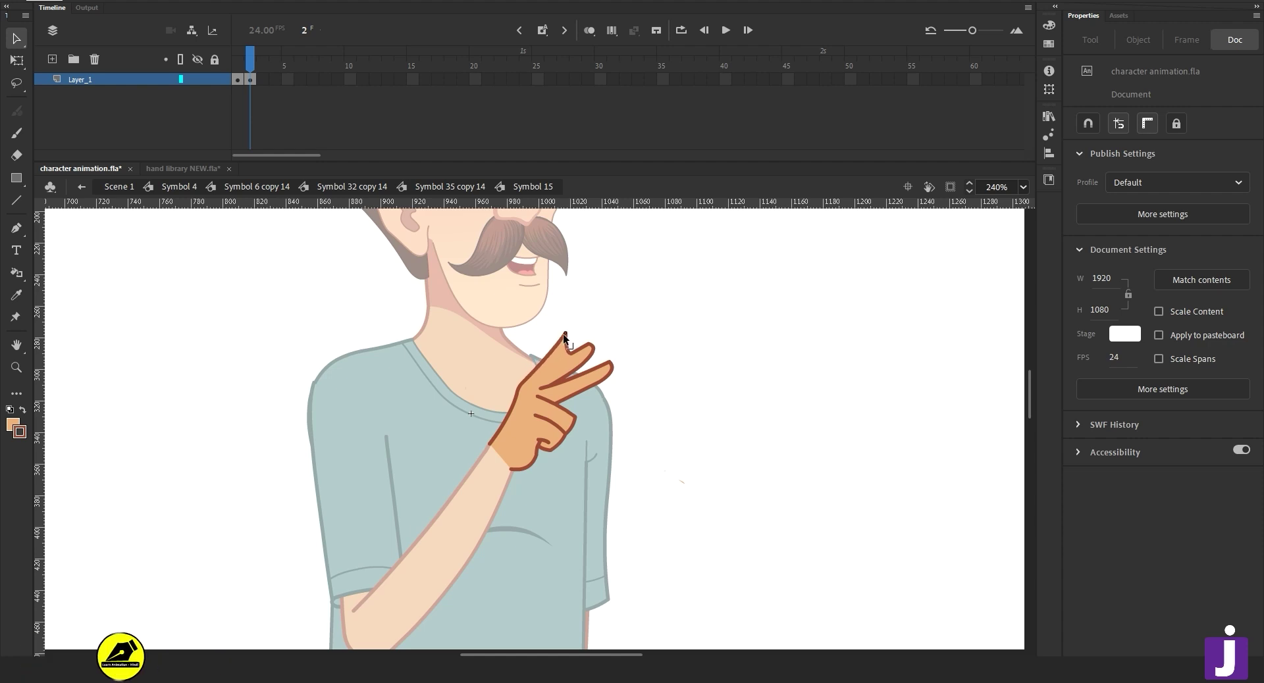
key("z")
left_click(571, 364)
key("v")
left_click_drag(534, 400, 553, 360)
left_click_drag(549, 434, 555, 365)
Delete the leftover outline pieces of the upper finger's old tip and round off the new fingertip.
left_click(554, 365)
key("Delete")
double_click(560, 376)
key("Delete")
left_click(567, 391)
key("Delete")
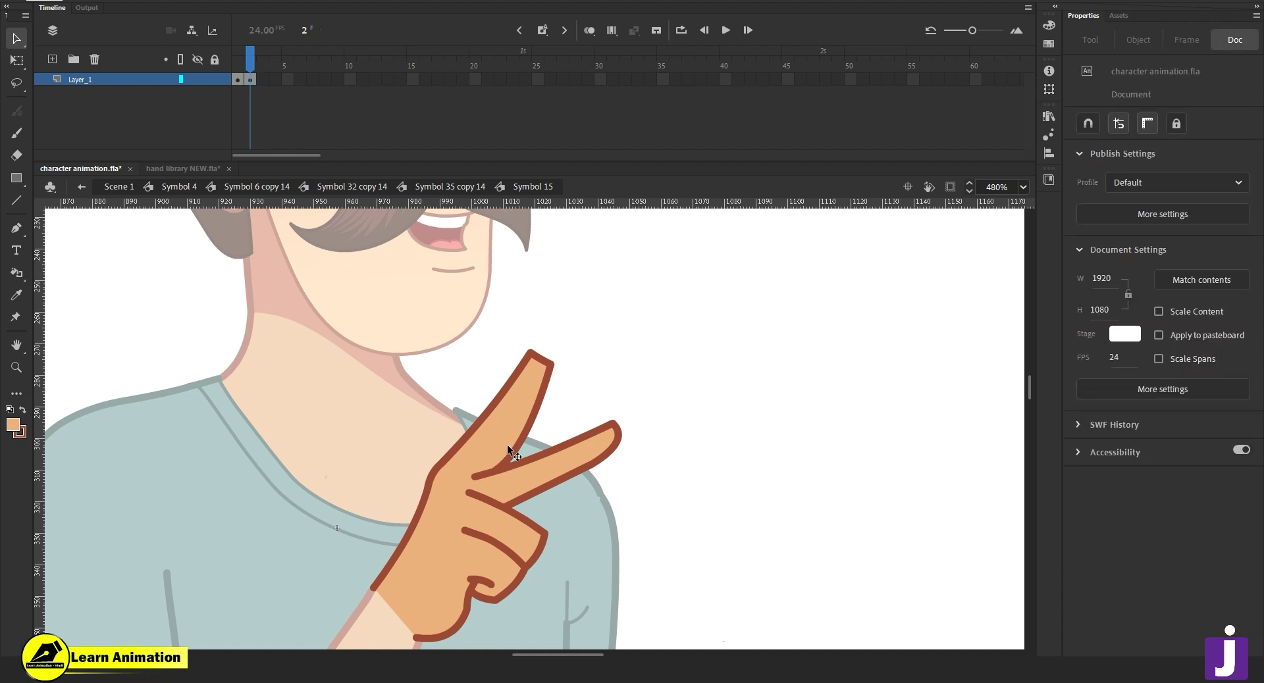
left_click_drag(536, 383, 549, 377)
left_click(543, 387)
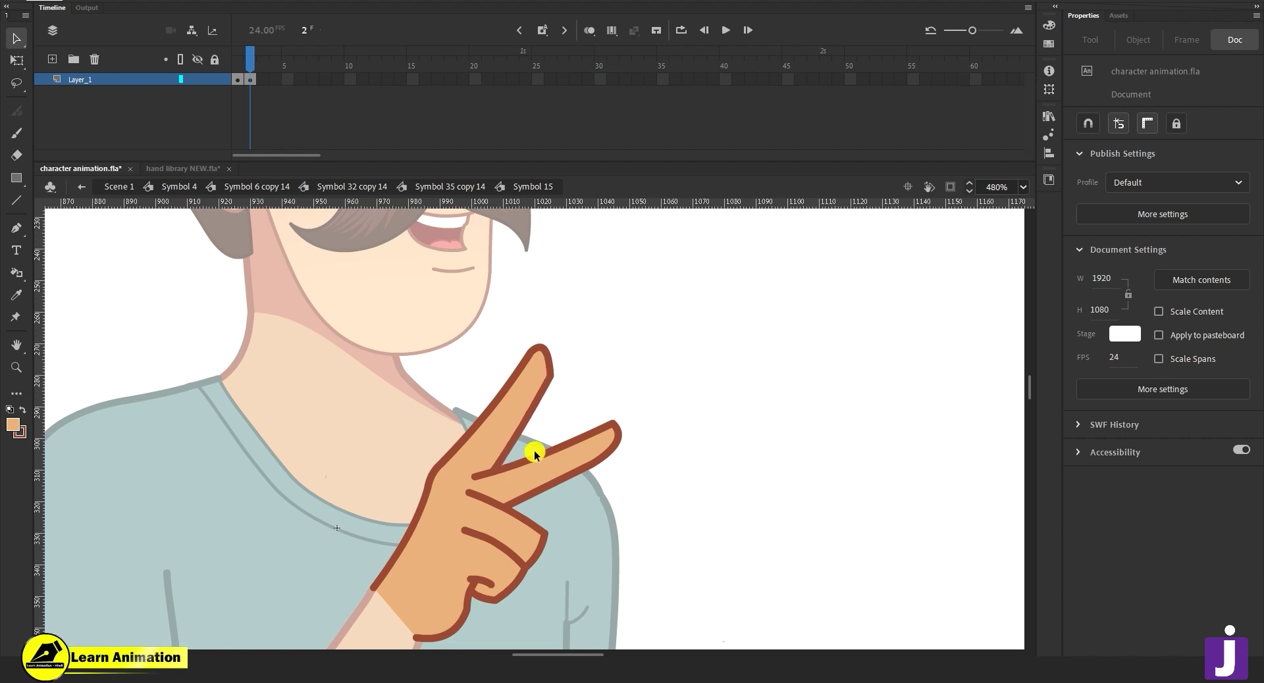
Try to angle the lower extended finger more steeply upward, deleting its old tip and rounding the new one.
left_click_drag(581, 398, 593, 378)
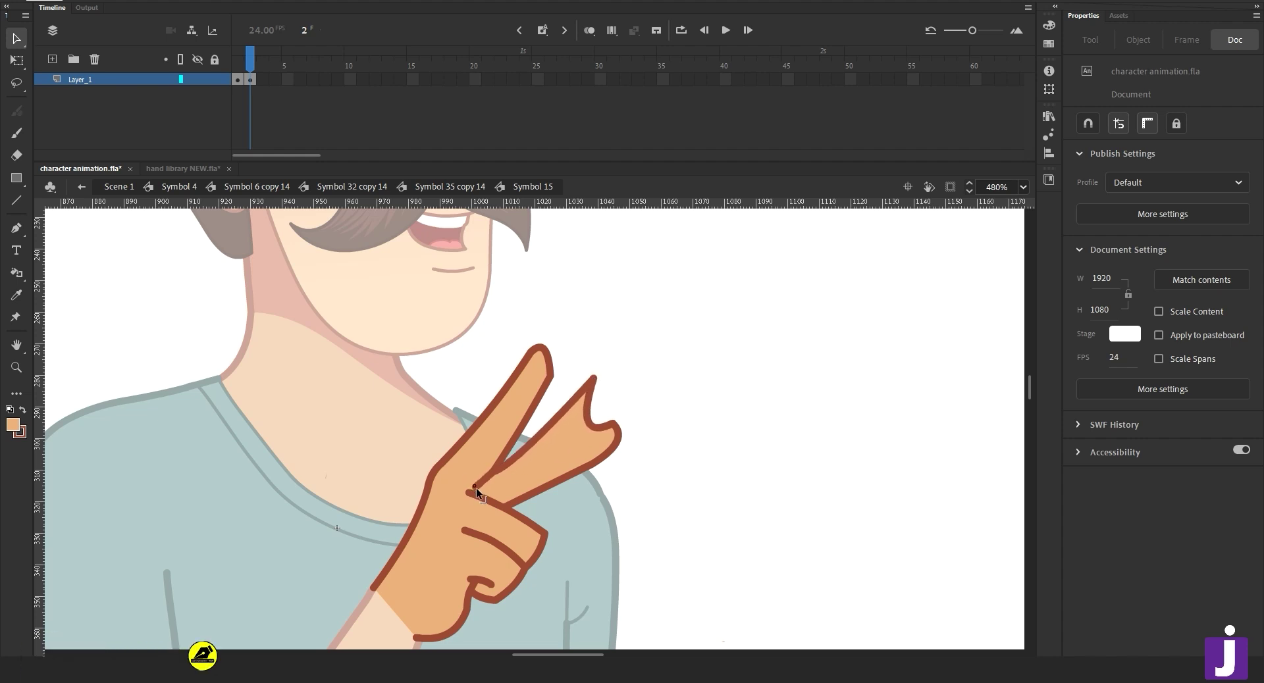
left_click(589, 423)
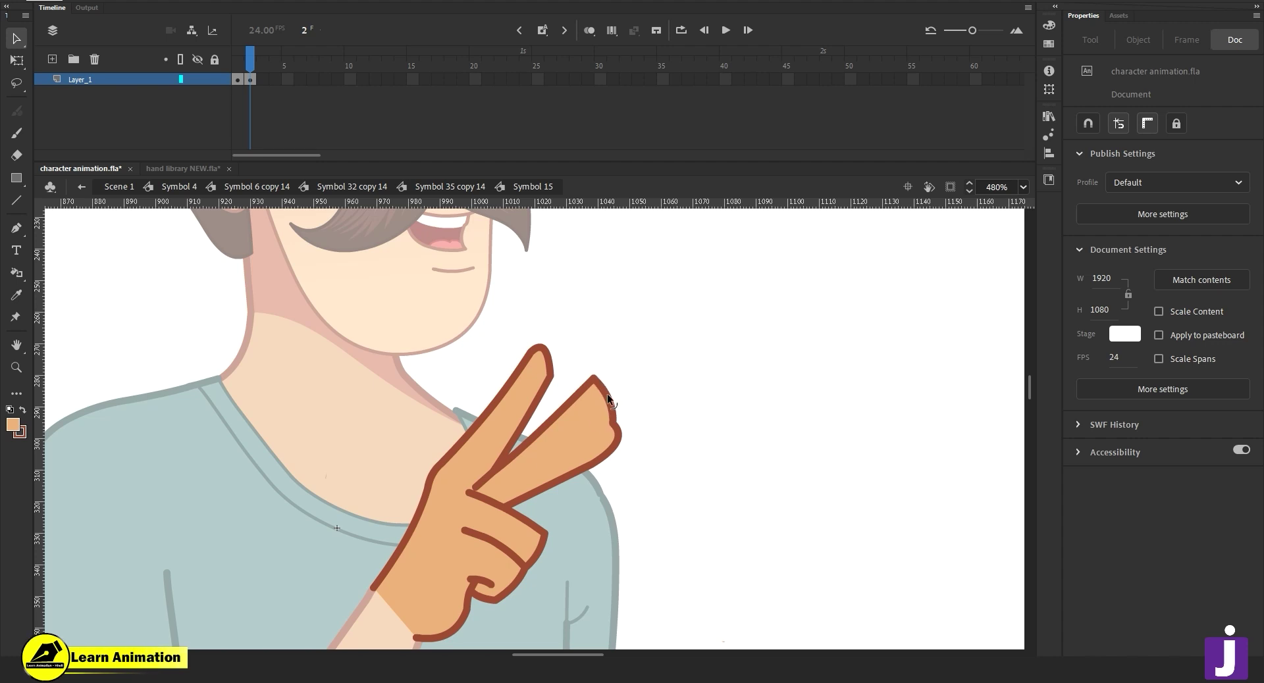
left_click(610, 429)
left_click_drag(593, 459, 624, 401)
left_click(624, 413)
key("Delete")
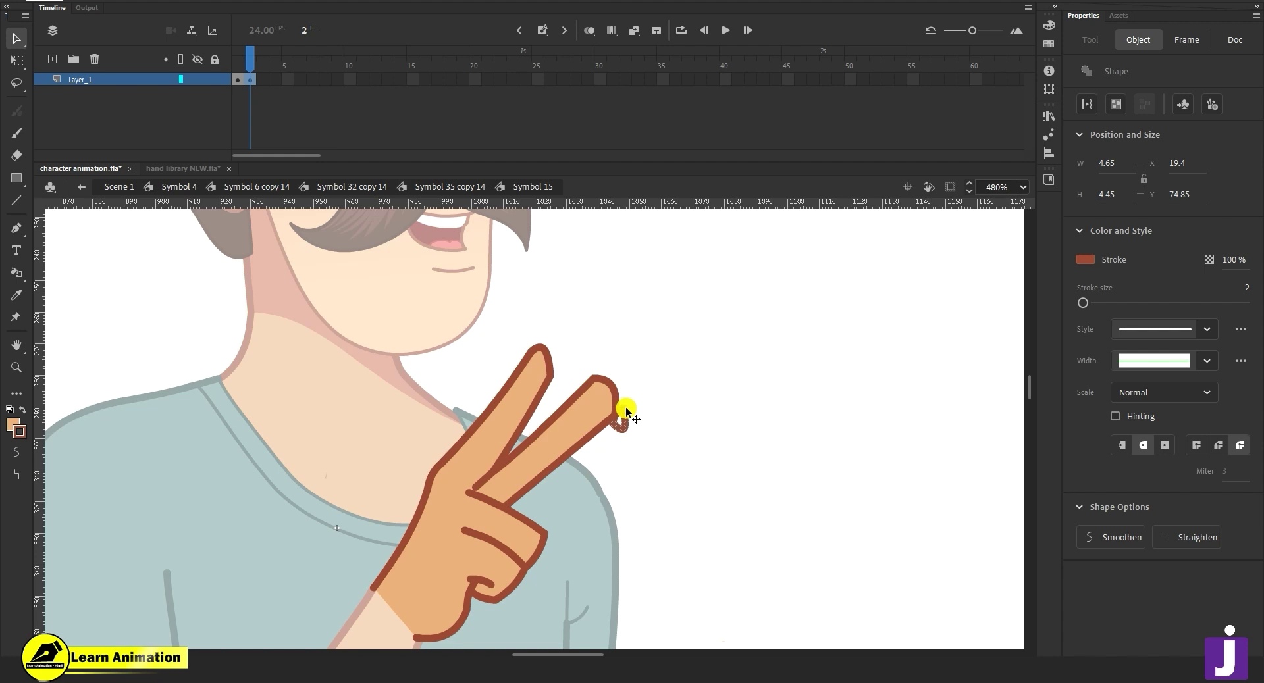
left_click(624, 411)
key("Delete")
left_click(614, 425)
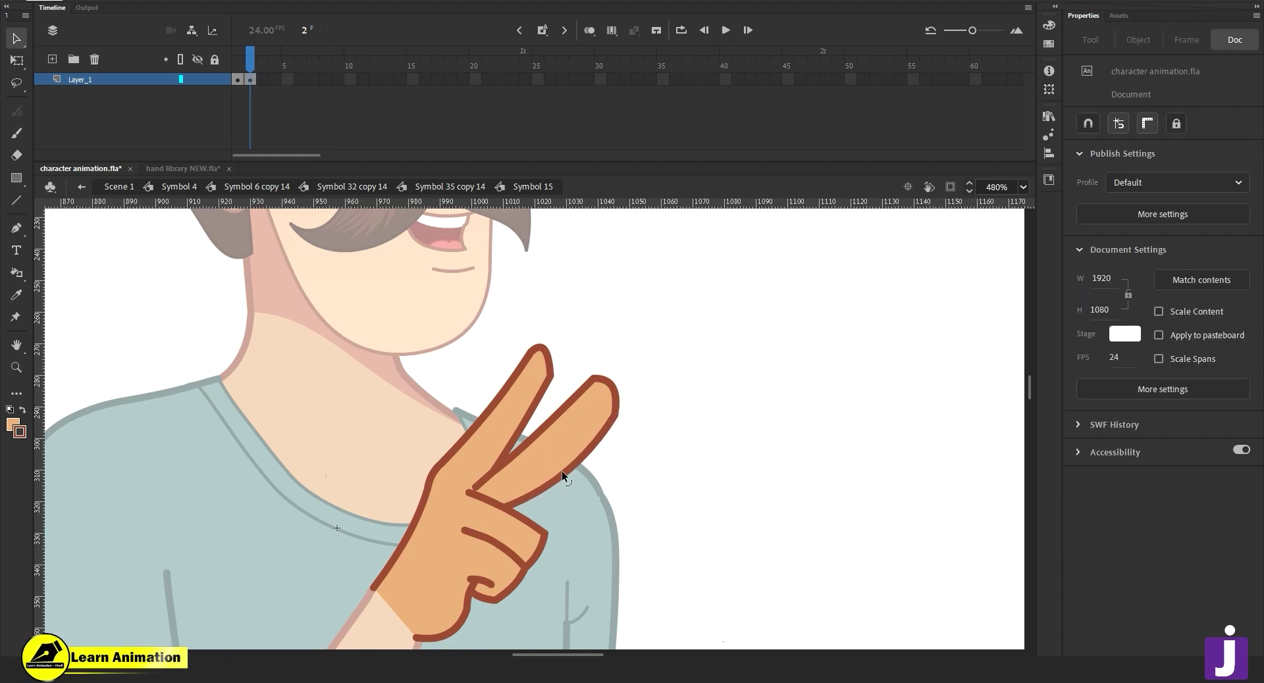
left_click_drag(596, 378, 592, 376)
left_click_drag(611, 416, 605, 420)
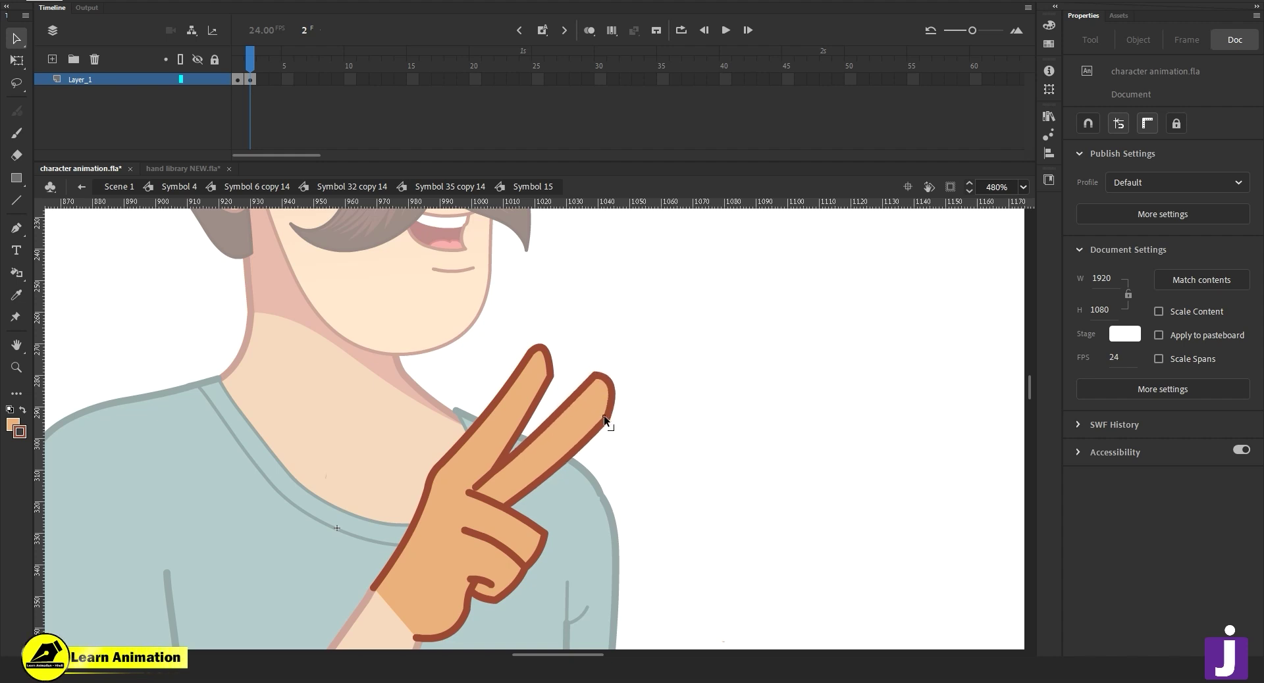
left_click(496, 508)
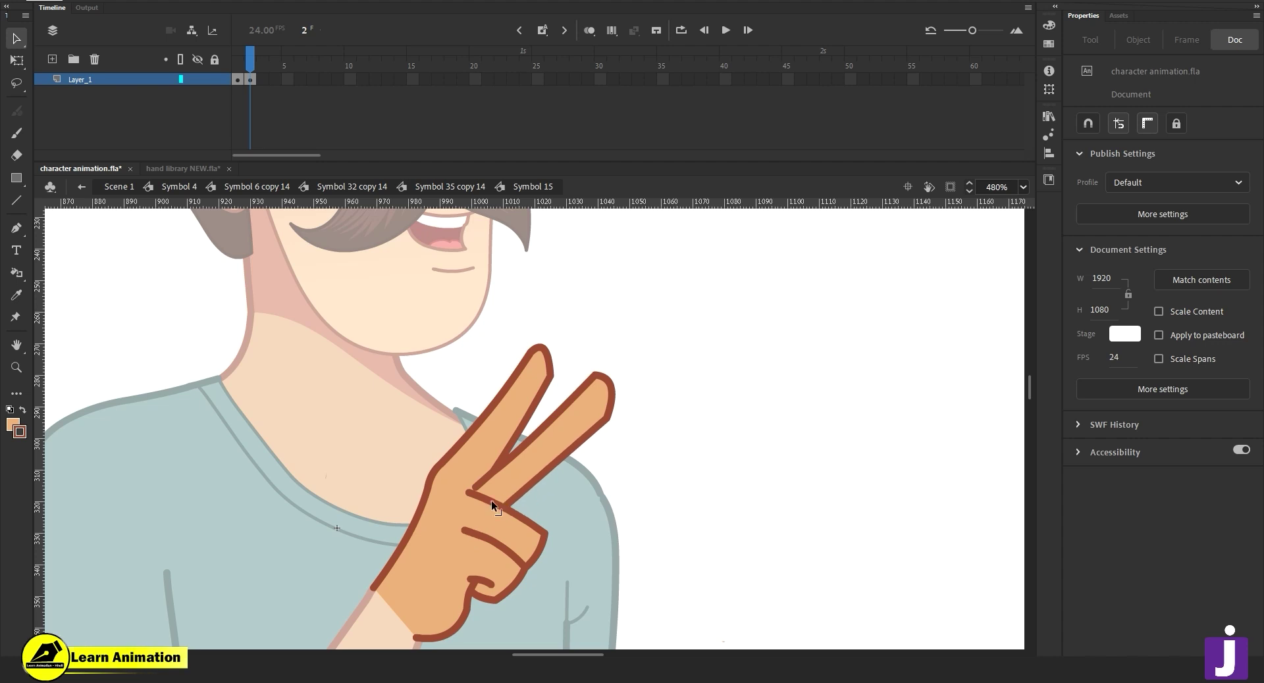
Smooth the tips of the two extended fingers, keeping them spread in a V shape.
key("z")
left_click(494, 497, "alt")
left_click(550, 414)
key("v")
left_click_drag(650, 380, 672, 405)
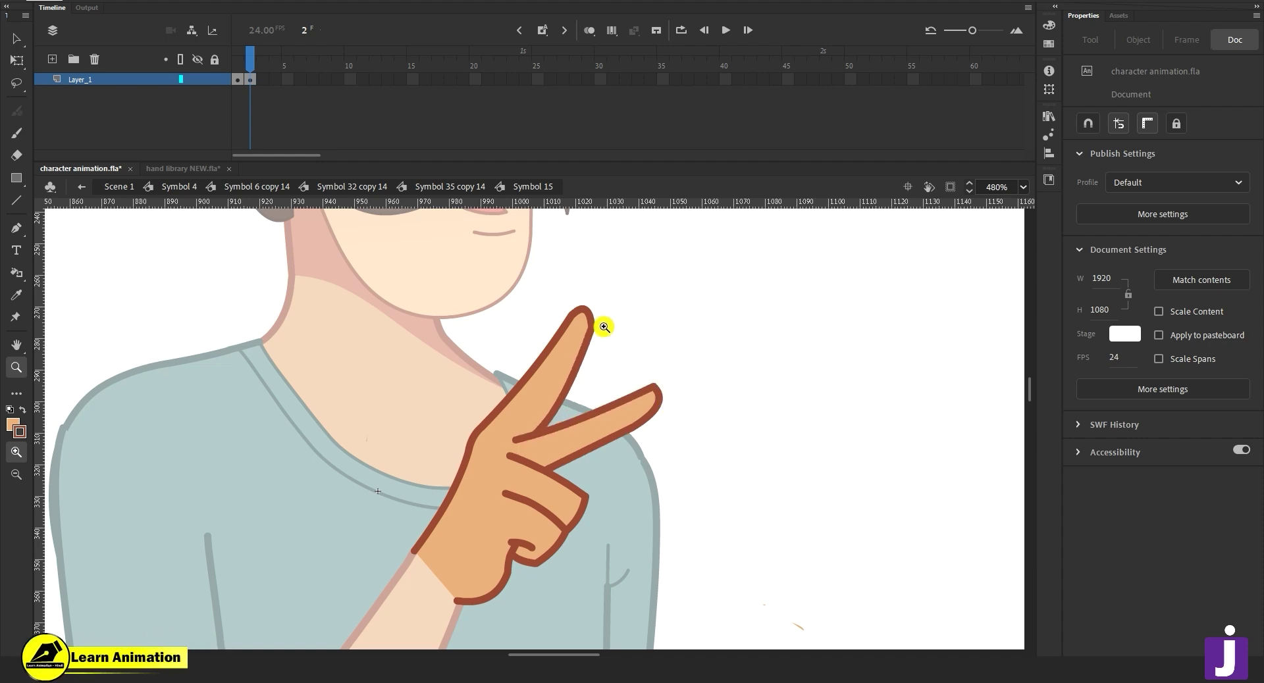
Tilt the upper extended finger slightly outward and raise the lower finger's tip, smoothing the edges of both.
key("v")
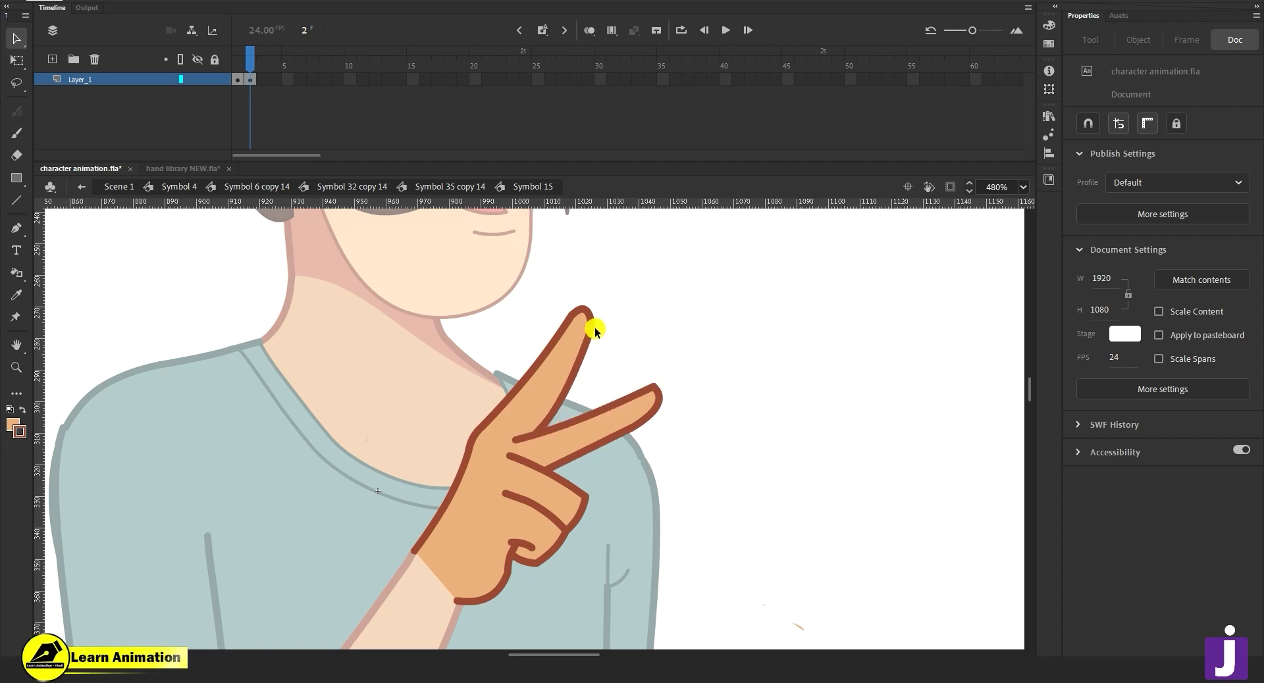
mouse_move(604, 331)
left_mouse_down()
mouse_move(591, 314)
mouse_move(612, 301)
mouse_move(590, 319)
mouse_move(607, 321)
mouse_move(605, 346)
left_mouse_up()
left_click_drag(557, 422, 599, 403)
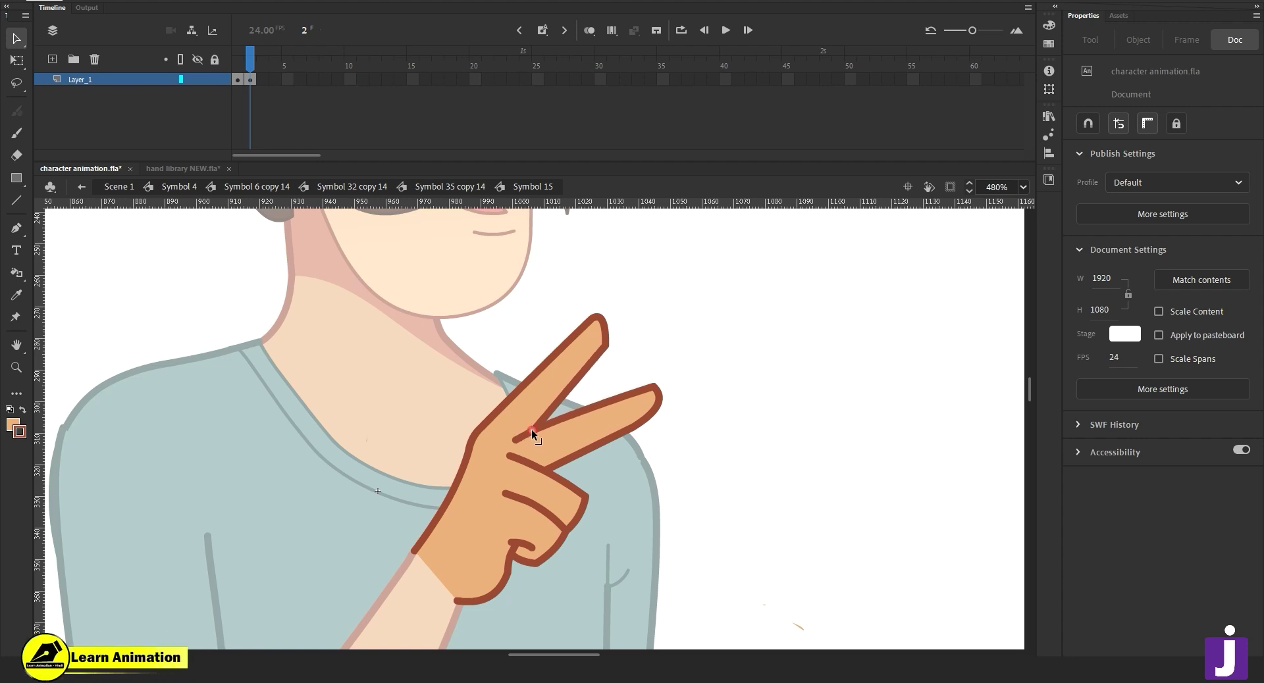
left_click_drag(654, 385, 651, 374)
left_click(649, 413)
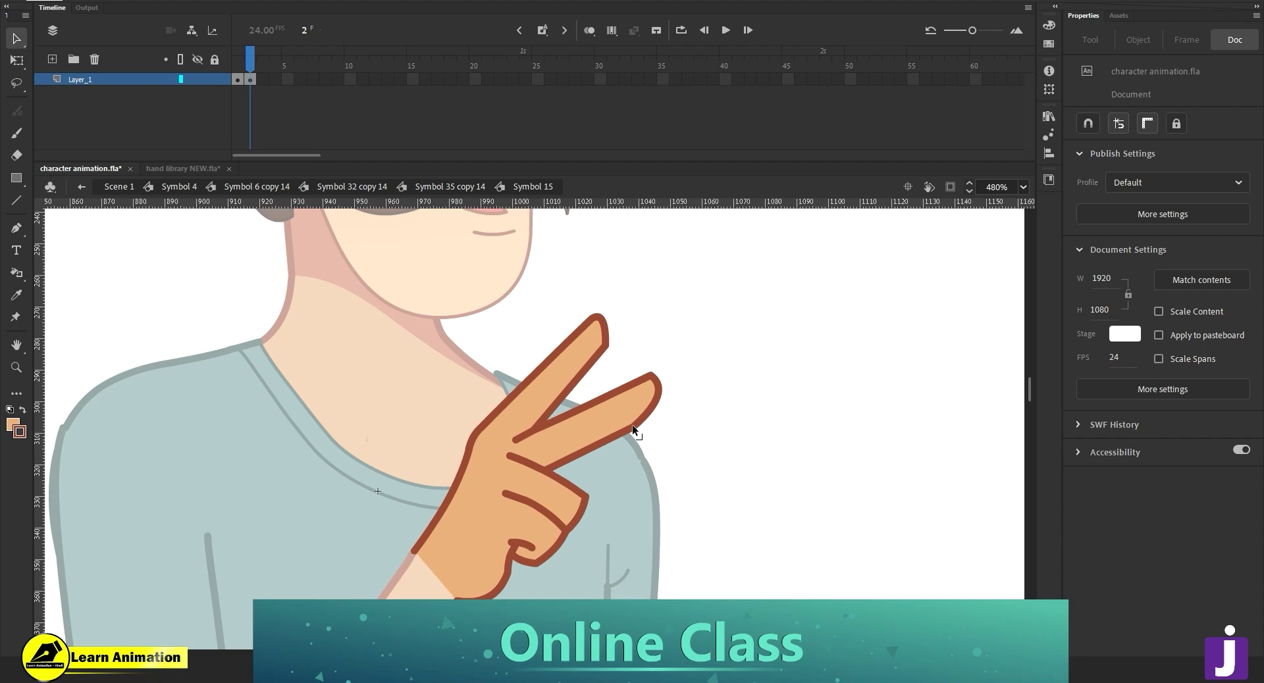
left_click_drag(633, 418, 635, 417)
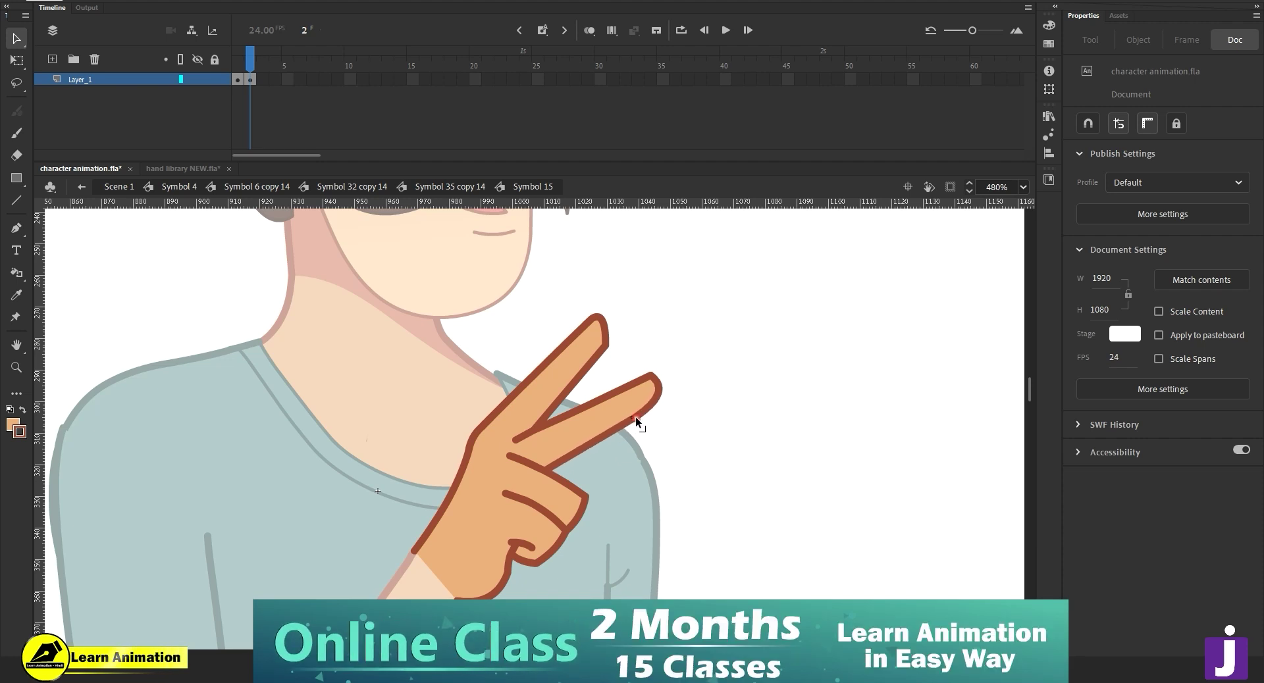
Return to Symbol 35 copy 14 and examine which hand pose shows at frames 41 and 40.
key("z")
left_click(572, 459, "alt")
left_click(572, 459, "alt")
key("v")
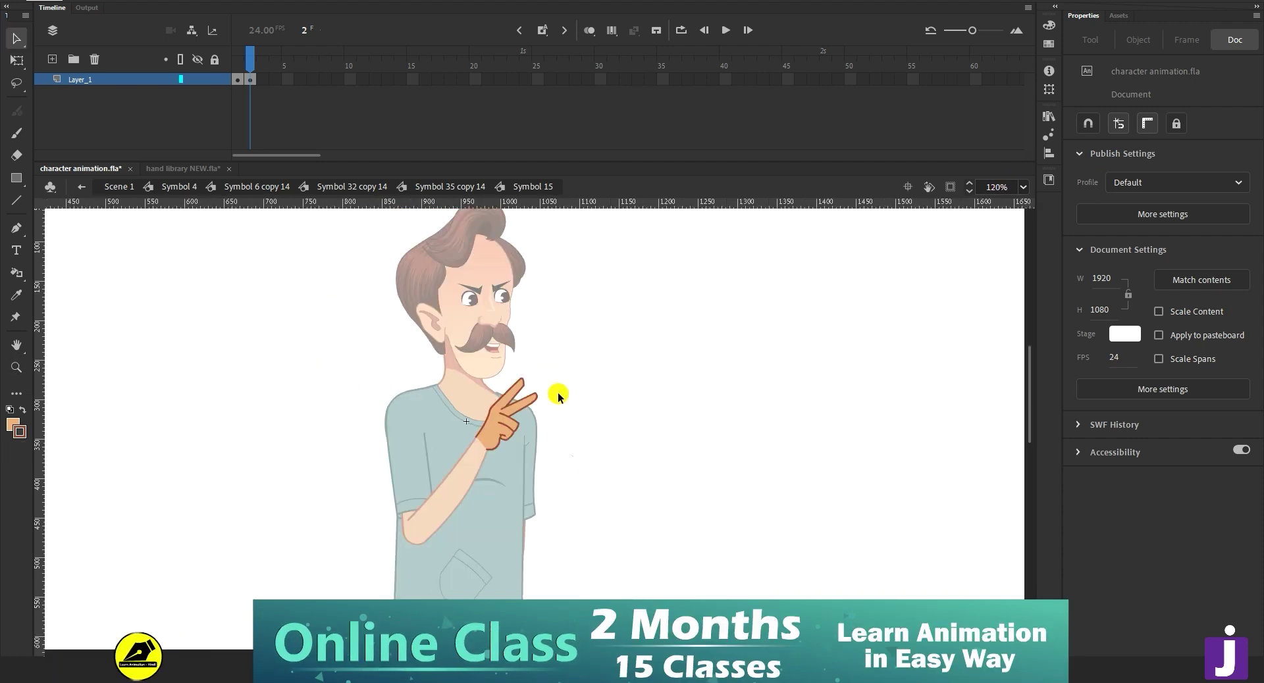
left_click(431, 187)
left_click(566, 419)
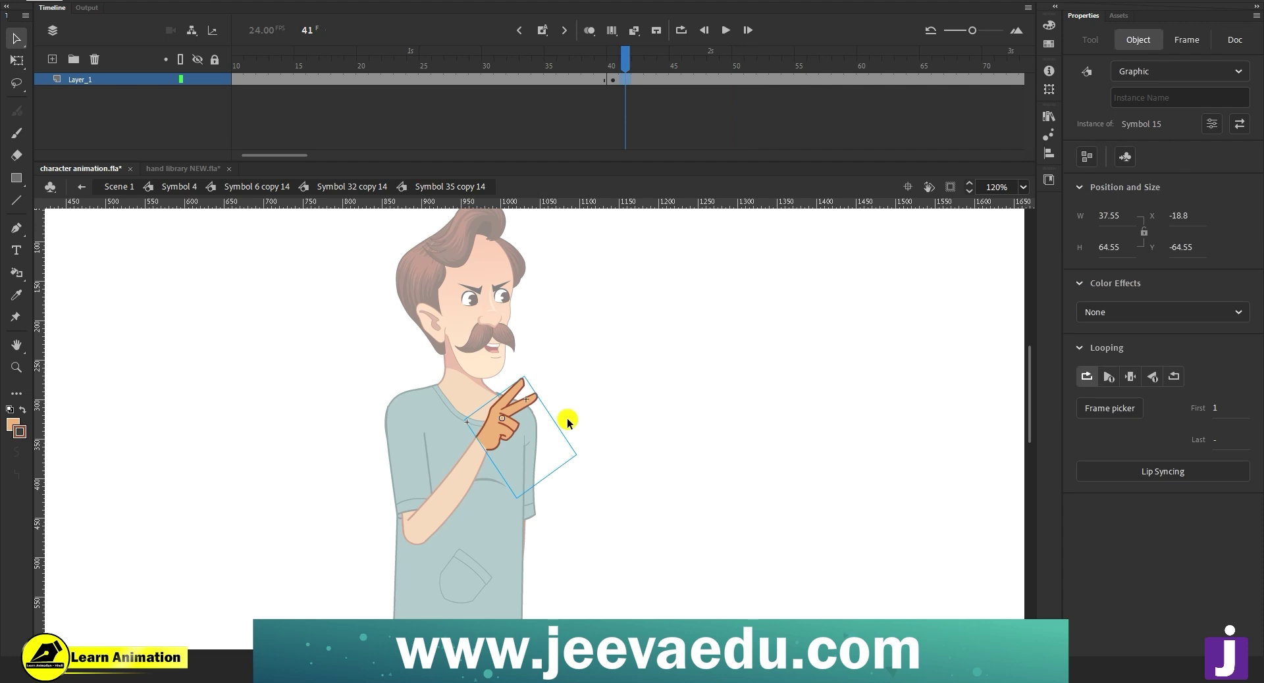
left_click(612, 67)
key("z")
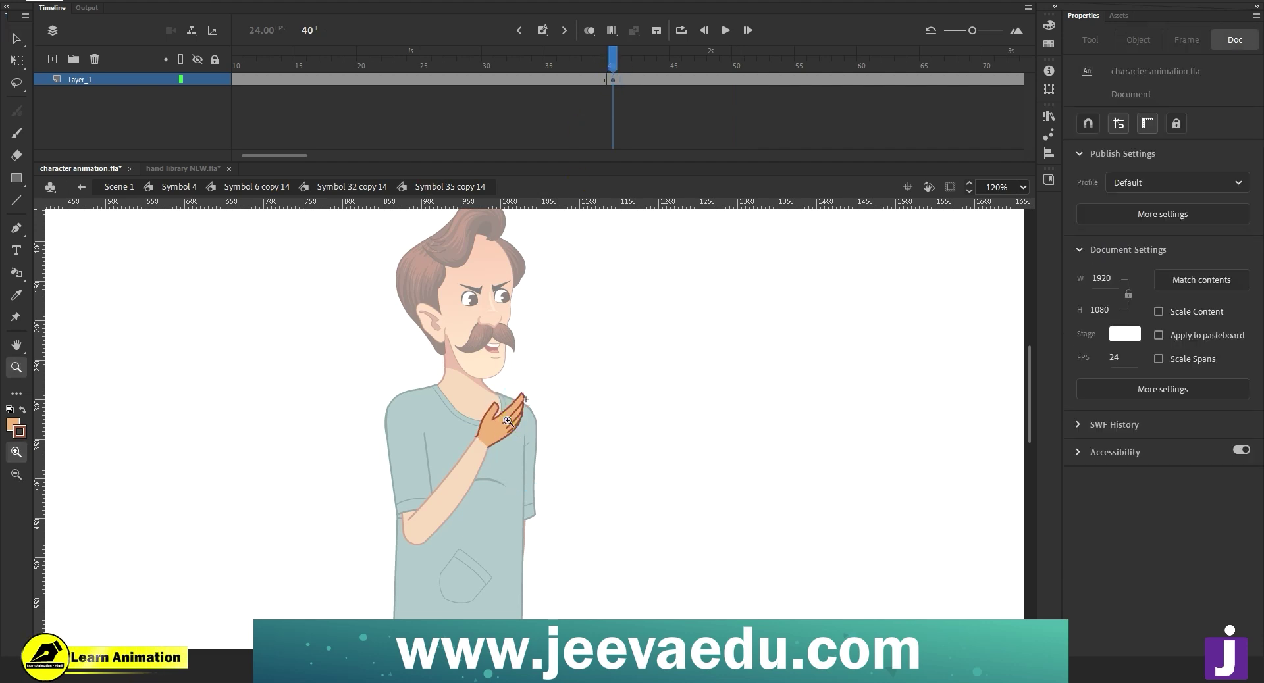
left_click(505, 418)
key("v")
left_click(510, 445)
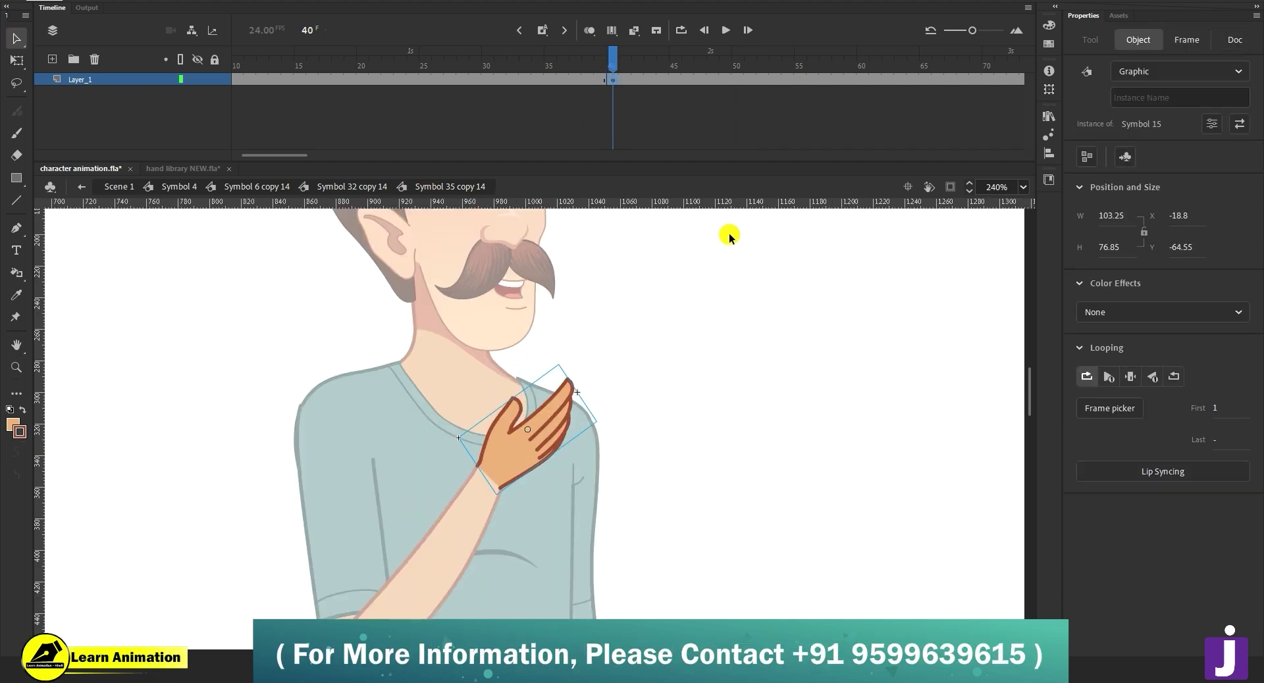
Set the hand instance on frame 1 of the forearm symbol to single-frame looping.
left_click_drag(277, 155, 267, 156)
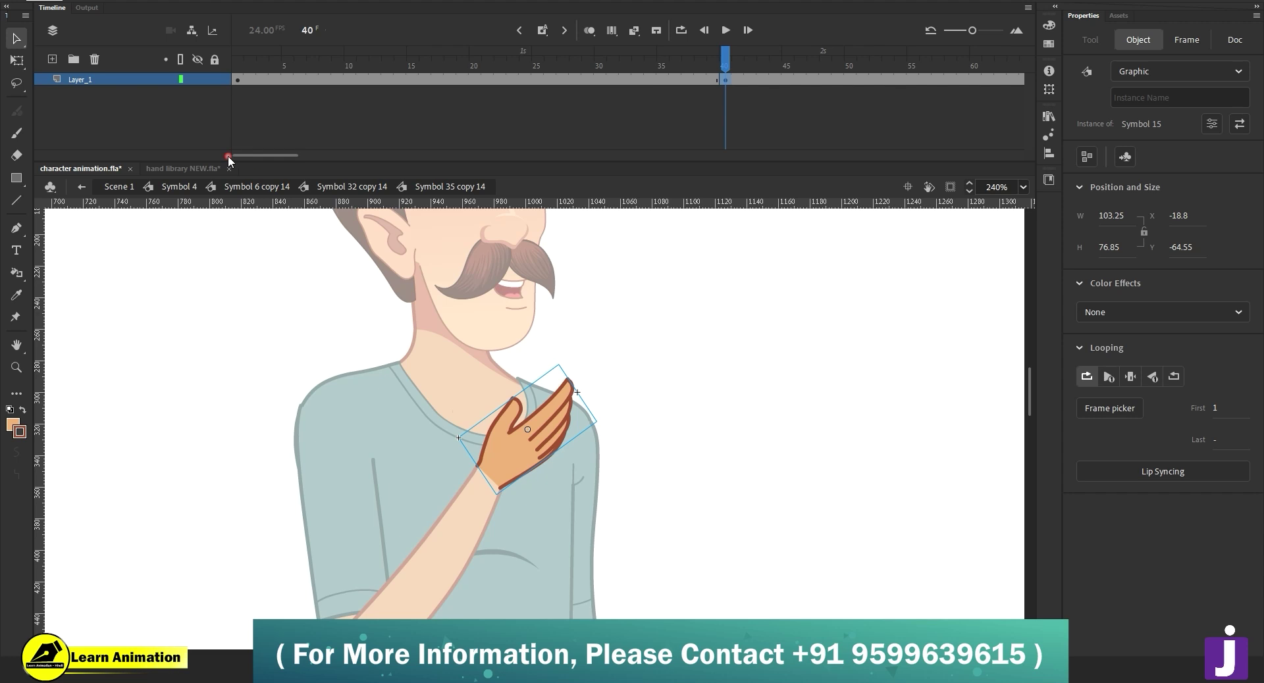
left_click(239, 81)
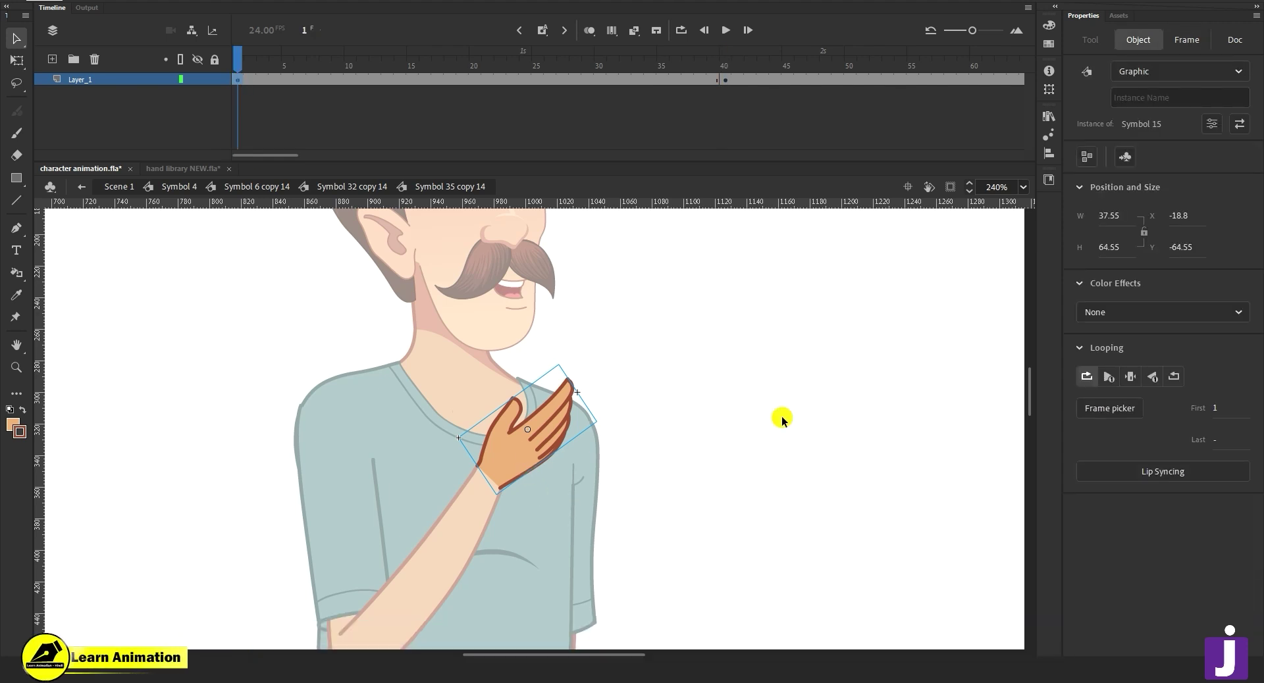
left_click(1133, 379)
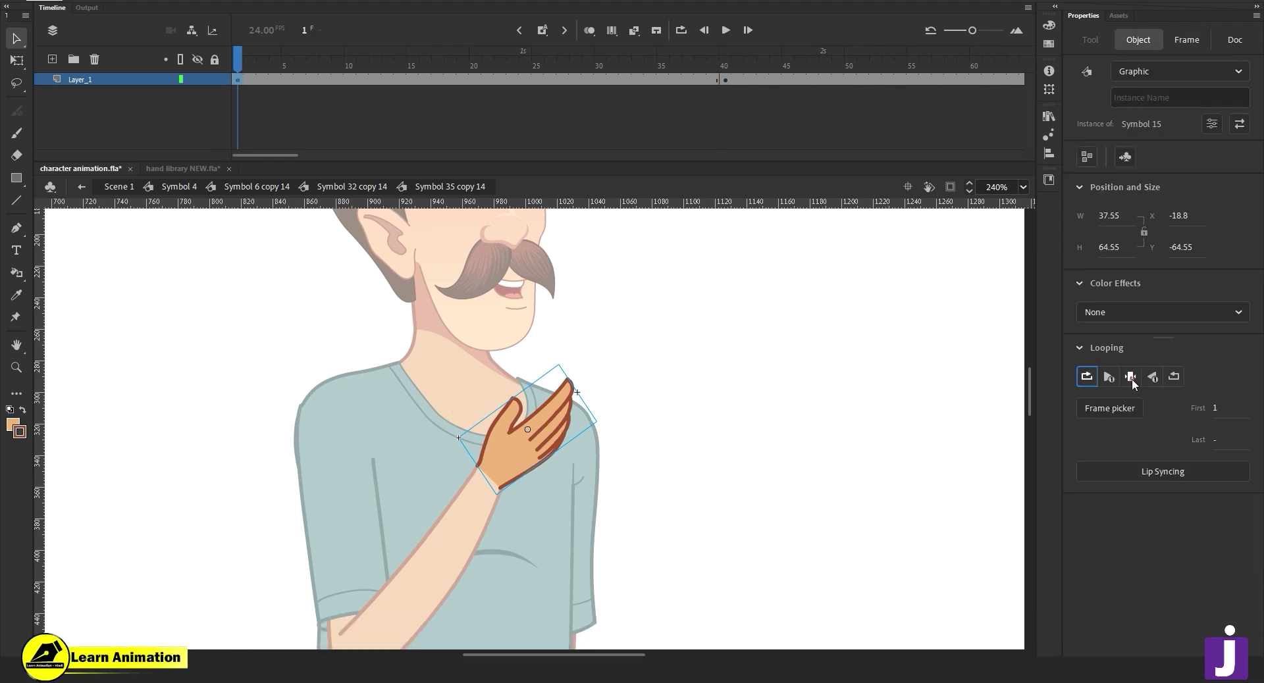
Clear the keyframe at frame 40 of Layer_1.
left_click_drag(264, 156, 274, 157)
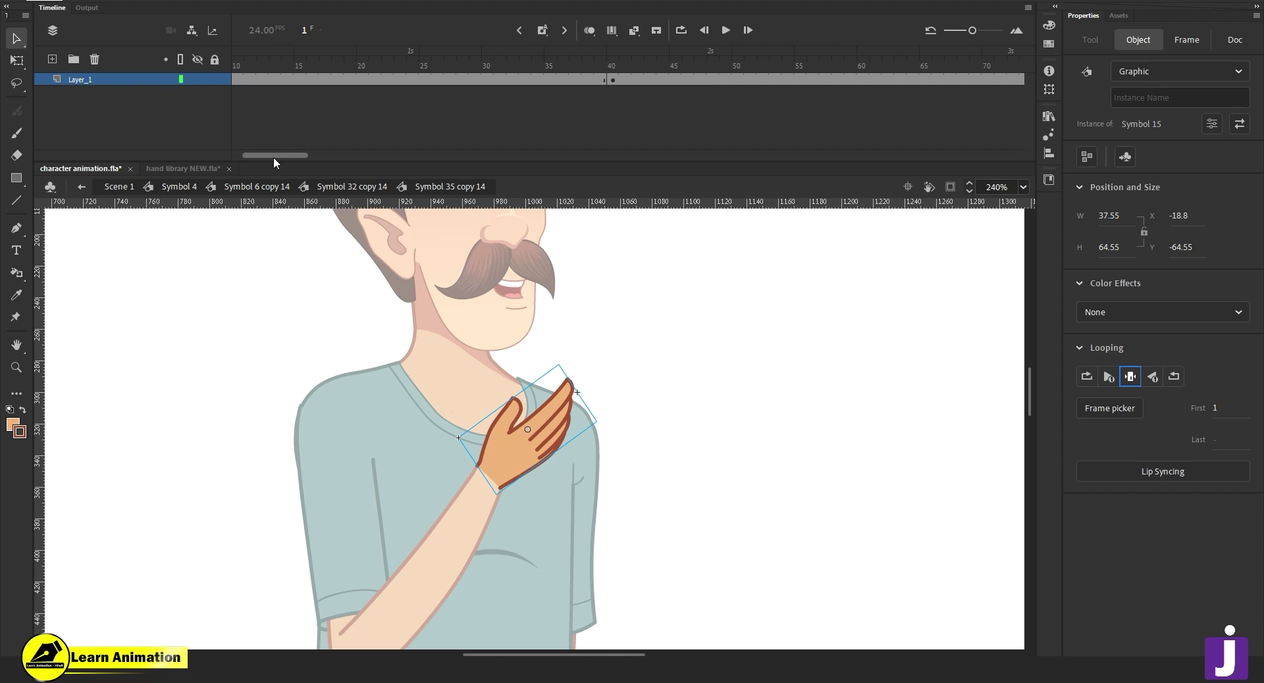
left_click(613, 78)
right_click(611, 79)
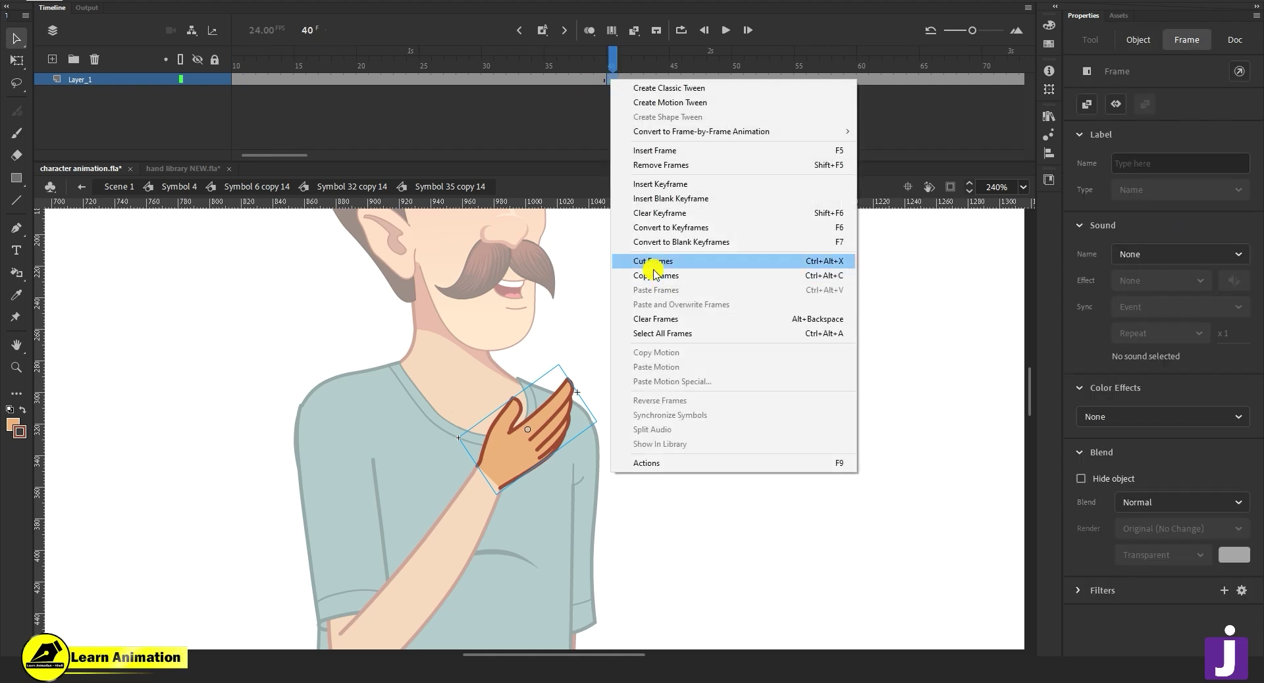
left_click(654, 214)
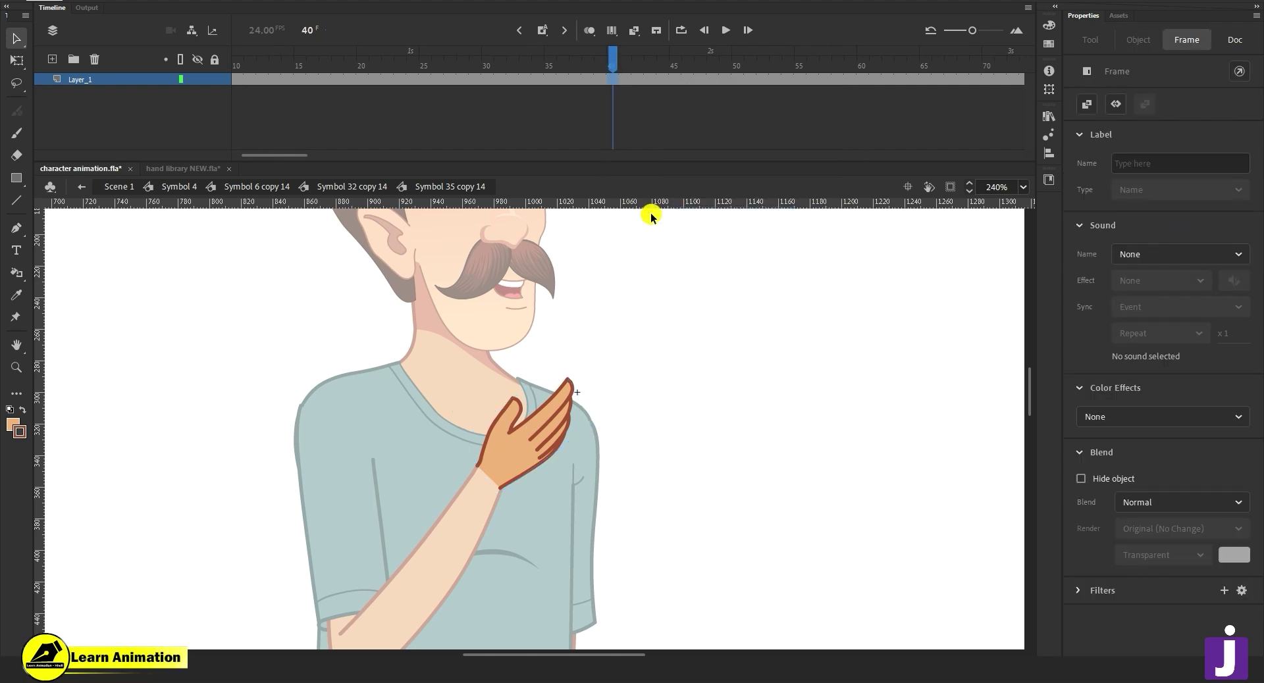
Switch the hand instance to pose 2 at frame 40 using the Frame Picker with keyframe creation on.
left_click(555, 431)
left_click(1110, 408)
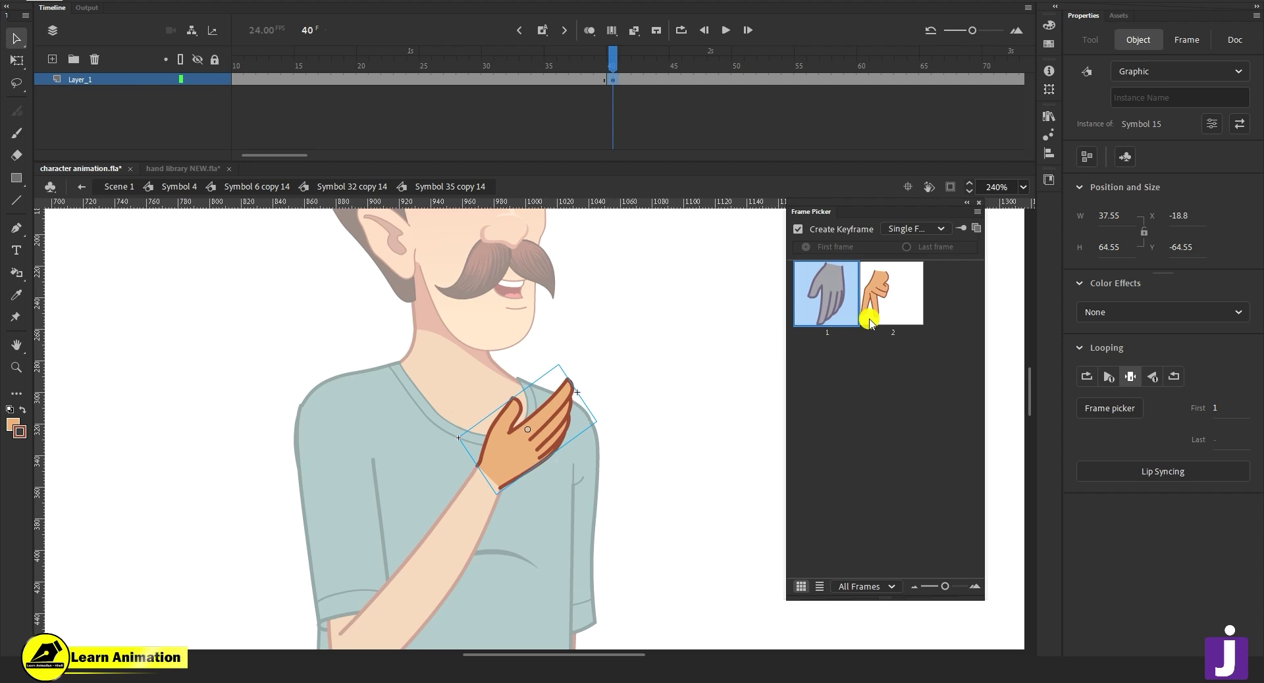
left_click(886, 304)
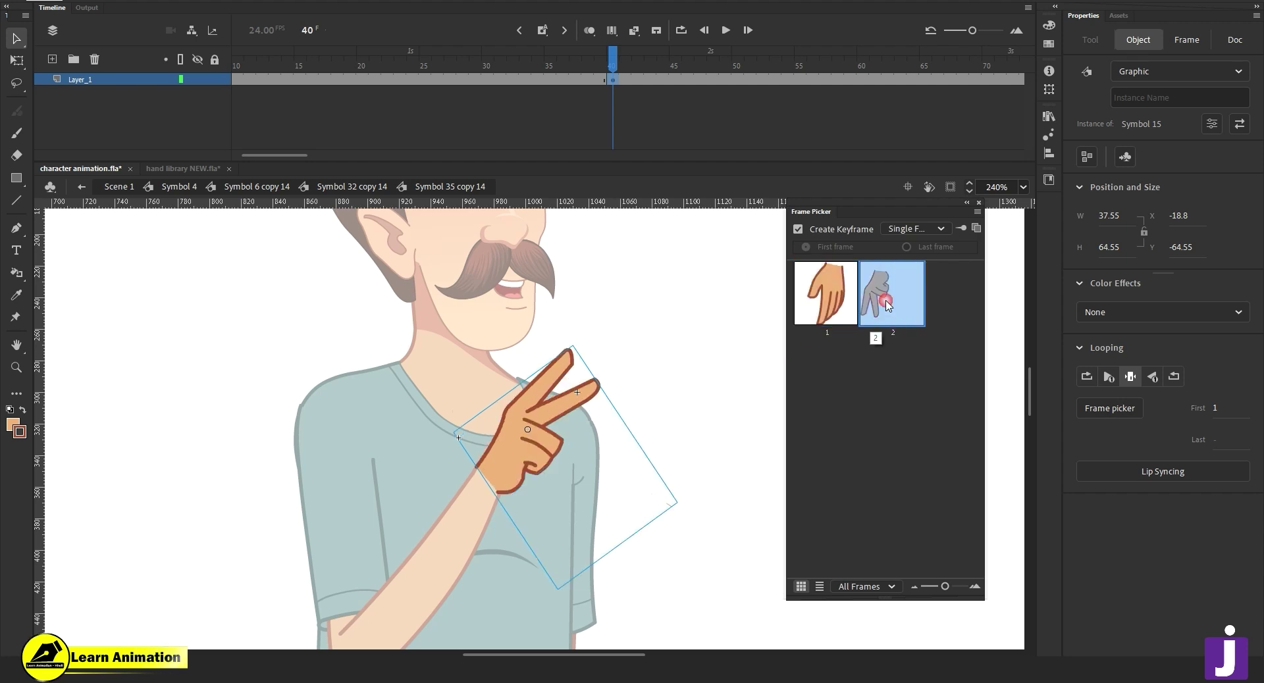
left_click(844, 309)
left_click(890, 315)
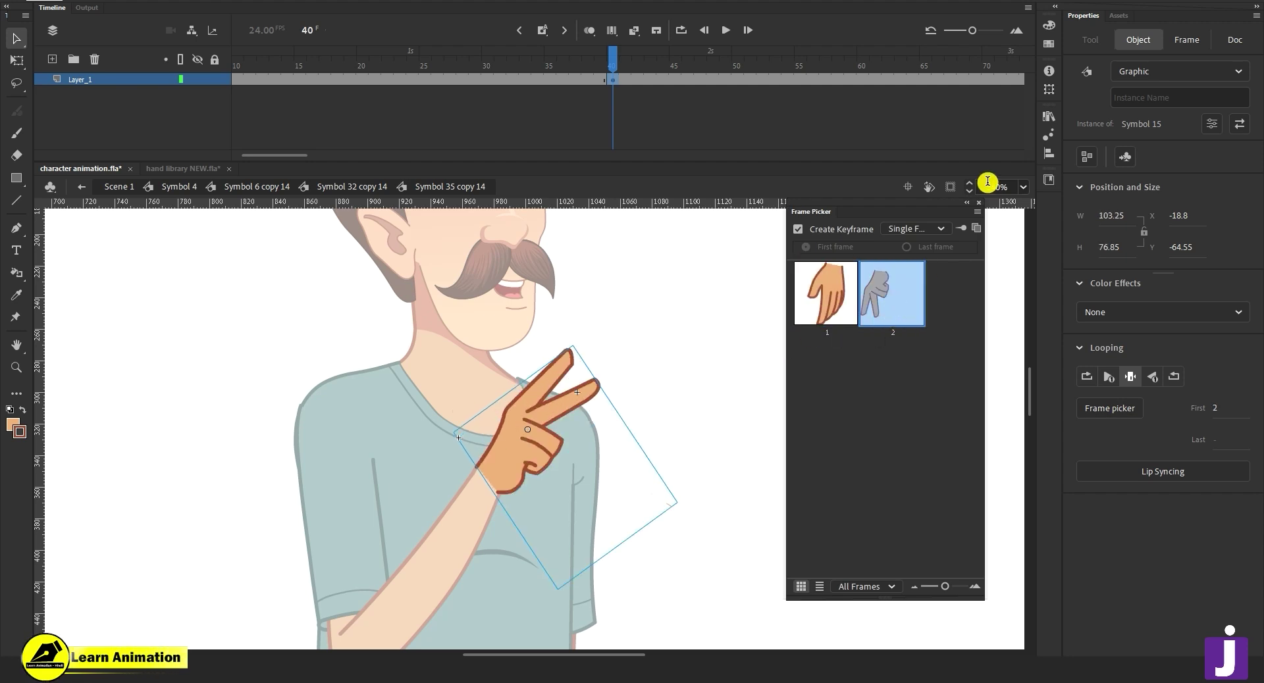
left_click(979, 202)
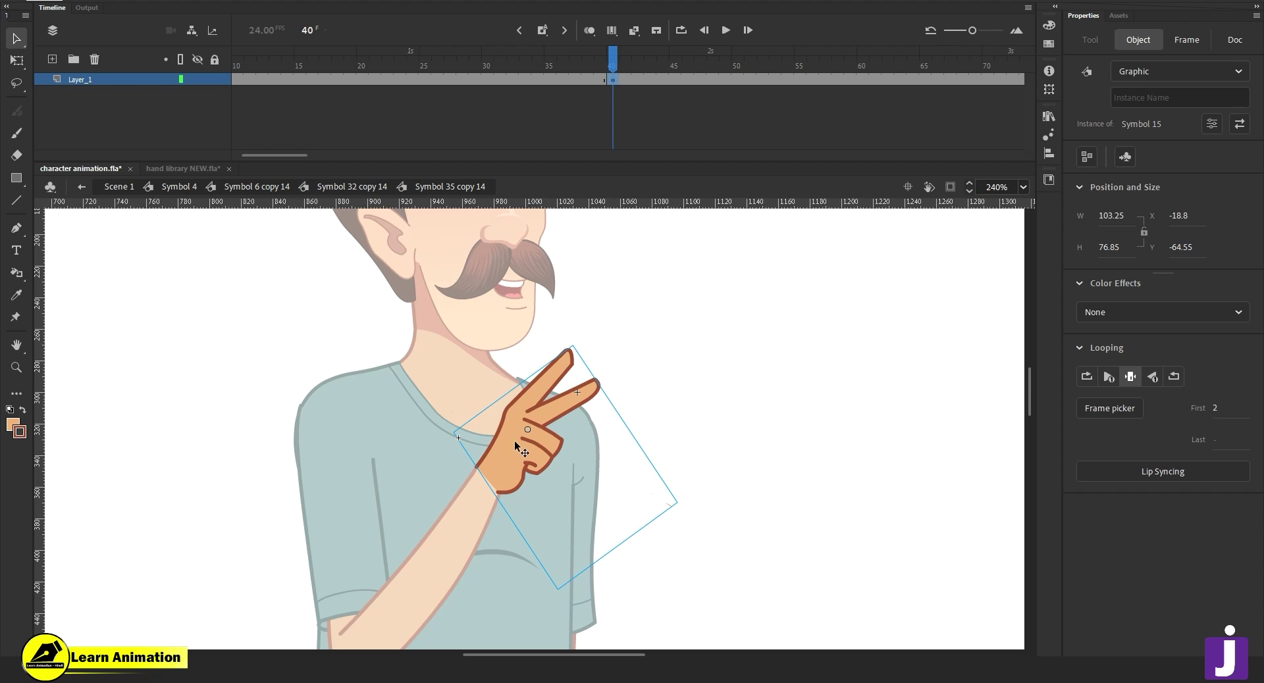
Open the hand symbol and scale all the artwork of the two-finger pose to 95% twice.
double_click(515, 440)
left_click(518, 434)
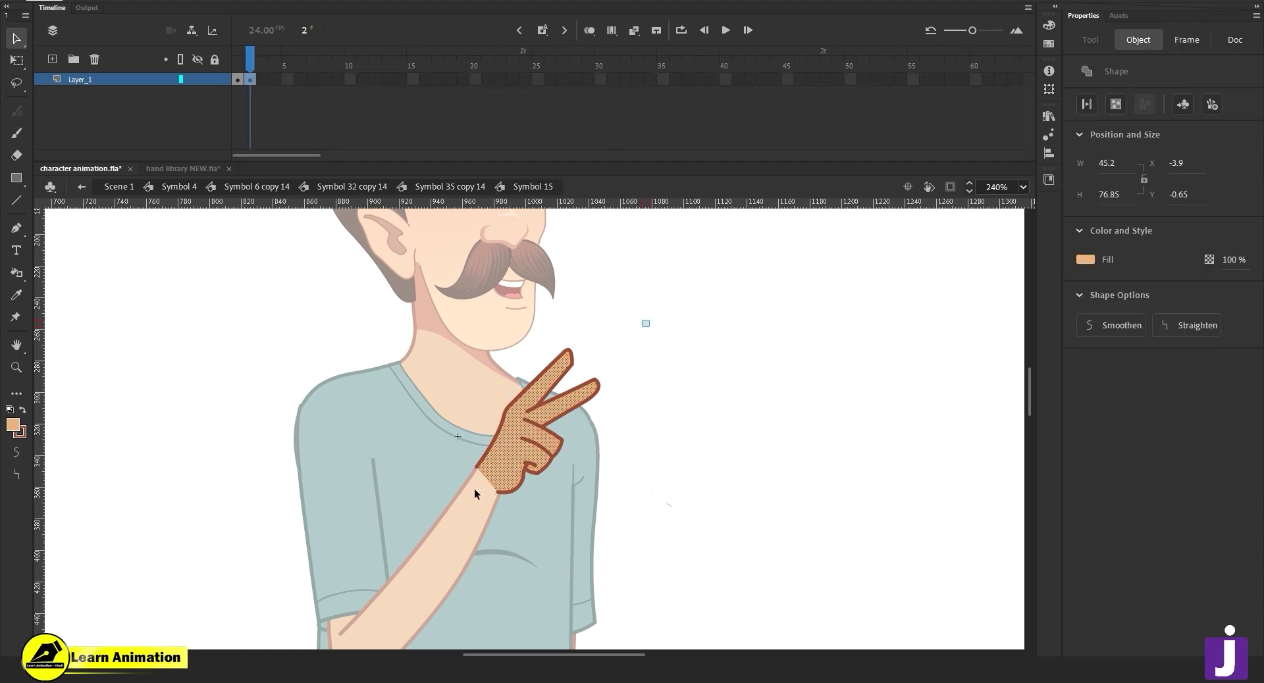
key("ctrl+a")
key("ctrl+alt+s")
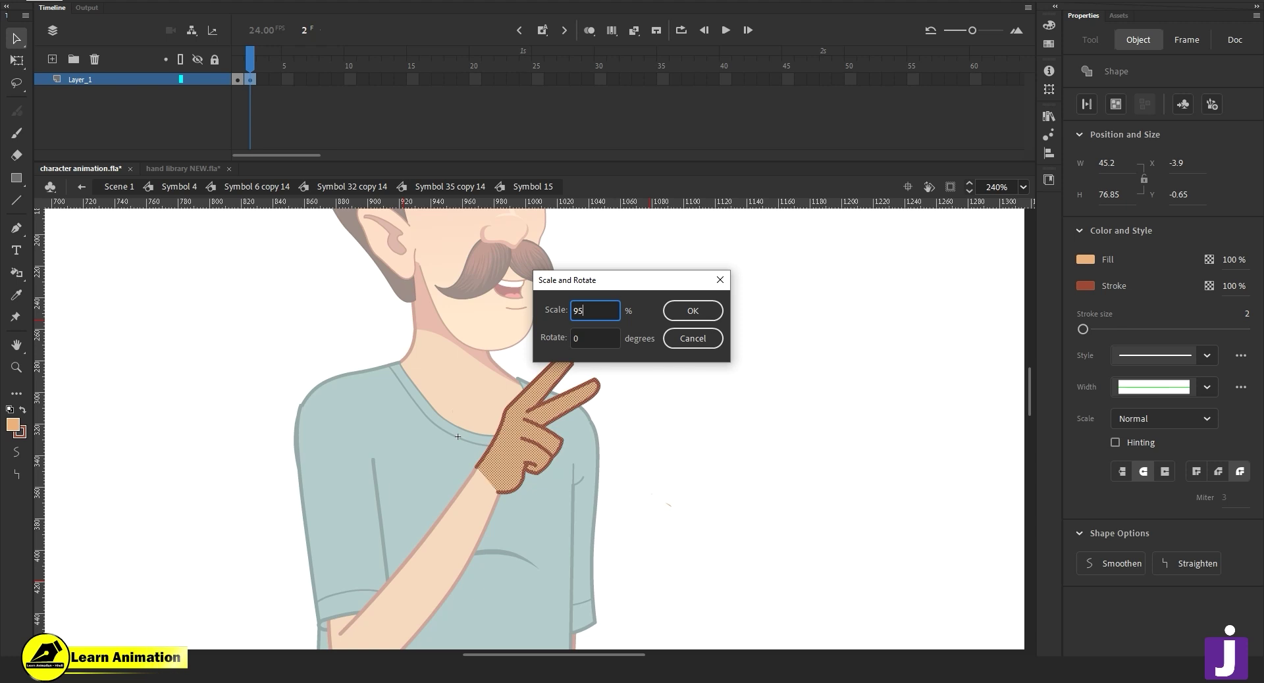
type("95")
key("Return")
key("ctrl+alt+s")
key("Return")
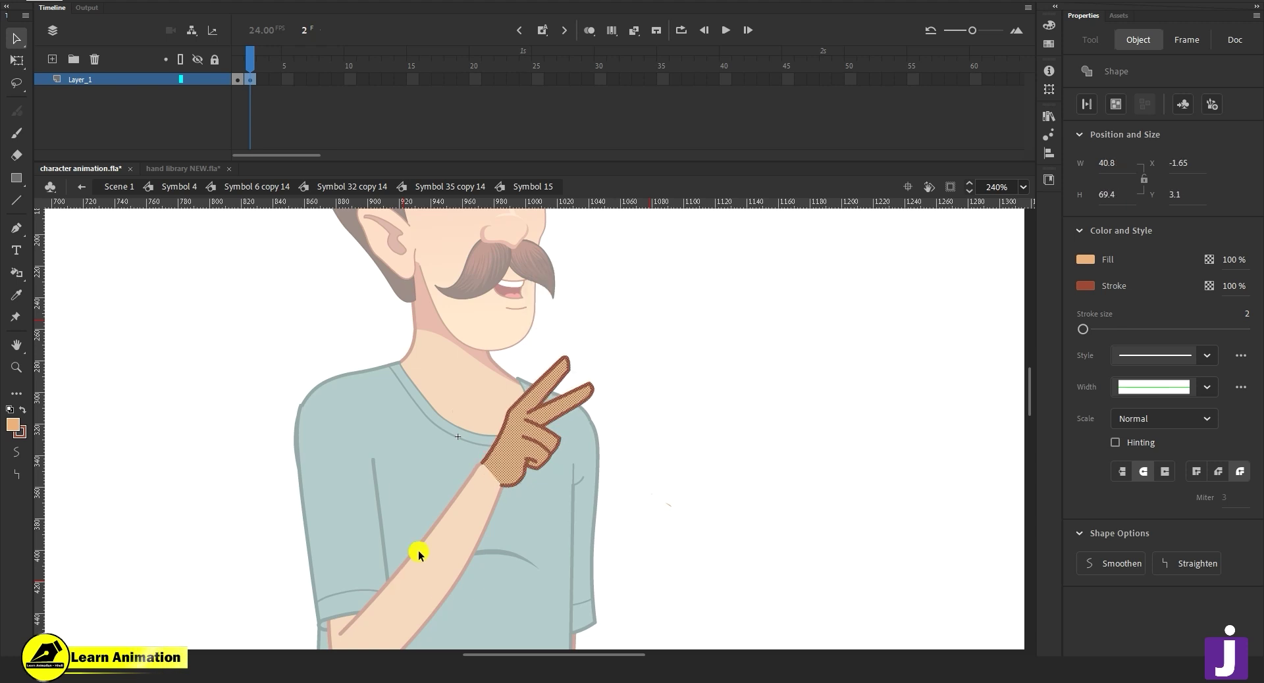
Move the scaled hand down onto the forearm so the wrists meet, and compare it with the pose on frame 1.
key("z")
left_click(504, 455)
key("v")
left_click_drag(551, 431, 543, 437)
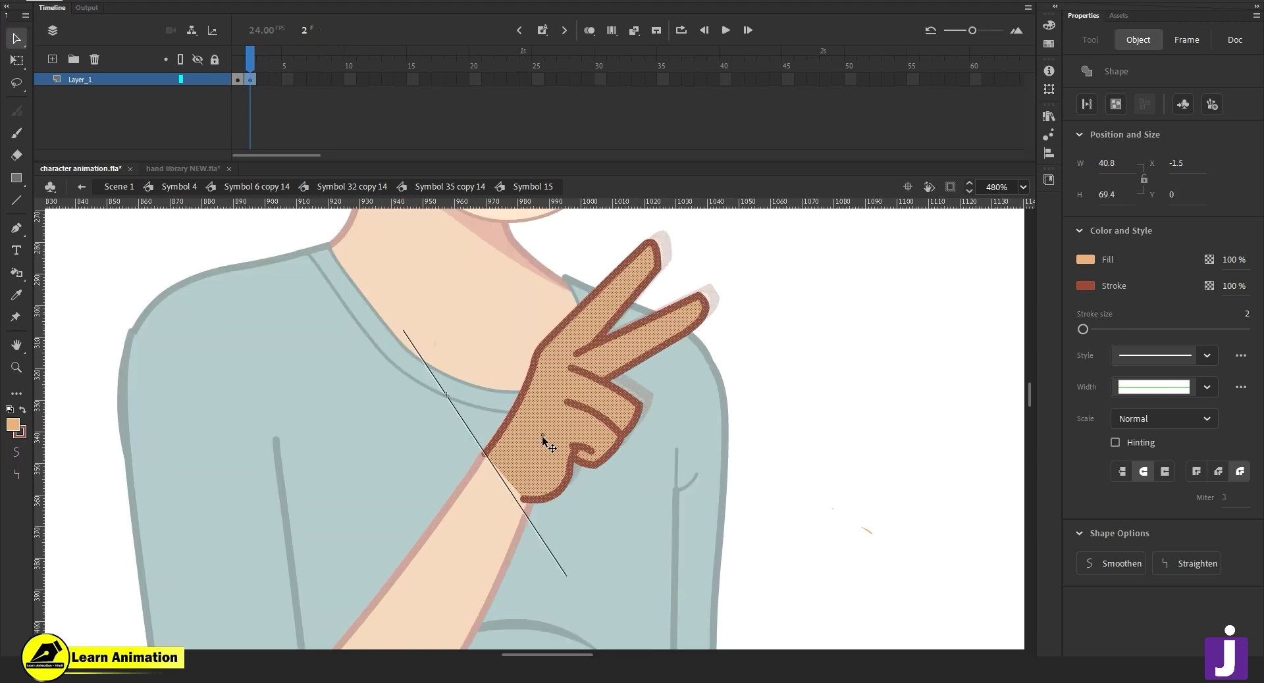
left_click(638, 524)
left_click(291, 141)
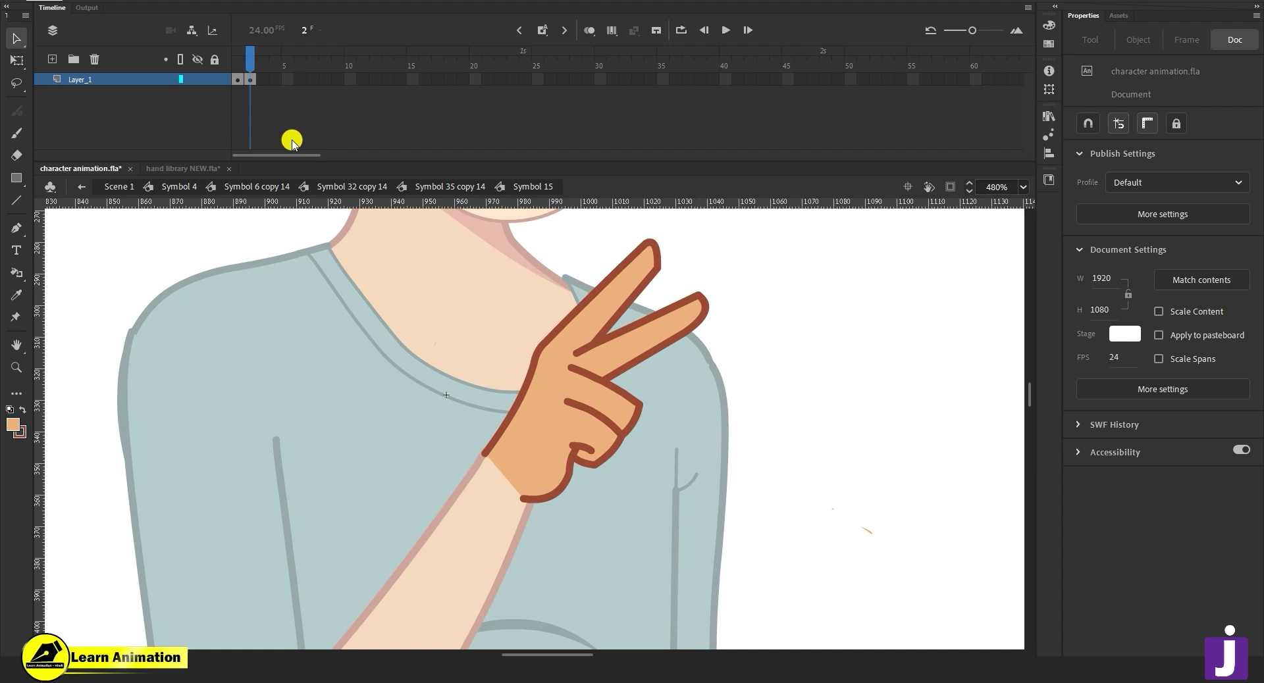
left_click(239, 76)
left_click(250, 76)
Round the outer edge of the upper extended finger's tip.
key("z")
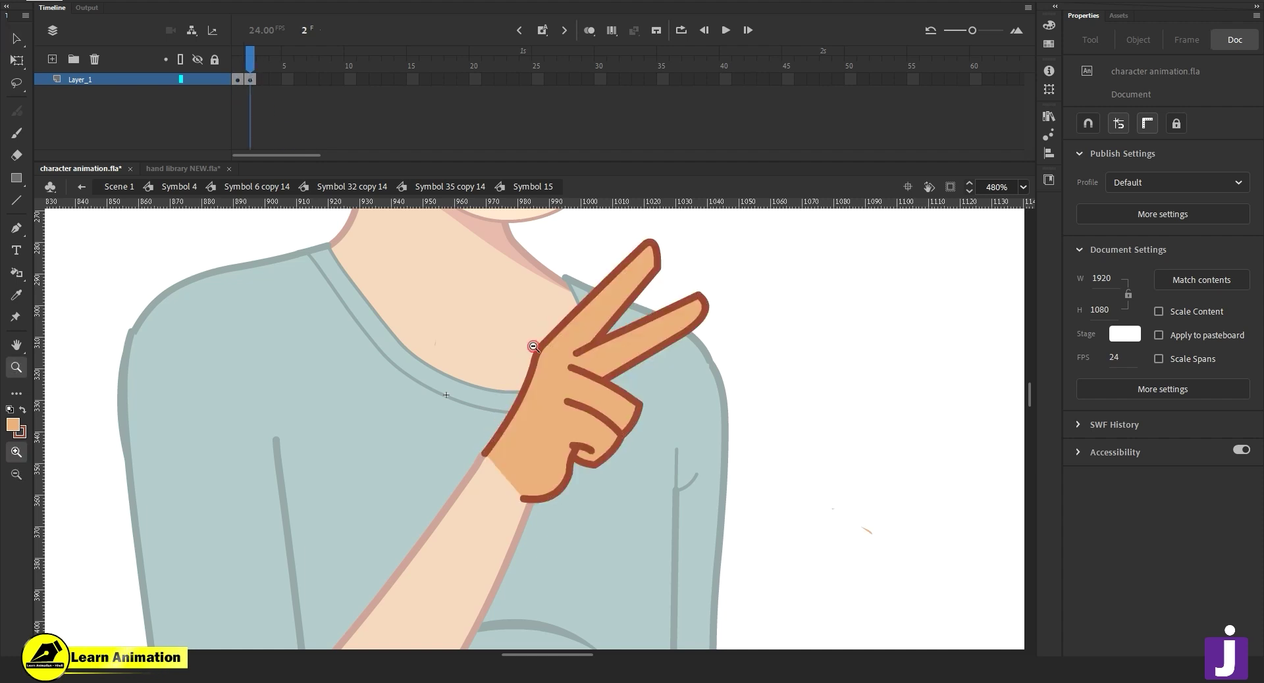
left_click(577, 484, "alt")
left_click(578, 483, "alt")
left_click(531, 478)
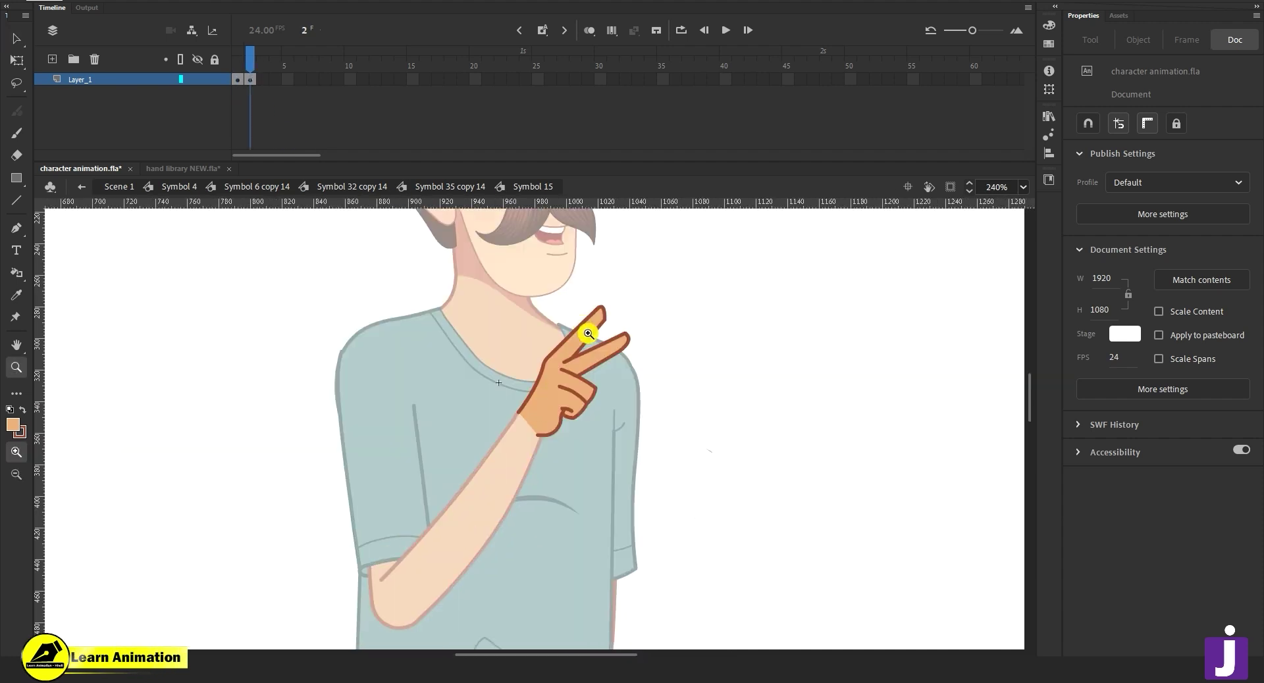
left_click(588, 334)
key("v")
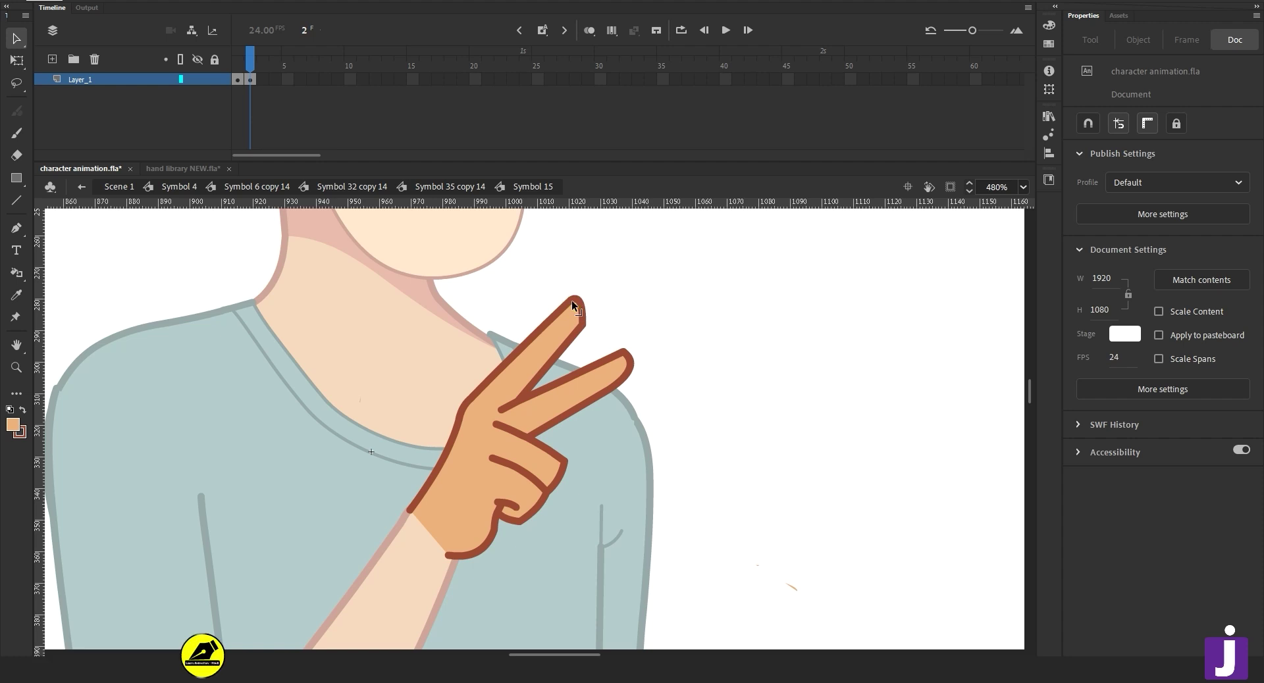
left_click_drag(583, 323, 620, 354)
Return to Symbol 4 and examine the two-finger pose against the whole character at frames 44 and 45.
left_click(173, 187)
key("z")
left_click(468, 422, "alt")
left_click(493, 435, "alt")
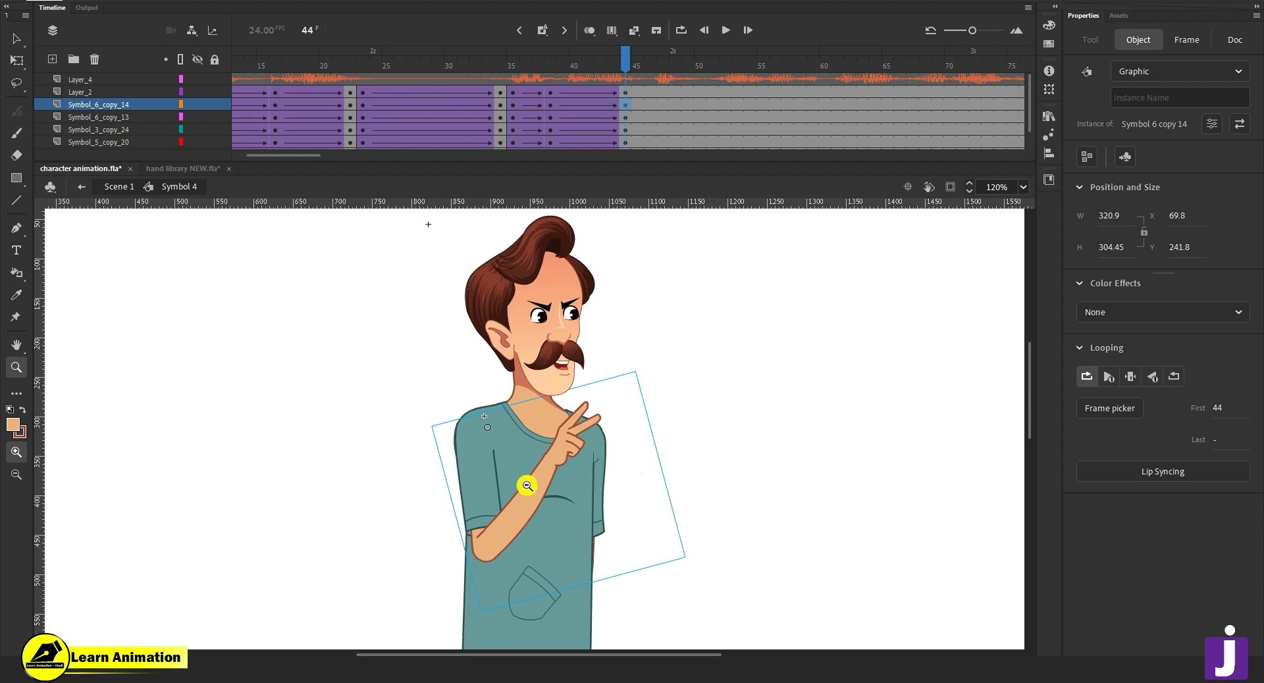
left_click(569, 480, "alt")
left_click(560, 418)
left_click(560, 418)
left_click(560, 418, "alt")
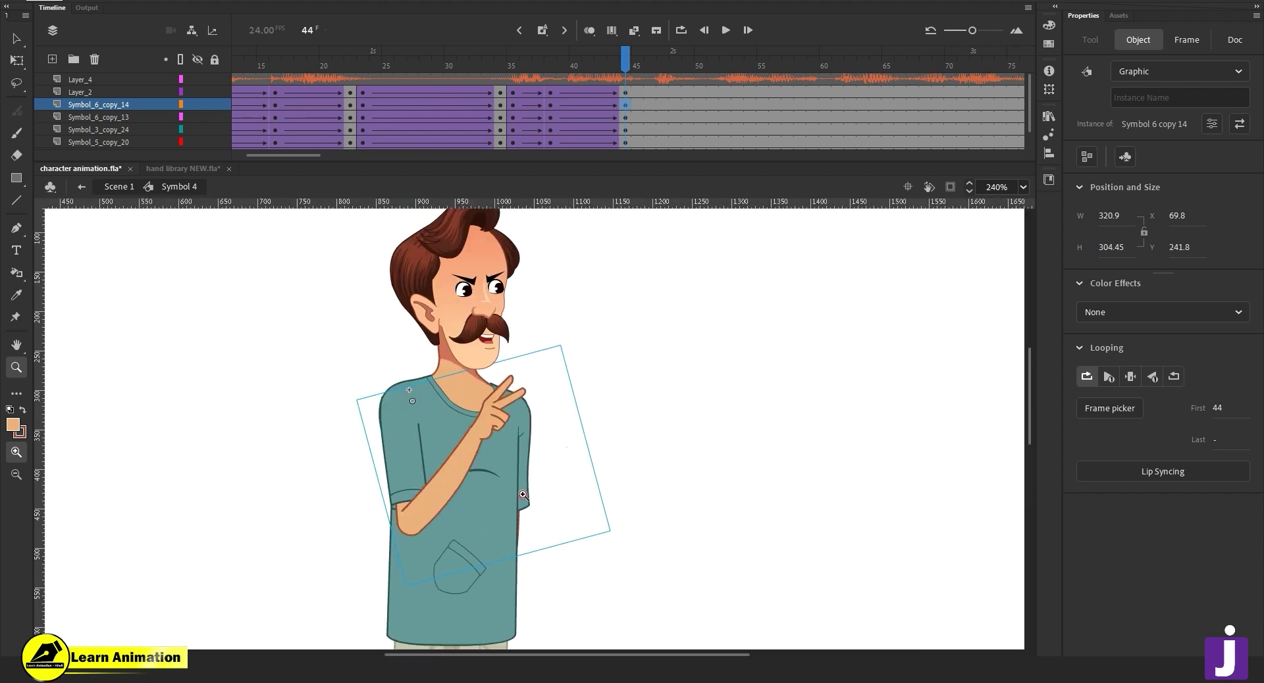
left_click_drag(605, 54, 635, 100)
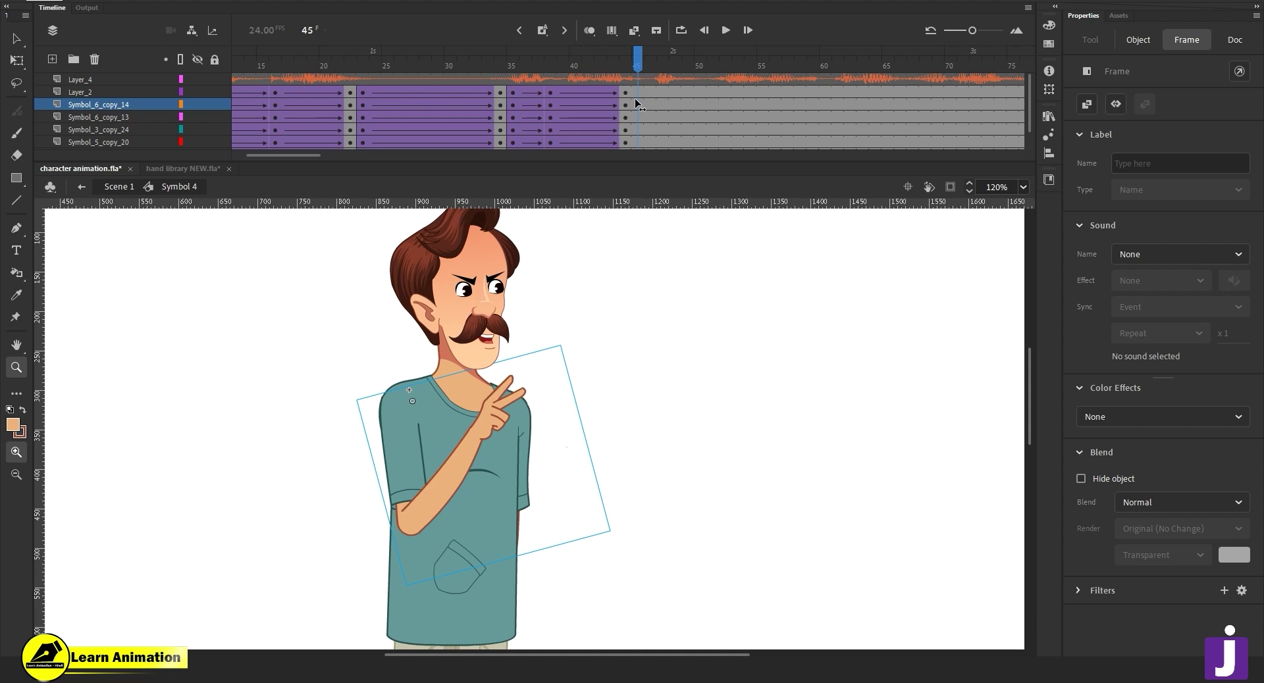
Reopen Symbol 15 for editing through the nested arm symbols at frame 45.
left_click(518, 422)
left_click(510, 420)
left_click(500, 417)
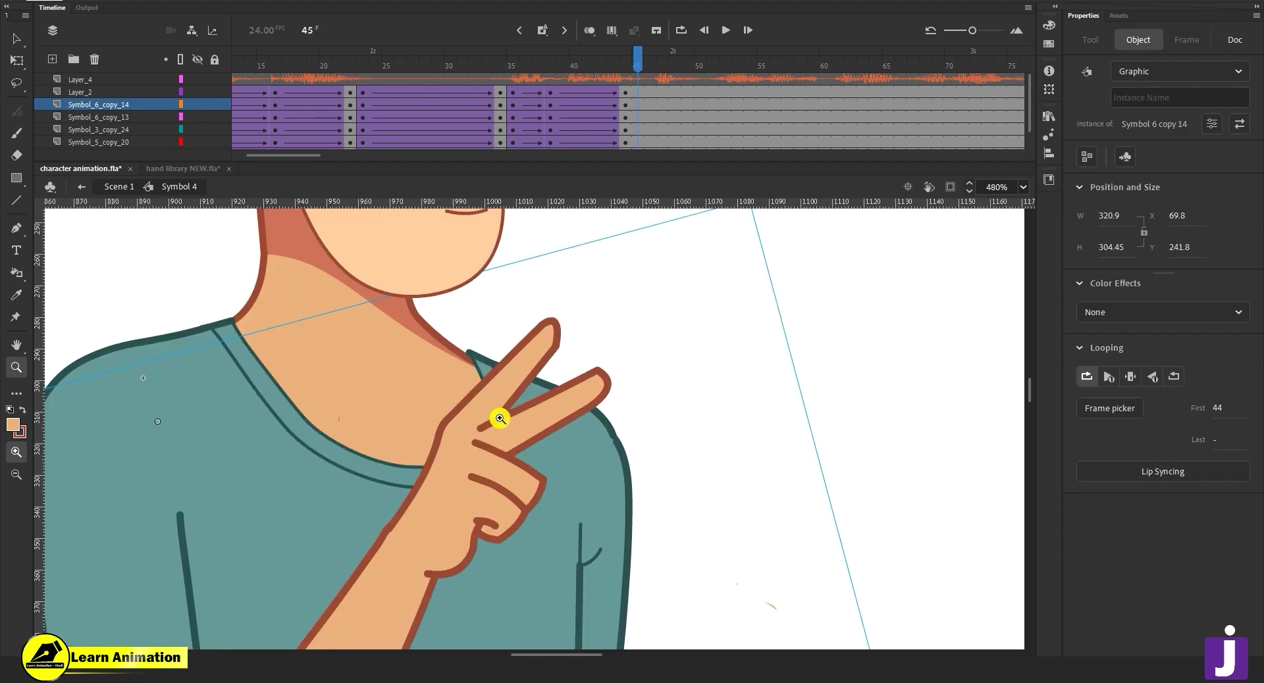
key("v")
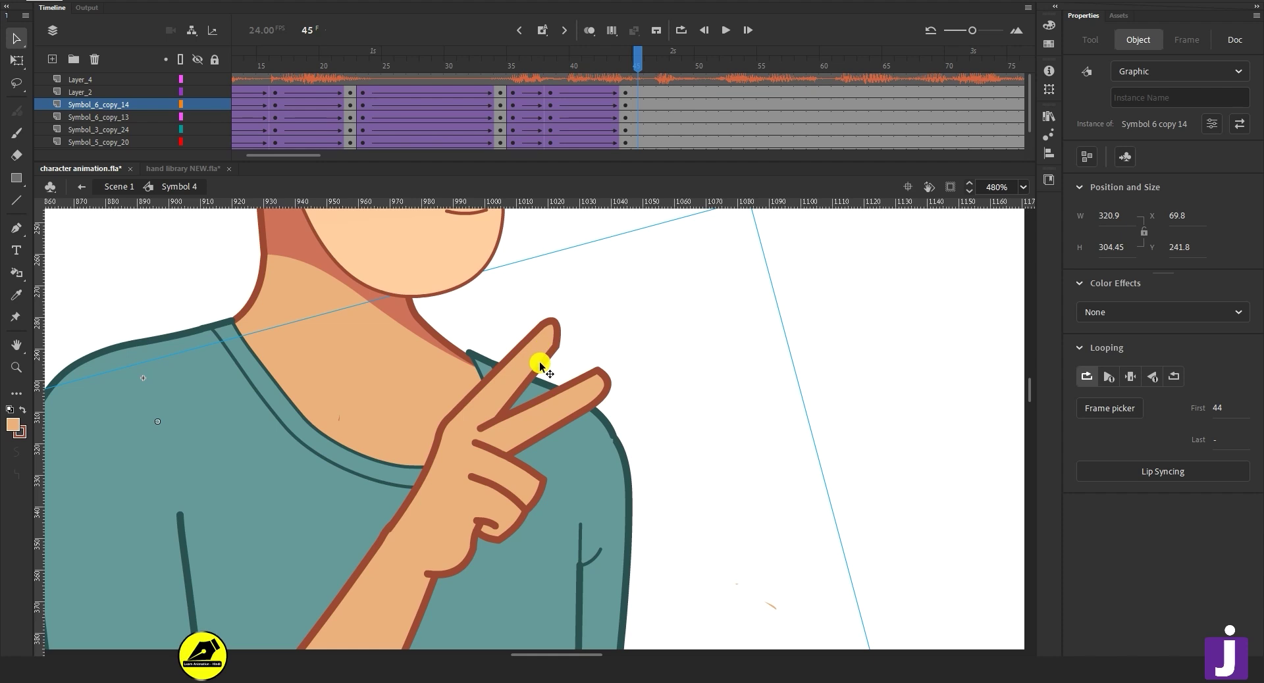
double_click(578, 384)
double_click(578, 383)
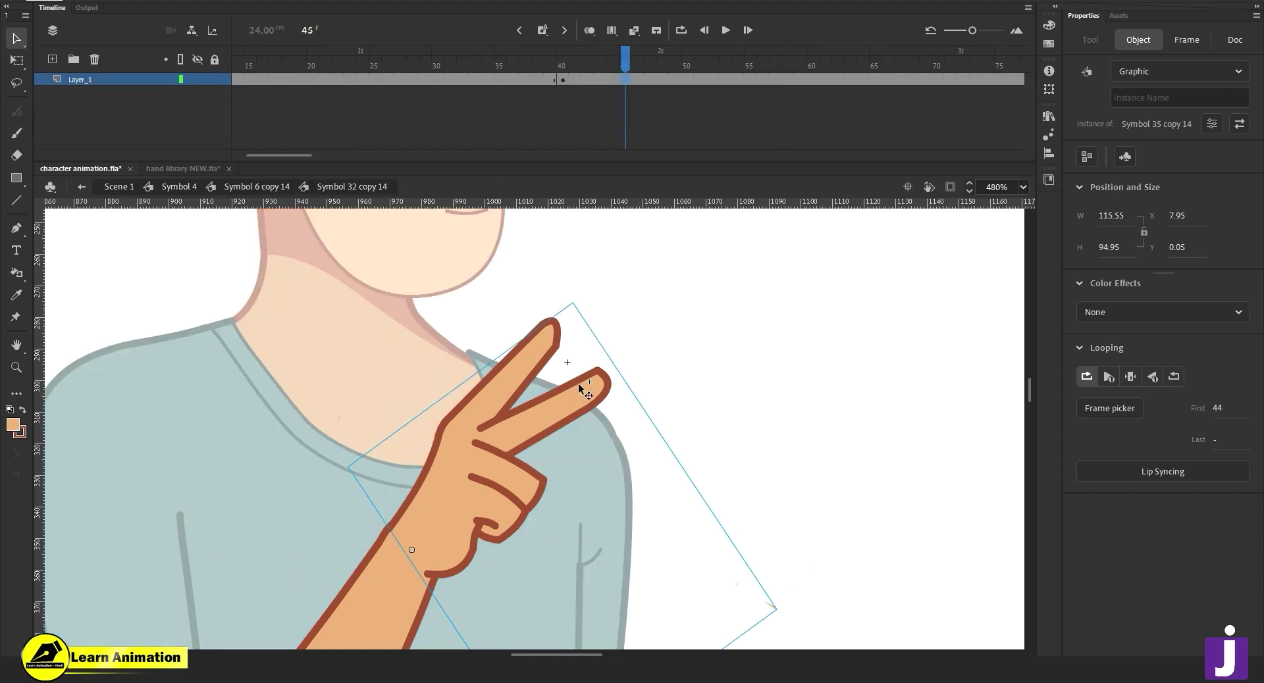
double_click(578, 383)
double_click(578, 383)
Pull the lower extended finger's outline closer to the upper finger and delete the leftover tip outline and fill scraps.
left_click(590, 350)
left_click_drag(593, 369, 579, 346)
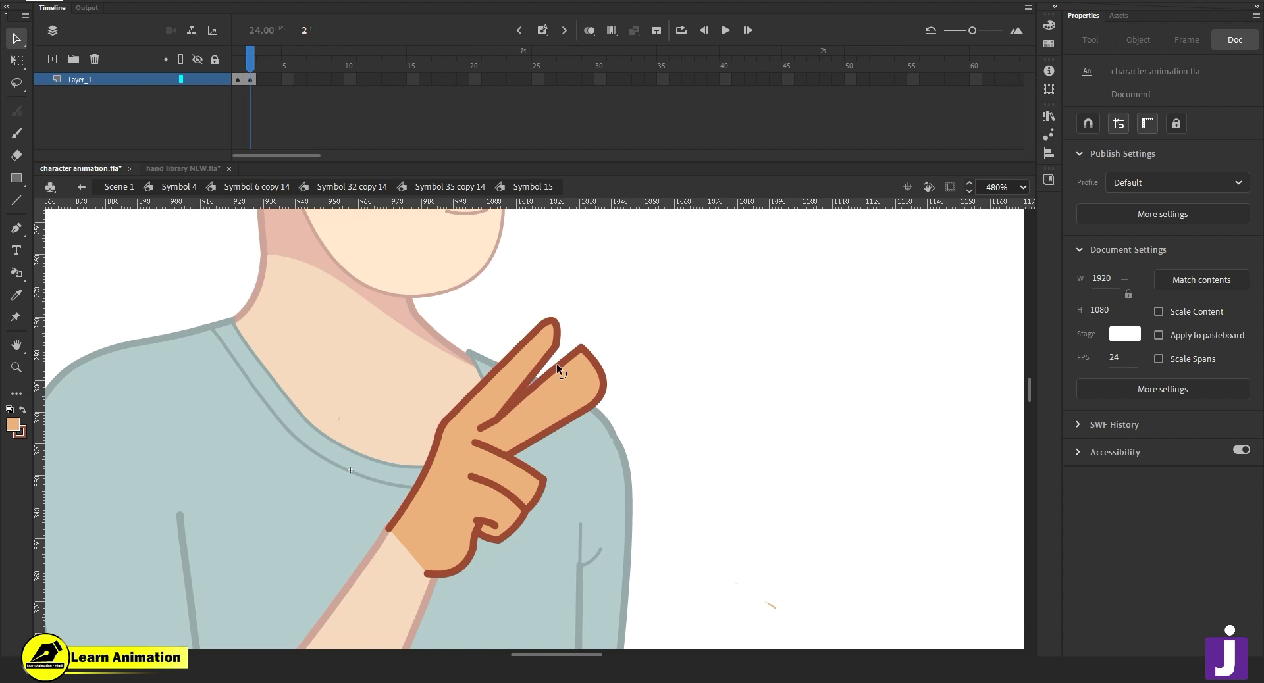
left_click_drag(575, 416, 621, 354)
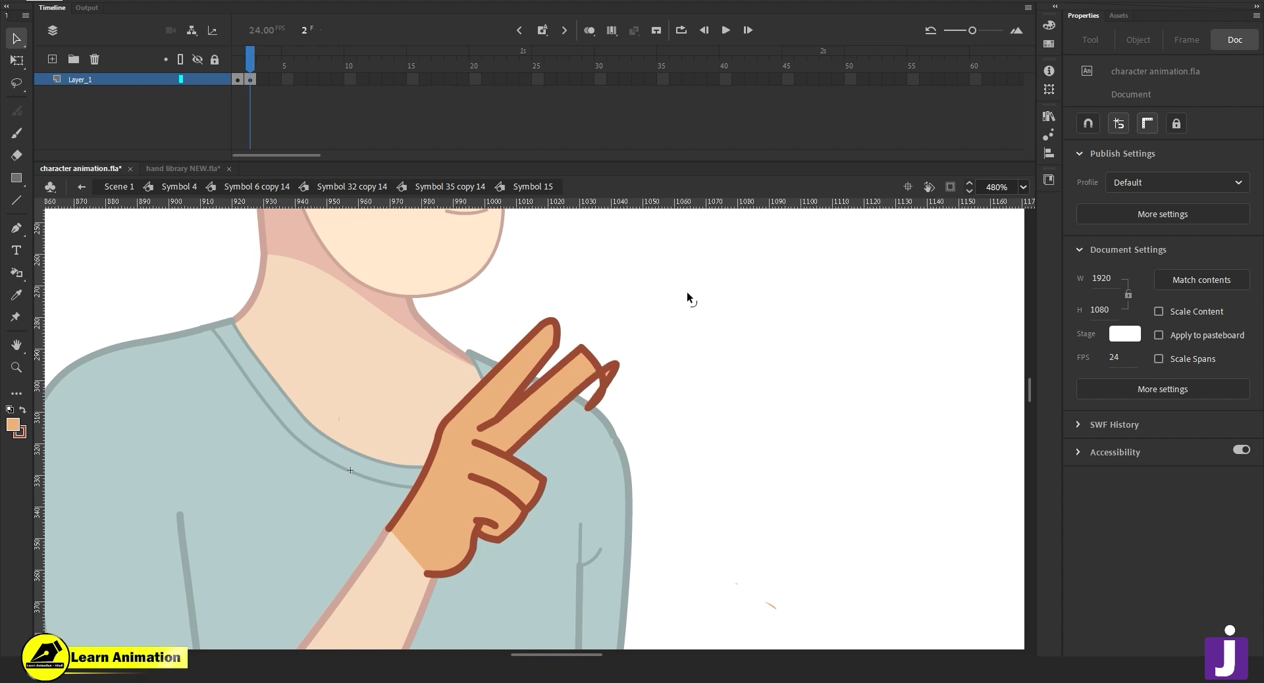
left_click(610, 375)
key("Delete")
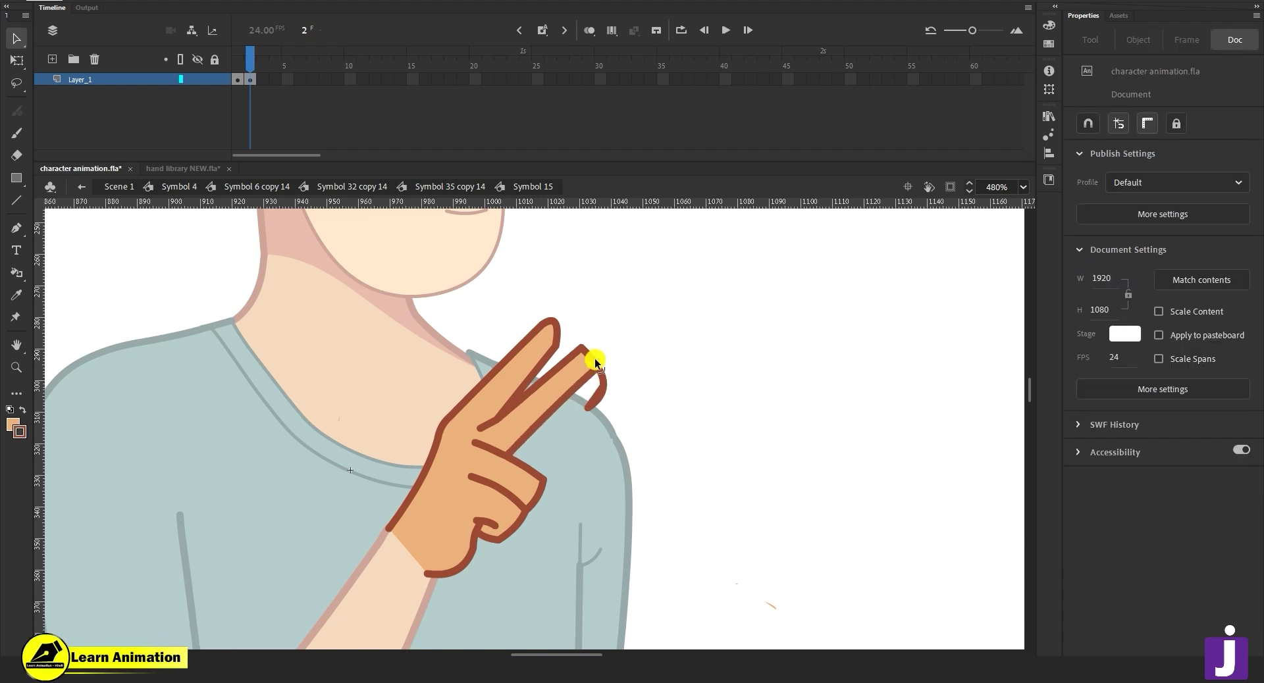
left_click(509, 451)
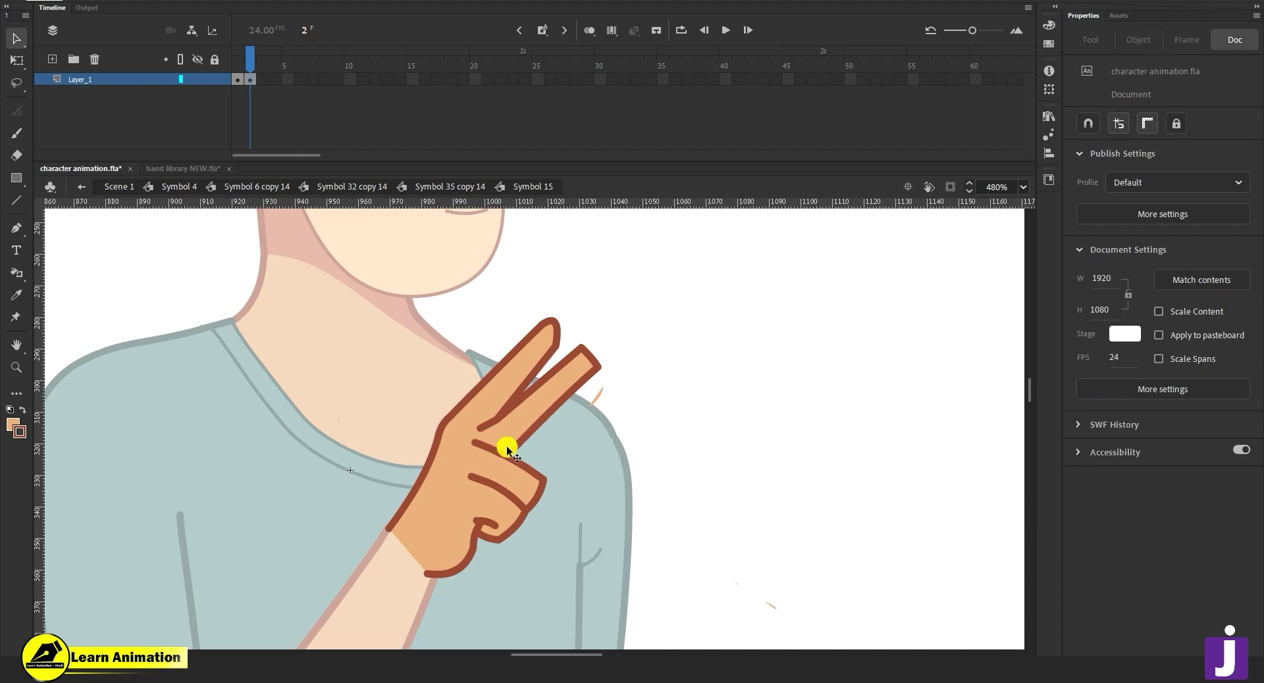
mouse_move(488, 453)
left_mouse_down()
mouse_move(544, 430)
mouse_move(523, 447)
mouse_move(489, 449)
mouse_move(492, 461)
left_mouse_up()
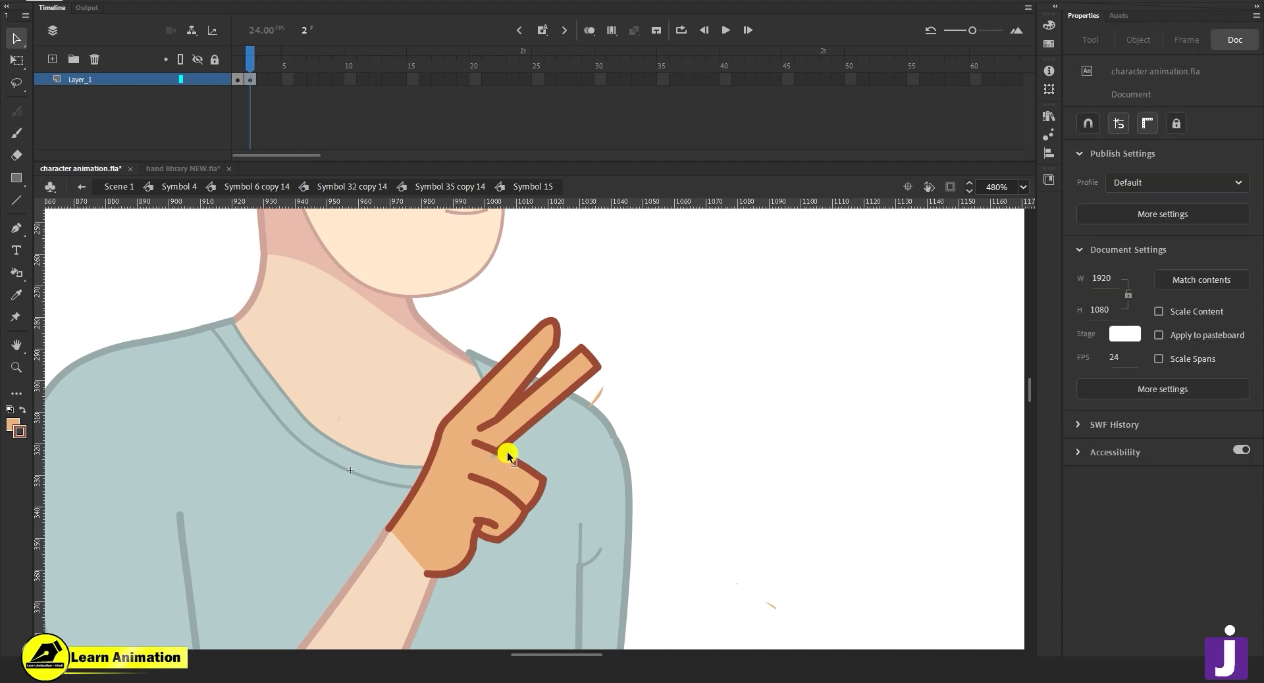
left_click(596, 400)
key("Delete")
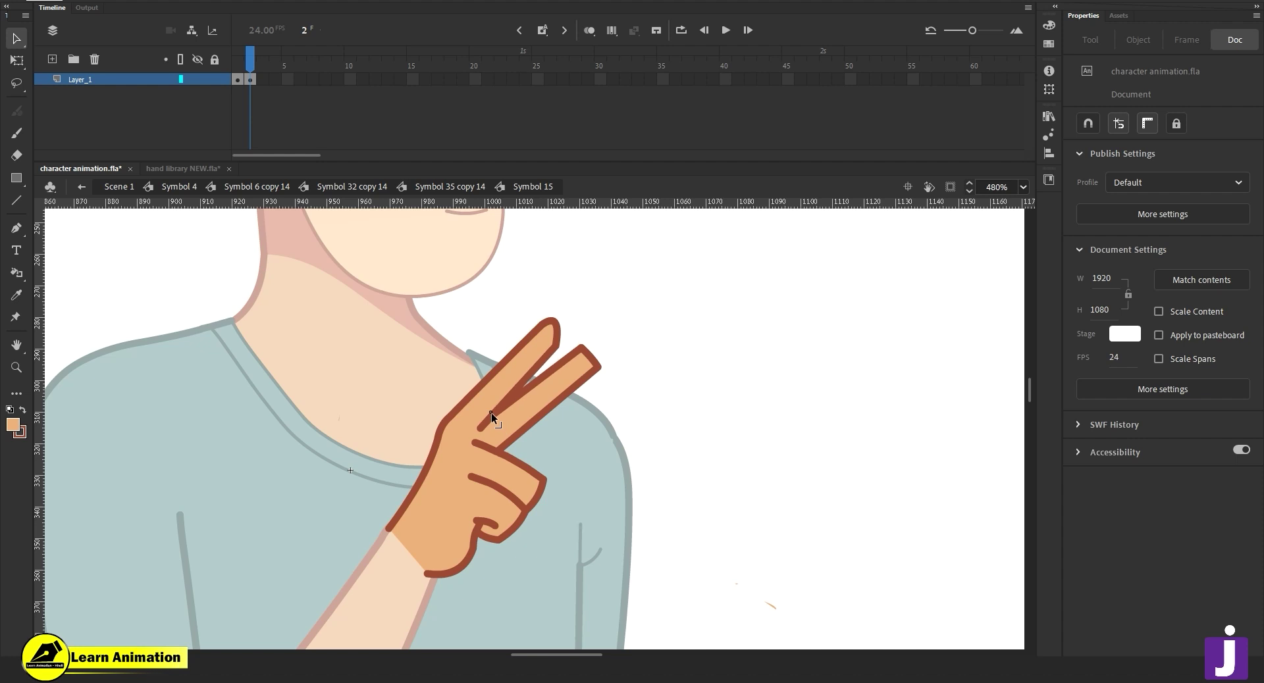
Adjust the base and curved sides of the lower extended finger and round its tip.
left_click_drag(473, 425, 545, 414)
mouse_move(588, 377)
left_mouse_down()
mouse_move(583, 349)
mouse_move(600, 356)
left_mouse_up()
left_click(559, 413)
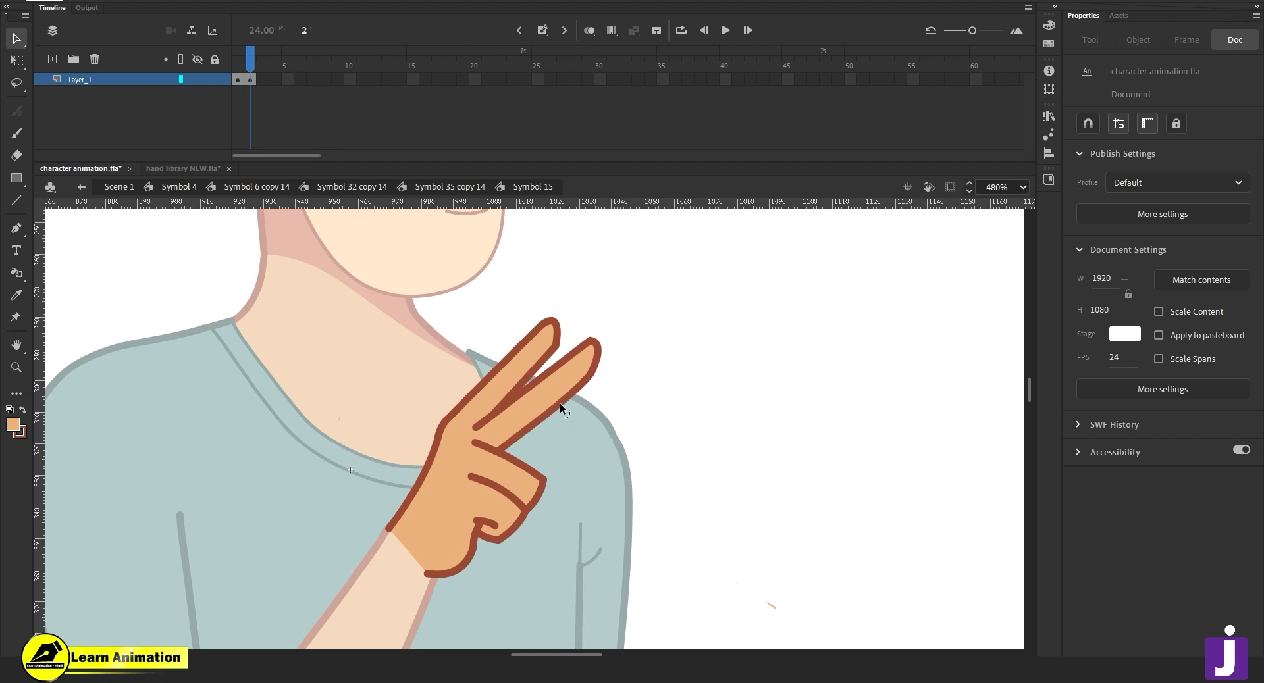
Go back to Symbol 4 and check the reshaped hand against the character's arm and body at frames 45 and 44.
key("z")
left_click(530, 442, "alt")
left_click(530, 443, "alt")
left_click(545, 449)
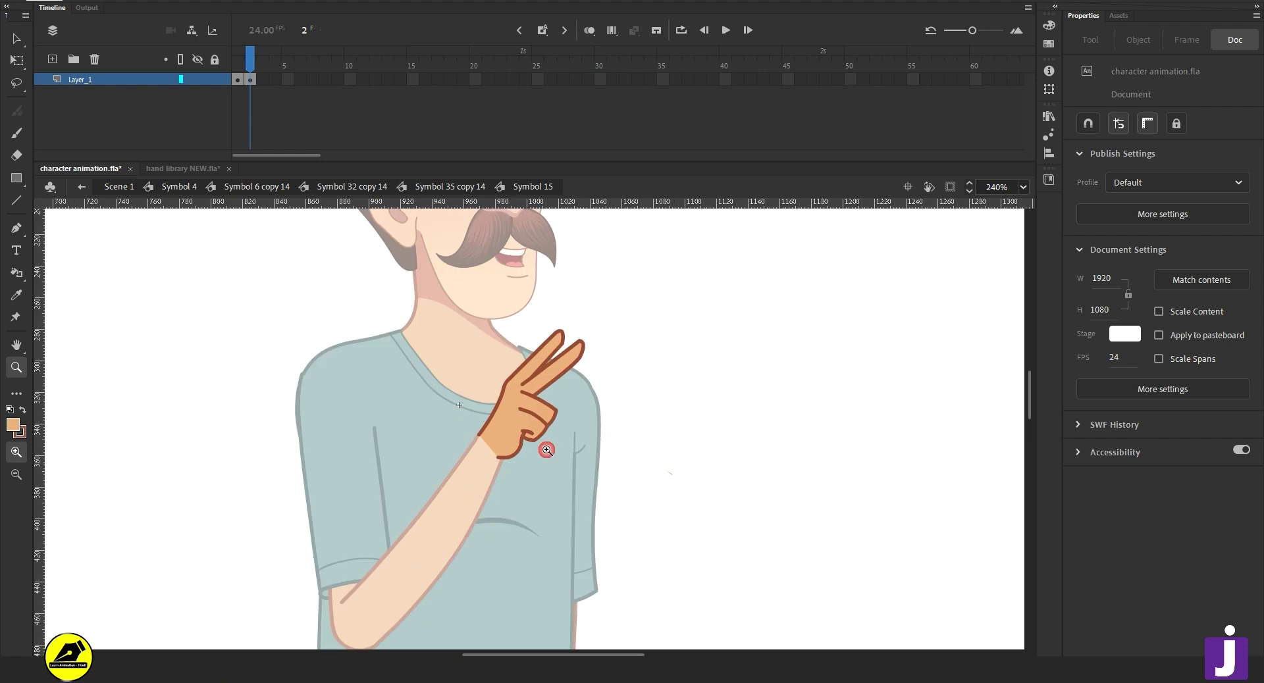
left_click(270, 189)
left_click(191, 188)
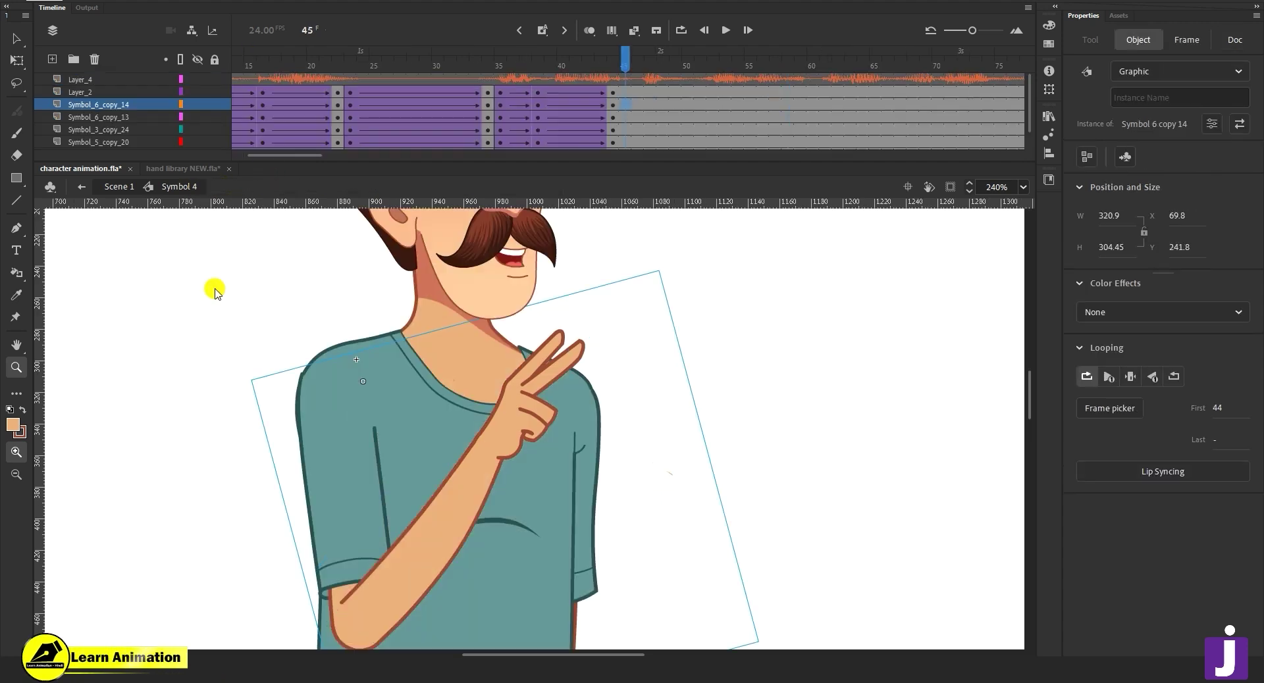
left_click(491, 432, "alt")
left_click(564, 435)
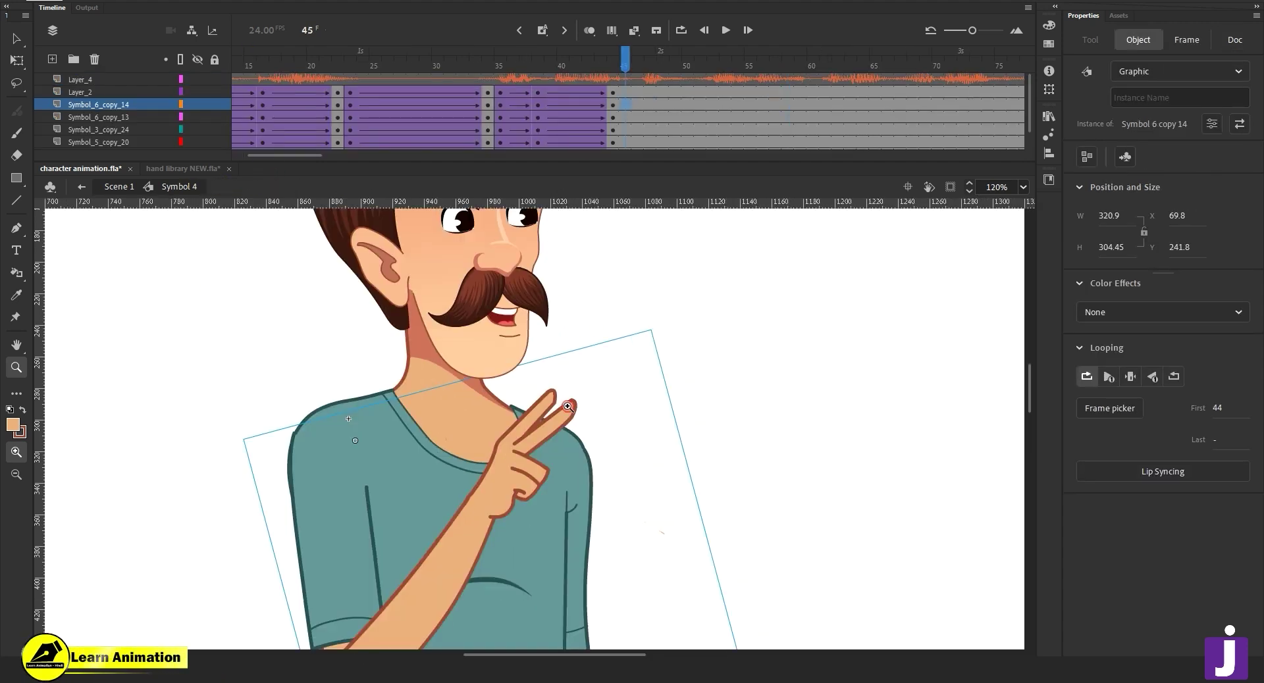
left_click(513, 474, "alt")
left_click_drag(605, 63, 610, 122)
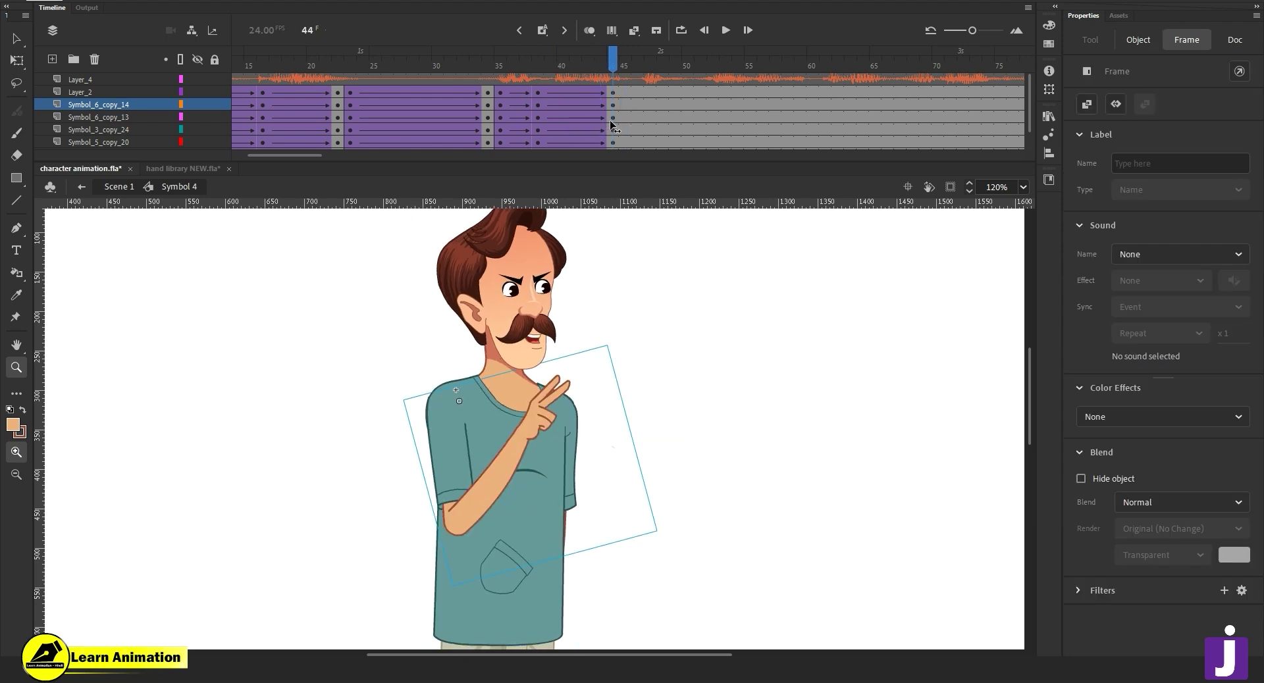
left_click(557, 424, "alt")
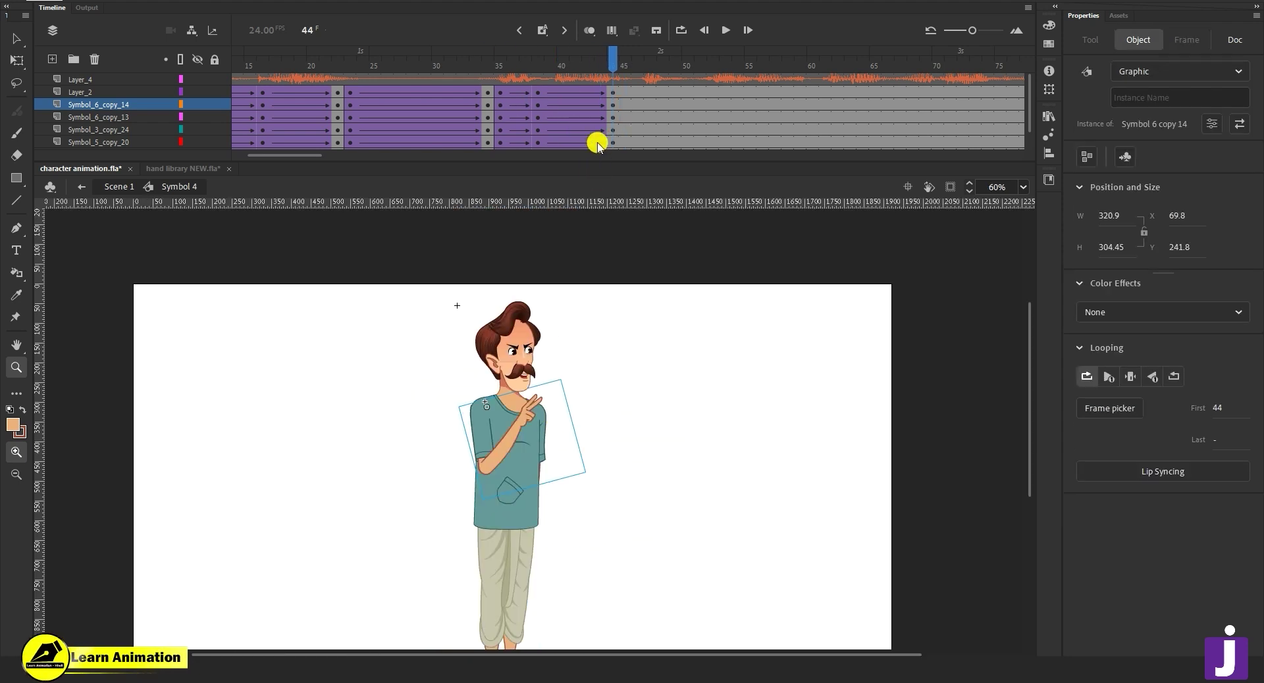
double_click(523, 413)
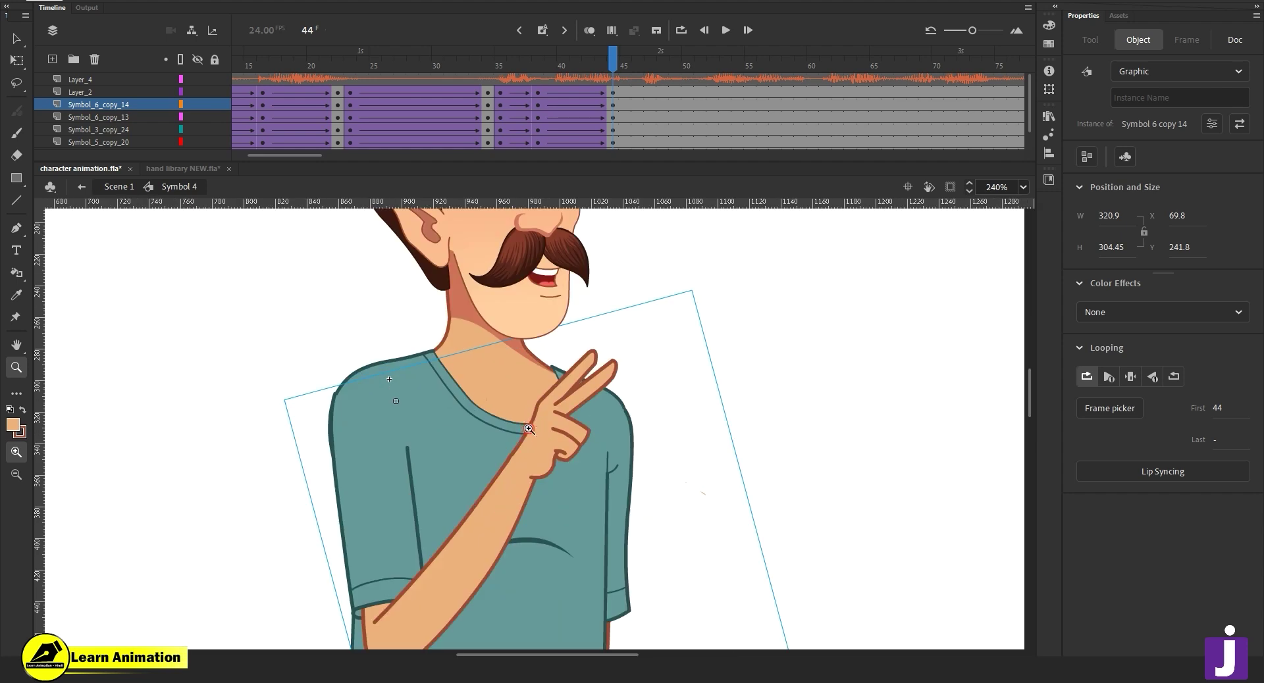
Play the animation from frame 1 and past frame 44 to check the transition into the hand pose.
left_click_drag(599, 58, 227, 109)
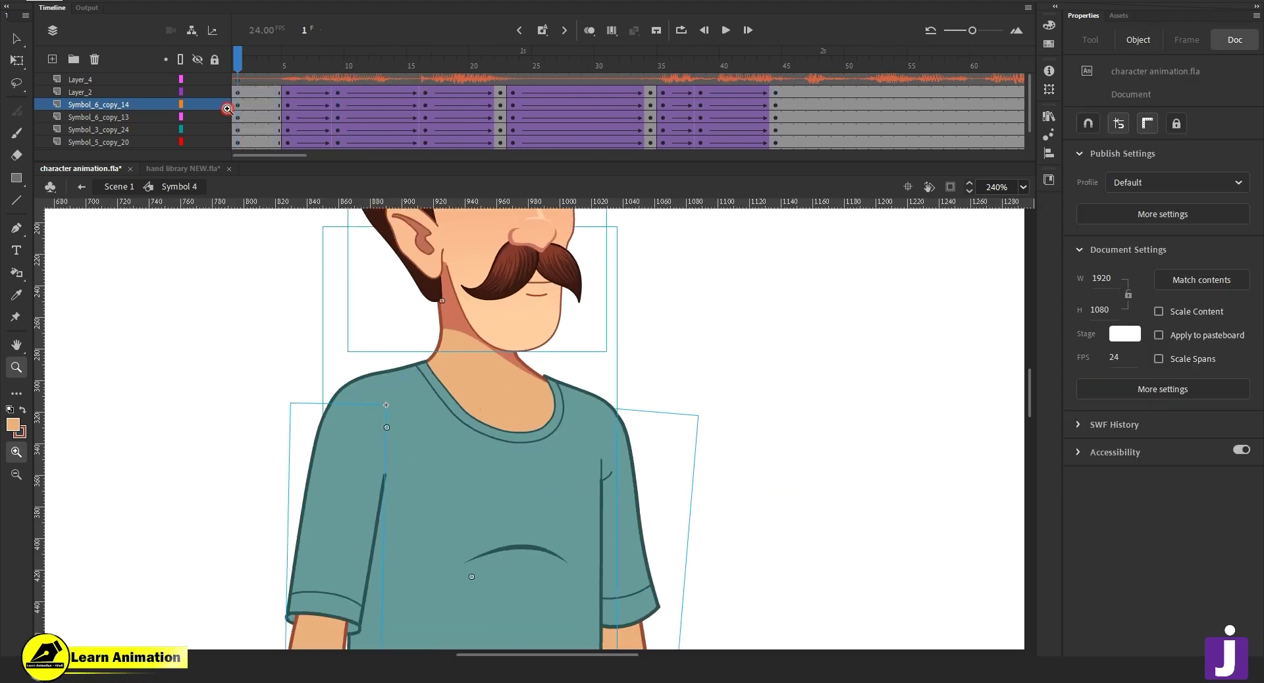
left_click(588, 437, "alt")
key("Return")
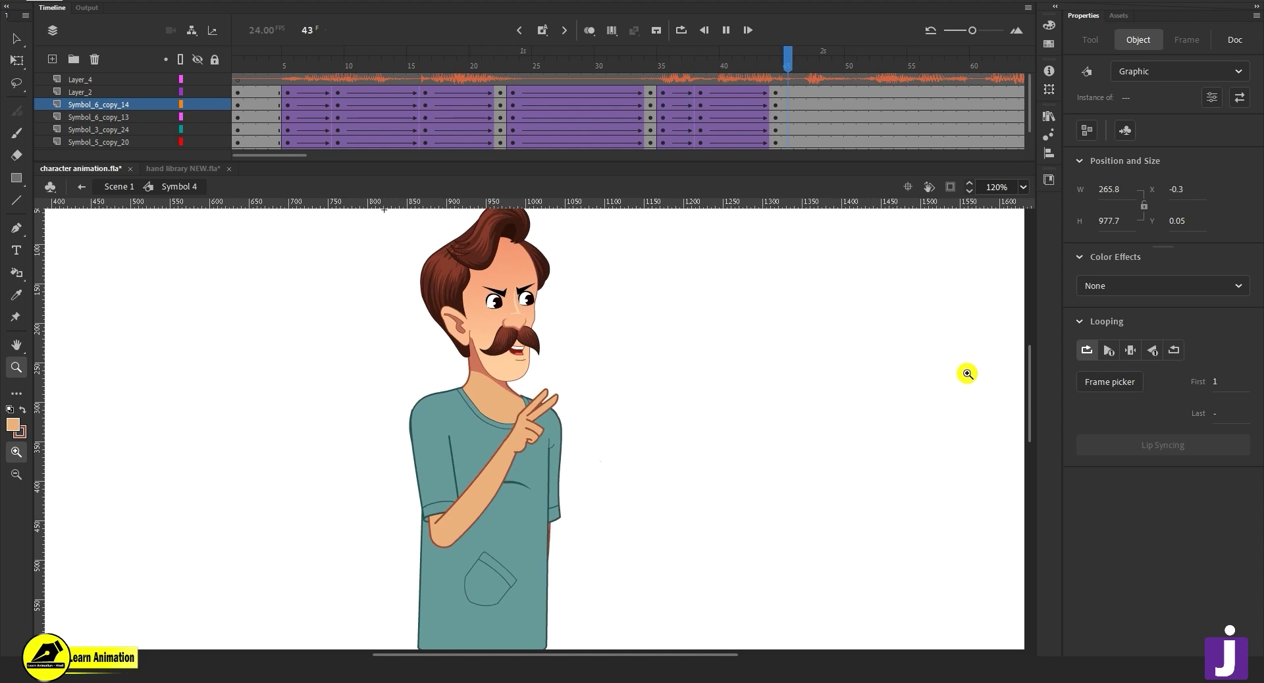
left_click(830, 72)
left_click_drag(826, 64, 838, 86)
key("Return")
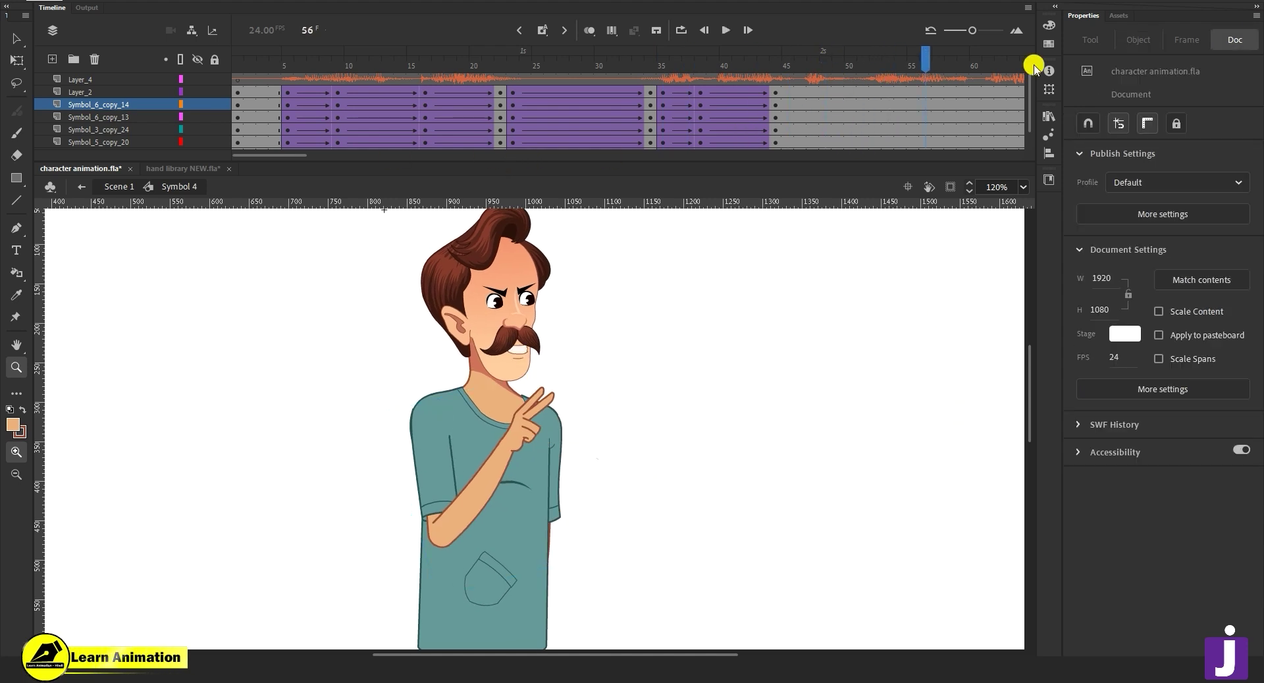
At frame 44, rotate the hanging arm outward so its hand shows beside the trousers.
left_click_drag(298, 154, 316, 156)
left_click_drag(618, 62, 588, 84)
key("v")
left_click(573, 504)
left_click(557, 504)
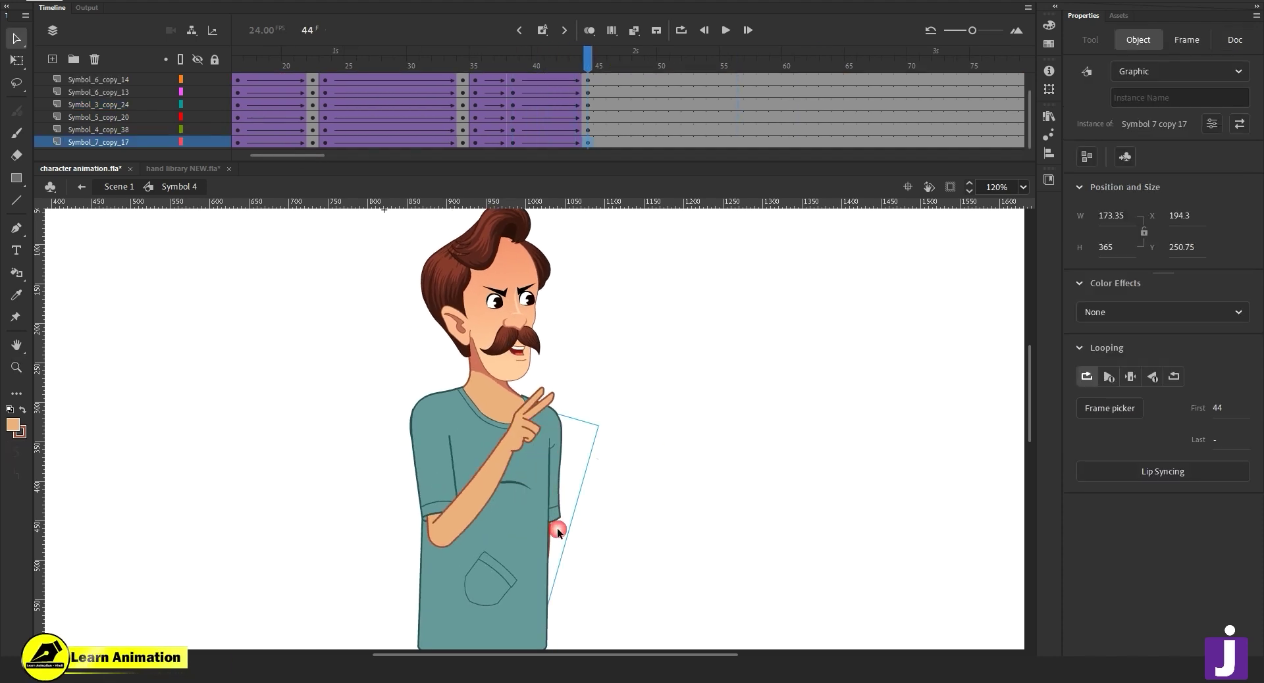
key("z")
left_click(558, 534, "alt")
key("q")
left_click_drag(545, 527, 554, 530)
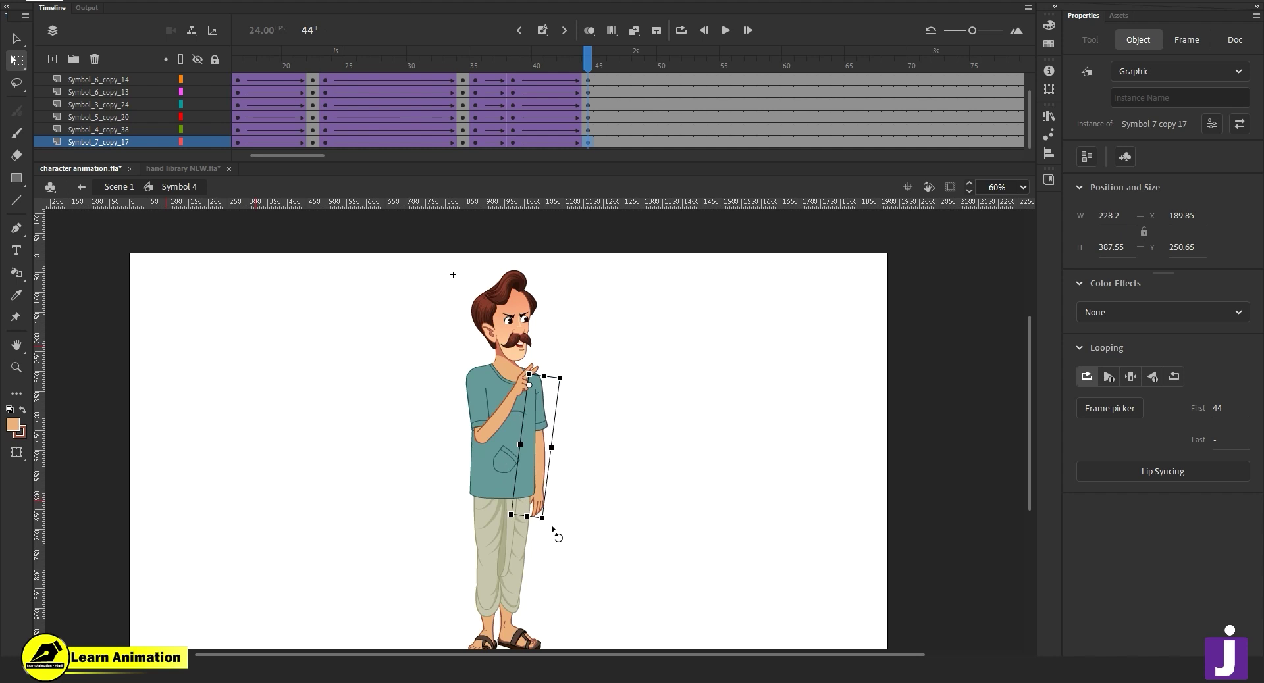
left_click_drag(585, 57, 588, 103)
At frame 44, rotate the head slightly backward and compare it with the preceding frames.
left_click(516, 316)
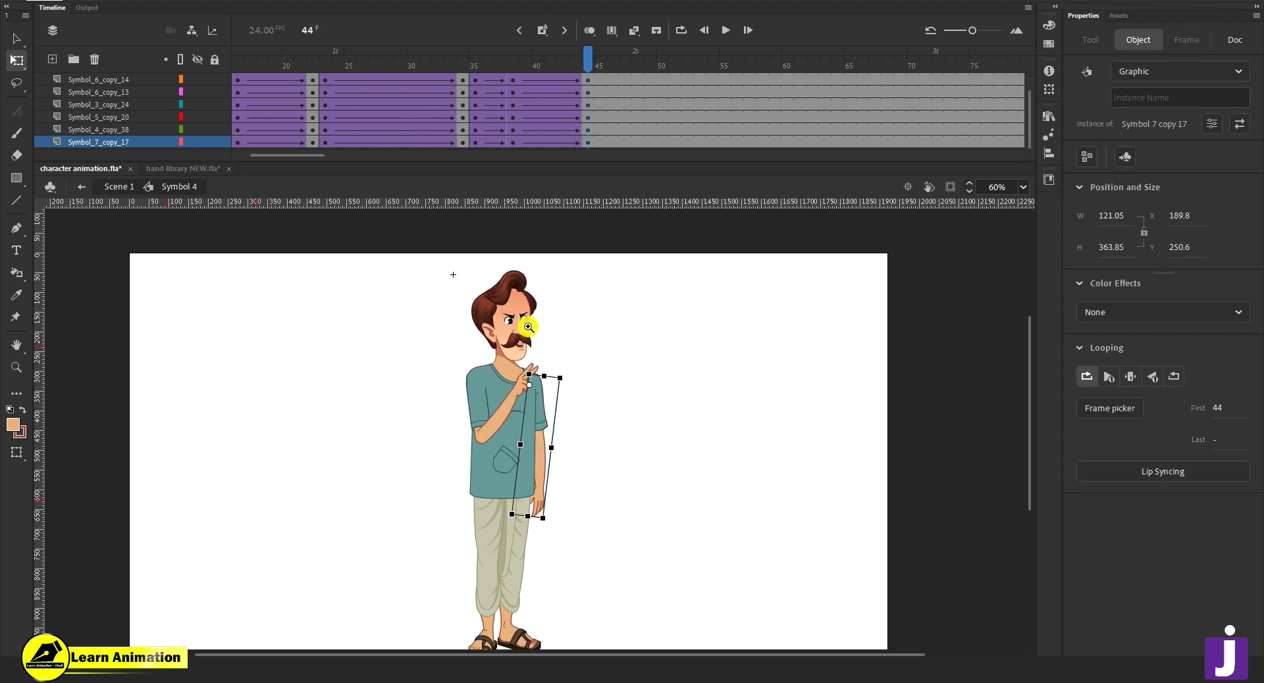
left_click_drag(542, 264, 532, 258)
left_click(581, 57)
left_click_drag(506, 93, 587, 130)
left_click(520, 306)
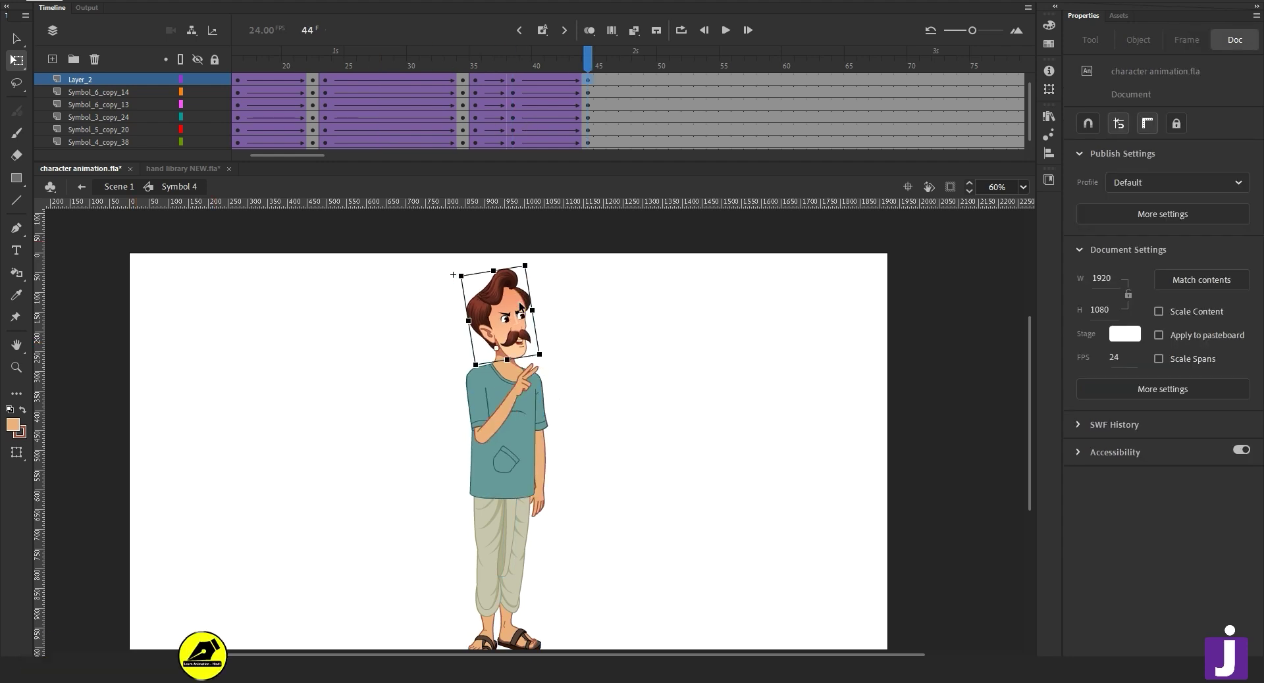
left_click_drag(535, 268, 535, 261)
Insert keyframes at frames 45 and 65 on all body-part layers.
left_click_drag(572, 102, 615, 175)
scroll(633, 106, "up", 1)
key("F6")
left_click_drag(618, 60, 684, 116)
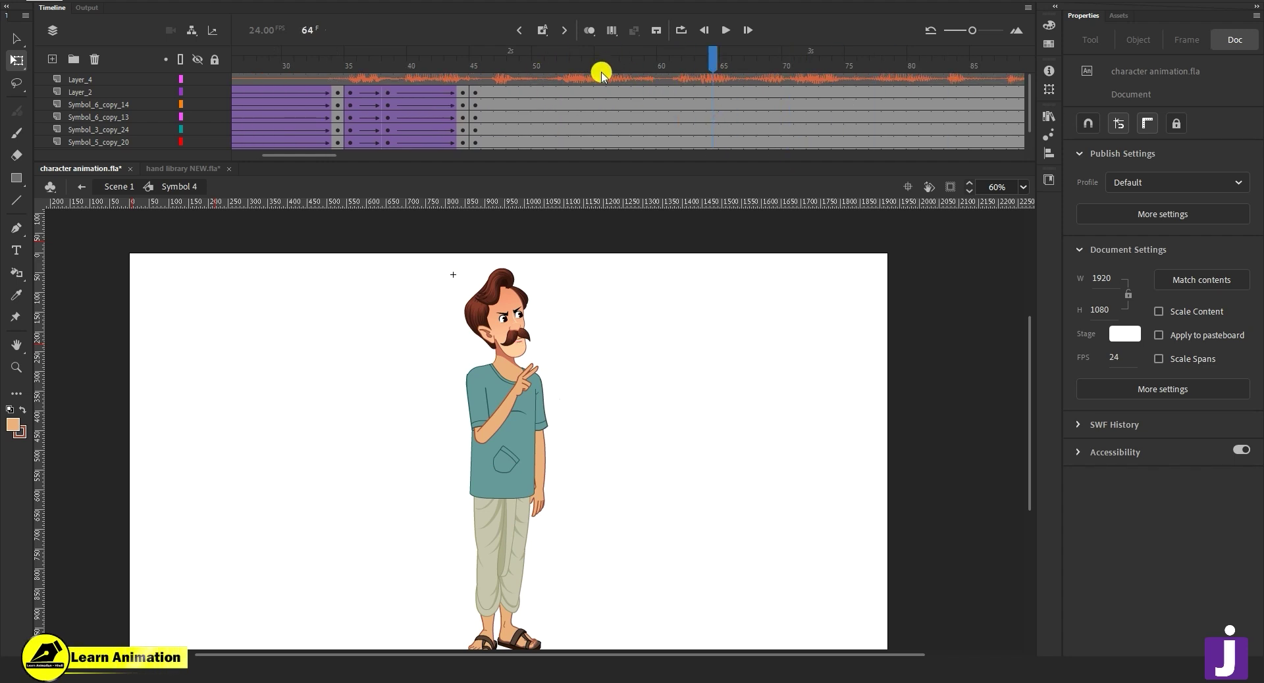
left_click(724, 64)
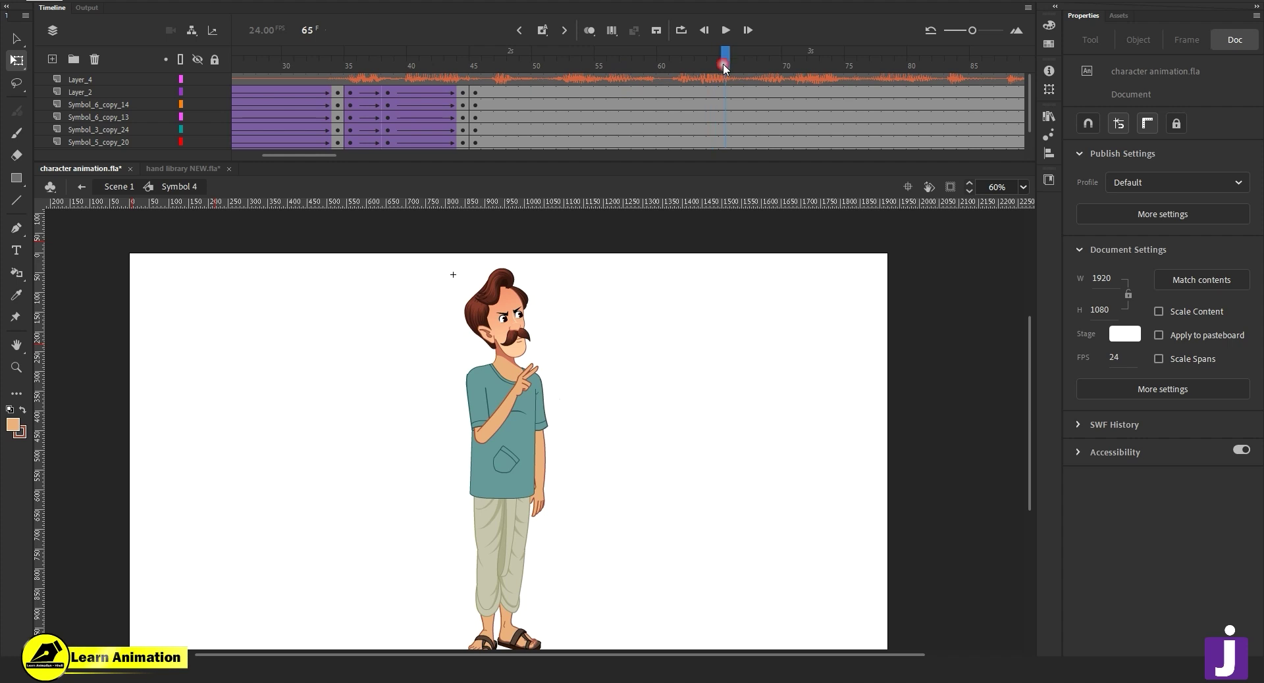
left_click_drag(723, 87, 728, 157)
key("F6")
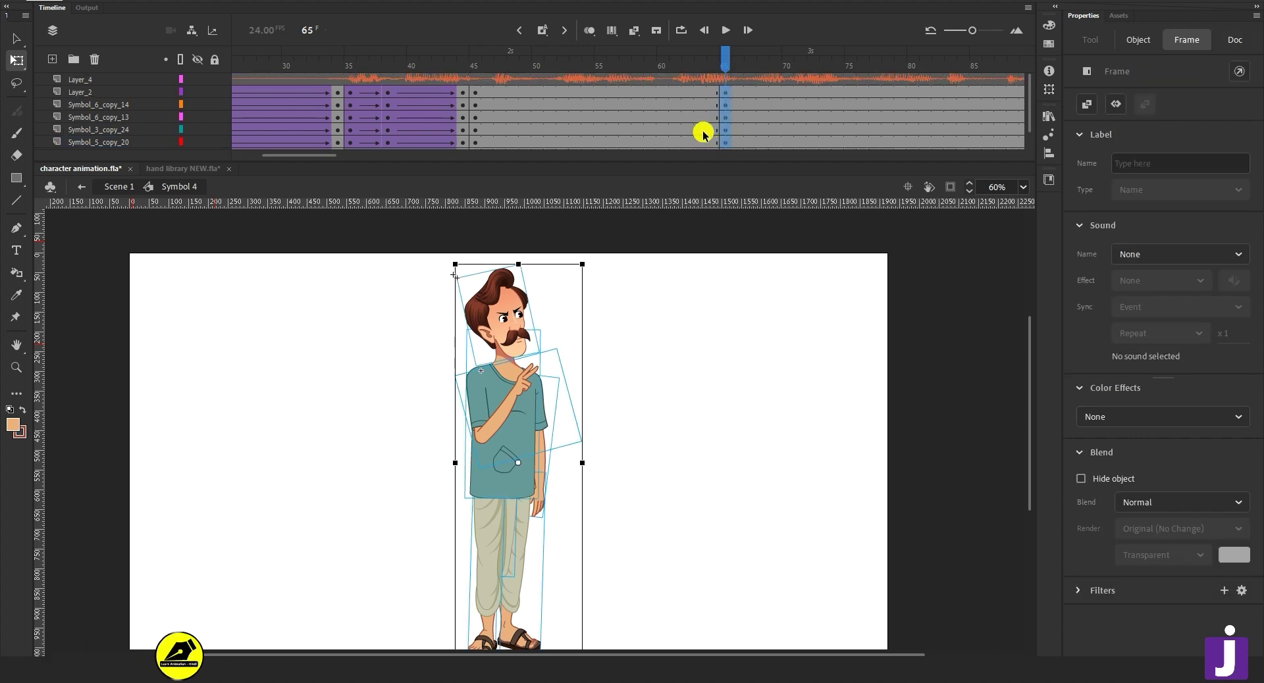
Create classic tweens between frames 45 and 65 on all body-part layers, with a Classic Ease-Out of 100.
key("Return")
key("Return")
left_click_drag(683, 91, 654, 179)
right_click(670, 113)
left_click(699, 125)
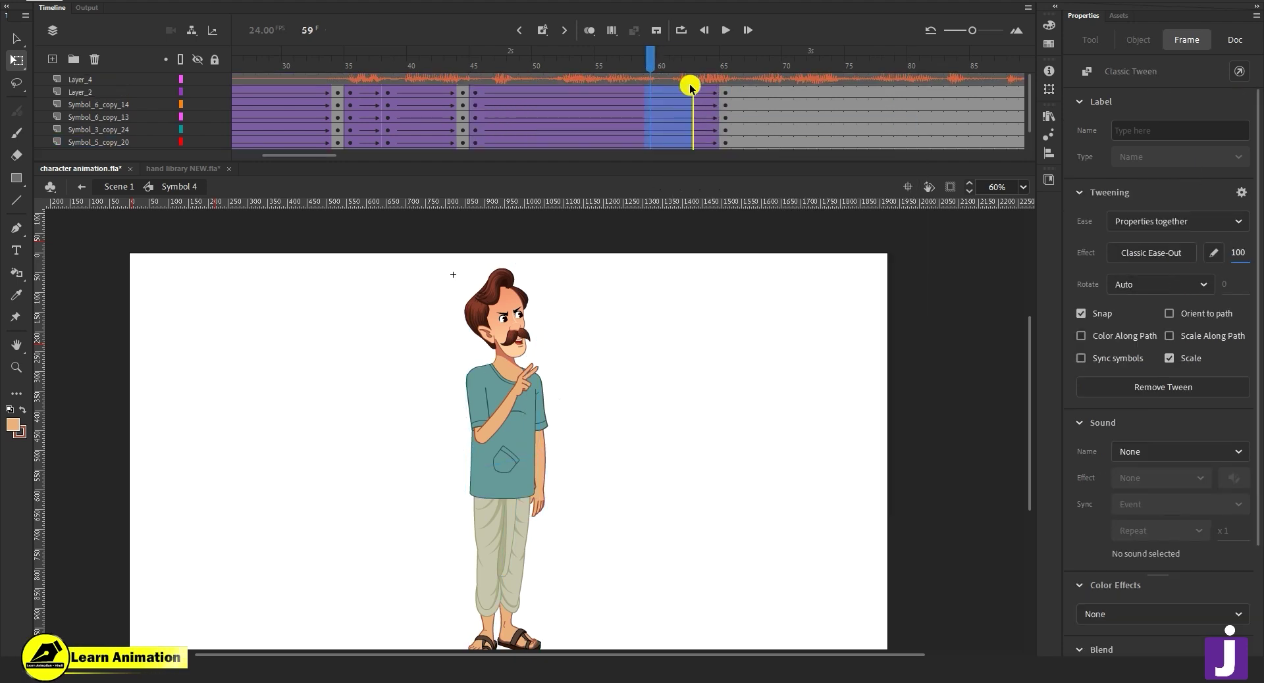
At frame 65, select the head, torso and arms, move their pivot to the waist and rotate them slightly backward.
left_click(728, 95)
key("v")
left_click_drag(706, 66, 722, 155)
left_click(480, 339)
left_click_drag(440, 272, 578, 412)
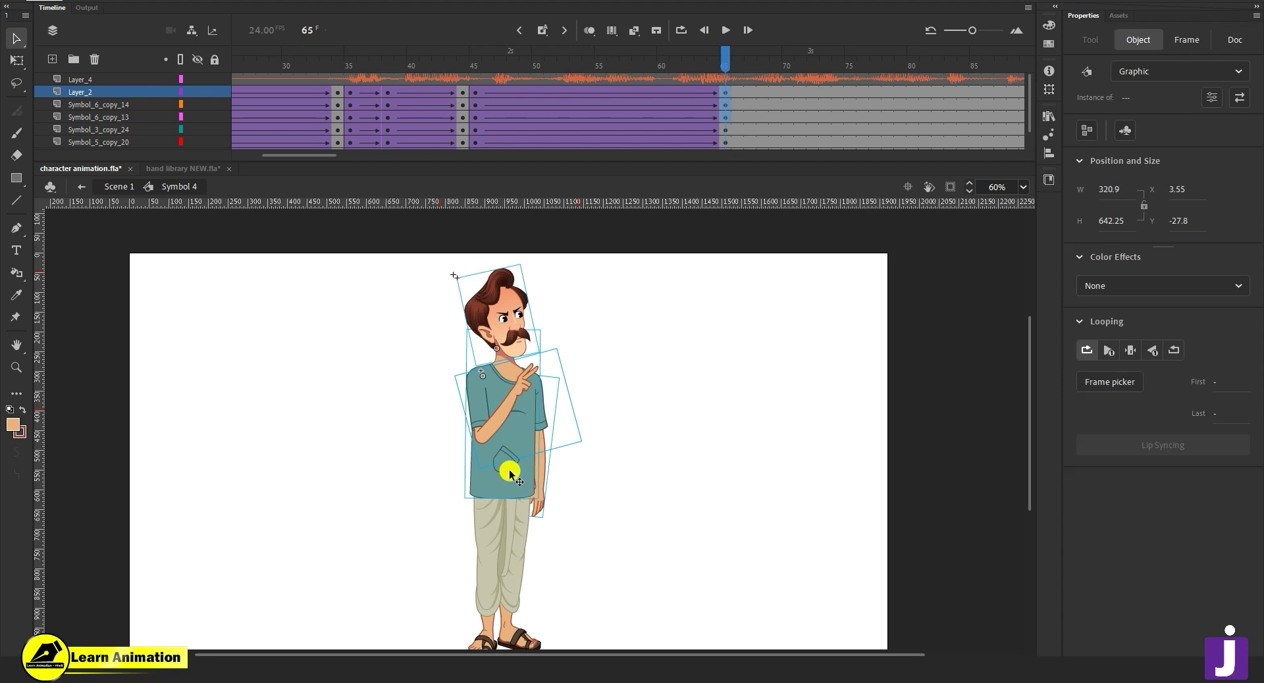
key("q")
key("ctrl+equal")
left_click_drag(575, 498, 555, 614)
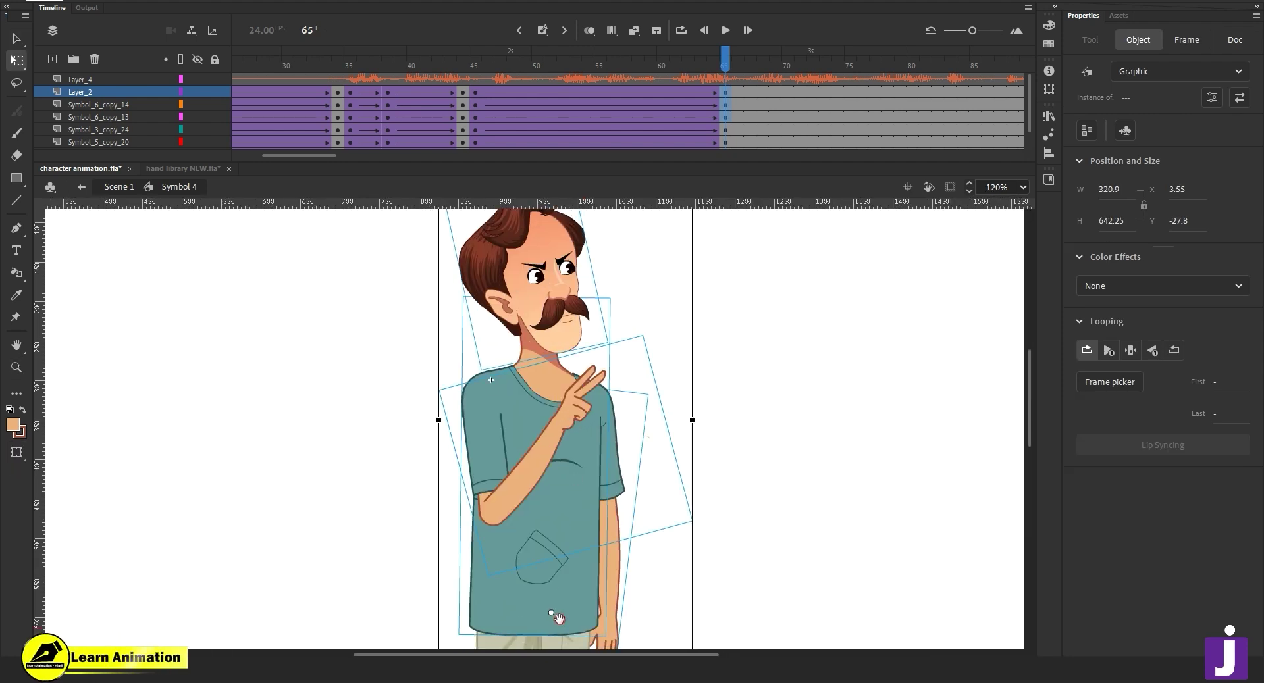
left_click_drag(671, 263, 668, 372)
left_click_drag(700, 273, 696, 270)
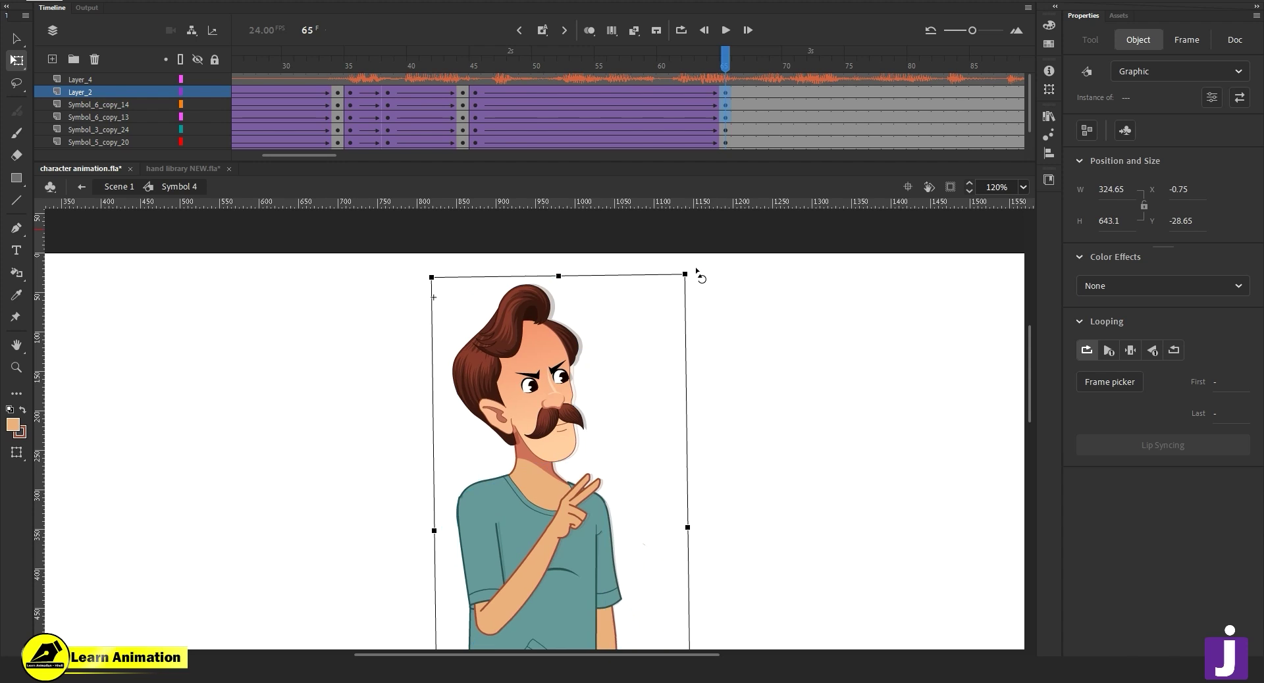
At frame 65, rotate the raised arm slightly upward and adjust the tilt of the head.
left_click(432, 294)
left_click(635, 474)
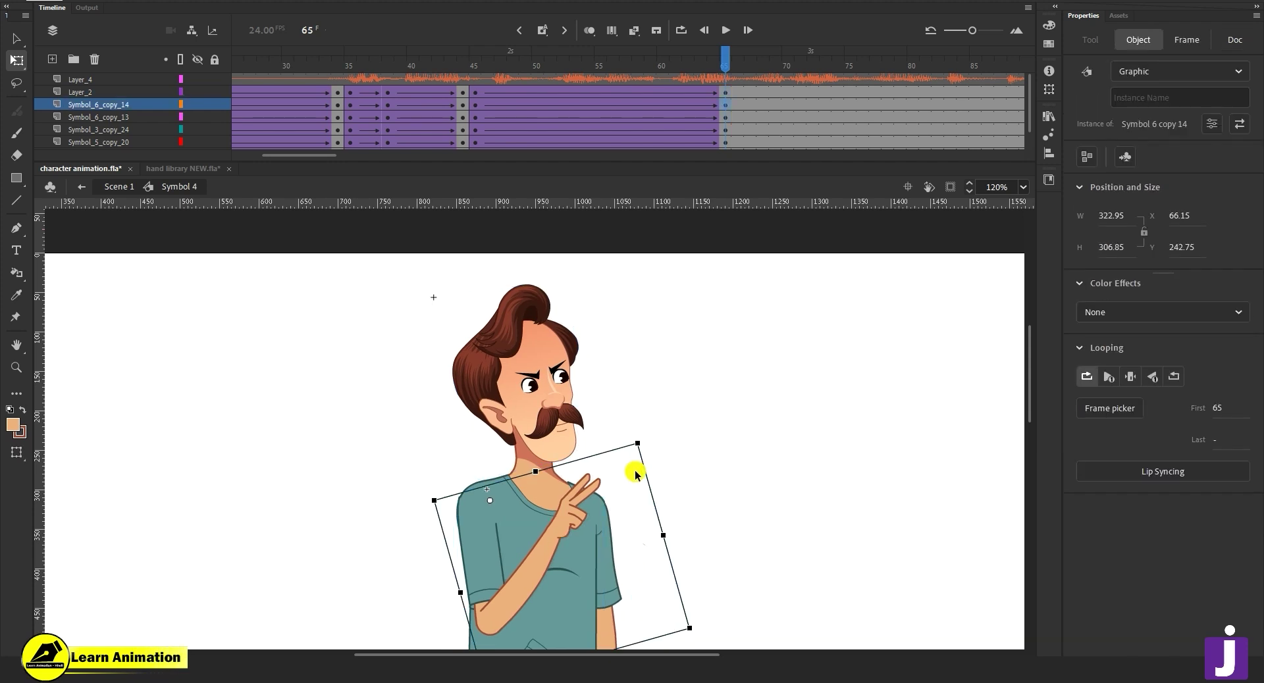
left_click_drag(645, 448, 645, 439)
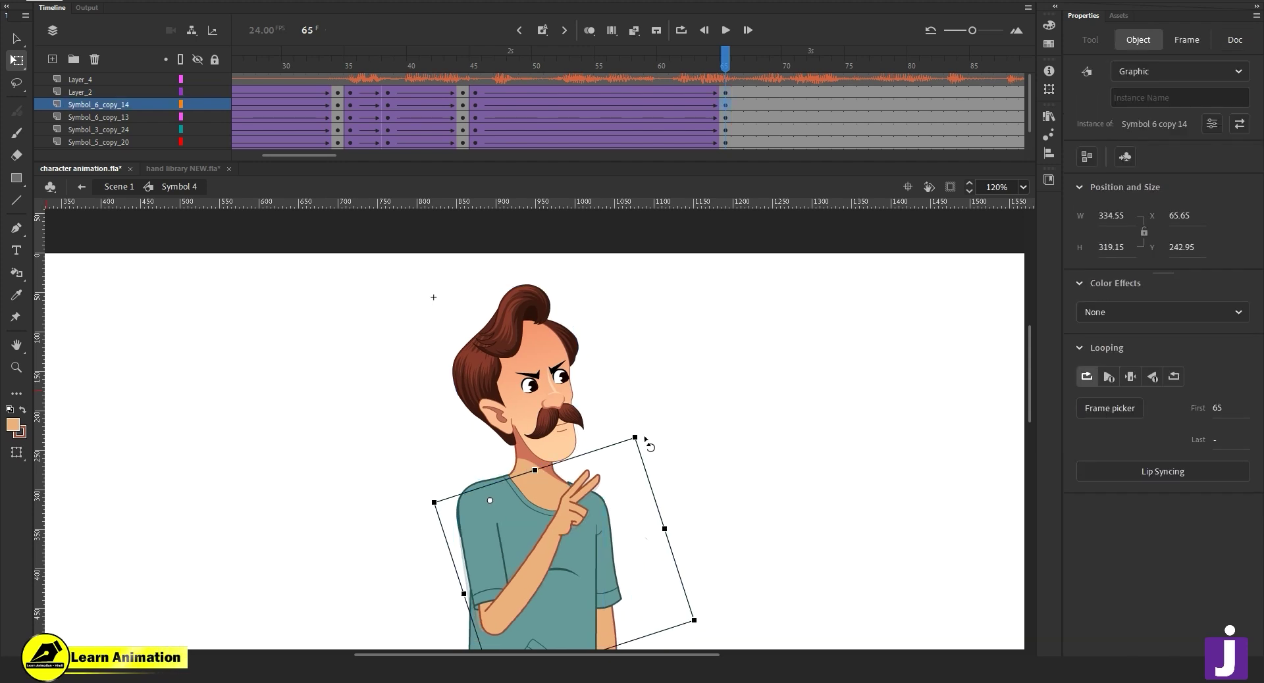
left_click(570, 385)
left_click_drag(572, 272, 570, 273)
Adjust the hanging arm's rotation slightly at frame 65.
left_click_drag(671, 458, 648, 326)
left_click_drag(628, 609, 625, 561)
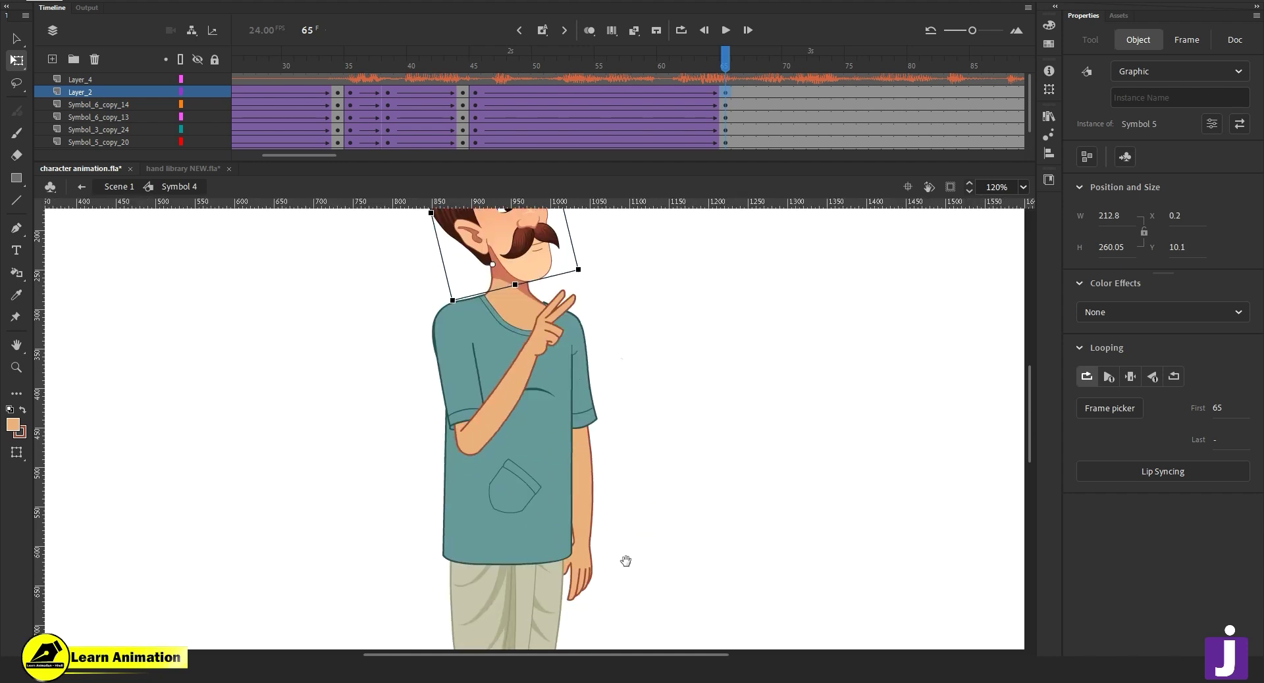
left_click(587, 590)
left_click(584, 578)
left_click_drag(592, 604, 590, 603)
Play the tween from frame 44 with the whole character in view to check the body movement.
key("z")
left_click(608, 479, "alt")
left_click_drag(640, 440, 651, 474)
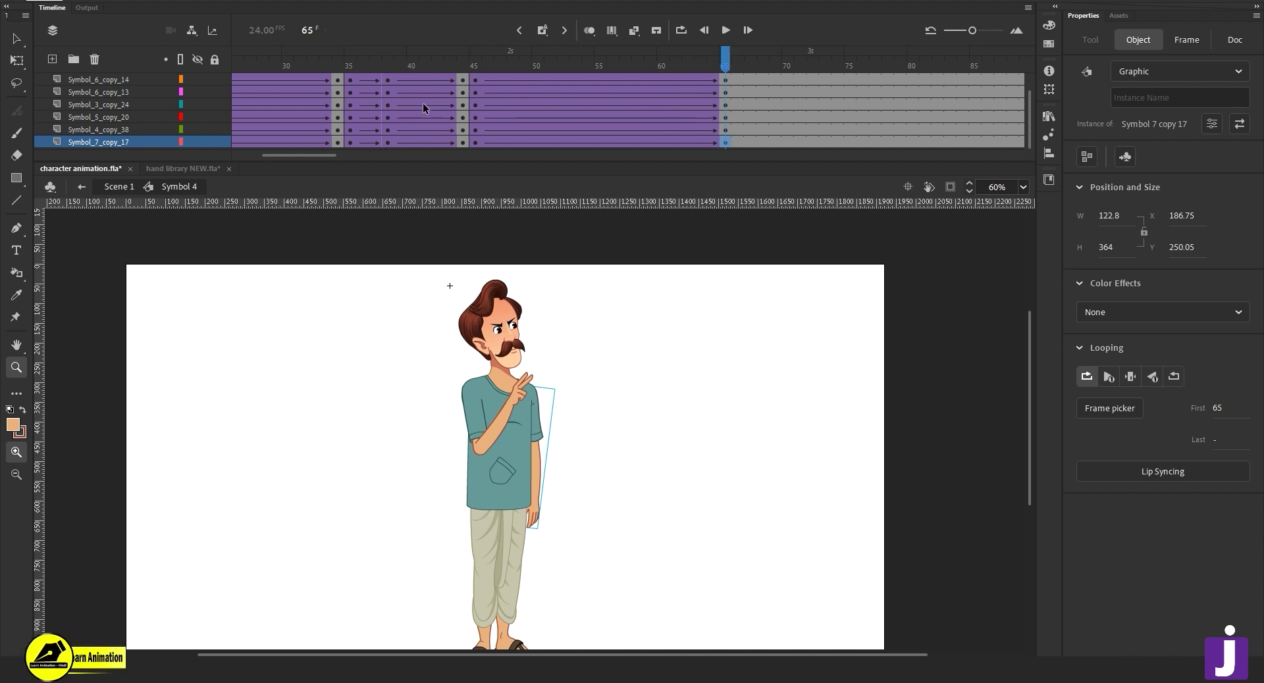
left_click(463, 80)
key("Return")
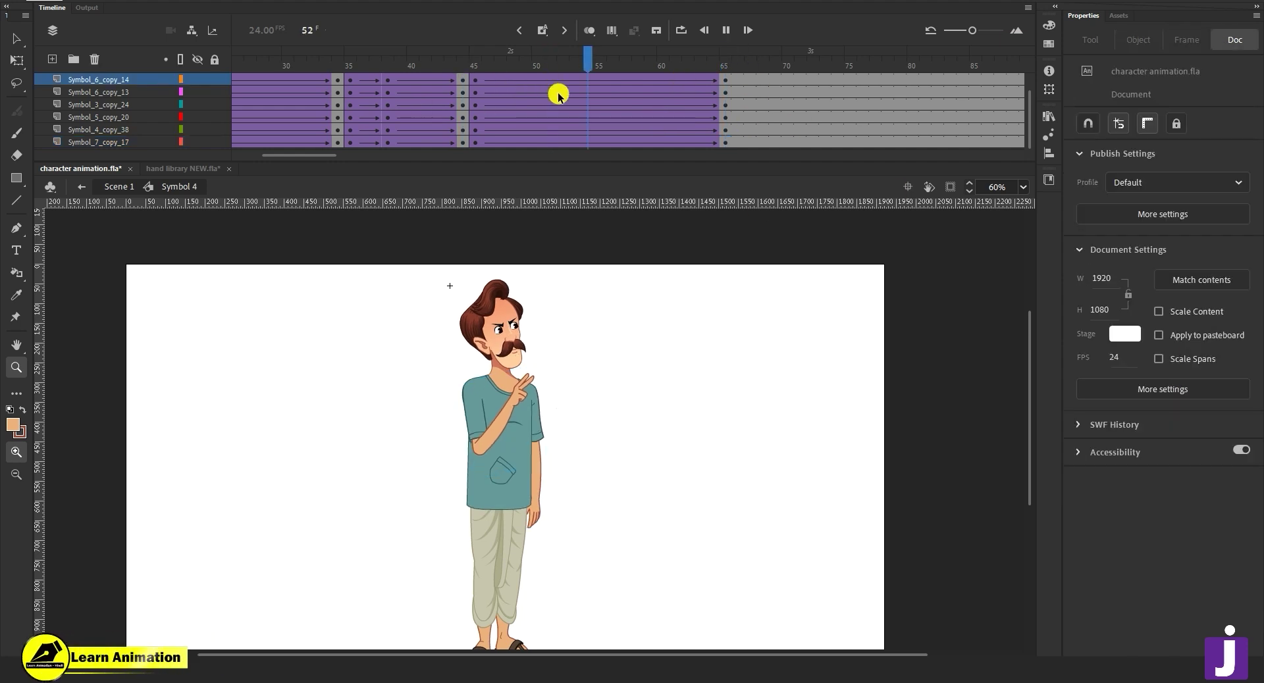
Open the head symbol for editing at frame 45.
left_click_drag(579, 55, 473, 76)
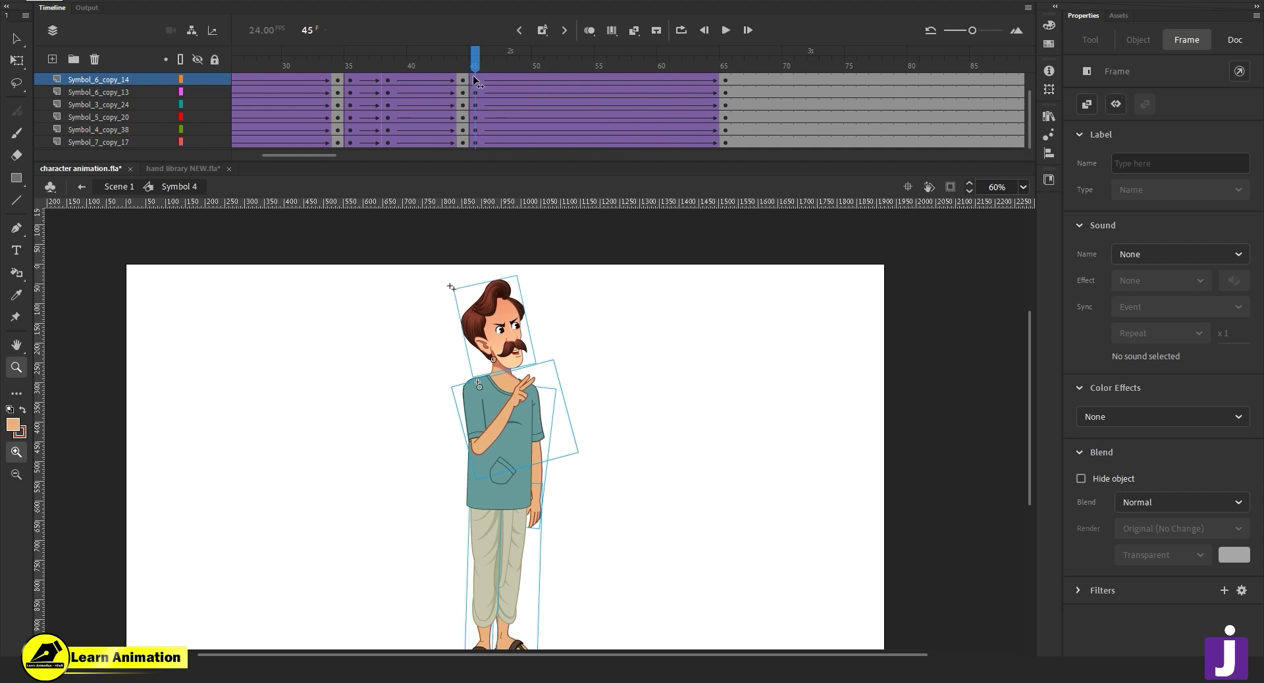
left_click(532, 332)
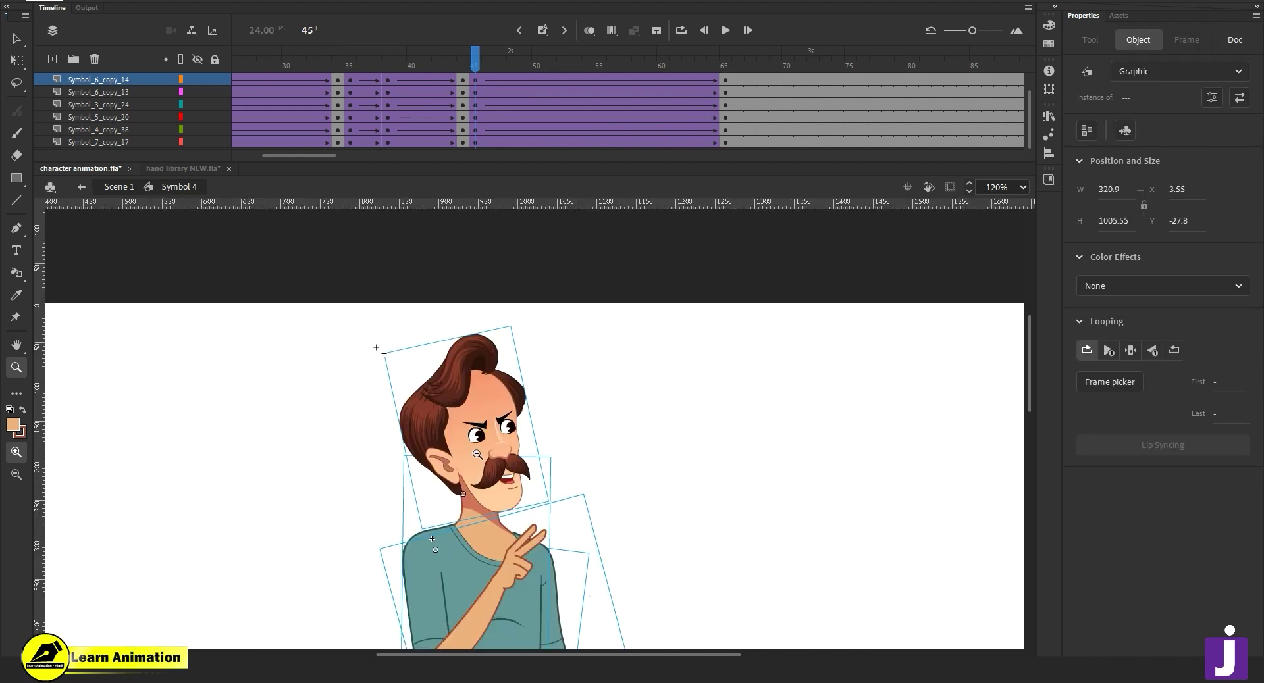
left_click(475, 452, "alt")
left_click(523, 431)
key("v")
left_click(654, 413)
double_click(573, 432)
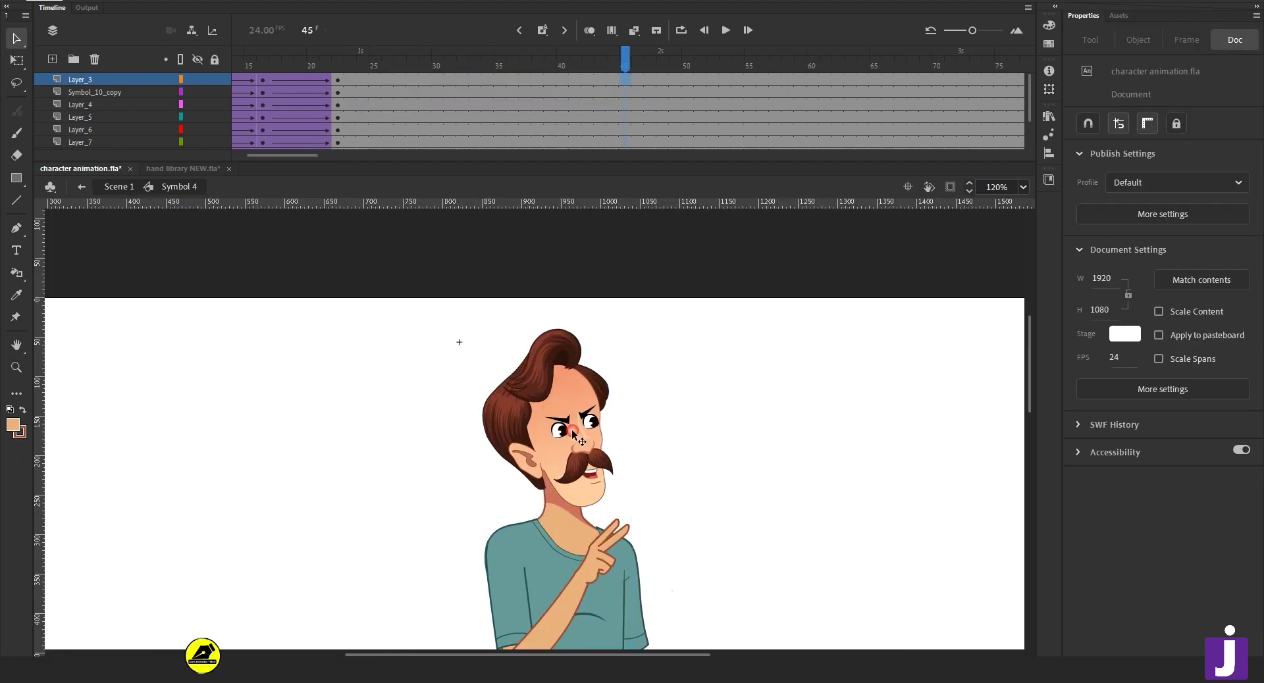
Insert keyframes at frame 45 on all layers of the head symbol.
left_click(624, 104)
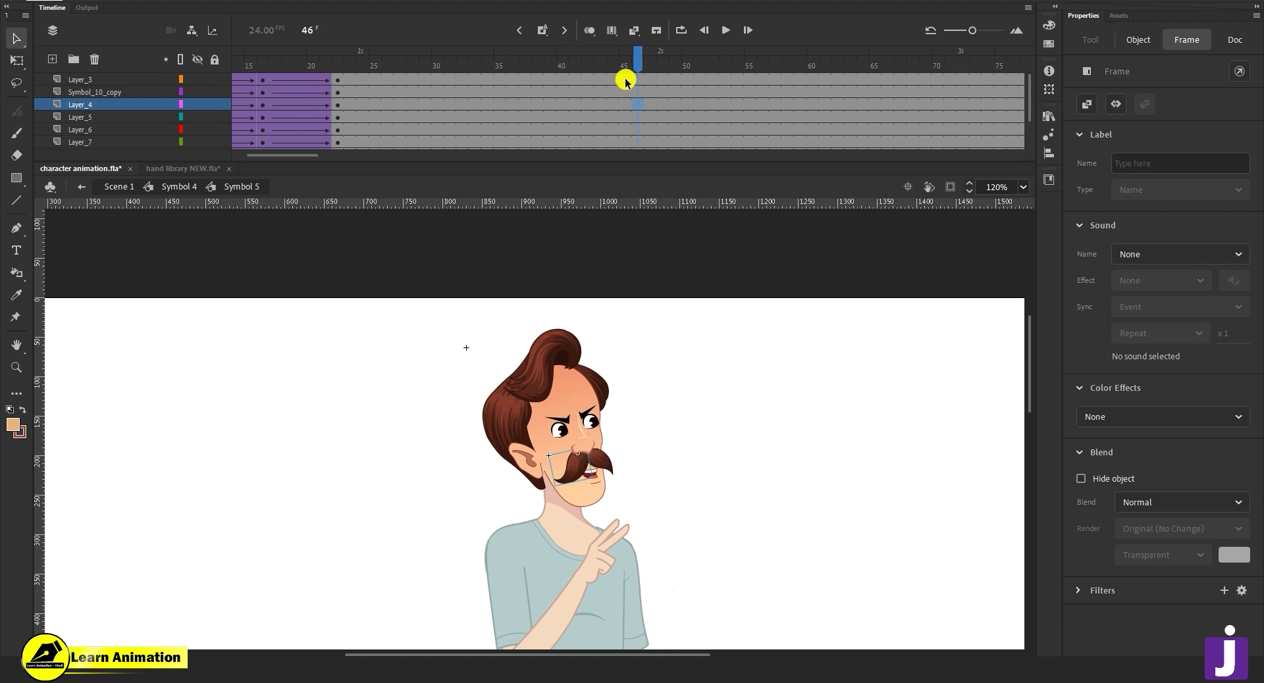
left_click_drag(622, 94, 621, 156)
key("F6")
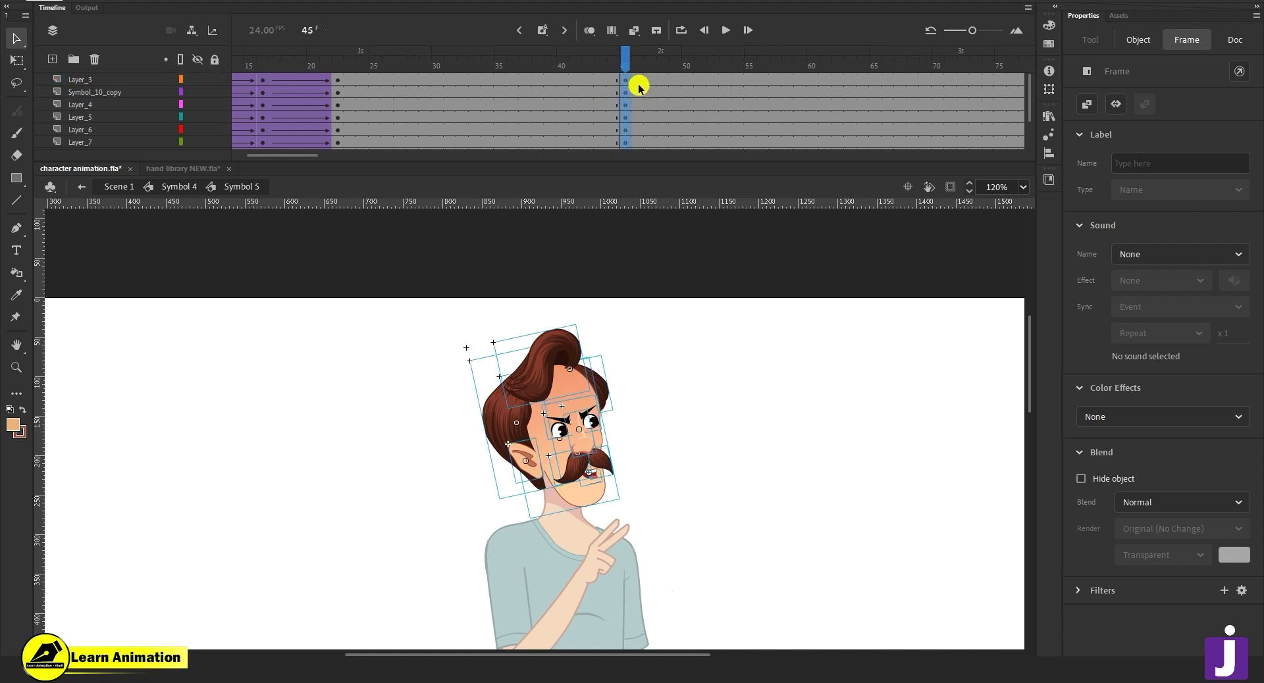
Insert keyframes at frames 48 and 51 on all head layers and create classic tweens between frames 45 and 51.
left_click(552, 448)
key("z")
left_click(543, 443)
key("space")
mouse_move(577, 443)
left_mouse_down()
mouse_move(571, 434)
mouse_move(561, 450)
left_mouse_up()
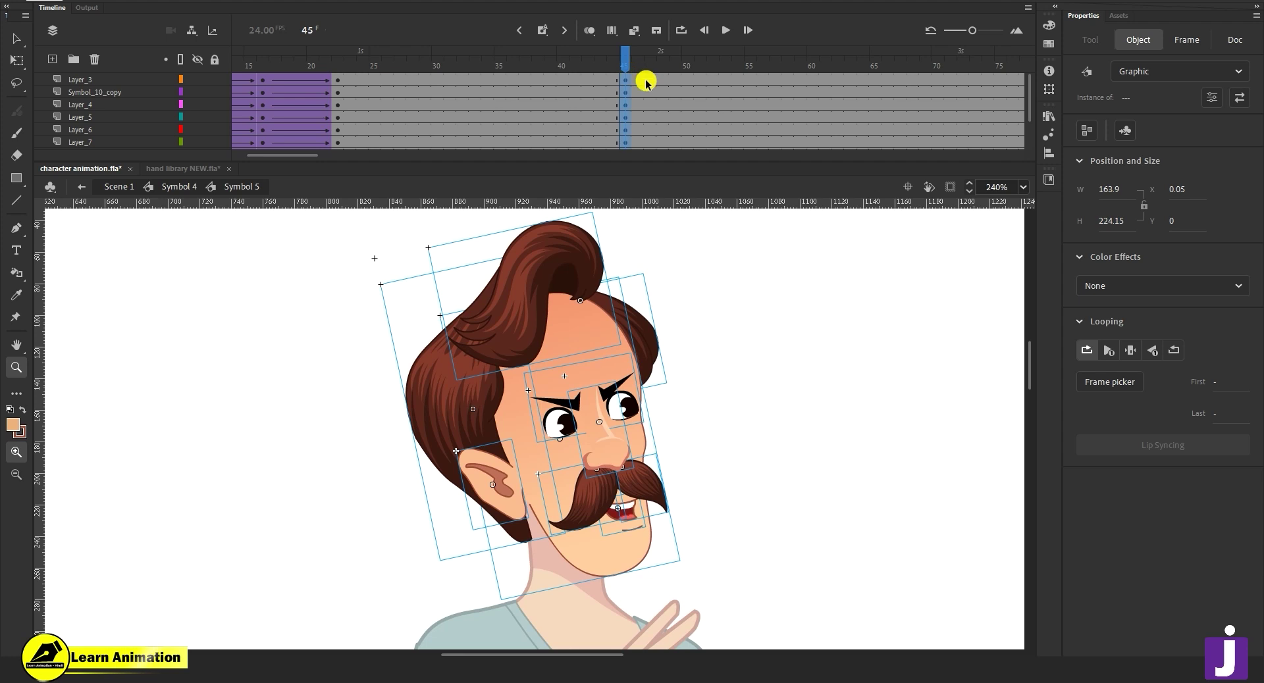
left_click(655, 112)
left_click_drag(654, 147, 676, 44)
key("F6")
key("F6")
right_click(663, 97)
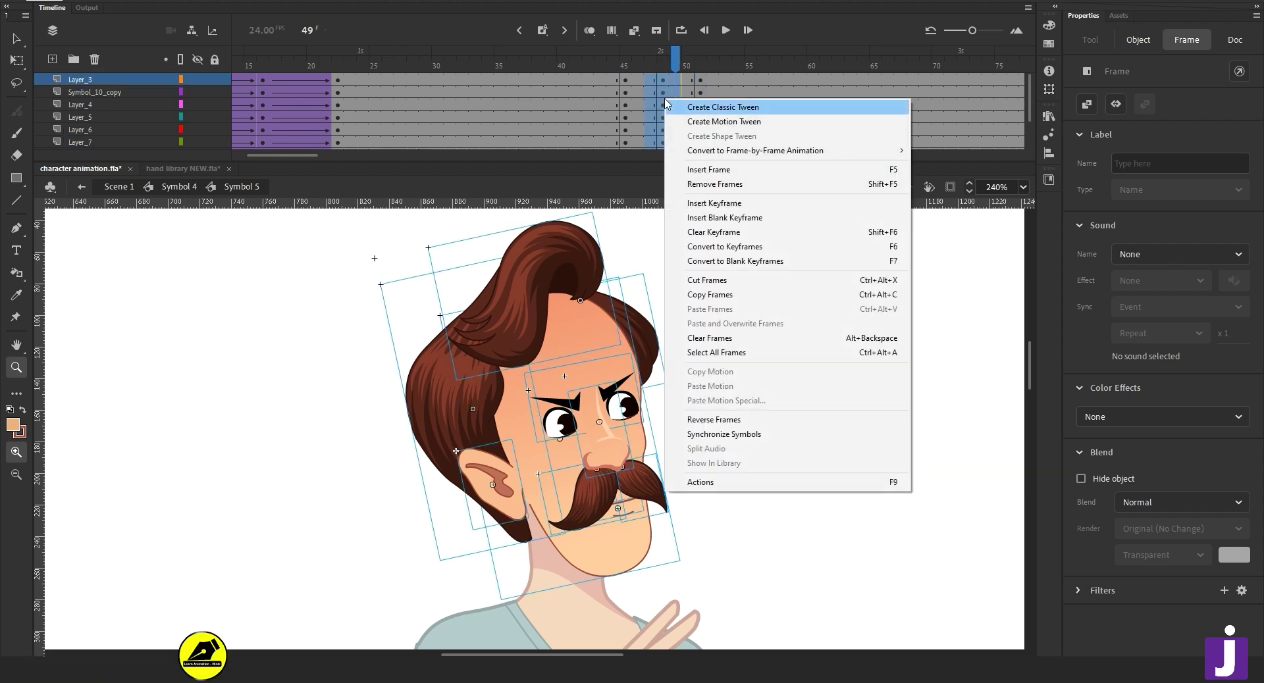
left_click(697, 134)
At frame 48, nudge the eyes, nose, mustache and mouth down slightly together.
left_click(667, 70)
key("v")
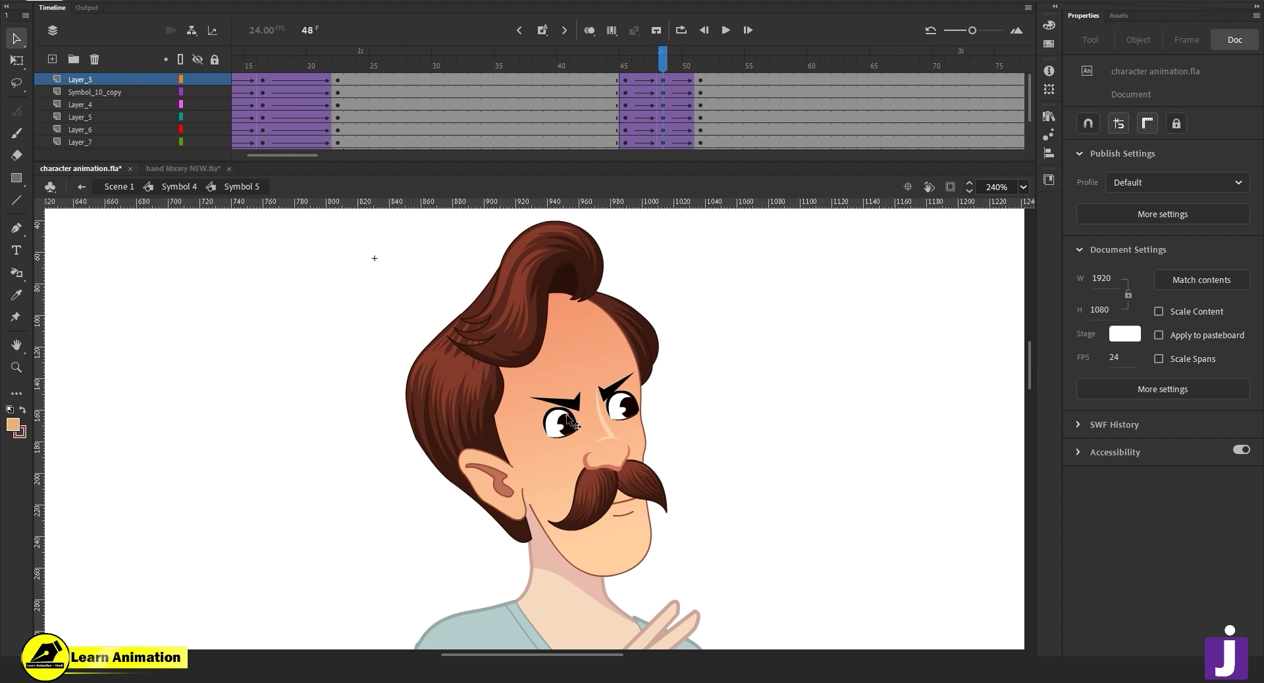
left_click(566, 413)
left_click(618, 450, "shift")
left_click(608, 489, "shift")
left_click(637, 488, "shift")
left_click(628, 502, "shift")
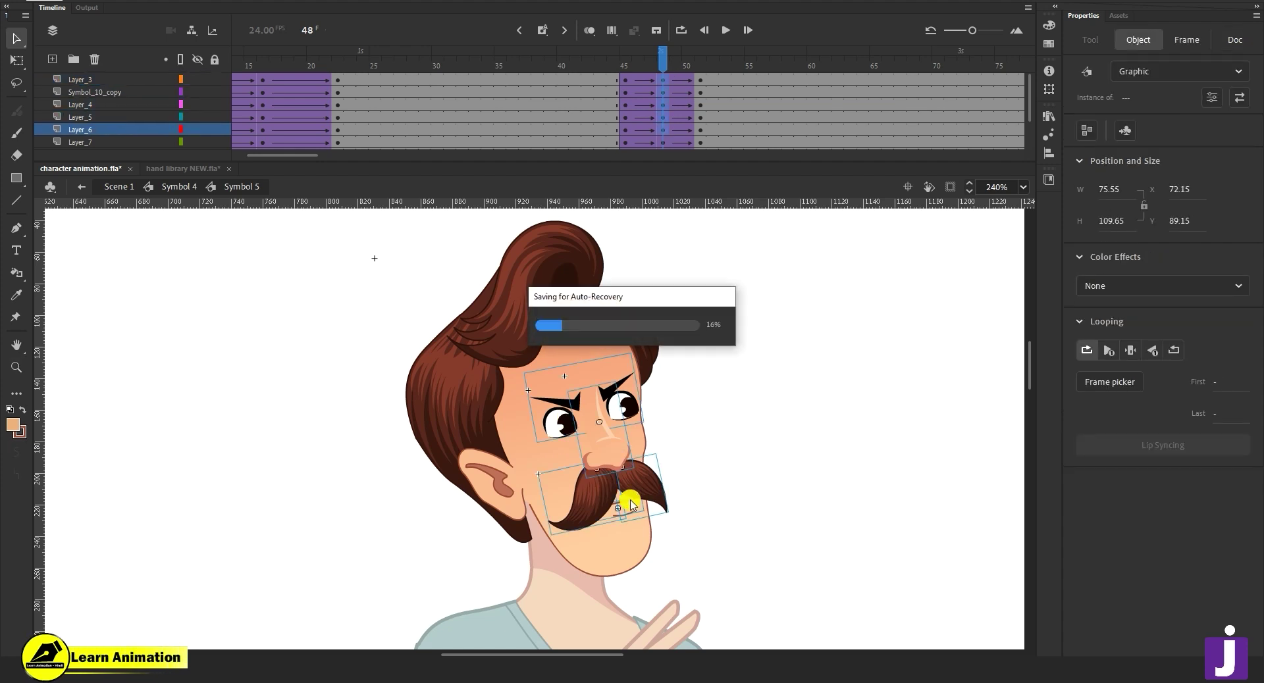
key("Down")
key("Down")
Repeat the tweened head keyframes every three frames up to frame 63 on all layers.
mouse_move(655, 68)
left_mouse_down()
mouse_move(624, 68)
mouse_move(650, 74)
left_mouse_up()
scroll(650, 90, "down", 2)
left_click_drag(628, 140, 699, 22)
left_click_drag(662, 93, 691, 103)
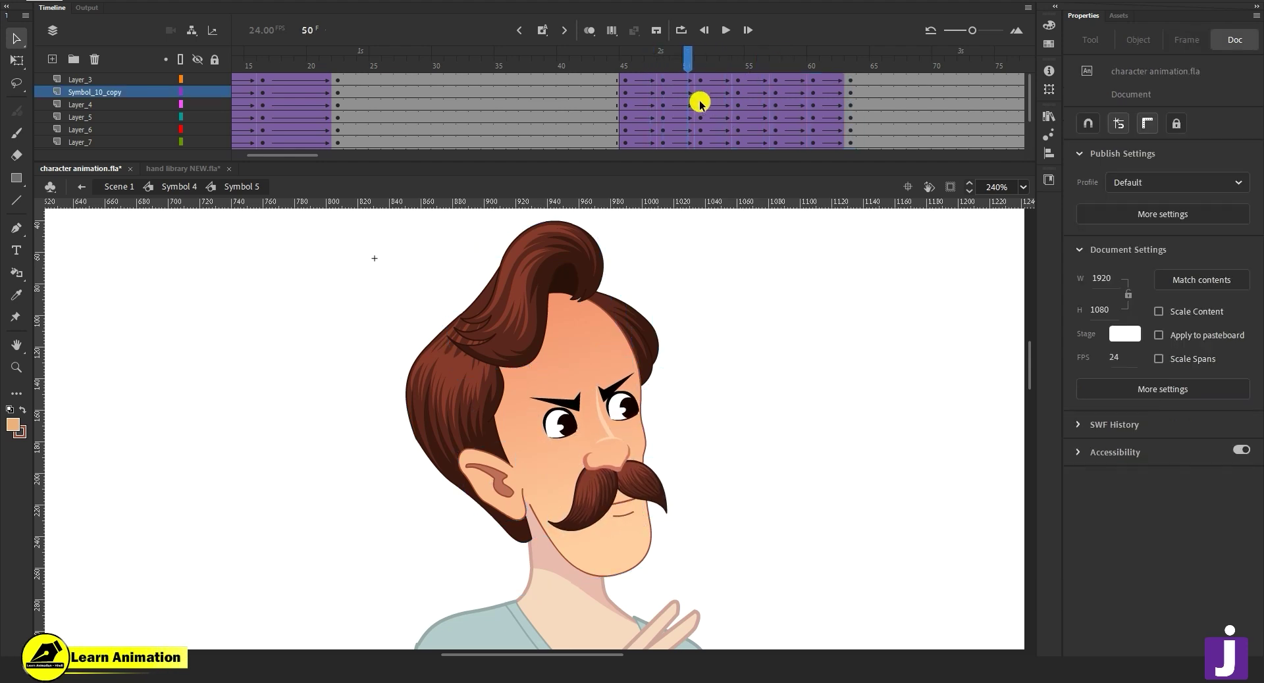
Synchronize the symbols across all frames of the head layers and check the eye symbol's looping frame at frame 54.
left_click(700, 103)
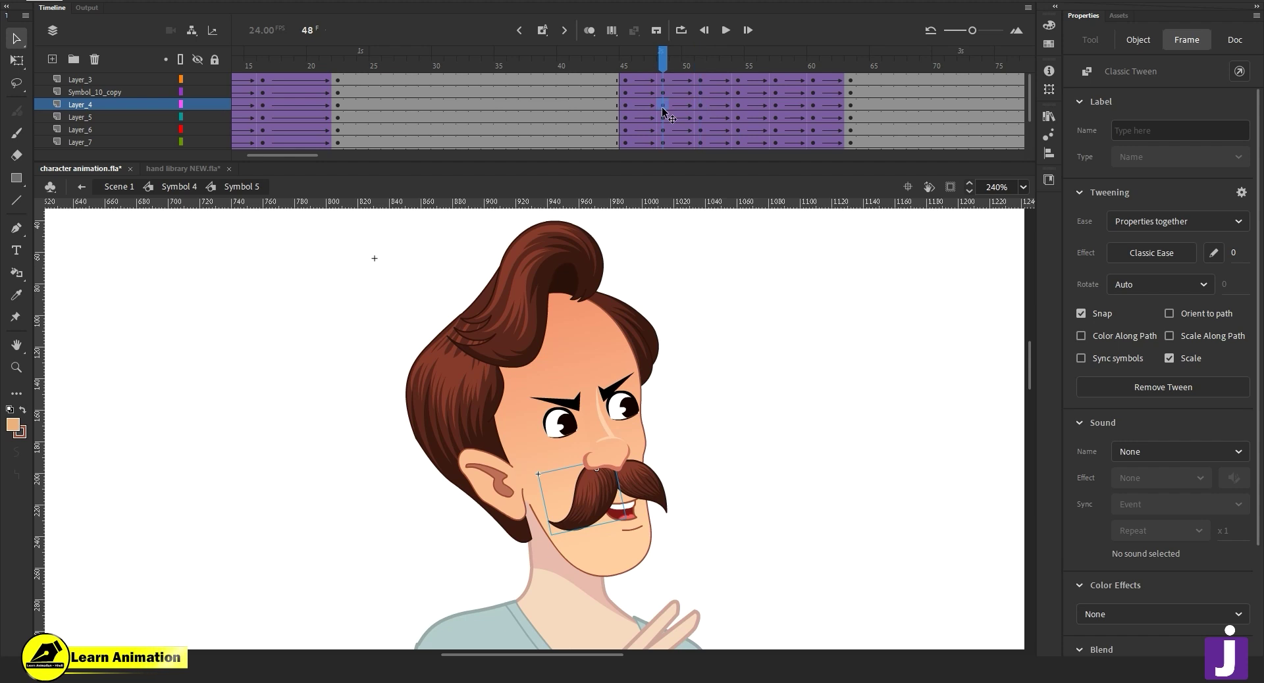
left_click(585, 411)
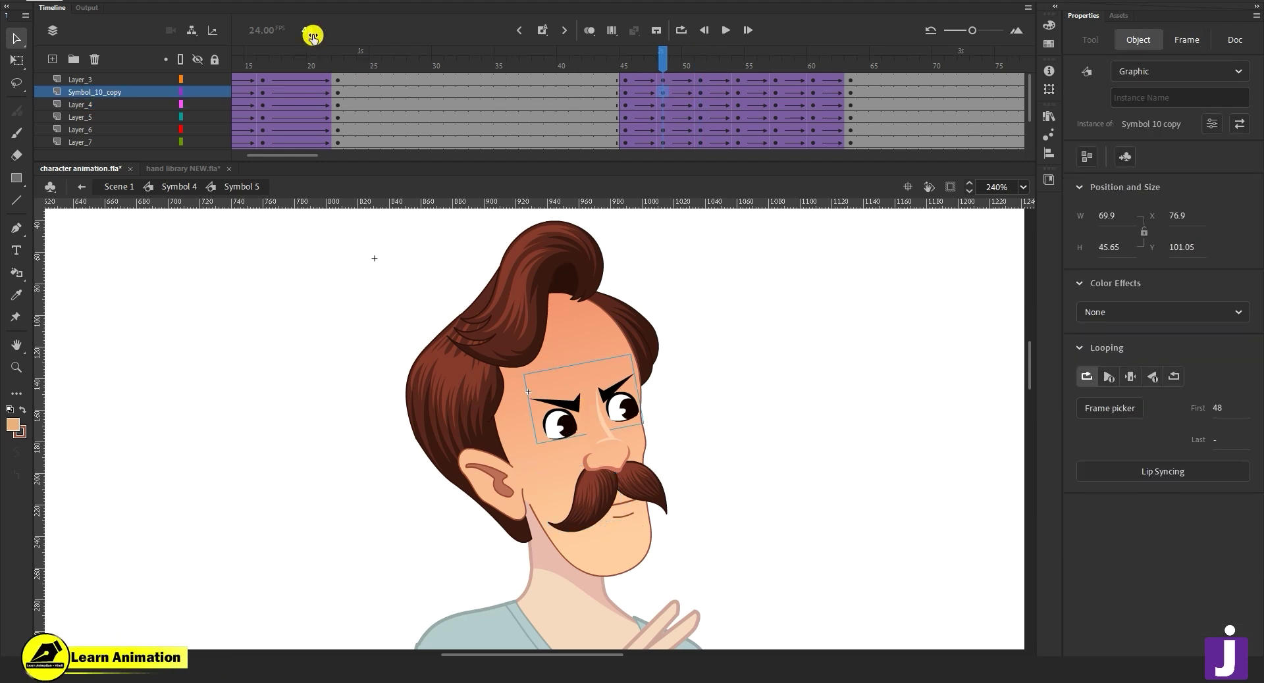
left_click(736, 94)
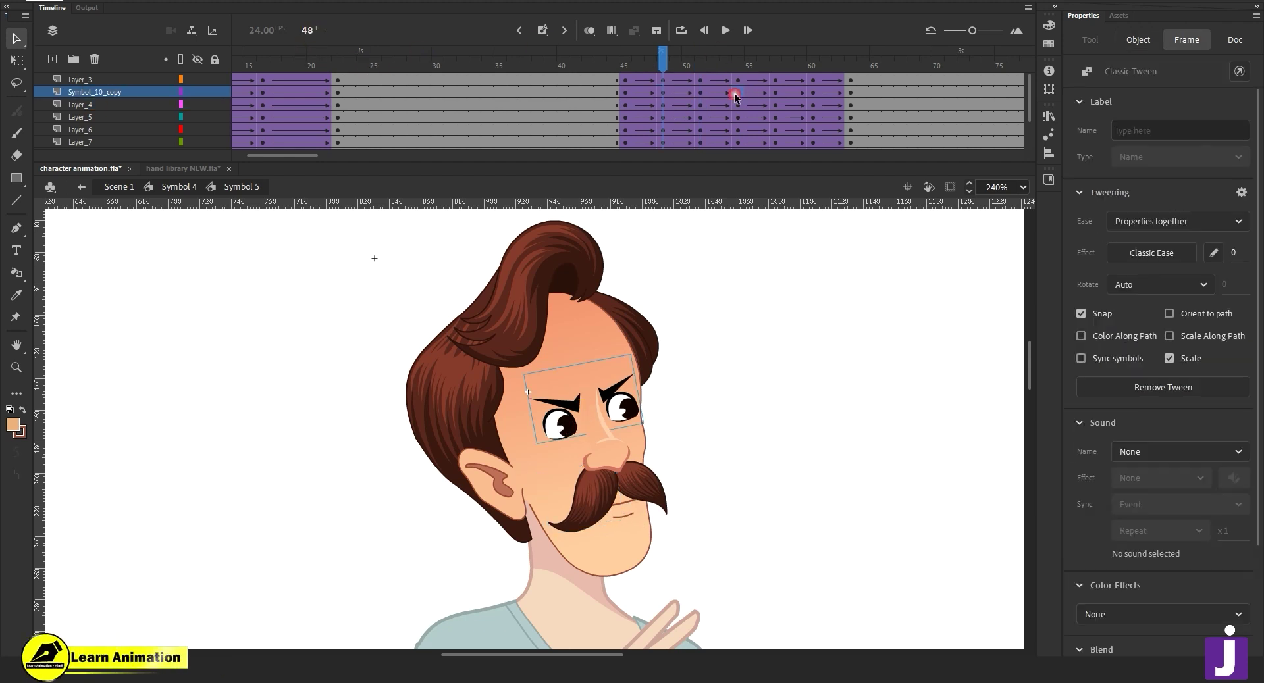
left_click(636, 422)
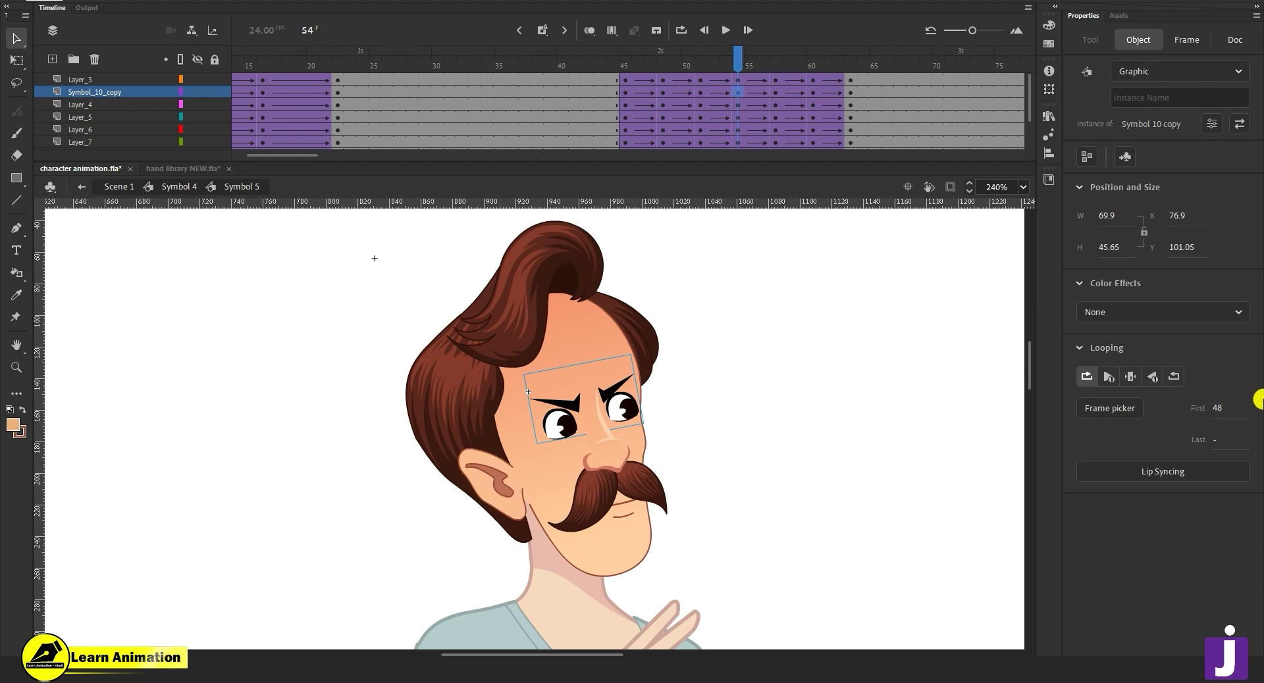
left_click(727, 80)
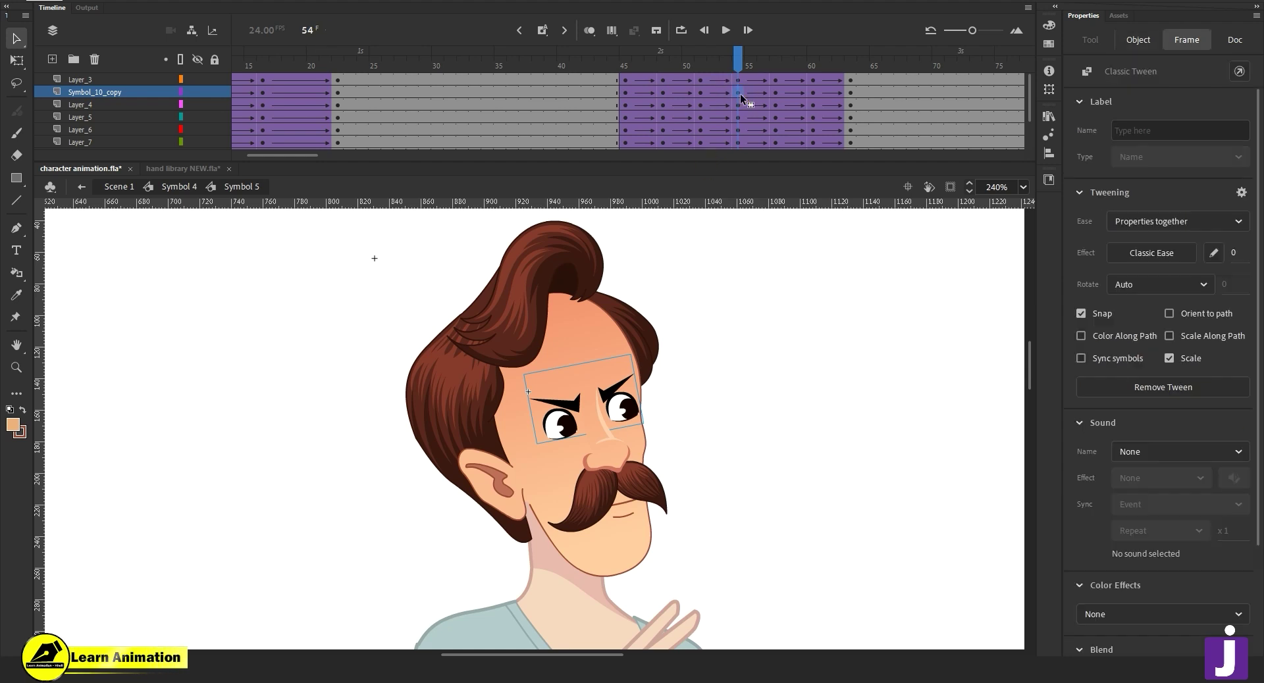
right_click(732, 88)
left_click(801, 350)
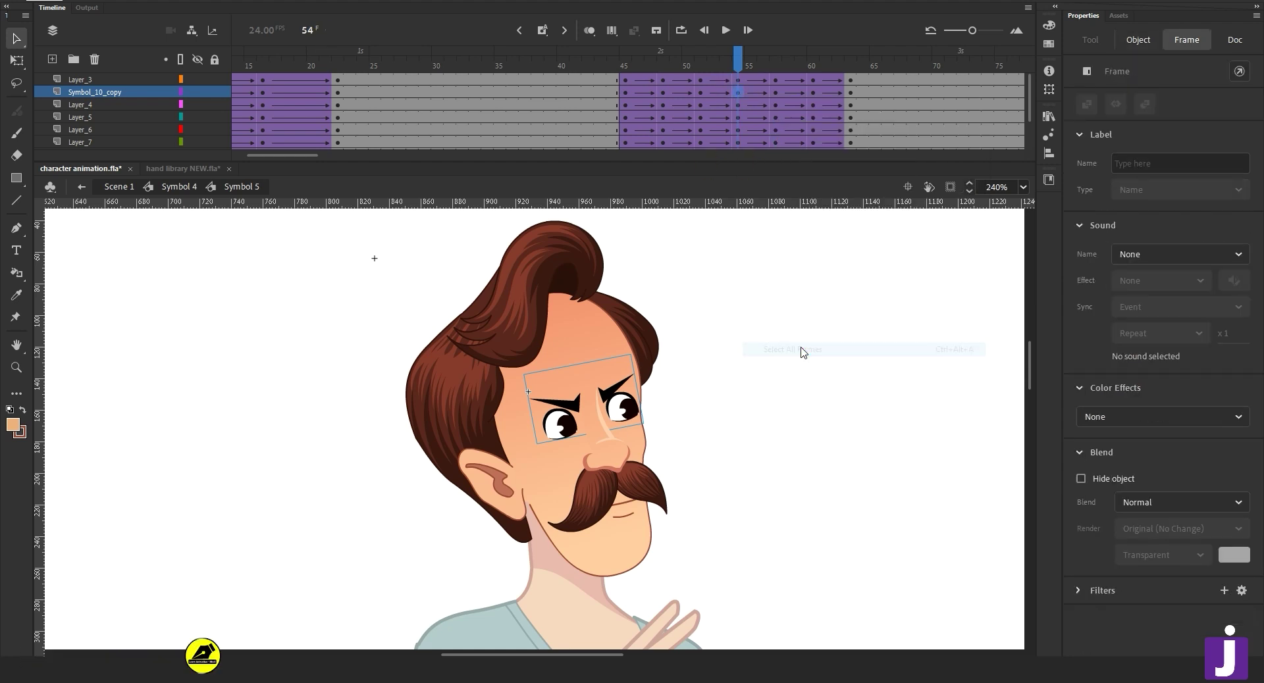
right_click(729, 102)
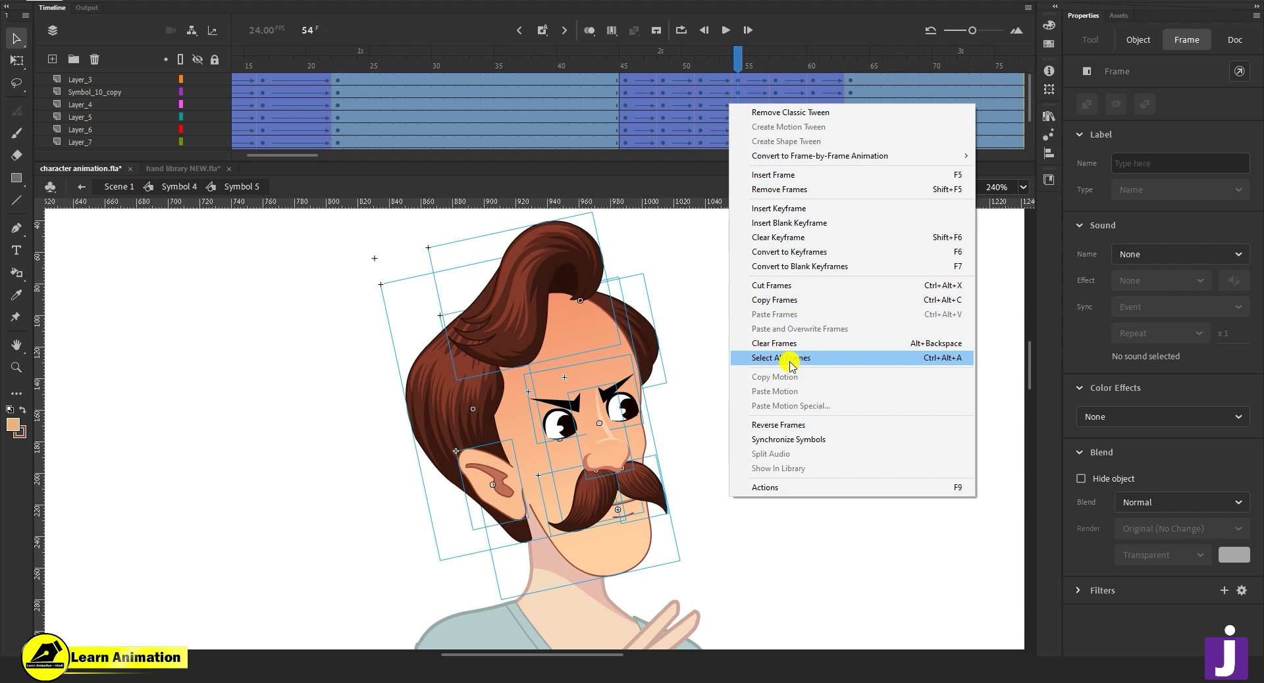
left_click(789, 439)
left_click(739, 67)
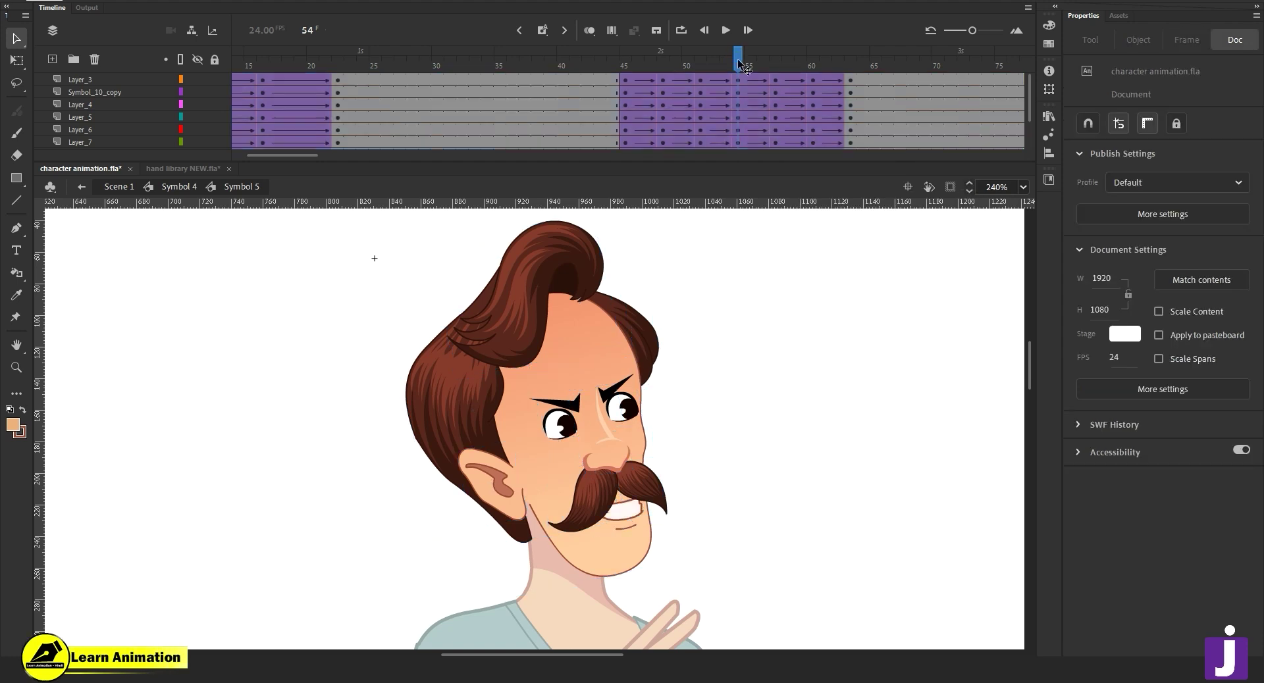
left_click(619, 418)
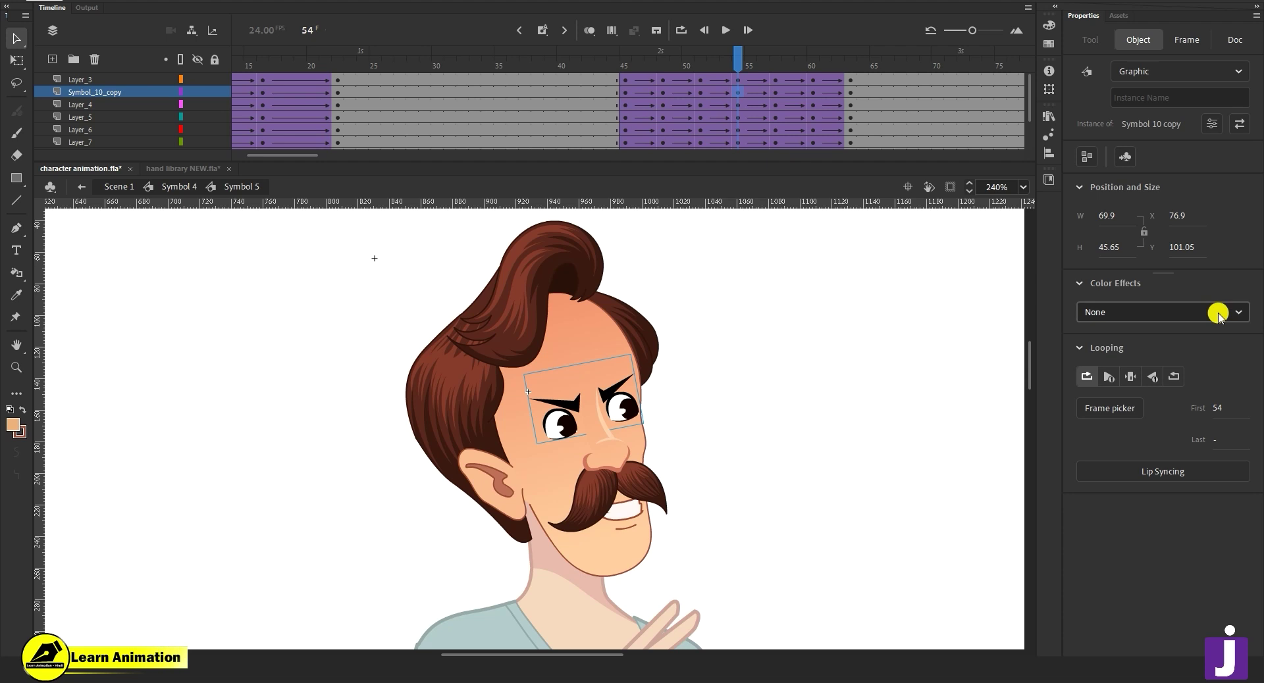
left_click(712, 63)
left_click_drag(712, 67, 738, 142)
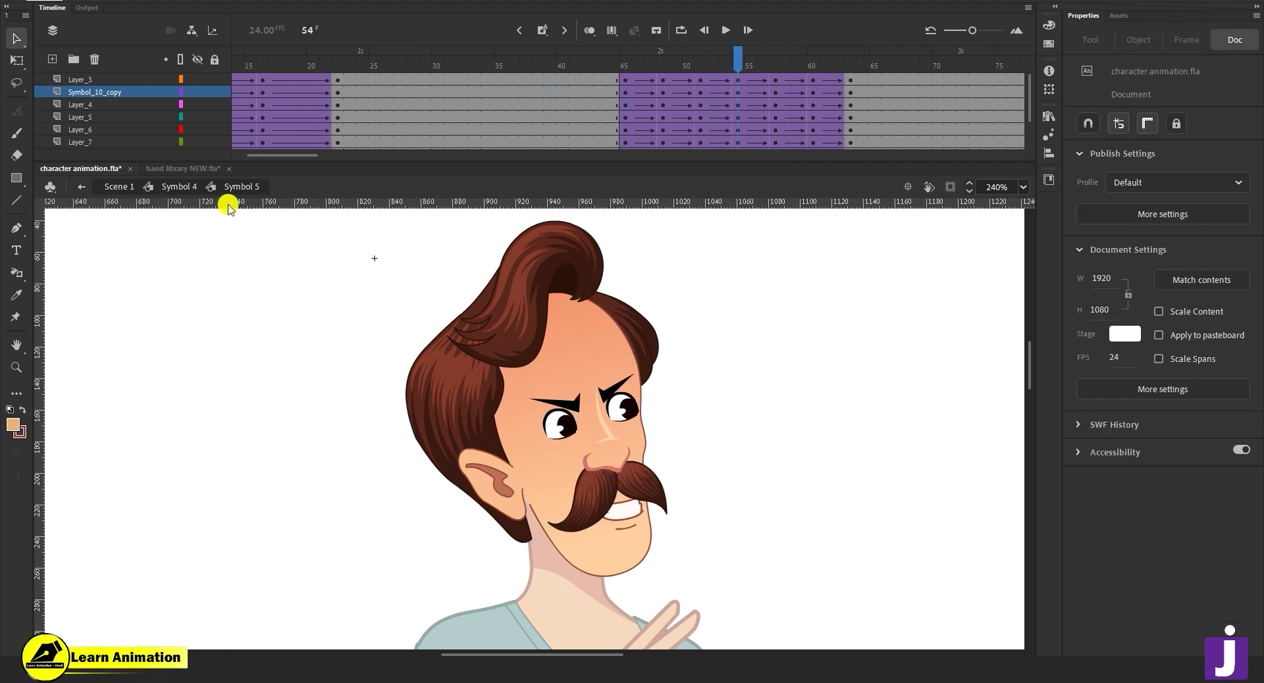
Return to the full-body symbol and play the animation with the whole character in view.
left_click(178, 187)
key("z")
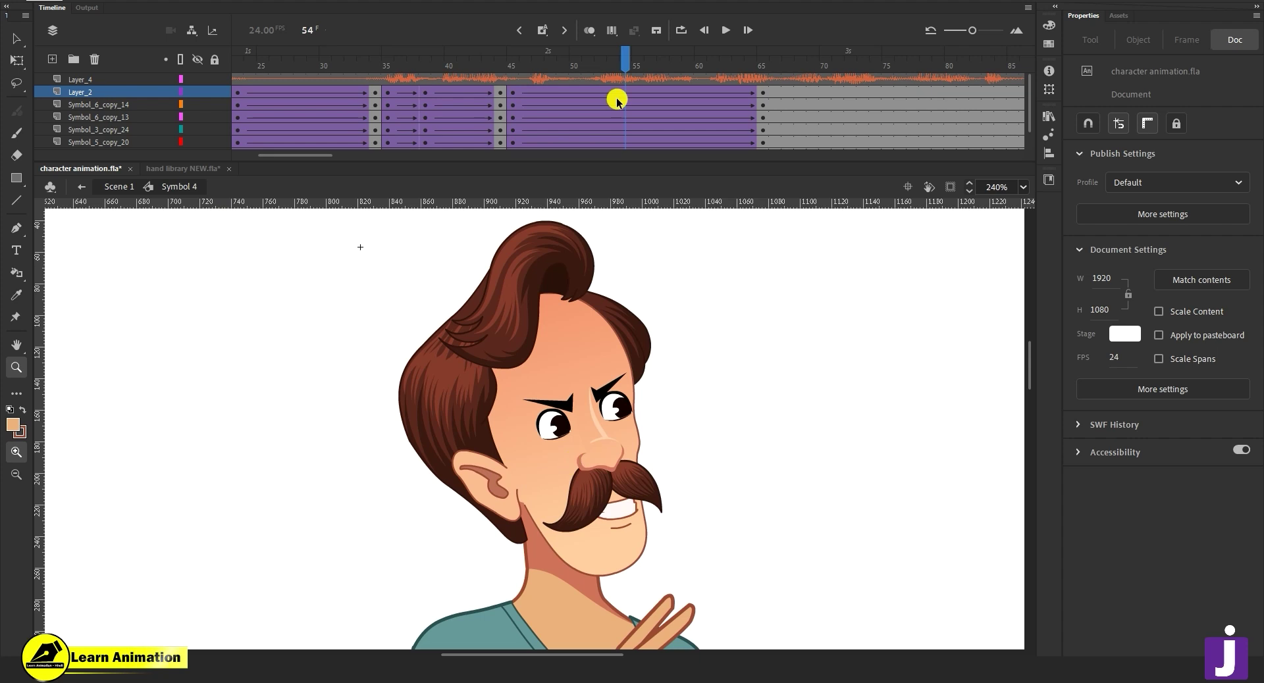
left_click_drag(504, 86, 466, 117)
left_click(562, 474, "alt")
left_click(607, 489, "alt")
key("Return")
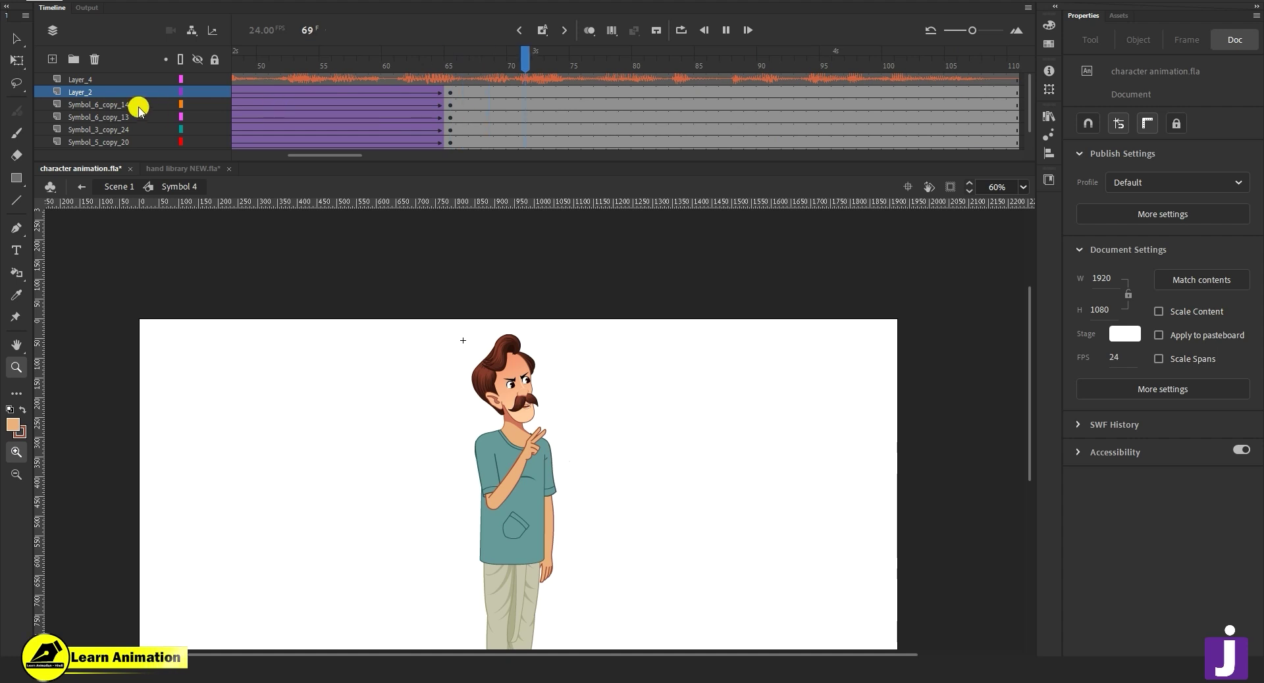
Insert keyframes at frames 66, 70 and 77 on all body-part layers.
left_click(470, 92)
left_click_drag(475, 122, 516, 168)
key("F6")
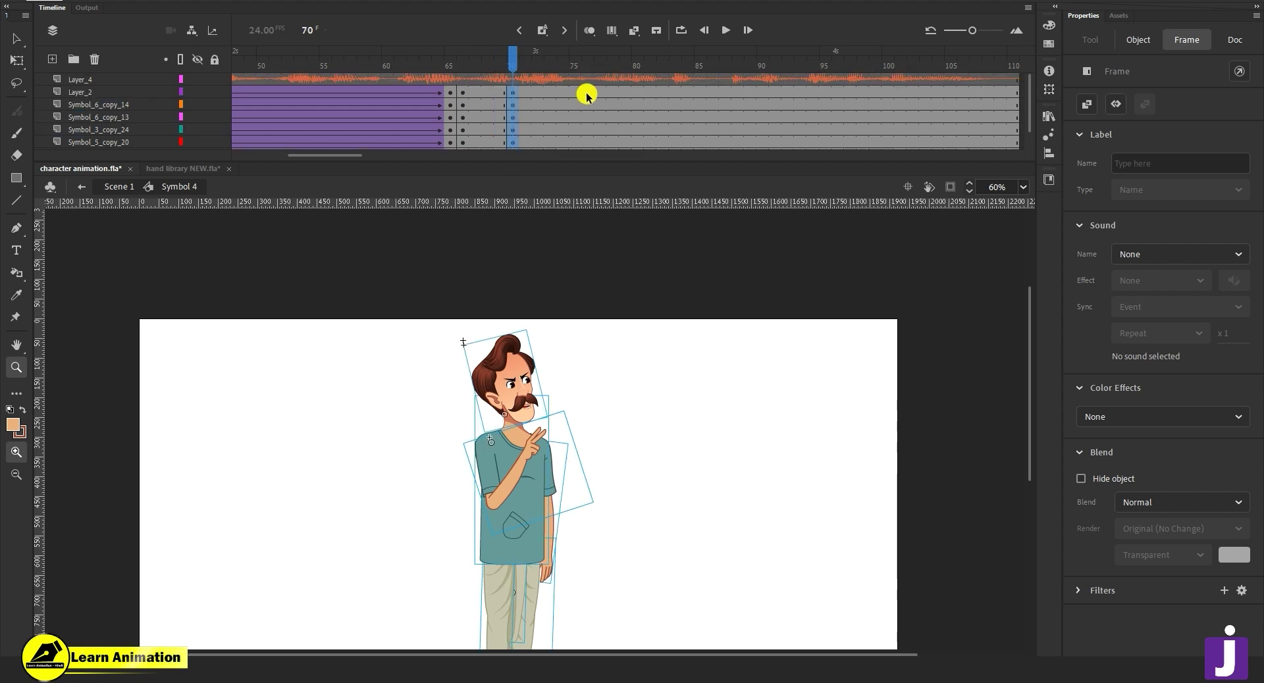
left_click_drag(598, 93, 598, 161)
key("F6")
Create classic tweens on the body layers between frames 66 and 77, with an ease-out of 100 on the second tween.
left_click_drag(487, 92, 546, 176)
right_click(531, 132)
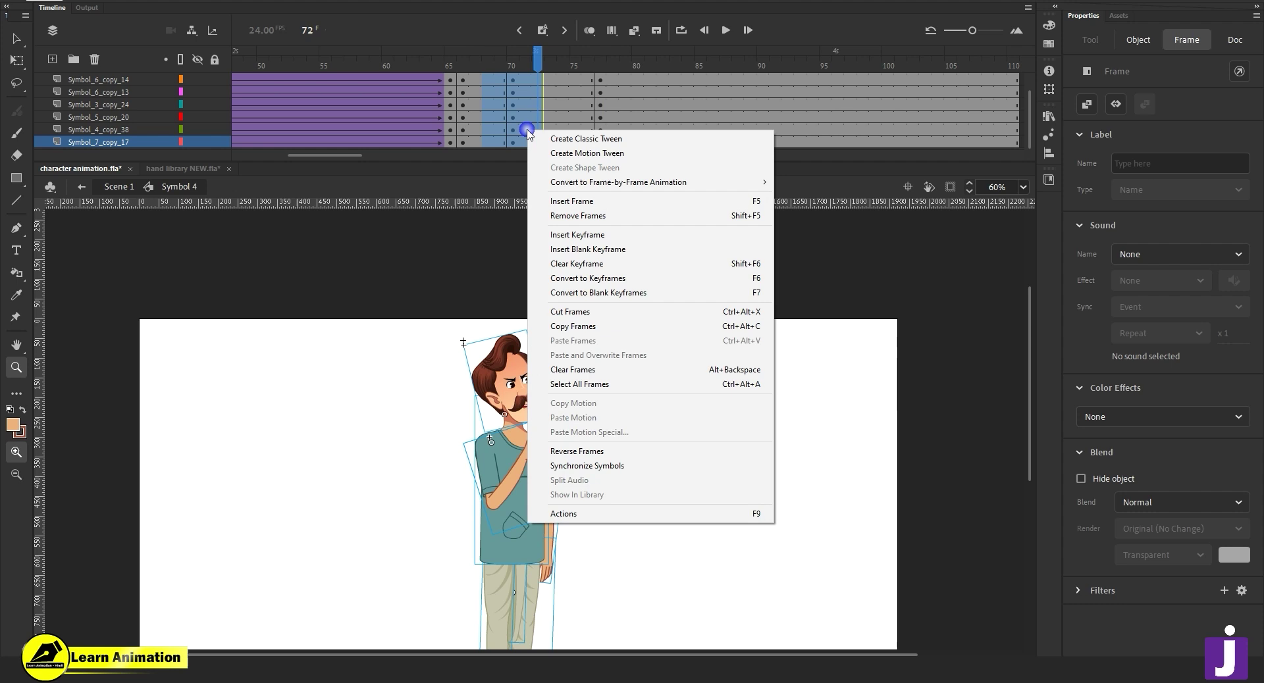
left_click(585, 139)
left_click_drag(562, 85, 575, 143)
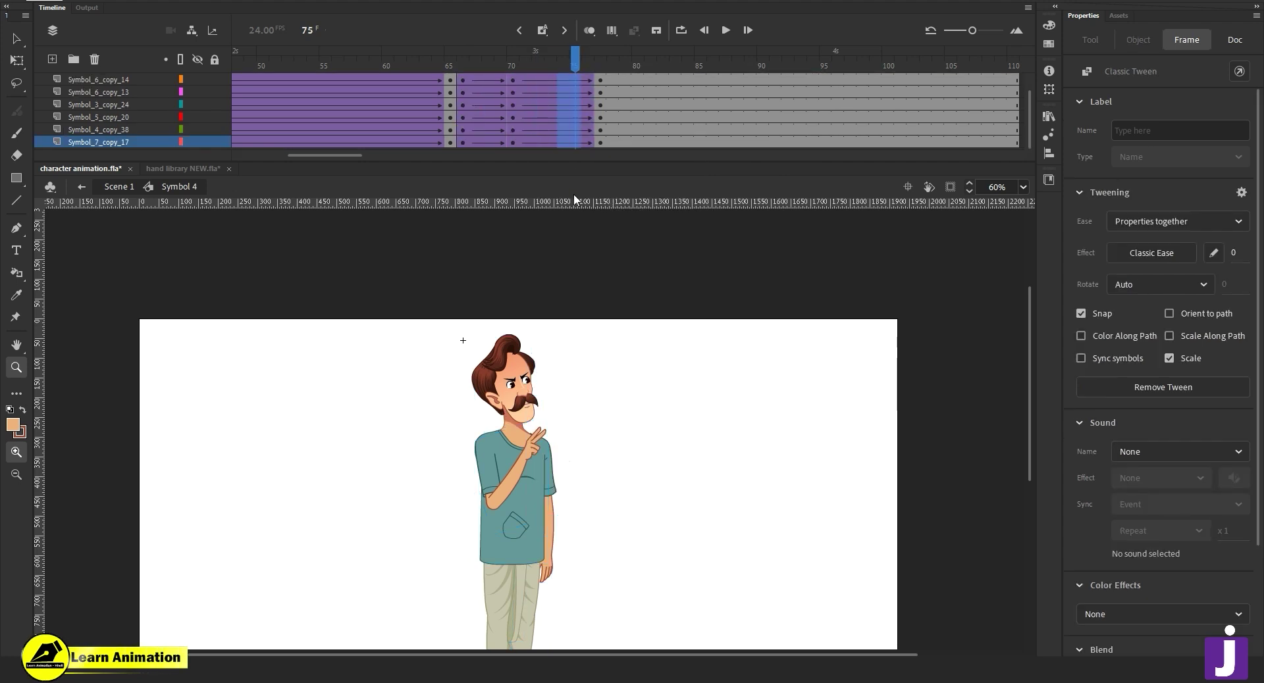
left_click_drag(1232, 233, 1226, 194)
scroll(539, 85, "up", 1)
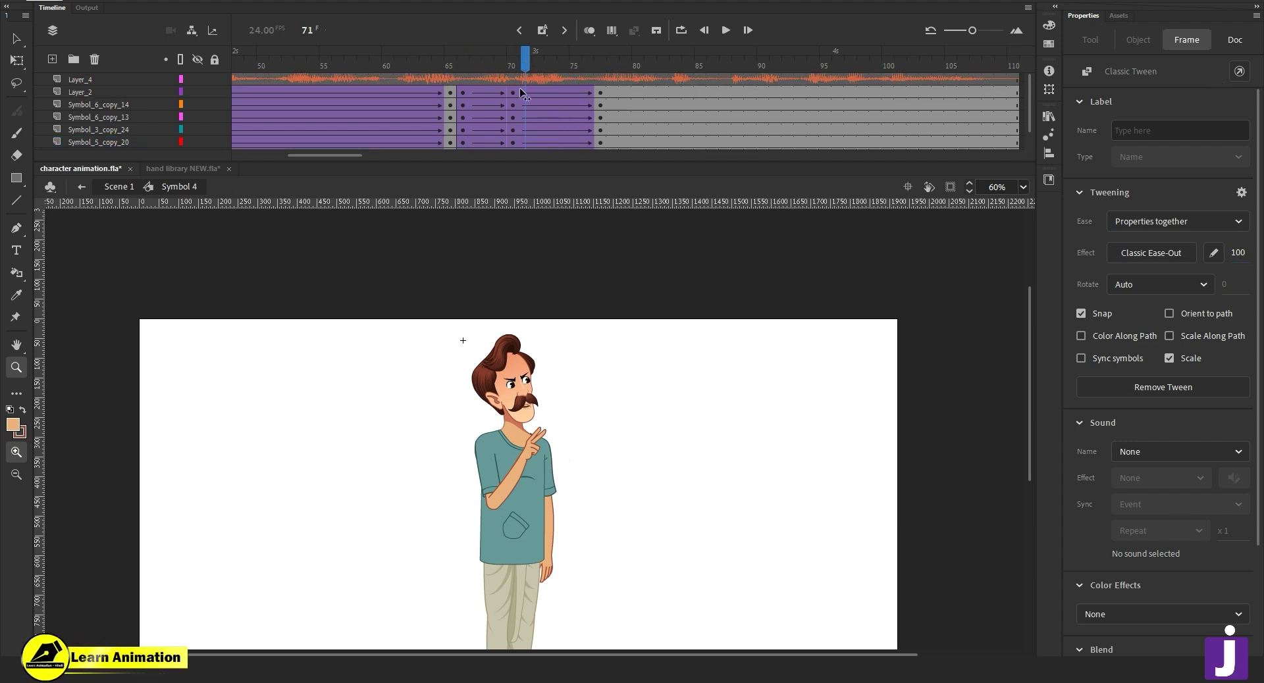
At frame 70, select the head, torso and arms together for free transformation.
left_click(516, 88)
key("v")
left_click(638, 495)
left_click_drag(431, 318, 519, 547)
key("q")
left_click_drag(599, 326, 596, 327)
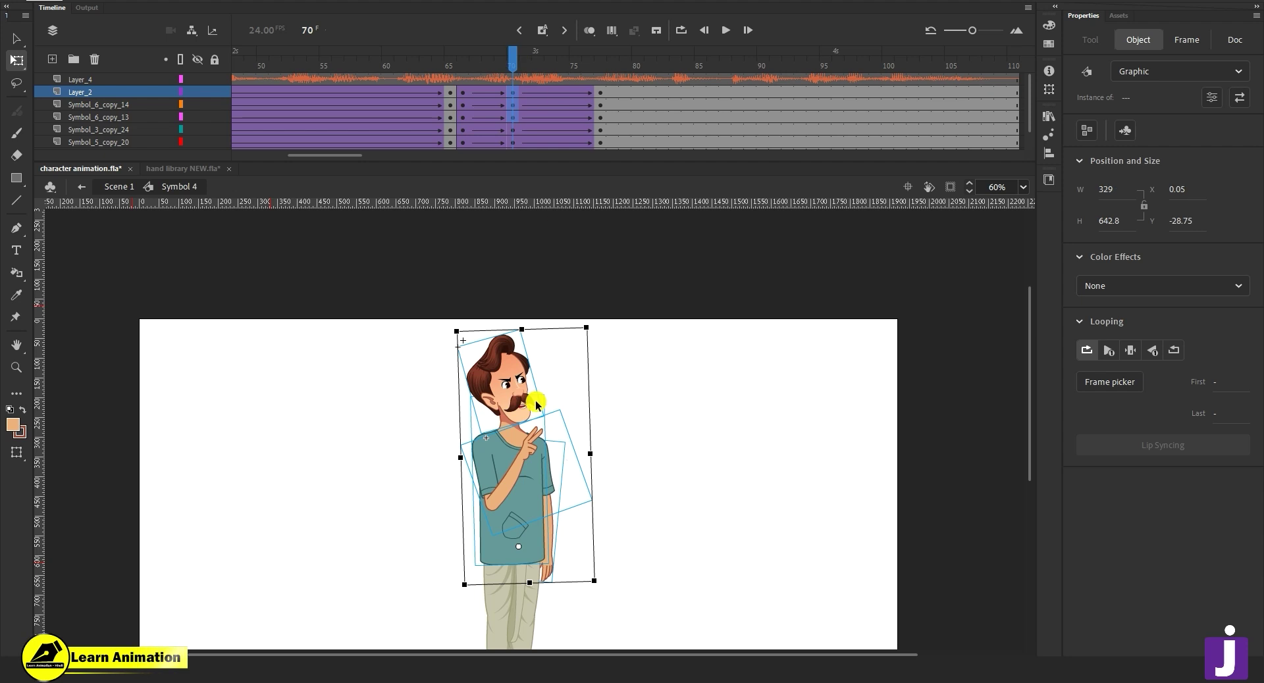
key("ctrl+z")
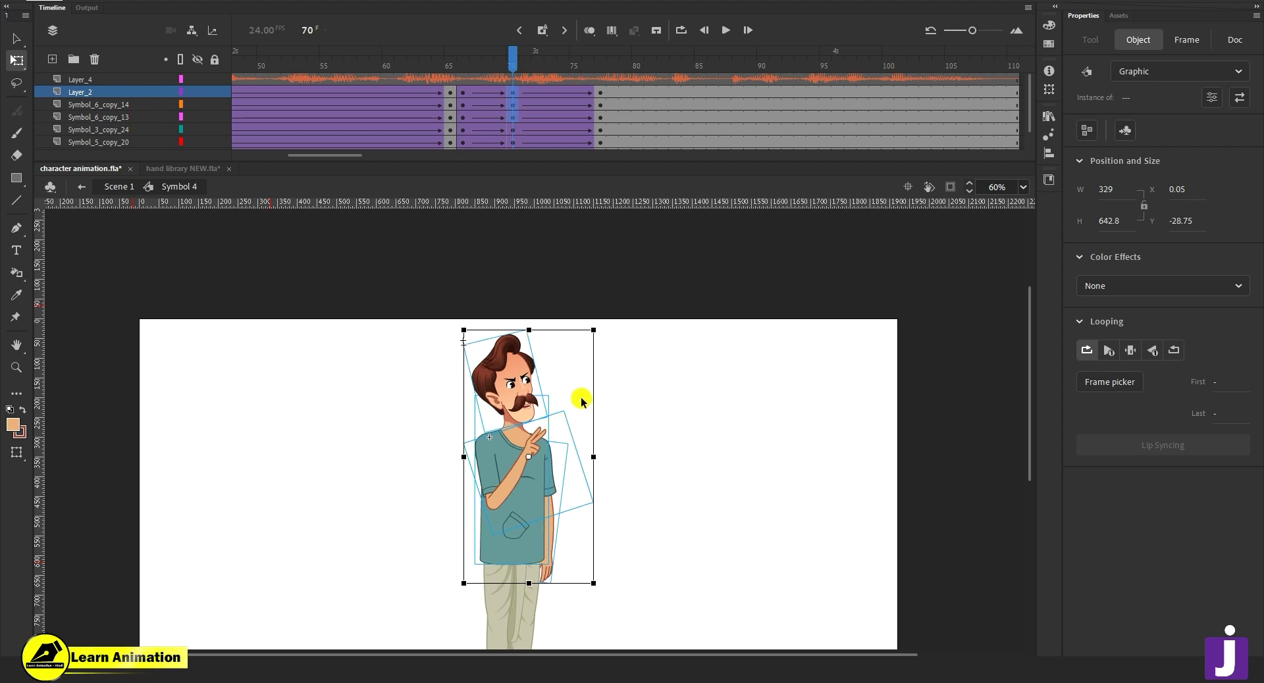
left_click_drag(598, 329, 609, 332)
left_click(523, 460)
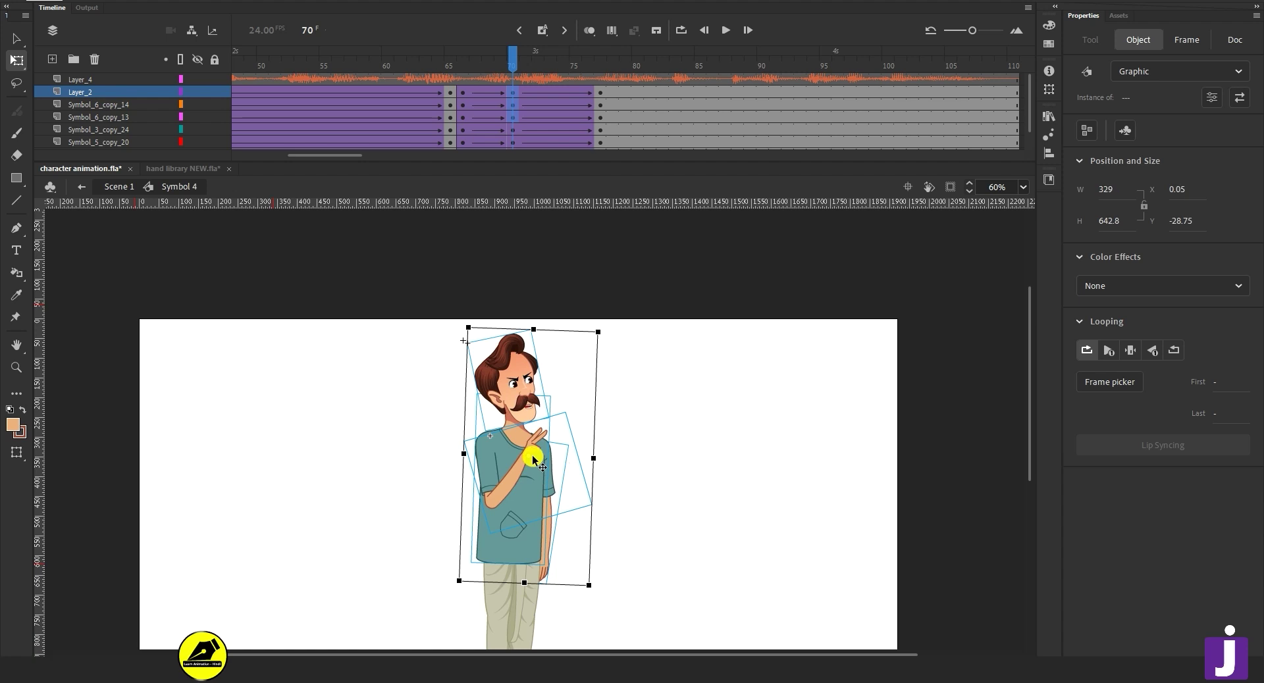
key("ctrl+z")
Move the selected upper body's pivot to the waist and rotate it slightly at frame 70.
left_click_drag(529, 457, 514, 560)
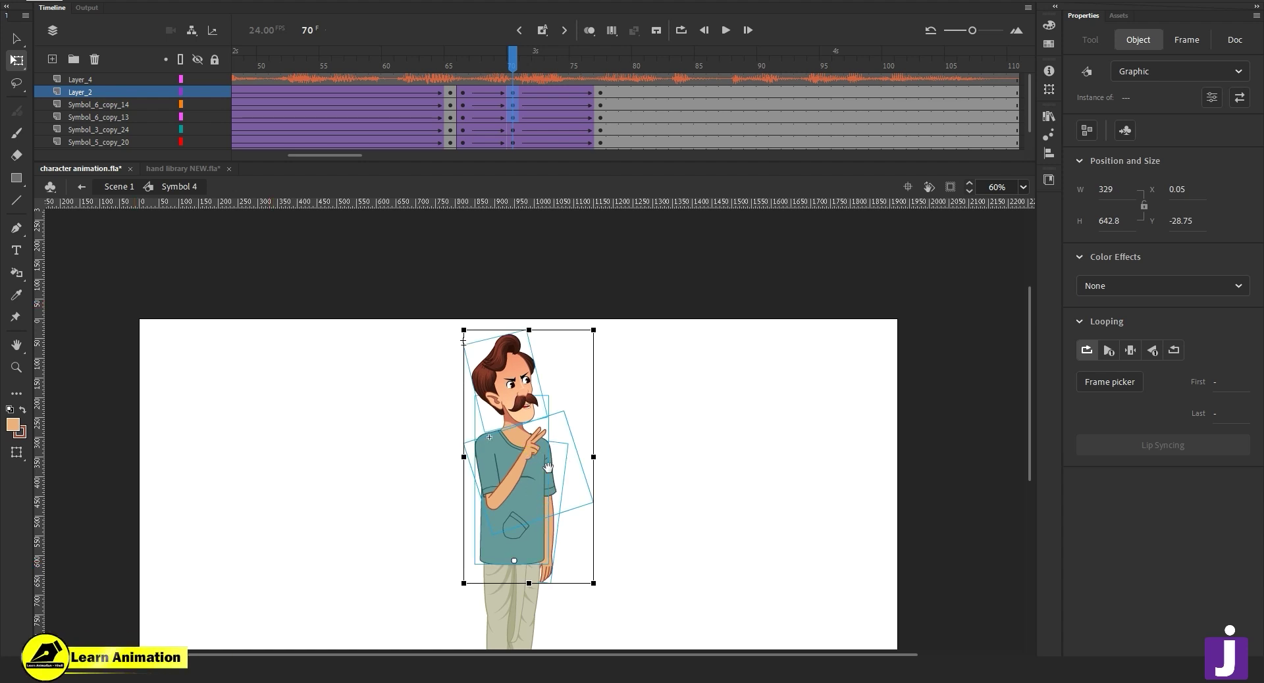
scroll(548, 467, "down", 2)
left_click_drag(592, 275, 543, 279)
left_click(643, 344)
Adjust the head tilt and the rotation of both arms slightly at frame 70.
left_click(536, 322)
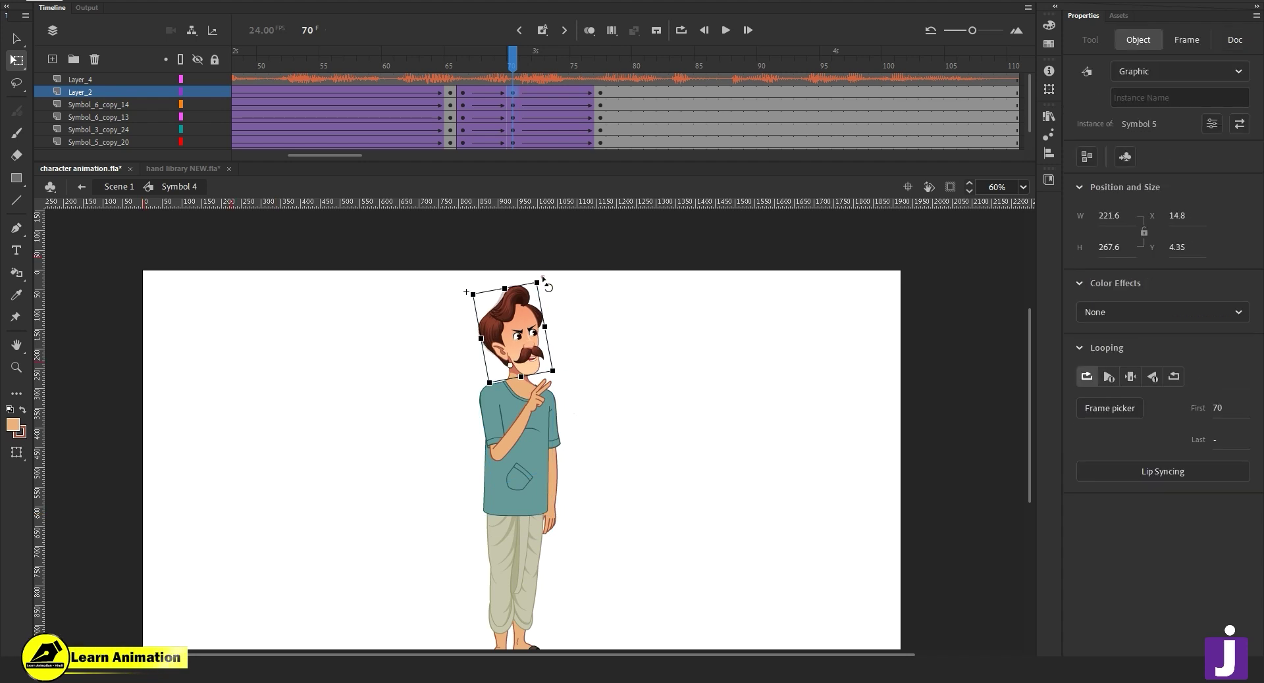
left_click(538, 395)
left_click_drag(567, 361, 571, 359)
left_click(557, 524)
left_click_drag(564, 536, 566, 539)
At frame 77, set the upper body's pivot at the waist and lean the head, torso and arms slightly backward.
left_click_drag(530, 63, 598, 98)
key("v")
left_click_drag(406, 270, 520, 492)
key("q")
left_click_drag(601, 277, 596, 294)
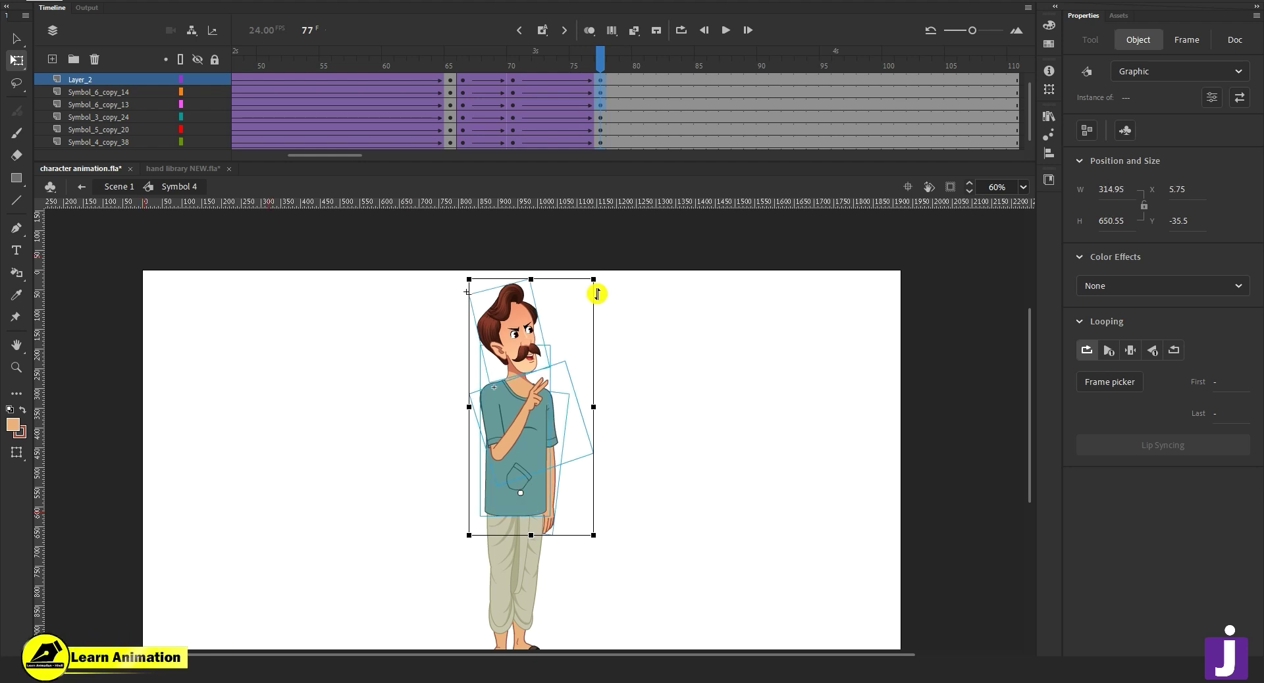
key("ctrl+z")
left_click_drag(532, 412, 520, 510)
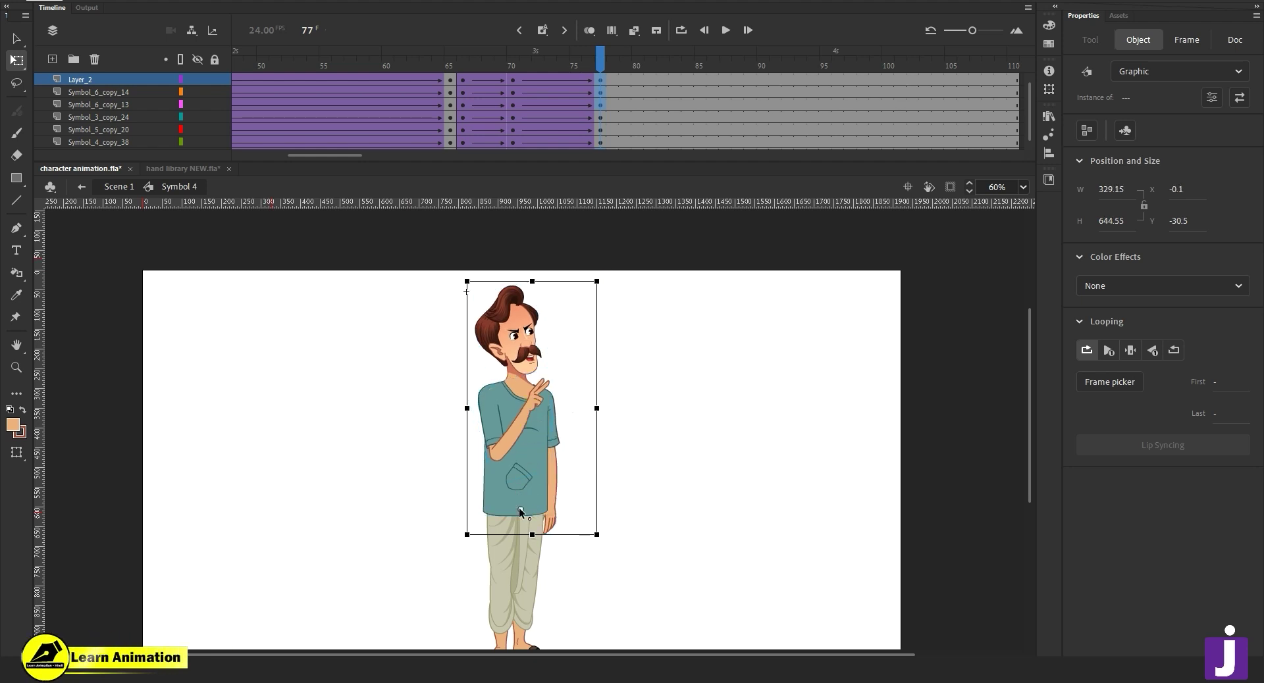
left_click_drag(601, 277, 591, 268)
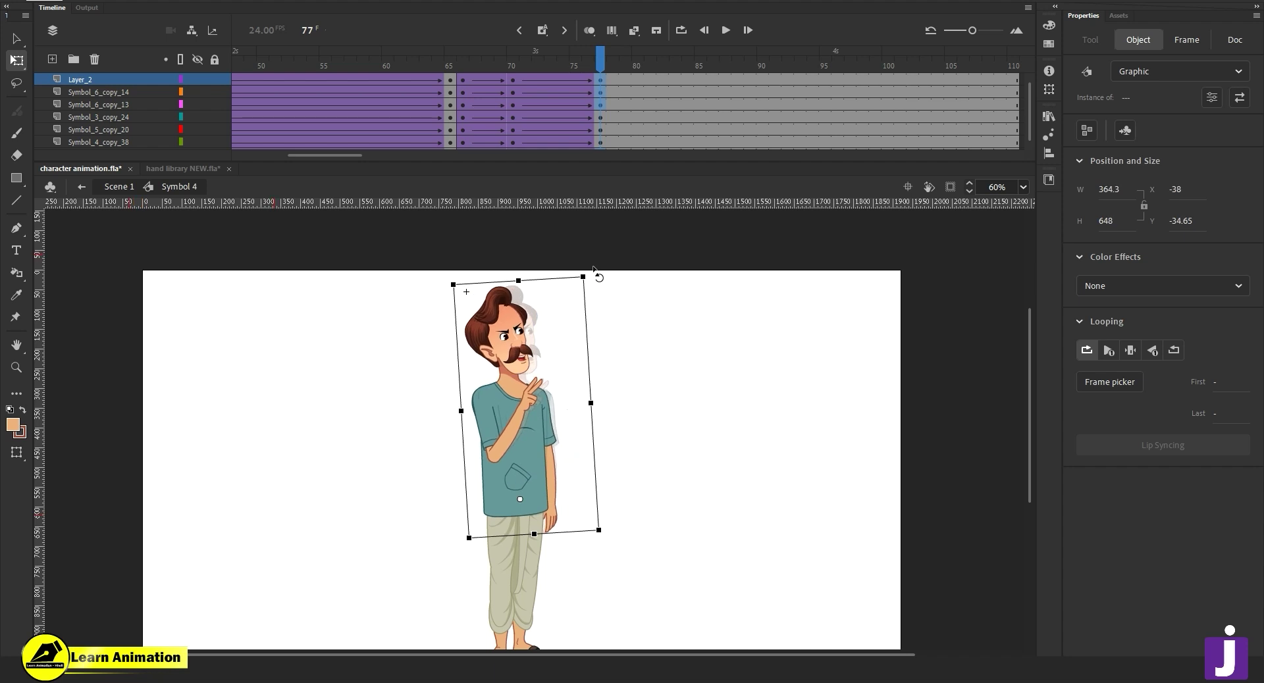
left_click(633, 331)
At frame 77, tilt the head forward and rotate the hanging arm inward toward the body.
left_click(517, 327)
left_click_drag(521, 278, 536, 300)
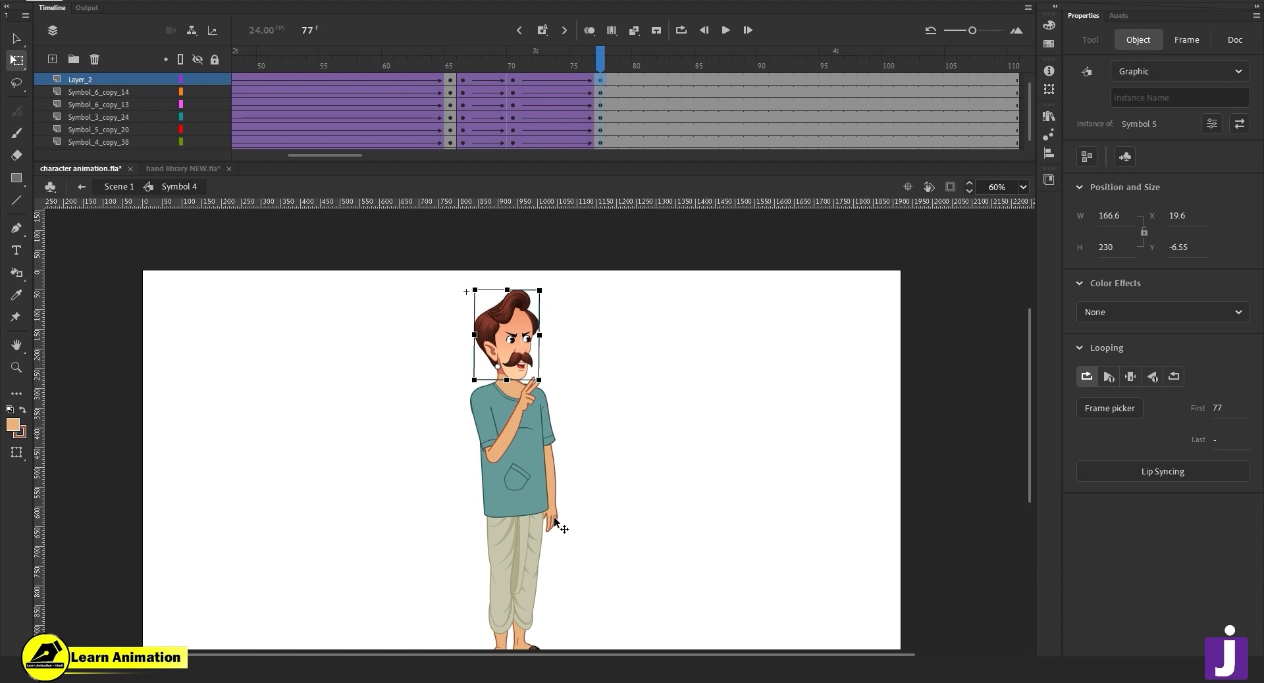
left_click(561, 525)
left_click_drag(563, 527, 555, 540)
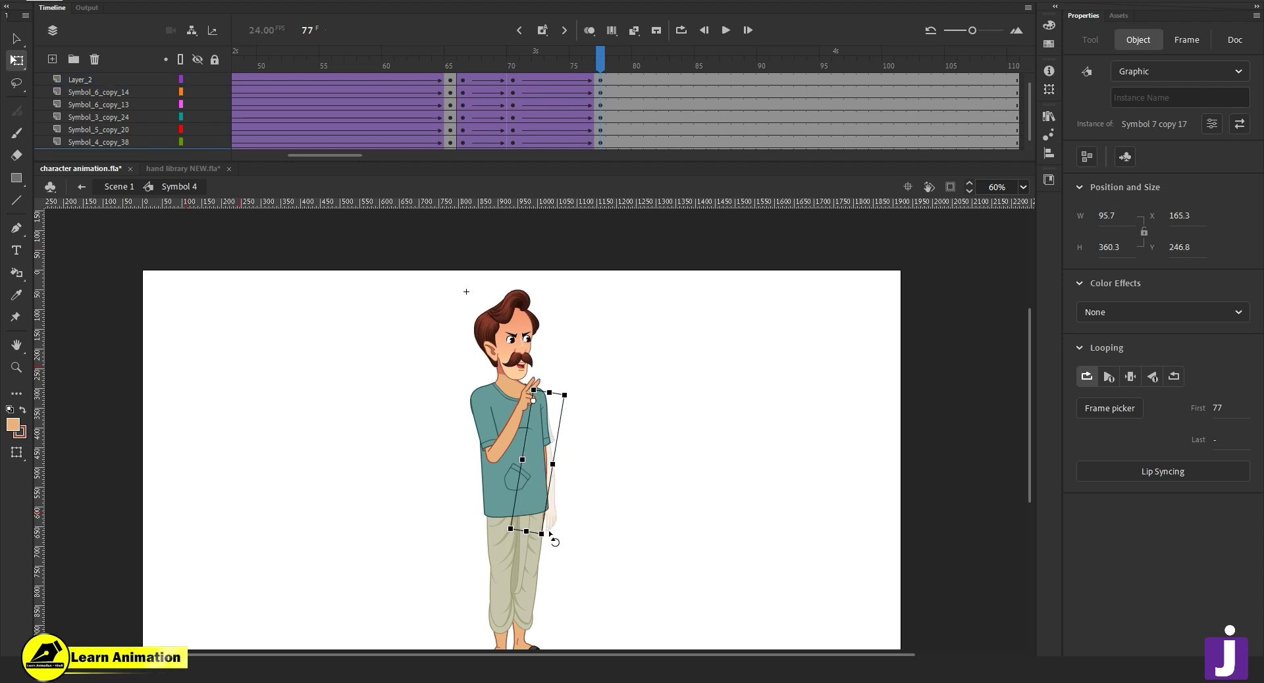
Rotate the raised arm upward at frame 77 so its hand reaches the chin.
left_click(507, 433)
left_click_drag(600, 451, 624, 381)
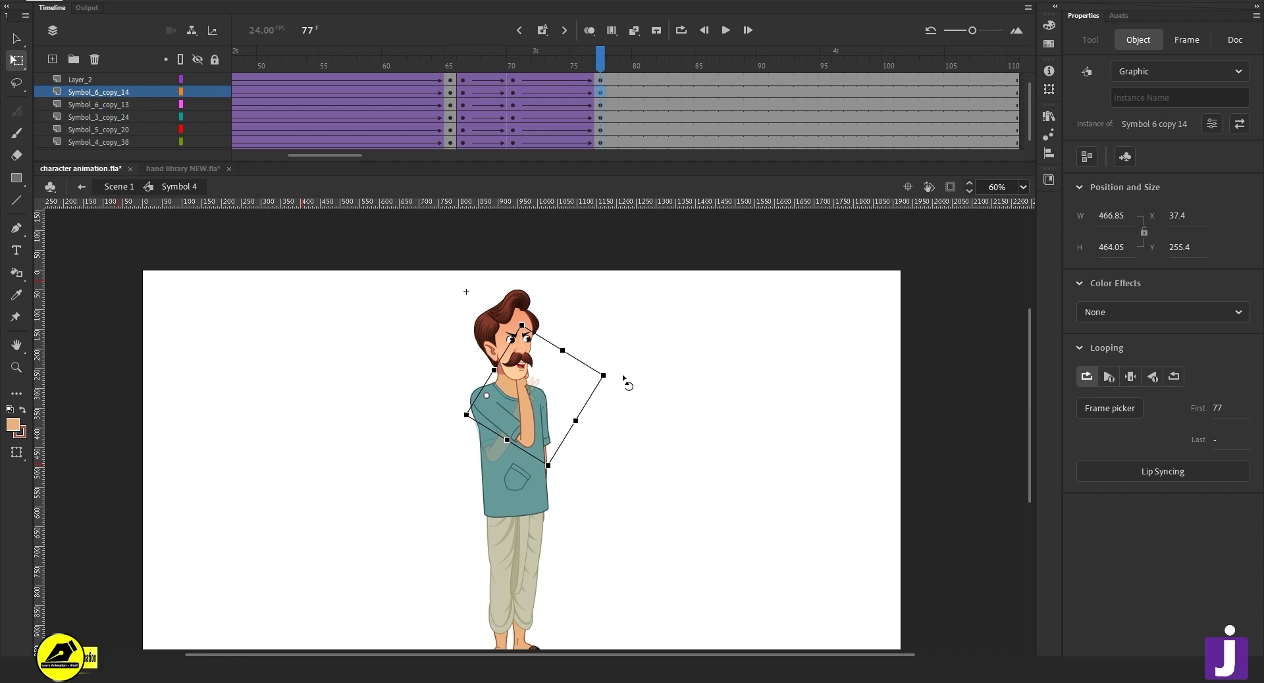
left_click(501, 425)
key("v")
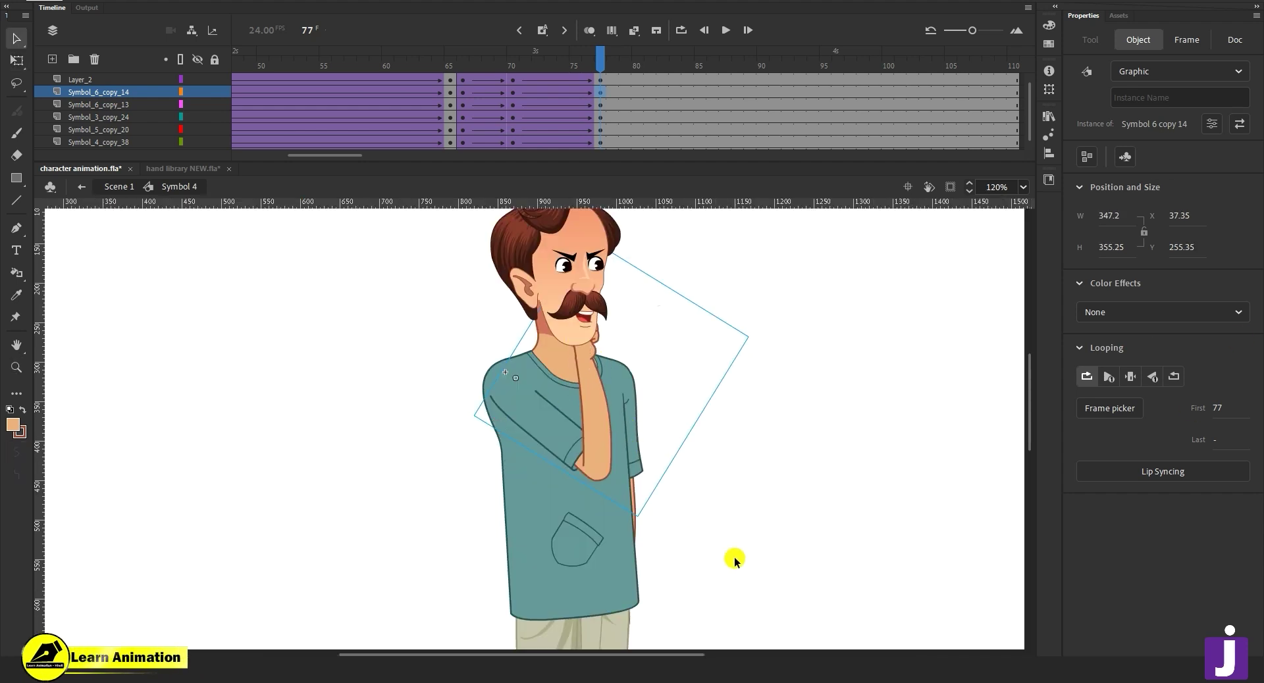
Move the raised arm's layer above the head layer and nudge the arm slightly toward the character's back at frame 77.
left_click(123, 93)
scroll(129, 69, "up", 1)
left_click_drag(129, 60, 139, 82)
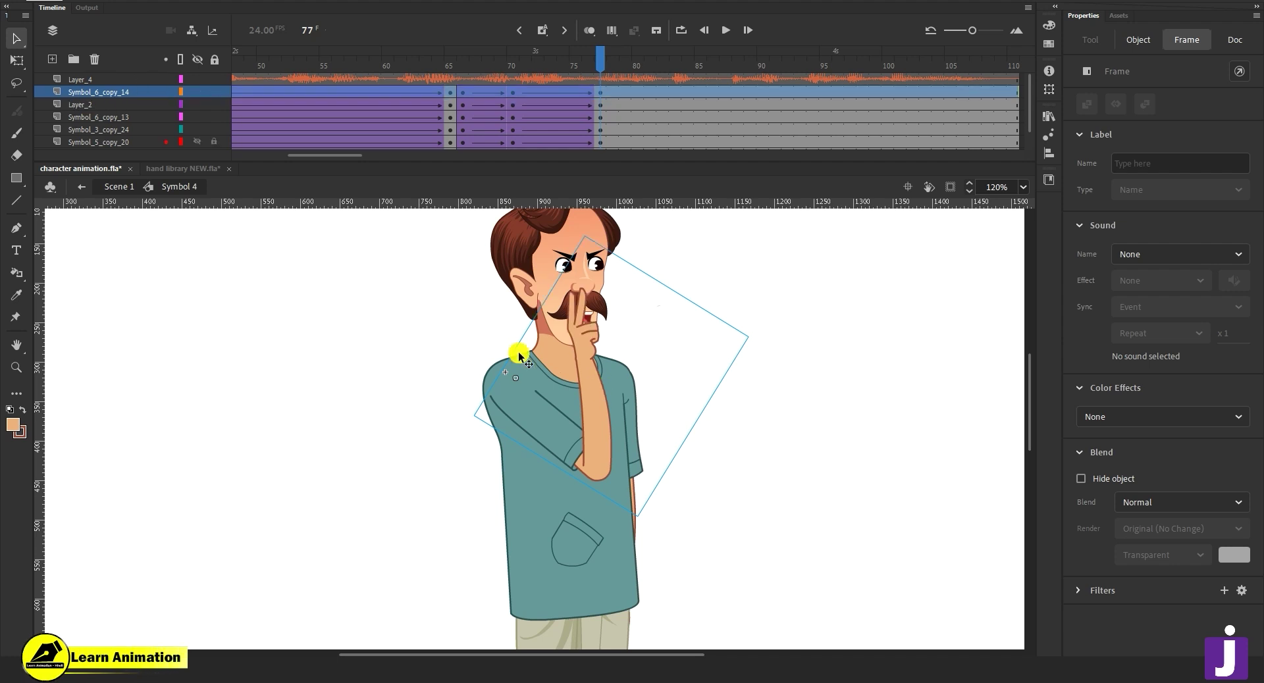
key("Left")
key("Left")
key("Left")
key("Left")
key("Left")
key("Left")
key("Left")
key("Left")
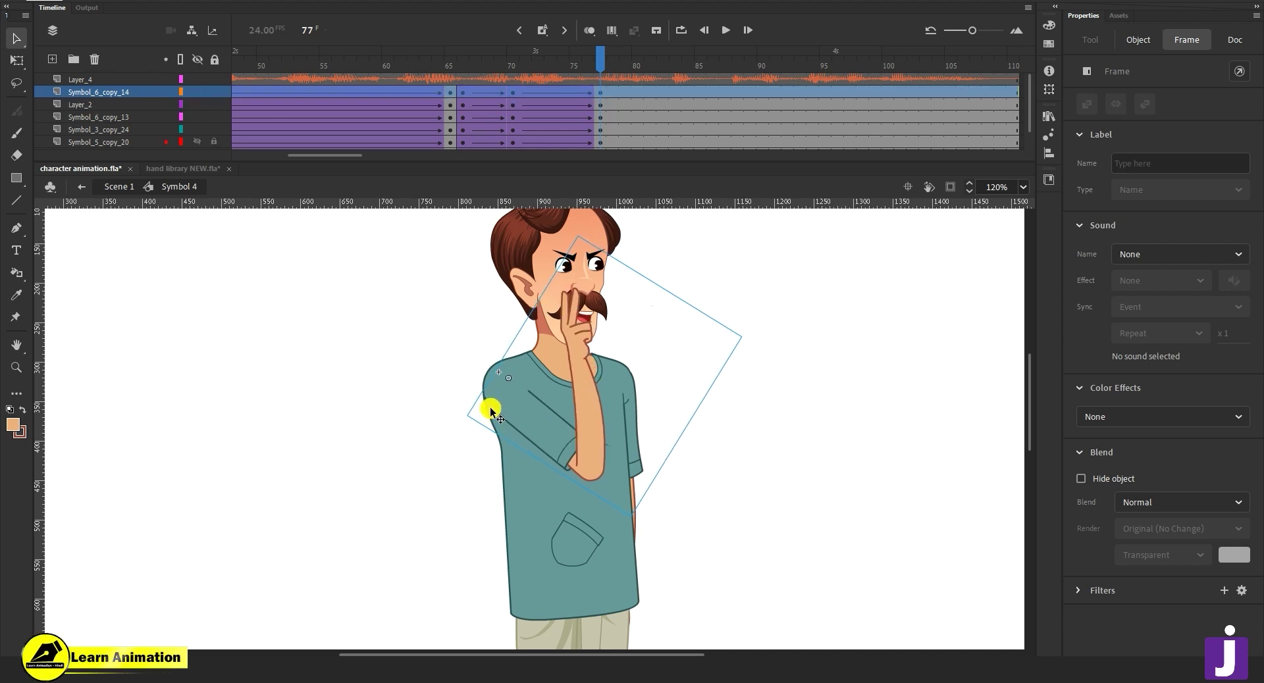
left_click(510, 93)
left_click_drag(515, 66, 597, 119)
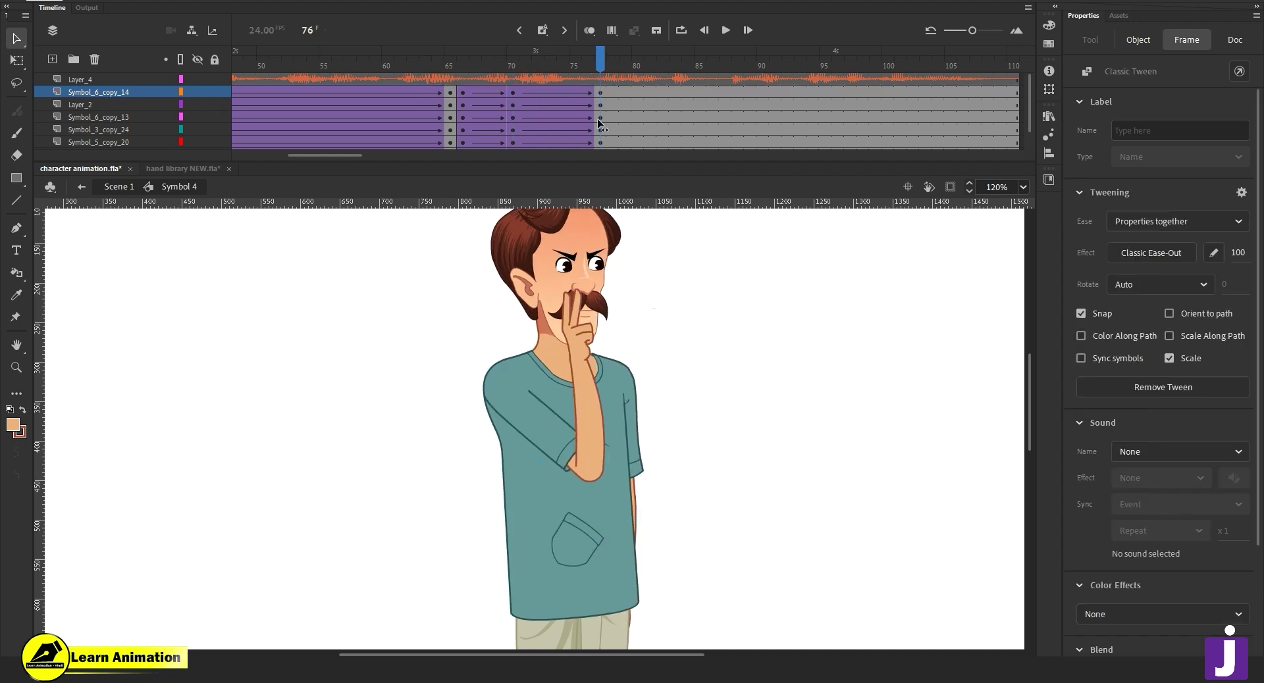
Inside the raised arm symbol, keyframe the forearm at frames 70 and 77 with a Classic Ease-Out tween of strength 100.
double_click(587, 371)
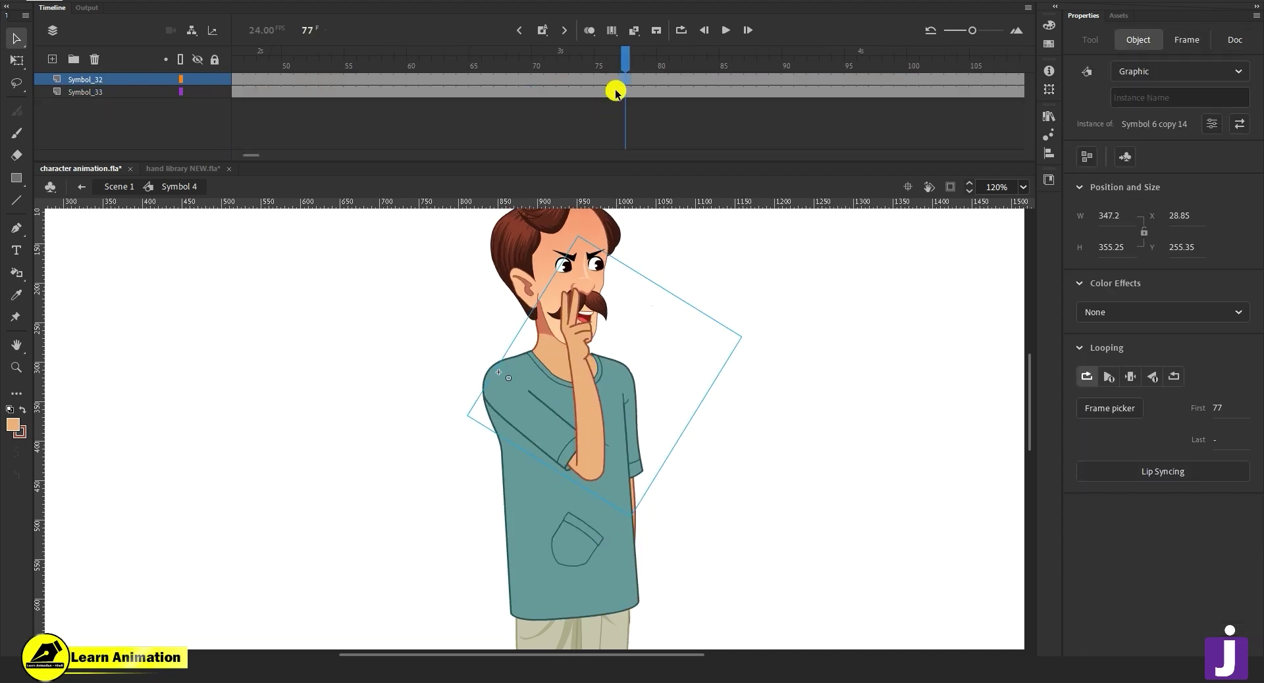
left_click(626, 79)
key("F6")
right_click(562, 79)
left_click(596, 114)
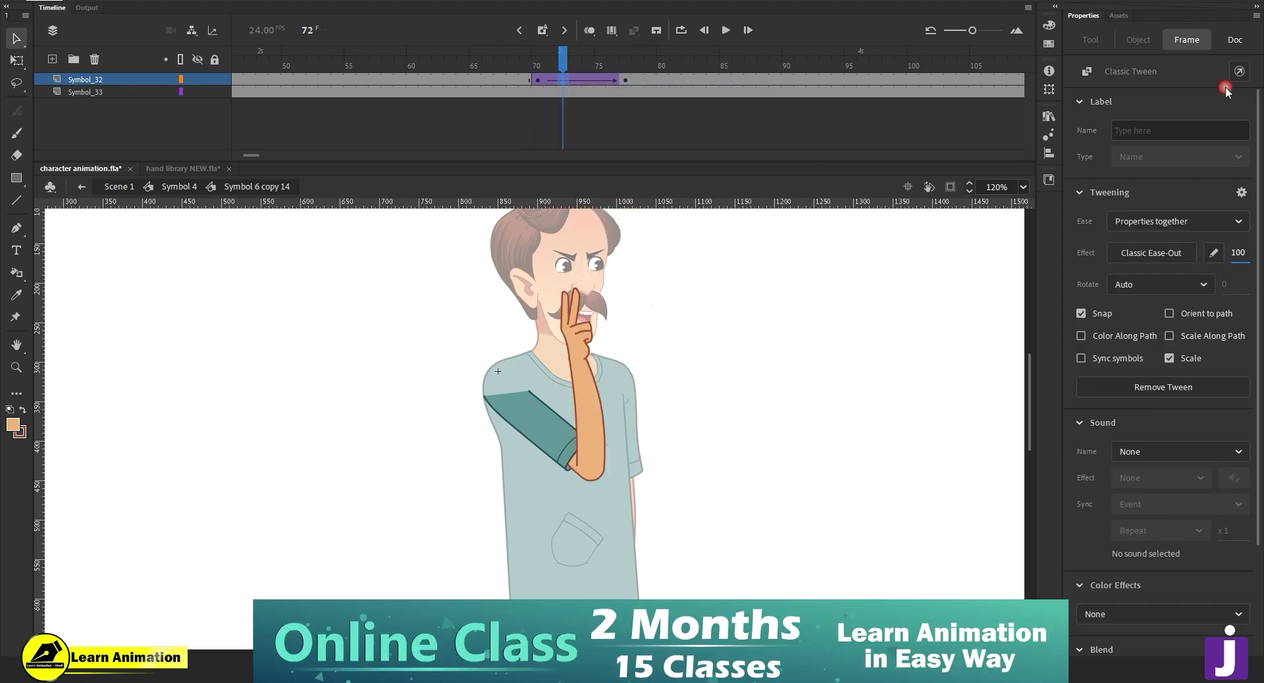
Rotate the forearm outward at frame 77 so the hand points away from the face, and preview the swing.
left_click(627, 80)
key("q")
left_click_drag(658, 276, 810, 422)
left_click(805, 458)
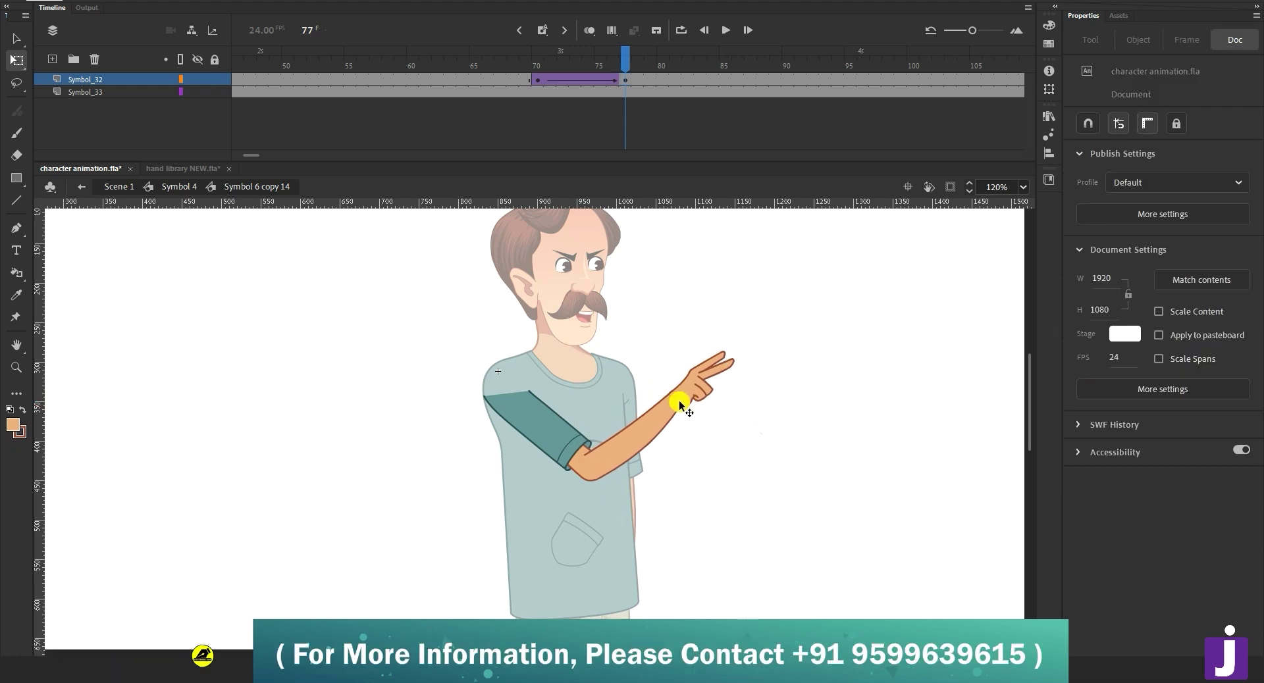
left_click_drag(619, 69, 551, 71)
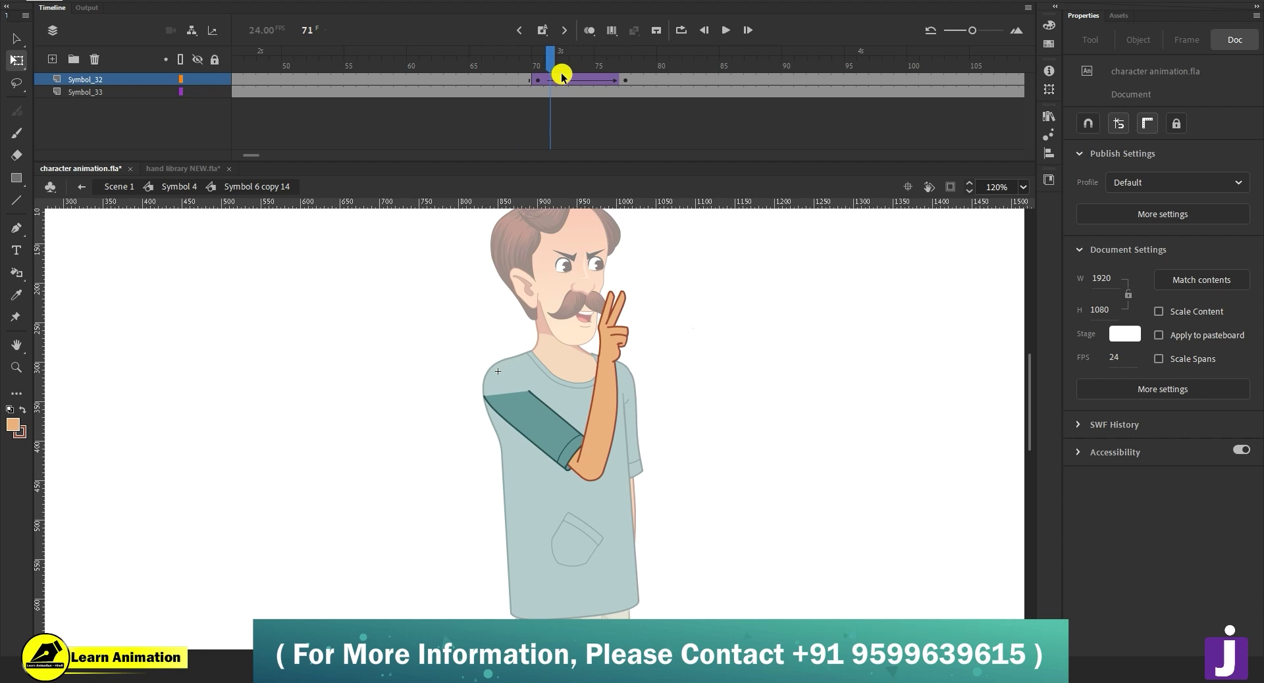
left_click(563, 79)
Inside the forearm symbol, keyframe the hand layer at frames 70 and 77 and add a classic tween between them.
left_click(624, 81)
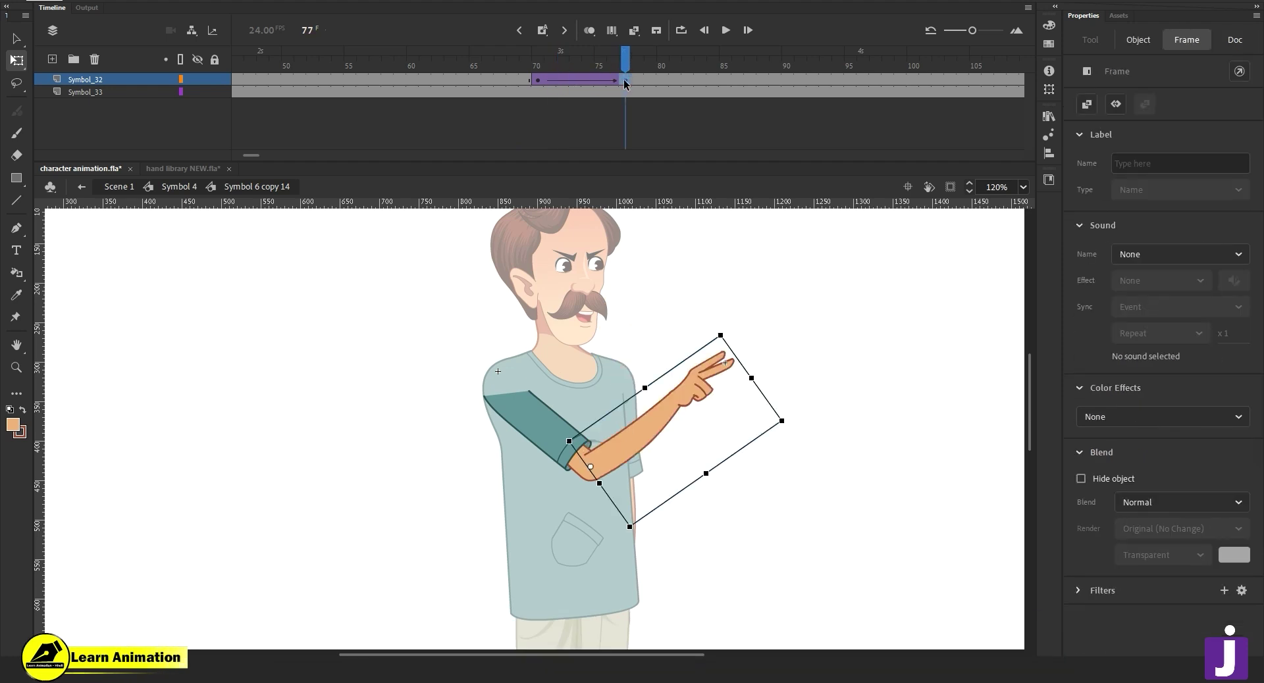
left_click(685, 399)
double_click(684, 399)
key("z")
left_click(697, 401)
left_click(612, 389)
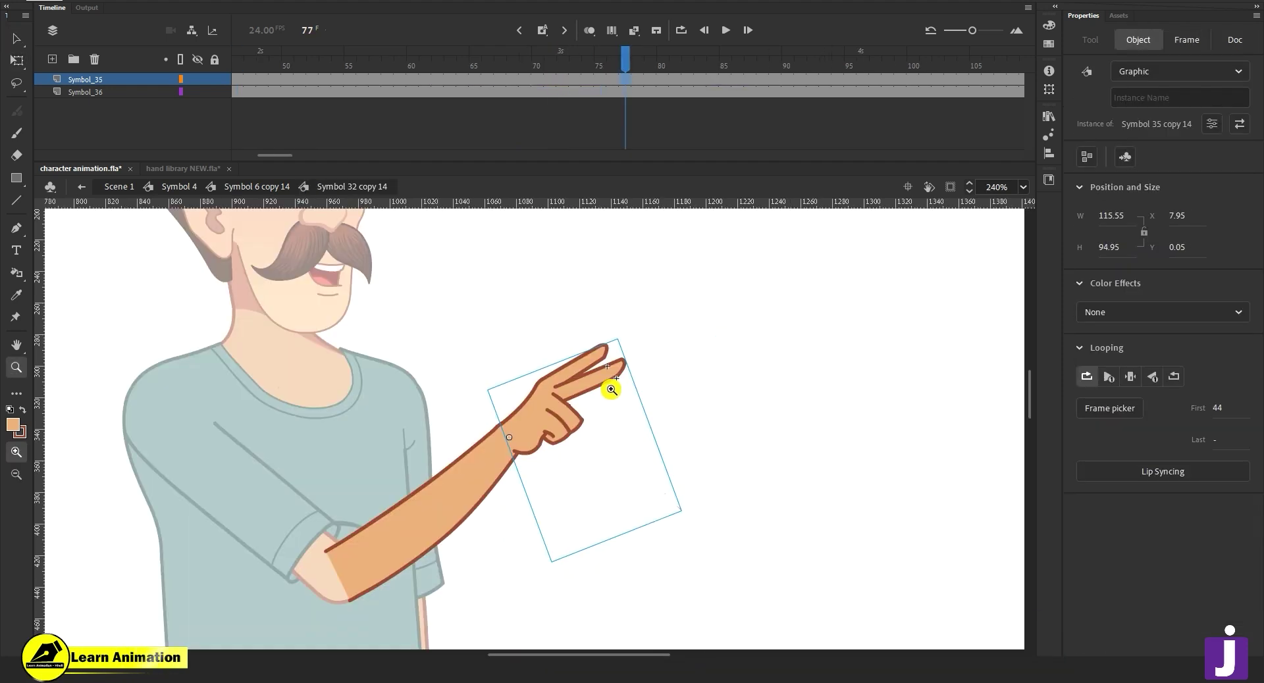
left_click(537, 79)
right_click(569, 86)
left_click(590, 88)
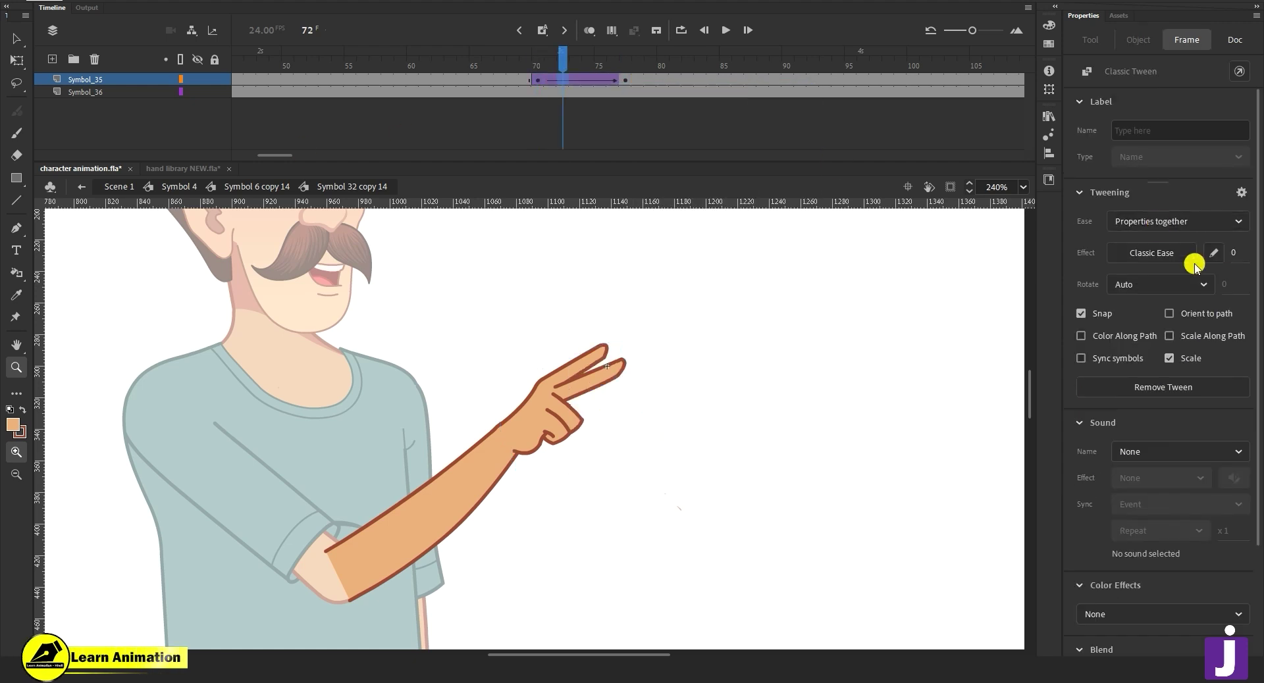
Open the nested hand symbol and insert a keyframe at frame 72.
left_click(626, 80)
key("v")
double_click(545, 417)
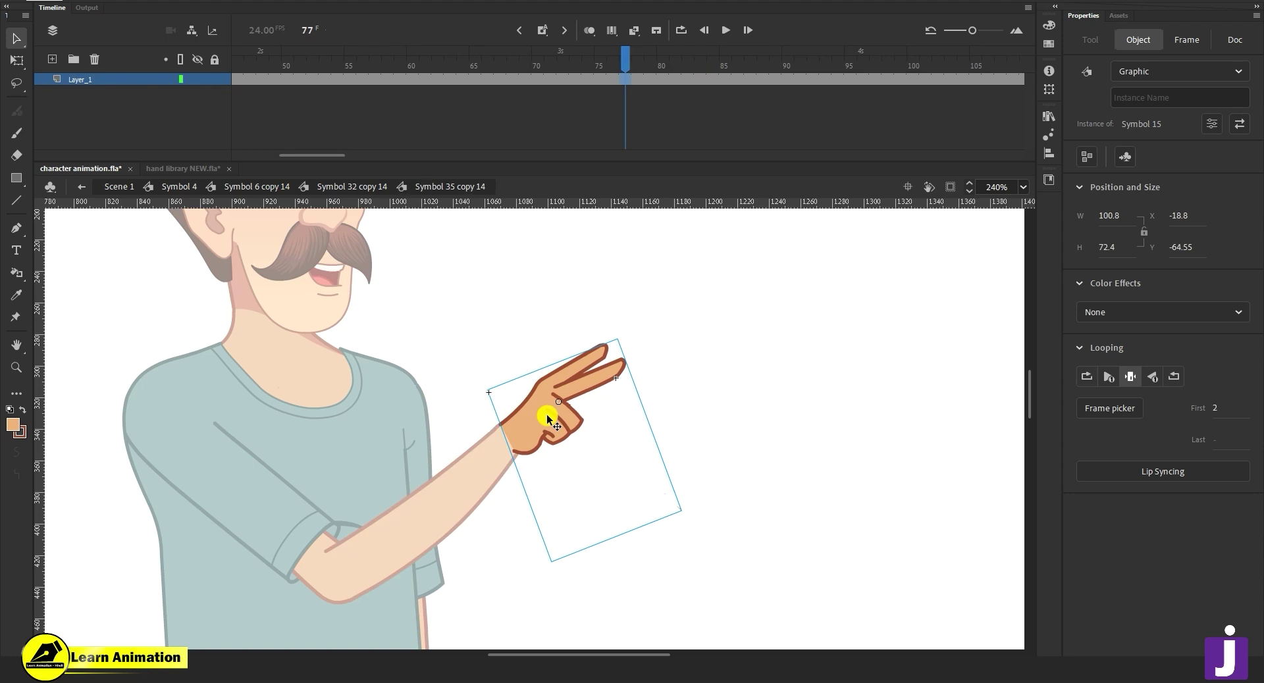
left_click(563, 79)
key("F6")
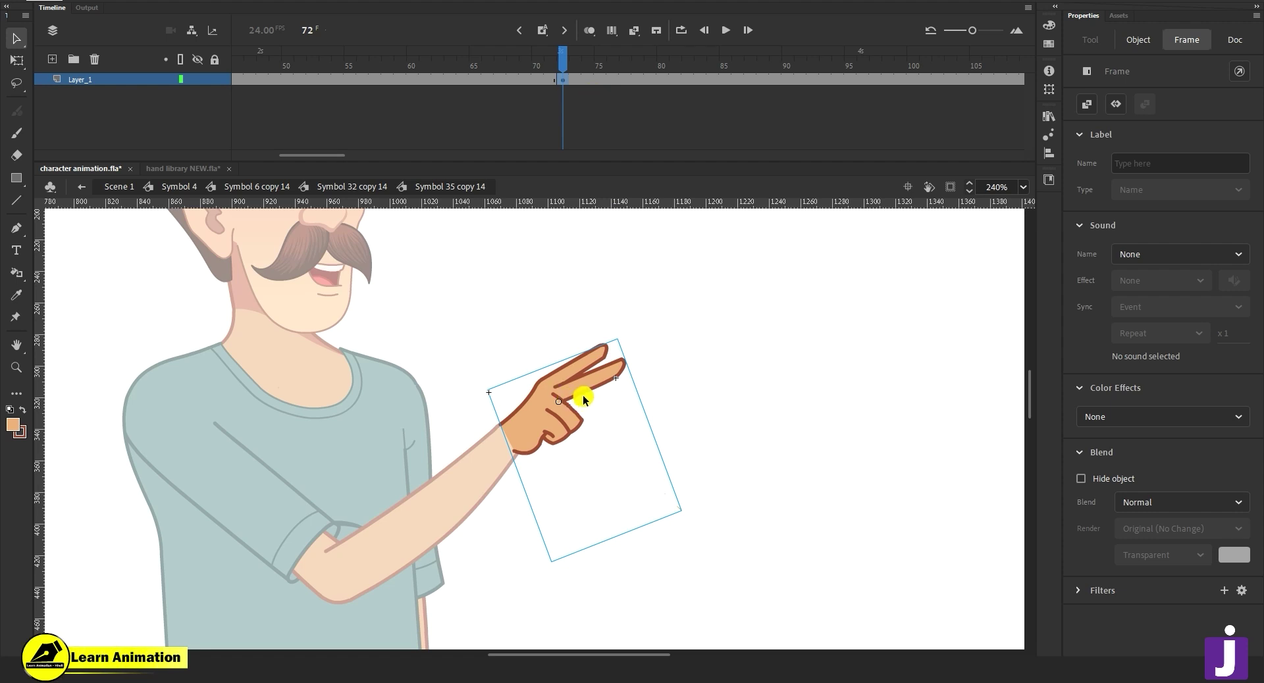
Copy the pointing hand from hand library NEW.fla and paste it into a new frame 3 of the Symbol 15 hand symbol.
left_click(187, 172)
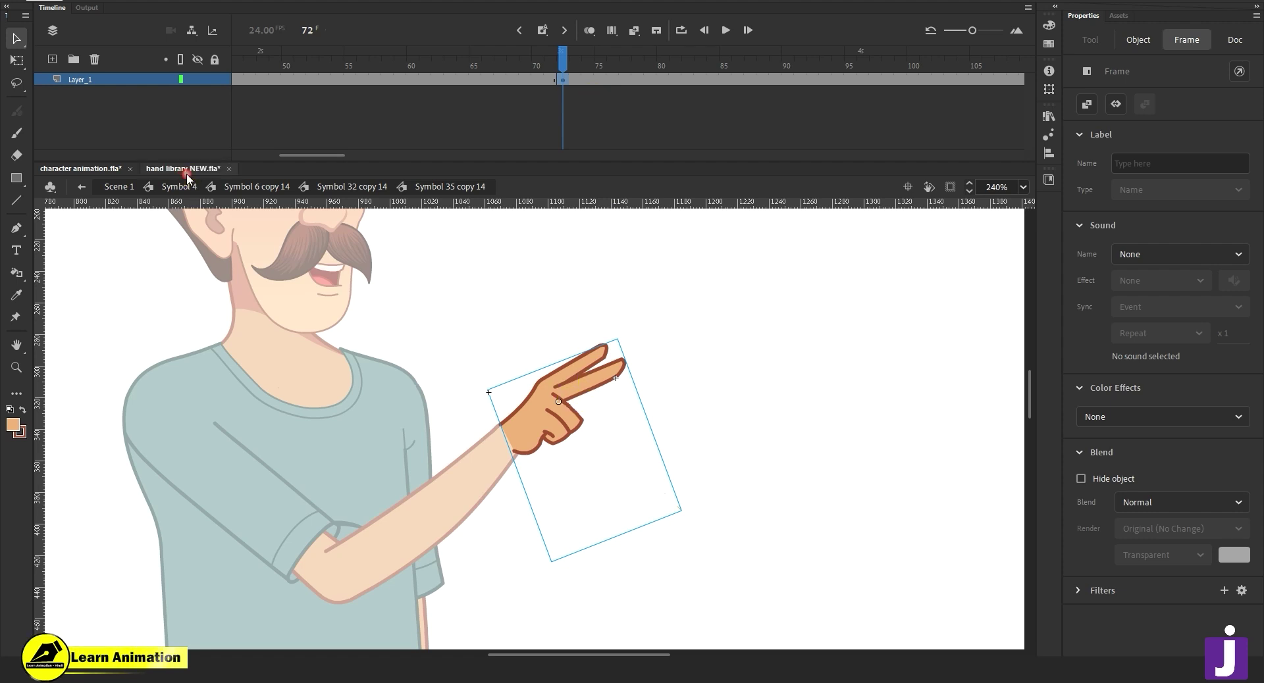
left_click(344, 398)
left_click(80, 168)
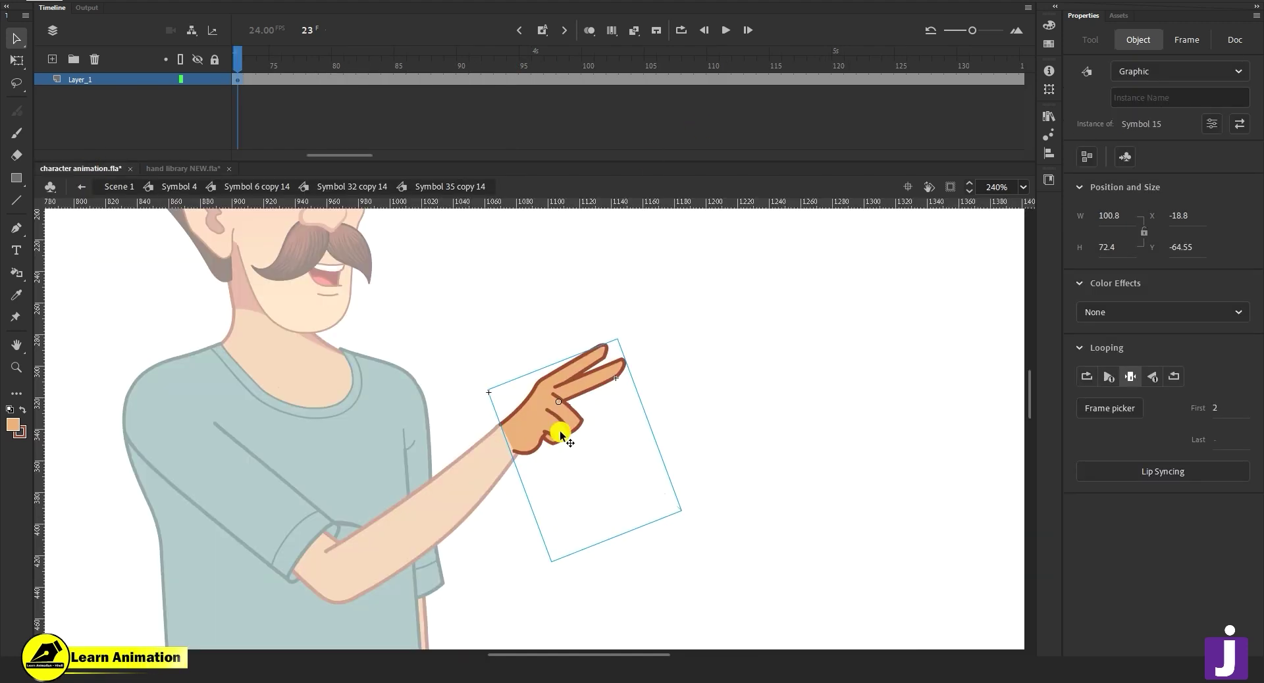
double_click(541, 429)
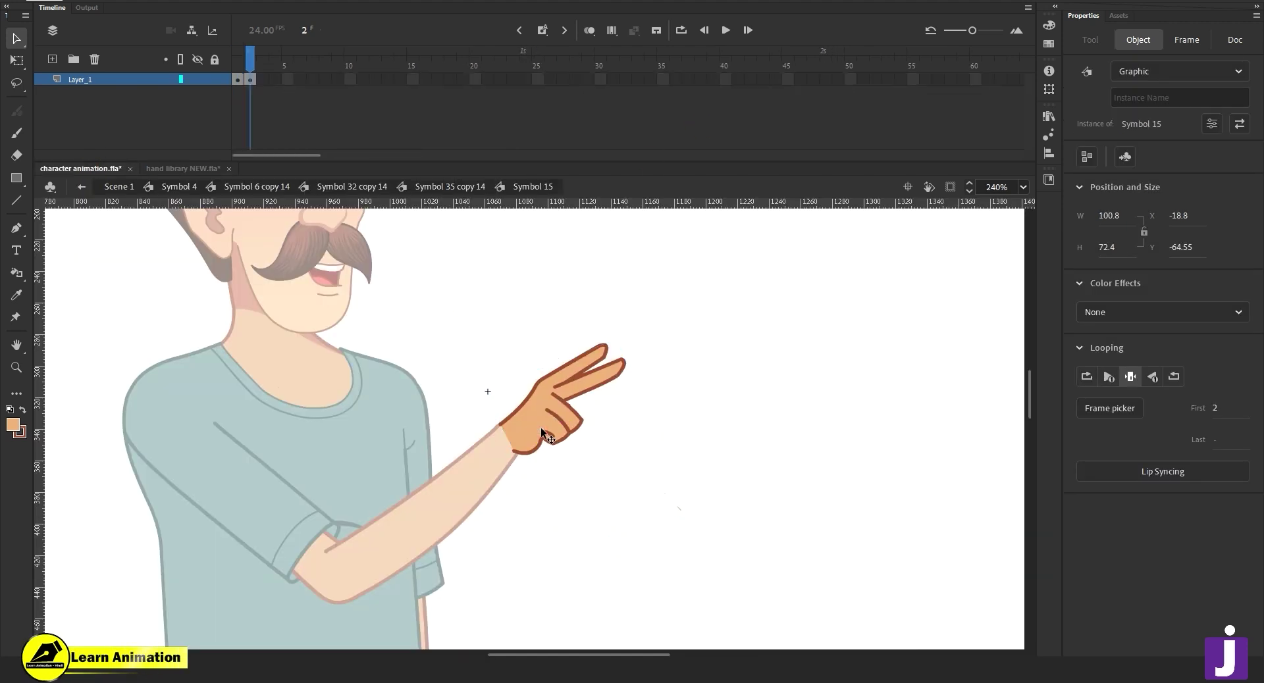
left_click(254, 78)
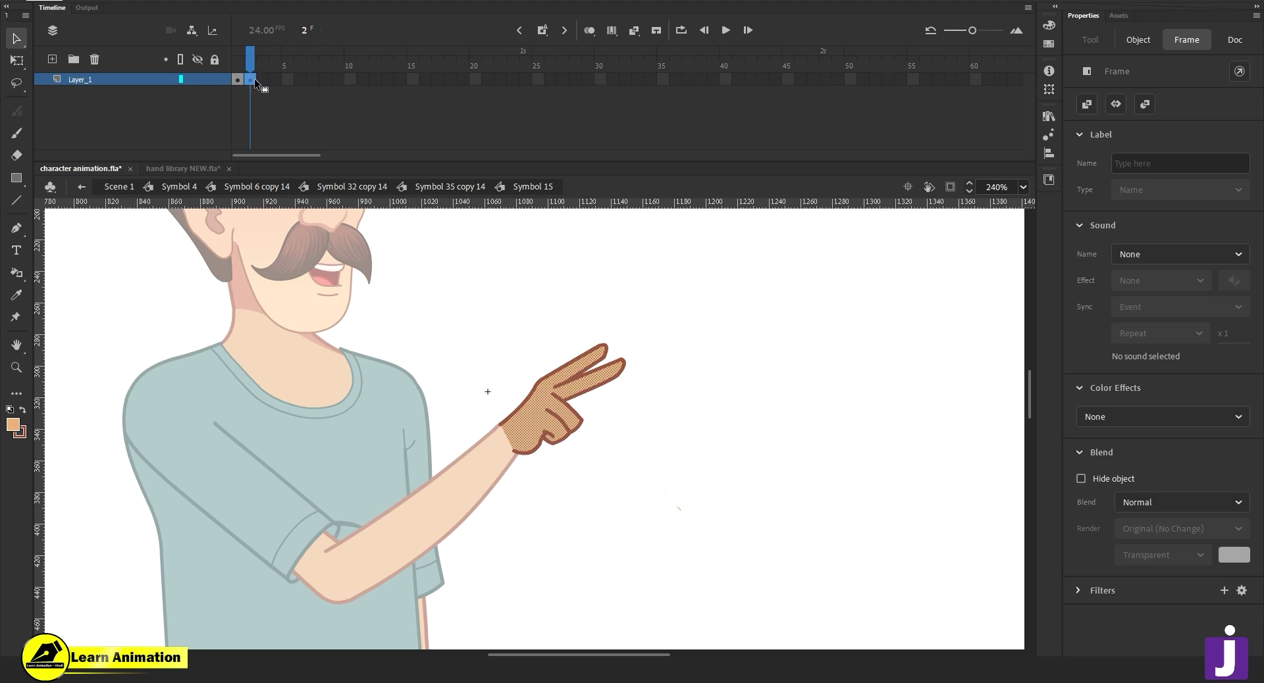
left_click(258, 79)
key("ctrl+v")
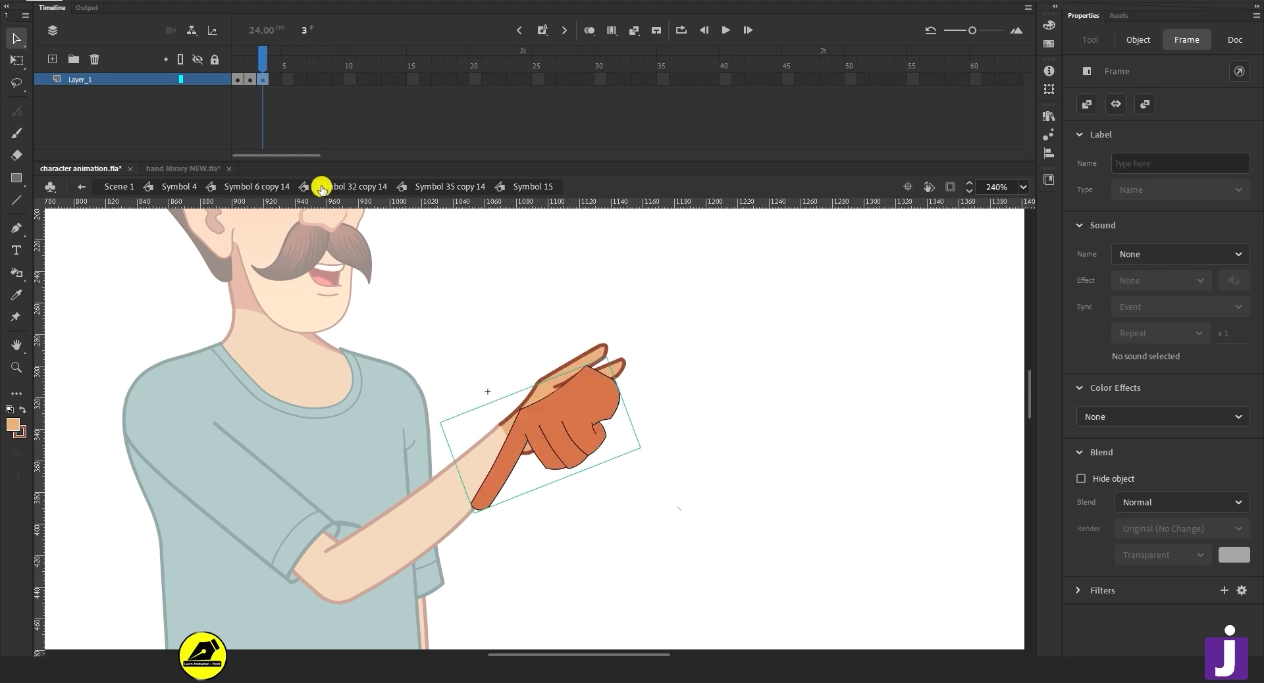
Flip the pasted hand horizontally, then rotate and scale it to about 36 by 72 px beside the existing hand, matching its direction.
left_click(192, 1)
mouse_move(254, 167)
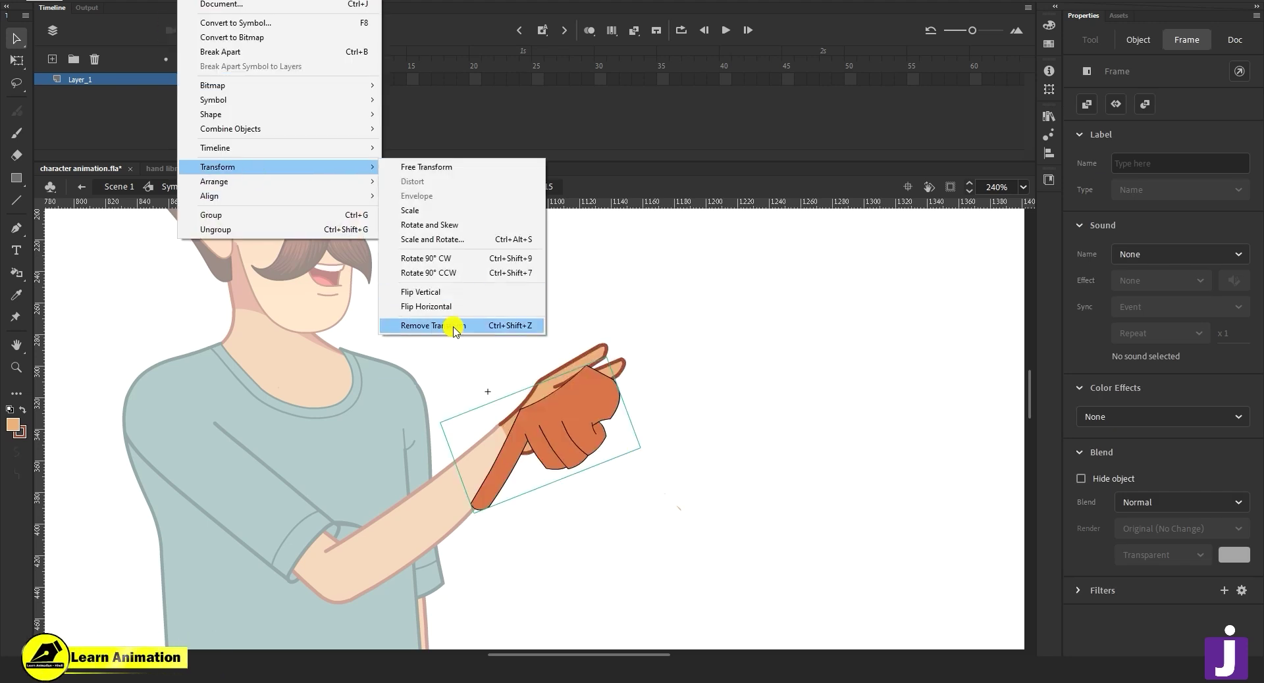
left_click(443, 306)
key("q")
left_click(565, 387)
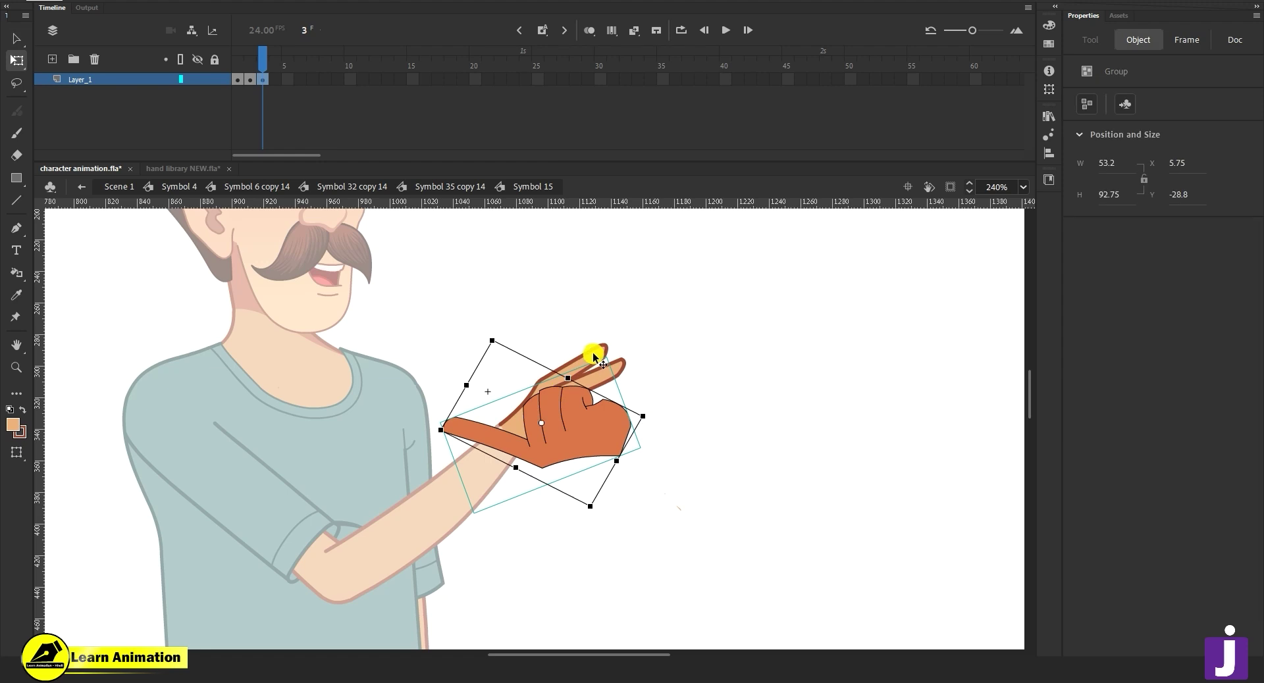
left_click_drag(483, 335, 637, 443)
left_click_drag(530, 442, 638, 480)
left_click_drag(724, 391, 707, 406)
left_click_drag(625, 485, 606, 490)
Break apart the pointing hand and apply the existing hand's sampled skin fill and brown outline colour to it.
key("z")
left_click(600, 428)
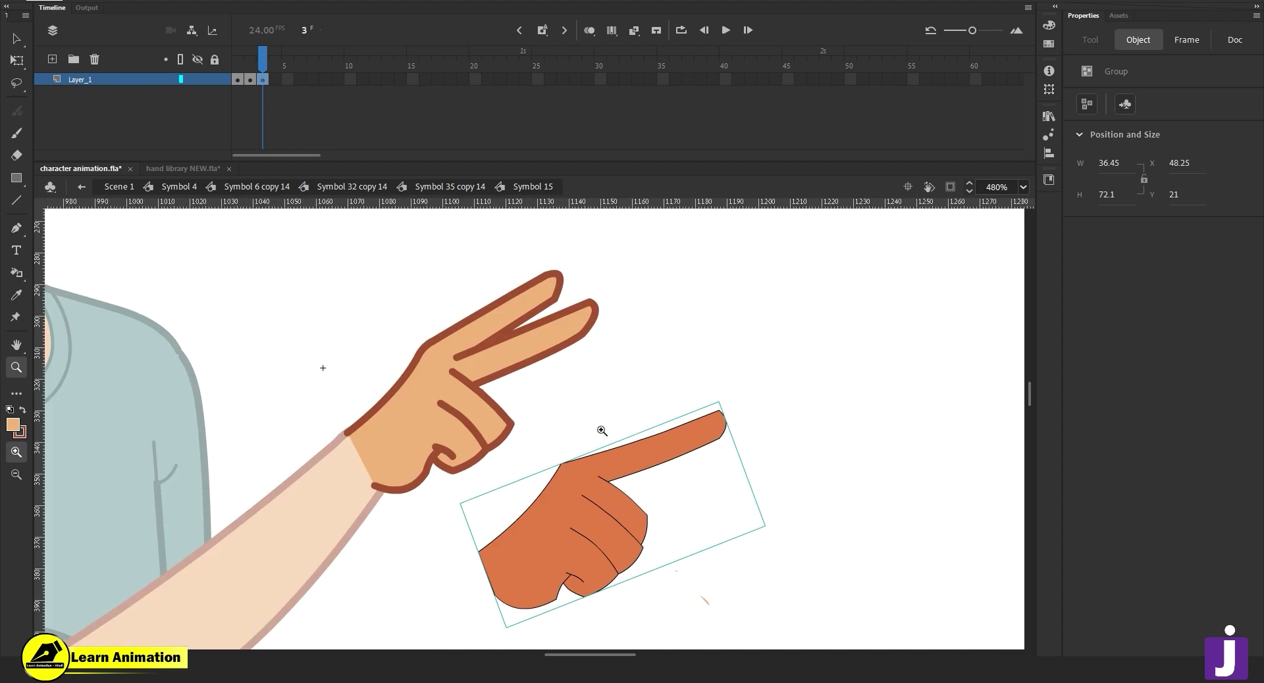
left_click(516, 459)
left_click(519, 460, "alt")
key("ctrl+b")
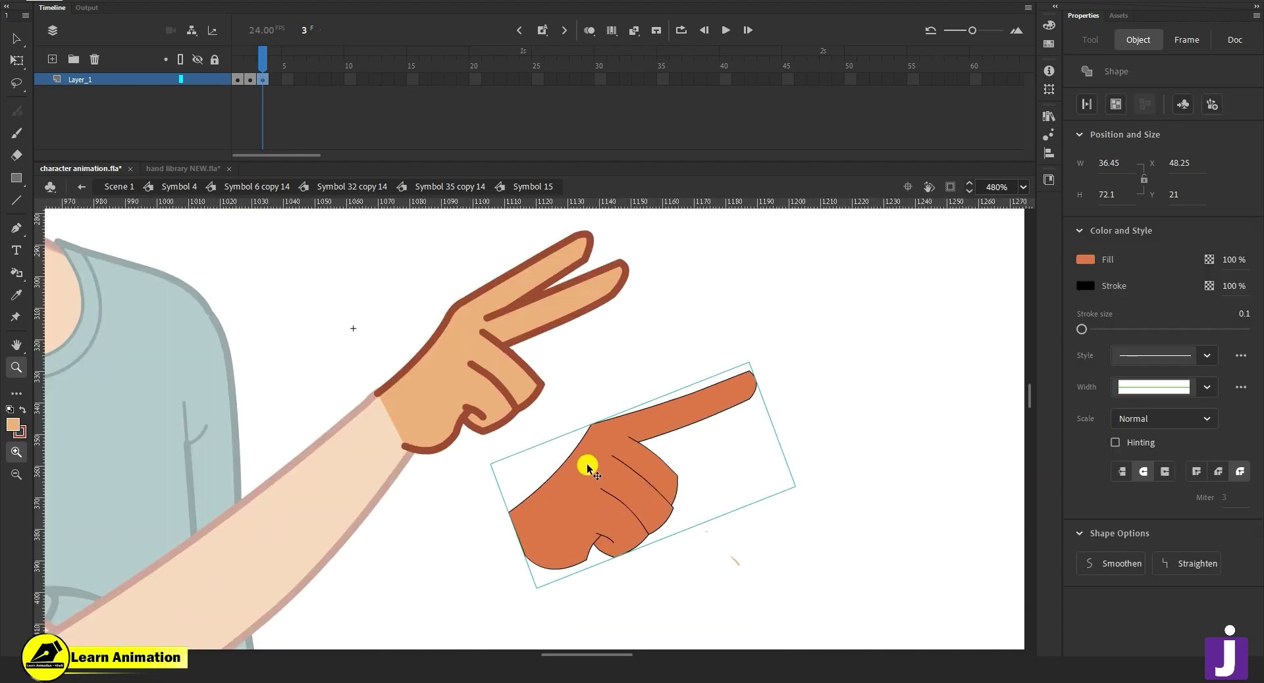
key("v")
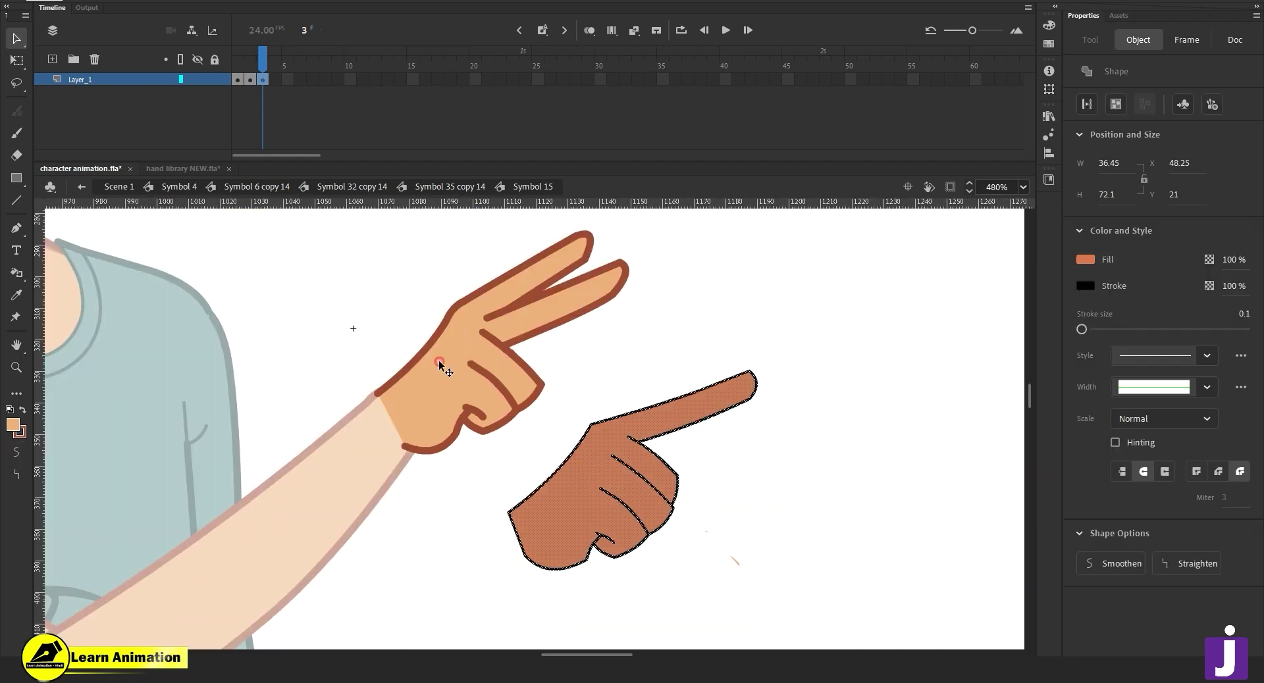
left_click(443, 362)
left_click(586, 480)
key("i")
left_click(455, 368)
key("i")
left_click(587, 305)
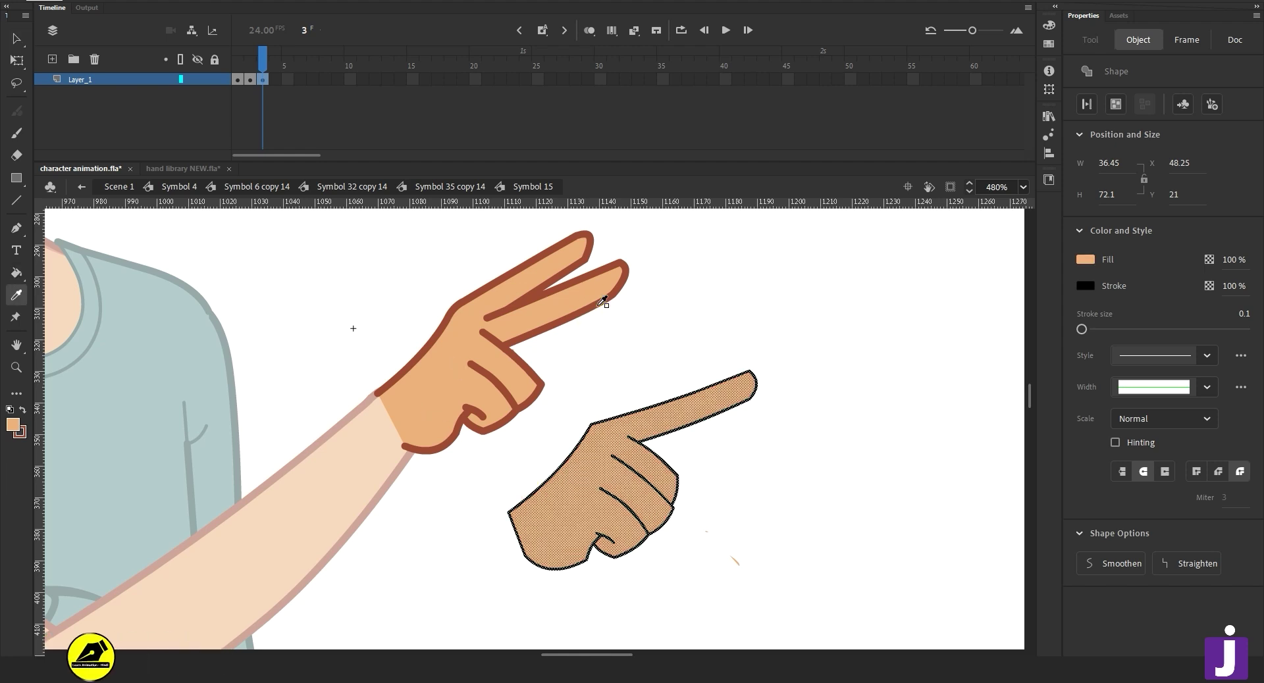
left_click(692, 429)
Set the pointing hand's outline stroke size to 2.
left_click(1242, 313)
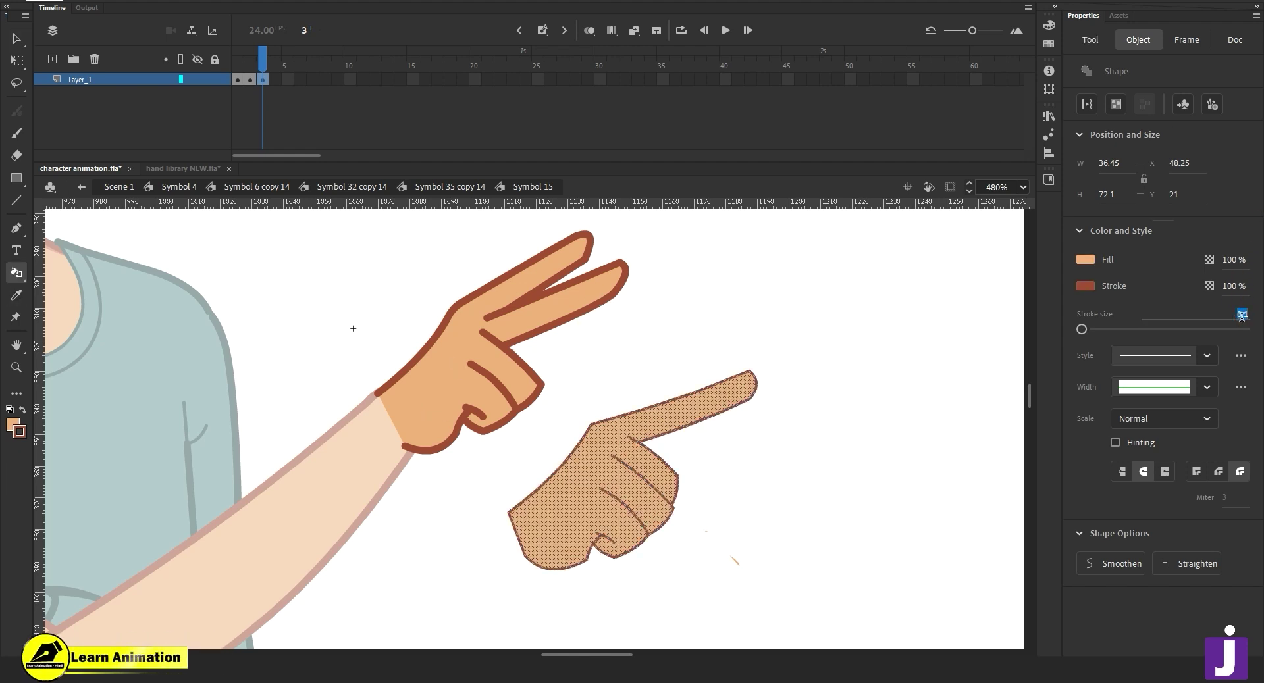
type("2")
key("Return")
left_click(903, 302)
key("v")
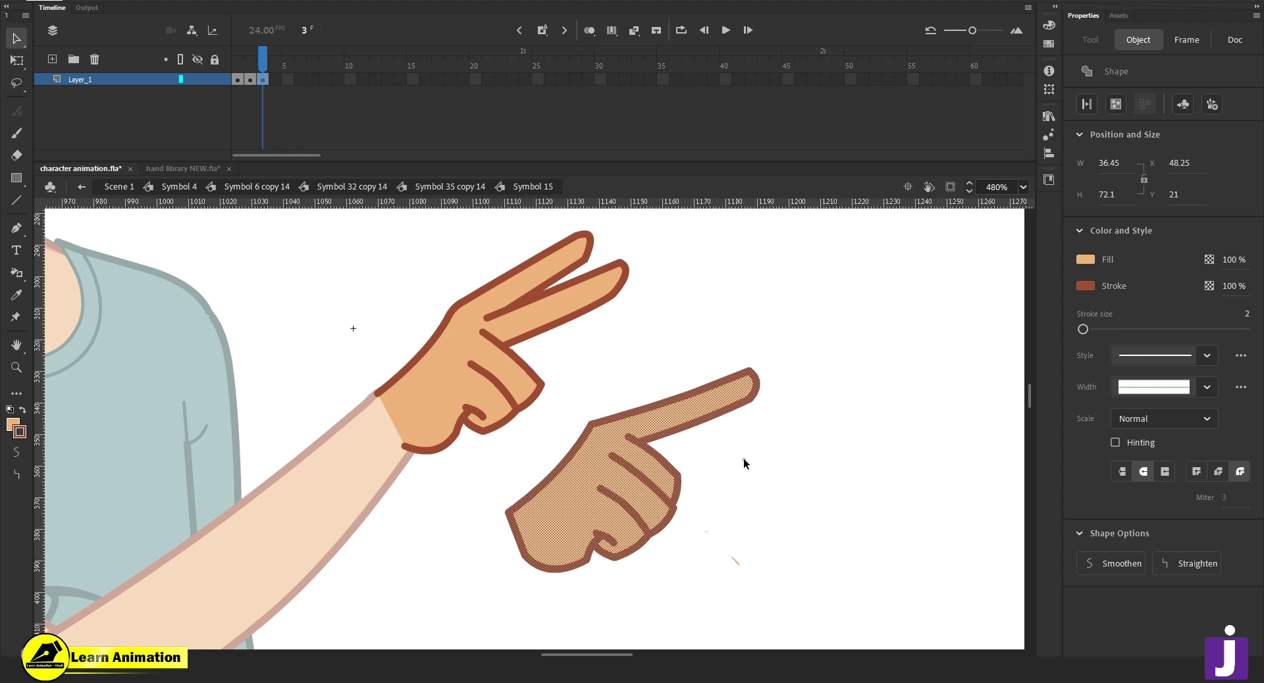
Group the pointing hand, align it over the old hand at the wrist, and delete its outline across the wrist.
left_click(744, 458)
left_click(553, 535)
double_click(524, 535)
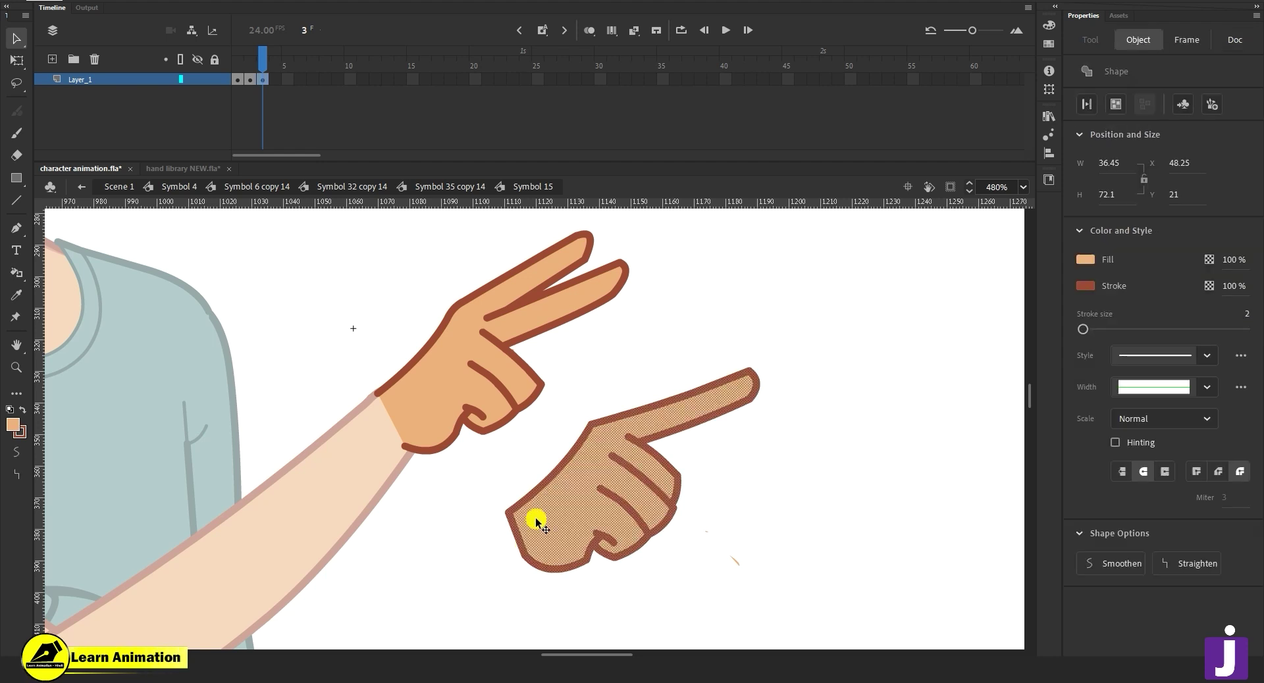
key("ctrl+g")
left_click_drag(545, 524, 422, 403)
double_click(403, 428)
left_click(392, 417)
key("Delete")
double_click(394, 340)
Delete the old two-finger hand shape from behind the pointing hand in frame 3.
key("z")
left_click(534, 399, "alt")
key("v")
left_click_drag(656, 297, 388, 543)
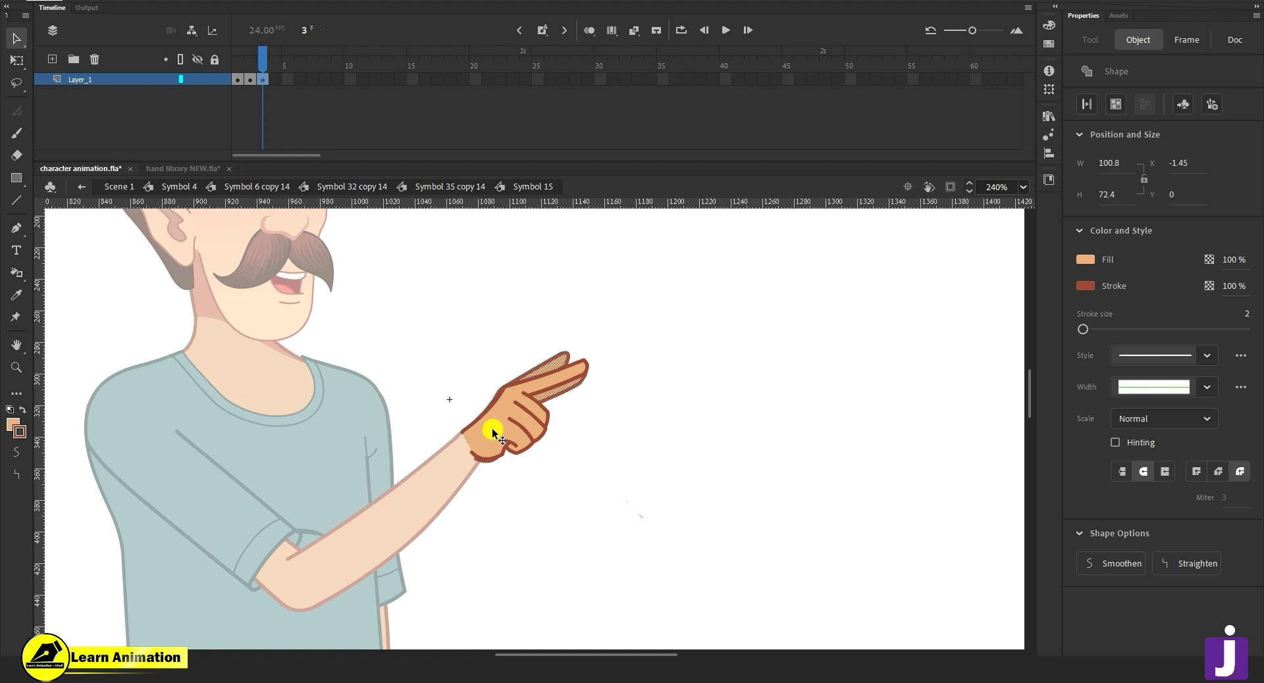
key("Delete")
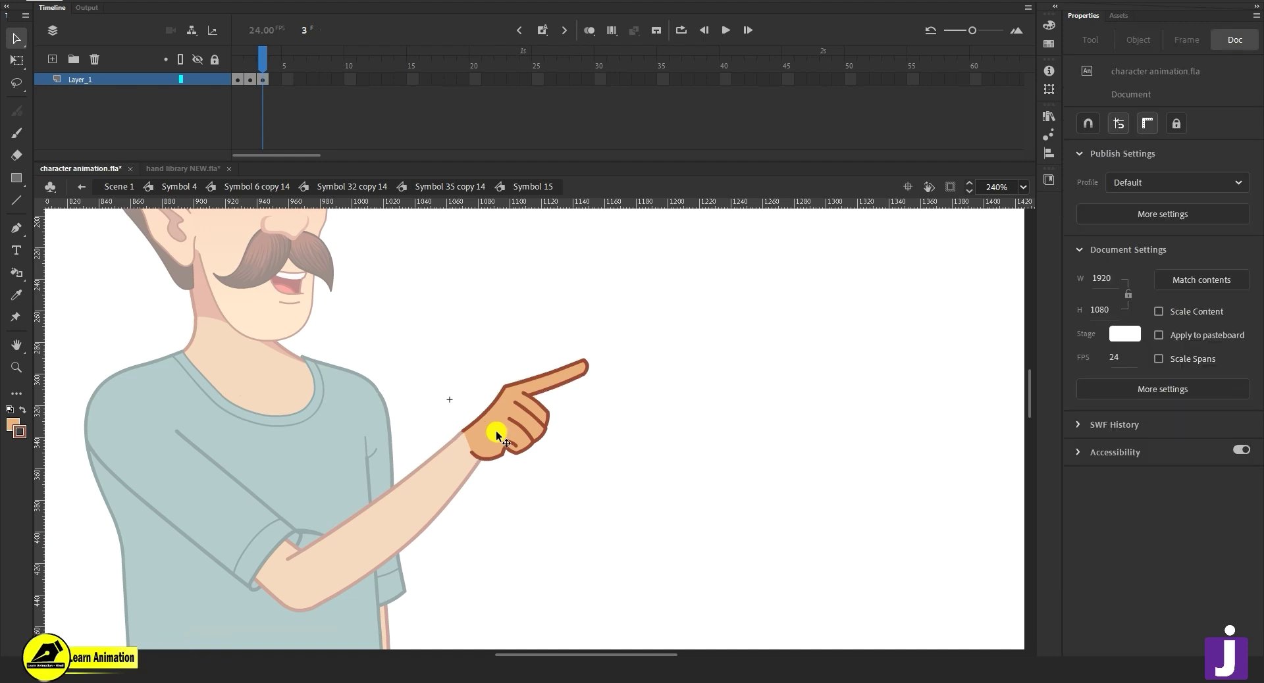
Break apart the pointing hand group and adjust its lower wrist outline where it meets the forearm.
key("z")
double_click(474, 460)
key("v")
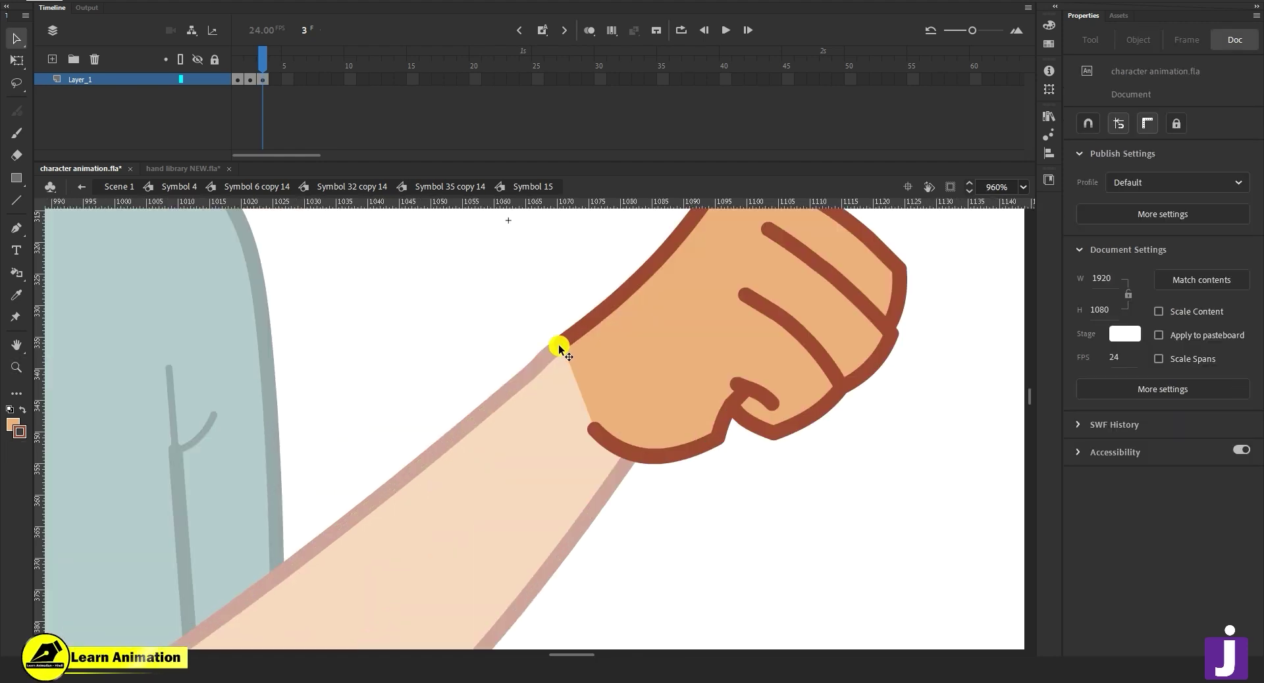
left_click(563, 349)
key("ctrl+b")
left_click(464, 326)
left_click_drag(596, 432, 634, 466)
key("z")
left_click(632, 401, "alt")
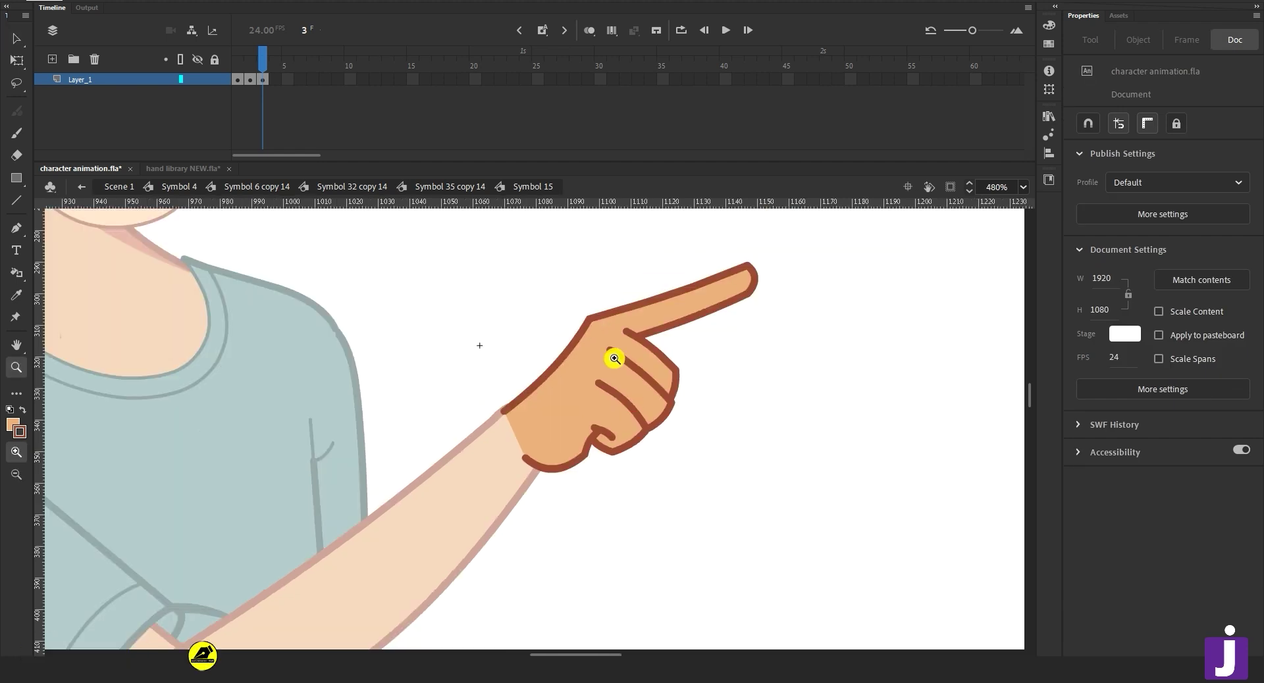
left_click(609, 423, "alt")
key("v")
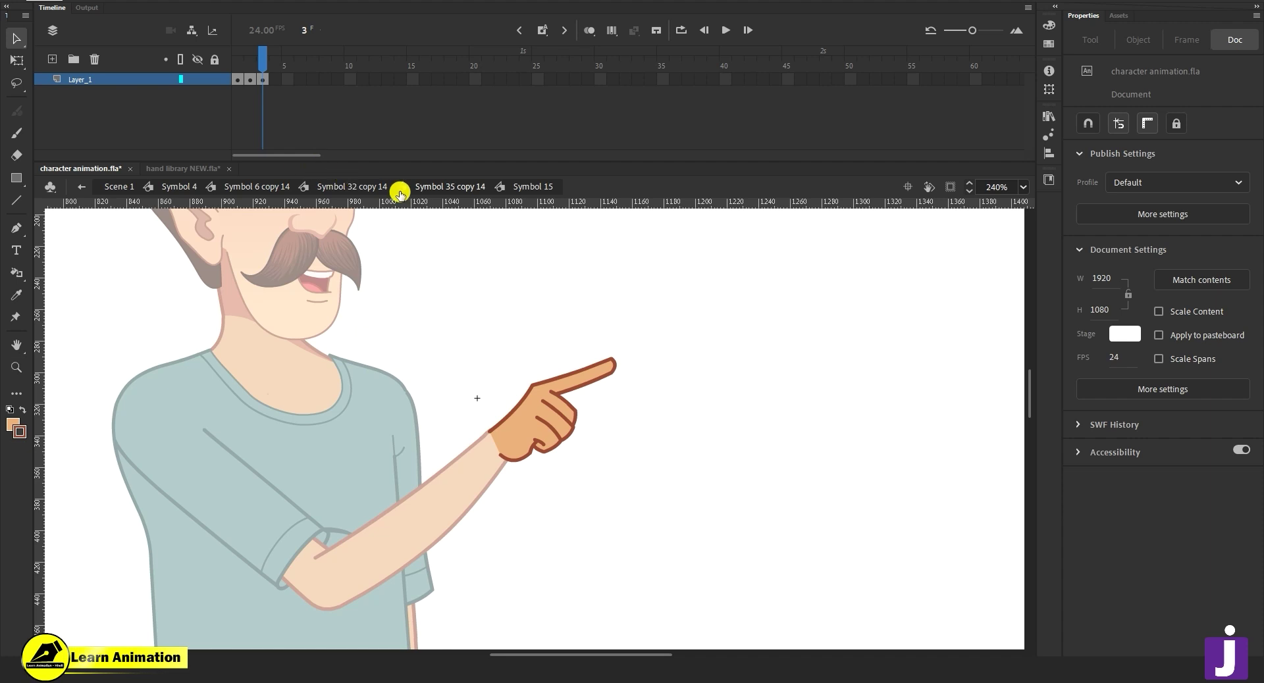
At frame 72 of Symbol 35 copy 14, switch the hand to pose 3 with the Frame Picker and return to the forearm symbol.
left_click(449, 188)
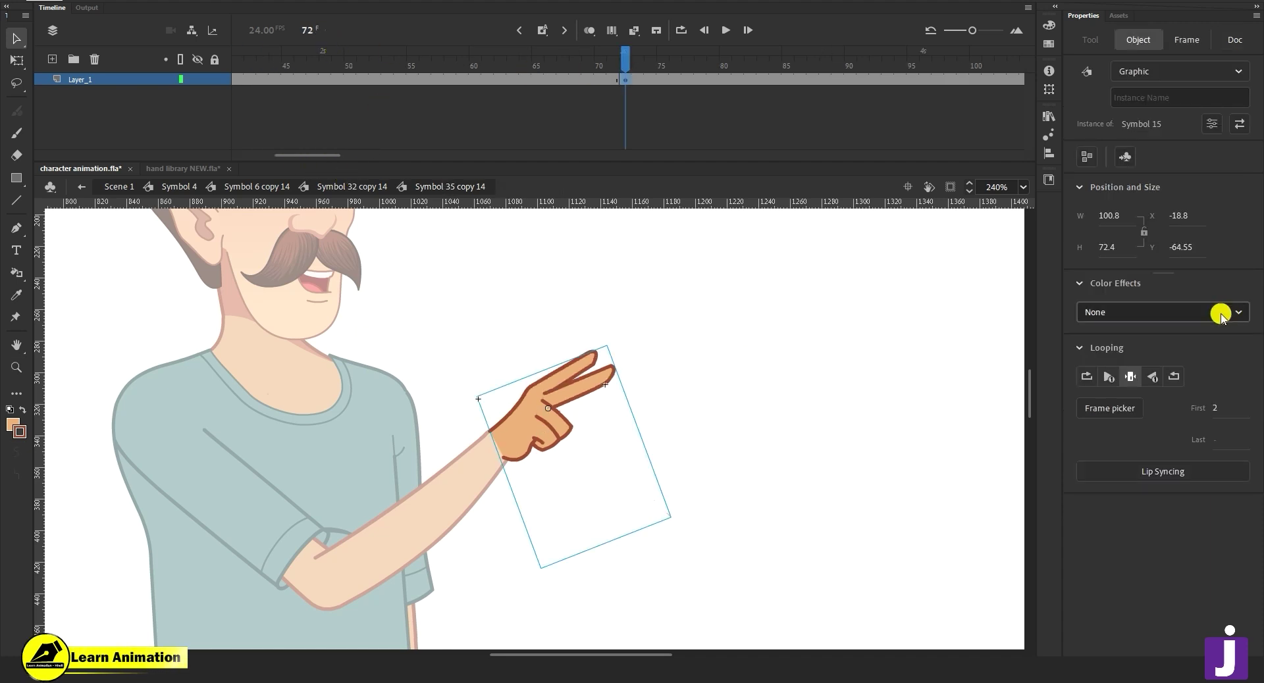
left_click(1102, 407)
left_click(826, 371)
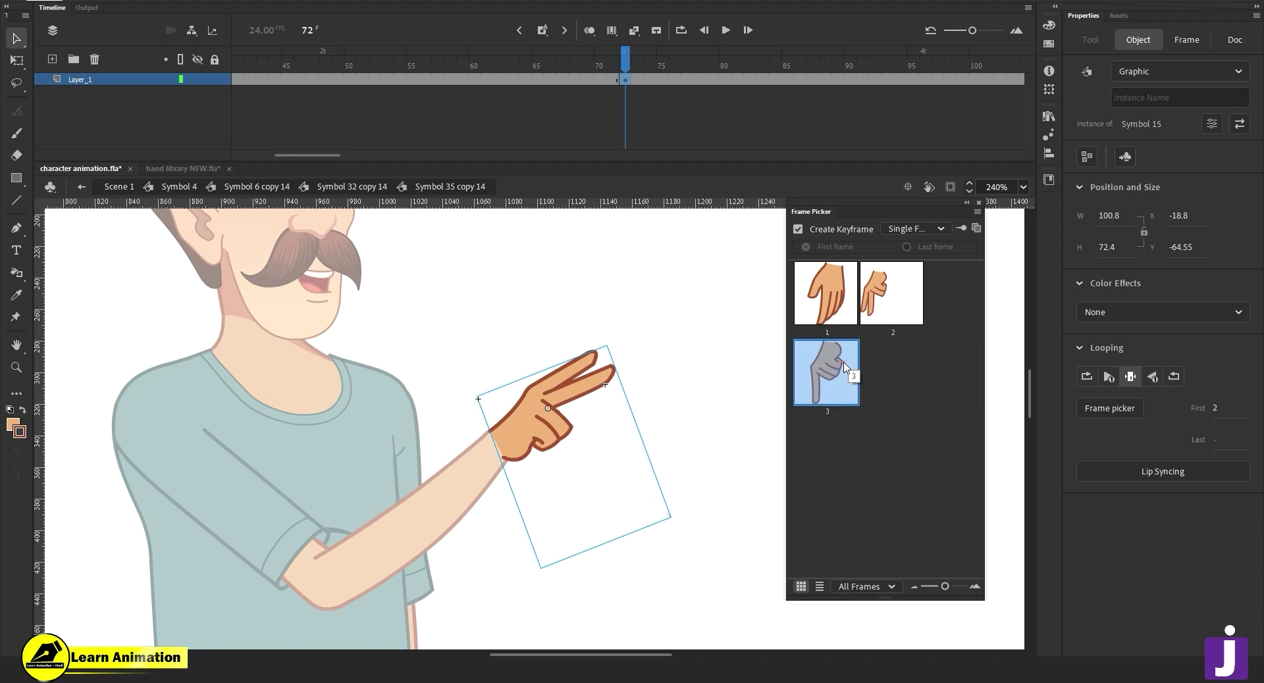
left_click(661, 302)
left_click(981, 207)
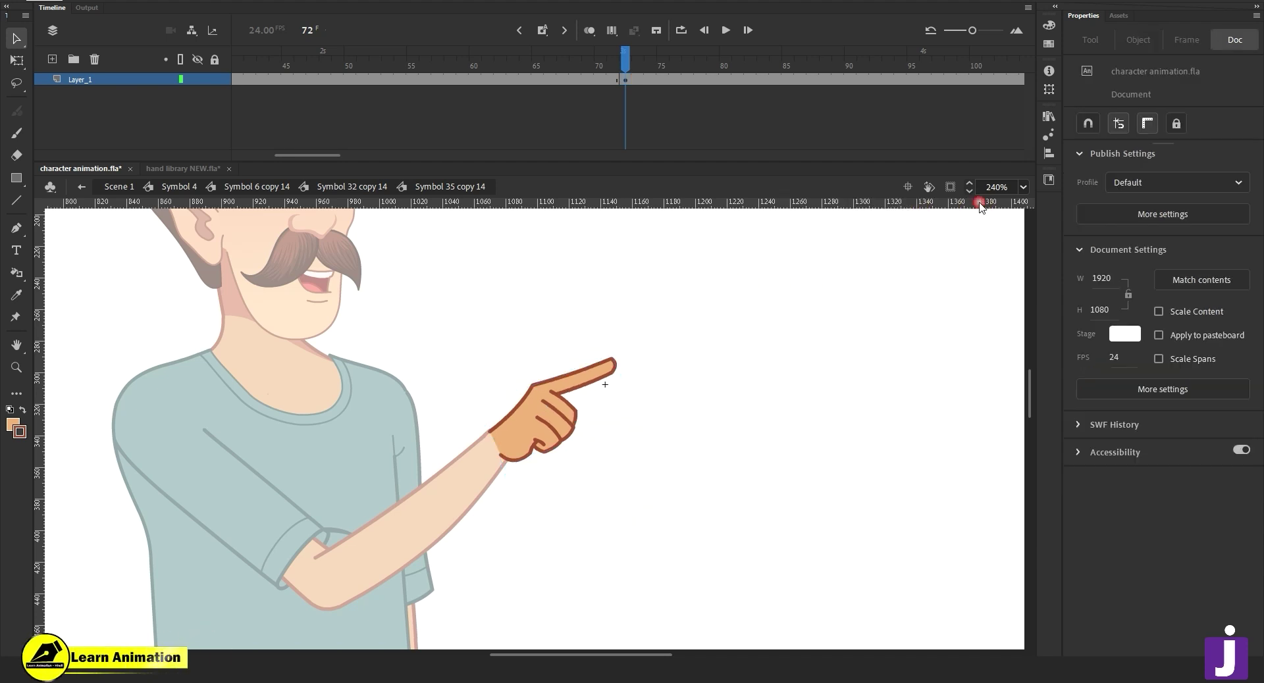
left_click(324, 182)
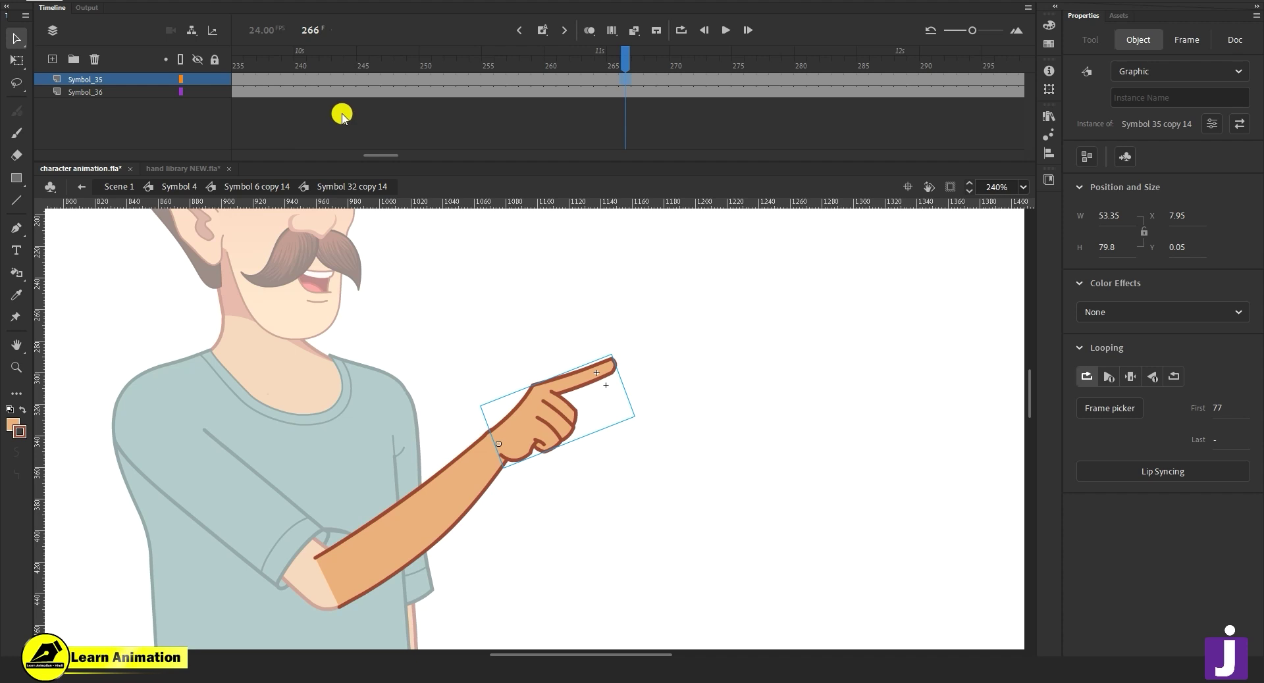
At frame 77 of the forearm symbol, rotate the pointing hand counter-clockwise so the index finger aims more steeply upward.
left_click_drag(376, 157, 262, 155)
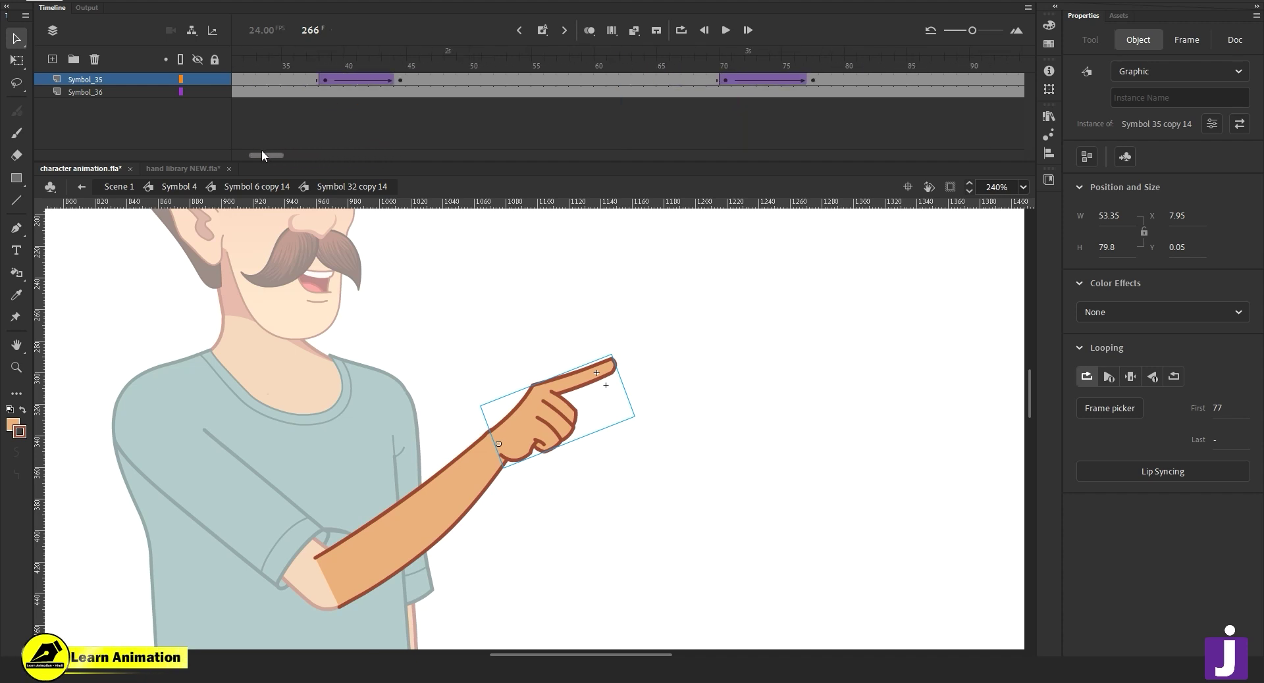
left_click(810, 85)
left_click(592, 353)
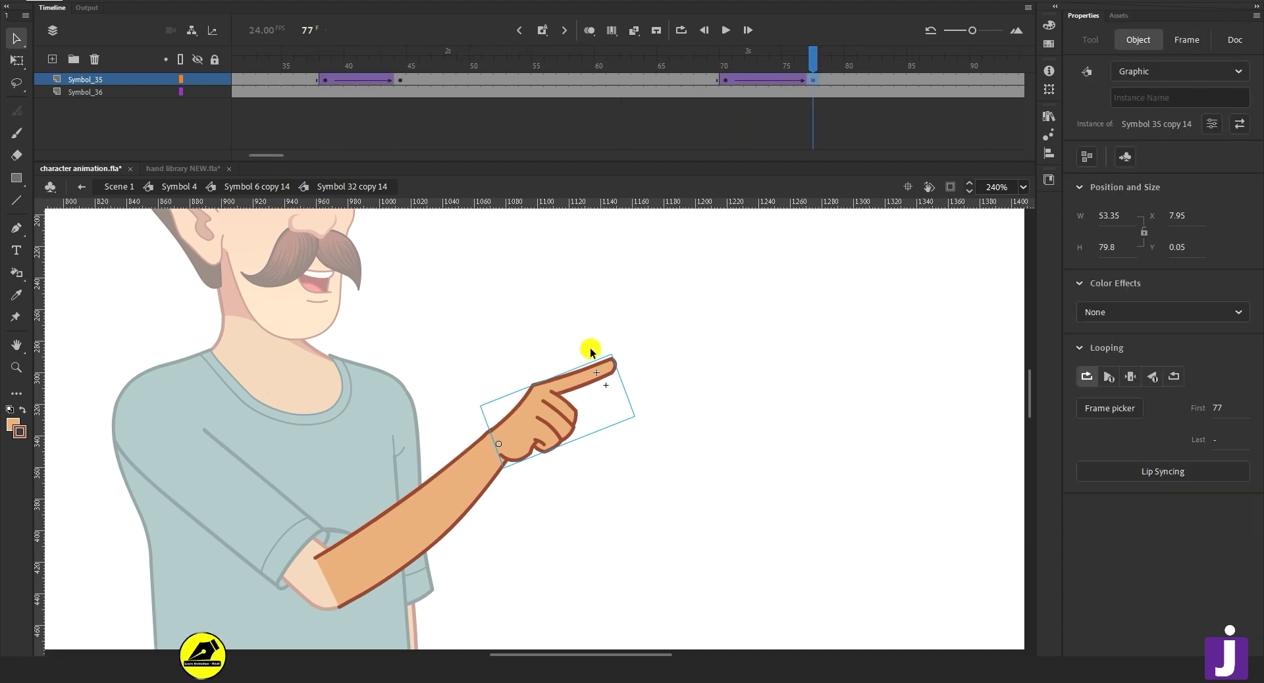
key("q")
left_click_drag(615, 351, 565, 294)
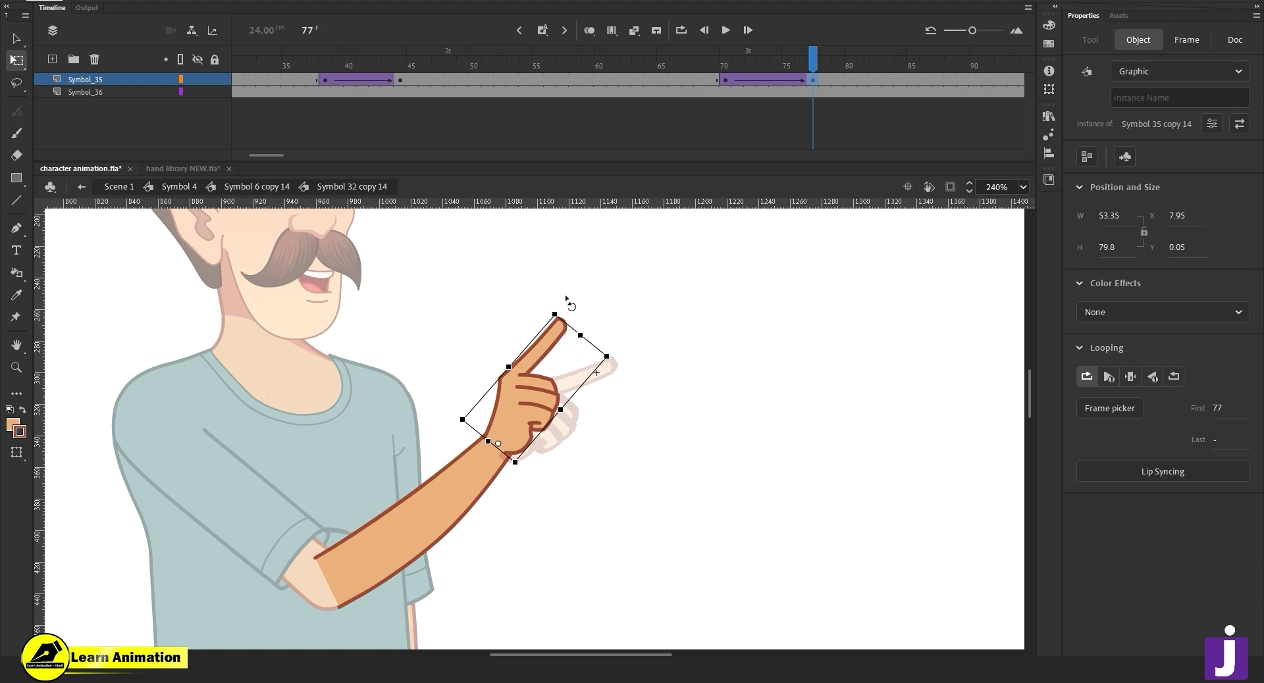
left_click(649, 443)
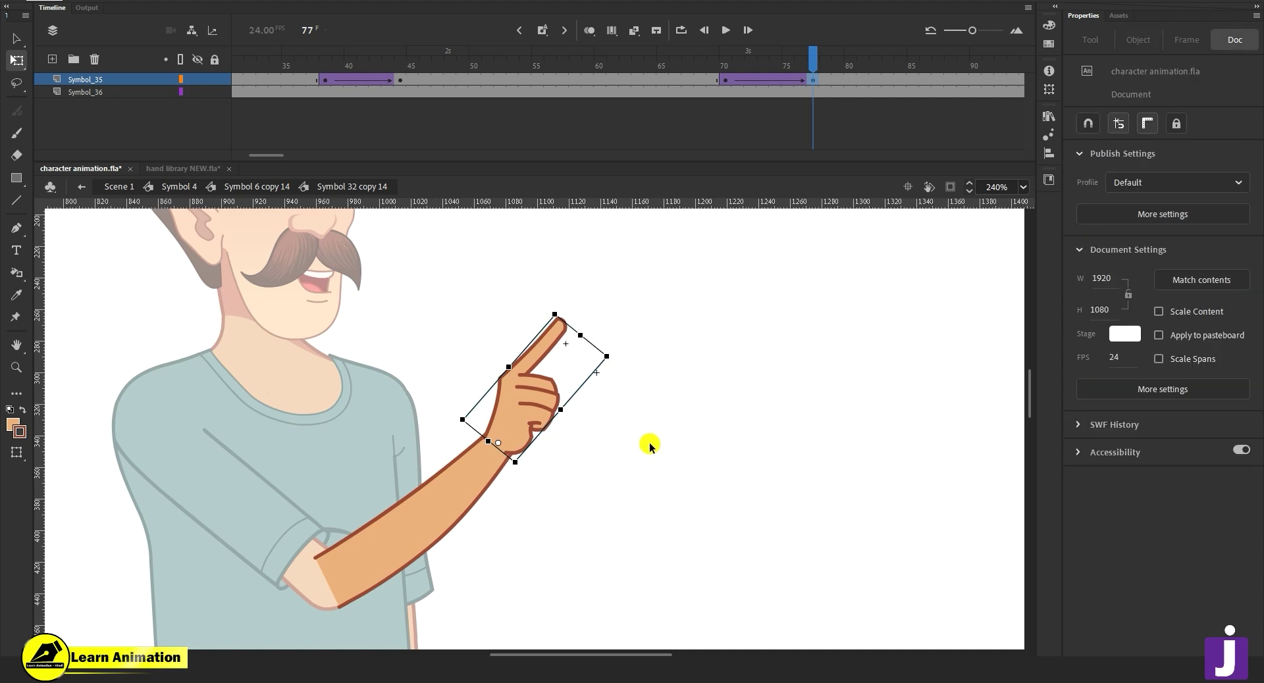
Return to Symbol 4 and play the whole character animation from frame 1 to review the pointing gesture.
left_click(172, 186)
left_click(497, 456)
key("z")
left_click(485, 442, "alt")
left_click(465, 431, "alt")
left_click_drag(622, 60, 443, 130)
left_click(1232, 39)
left_click(586, 450)
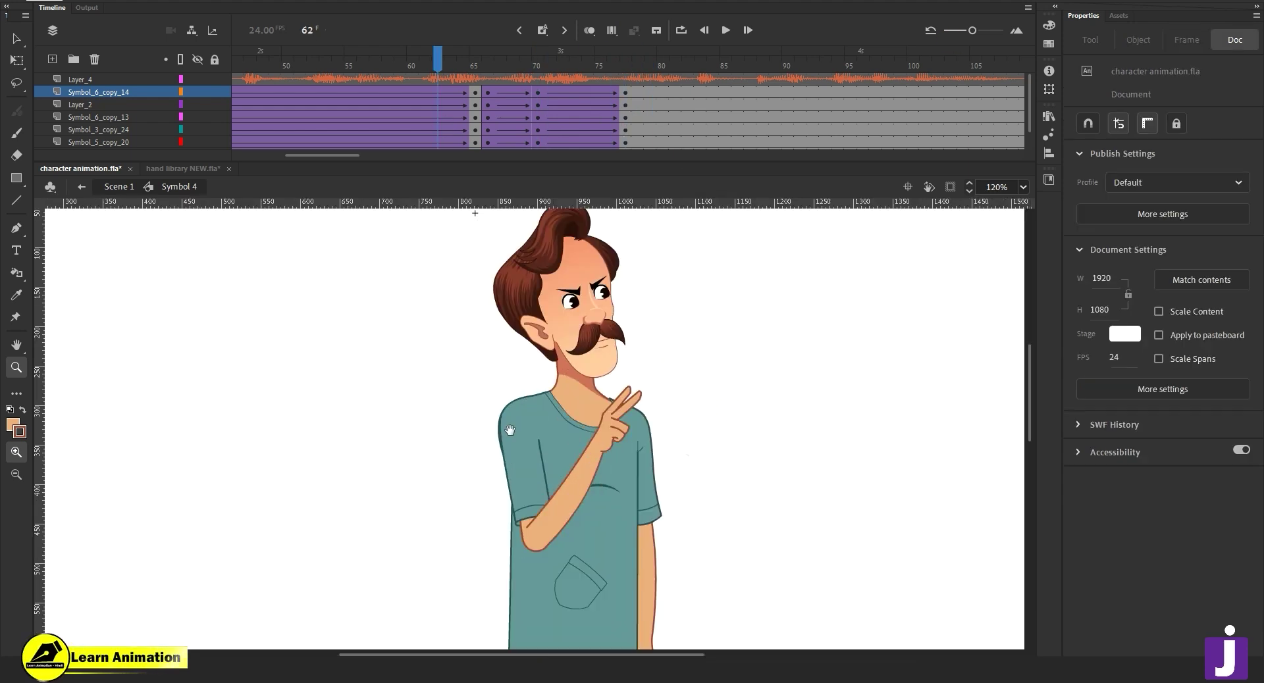
left_click_drag(574, 457, 562, 479)
left_click_drag(499, 431, 493, 419)
left_click_drag(329, 157, 161, 147)
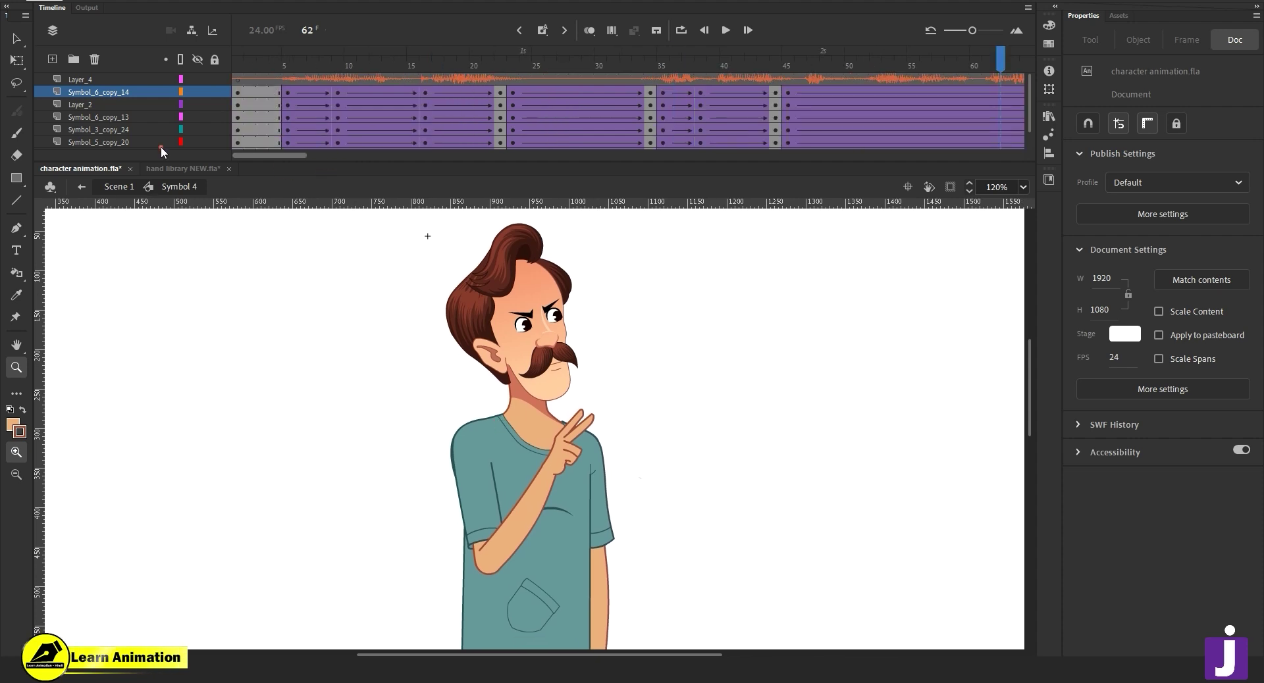
left_click_drag(297, 62, 236, 63)
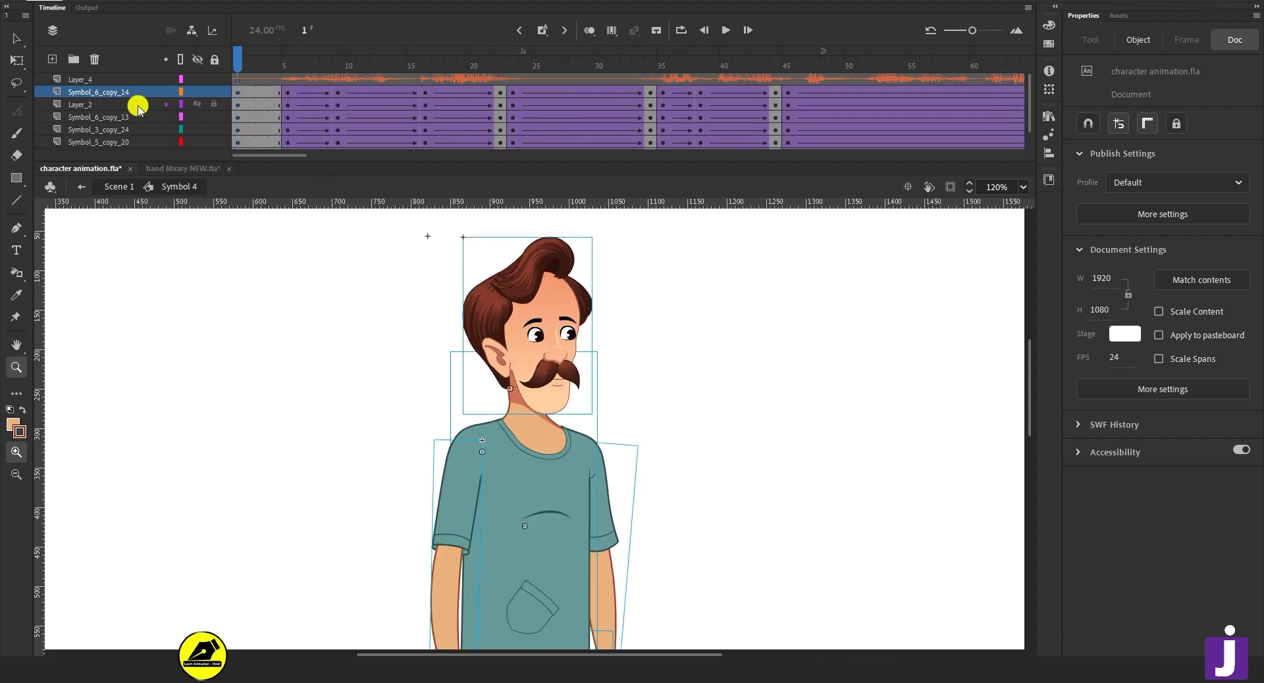
key("Return")
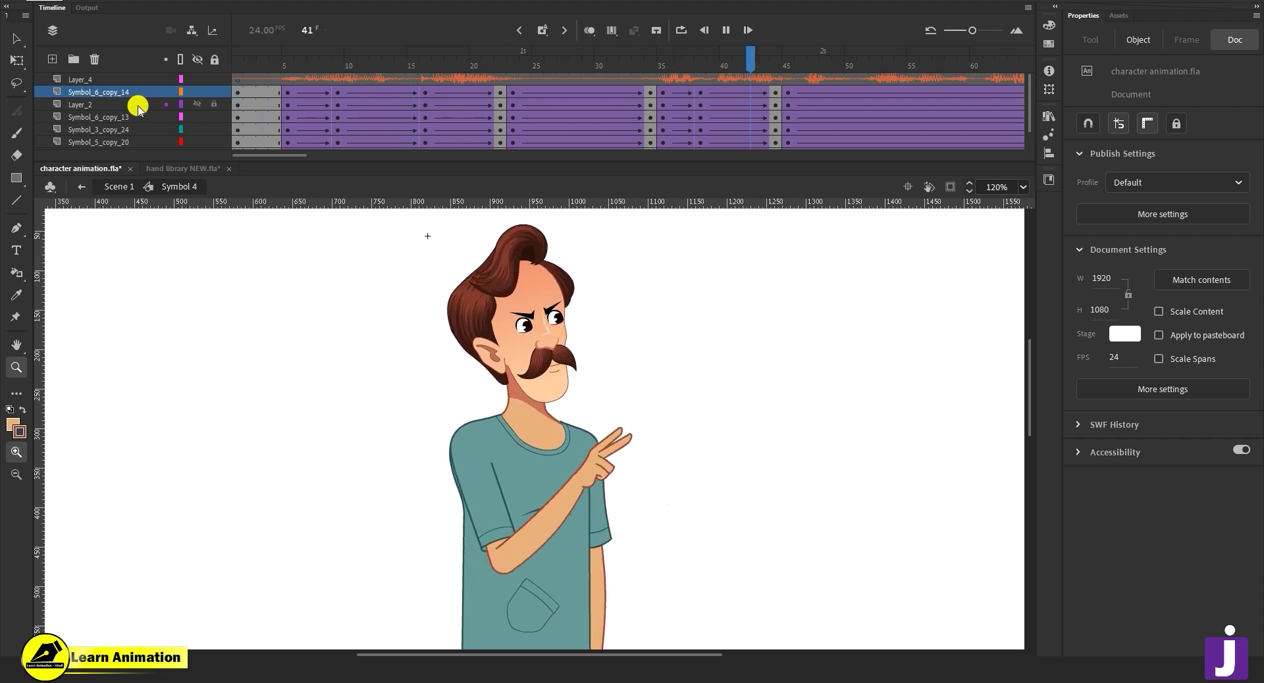
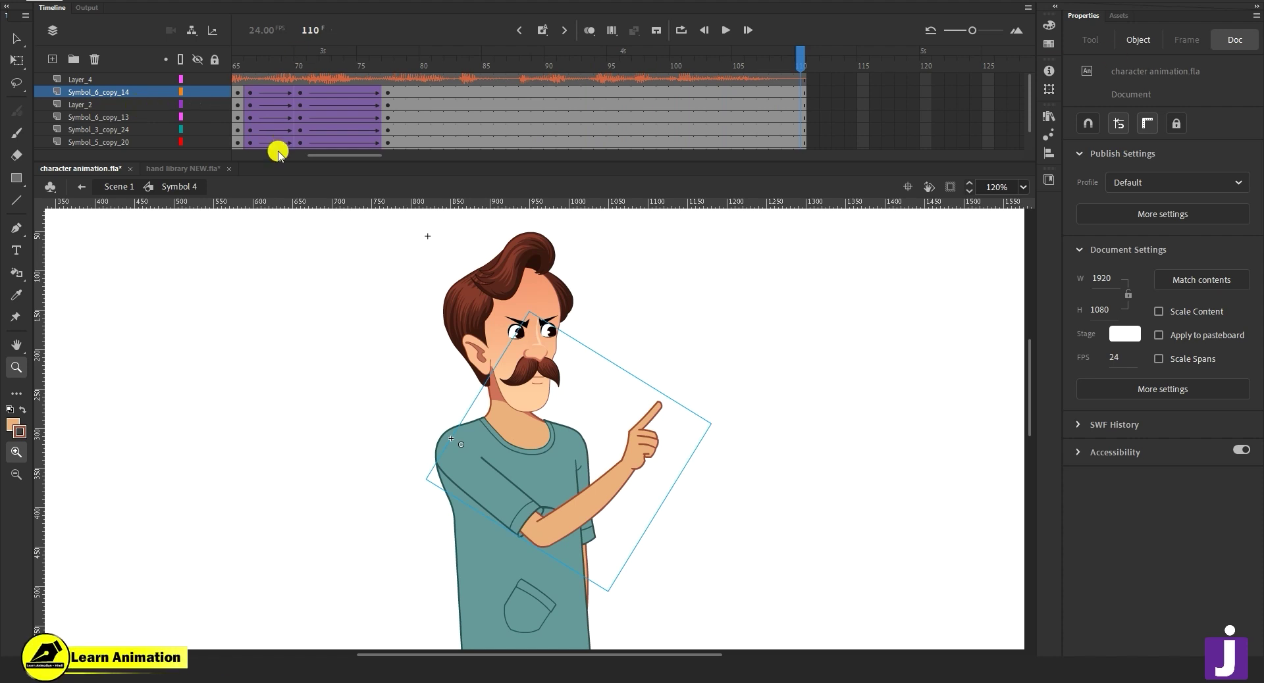
Examine the change in body and arm pose between frames 72 and 77.
left_click_drag(354, 158, 346, 156)
left_click(425, 79)
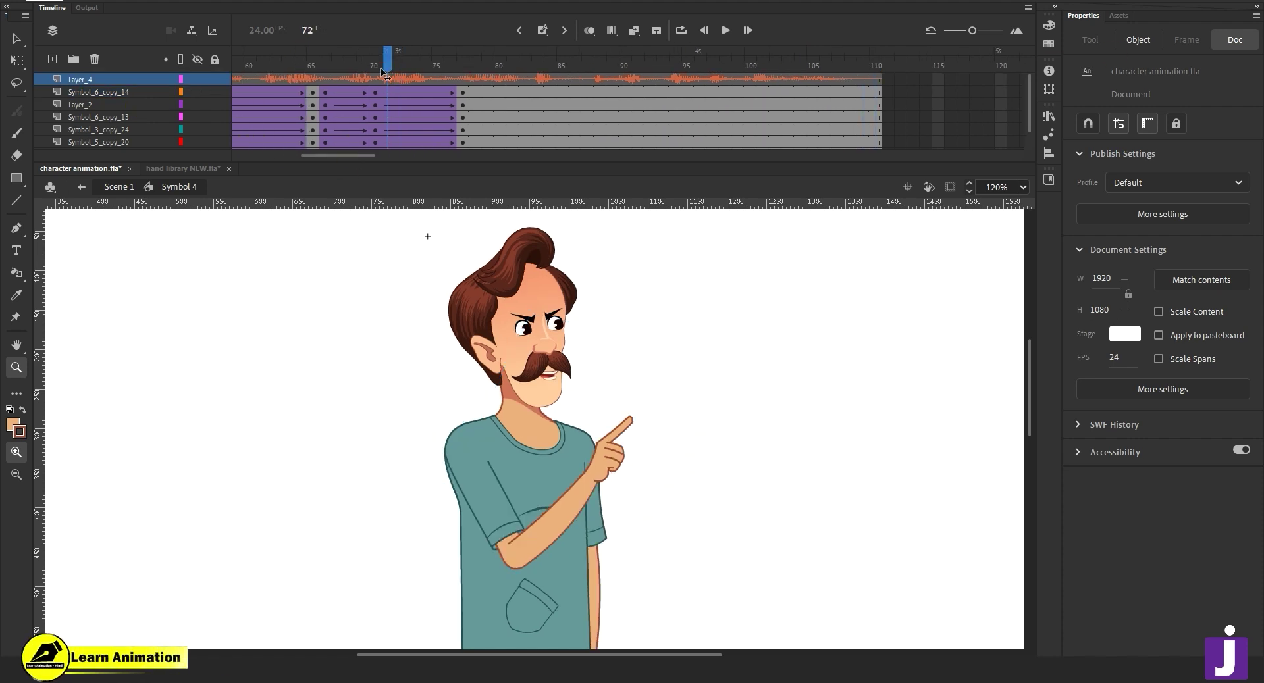
left_click(463, 94)
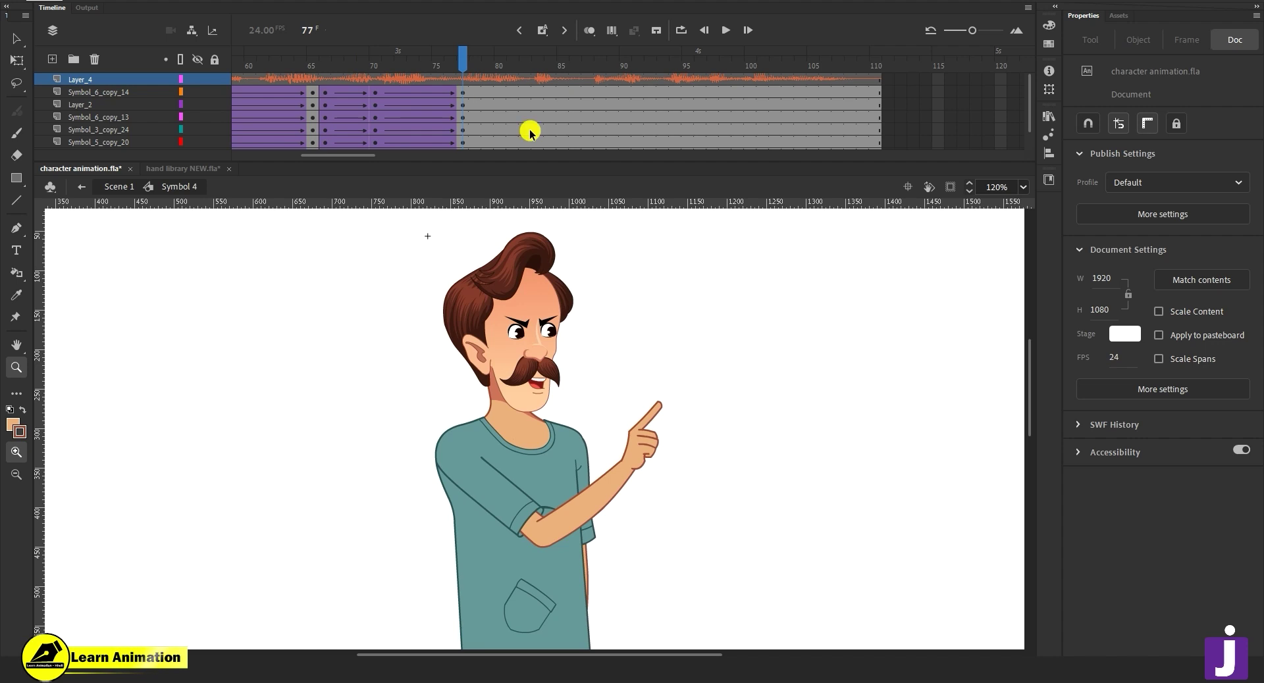
left_click_drag(458, 58, 463, 94)
left_click(557, 508, "alt")
left_click(392, 91)
left_click(526, 448)
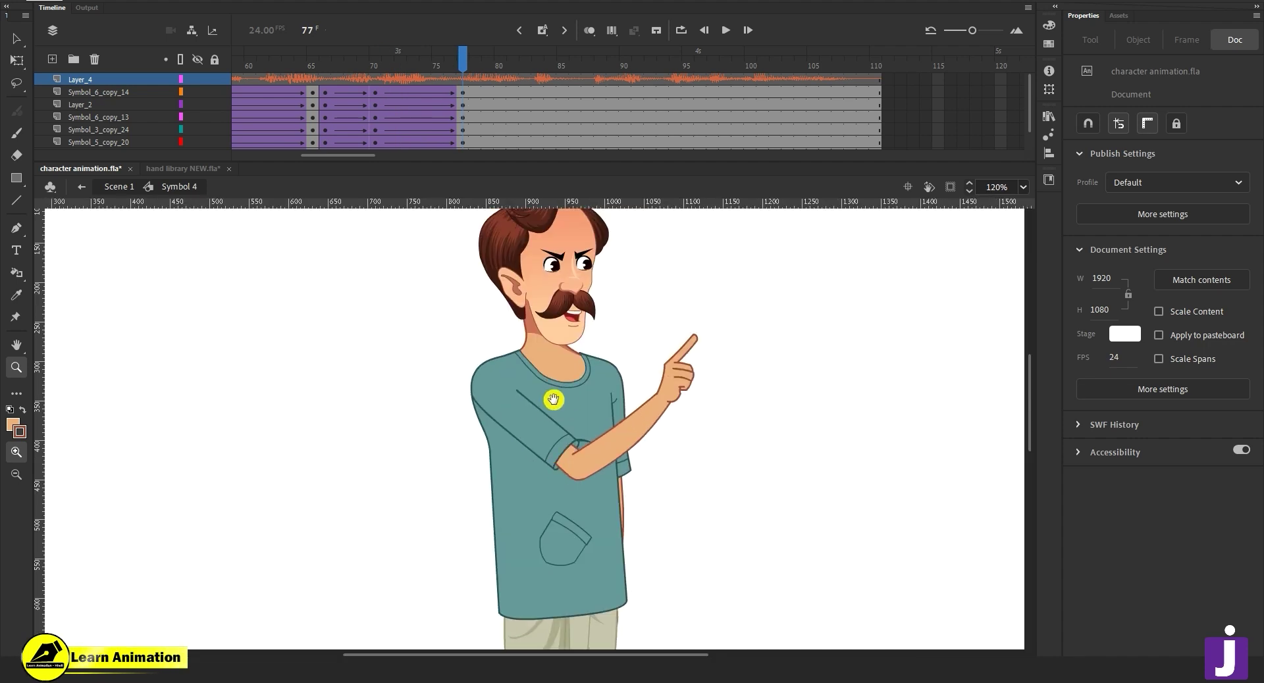
Add keyframes at frame 80 on all character layers and create classic tweens from frame 77 to them.
left_click_drag(493, 92, 505, 168)
key("F6")
scroll(487, 120, "up", 1)
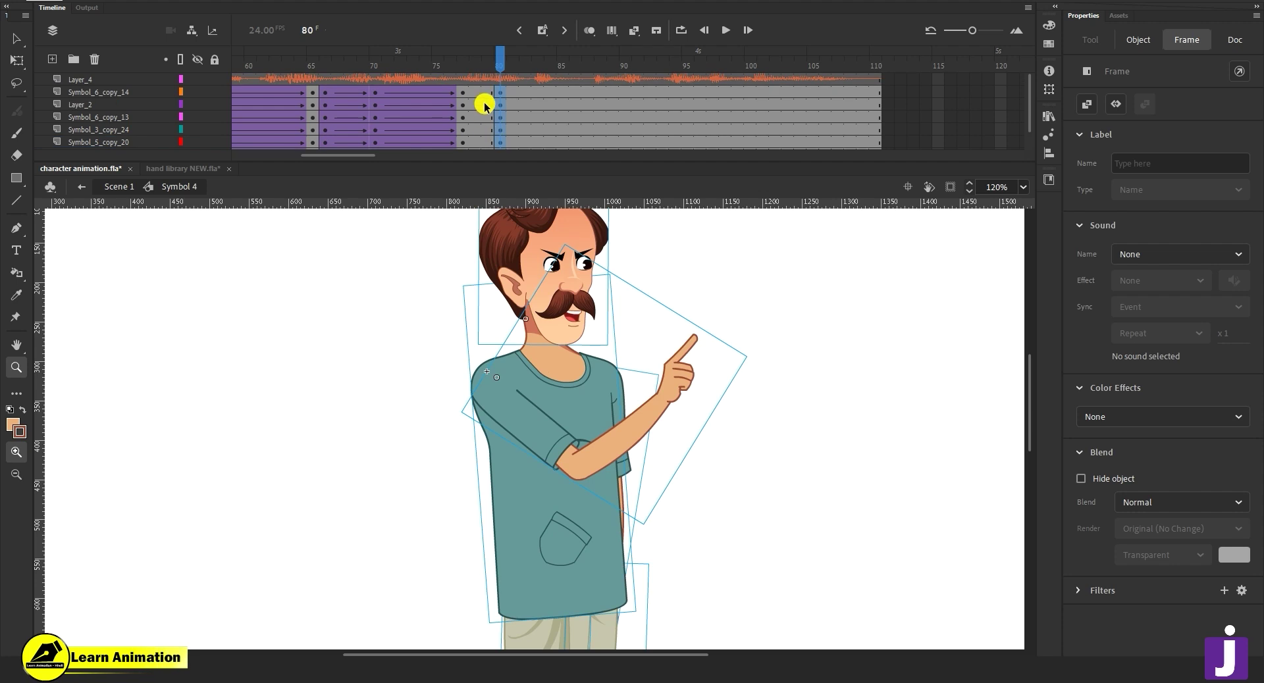
left_click_drag(485, 93, 478, 190)
right_click(485, 112)
left_click(526, 117)
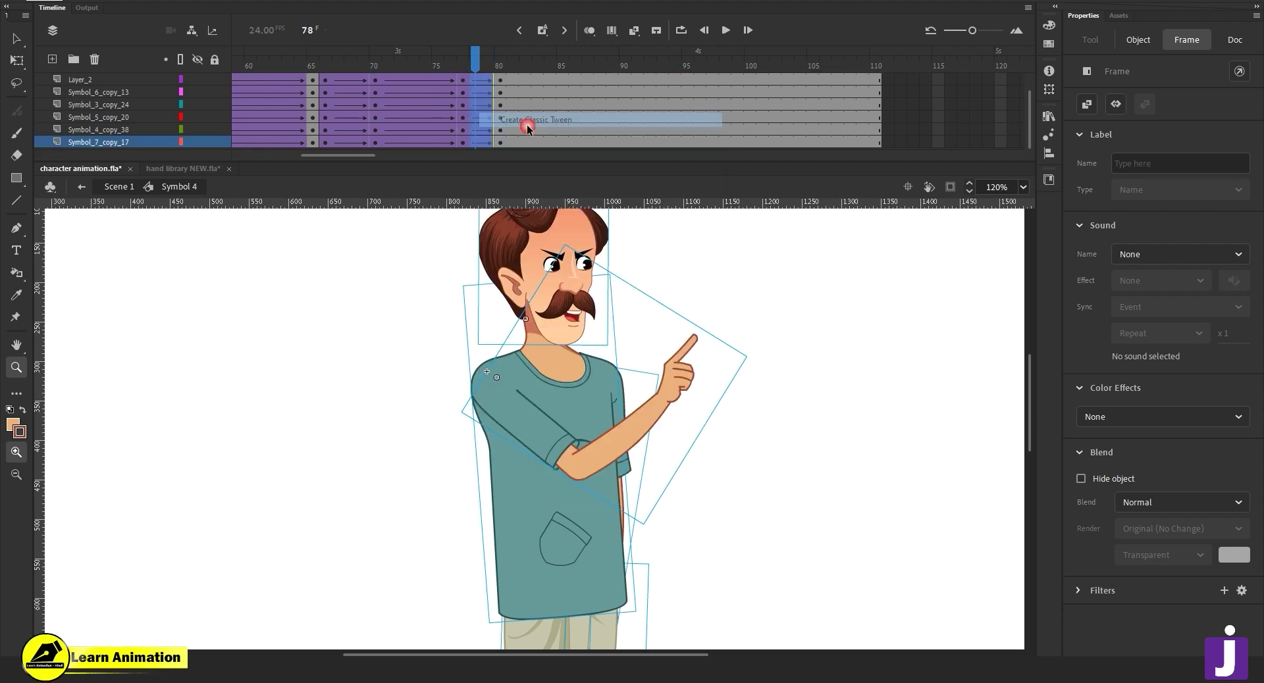
scroll(484, 54, "up", 1)
left_click(499, 93)
At frame 80, select the upper-body parts including head and arms and rotate them together slightly clockwise.
left_click_drag(491, 64, 461, 96)
key("v")
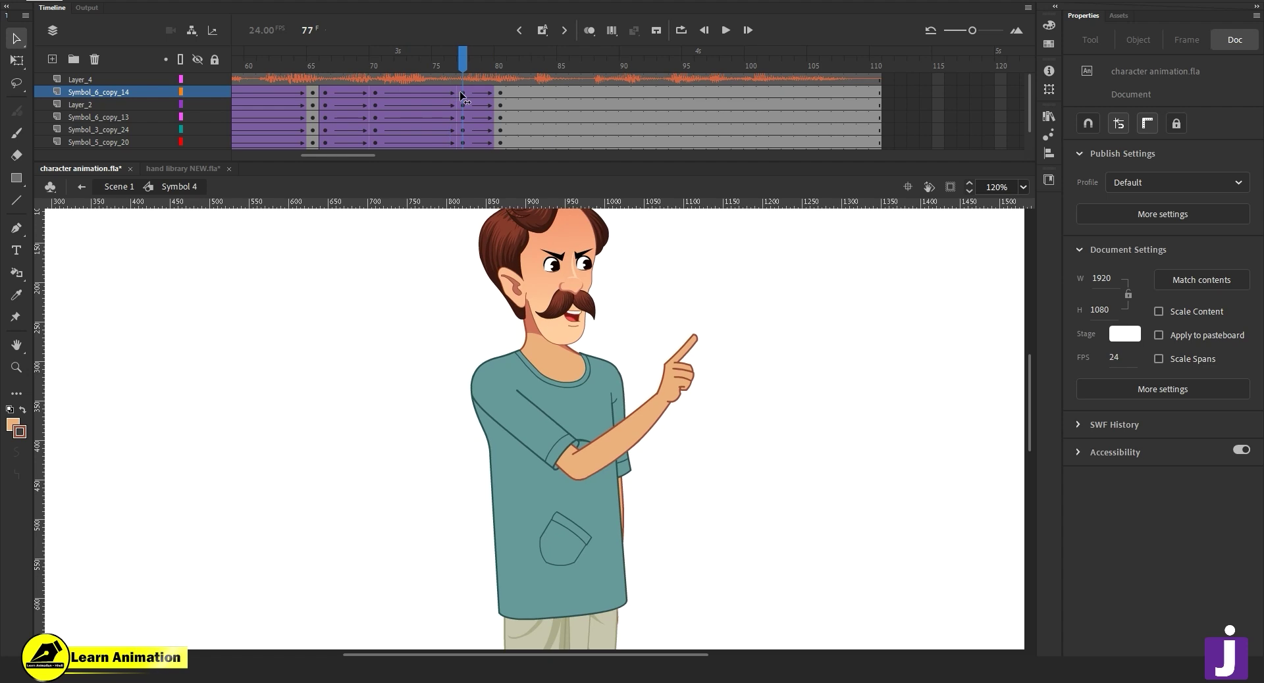
left_click(566, 354, "alt")
left_click(425, 104)
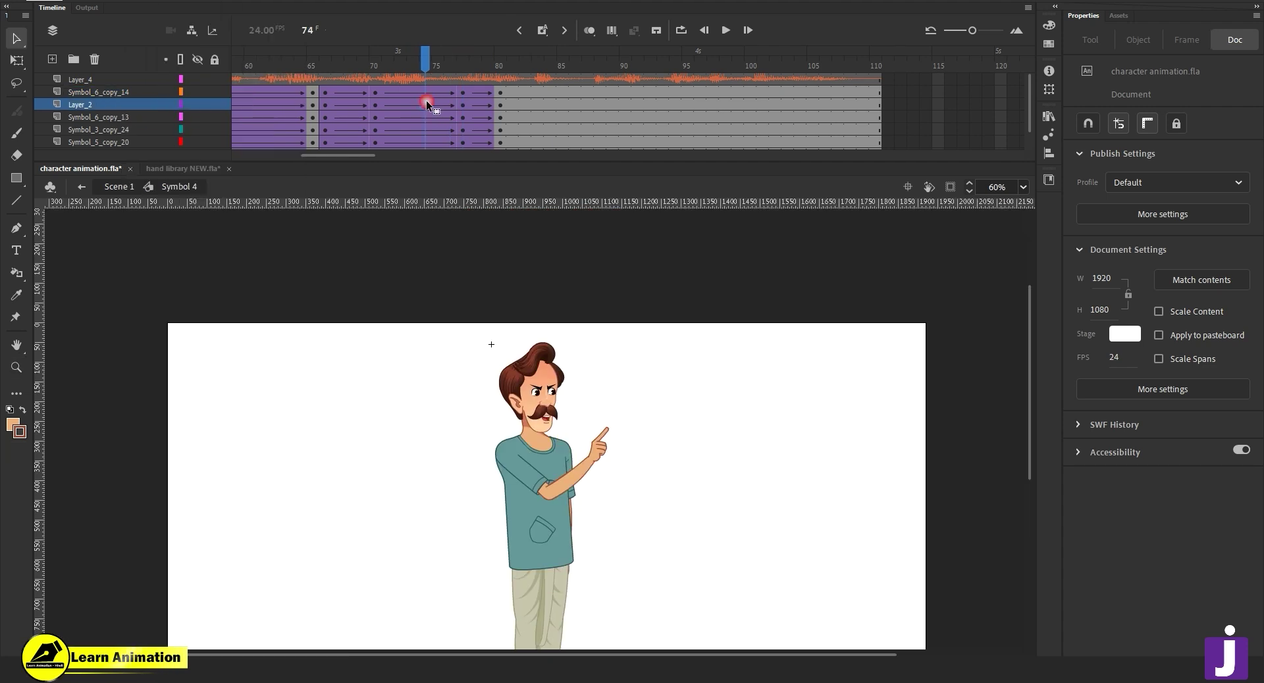
left_click_drag(429, 67, 473, 78)
left_click_drag(452, 339, 634, 486)
left_click(530, 465, "ctrl")
key("q")
left_click_drag(574, 471, 553, 540)
left_click_drag(597, 268, 593, 393)
left_click_drag(731, 249, 733, 256)
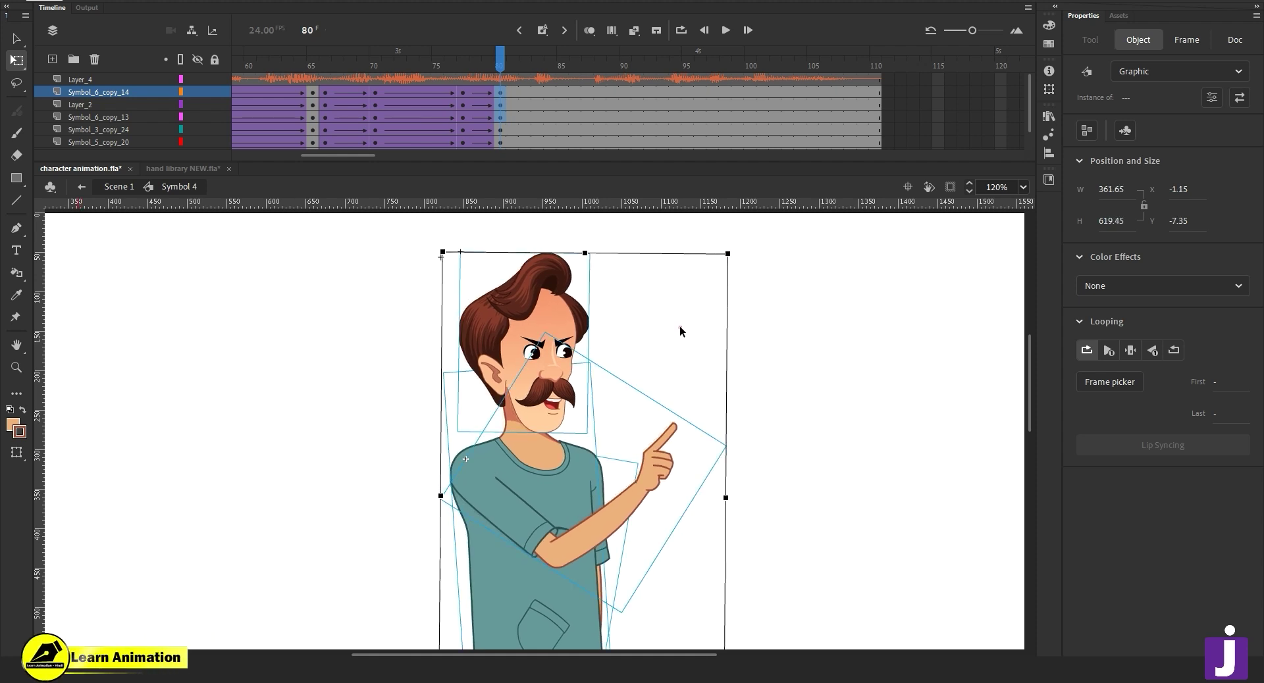
left_click(680, 326)
At frame 80, tilt the head slightly counter-clockwise and raise the pointing arm a little.
left_click(553, 287)
mouse_move(486, 68)
left_mouse_down()
mouse_move(400, 74)
mouse_move(500, 79)
left_mouse_up()
left_click_drag(595, 253, 593, 251)
left_click_drag(642, 402, 644, 395)
left_click_drag(480, 55, 506, 117)
left_click(676, 440)
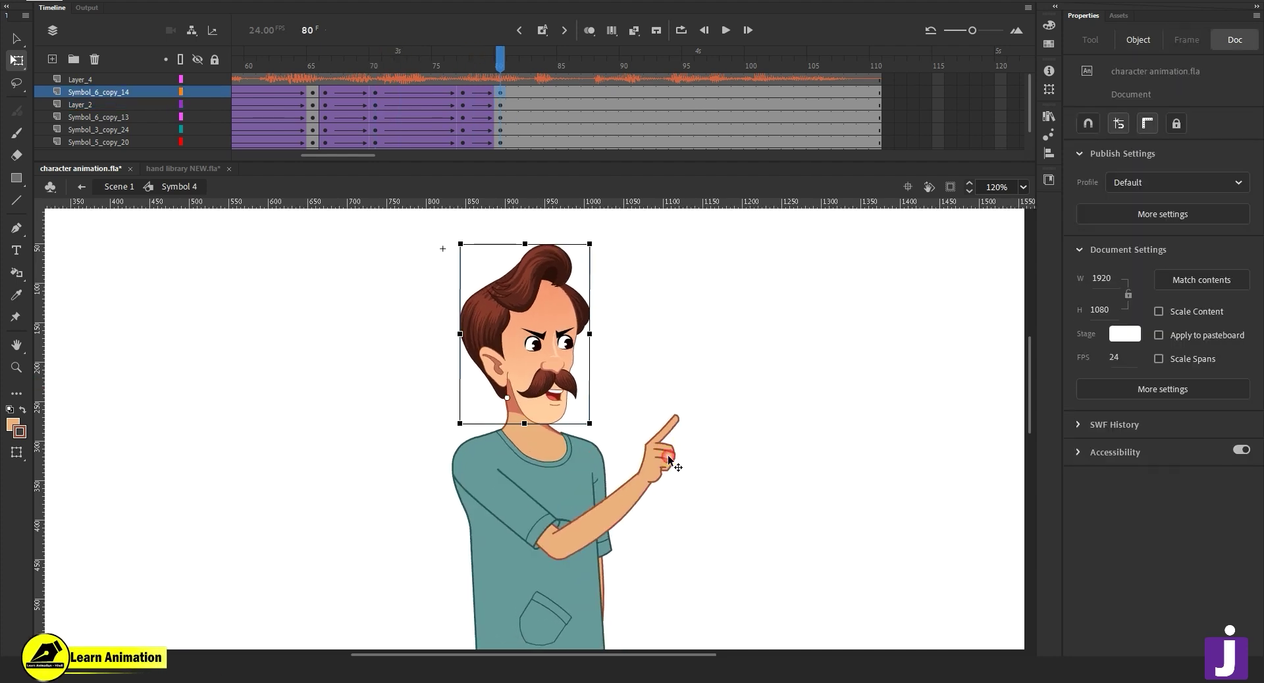
left_click_drag(740, 436, 738, 431)
left_click_drag(488, 64, 511, 108)
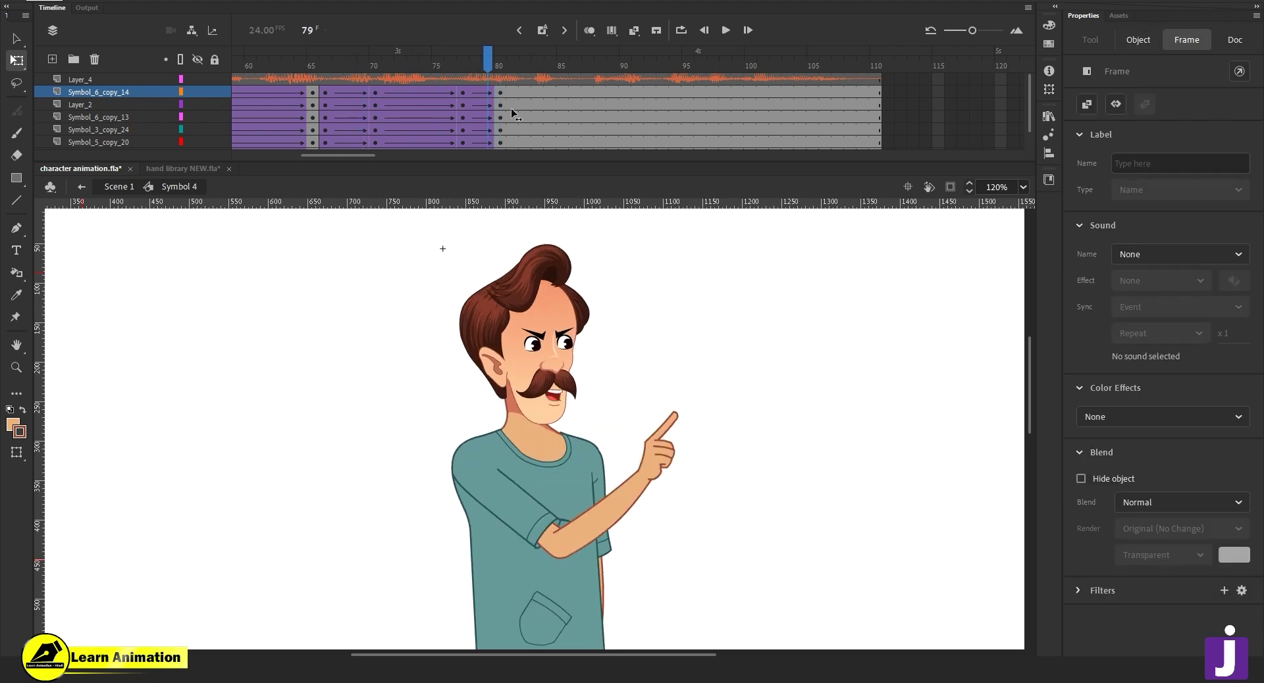
Try to nudge the character's leg at frame 81.
left_click_drag(781, 527, 765, 419)
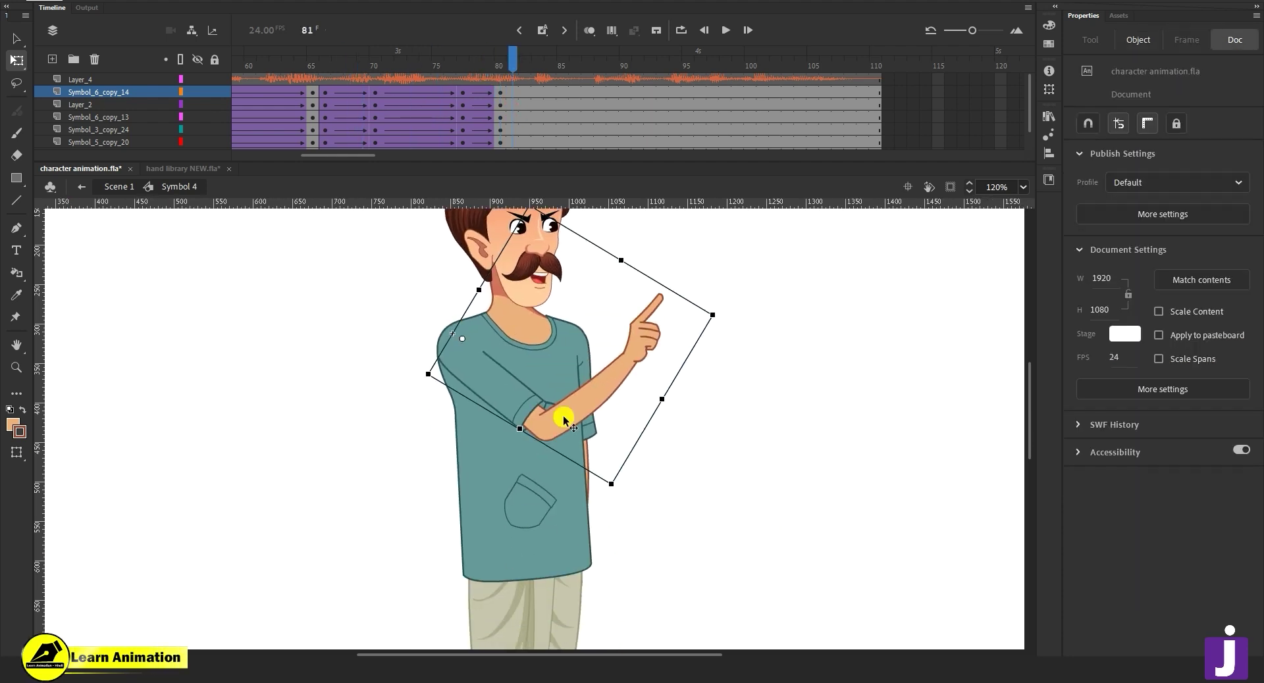
left_click(588, 370)
left_click_drag(588, 612, 590, 615)
key("z")
left_click(606, 466, "alt")
left_click_drag(617, 417, 649, 421)
left_click(541, 402)
left_click_drag(546, 401, 560, 413)
Play the animation from just before frame 70 and examine the move into the frame 80 pose.
left_click_drag(512, 62, 359, 84)
key("Return")
left_click_drag(494, 63, 427, 103)
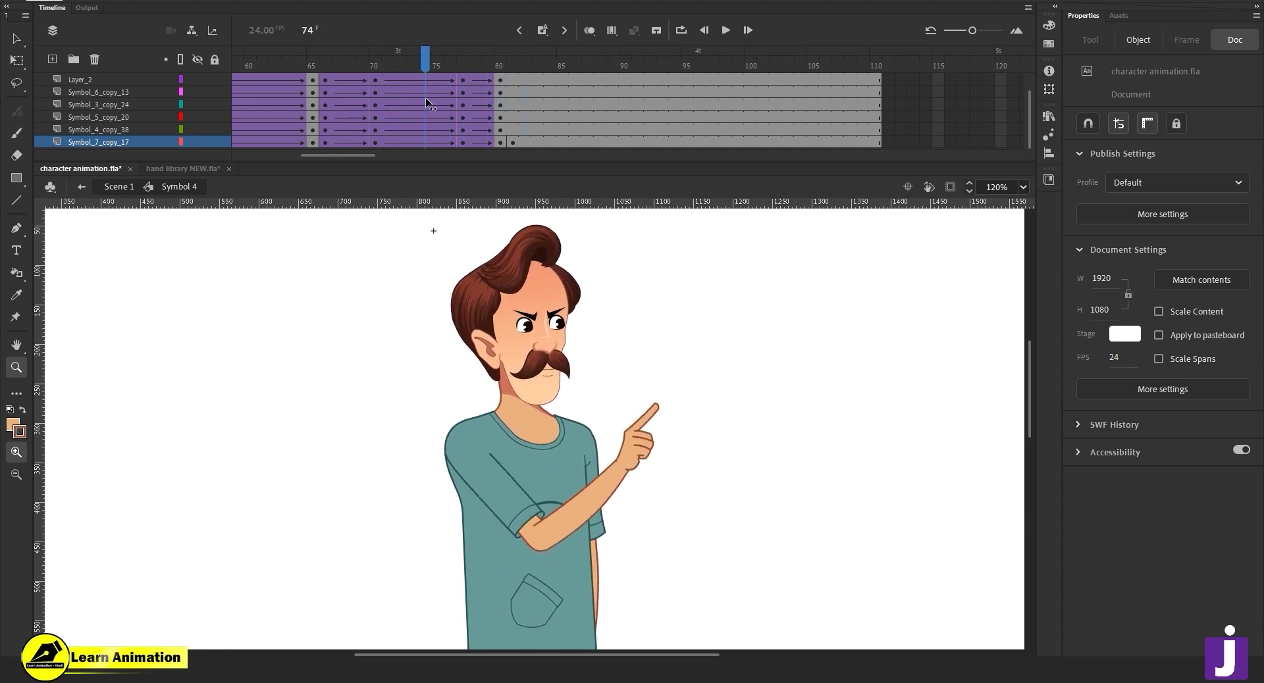
Clear the stray keyframe at frame 81 on the Symbol_7_copy_17 layer.
left_click(512, 139)
right_click(512, 140)
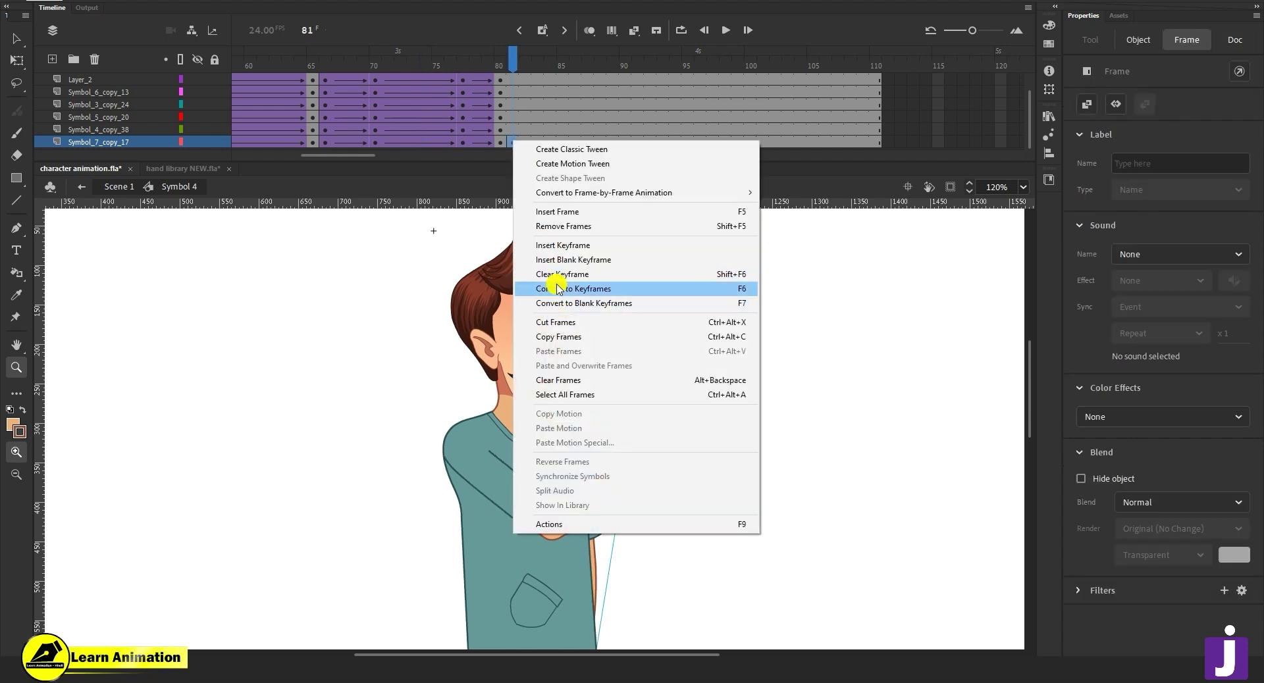
left_click(555, 275)
Replay the pointing gesture from about frame 64 and again from about frame 73 to check its timing.
mouse_move(507, 98)
left_mouse_down()
mouse_move(412, 99)
mouse_move(547, 104)
mouse_move(516, 105)
mouse_move(518, 94)
left_mouse_up()
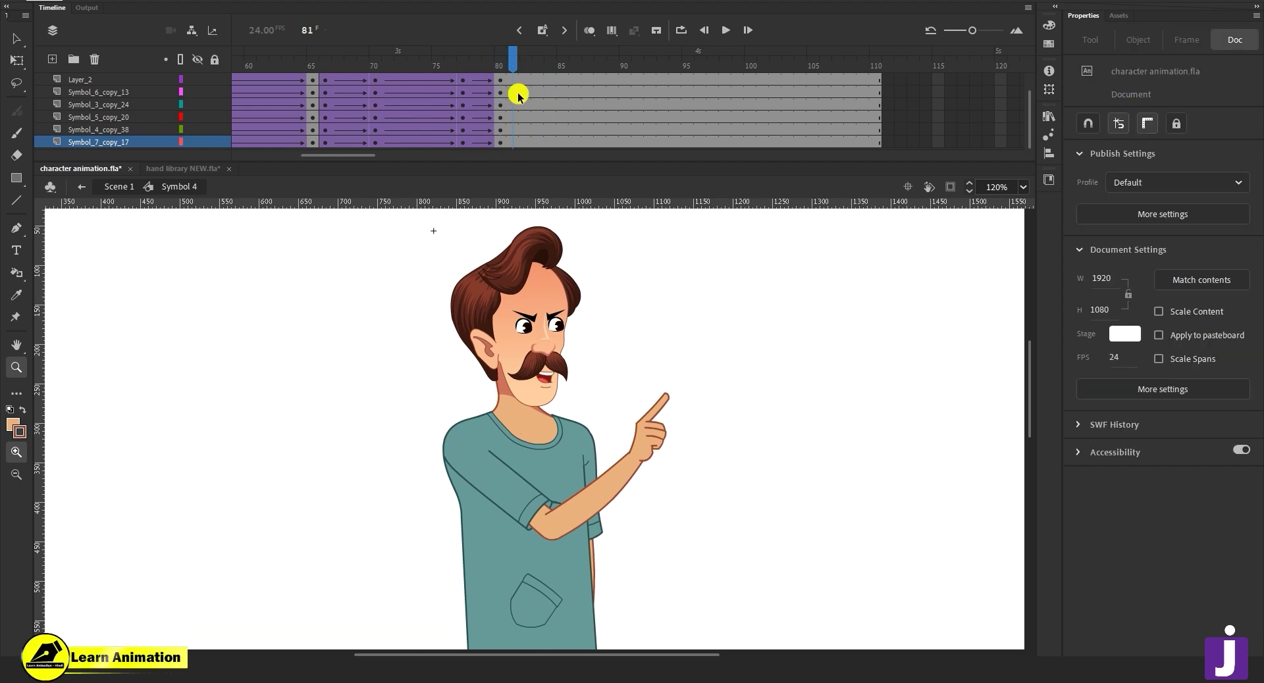
scroll(518, 94, "up", 2)
left_click_drag(512, 66, 302, 105)
key("Return")
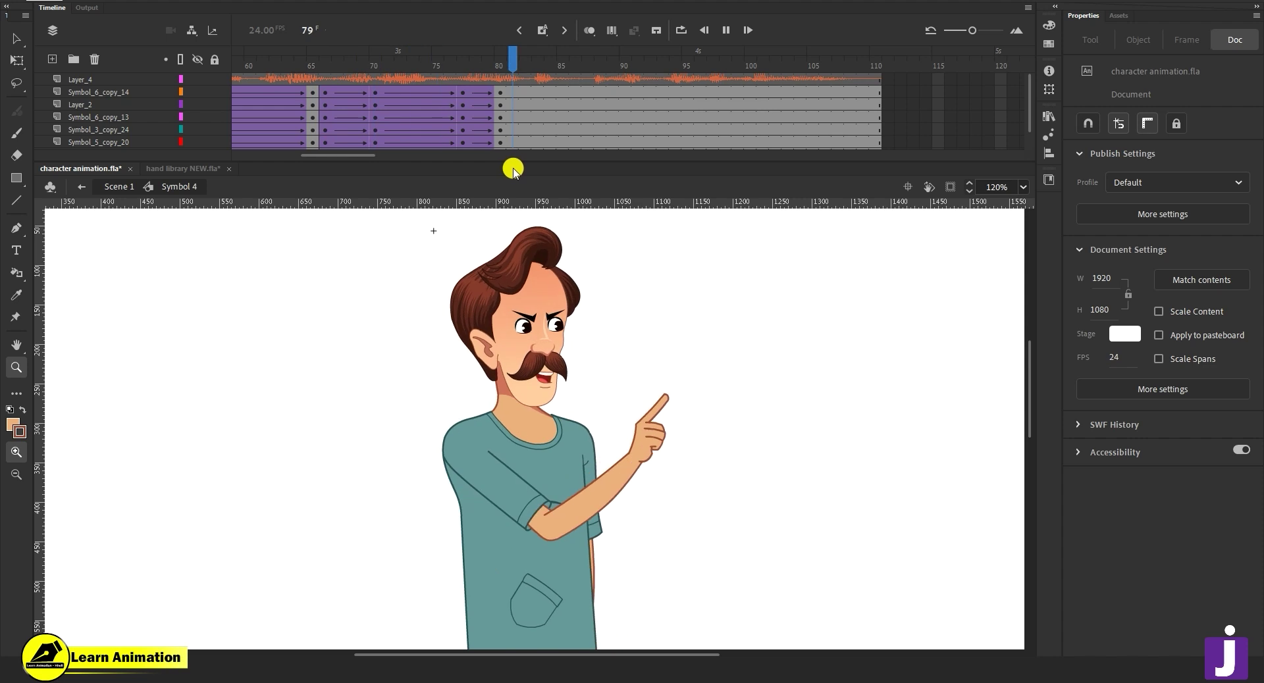
left_click_drag(653, 64, 408, 102)
key("Return")
key("Return")
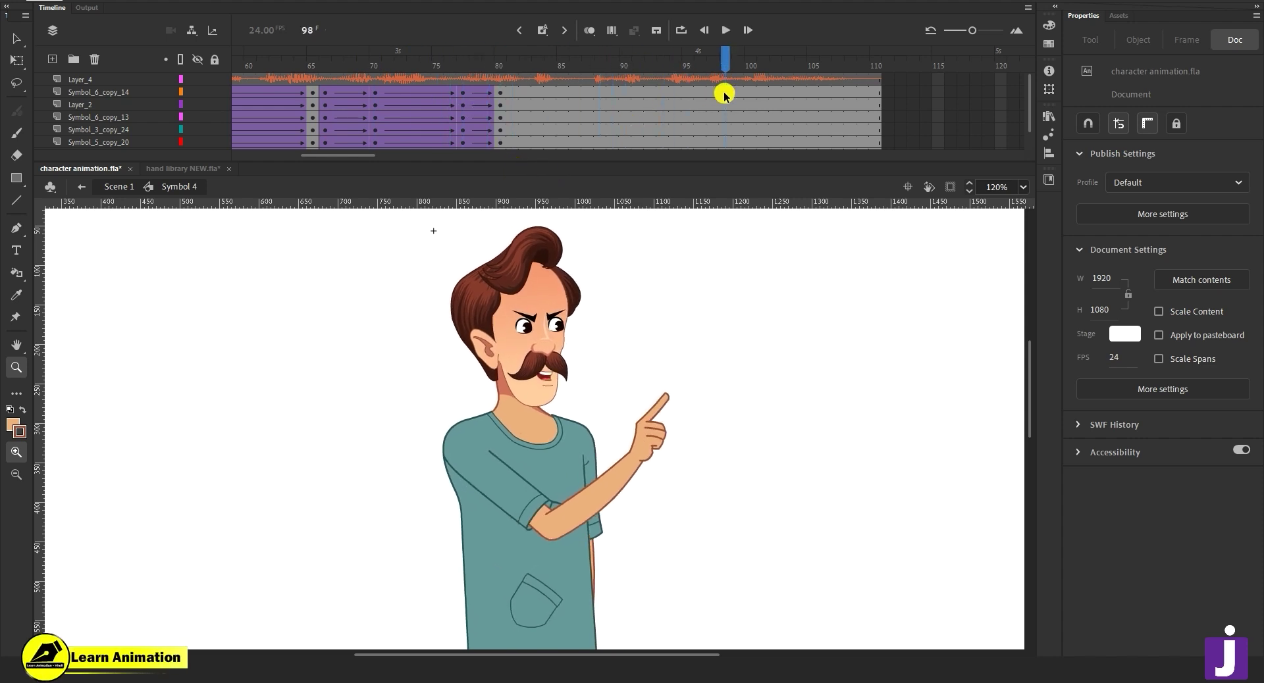
Insert keyframes at frames 96 and 81 on all the character's body layers.
left_click_drag(711, 142, 701, 166)
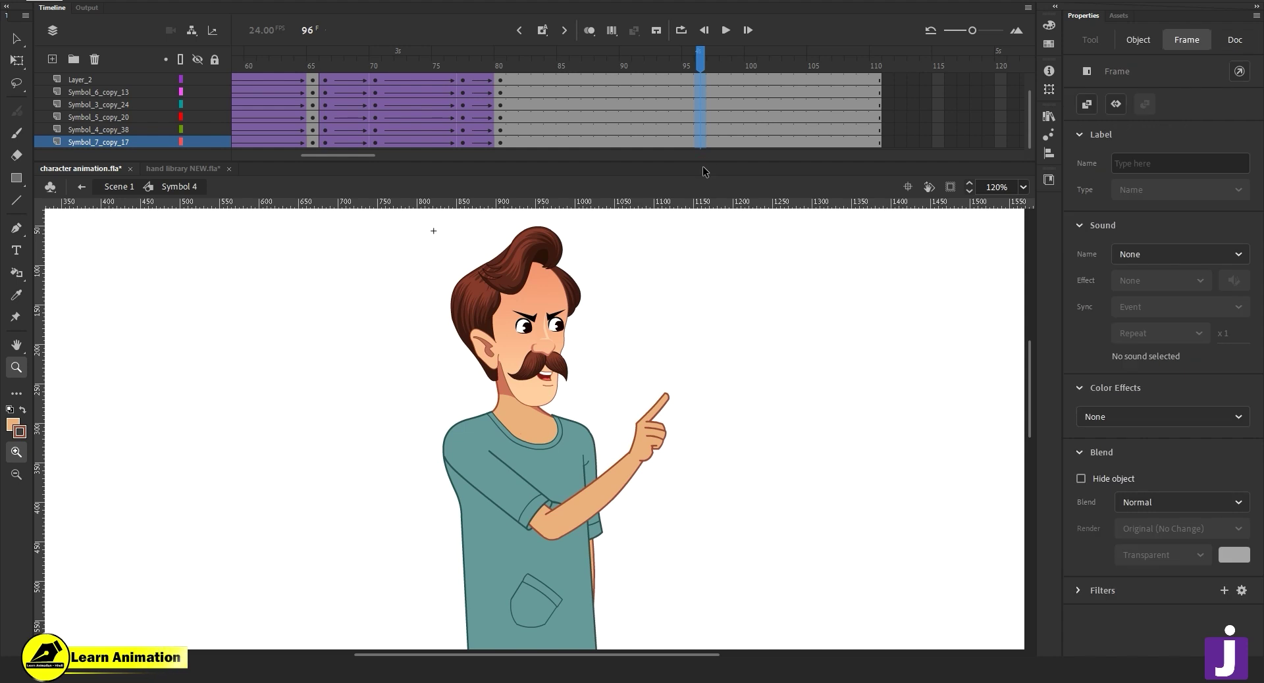
key("F6")
left_click(509, 92)
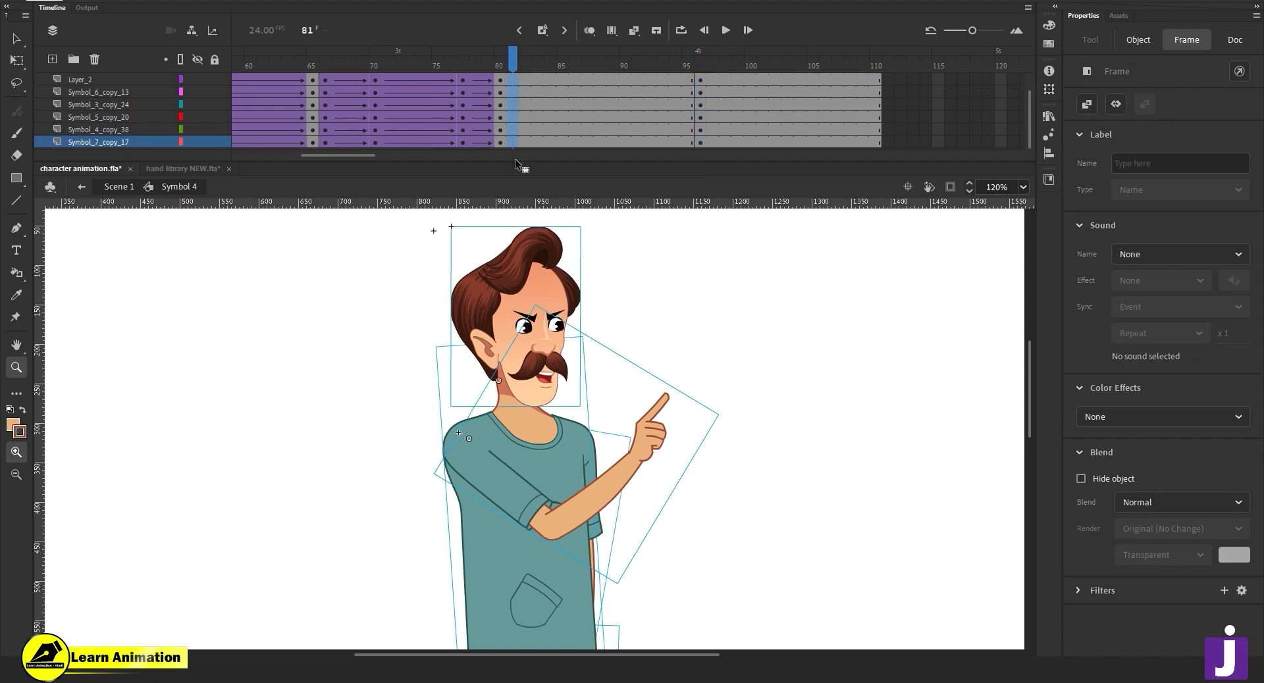
key("F6")
Create classic tweens on the body layers from frame 81 to 96 and set their ease to 46.
right_click(513, 104)
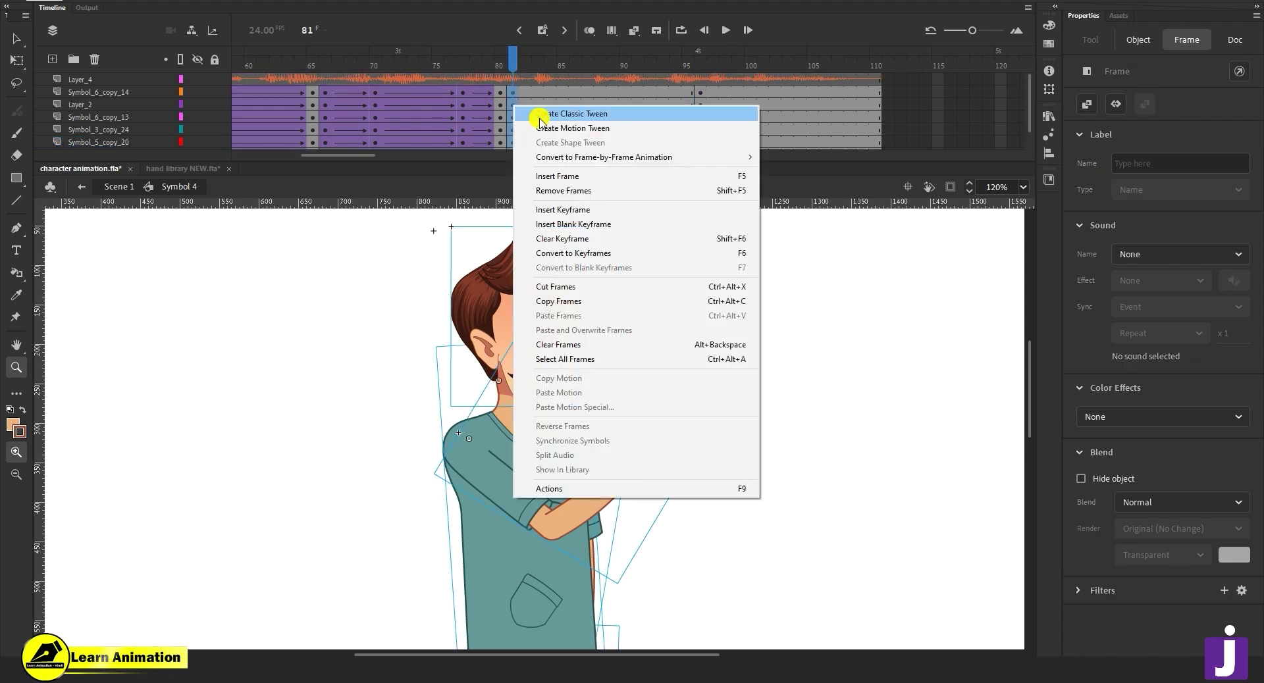
left_click(528, 114)
left_click_drag(1234, 247, 1231, 227)
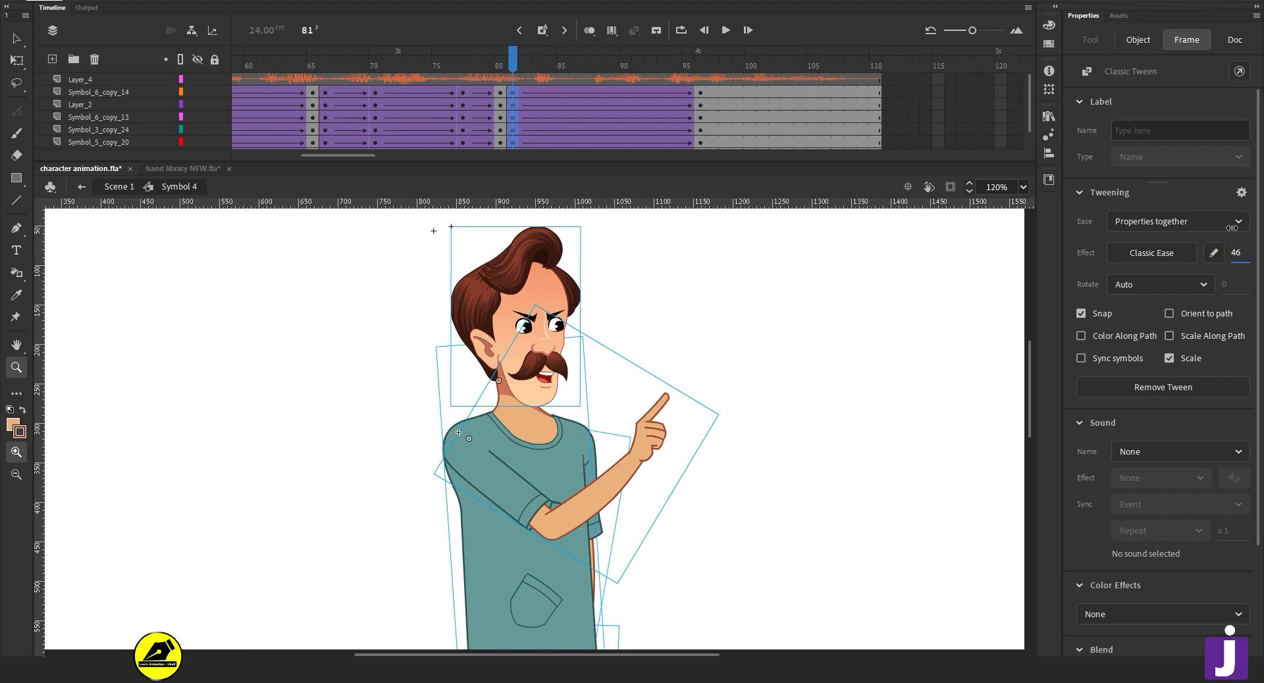
At frame 96, select the upper-body parts and rotate them together slightly counter-clockwise about the waist.
left_click_drag(701, 91, 699, 174)
left_click(624, 308, "alt")
left_click_drag(565, 457, 643, 341)
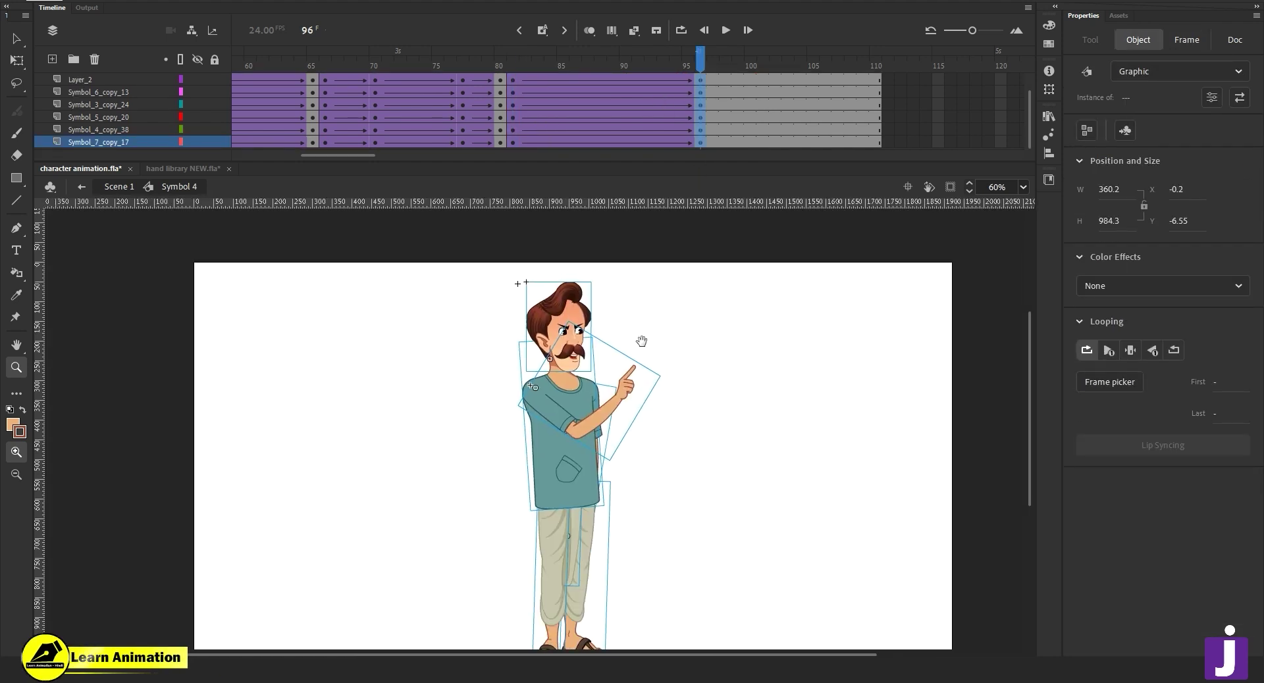
key("v")
left_click(679, 337)
left_click_drag(470, 298, 564, 513)
key("z")
left_click(563, 421)
key("q")
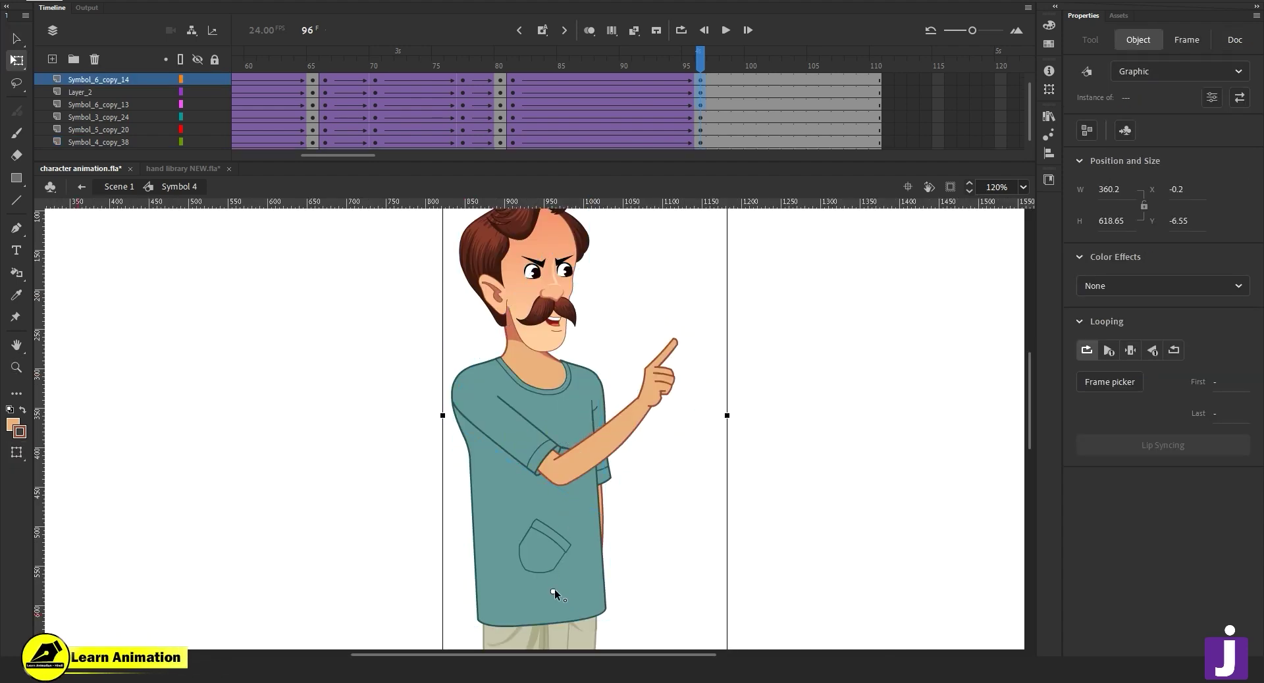
left_click_drag(702, 196, 702, 266)
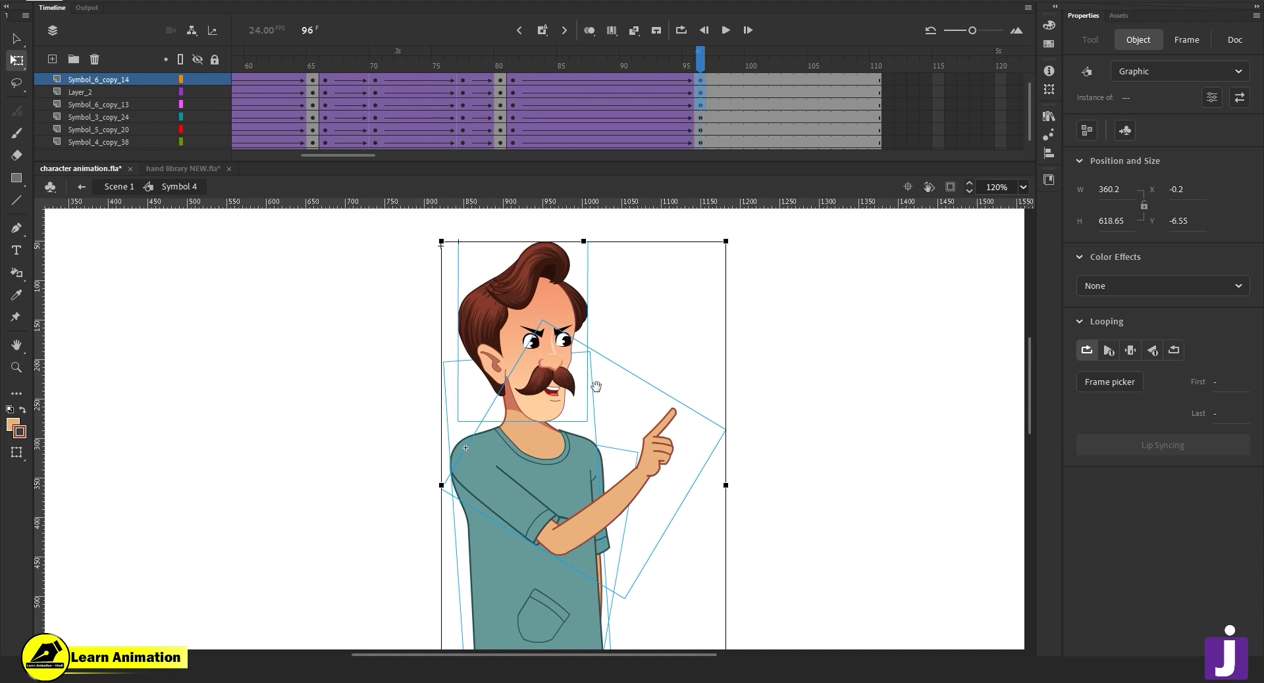
left_click_drag(596, 386, 593, 370)
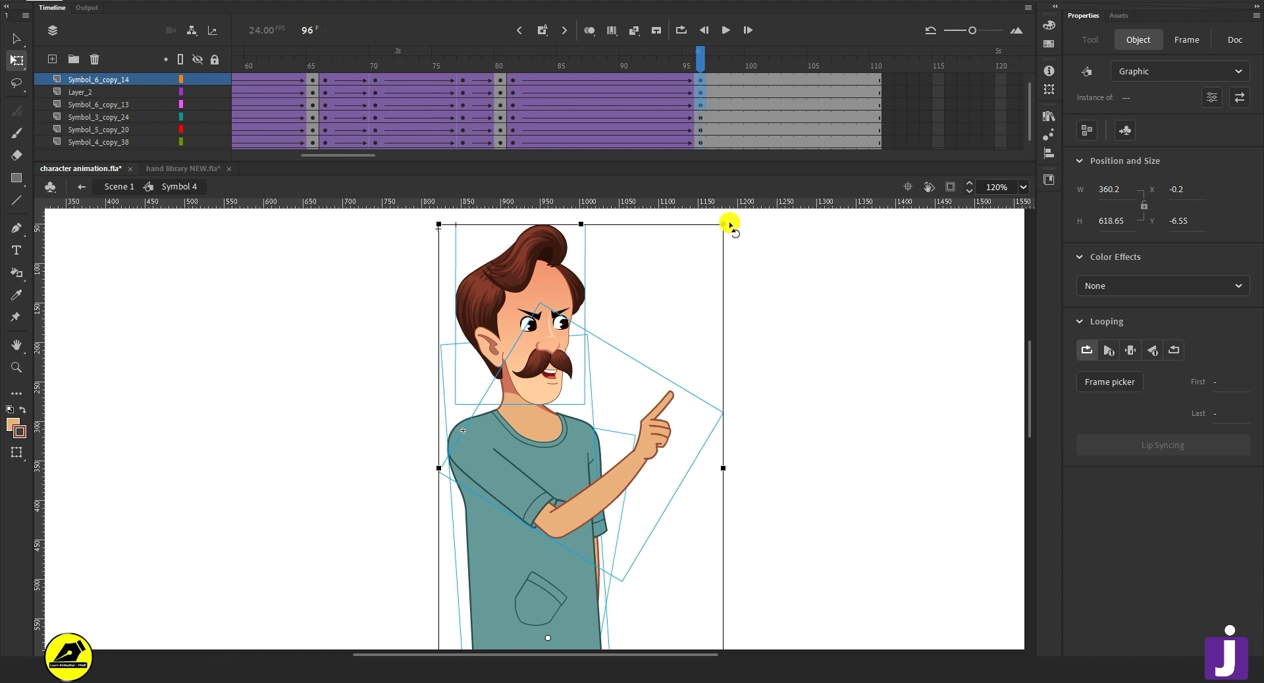
left_click_drag(729, 221, 729, 221)
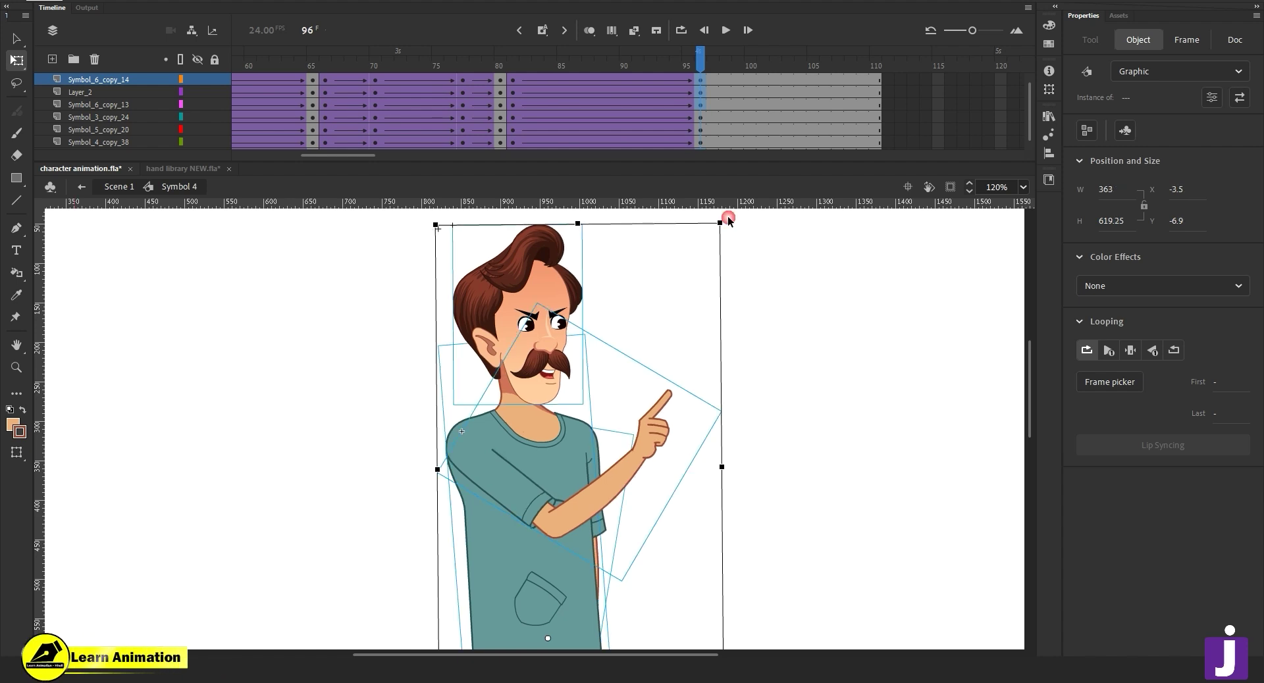
Tilt the head slightly counter-clockwise at frame 96.
left_click(593, 295)
left_click(571, 280)
left_click_drag(588, 226, 585, 222)
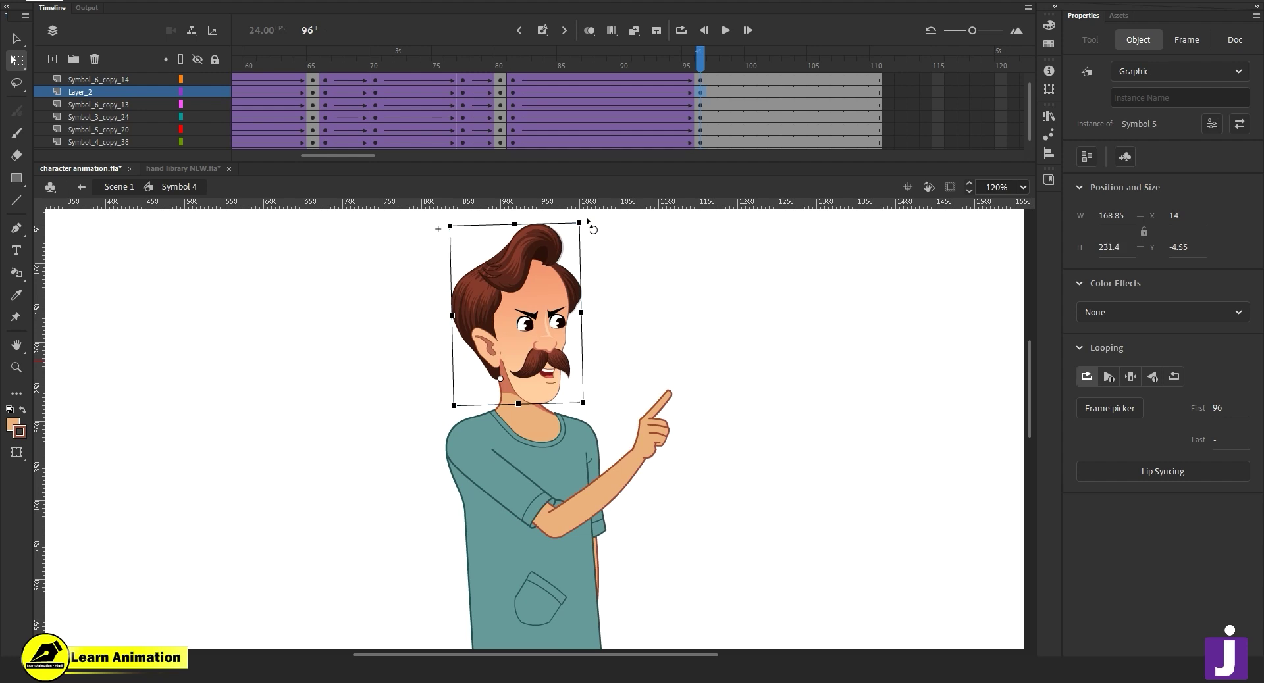
Rotate the character's rear arm slightly at frame 96 and play back the motion from frame 80.
left_click(659, 447)
left_click_drag(728, 408, 647, 301)
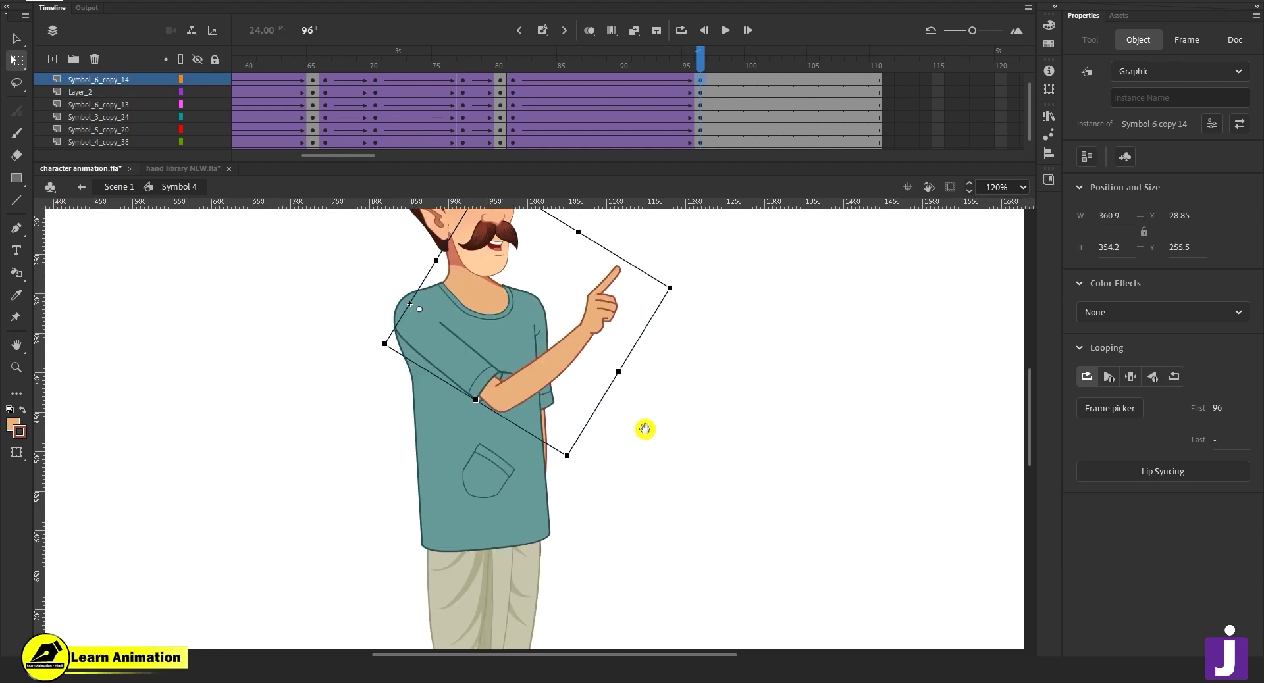
left_click(553, 405)
left_click_drag(549, 591, 549, 590)
key("z")
left_click(583, 425, "alt")
left_click(493, 365)
left_click_drag(534, 407, 539, 412)
left_click(500, 78)
key("Return")
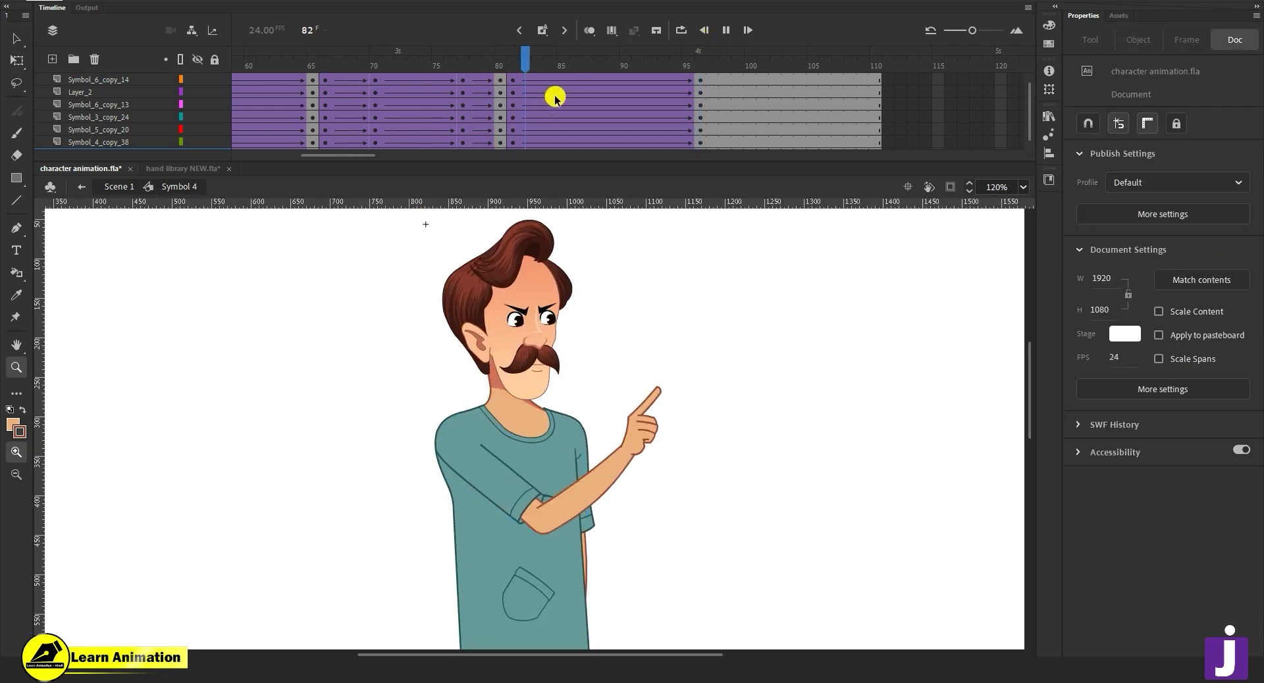
Inside the head symbol, insert keyframes at frame 81 and paste a copy of all layers' animated frames 45 to 63 there.
left_click_drag(685, 65, 511, 84)
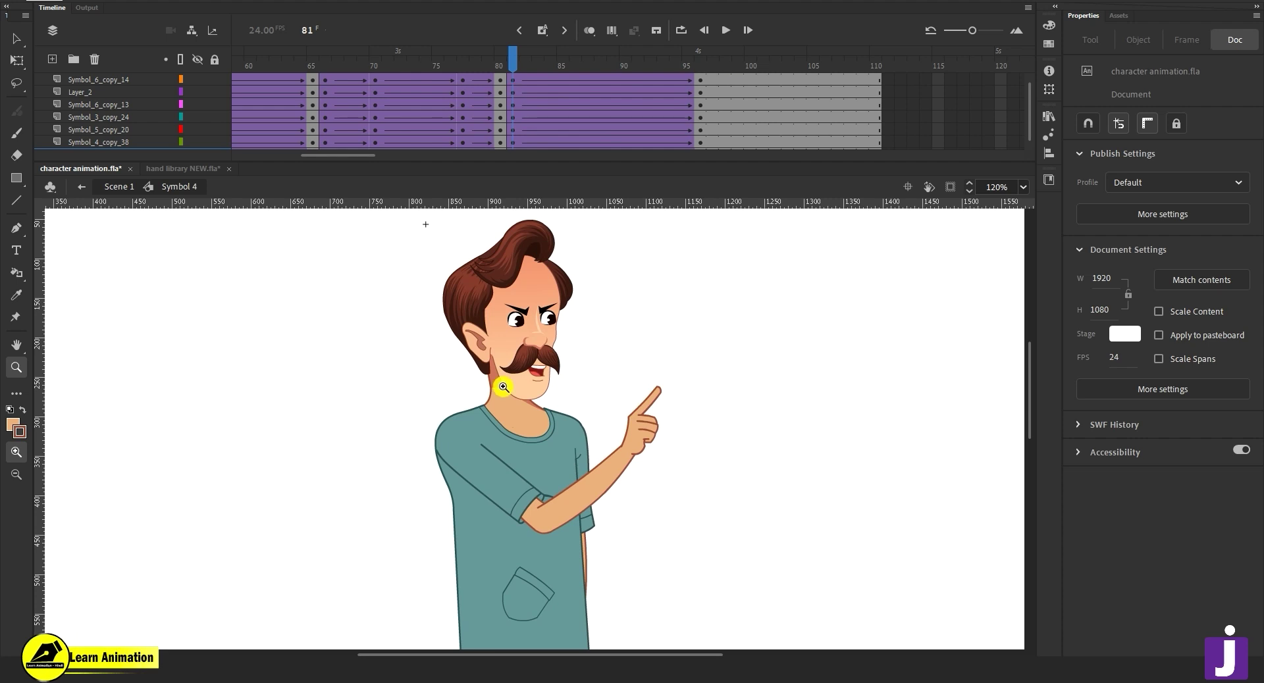
left_click(511, 350)
key("v")
left_click(562, 368)
double_click(564, 369)
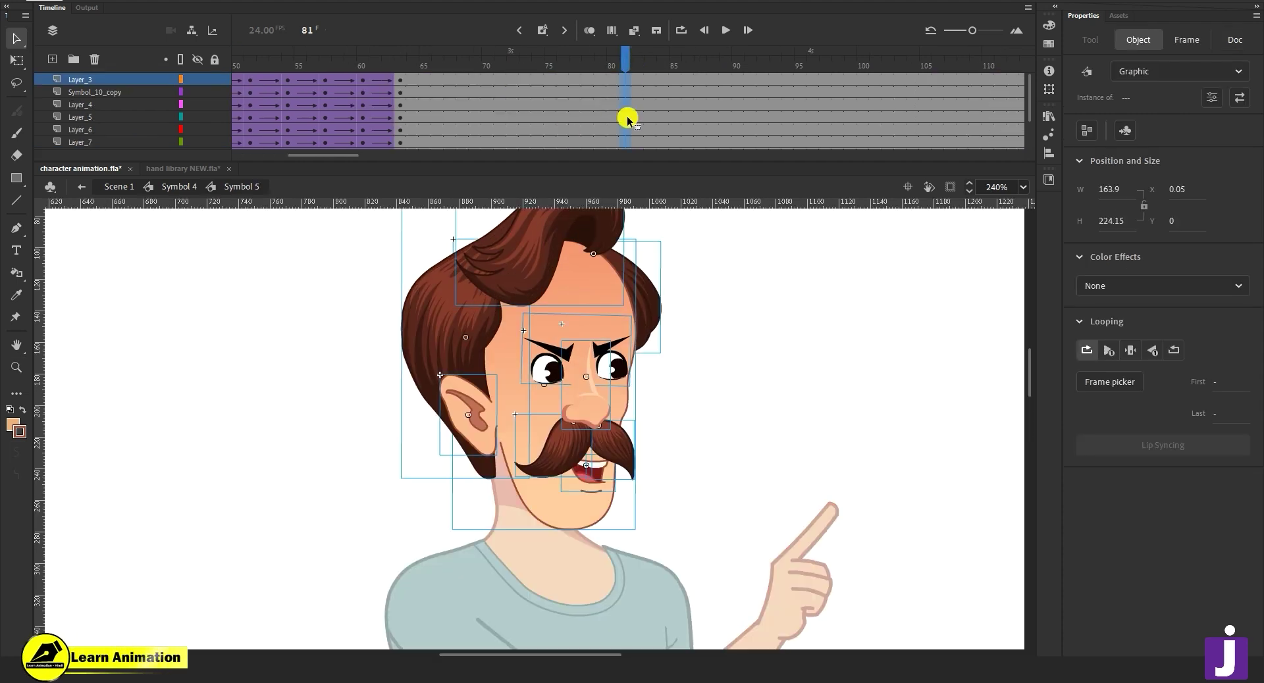
left_click_drag(343, 155, 525, 61)
scroll(327, 134, "down", 2)
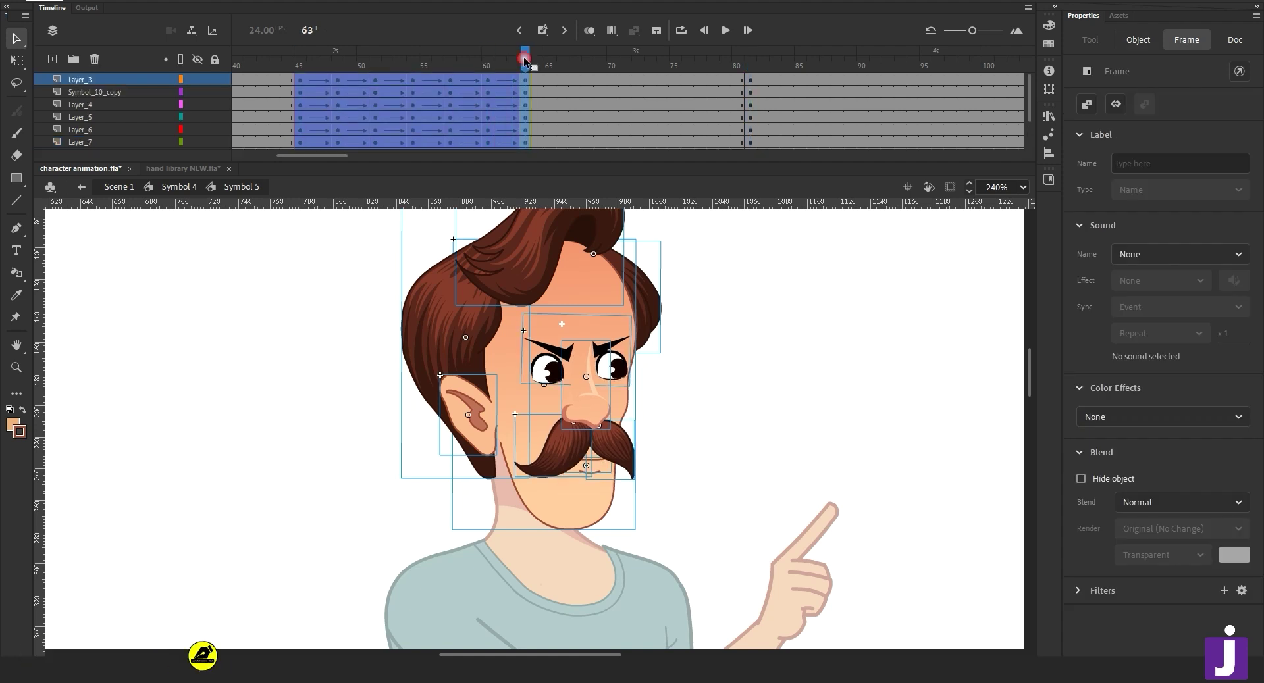
left_click_drag(403, 90, 810, 64)
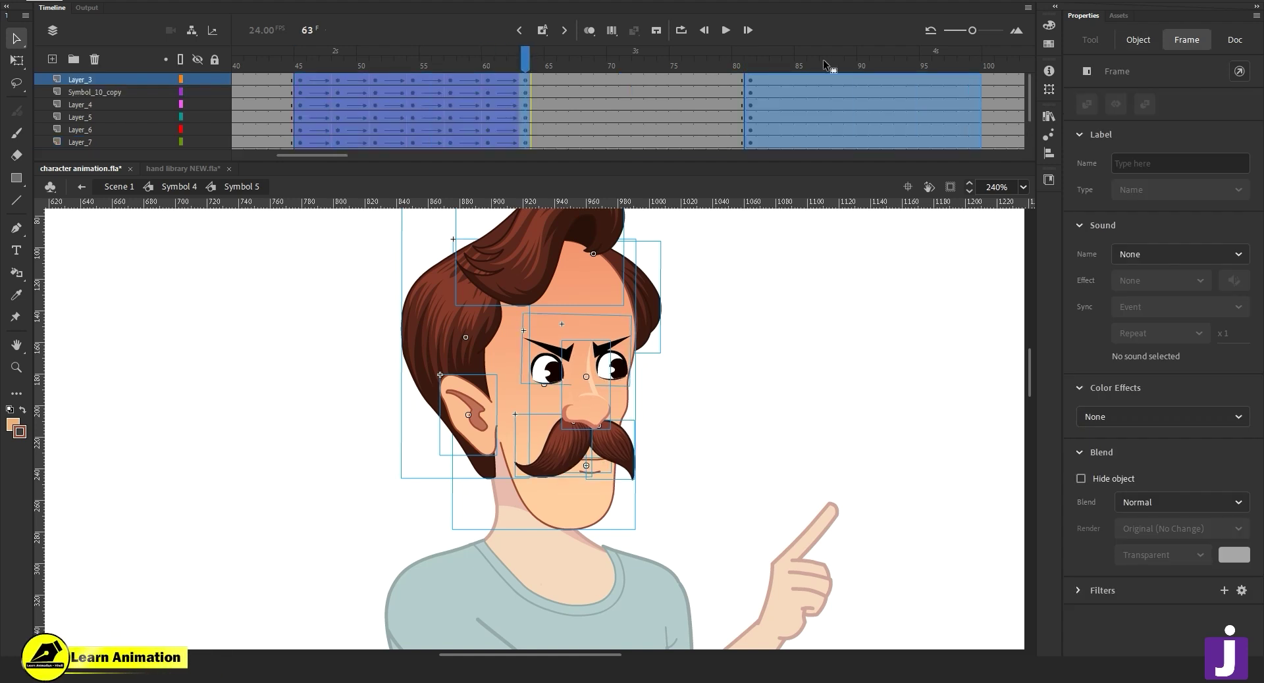
left_click_drag(766, 111, 764, 109)
right_click(765, 111)
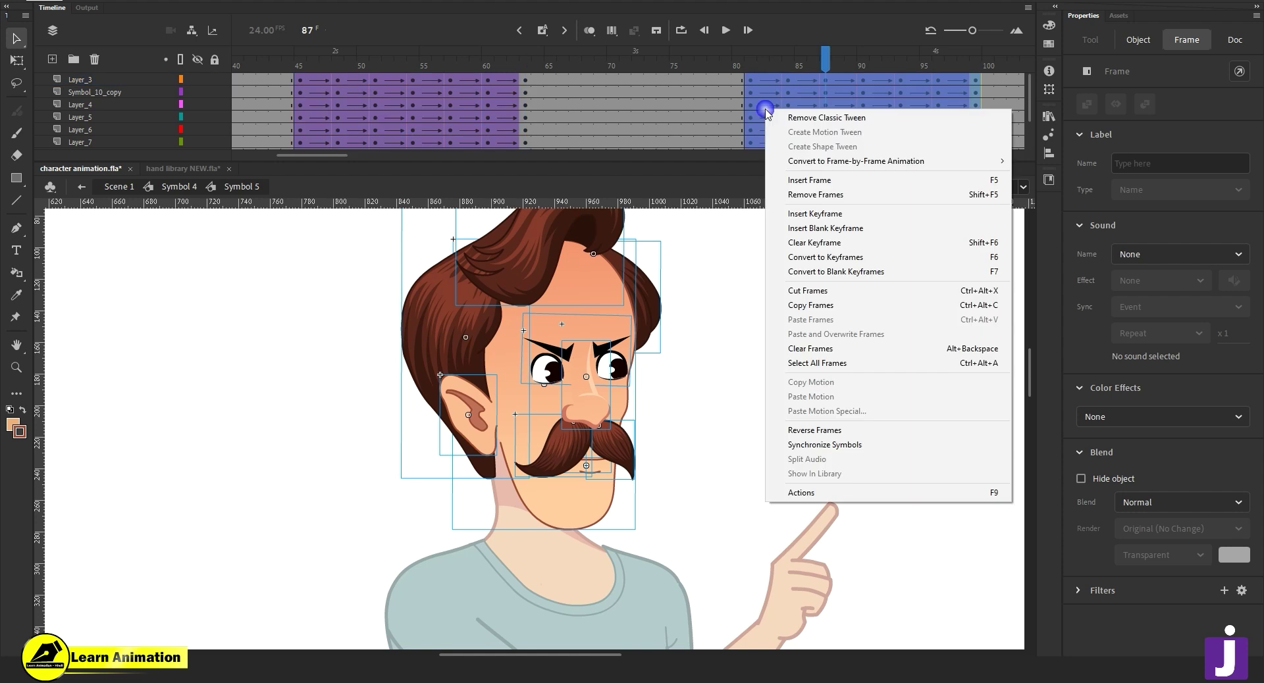
Synchronize the symbols across all frames of the head, play back the result and return to Symbol 4.
left_click(810, 364)
right_click(790, 131)
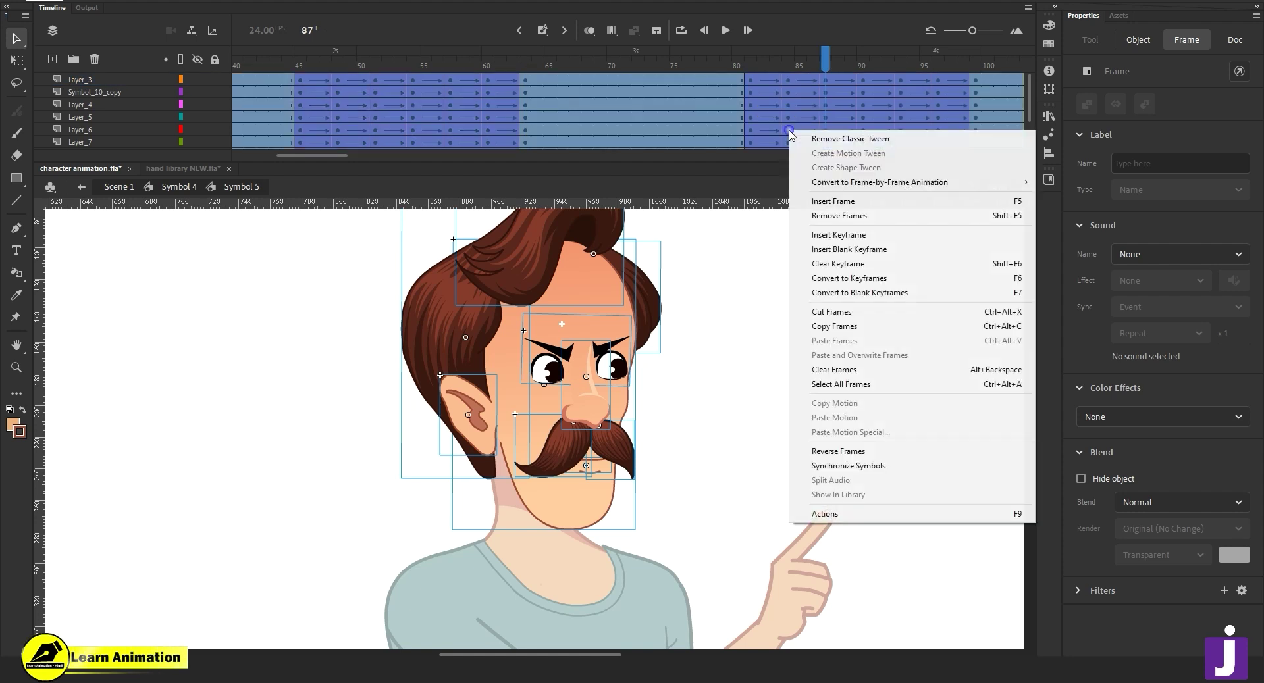
left_click(855, 469)
left_click_drag(823, 65, 760, 72)
key("Return")
key("Return")
left_click(179, 187)
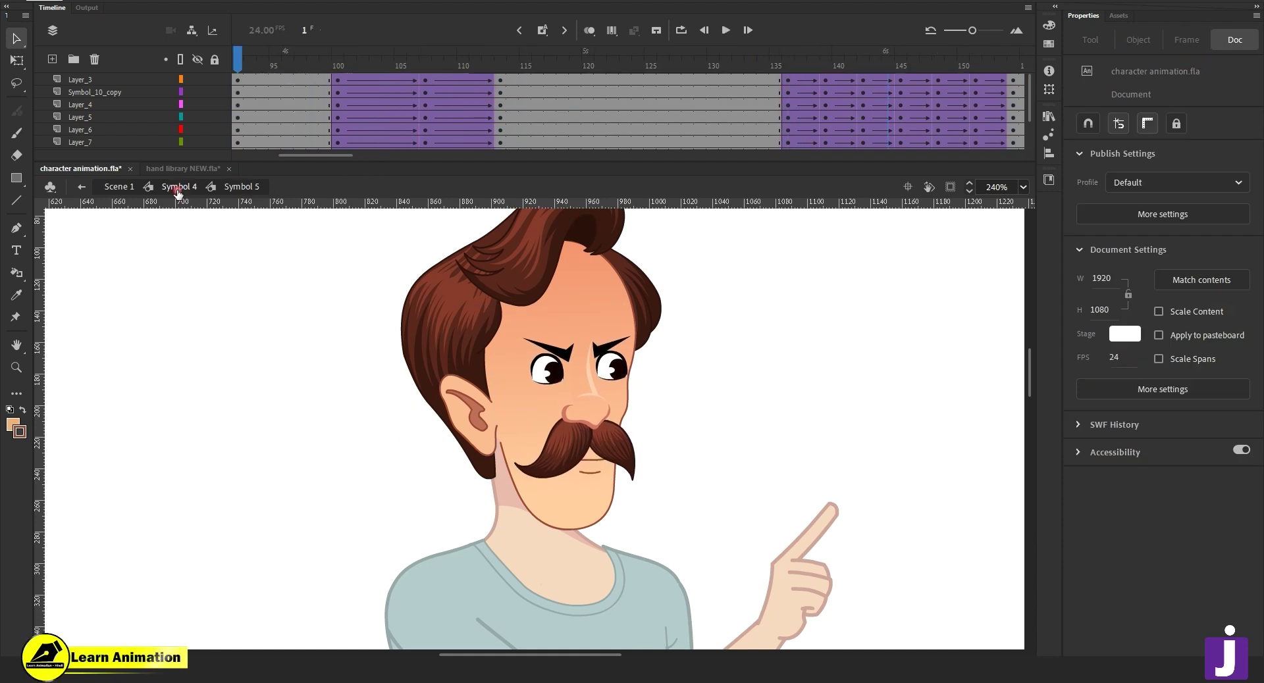
Insert keyframes at frames 97, 100 and 106 on all the character's body layers.
left_click_drag(618, 62, 673, 66)
left_click(527, 508, "alt")
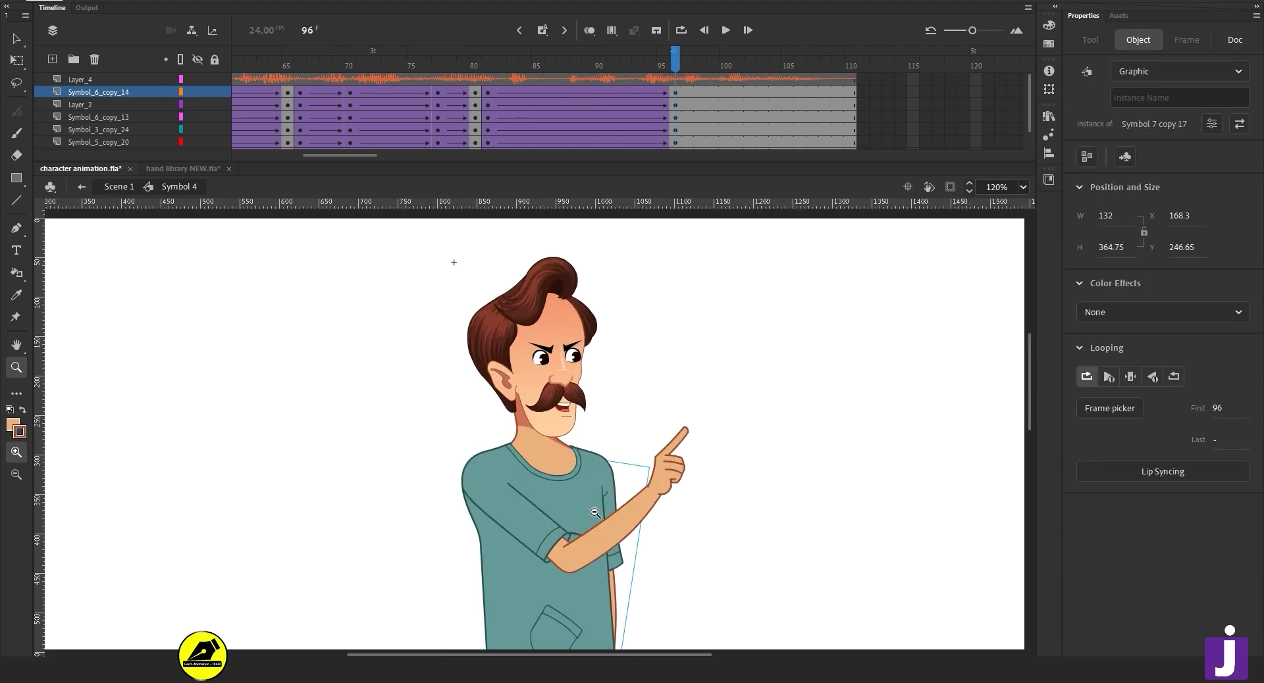
left_click(584, 505, "alt")
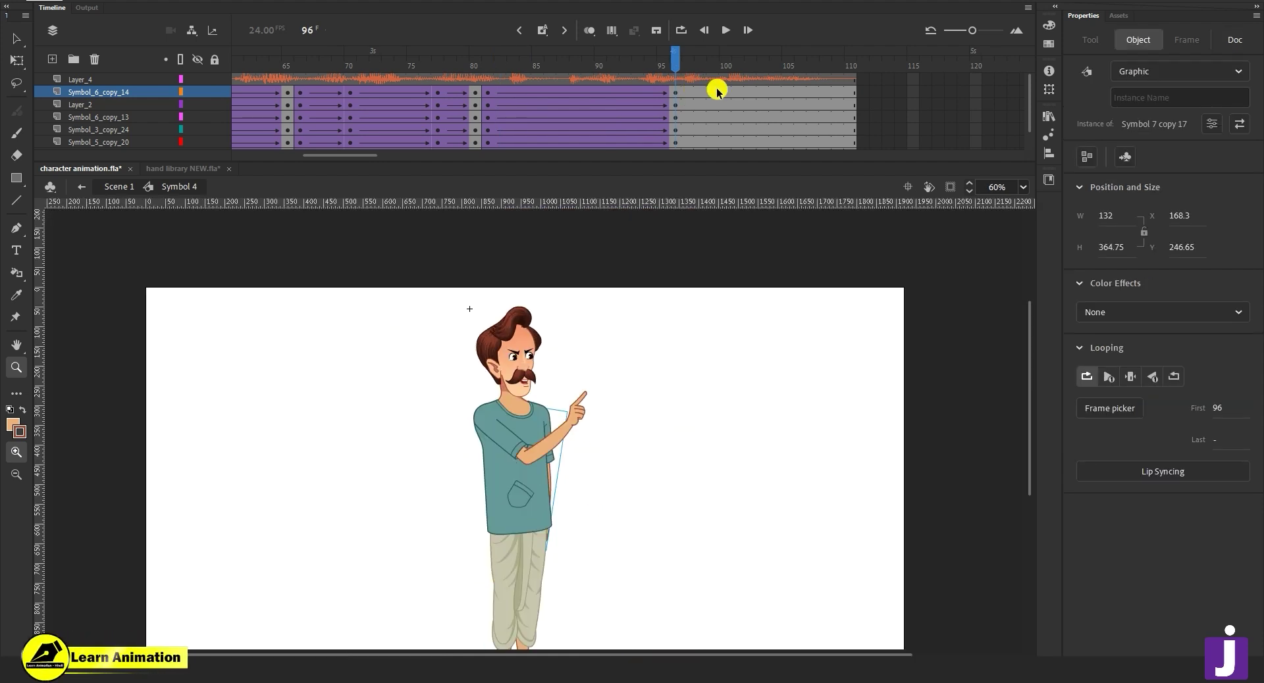
left_click(692, 94)
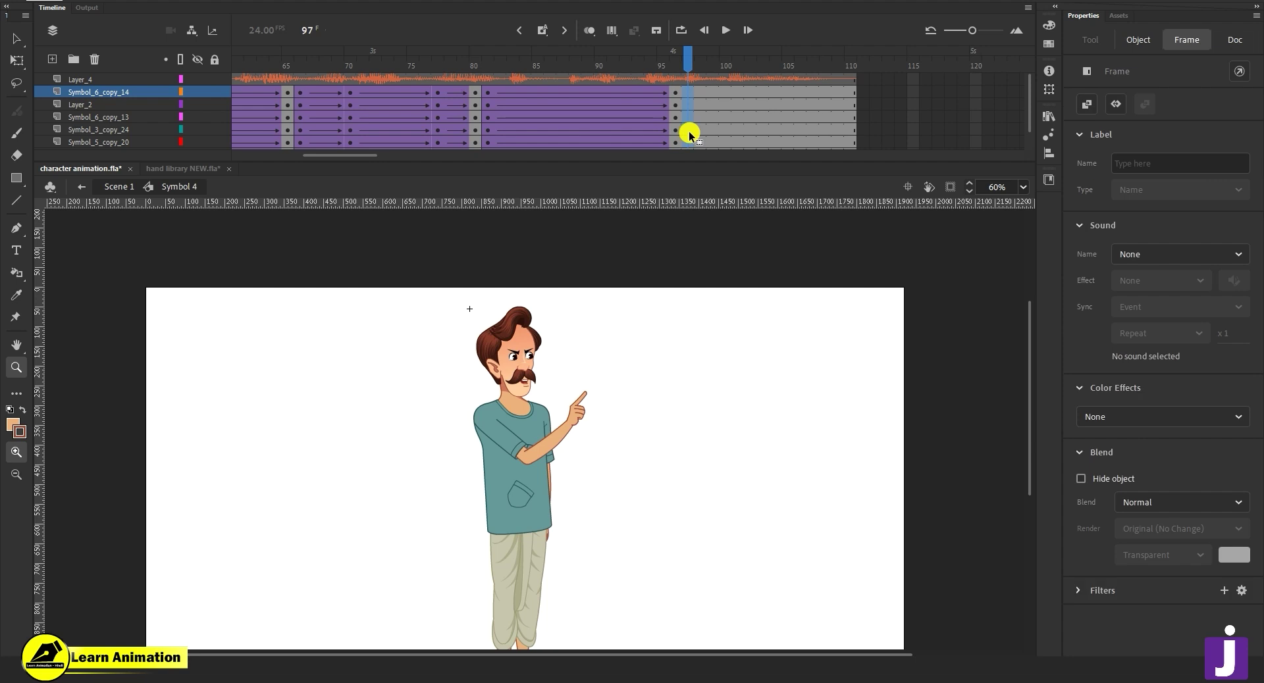
key("F6")
left_click(682, 117)
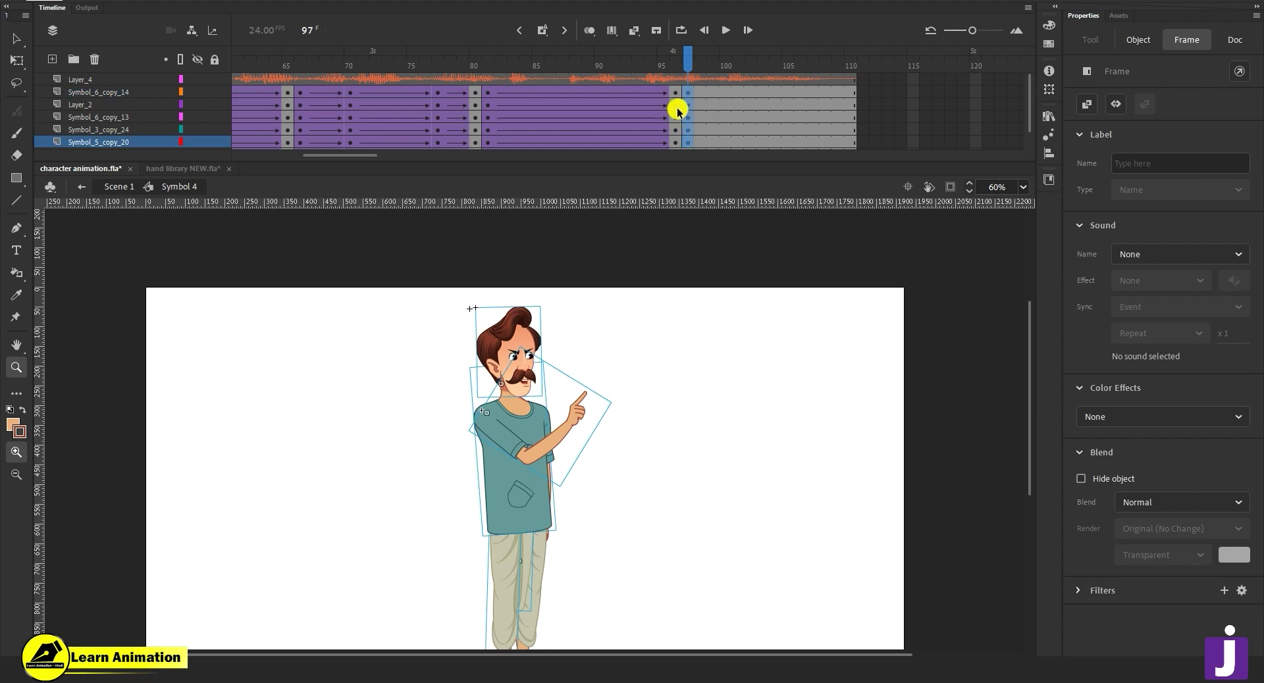
left_click_drag(729, 88, 729, 142)
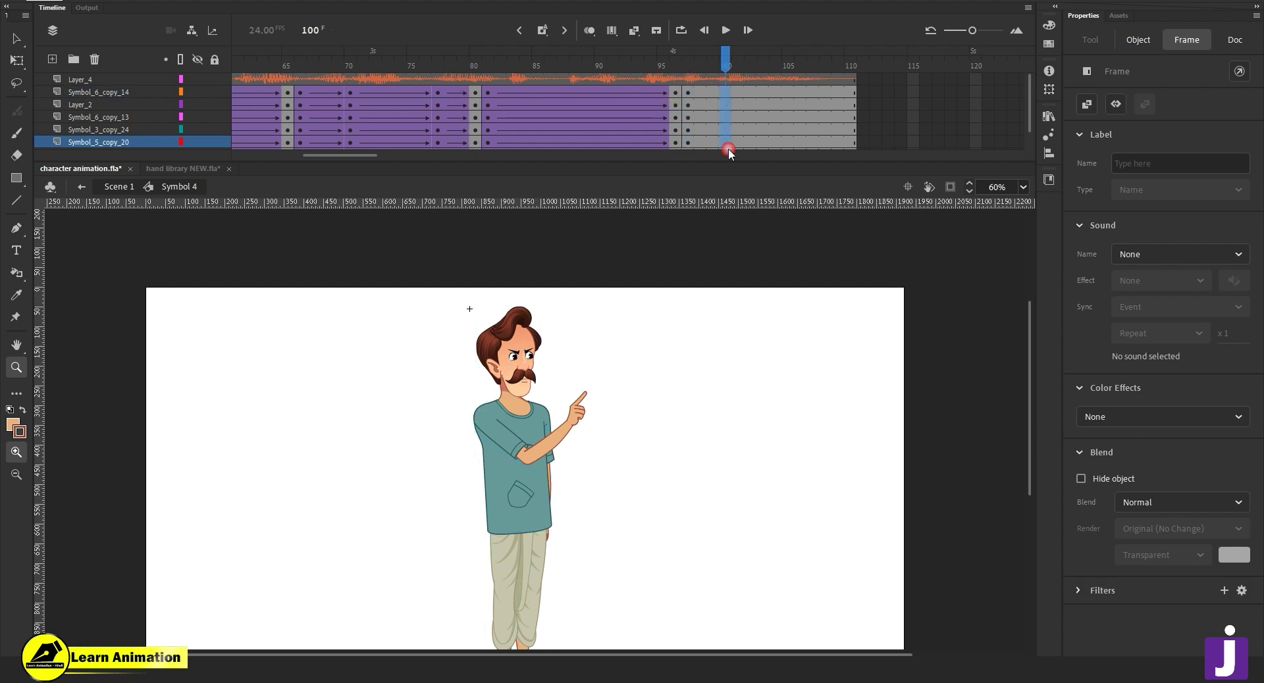
left_click_drag(805, 93, 802, 143)
key("F6")
left_click(728, 139)
Create classic tweens on all body layers between the keyframes at 97, 100 and 106.
left_click_drag(711, 137, 742, 72)
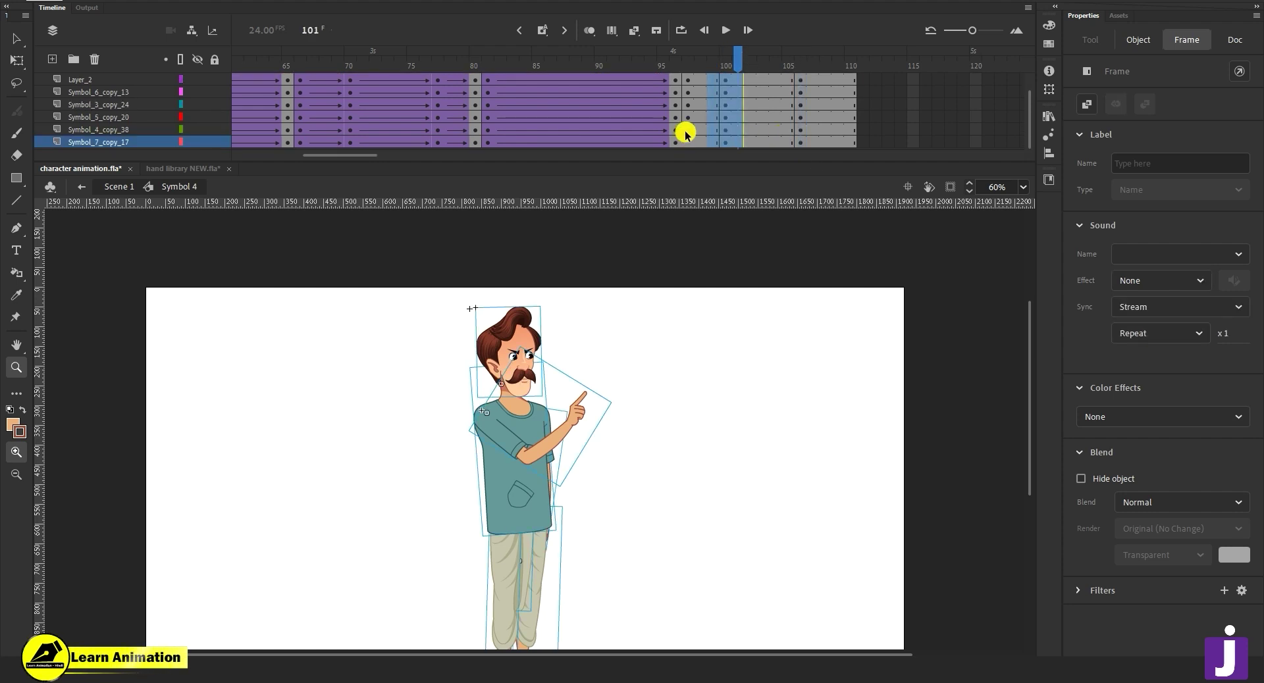
left_click_drag(711, 135, 751, 52)
right_click(748, 99)
left_click(744, 107)
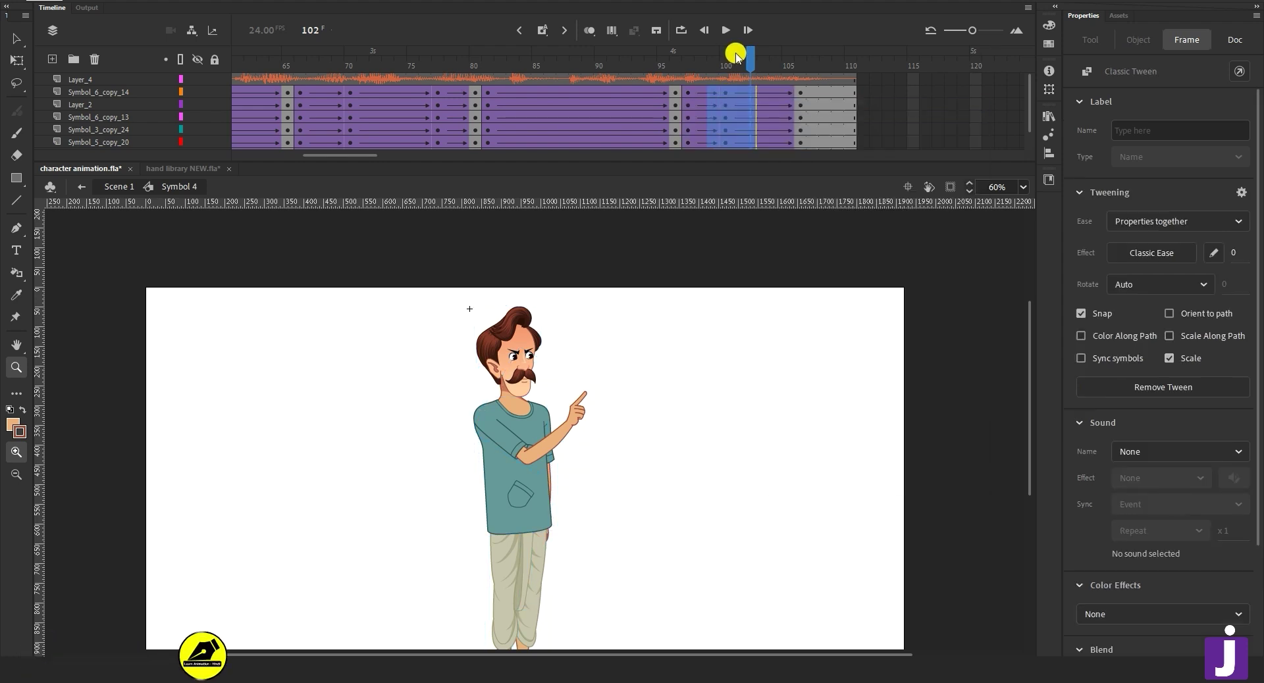
left_click(750, 49)
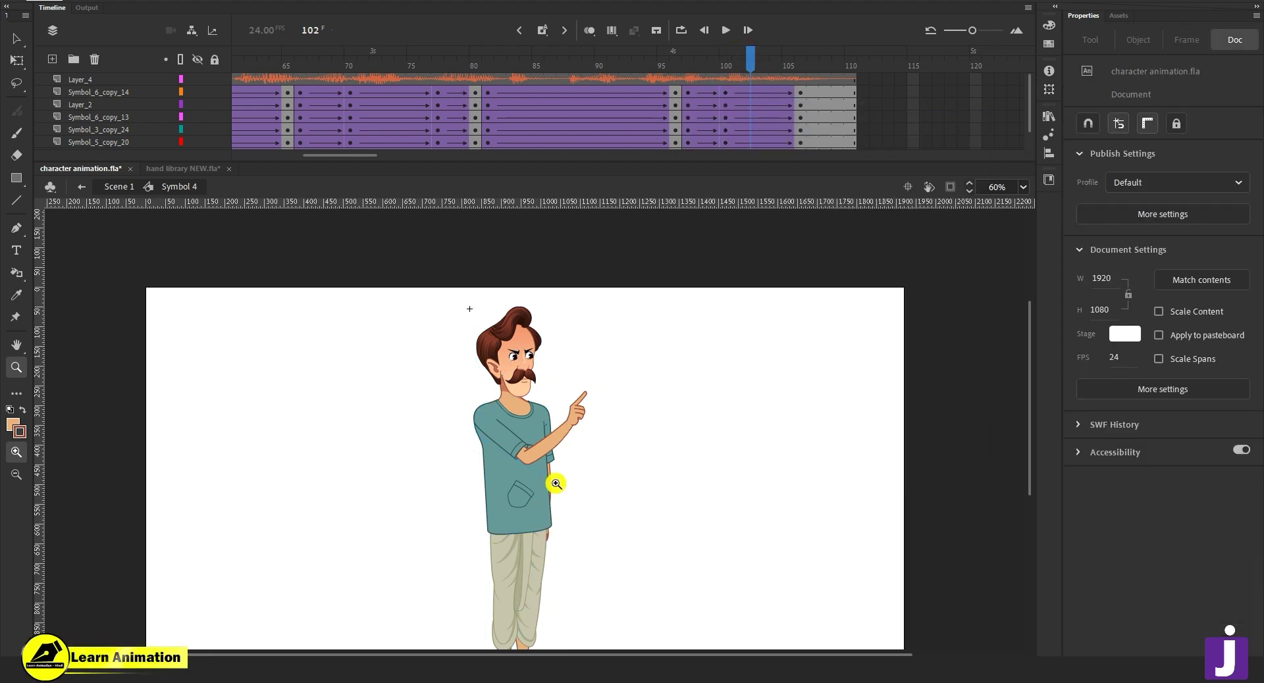
At frame 100, select the upper-body parts and rotate them together slightly counter-clockwise about the waist.
key("v")
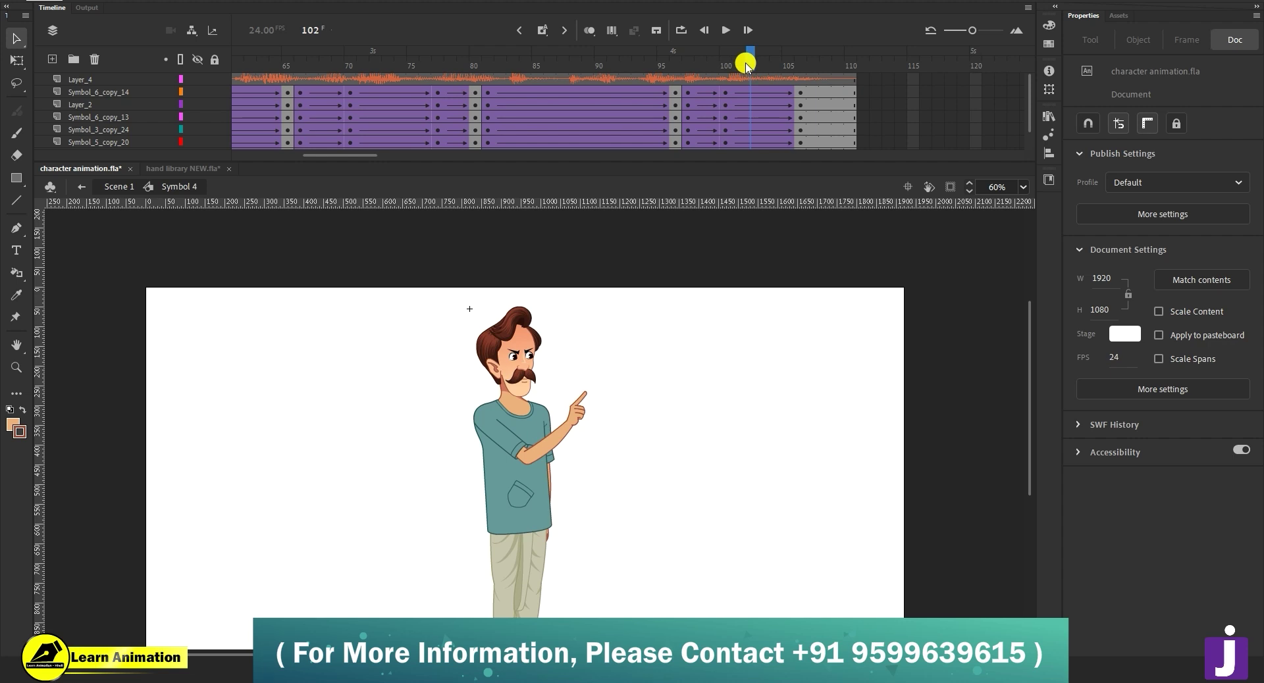
mouse_move(737, 64)
left_mouse_down()
mouse_move(700, 66)
mouse_move(724, 77)
left_mouse_up()
left_click_drag(435, 291, 578, 441)
key("q")
left_click_drag(542, 497, 523, 518)
left_click(564, 414)
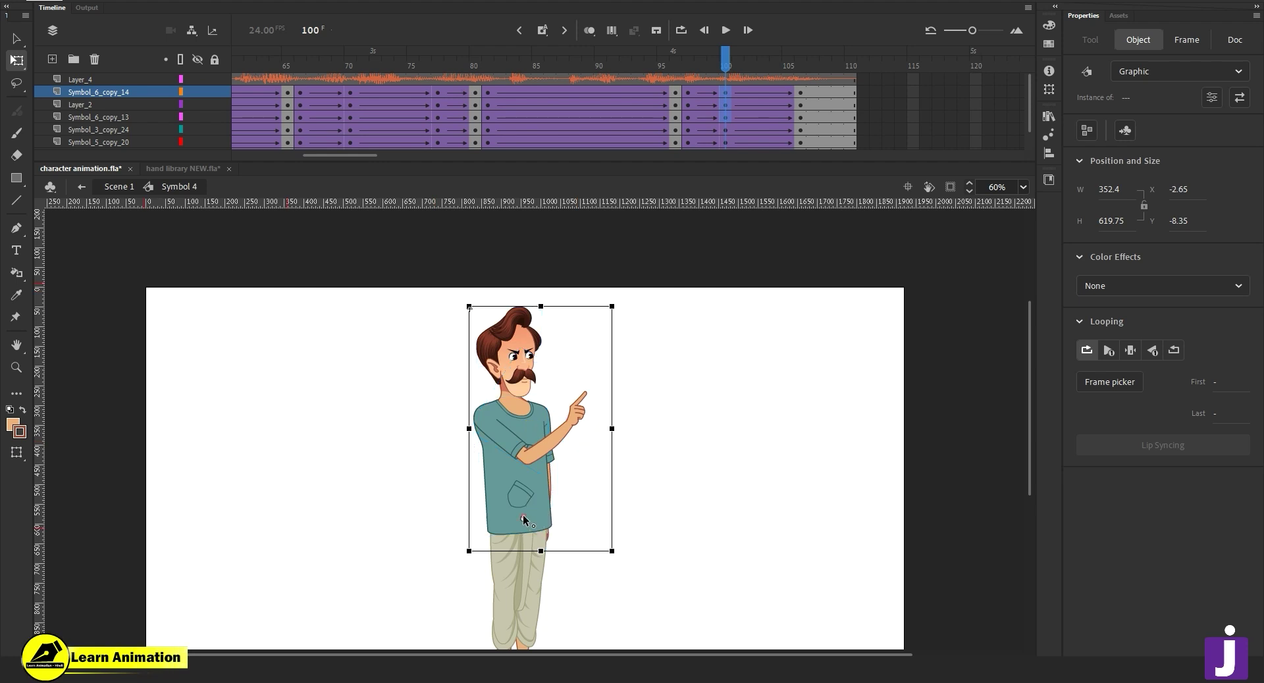
left_click_drag(618, 306, 616, 302)
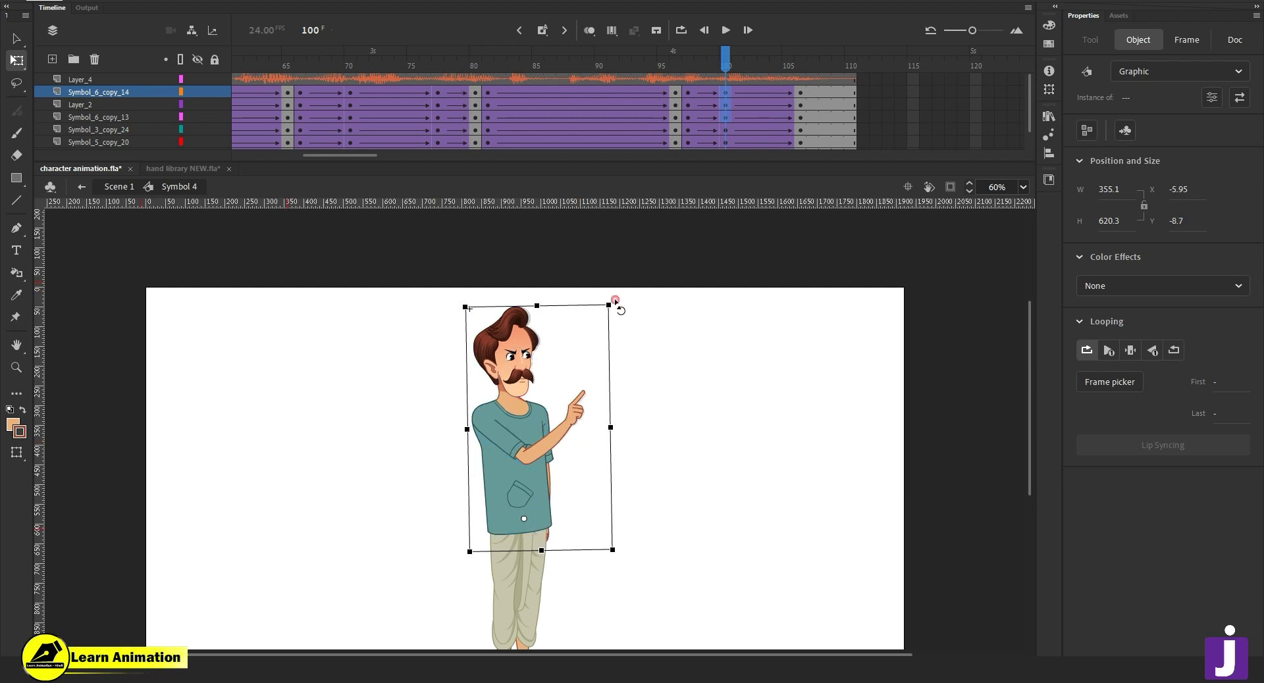
left_click(661, 350)
At frame 100, tilt the head slightly counter-clockwise, lower the pointing arm a little and adjust the rear arm's rotation.
left_click(536, 339)
left_click_drag(551, 314, 548, 305)
left_click(589, 387)
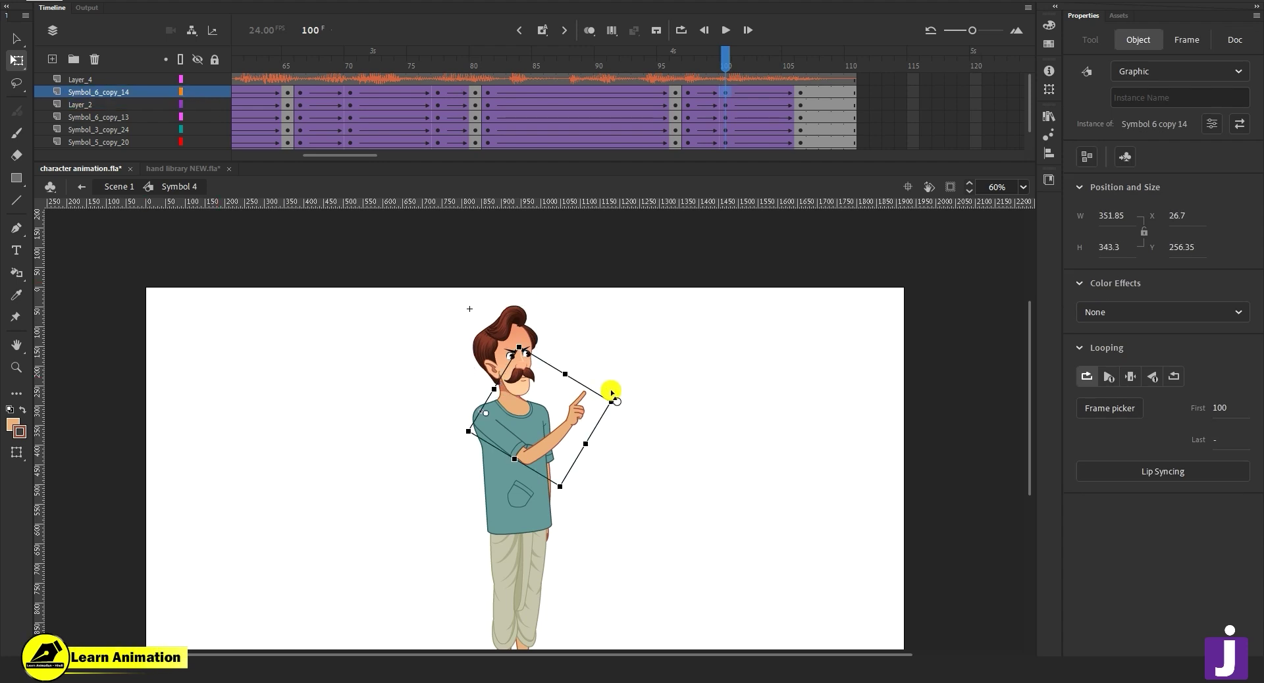
left_click_drag(619, 402, 618, 412)
left_click(583, 505)
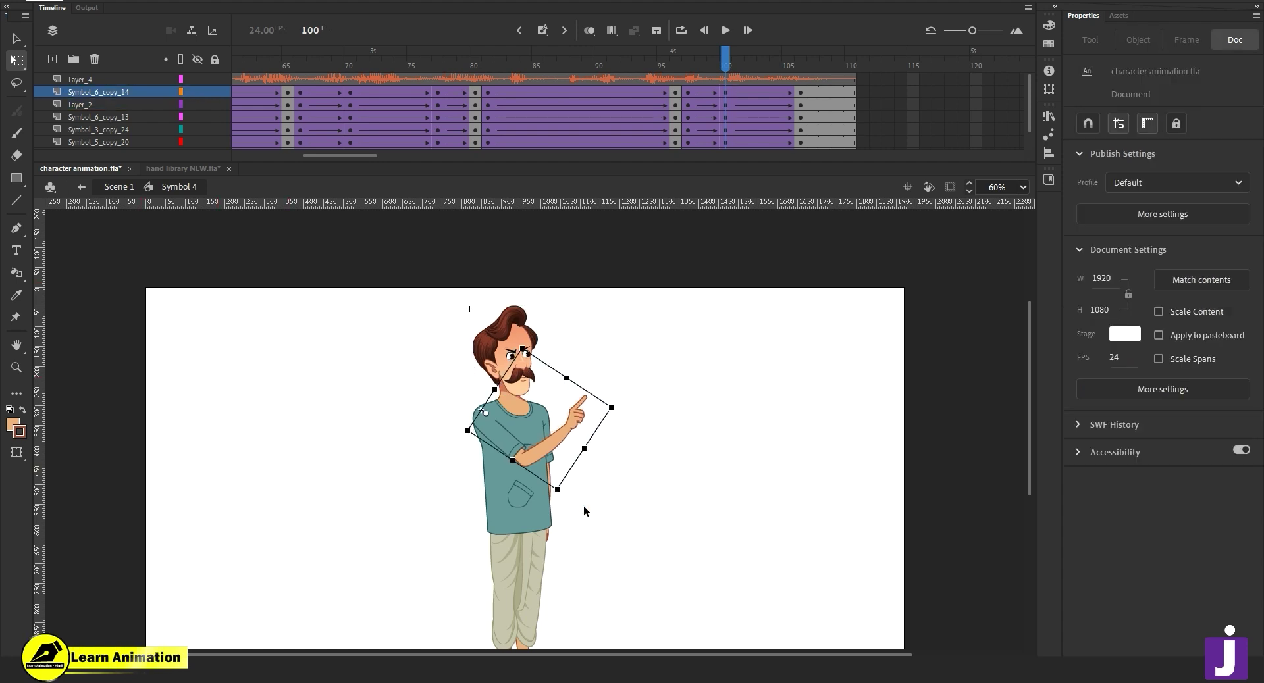
left_click(556, 469)
left_click_drag(558, 555, 561, 553)
Reselect the upper-body parts at frame 100 and rotate them a touch further counter-clockwise.
left_click_drag(722, 59, 725, 104)
left_click(416, 394)
key("v")
left_click_drag(447, 301, 585, 480)
key("q")
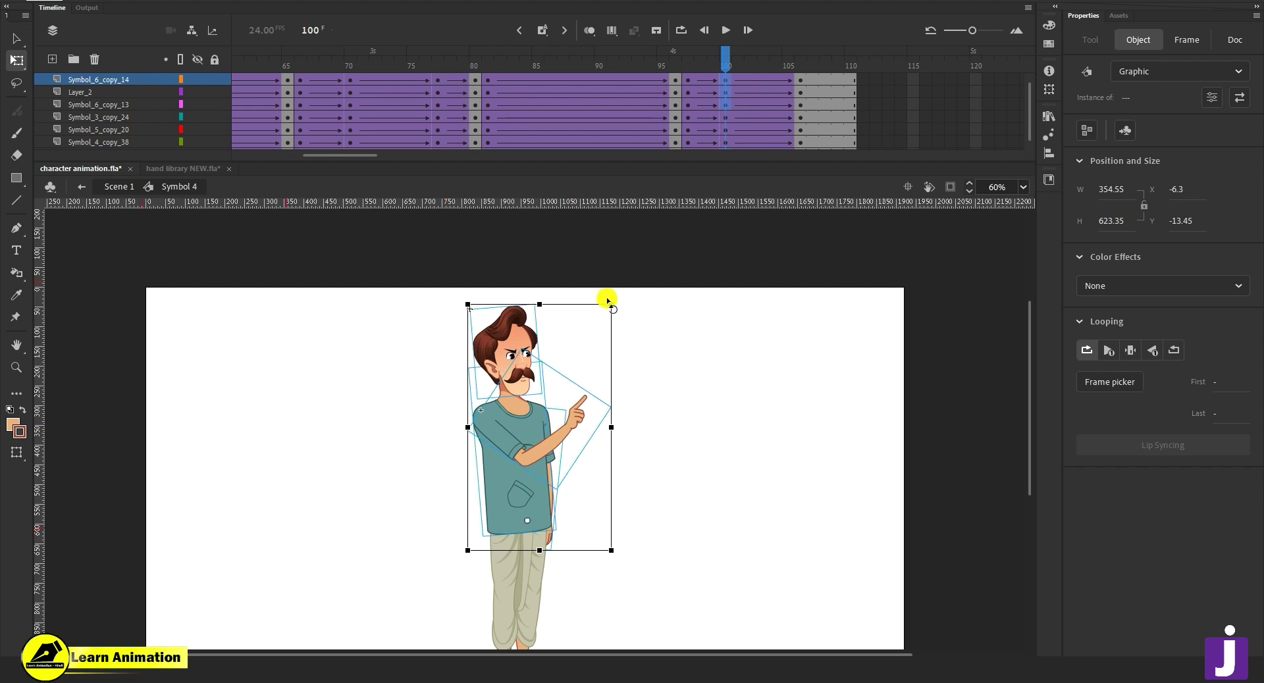
left_click_drag(617, 304, 615, 302)
At frame 106, select the upper-body parts and rotate them together clockwise about the waist so the character leans forward.
left_click_drag(724, 54, 804, 102)
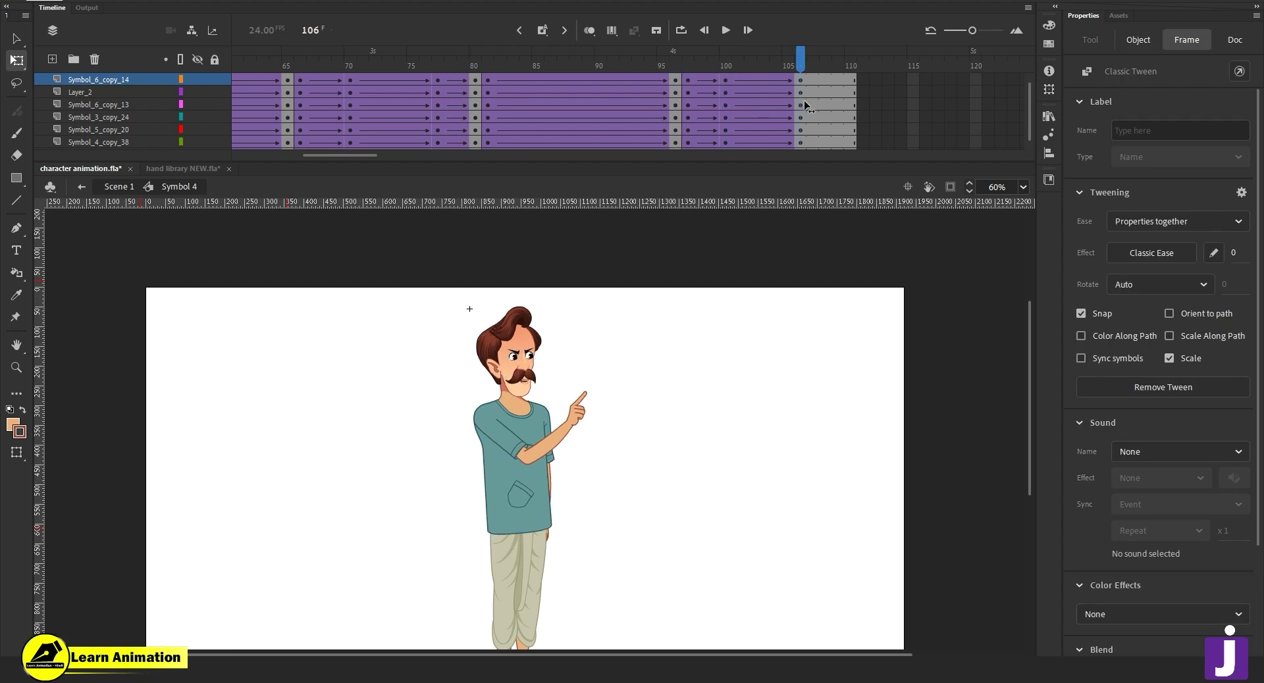
left_click(767, 272)
key("v")
left_click_drag(620, 468, 419, 318)
key("q")
left_click_drag(533, 434, 524, 517)
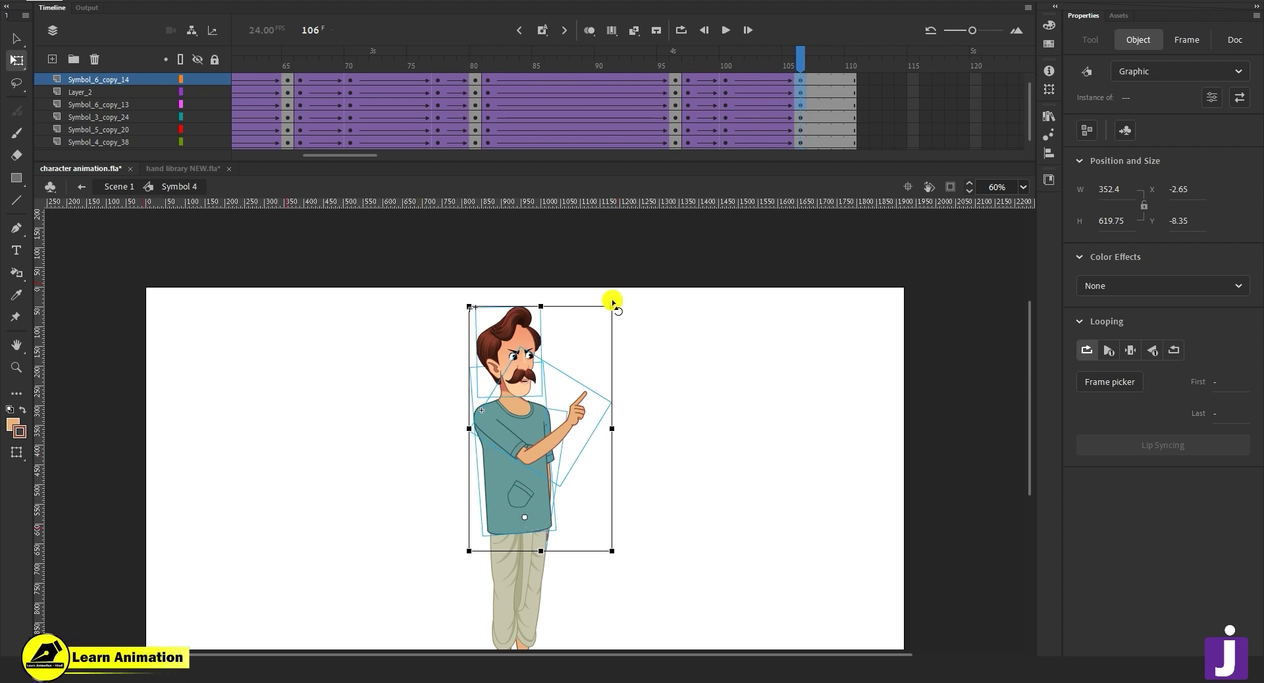
left_click_drag(632, 318, 635, 324)
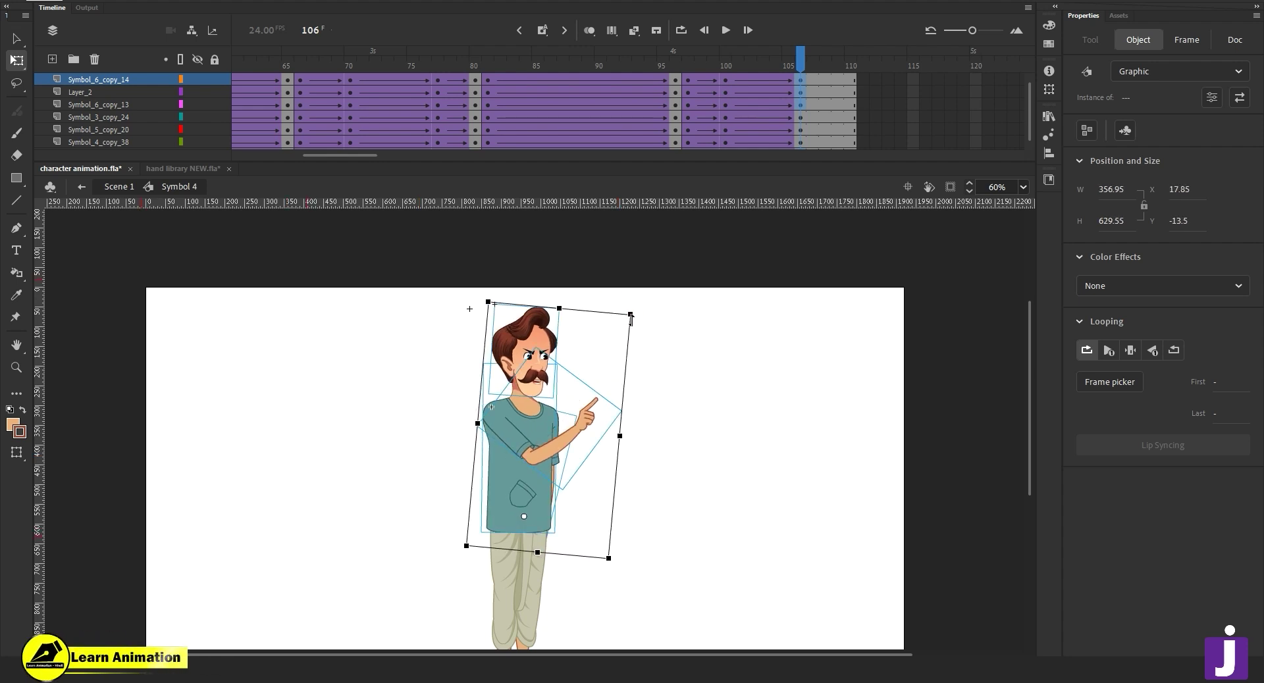
At frame 106, tilt the head slightly clockwise and swing the pointing arm down in front of the torso.
left_click(665, 467)
left_click(532, 343)
left_click_drag(562, 305, 567, 312)
left_click(585, 424)
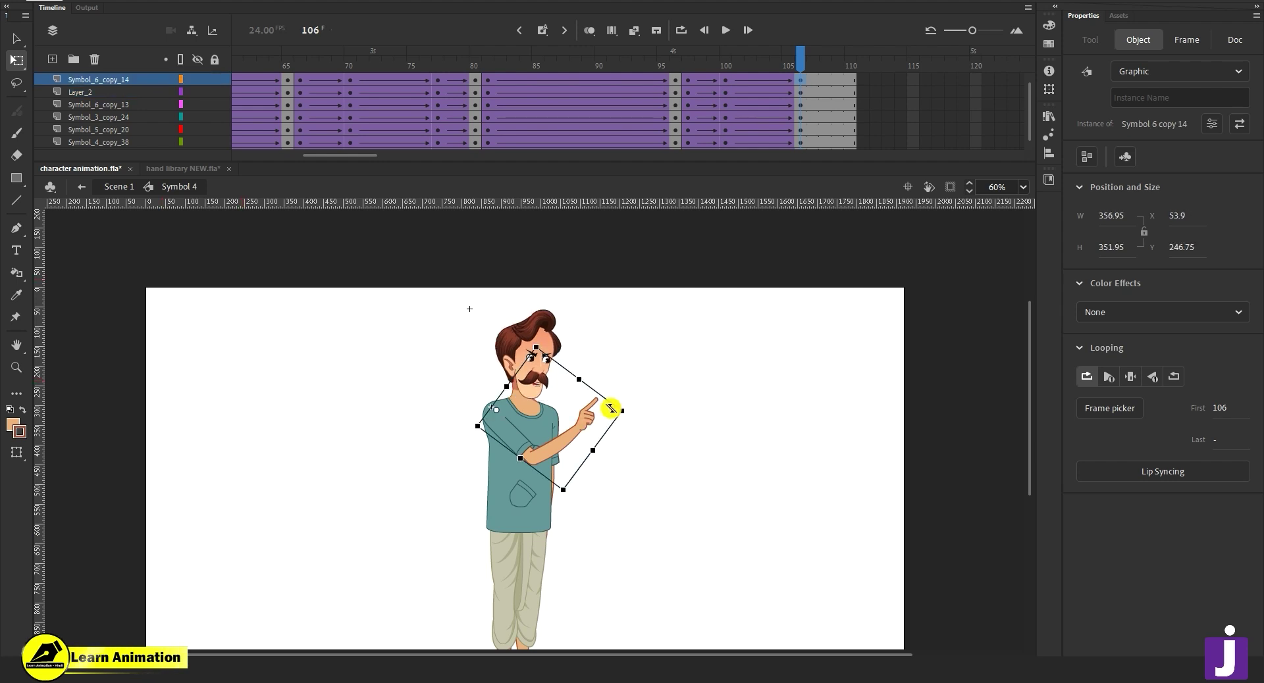
left_click_drag(627, 405, 578, 519)
Nudge the lowered arm left and down in small increments so its sleeve lines up with the shoulder.
key("z")
left_click(502, 452)
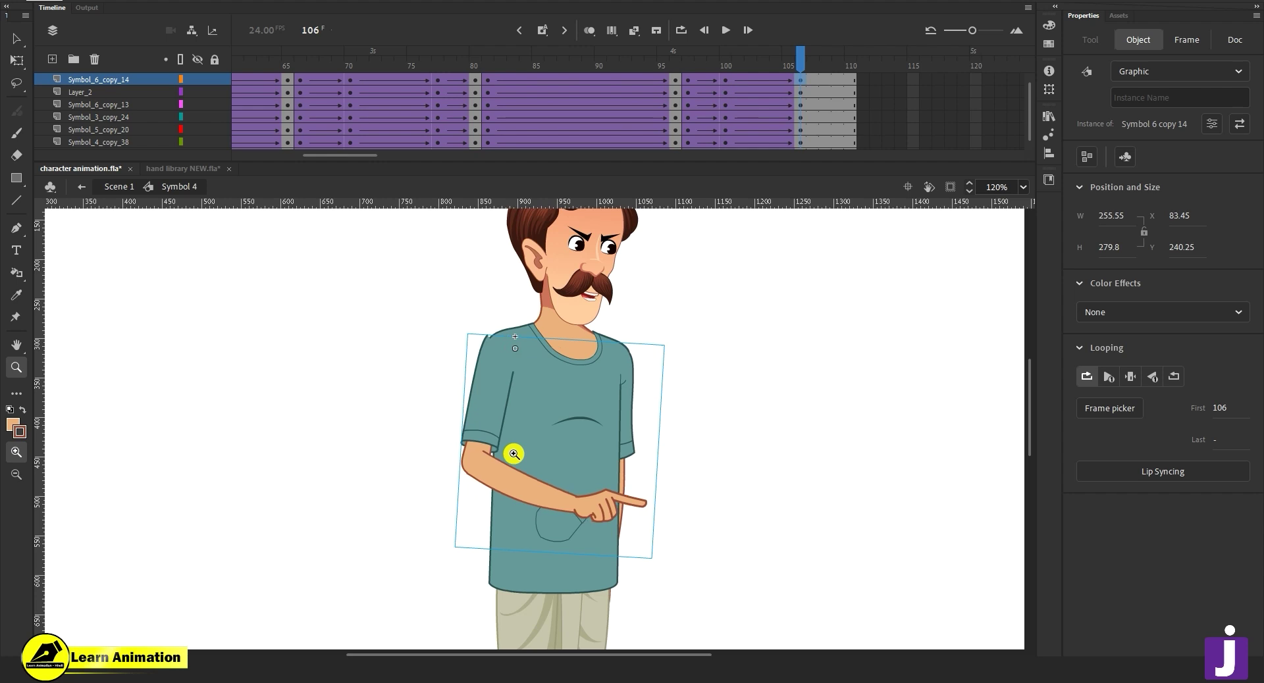
key("Left")
key("Left")
key("Left")
key("Right")
key("Down")
key("Down")
key("Down")
key("Down")
key("Down")
key("Down")
key("Down")
key("Down")
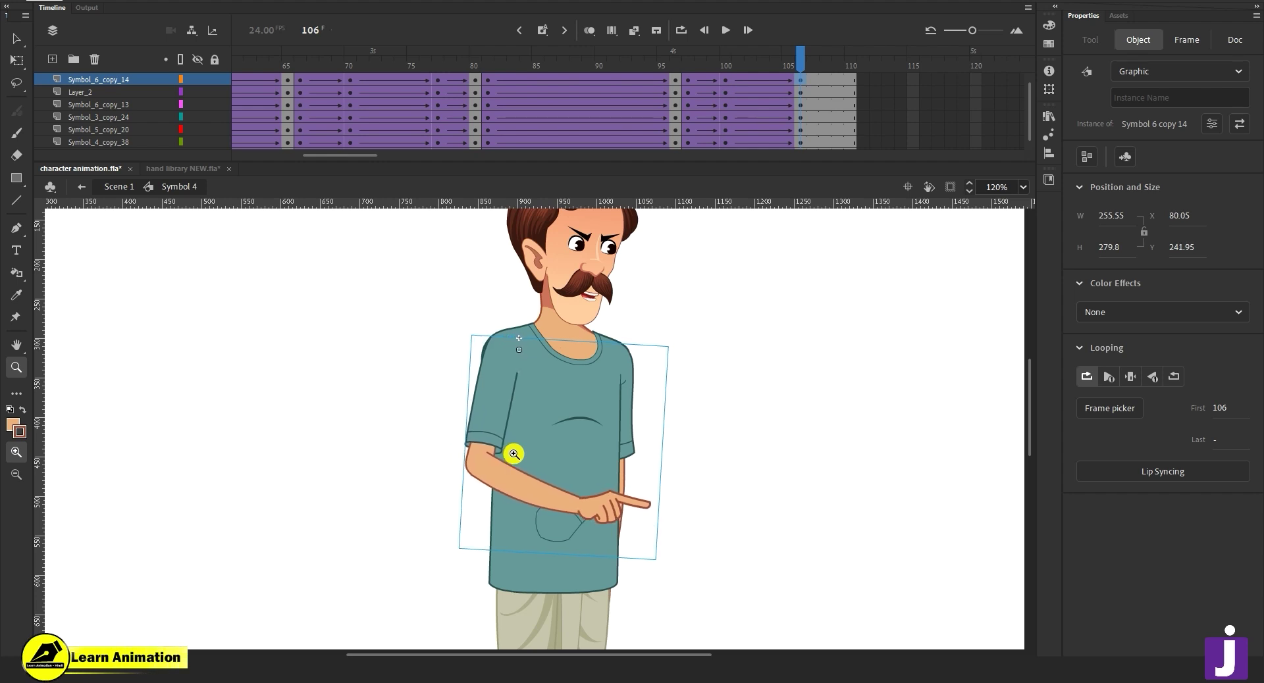
key("Left")
key("Left")
key("Left")
key("Left")
key("Left")
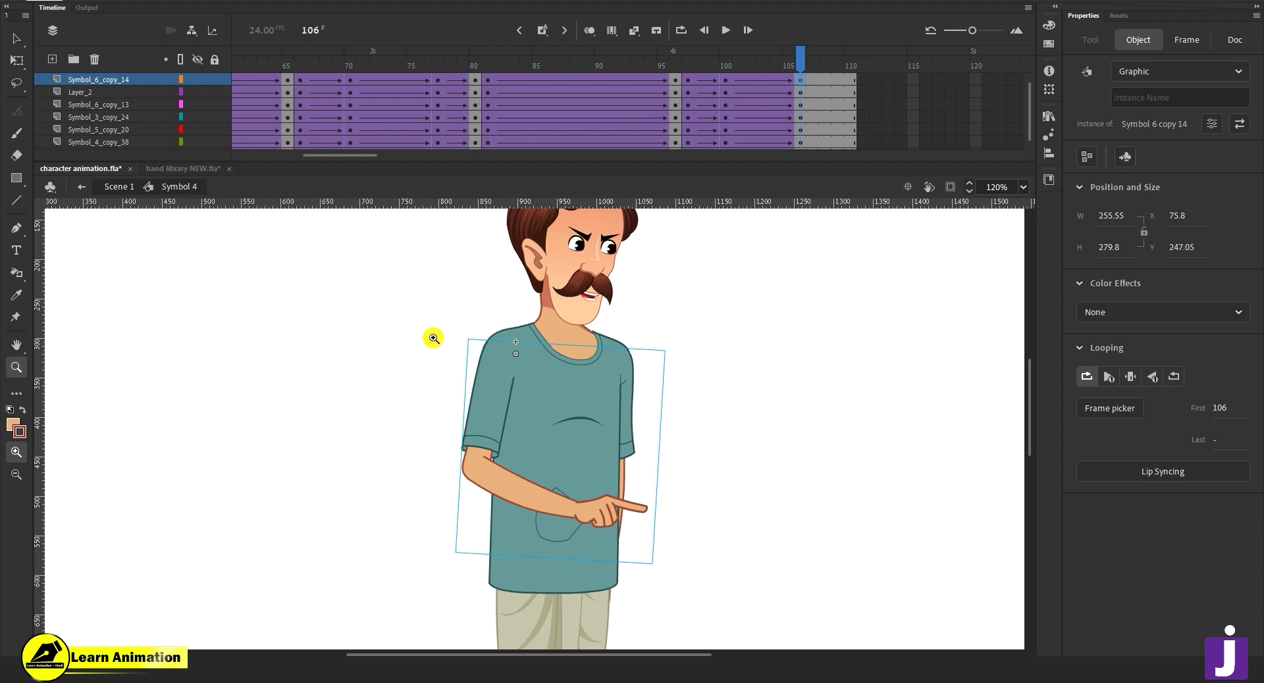
Inside the arm symbol, create a classic tween on the forearm layer from frame 100 to 106 with an ease of 100.
key("v")
left_click(394, 431)
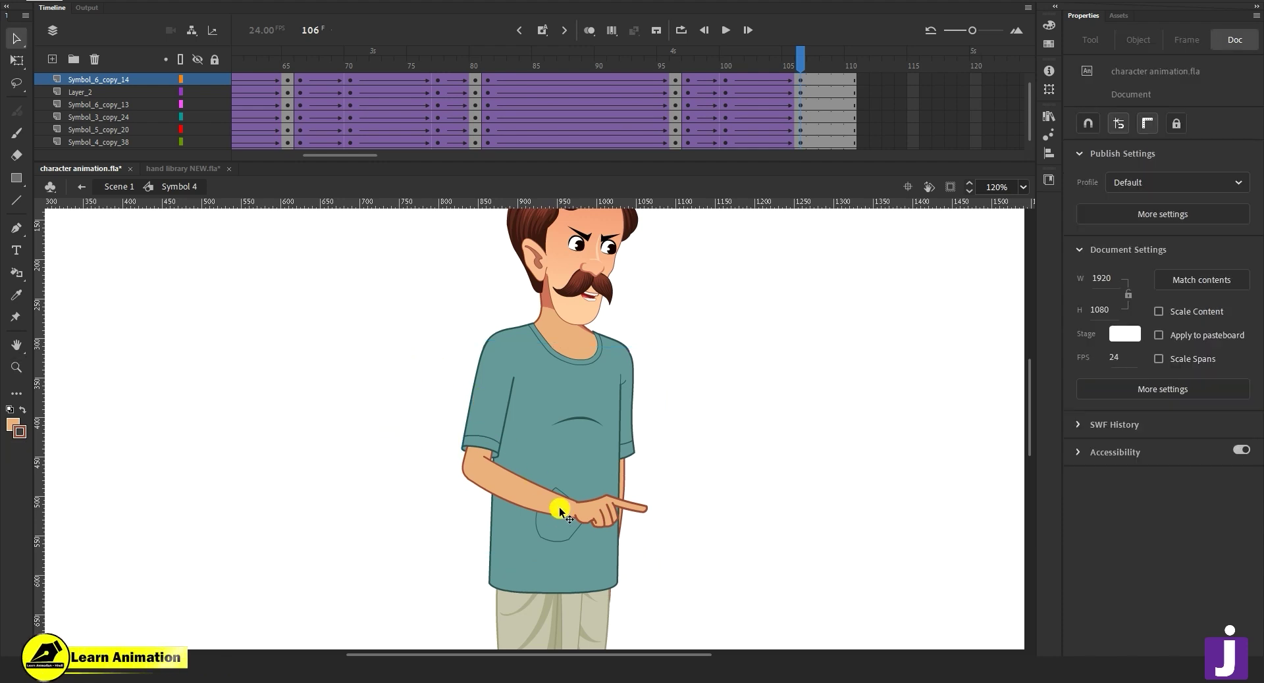
double_click(607, 511)
left_click(572, 79)
right_click(573, 80)
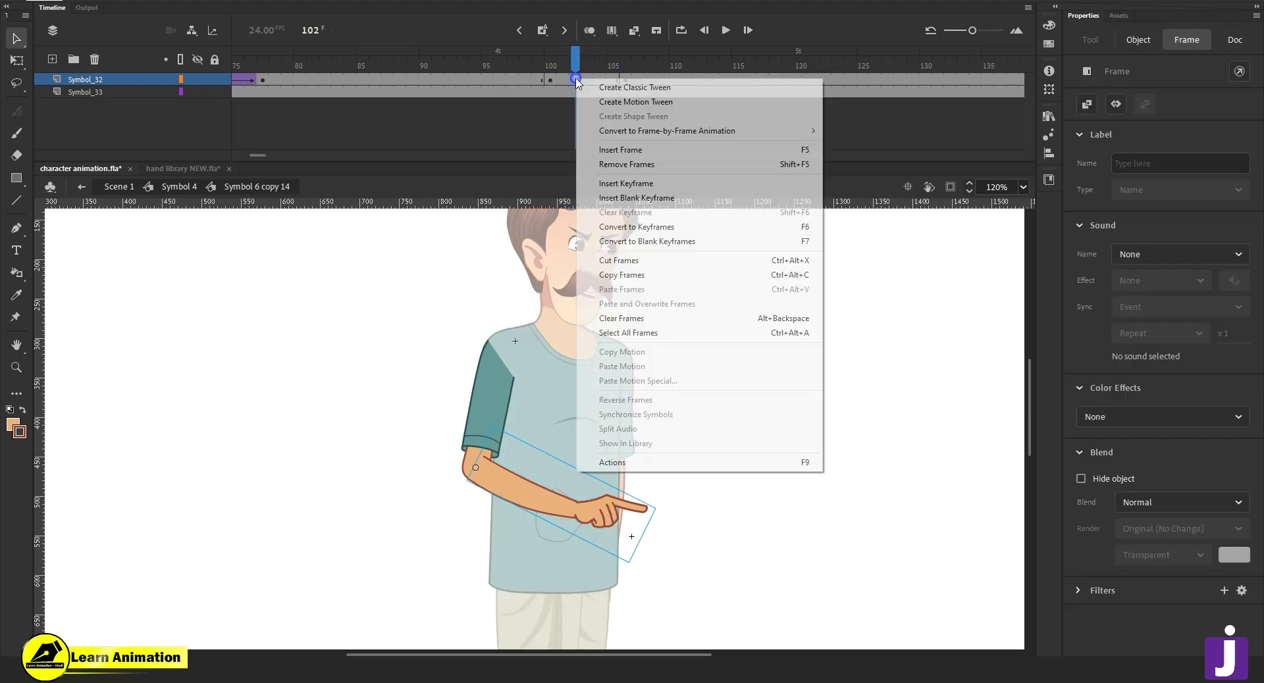
left_click(605, 87)
left_click(1233, 252)
type("100")
key("Return")
left_click(622, 82)
Rotate the forearm clockwise at frame 106 so it hangs straight down beside the body.
left_click(620, 542)
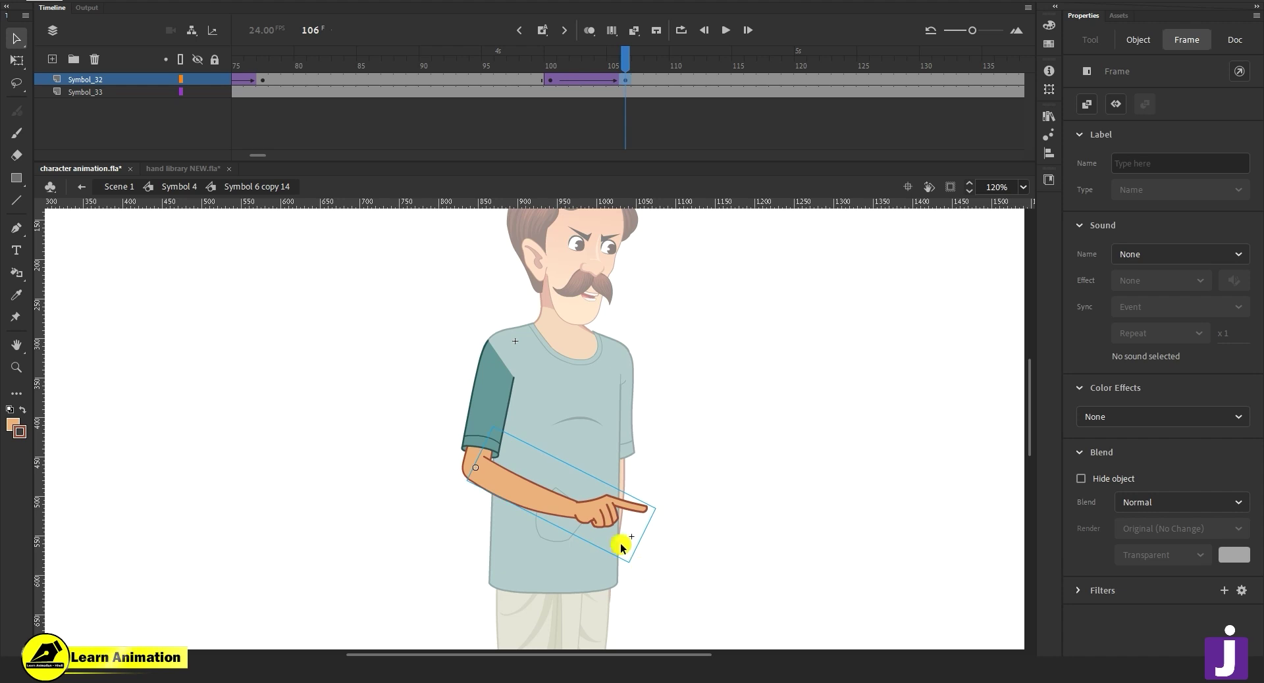
double_click(602, 507)
double_click(650, 363)
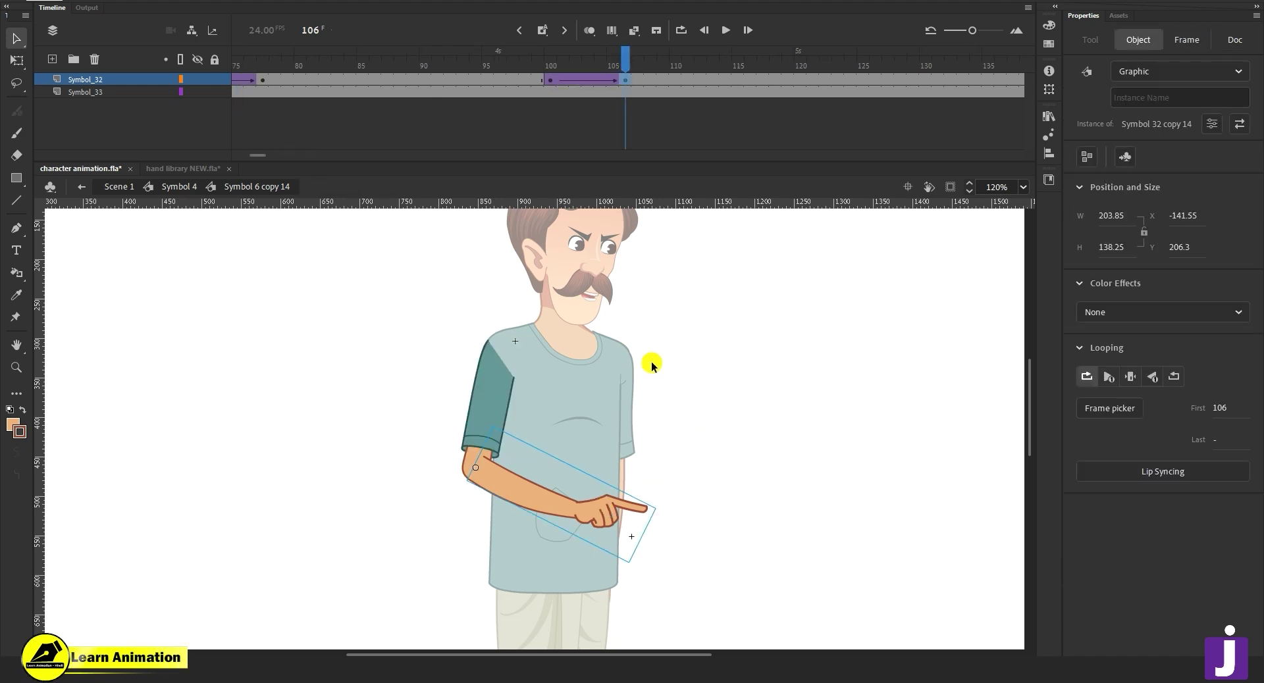
key("q")
left_click_drag(658, 536, 534, 639)
key("z")
left_click(505, 587)
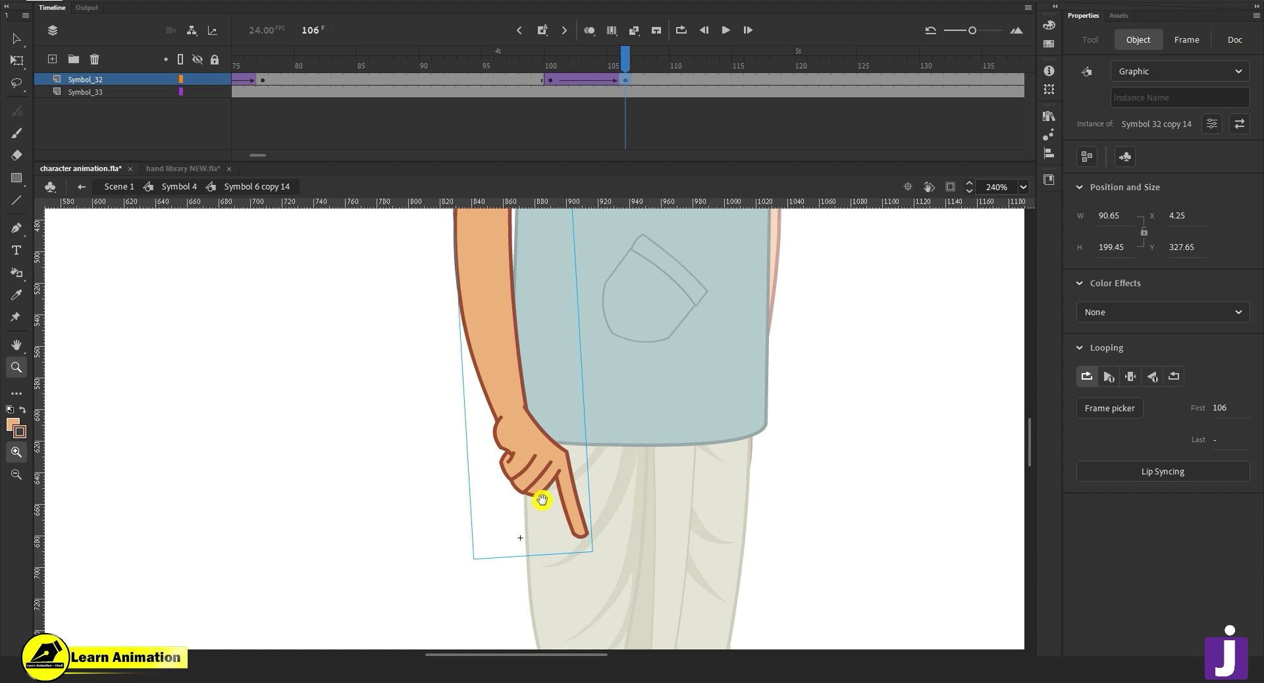
Inside the forearm symbol, create a classic tween on the hand layer from frame 100 to 106 with an ease of 100.
key("v")
double_click(536, 446)
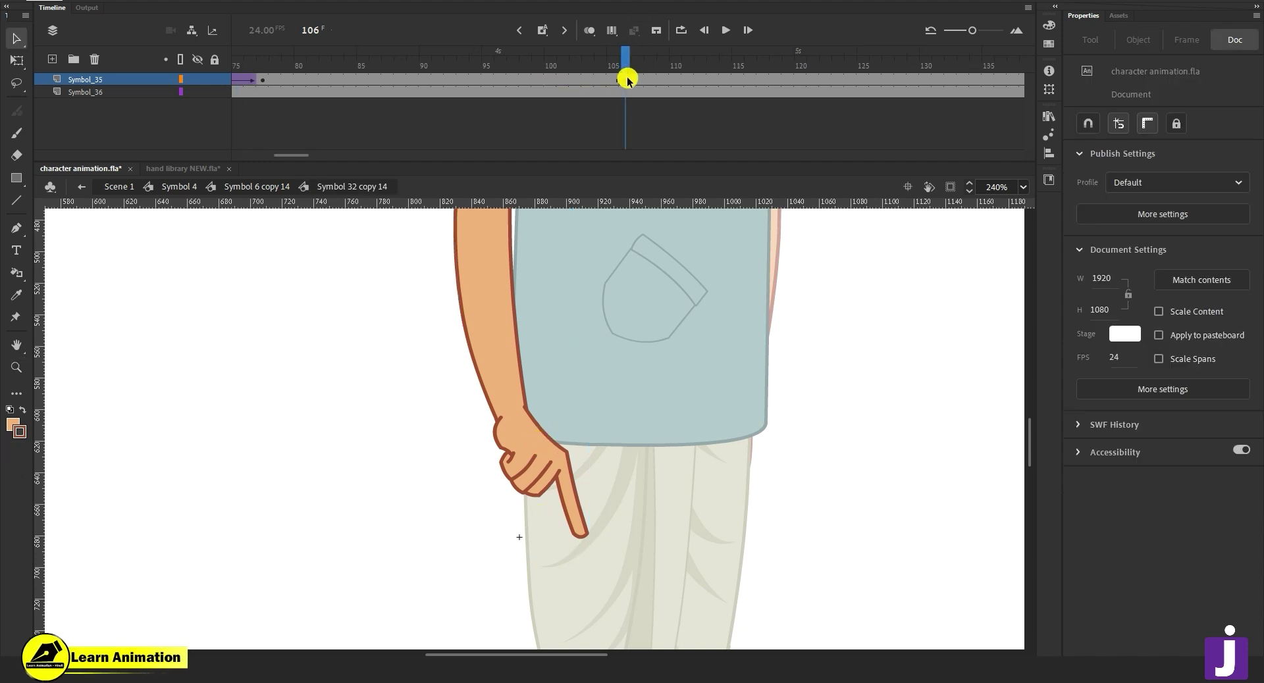
left_click(552, 77)
key("F6")
right_click(599, 79)
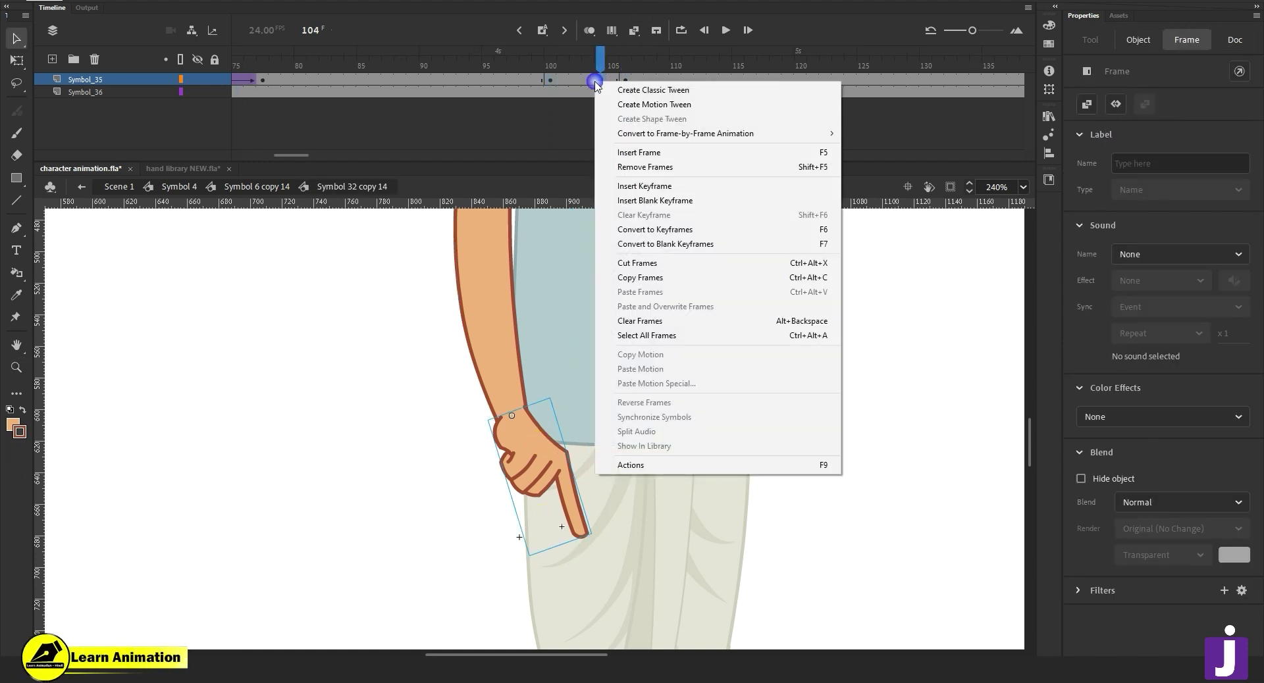
left_click(612, 90)
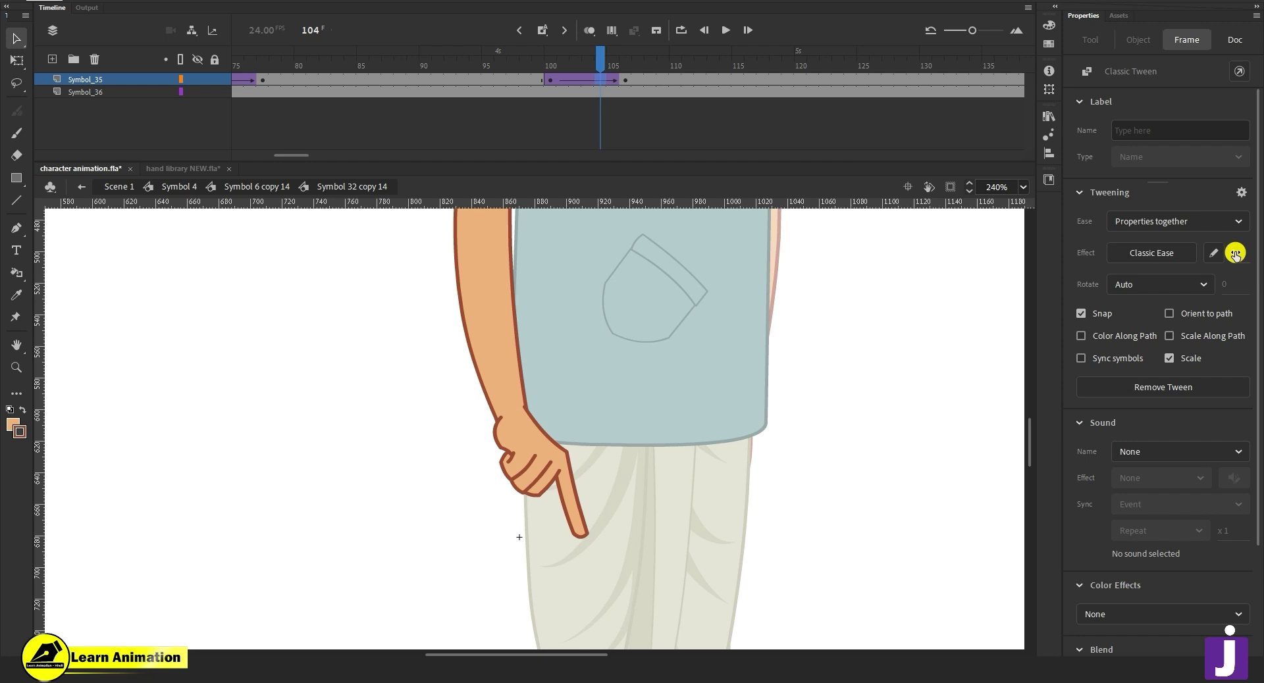
left_click(624, 80)
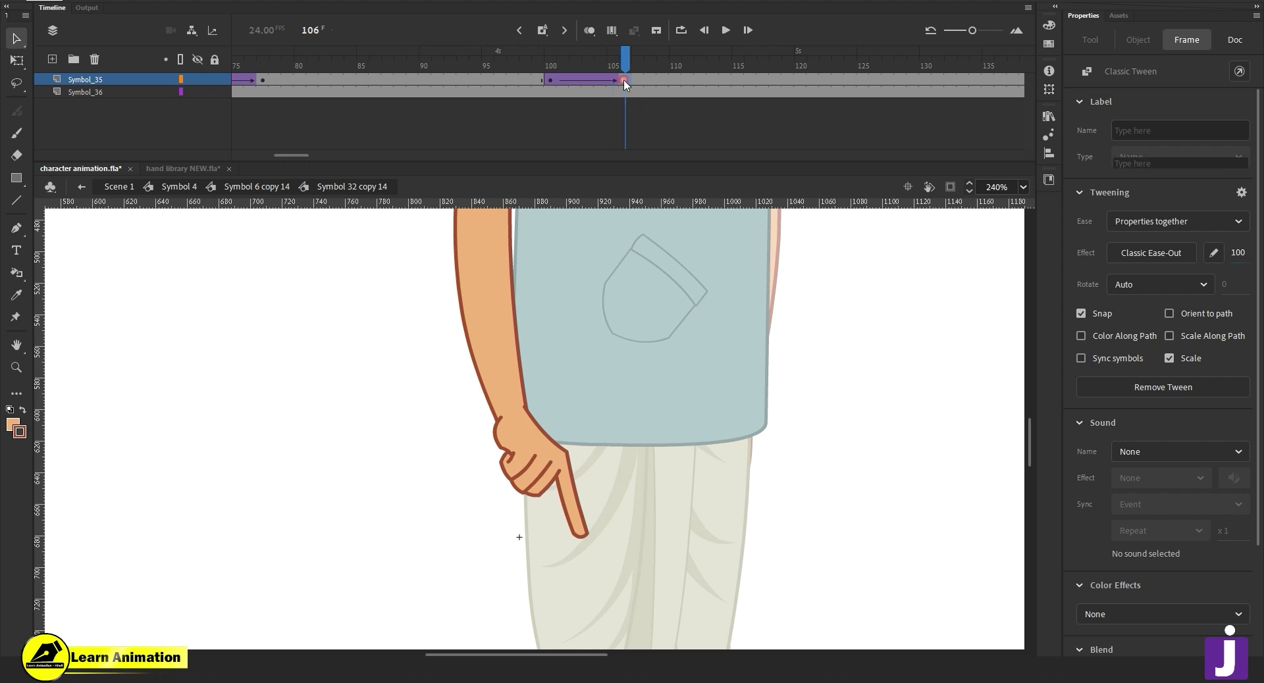
left_click_drag(610, 73, 575, 80)
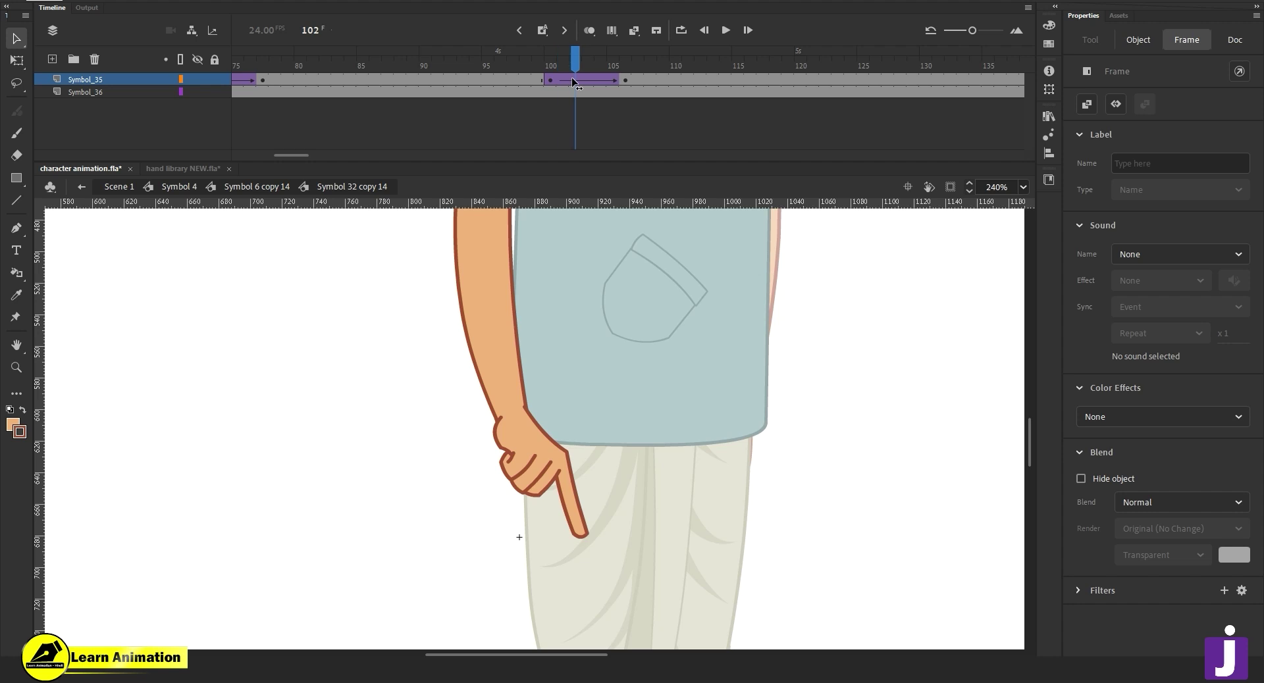
left_click(601, 80)
Inside the hand symbol, add a keyframe at frame 102 and swap the pointing hand for the open hand, pose 1.
left_click(623, 80)
left_click(566, 479)
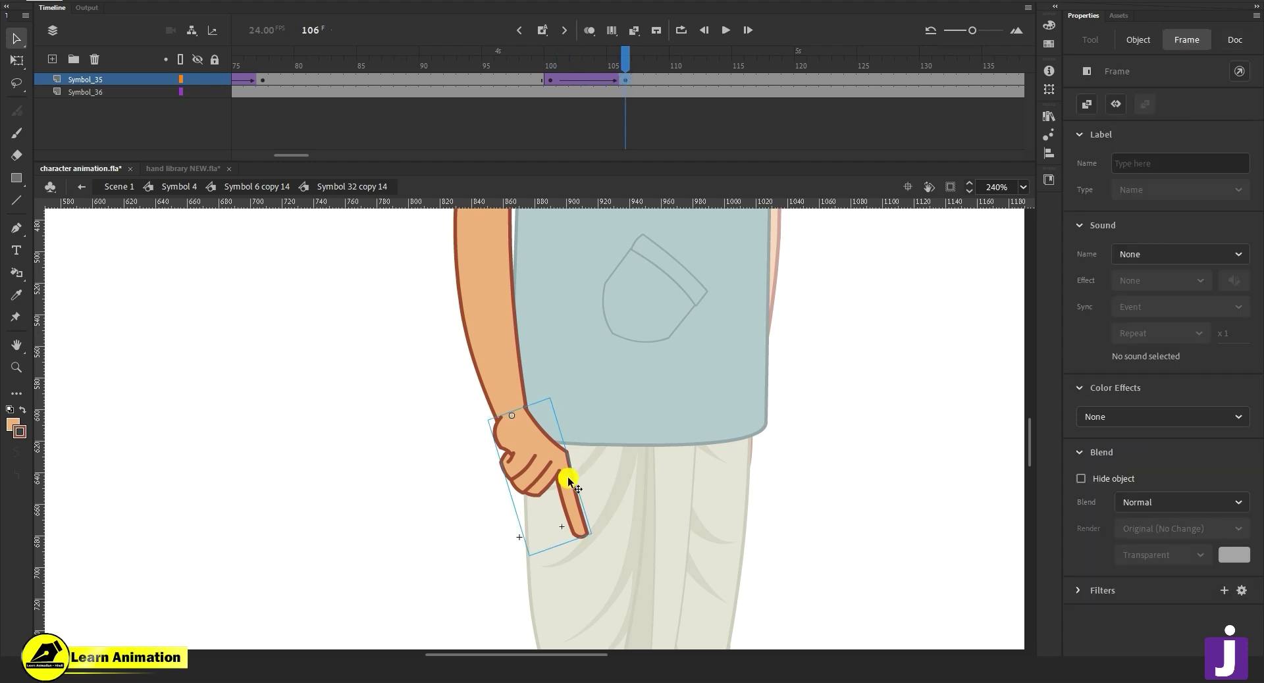
double_click(549, 470)
left_click(621, 44)
left_click(565, 82)
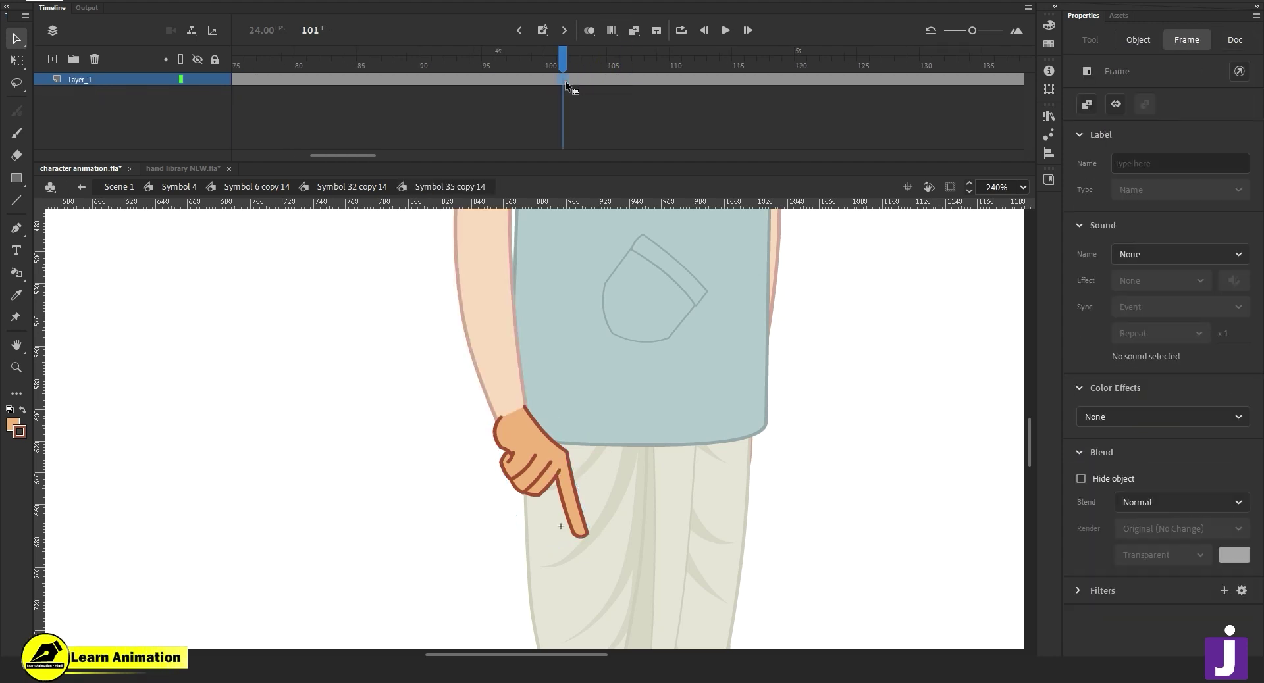
left_click(574, 80)
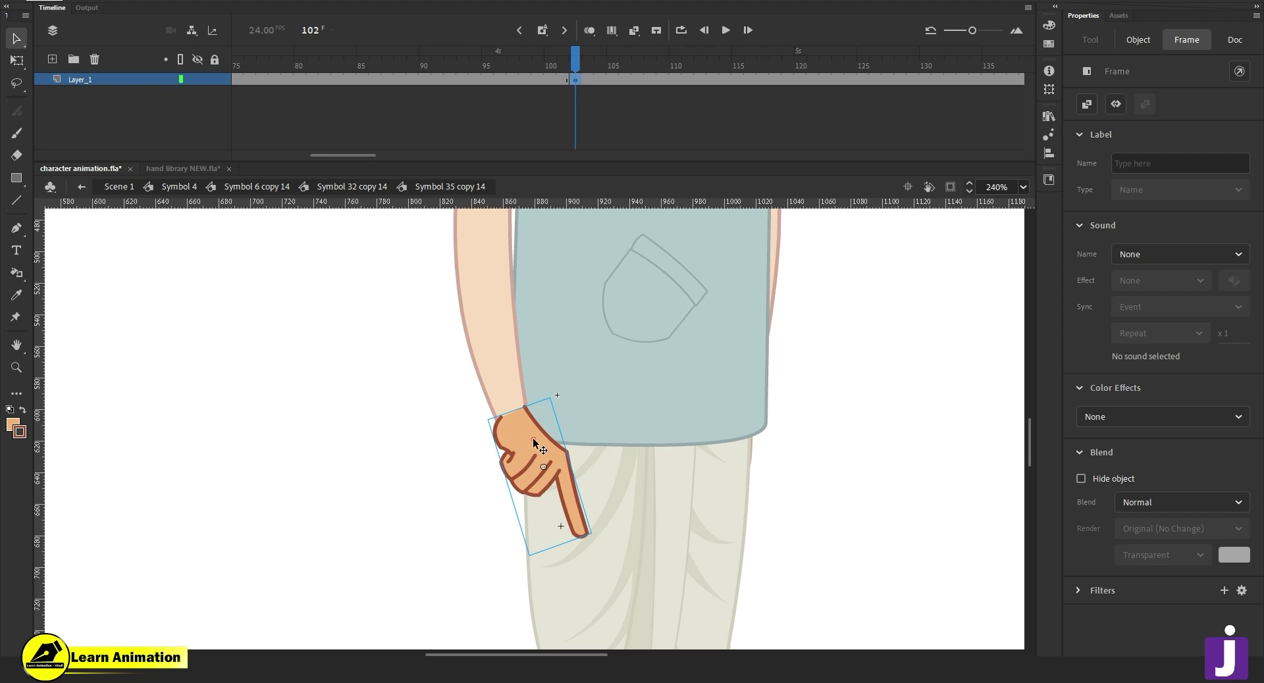
left_click(535, 444)
left_click(1088, 409)
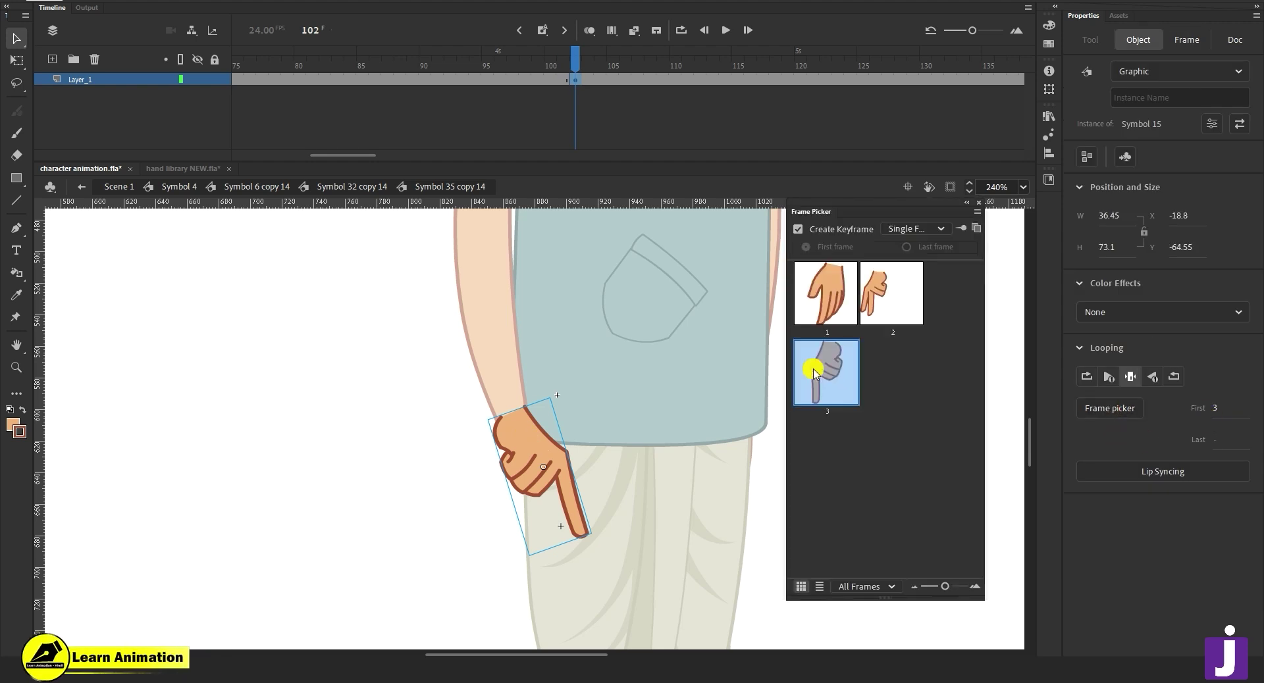
left_click(840, 310)
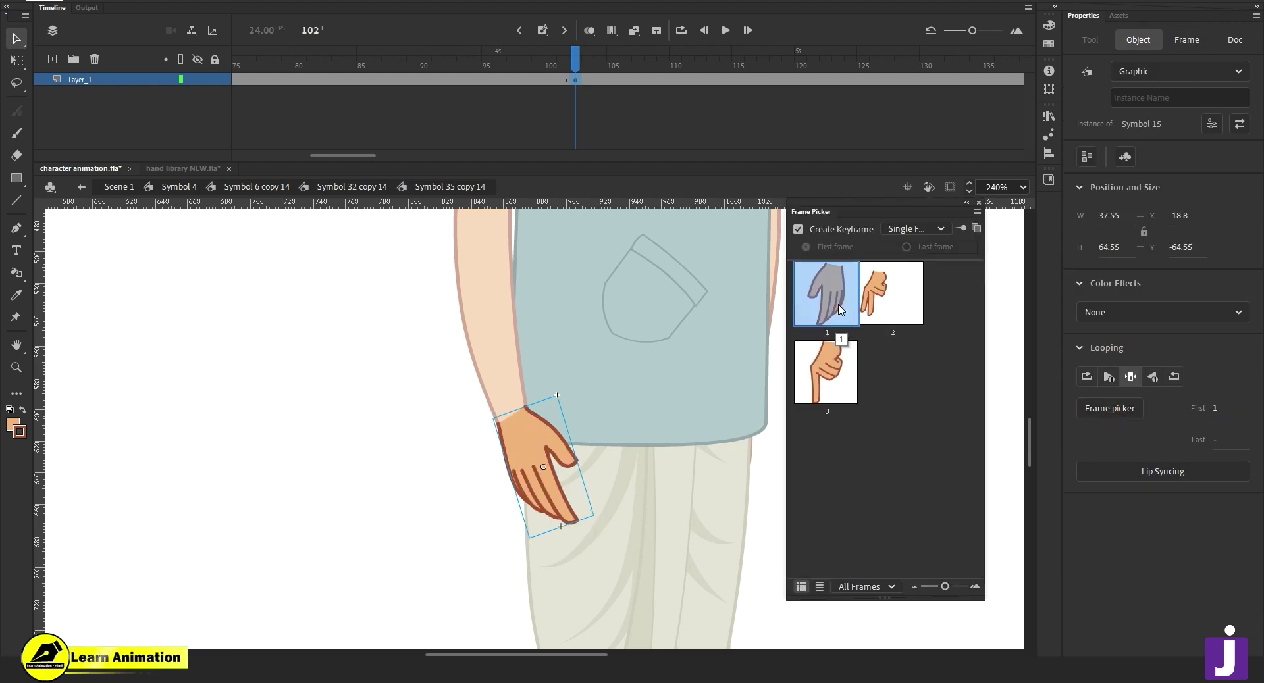
left_click(978, 204)
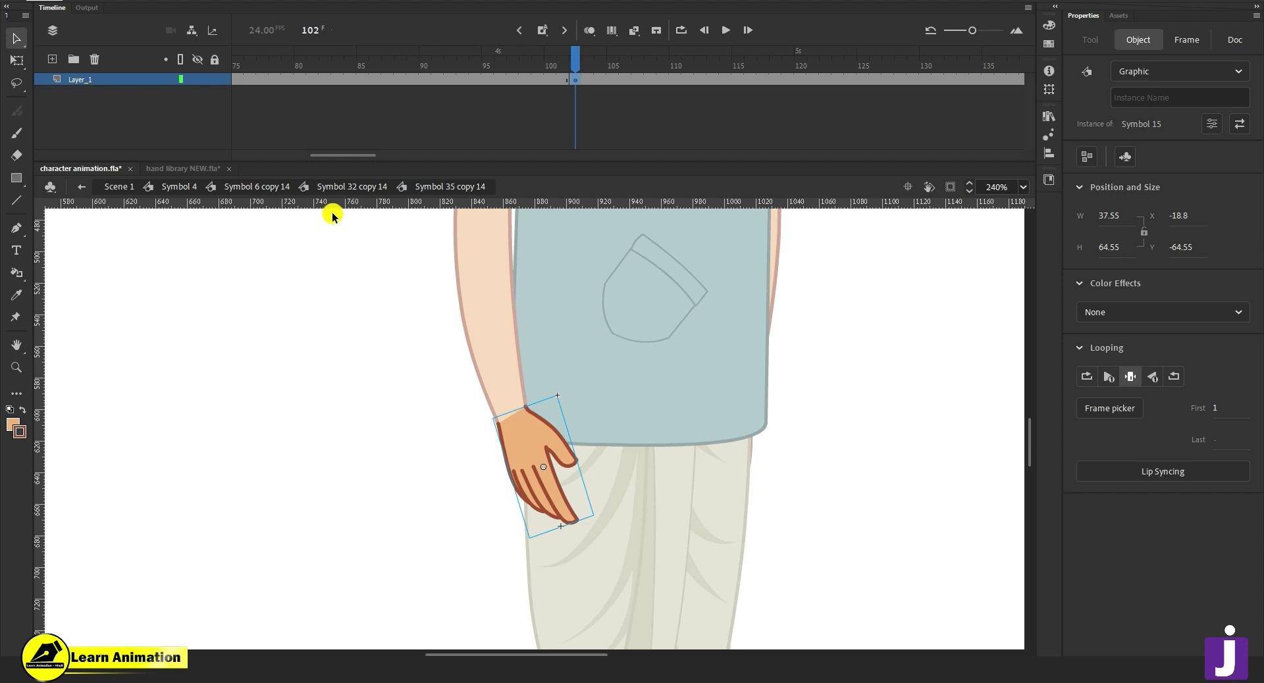
Return to the Symbol 6 copy 14 arm symbol and scrub frames 100 to 108 to check the arm's lowering motion.
left_click(331, 189)
left_click(255, 187)
key("z")
left_click(432, 495, "alt")
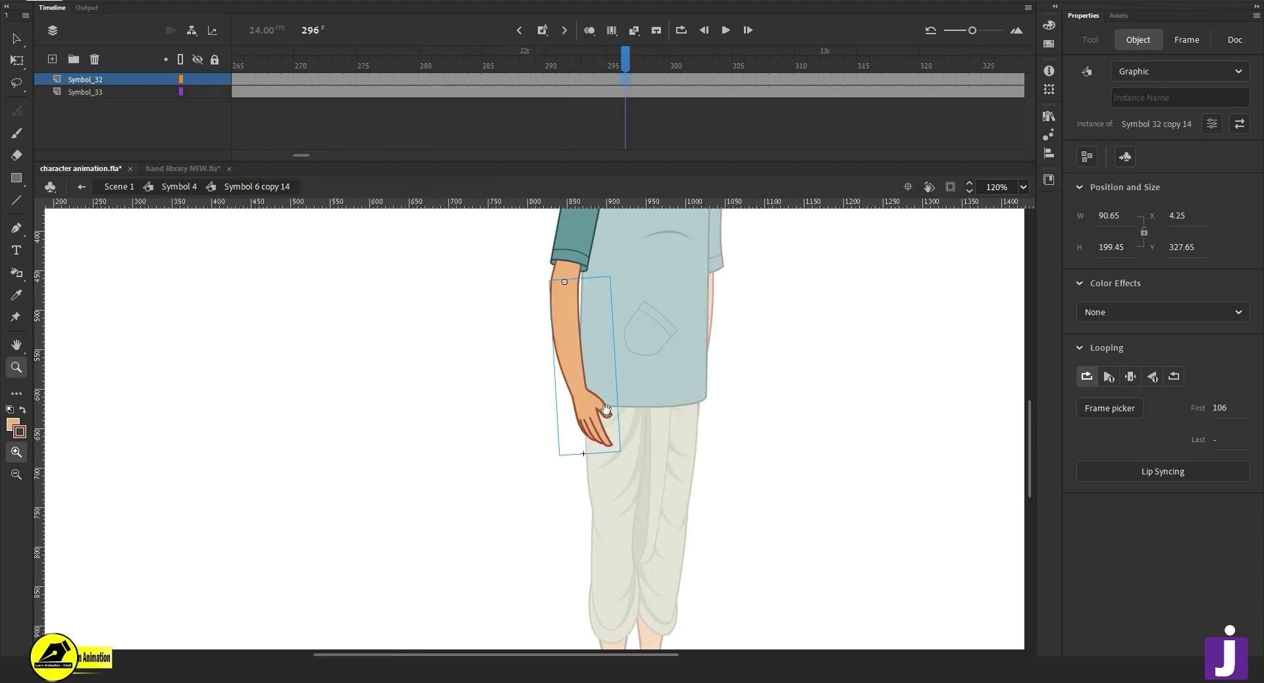
left_click_drag(603, 413, 584, 463)
left_click_drag(304, 157, 266, 155)
left_click(303, 81)
left_click_drag(303, 63, 390, 89)
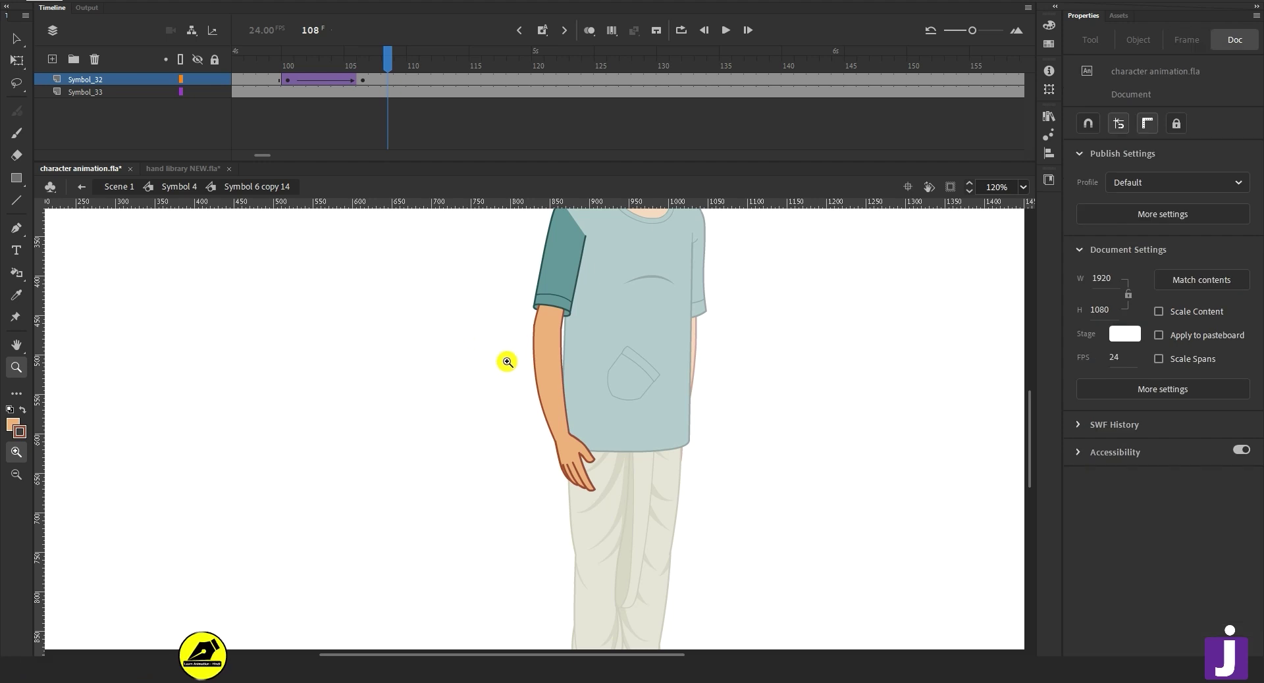
Inside the forearm symbol at frame 106, rotate the open hand slightly clockwise so it hangs straighter from the wrist.
left_click(531, 425)
key("v")
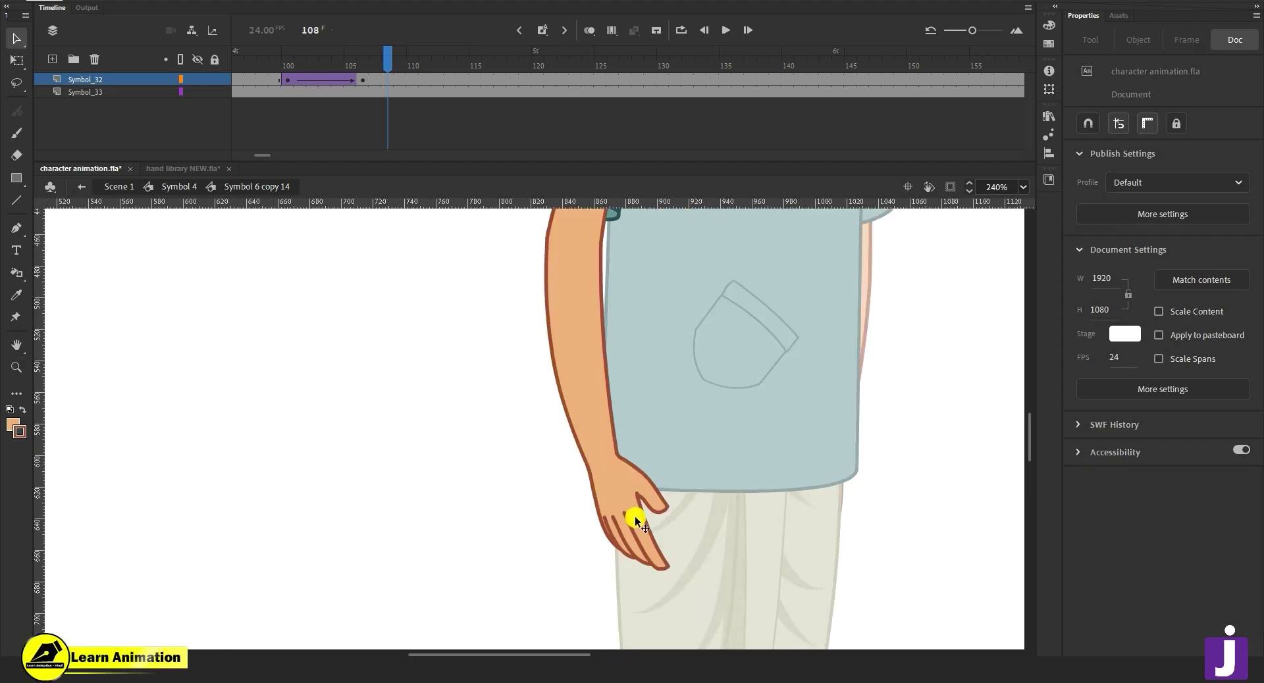
left_click(362, 82)
left_click(572, 409)
double_click(615, 492)
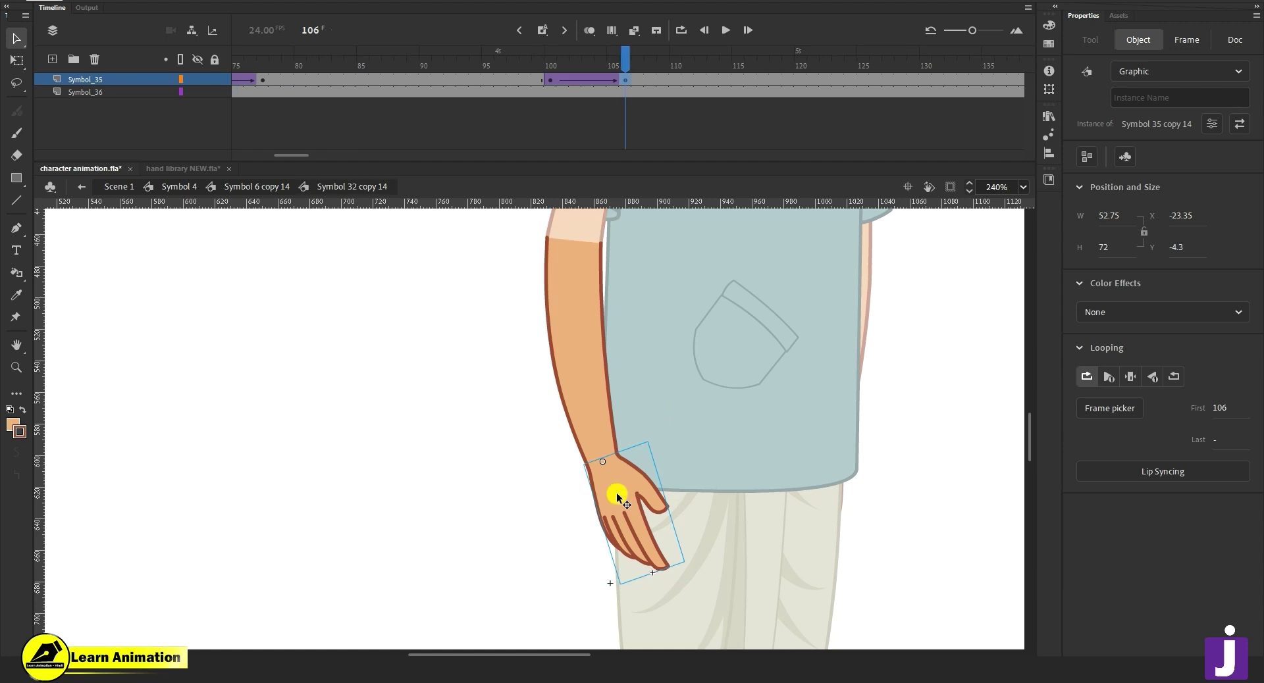
key("q")
left_click_drag(682, 577, 658, 583)
left_click(546, 557)
Return to Symbol 4 and, at frame 106, rotate the character's other arm slightly counterclockwise, away from the torso.
key("z")
left_click(581, 384, "alt")
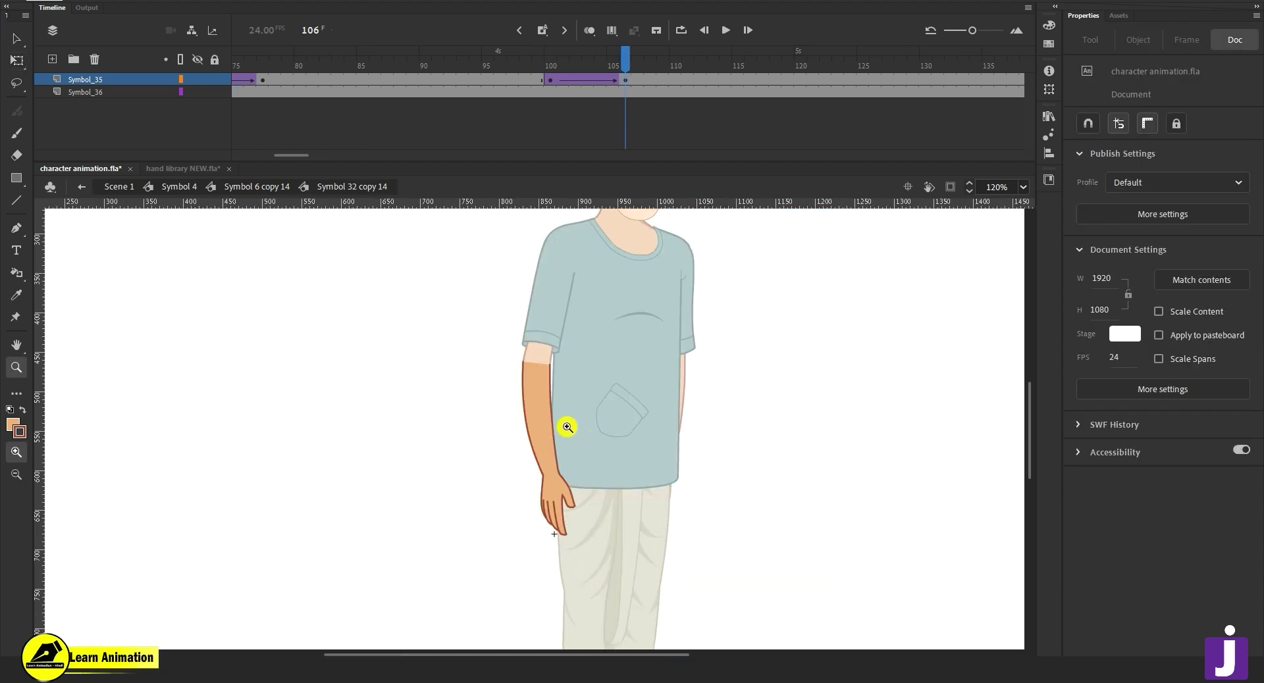
left_click(237, 189)
double_click(522, 387)
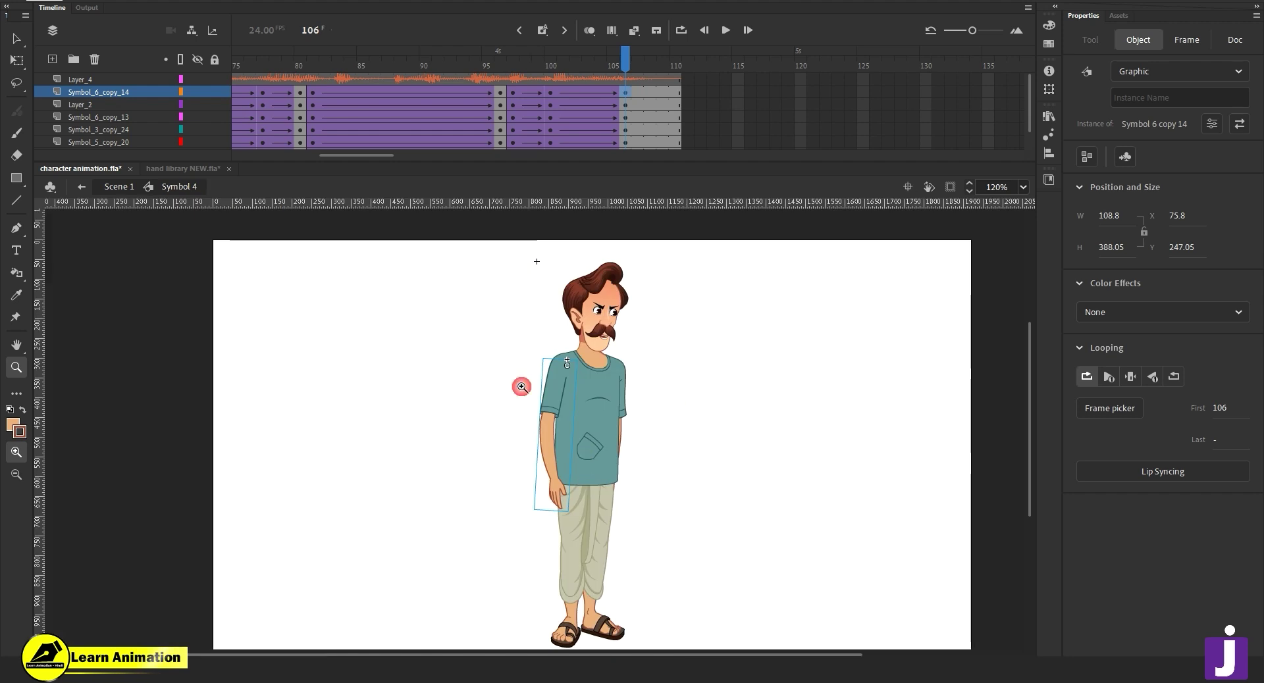
left_click(585, 461)
left_click_drag(599, 62, 628, 96)
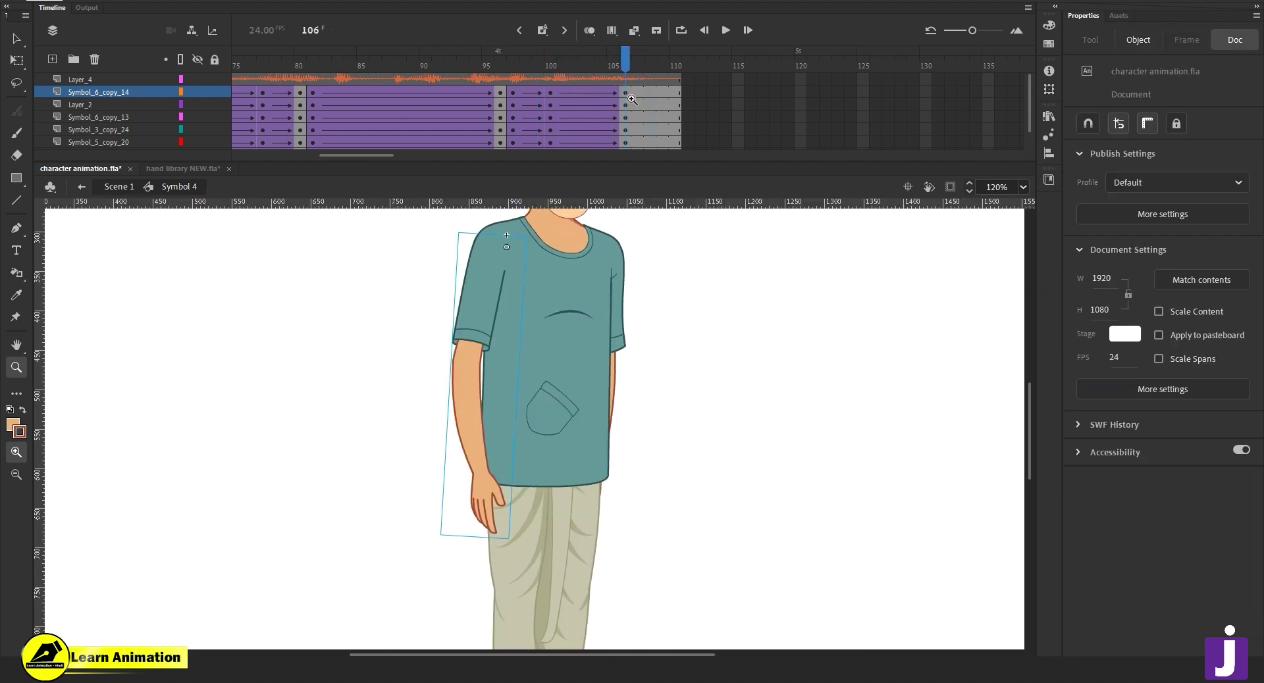
key("v")
left_click(618, 343)
key("q")
left_click_drag(604, 527, 651, 532)
key("z")
left_click(534, 343, "alt")
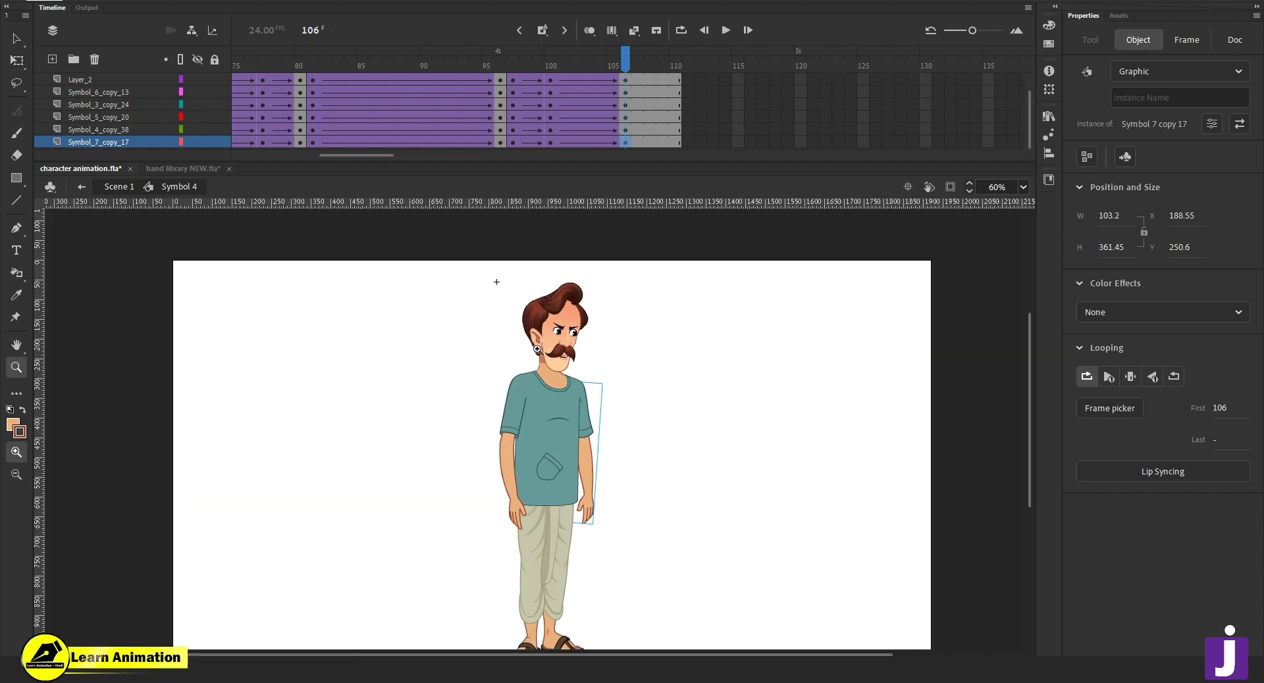
left_click_drag(603, 52, 637, 90)
left_click(579, 307)
left_click(575, 309)
key("q")
left_click_drag(605, 280, 600, 274)
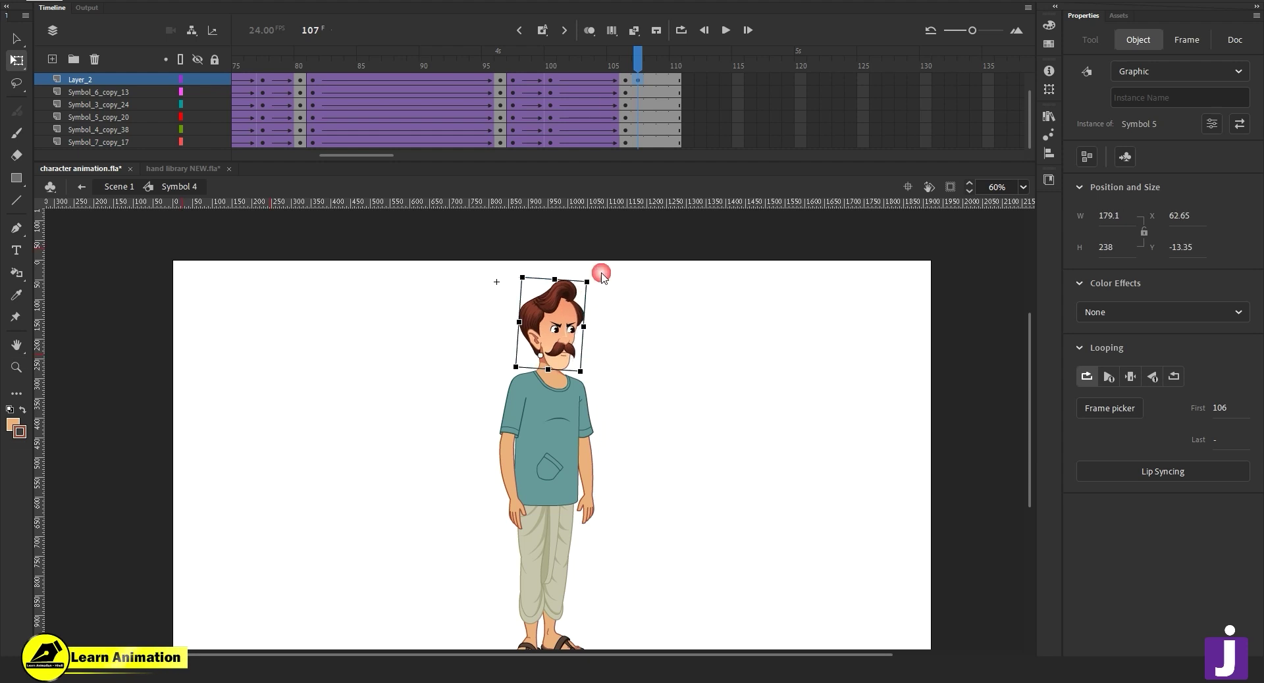
At the frame 106 keyframe, rotate the head slightly counterclockwise to reduce its tilt.
left_click(626, 79)
left_click(626, 78)
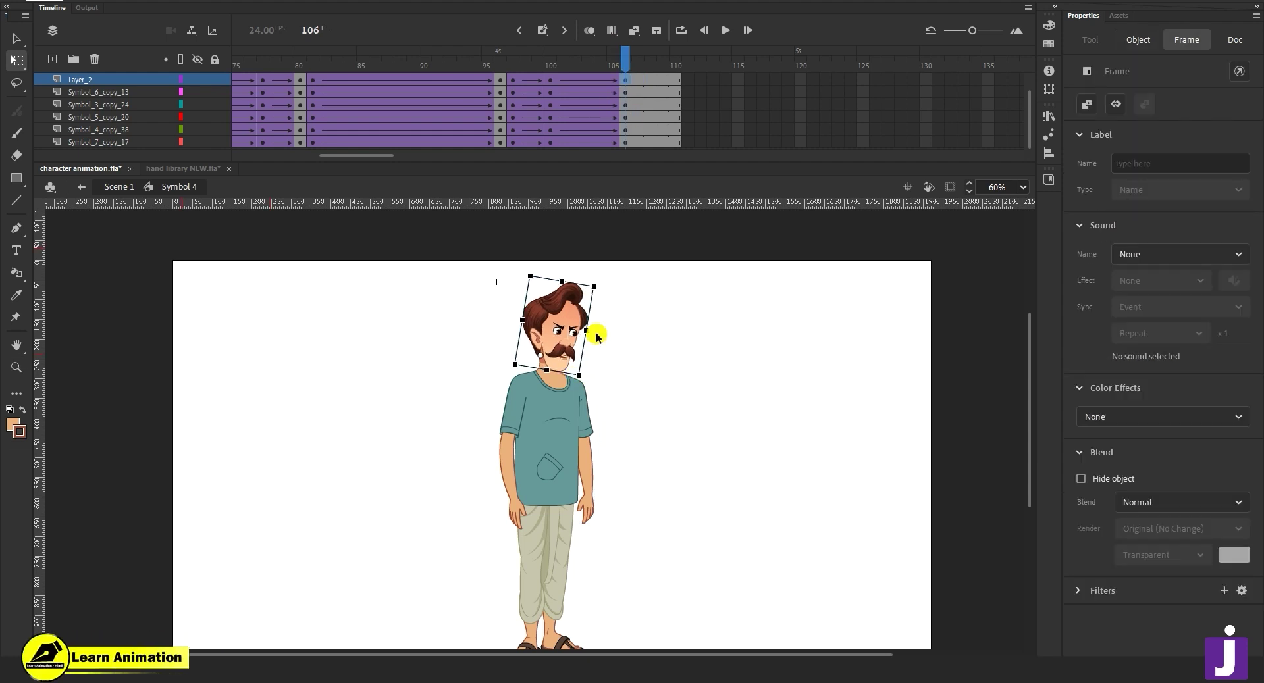
left_click_drag(602, 284, 598, 278)
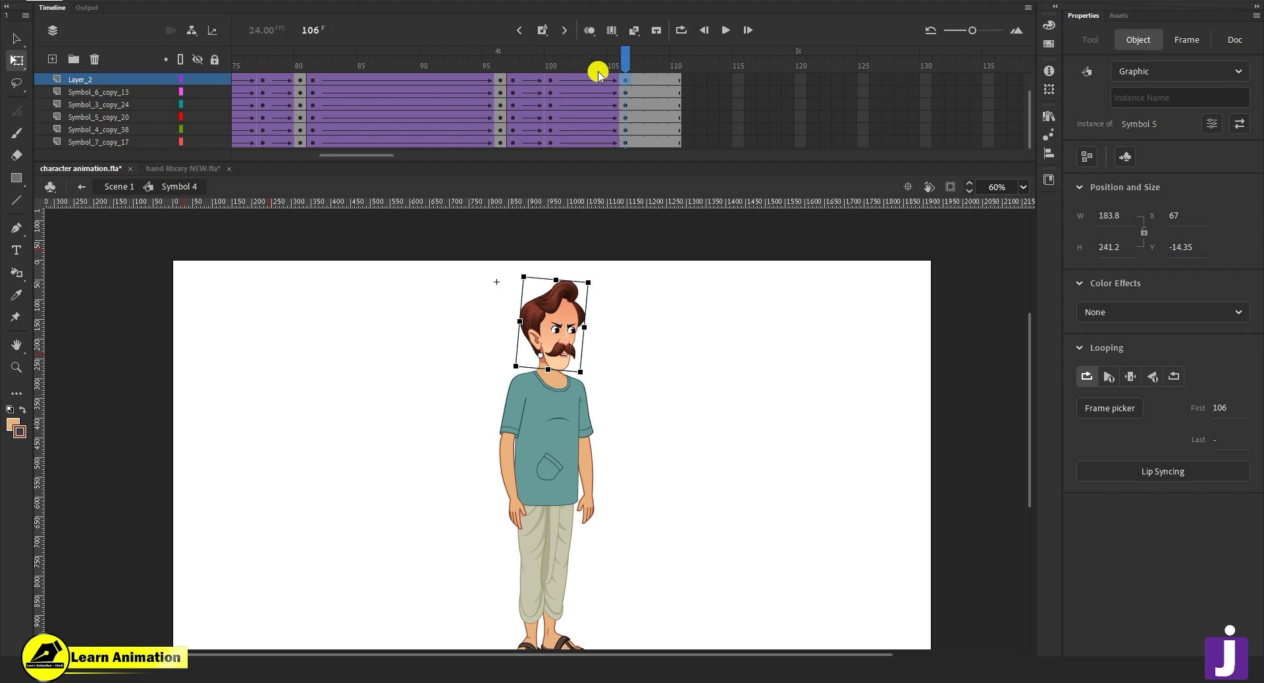
Scrub the closing pose, then play the animation from frame 1 to 110 to review the character's movement.
left_click_drag(512, 96, 635, 102)
scroll(626, 97, "up", 2)
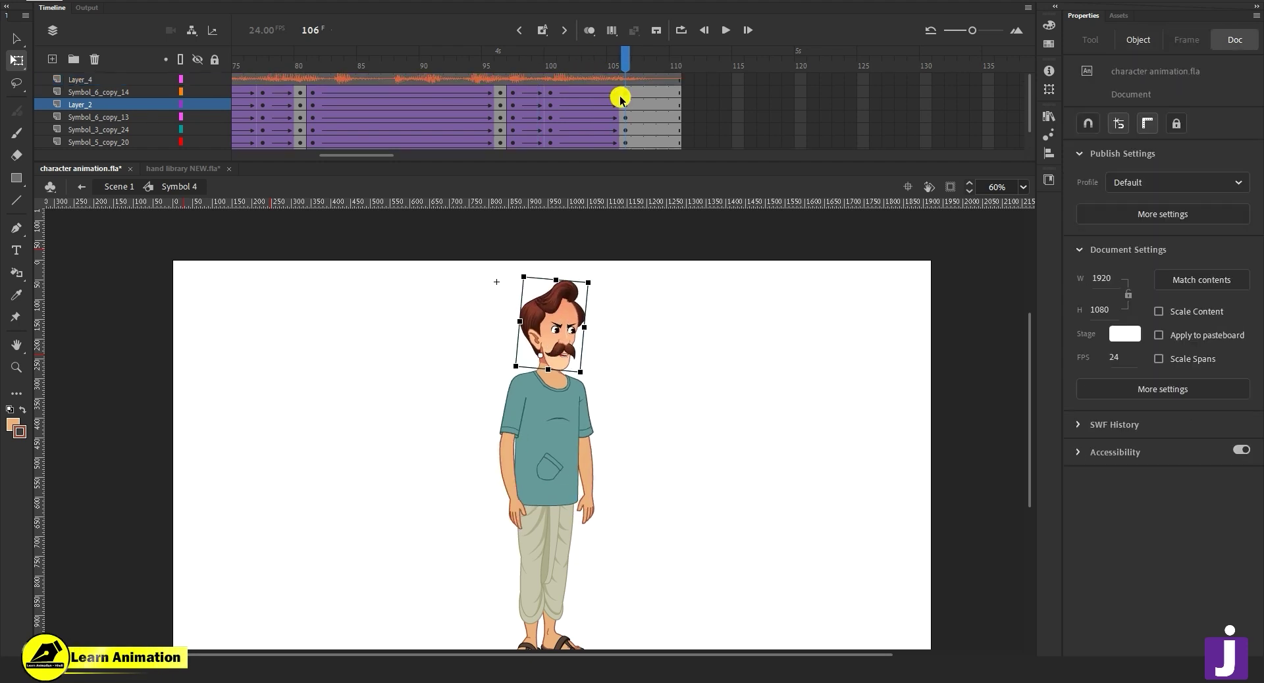
key("Return")
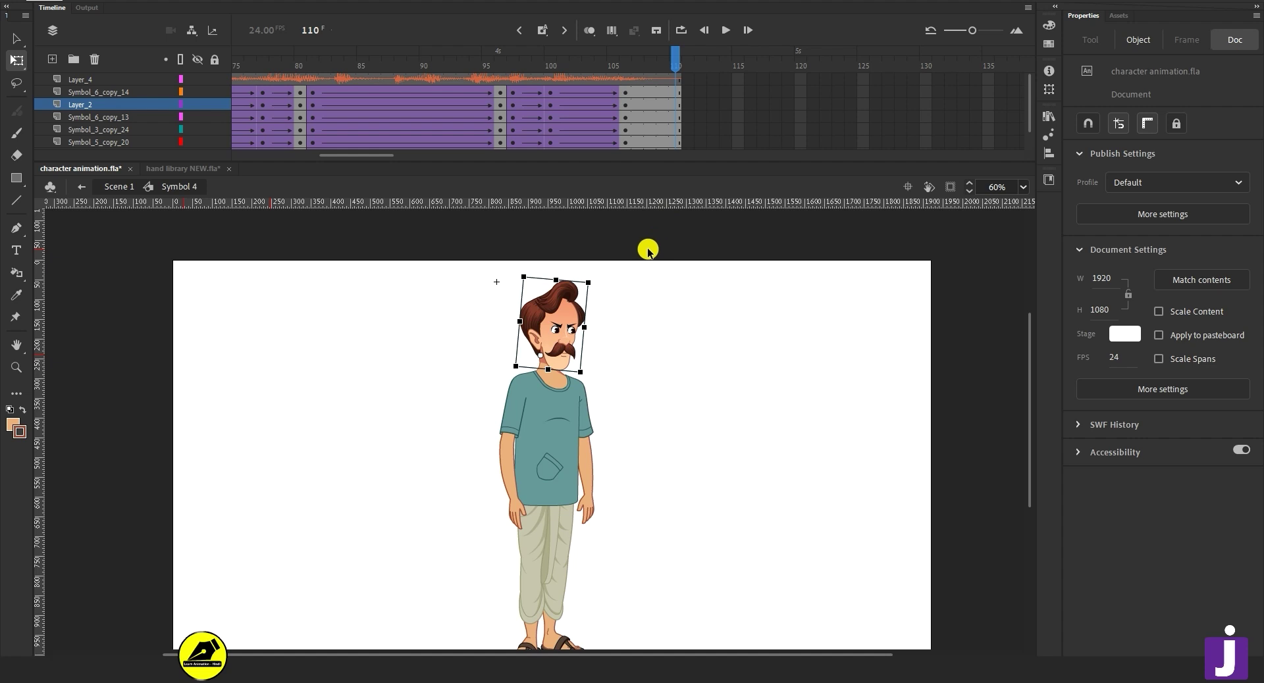
left_click_drag(347, 156, 260, 157)
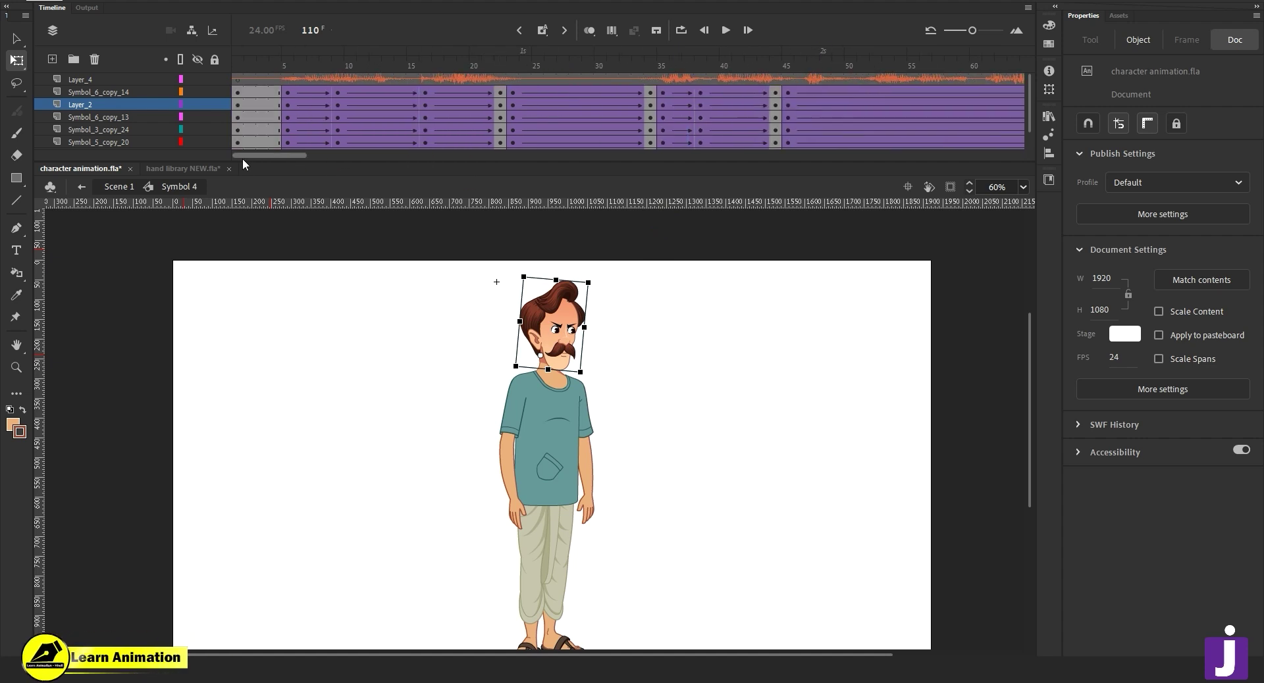
left_click(262, 82)
left_click_drag(271, 57, 236, 58)
left_click(678, 455)
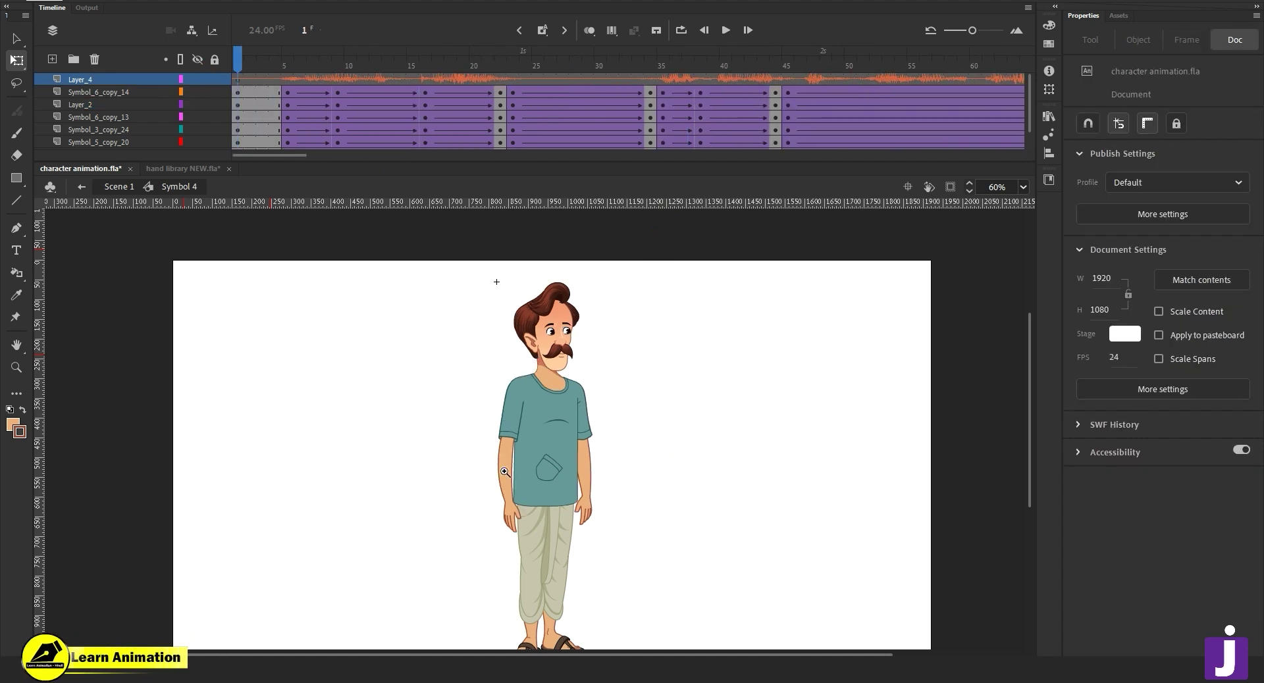
key("z")
left_click(525, 465, "alt")
left_click(534, 409)
left_click(545, 420)
left_click_drag(546, 437, 514, 447)
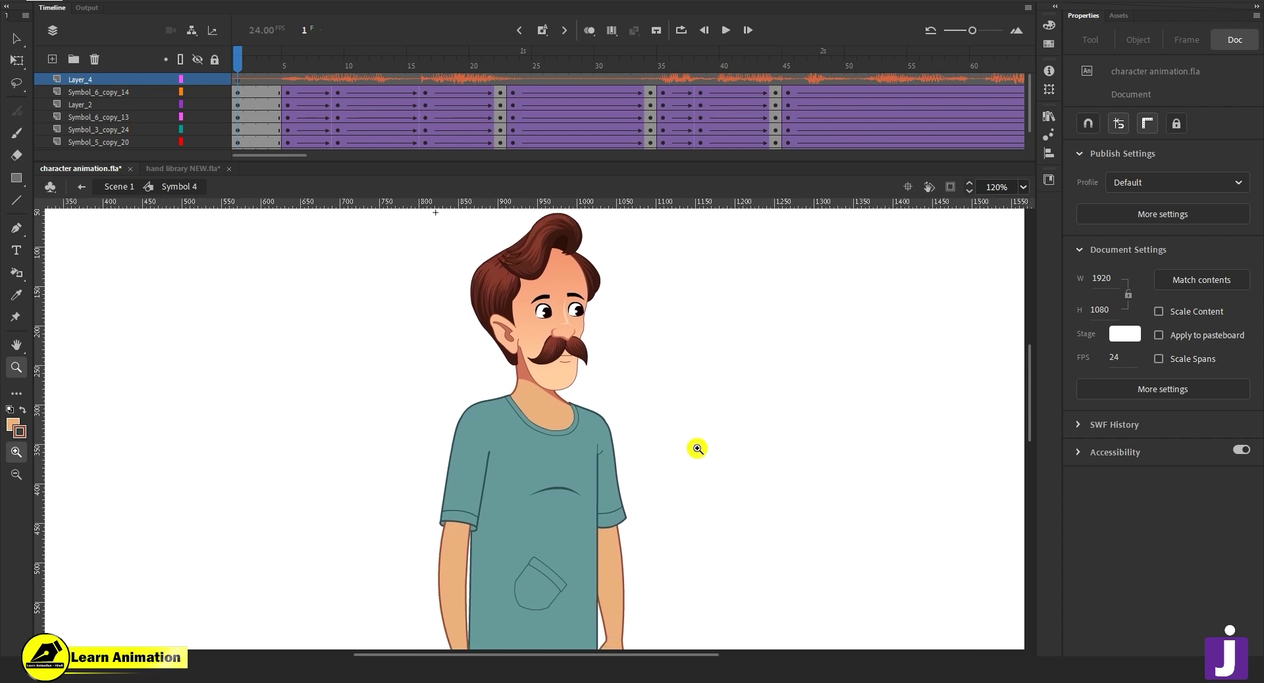
key("Return")
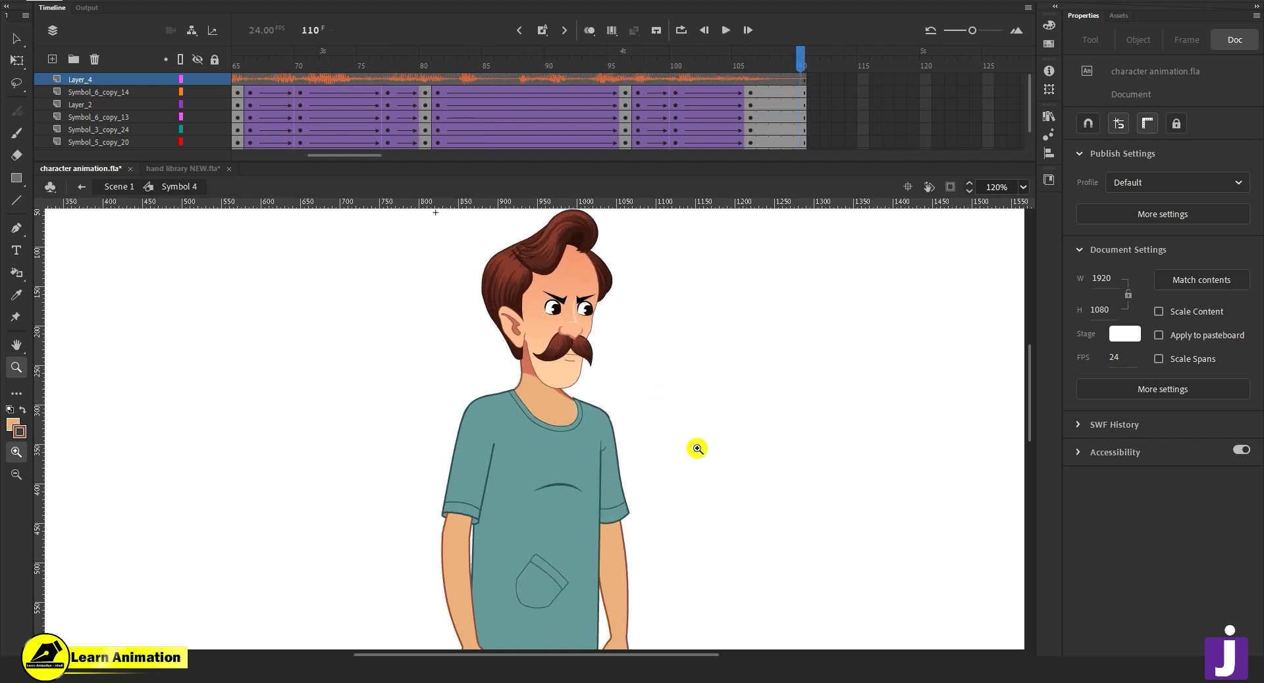
Copy the Layer_4 audio layer from Symbol 4 and return to Scene 1.
right_click(124, 82)
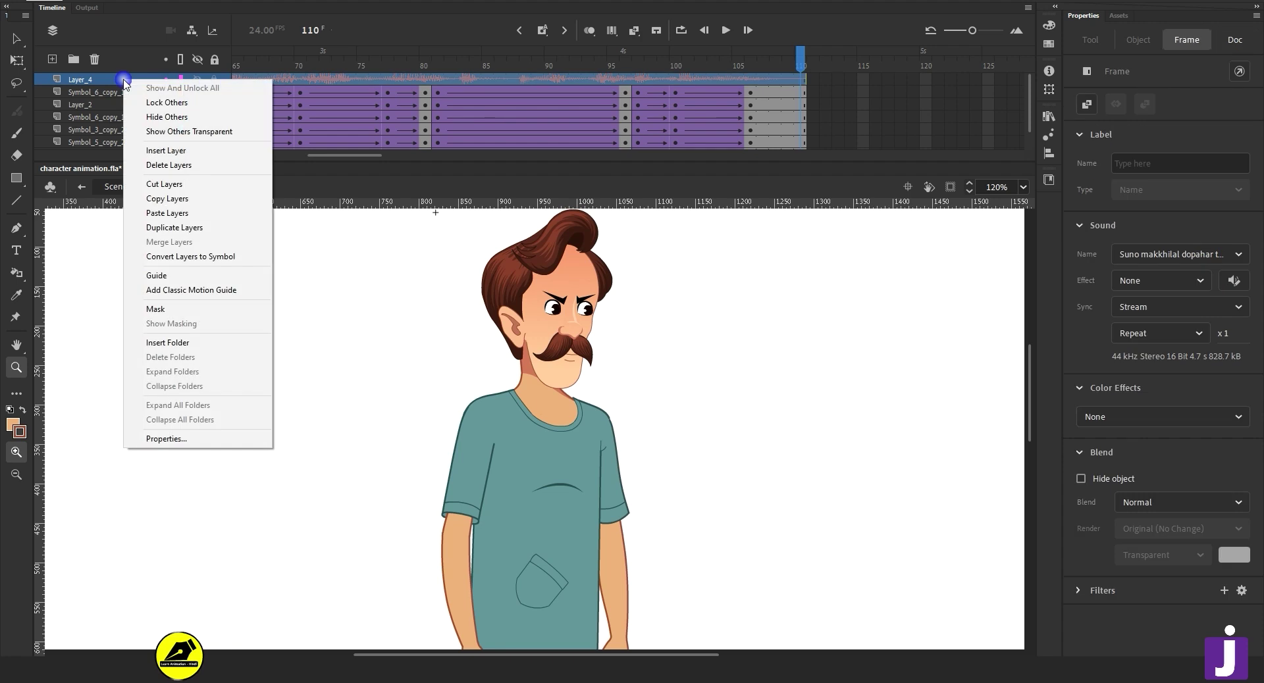
left_click(167, 199)
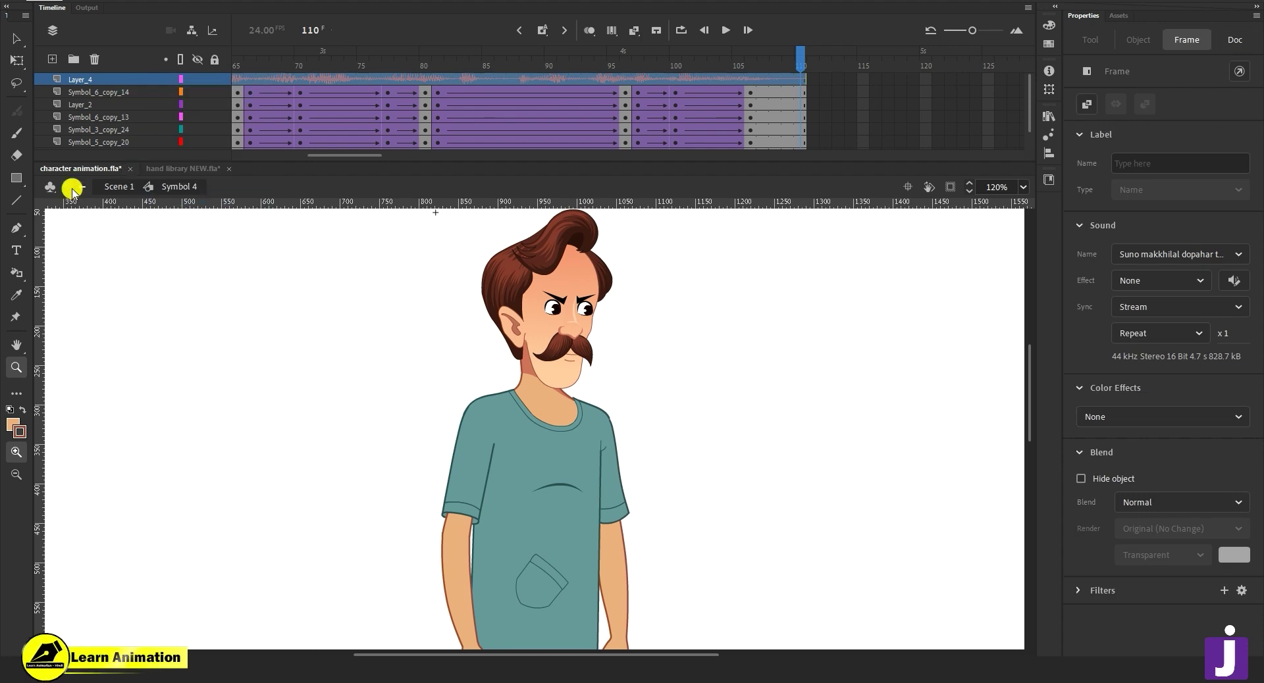
left_click(120, 187)
left_click(539, 480, "alt")
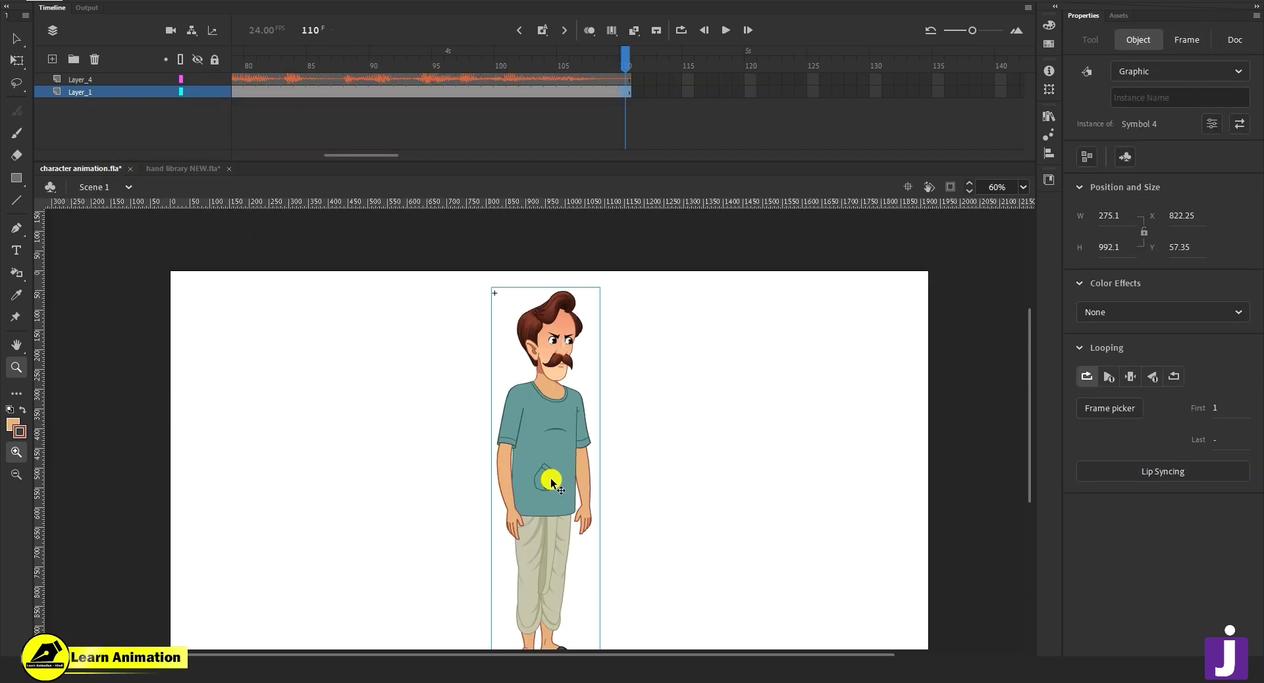
key("v")
left_click(534, 461, "alt")
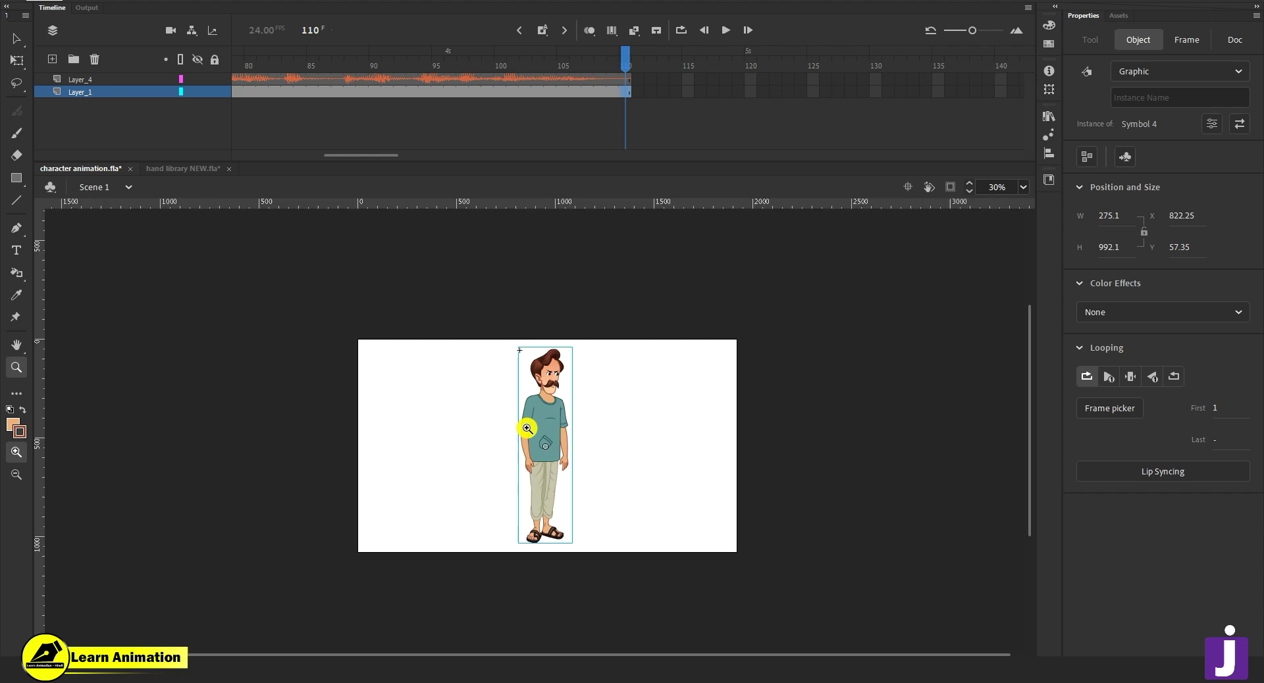
left_click(540, 430)
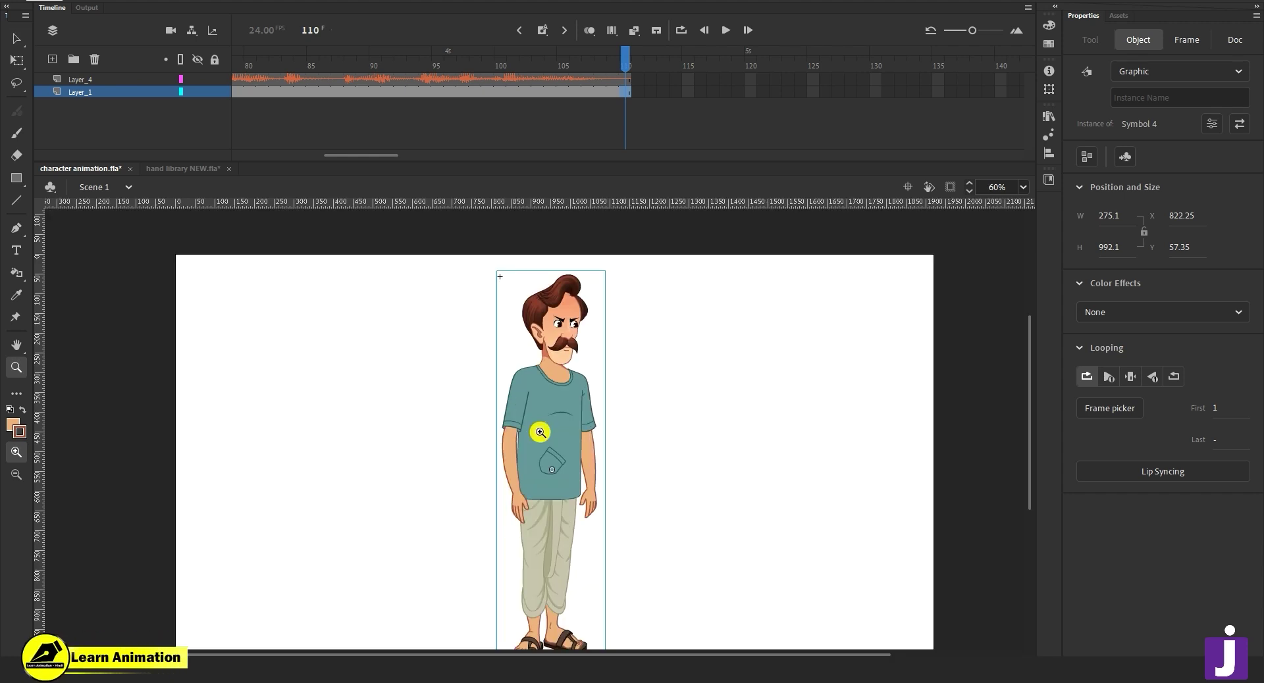
left_click(559, 384)
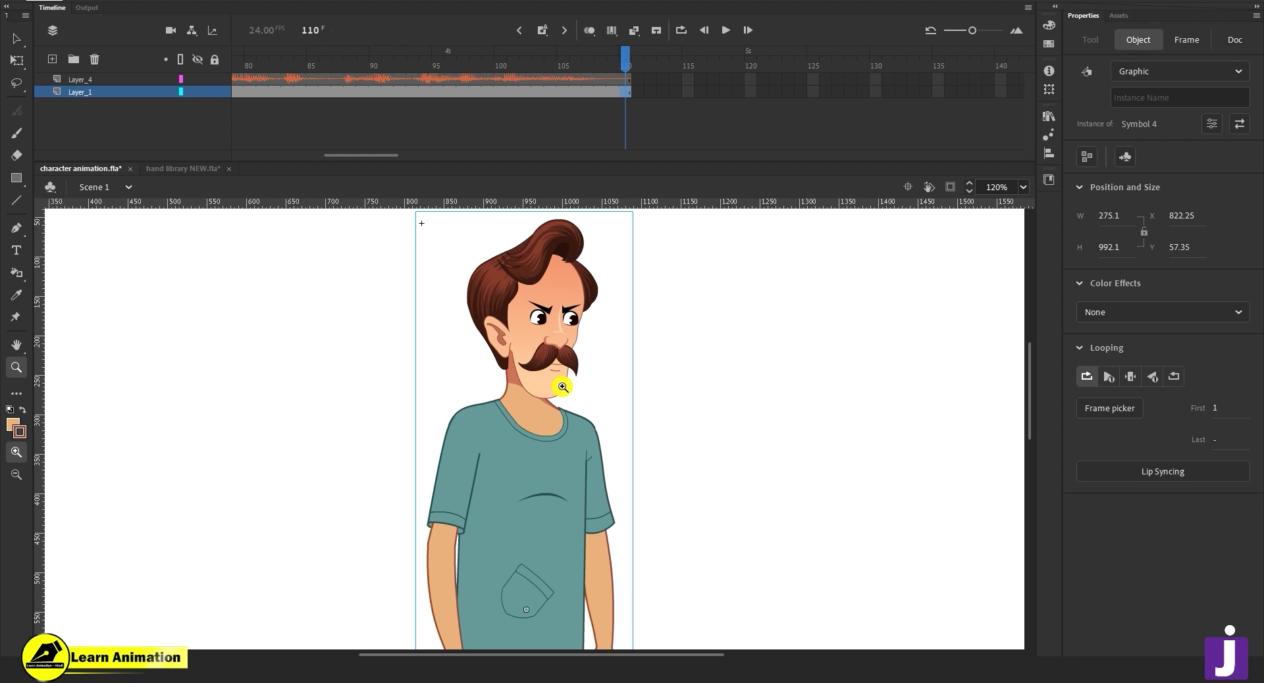
left_click(565, 503, "alt")
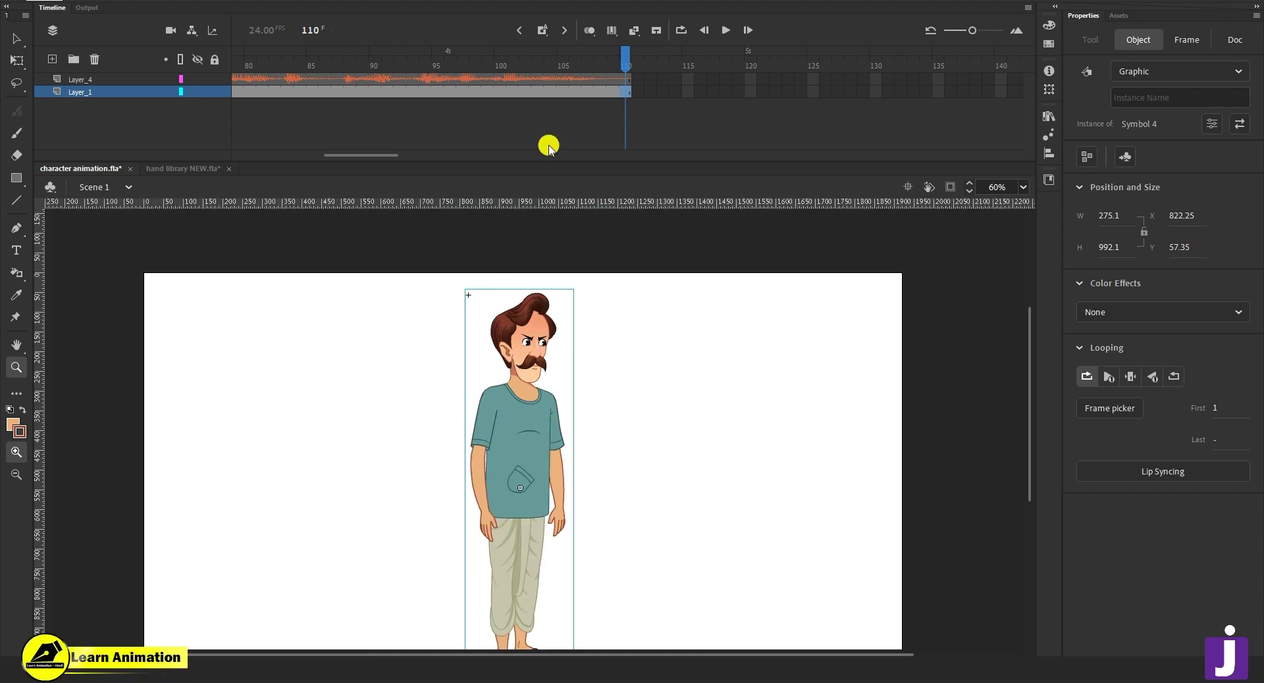
At frame 1 on Layer_1, duplicate the character and place the two copies apart on the stage.
left_click_drag(388, 160, 210, 143)
left_click_drag(276, 50, 237, 50)
left_click(575, 457)
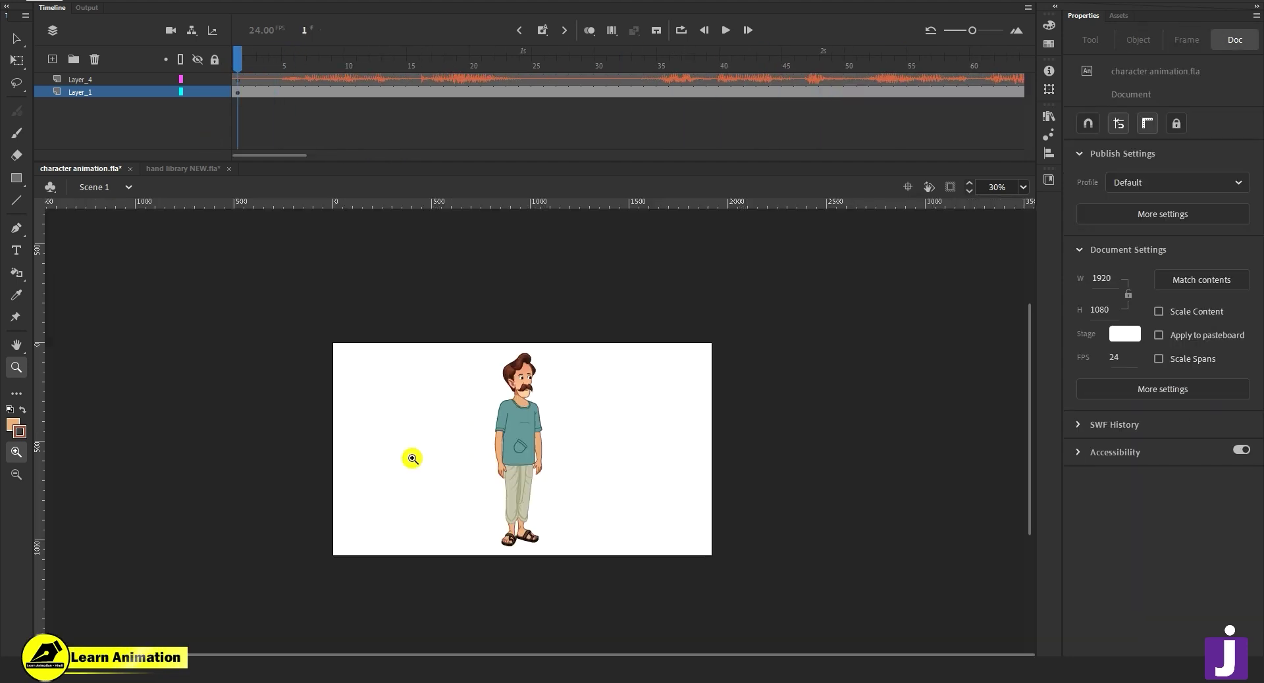
key("v")
left_click_drag(522, 437, 459, 441)
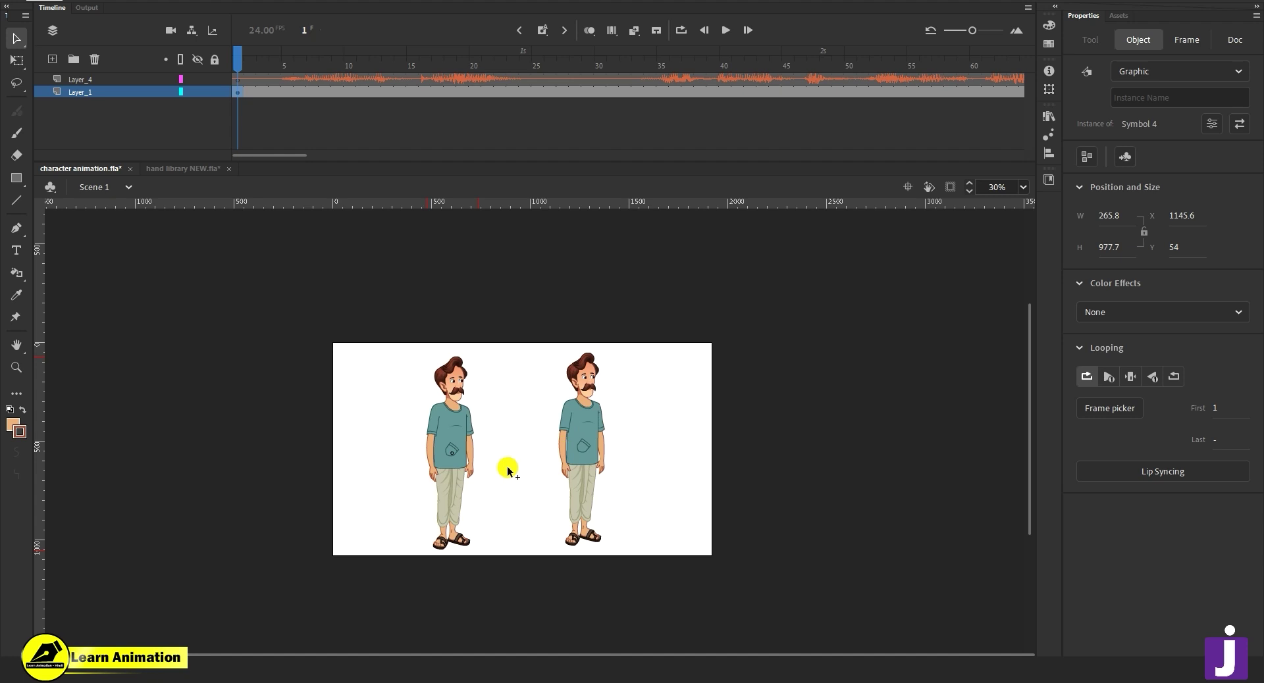
Enlarge the left character copy to about 746 × 2743 px, keeping its head inside the stage.
left_click(461, 454)
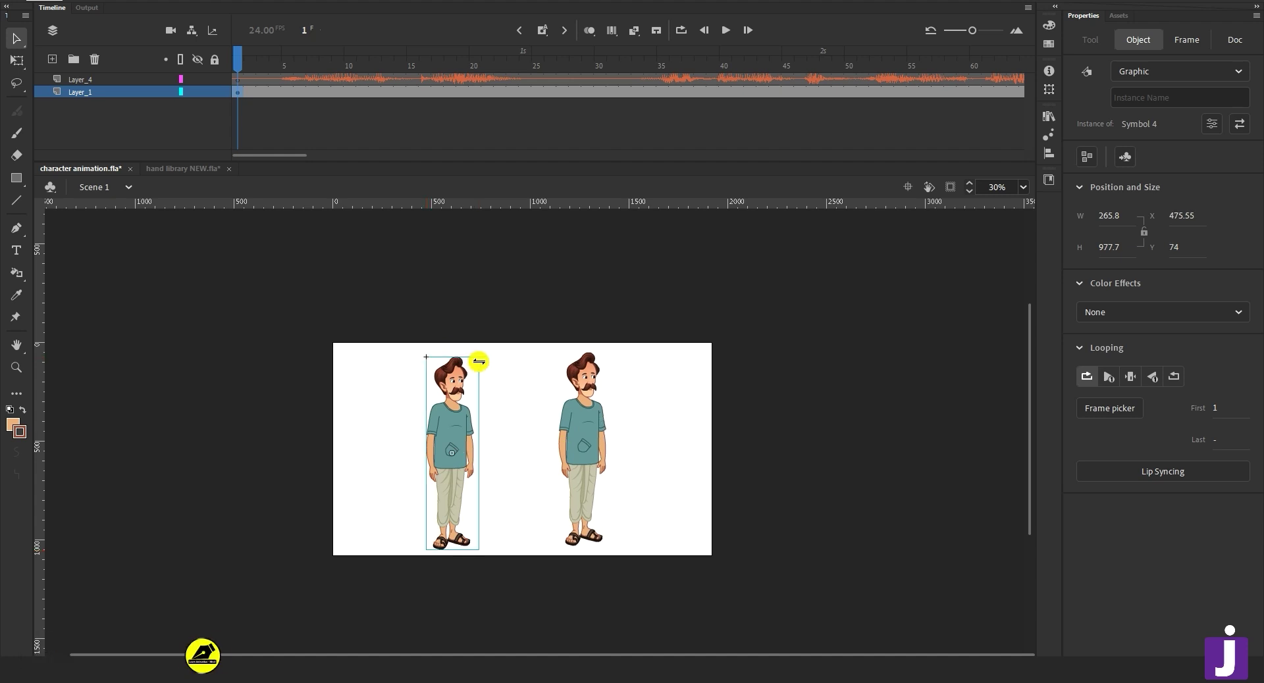
key("q")
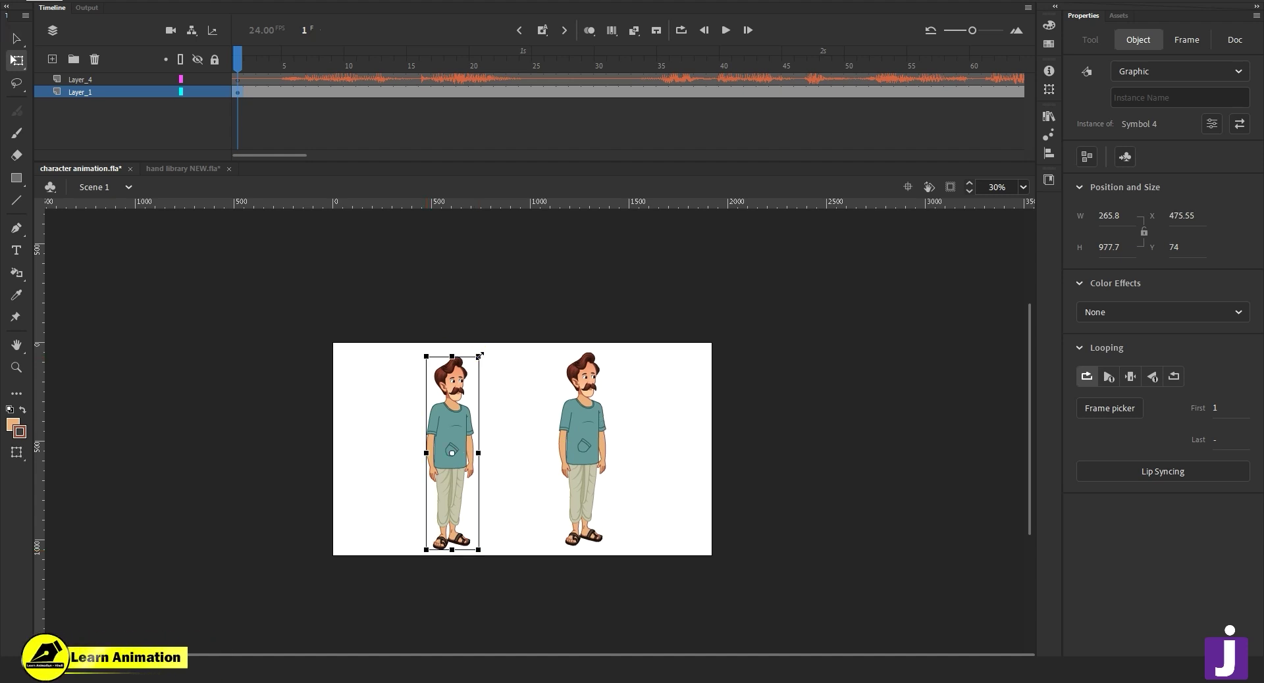
left_click_drag(597, 183, 598, 181)
left_click(469, 323)
key("v")
left_click_drag(466, 491, 465, 500)
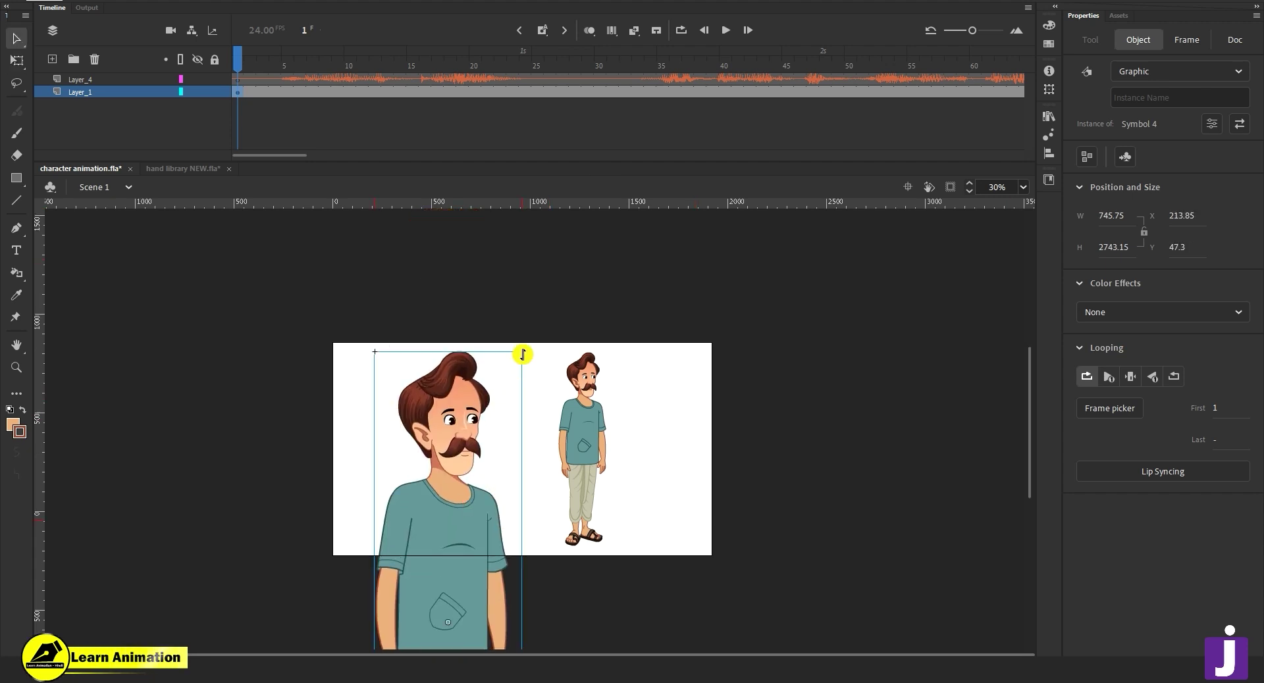
Scale the left copy down to about 454 × 1668 px, raise it, and clip content outside the stage.
key("q")
left_click_drag(523, 353, 493, 387)
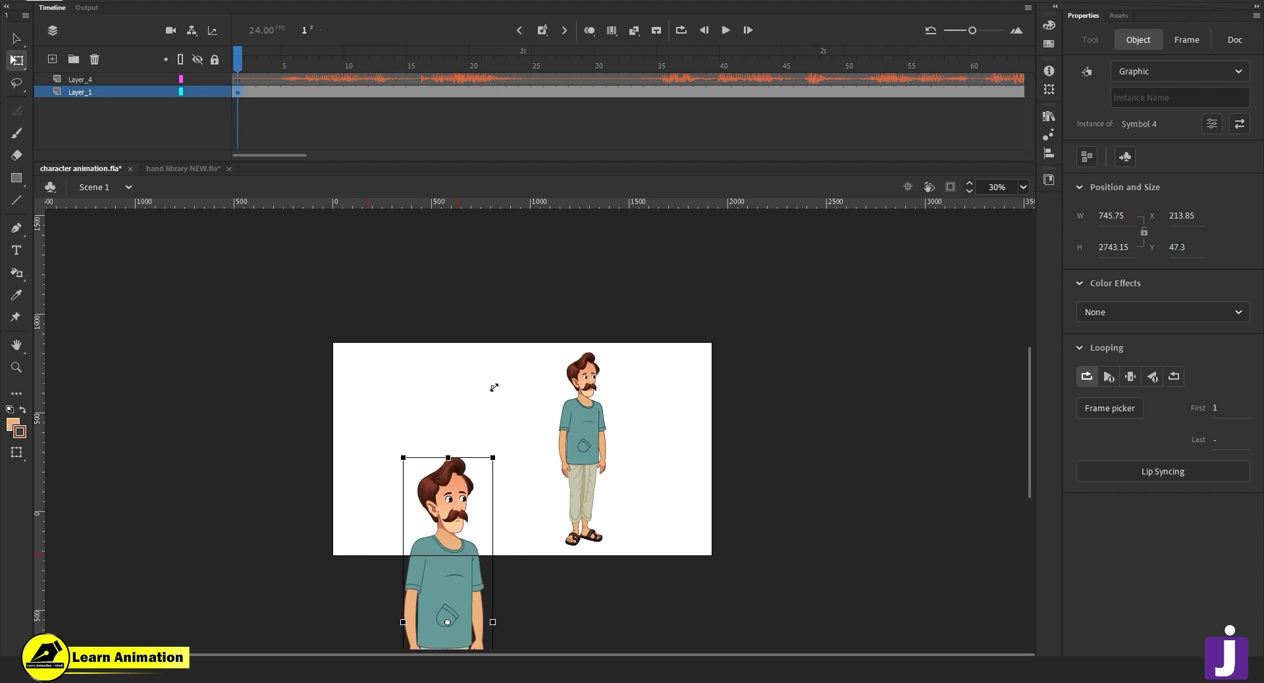
left_click_drag(435, 414, 424, 330)
left_click(950, 187)
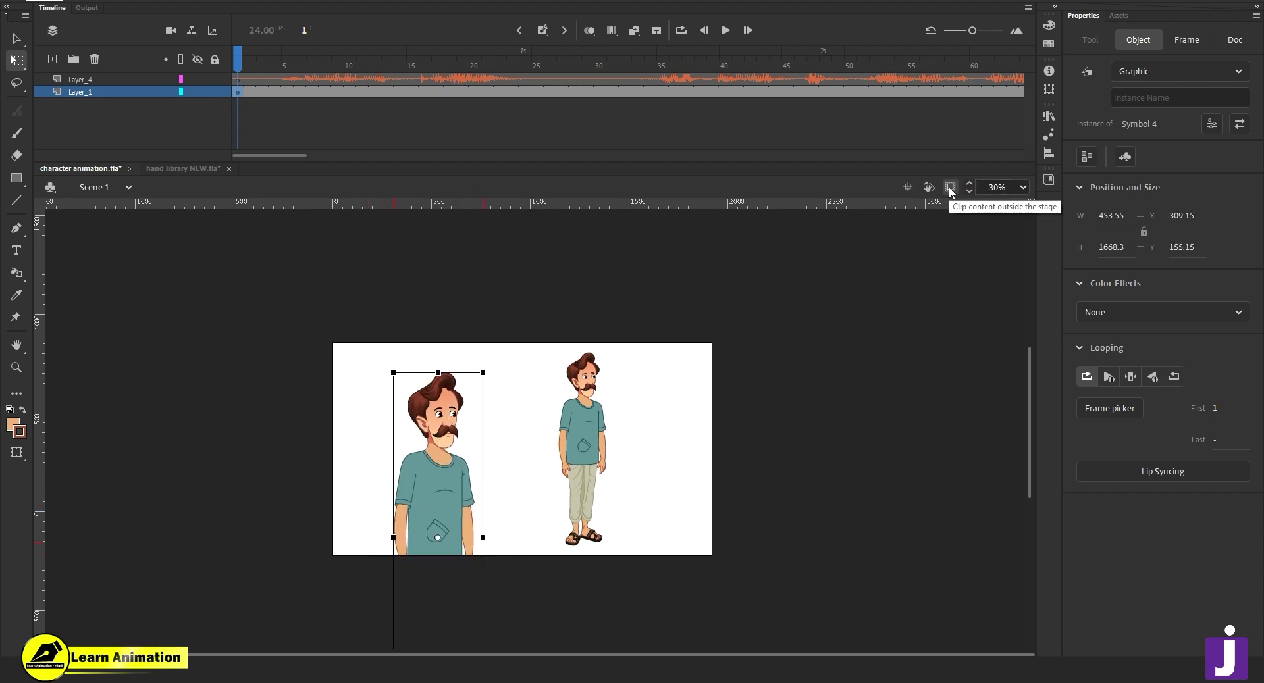
Scale the left copy up to about 564 × 2075 px and lower it so the head fits the stage.
key("z")
key("q")
left_click_drag(484, 372, 498, 328)
left_click_drag(445, 484, 444, 503)
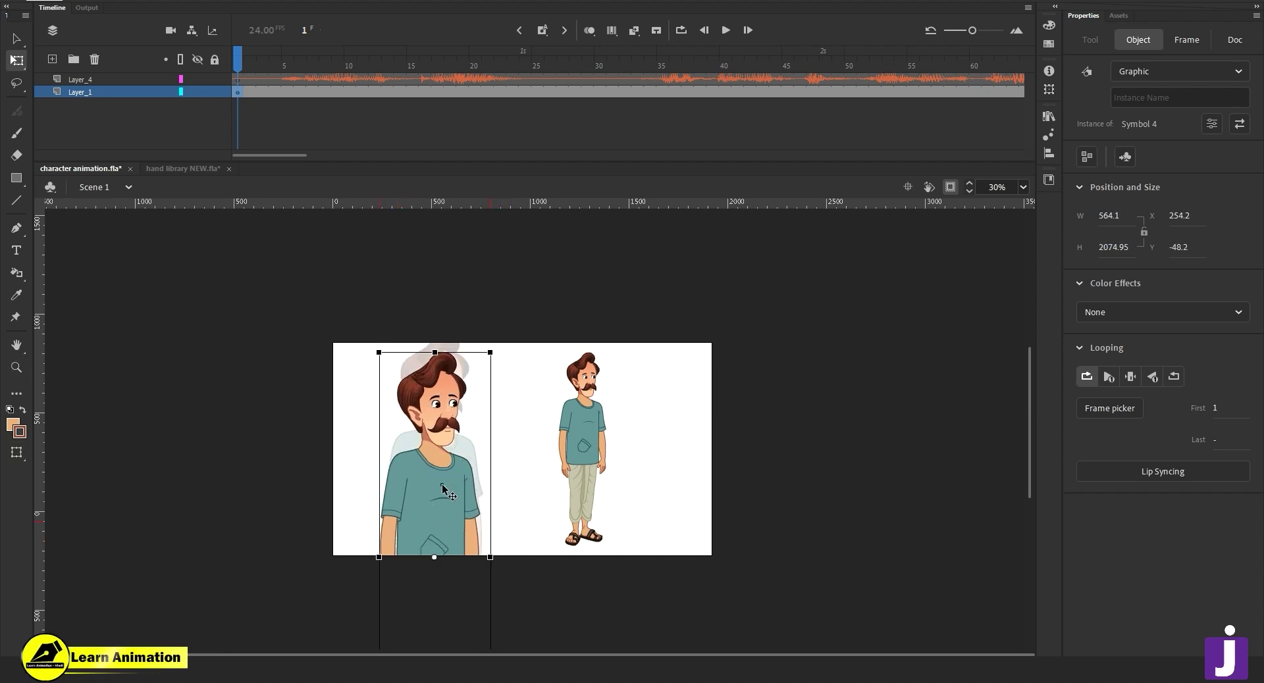
At frame 31, turn off Auto Insert Keyframe and clear the extra keyframe on Layer_1.
left_click_drag(295, 69, 616, 111)
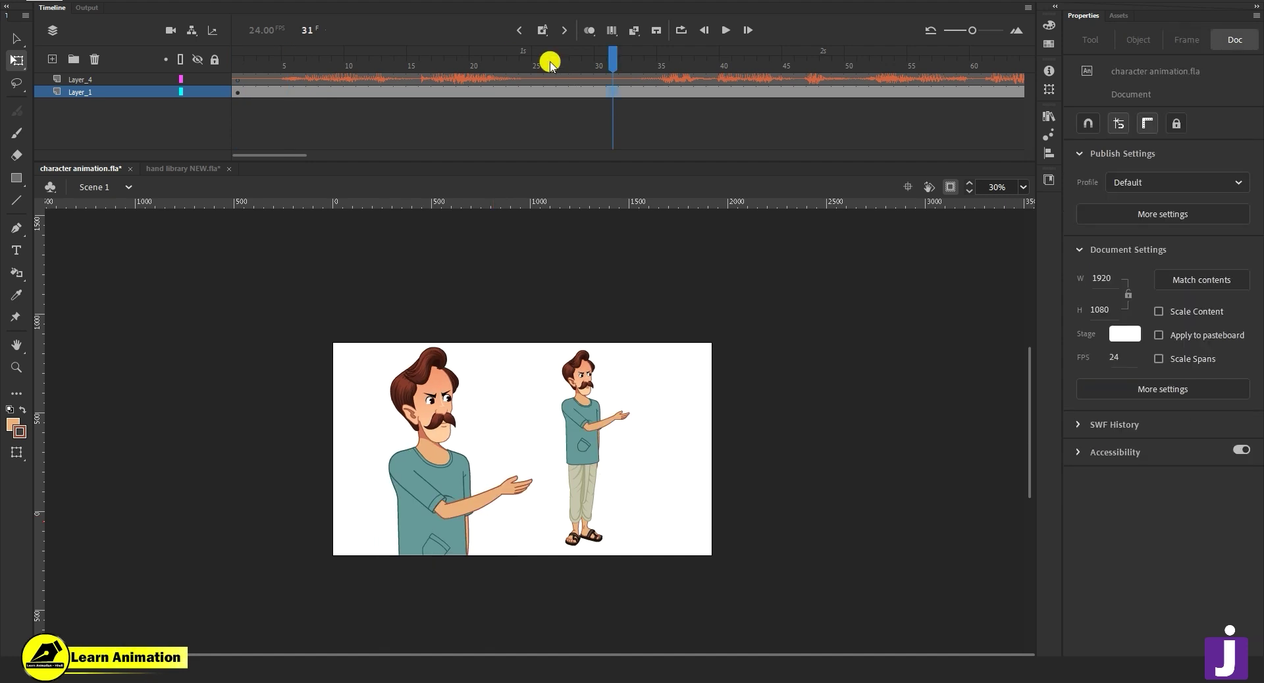
left_click(543, 36)
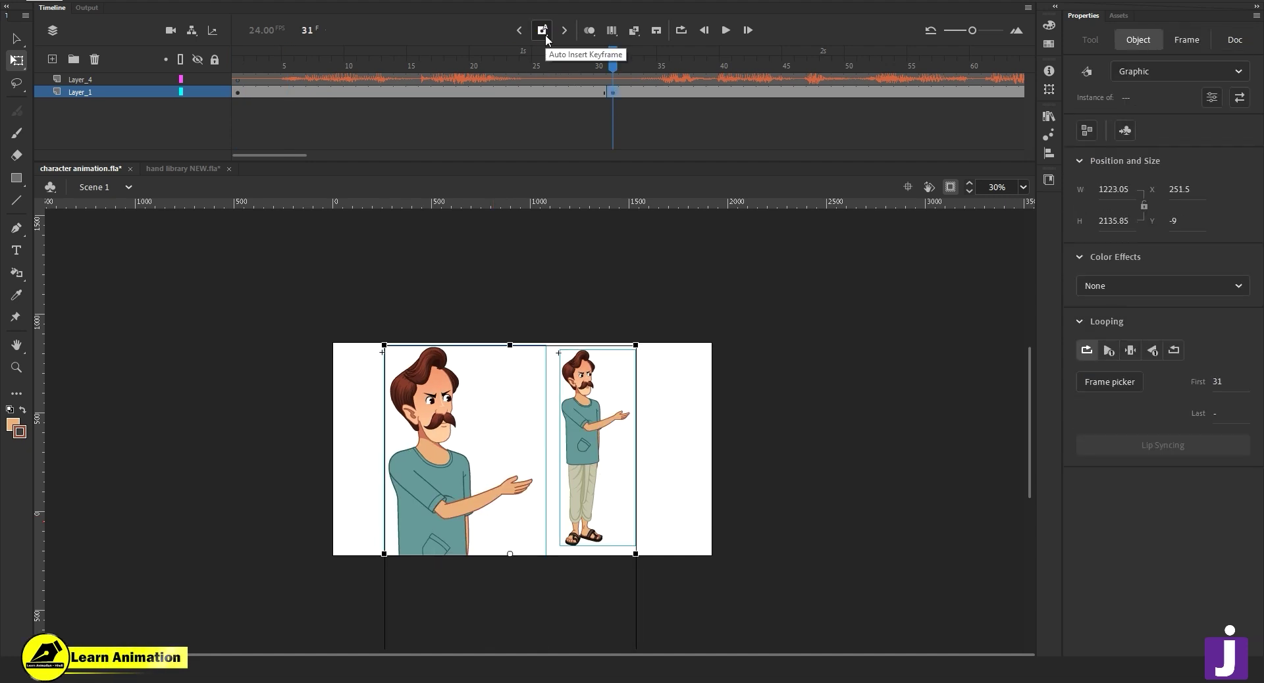
left_click(545, 34)
left_click(563, 93)
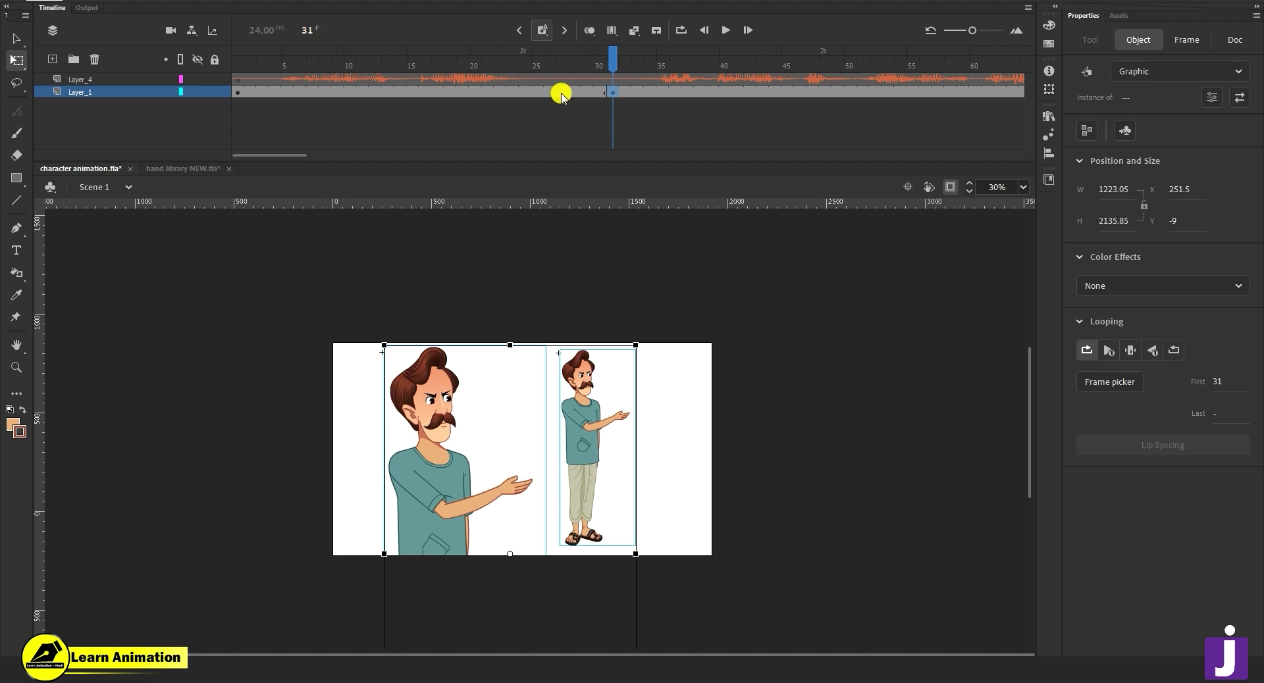
right_click(616, 93)
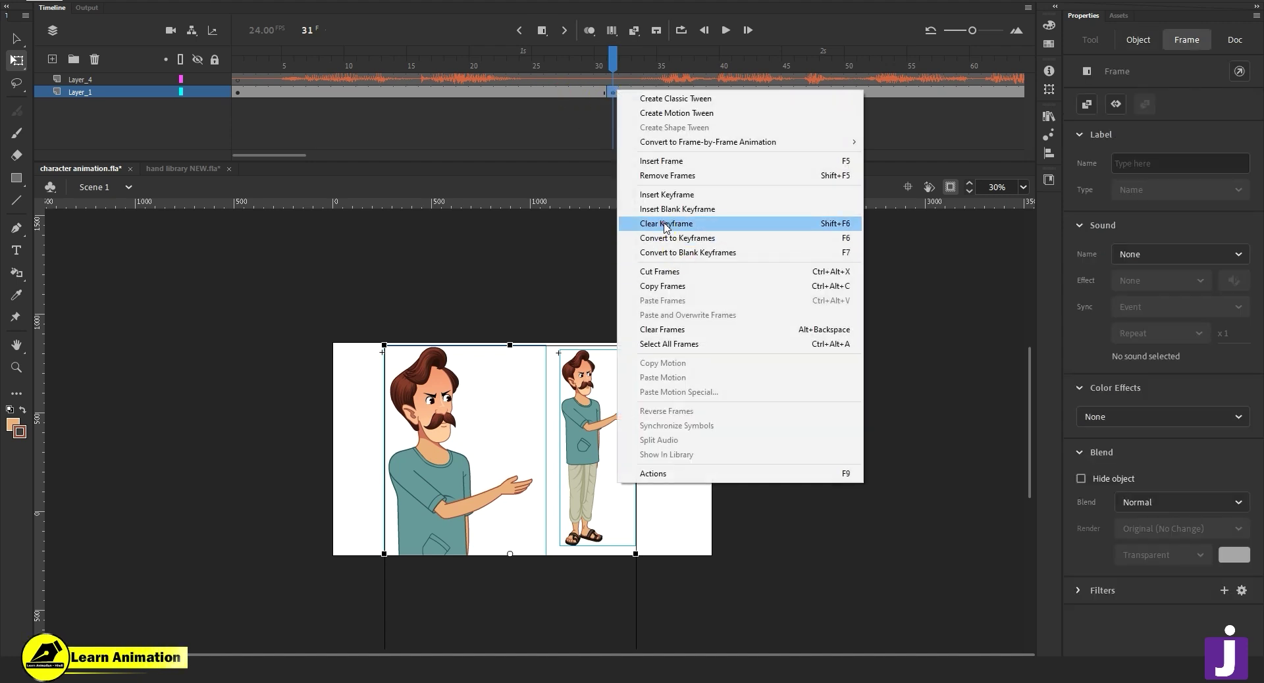
left_click(667, 224)
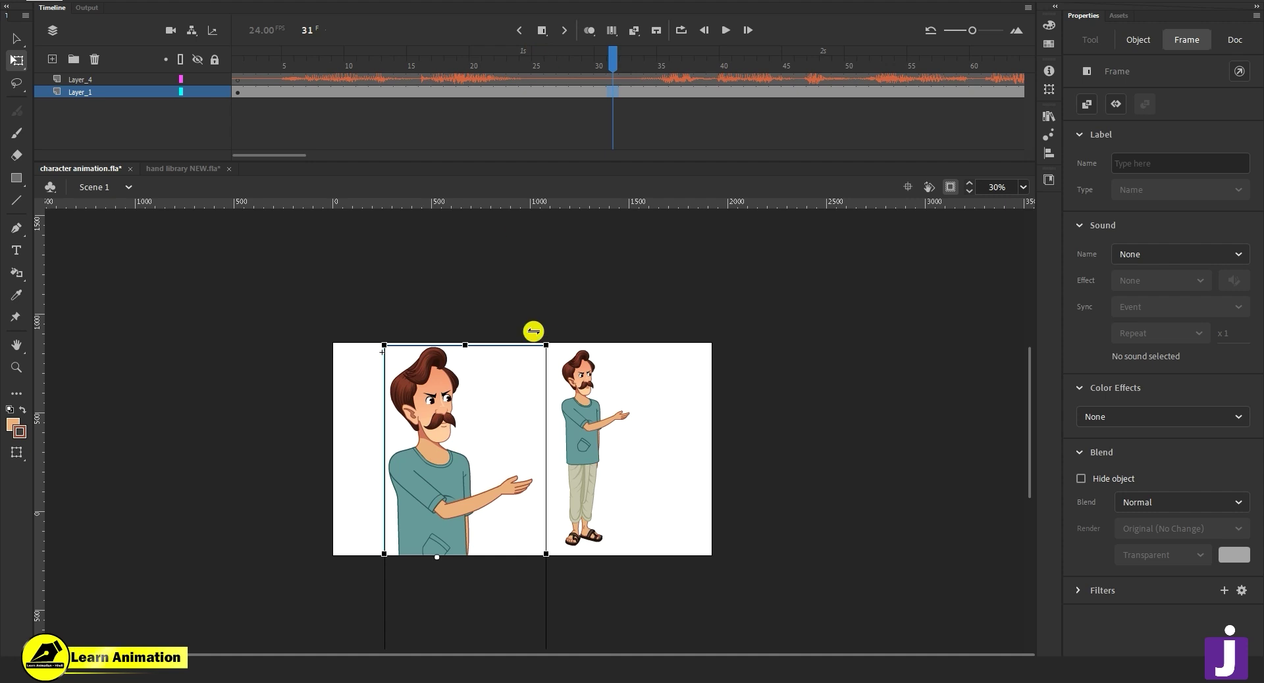
Enlarge the left copy to about 989 × 2549 px, lower it into a close-up, and nudge the full-length copy slightly right.
left_click_drag(574, 306, 571, 301)
left_click_drag(437, 419, 418, 497)
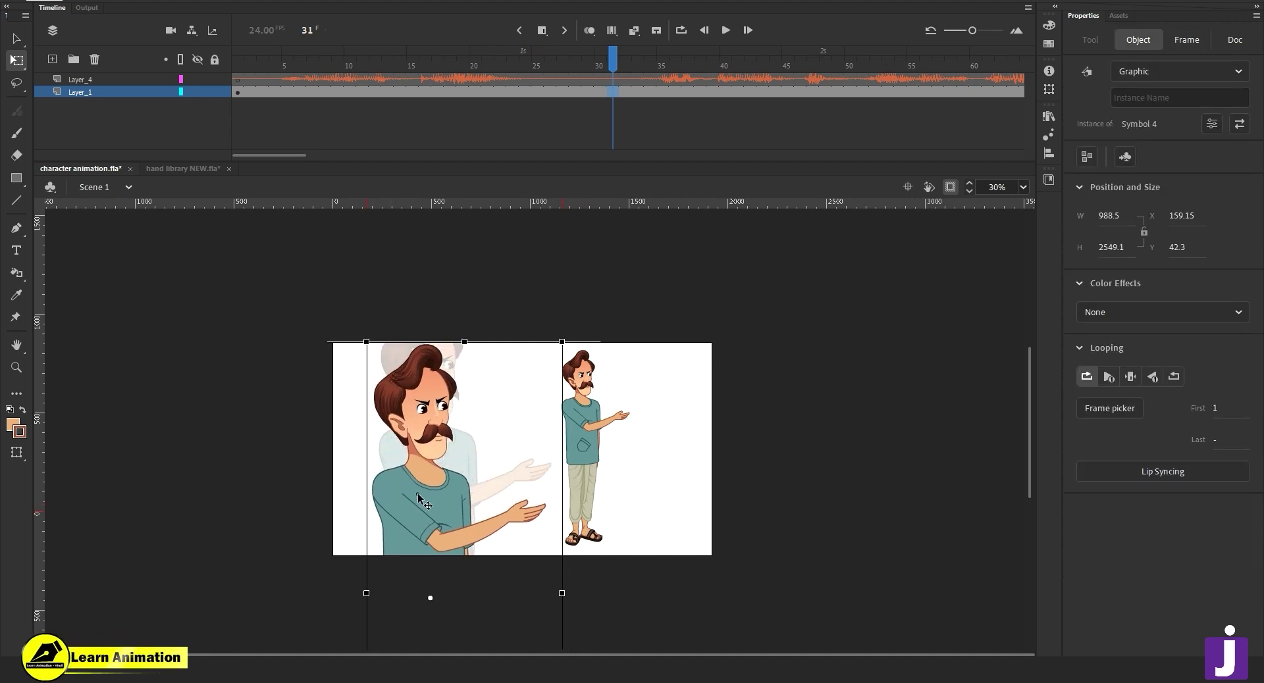
left_click(680, 495)
left_click(588, 431)
left_click_drag(597, 431, 605, 431)
Scrub back to the start and play Scene 1 to review both character copies, returning to frame 1.
left_click_drag(619, 58, 253, 123)
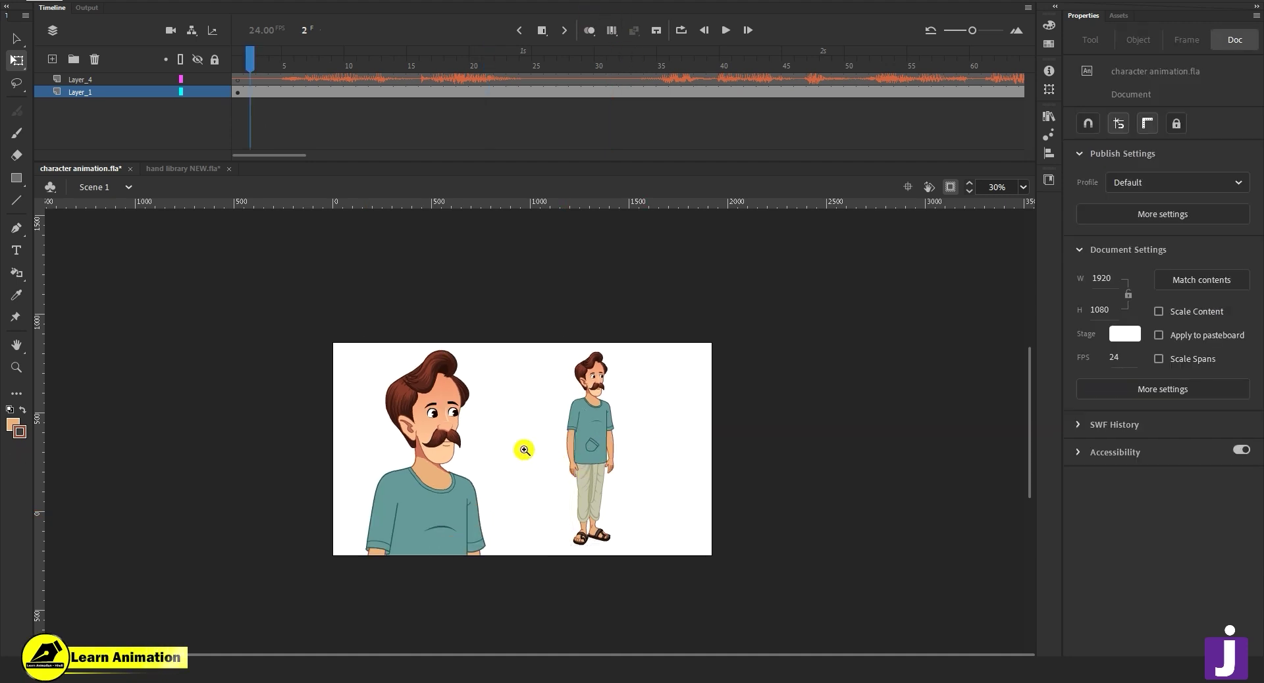
key("z")
left_click(873, 199)
key("Return")
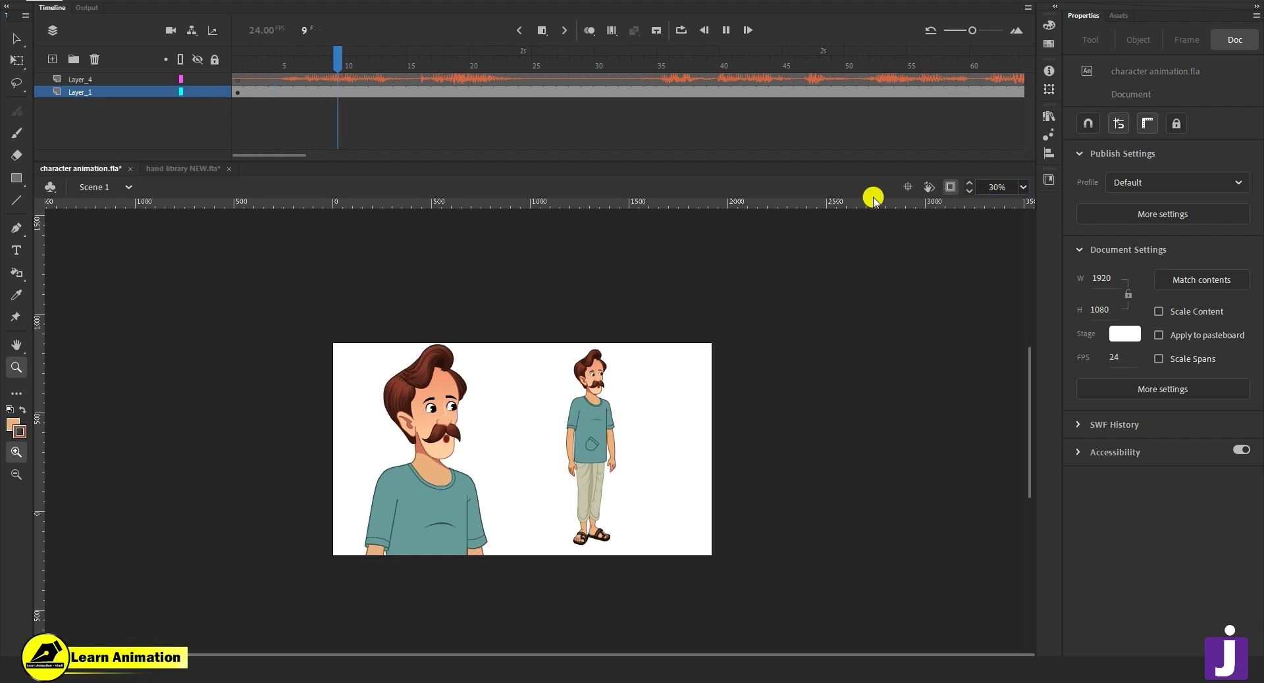
left_click(512, 55)
left_click_drag(522, 71, 196, 116)
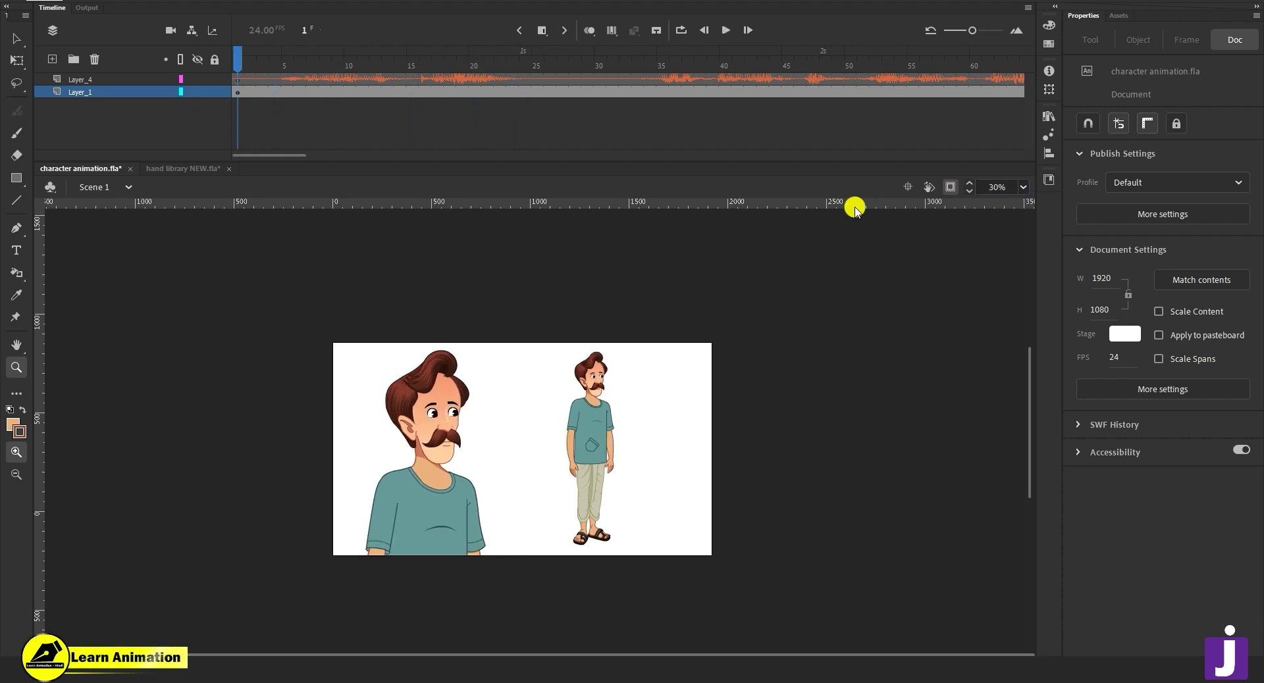
Set the stage view to 60% and bring both characters into view.
type("60")
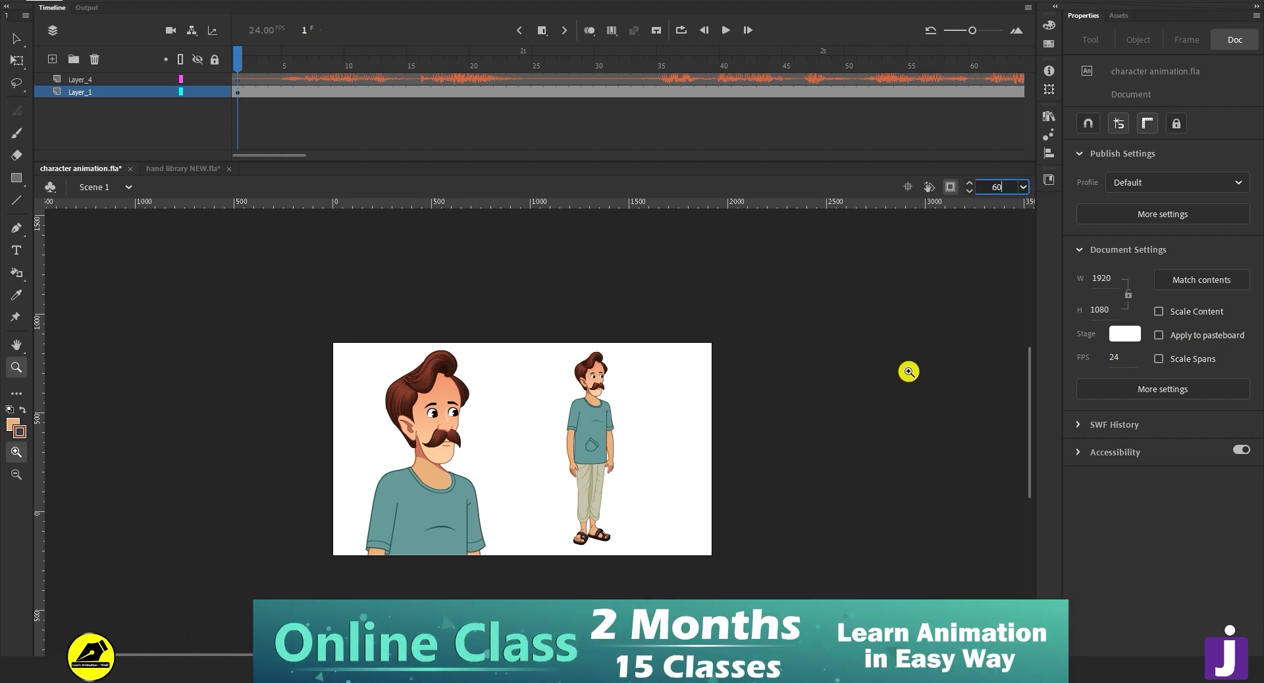
key("Return")
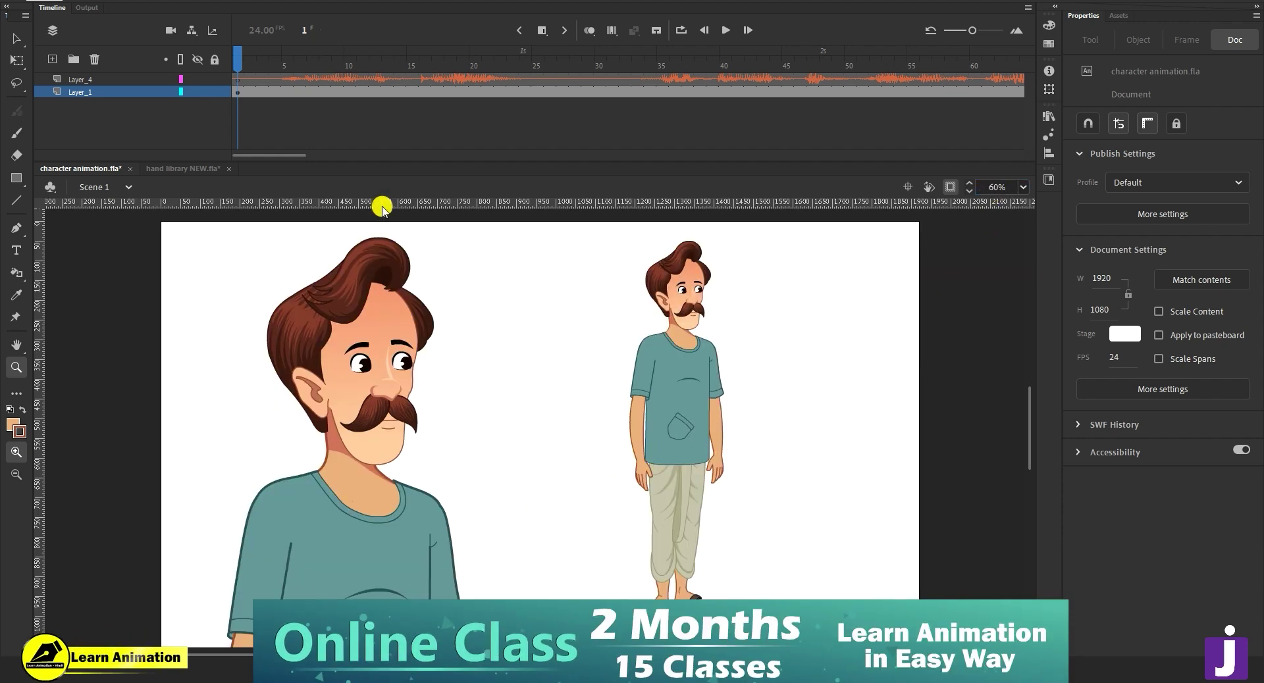
left_click_drag(487, 443, 487, 437)
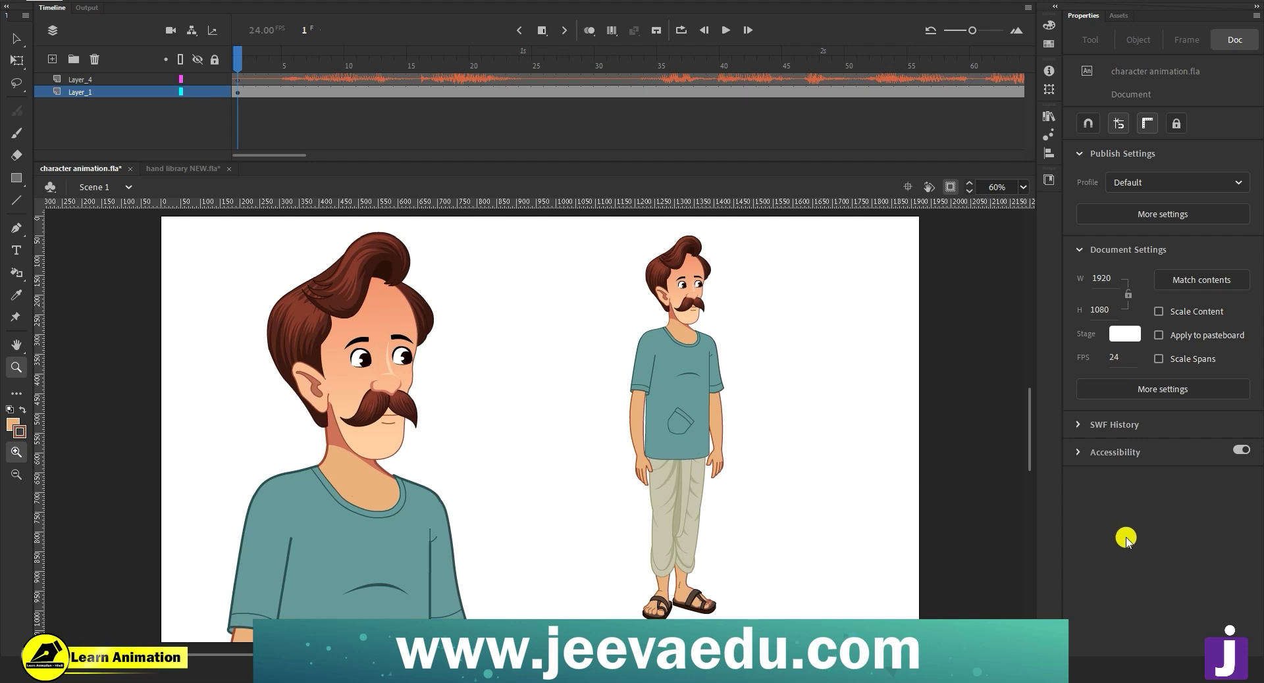